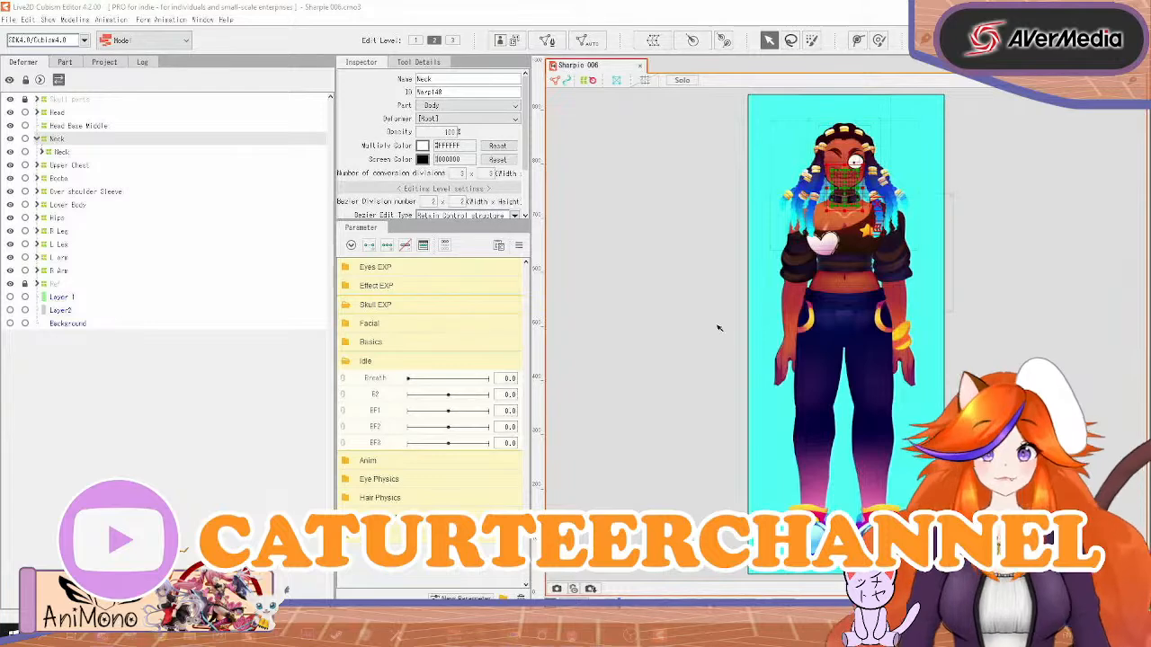
Deselect the Neck deformer, collapse the Idle parameter group and select the Eyes EXP group
left_click(644, 326)
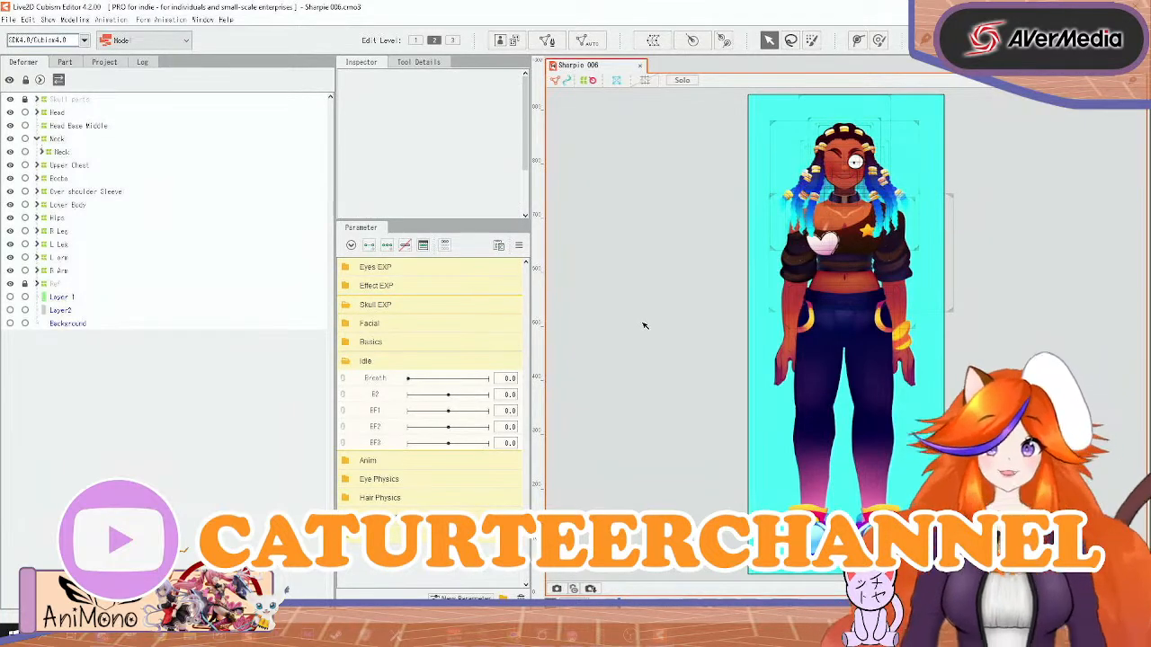
scroll(635, 333, "up", 6)
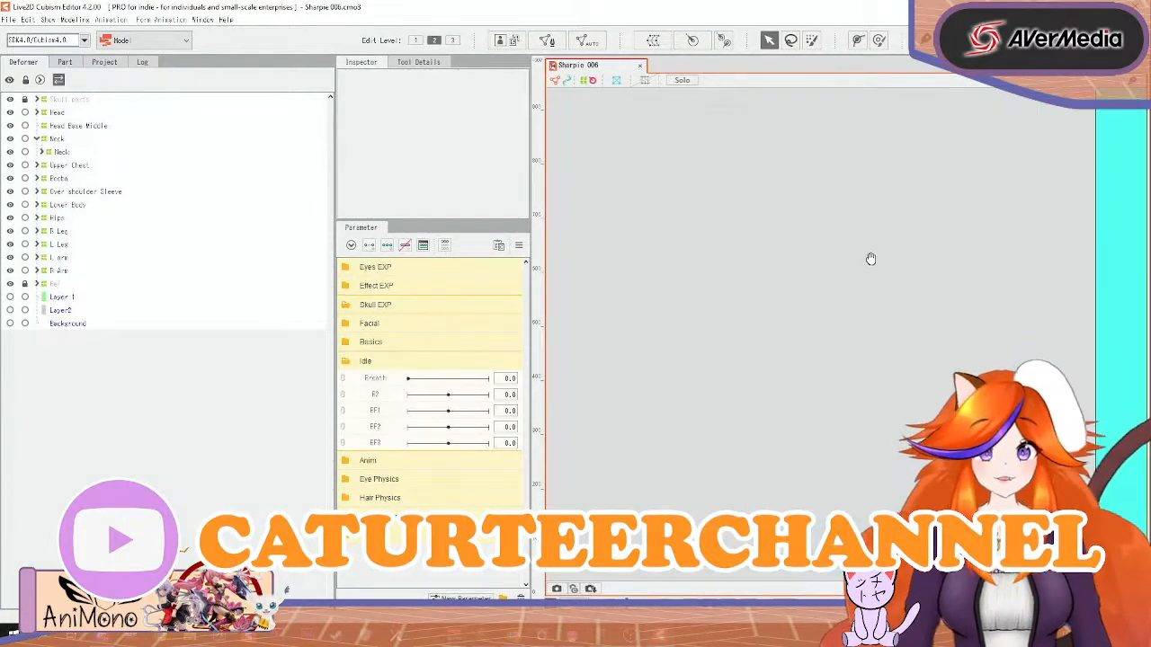
left_click_drag(870, 259, 452, 480)
left_click_drag(635, 434, 405, 641)
left_click_drag(681, 385, 785, 418)
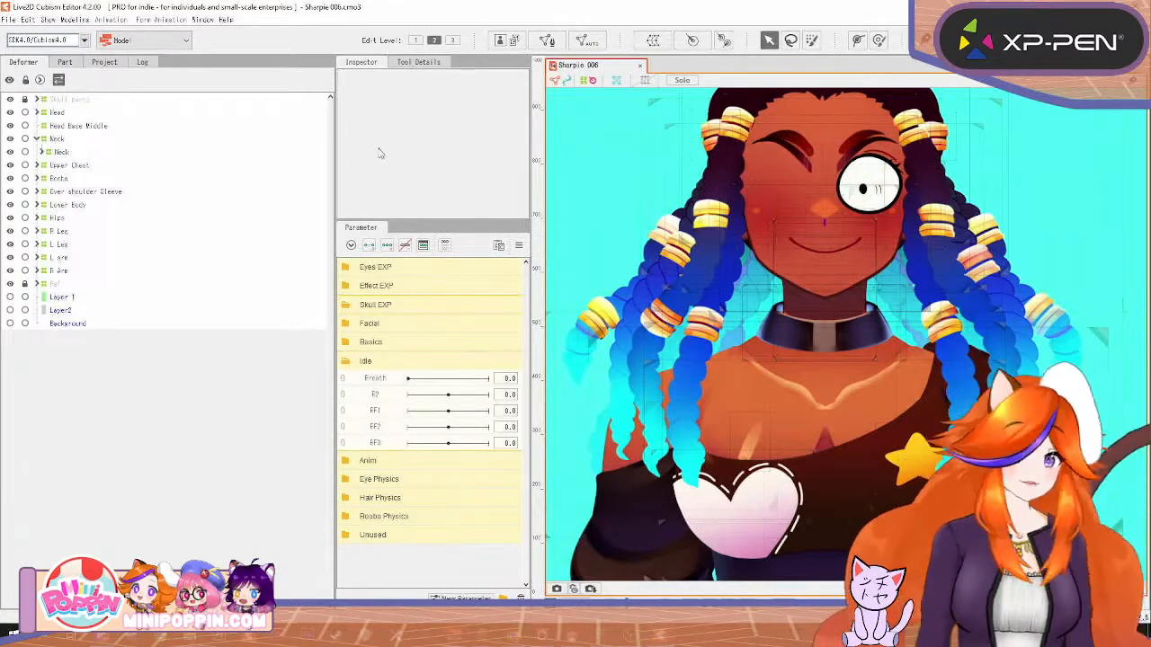
scroll(666, 335, "up", 5)
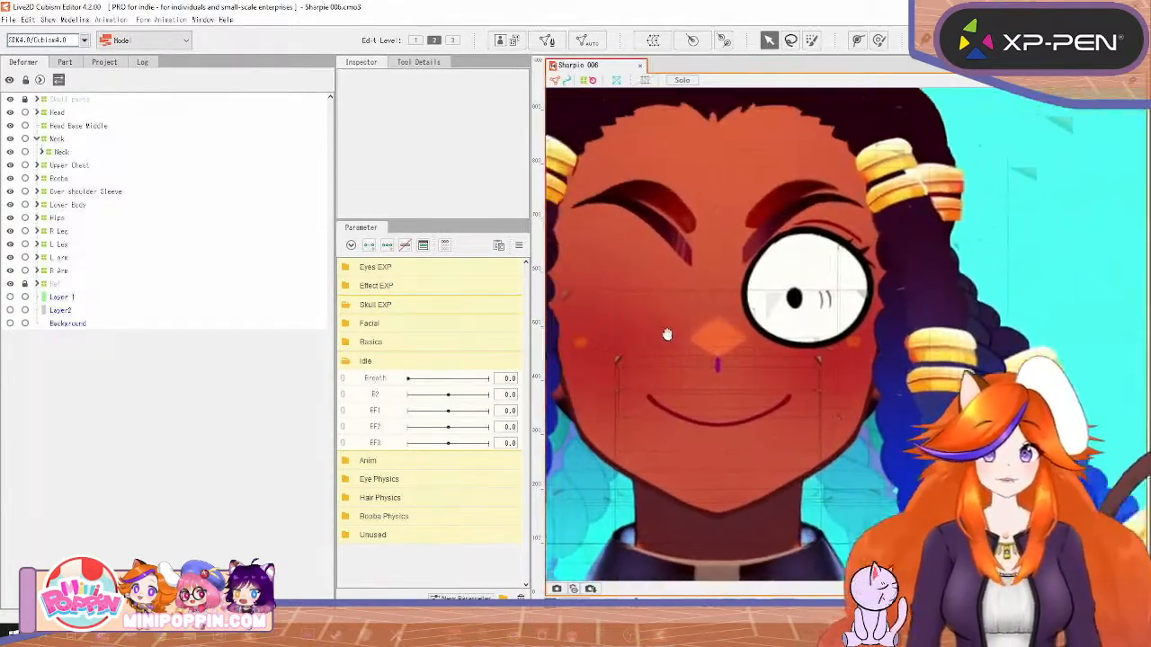
left_click_drag(668, 335, 733, 334)
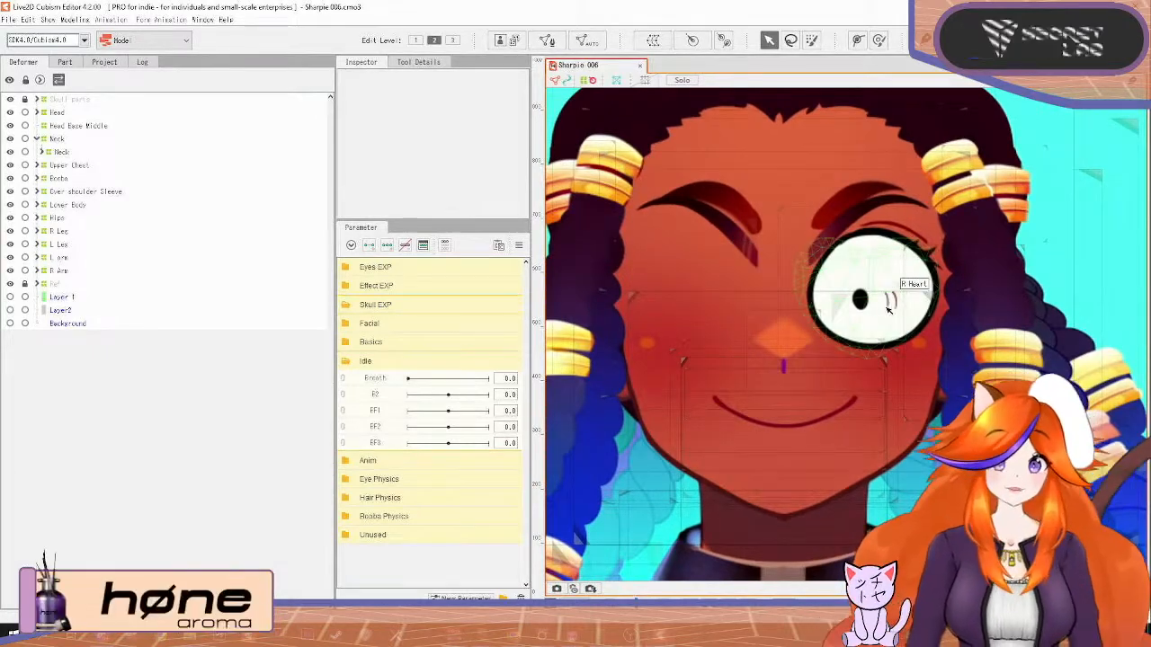
left_click(350, 362)
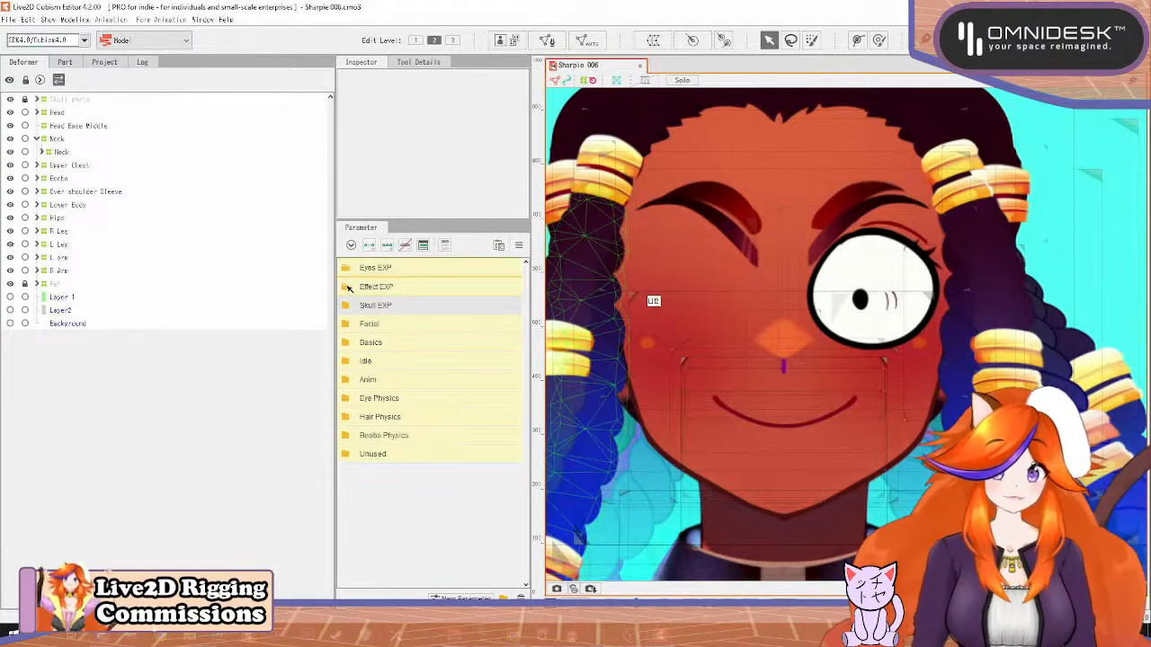
left_click(392, 272)
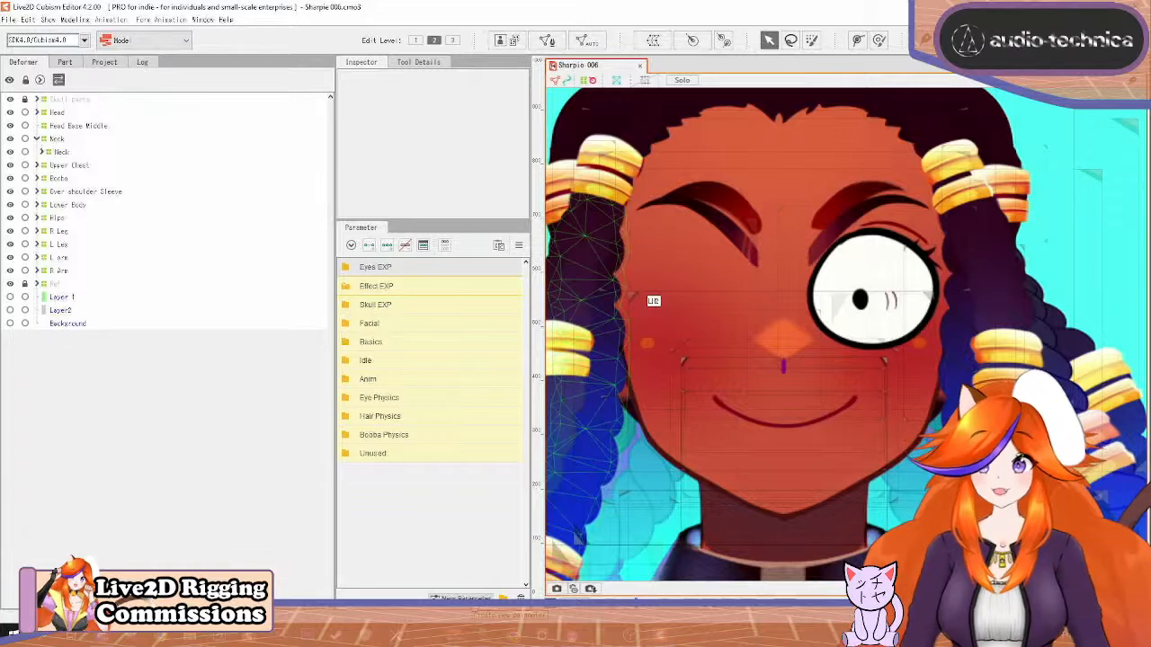
Add a parameter named "oo" to the Eyes EXP group with minimum 0 and maximum 1
left_click(489, 594)
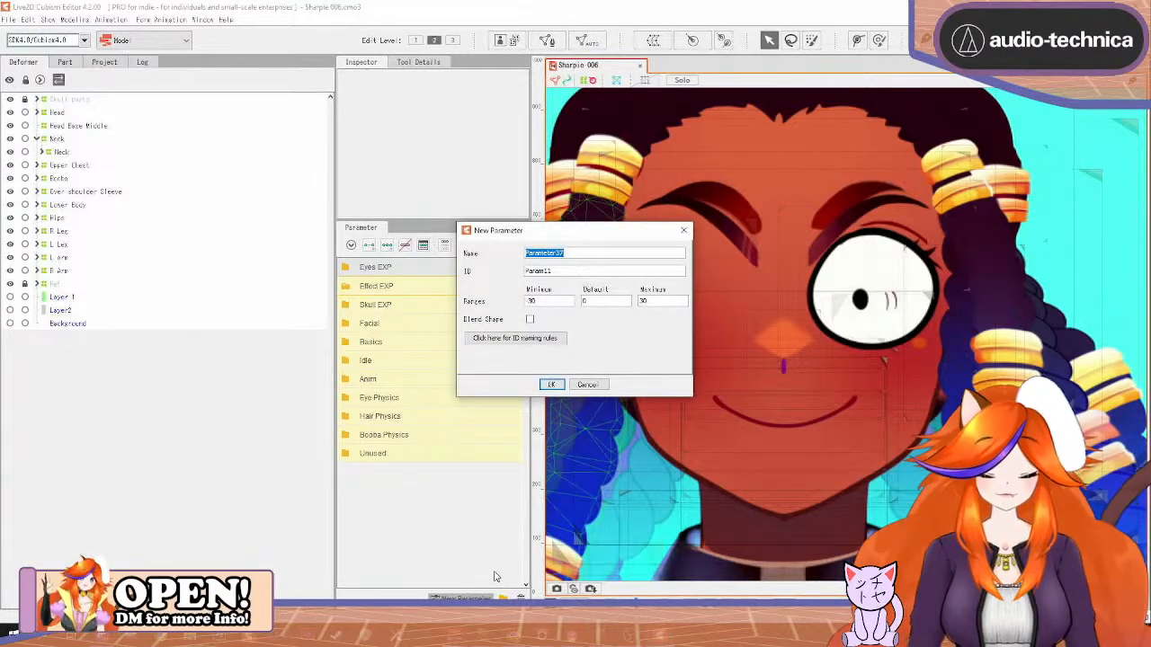
type("ee")
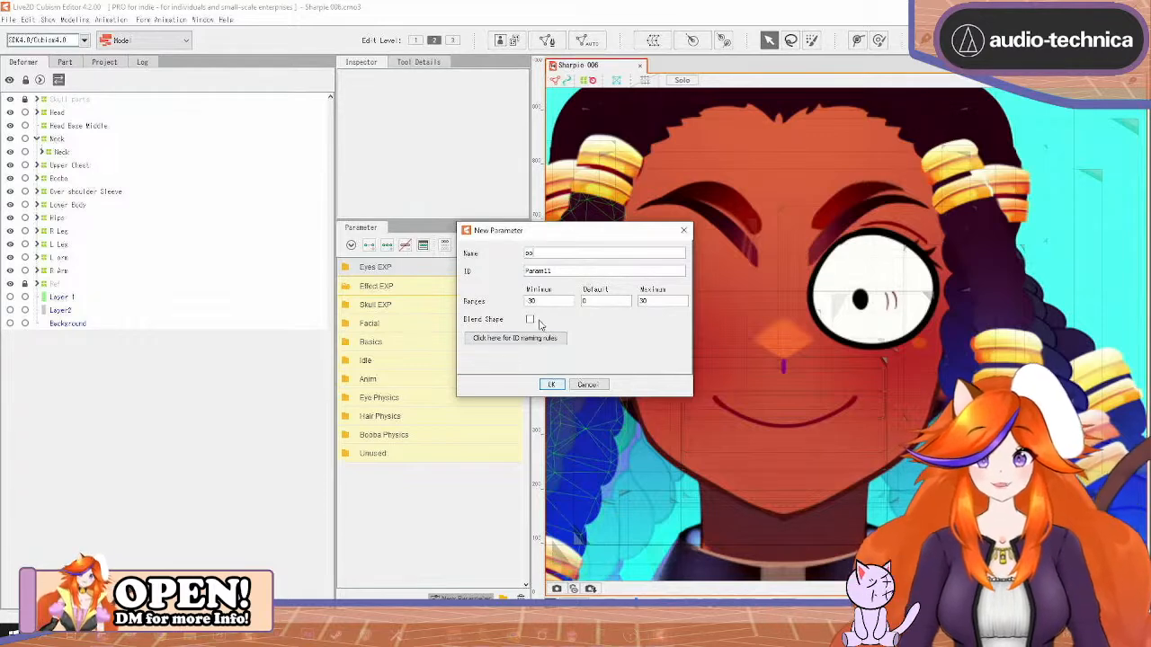
left_click_drag(546, 302, 500, 298)
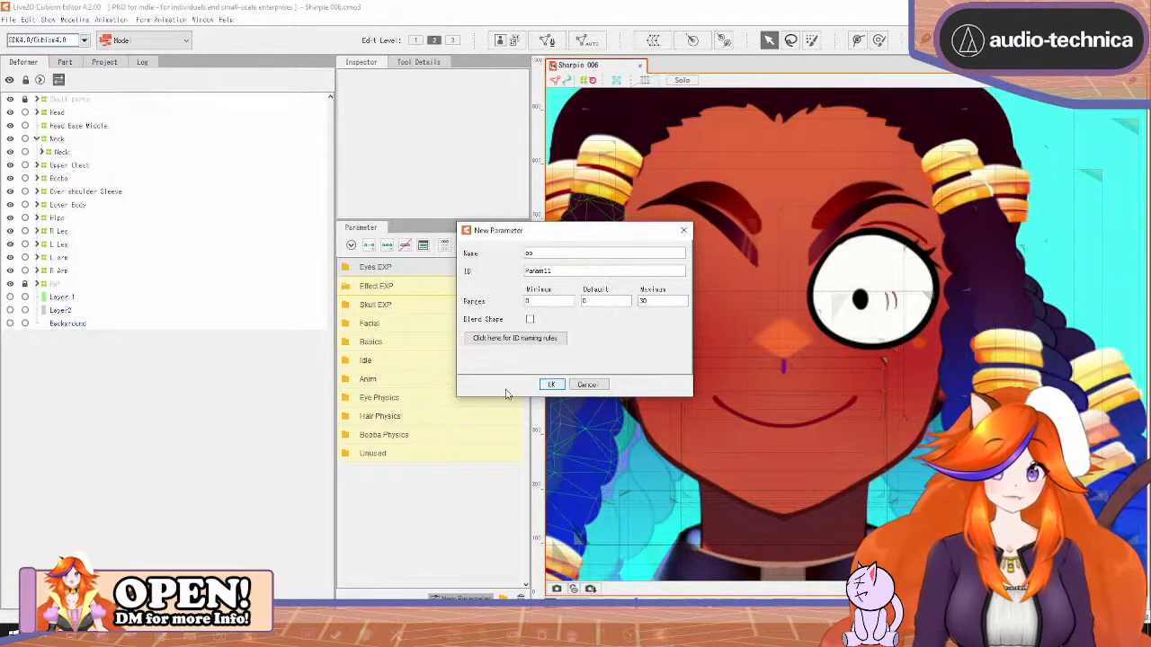
double_click(652, 301)
type("1")
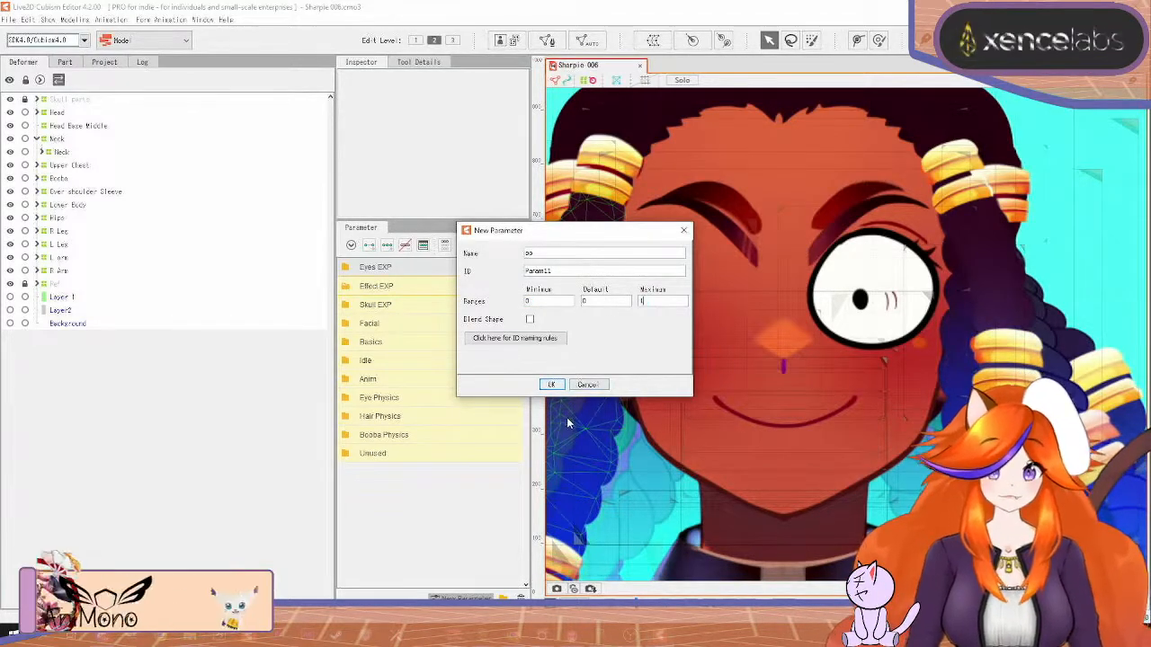
left_click(552, 385)
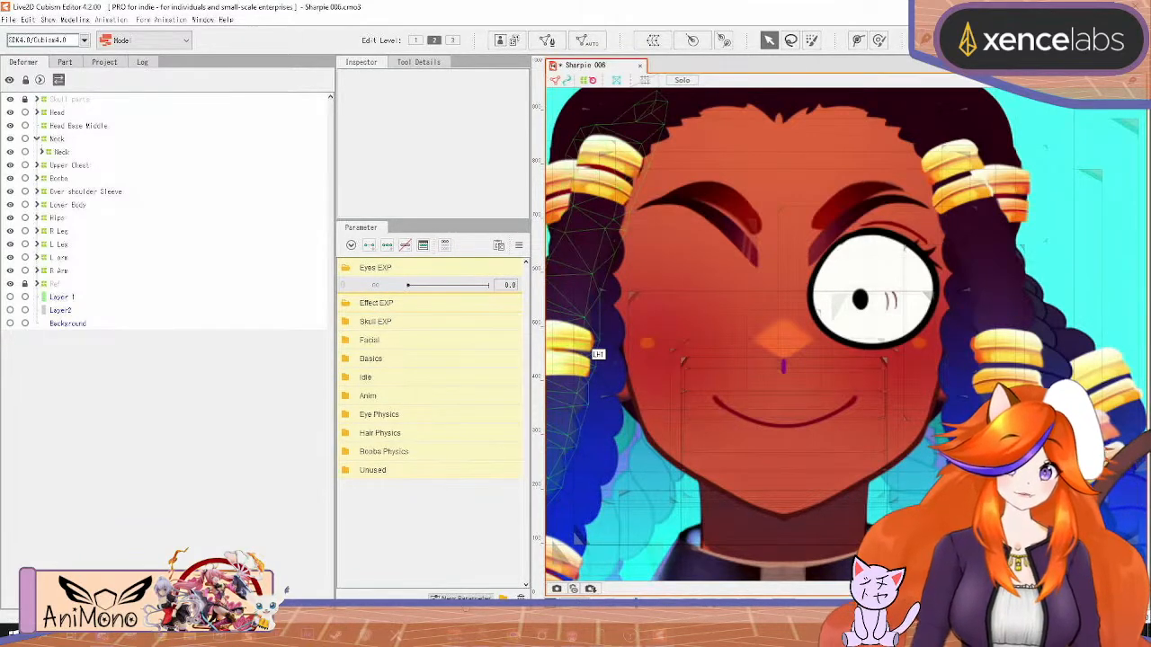
Add a parameter named "smoll" to the Eyes EXP group with minimum 0 and maximum 1
left_click(435, 598)
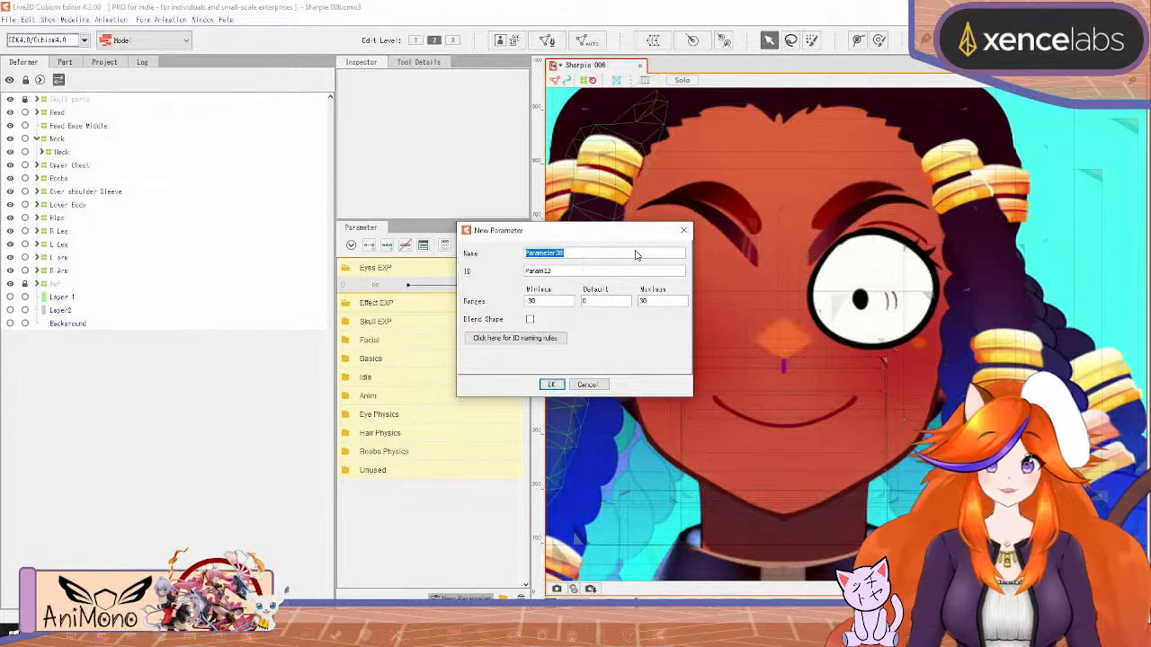
double_click(539, 301)
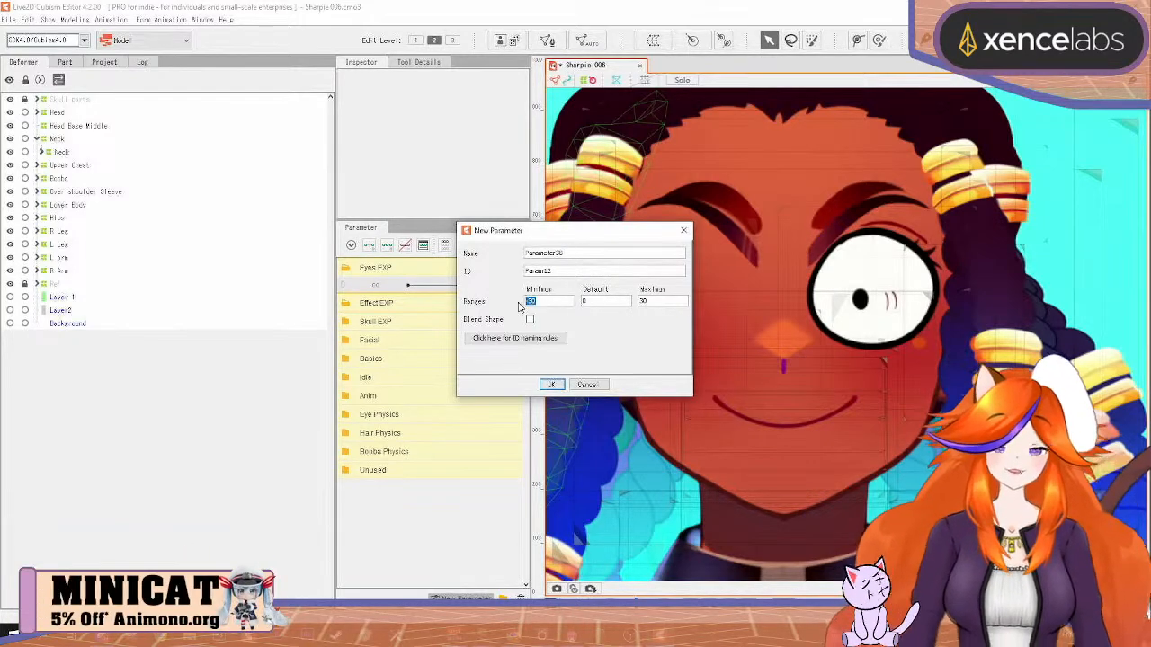
type("0")
double_click(659, 308)
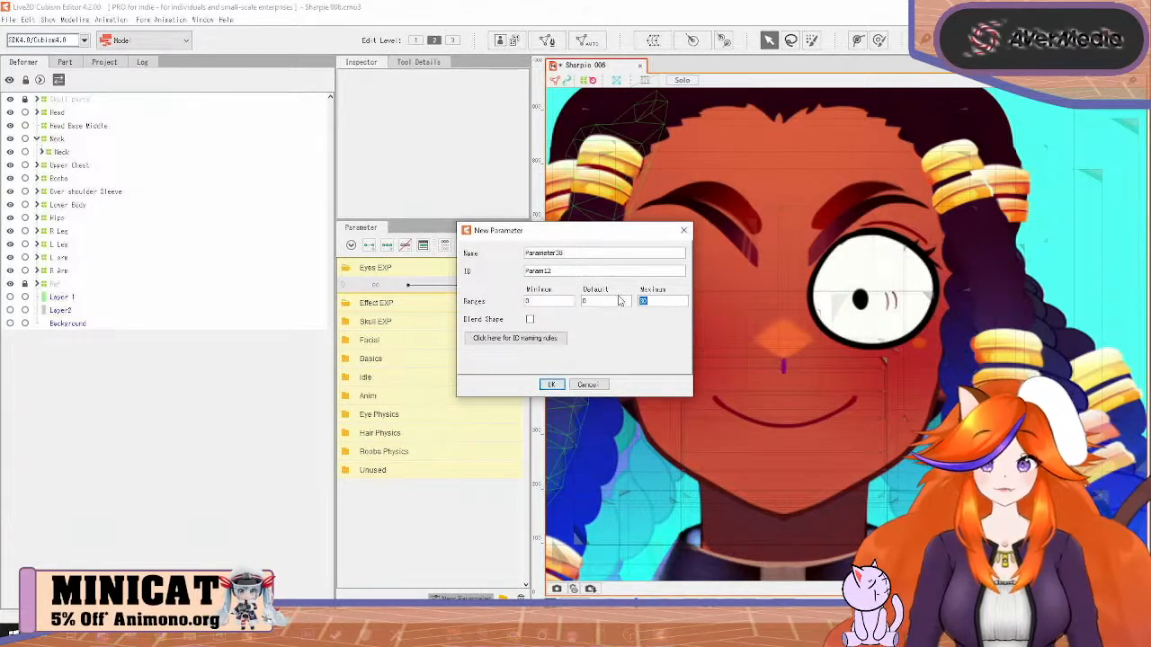
type("1")
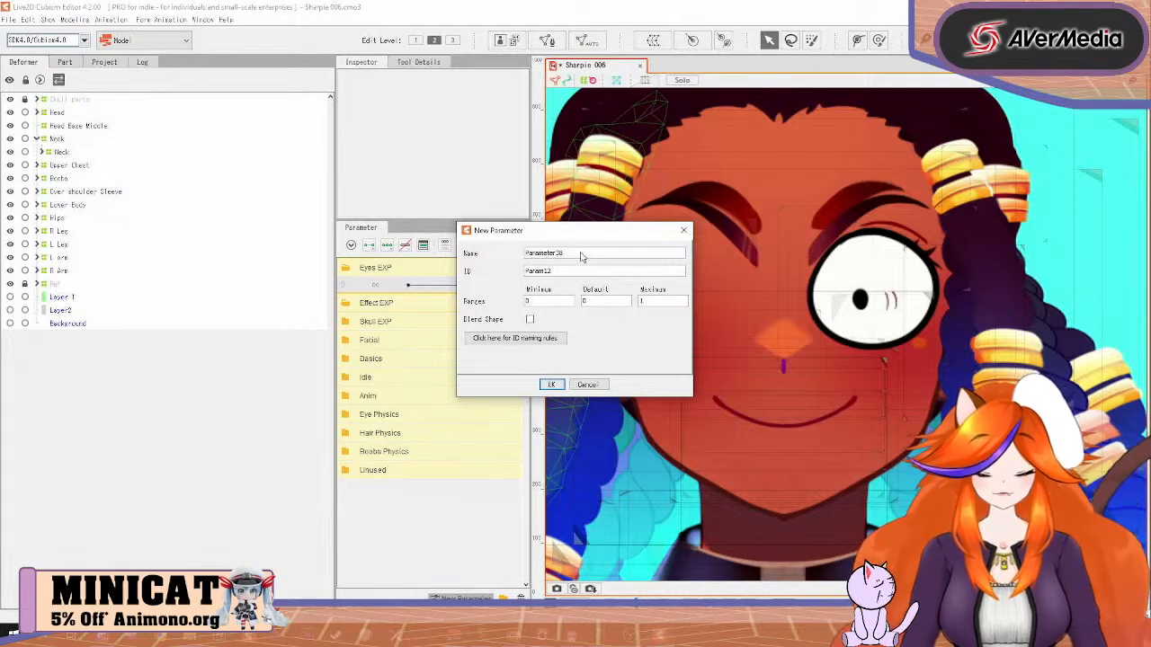
double_click(581, 257)
type("small")
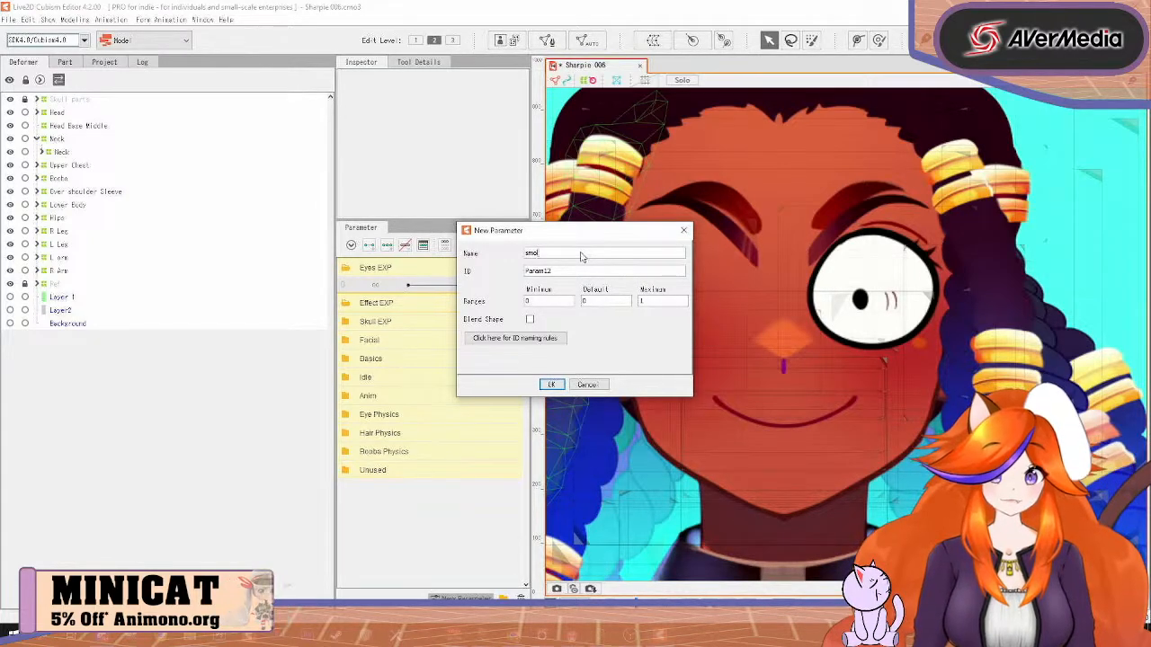
left_click(552, 386)
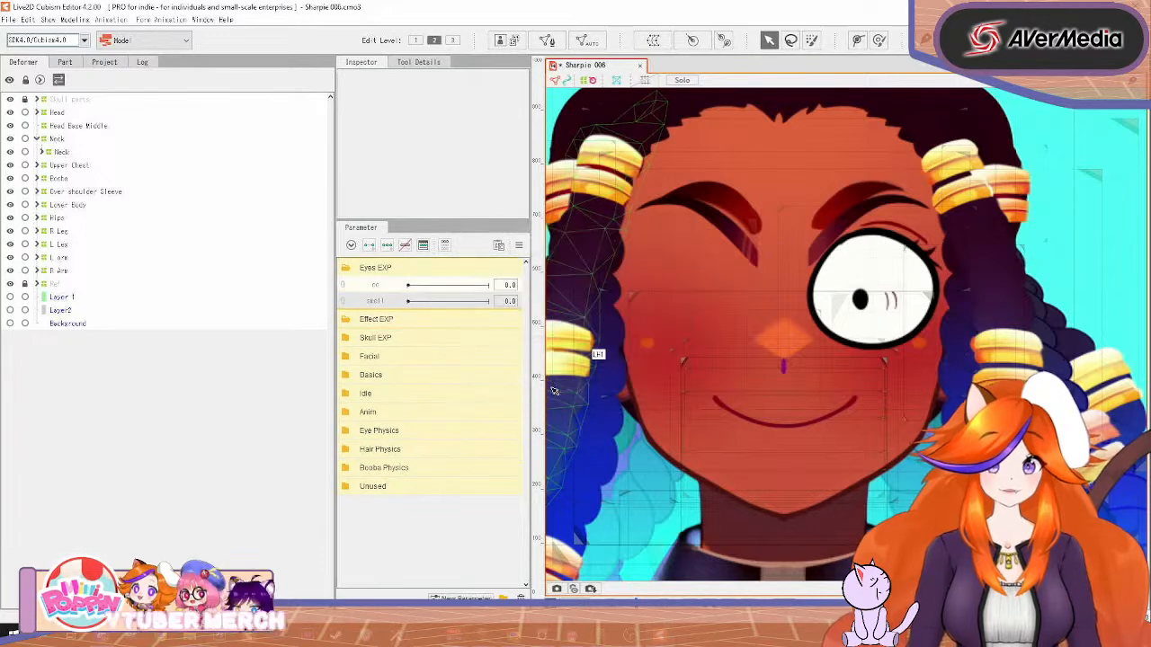
Select the Heart deformer of the open eye and add a "heart" parameter with minimum 0 and maximum 1
left_click(878, 334)
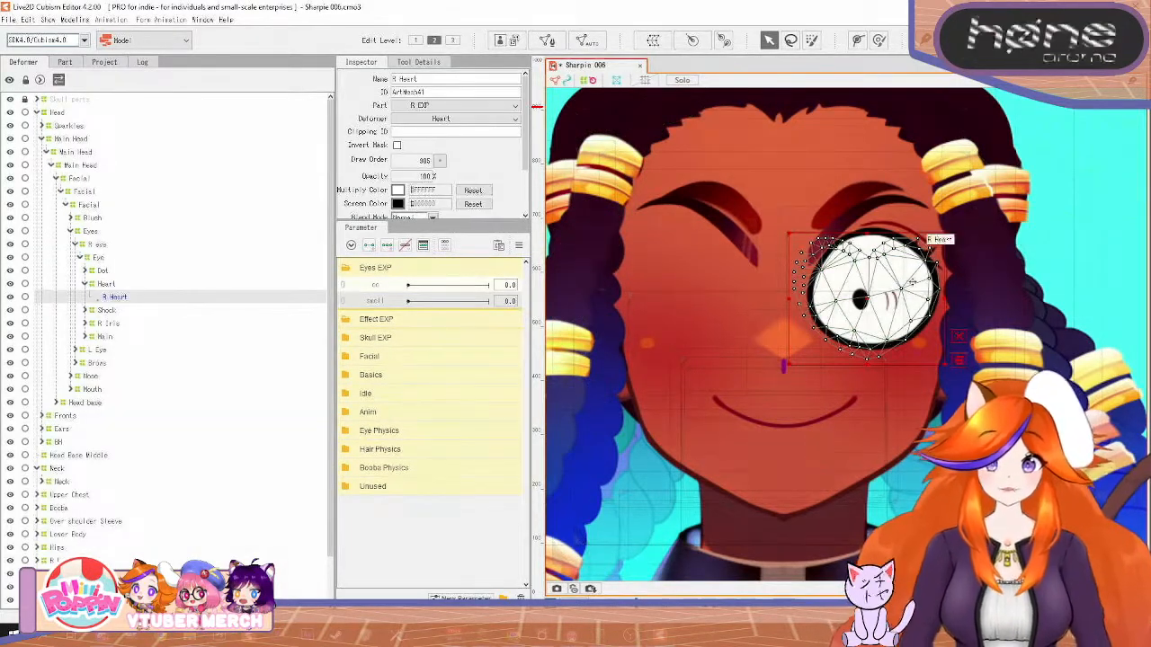
left_click(112, 285)
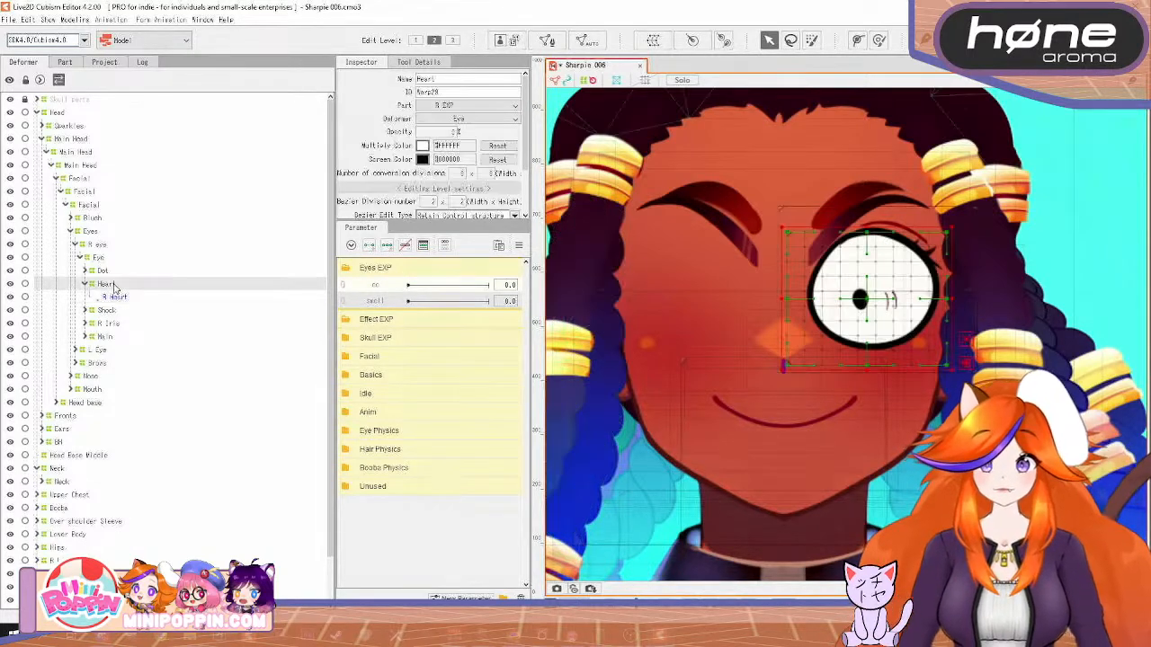
left_click(461, 598)
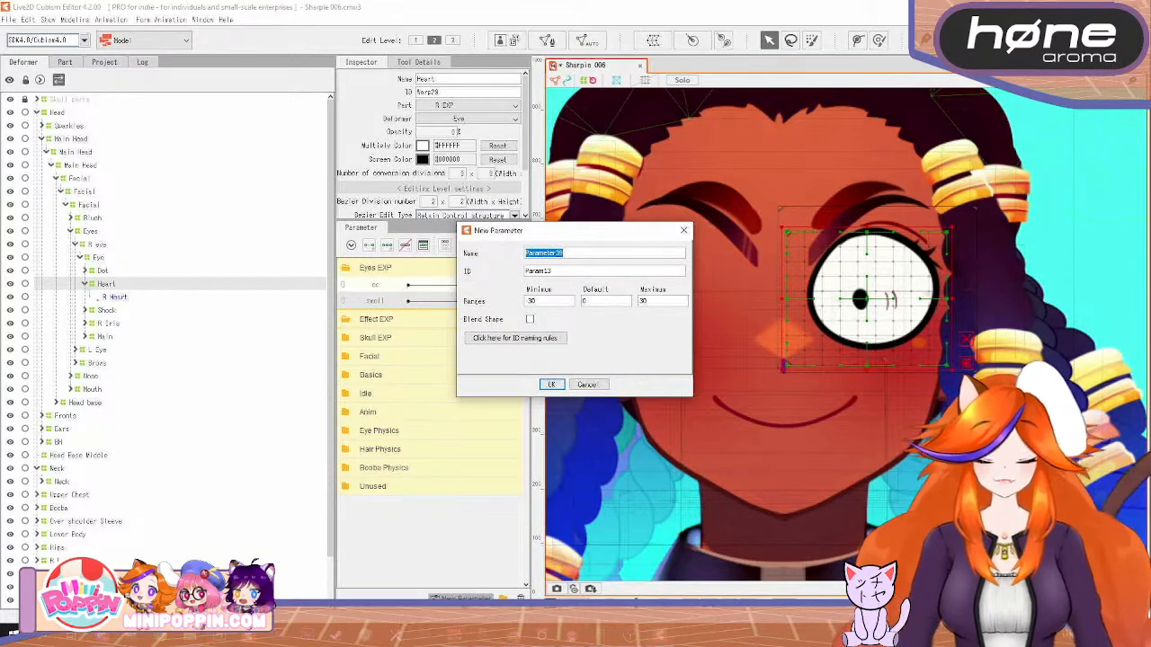
type("heart")
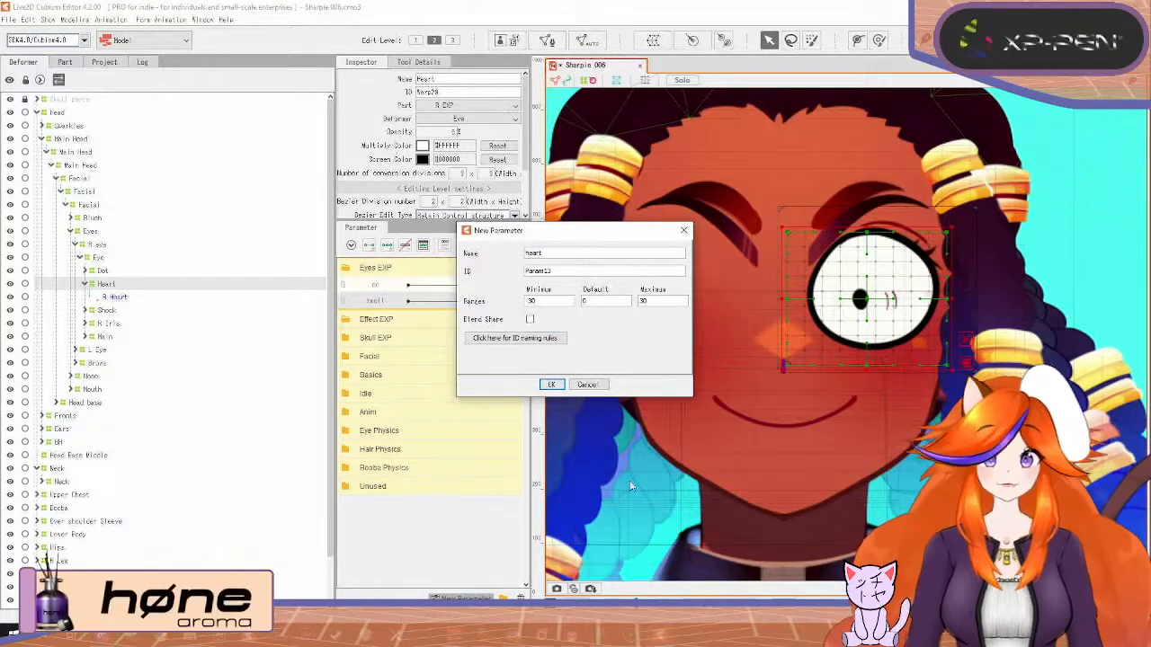
double_click(543, 302)
type("0")
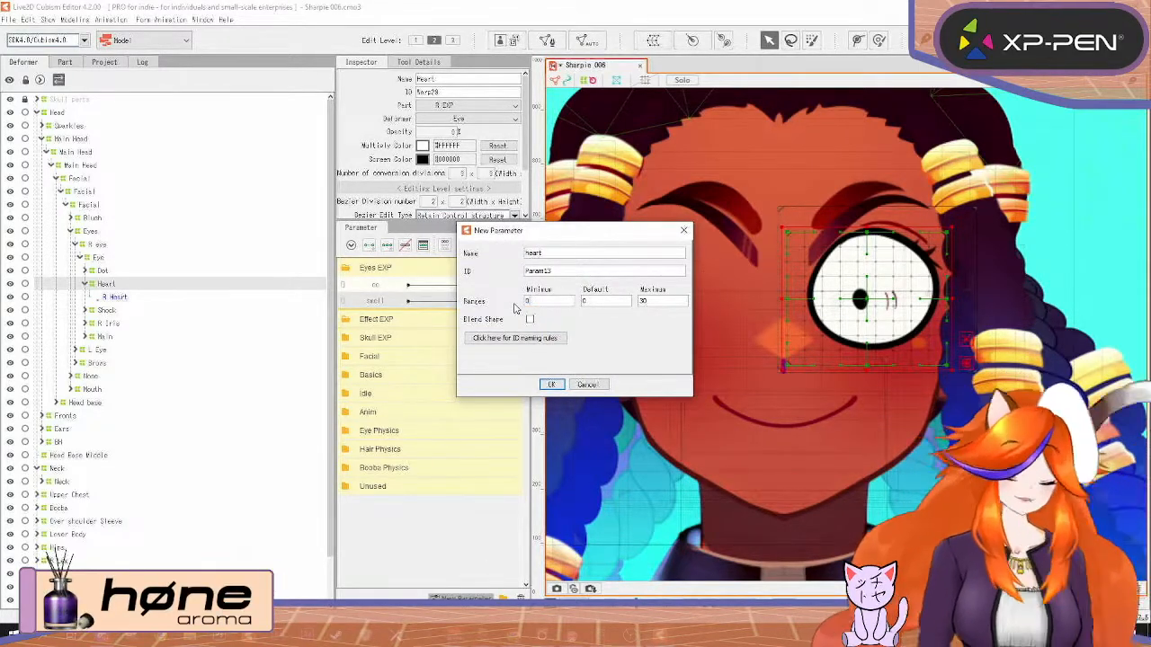
double_click(644, 301)
type("1")
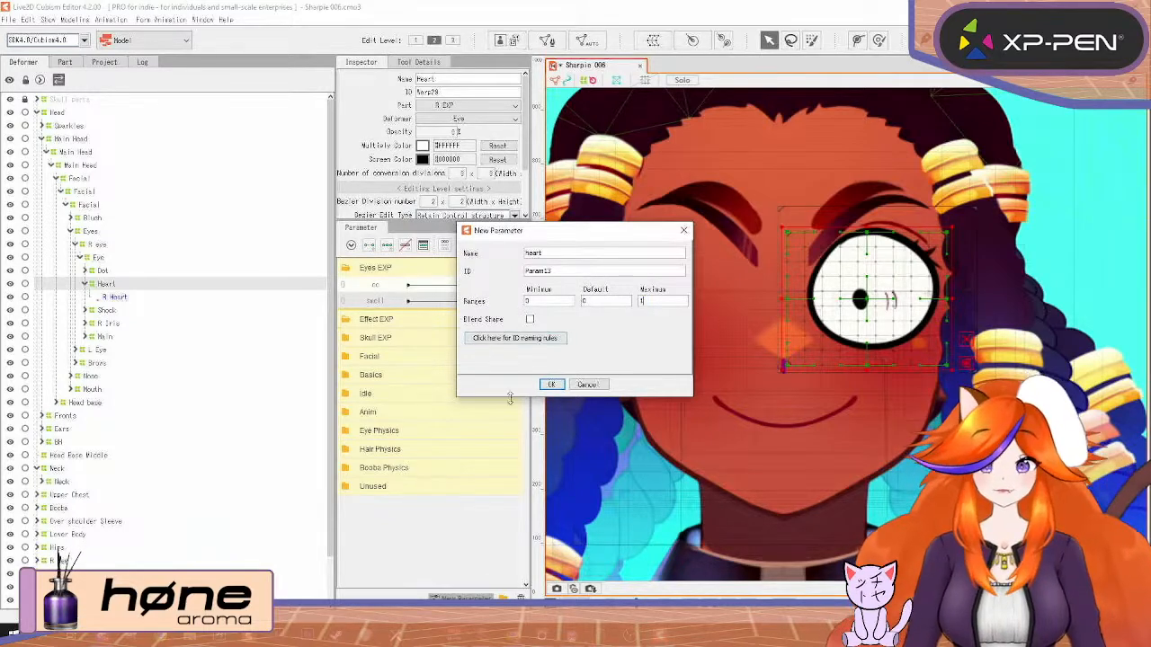
left_click(551, 386)
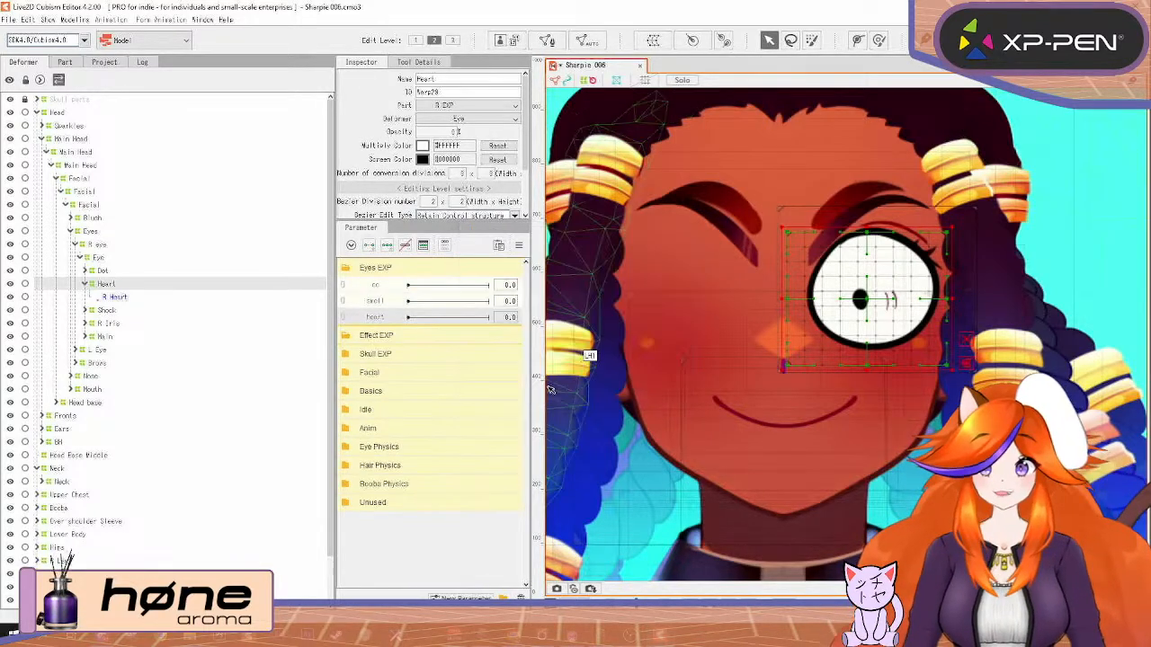
Collapse the Heart deformer and examine the Shock, R Iris, Dot and Heart deformers of the R eye
left_click(84, 284)
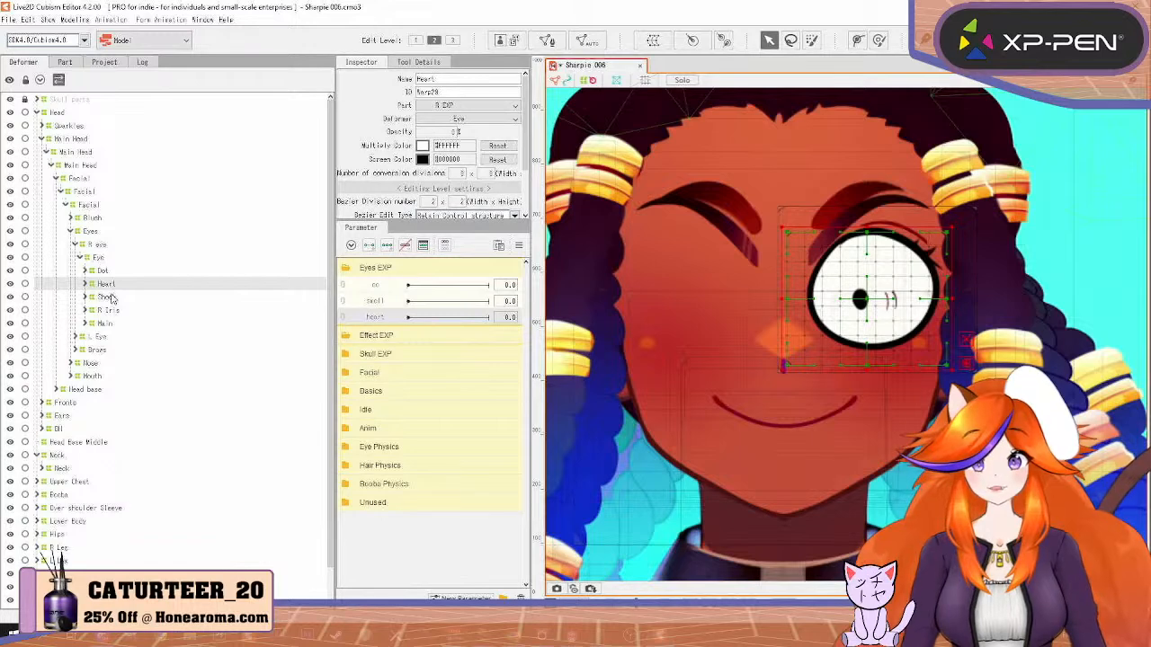
left_click(107, 297)
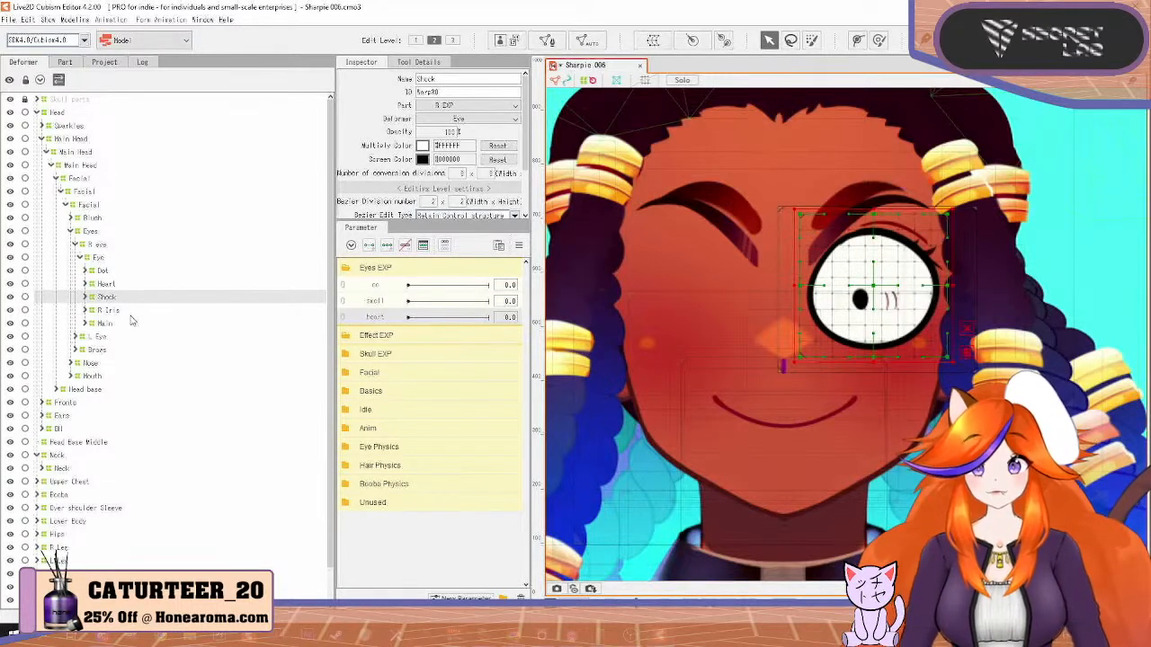
left_click(109, 310)
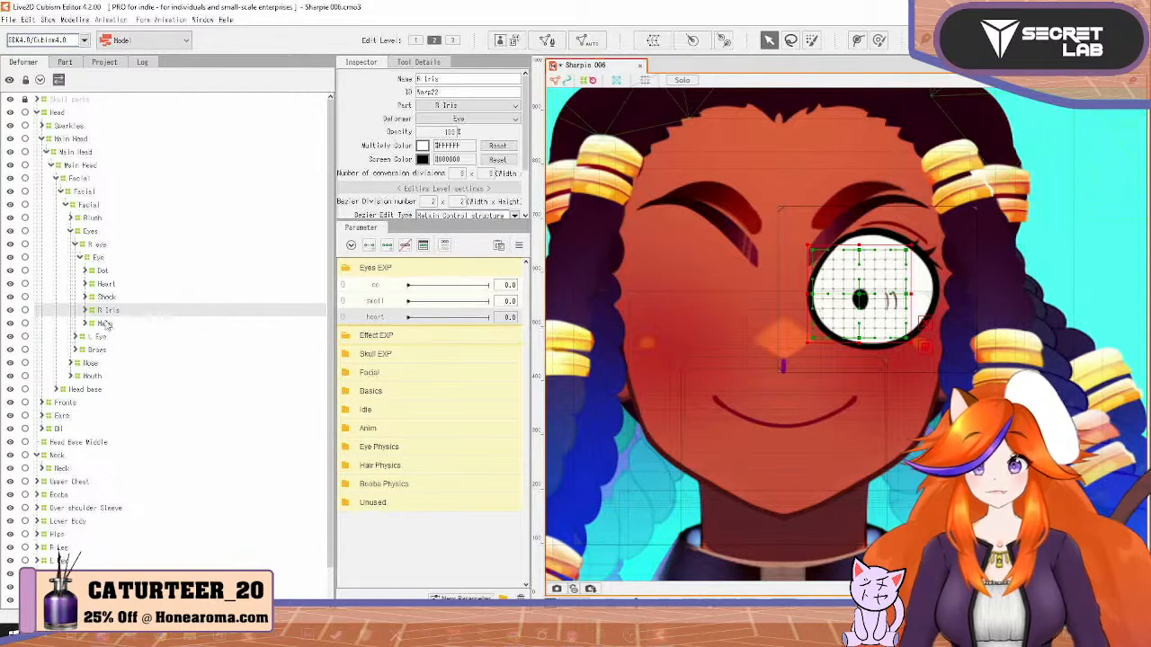
left_click(104, 271)
left_click(106, 284)
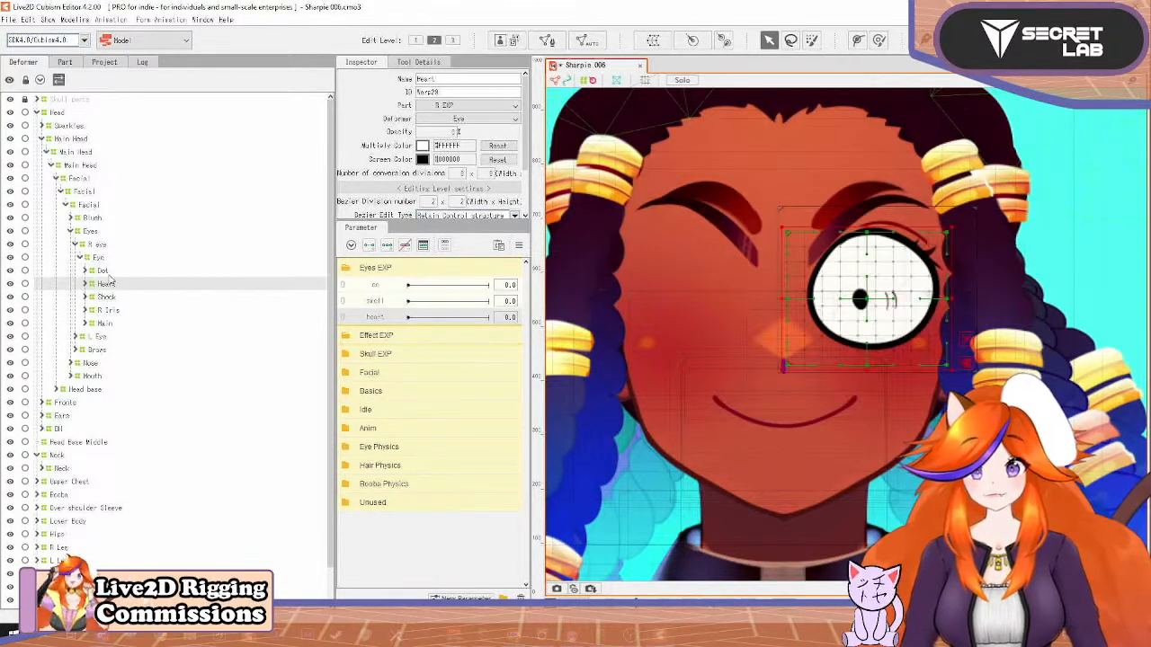
Select the Dot, Heart and Shock deformers of the R eye together and paste two sets of copies
left_click(102, 272)
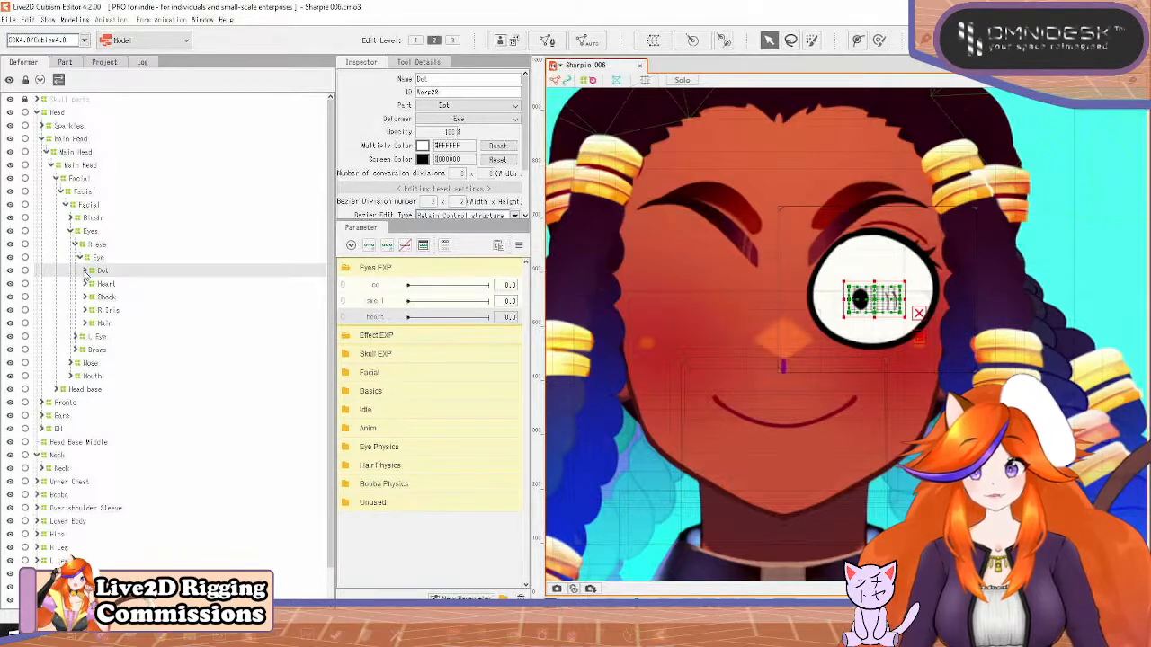
left_click(107, 284, "ctrl")
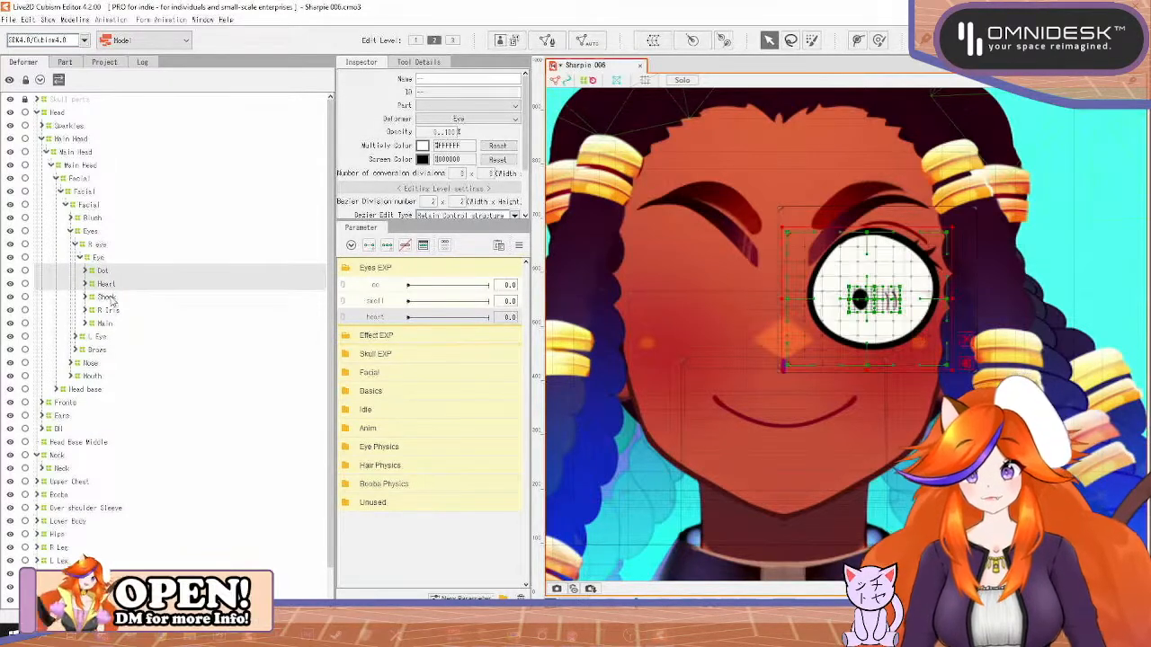
left_click(107, 298, "ctrl")
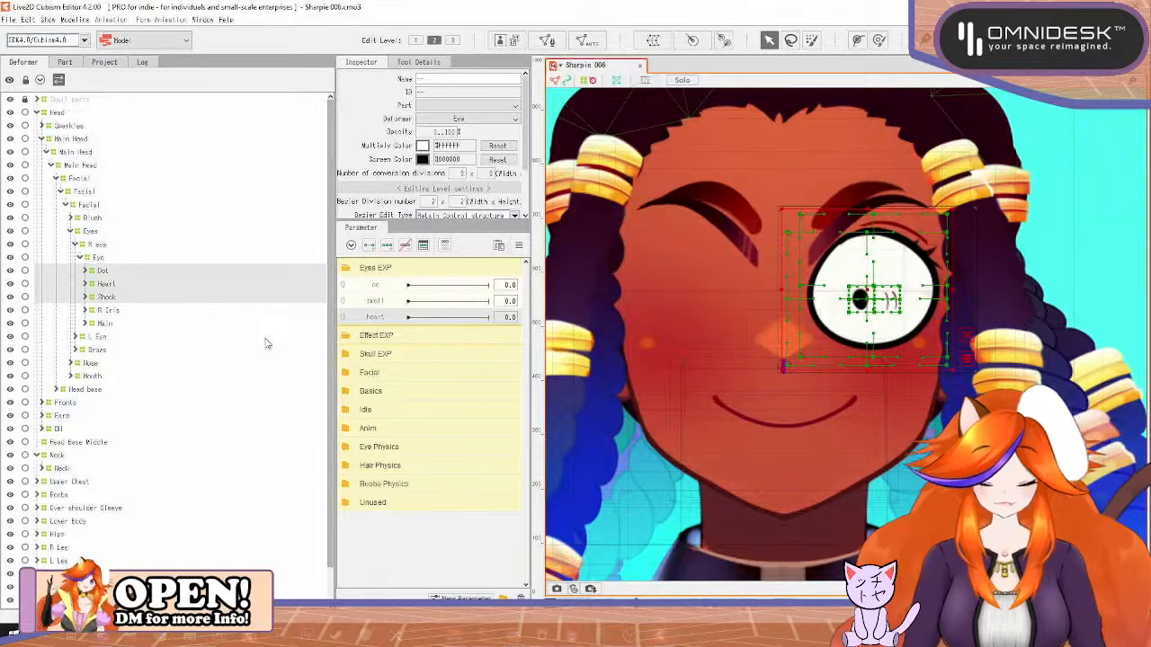
key("ctrl+v")
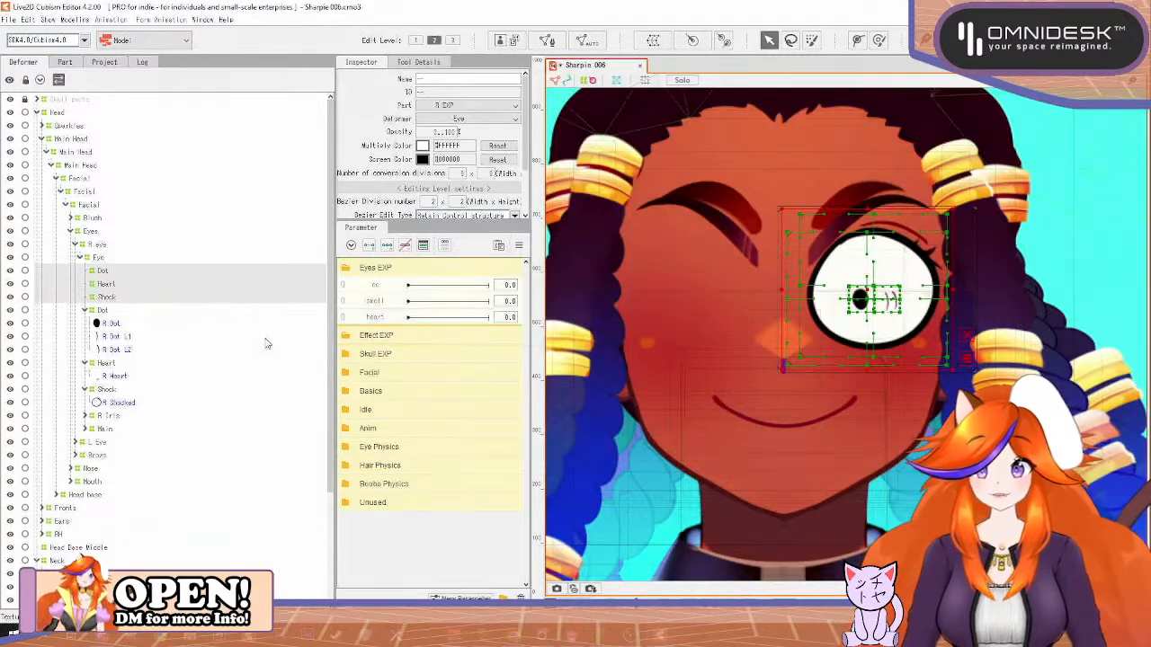
key("ctrl+v")
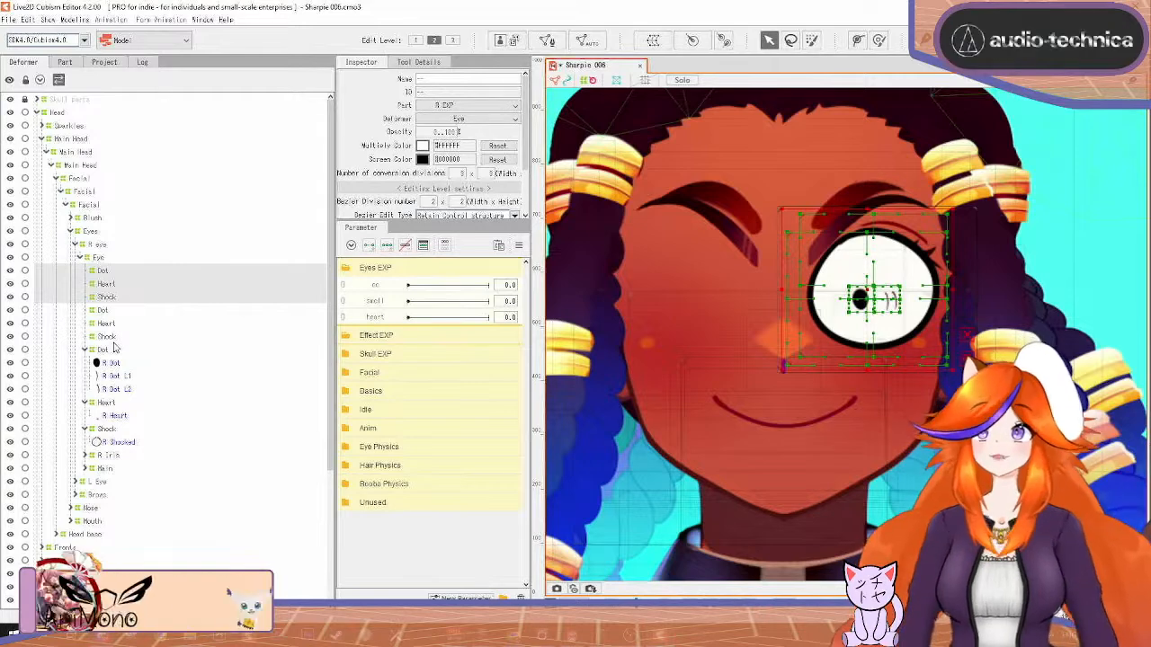
Nest the copied Dot, Heart and Shock deformers with their matching deformers in the R eye hierarchy
left_click(113, 343)
left_click_drag(109, 352, 107, 274)
left_click_drag(109, 339, 111, 285)
left_click_drag(108, 326, 103, 297)
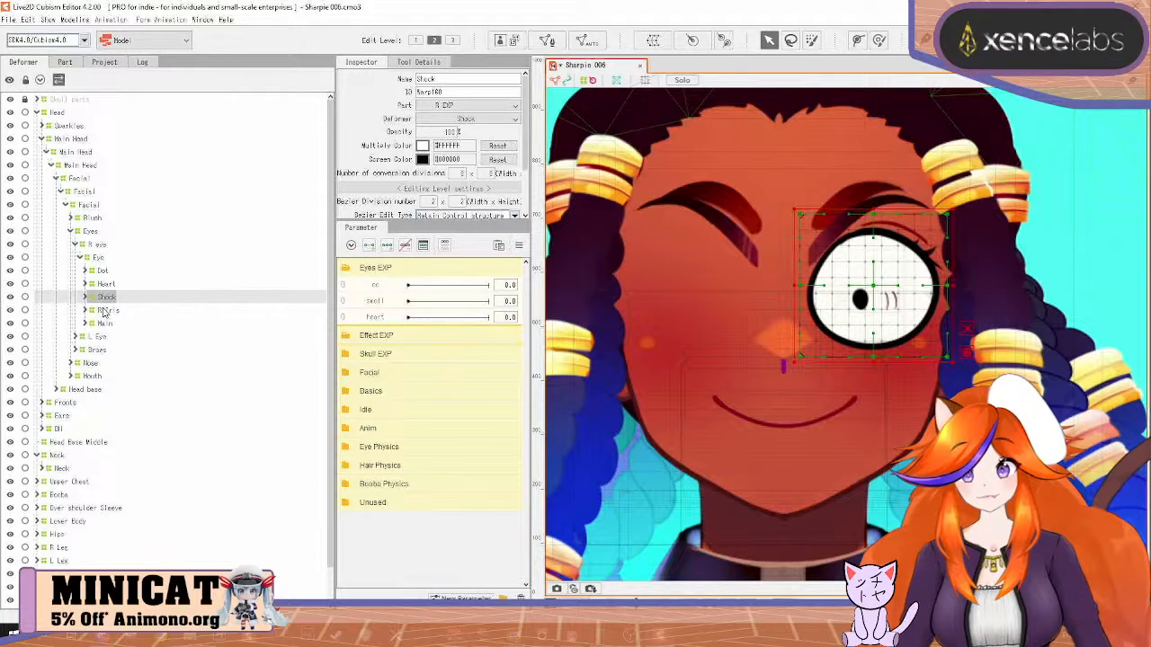
Expand the R eye's Shock and Heart deformers and set the opacity of the three nested Heart deformers to 100%
left_click(85, 298)
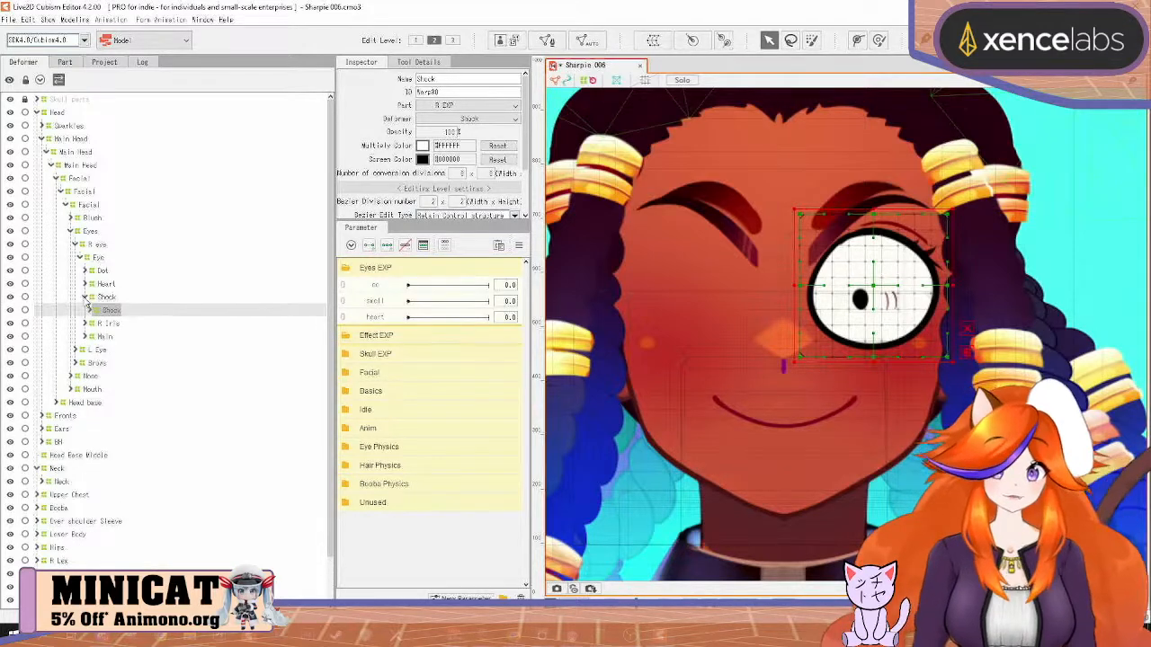
left_click(86, 284)
left_click(90, 296)
left_click(94, 310)
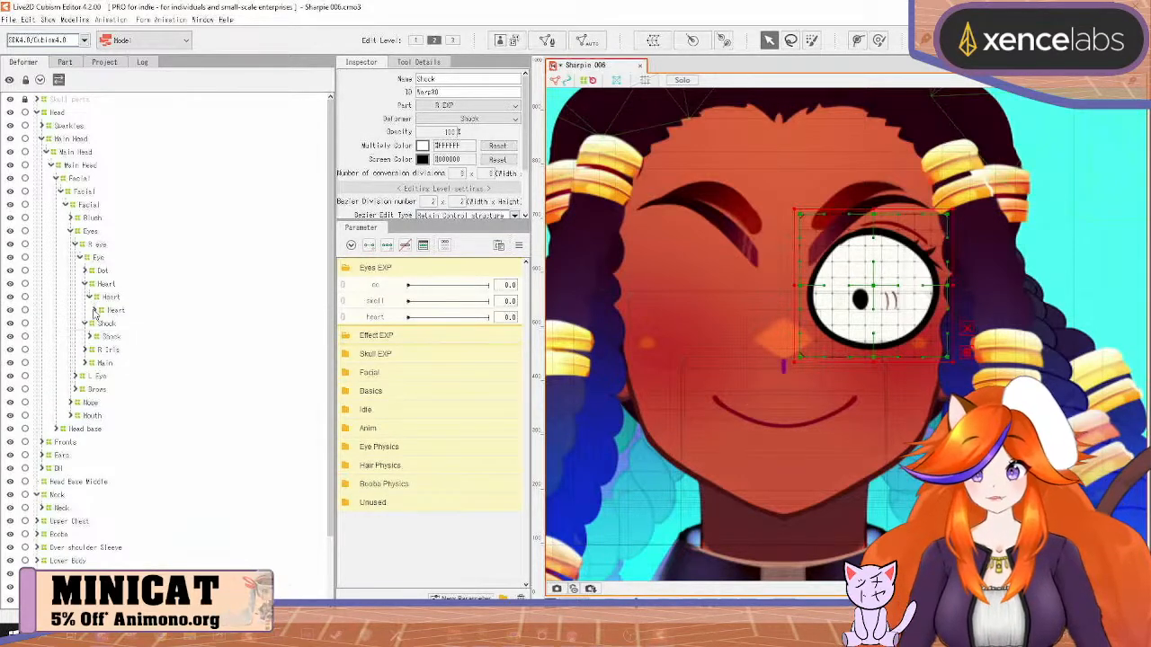
left_click(116, 311)
left_click(108, 283, "shift")
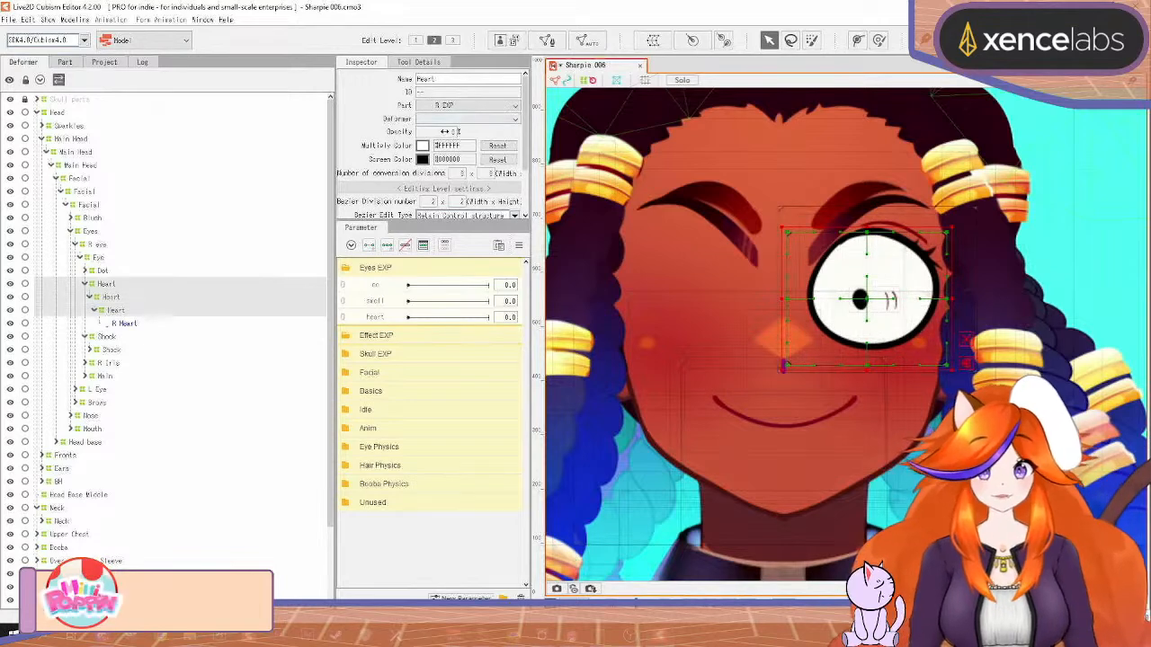
left_click(451, 131)
type("100")
key("Return")
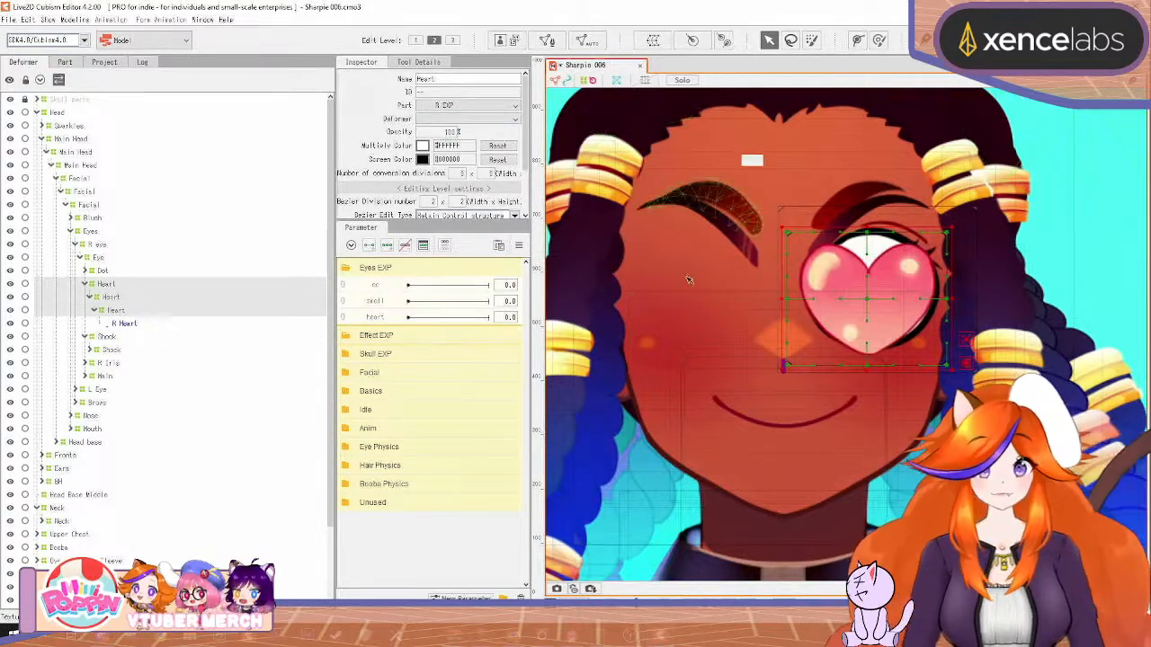
Paste a copy of the innermost R eye Heart deformer and nest the original, which holds R Heart, inside the copy
left_click(151, 313)
key("ctrl+v")
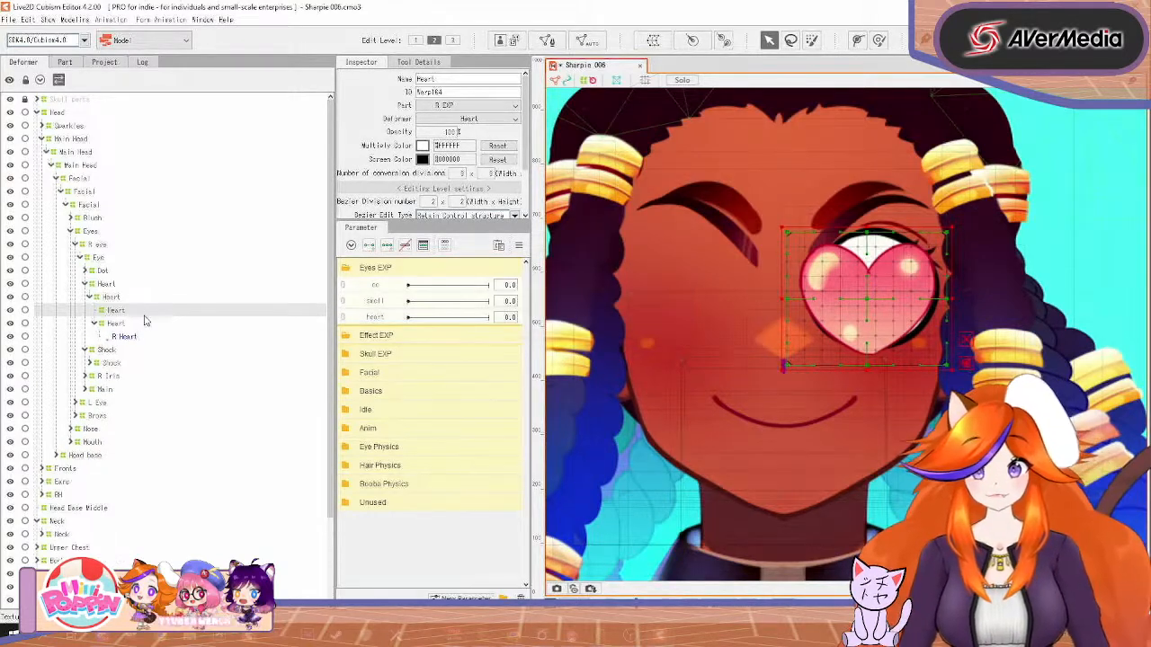
left_click_drag(116, 324, 117, 316)
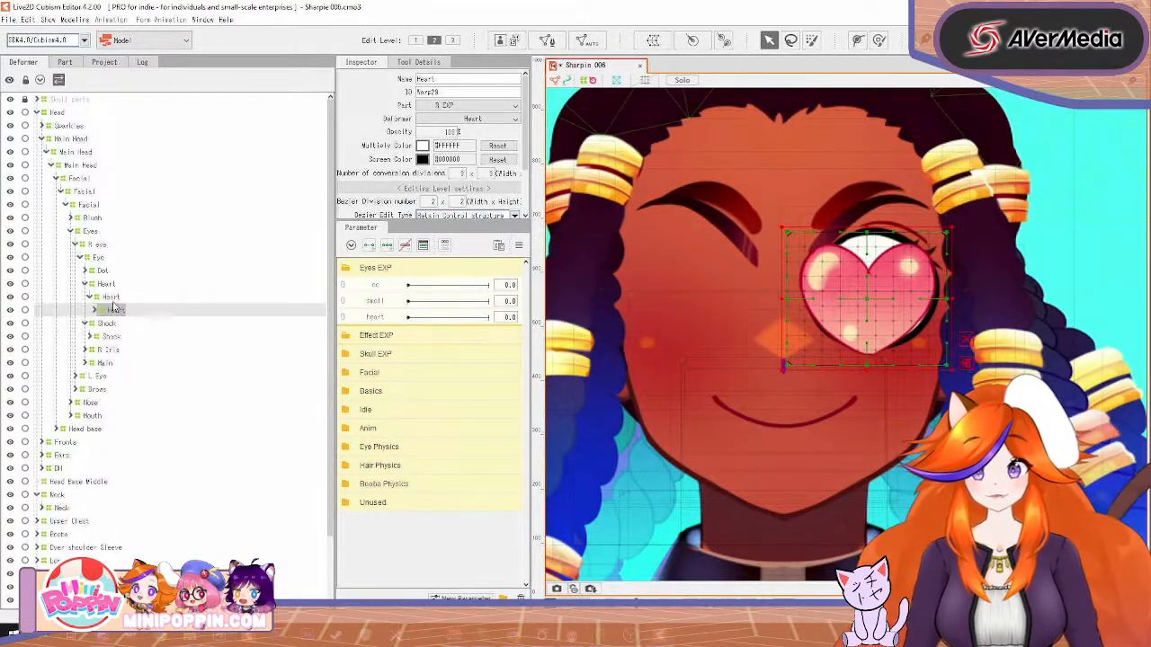
Add two keyforms on the heart parameter to the second-level Heart deformer of the R eye
left_click(376, 317)
left_click(370, 244)
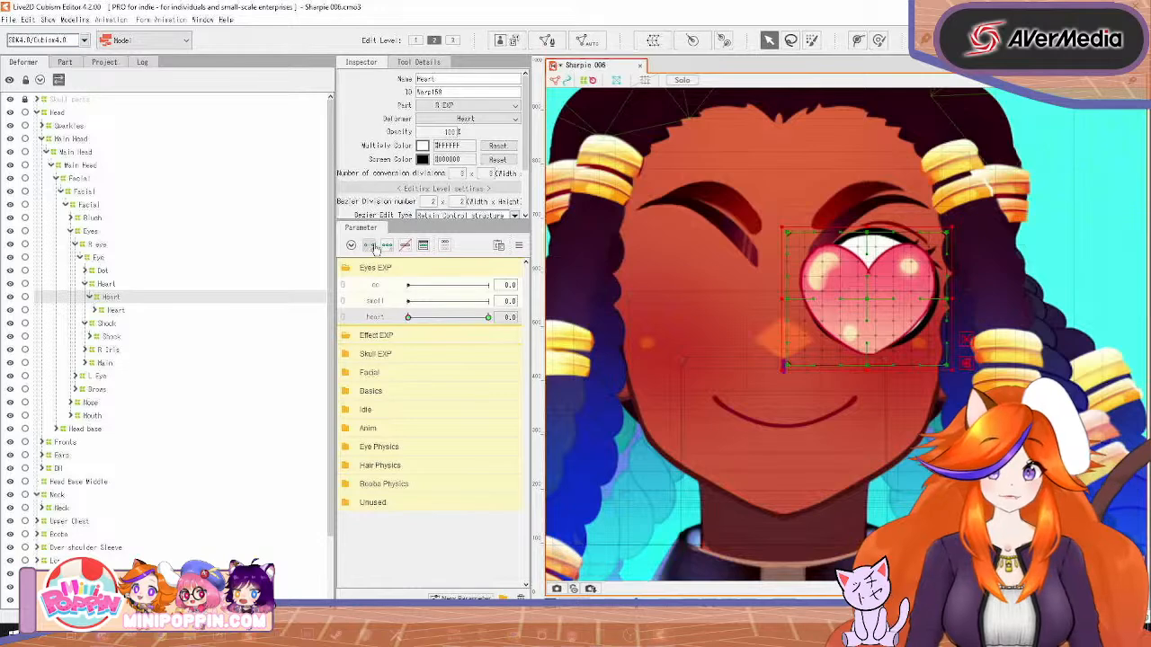
left_click(440, 131)
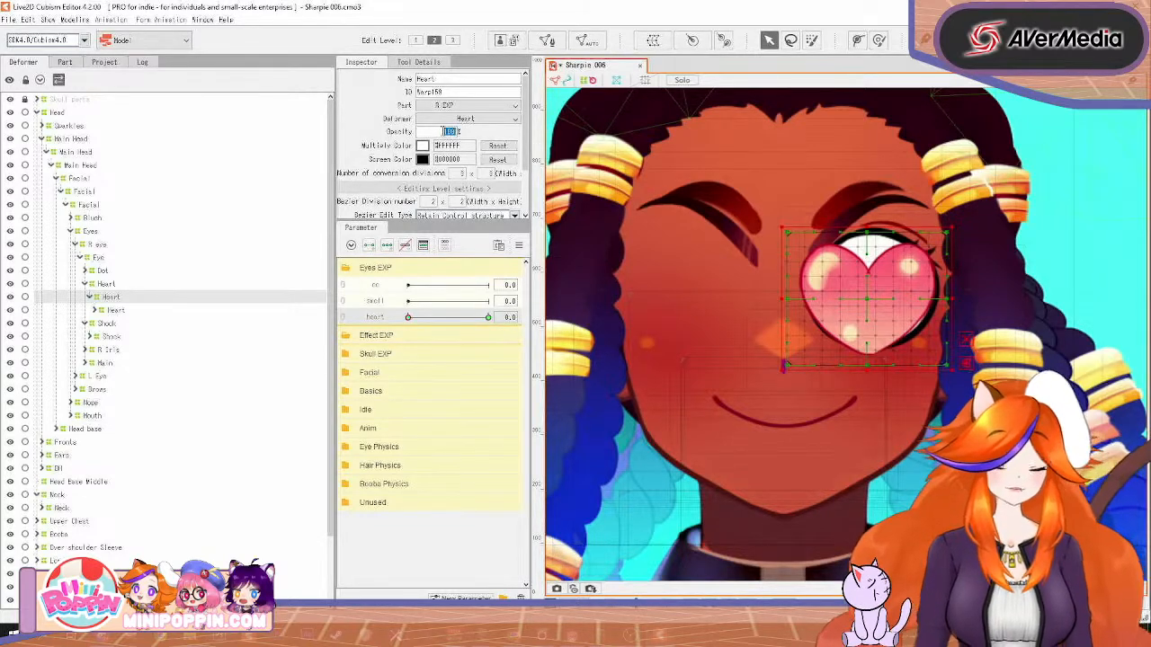
type("0")
key("Return")
key("ctrl+z")
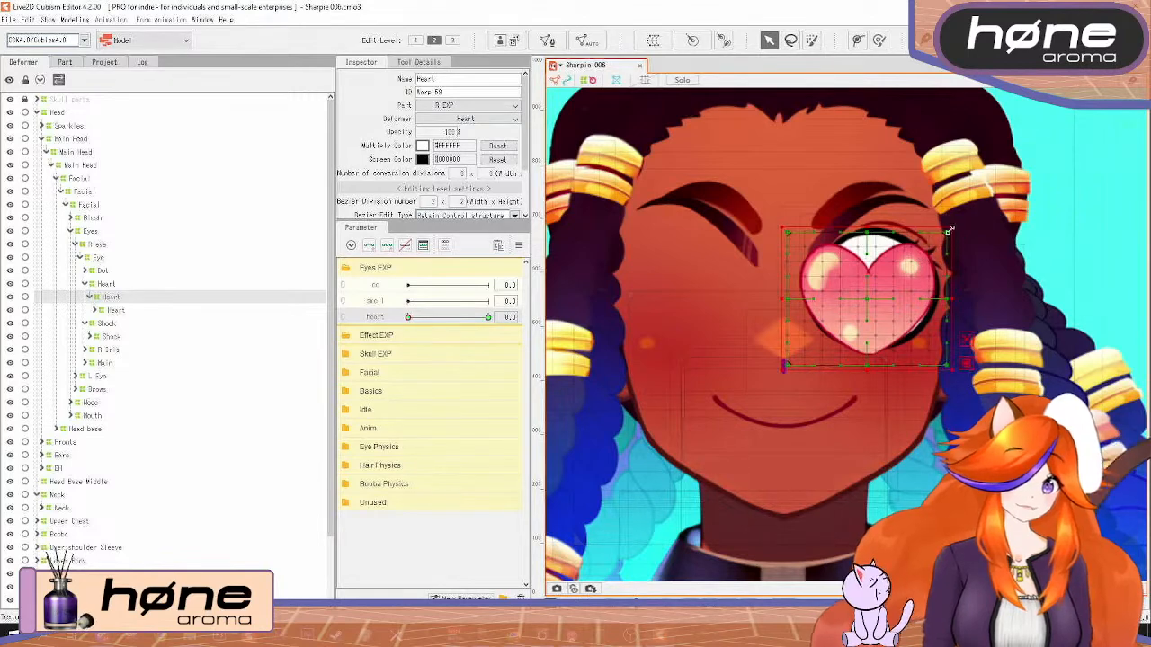
At heart 0, shrink the second-level Heart deformer to about pupil size with 0% opacity, and key the parameter at three points
left_click_drag(955, 237, 880, 290)
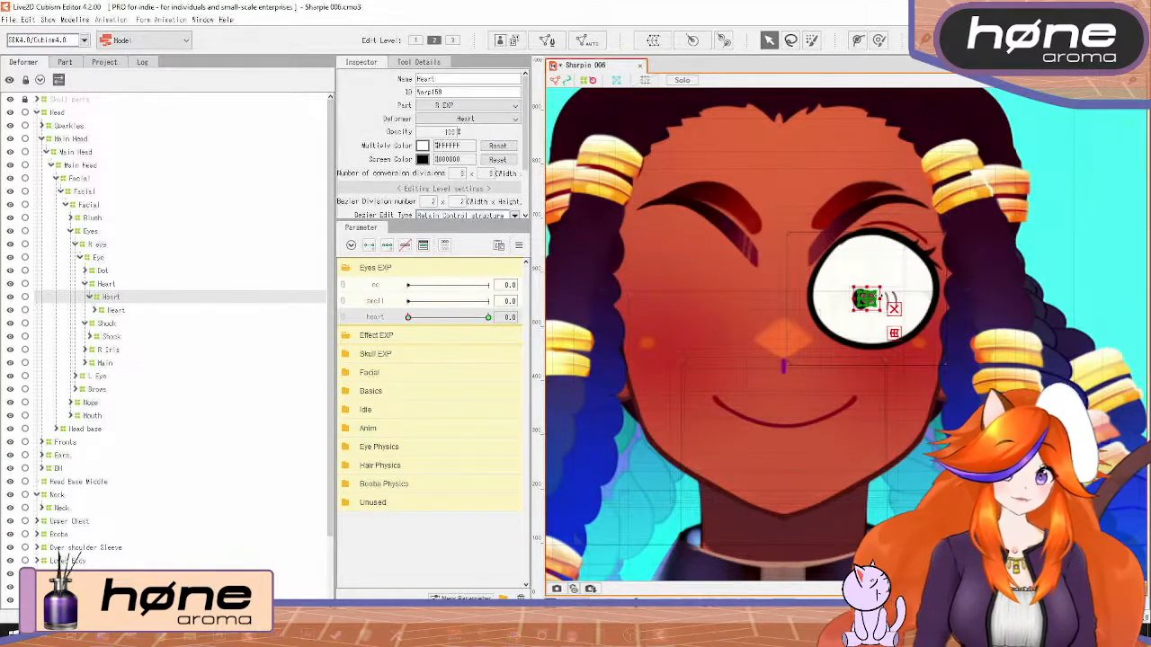
left_click(387, 248)
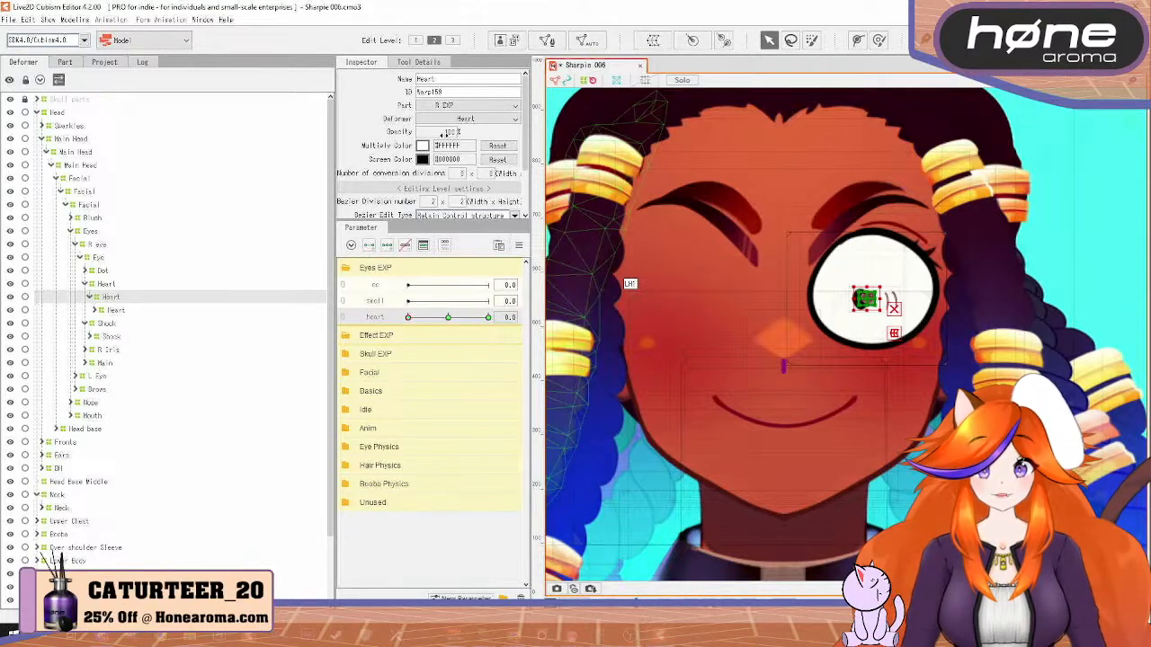
left_click(442, 132)
type("0")
key("Return")
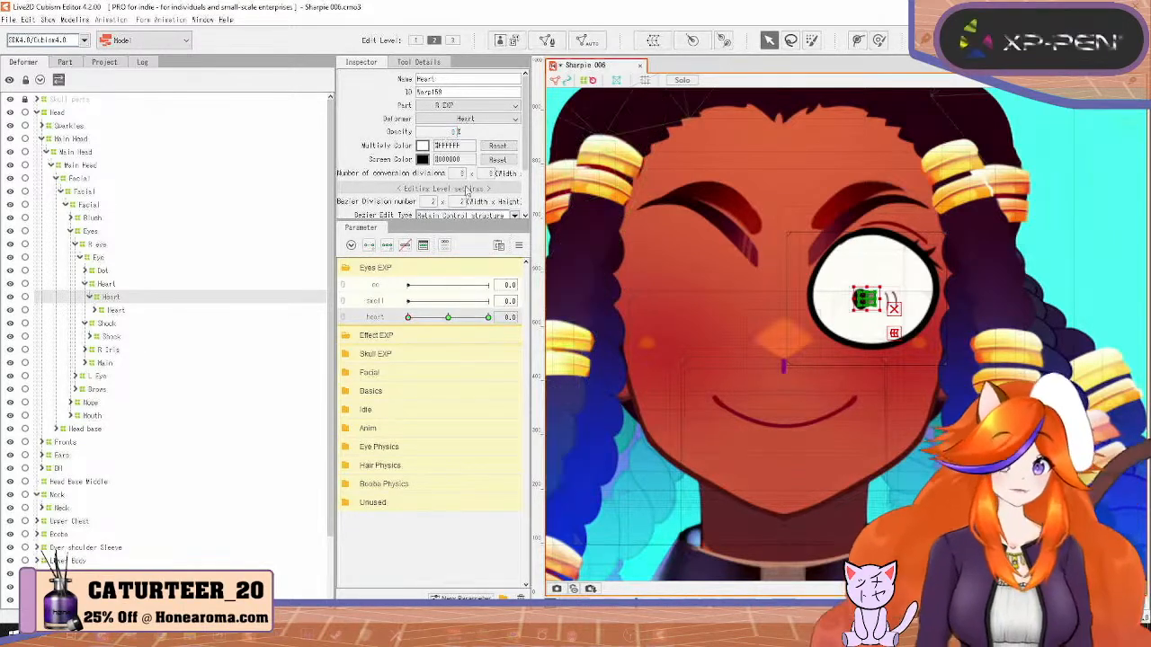
Add a keyform at 0.8 on the heart parameter for the second-level Heart deformer
left_click(487, 317)
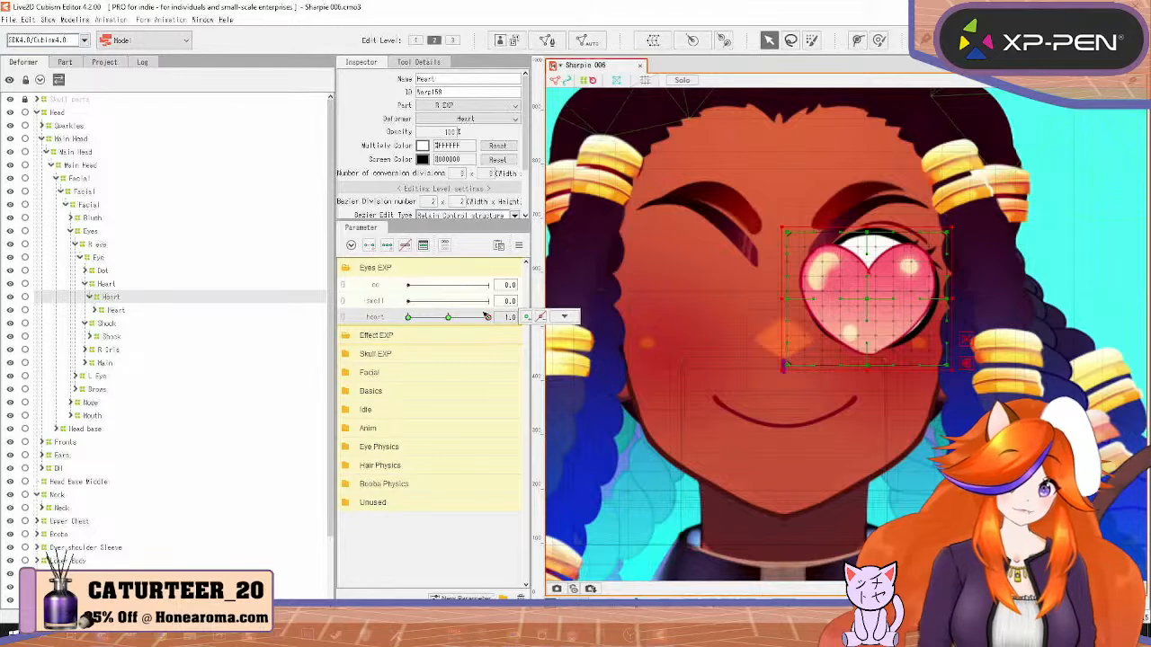
left_click_drag(485, 317, 481, 321)
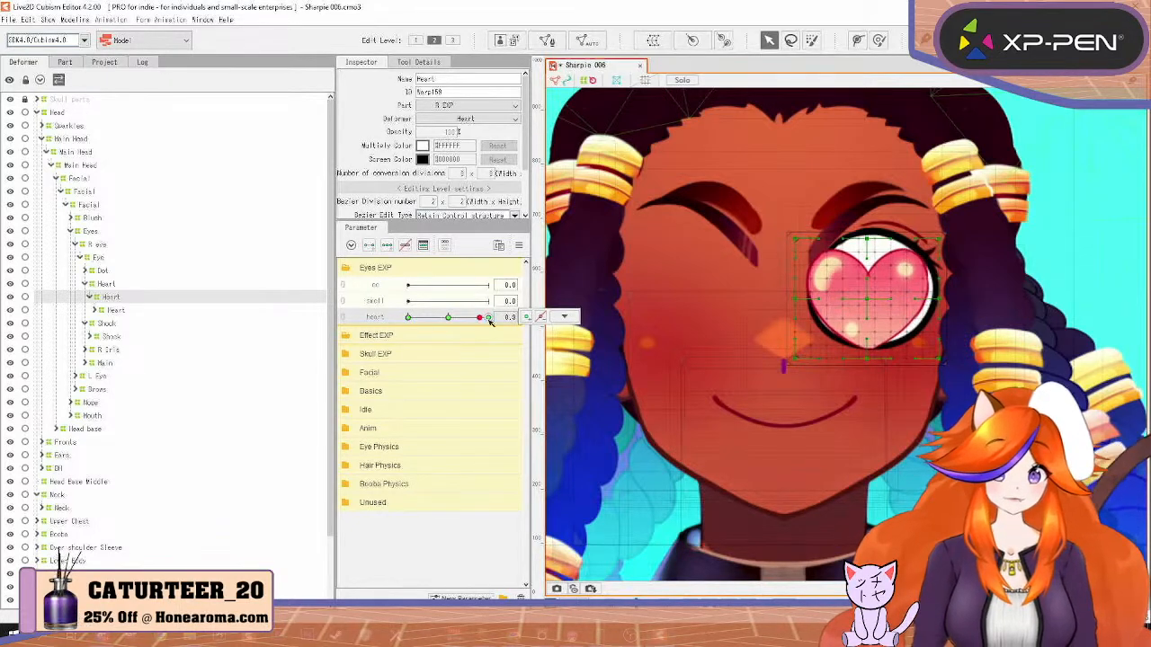
left_click(506, 316)
type("0.8")
key("Return")
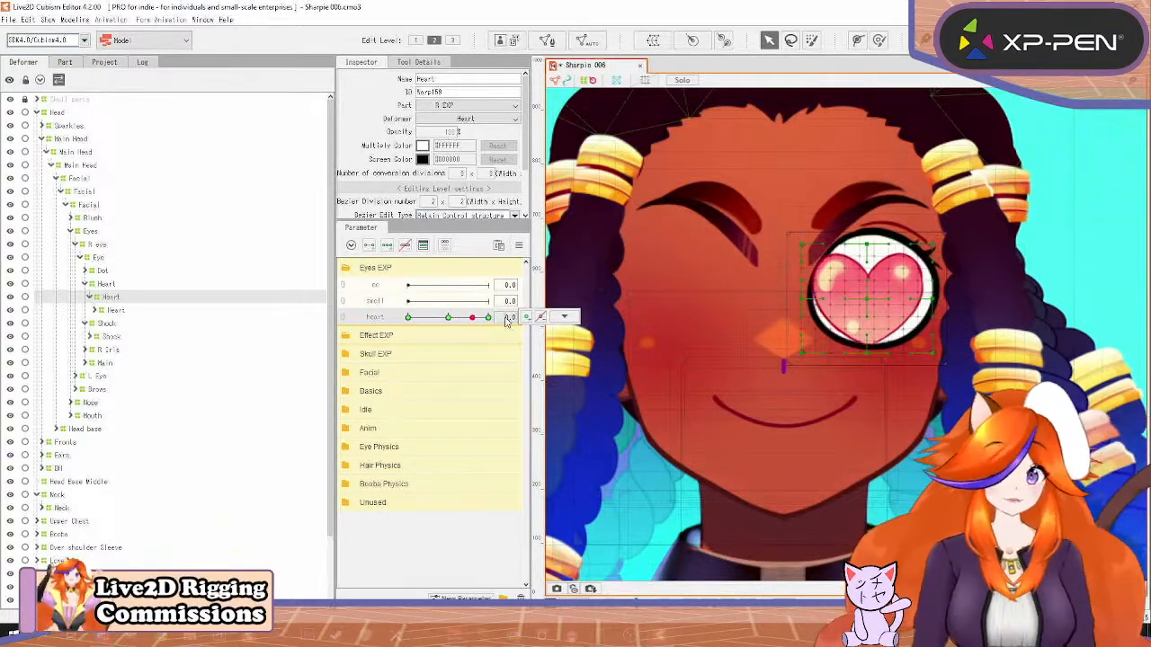
left_click(527, 316)
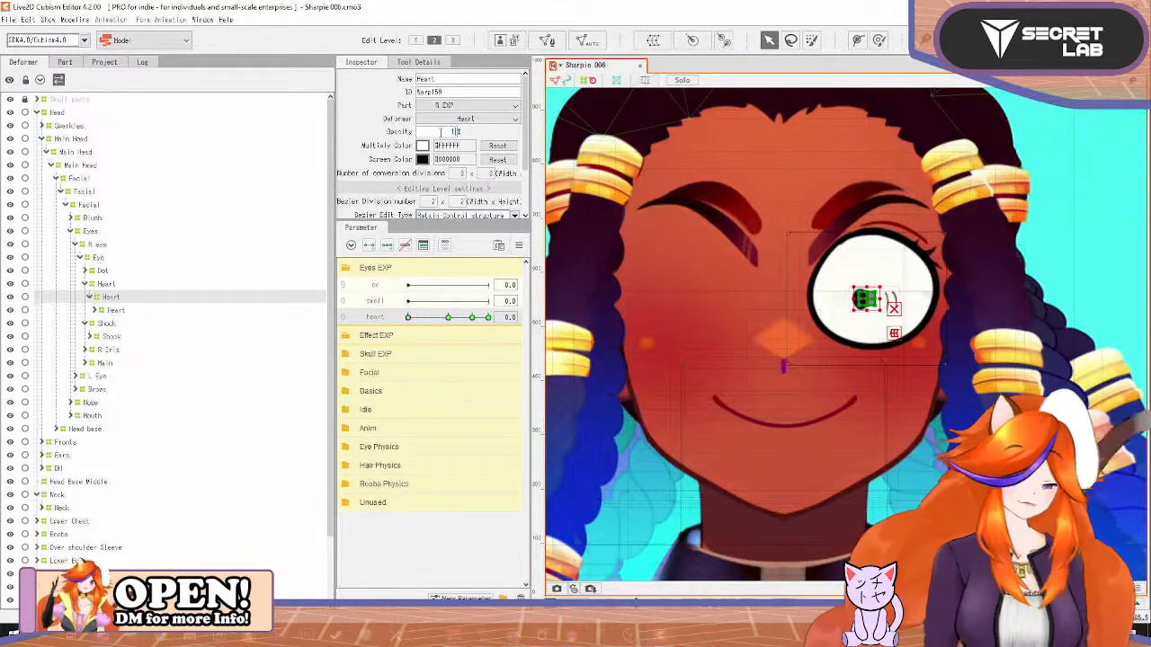
Delete the 0.5 keyform of the heart parameter and enlarge the heart beyond the eye outline at the 0.8 keyform
left_click(462, 324)
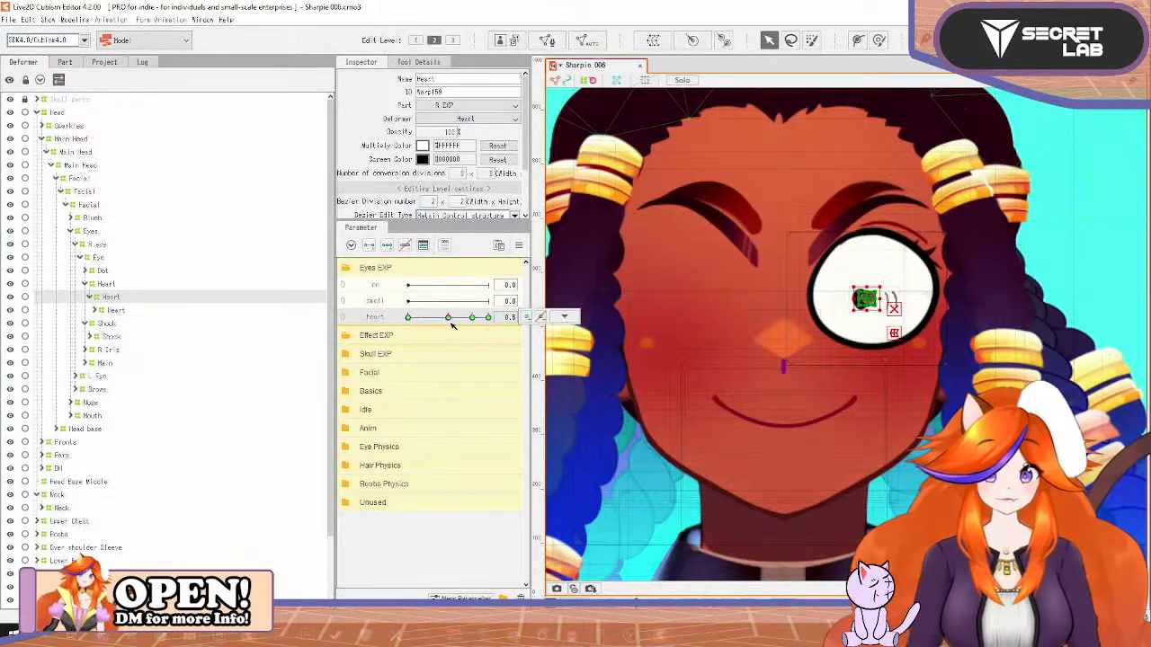
left_click(540, 319)
left_click(473, 318)
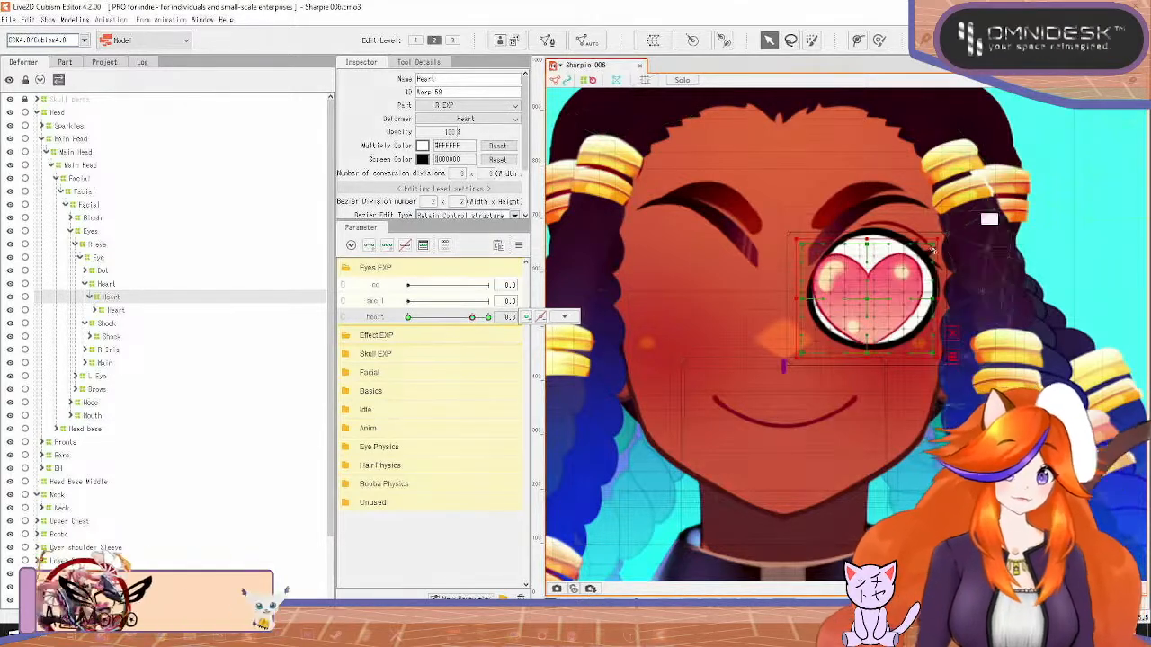
left_click_drag(940, 243, 988, 206)
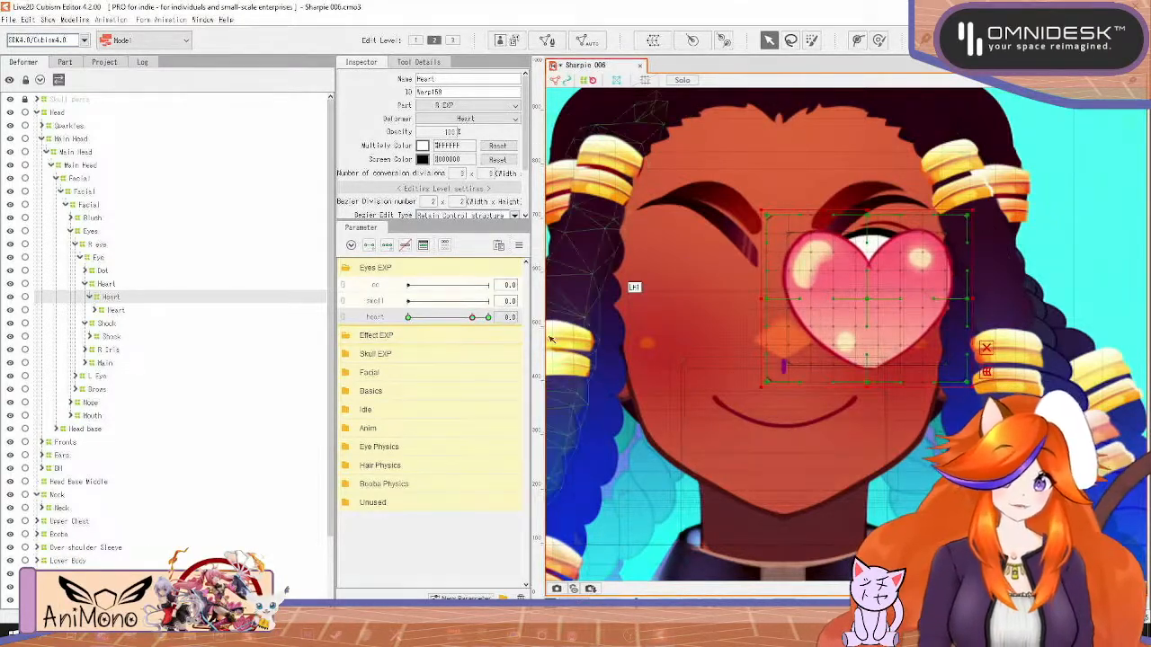
left_click_drag(473, 318, 506, 336)
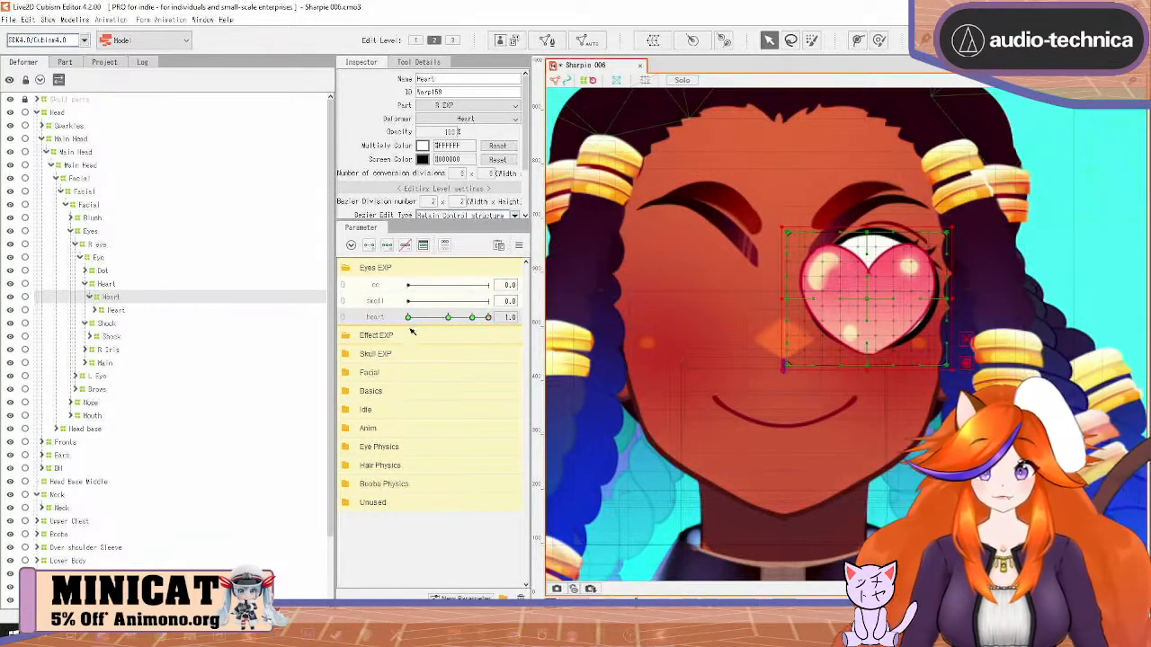
Set the second-level Heart deformer's opacity to 0% at heart 0 and preview the expression across the parameter's range
left_click(408, 317)
left_click(445, 132)
type("0")
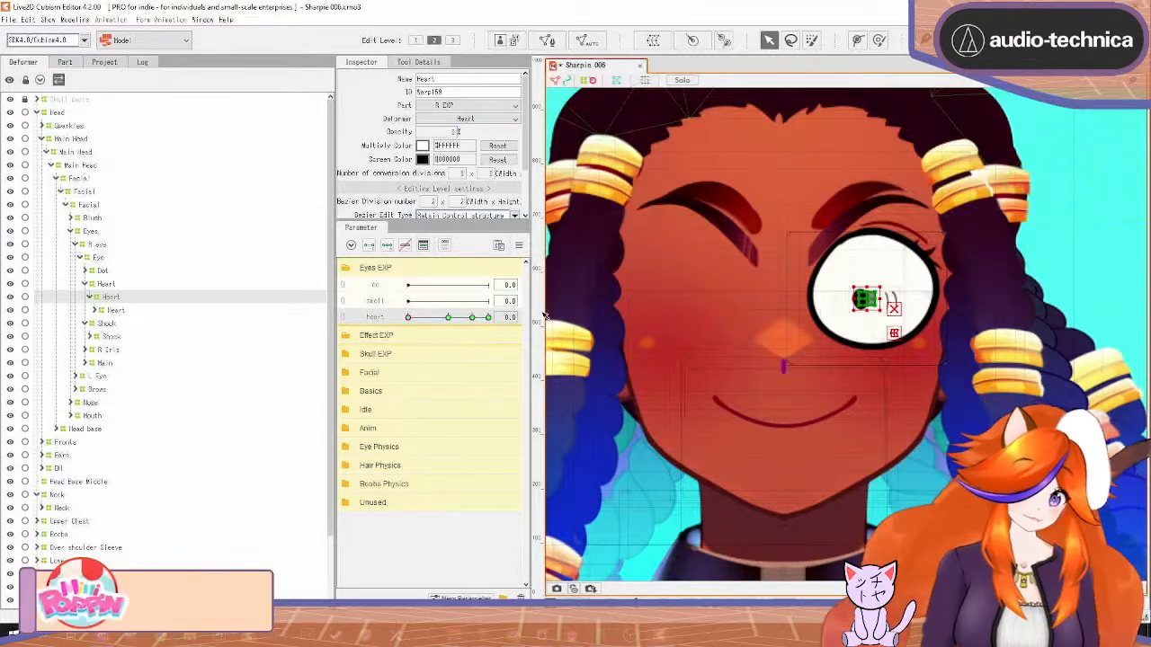
left_click_drag(410, 317, 482, 345)
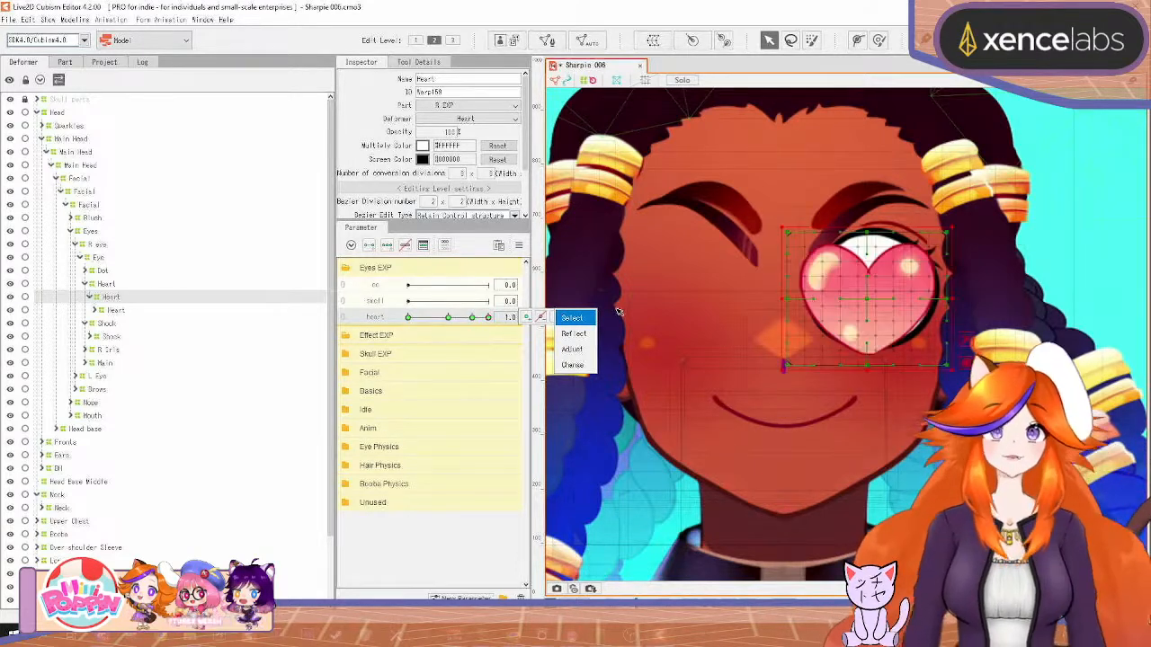
left_click_drag(617, 308, 325, 338)
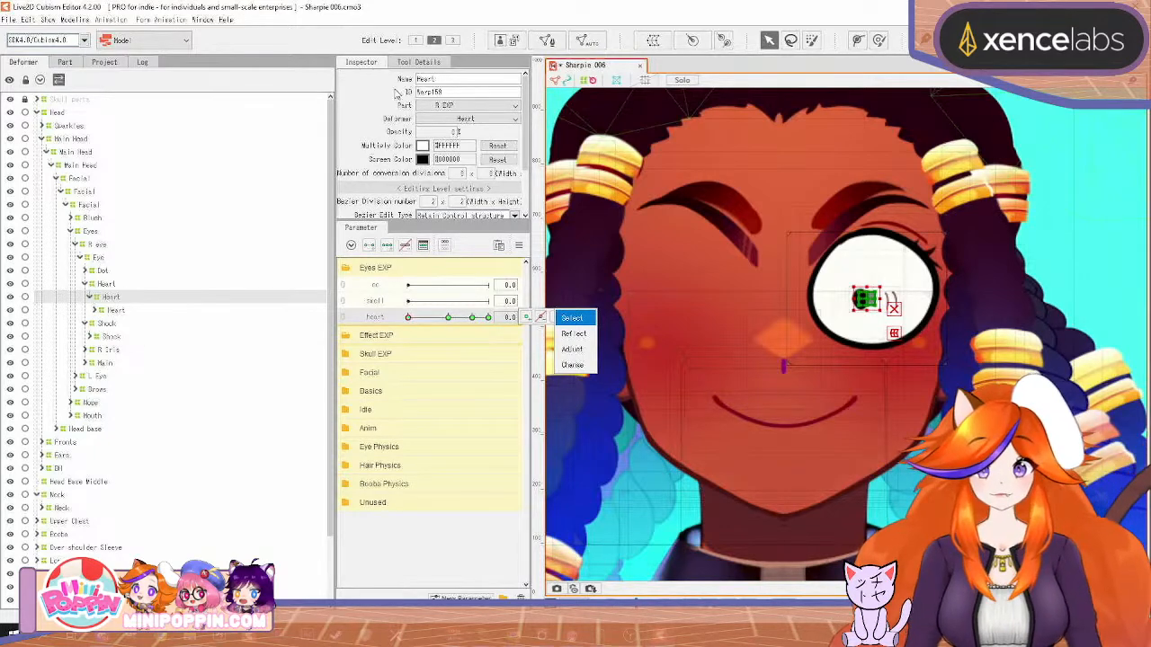
Expand the whole deformer hierarchy and examine it from Sparkles down to the R eye's nested deformers
key("ctrl+a")
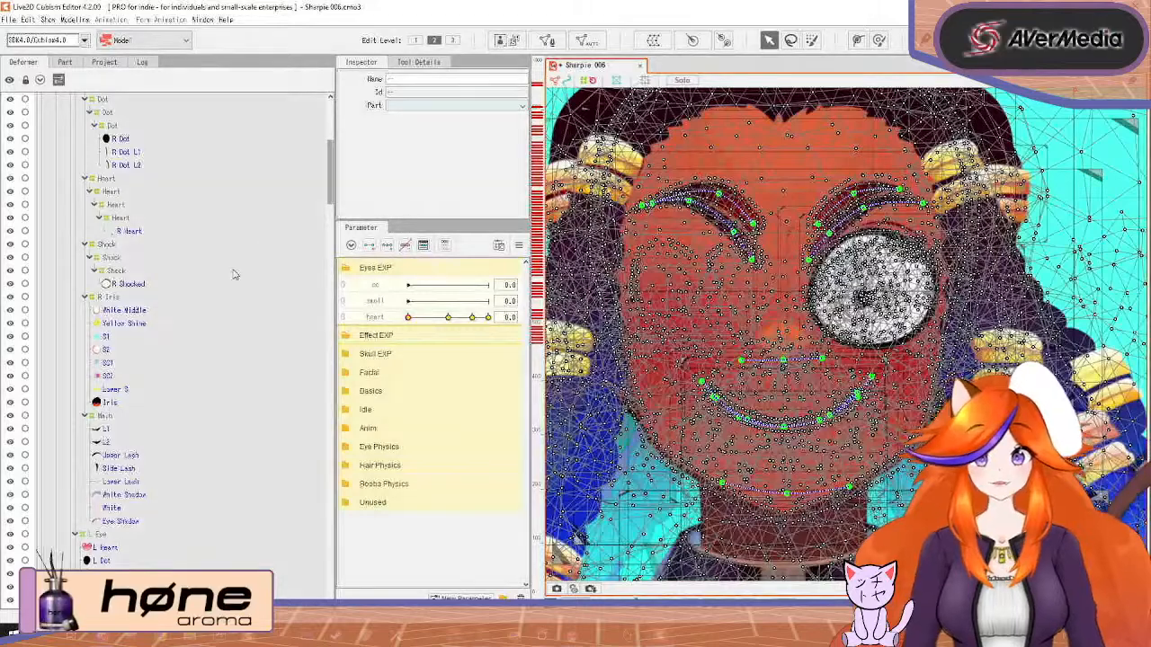
scroll(232, 274, "up", 6)
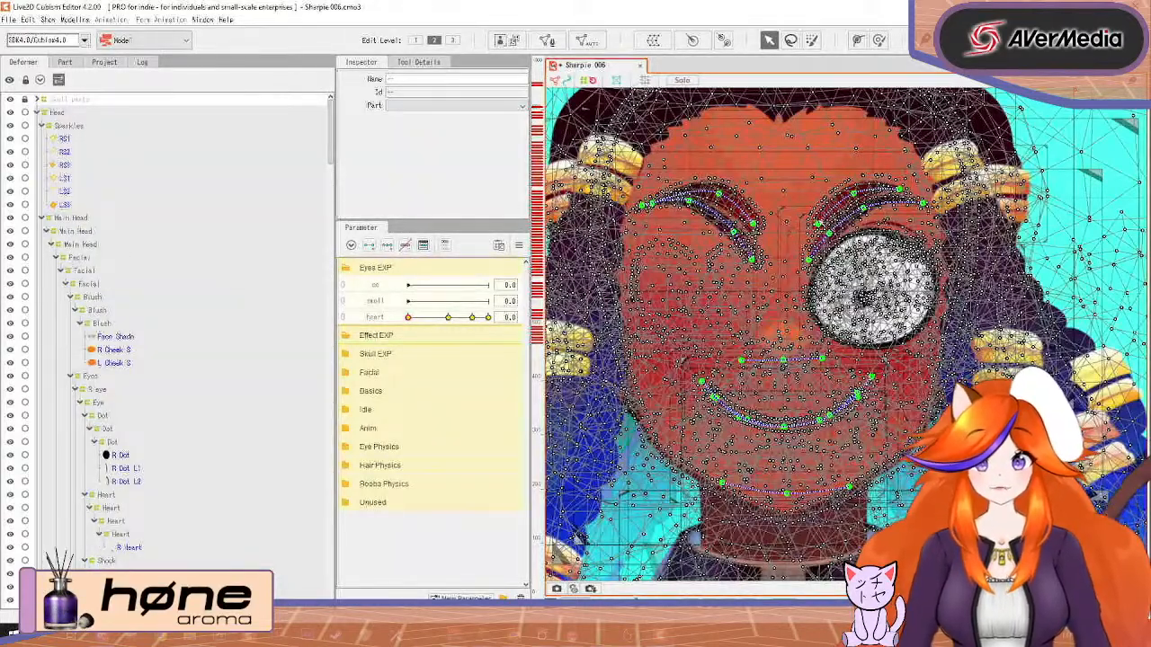
left_click(88, 167)
scroll(121, 276, "down", 5)
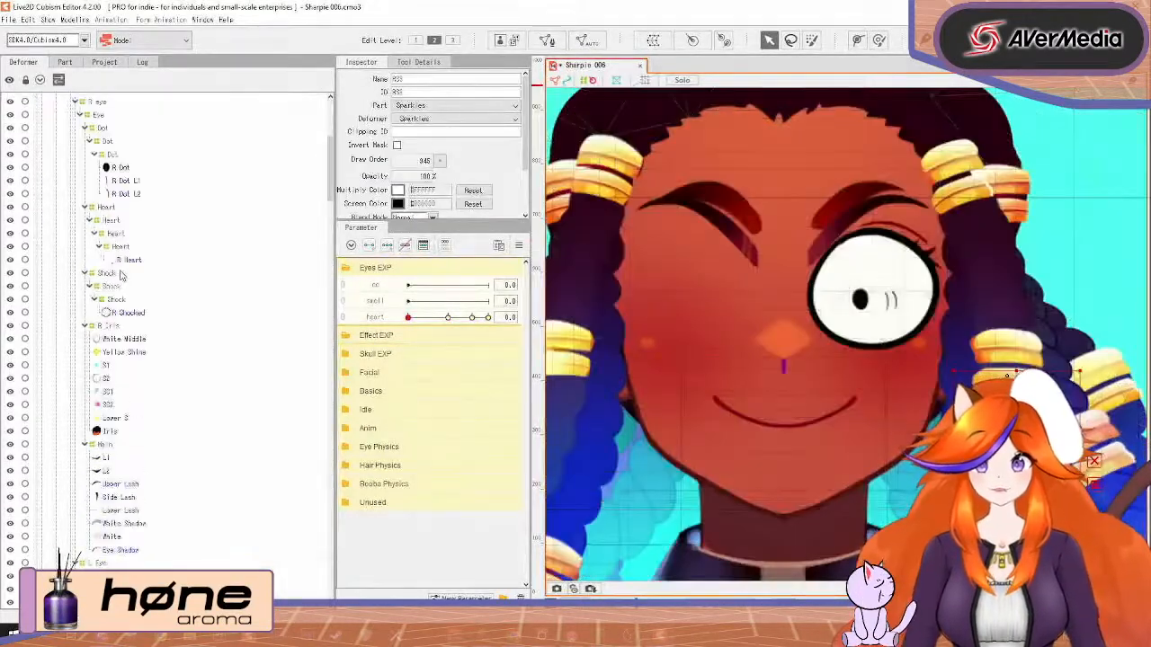
scroll(119, 279, "up", 5)
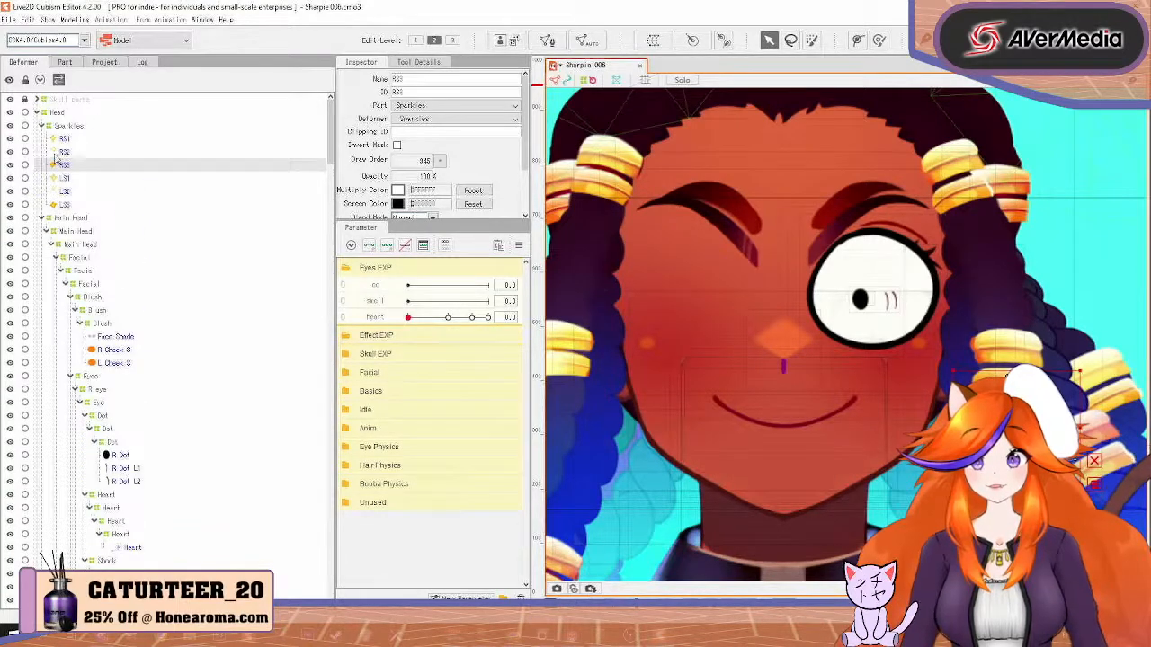
left_click(45, 128)
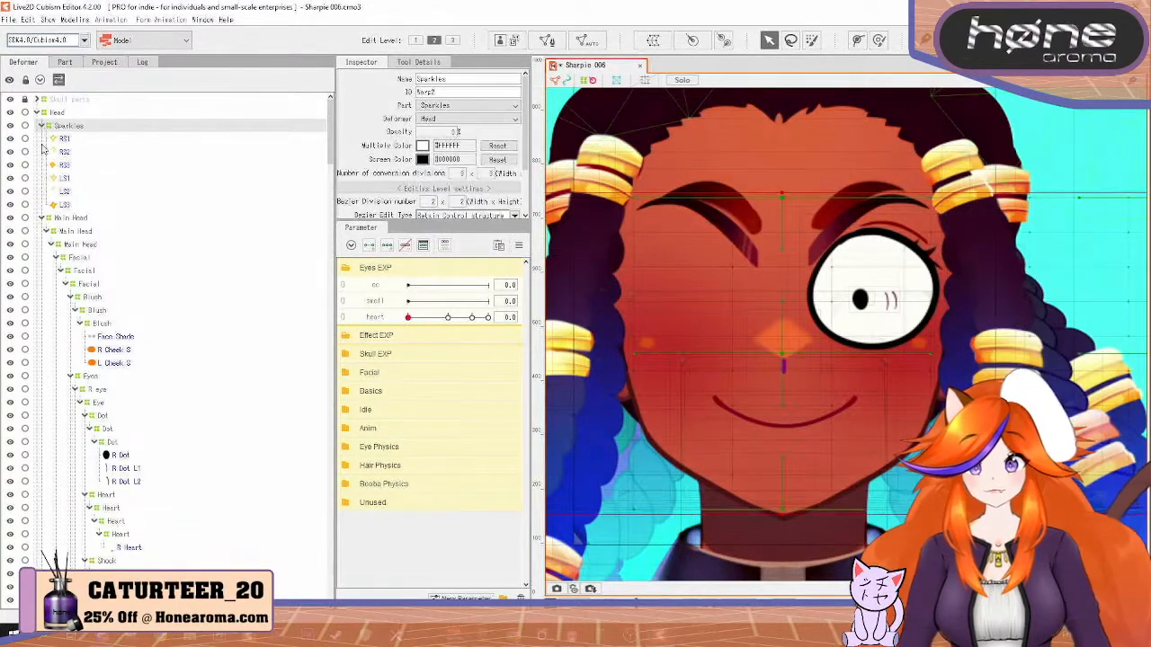
left_click(94, 390)
scroll(108, 359, "down", 5)
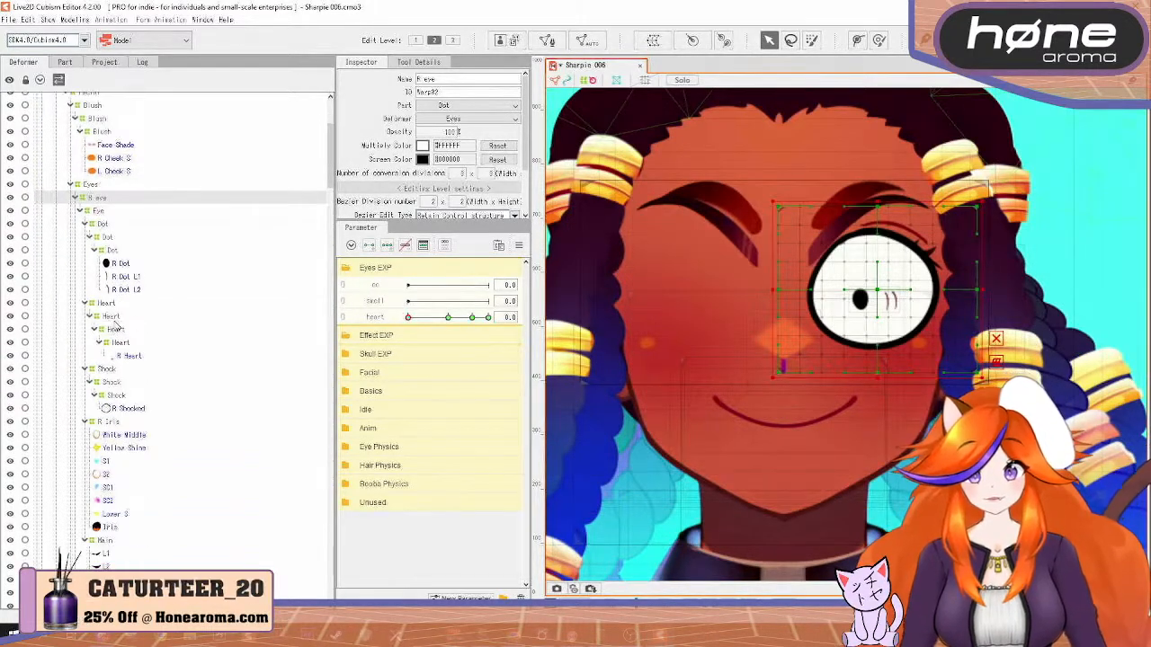
Rename the second-level Heart and Shock deformers of the R eye as EXP
left_click(112, 319)
left_click(472, 80)
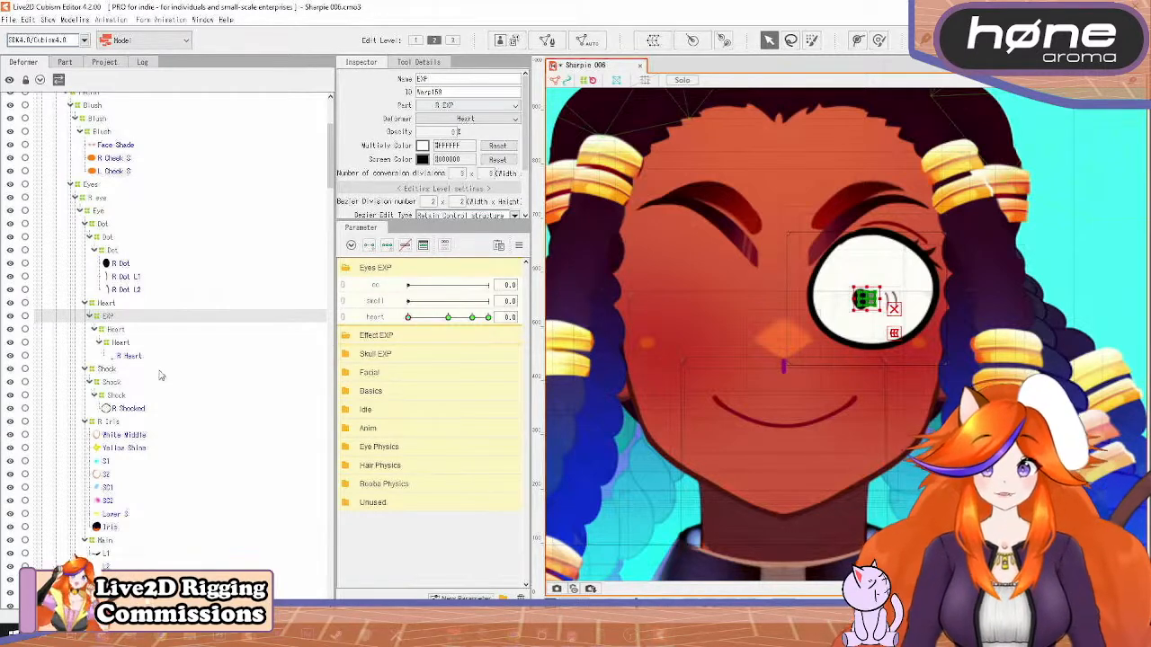
left_click(85, 304)
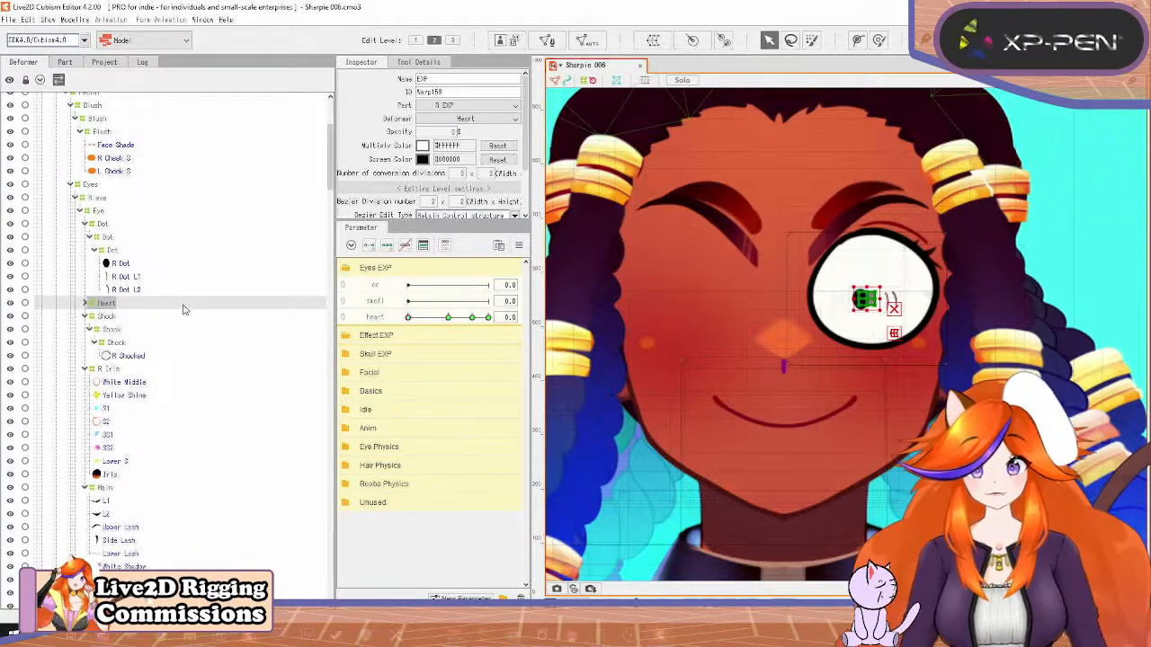
left_click(115, 331)
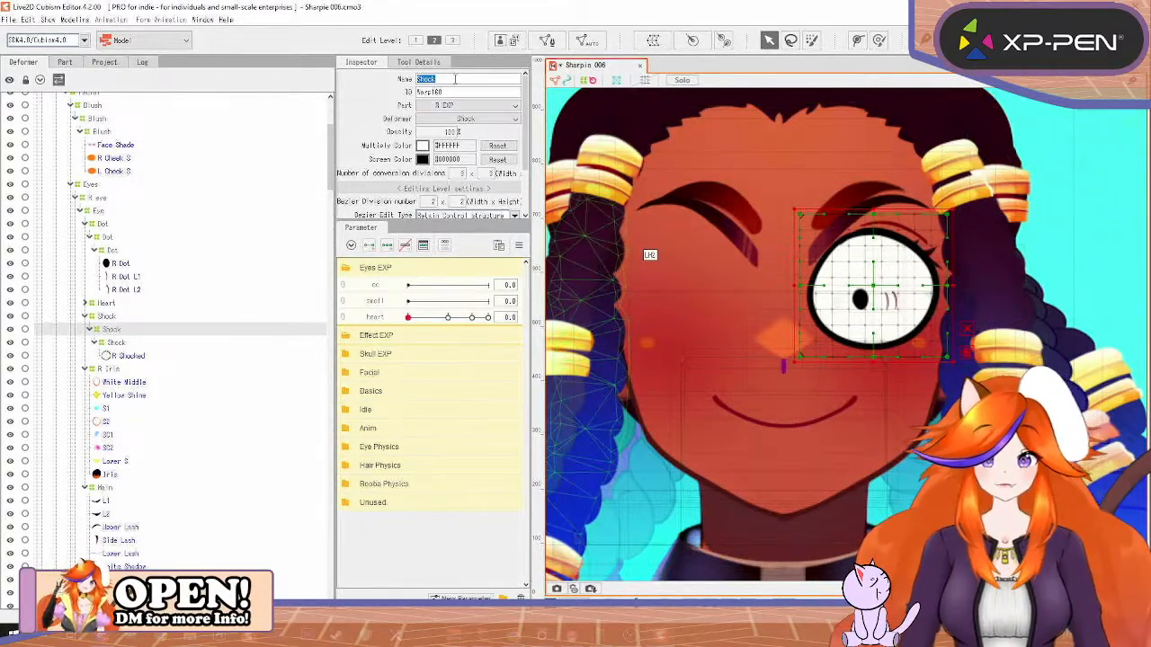
key("Return")
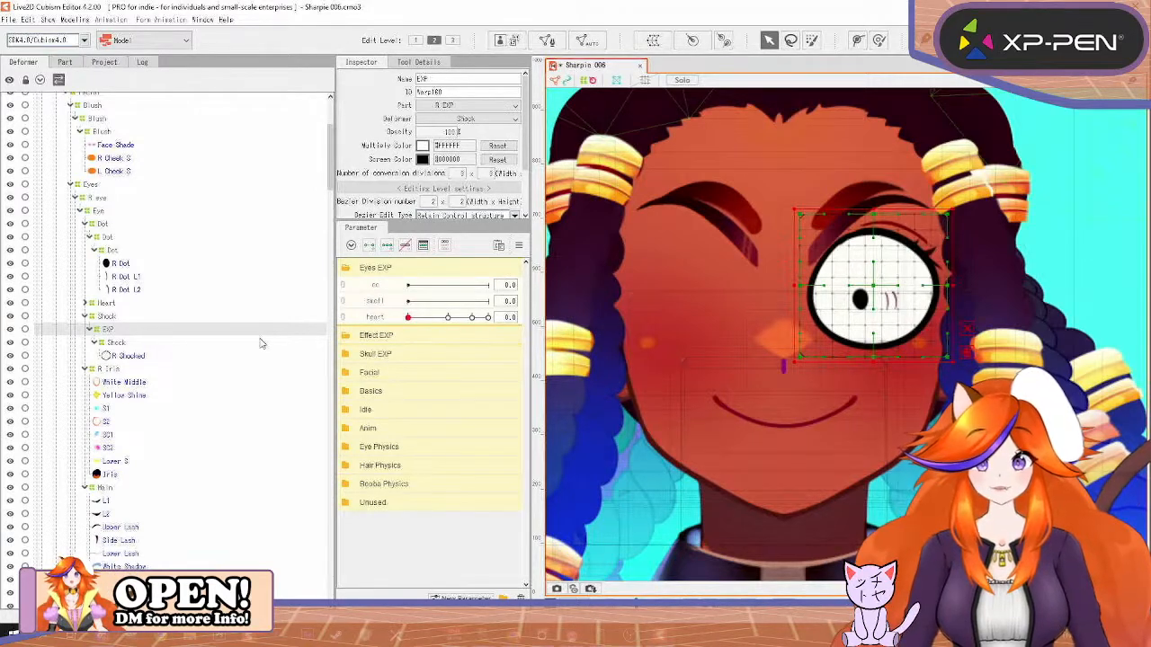
Paste a copy of the Shock deformer inside the Shock EXP deformer and nest the original Shock deformer in it
left_click(116, 345)
key("ctrl+v")
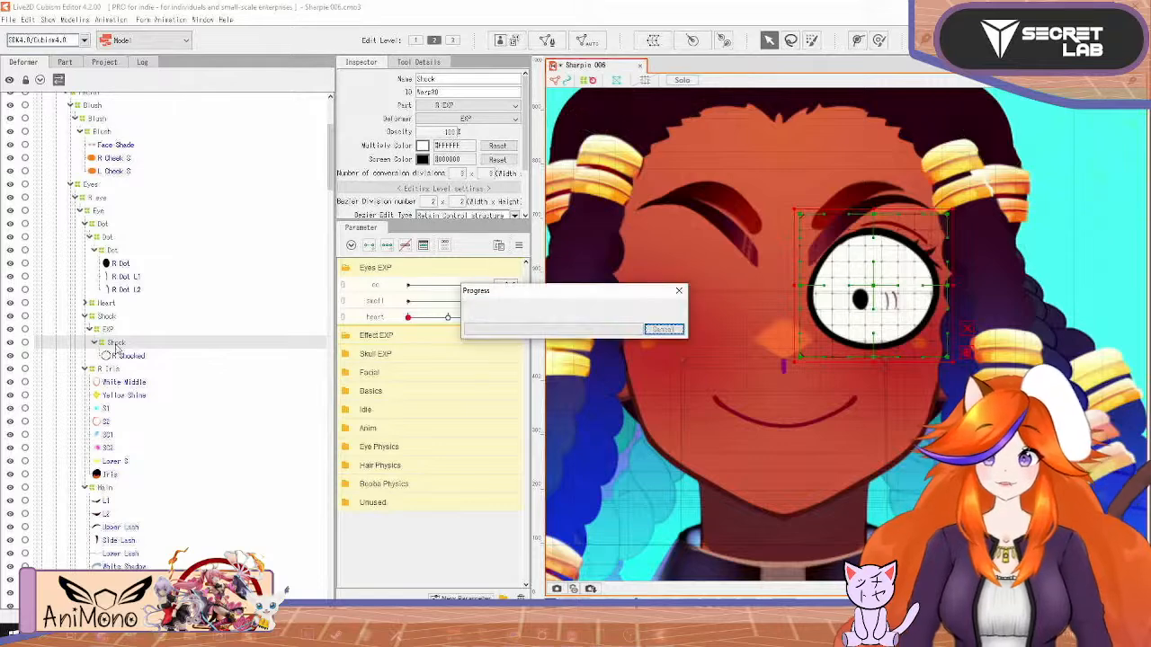
left_click_drag(116, 356, 117, 343)
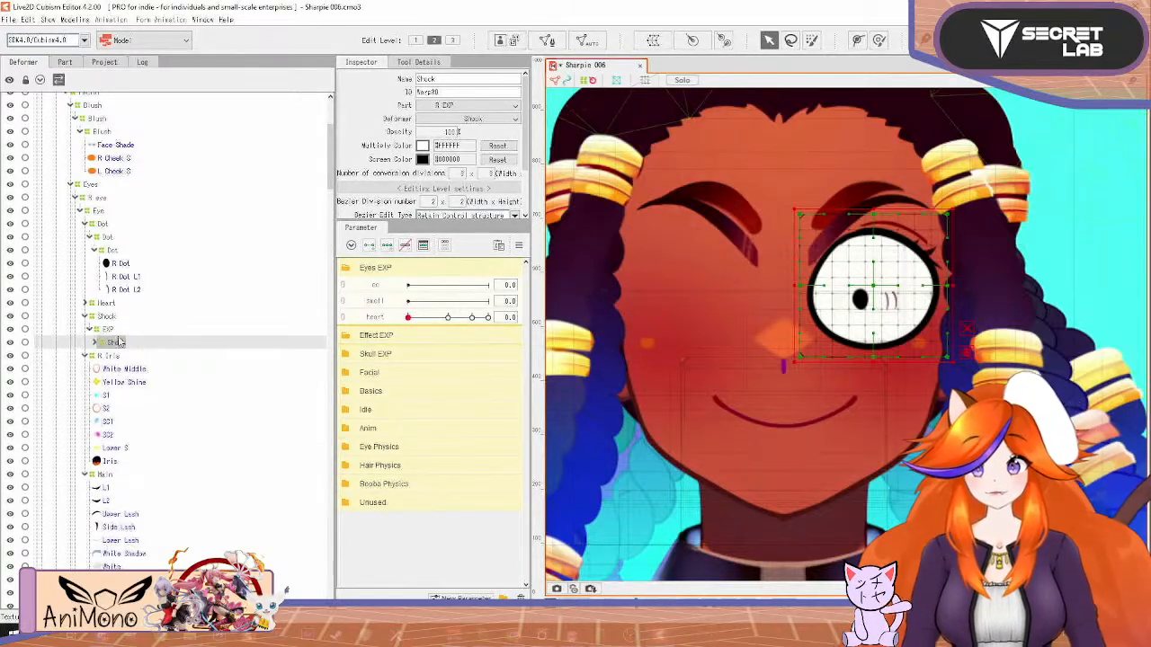
Undo the last two deformer changes, paste a copy of the Shock deformer under Eye and nest the original Shock hierarchy in it
left_click(135, 329)
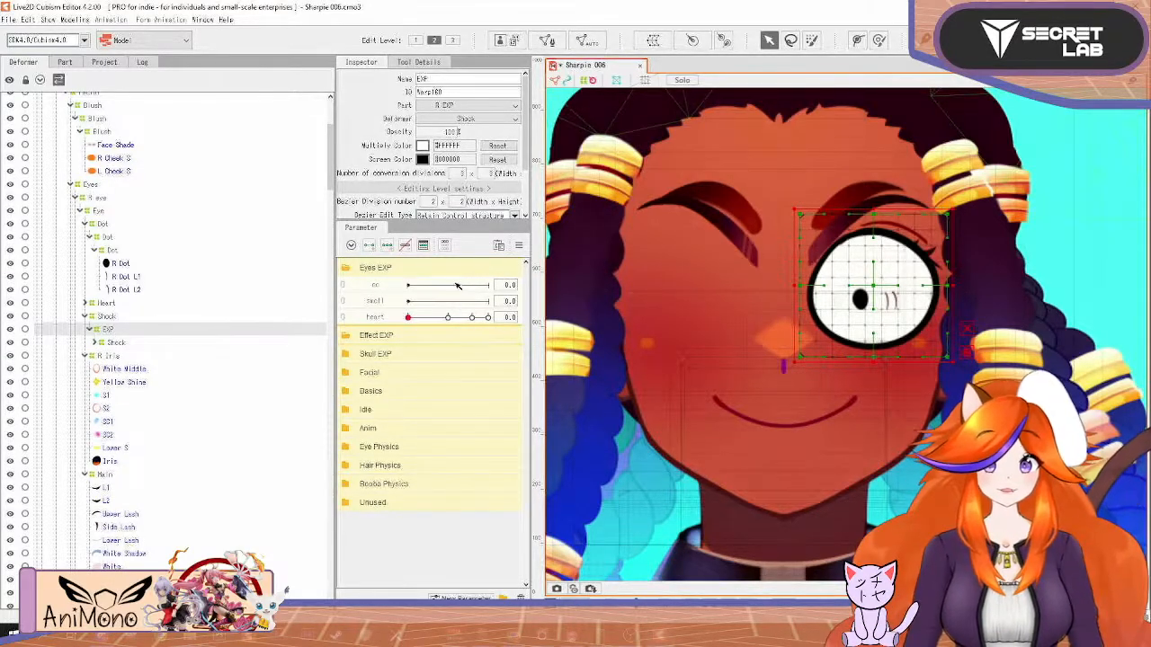
key("ctrl+z")
key("ctrl+z")
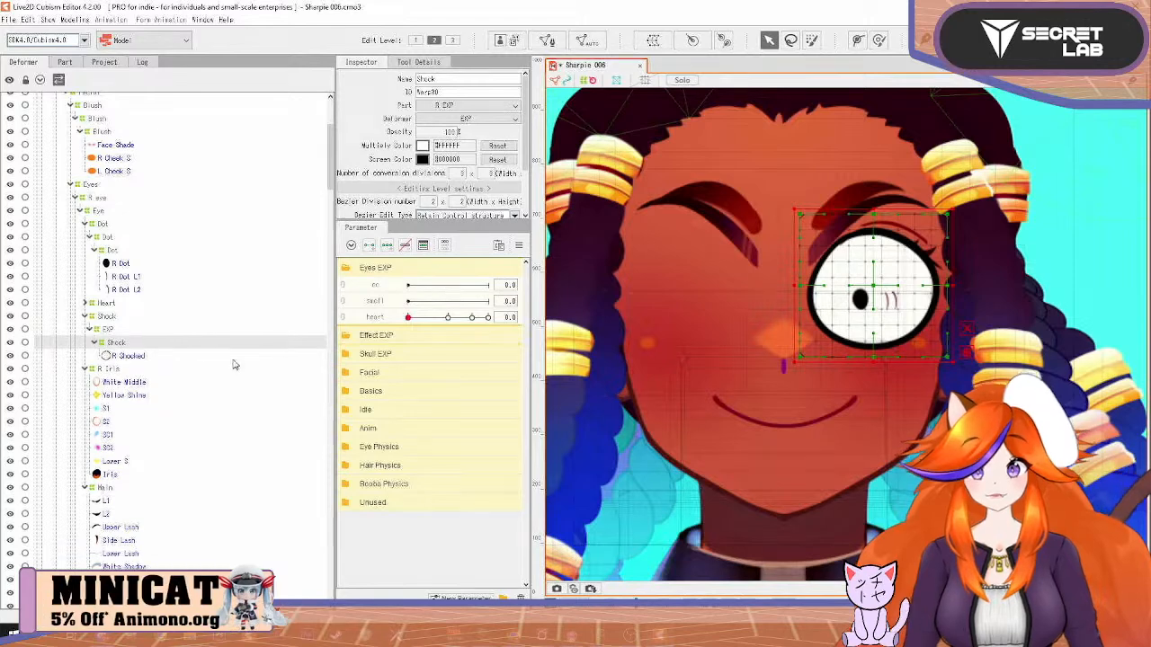
left_click(109, 318)
key("ctrl+v")
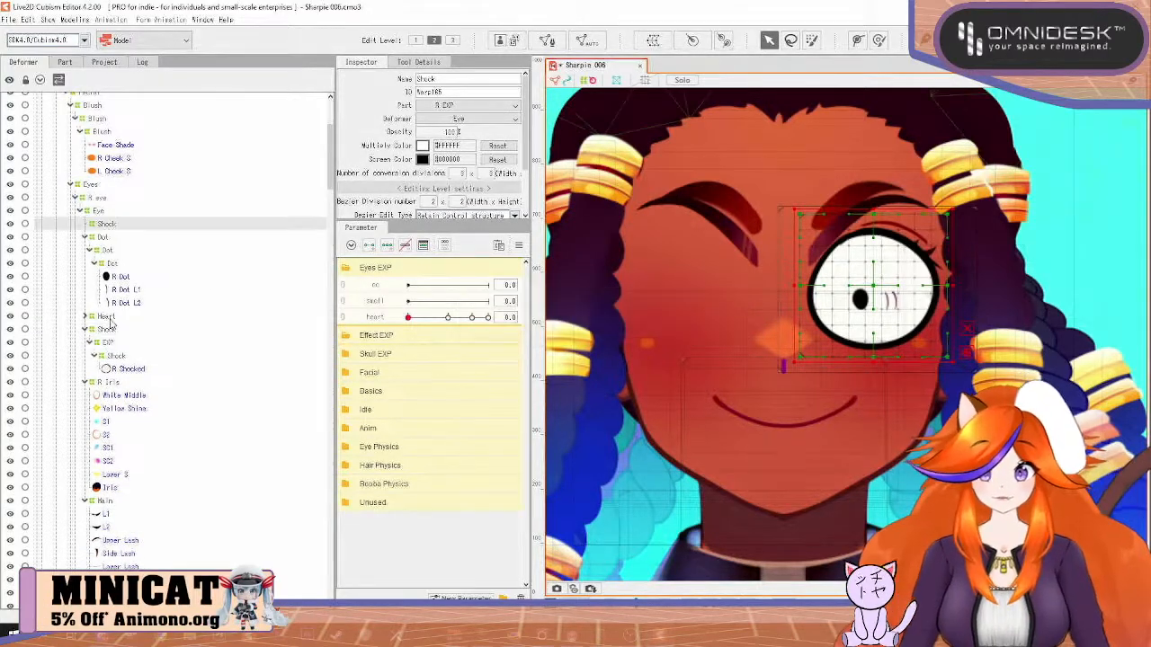
left_click_drag(106, 339, 103, 232)
left_click(86, 225)
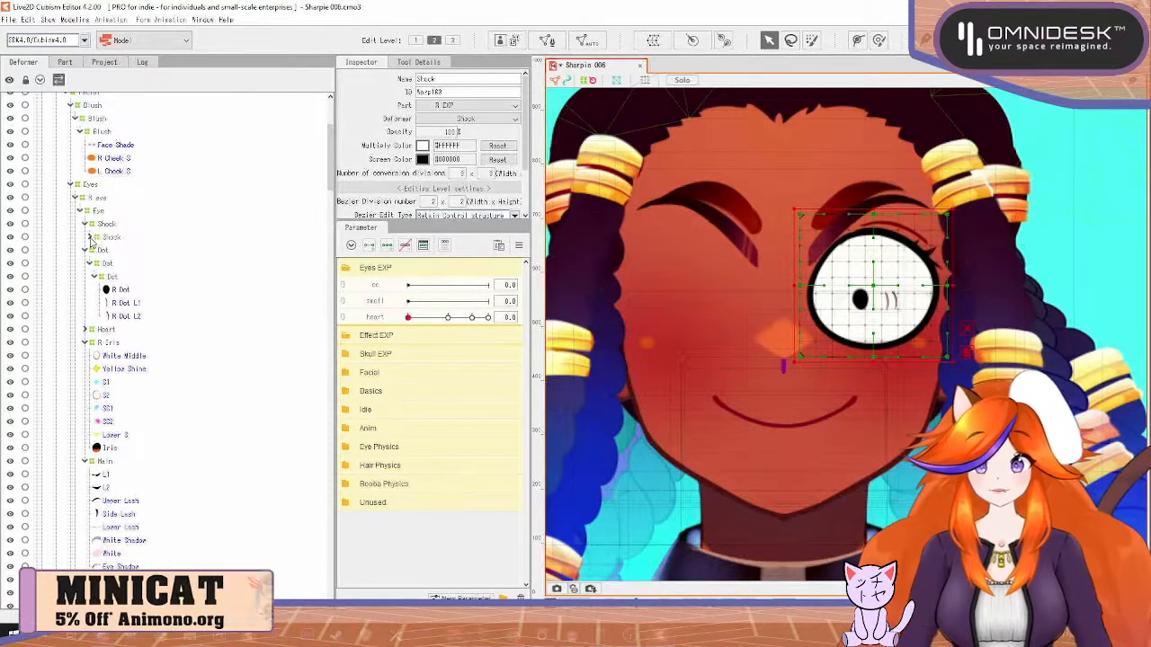
Select the EXP deformer nested in Shock and rename the first parameter of the Eyes EXP folder as o shock
left_click(90, 238)
left_click(109, 250)
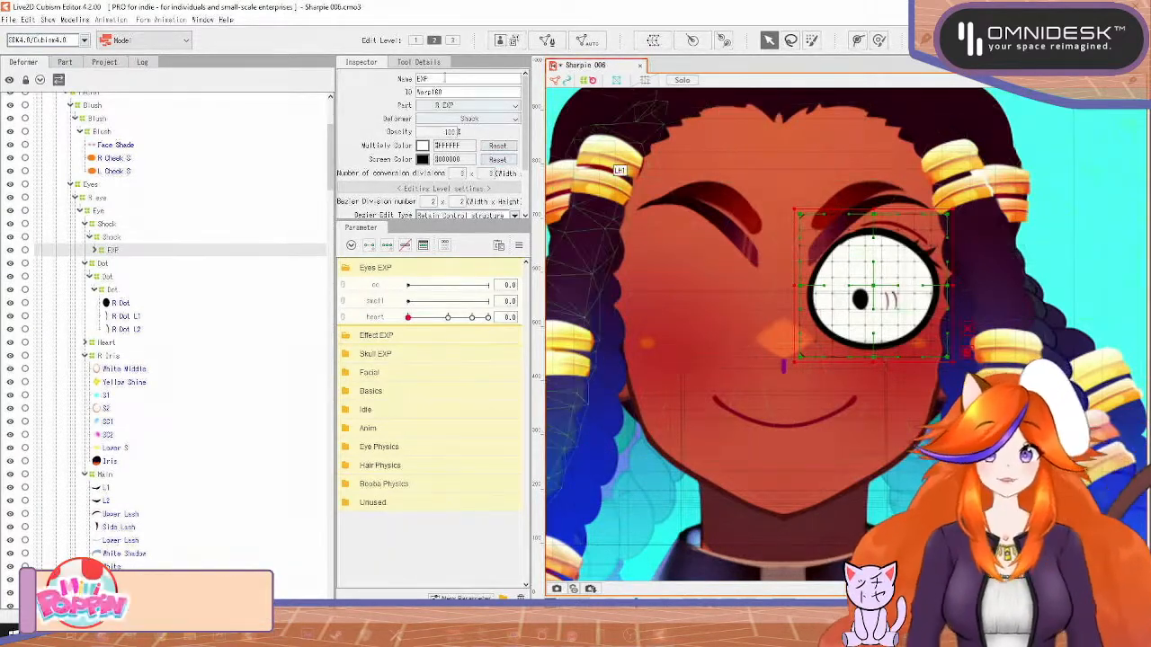
right_click(380, 292)
left_click(385, 285)
right_click(383, 284)
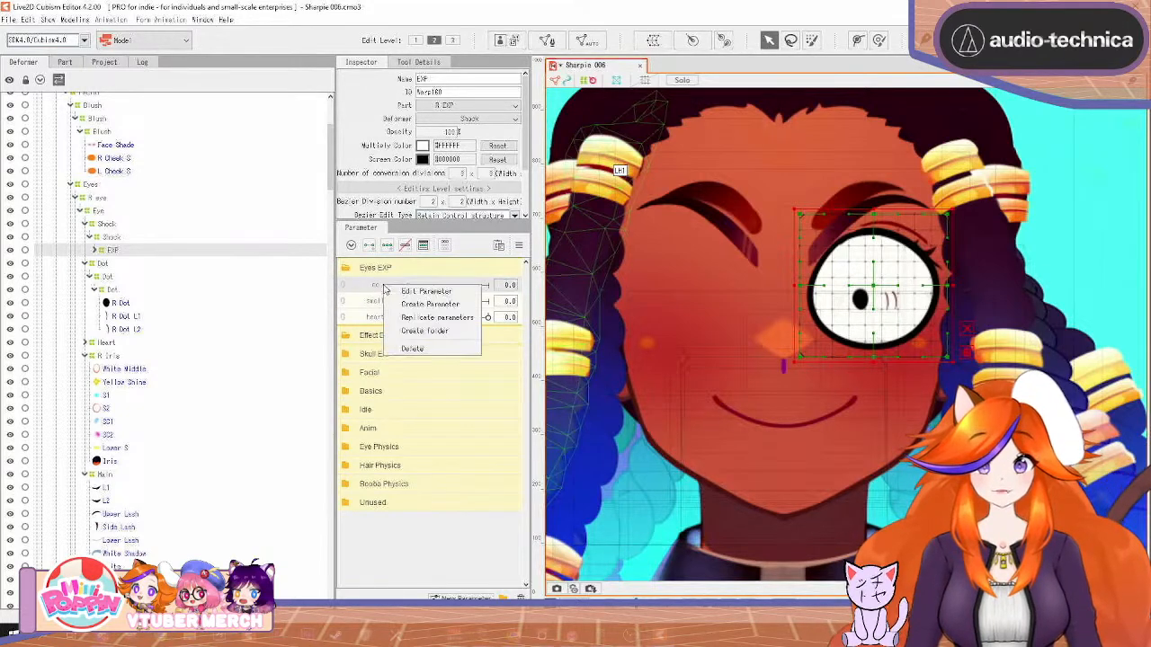
left_click(402, 291)
type("o shock")
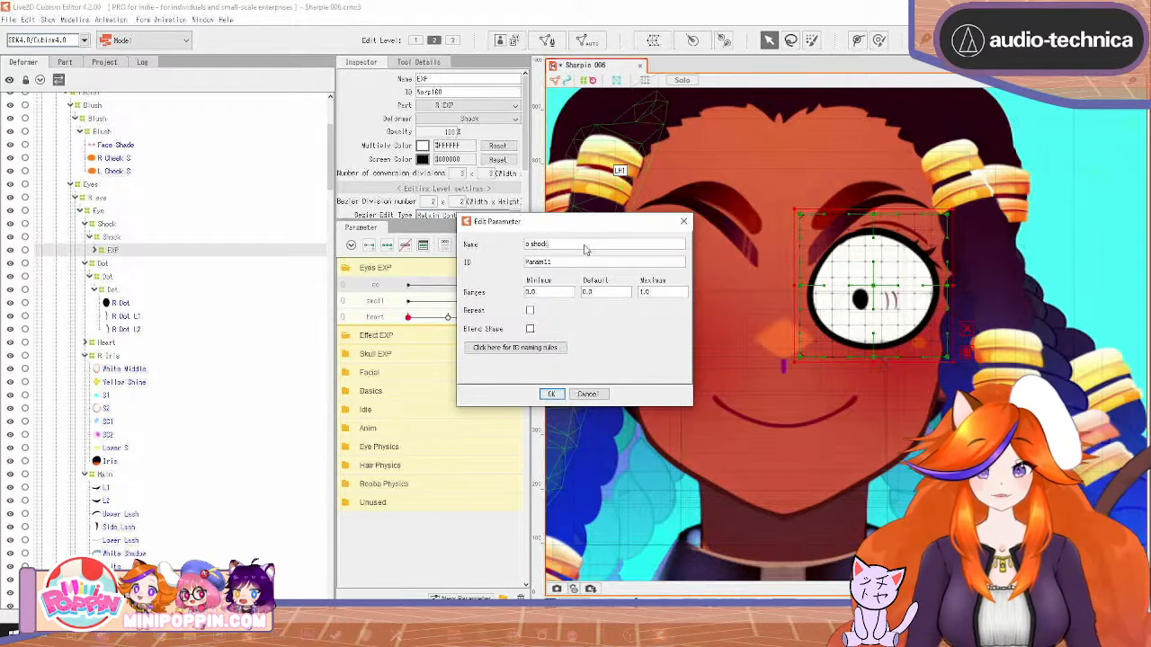
key("Return")
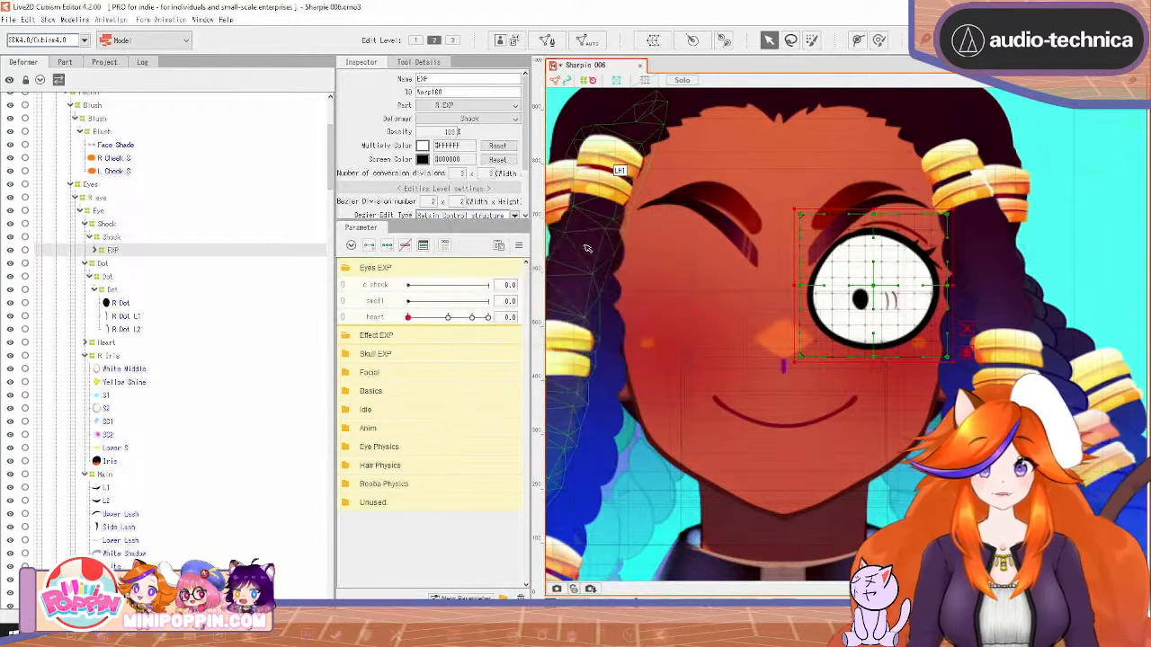
Key the Shock EXP deformer on the o shock parameter, shrinking it onto the pupil with 0% opacity at value 0
left_click(369, 245)
left_click_drag(949, 210, 862, 297)
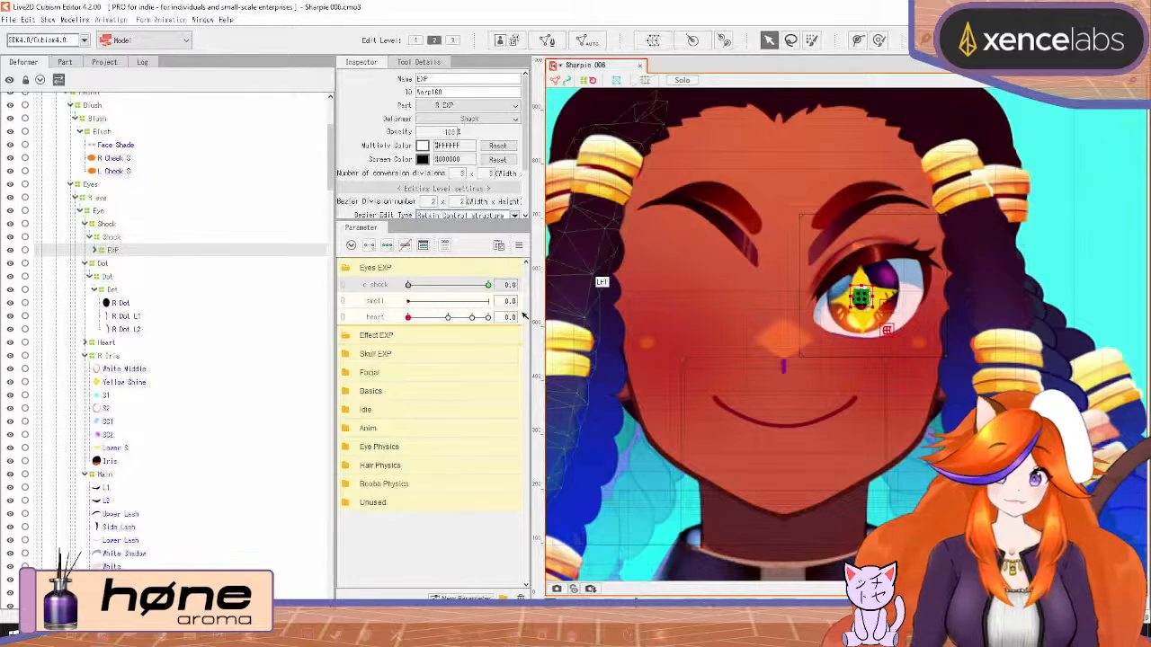
left_click_drag(409, 285, 366, 288)
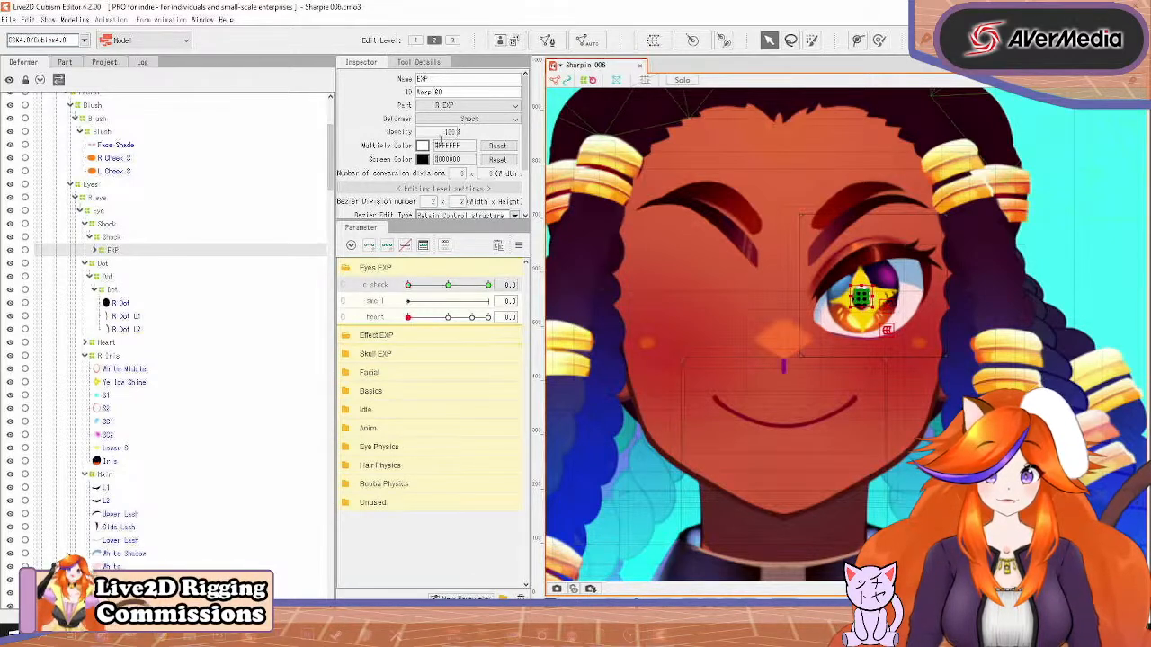
type("0")
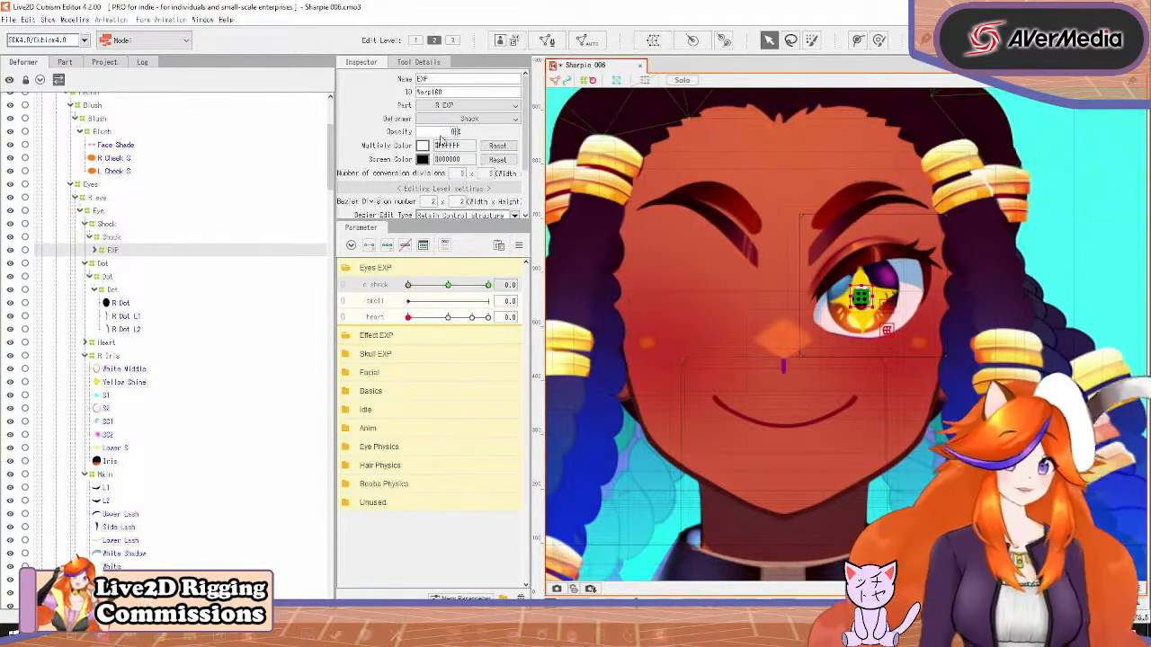
key("Return")
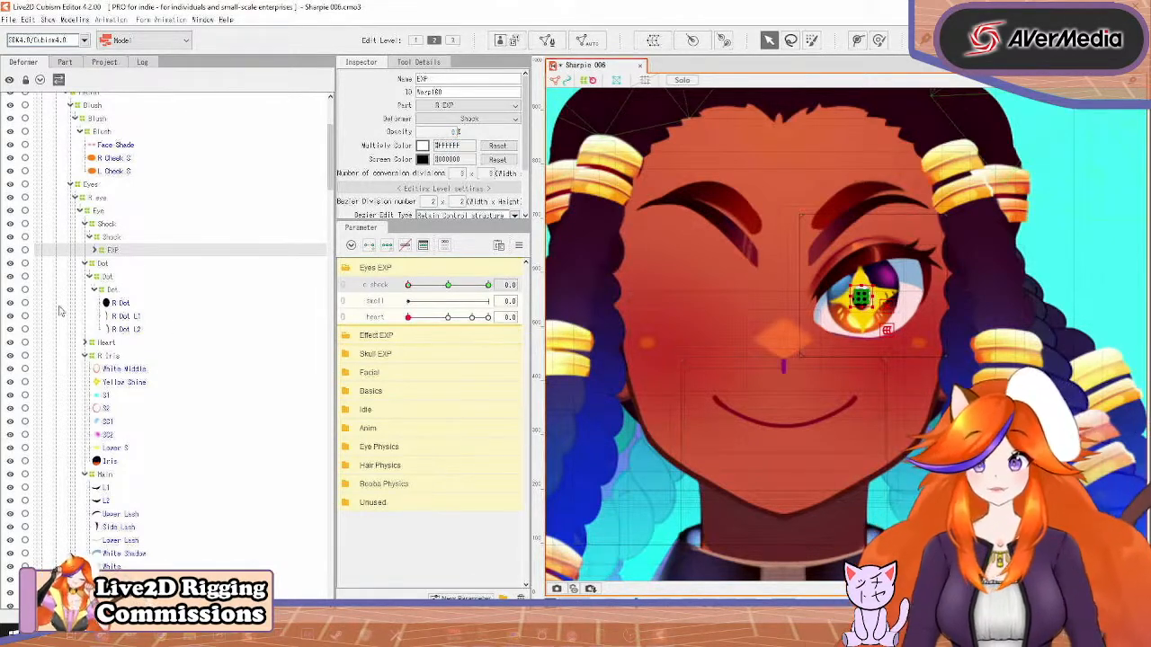
Create a warp deformer named Main as parent of the R Dot art mesh inside the innermost Dot deformer
left_click(86, 225)
left_click(85, 237)
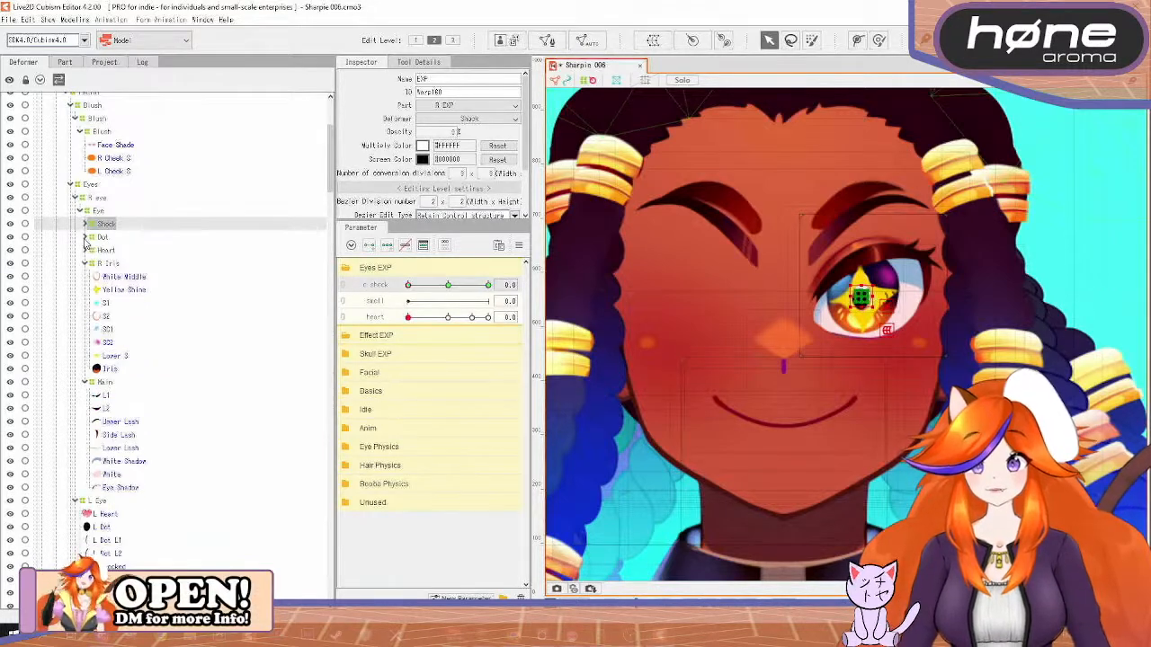
left_click(87, 238)
left_click(115, 263)
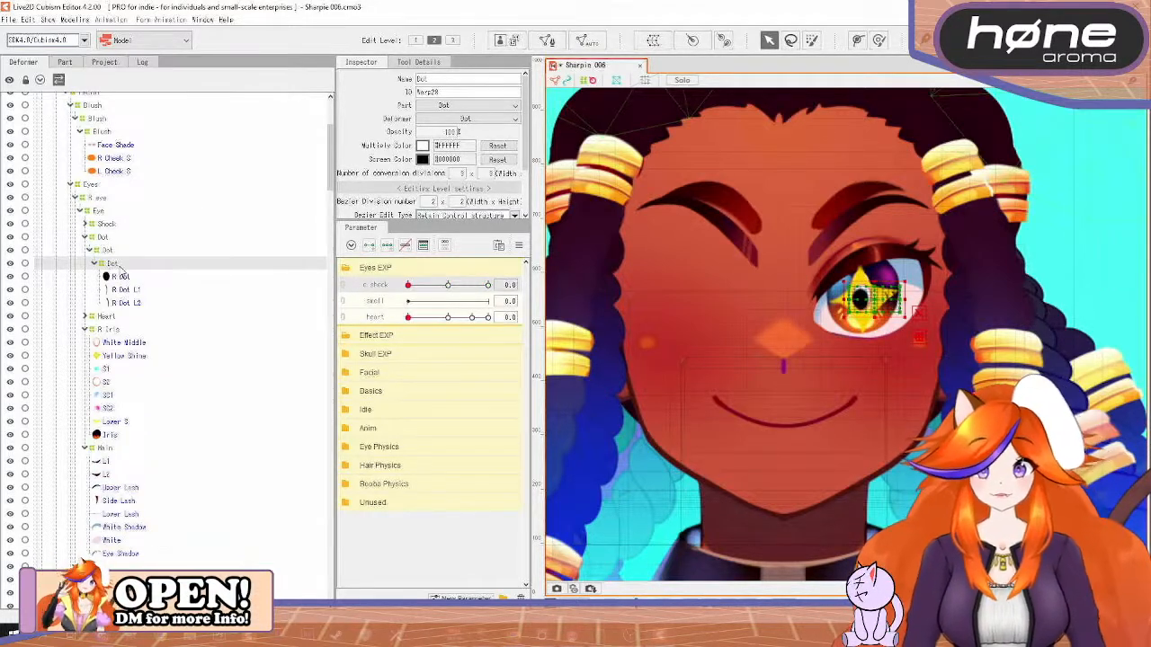
left_click(112, 252)
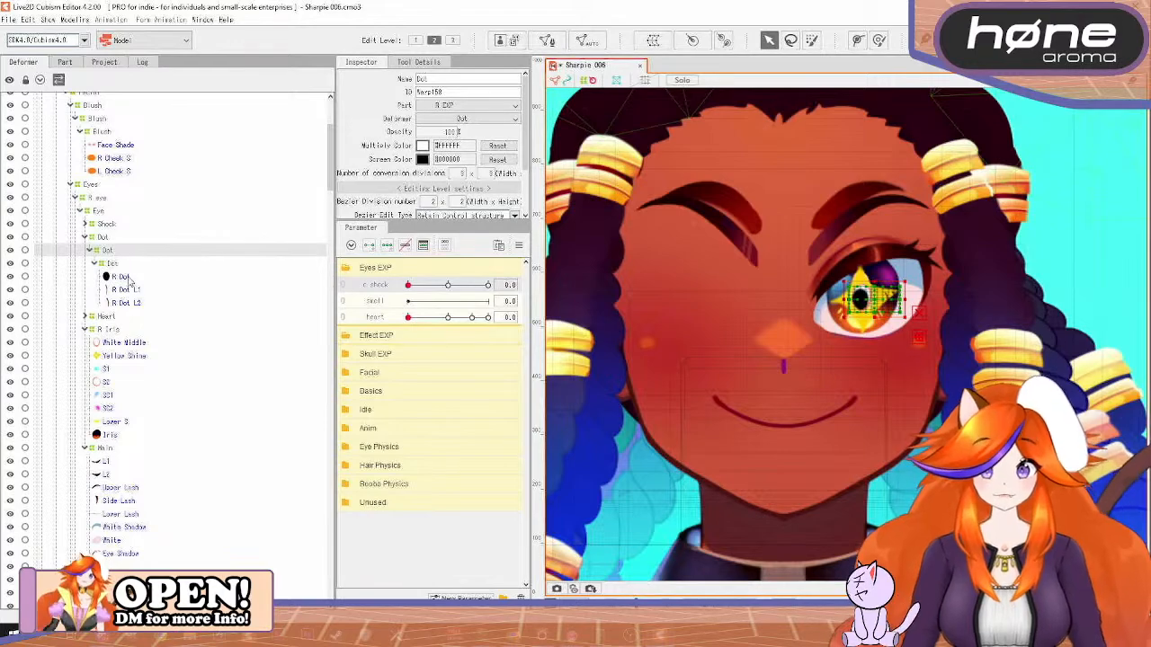
left_click(126, 278)
scroll(834, 322, "up", 5)
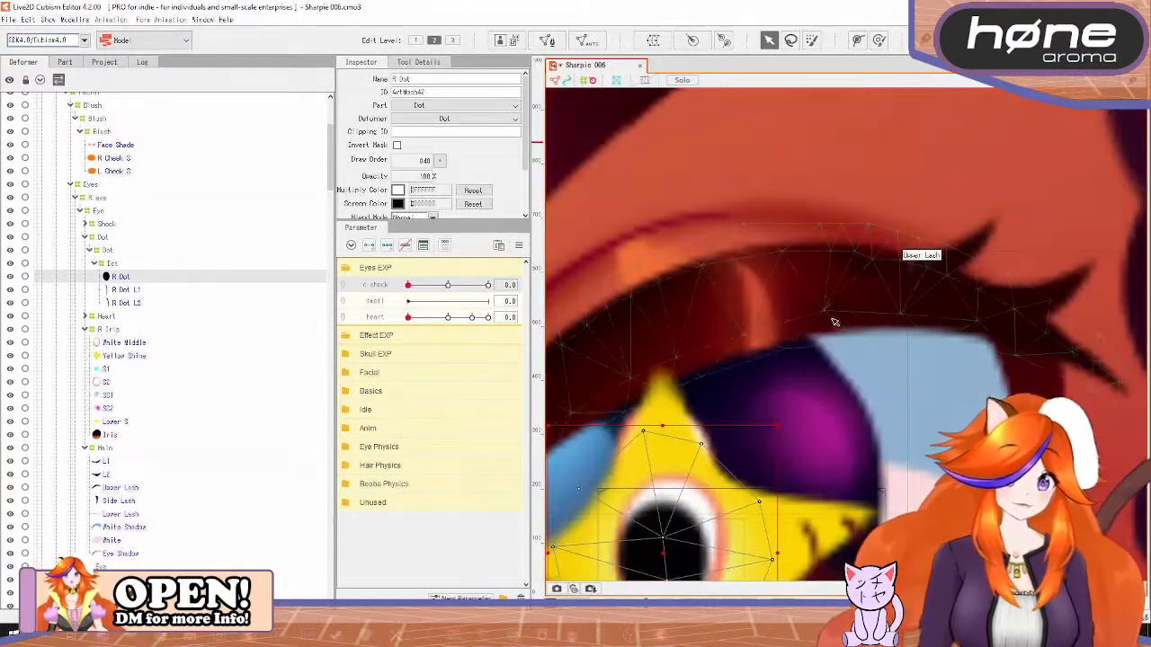
scroll(833, 322, "down", 4)
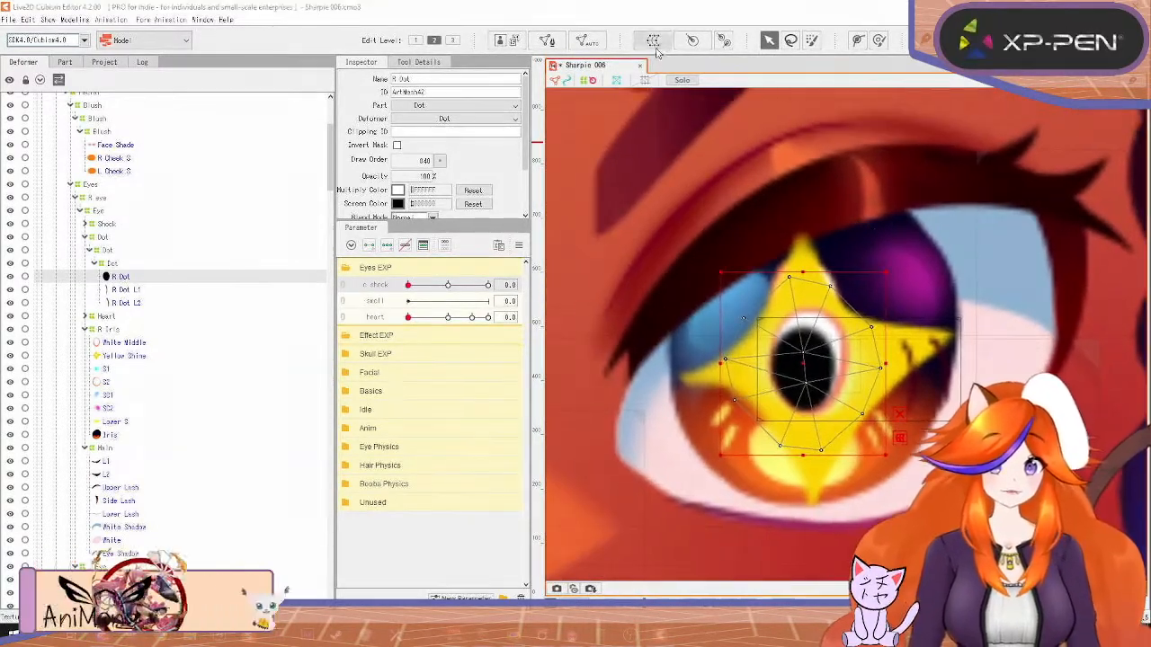
left_click(654, 40)
triple_click(749, 370)
type("Main")
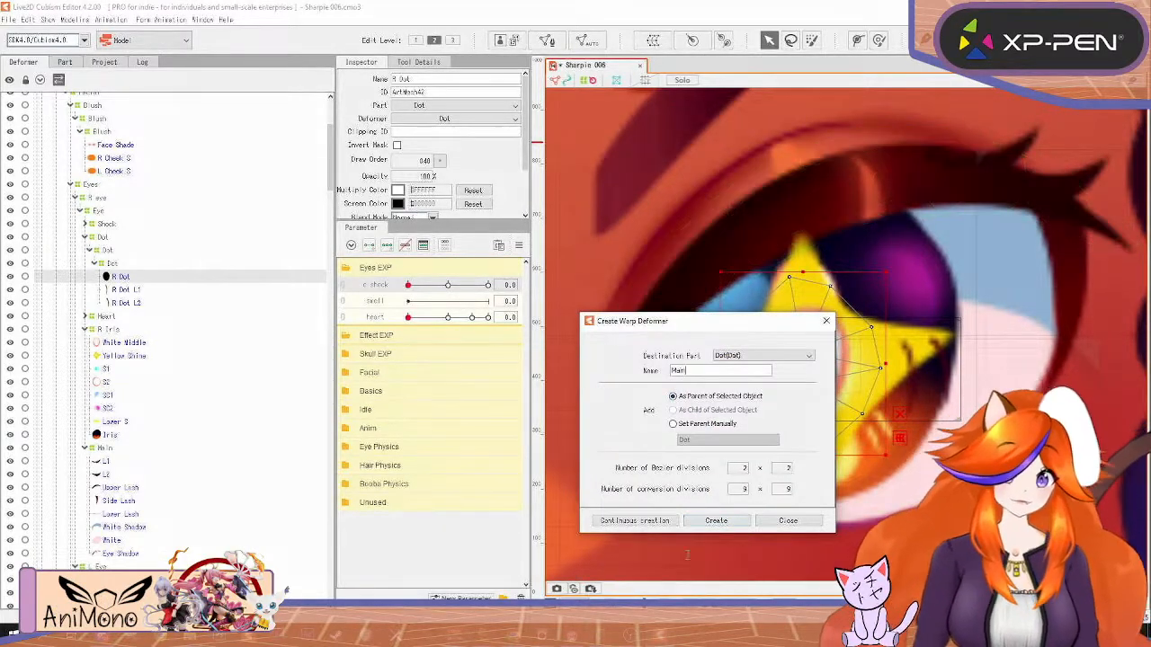
left_click(668, 524)
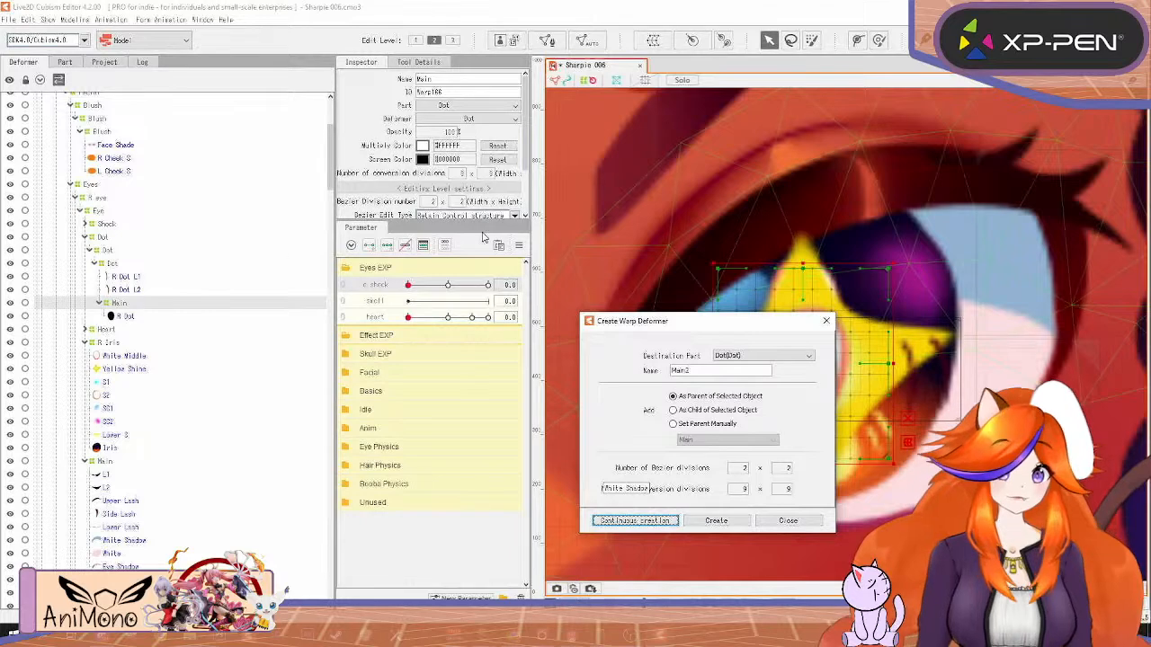
Create a warp deformer named Lines as parent of R Dot L1 and R Dot L2
left_click(126, 276)
left_click(136, 289, "ctrl")
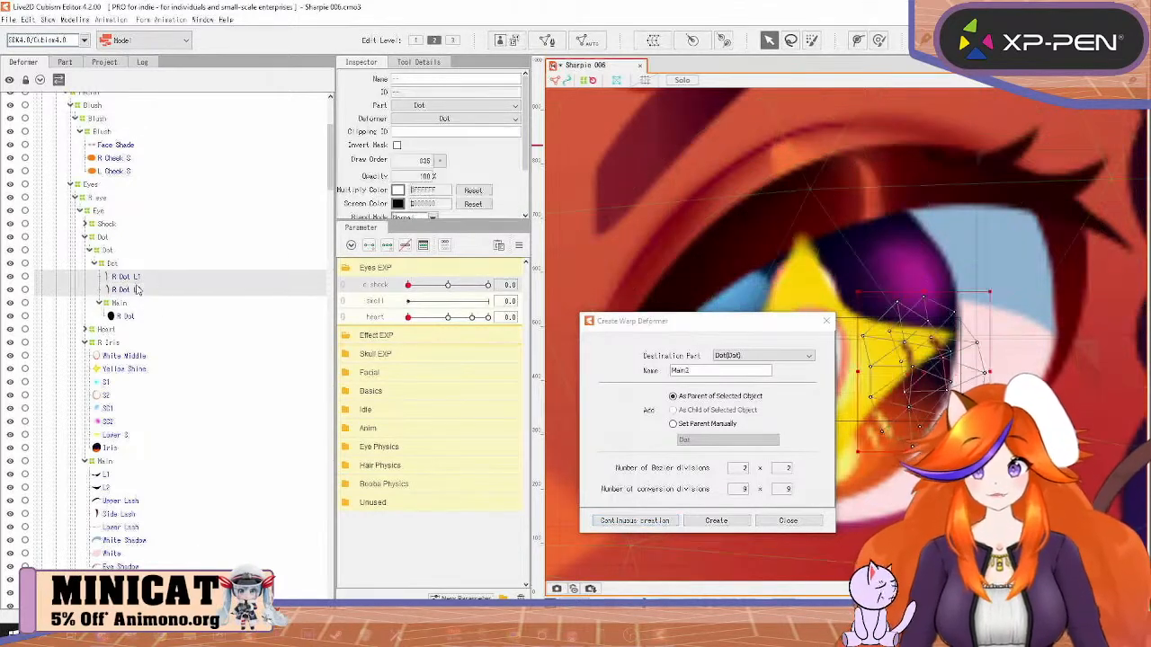
left_click_drag(711, 374, 616, 367)
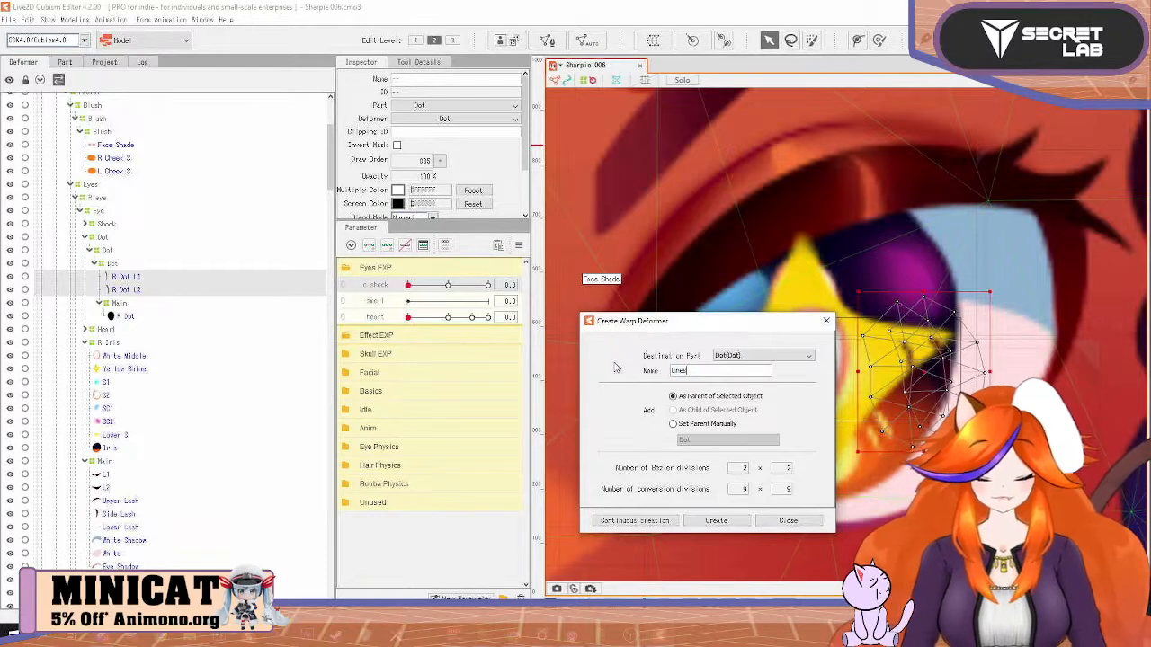
left_click(662, 529)
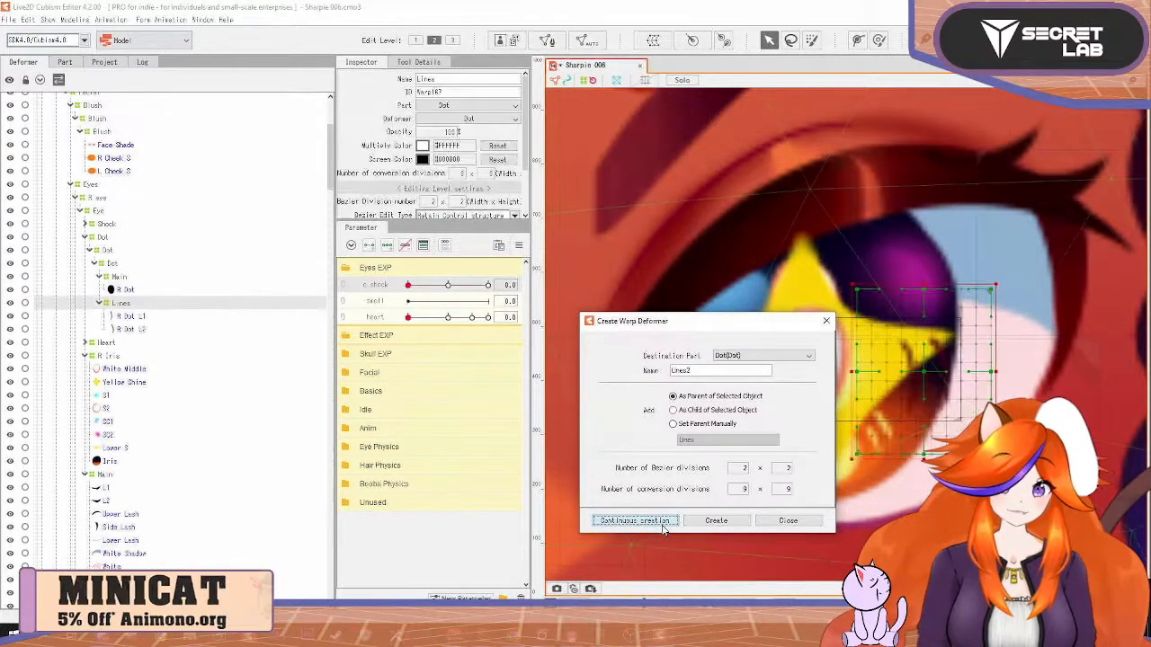
left_click(826, 321)
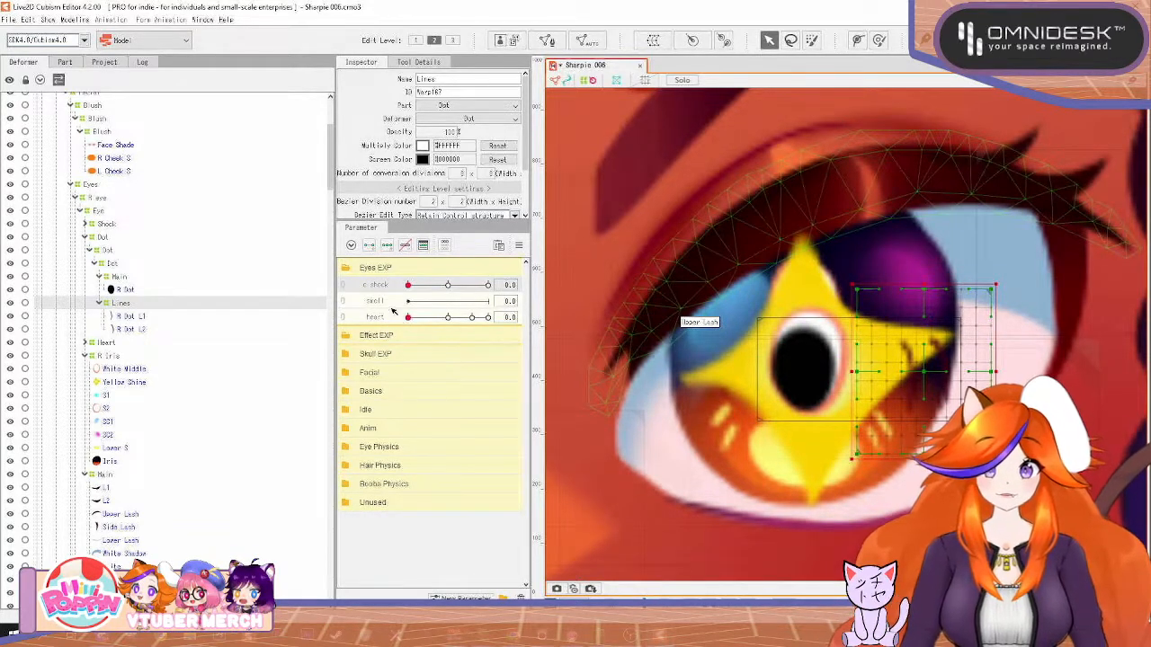
Add keyforms at 1.0 and 0.8 of the small parameter for the Main and Lines deformers together
left_click(487, 301)
left_click(119, 278)
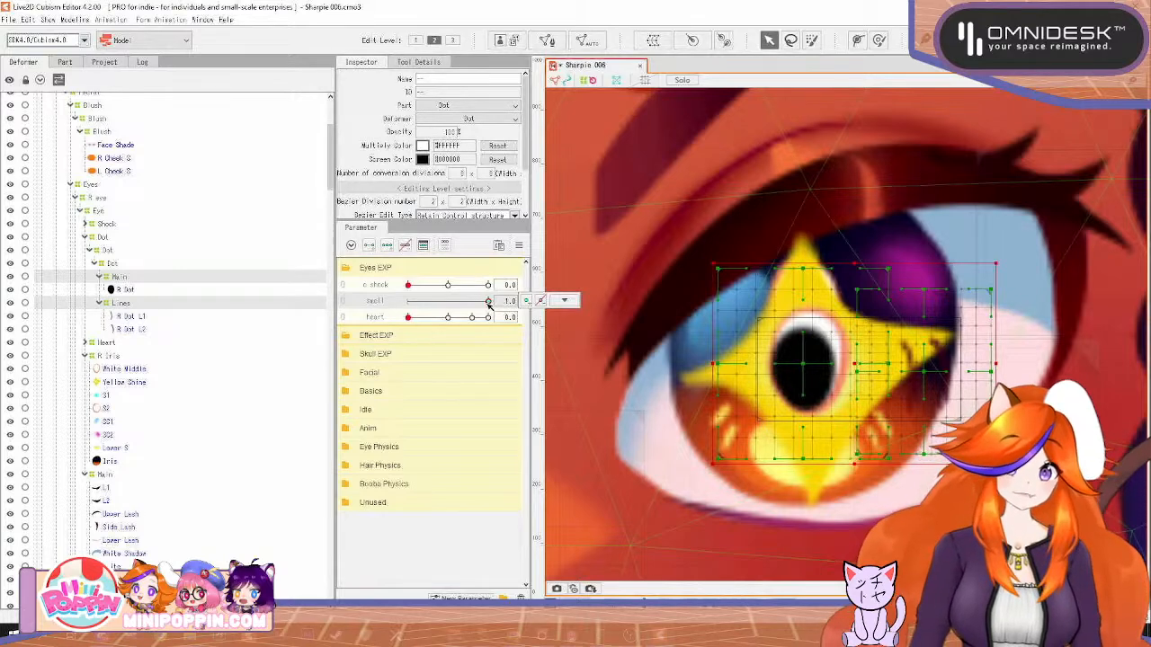
left_click_drag(488, 301, 486, 301)
left_click(508, 300)
type("0.8")
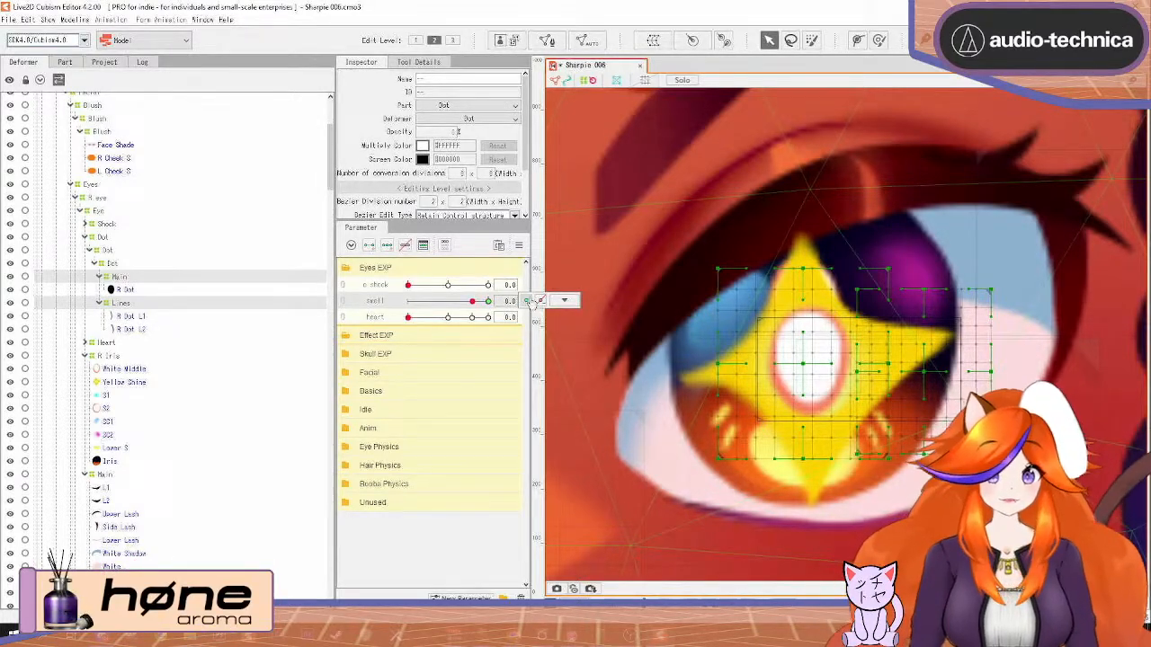
left_click(529, 301)
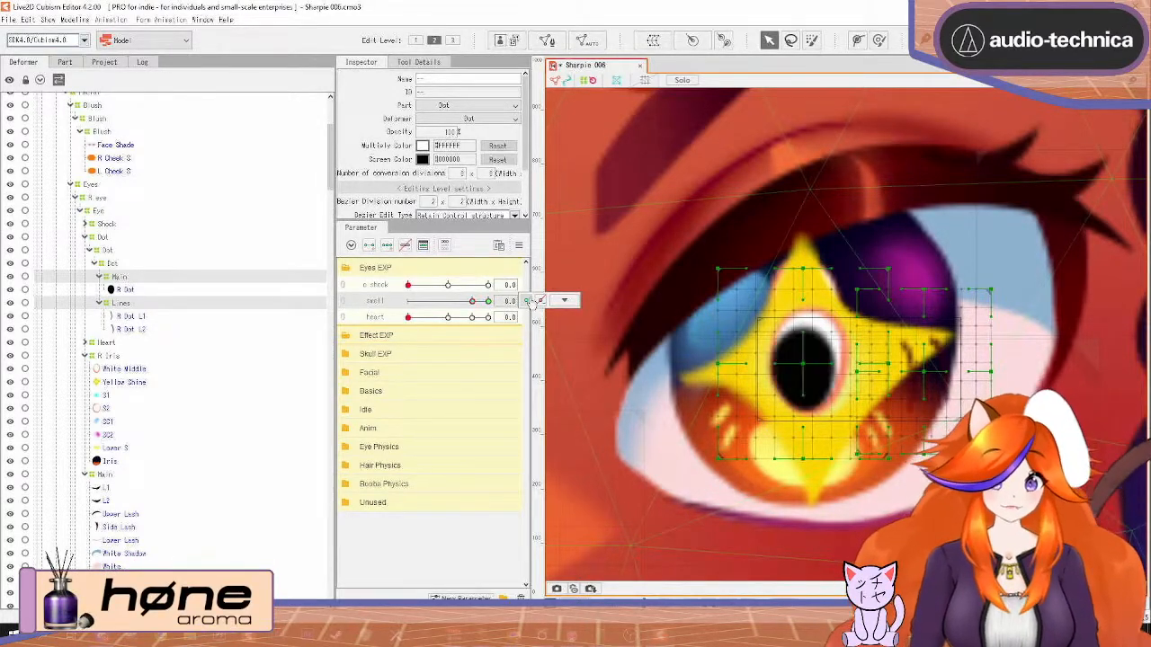
At small 0.8, slightly enlarge the Main deformer, then enlarge Lines and shift it outward from the pupil
left_click(125, 279)
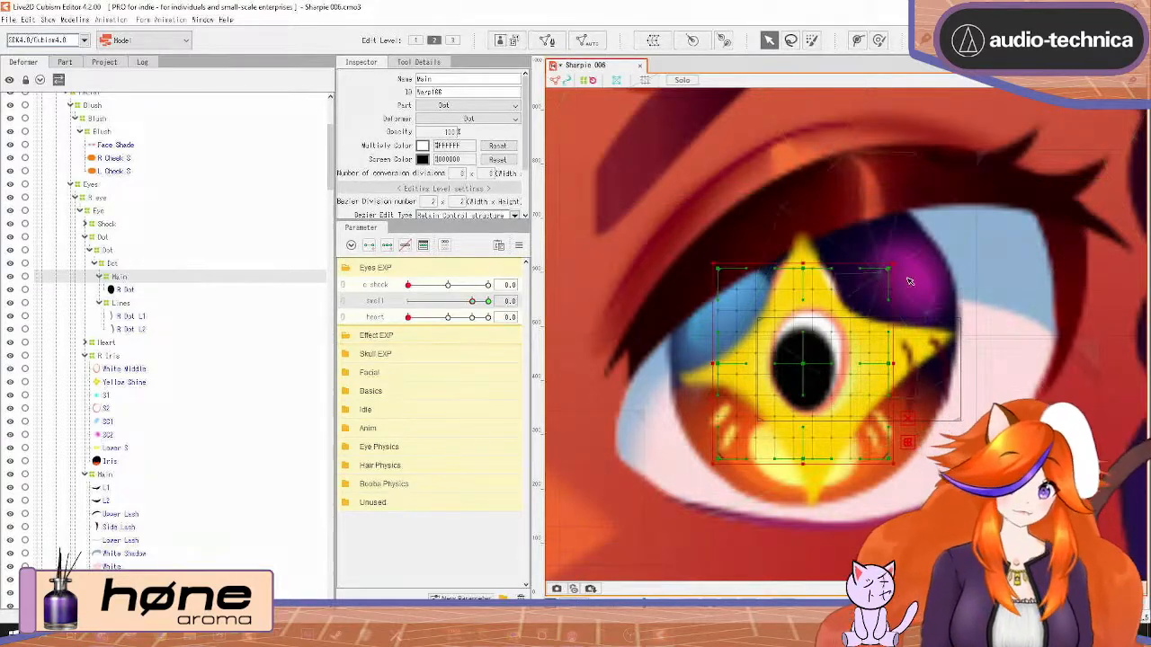
left_click_drag(897, 261, 908, 249)
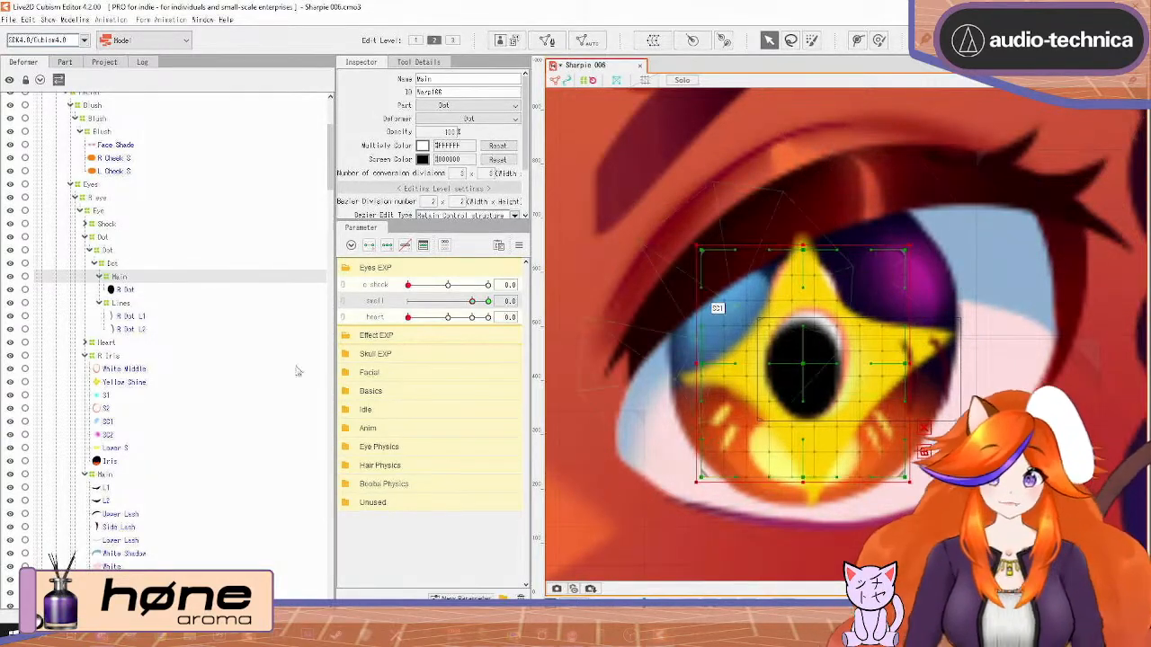
left_click(126, 304)
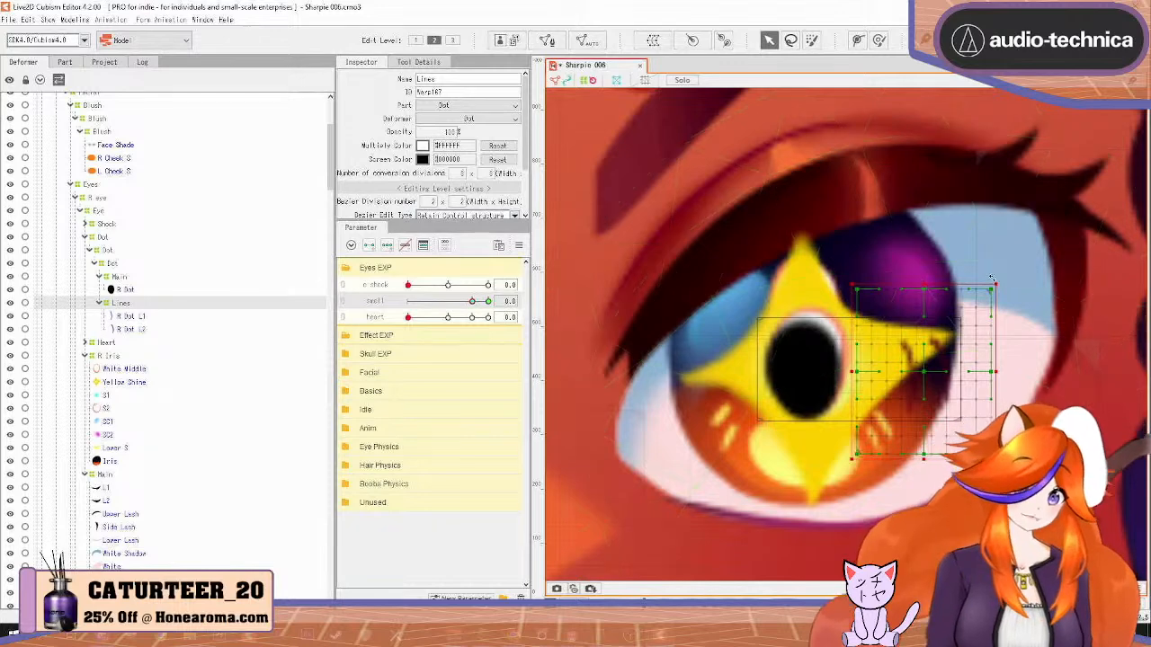
left_click_drag(995, 285, 1014, 262)
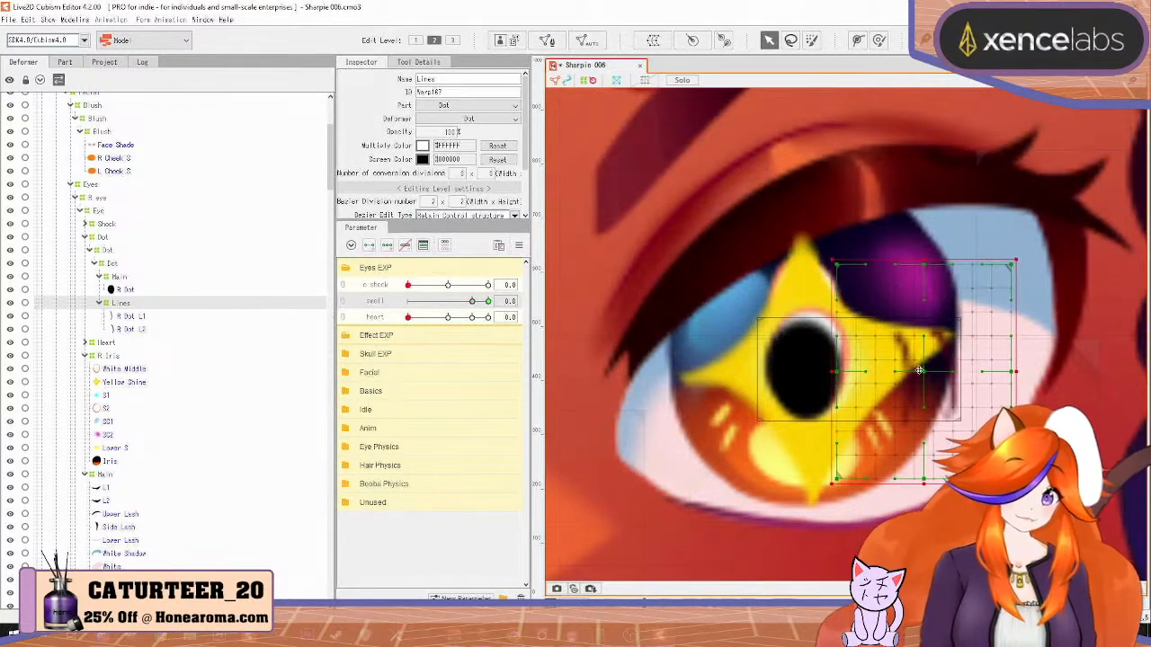
left_click_drag(924, 371, 943, 363)
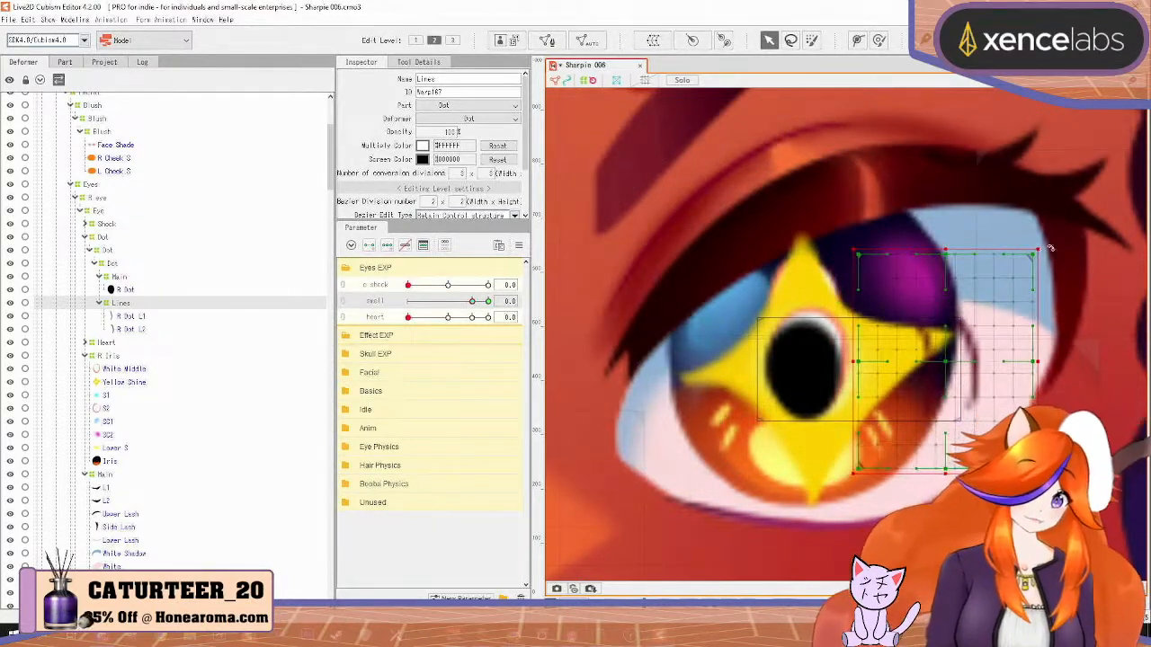
left_click_drag(1041, 250, 1046, 244)
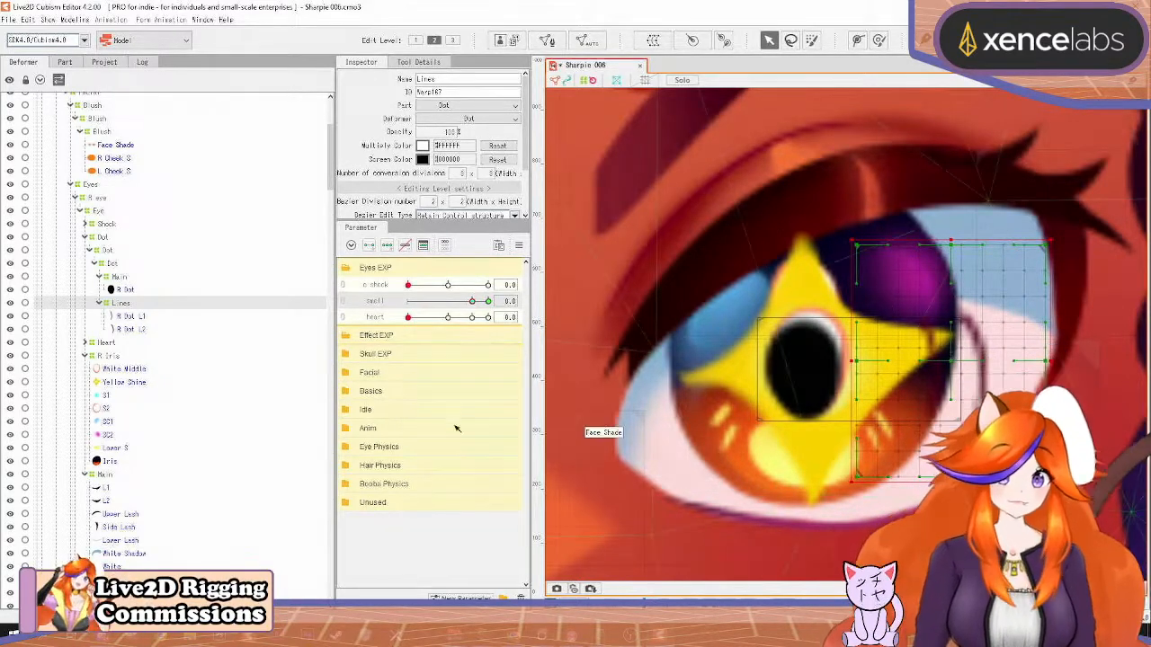
Add a keyform at value 0 of the small parameter for both the Main and Lines deformers
left_click_drag(478, 305, 407, 317)
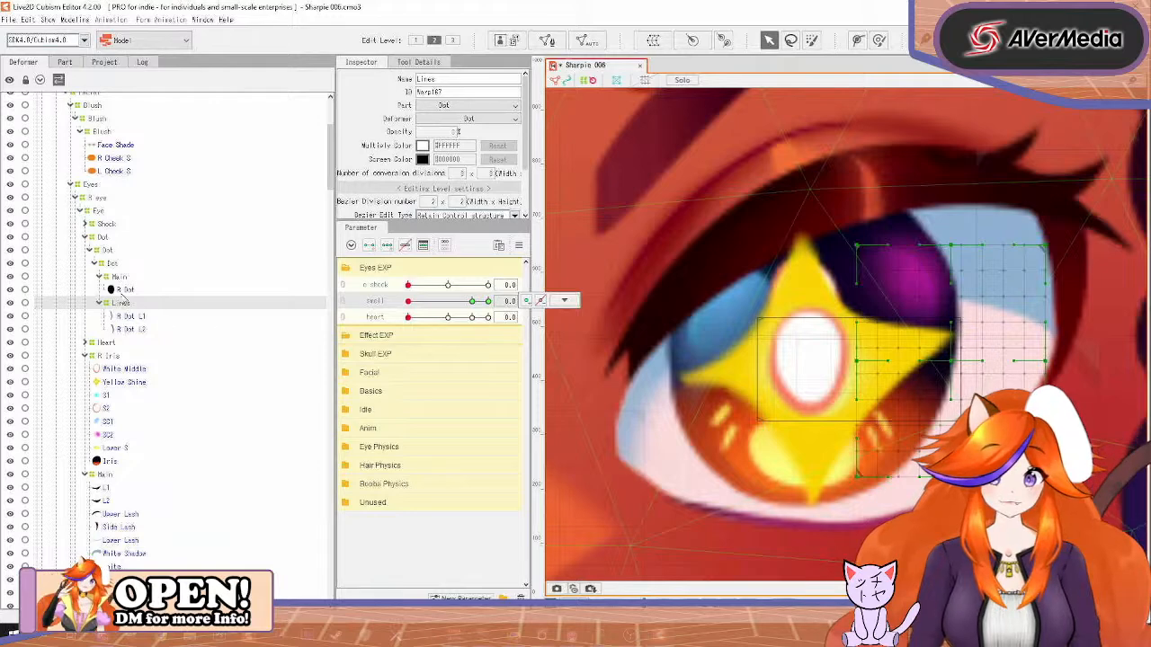
left_click(122, 279, "ctrl")
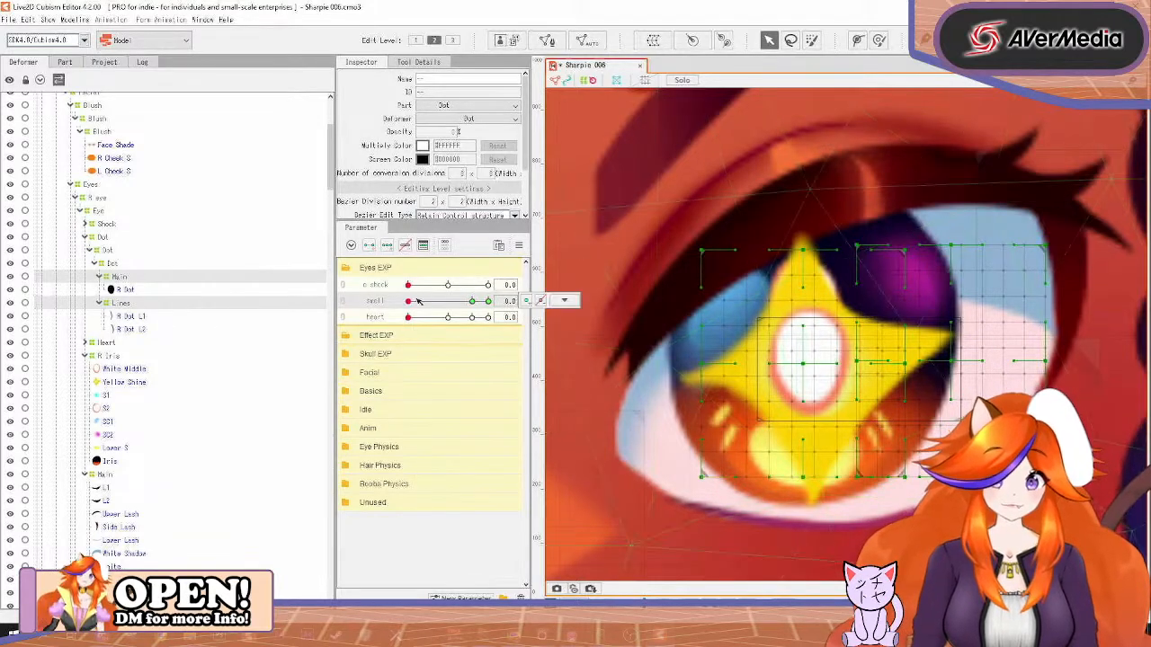
left_click(528, 303)
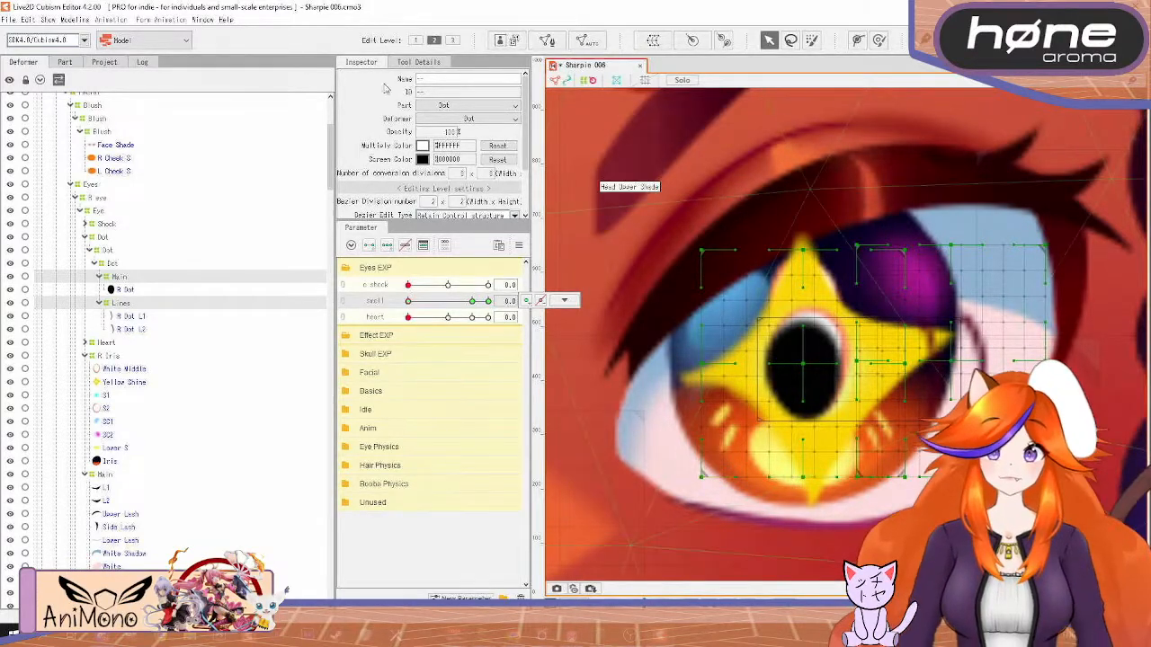
At small 0, shrink the Main and Lines deformers together into a tiny area in the pupil's centre, then move Lines over the dot
scroll(904, 333, "down", 3)
scroll(904, 334, "up", 1)
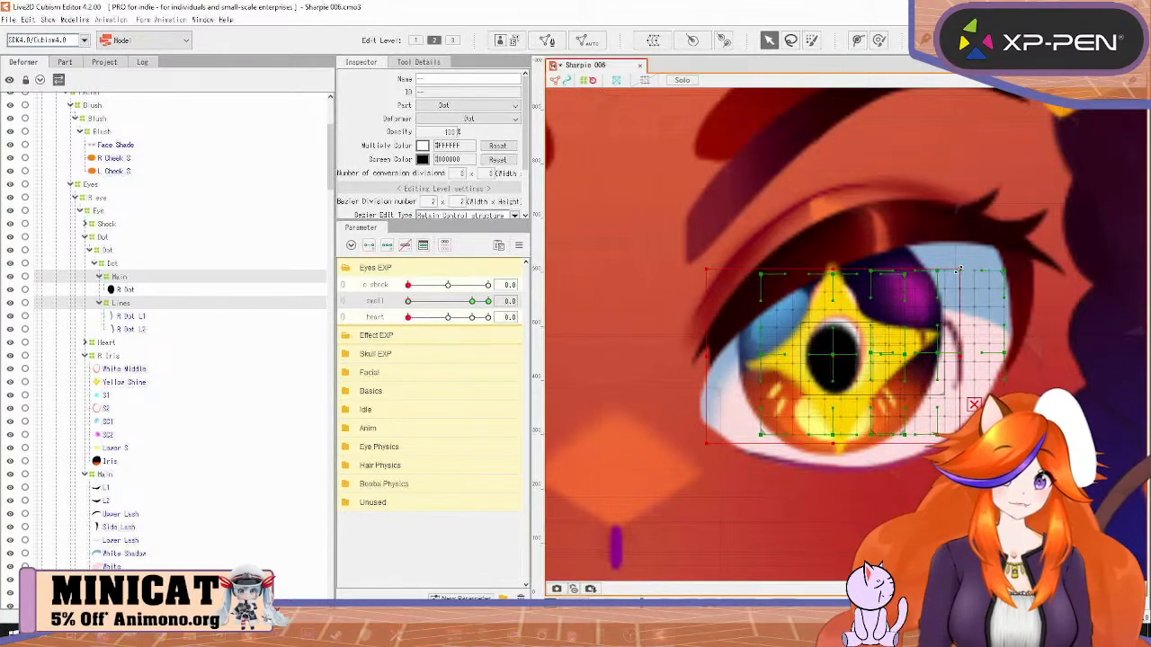
left_click_drag(958, 270, 829, 329)
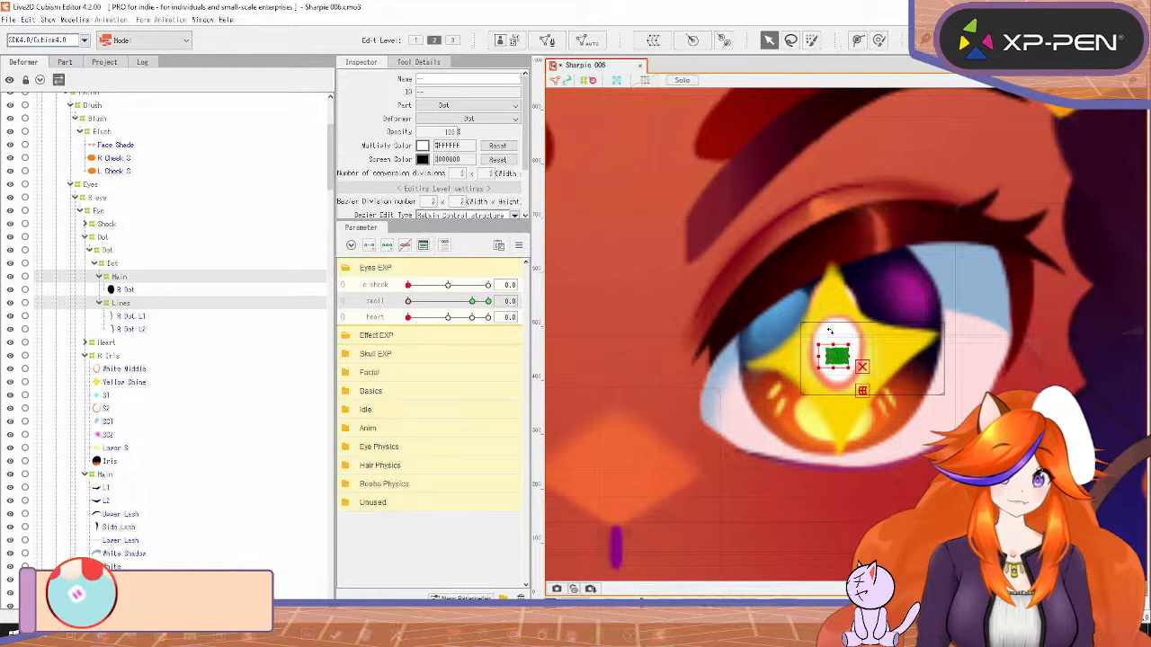
left_click(124, 303)
scroll(1064, 393, "up", 6)
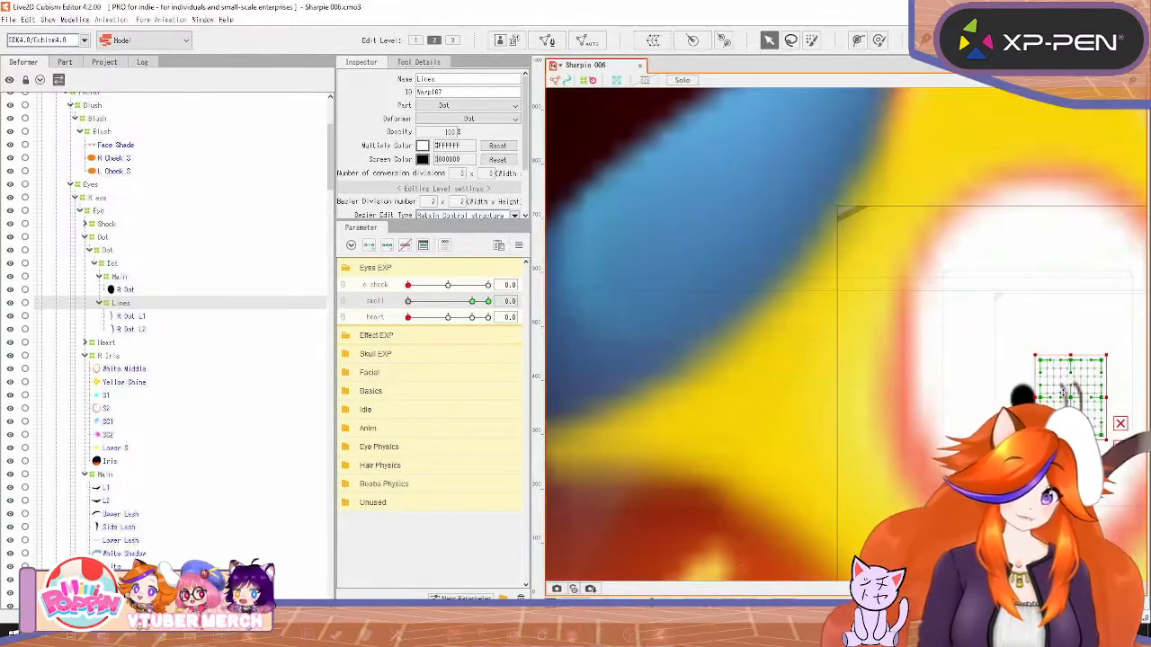
left_click_drag(1043, 400, 1029, 400)
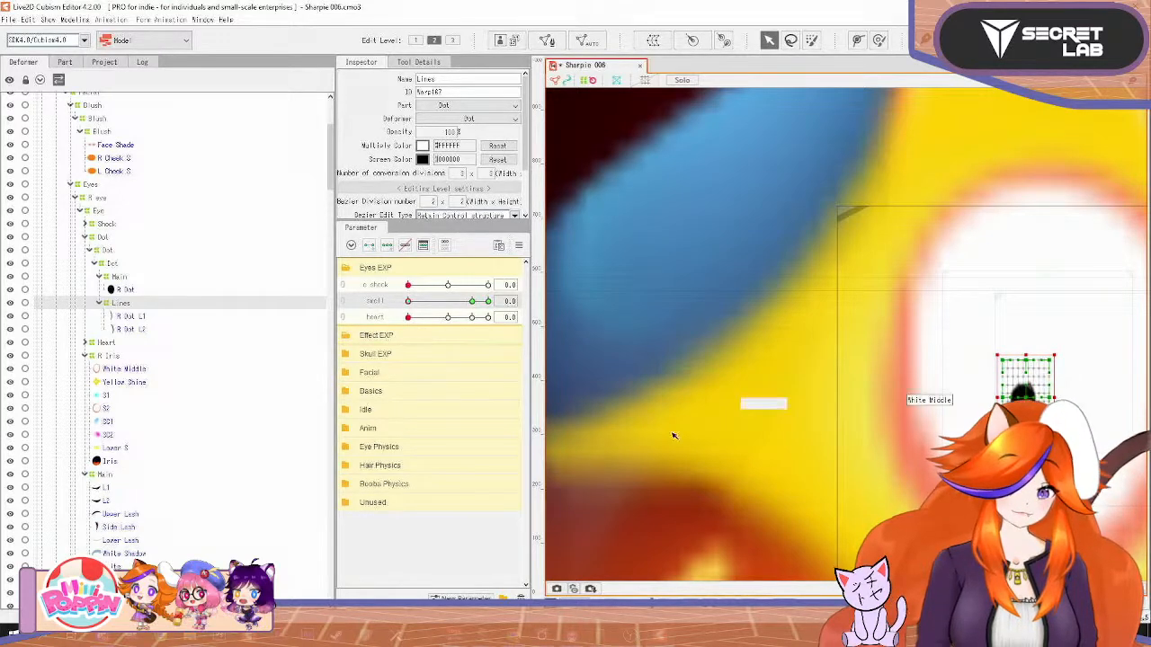
scroll(665, 433, "down", 6)
scroll(836, 369, "up", 1)
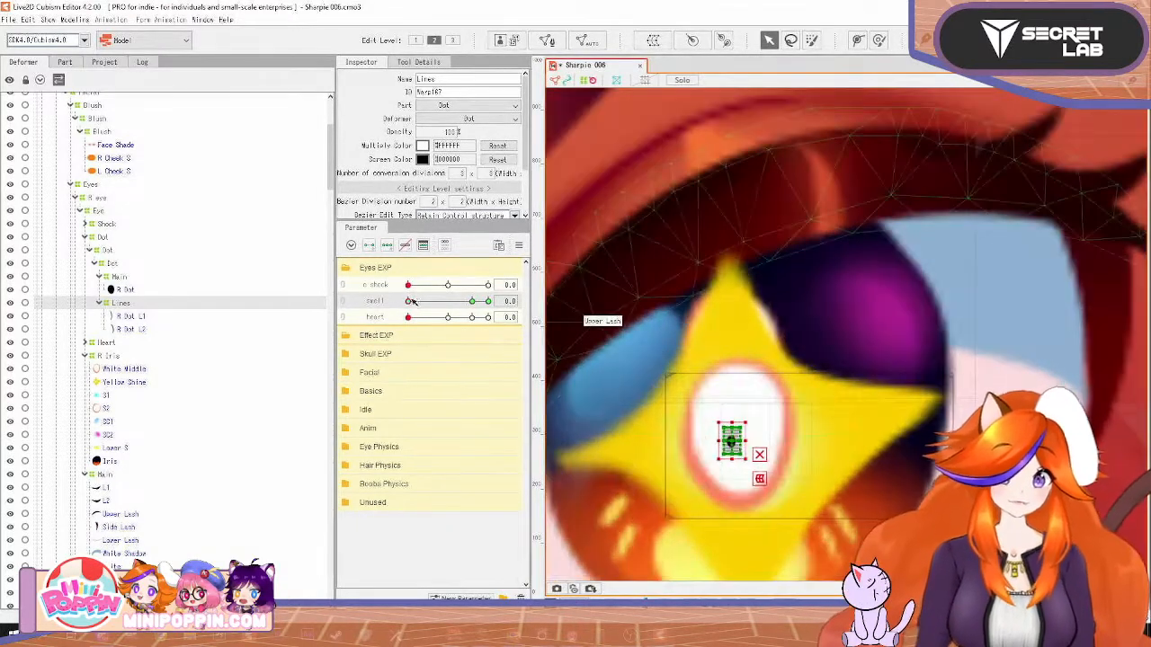
Preview the small parameter up to 1.0 and add a midpoint keyform for both the Lines and Main deformers
left_click_drag(410, 301, 527, 358)
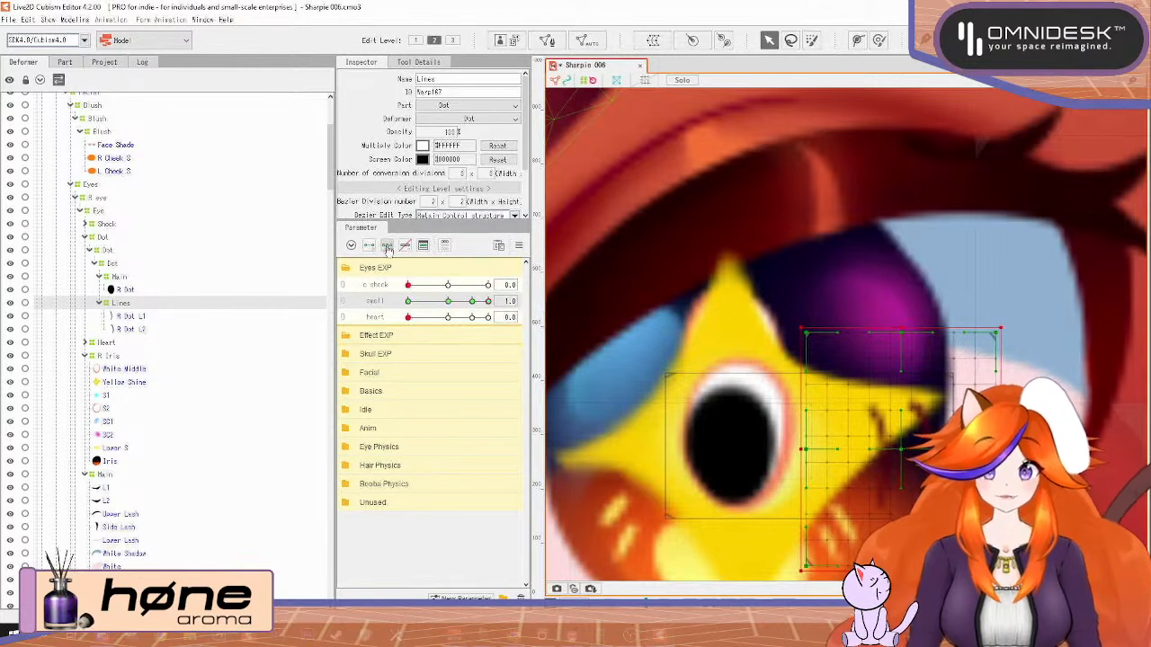
left_click(407, 302)
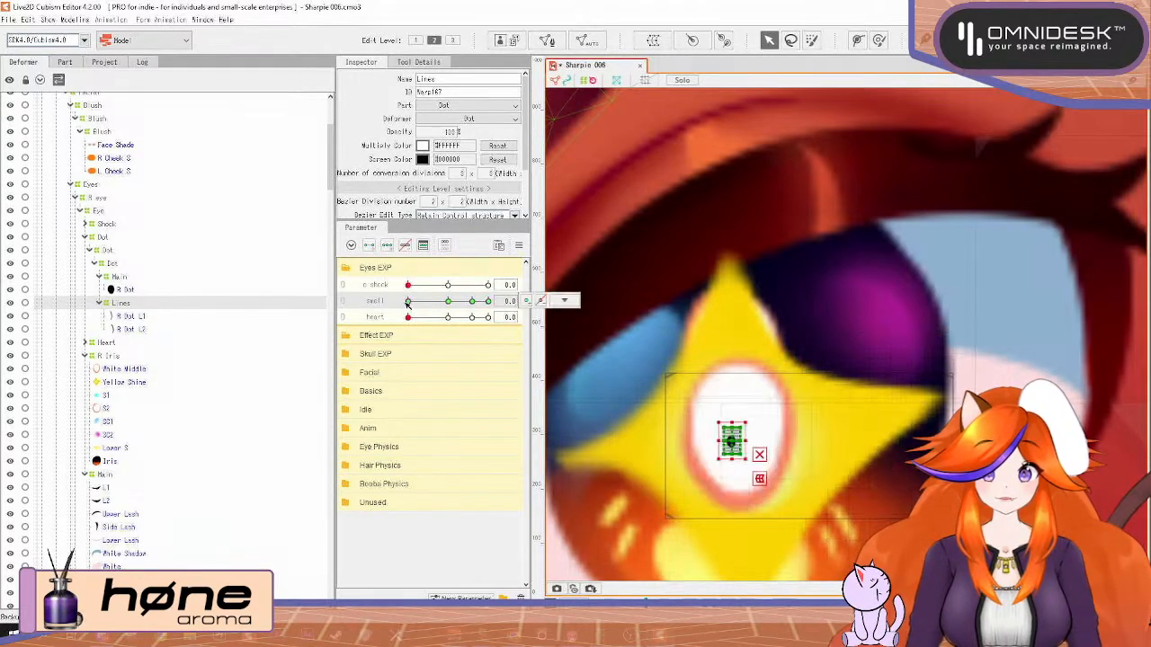
left_click(120, 277)
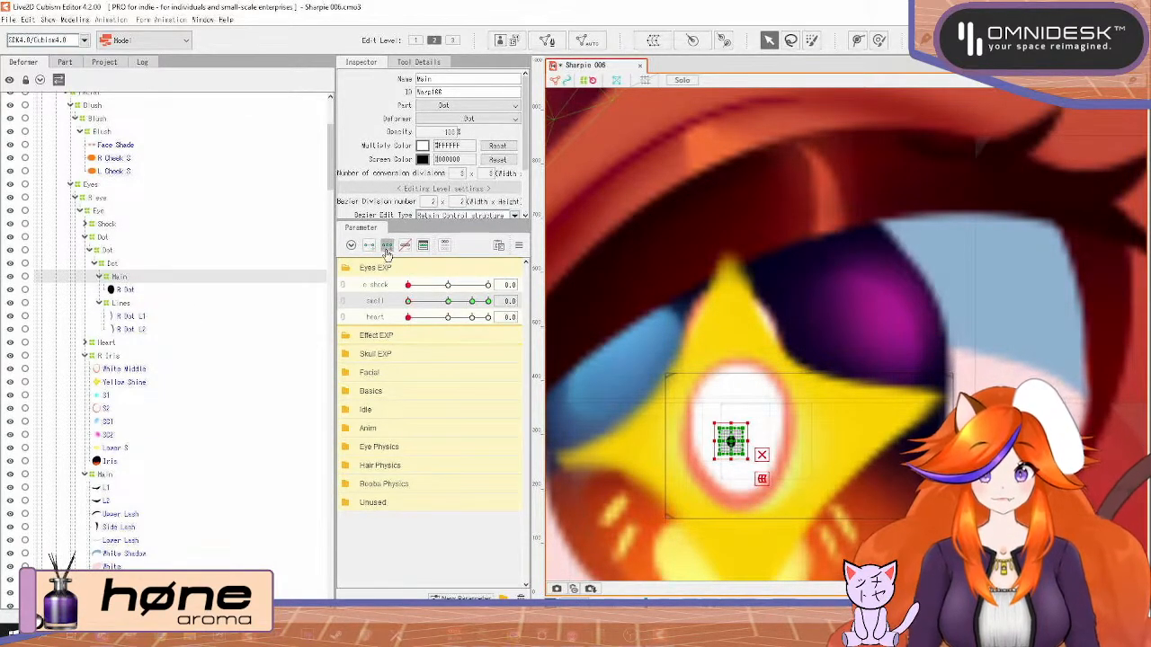
Set the opacity of the Main and Lines deformers to 0% at value 0 of the small parameter
left_click(124, 303, "ctrl")
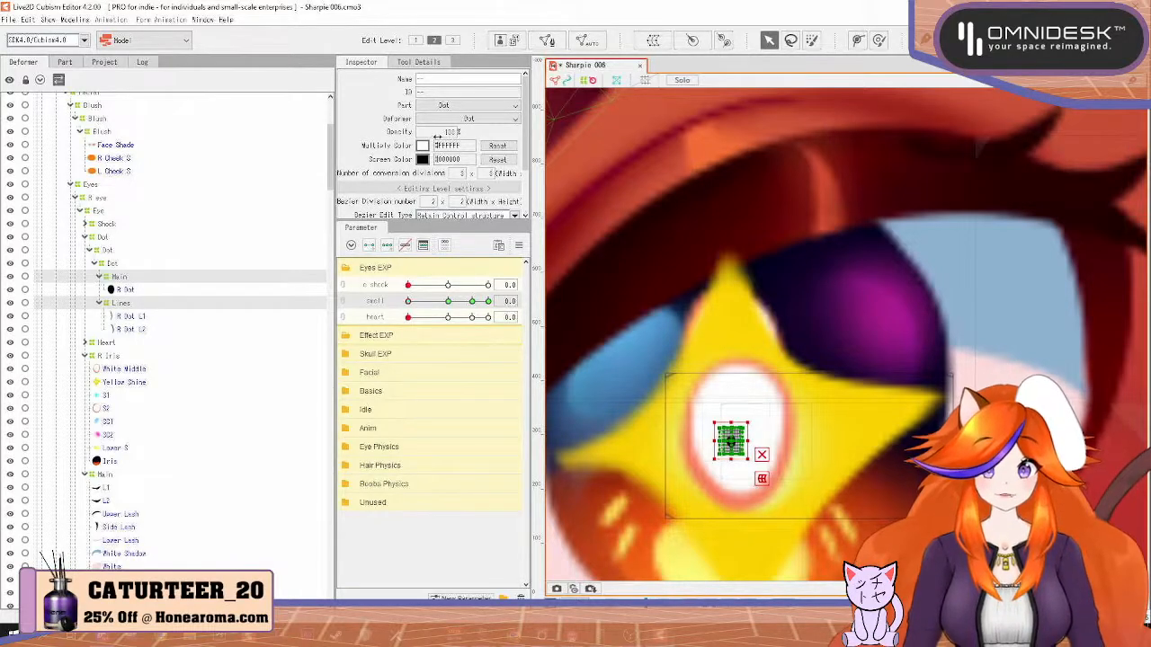
double_click(445, 131)
type("0")
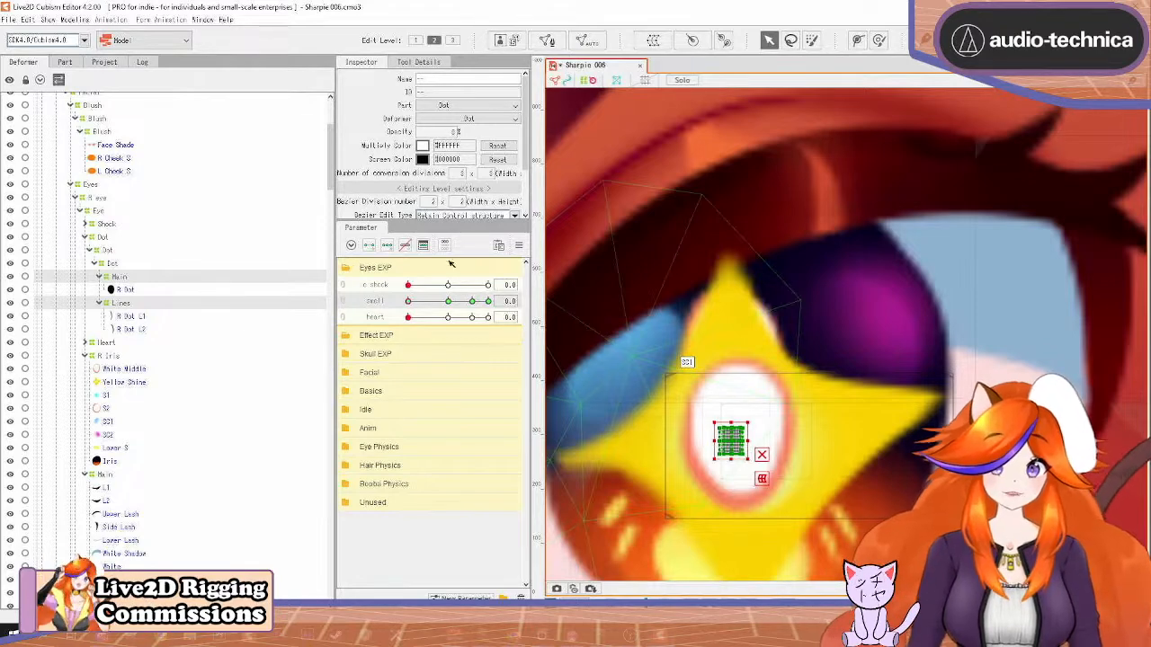
scroll(962, 331, "down", 5)
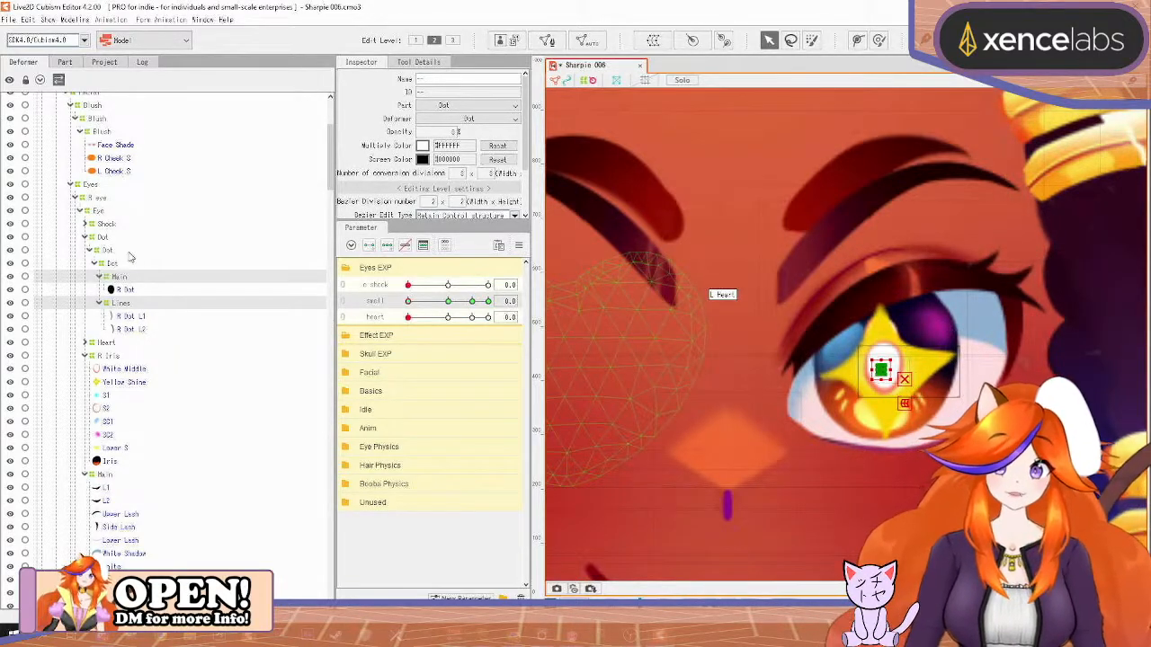
Collapse the Dot, R Iris, L Eye and Brows groups in the deformer tree, leaving the right eye's Main group expanded
left_click(85, 239)
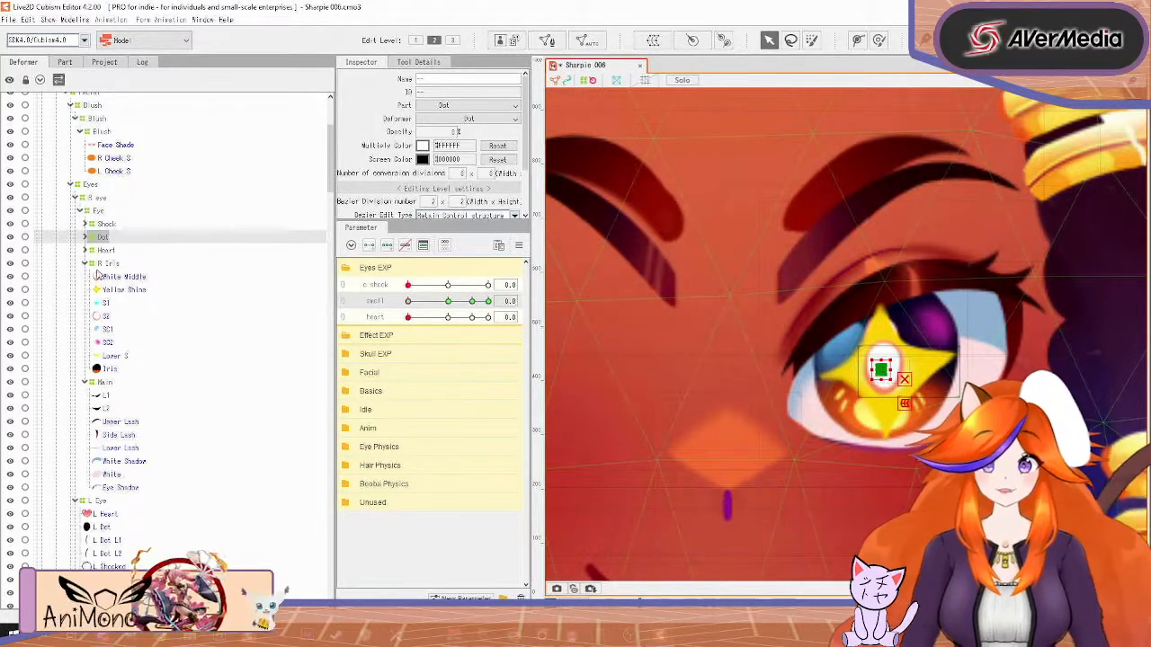
left_click(86, 265)
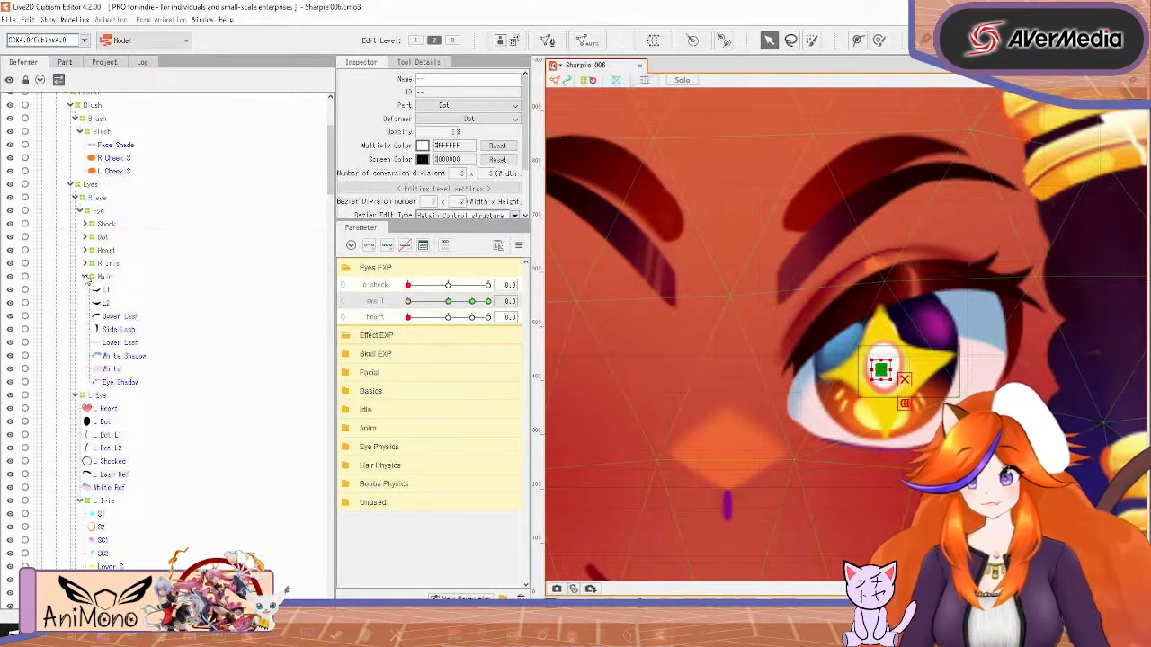
left_click(85, 277)
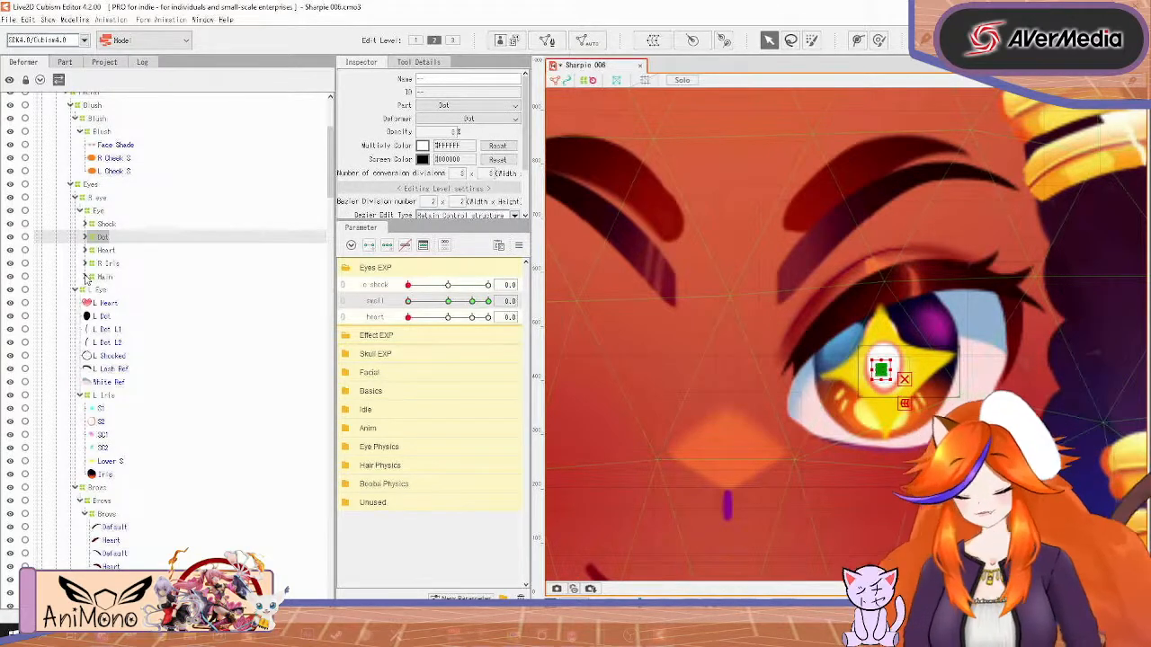
left_click(86, 278)
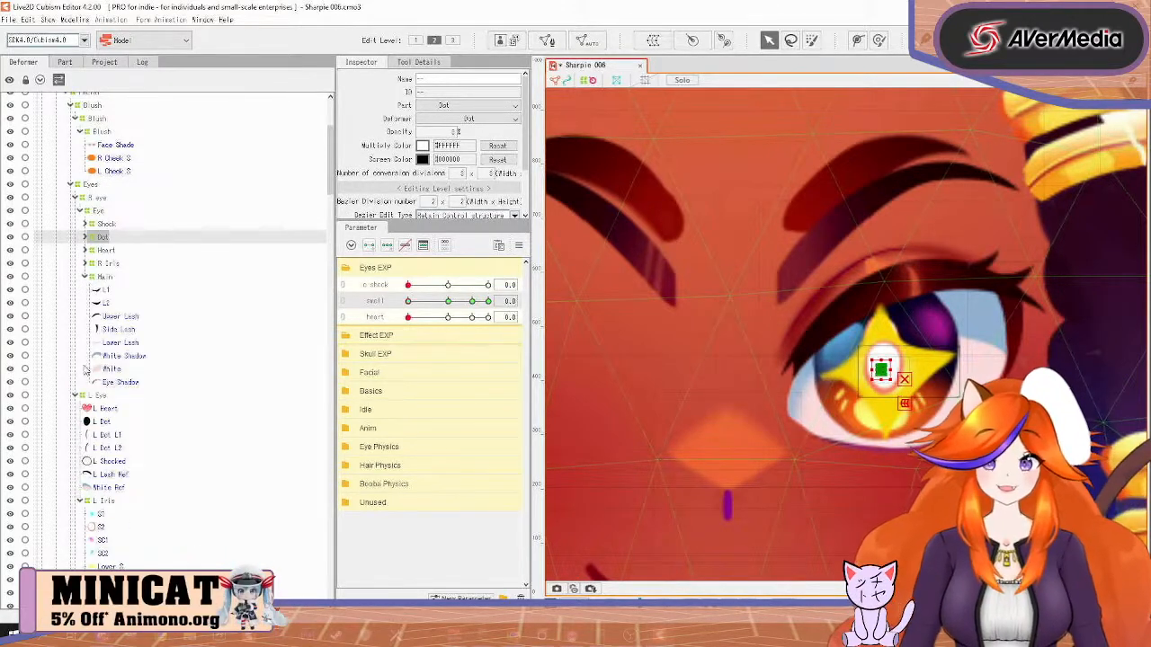
left_click(75, 397)
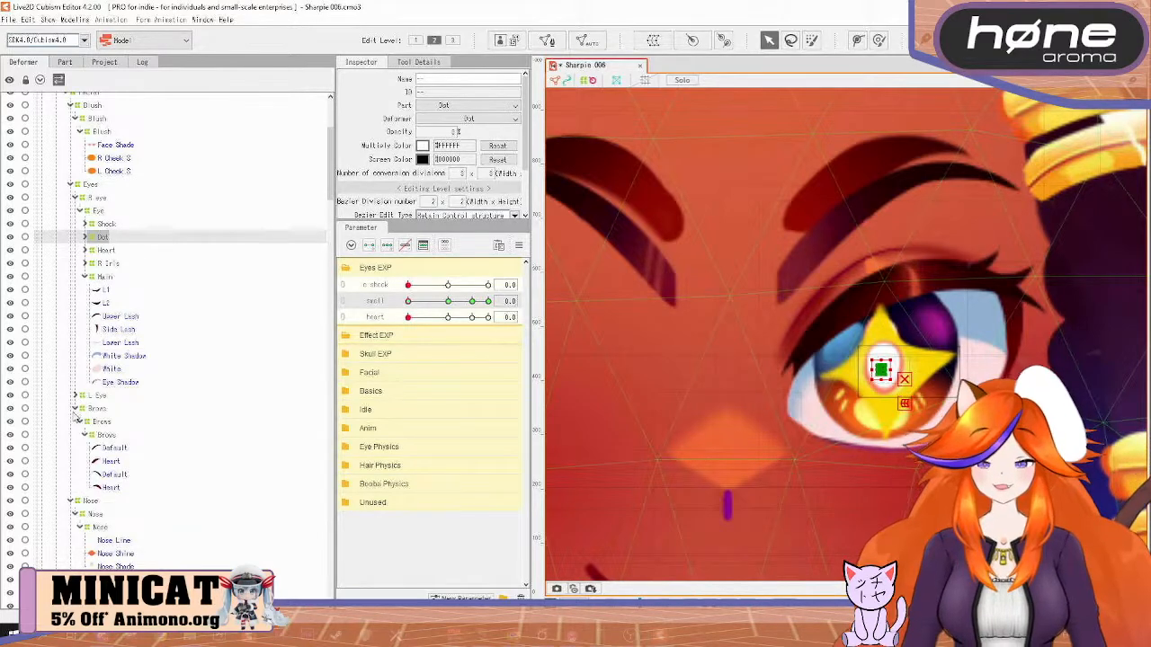
left_click(75, 409)
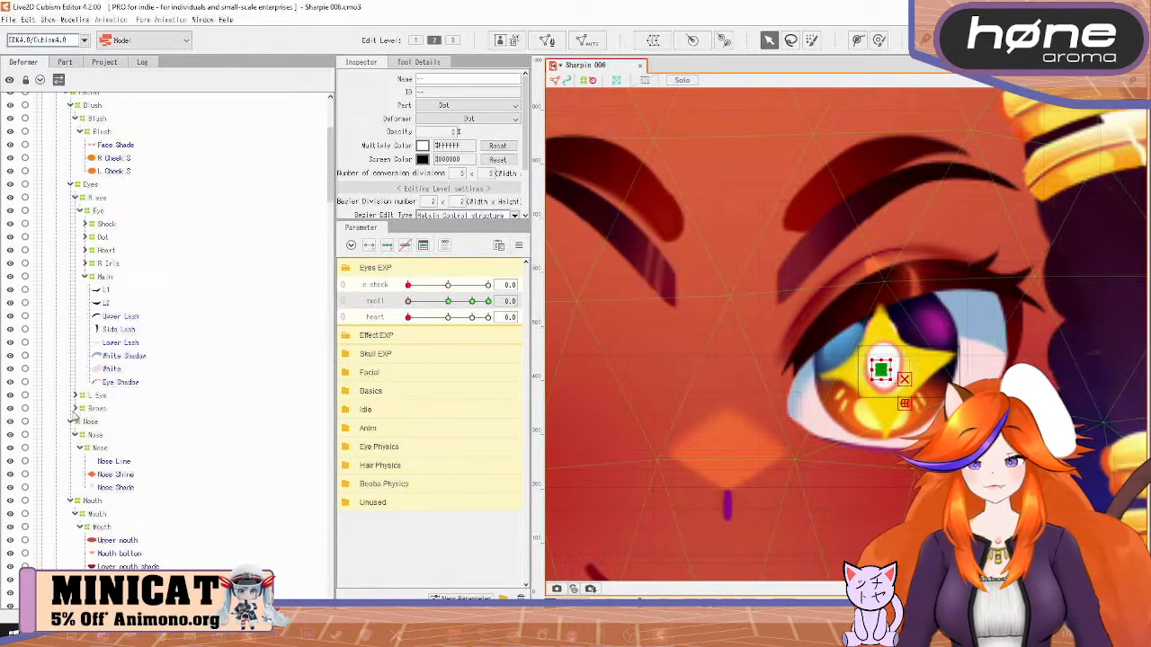
Examine the L1, L2 and Upper Lash meshes and their parent Main deformer in the right eye
left_click(107, 290)
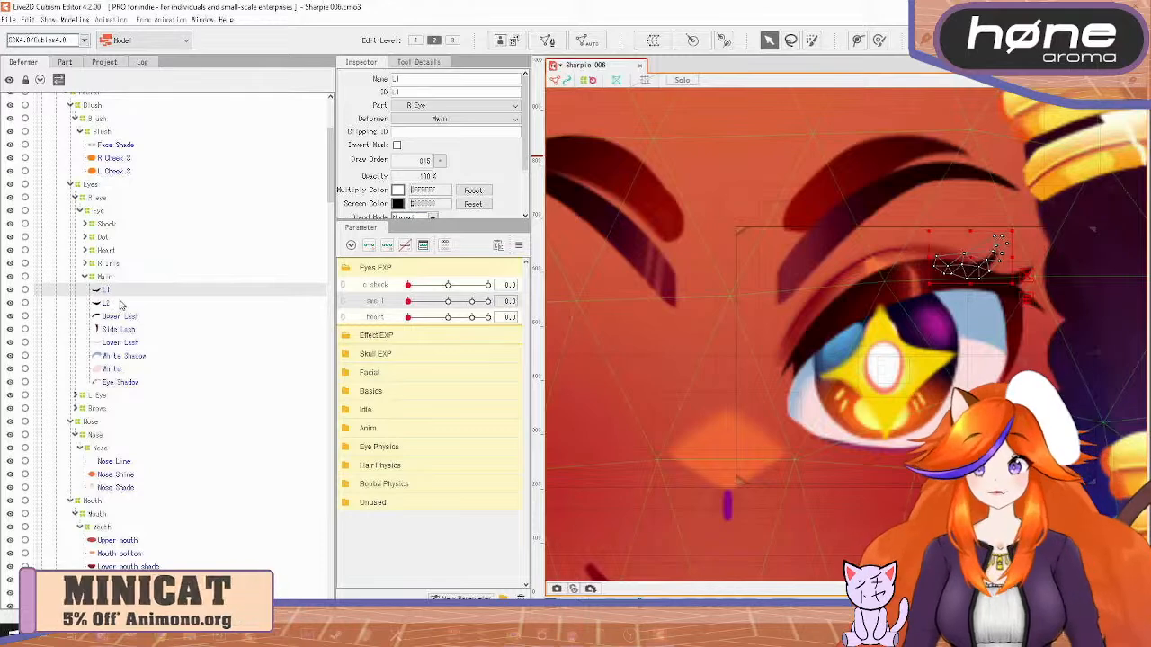
left_click(114, 304)
left_click(115, 316)
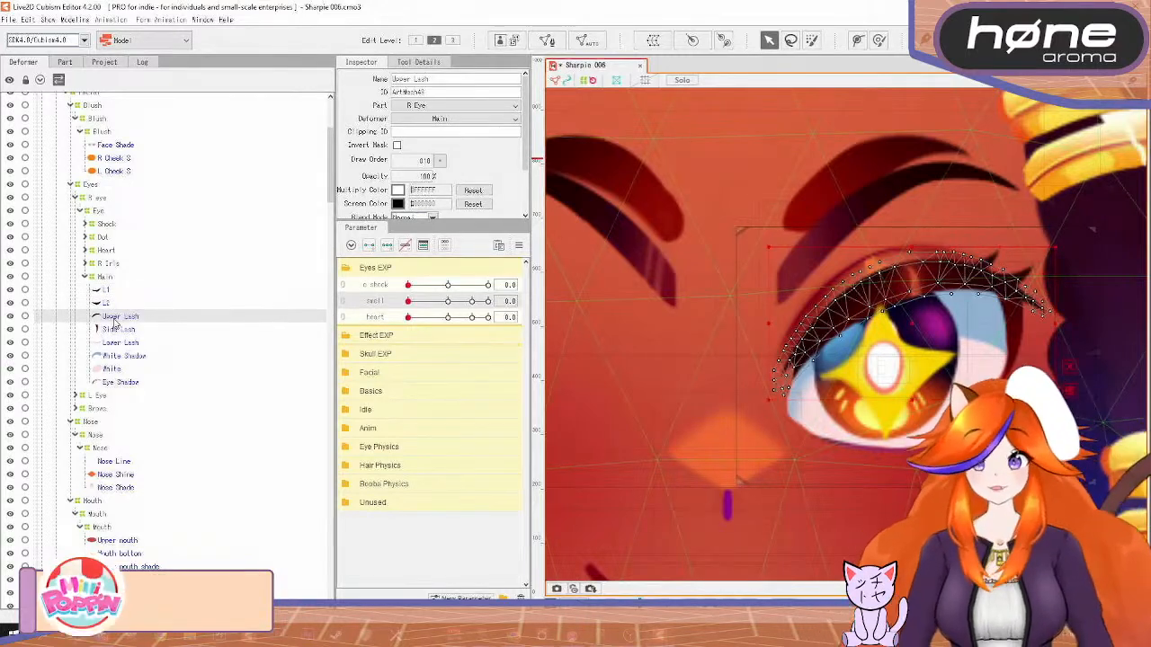
left_click(104, 289)
left_click(104, 278)
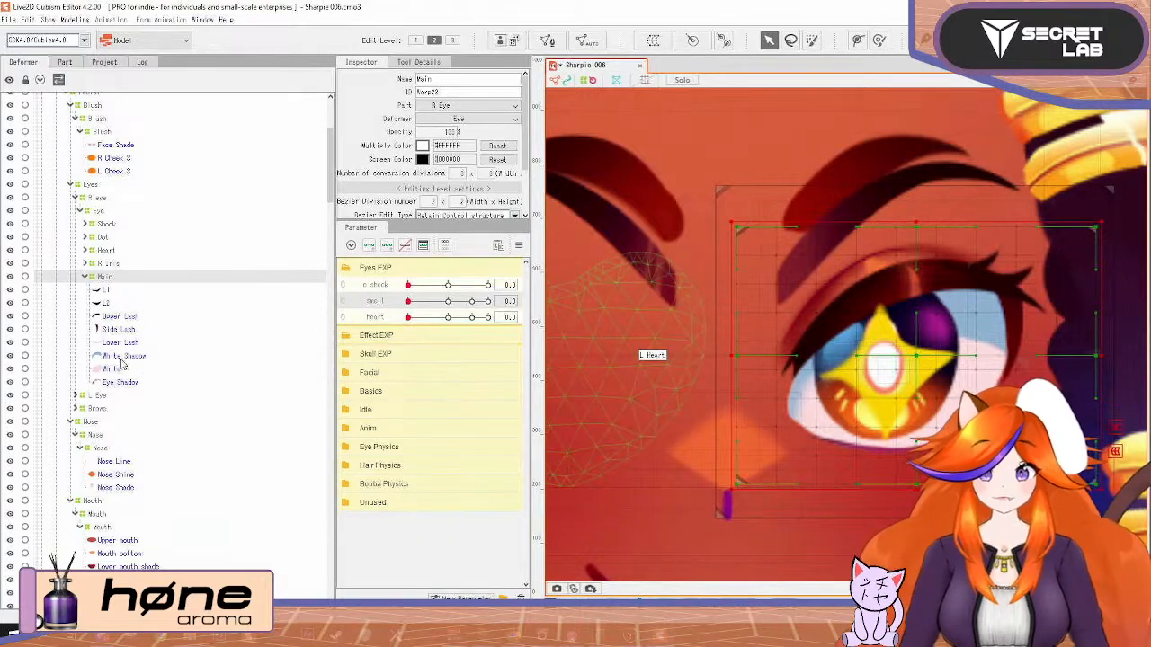
Expand the L Eye deformer's group and set the deformer's opacity to 100%
left_click(76, 396)
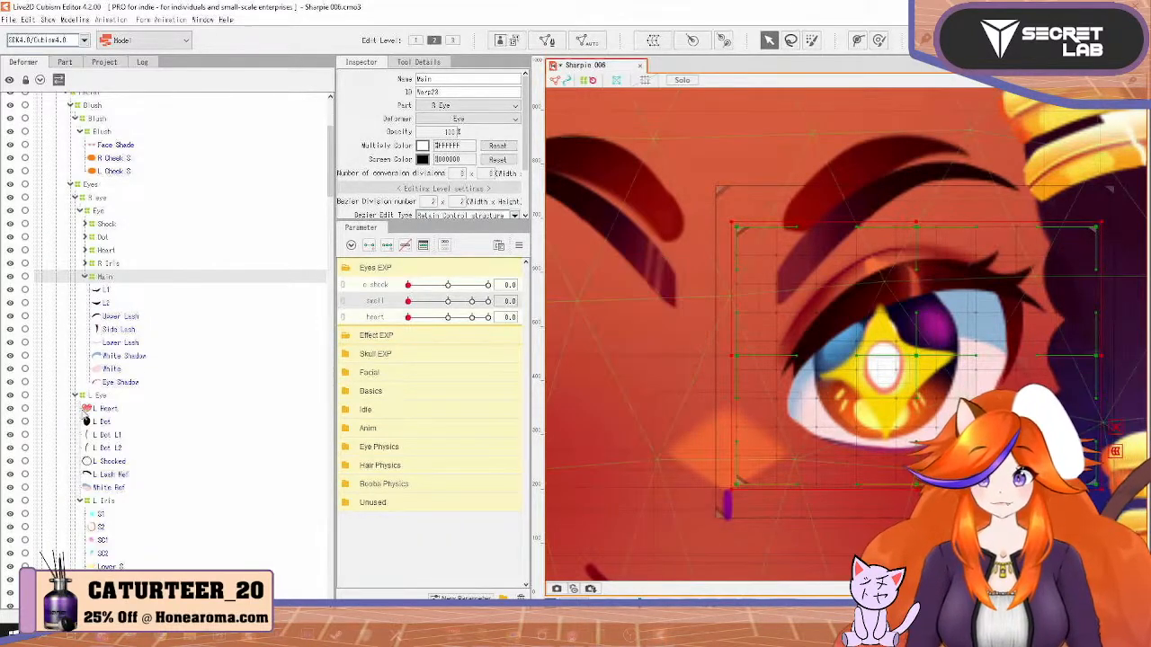
left_click(105, 409)
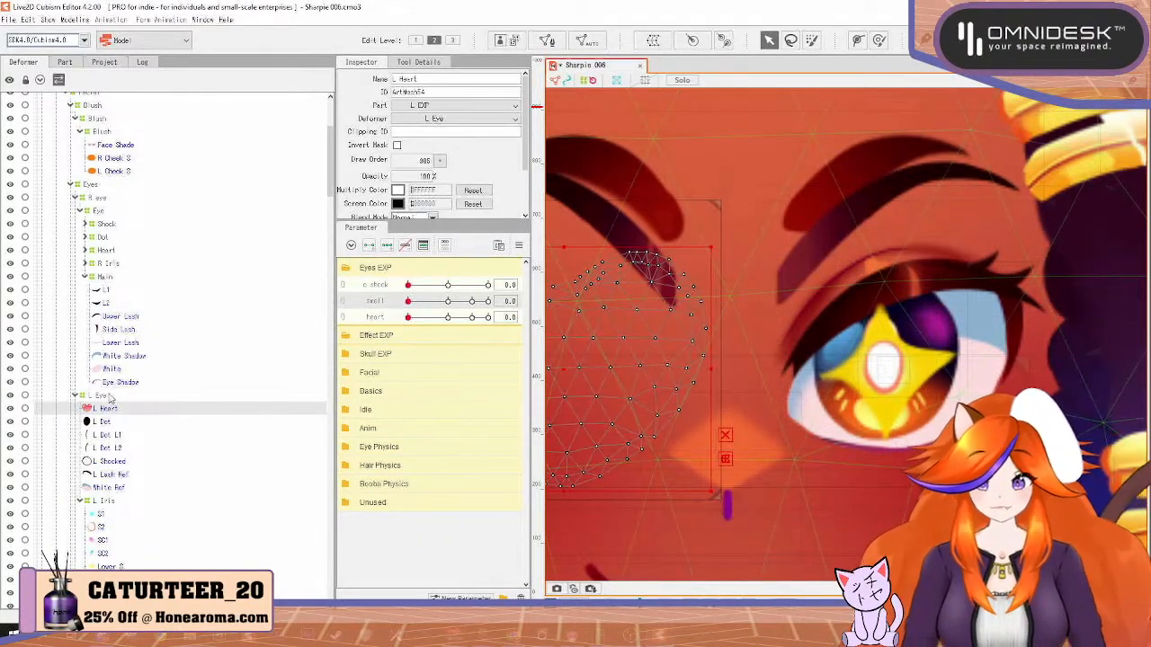
left_click(109, 397)
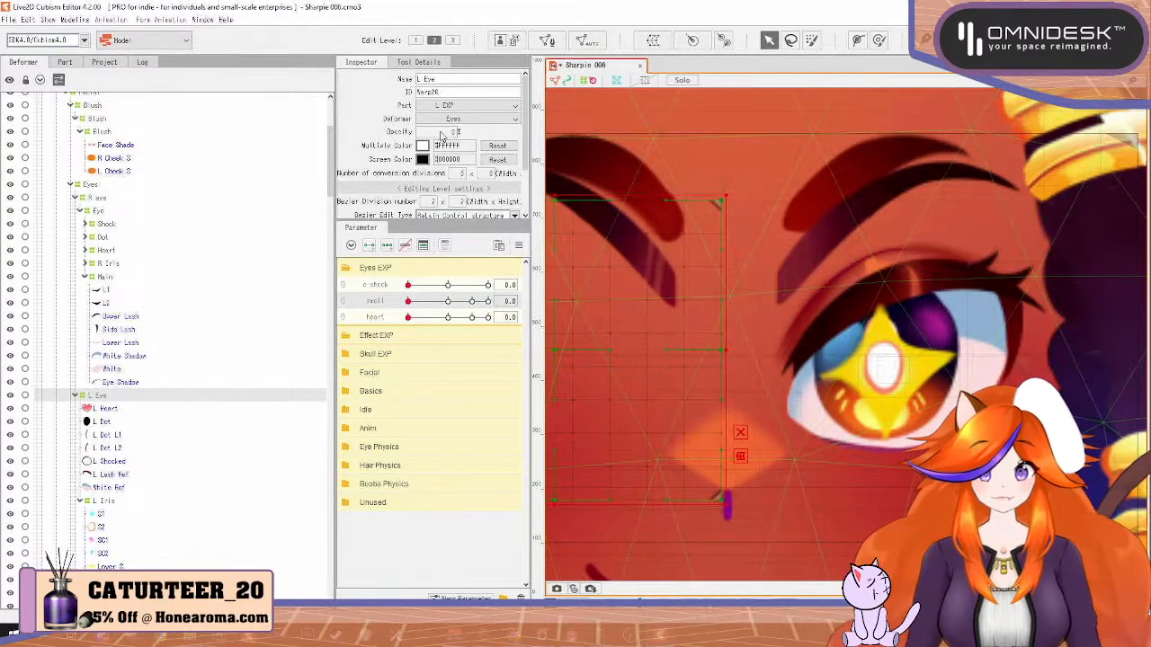
left_click(441, 132)
type("100")
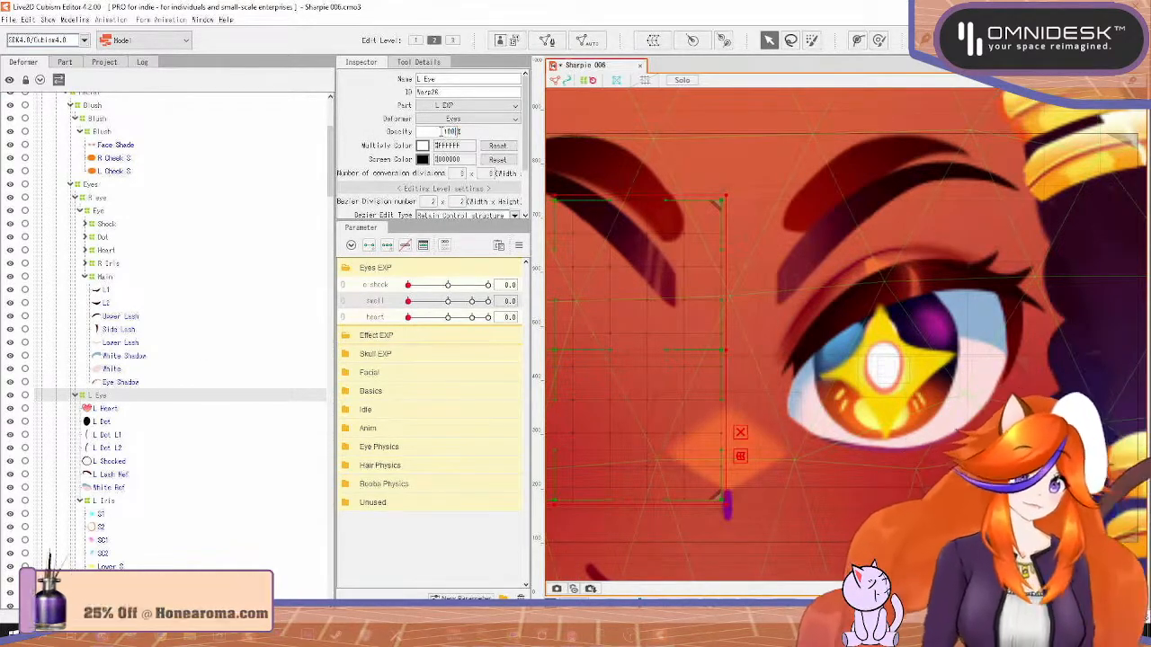
key("Return")
scroll(683, 398, "down", 3)
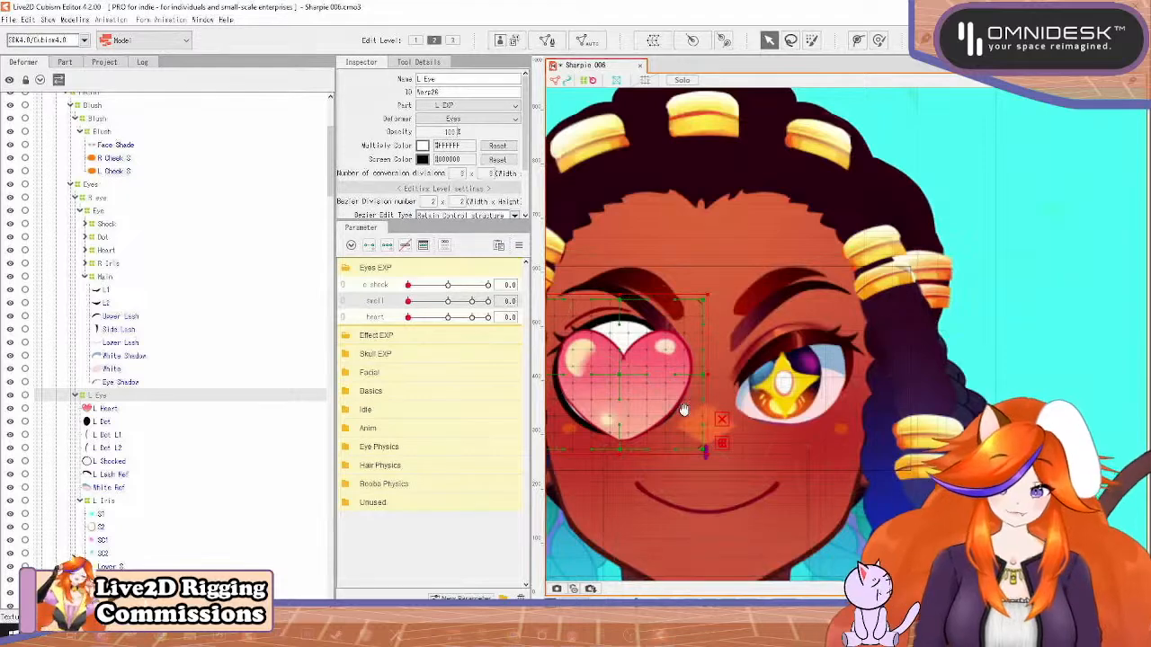
left_click_drag(683, 409, 860, 353)
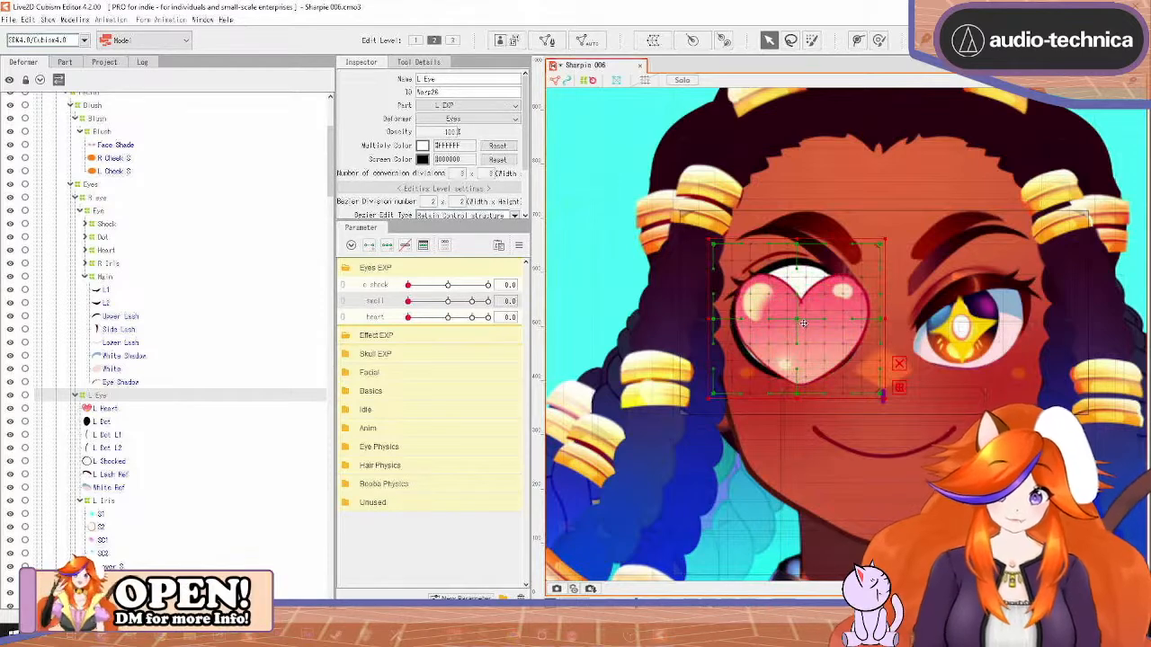
Temporarily hide the left eye's heart, dot, dot-line and shocked meshes, toggle the L Lash Ref to compare, and restore all of them
left_click(11, 409)
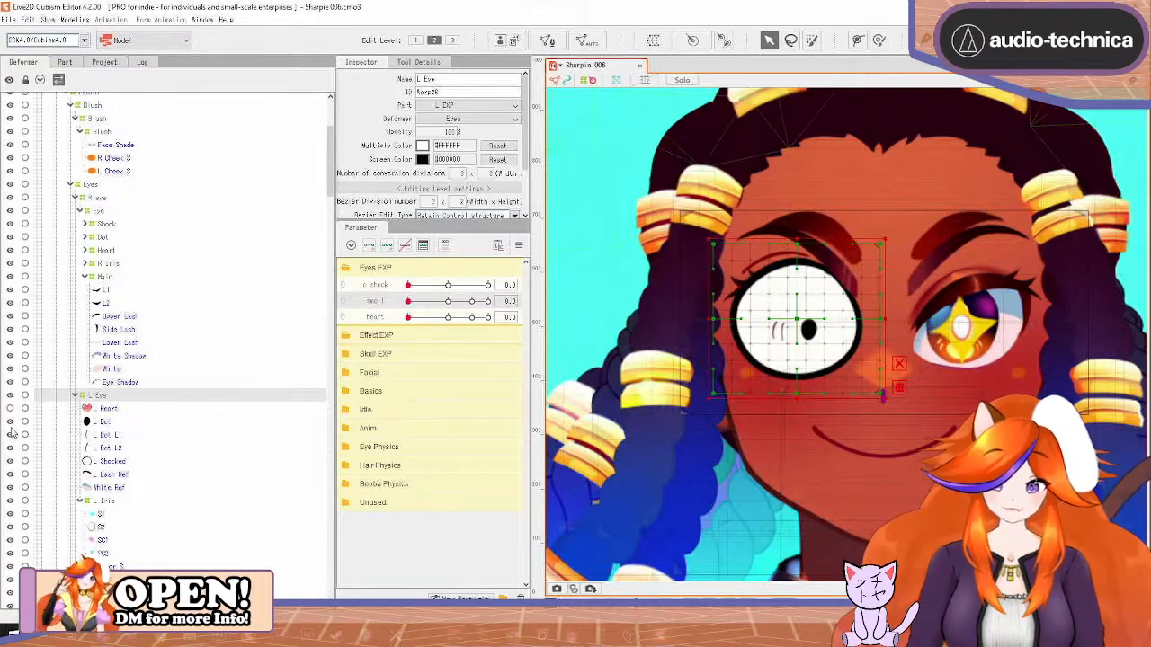
left_click(10, 422)
left_click(10, 434)
left_click(10, 447)
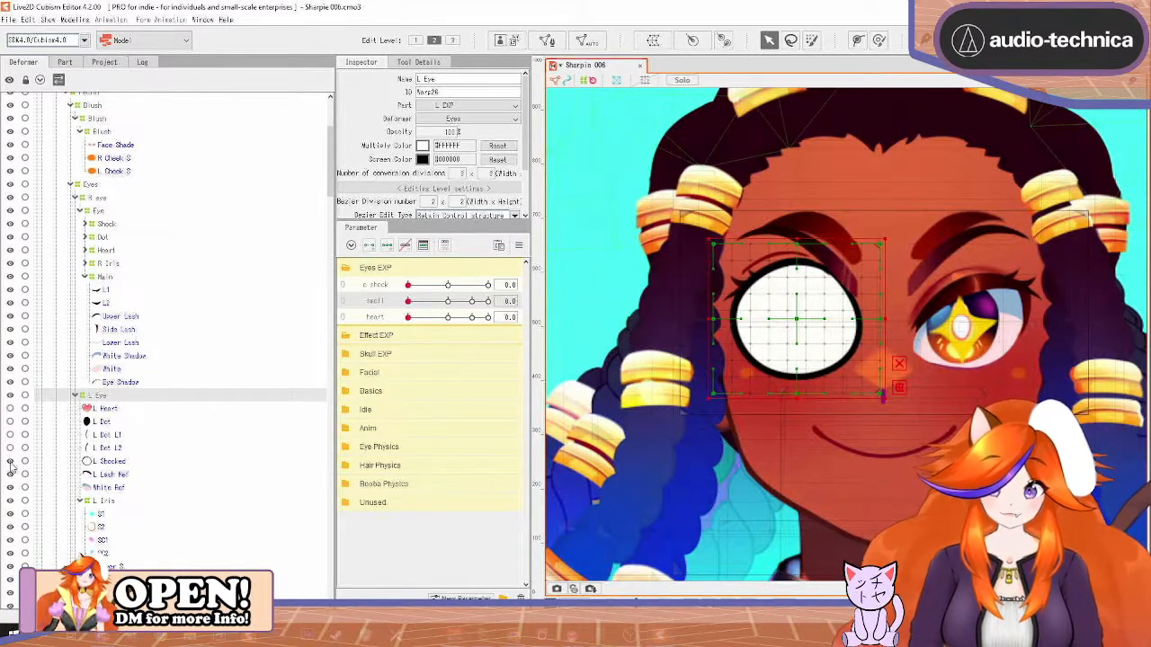
left_click(10, 461)
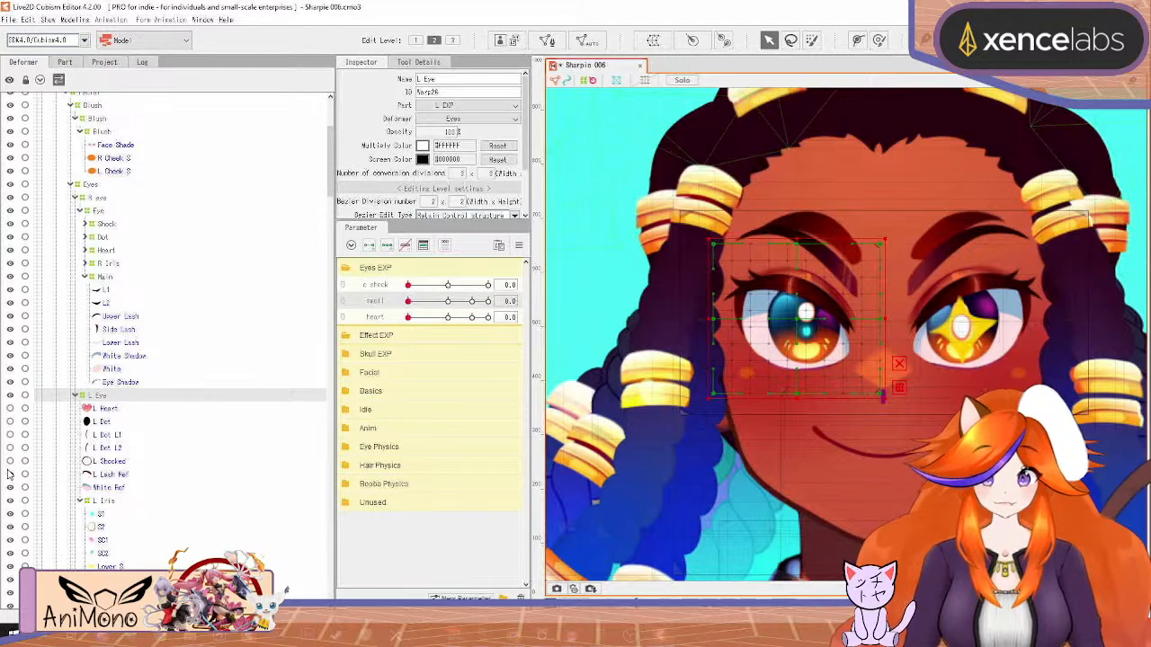
left_click(10, 474)
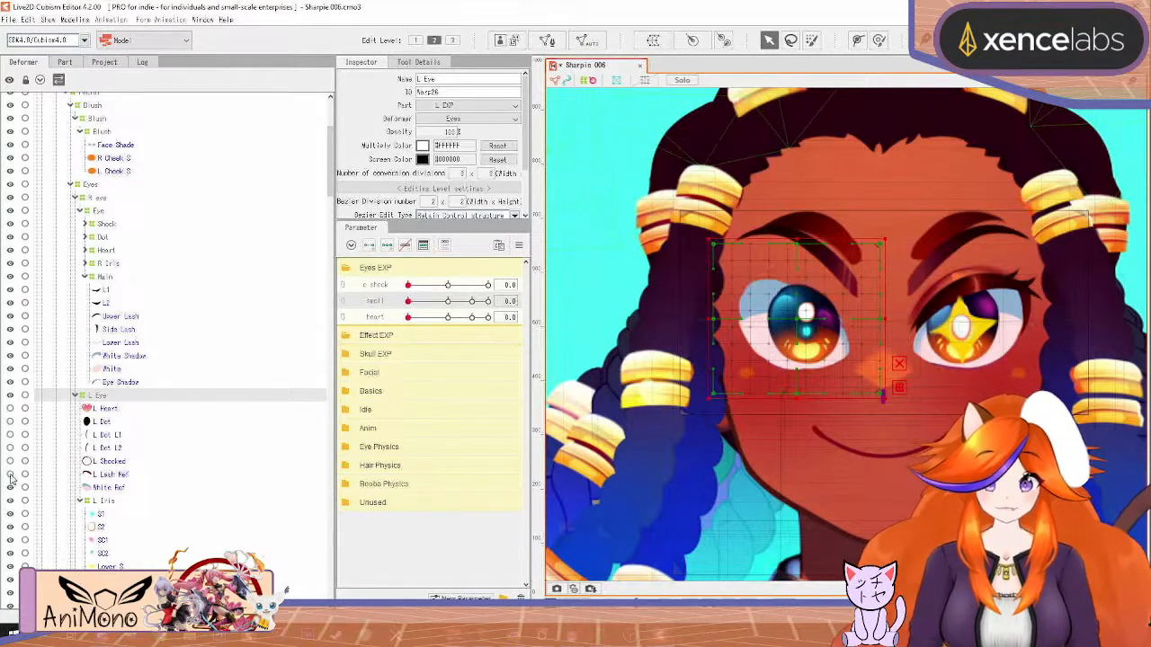
left_click(10, 475)
left_click(10, 461)
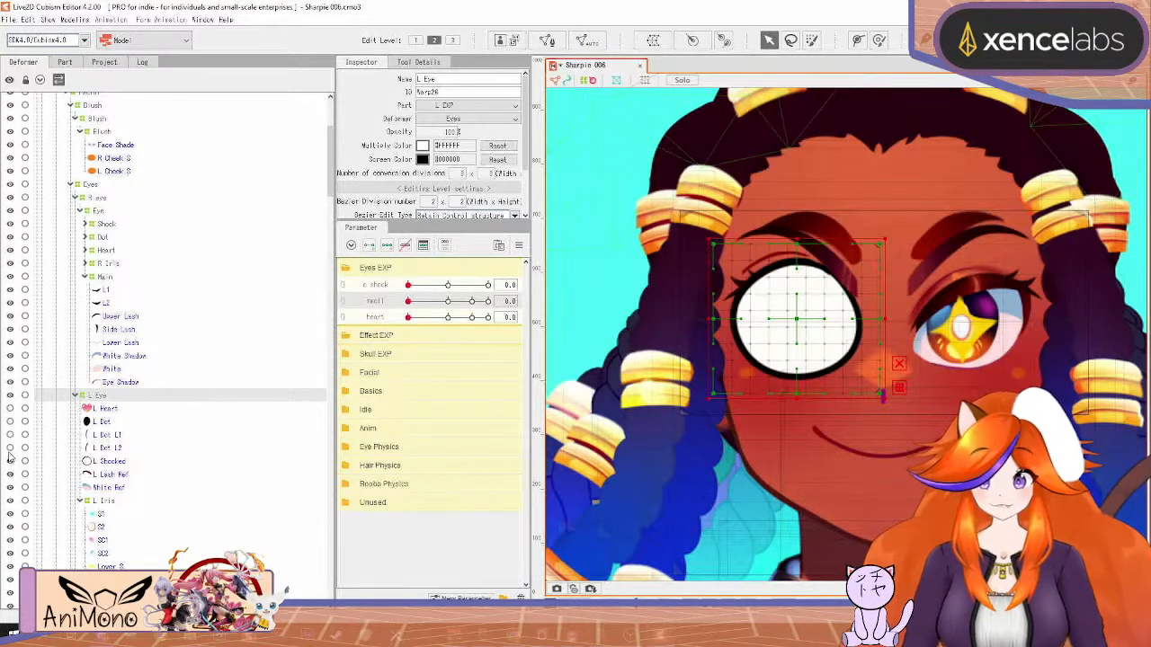
left_click(10, 408)
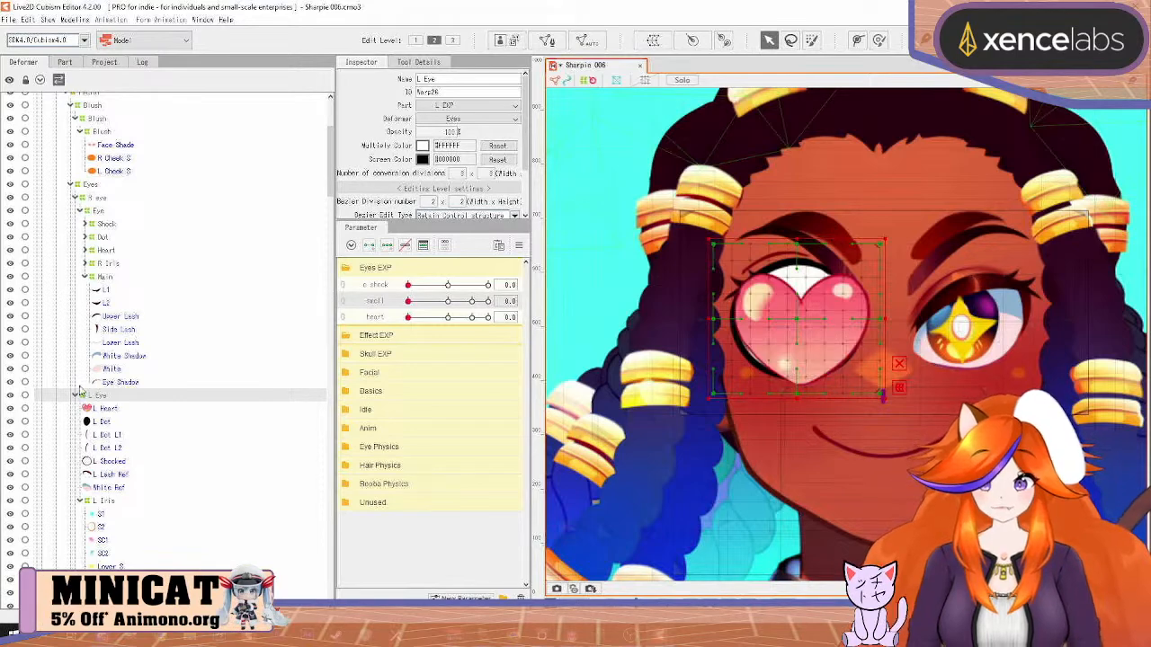
Paste four copies of the right eye's Main warp deformer and nest them as a chain of parents around the original
left_click(75, 395)
scroll(909, 328, "up", 5)
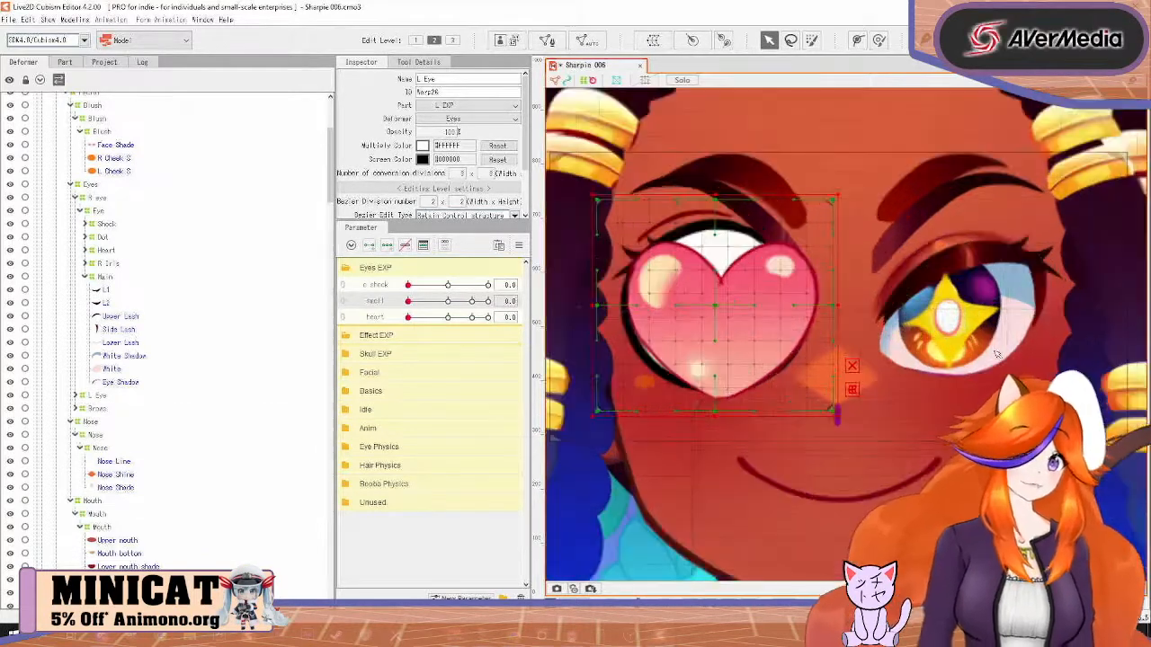
scroll(908, 329, "down", 2)
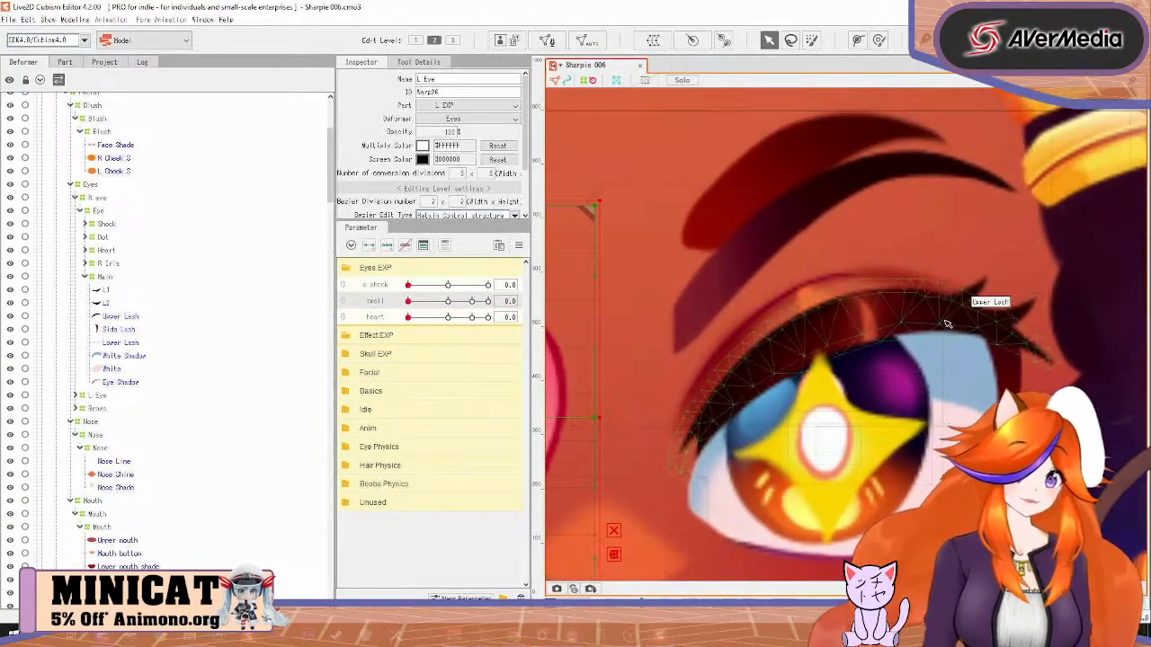
left_click(947, 323)
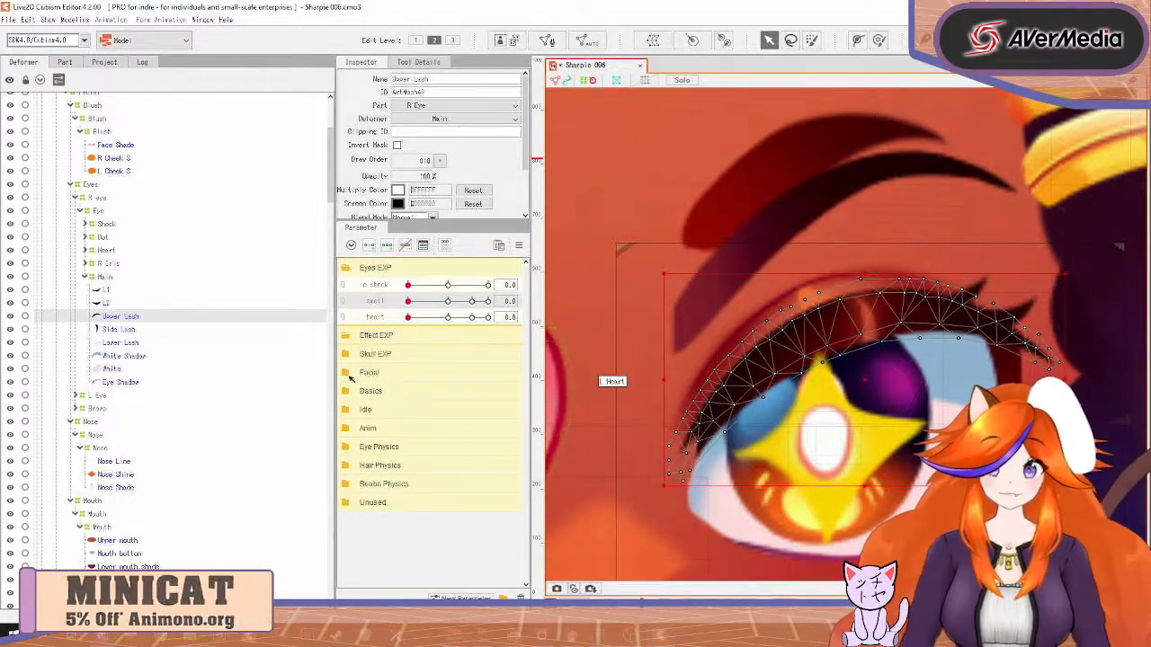
left_click(103, 278)
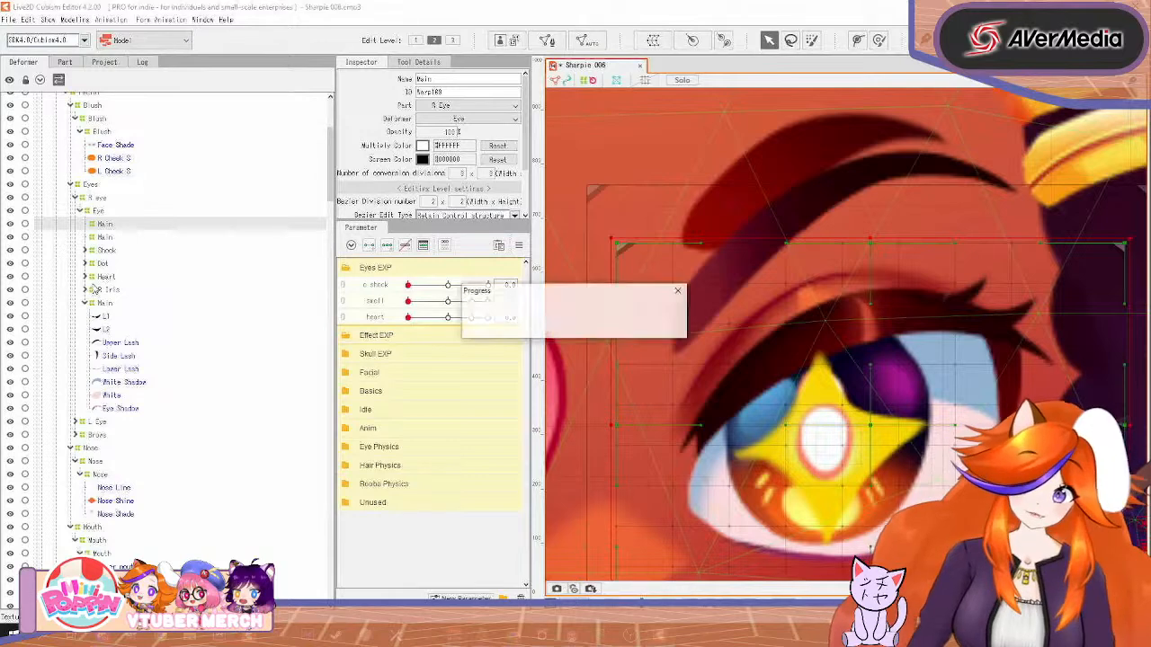
key("ctrl+v")
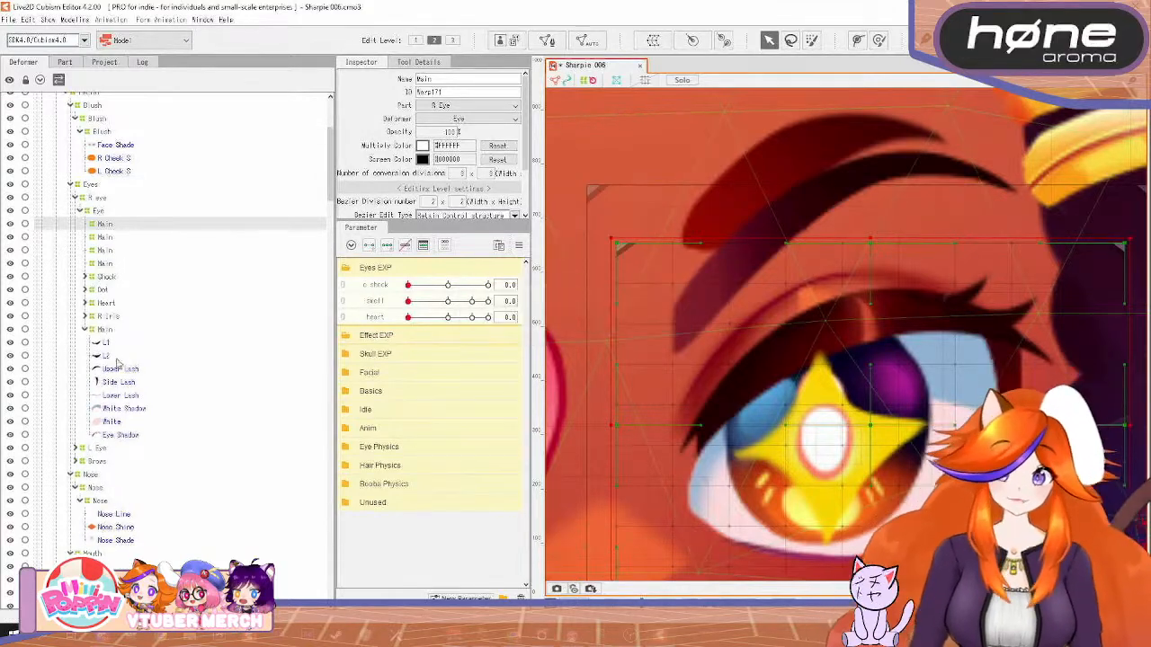
left_click_drag(106, 330, 105, 230)
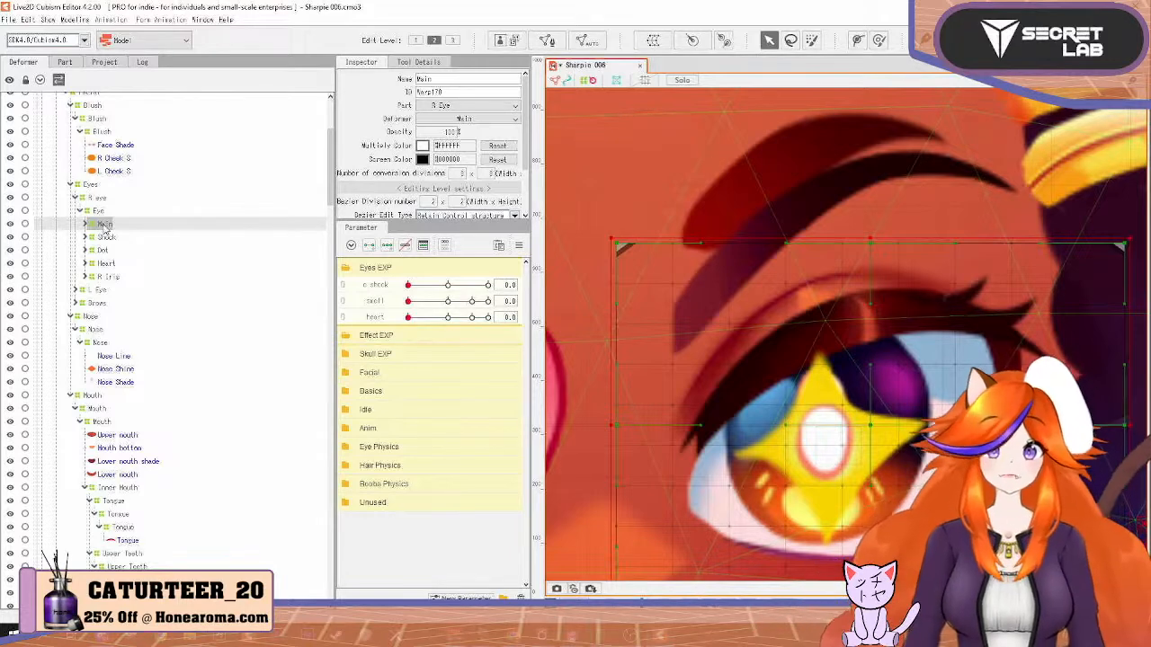
In the right eye's Heart deformer, add a warp deformer named B under EXP as parent of the inner Heart deformer
left_click_drag(684, 303, 637, 194)
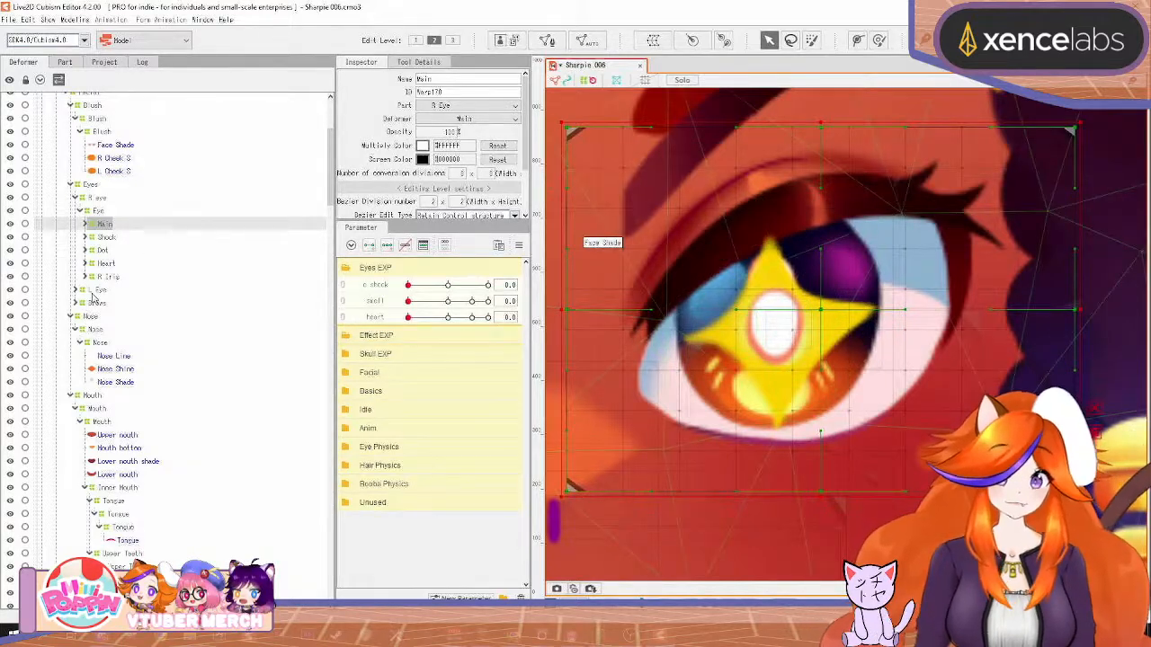
left_click(104, 251)
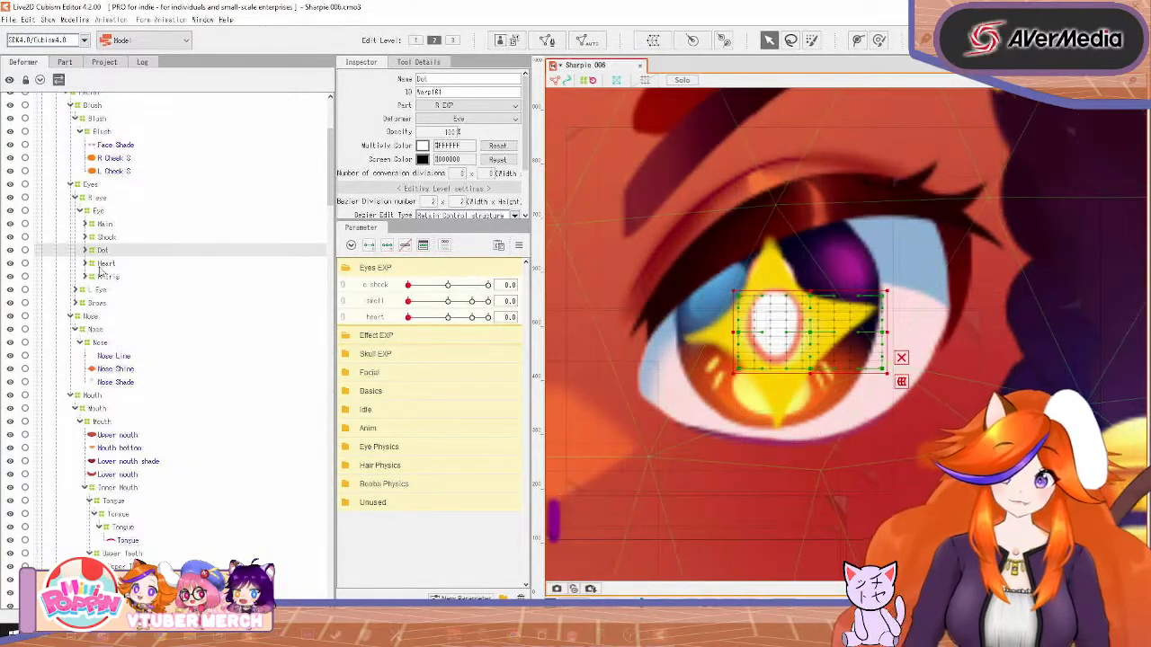
left_click(85, 263)
left_click(90, 277)
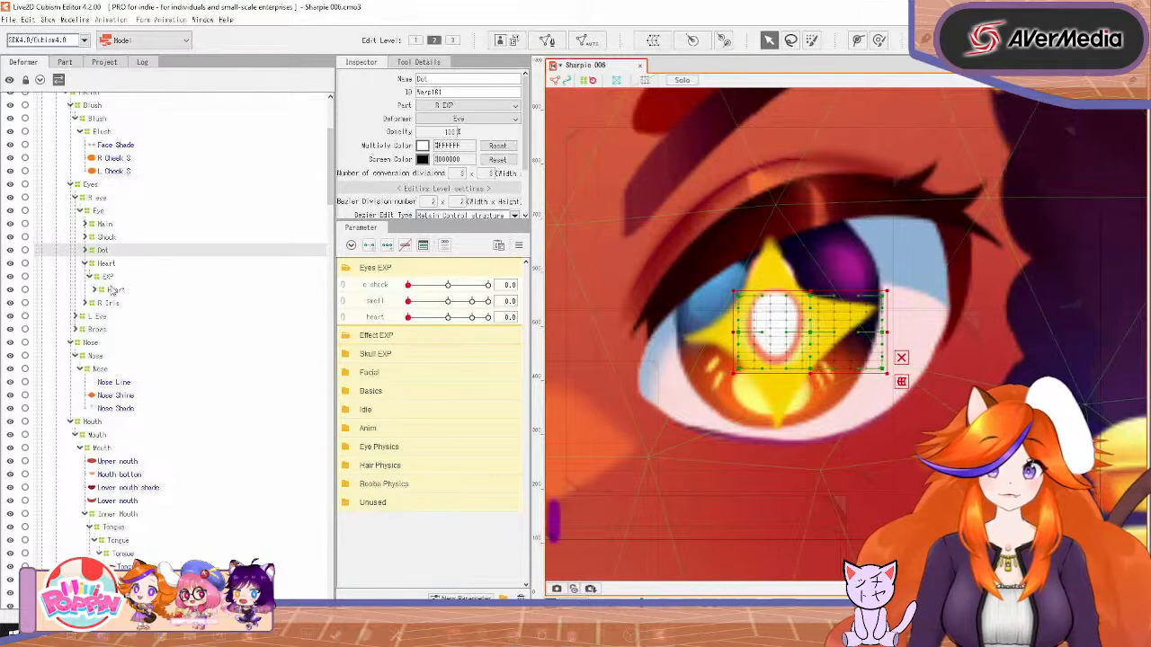
left_click(110, 289)
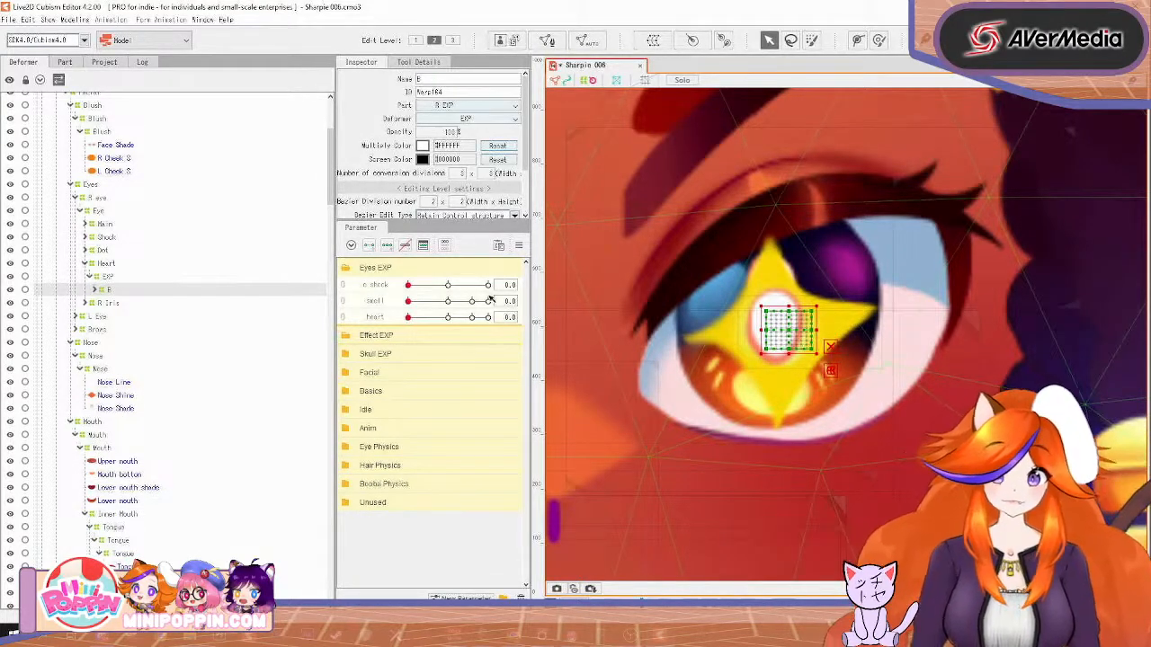
Key the B deformer to Breath and enlarge it around the right heart with Breath at 0.5 and heart at 1.0
left_click(349, 411)
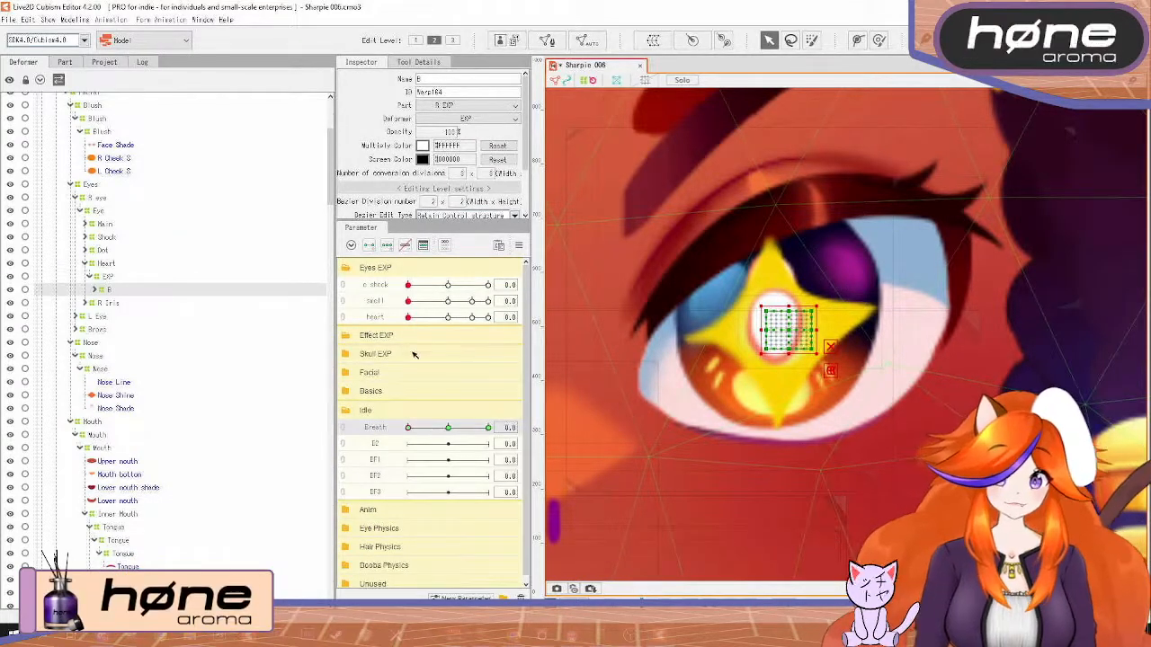
left_click(455, 433)
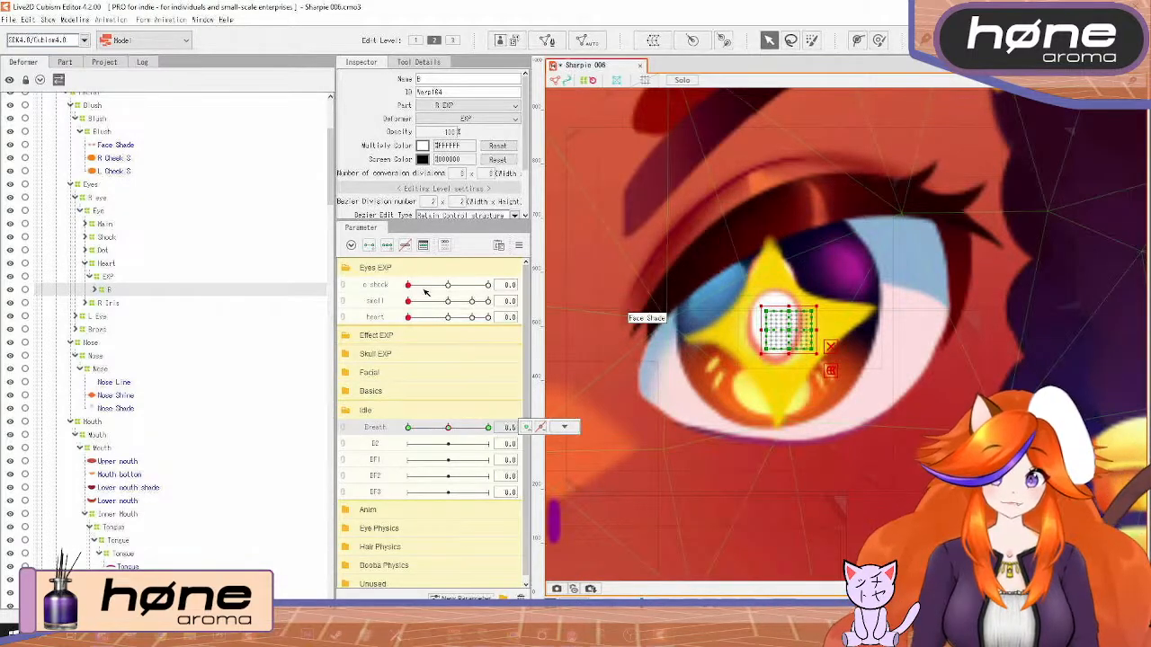
left_click_drag(415, 316, 487, 317)
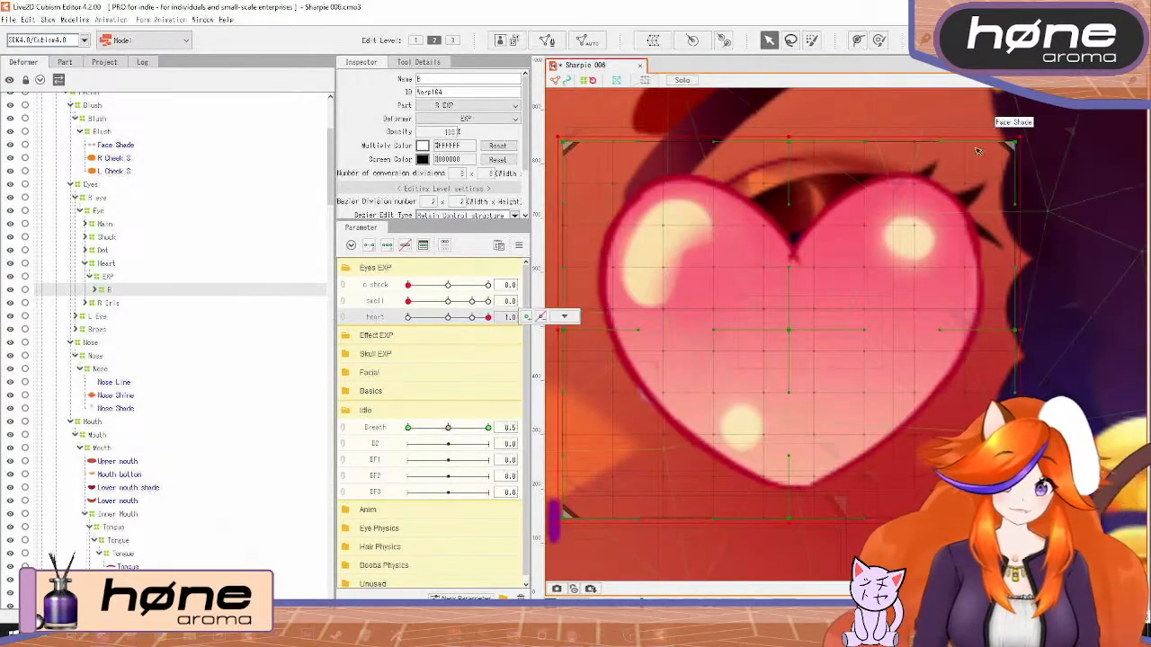
scroll(962, 169, "down", 3)
scroll(962, 169, "up", 3)
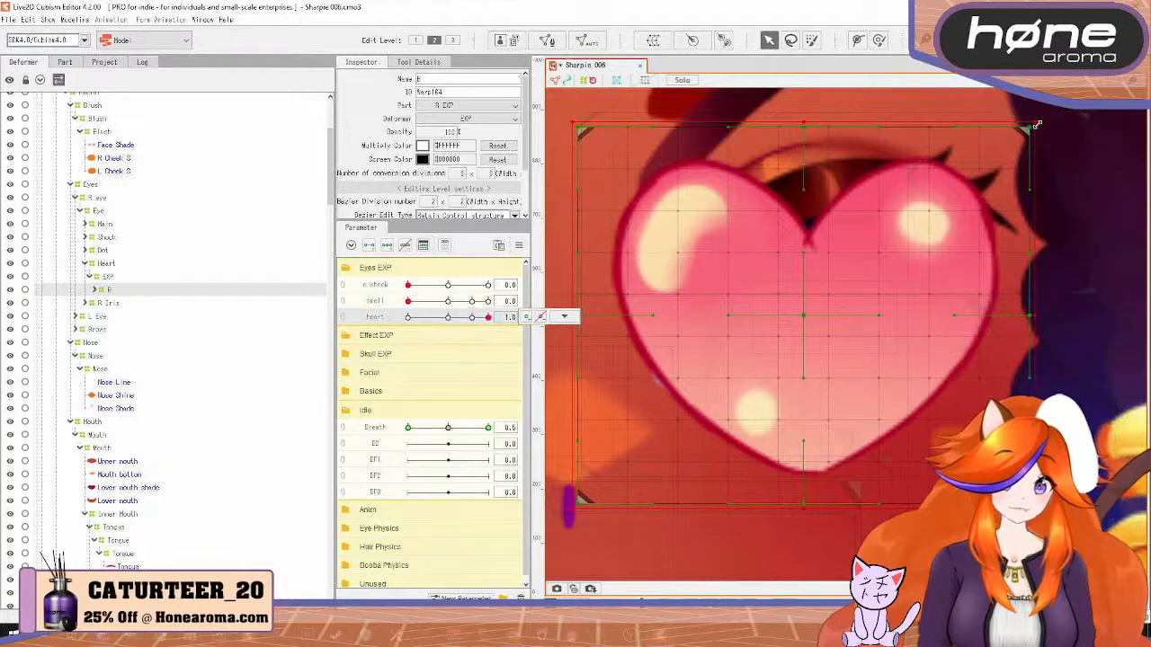
left_click_drag(1036, 124, 1008, 144)
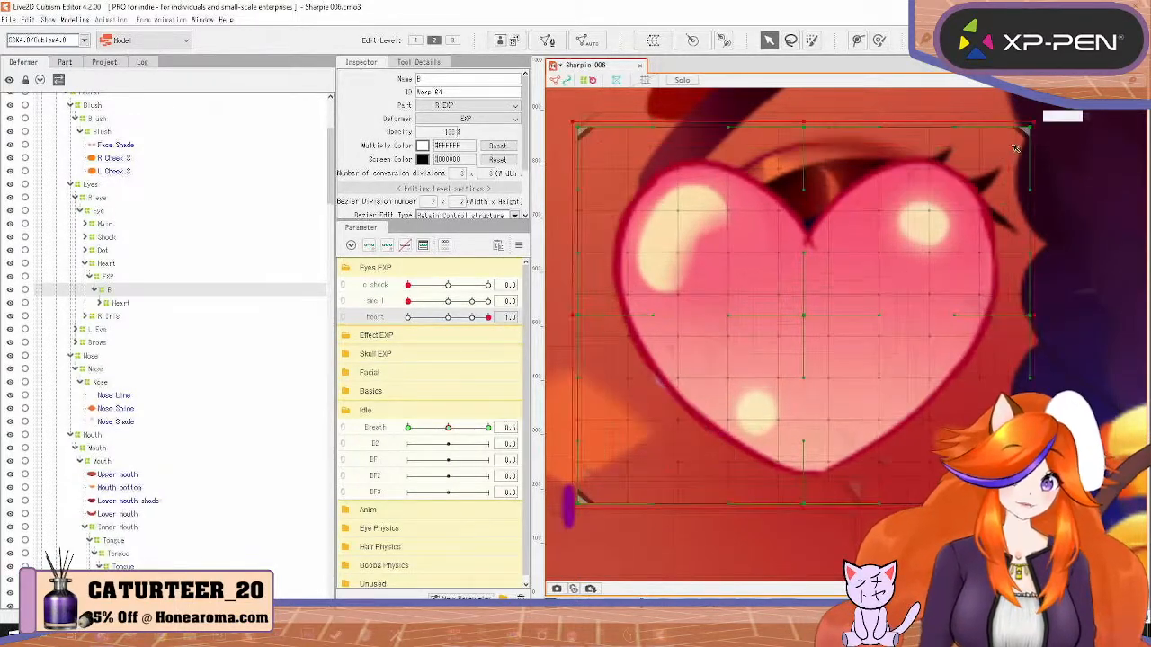
scroll(1016, 146, "down", 2)
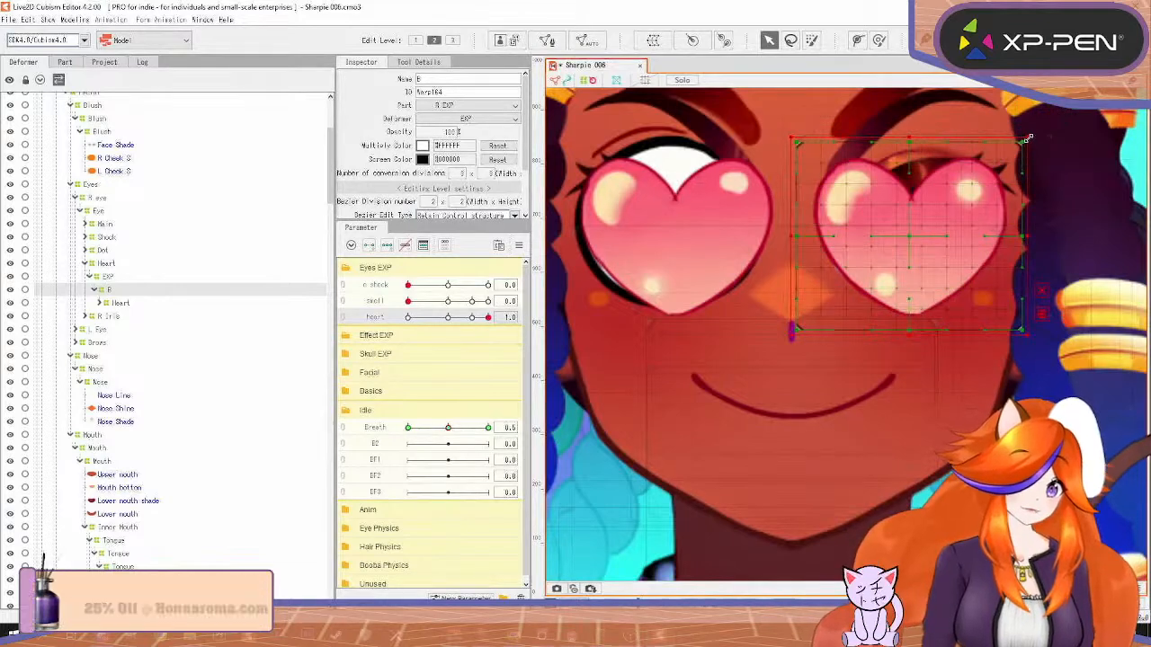
left_click_drag(1033, 148, 1055, 128)
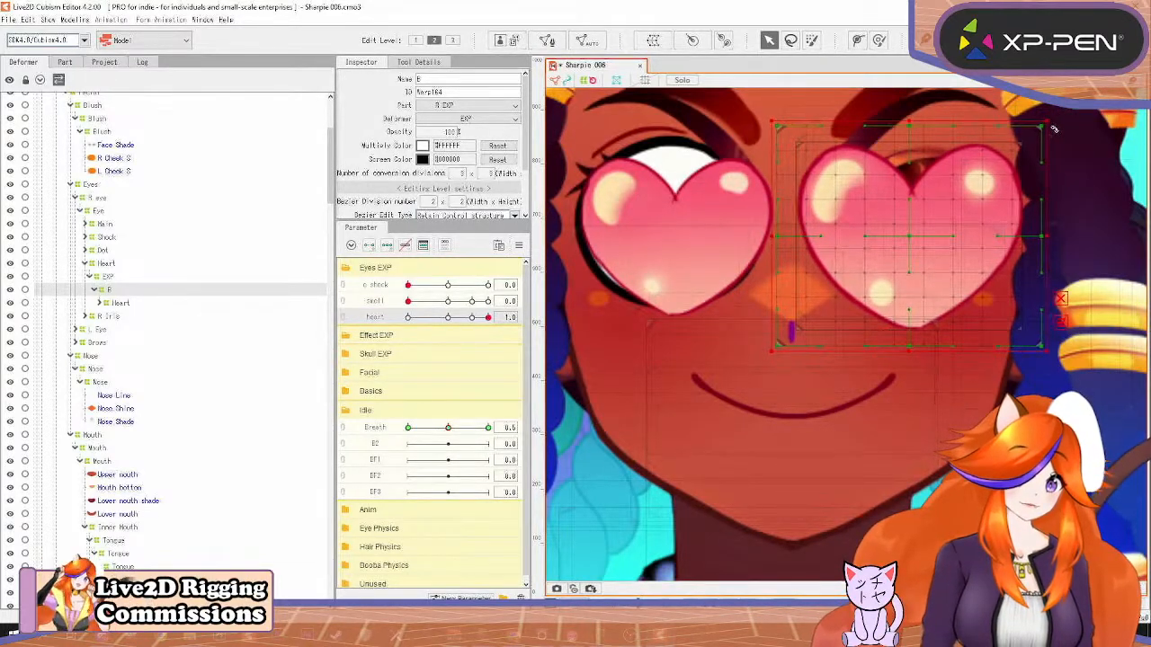
Preview the heart eye's breathing motion in the physics settings with the heart parameter at its maximum
left_click(81, 19)
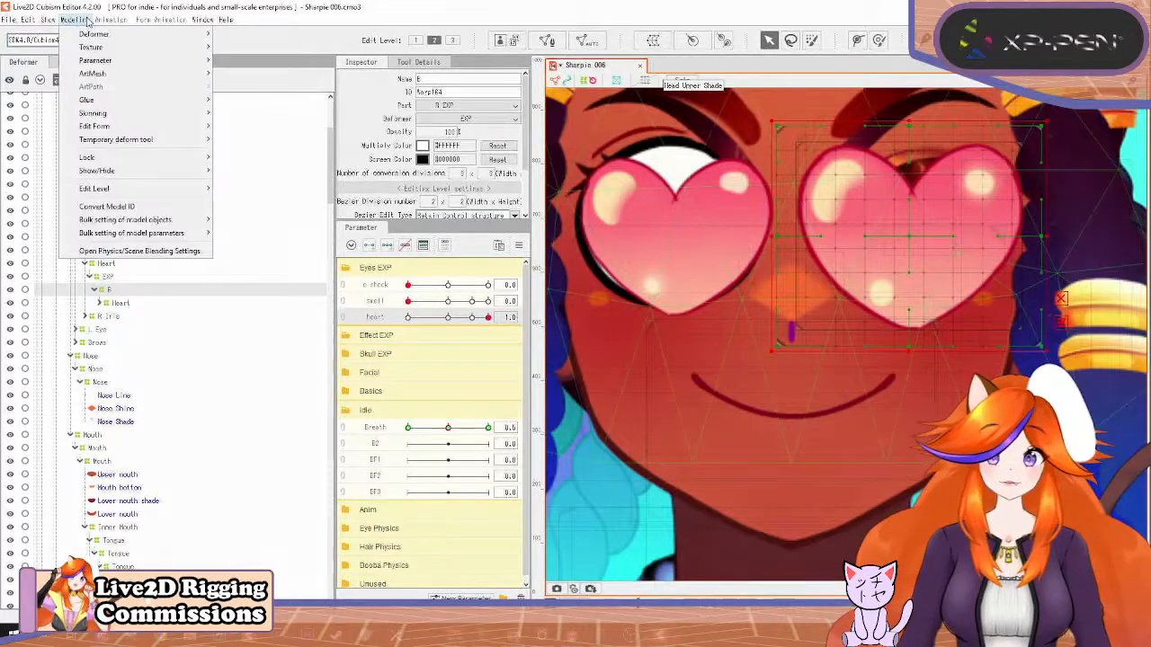
left_click(126, 249)
scroll(733, 148, "up", 3)
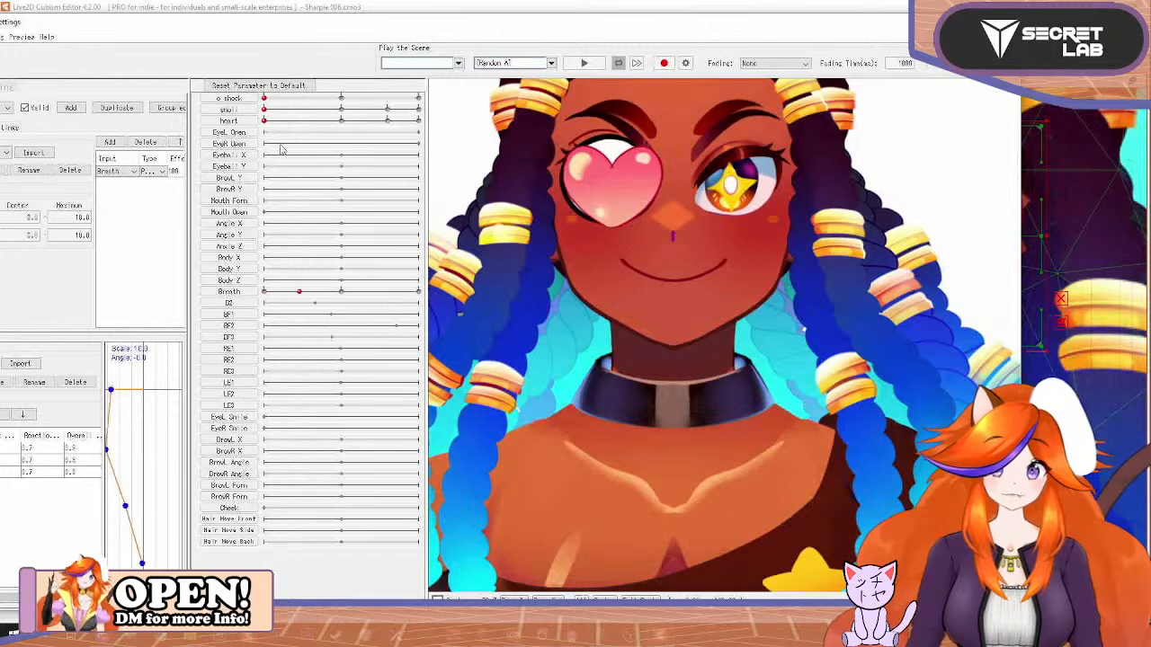
left_click_drag(265, 121, 418, 121)
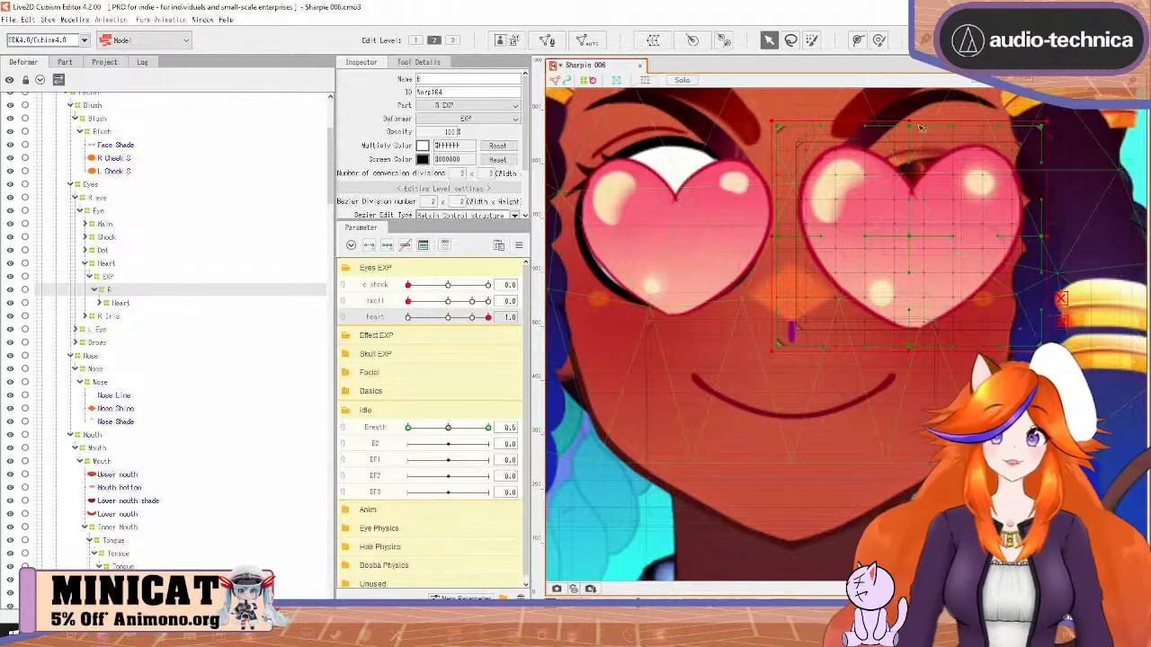
Collapse the right eye's Heart deformer group and reset the heart parameter to 0.0
left_click(88, 266)
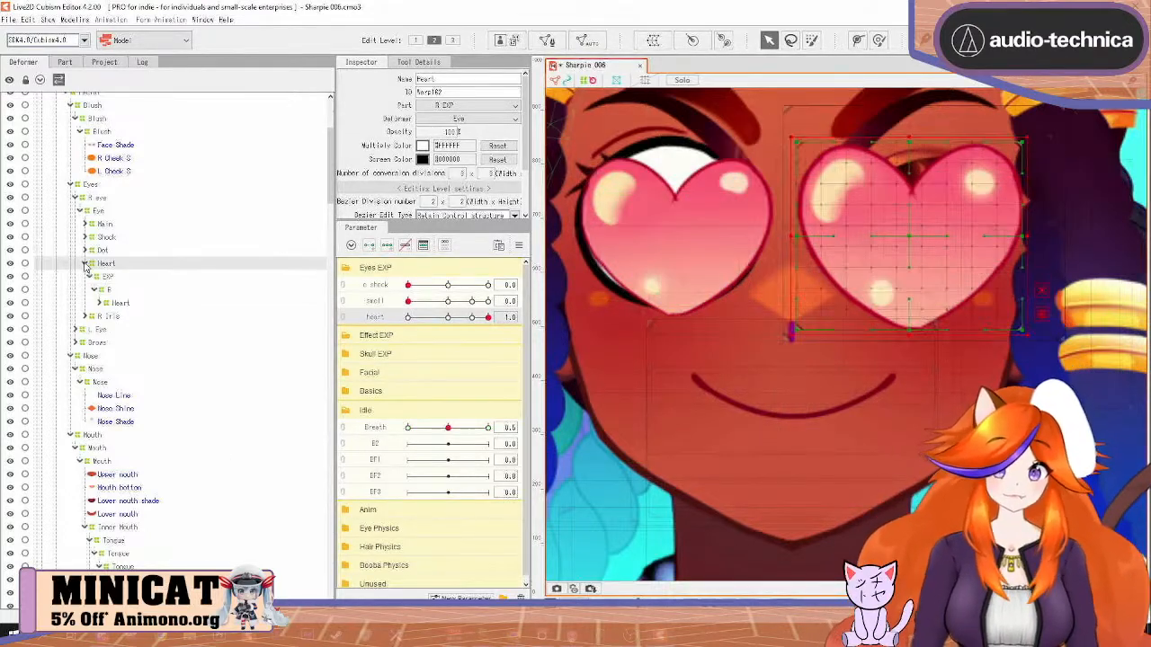
left_click(84, 264)
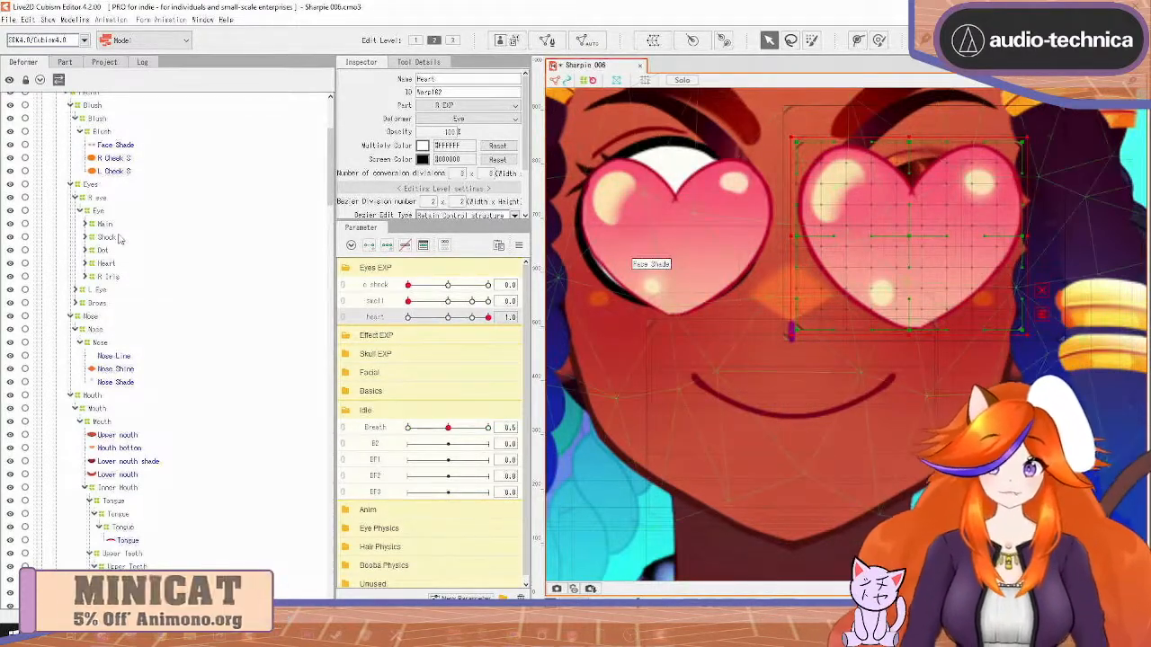
left_click_drag(487, 317, 407, 317)
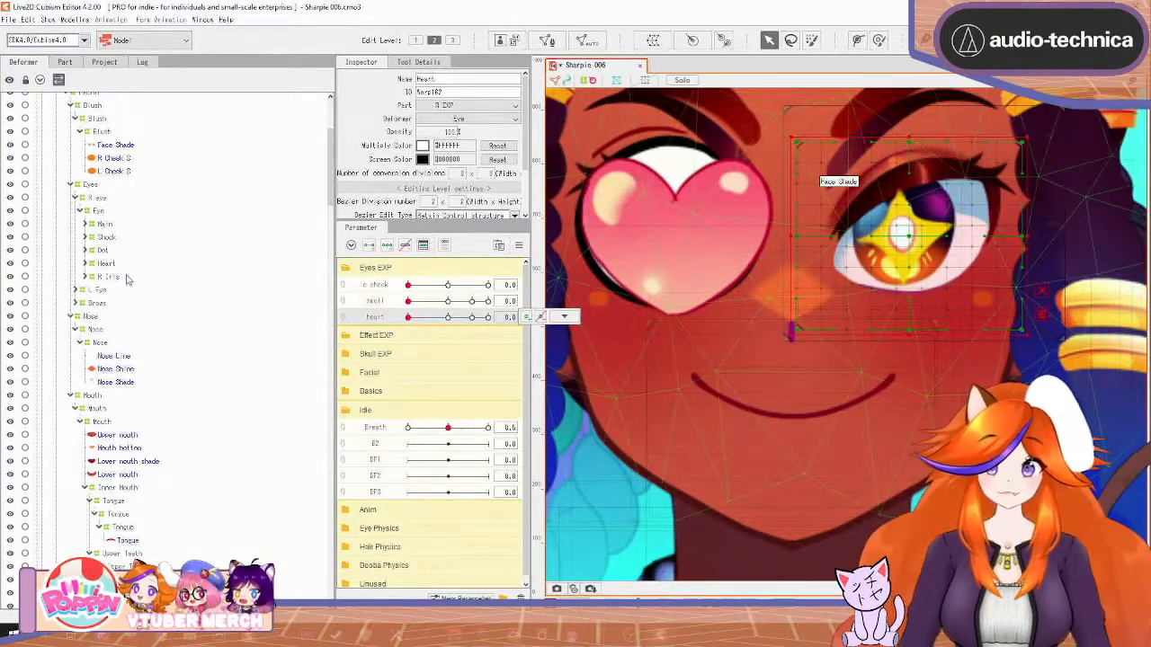
Create parent warp deformers named L1 and L2 for the right eye's L1 and L2 lash meshes
left_click(982, 162)
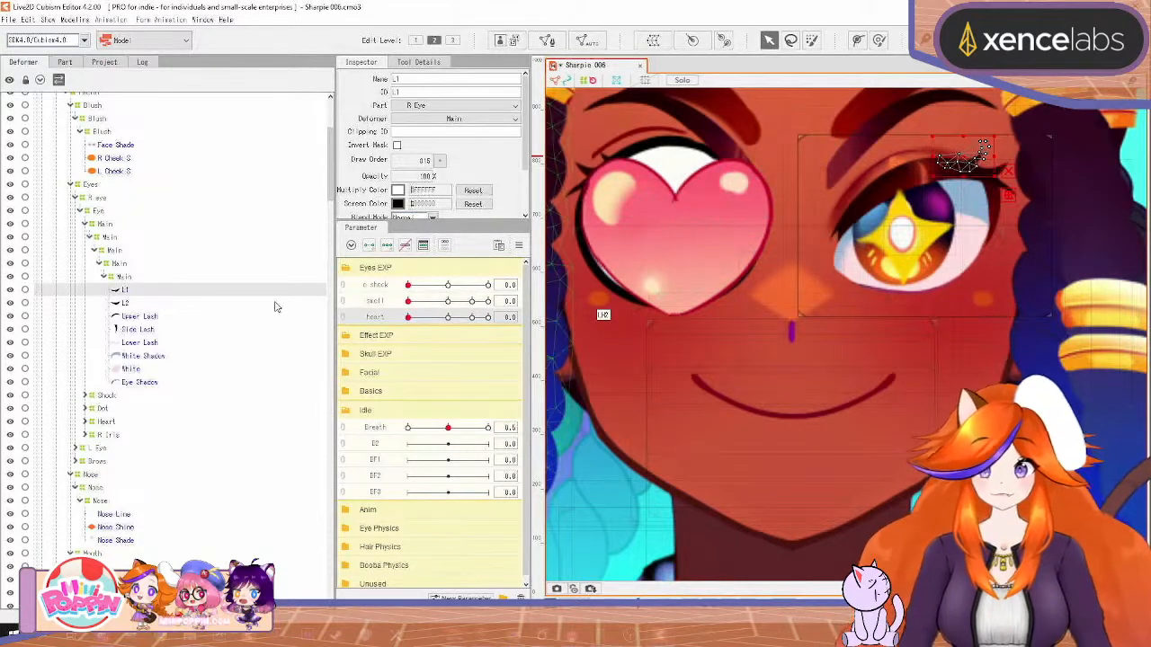
left_click(654, 40)
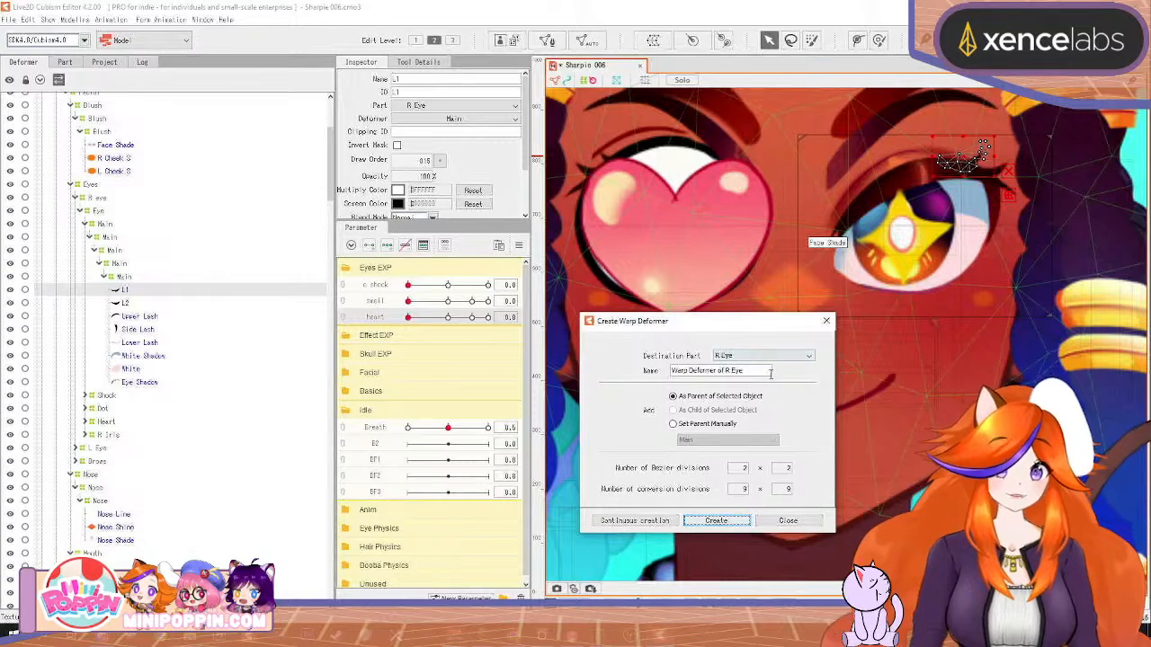
type("L1")
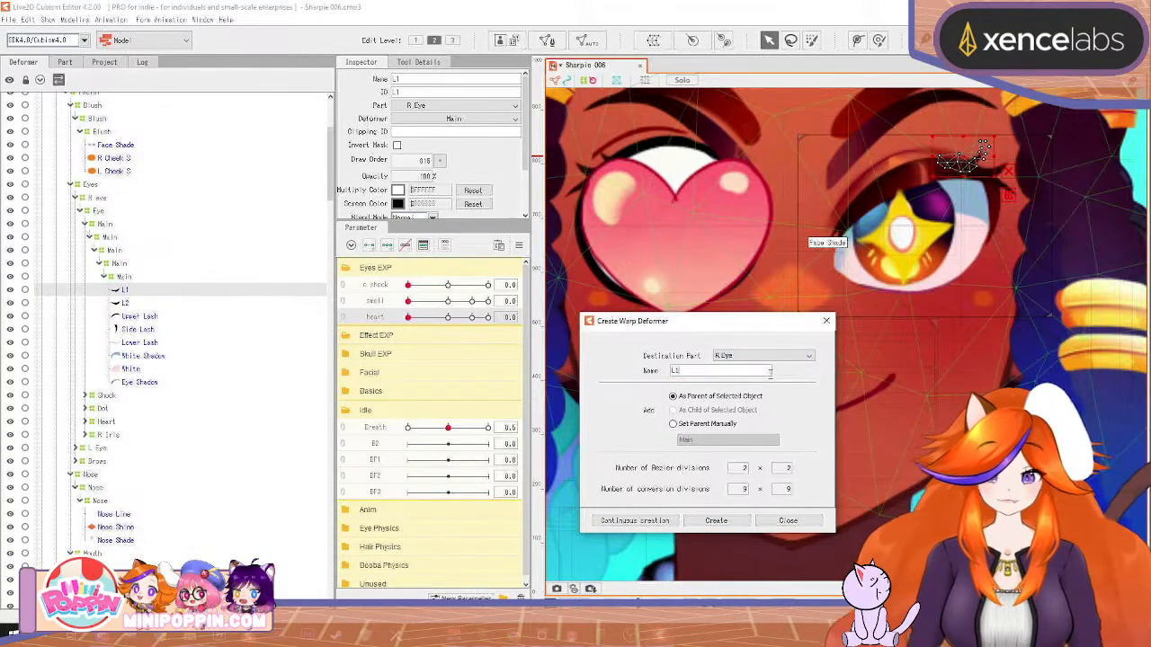
left_click(666, 522)
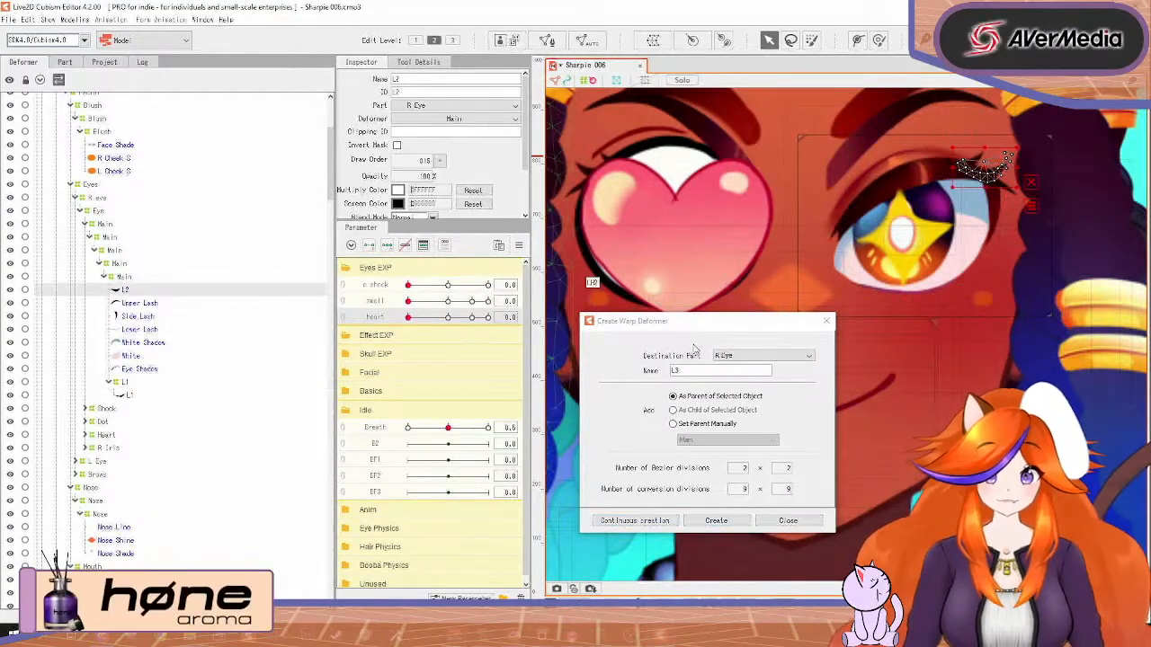
left_click(668, 519)
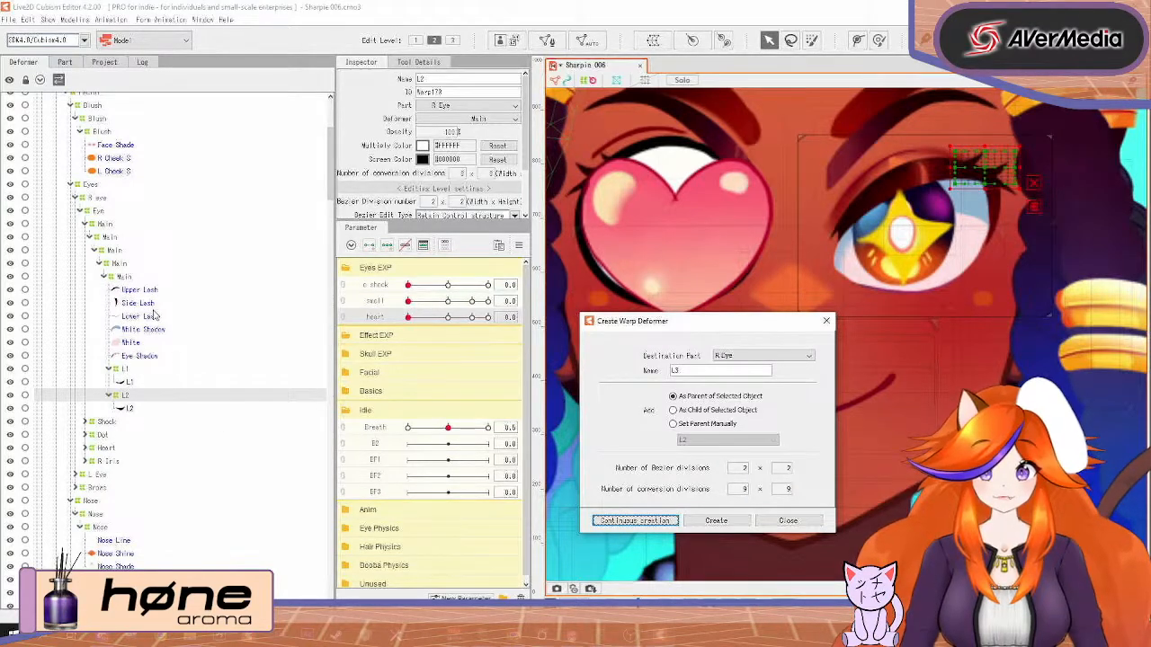
Paste three copies each of the L1 and L2 lash deformers and nest each set as a parent chain around its original
left_click(139, 303)
left_click(139, 356)
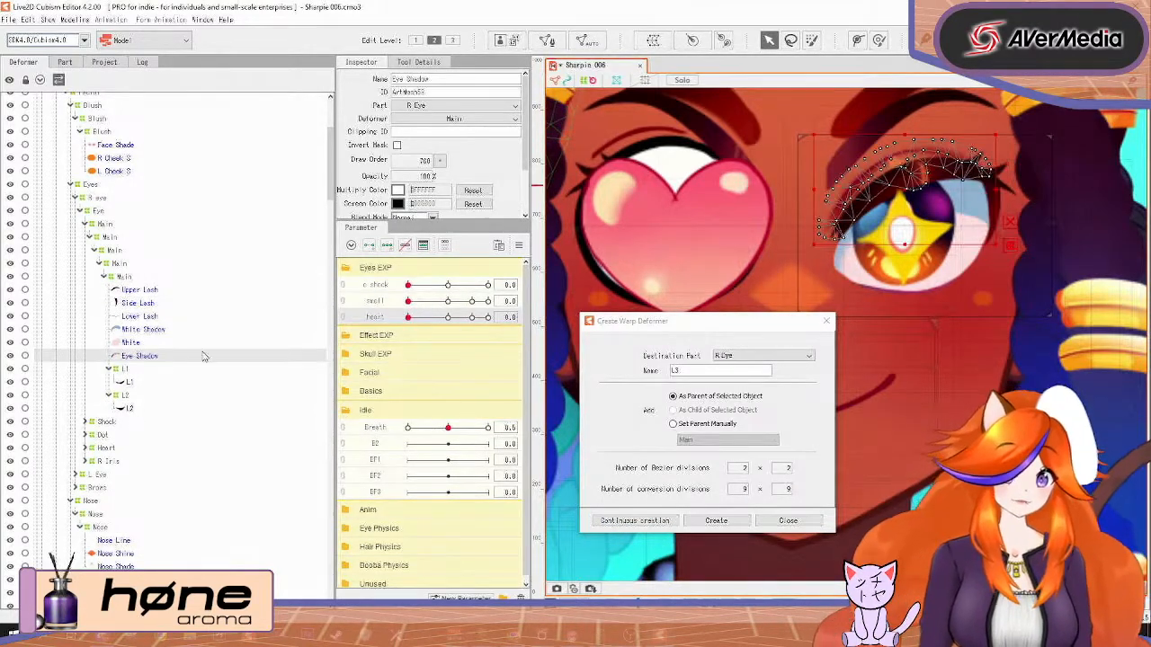
left_click(128, 371)
left_click(130, 398, "ctrl")
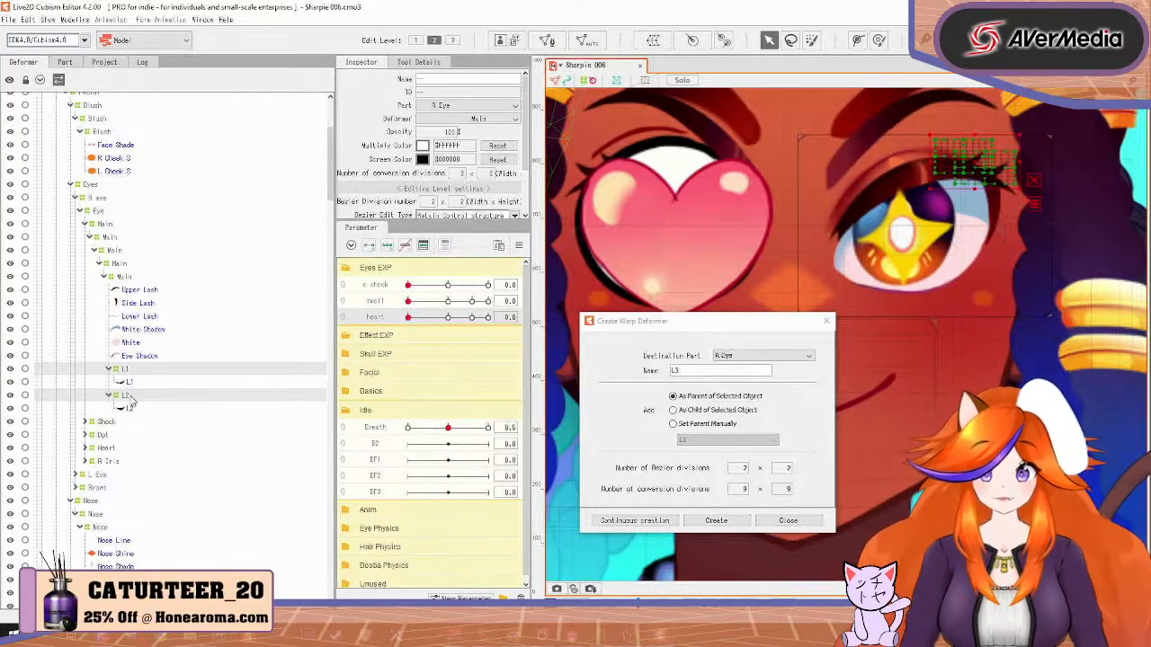
key("ctrl+v")
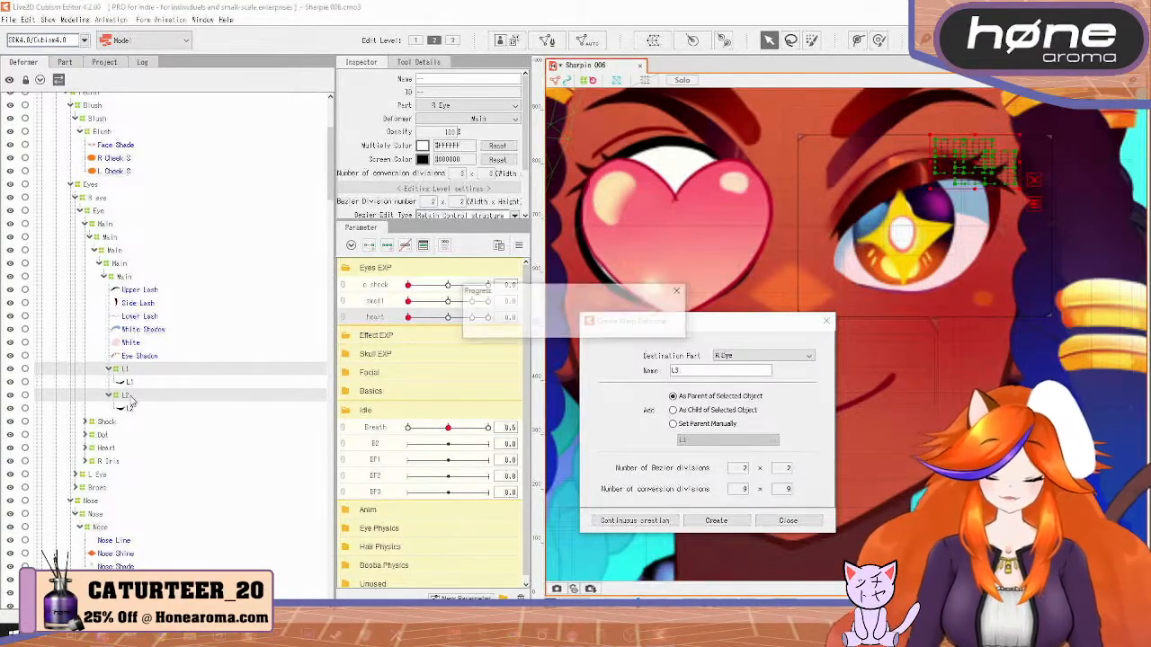
key("ctrl+v")
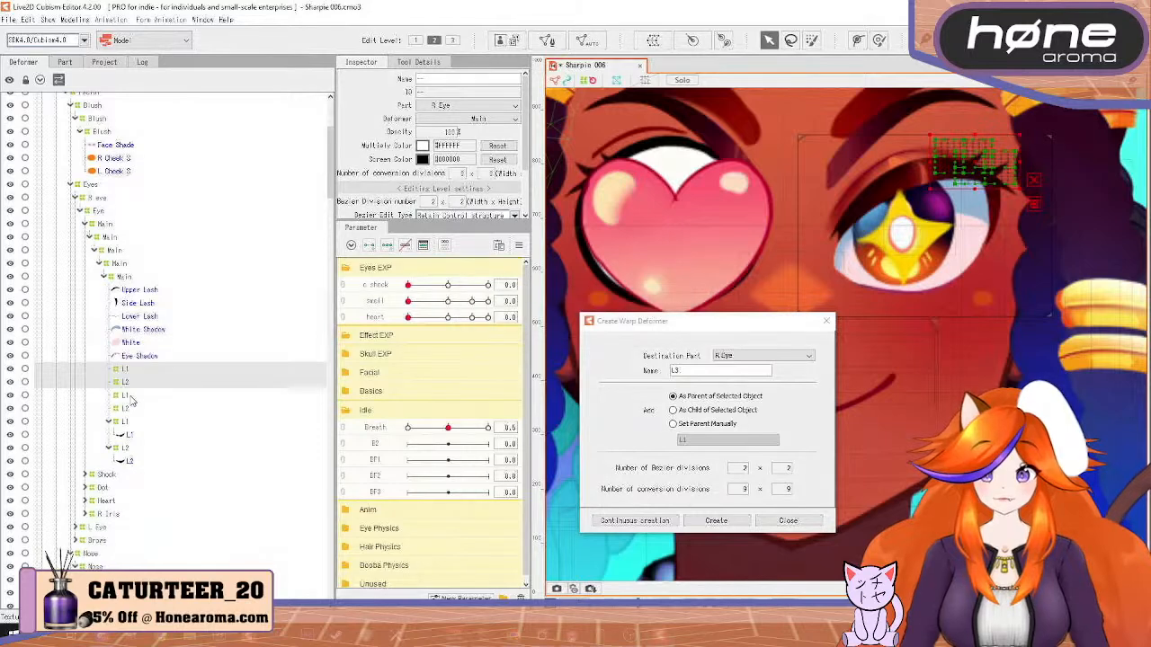
key("ctrl+v")
left_click_drag(127, 449, 123, 422)
left_click_drag(125, 422, 124, 378)
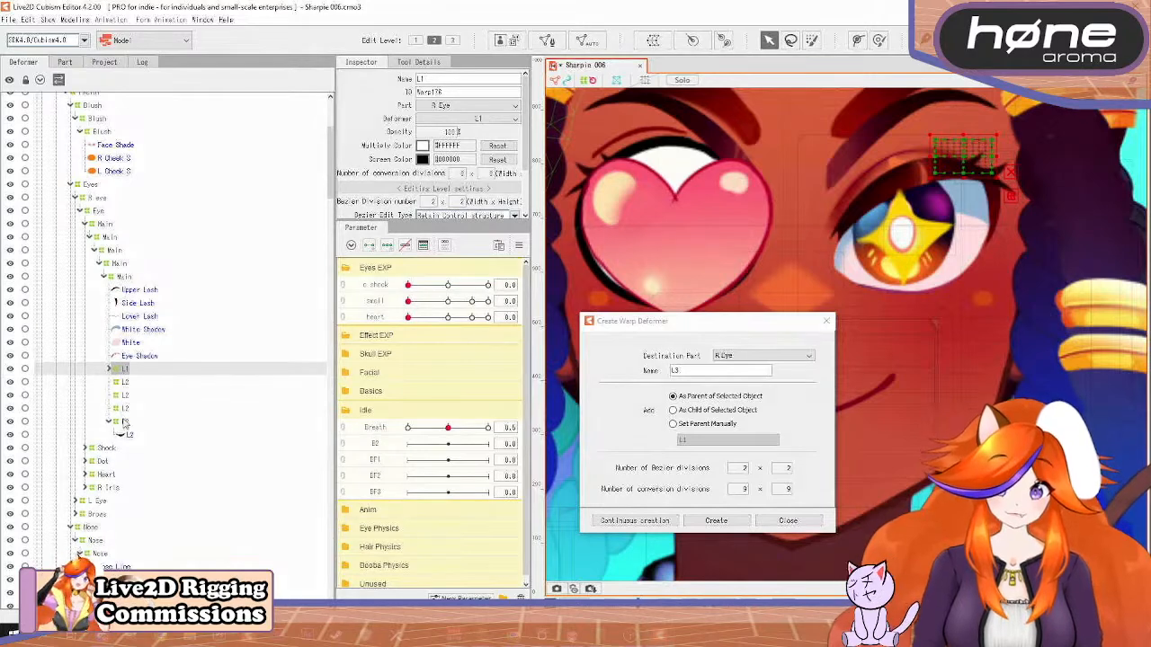
left_click_drag(124, 422, 124, 408)
left_click_drag(124, 408, 127, 386)
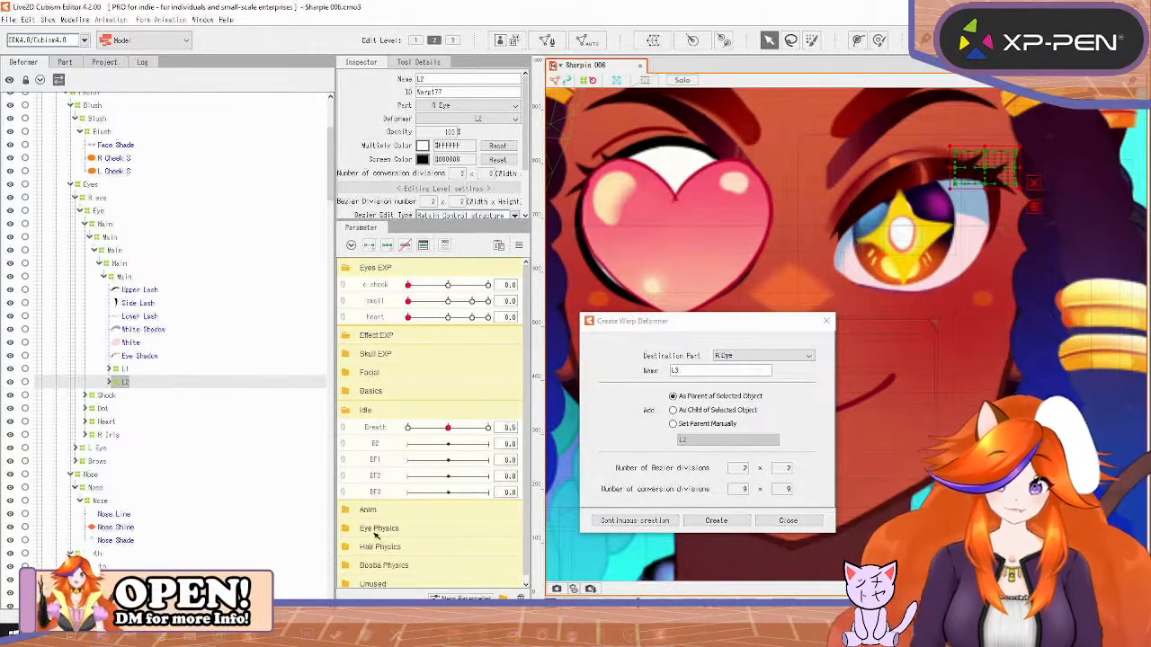
Expand the Eye Physics parameters, open the physics settings and review the R Eye group's input and output settings
left_click(345, 531)
scroll(402, 528, "down", 3)
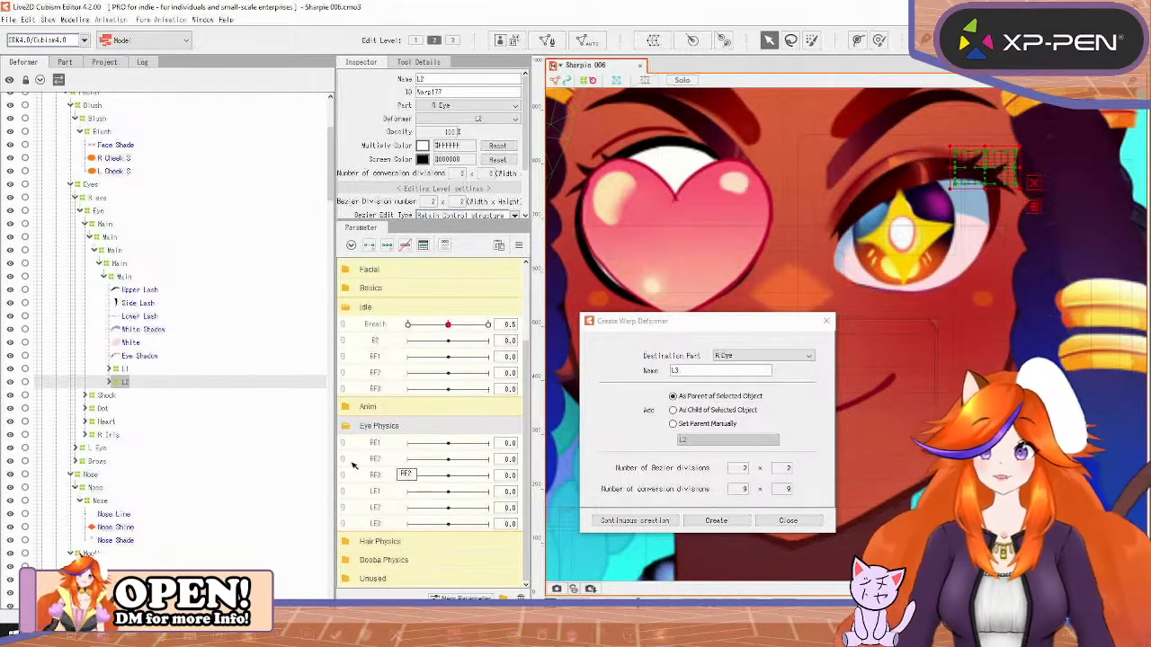
left_click(88, 20)
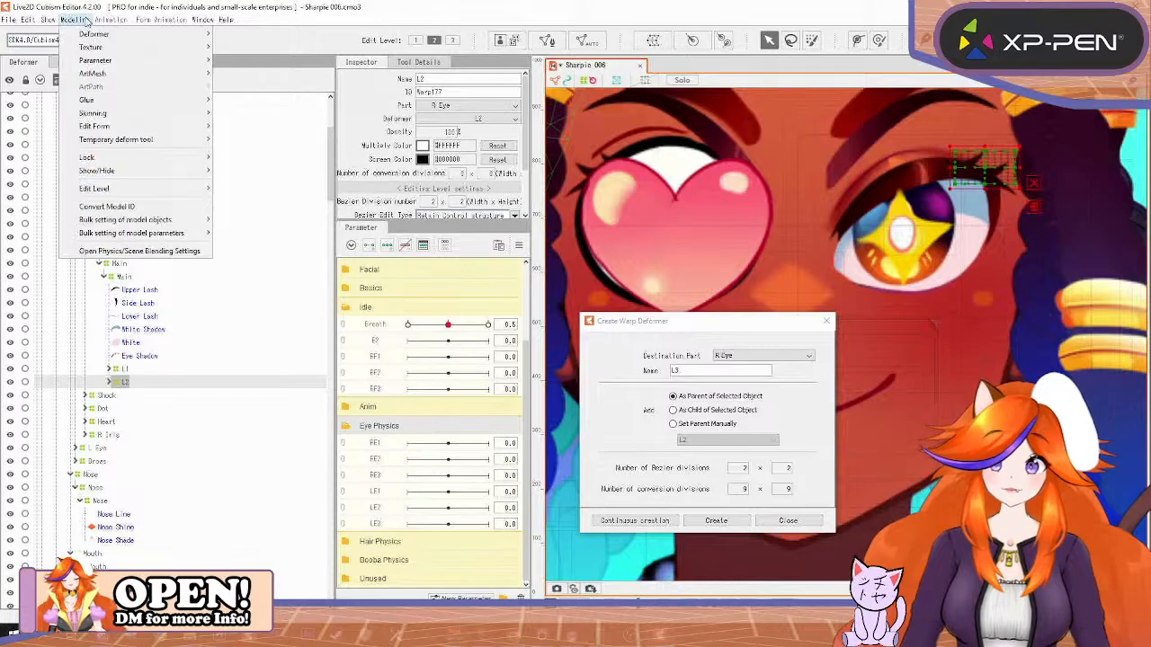
left_click(140, 256)
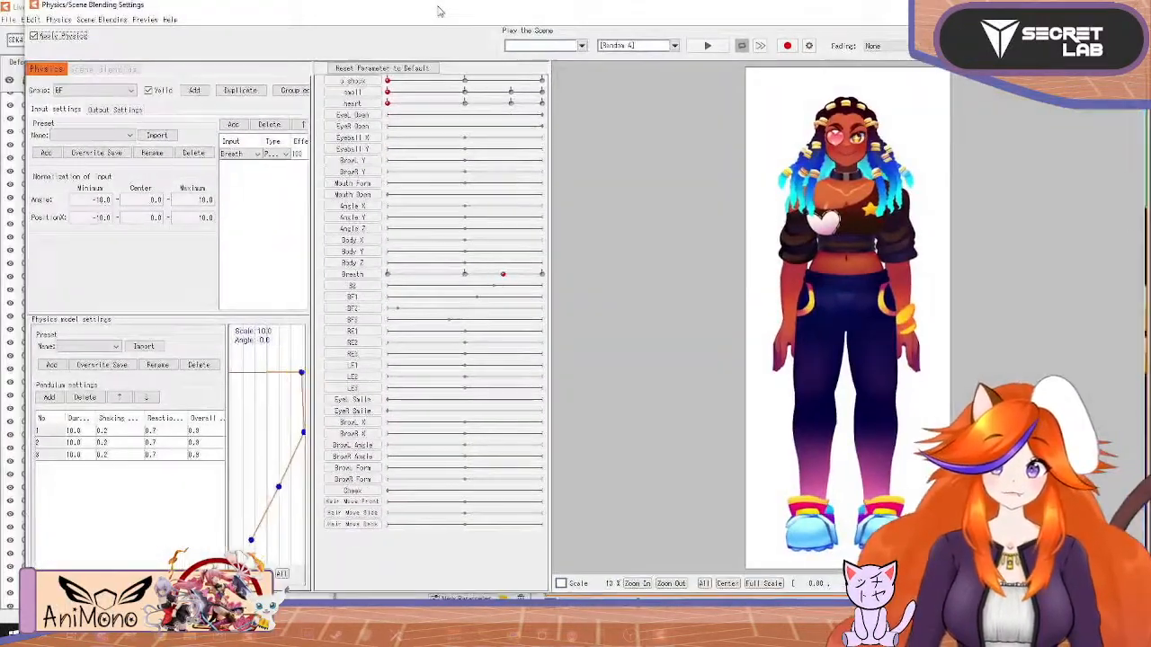
left_click_drag(439, 11, 425, 22)
left_click(119, 104)
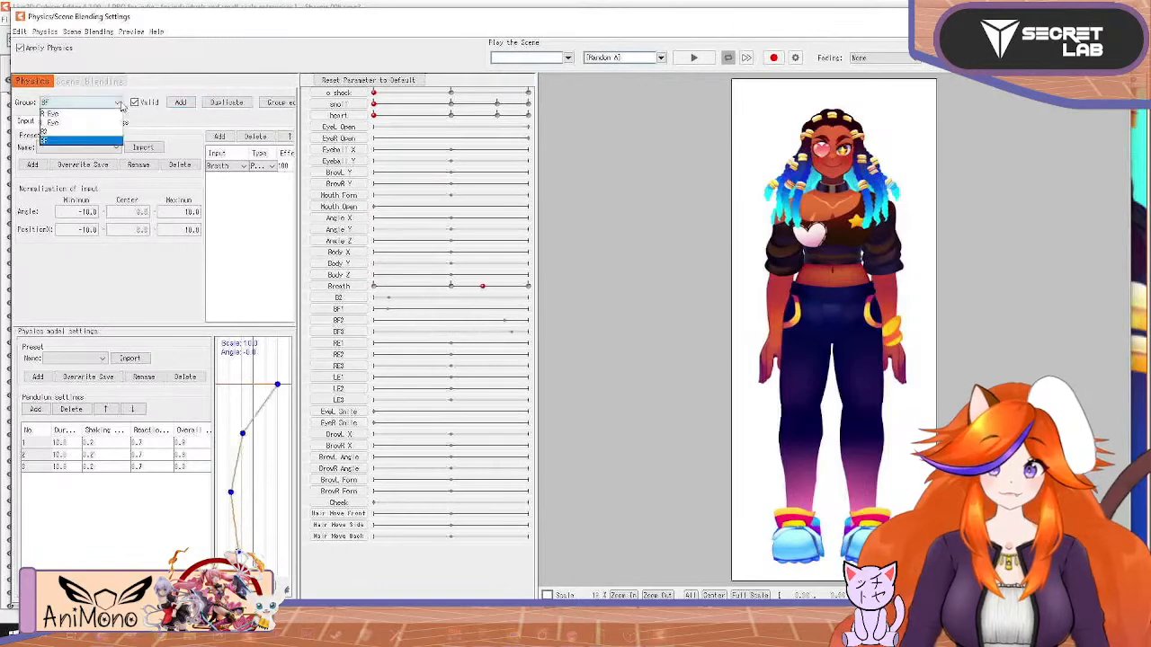
left_click(106, 114)
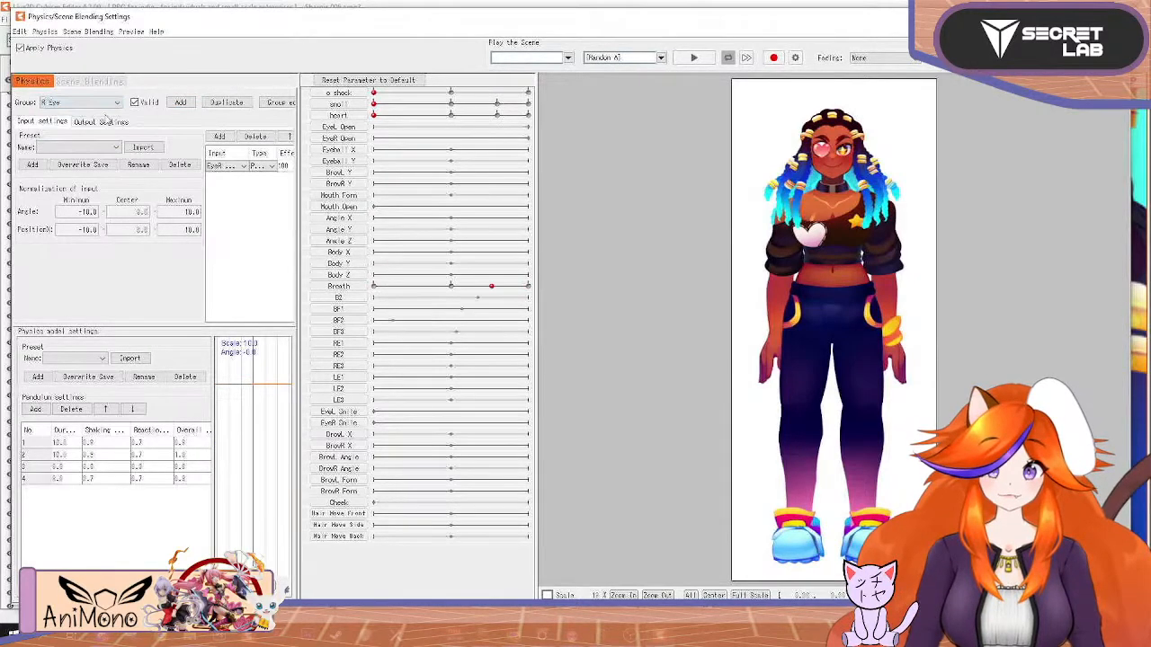
left_click(106, 123)
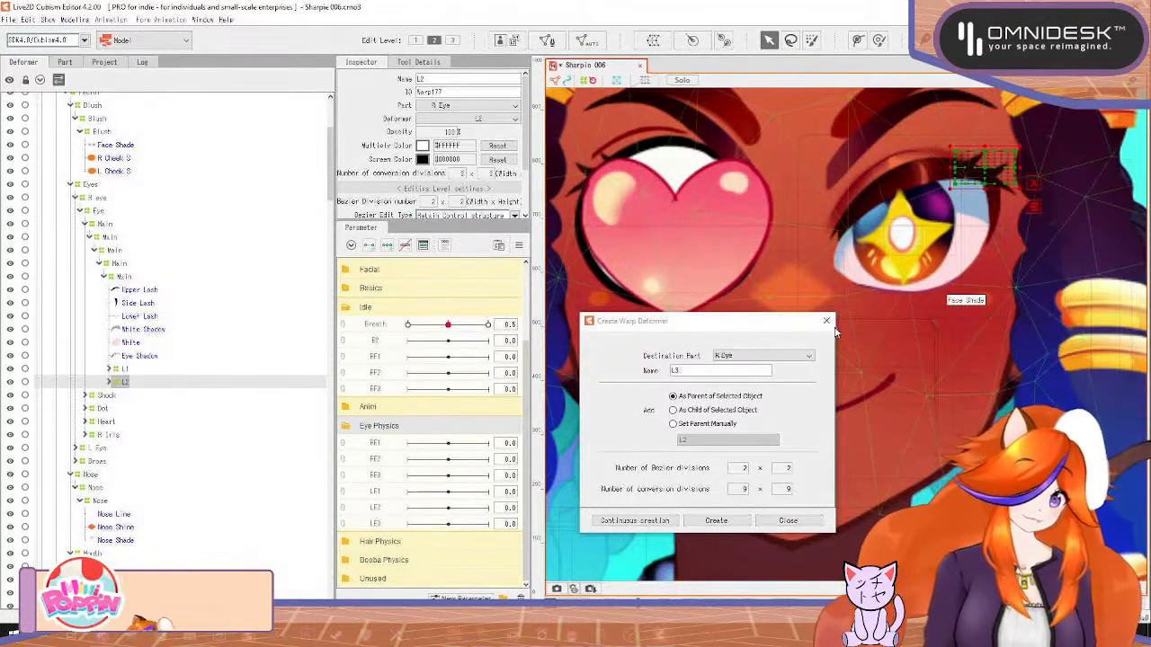
Close the unused warp deformer dialog and draw a three-point deform path along the right eye's Eye Shadow mesh
scroll(955, 219, "up", 3)
scroll(955, 218, "up", 2)
left_click_drag(899, 198, 806, 421)
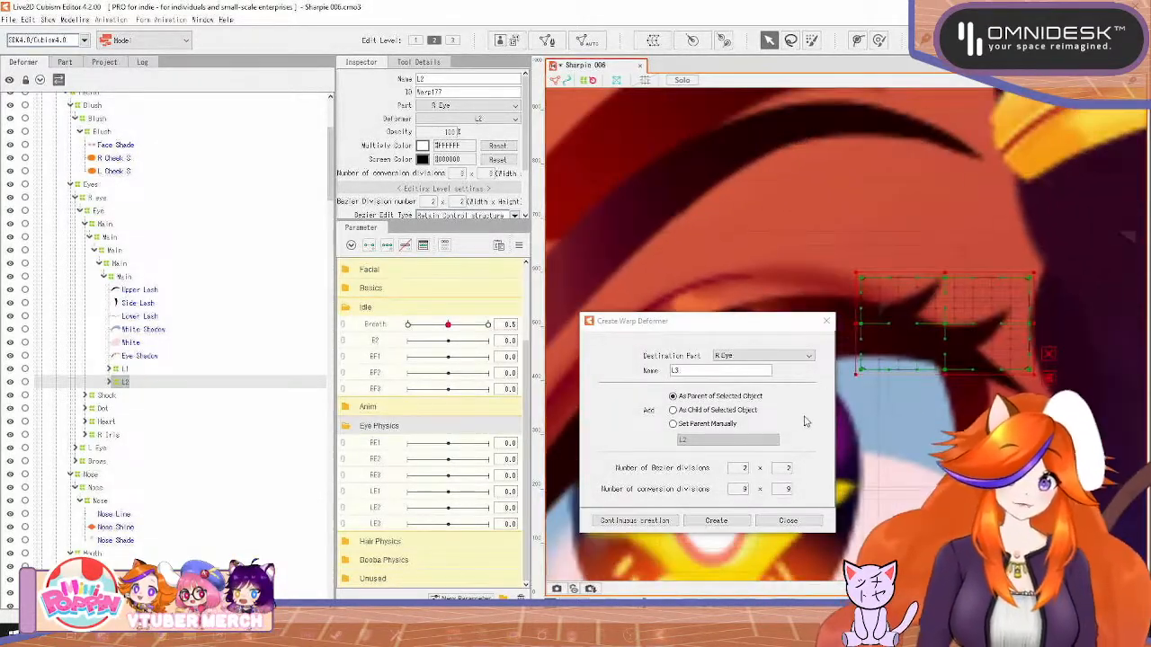
left_click(827, 319)
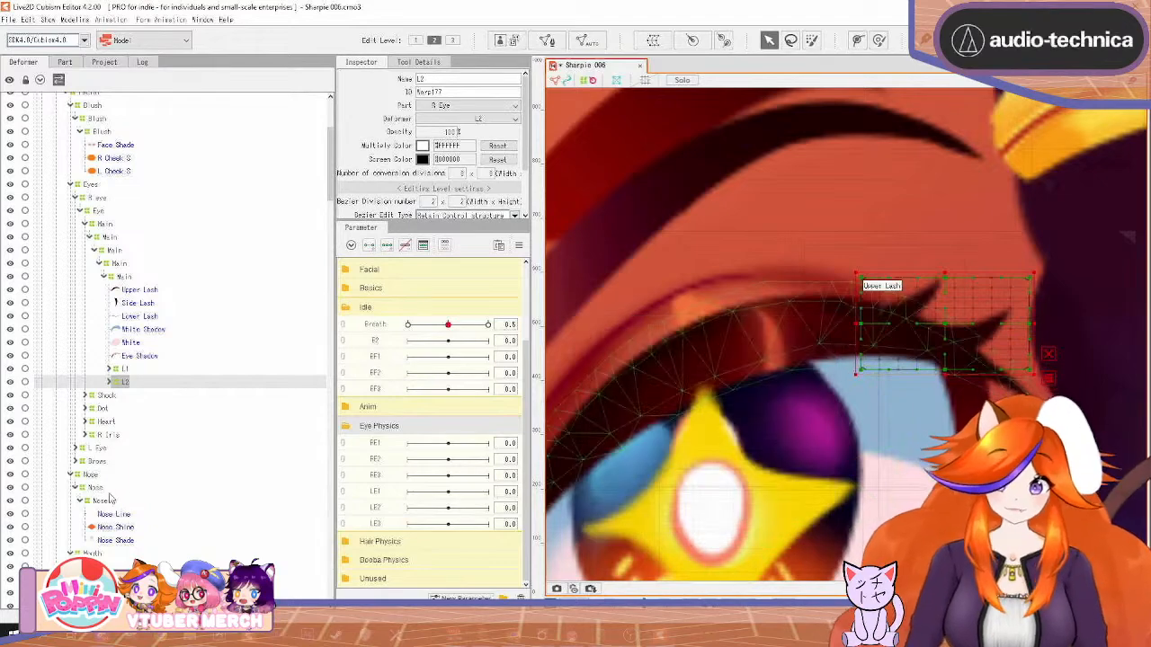
left_click(154, 356)
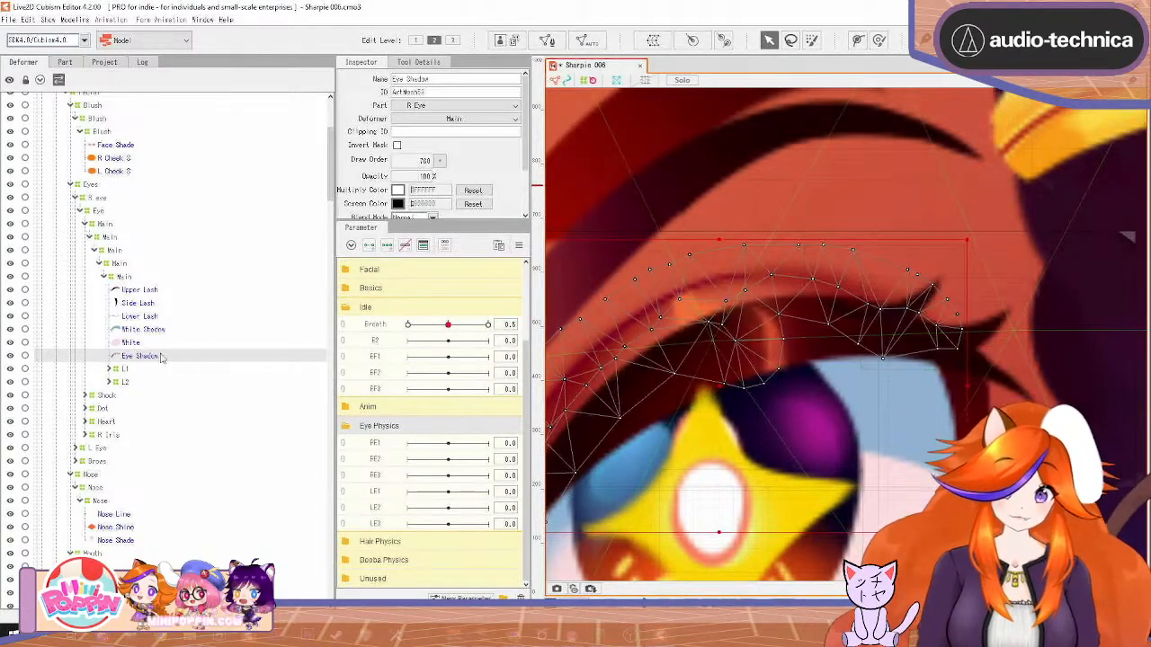
scroll(803, 282, "down", 2)
scroll(791, 289, "up", 1)
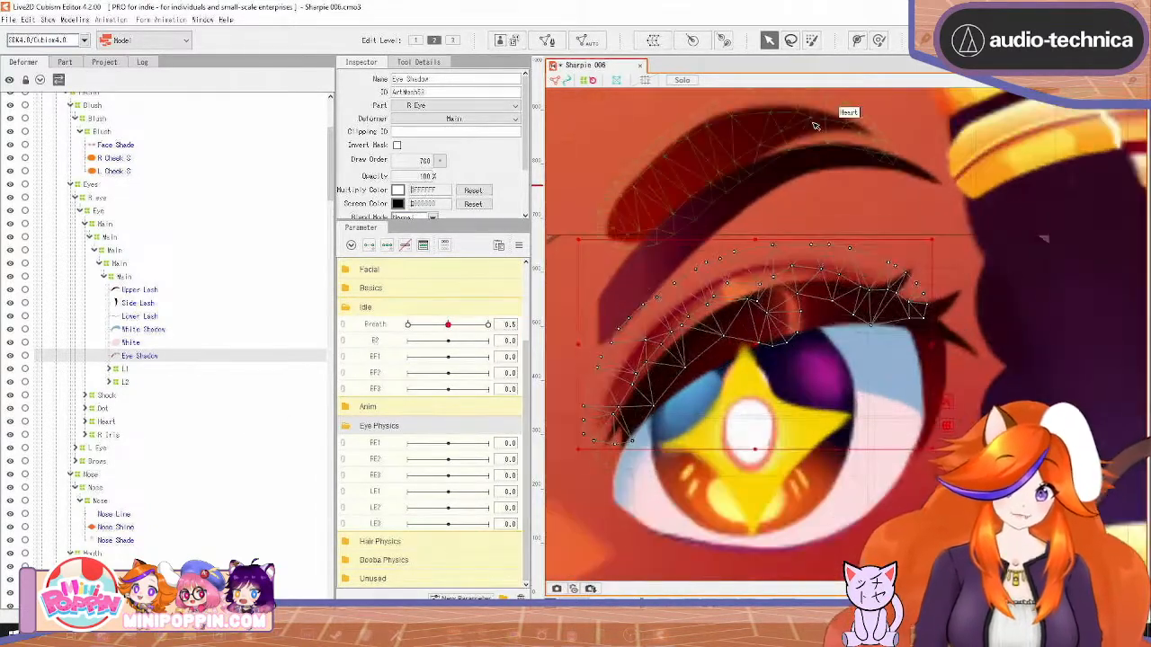
left_click(856, 42)
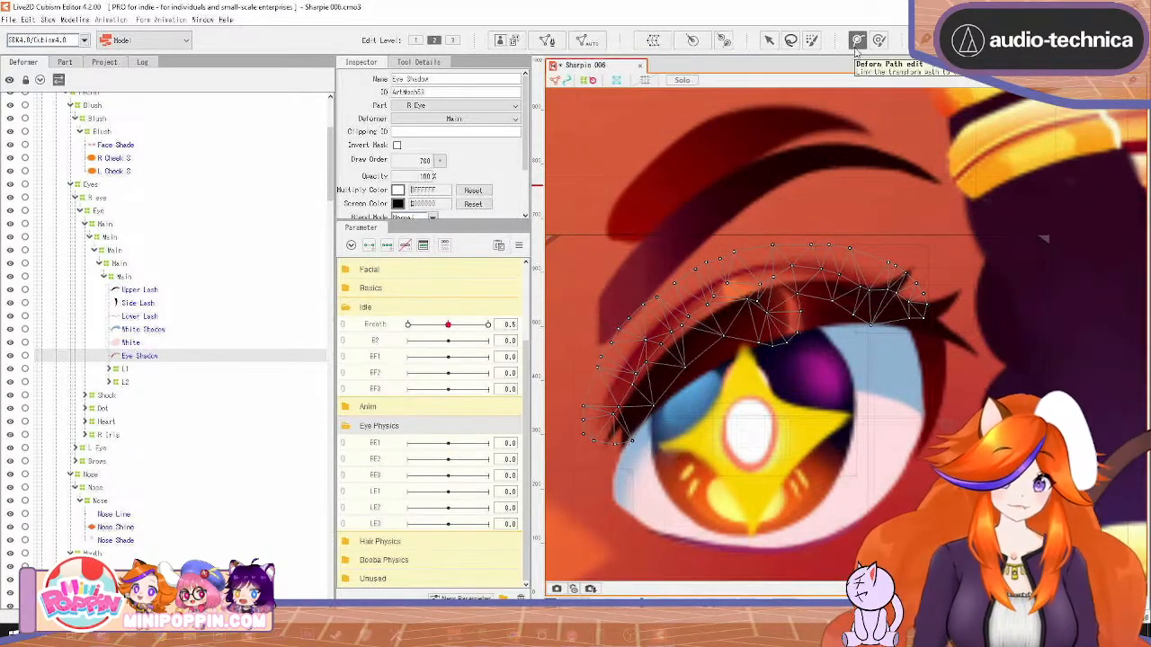
left_click(600, 408)
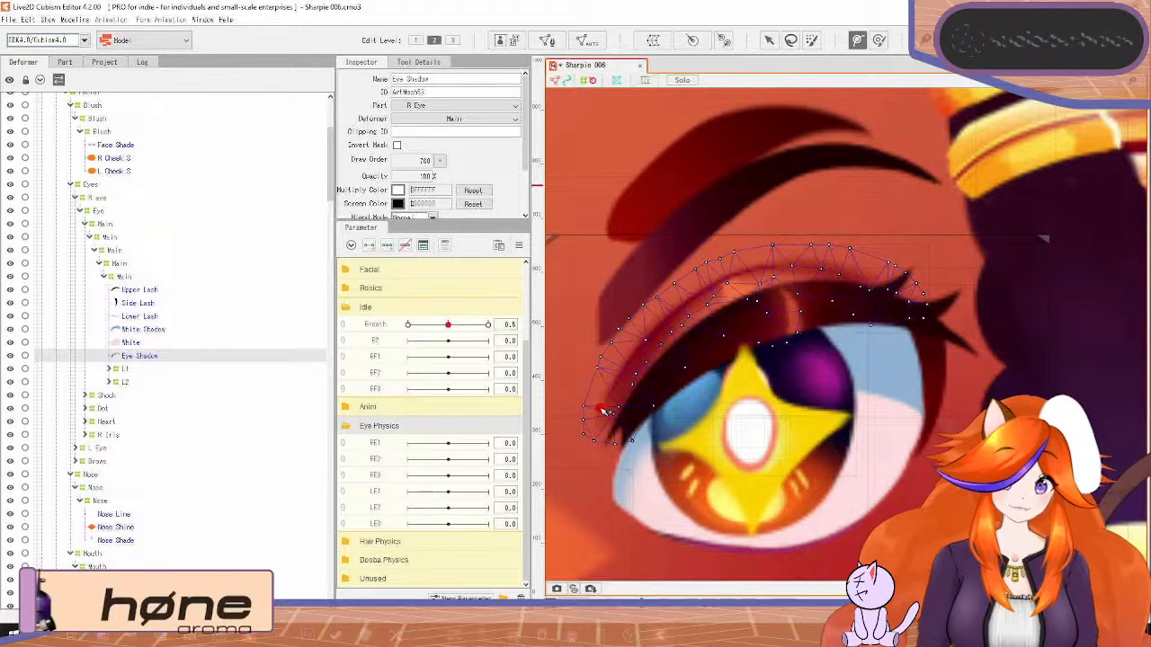
left_click(734, 285)
left_click(896, 295)
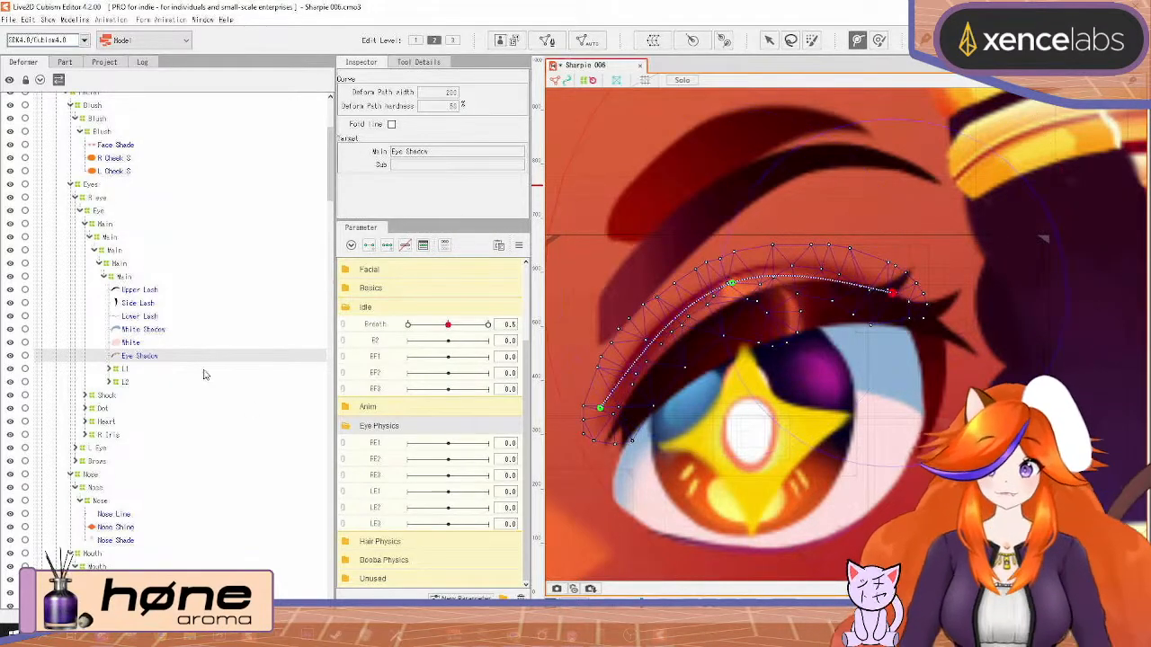
Draw a three-point deform path along the right eye's Lower Lash mesh
left_click(132, 342)
left_click(135, 330)
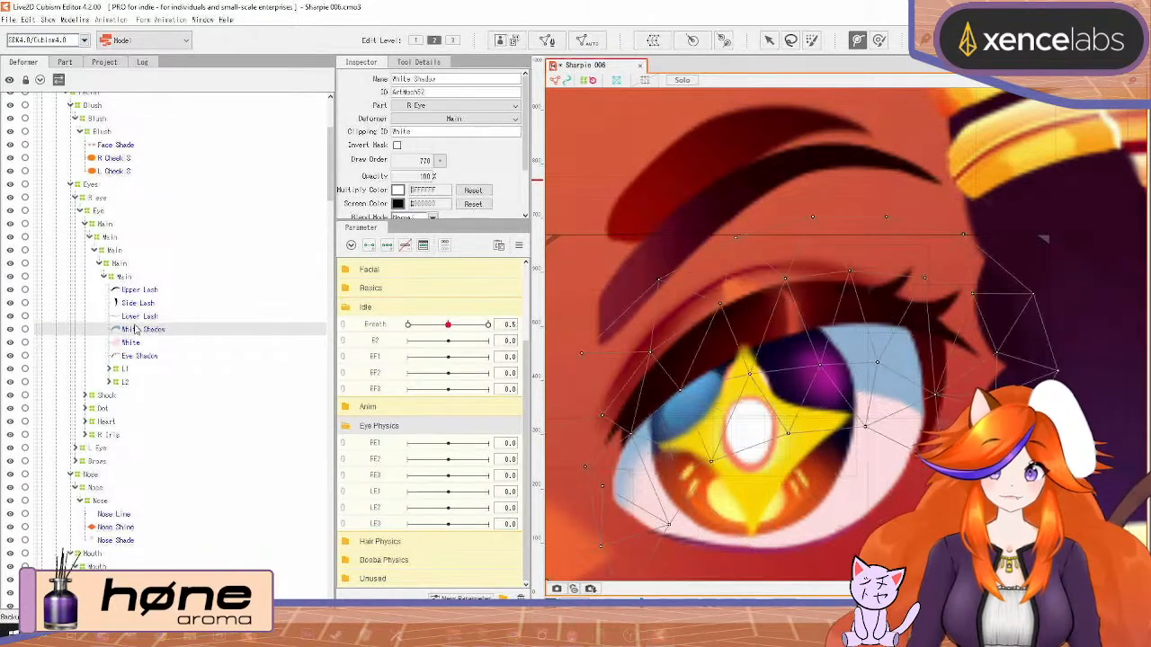
left_click(149, 316)
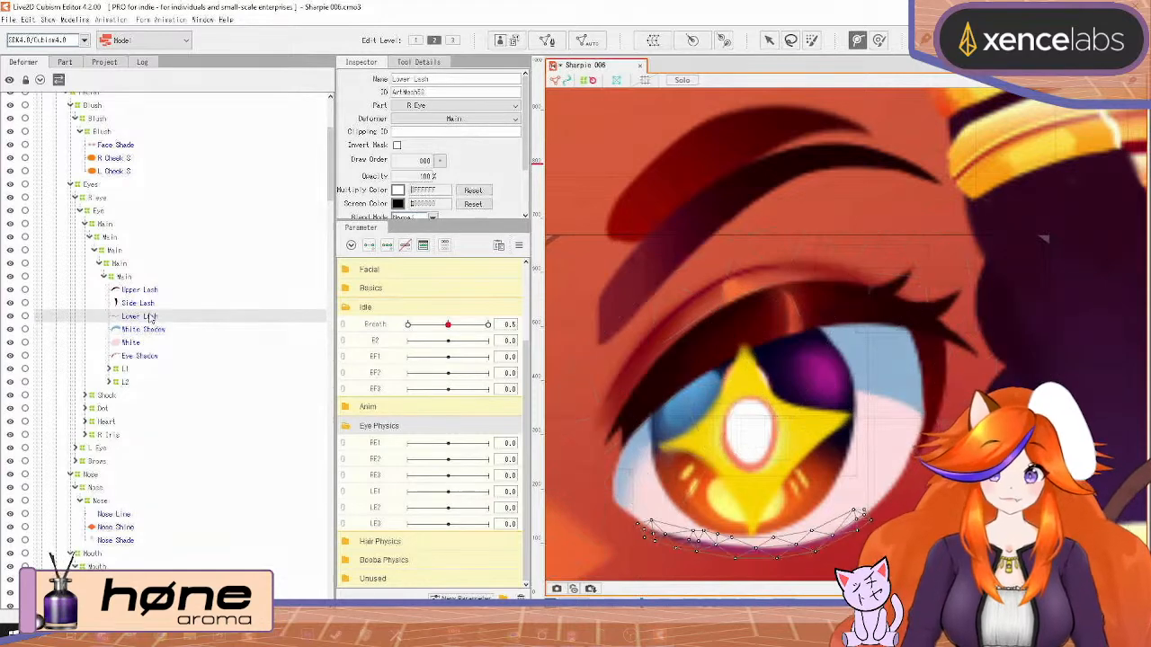
left_click(649, 536)
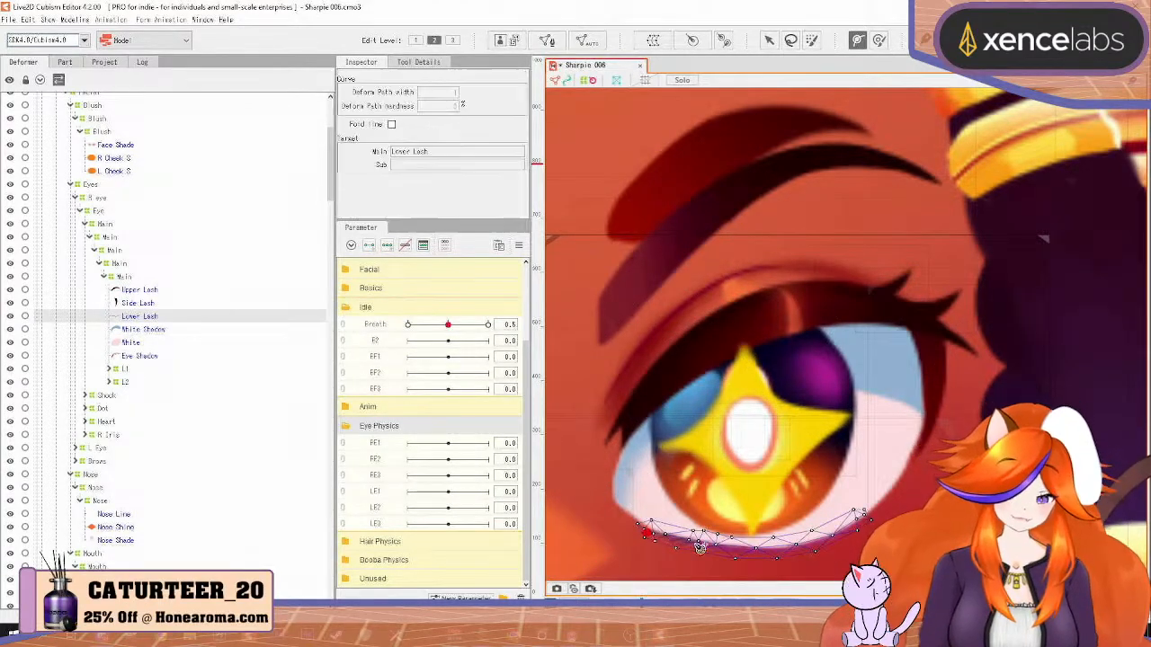
left_click(865, 519)
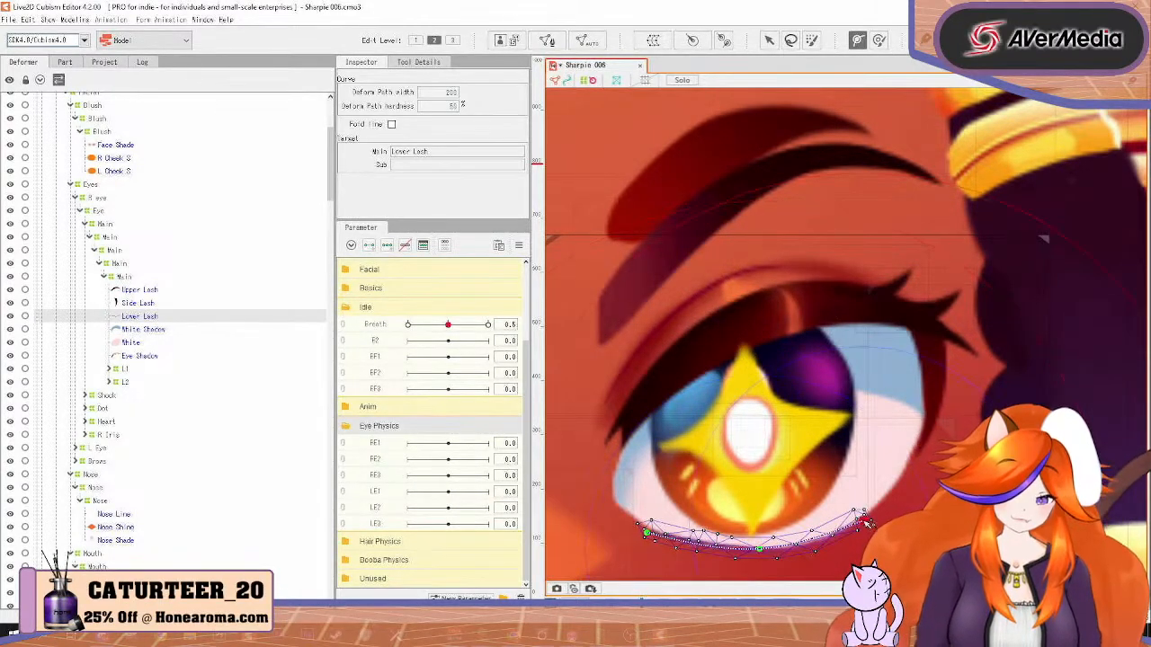
Draw a four-point deform path along the curve of the right eye's Upper Lash mesh, from inner to outer corner
left_click(144, 307)
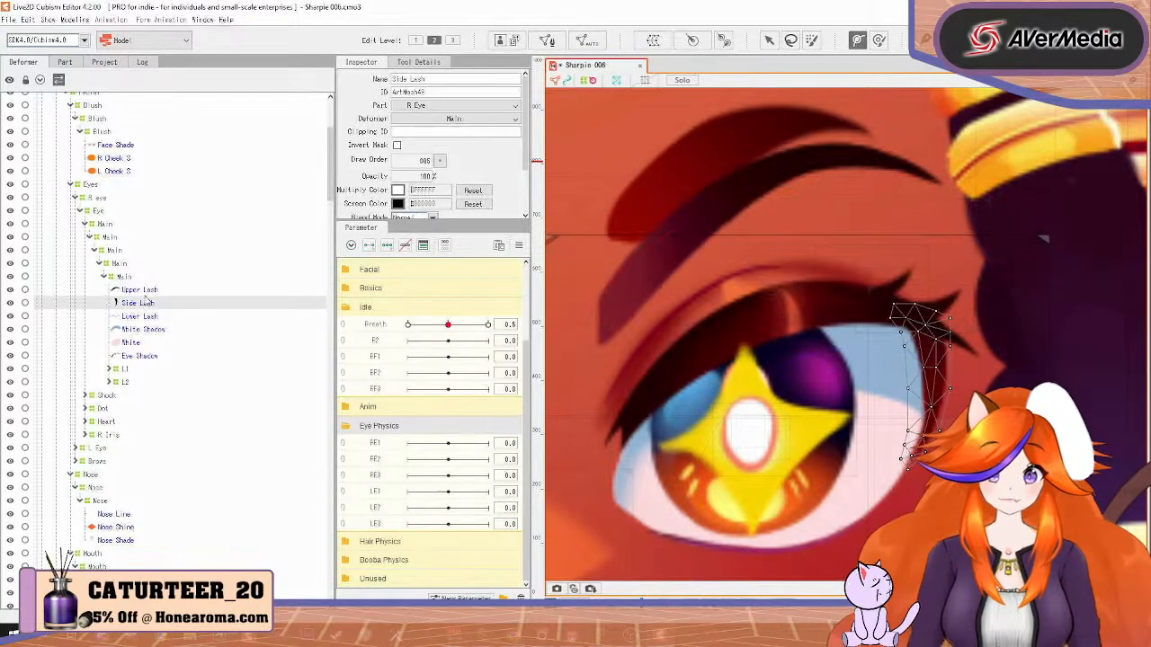
left_click(148, 290)
left_click(610, 439)
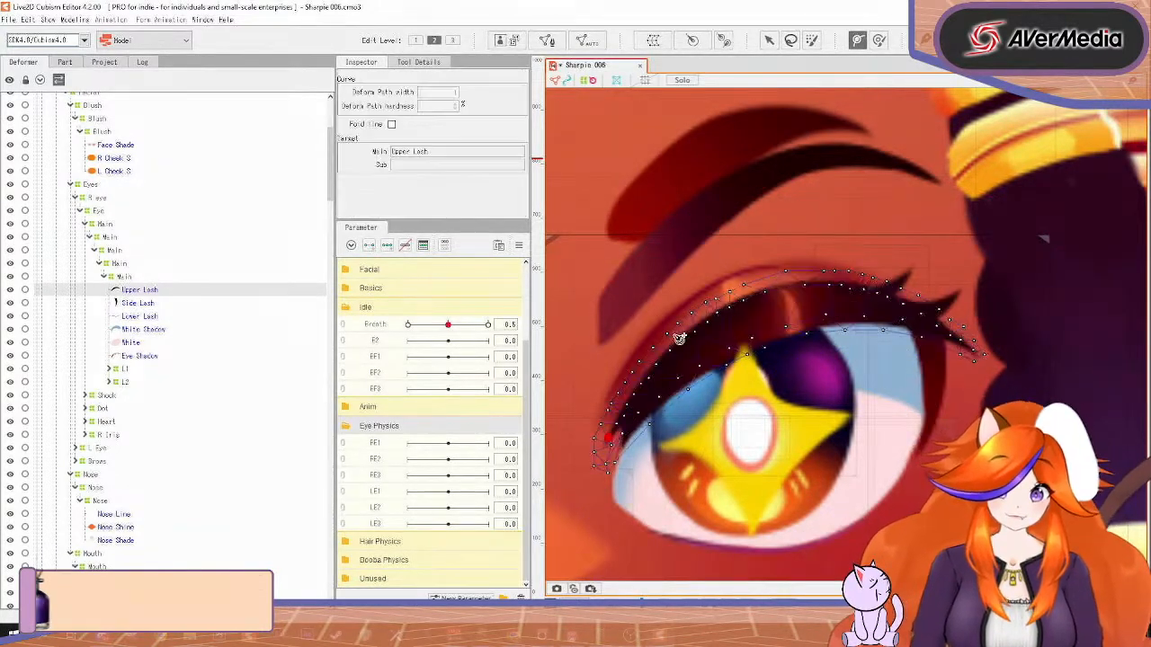
left_click(707, 335)
left_click(841, 297)
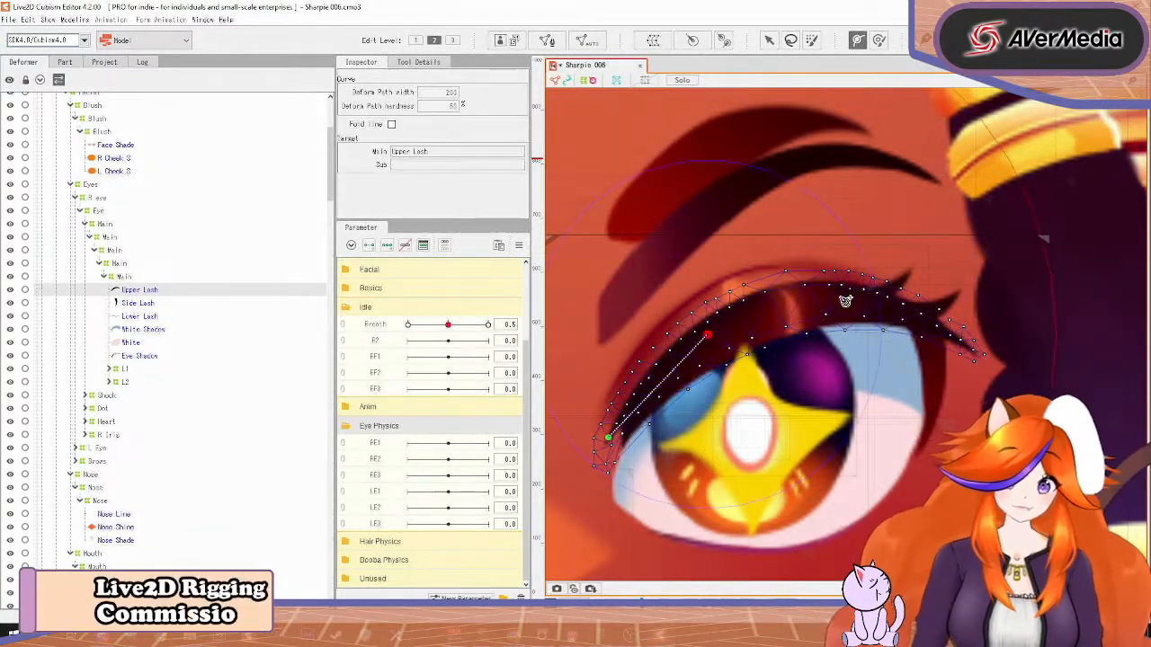
left_click(973, 344)
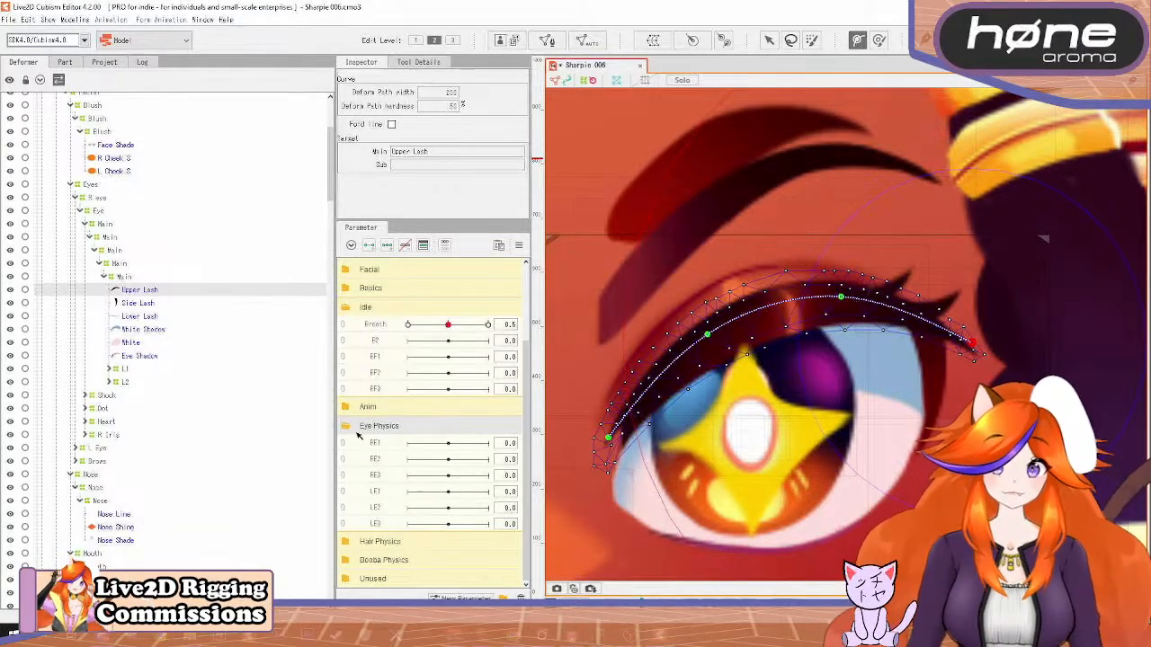
Expand the Facial parameters and add a key to the Upper Lash at EyeR Open 1.0
scroll(351, 431, "up", 3)
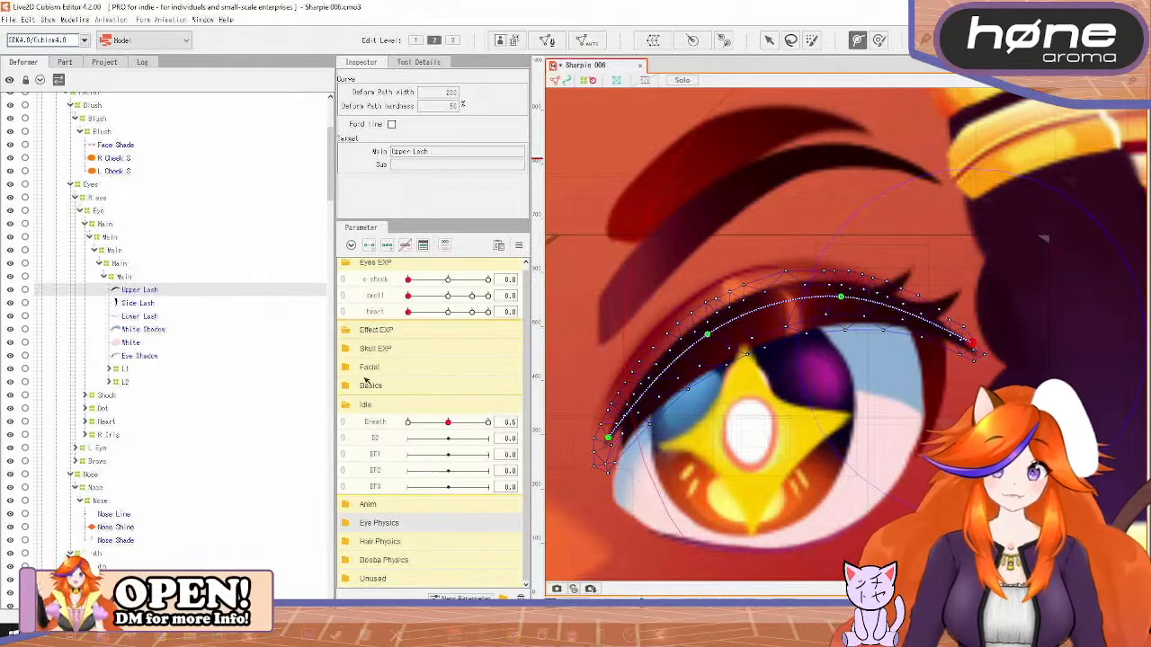
scroll(364, 384, "up", 1)
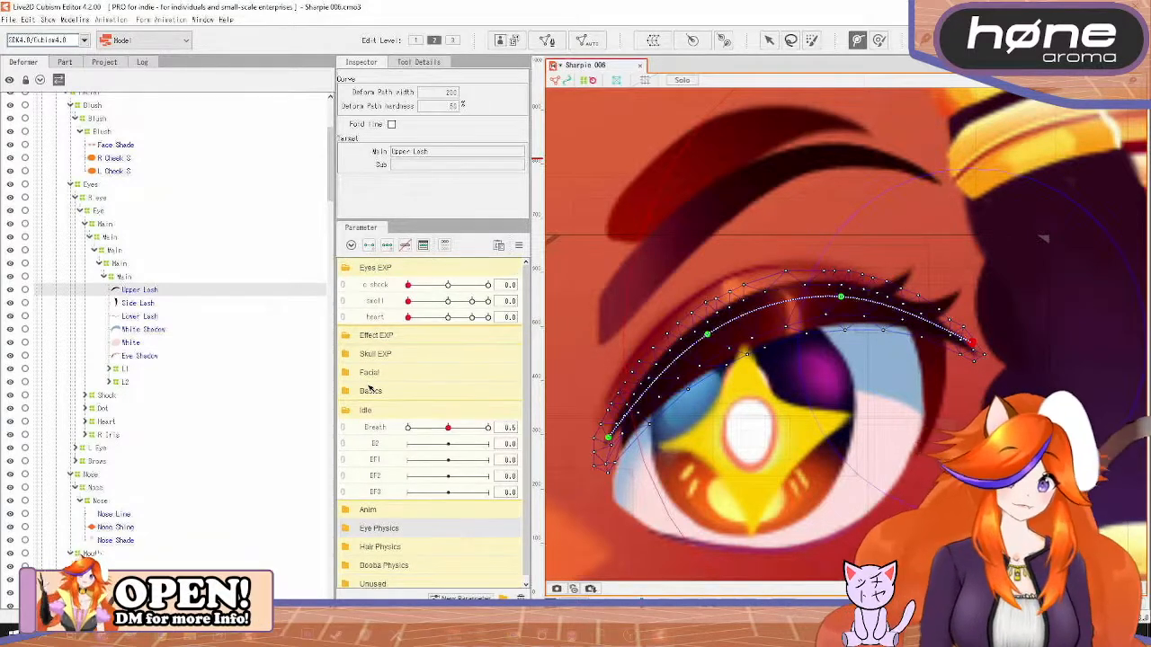
left_click(348, 374)
scroll(462, 401, "down", 4)
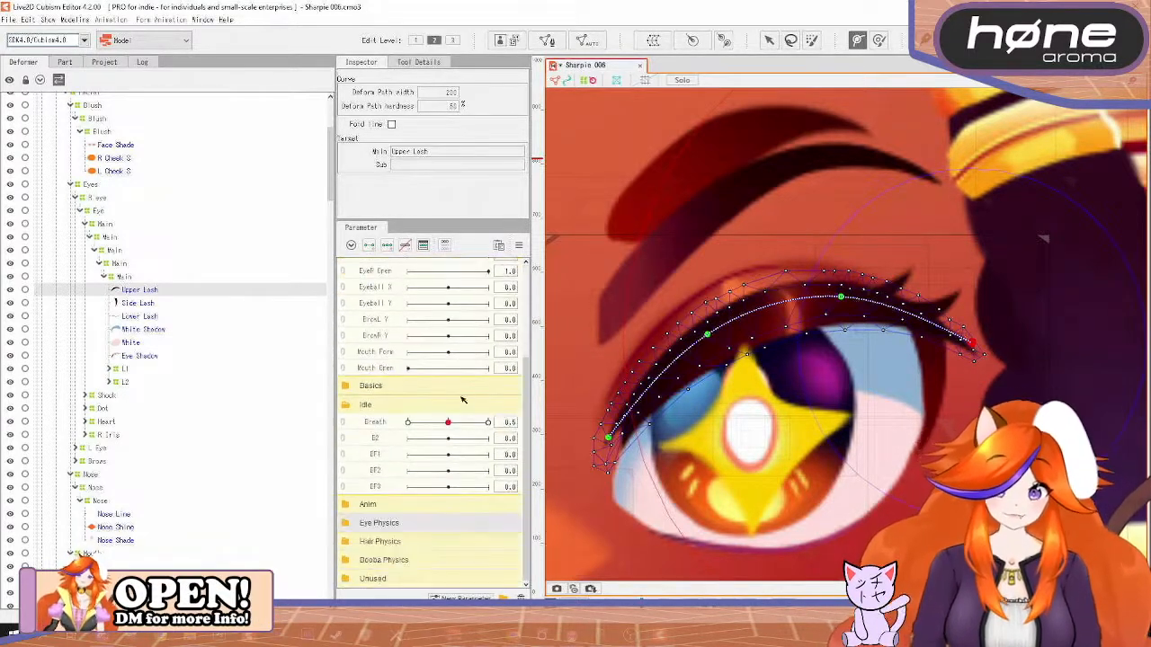
scroll(382, 345, "up", 3)
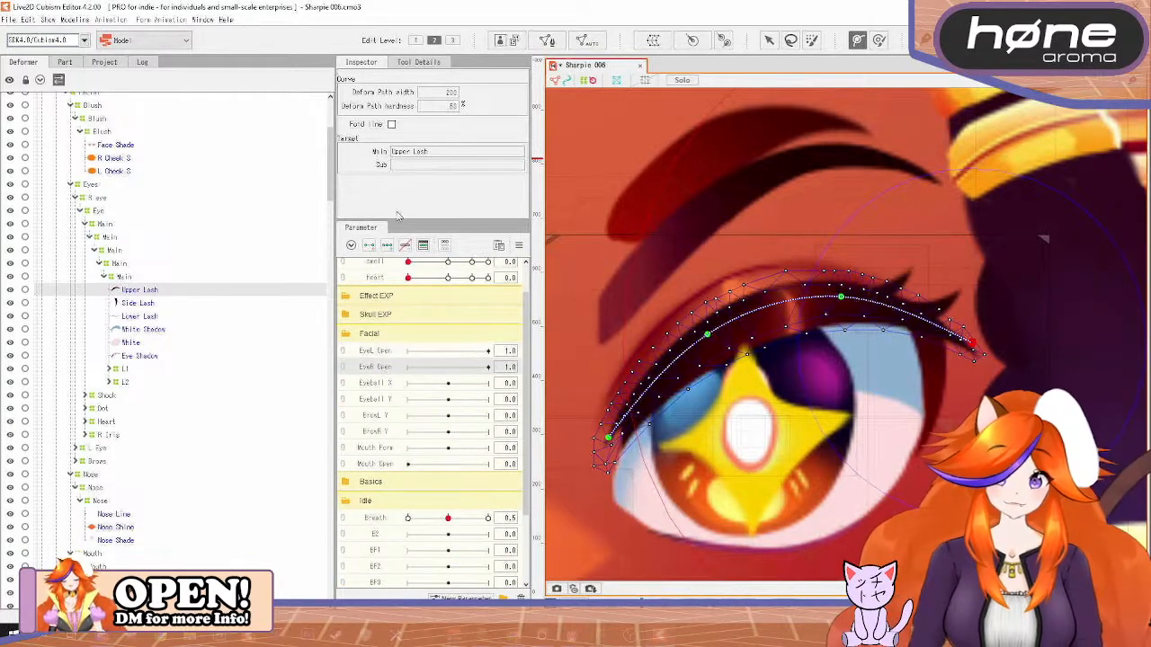
mouse_move(463, 371)
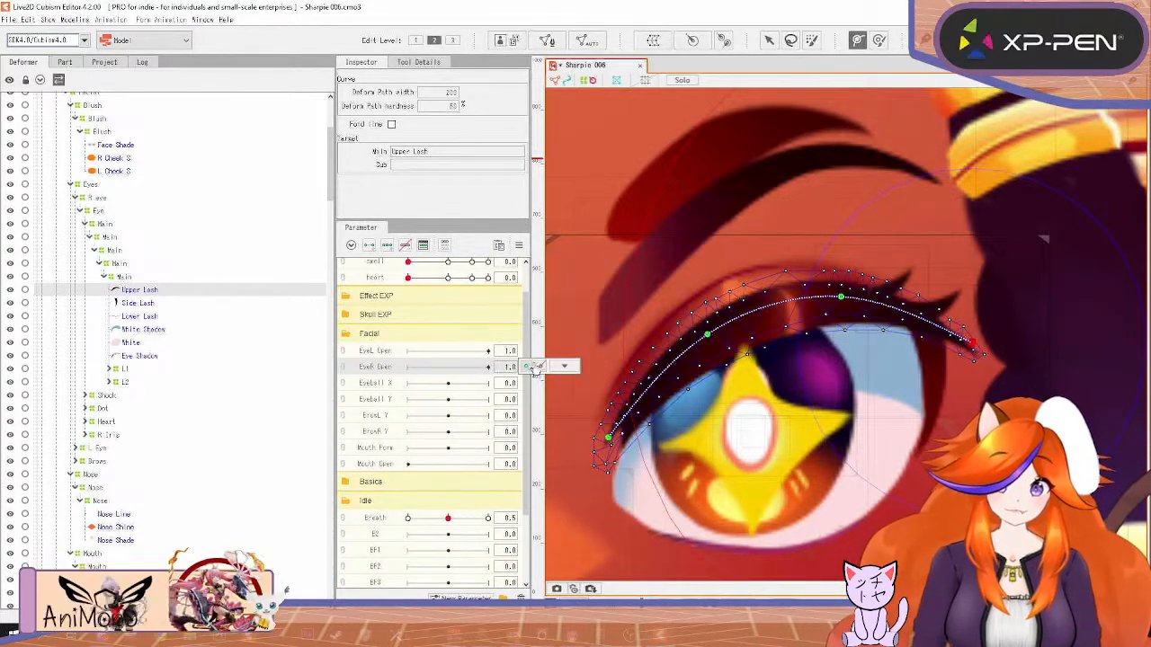
left_click(531, 368)
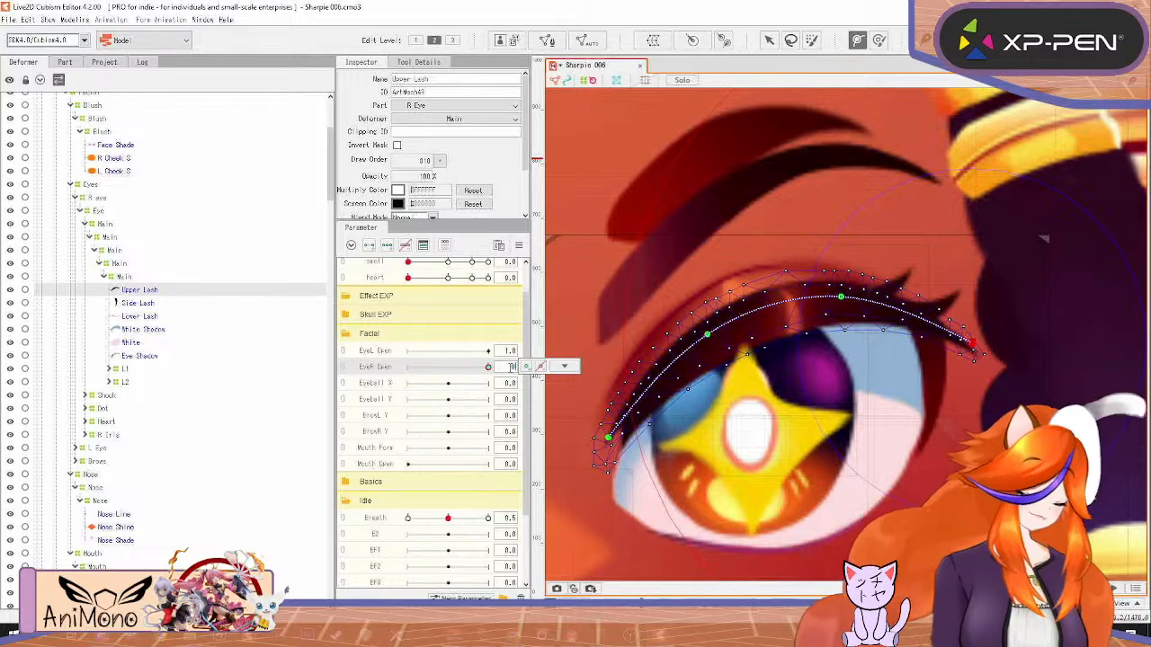
Add Upper Lash keys at EyeR Open values 0.8 and 0.5
key("Return")
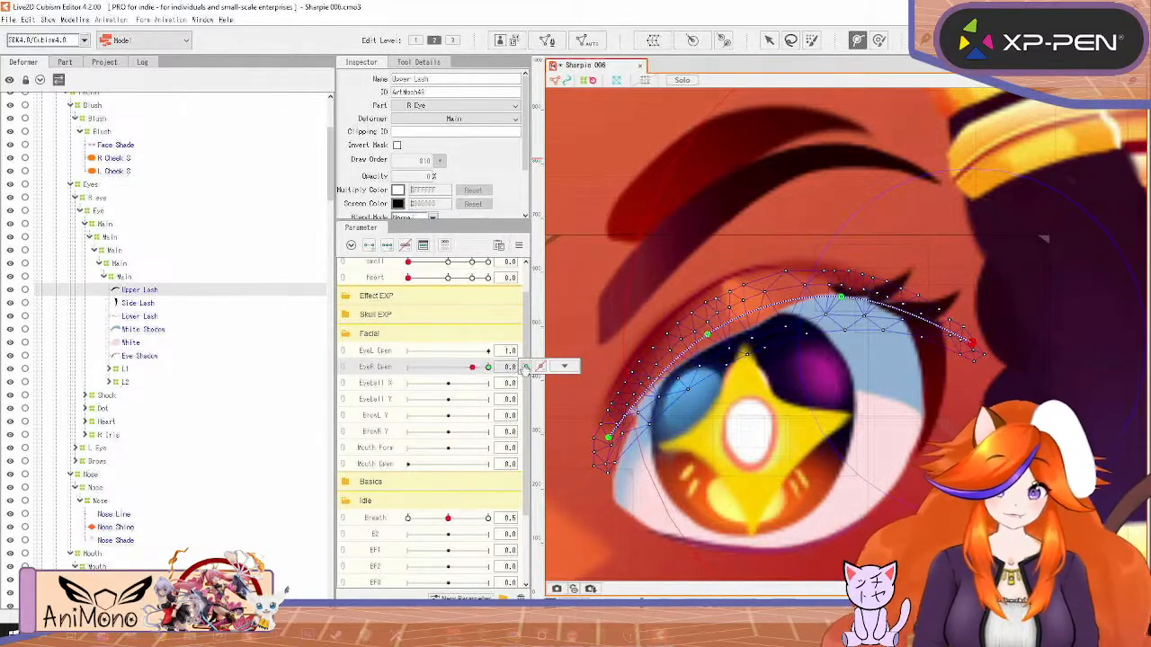
left_click(525, 368)
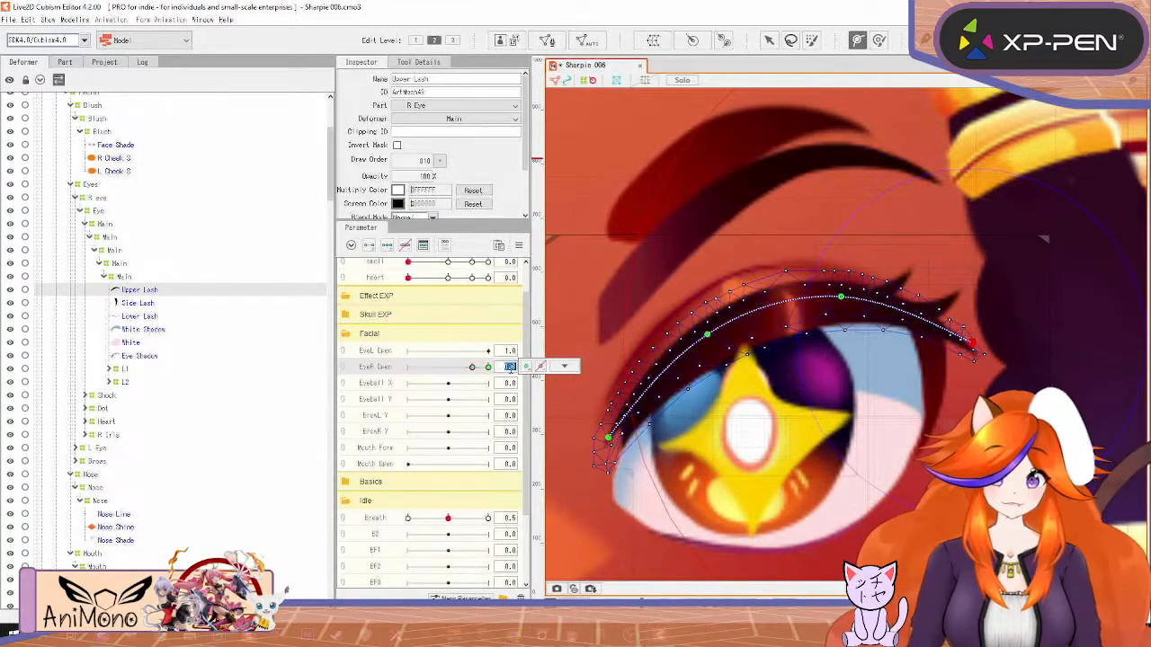
type("0.5")
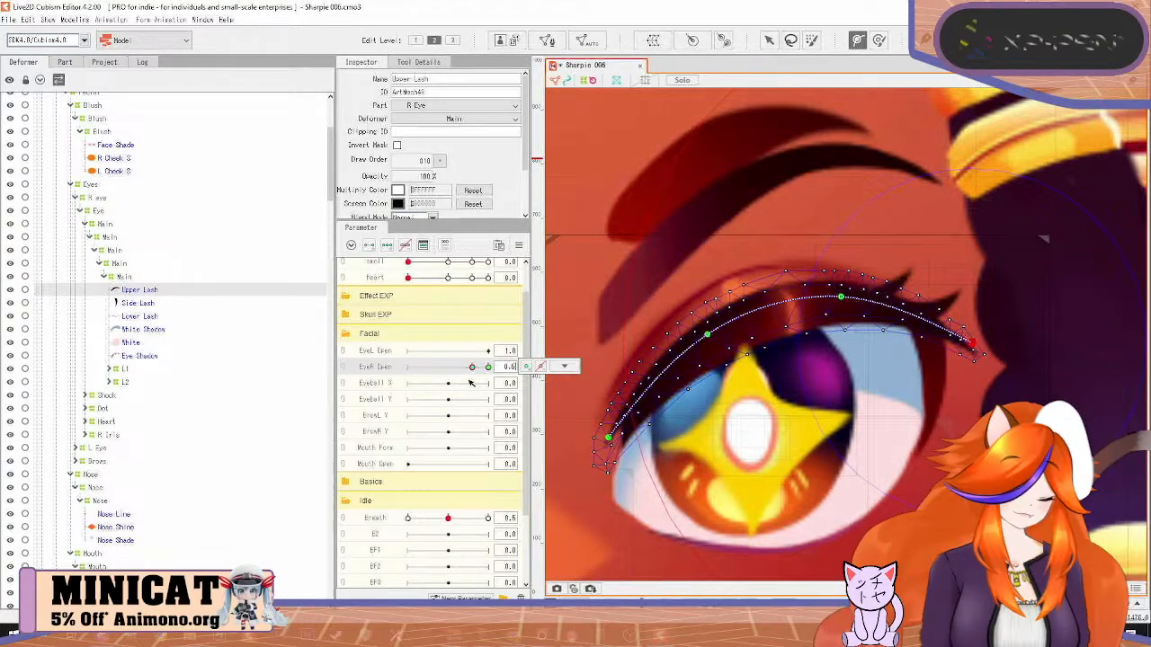
key("Return")
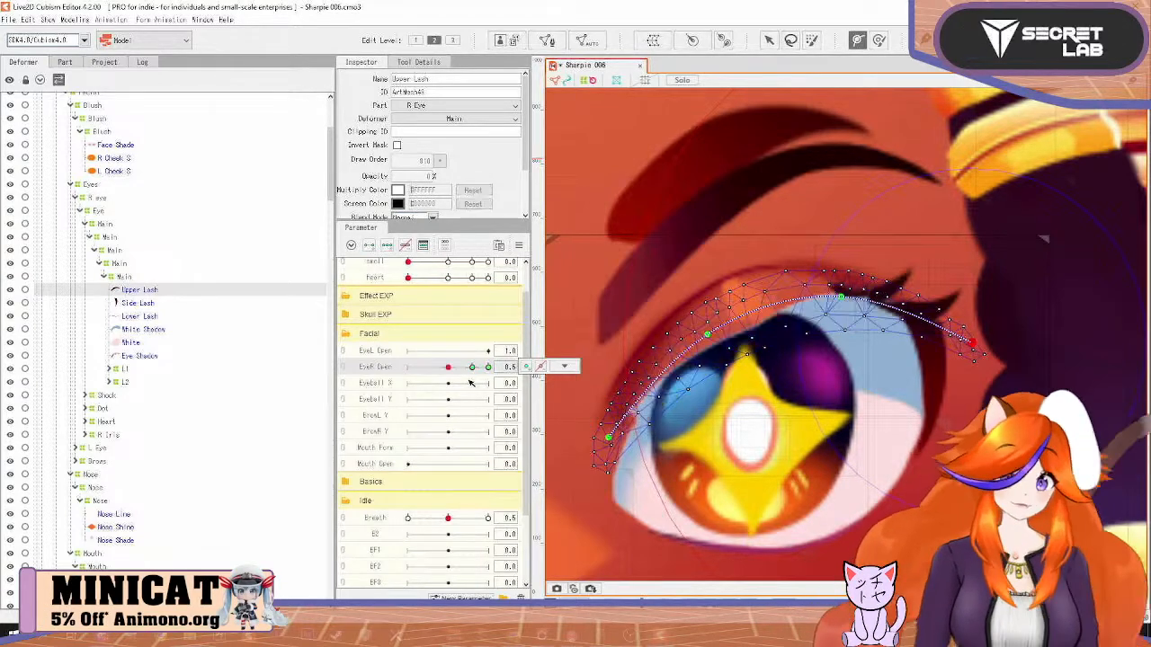
left_click(526, 368)
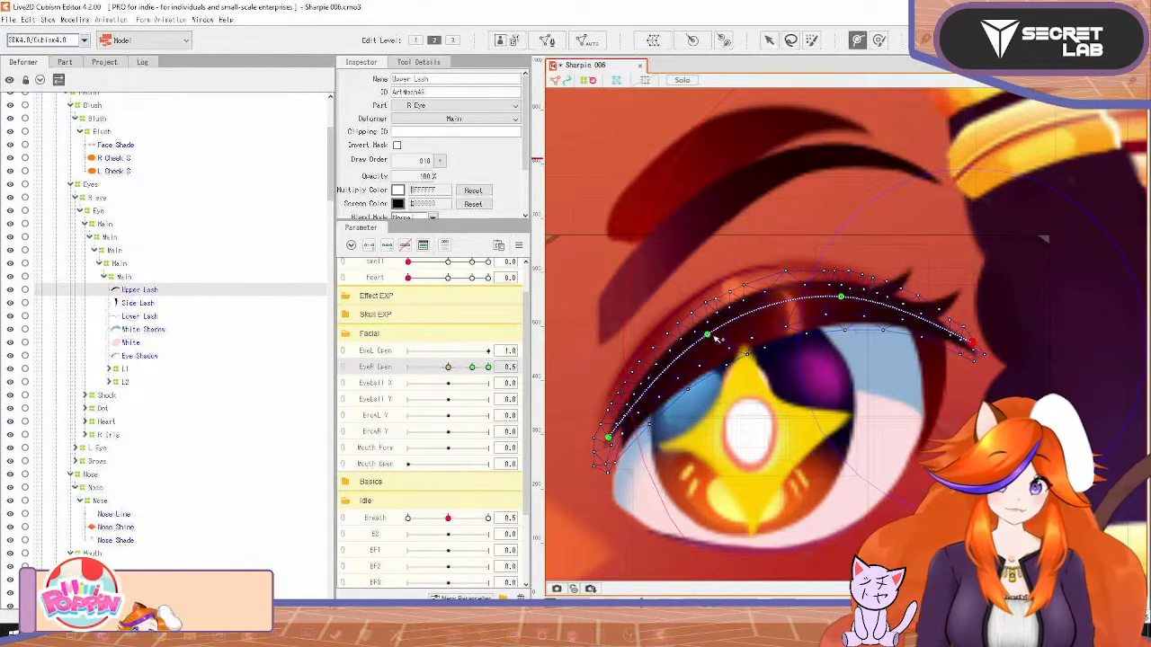
Lower and flatten the Upper Lash deform path into a half-closed lid line at EyeR Open 0.5, adjusting all four points
left_click_drag(708, 334, 717, 384)
key("ctrl+z")
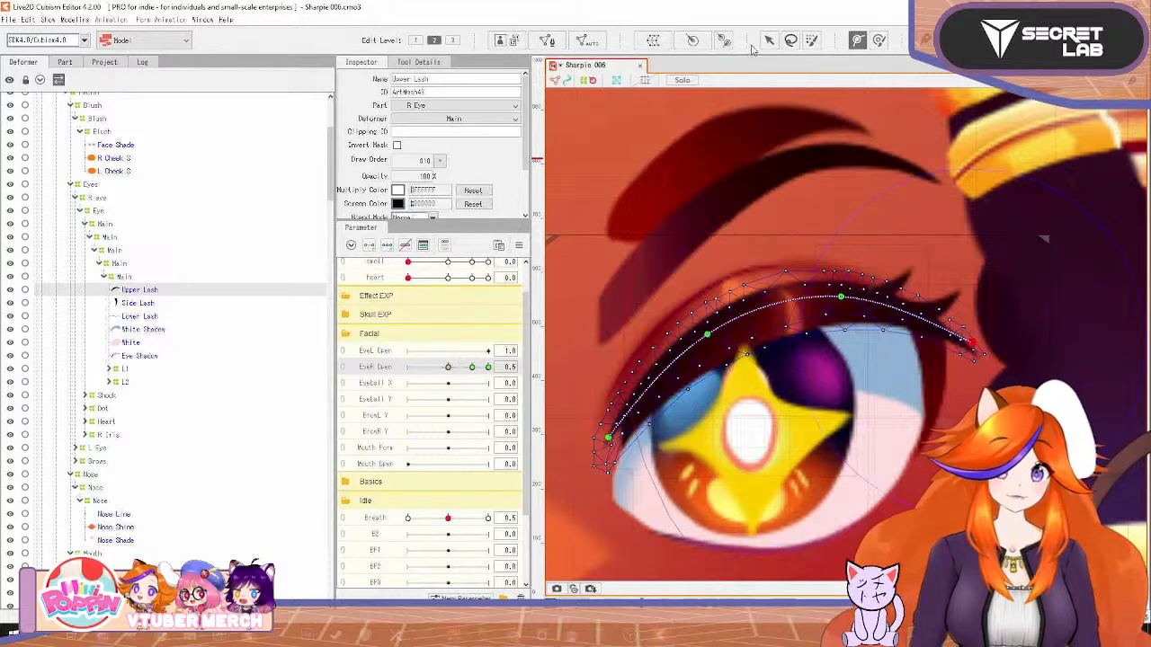
left_click(769, 39)
left_click_drag(707, 335, 706, 372)
left_click_drag(842, 297, 842, 356)
left_click_drag(974, 342, 964, 358)
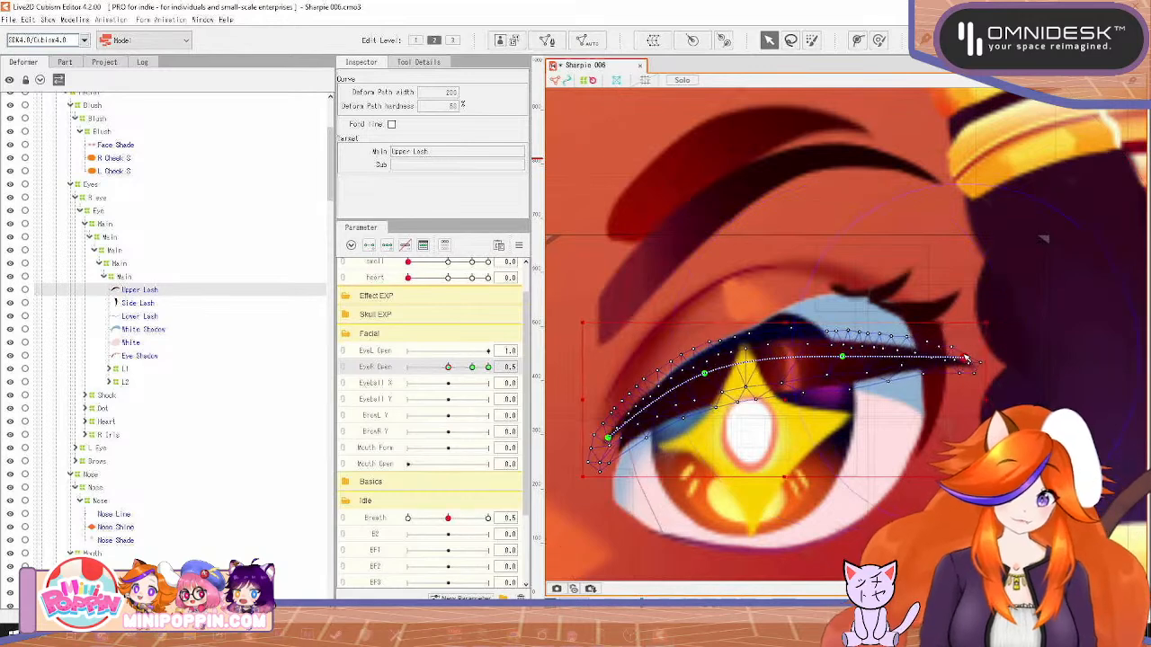
left_click_drag(615, 442, 597, 460)
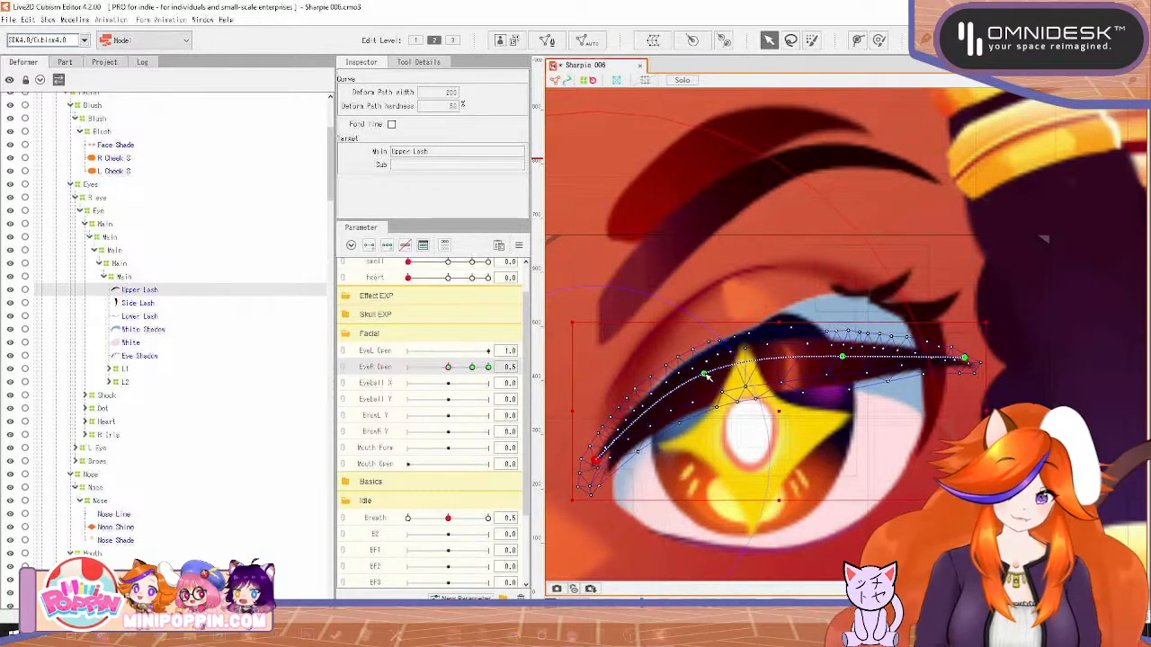
left_click_drag(708, 373, 708, 384)
left_click_drag(843, 358, 844, 362)
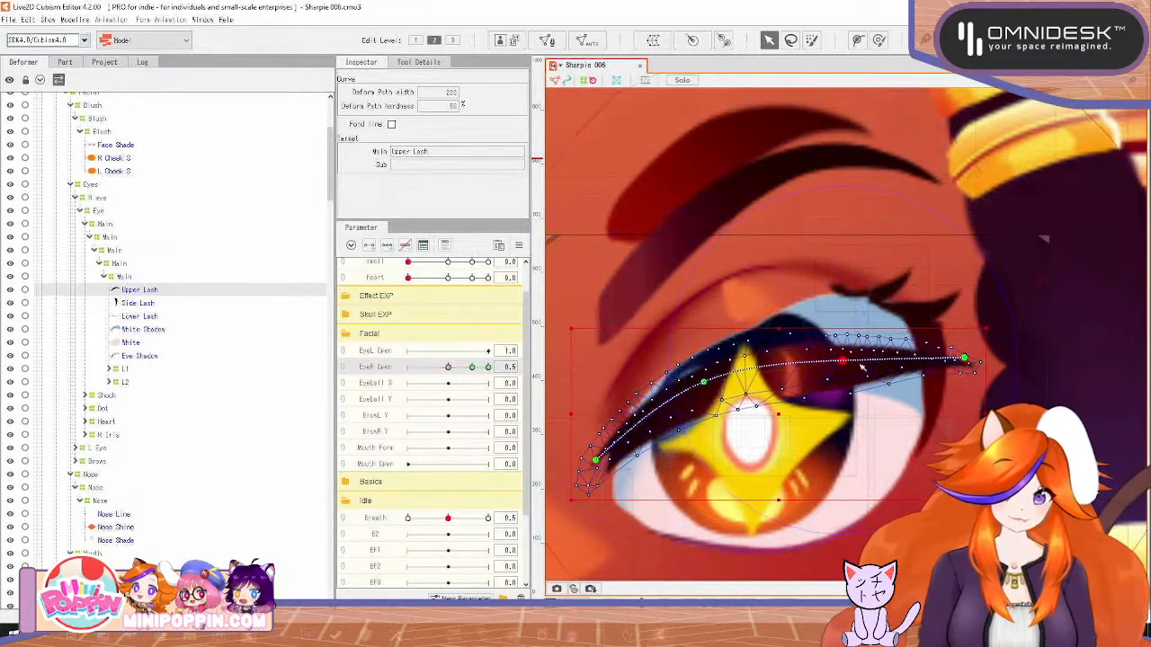
left_click_drag(964, 358, 964, 371)
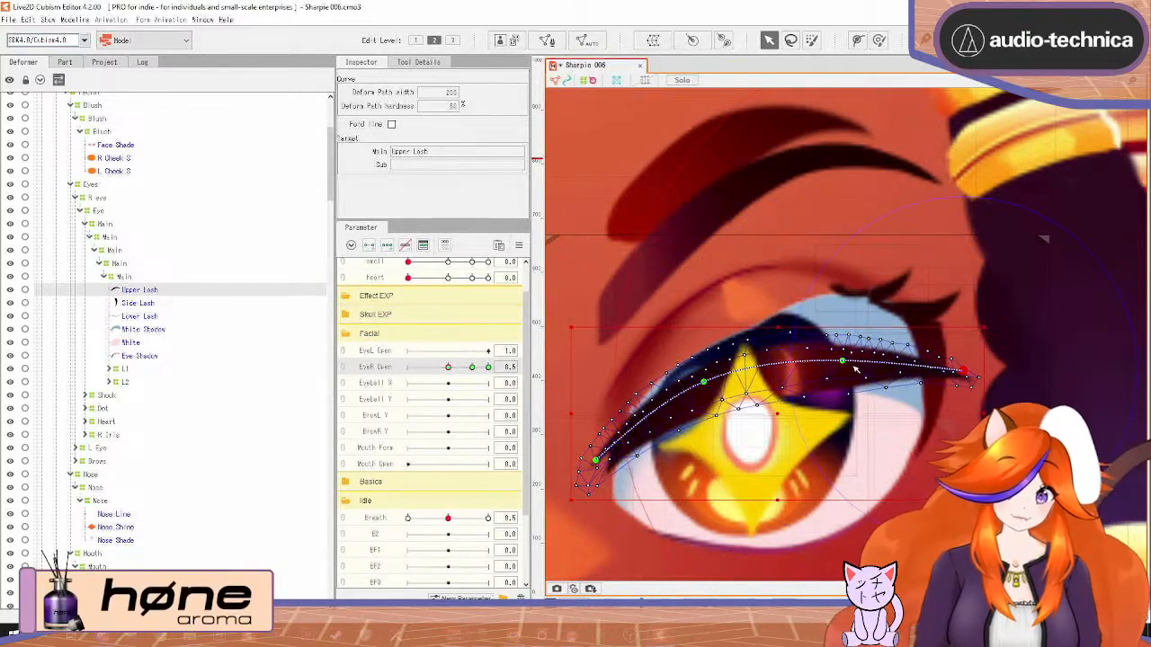
left_click_drag(704, 391, 704, 393)
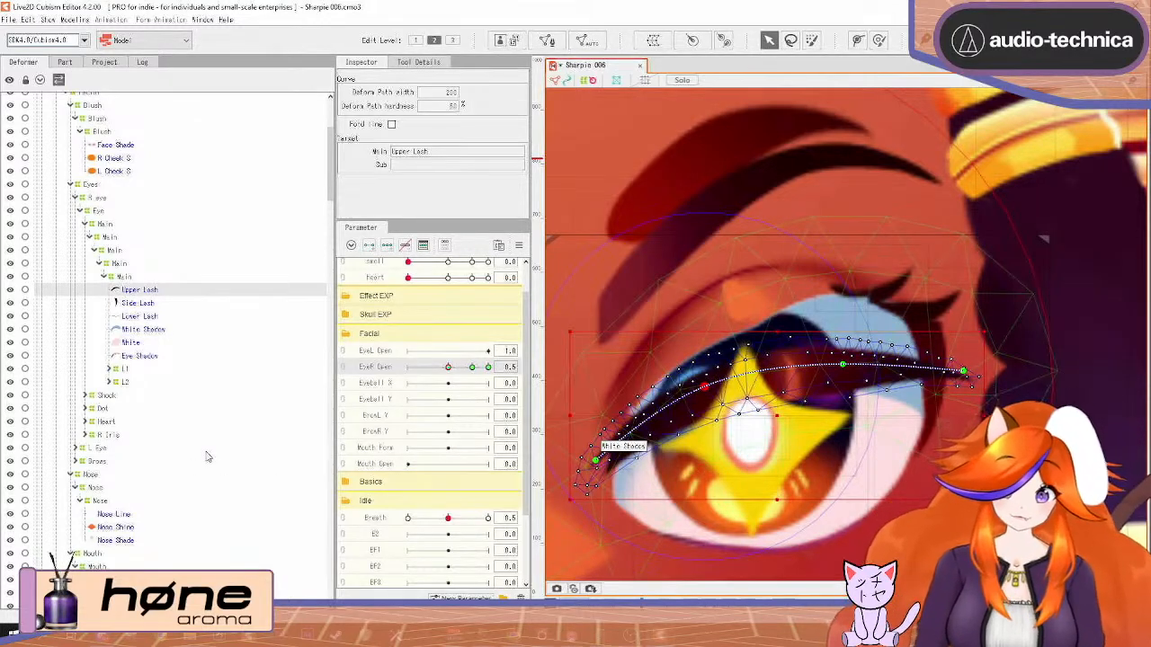
Set the R Iris deformer's opacity to 0%
scroll(144, 467, "down", 10)
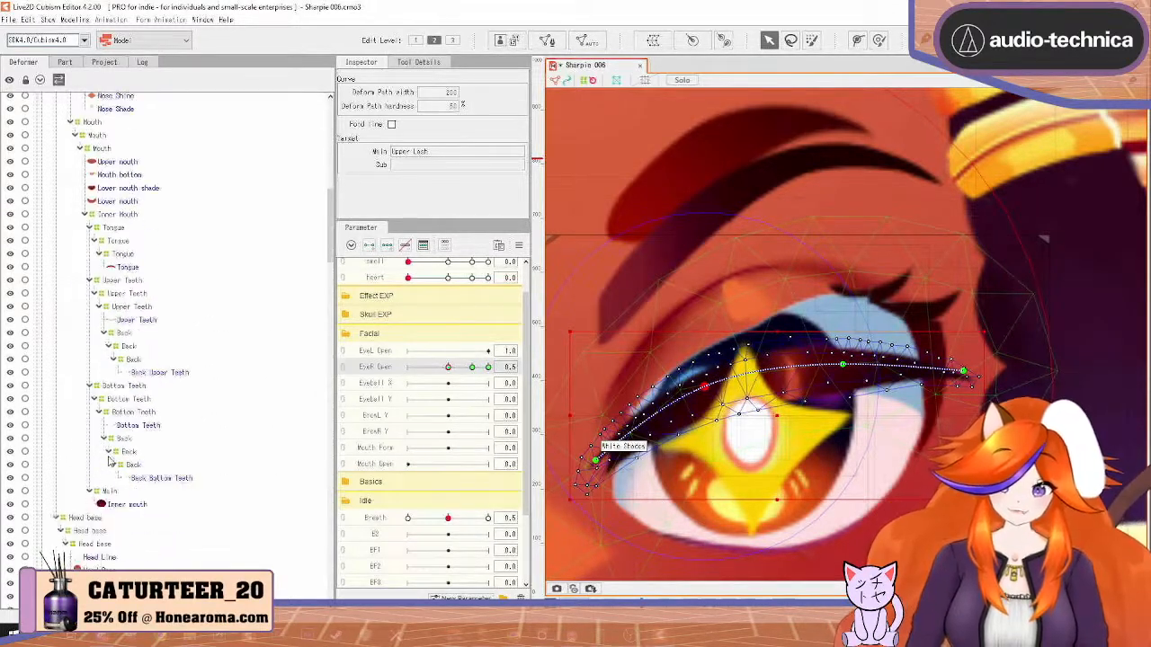
scroll(108, 461, "up", 11)
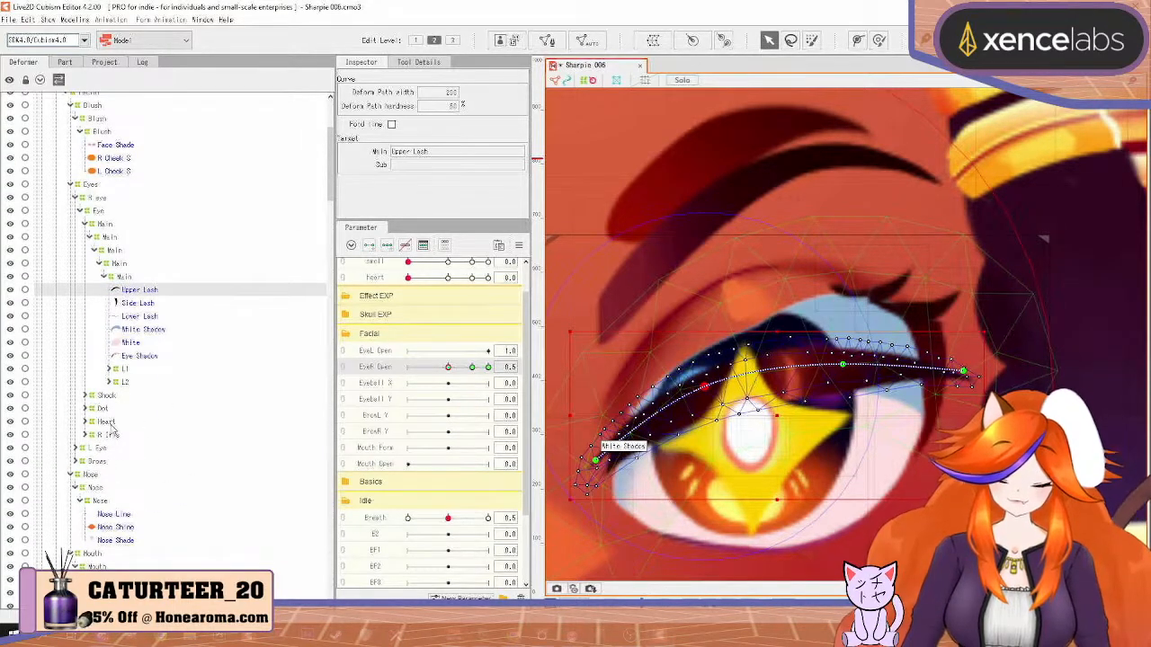
left_click(109, 435)
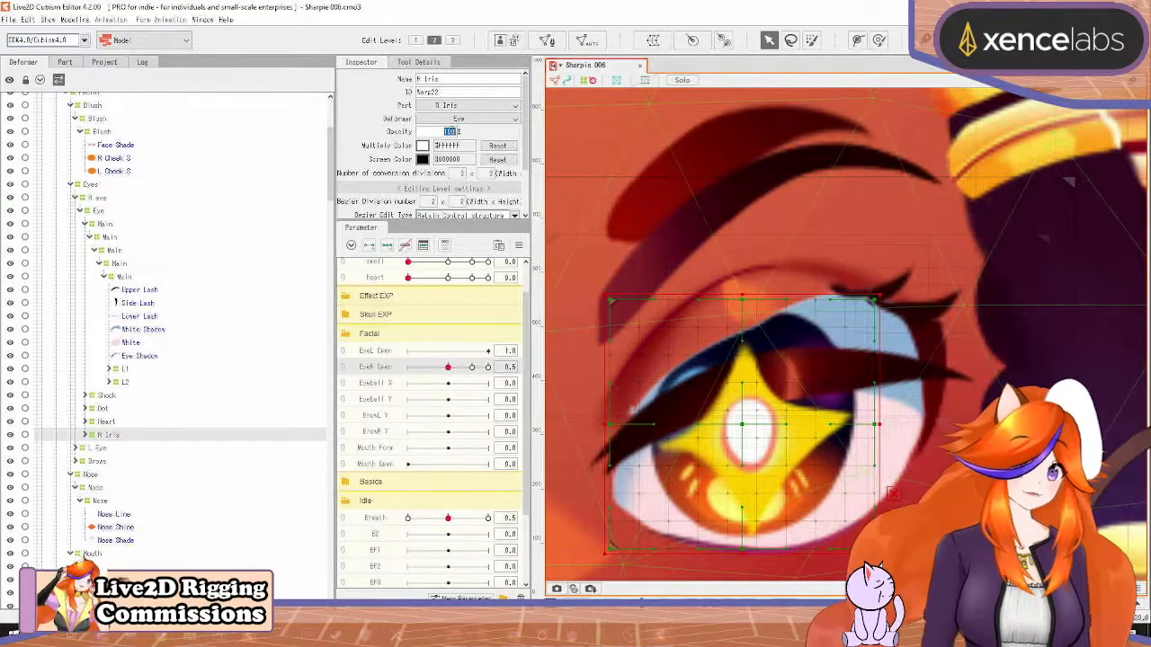
key("Return")
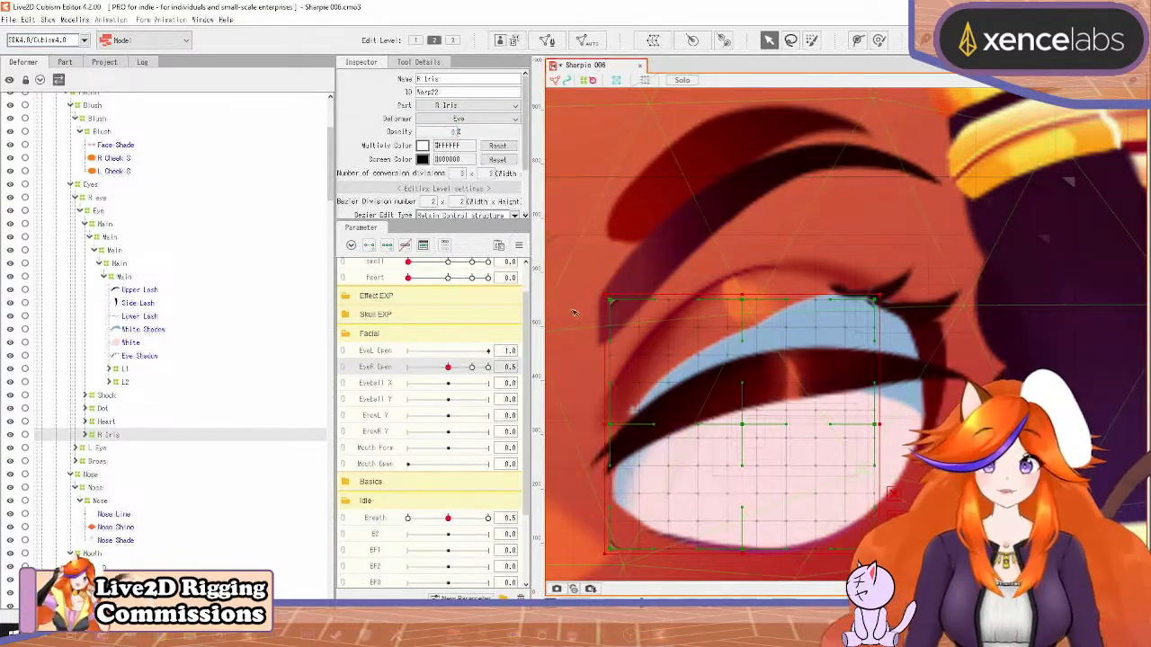
Add a key to the Upper Lash at EyeR Open 0.2
left_click(139, 289)
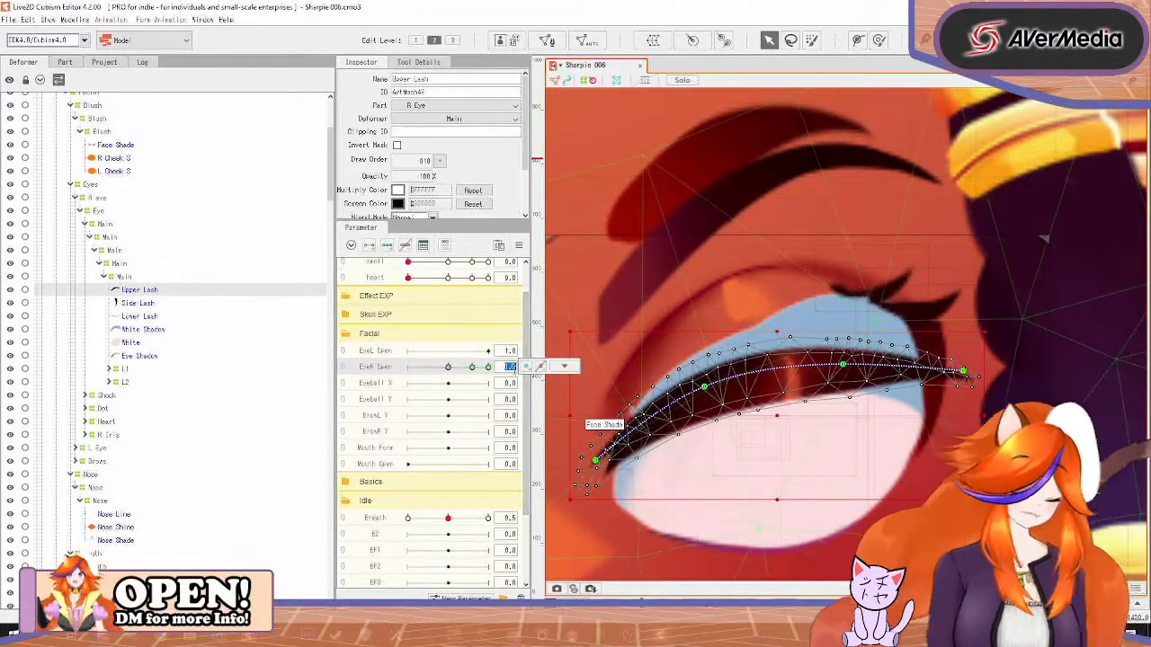
left_click(513, 367)
type("0.2")
key("Return")
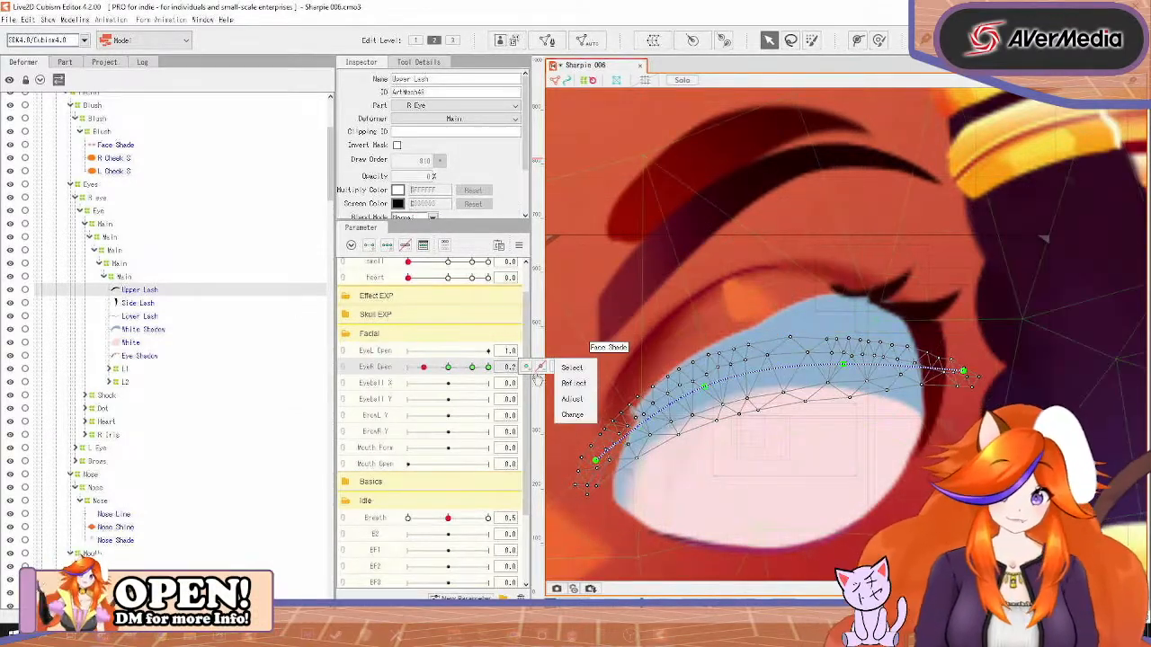
left_click(526, 367)
Bend the Upper Lash deform path down into a downward-sagging, nearly closed curve above the lower lid at EyeR Open 0.2
left_click_drag(705, 387, 712, 455)
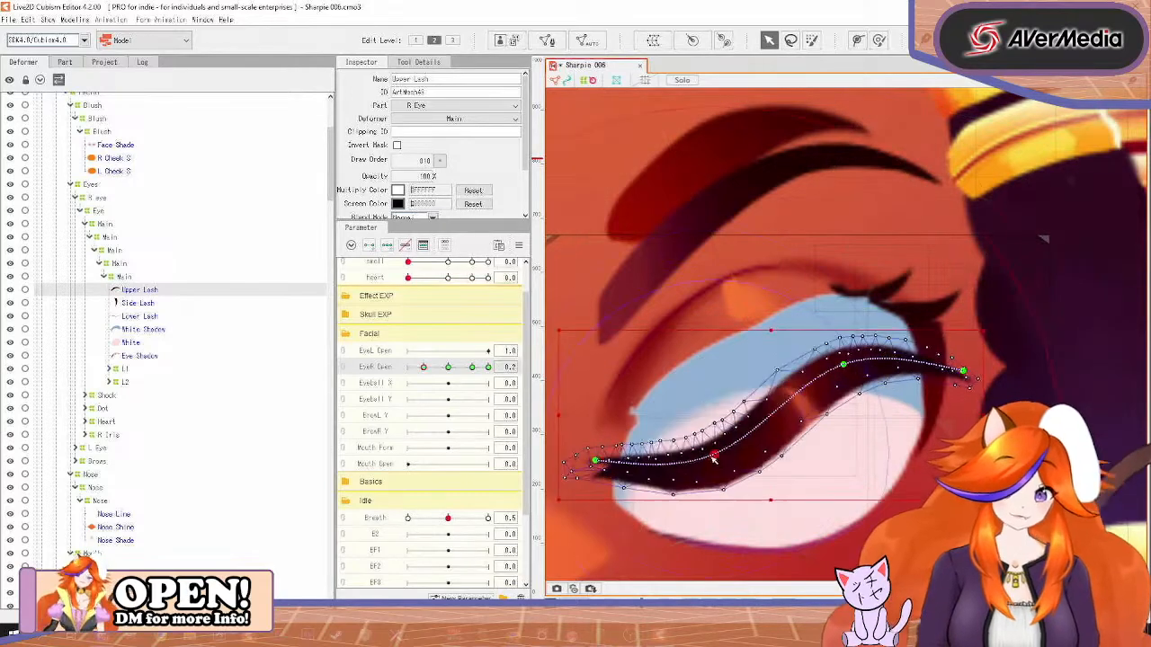
left_click_drag(843, 364, 847, 420)
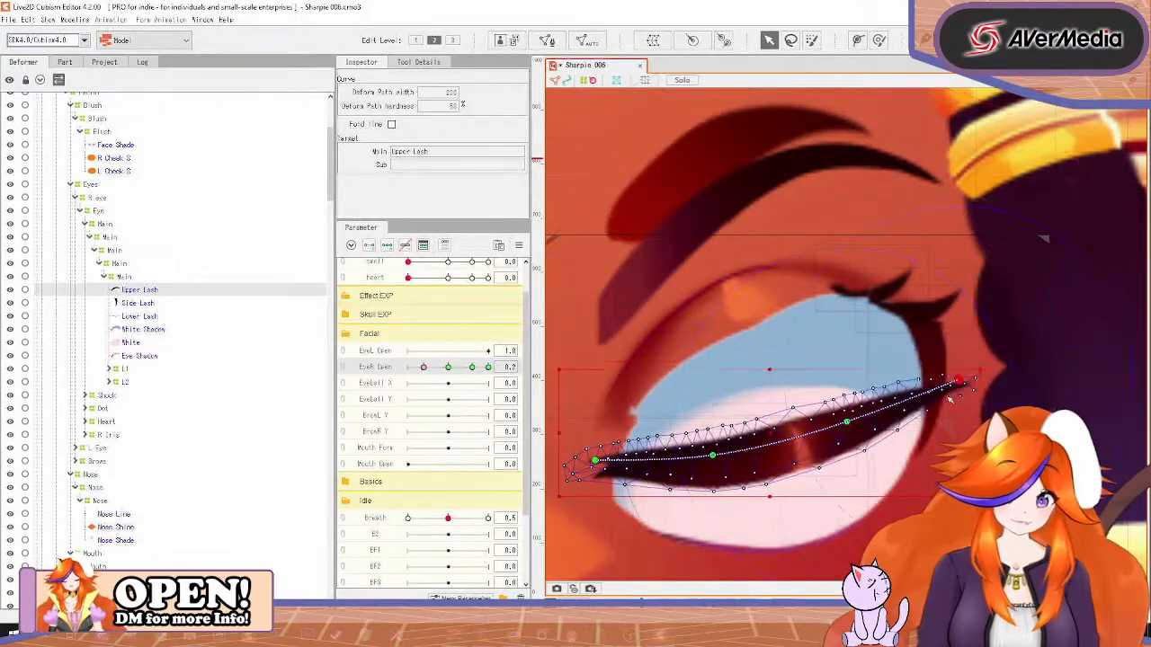
left_click_drag(962, 370, 941, 399)
left_click_drag(849, 423, 850, 457)
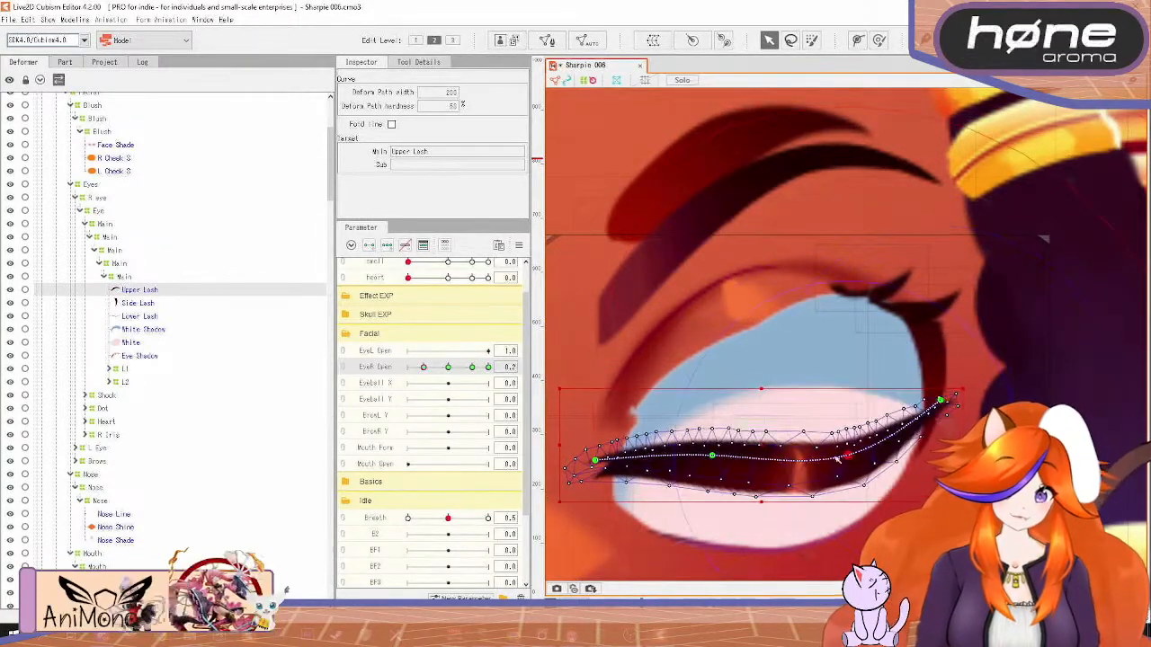
left_click_drag(712, 457, 717, 486)
left_click_drag(598, 467, 601, 489)
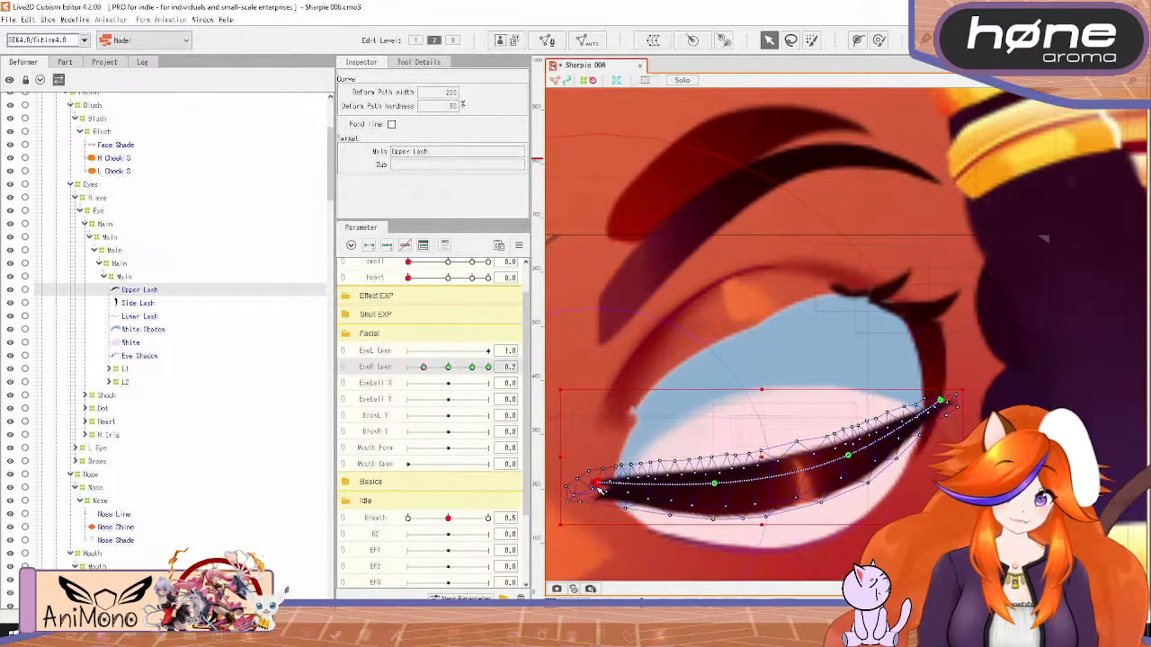
left_click(716, 485)
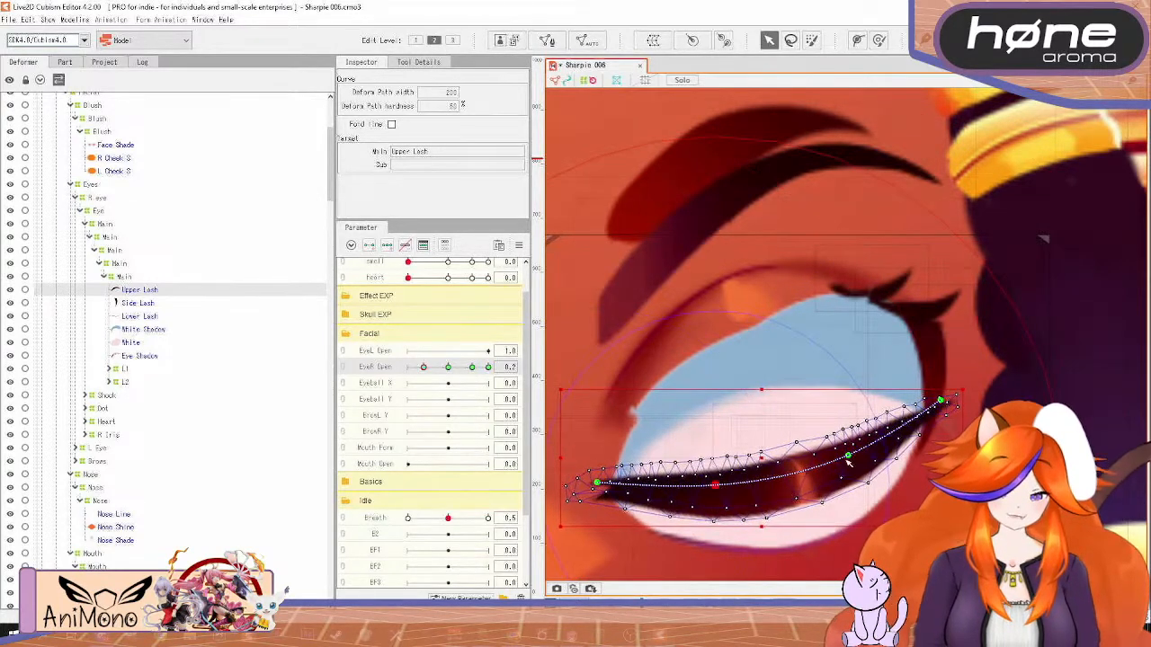
left_click_drag(846, 459, 850, 460)
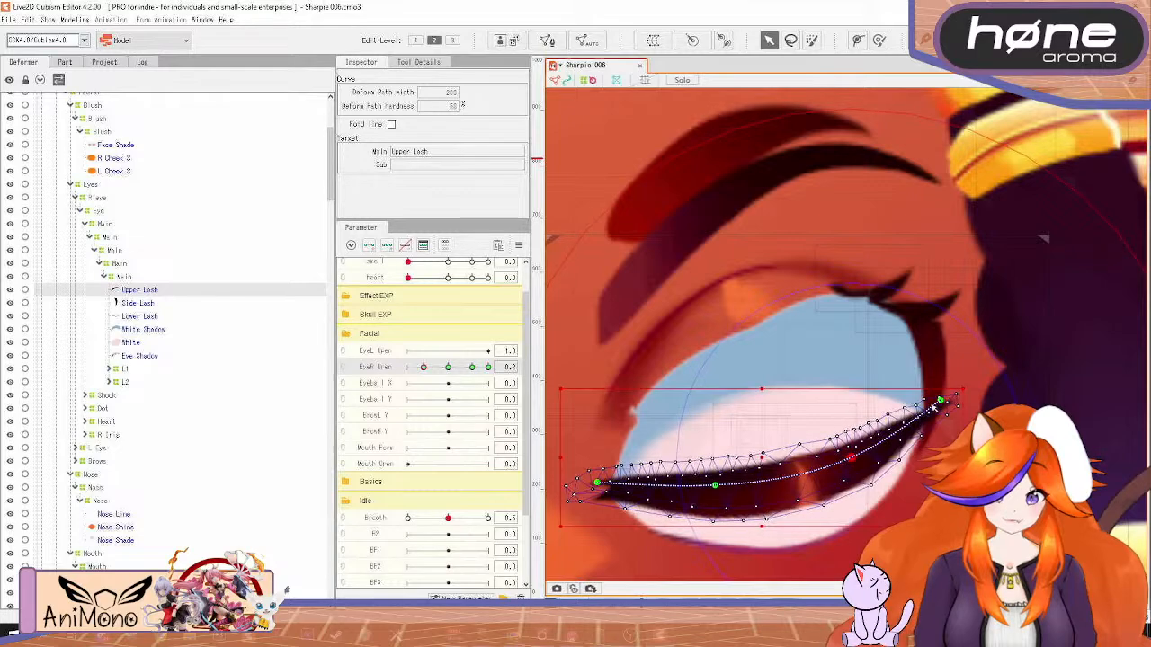
left_click(941, 400)
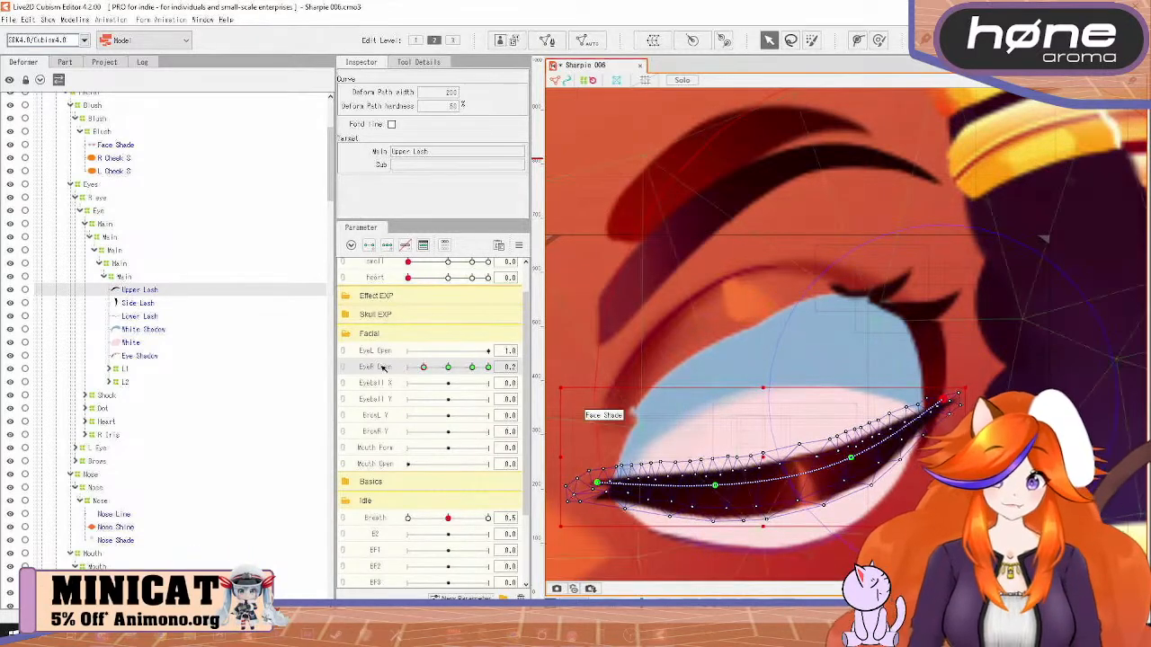
Return EyeR Open to 1.0, create a happy parameter ranging from 0 to 1, and key the Upper Lash at both ends
left_click_drag(425, 367, 487, 350)
scroll(487, 350, "up", 1)
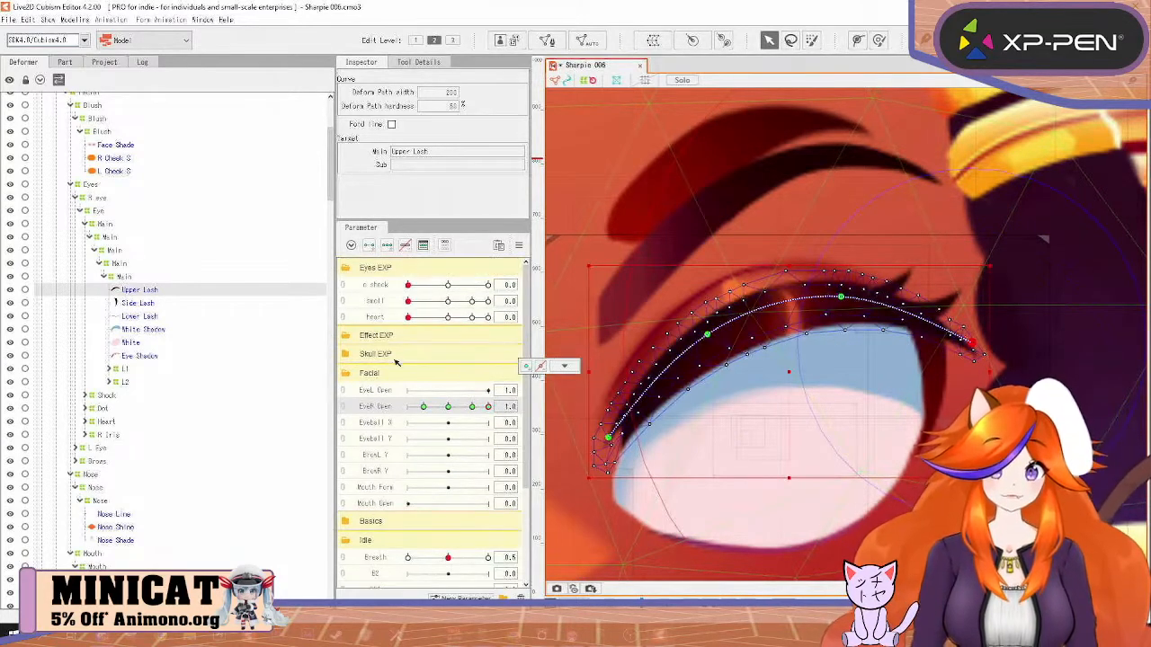
left_click(461, 598)
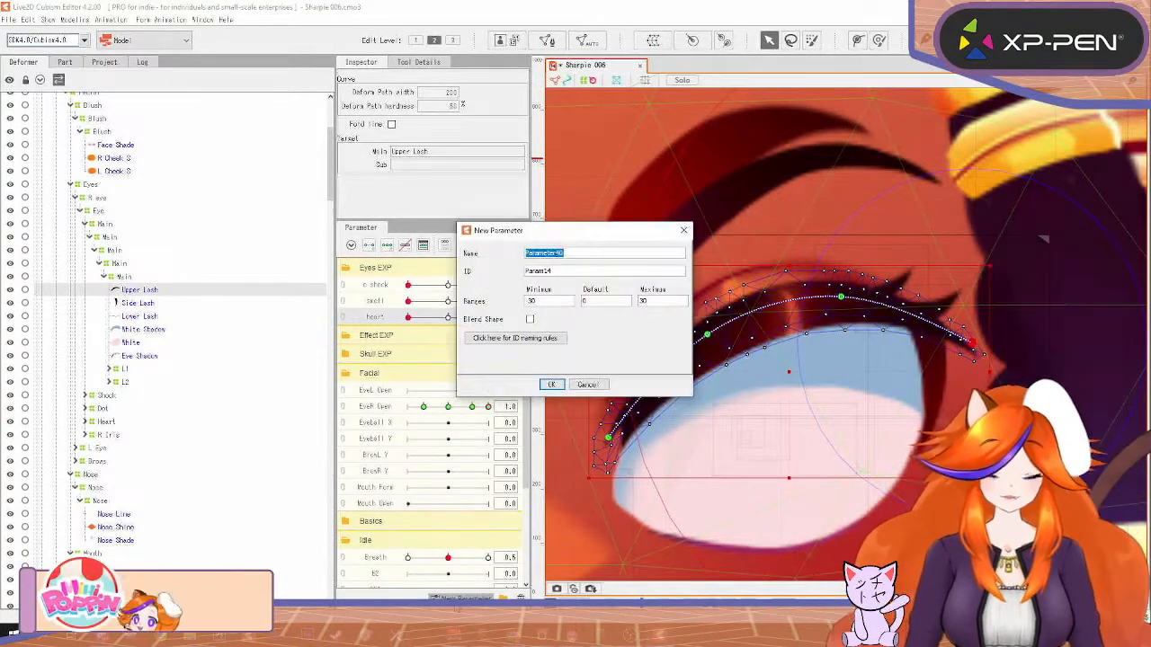
type("happy")
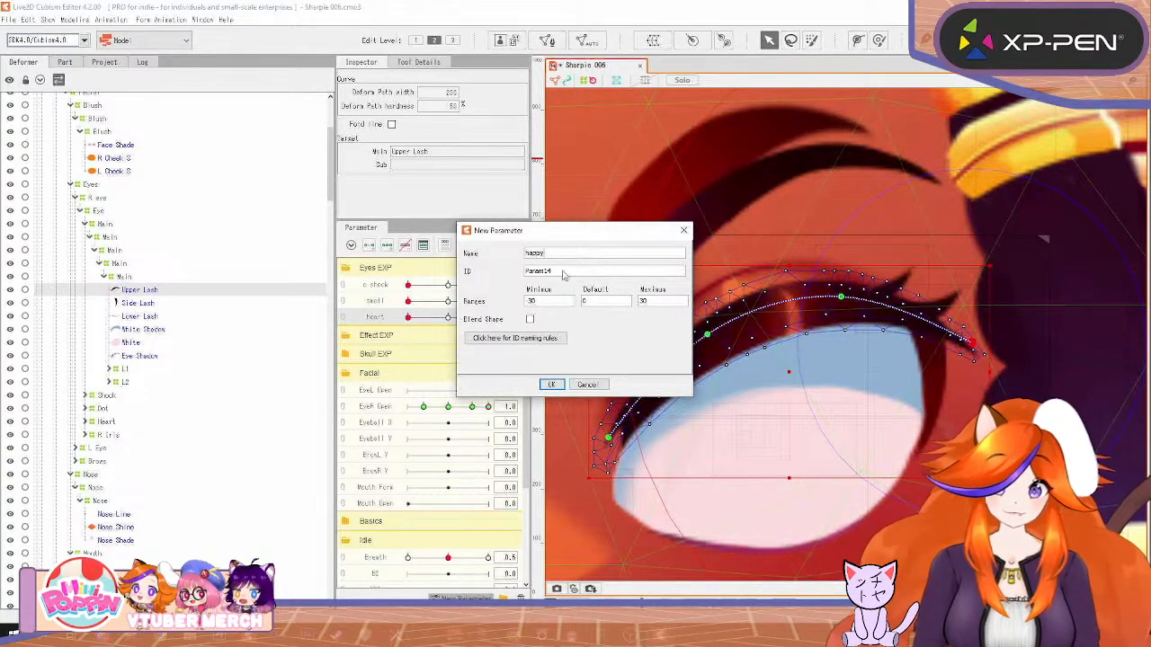
type("0")
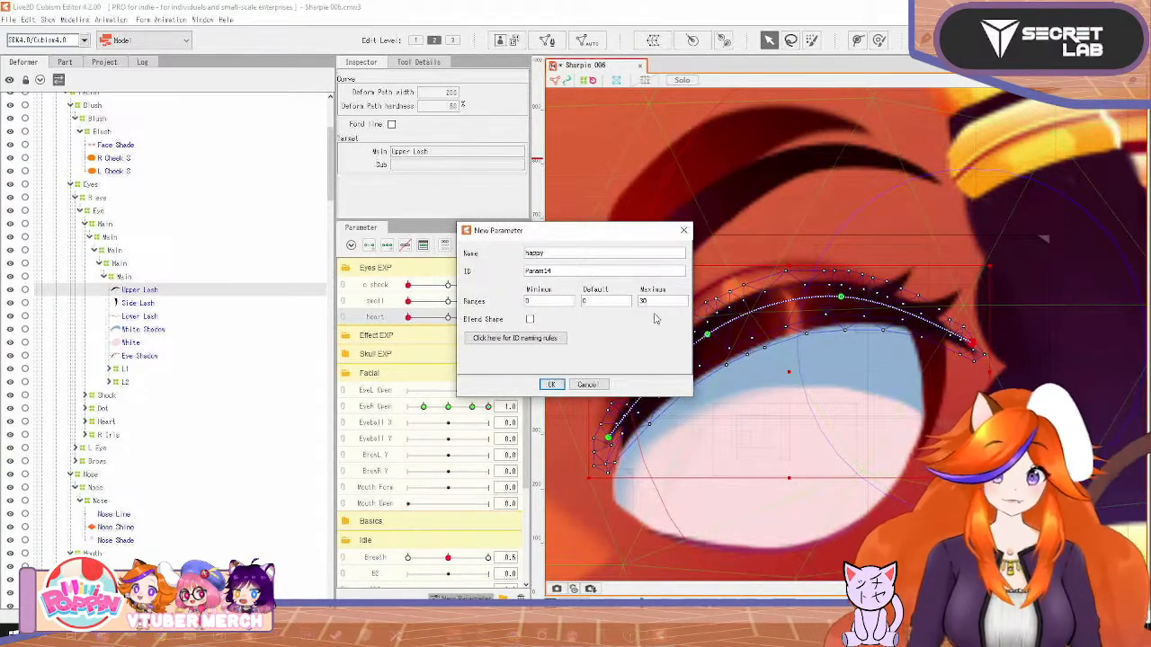
left_click(553, 384)
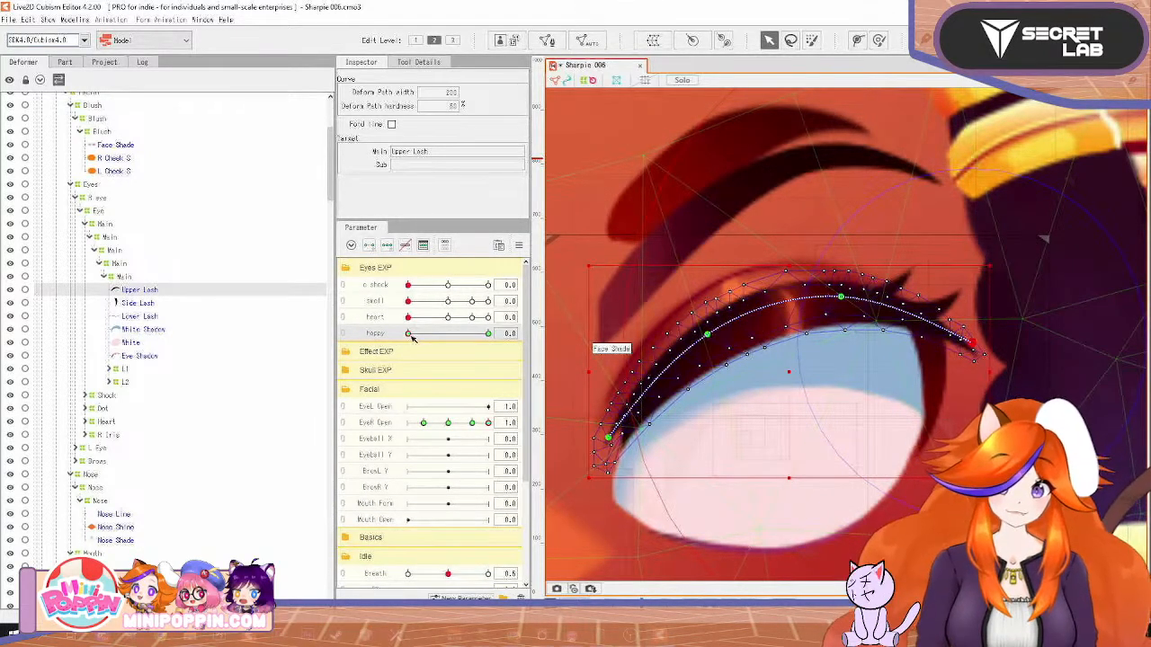
With happy at 1.0 and EyeR Open at 0.2, raise the Upper Lash deform path's middle points into an upward arch
left_click_drag(410, 335, 514, 334)
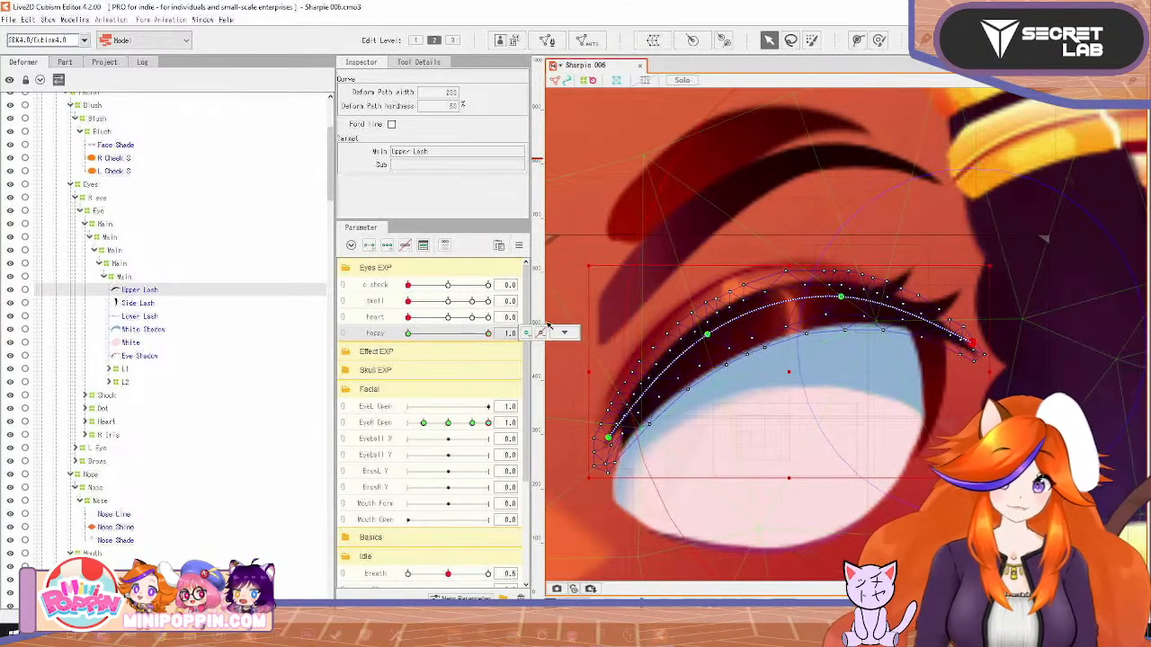
left_click(424, 422)
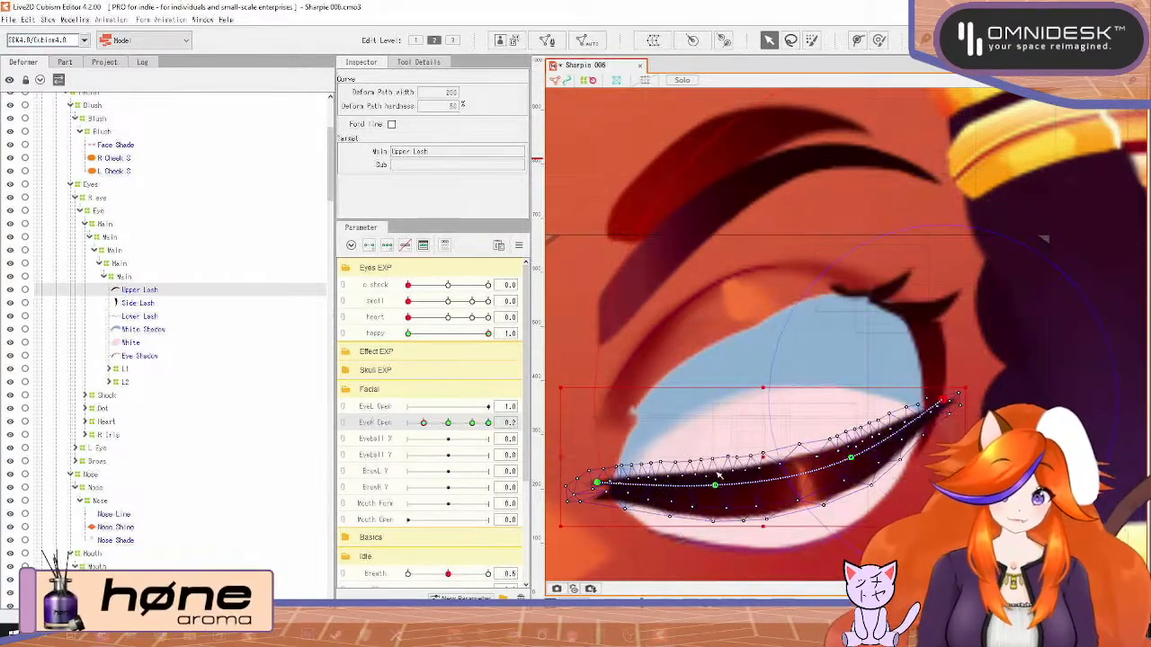
left_click_drag(719, 475, 707, 412)
left_click_drag(849, 457, 847, 385)
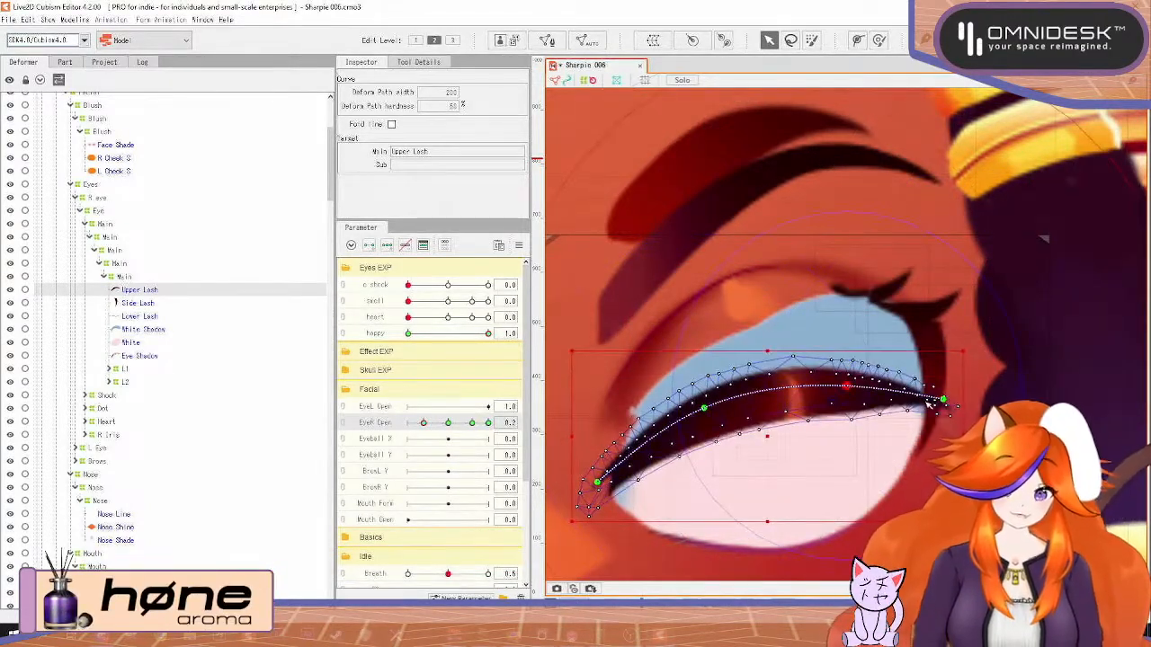
left_click_drag(942, 399, 949, 435)
left_click_drag(848, 387, 847, 390)
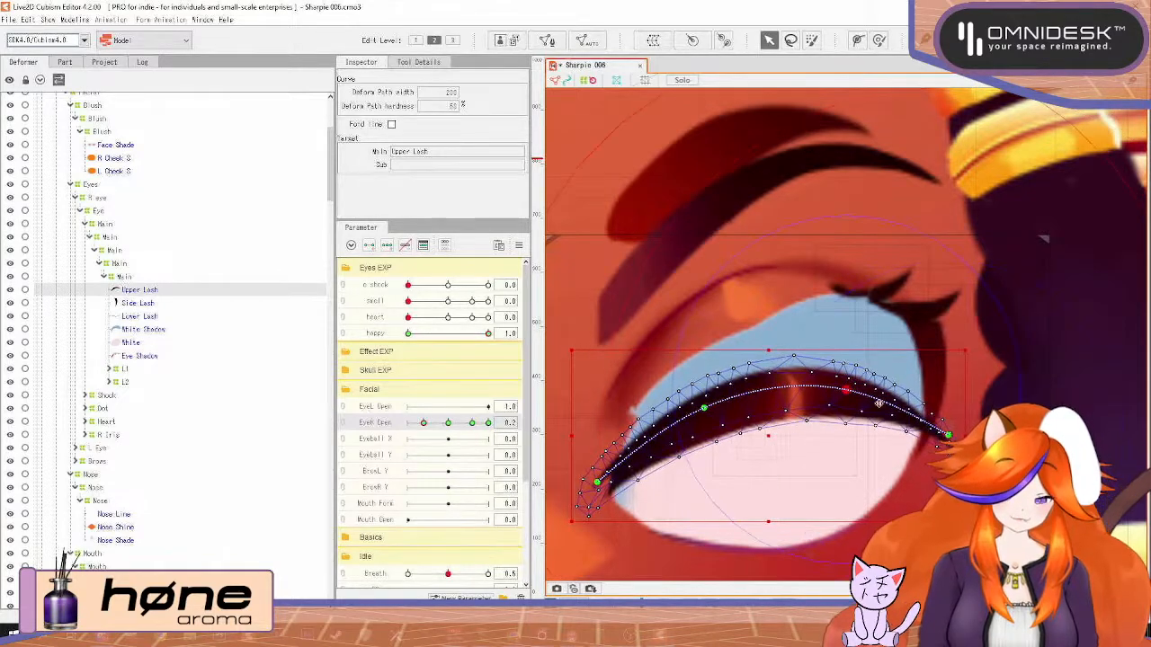
left_click_drag(951, 437, 940, 411)
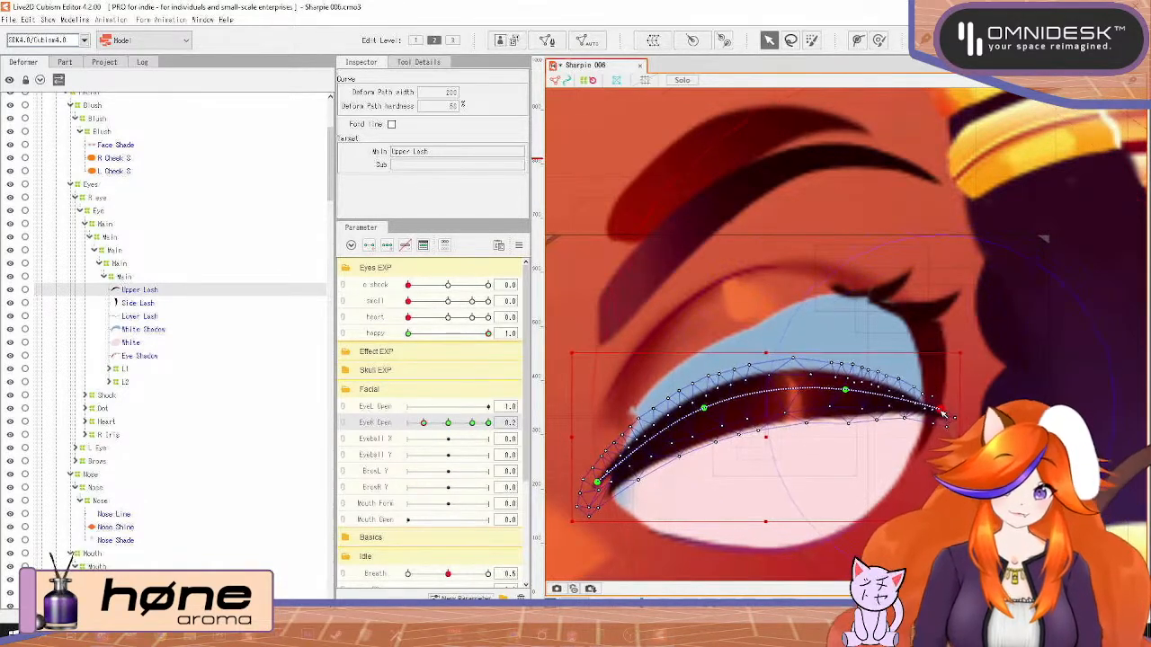
mouse_move(703, 409)
left_mouse_down()
mouse_move(694, 382)
mouse_move(703, 395)
left_mouse_up()
left_click_drag(844, 389, 846, 380)
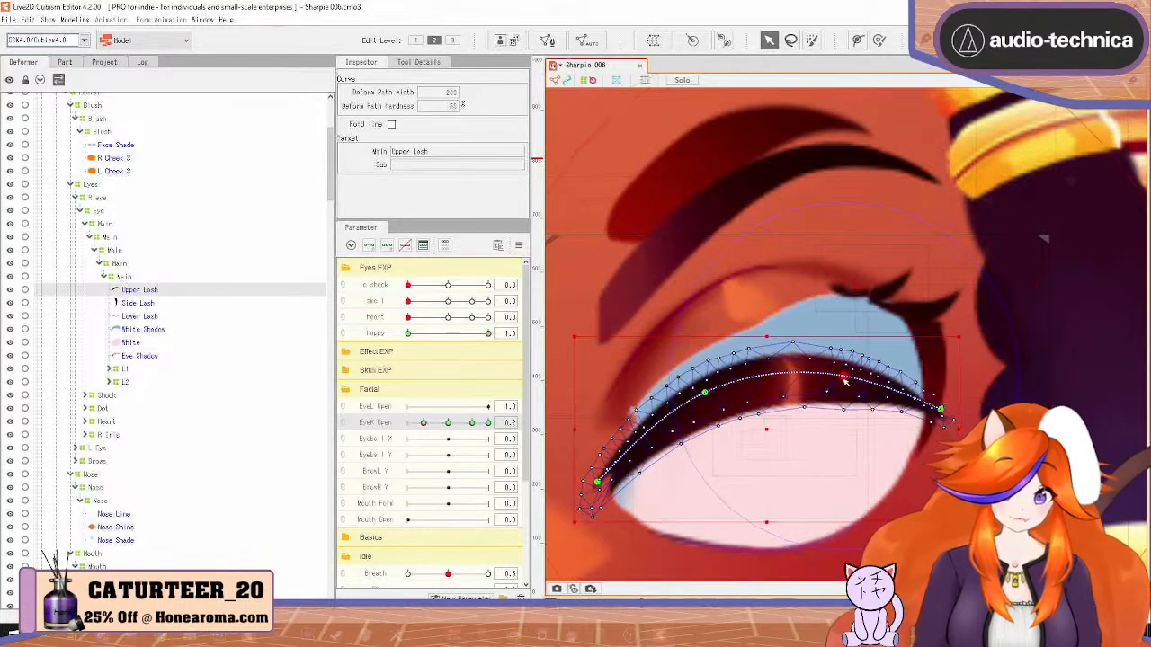
Refine the happy arch at EyeR Open 0.2 by lowering the Upper Lash path's outer end and both middle points
mouse_move(430, 428)
left_mouse_down()
mouse_move(495, 428)
mouse_move(408, 424)
left_mouse_up()
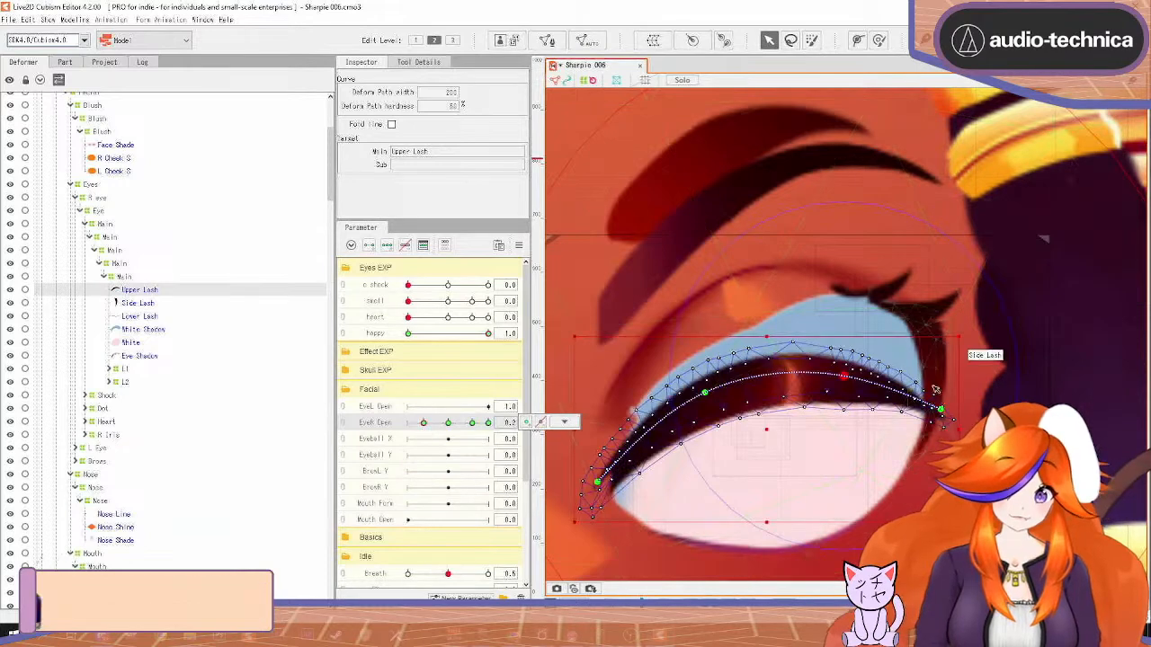
left_click_drag(940, 410, 934, 430)
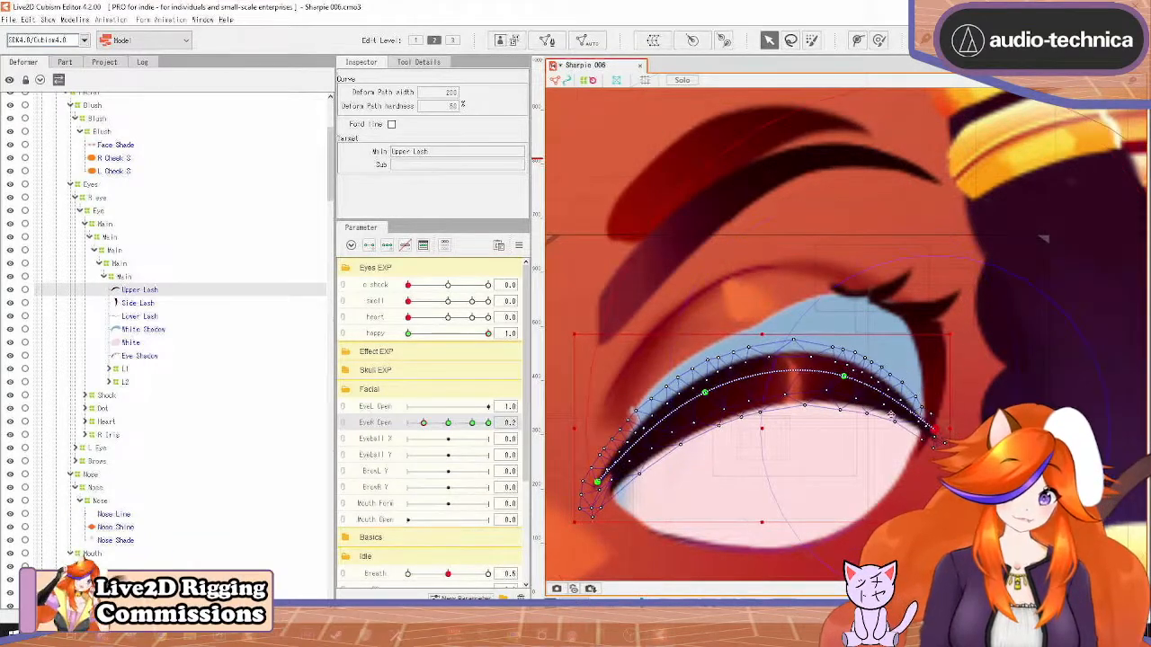
left_click_drag(843, 376, 838, 385)
left_click_drag(705, 393, 702, 415)
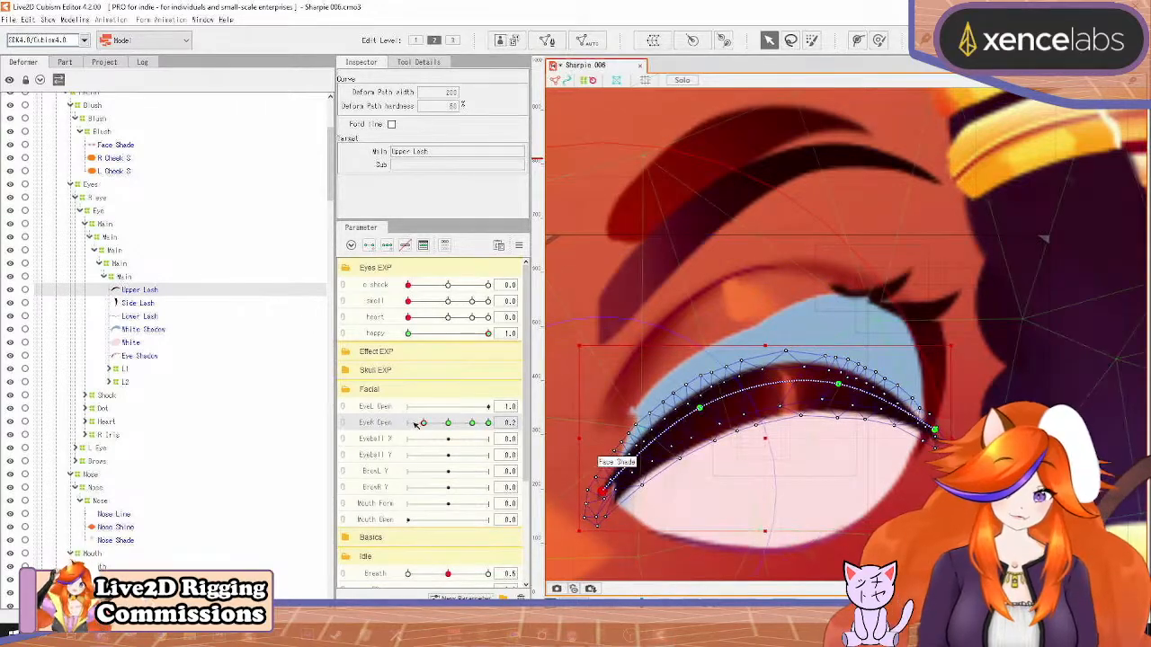
With happy at 1.0 and EyeR Open at 0.5, raise the Upper Lash deform path's two middle points into an arch
left_click_drag(423, 422, 392, 466)
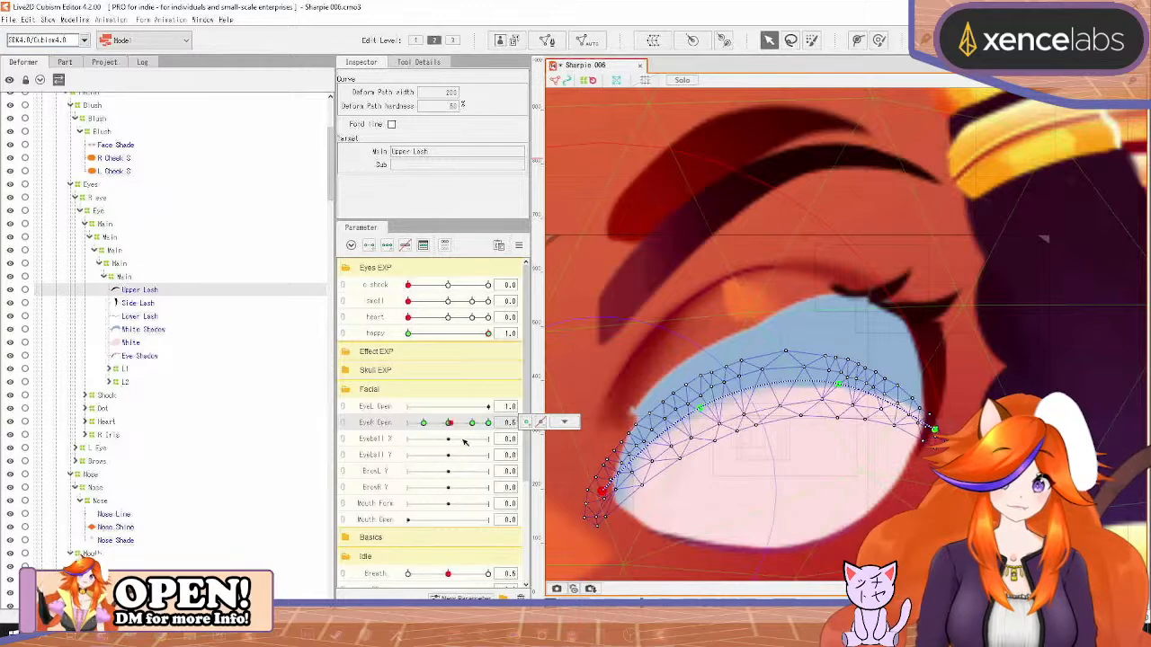
left_click_drag(464, 442, 448, 423)
left_click_drag(706, 388, 706, 372)
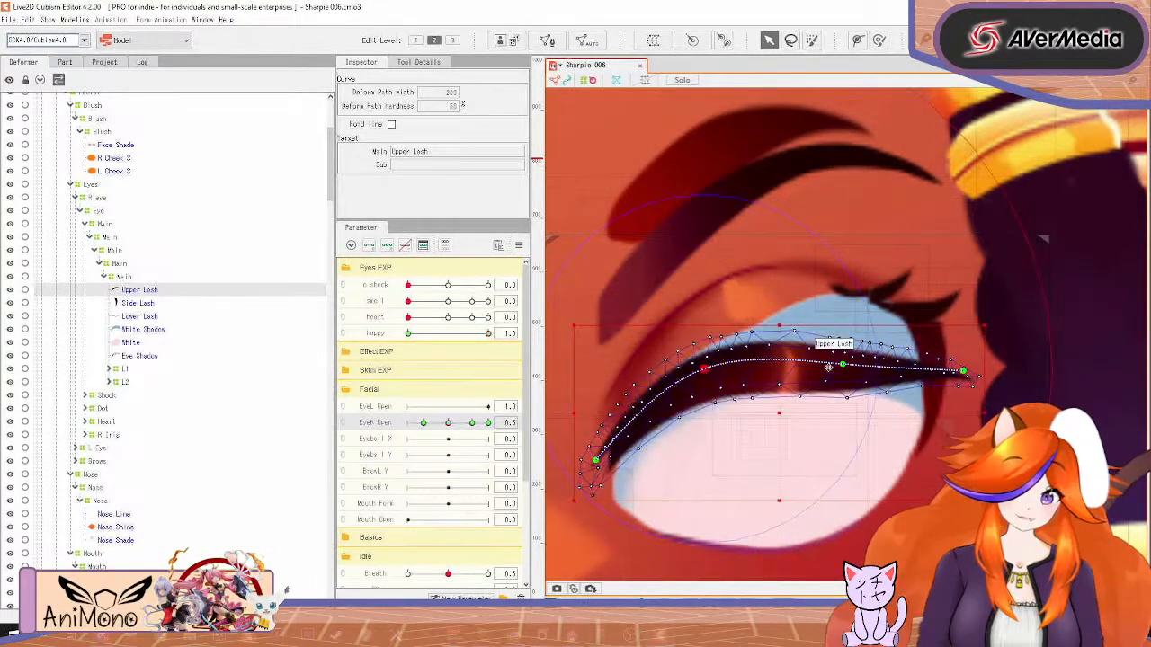
left_click_drag(842, 364, 848, 352)
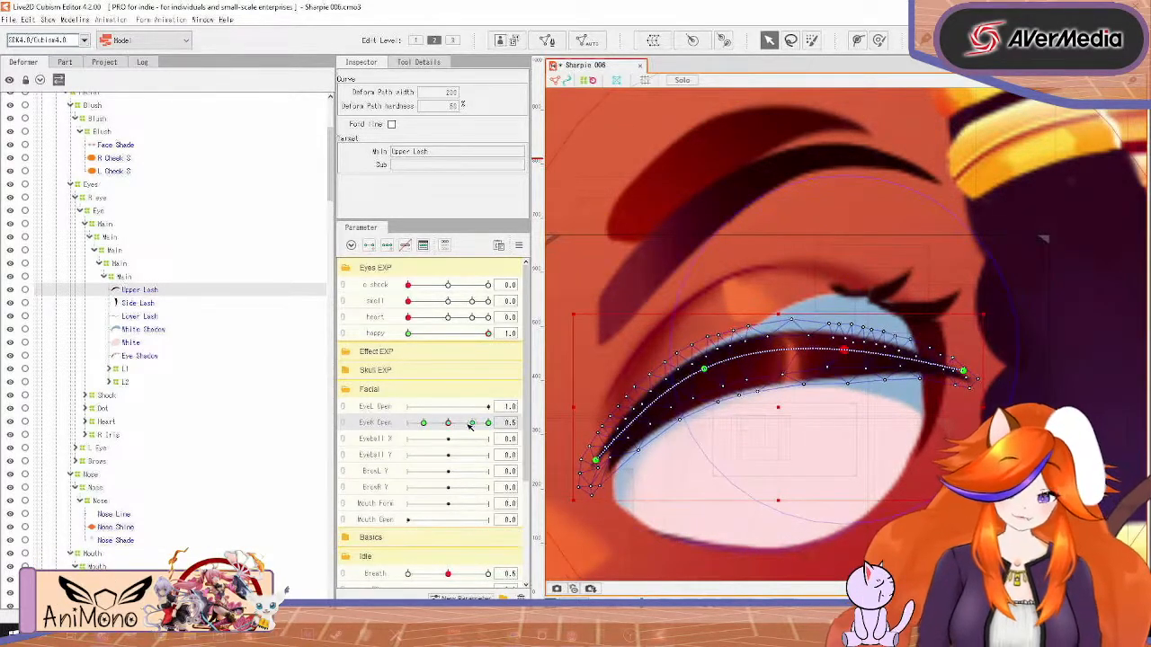
Return EyeR Open to 1.0 and happy to 0.0
left_click_drag(448, 422, 503, 421)
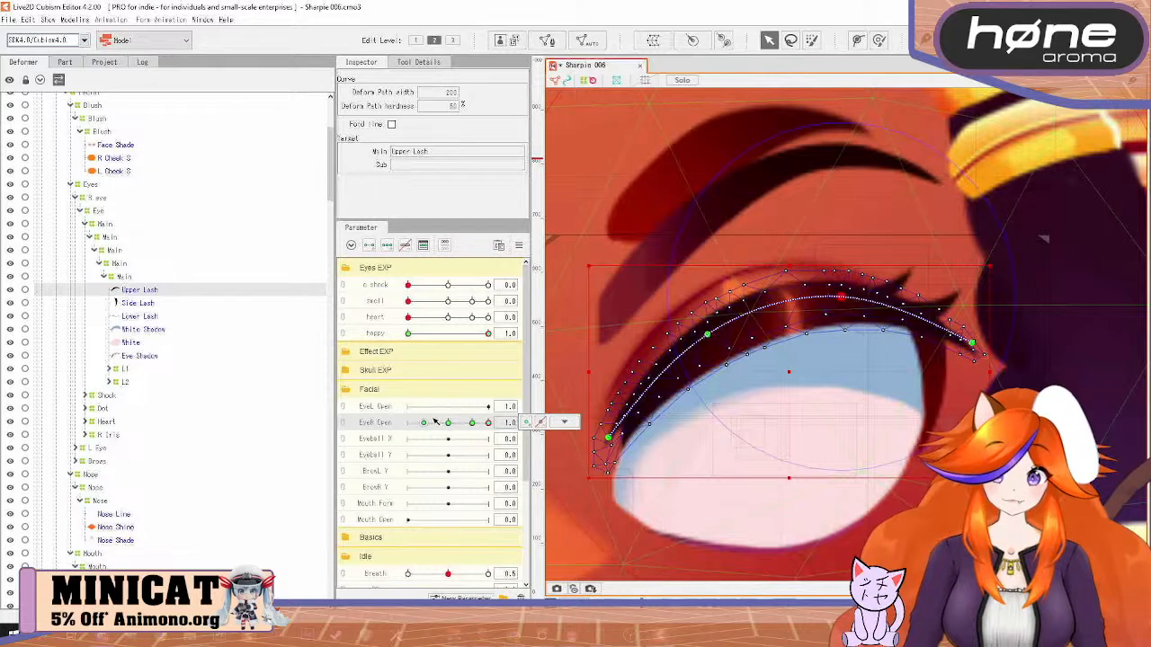
left_click_drag(483, 334, 328, 372)
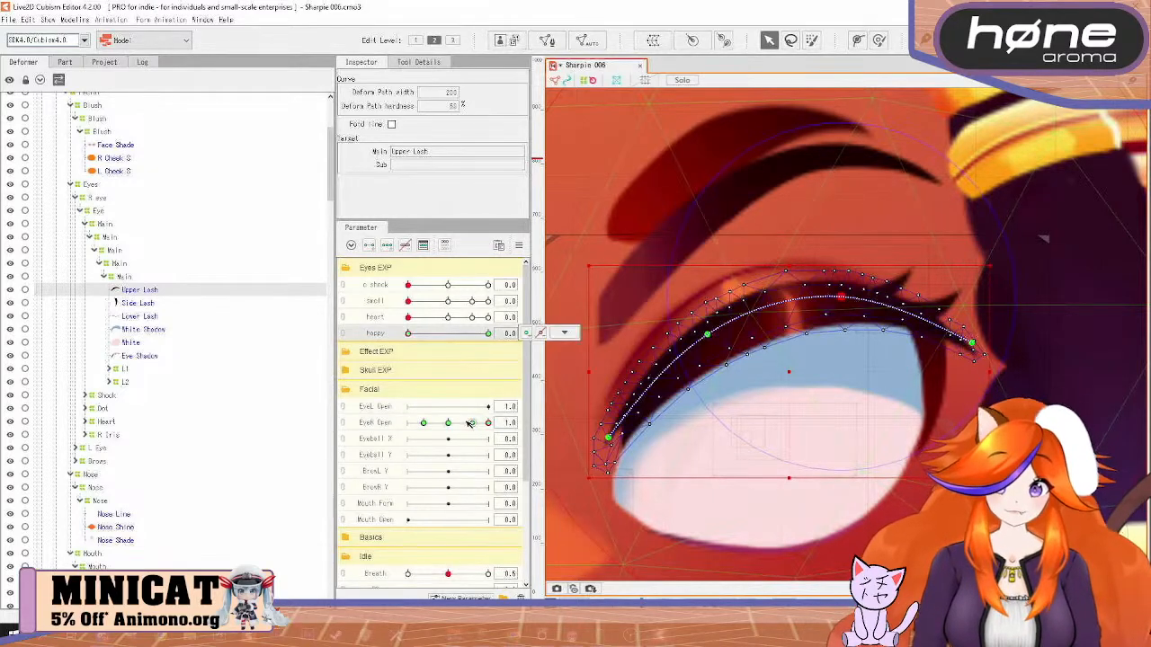
left_click_drag(469, 423, 497, 424)
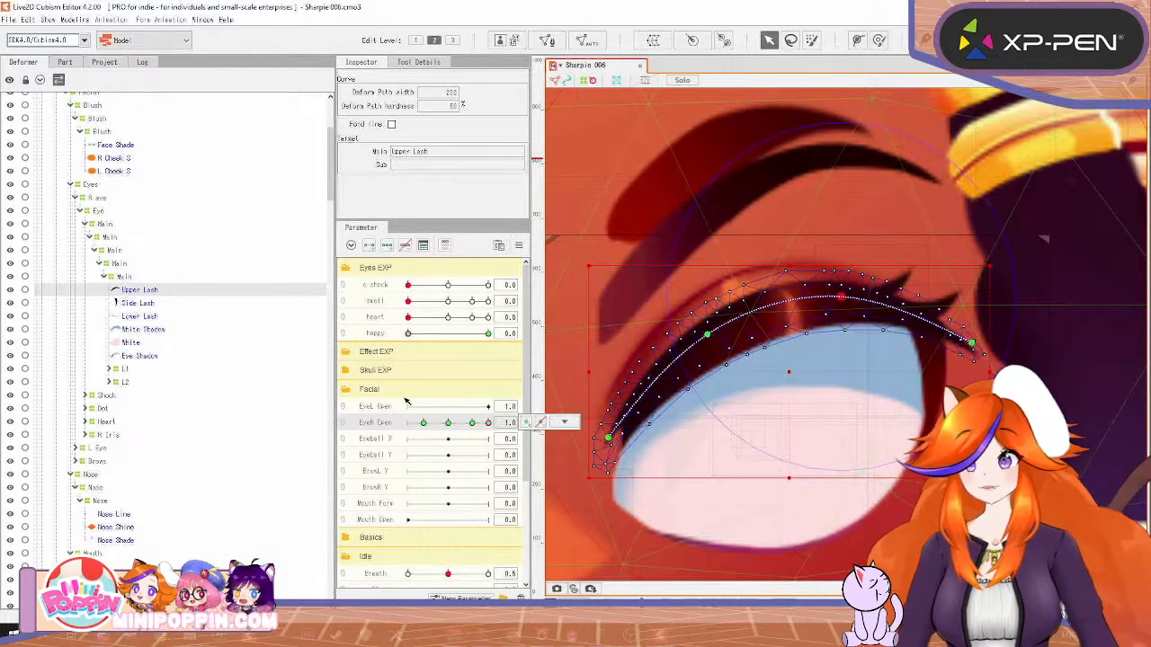
Key the White mesh at both ends of happy and at EyeR Open 1.0, 0.8 and 0.5
left_click(130, 344)
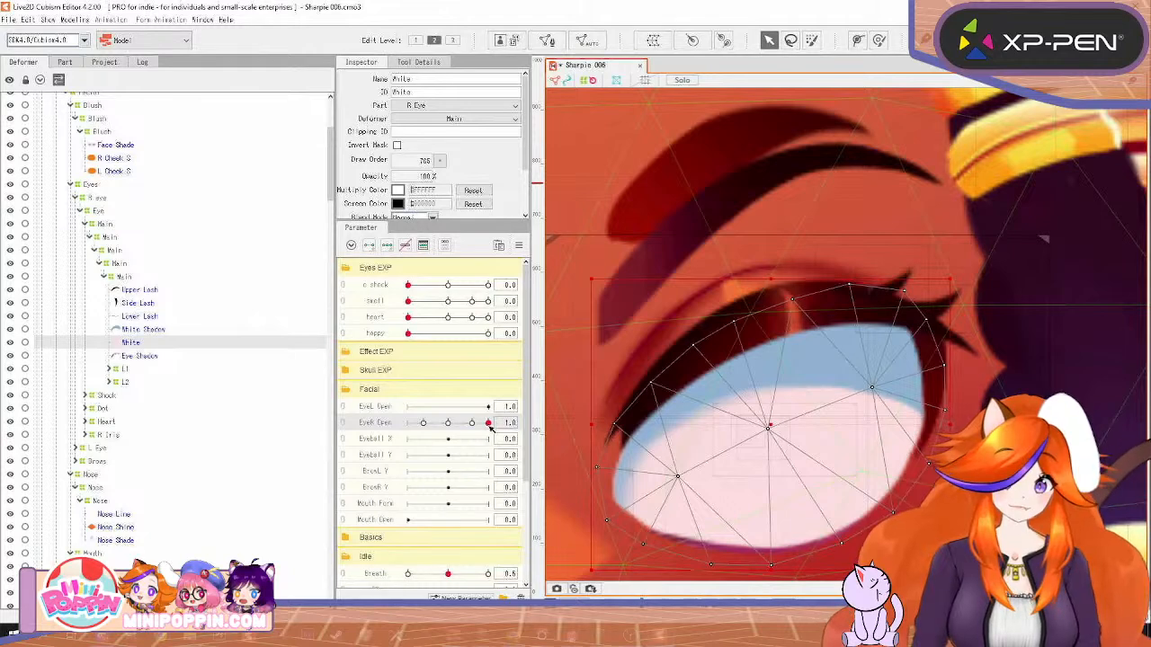
left_click(555, 421)
left_click(528, 424)
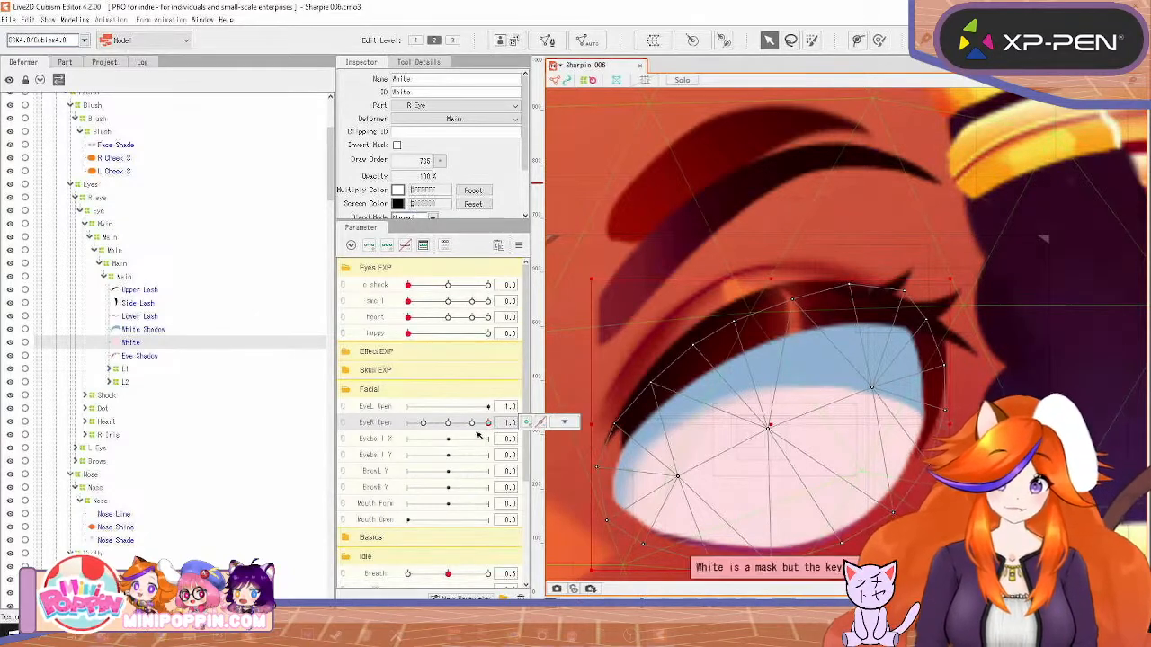
left_click(369, 335)
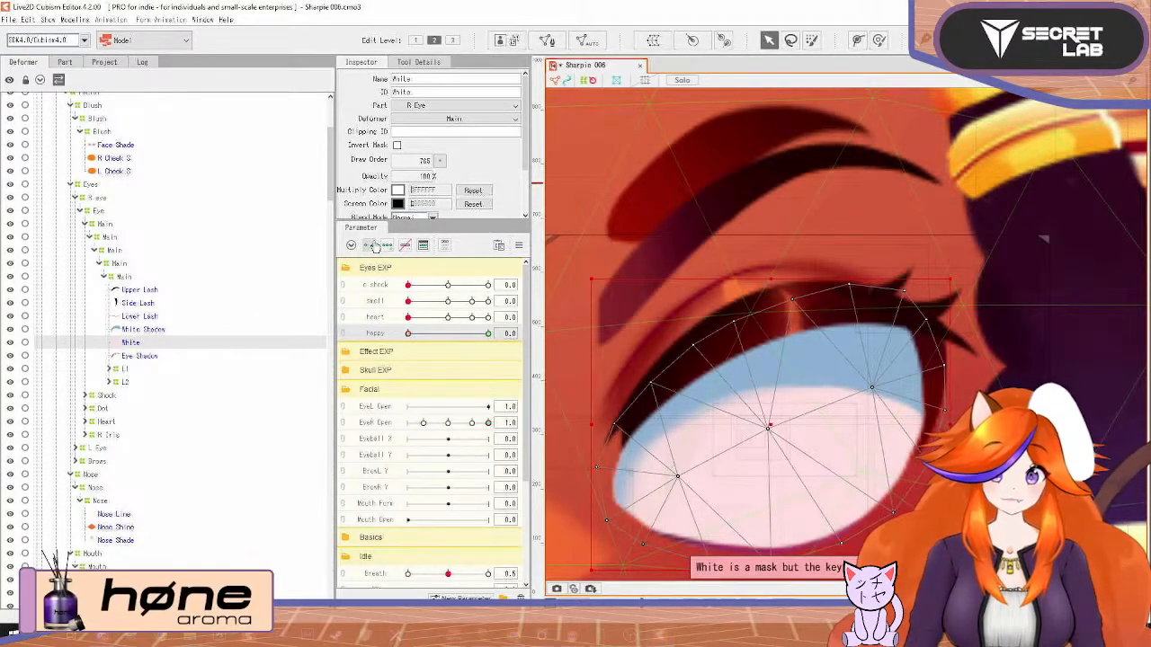
left_click(472, 423)
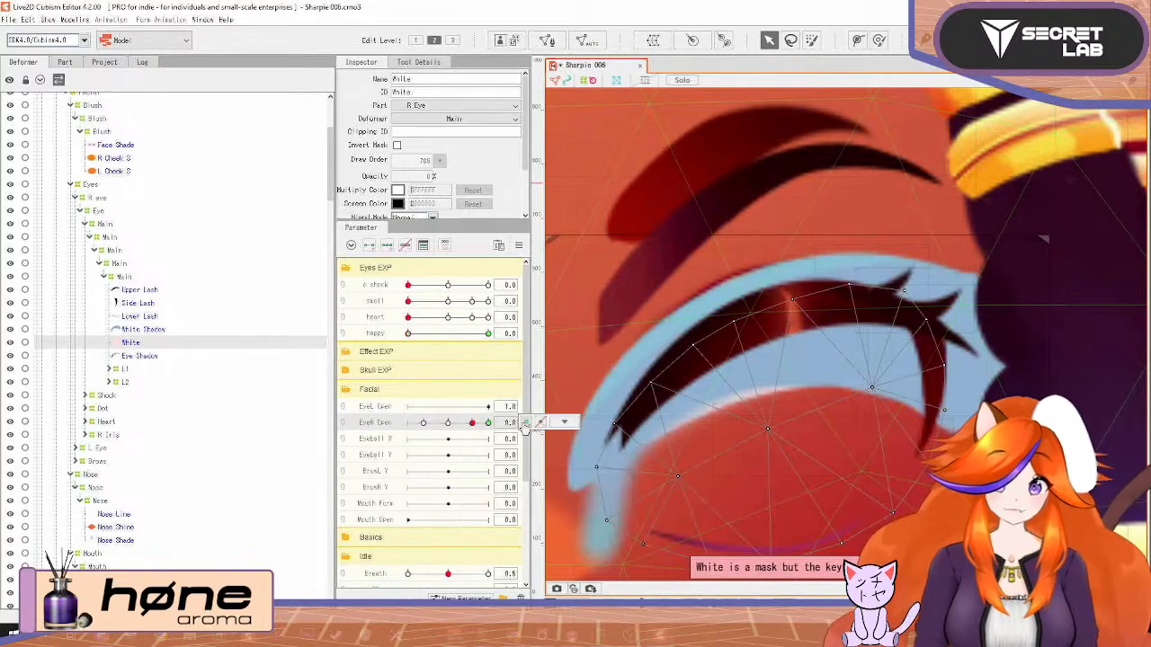
left_click(528, 424)
left_click(448, 423)
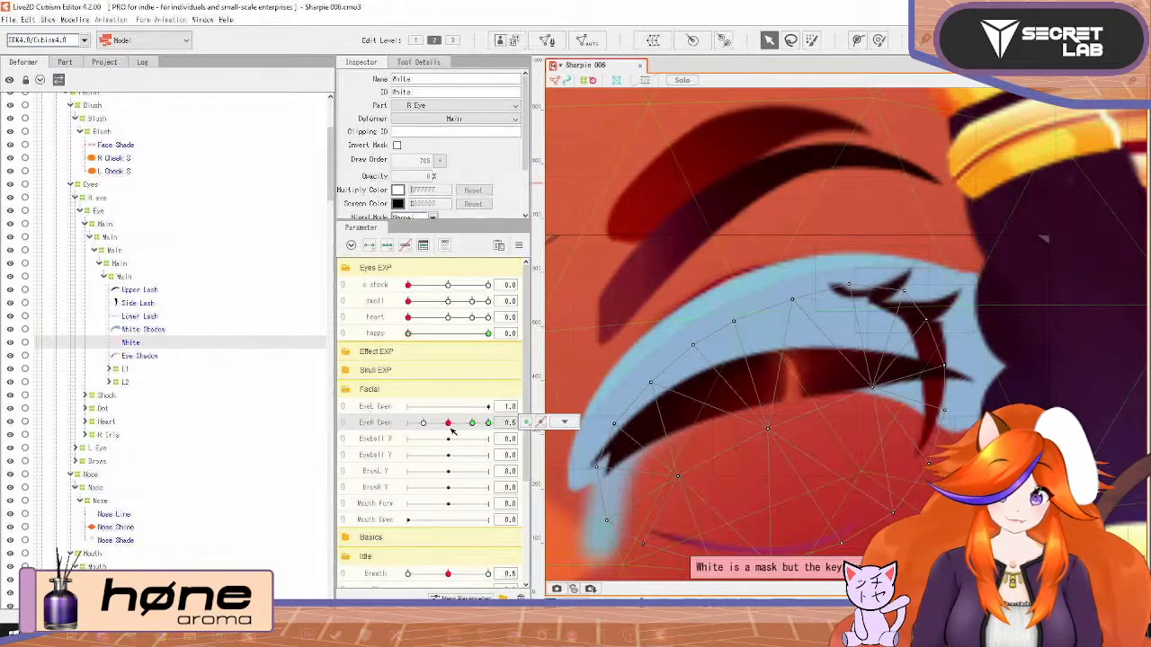
left_click(530, 424)
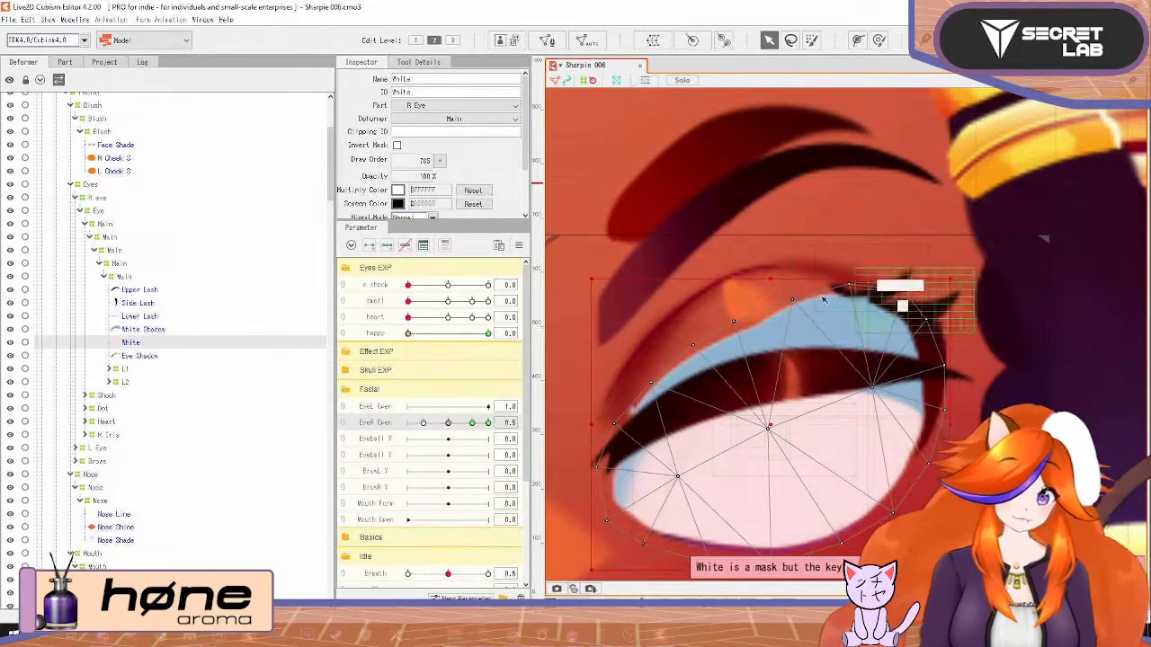
Squash the White mesh at EyeR Open 0.5 by lowering its upper edge under the lash and raising its lower edge
left_click_drag(771, 280, 775, 347)
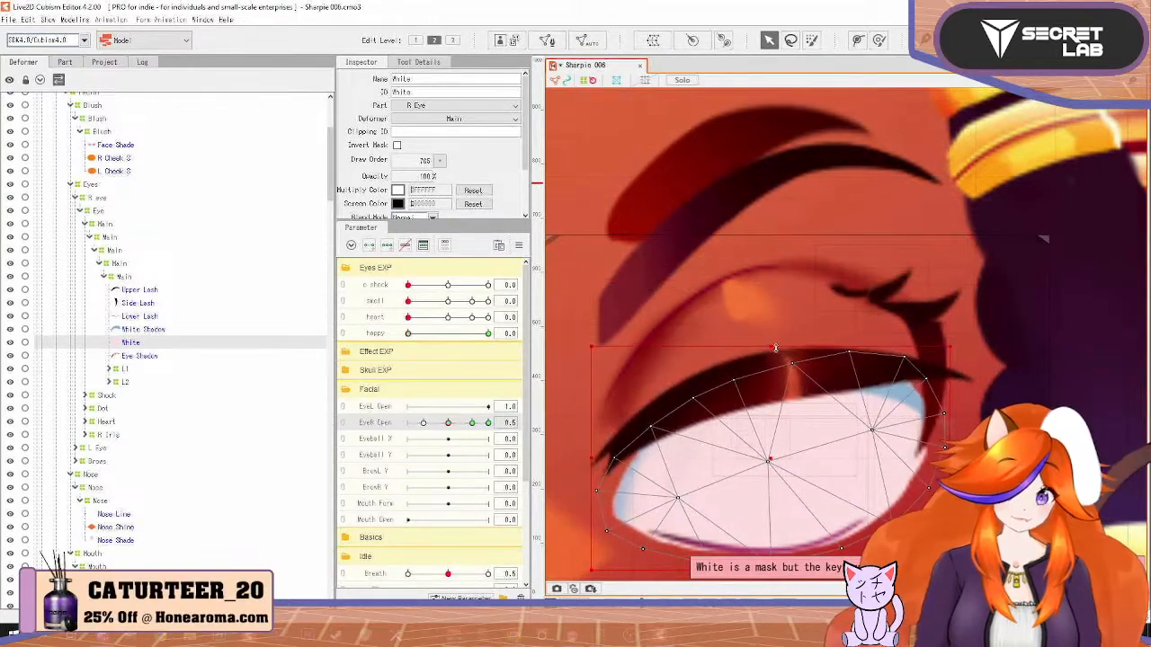
left_click_drag(739, 491, 765, 416)
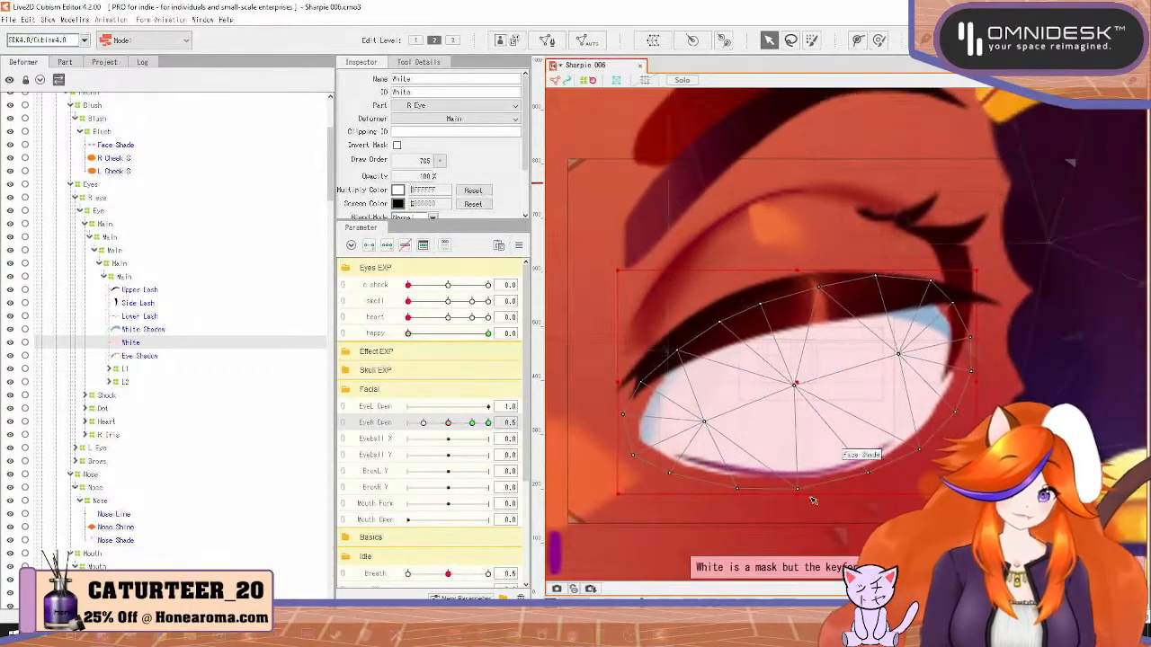
left_click_drag(801, 497, 788, 465)
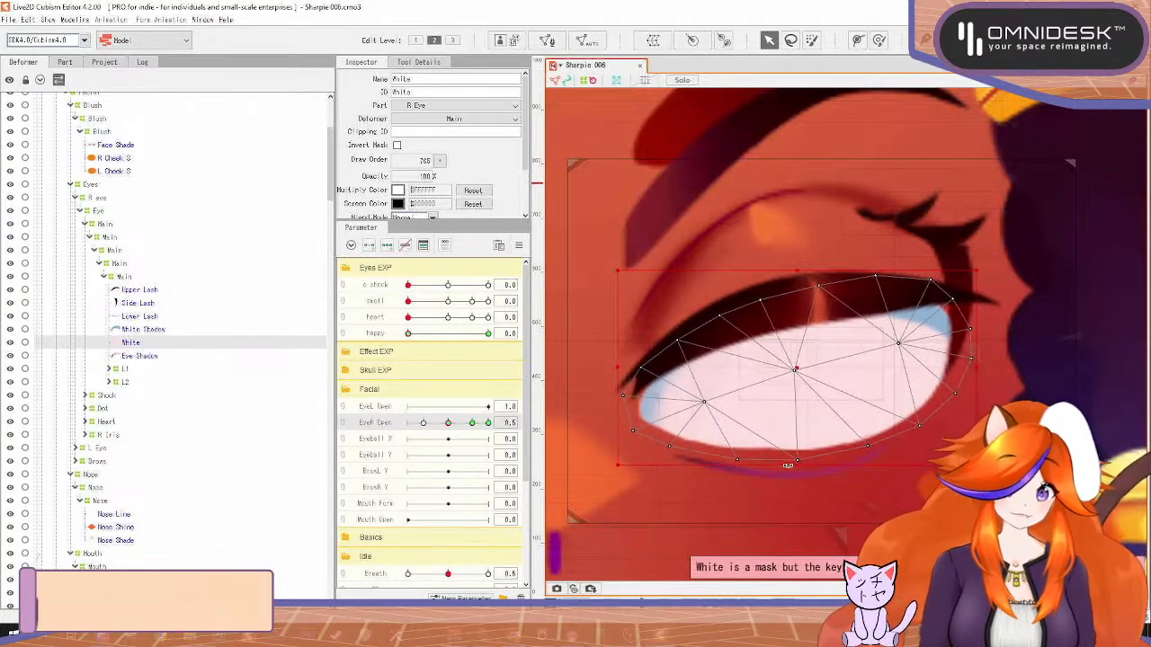
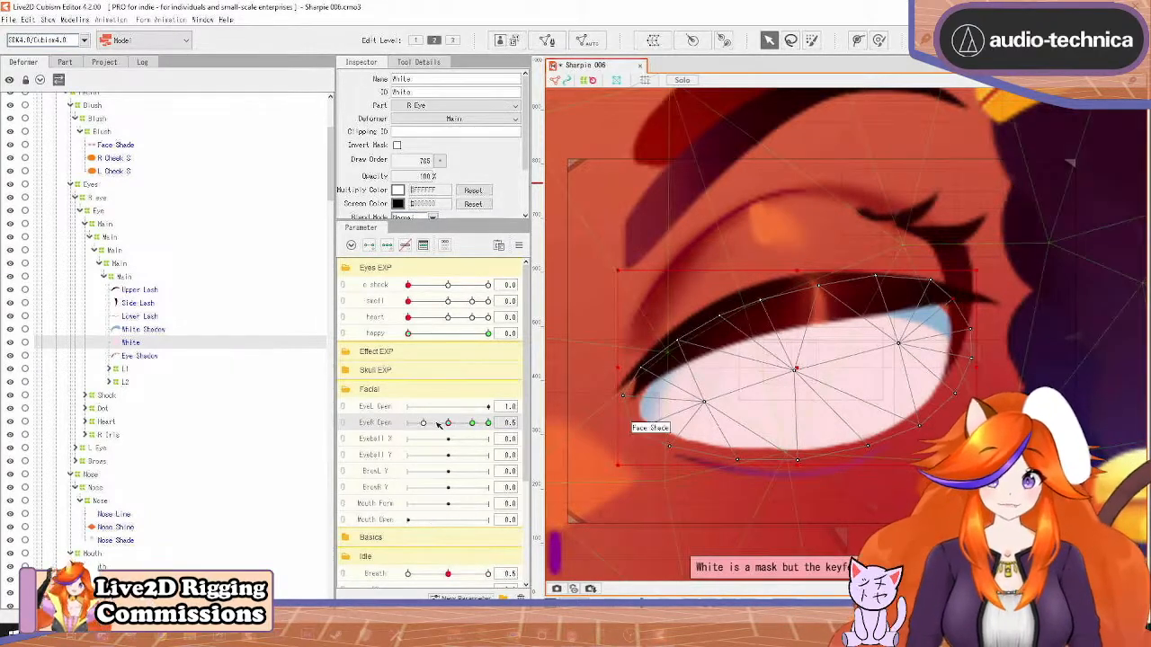
Key the White at EyeR Open 0.2, flatten it to a thin strip, and bend its outer end up to hide behind the lash
mouse_move(433, 423)
left_mouse_down()
mouse_move(407, 423)
mouse_move(424, 422)
left_mouse_up()
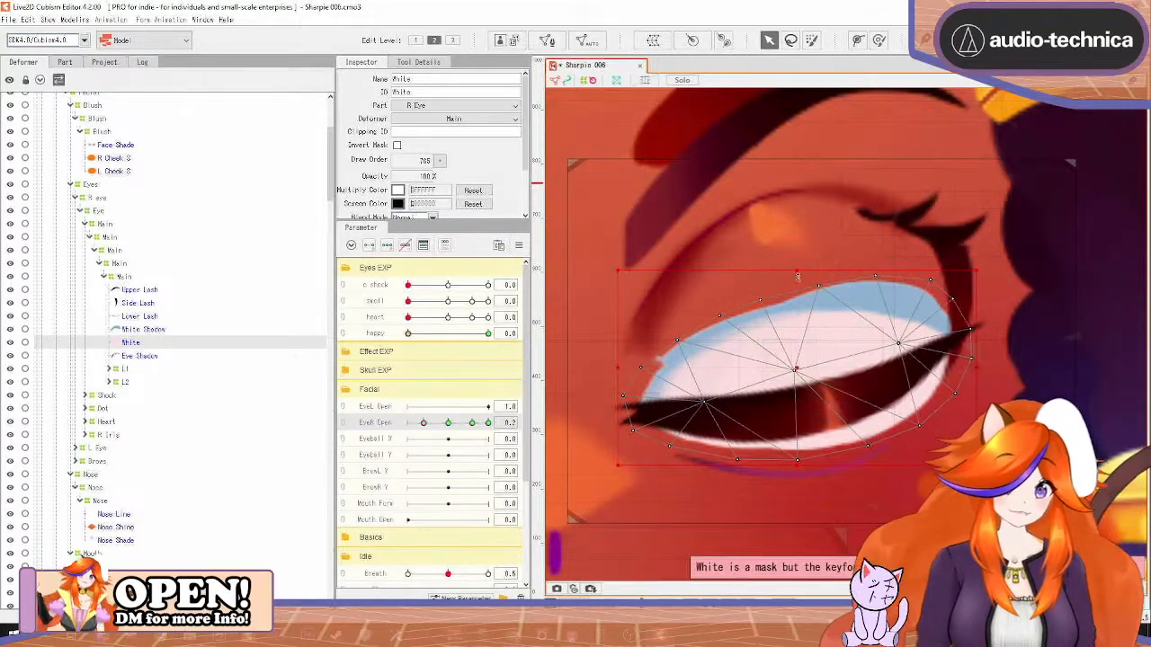
left_click_drag(798, 277, 799, 410)
left_click_drag(596, 373, 742, 463)
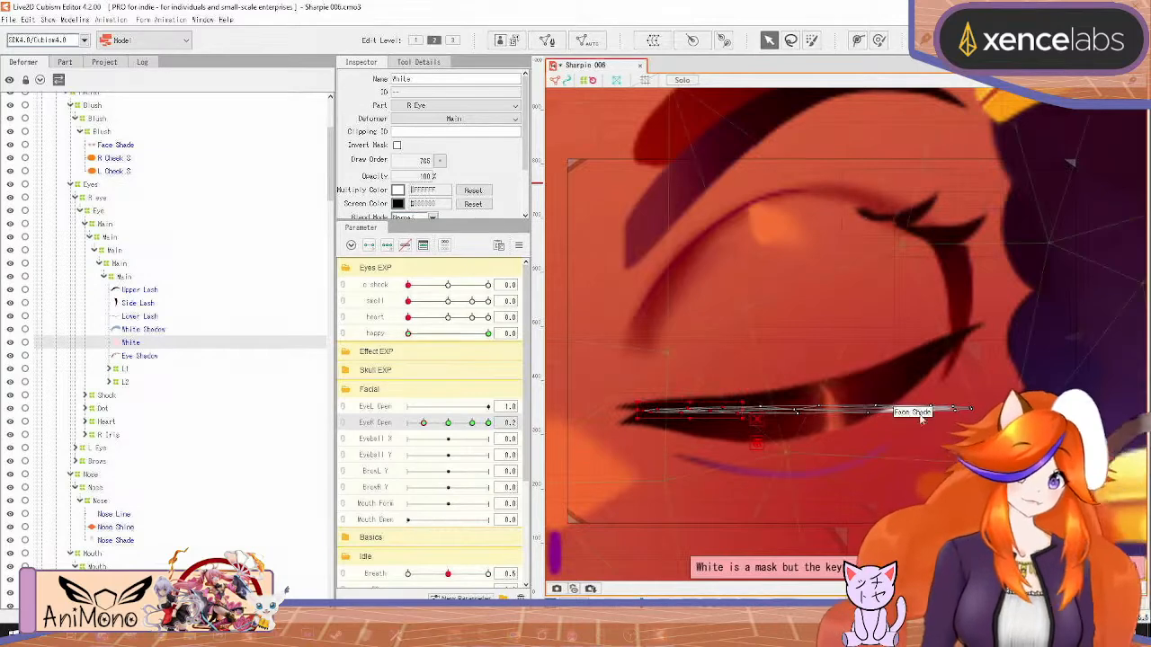
left_click_drag(1013, 356, 821, 505)
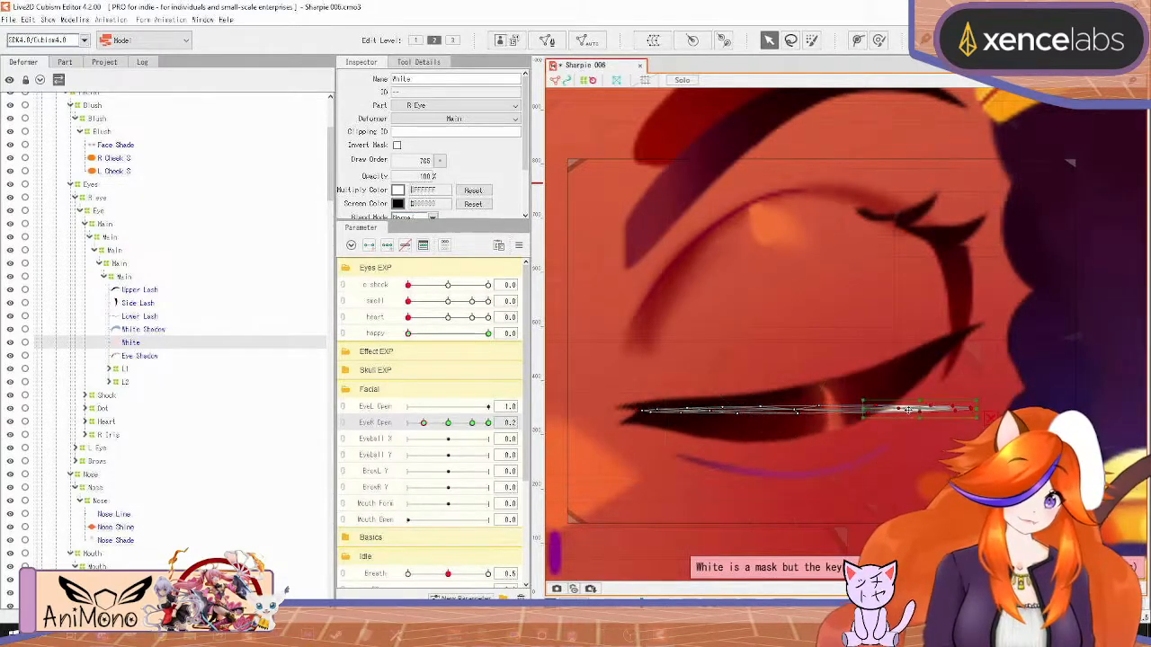
left_click_drag(908, 409, 881, 367)
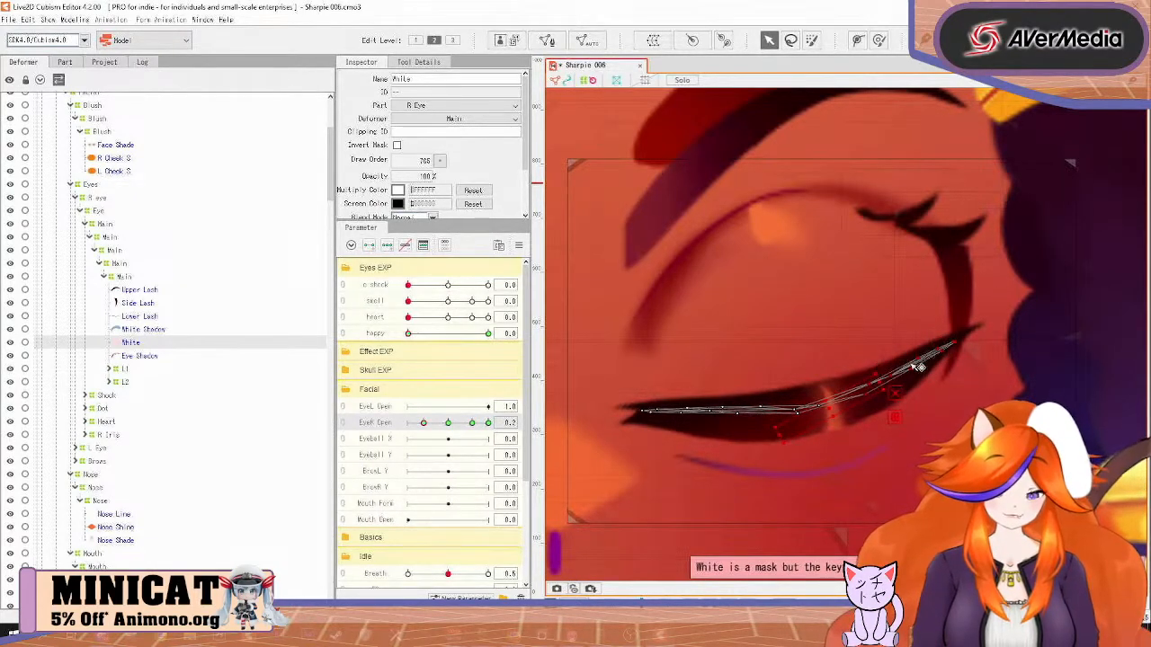
left_click_drag(982, 317, 962, 345)
left_click_drag(901, 412, 900, 412)
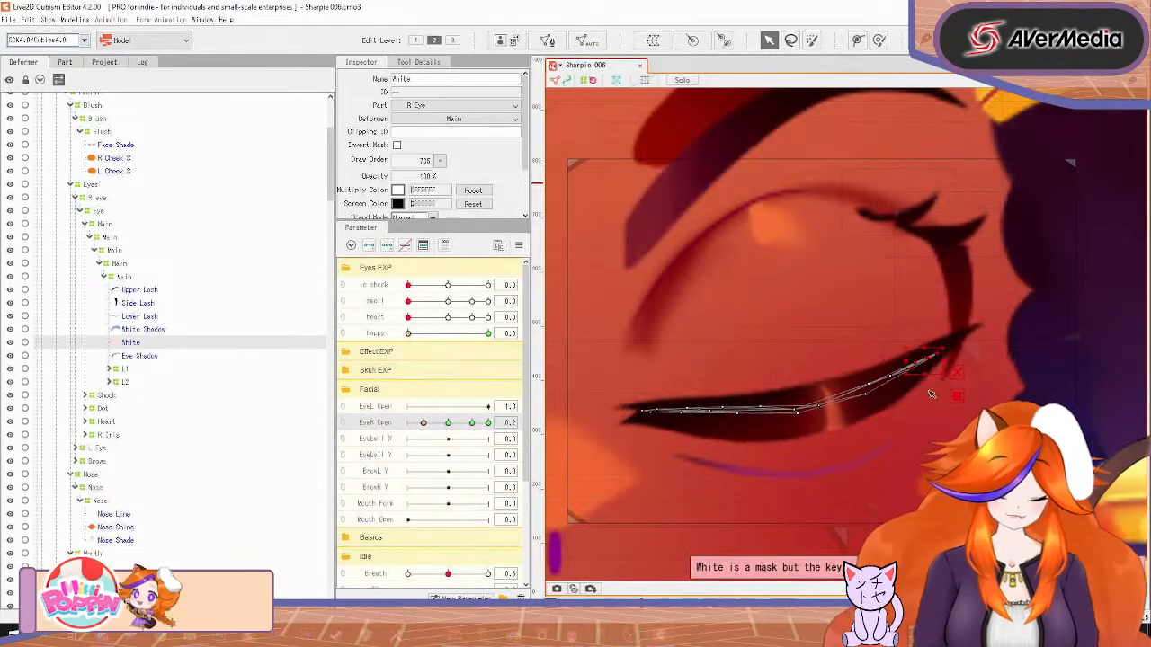
Check the White's blink across EyeR Open and compare its keys with those of the White Shadow
left_click(425, 424)
left_click_drag(428, 426, 477, 426)
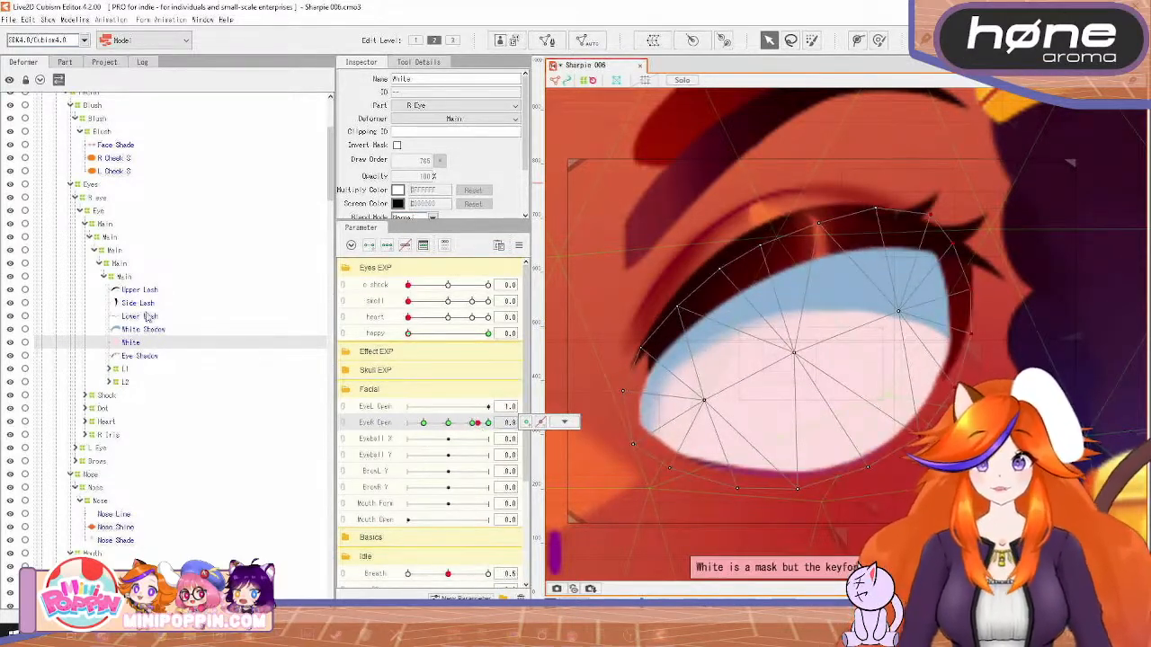
left_click(159, 330)
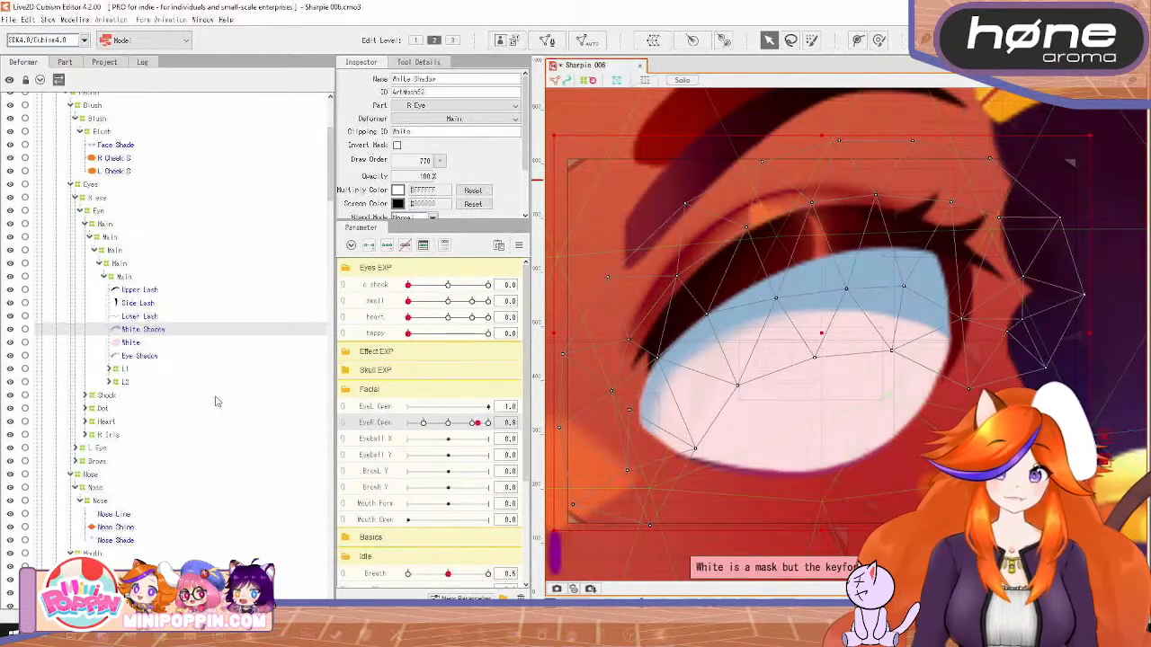
left_click(135, 343)
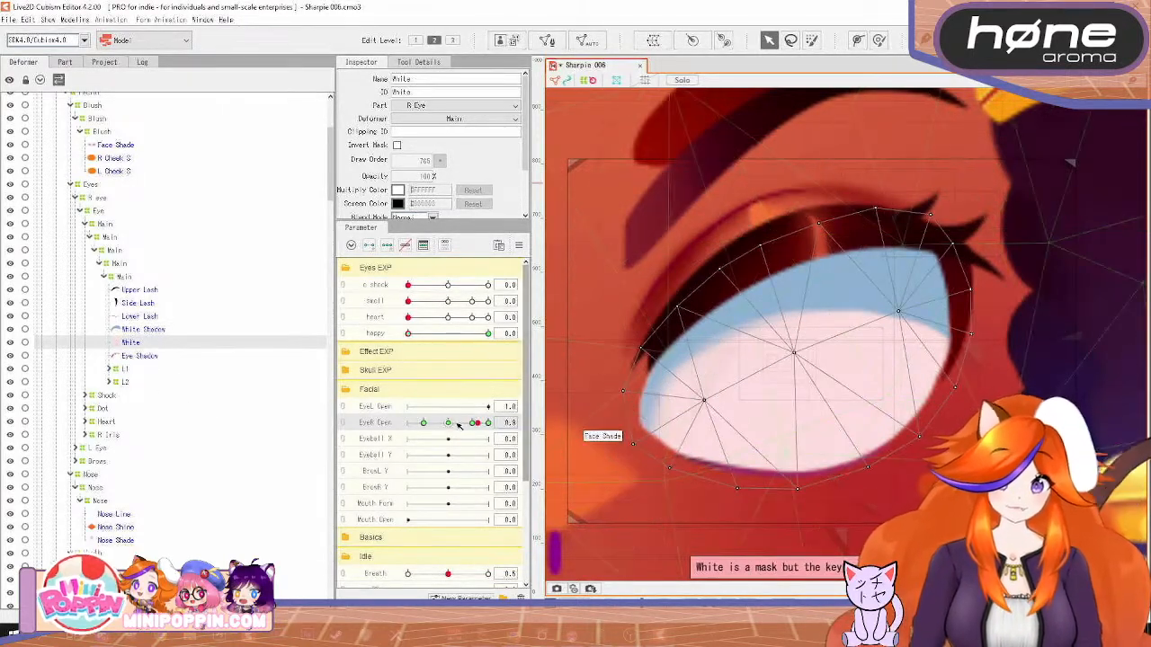
With EyeR Open at 0.5 and happy at 1.0, squash the White mesh vertically from both edges to fit under the arched lash
left_click_drag(474, 423, 456, 428)
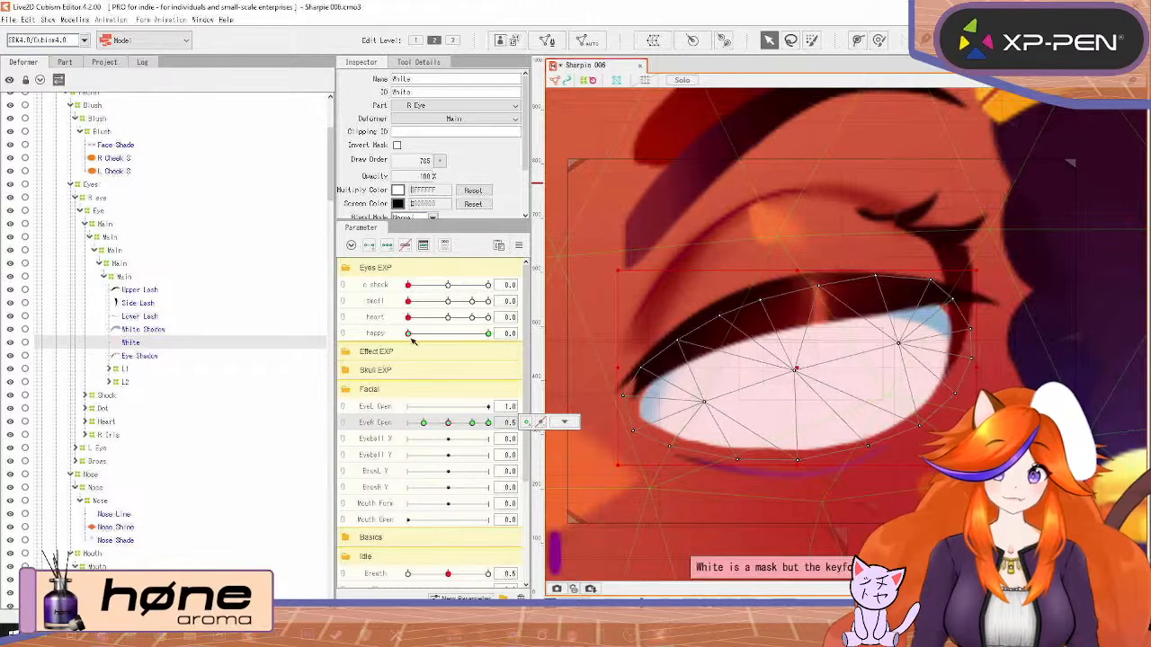
left_click_drag(412, 335, 489, 333)
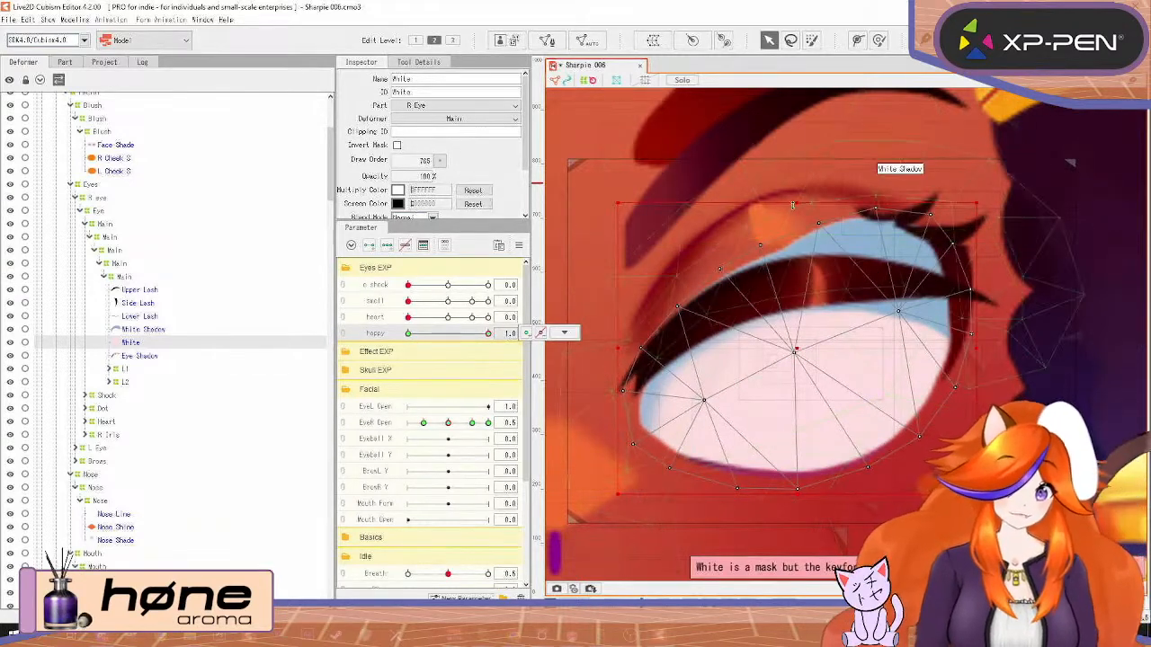
left_click_drag(799, 204, 779, 332)
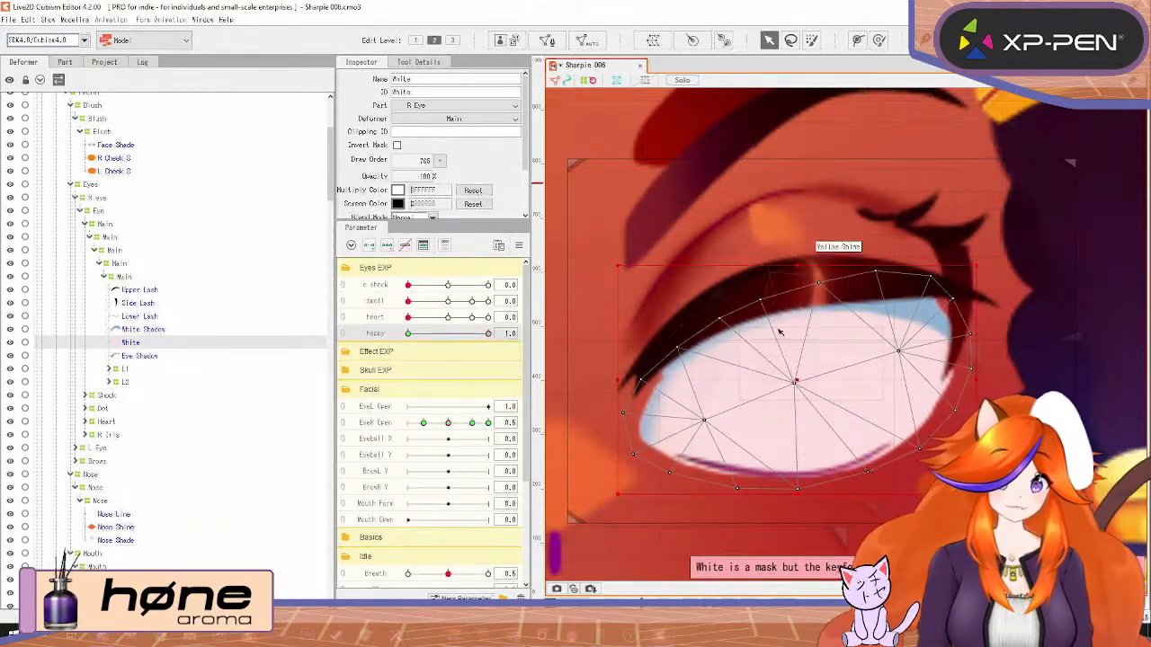
left_click_drag(802, 496, 792, 461)
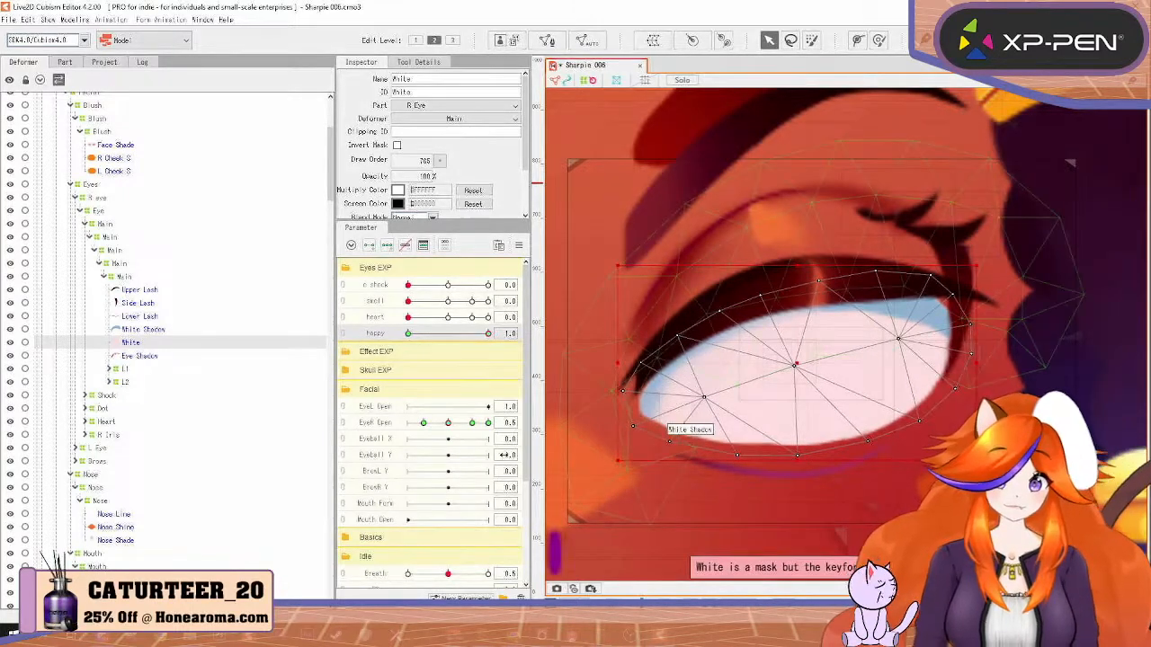
With EyeR Open at 0.2 and happy at 1.0, flatten the White mesh vertically into a thin strip at the lash's peak height
left_click(423, 422)
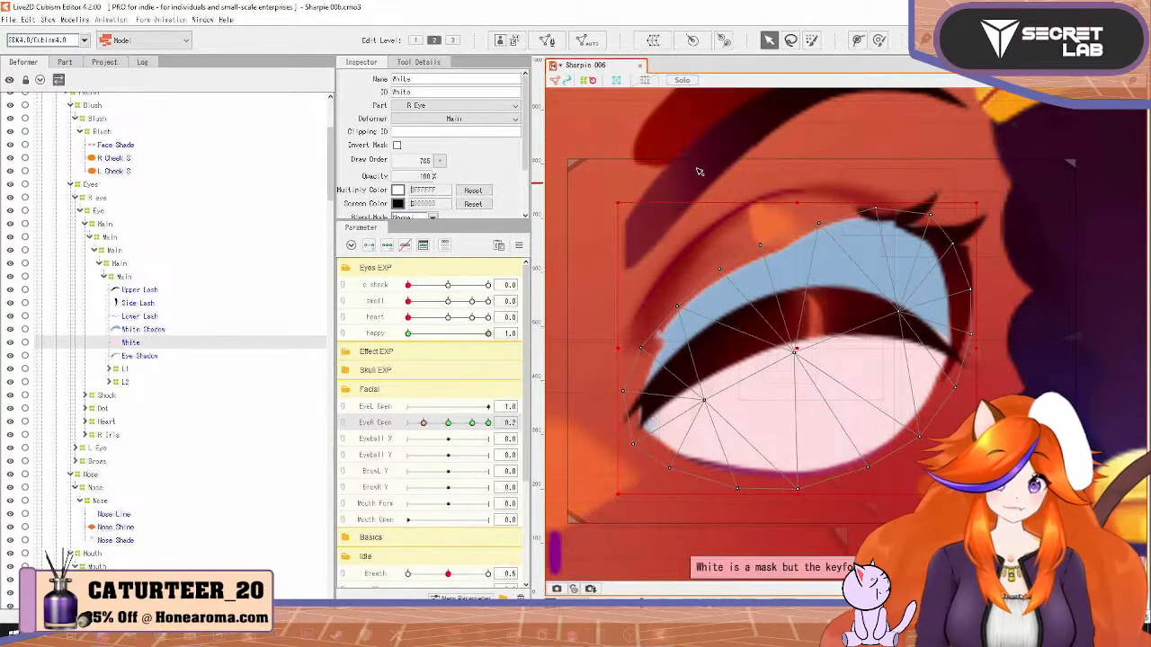
left_click_drag(799, 199, 797, 303)
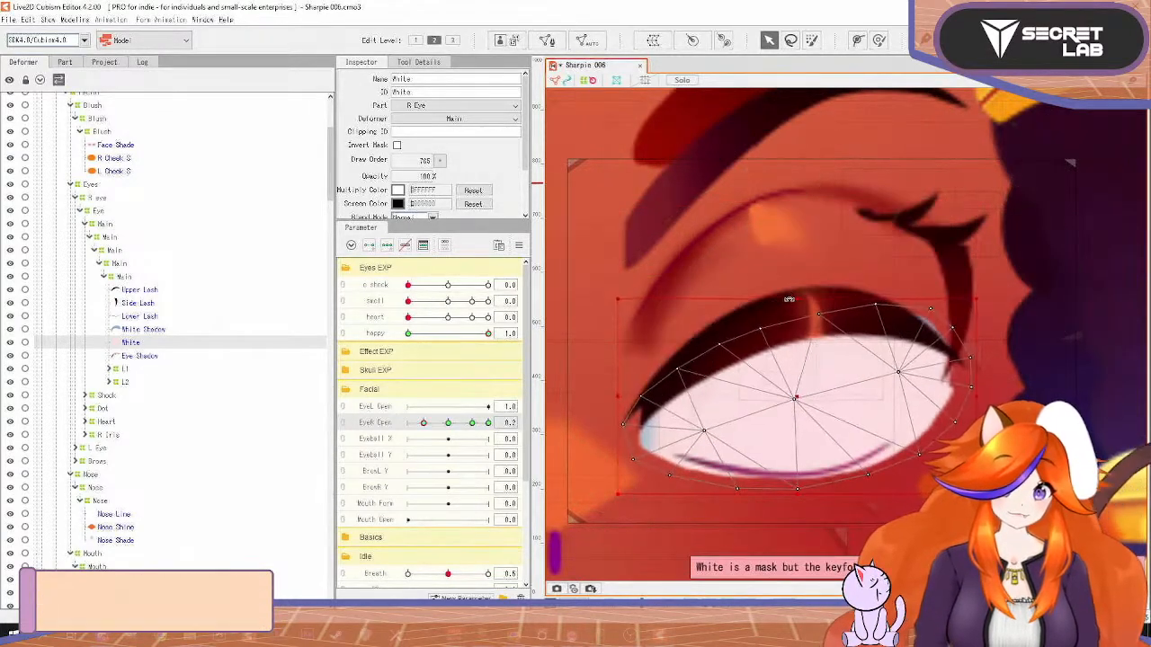
left_click_drag(799, 493, 782, 316)
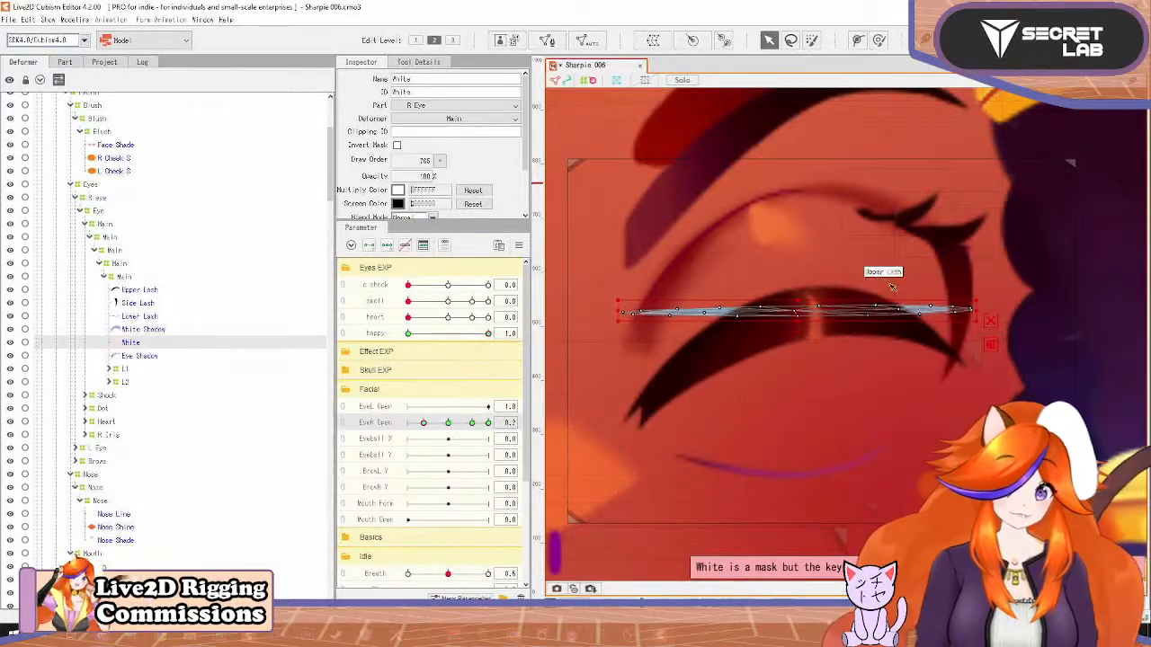
Bend both ends of the flattened White strip down so it follows the arched upper lash and hides behind it
left_click_drag(872, 369, 872, 367)
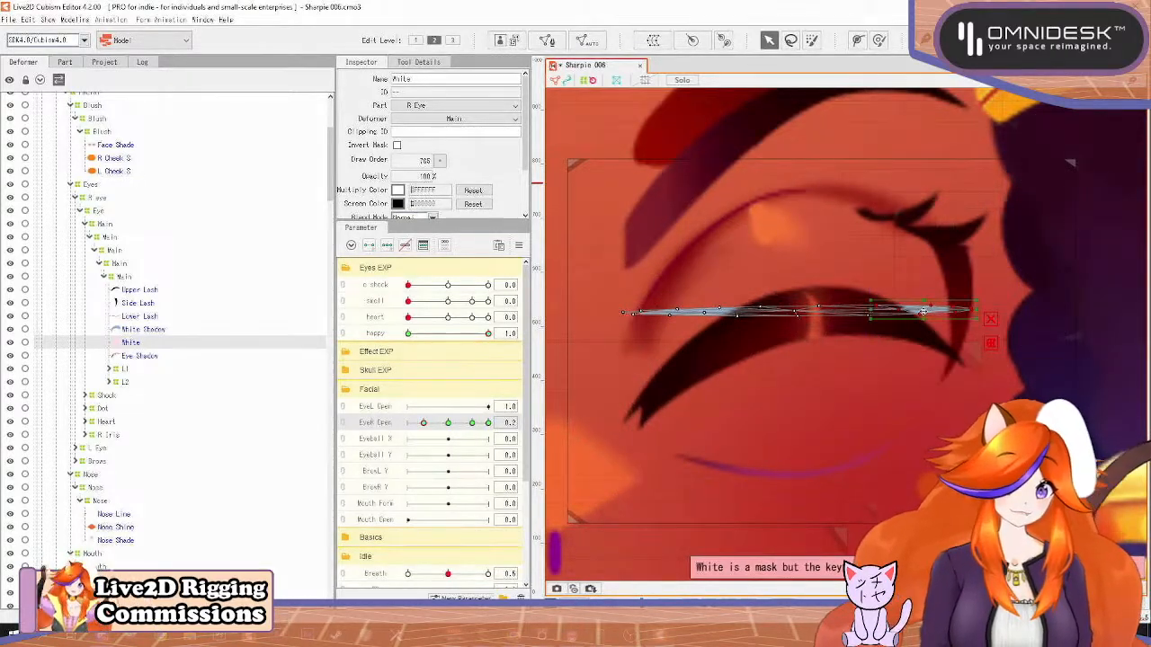
left_click_drag(870, 317, 928, 322)
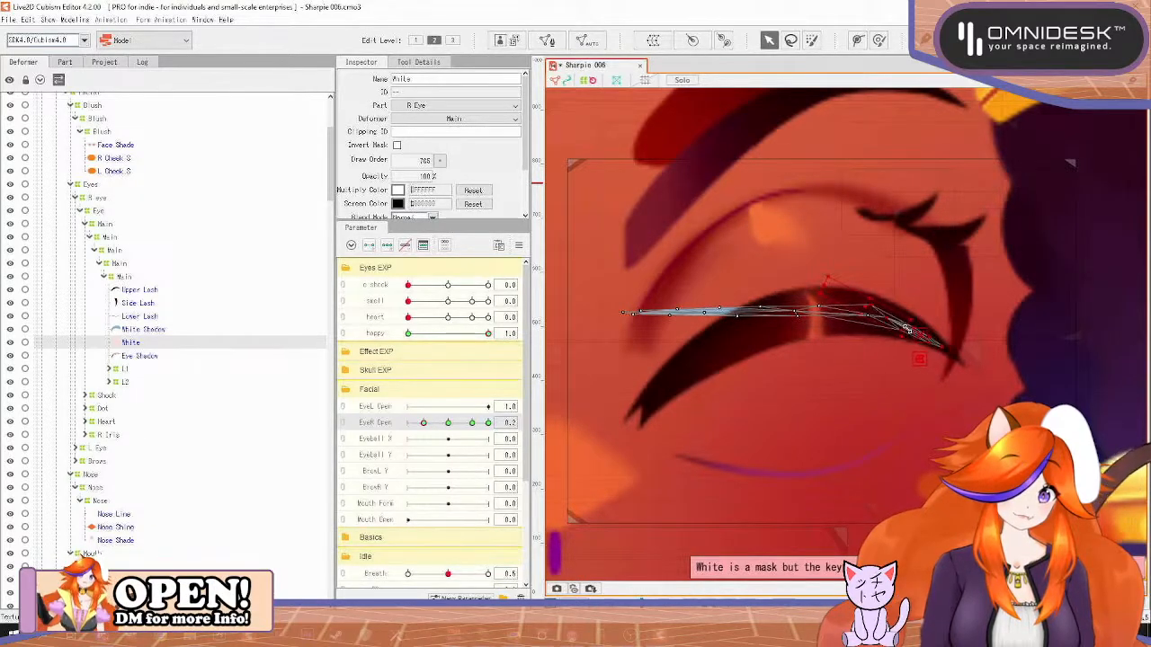
left_click(883, 260)
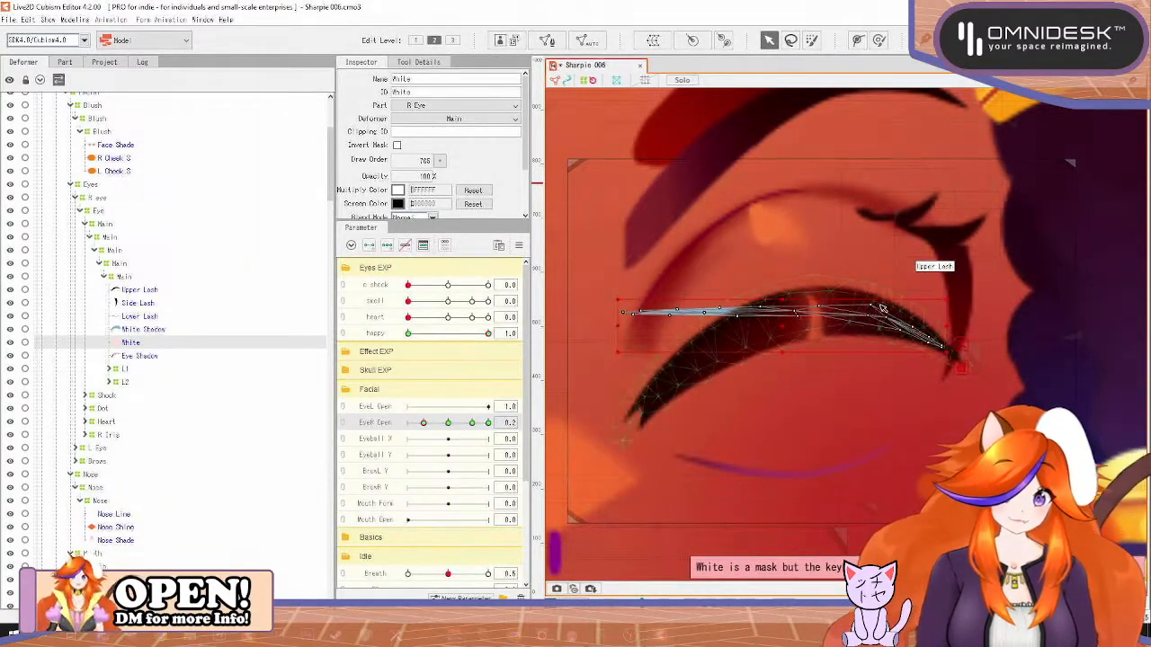
left_click_drag(595, 275, 758, 357)
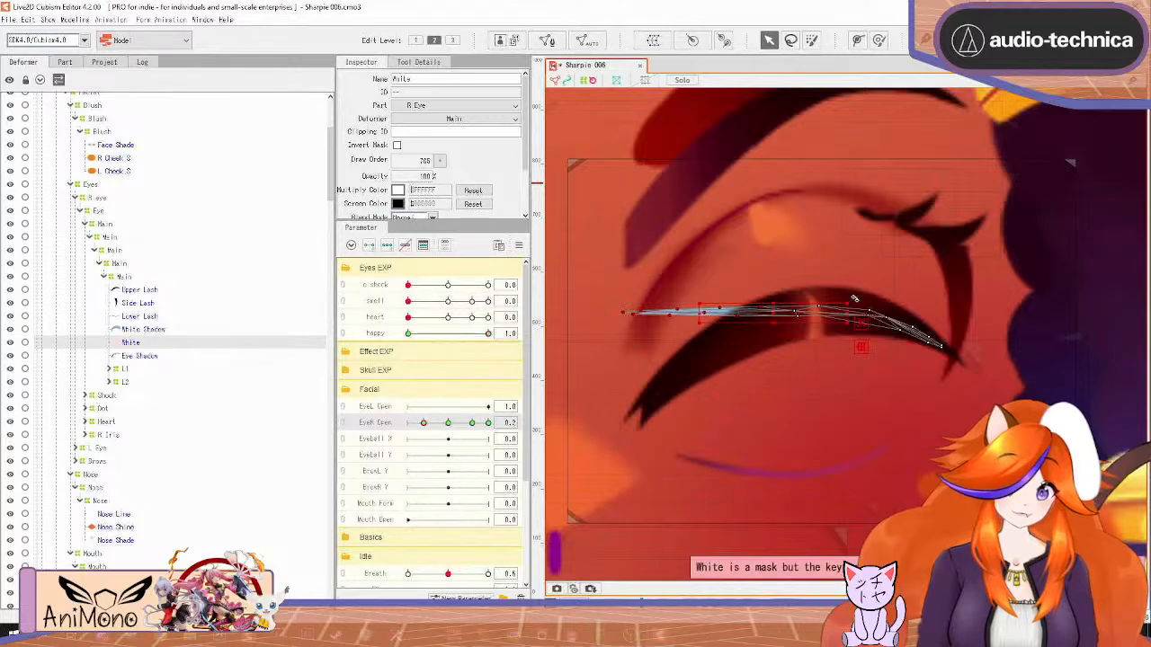
left_click_drag(854, 298, 821, 262)
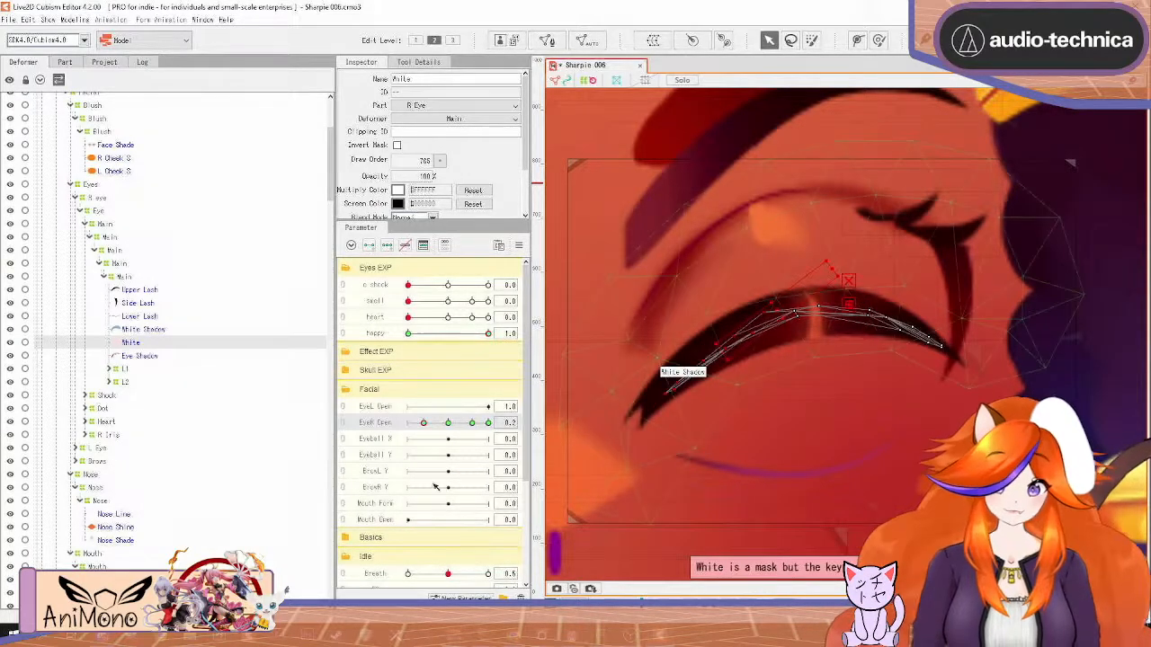
Check the happy blink, and raise the lower edge of the White mesh at EyeR Open 0.5
mouse_move(423, 422)
left_mouse_down()
mouse_move(478, 411)
mouse_move(428, 443)
mouse_move(438, 437)
left_mouse_up()
mouse_move(468, 423)
left_mouse_down()
mouse_move(415, 423)
mouse_move(448, 423)
left_mouse_up()
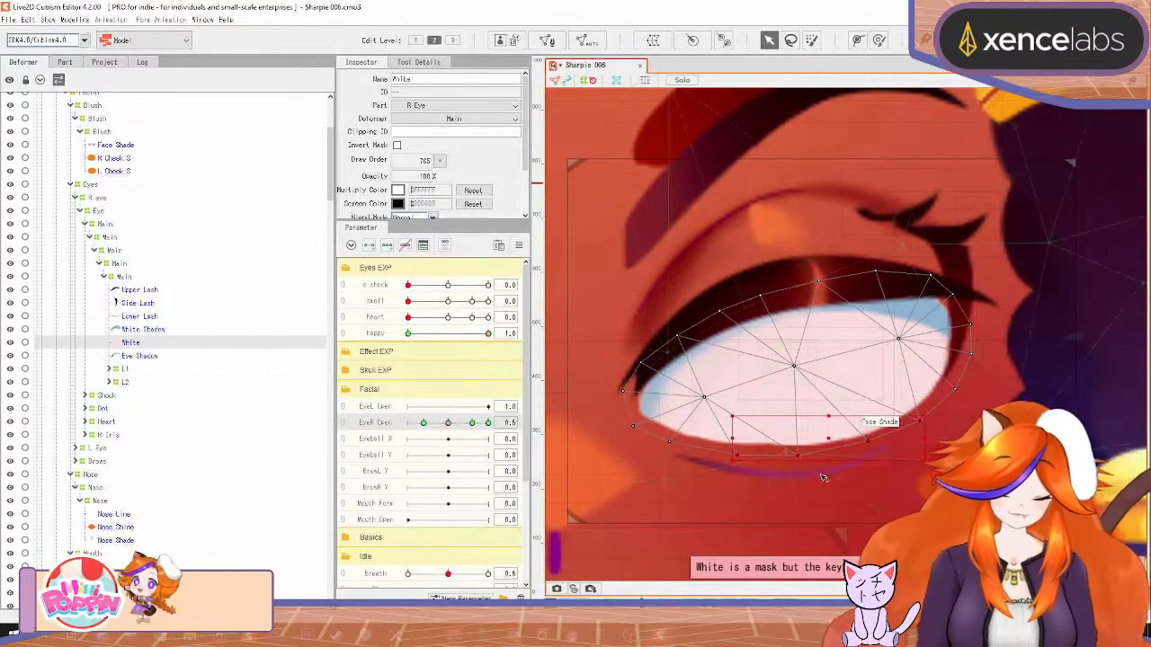
left_click_drag(954, 490, 621, 388)
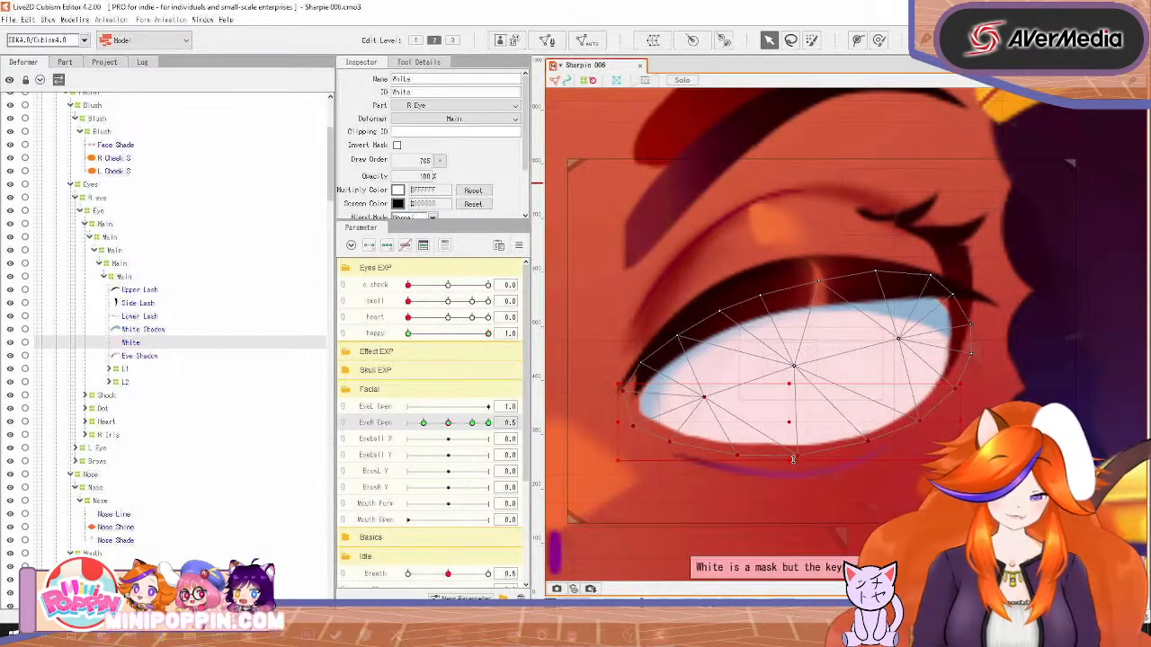
left_click_drag(794, 460, 791, 445)
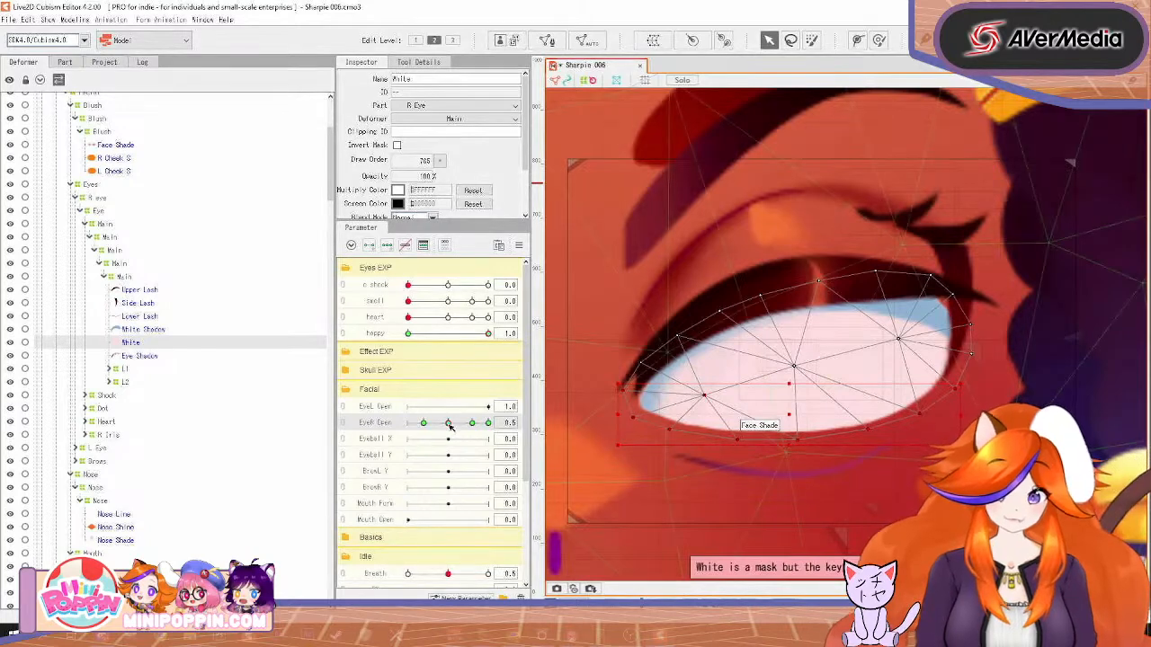
mouse_move(448, 423)
left_mouse_down()
mouse_move(430, 425)
mouse_move(500, 423)
mouse_move(448, 422)
left_mouse_up()
Return happy to 0.0 and add happy keys at 0.0 and 1.0 to the Eye Shadow, Lower Lash and Side Lash
left_click_drag(487, 335, 319, 354)
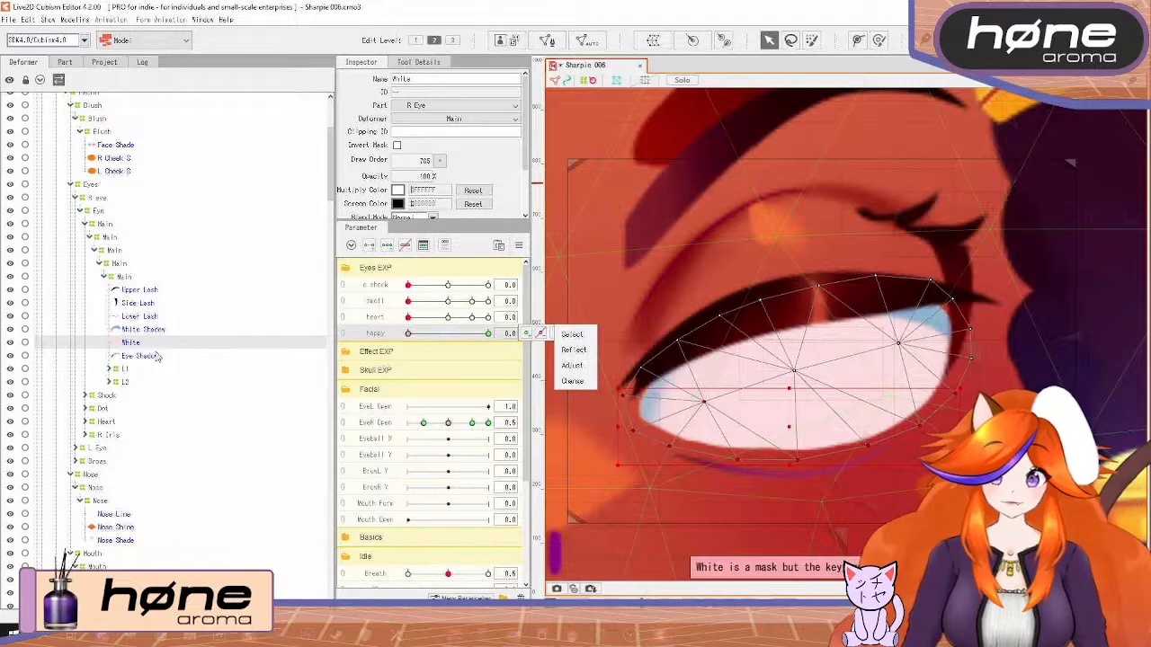
left_click(140, 356)
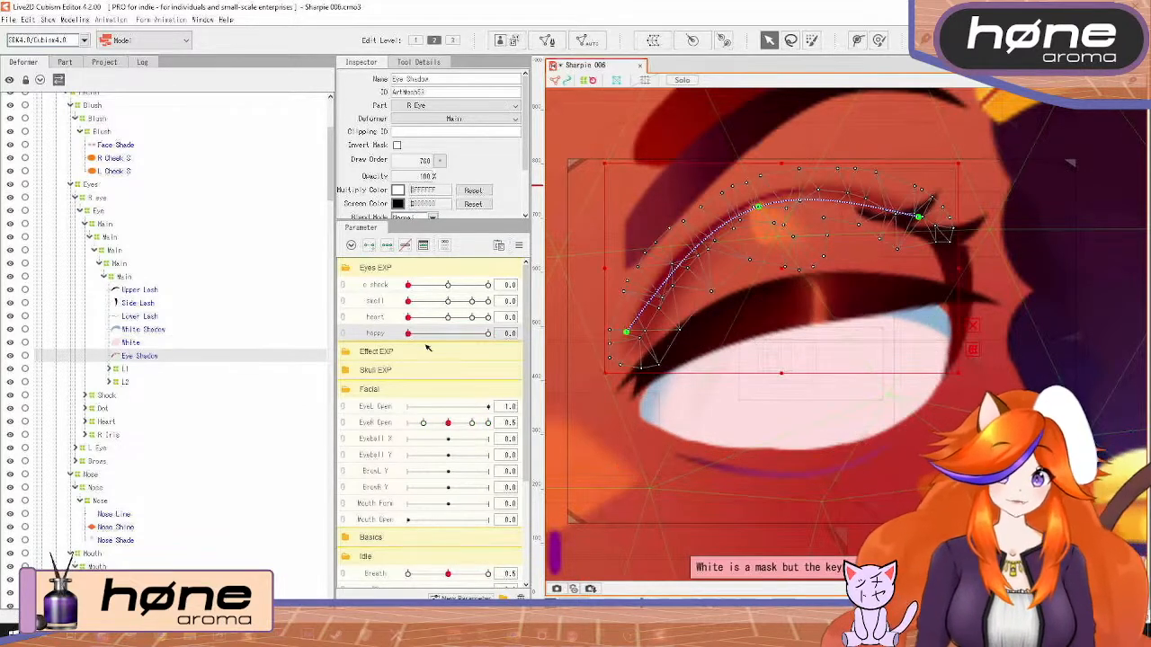
left_click(152, 317, "ctrl")
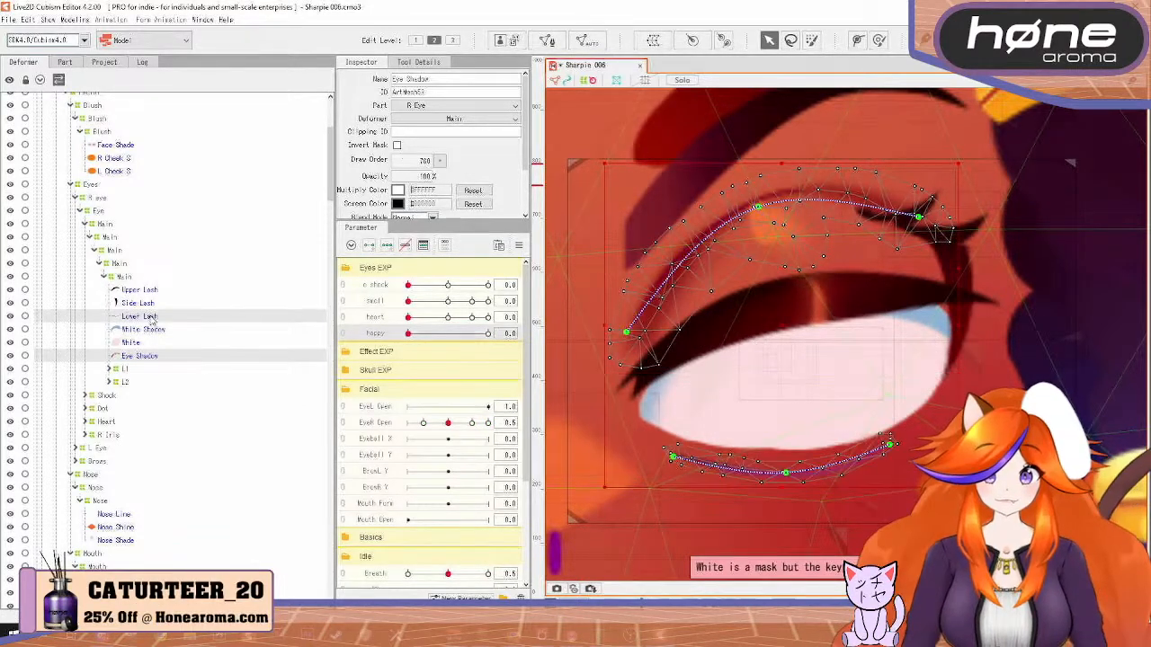
left_click(153, 304, "ctrl")
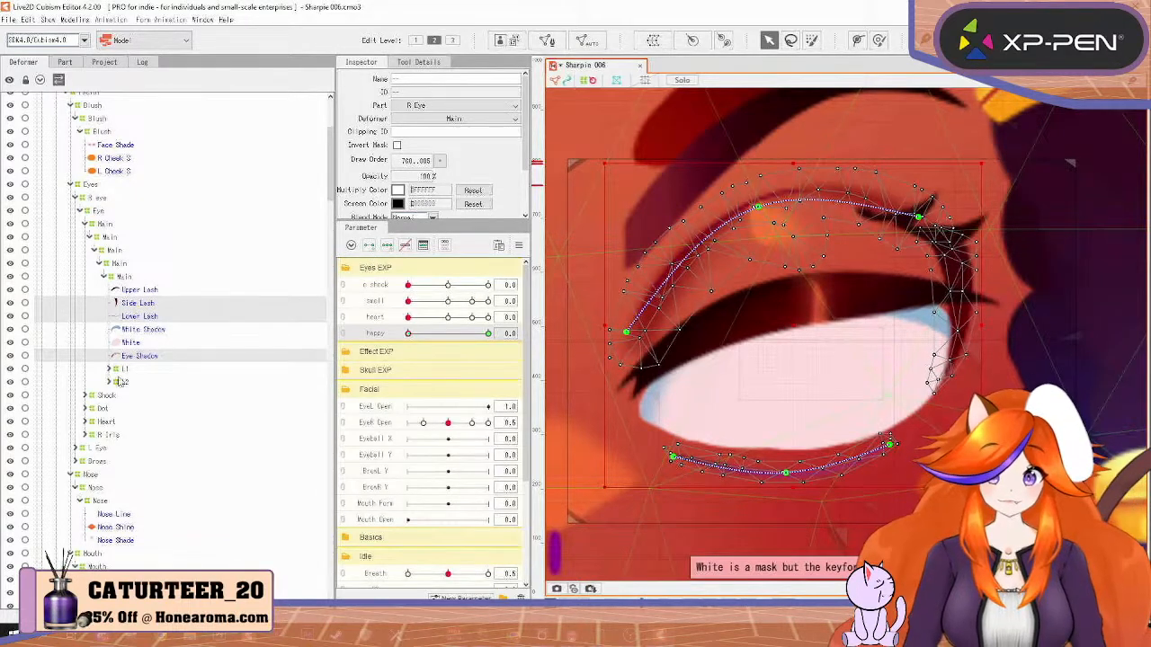
Key the Eye Shadow at EyeR Open 1.0, 0.8 and 0.5, and lower its middle and outer path points at 0.5
left_click(153, 357)
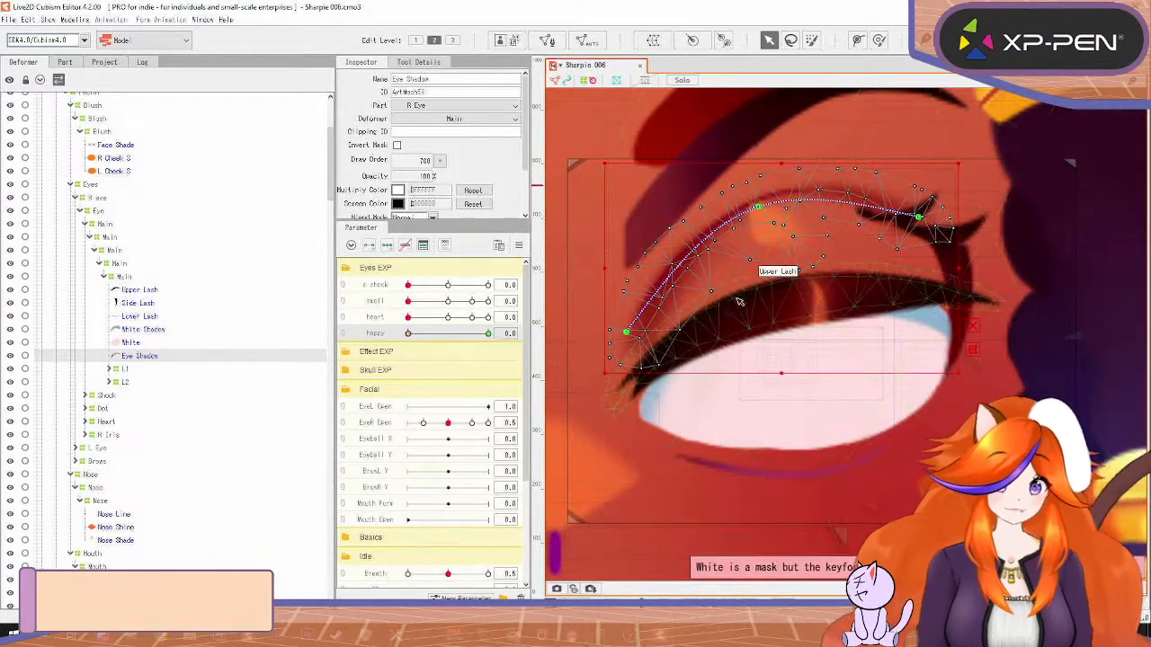
left_click(486, 423)
left_click(542, 422)
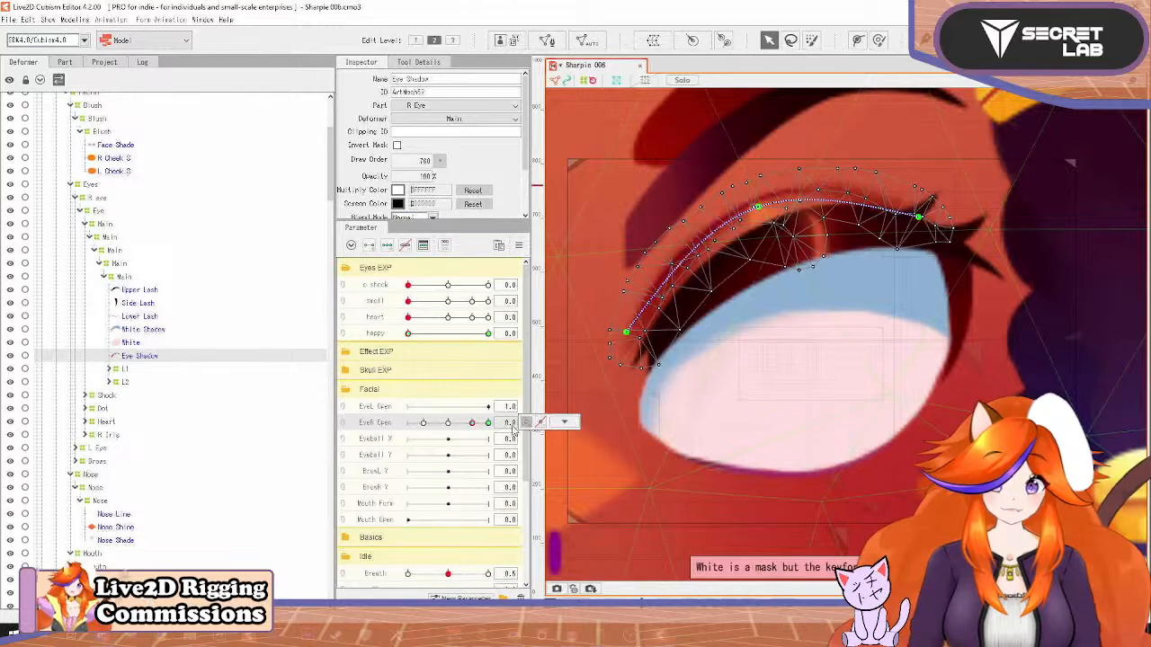
left_click(448, 423)
left_click(527, 422)
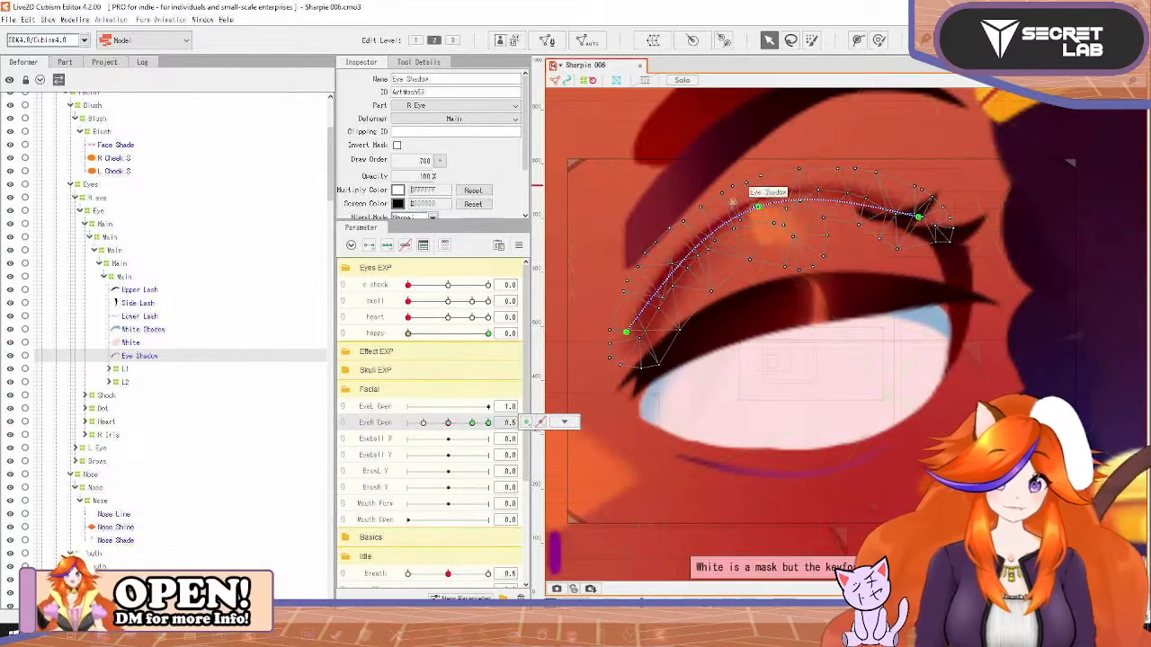
left_click_drag(758, 206, 764, 249)
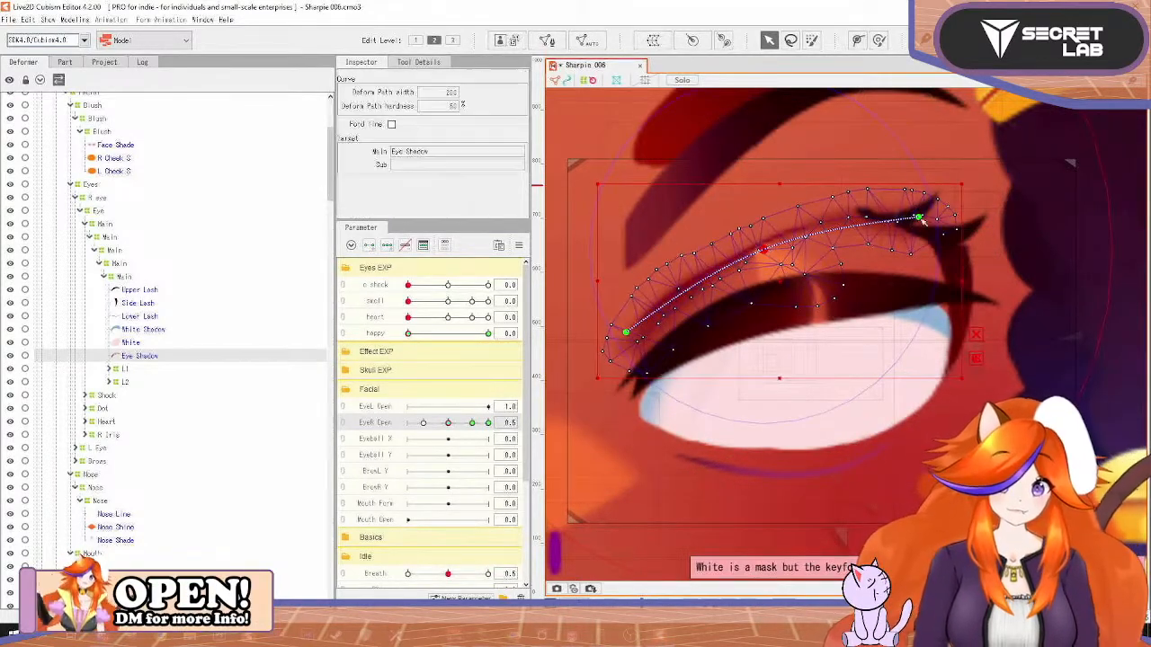
left_click_drag(919, 217, 924, 236)
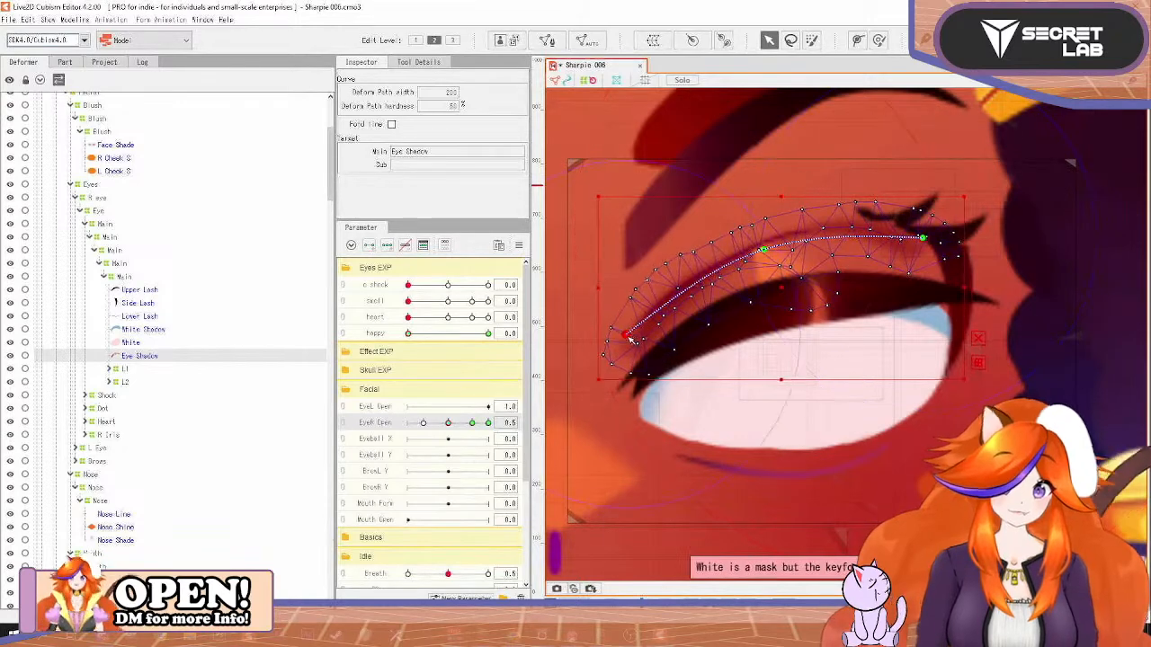
Key the Eye Shadow at EyeR Open 0.2, shift the whole mesh down, lower its outer end slightly, and preview the blink
left_click(423, 423)
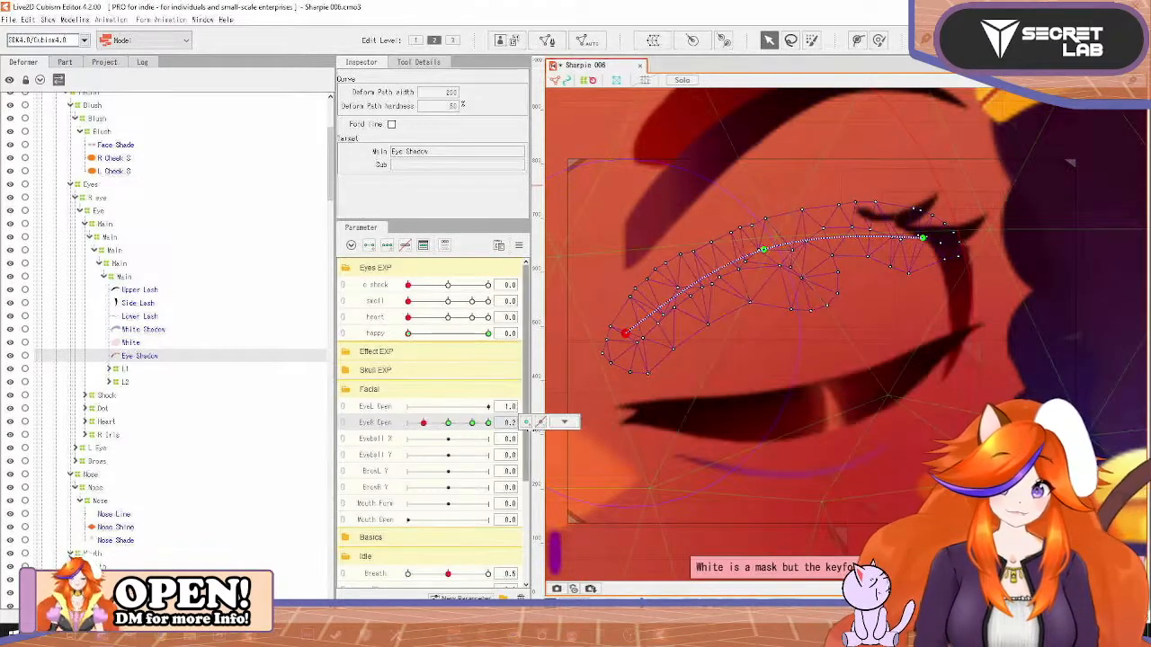
left_click(527, 422)
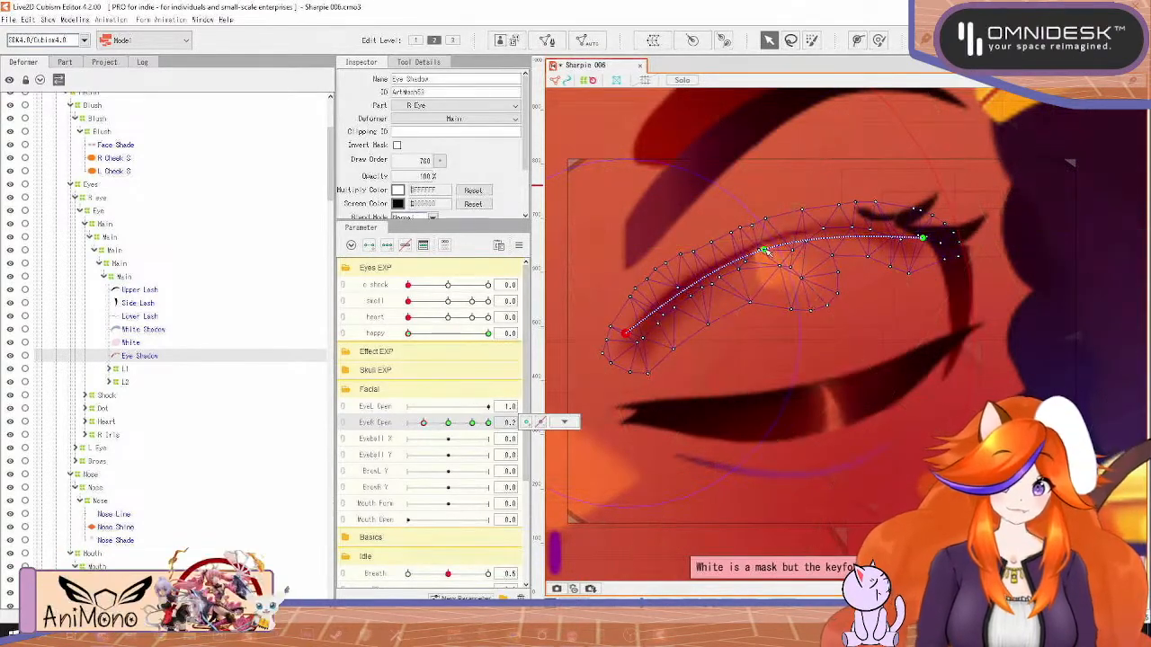
left_click(872, 339)
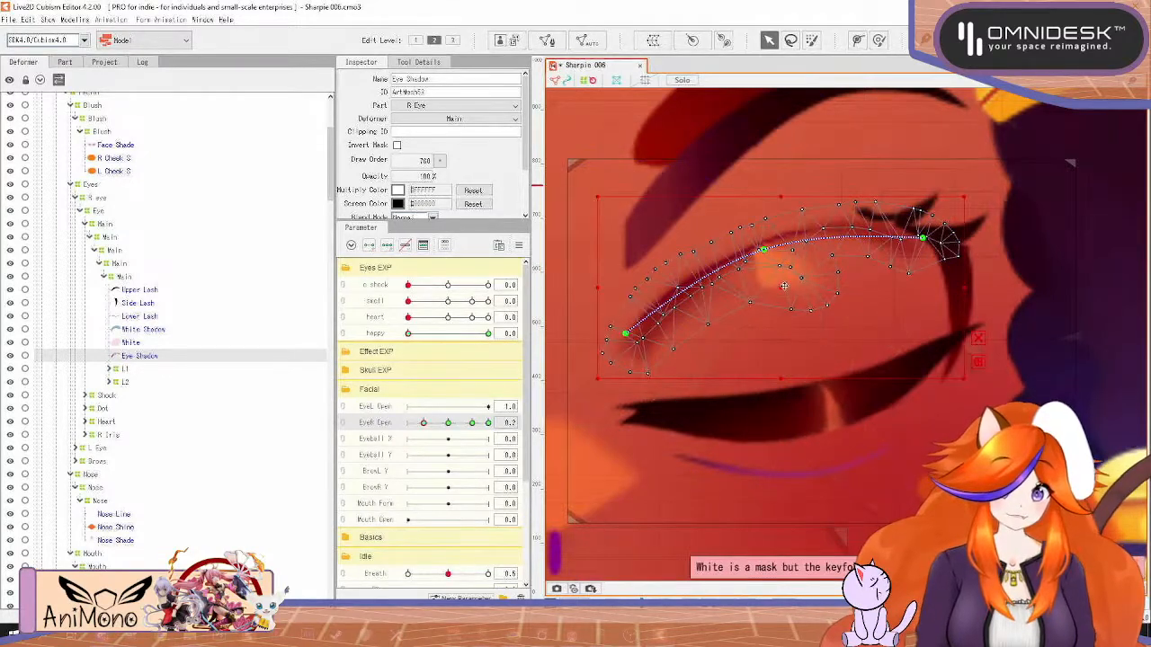
left_click_drag(784, 286, 779, 308)
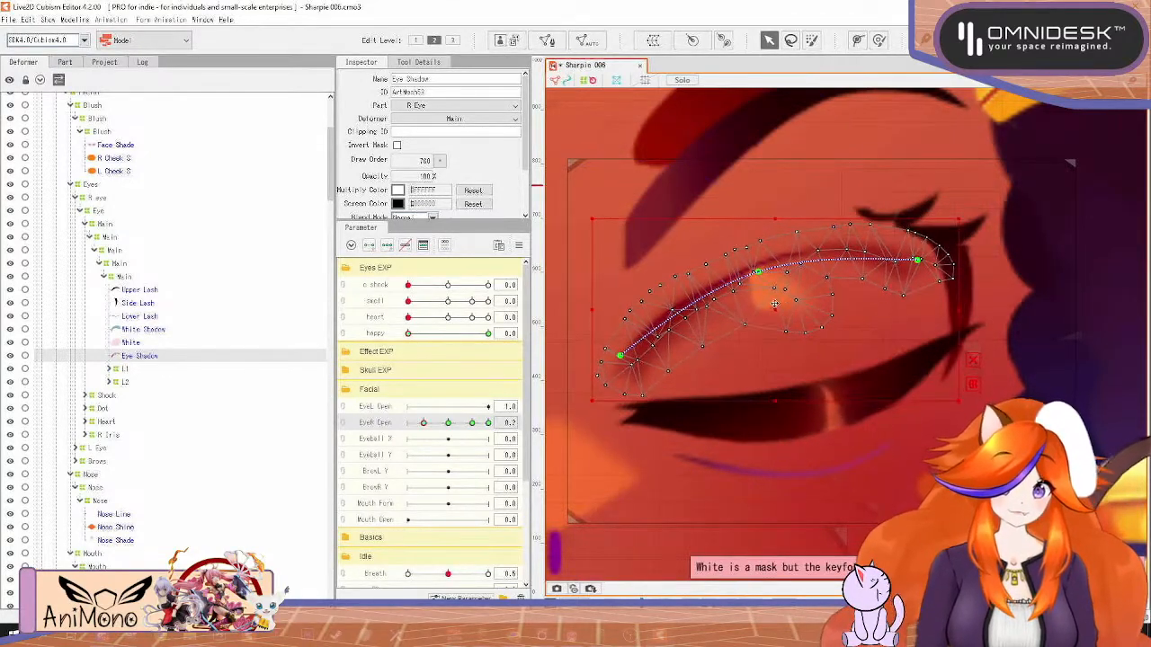
mouse_move(916, 261)
left_mouse_down()
mouse_move(922, 278)
mouse_move(914, 270)
left_mouse_up()
left_click_drag(426, 422, 489, 419)
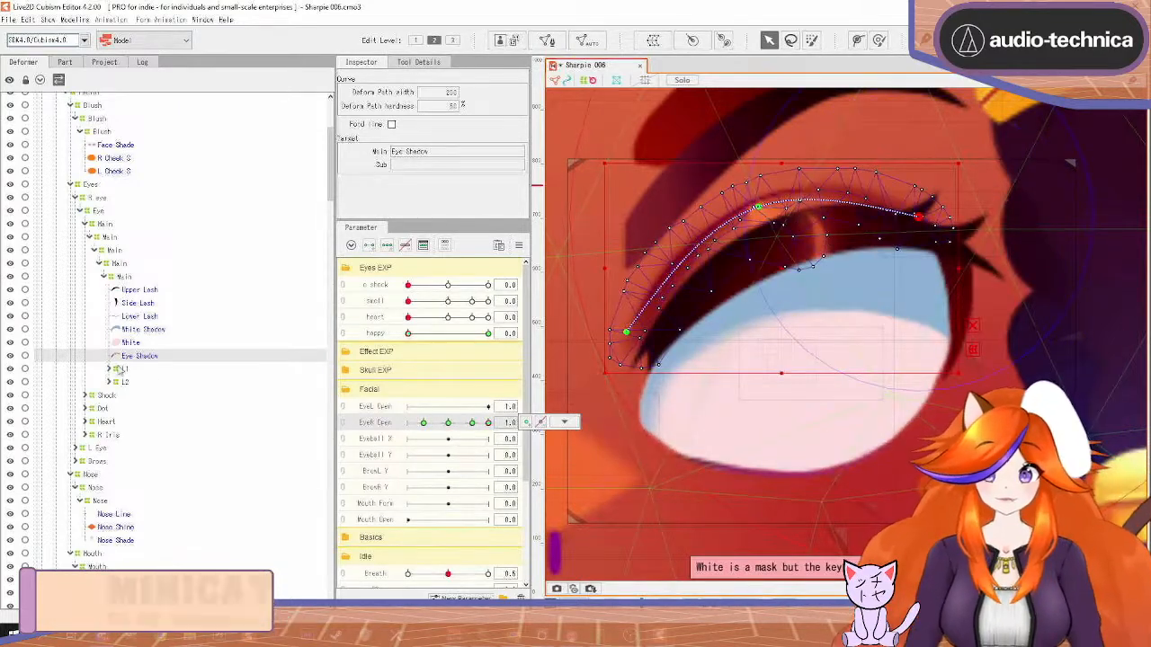
With happy at 1.0 and EyeR Open at 0.5, lower the Eye Shadow's middle and outer path points toward the arched lash
left_click(488, 334)
left_click(448, 422)
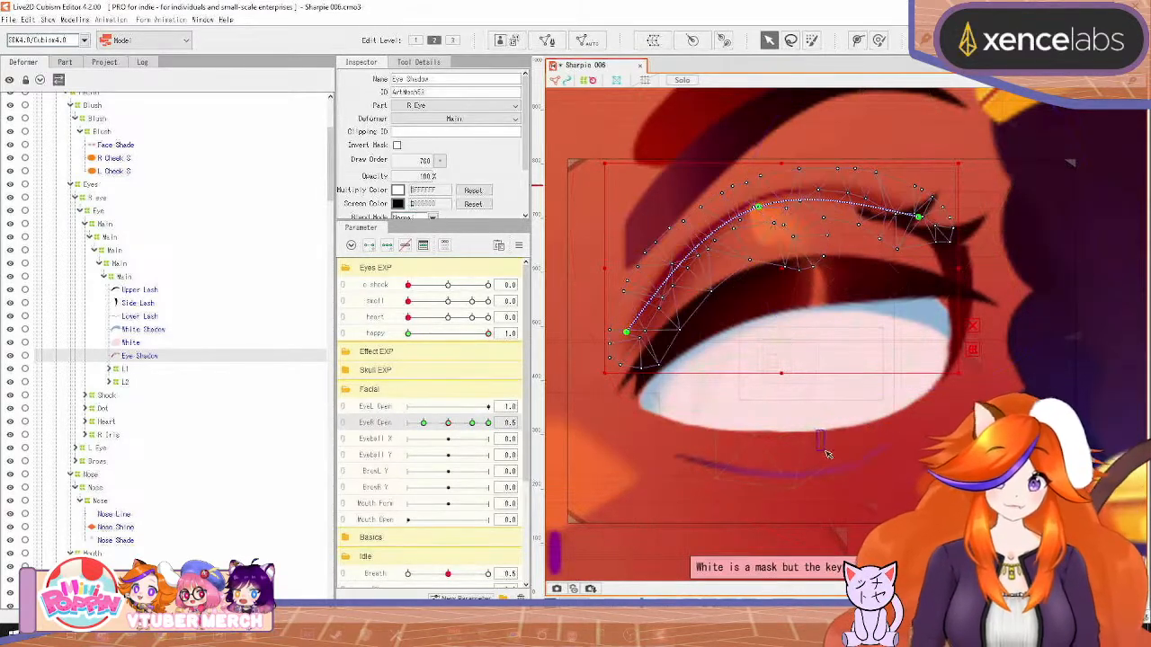
left_click_drag(760, 205, 761, 238)
left_click_drag(917, 218, 926, 250)
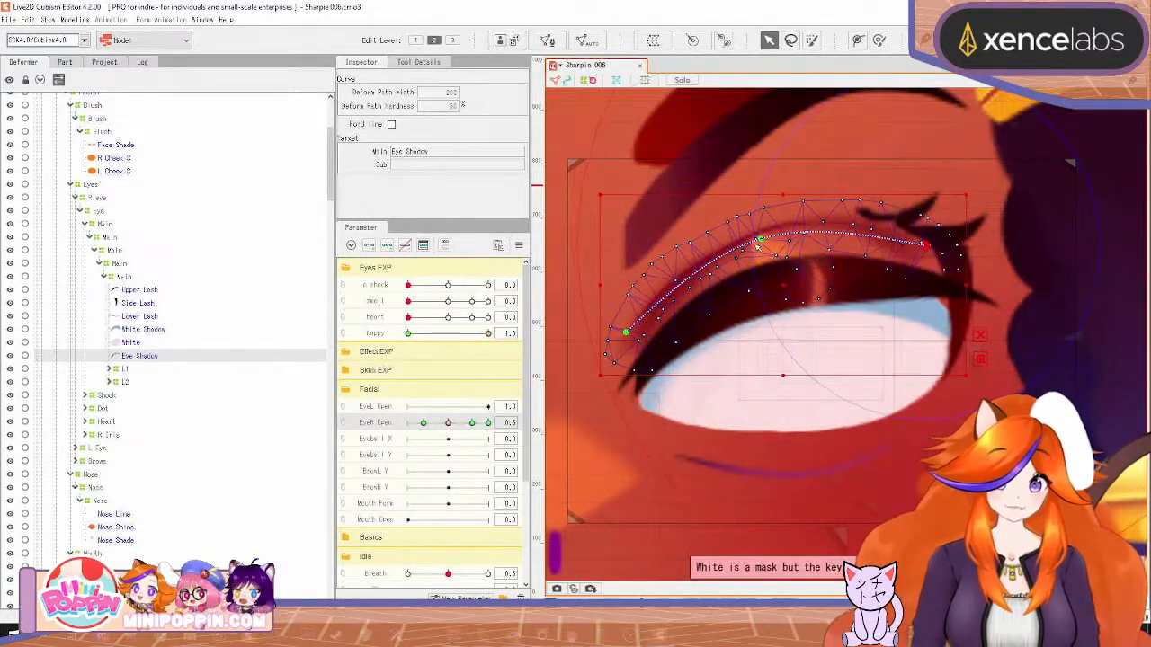
left_click_drag(761, 239, 759, 233)
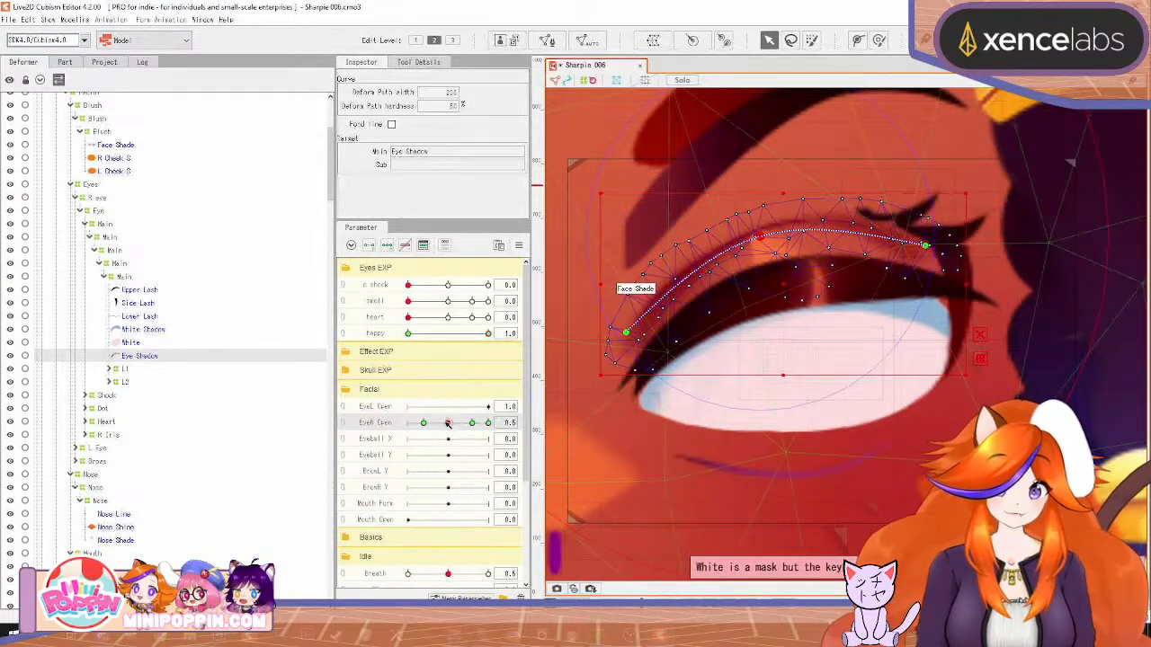
At EyeR Open 0.2 with happy at 1.0, move the Eye Shadow down above the closed lash, flatten its middle, and preview the blink
left_click_drag(448, 422, 423, 423)
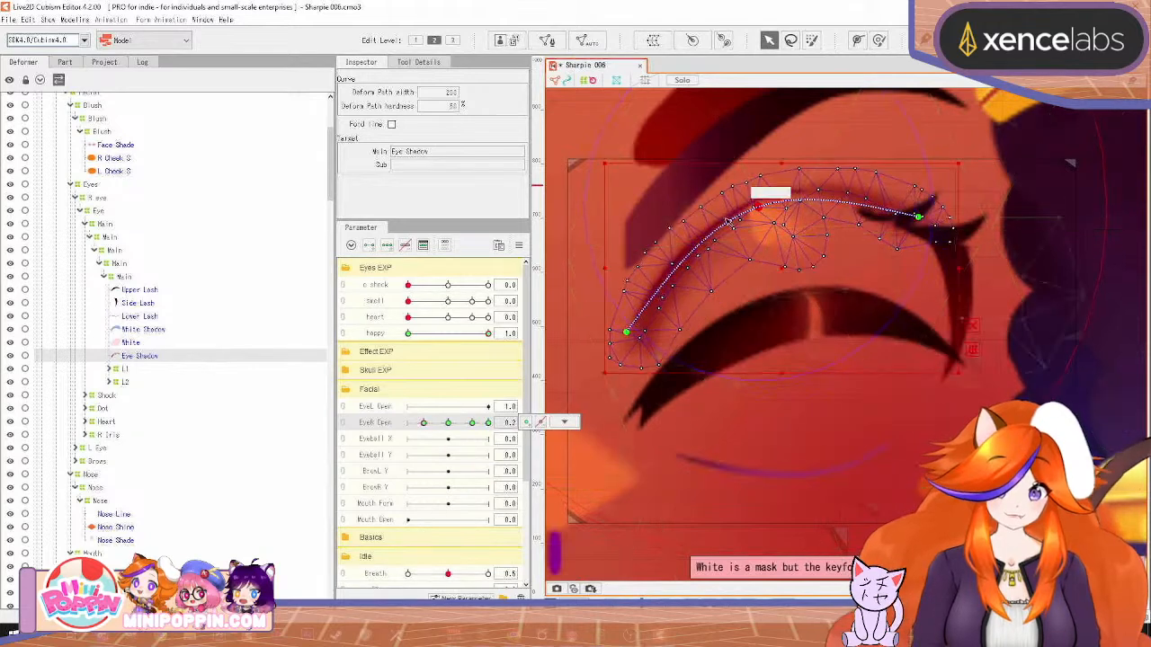
left_click_drag(817, 354, 826, 374)
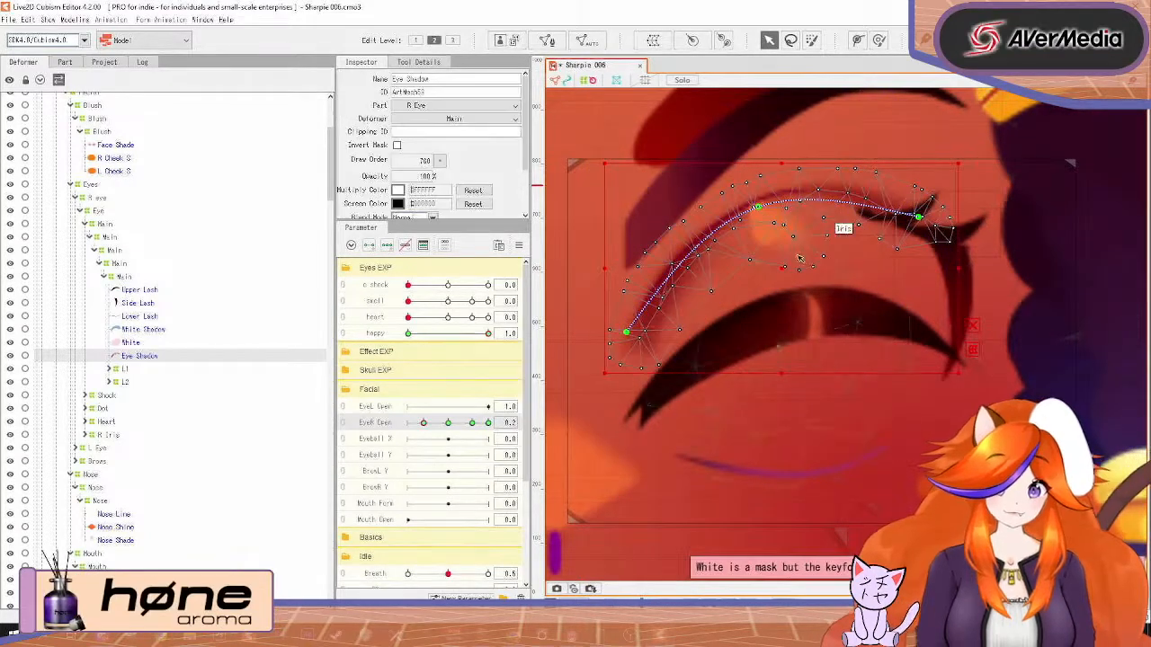
left_click_drag(787, 269, 787, 312)
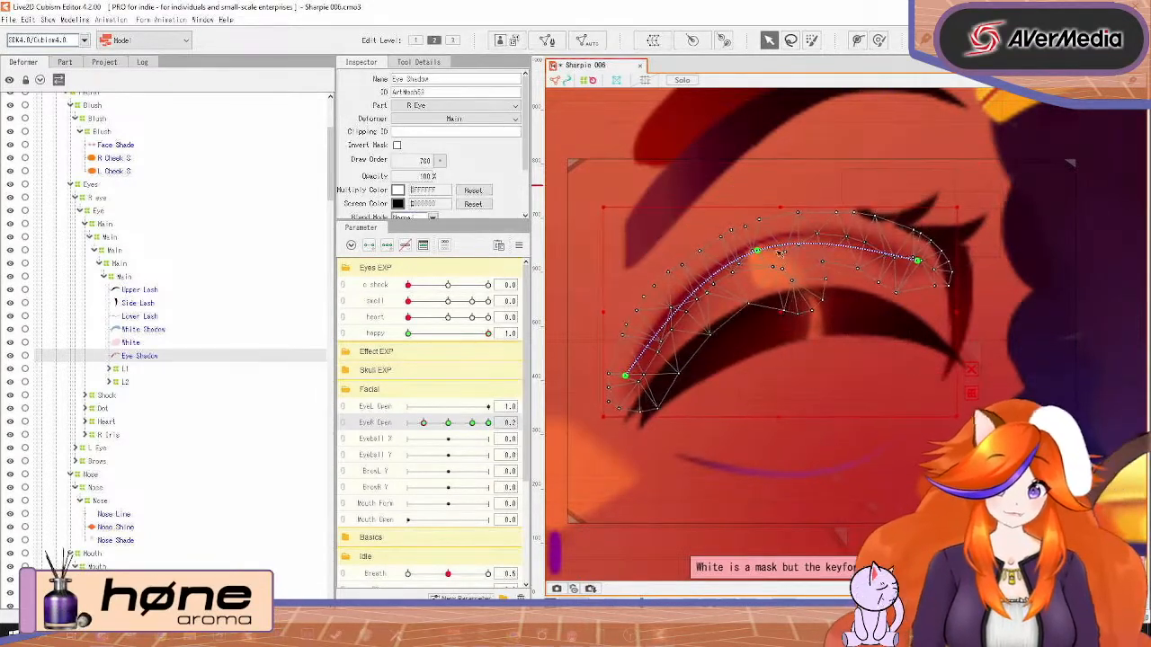
left_click_drag(758, 250, 760, 266)
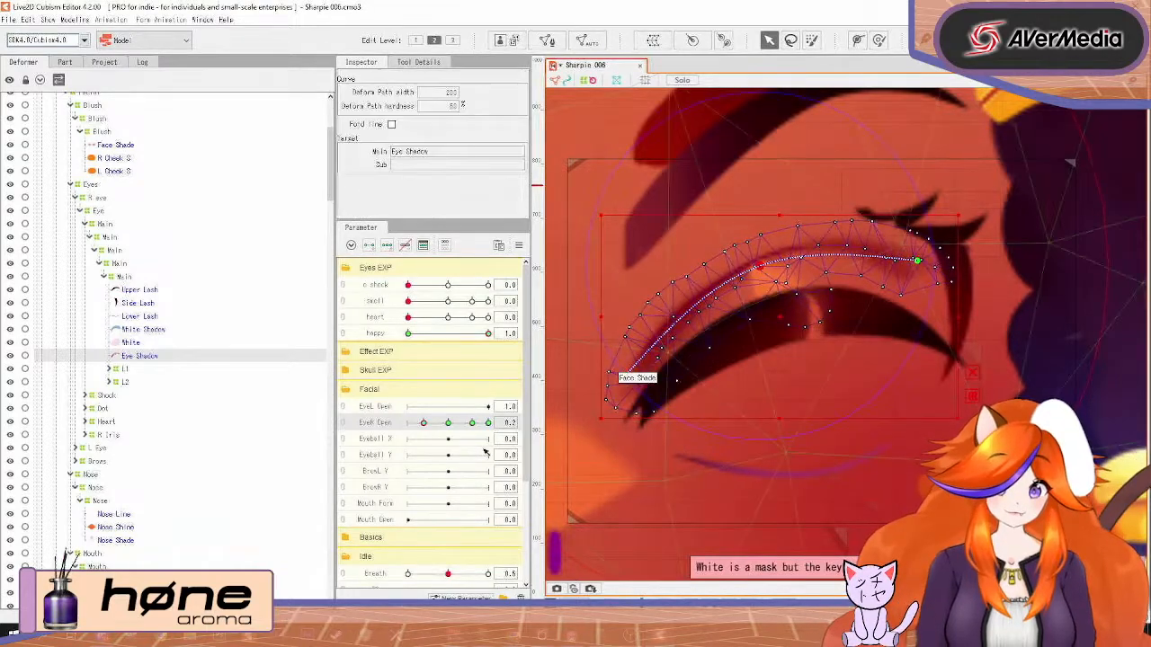
left_click_drag(429, 426, 498, 420)
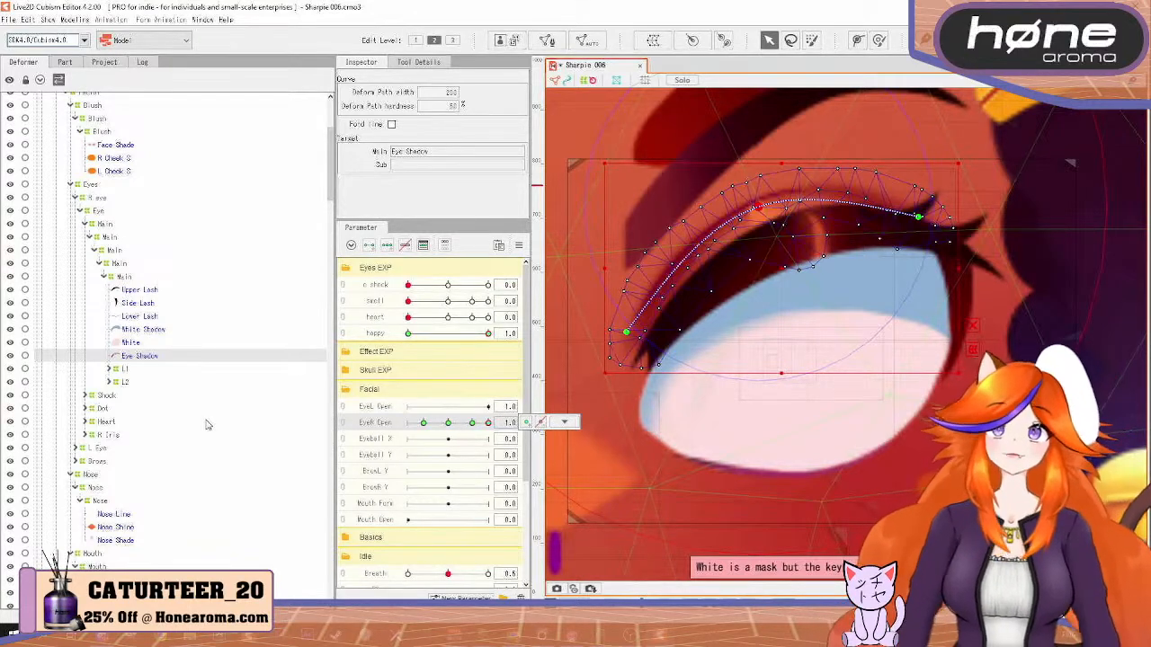
With happy at 1.0, key the White Shadow at EyeR Open 1.0, 0.8 and 0.2, and shift the whole mesh down at 0.2
left_click(152, 344)
left_click(158, 330)
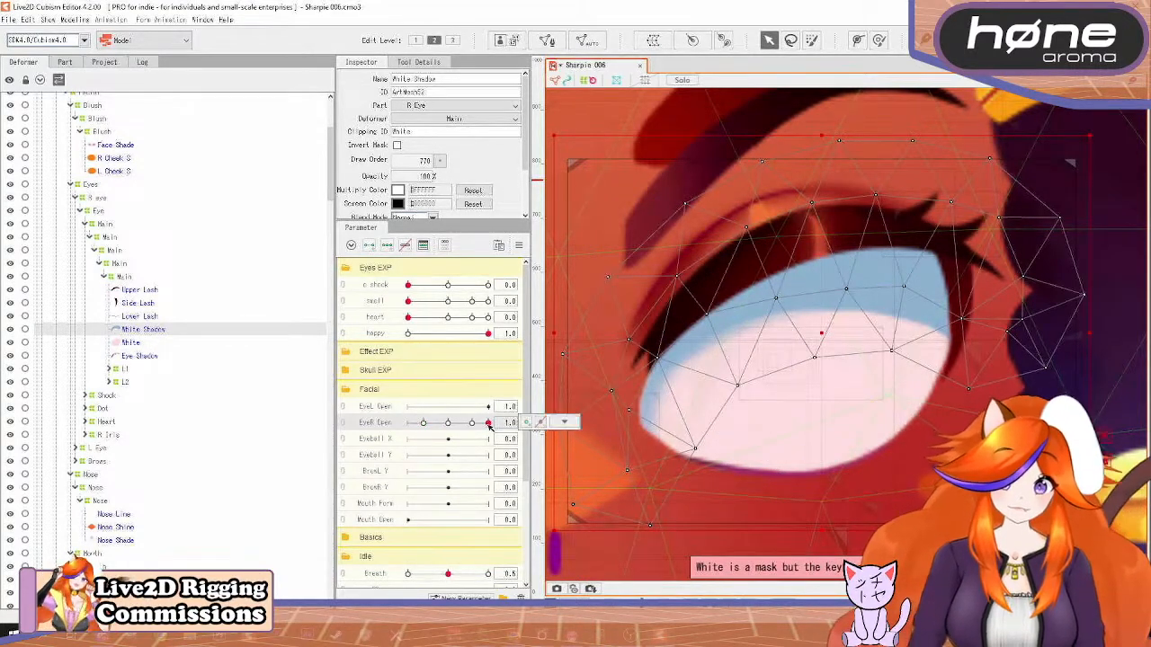
left_click_drag(472, 422, 508, 423)
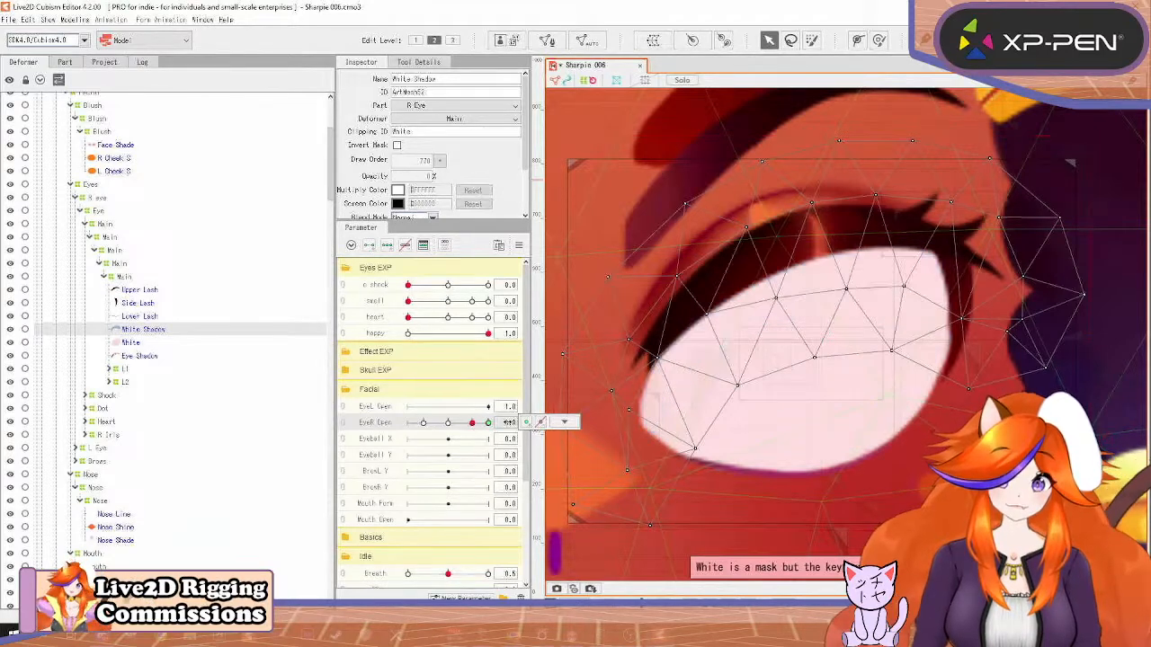
left_click(527, 423)
left_click(423, 423)
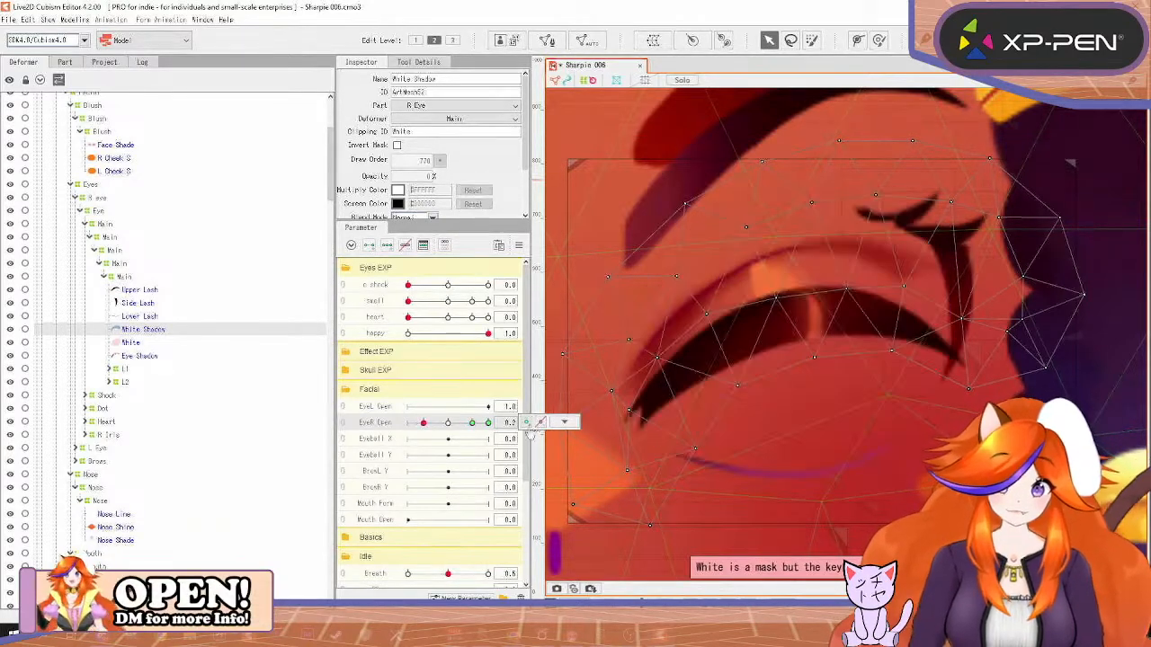
left_click(526, 426)
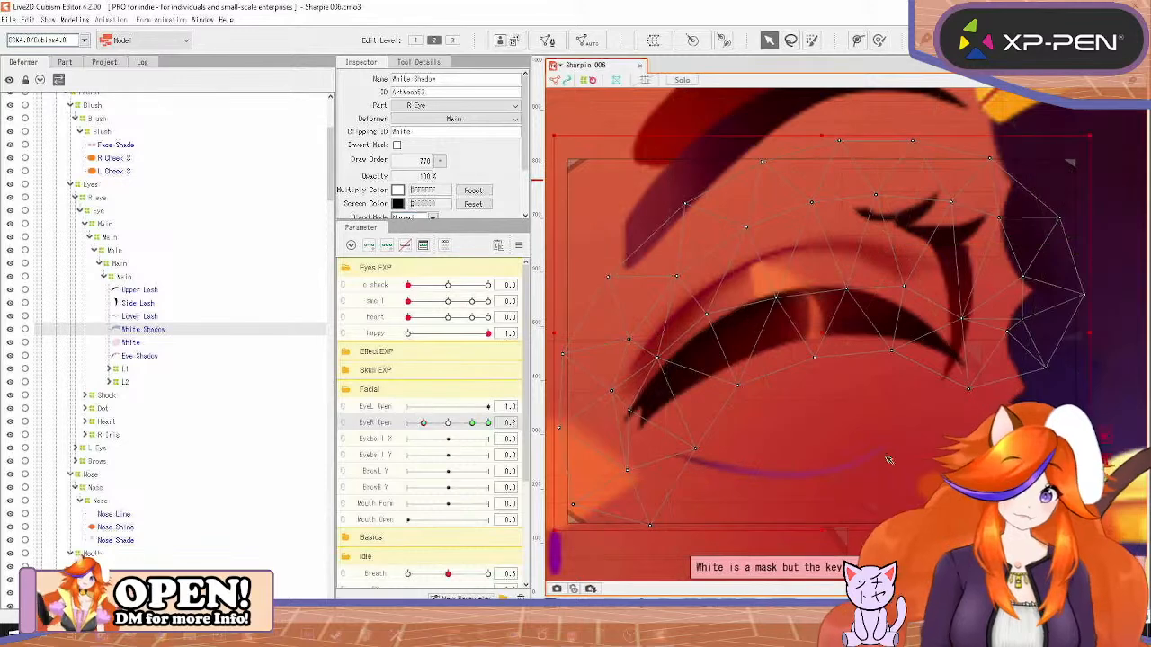
left_click_drag(836, 343, 826, 385)
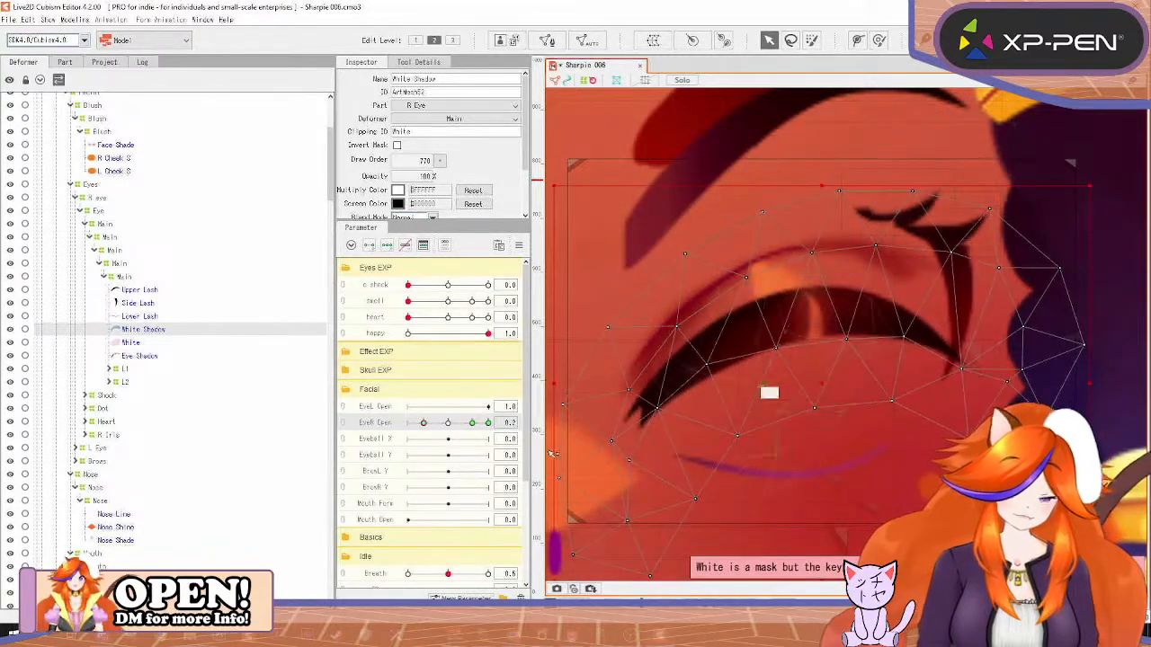
Key the White Shadow at EyeR Open 0.0, return happy to 0.0, and preview the blink
left_click_drag(422, 423, 495, 451)
left_click(527, 425)
left_click(485, 334)
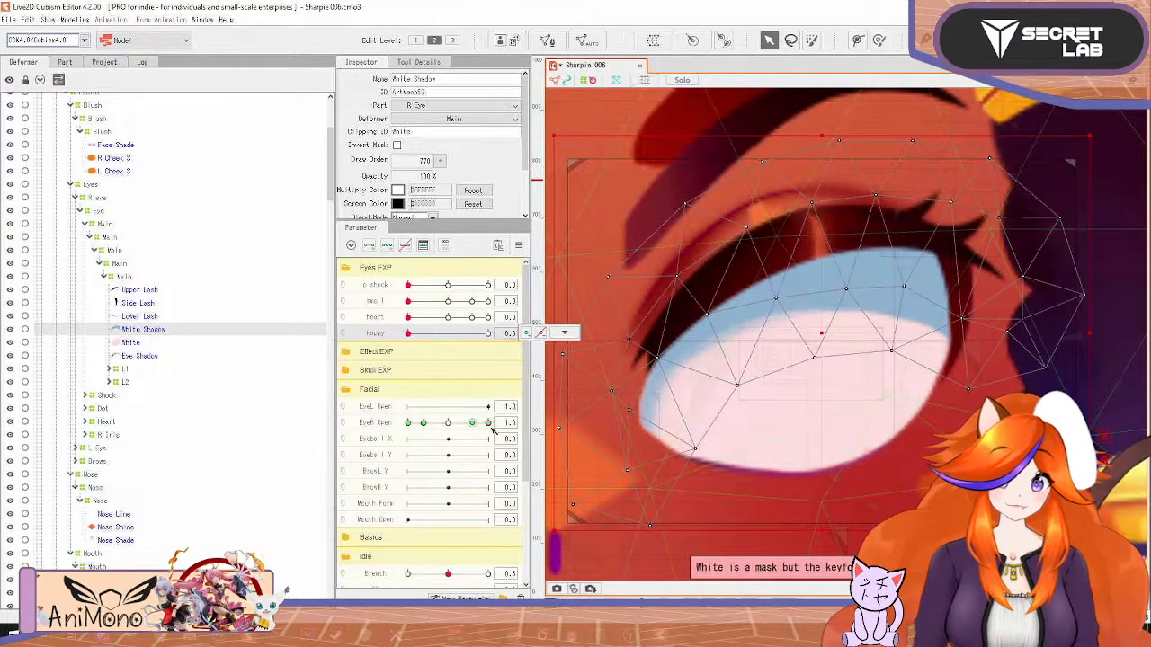
mouse_move(488, 423)
left_mouse_down()
mouse_move(415, 432)
mouse_move(477, 439)
mouse_move(416, 441)
mouse_move(472, 450)
mouse_move(416, 445)
mouse_move(485, 429)
left_mouse_up()
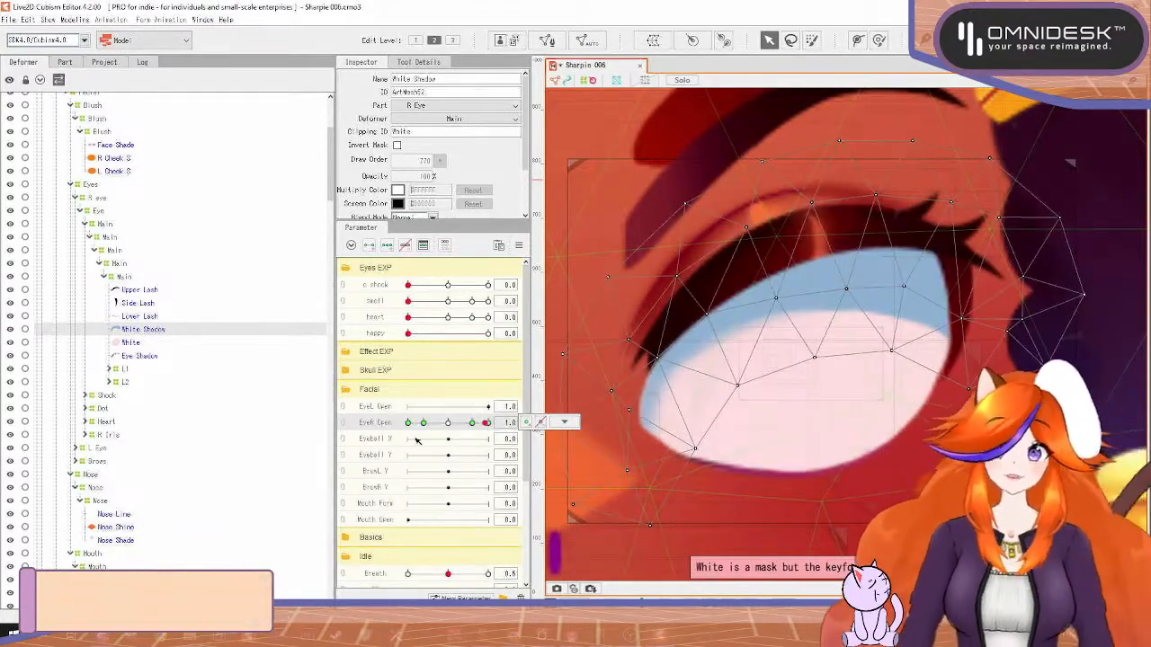
Key the Side Lash at EyeR Open 1.0, 0.8 and 0.5, then lower its upper edge and nudge it inward at 0.5
left_click(139, 303)
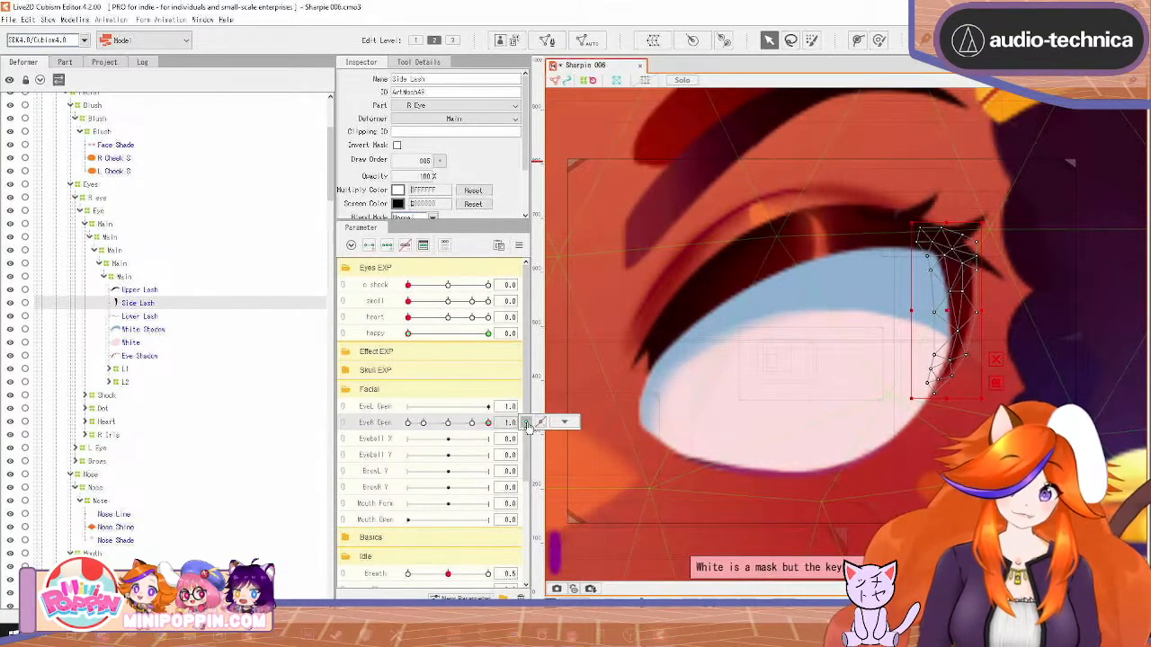
left_click_drag(477, 428, 529, 423)
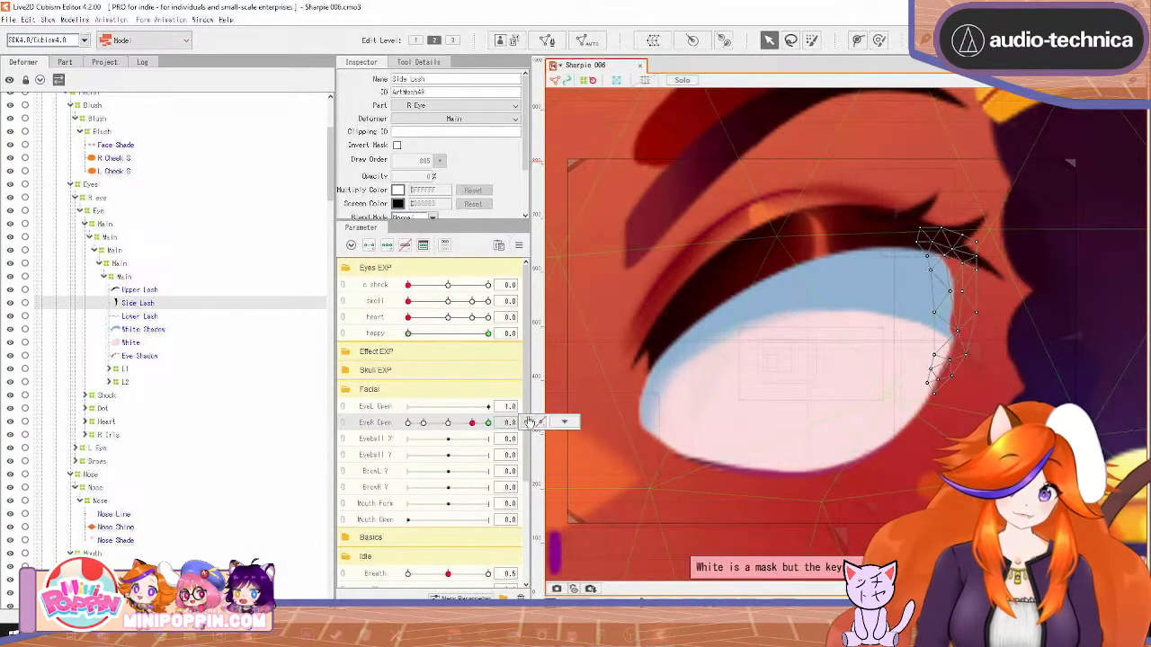
left_click(447, 428)
left_click(540, 422)
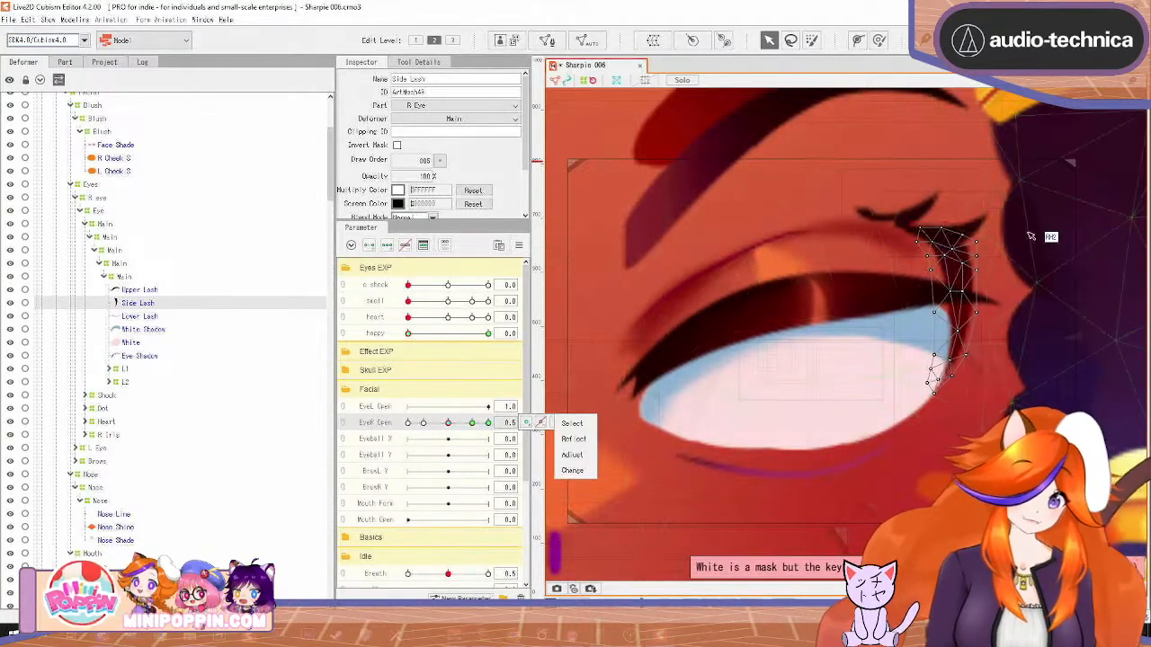
left_click_drag(953, 217, 945, 286)
left_click_drag(980, 343, 946, 340)
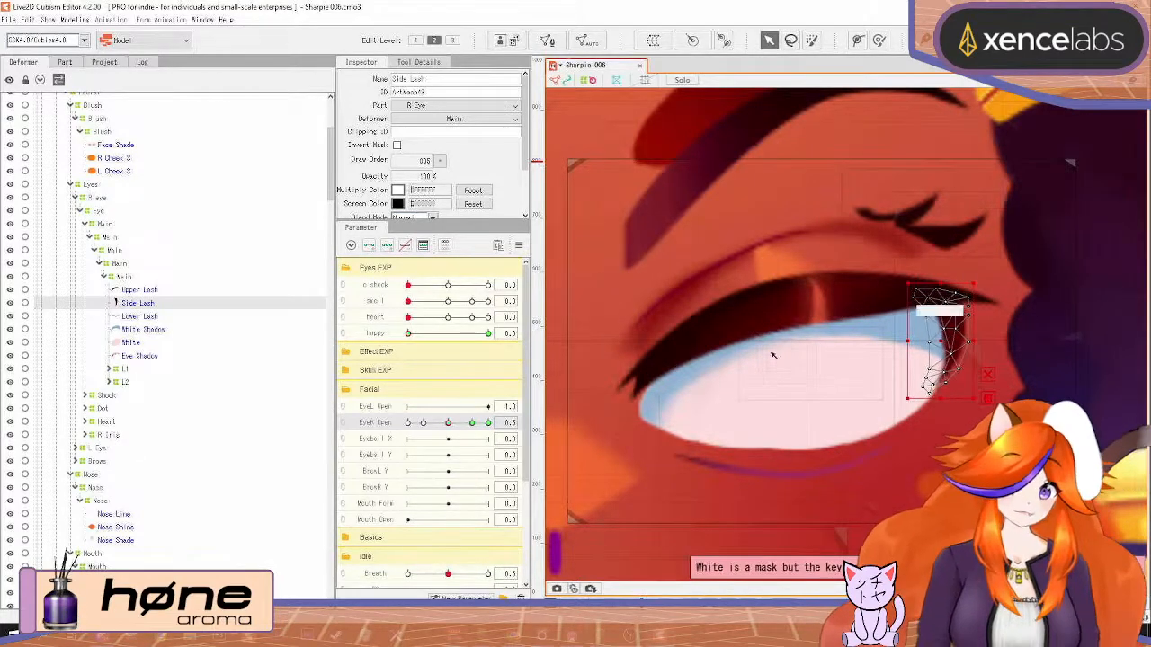
With happy at 1.0 and EyeR Open at 0.5, lower the Side Lash's upper edge to the upper lash and nudge it inward
left_click_drag(407, 334, 488, 333)
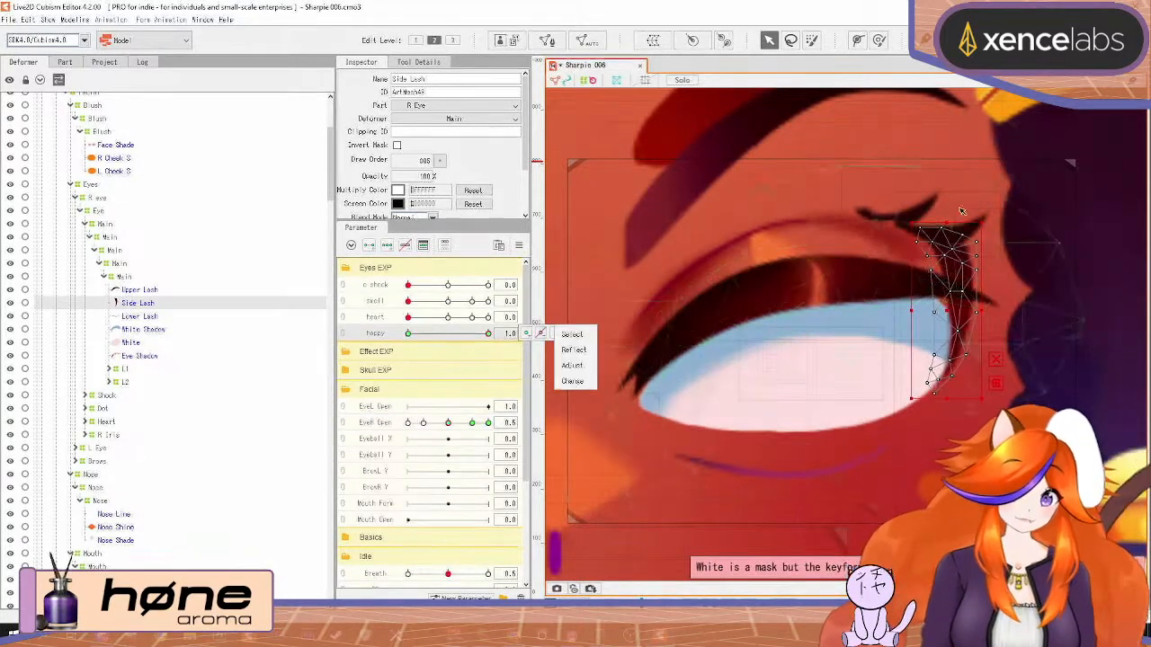
left_click_drag(942, 228, 951, 265)
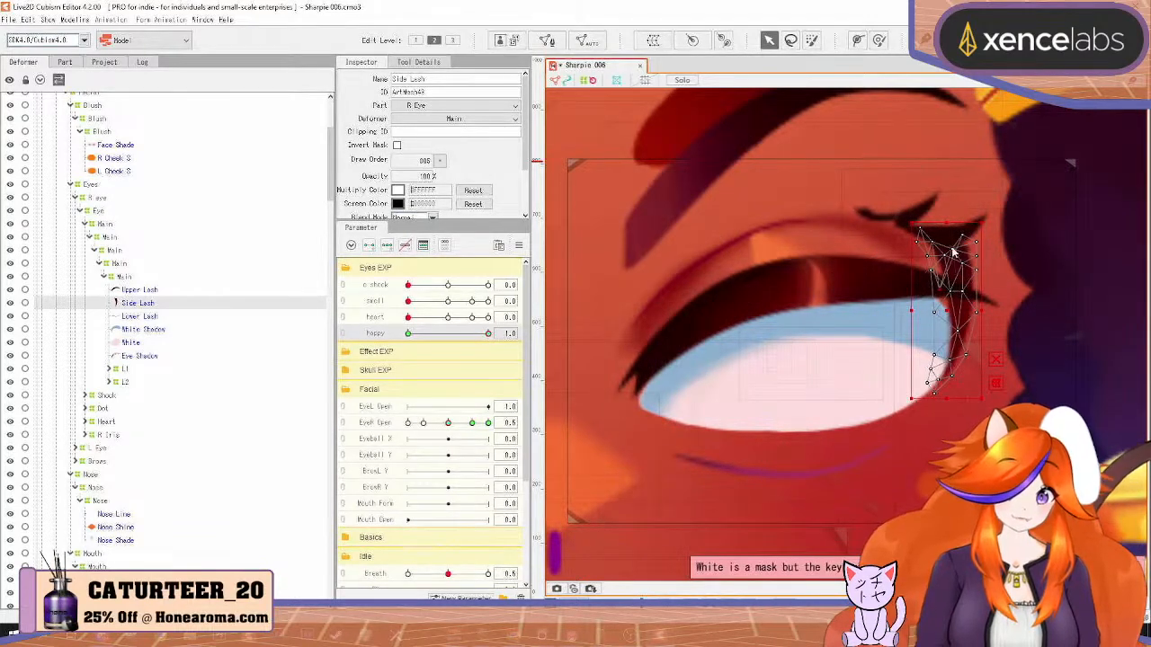
key("ctrl+z")
left_click_drag(946, 223, 946, 278)
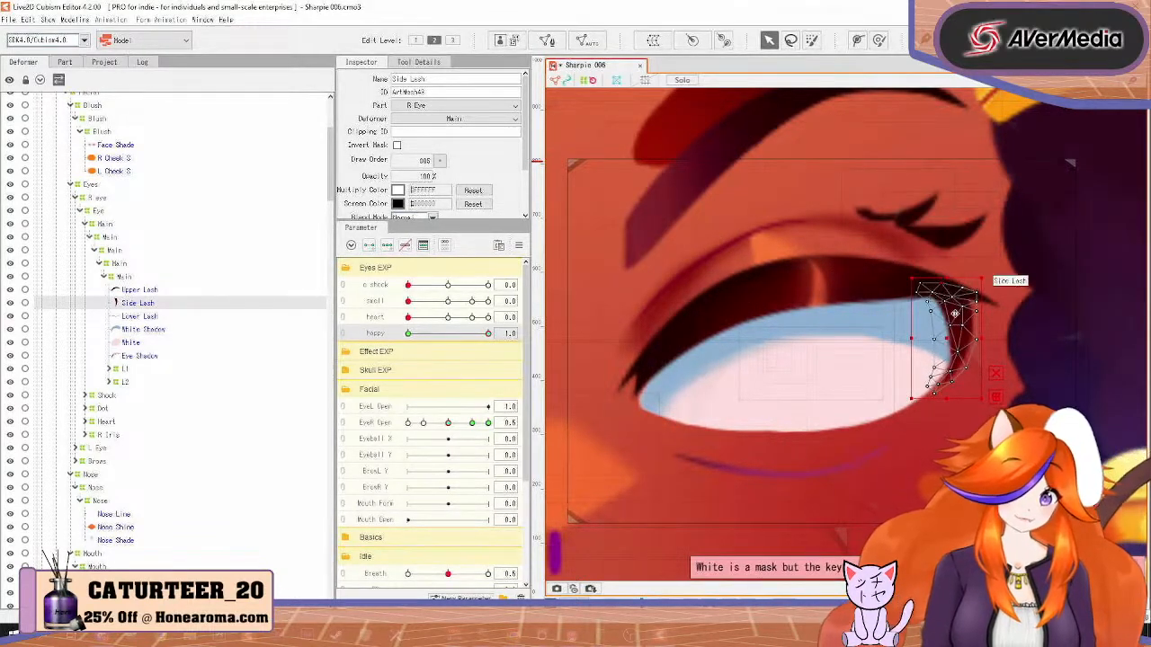
left_click_drag(948, 341, 943, 339)
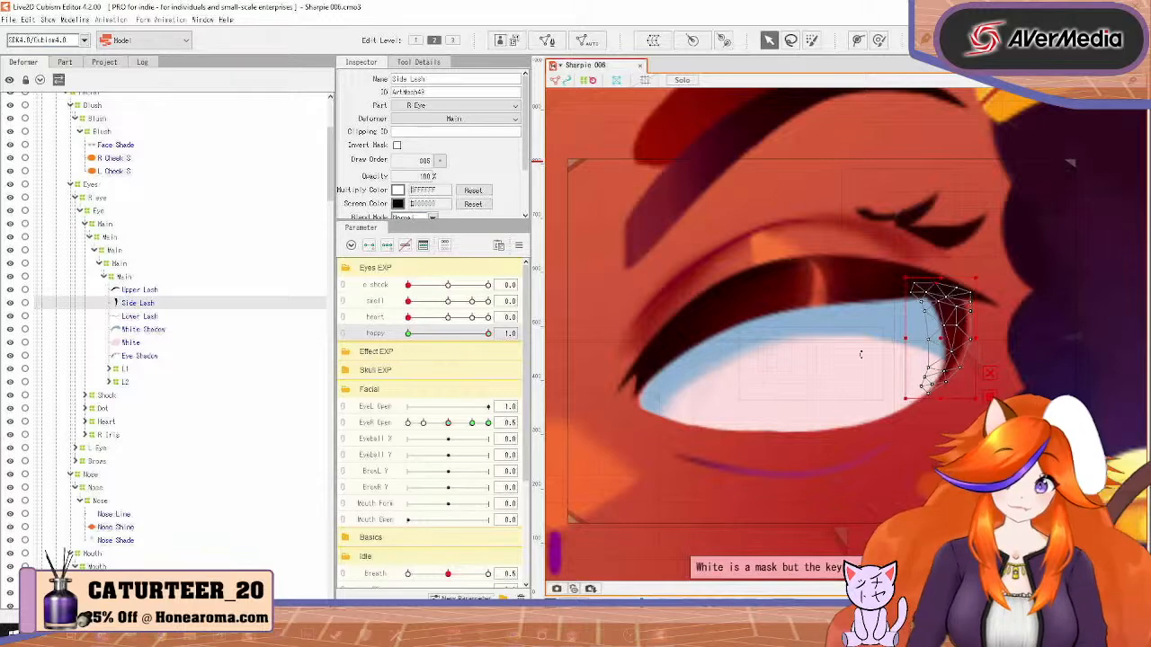
At EyeR Open 0.2 with happy at 1.0, flatten and tilt the Side Lash, tuck it behind the arched lash's outer end, and preview the blink
left_click(423, 423)
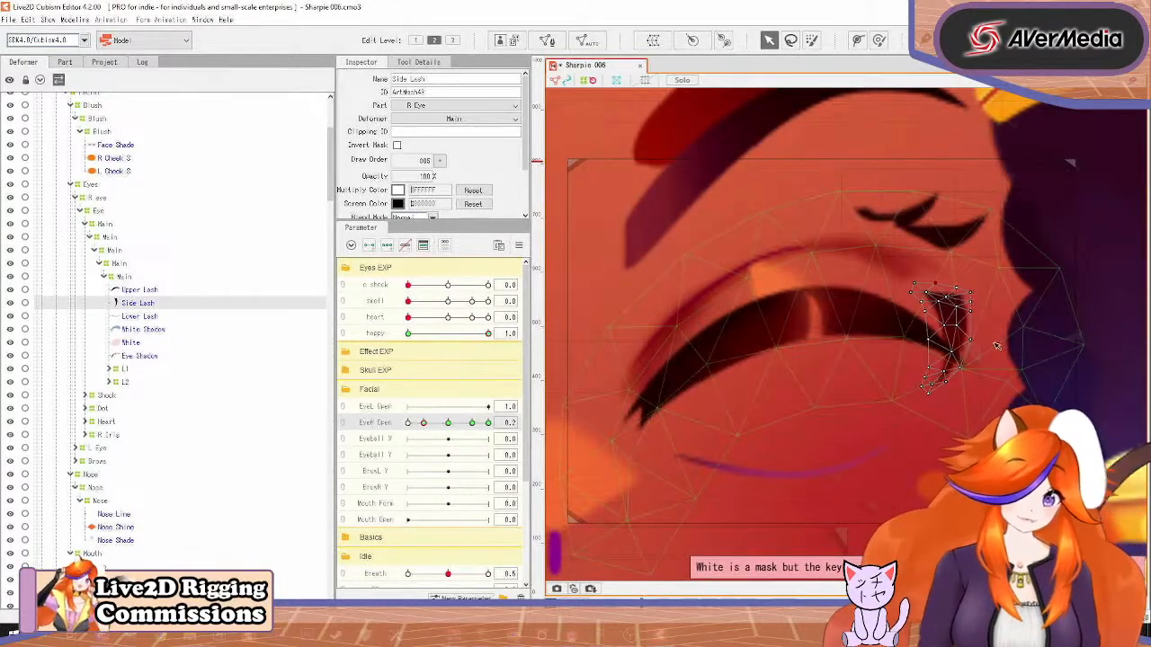
left_click_drag(941, 279, 925, 344)
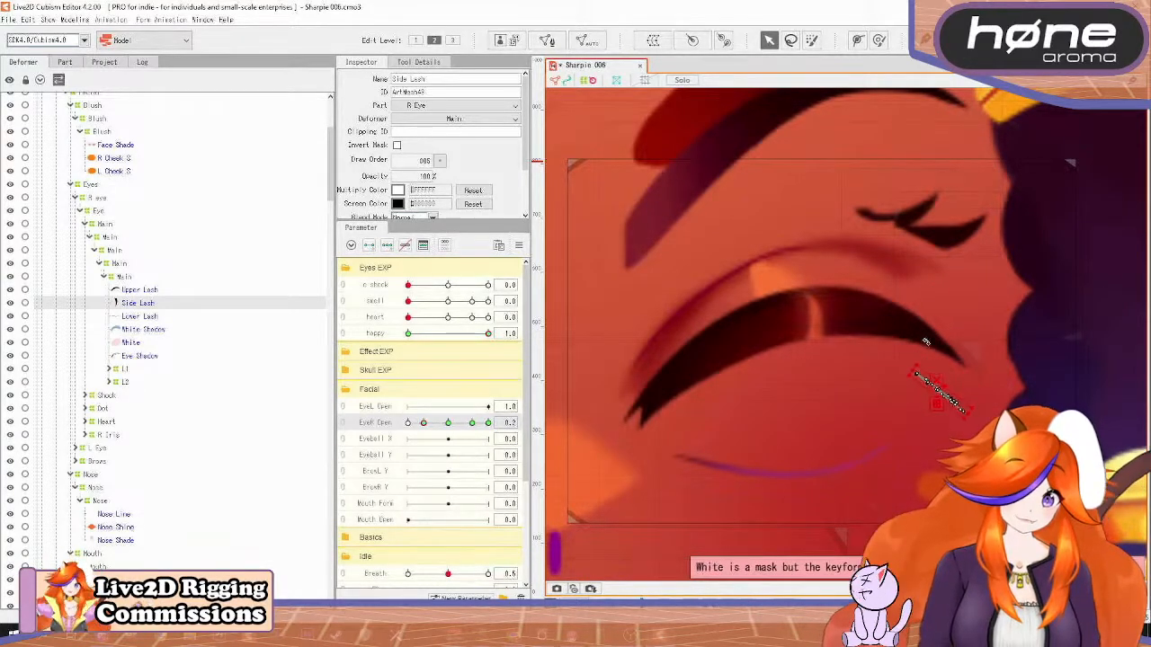
left_click(957, 349)
left_click(947, 394)
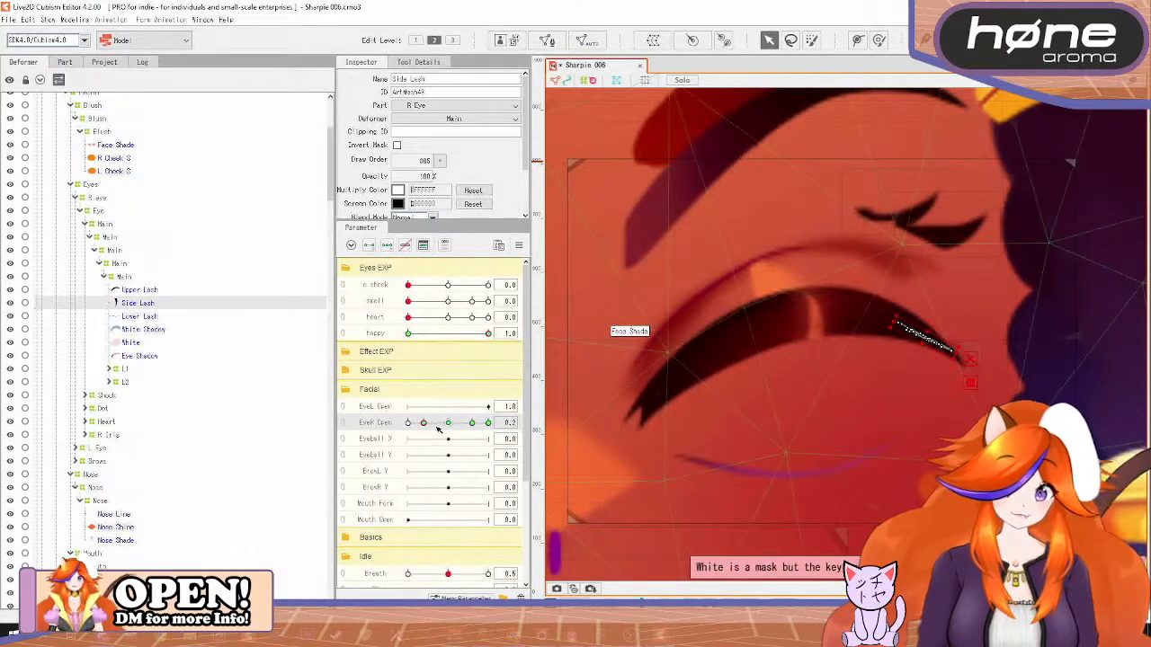
mouse_move(426, 423)
left_mouse_down()
mouse_move(454, 426)
mouse_move(424, 429)
left_mouse_up()
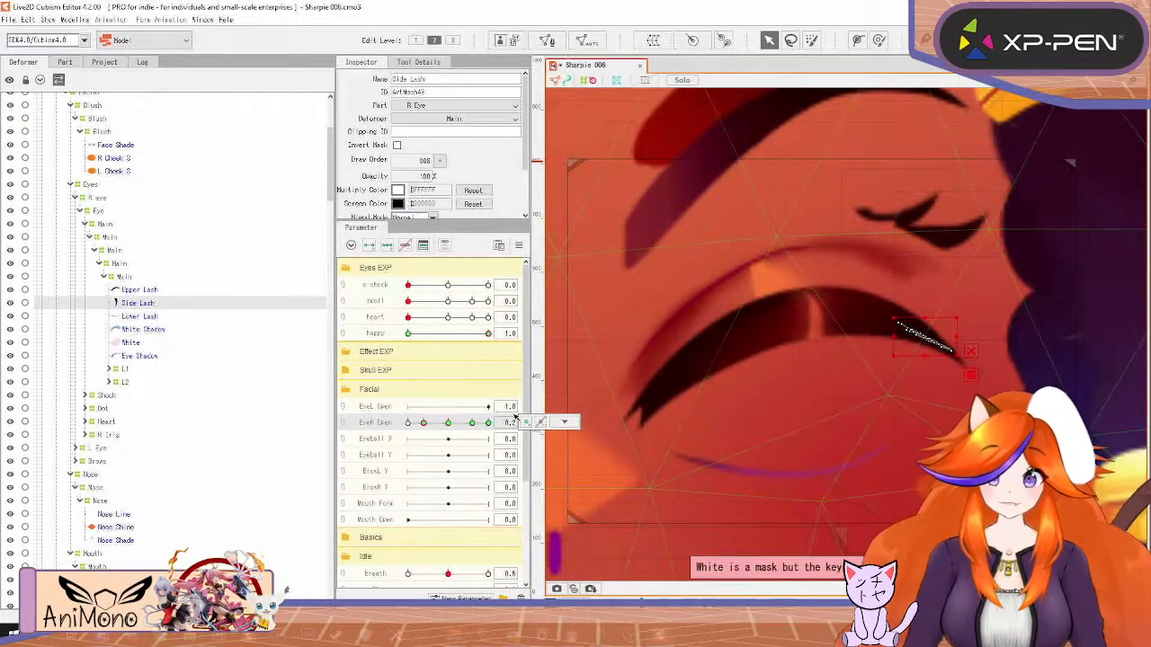
At EyeR Open 0.2 with happy at 0.0, flatten and tilt the Side Lash, tuck it inside the closed lash's outer end, and preview the blink
left_click_drag(489, 334, 347, 342)
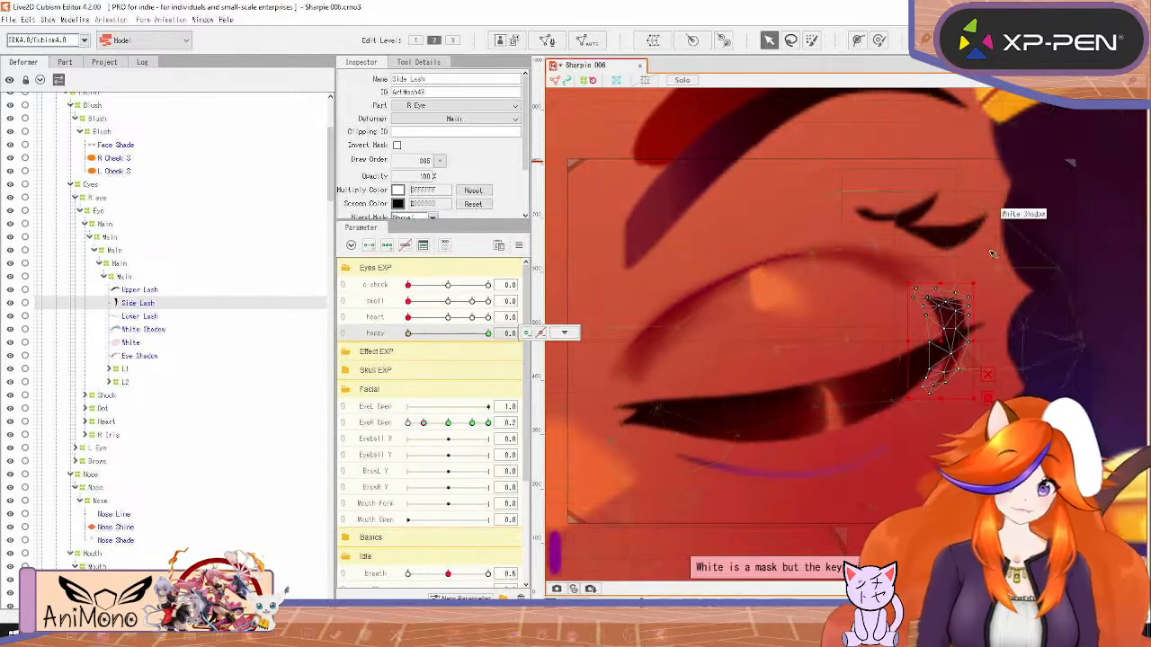
left_click_drag(944, 283, 944, 384)
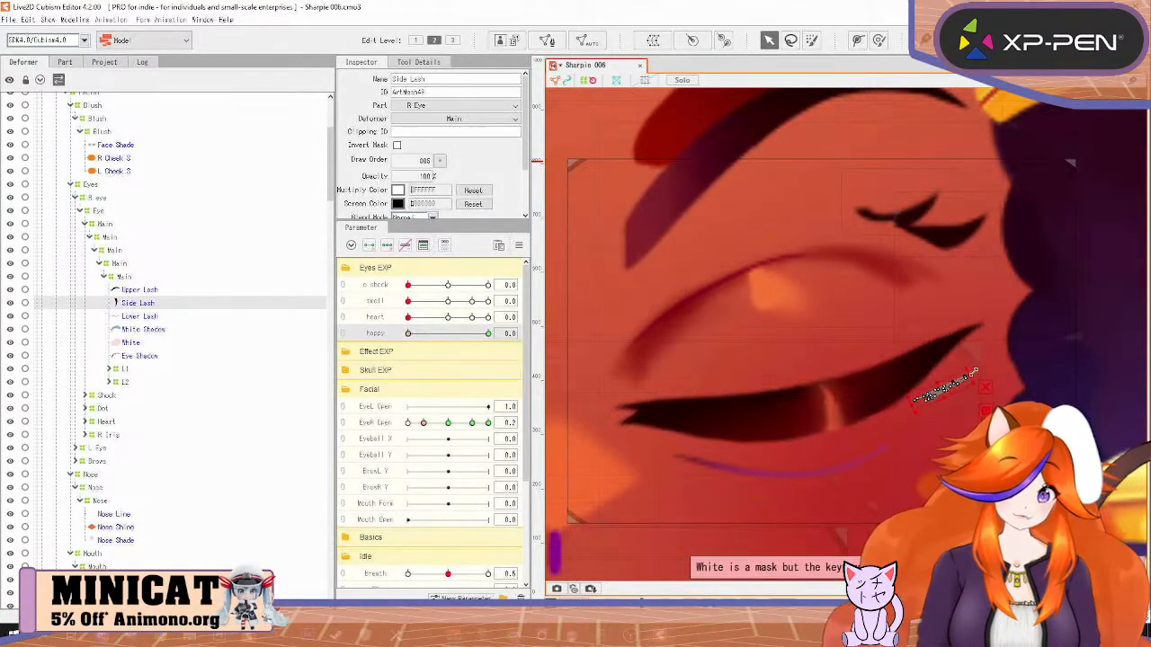
left_click_drag(937, 372, 931, 358)
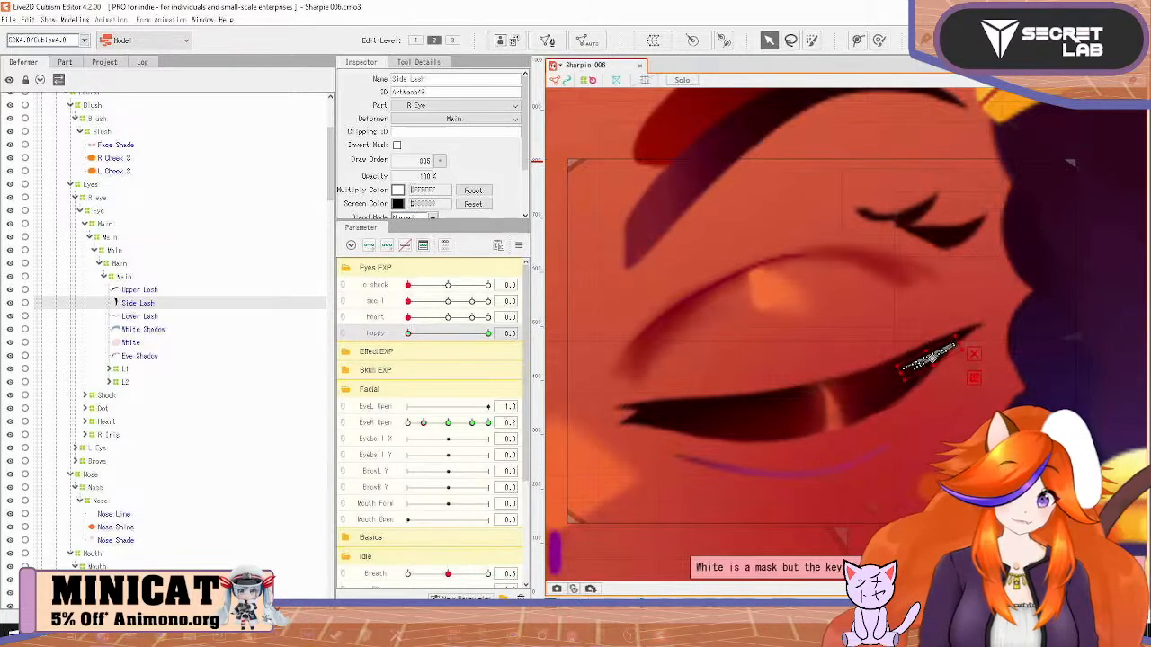
mouse_move(425, 423)
left_mouse_down()
mouse_move(452, 422)
mouse_move(423, 423)
left_mouse_up()
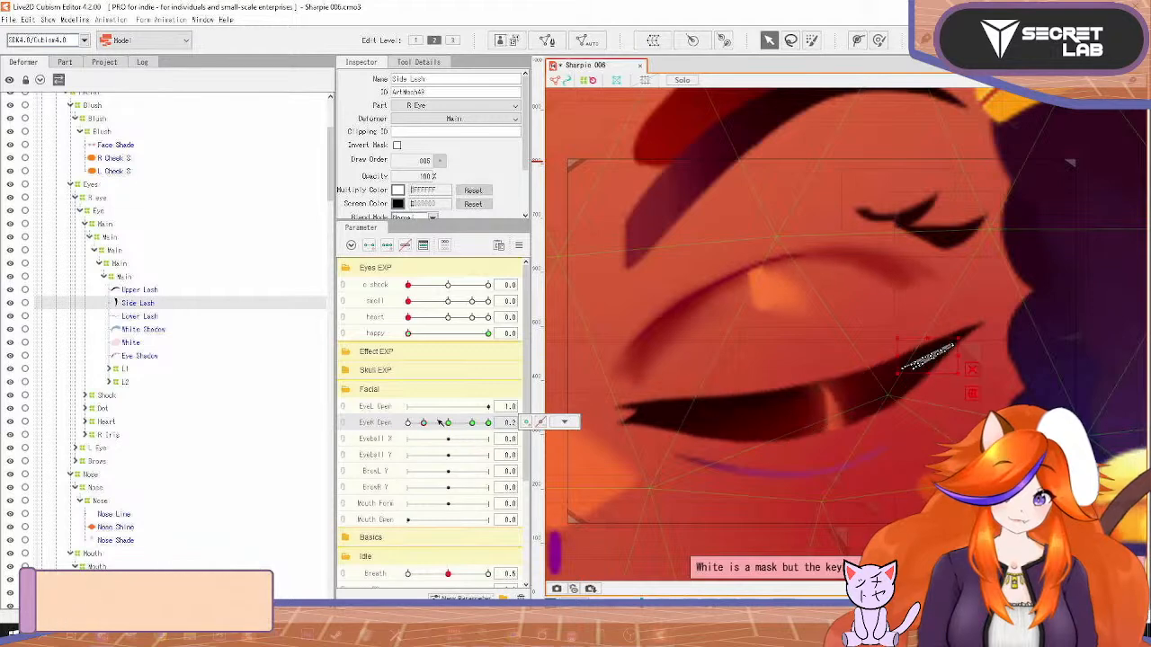
left_click_drag(912, 364, 903, 373)
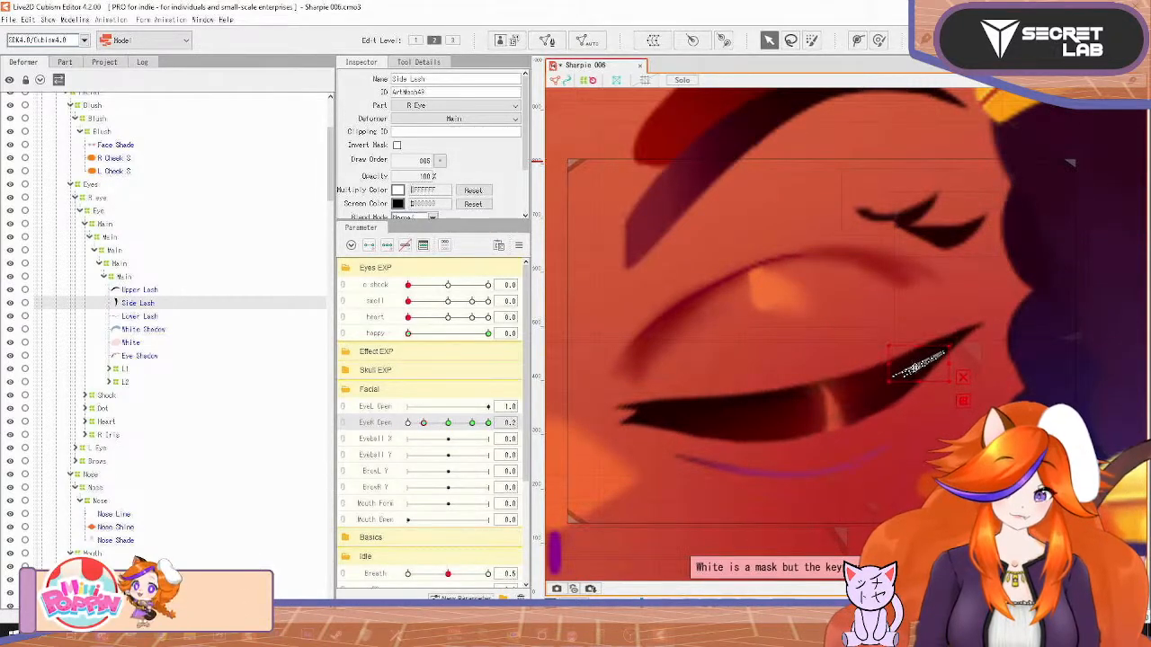
mouse_move(423, 423)
left_mouse_down()
mouse_move(446, 422)
mouse_move(423, 423)
left_mouse_up()
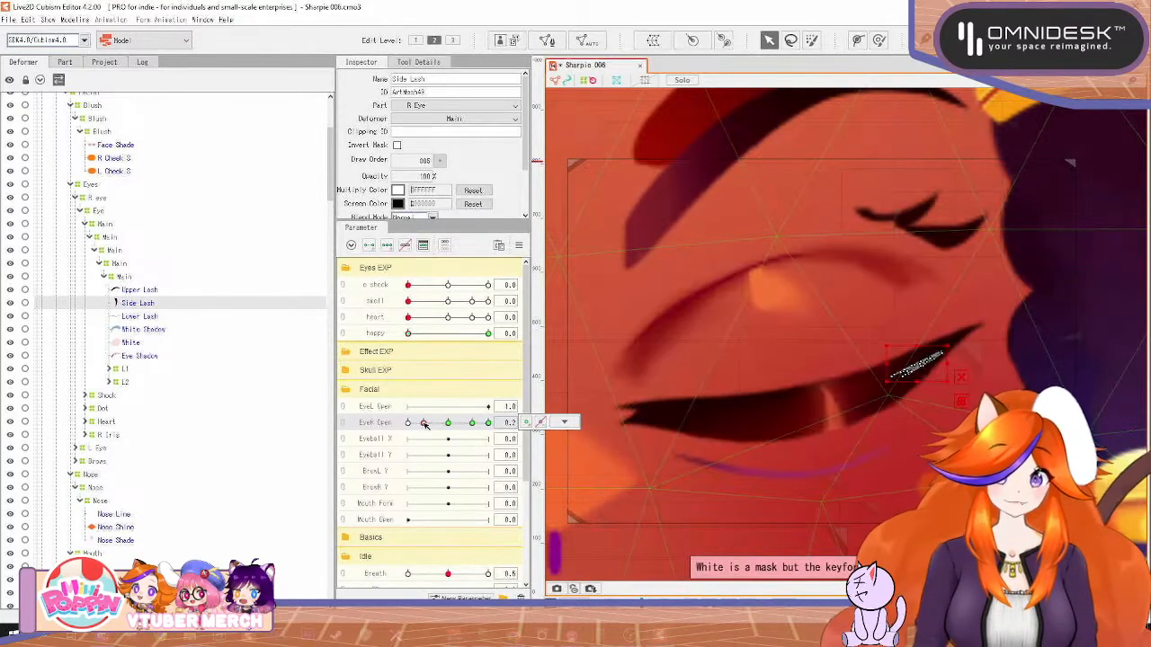
Check the happy and EyeR Open keys across the eye's lash, white and shadow meshes
left_click(139, 290)
left_click(142, 356, "shift")
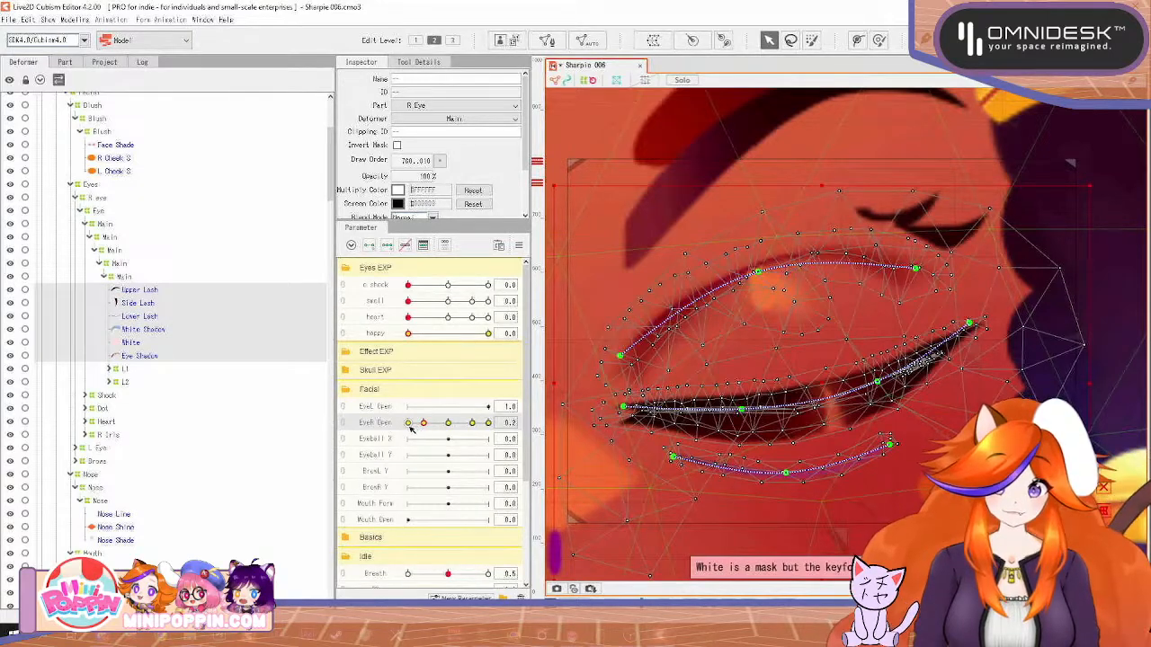
left_click(149, 343)
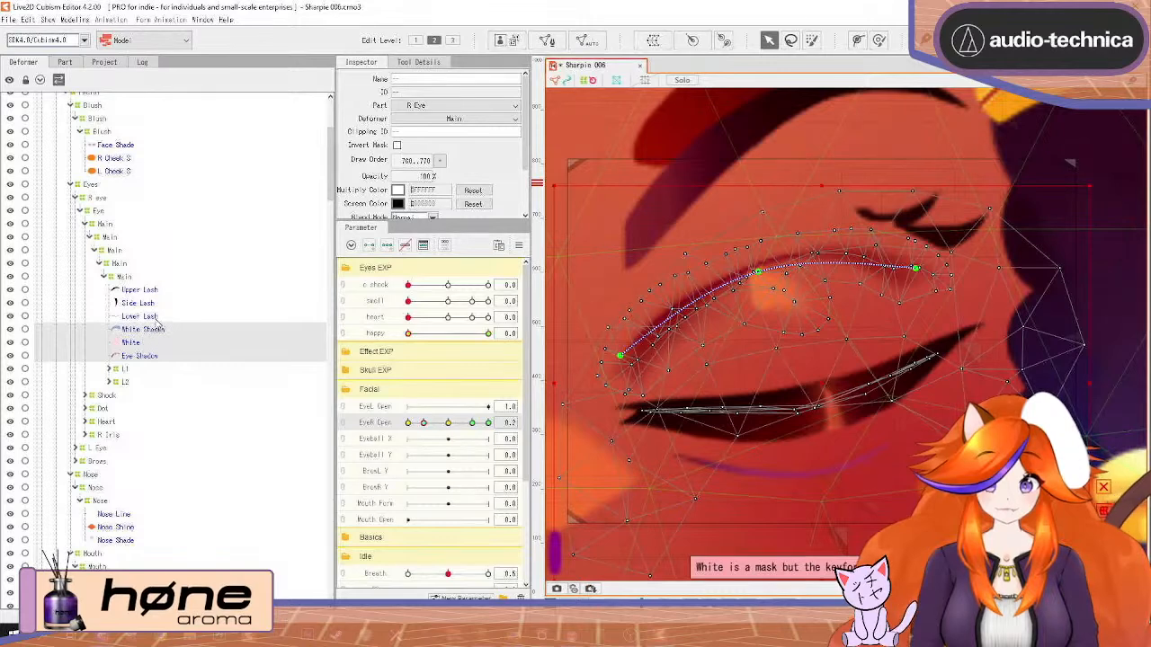
left_click(155, 316, "ctrl")
left_click(151, 330, "ctrl")
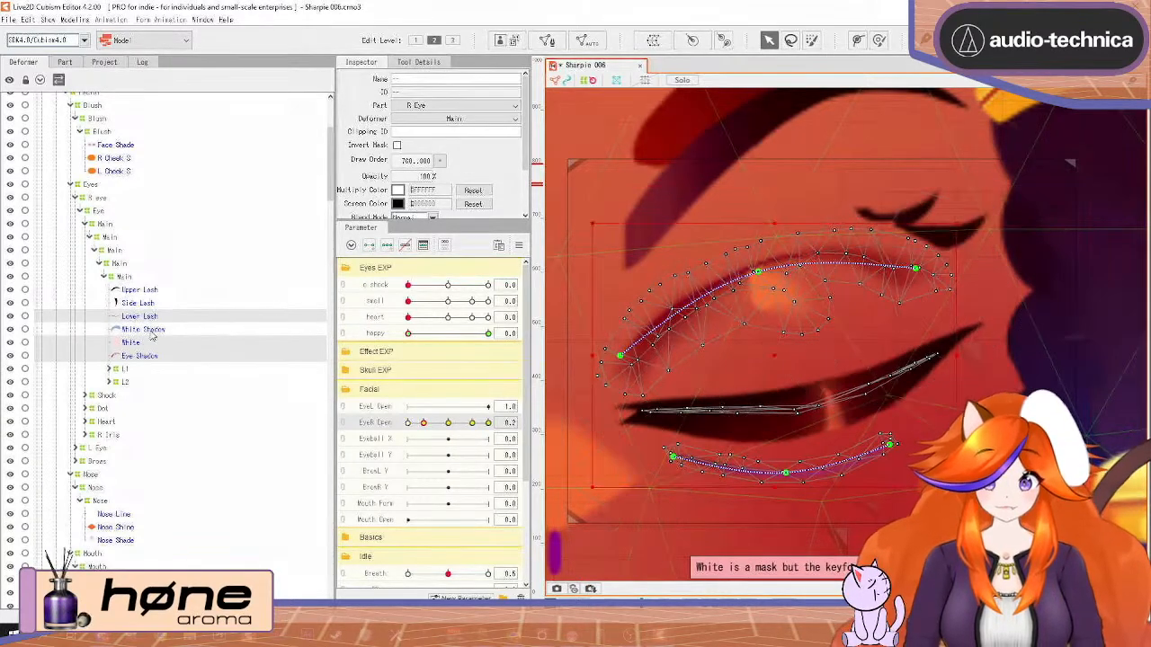
Key the Lower Lash at EyeR Open 1.0, 0.8 and 0.5, and raise its three path points to the white's lower edge at 0.5
left_click(157, 320)
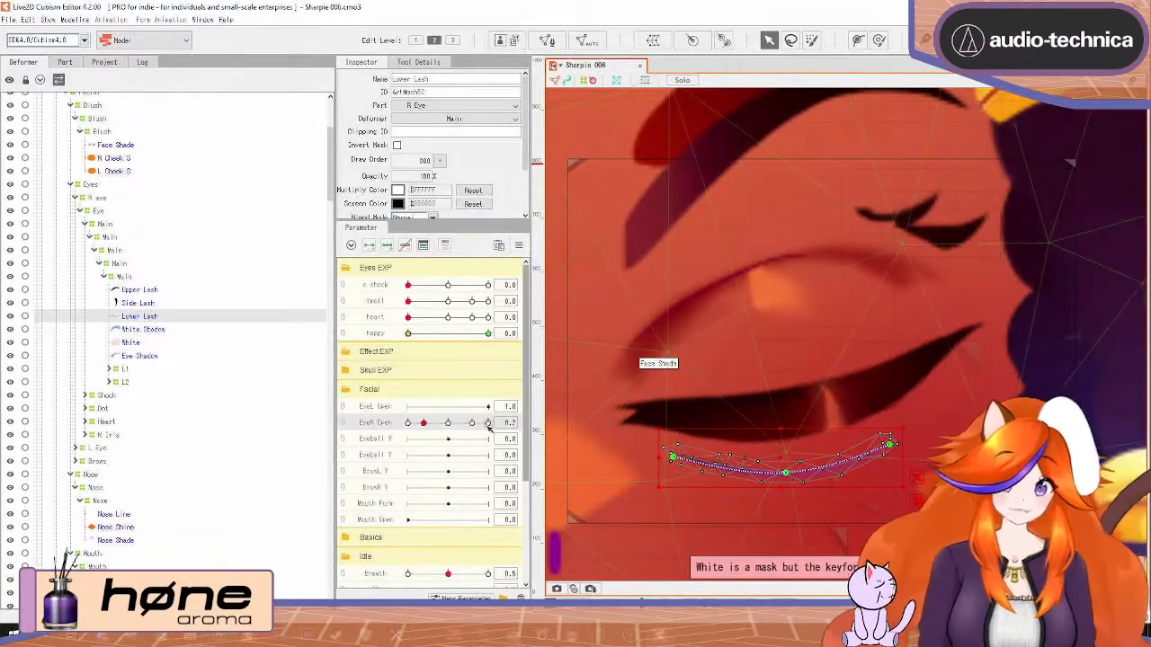
left_click(488, 422)
left_click(527, 422)
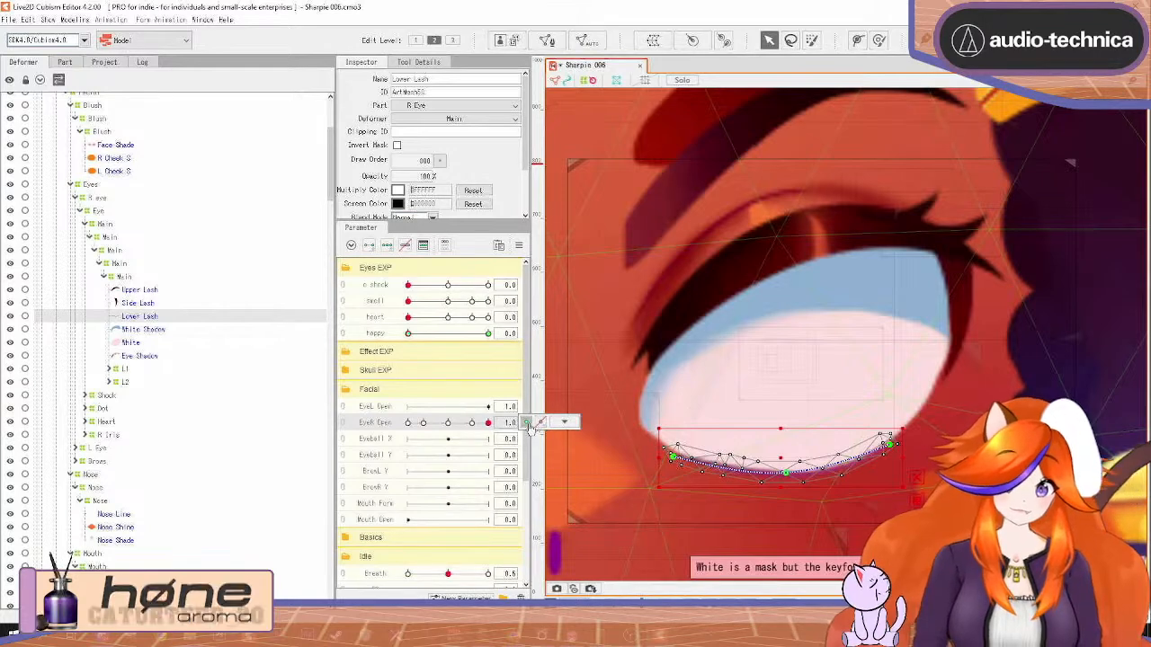
left_click(472, 422)
left_click(448, 423)
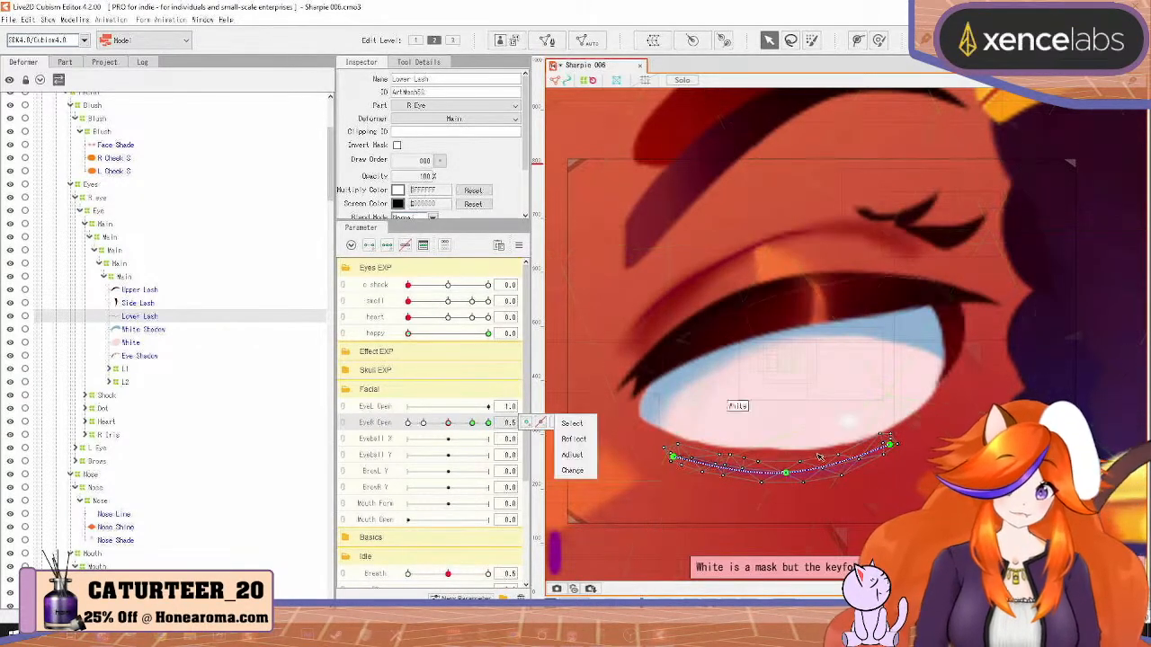
left_click_drag(785, 472, 787, 451)
left_click_drag(675, 456, 679, 439)
left_click_drag(889, 444, 888, 432)
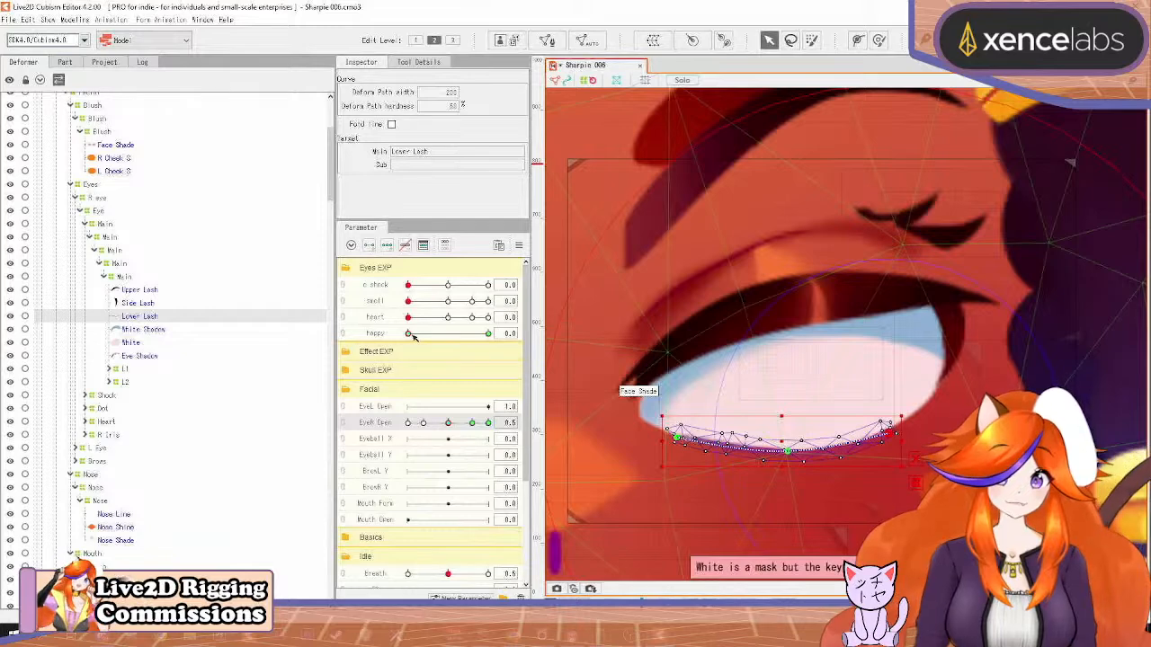
With happy at 1.0 and EyeR Open at 0.5, move the Lower Lash up to the white's lower edge and lower its two ends
left_click_drag(409, 334, 490, 333)
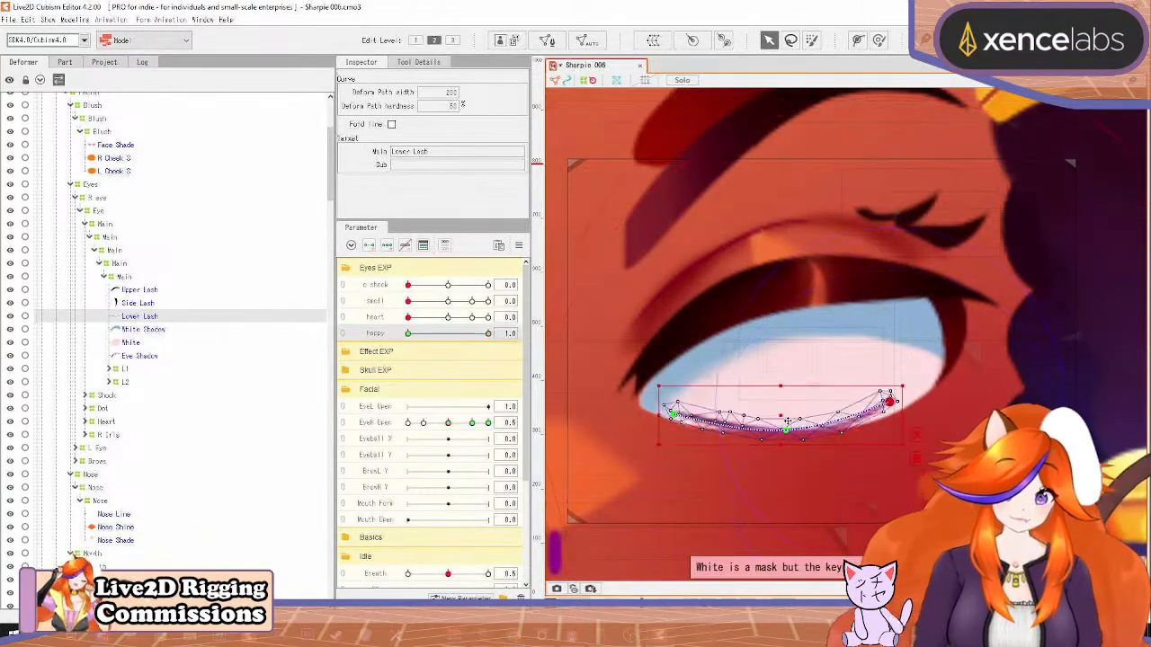
left_click_drag(889, 402, 894, 418)
left_click_drag(675, 419, 665, 430)
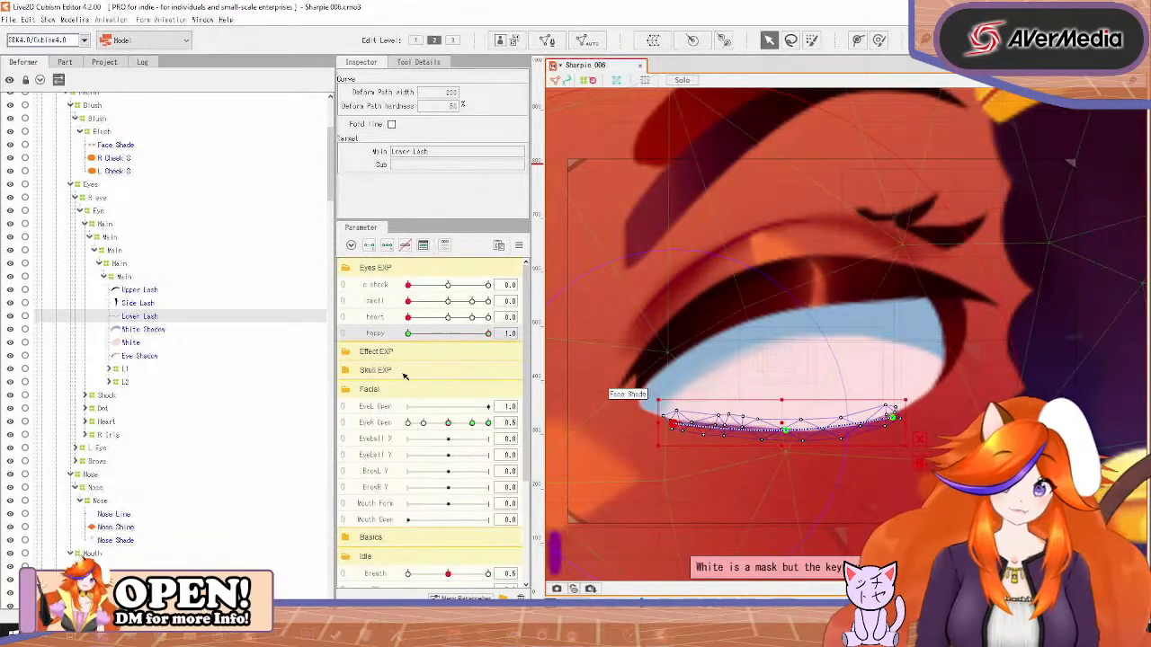
Key the Lower Lash at EyeR Open 0.2 with happy at 1.0 and start adjusting its path
left_click(424, 423)
left_click(528, 422)
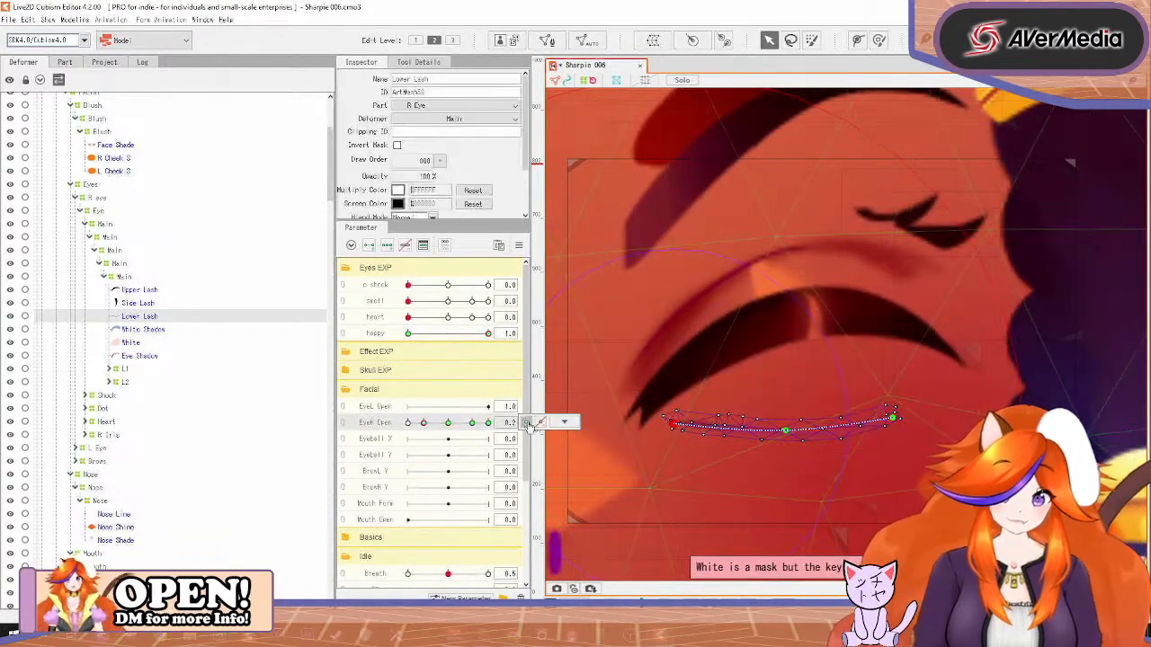
left_click(791, 398)
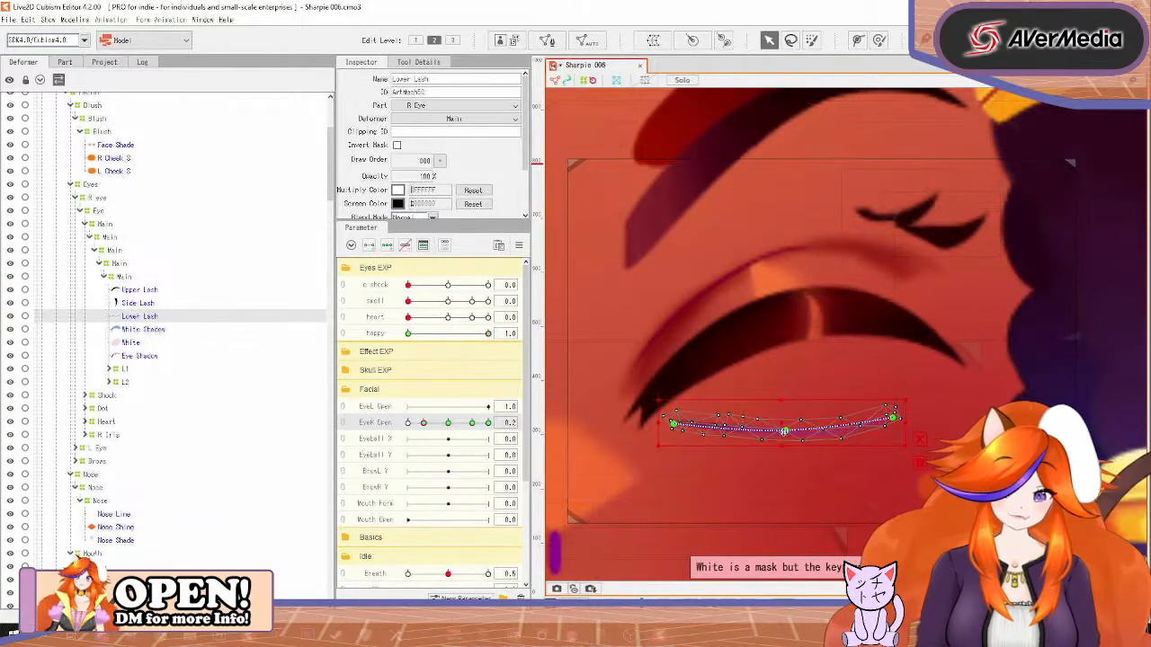
Bend the right eye's Lower Lash into an arch behind the upper lash at EyeR Open 0.2 and happy 1.0, checking the nearby eye-opening values
left_click_drag(895, 419, 896, 326)
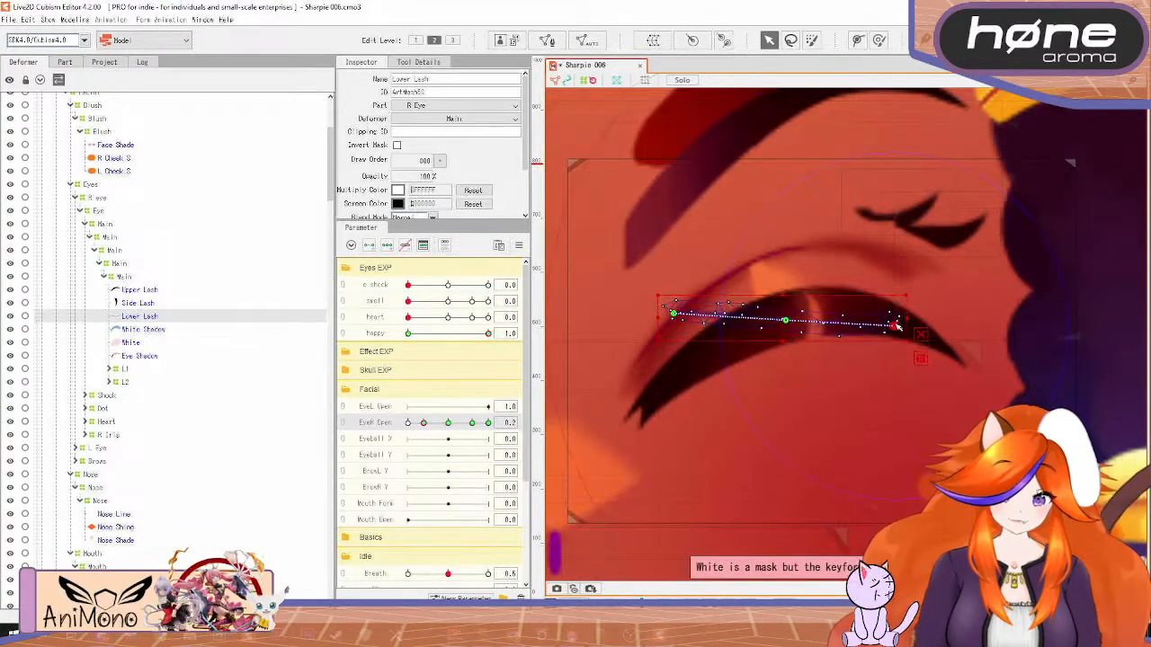
left_click(748, 327)
left_click_drag(678, 320, 685, 378)
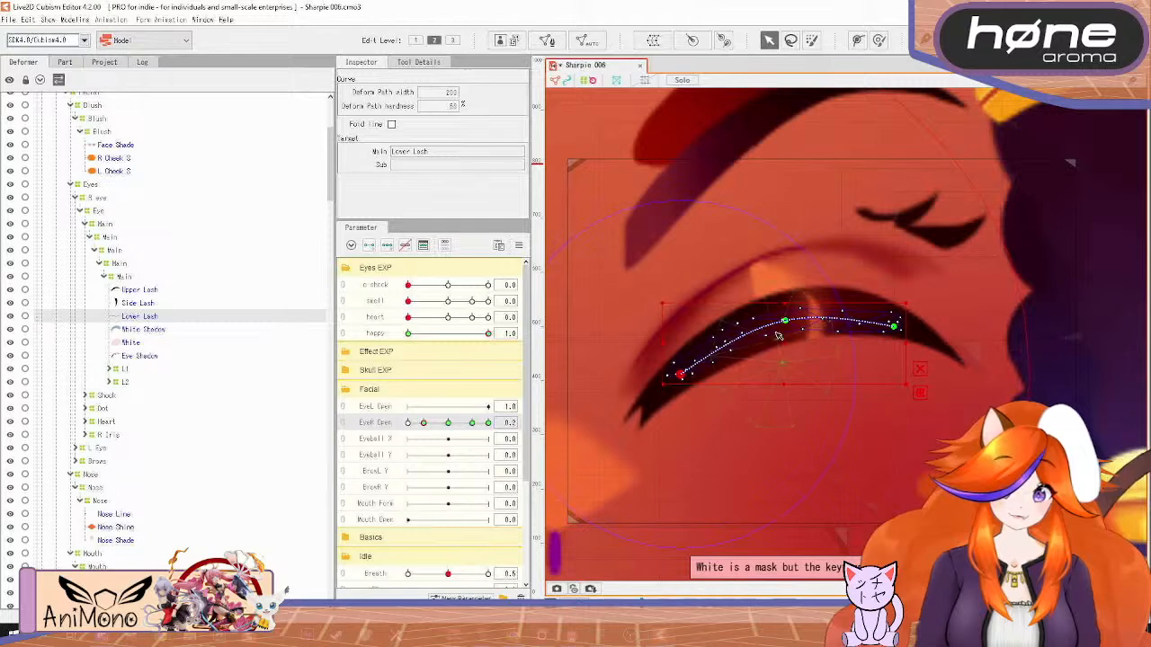
left_click(438, 422)
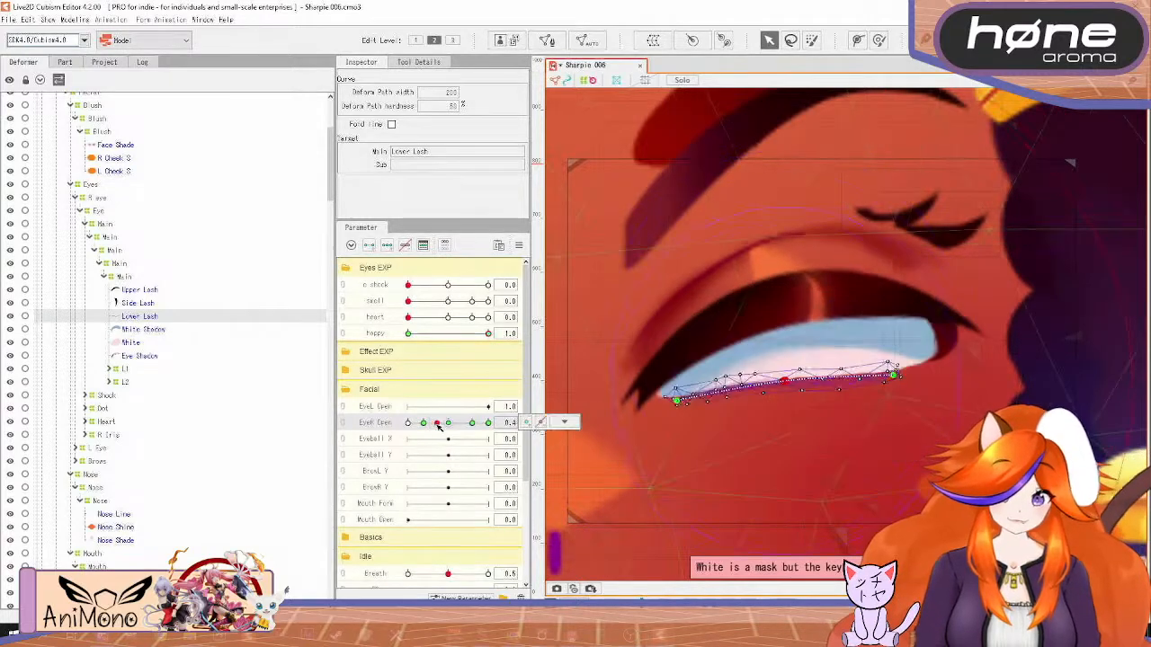
left_click_drag(438, 423, 428, 423)
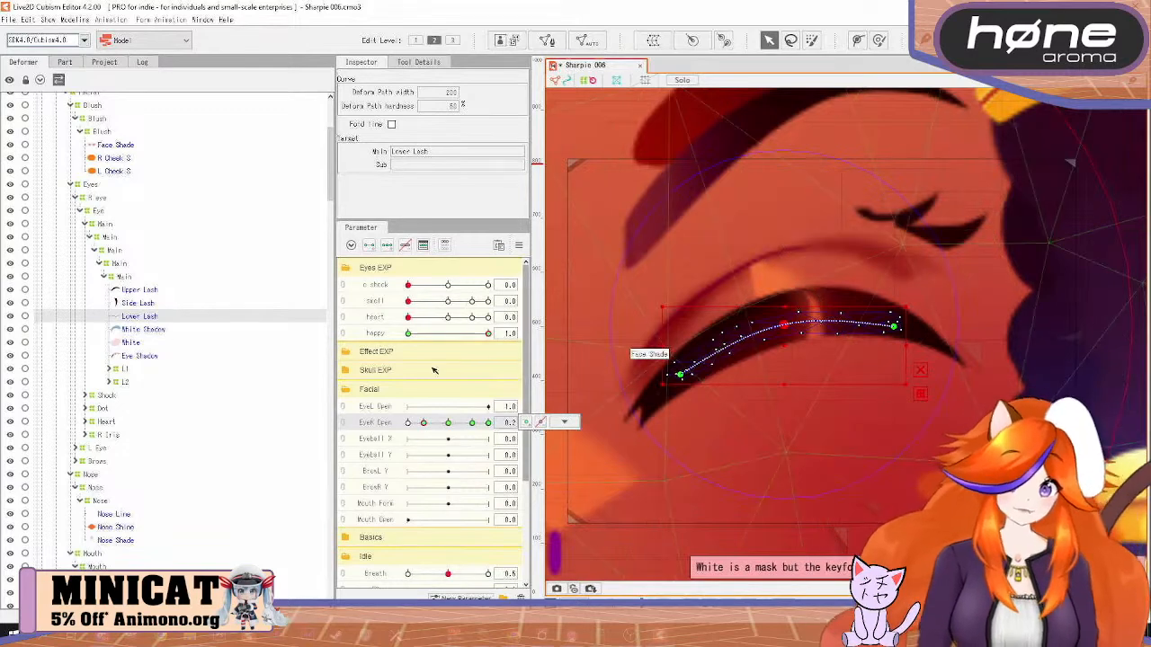
With happy at 0.0 and EyeR Open at 0.2, raise and curve the Lower Lash so it hides behind the closed upper lash
left_click_drag(468, 336, 407, 334)
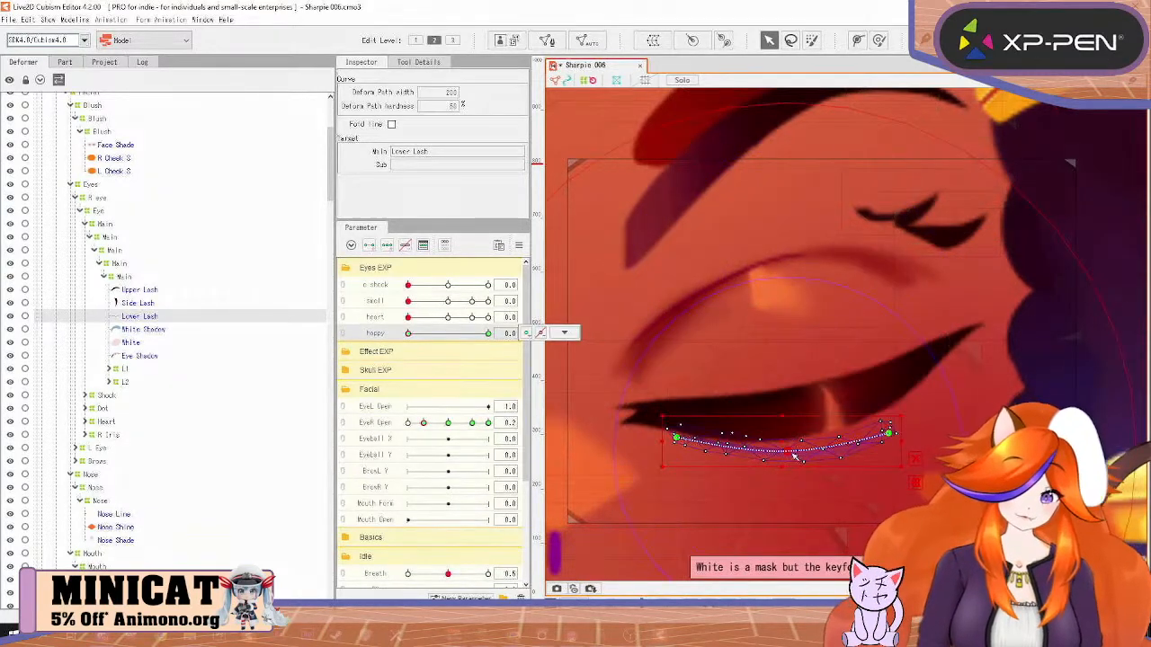
left_click_drag(786, 443, 787, 408)
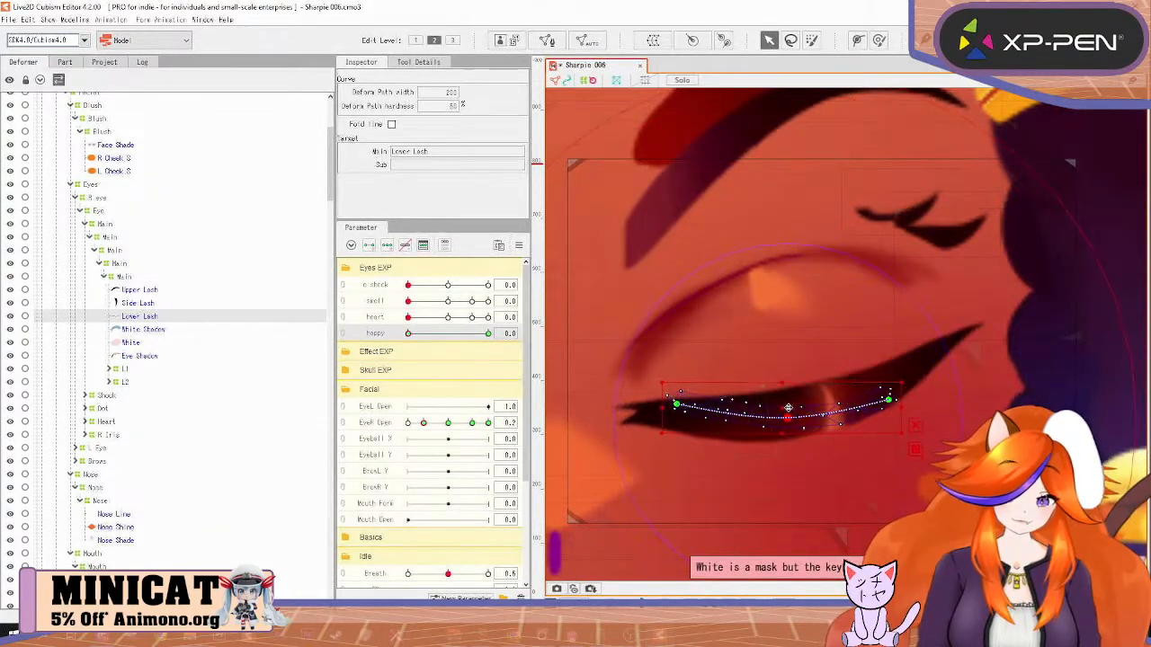
left_click_drag(677, 403, 677, 416)
left_click_drag(889, 399, 890, 393)
mouse_move(423, 423)
left_mouse_down()
mouse_move(439, 424)
mouse_move(426, 423)
left_mouse_up()
left_click(564, 421)
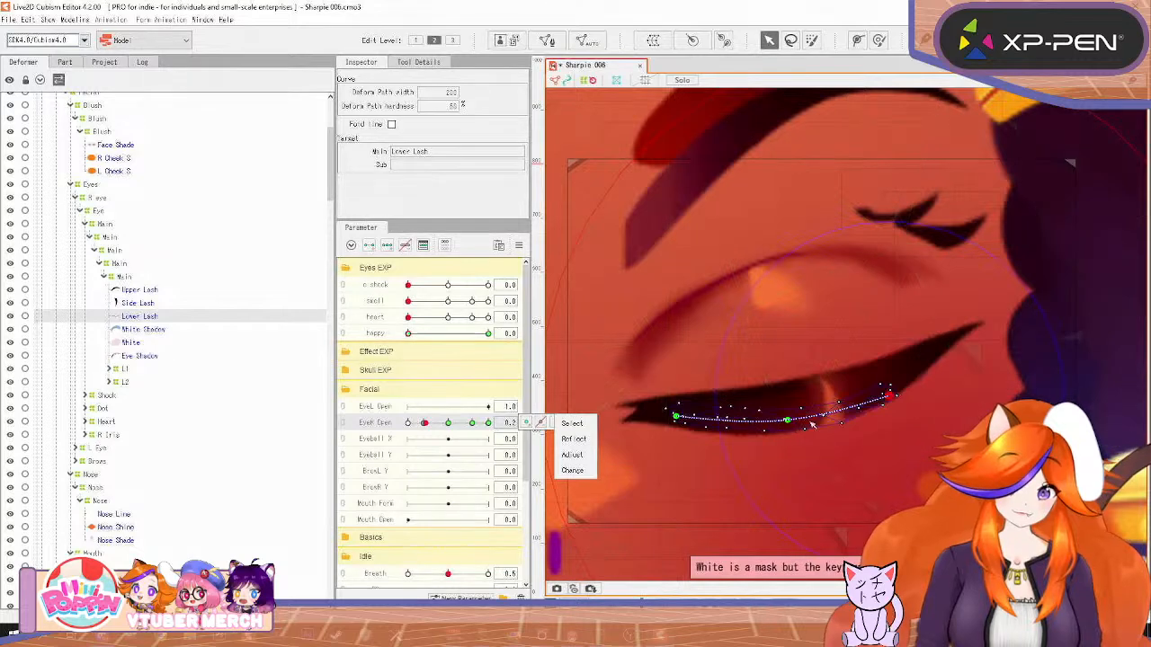
left_click_drag(890, 396, 888, 385)
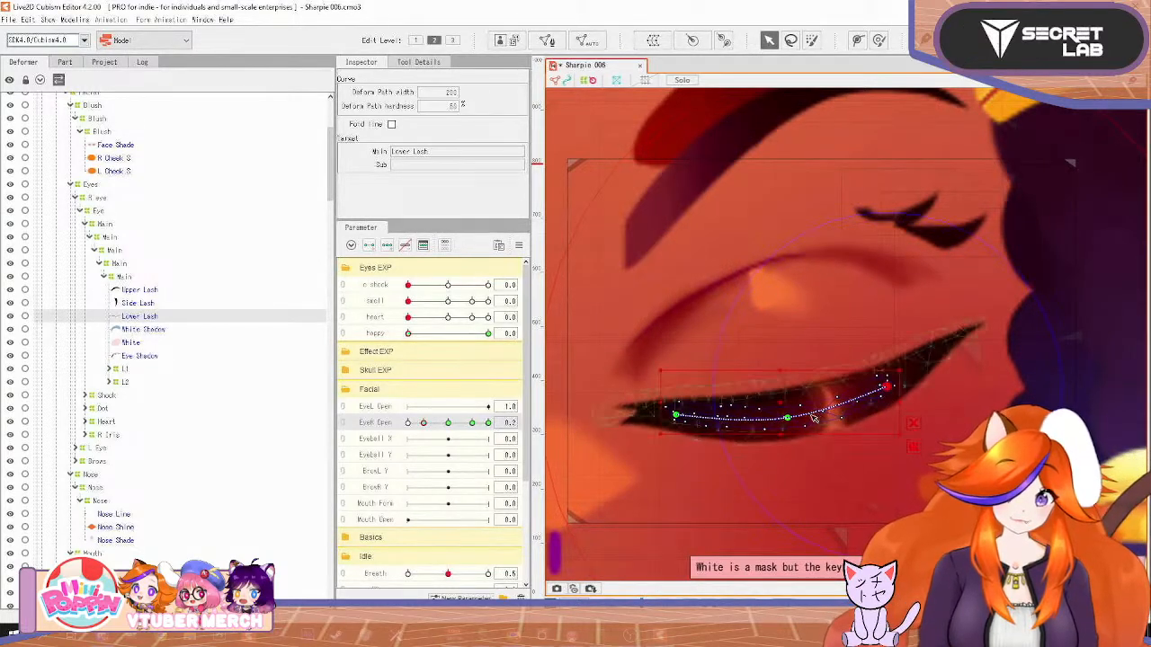
left_click_drag(788, 418, 788, 413)
left_click_drag(676, 416, 676, 412)
Examine how the right eye meshes, from Upper Lash to Eye Shadow, open and close with happy at 0.0 and at 1.0
left_click_drag(420, 426, 497, 440)
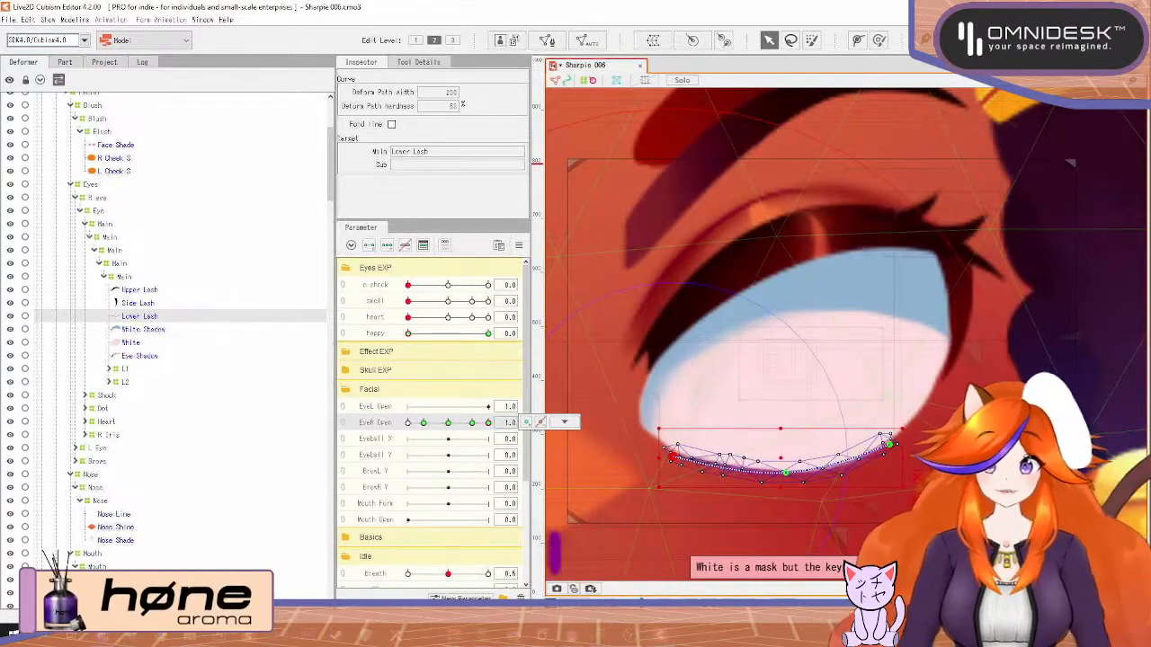
left_click(151, 356)
left_click(155, 289, "shift")
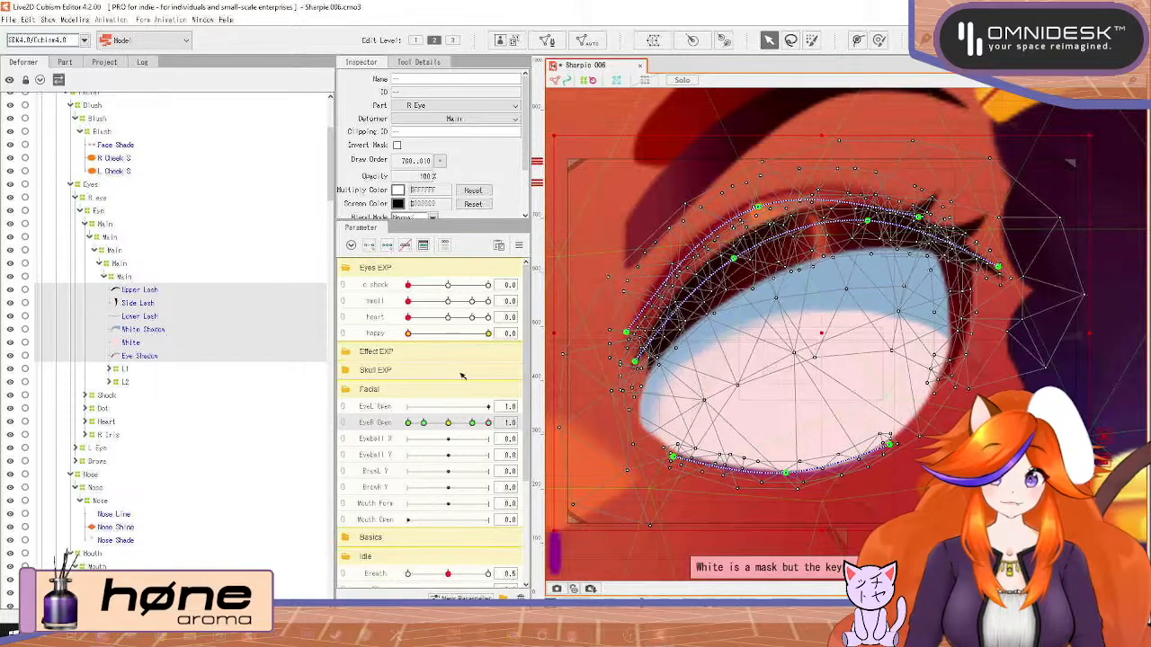
left_click_drag(487, 422, 408, 423)
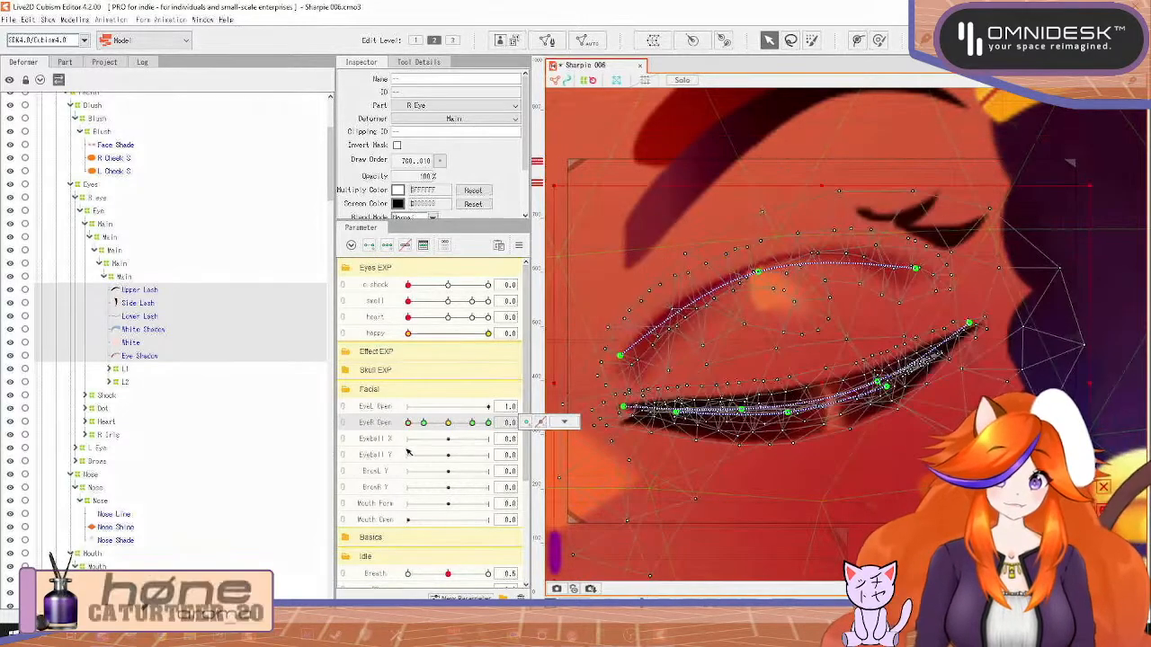
left_click_drag(488, 334, 382, 360)
left_click_drag(410, 423, 382, 394)
left_click_drag(430, 340, 504, 331)
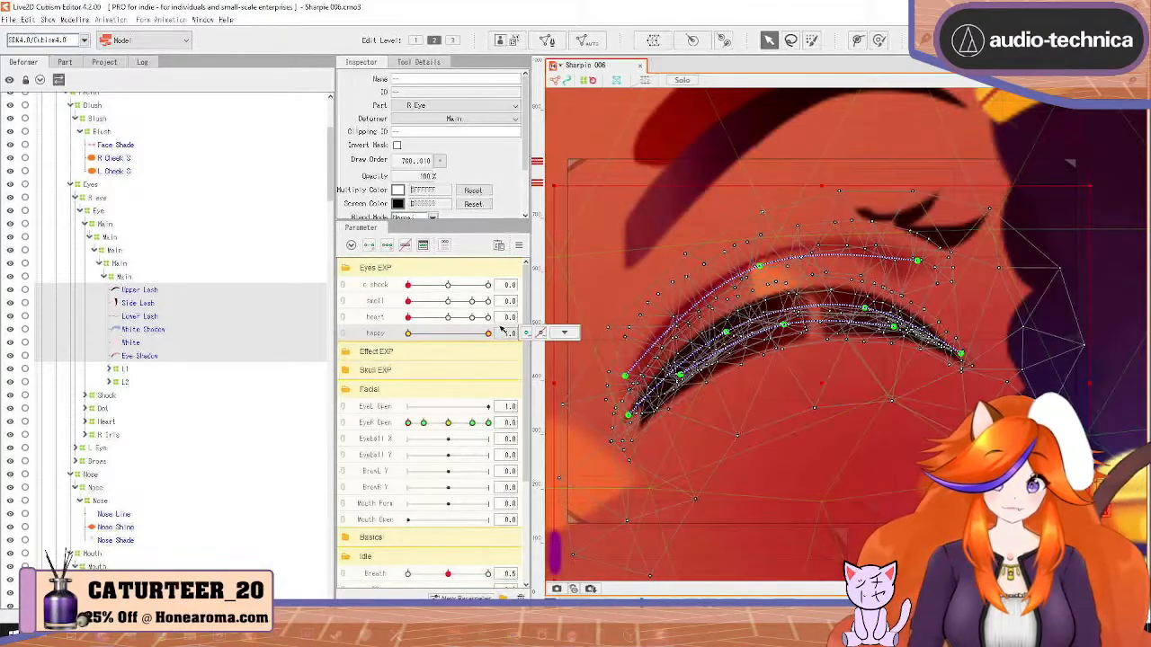
left_click_drag(410, 423, 562, 375)
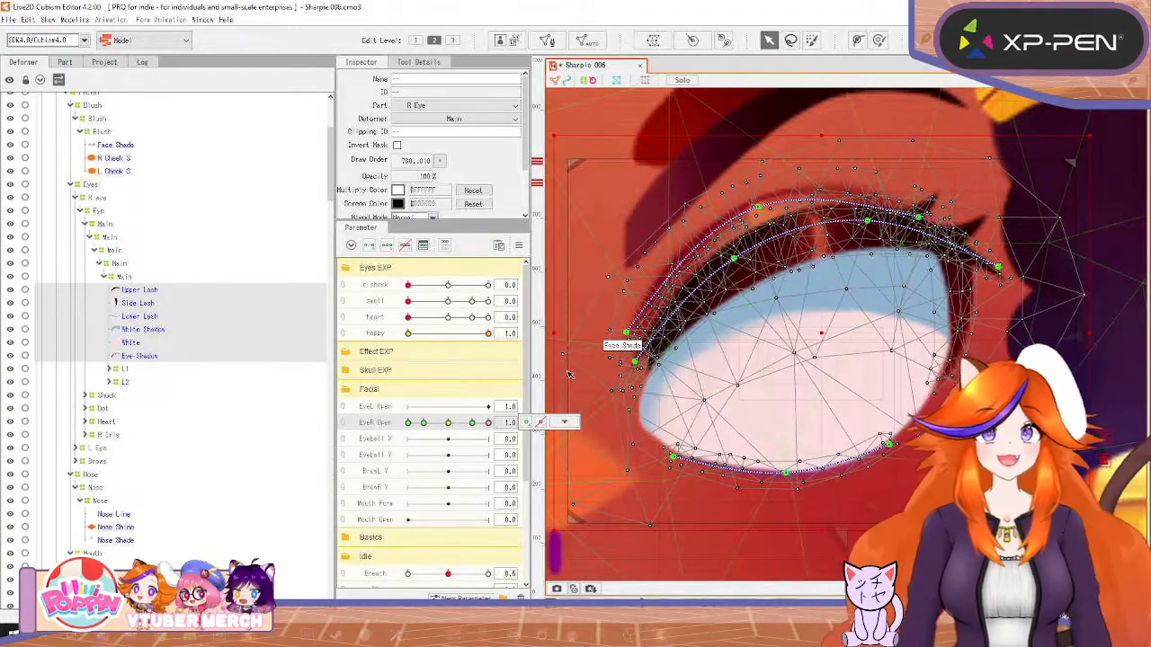
left_click(565, 421)
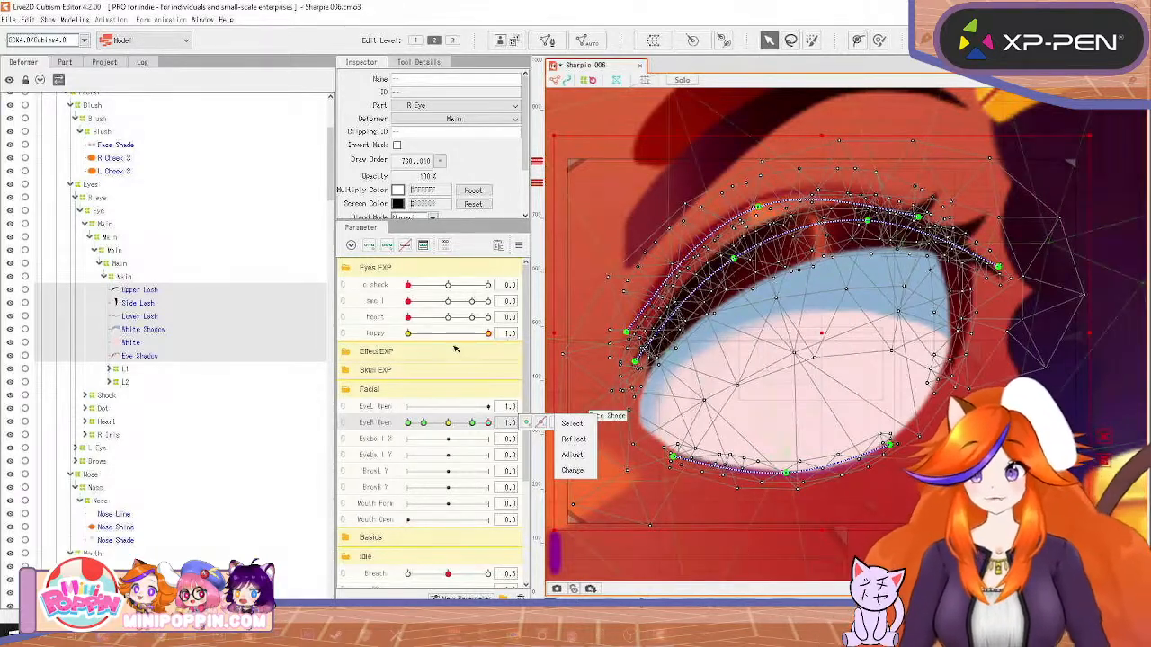
Rename the warp deformers nested inside the right eye's L1 and L2 deformers as OC
left_click(127, 376)
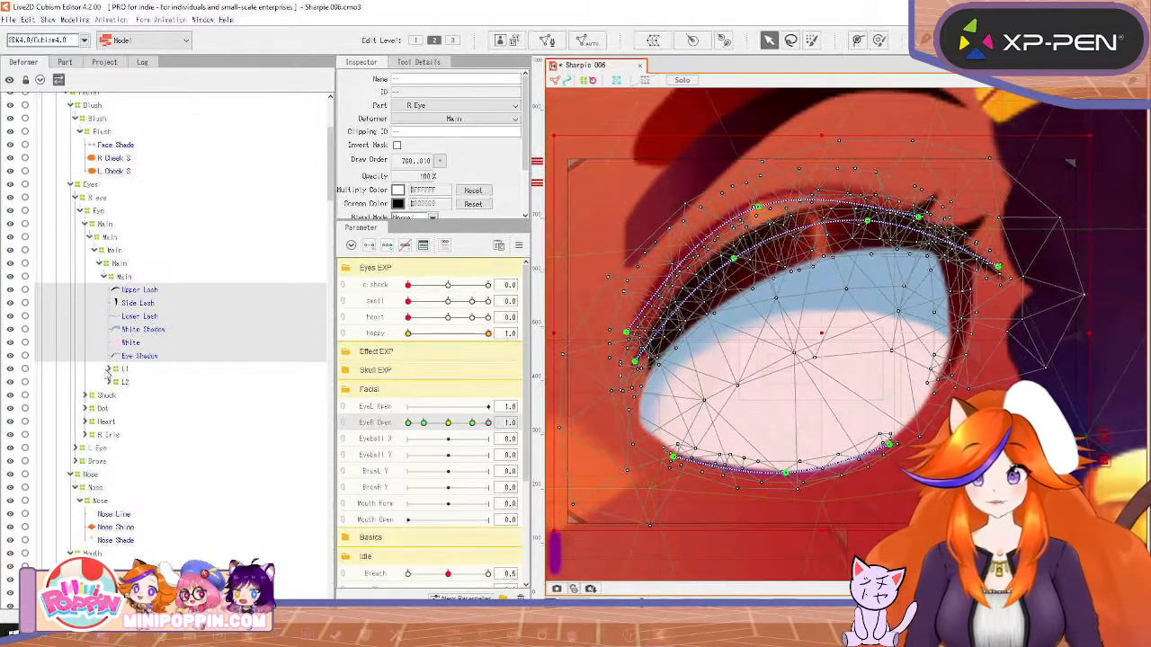
left_click(109, 369)
left_click(124, 396)
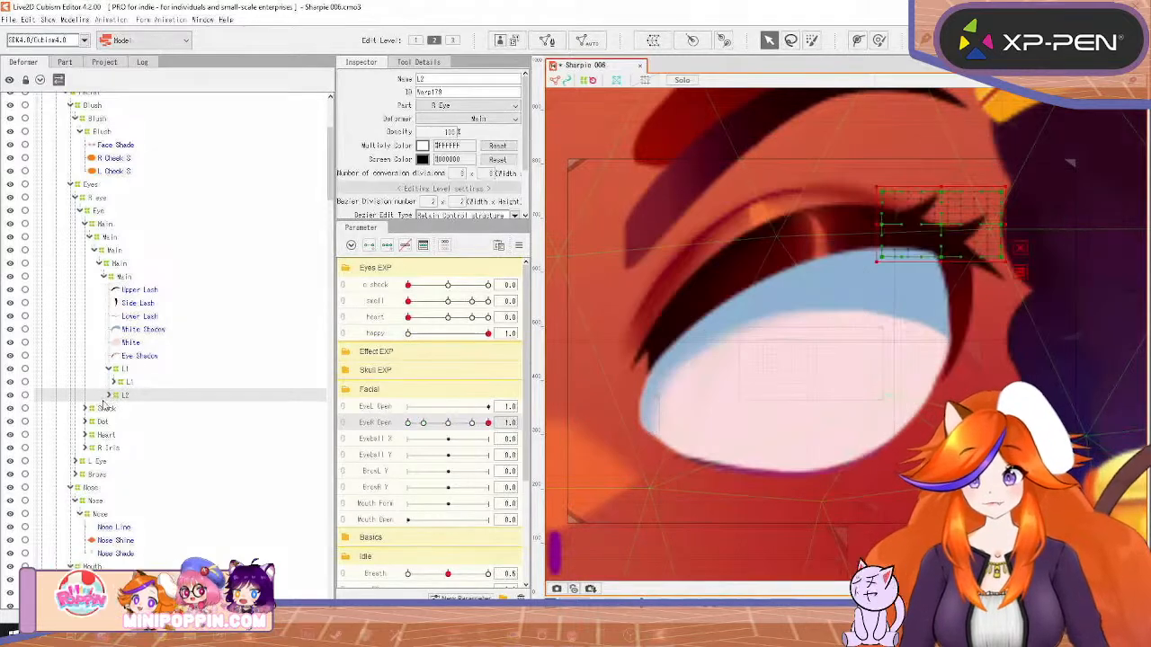
left_click(109, 396)
left_click(126, 382)
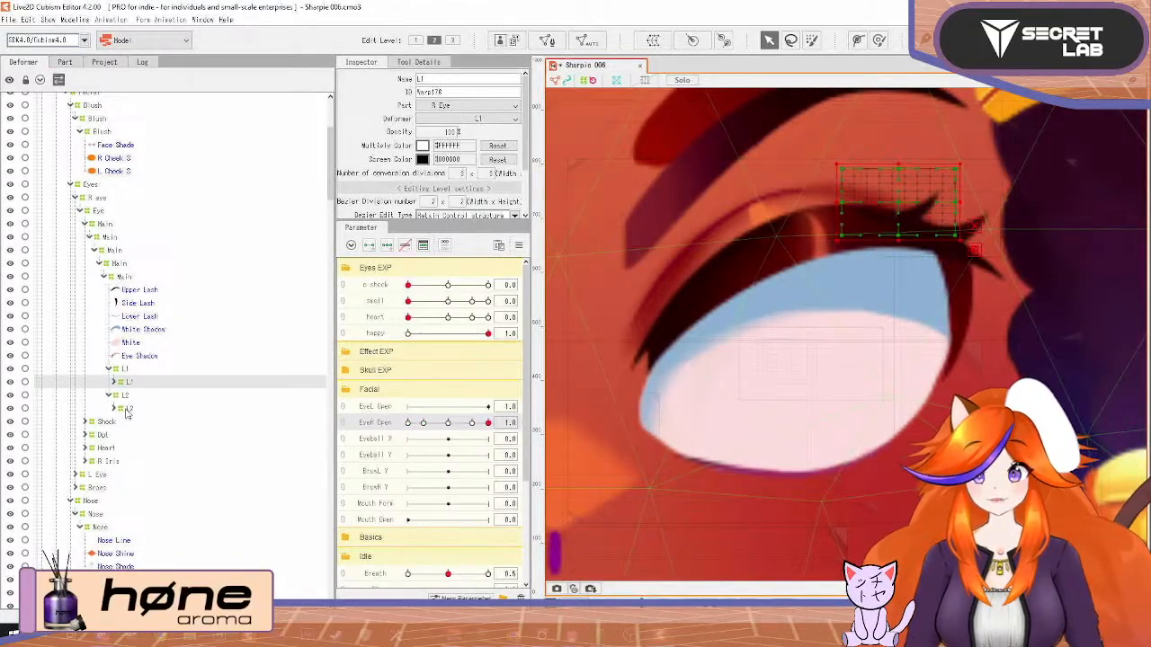
left_click(129, 407, "ctrl")
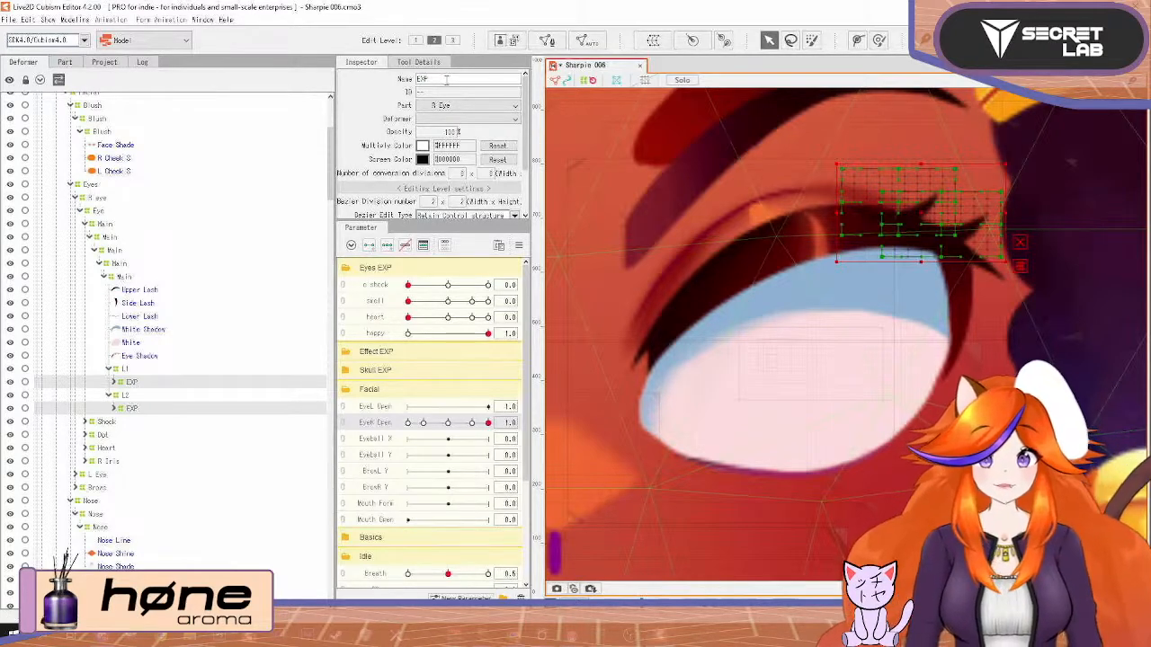
double_click(441, 78)
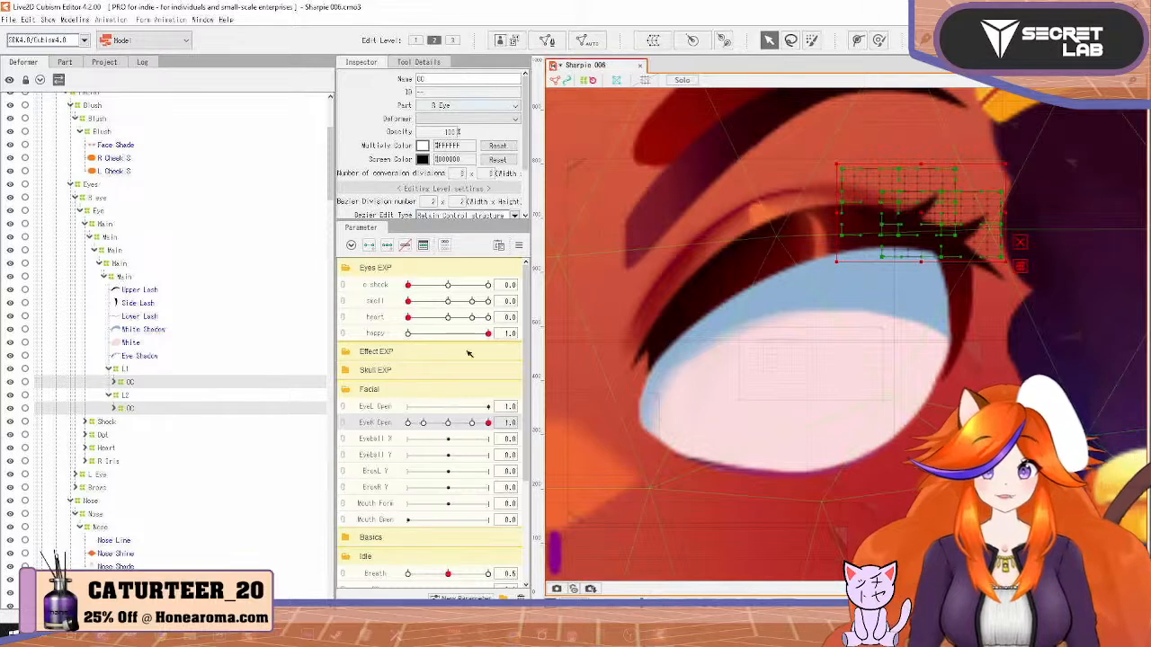
Add keys at both ends of the happy parameter for the two OC deformers and set happy to 0.0
left_click(382, 332)
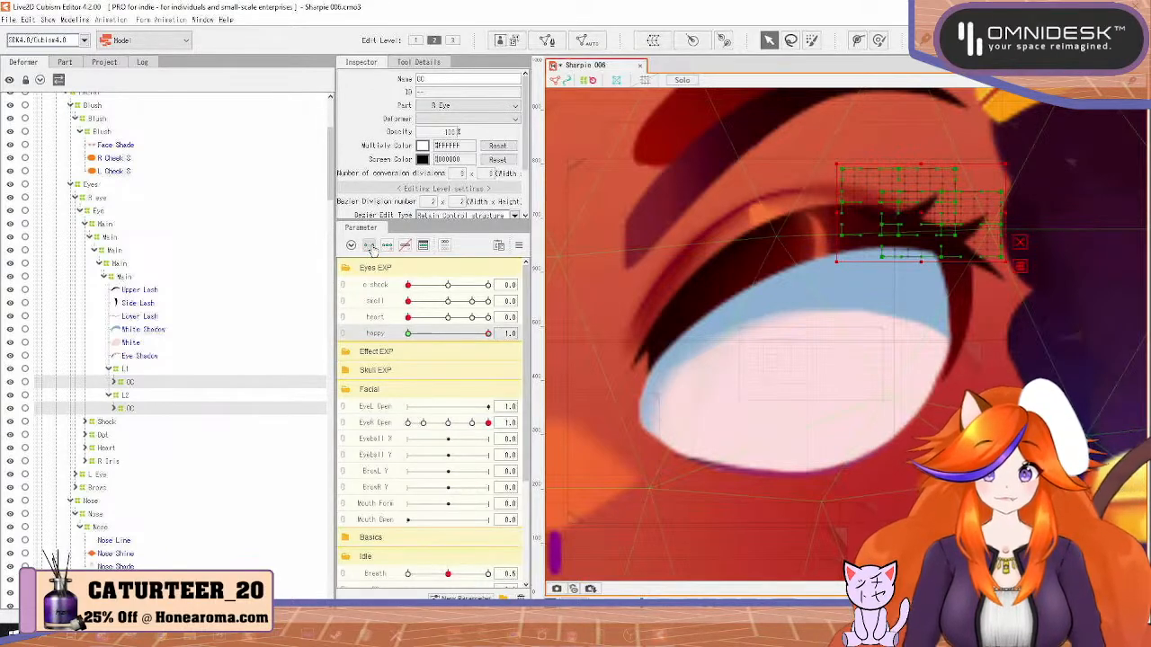
right_click(407, 343)
left_click(408, 333)
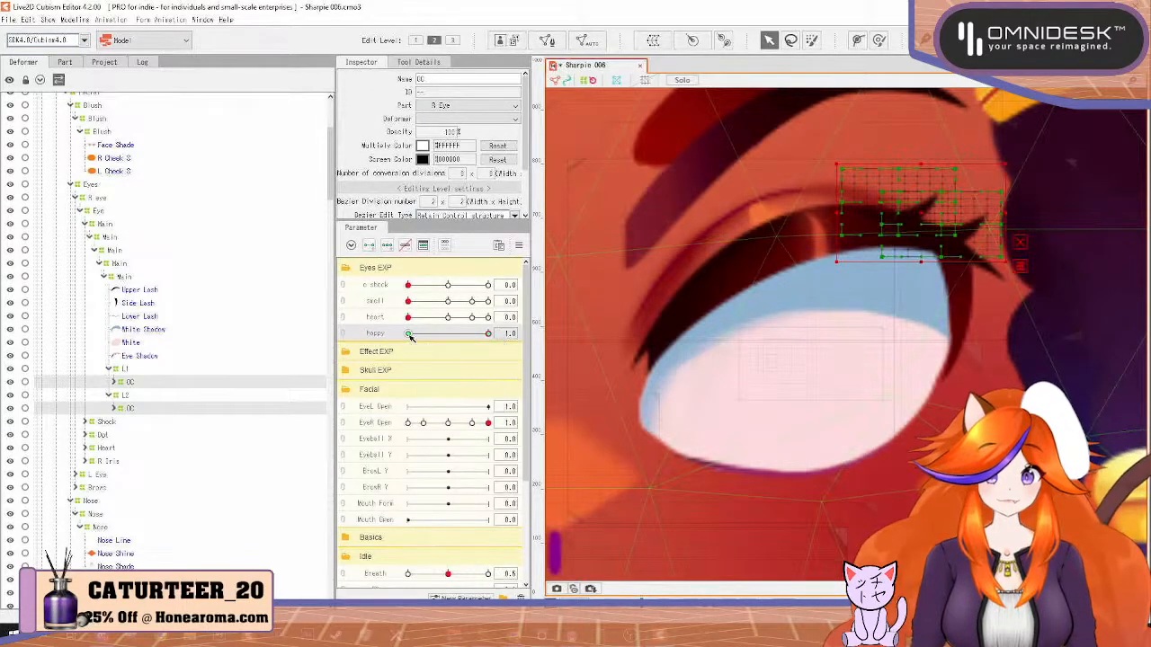
Add EyeR Open keys at 1.0, 0.8 and 0.5 to the two OC deformers
left_click(492, 423)
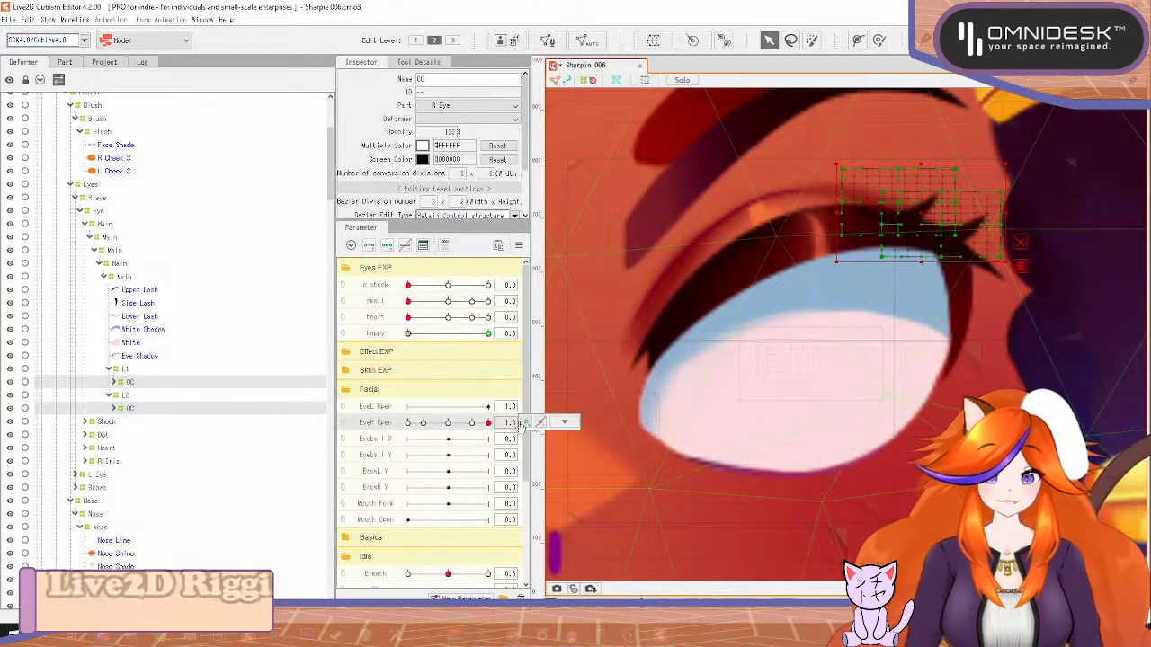
left_click(526, 422)
left_click(473, 422)
left_click(527, 423)
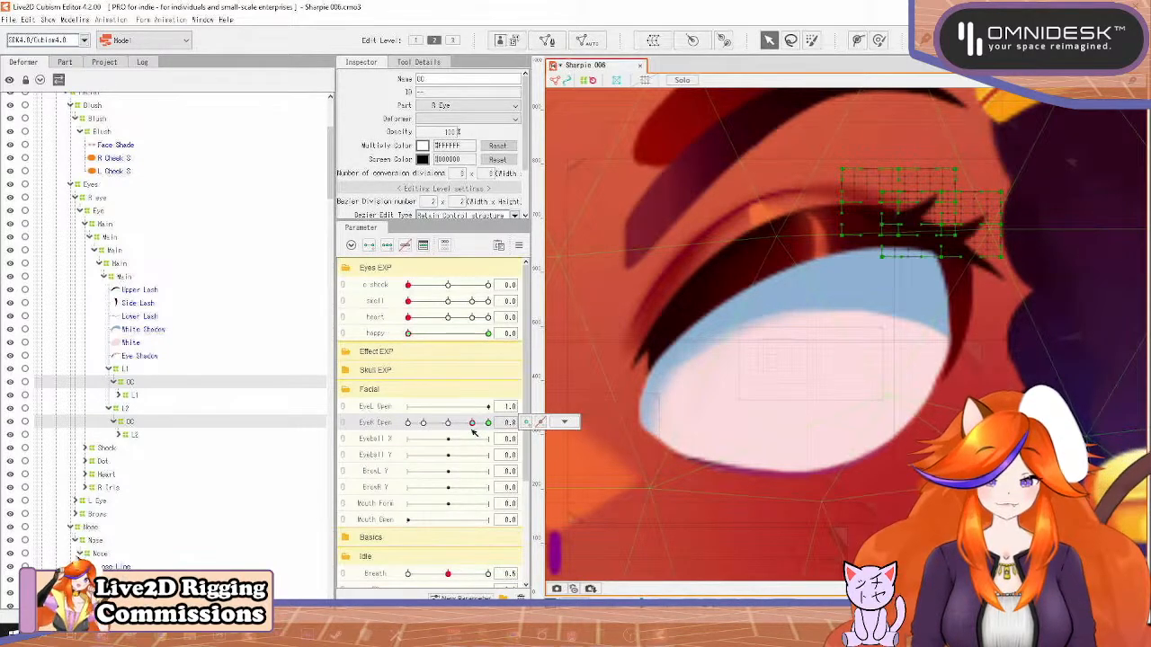
left_click(527, 423)
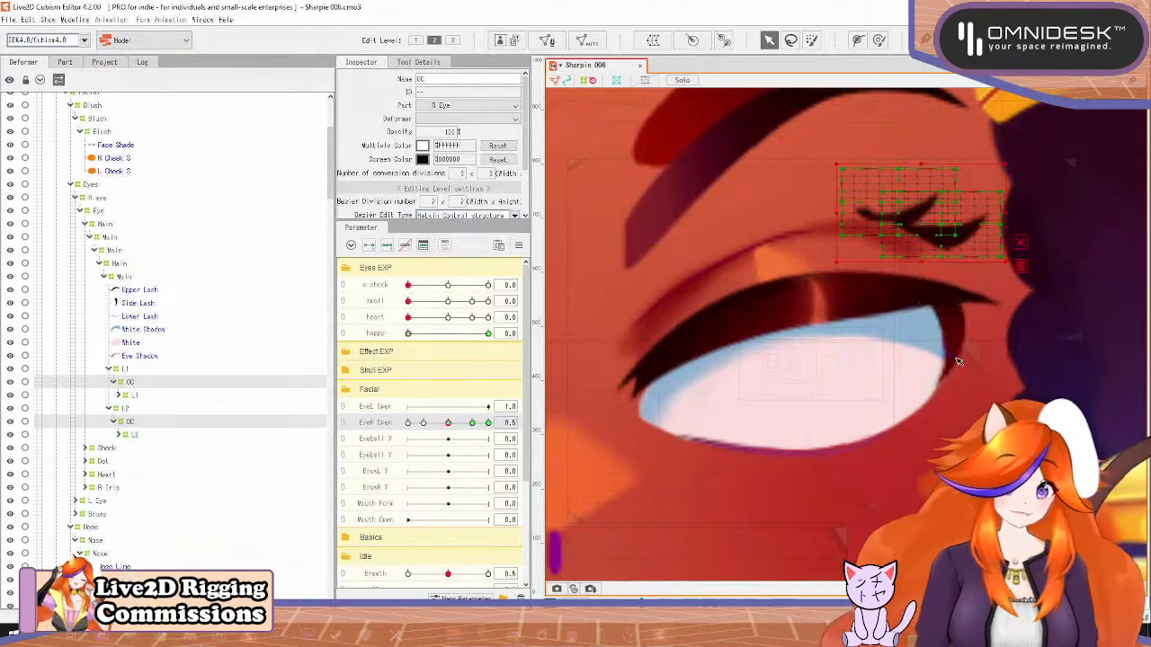
Lower both OC deformers onto the upper lash at EyeR Open 0.5, and again at a new 0.2 key for the closed eye
left_click_drag(922, 211, 930, 262)
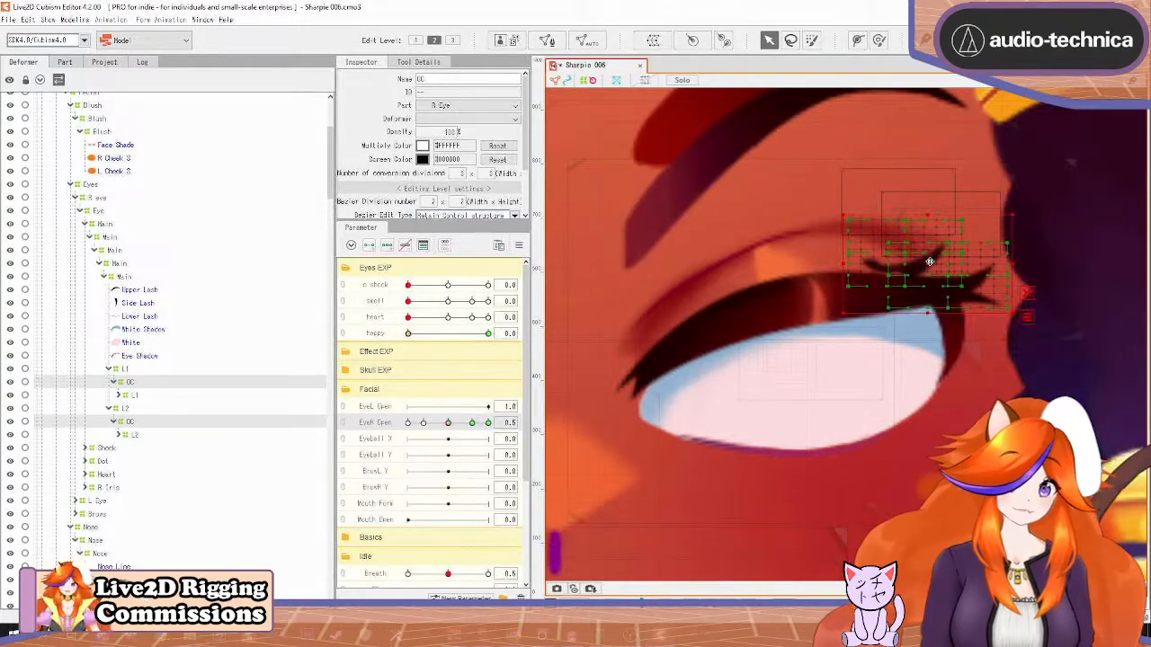
left_click(424, 422)
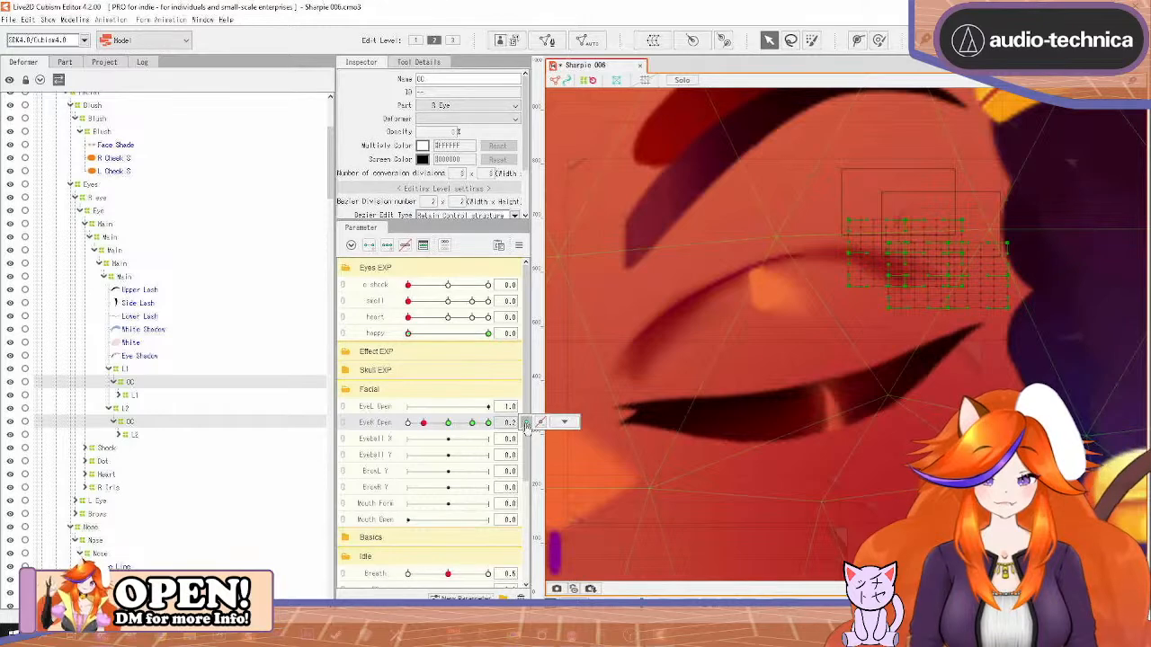
left_click(929, 263)
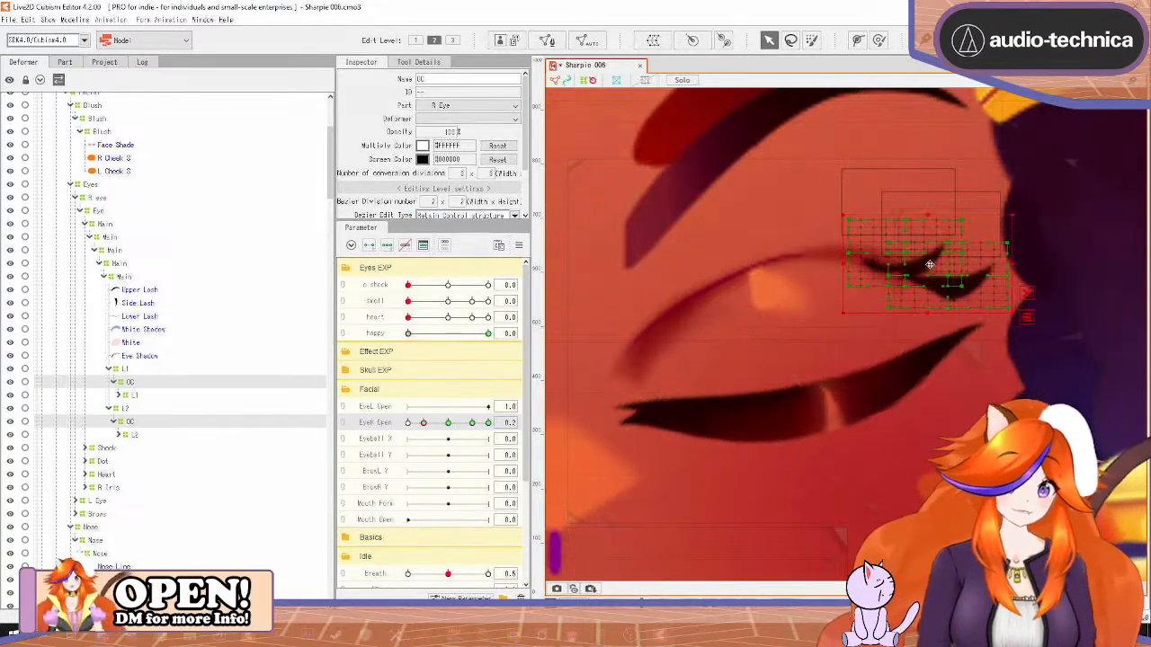
left_click_drag(929, 263, 916, 311)
left_click_drag(917, 268, 932, 371)
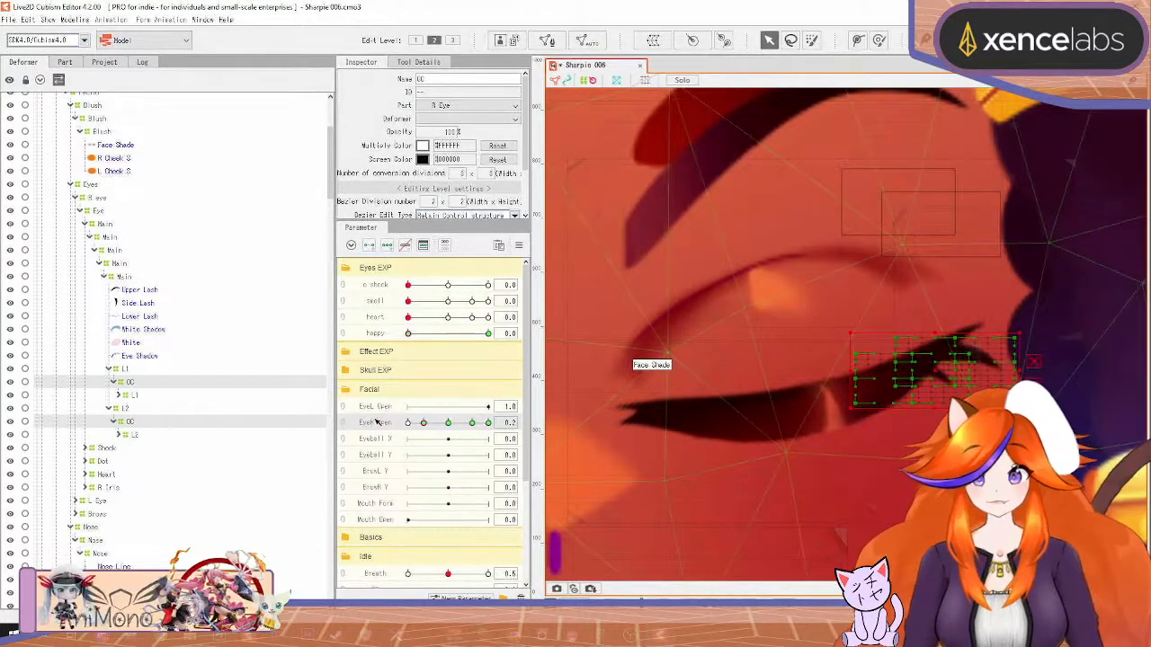
Move L1's OC deformer slightly down onto the upper lash at EyeR Open 0.5 and check its motion towards 0.2
left_click_drag(423, 422, 448, 422)
left_click(146, 383)
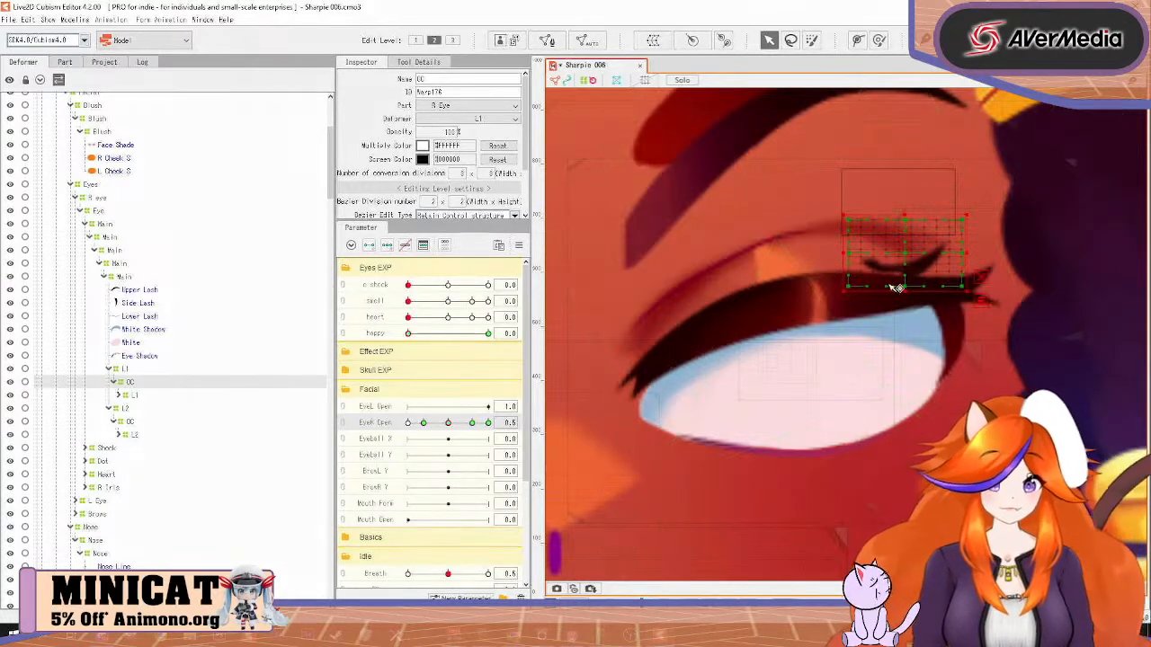
left_click_drag(904, 256, 910, 272)
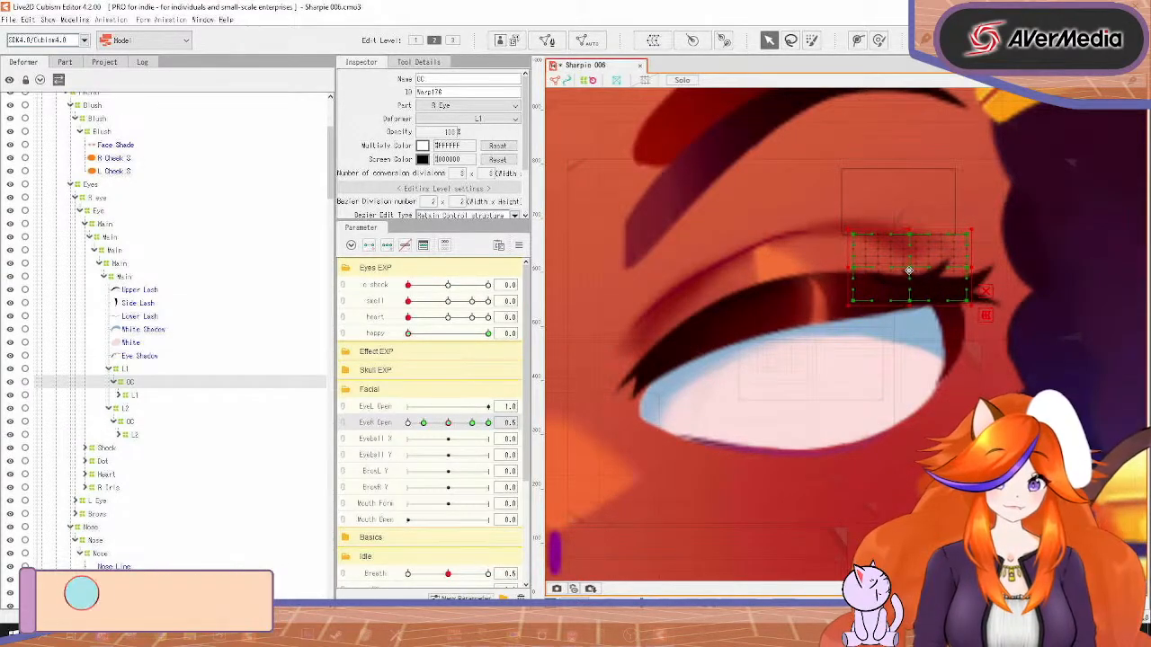
mouse_move(441, 428)
left_mouse_down()
mouse_move(416, 448)
mouse_move(423, 429)
left_mouse_up()
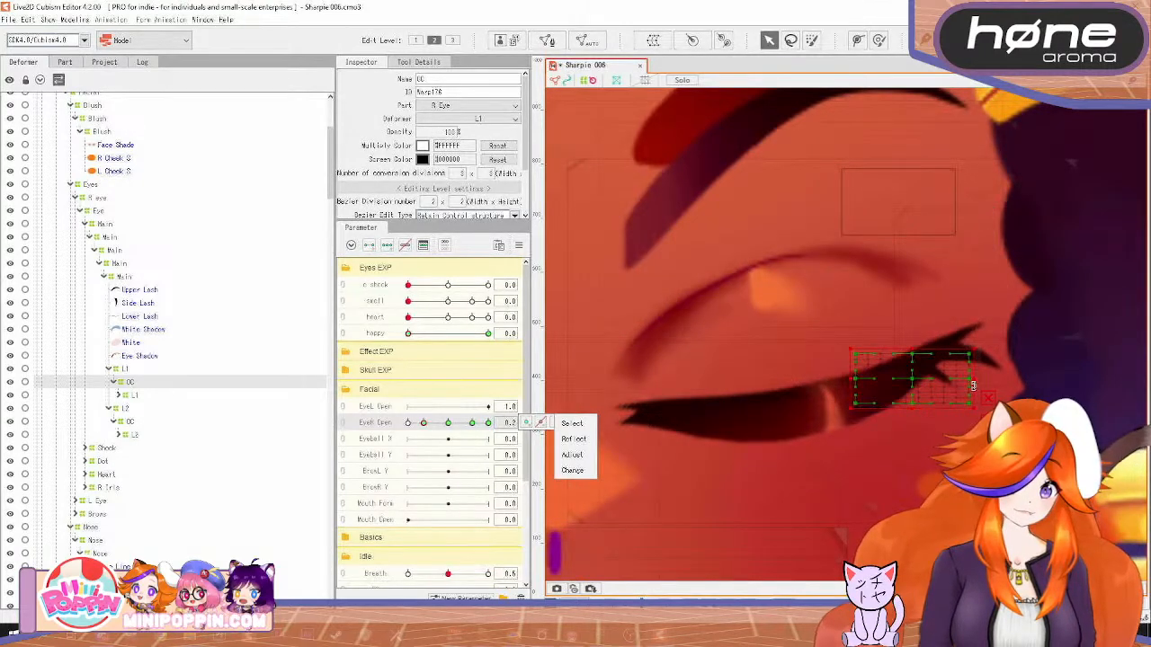
left_click_drag(427, 423, 445, 424)
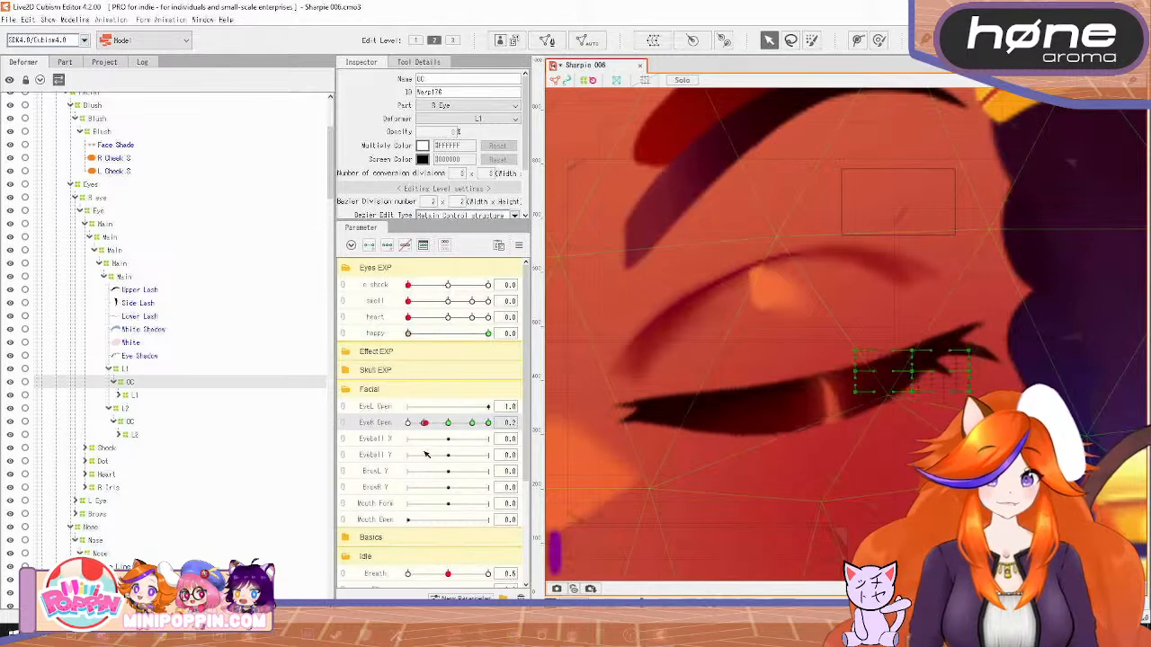
left_click_drag(443, 453, 423, 468)
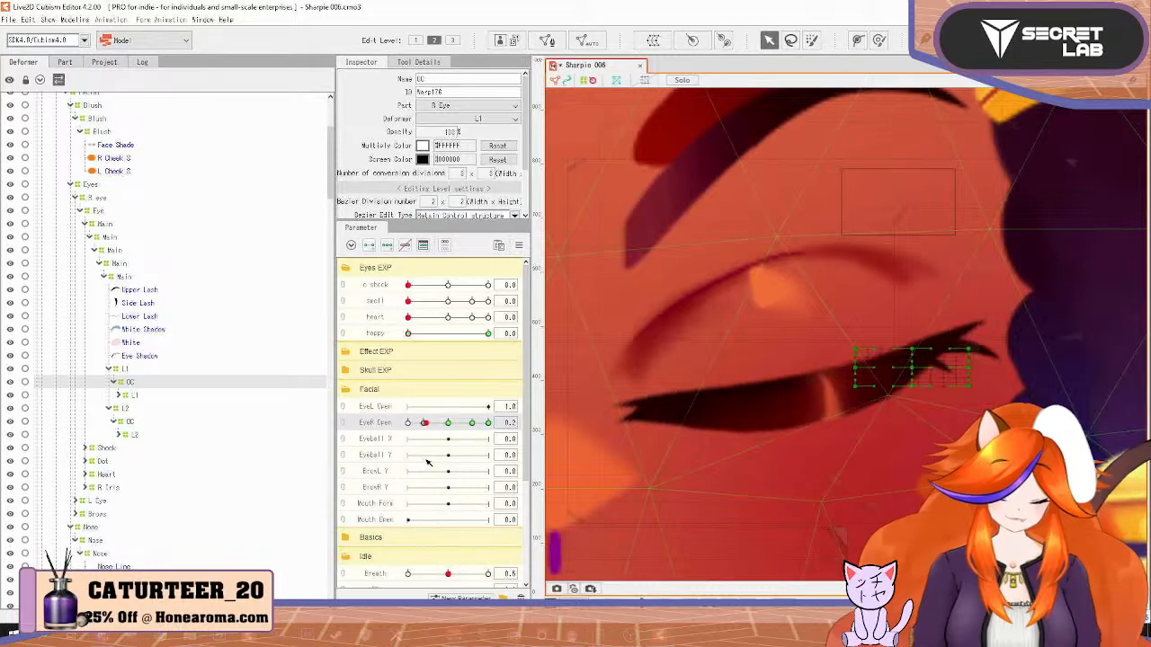
At EyeR Open 0.5 and happy 1.0, lower both OC deformers onto the upper lash and nudge L1's OC slightly further down
left_click(135, 420, "ctrl")
left_click(448, 423)
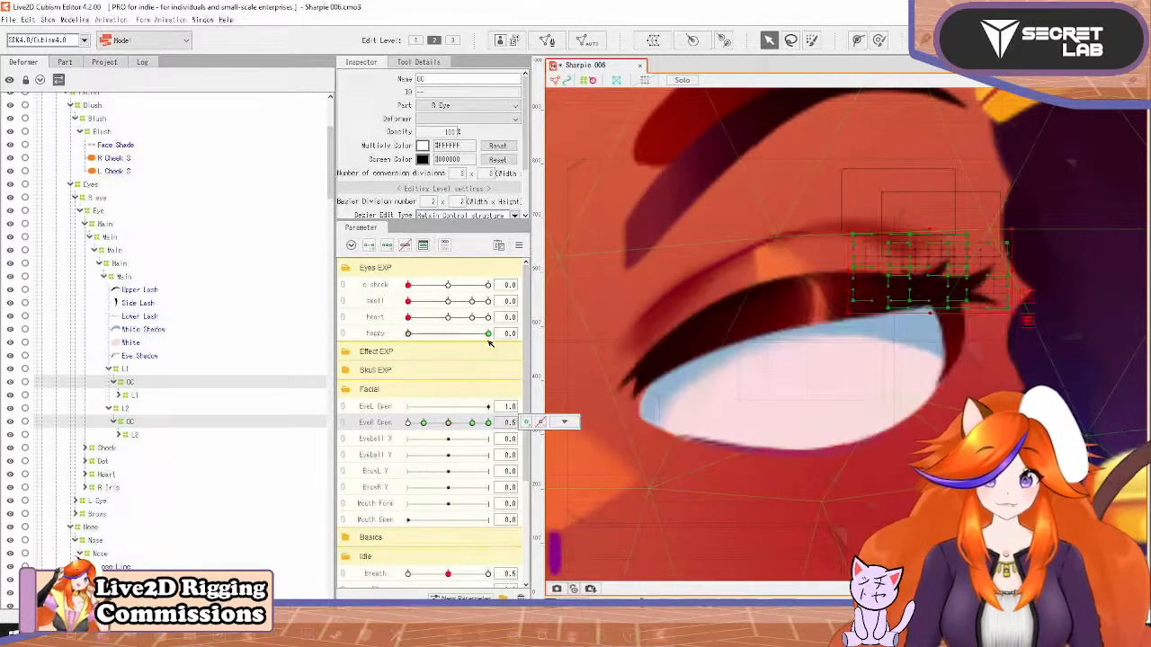
left_click(487, 334)
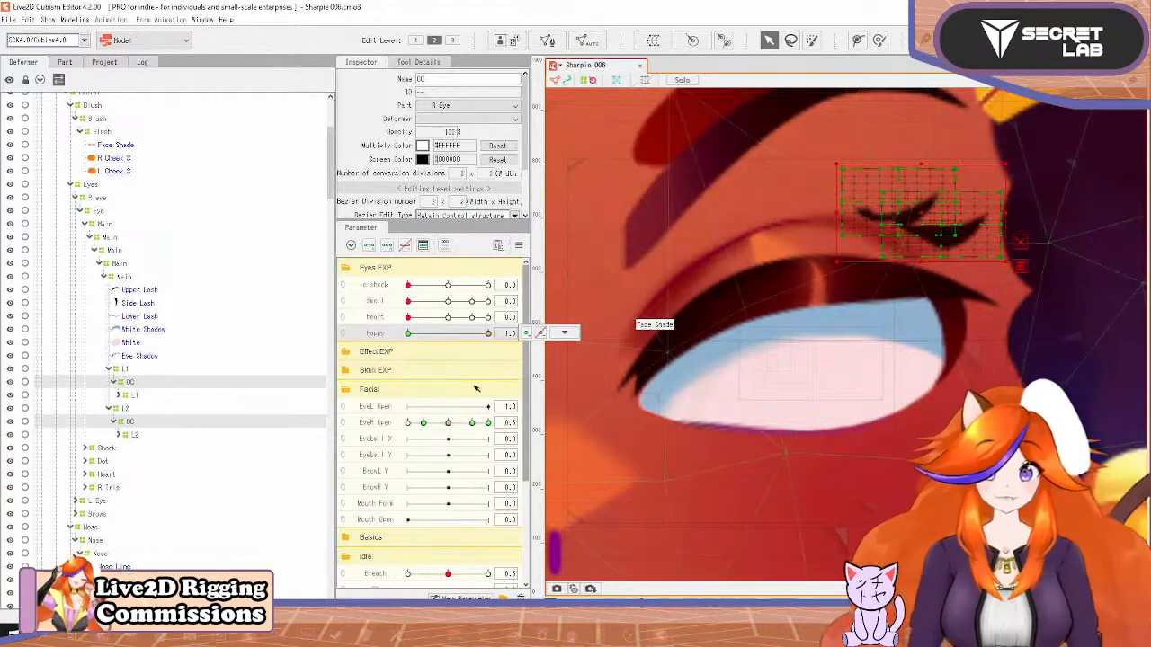
left_click_drag(923, 258, 928, 267)
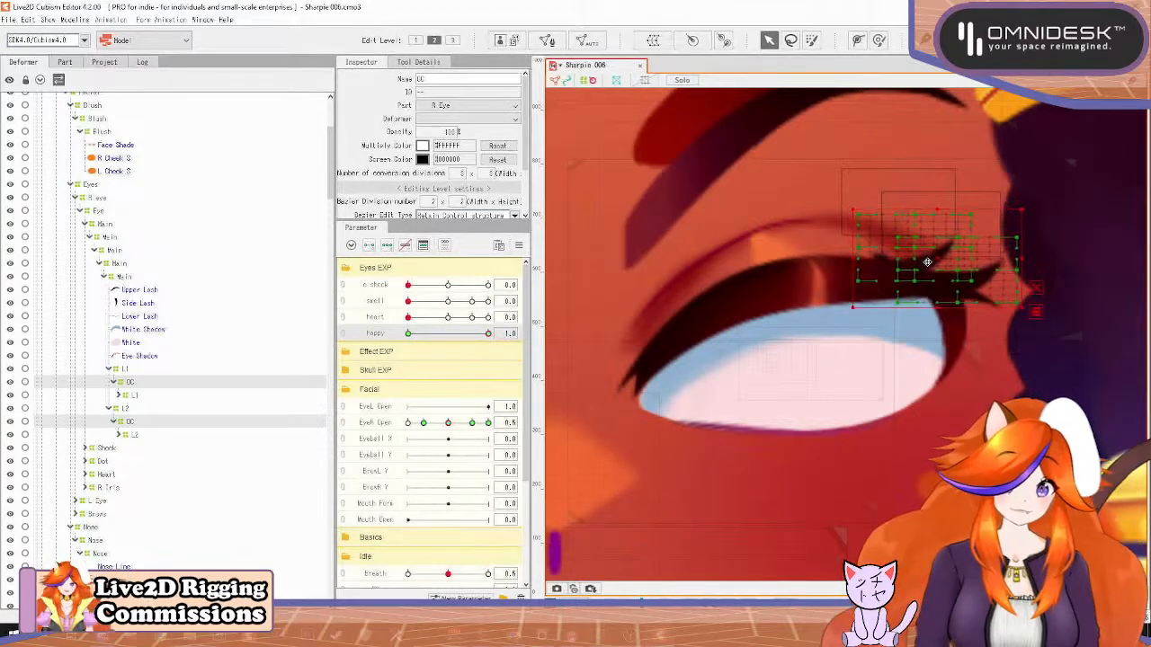
left_click(133, 383)
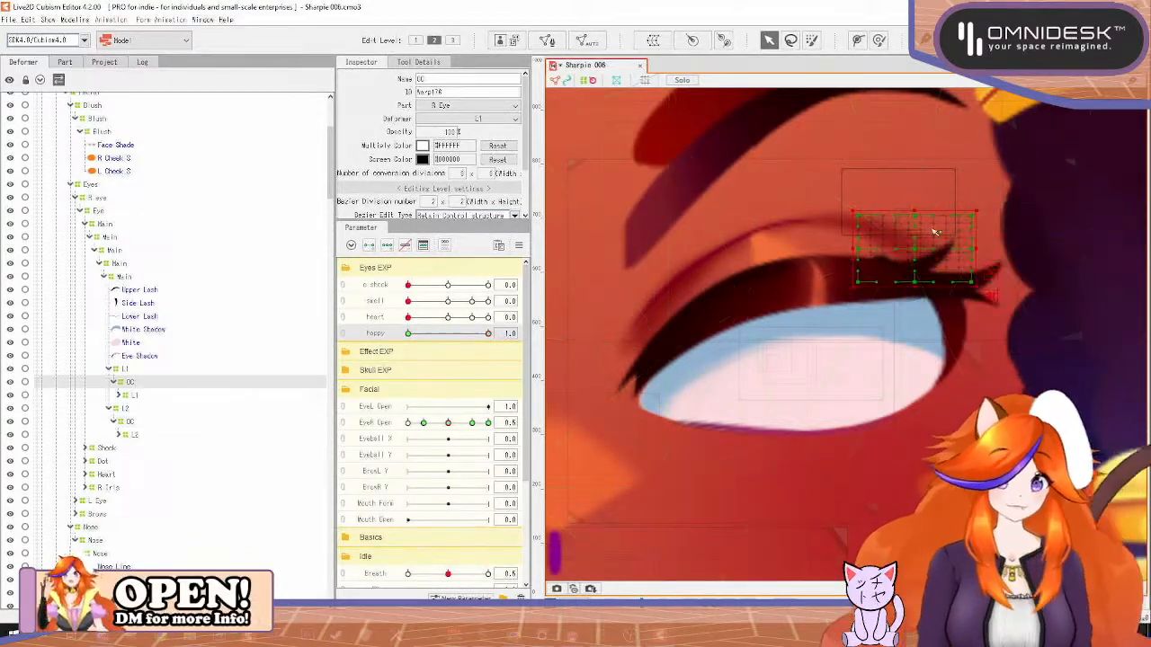
left_click_drag(915, 244, 916, 251)
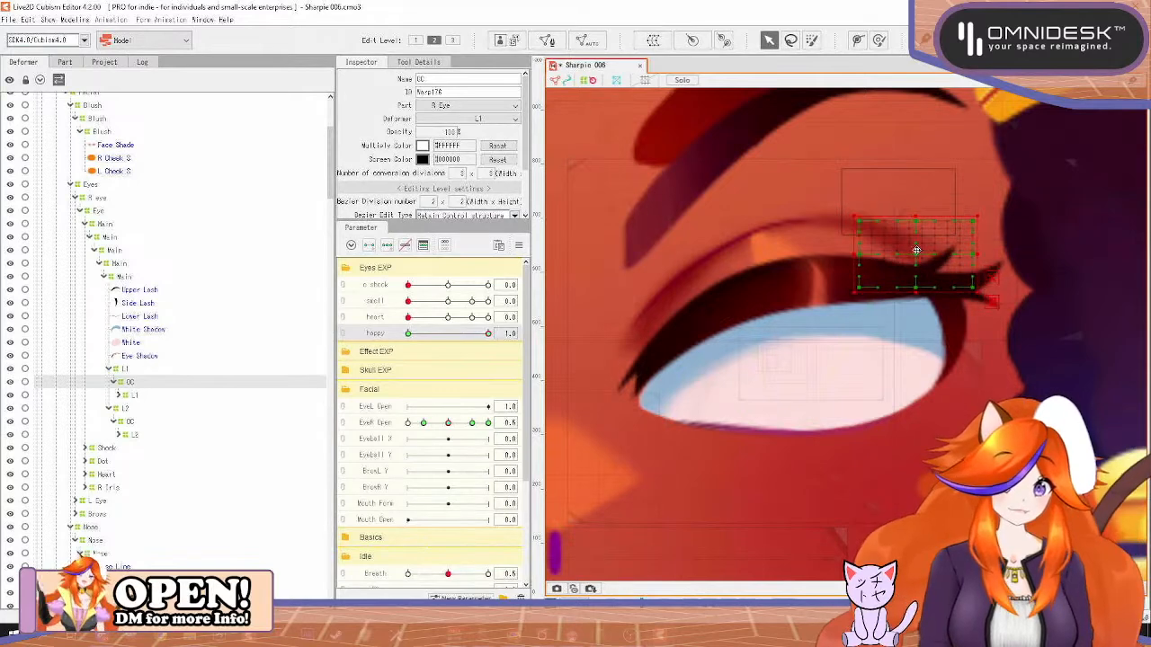
At EyeR Open 0.2 with happy 1.0, move and tilt L1's OC deformer along the arched lash and place L2's OC at its outer end
left_click(424, 423)
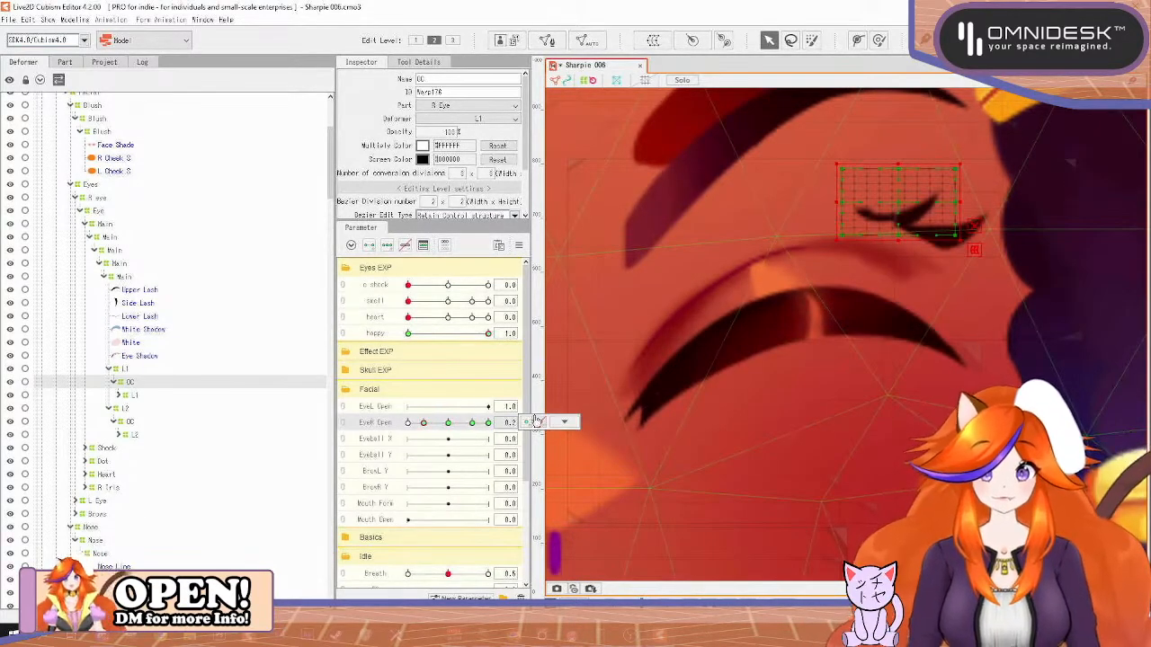
left_click_drag(899, 206, 914, 299)
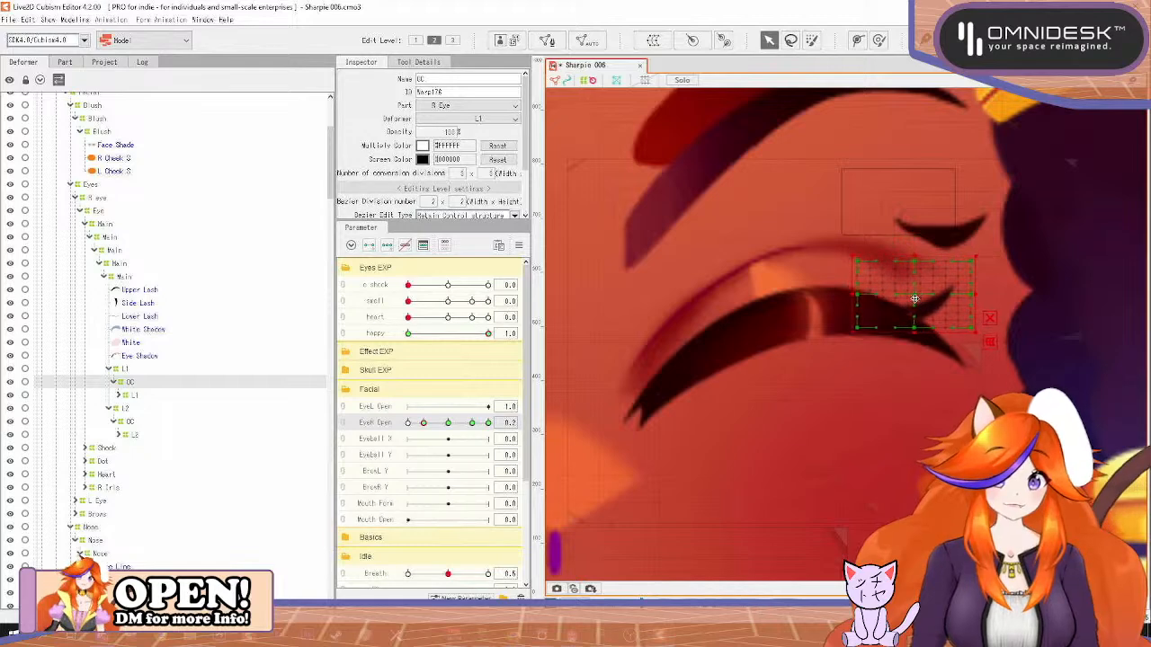
left_click_drag(985, 286, 983, 311)
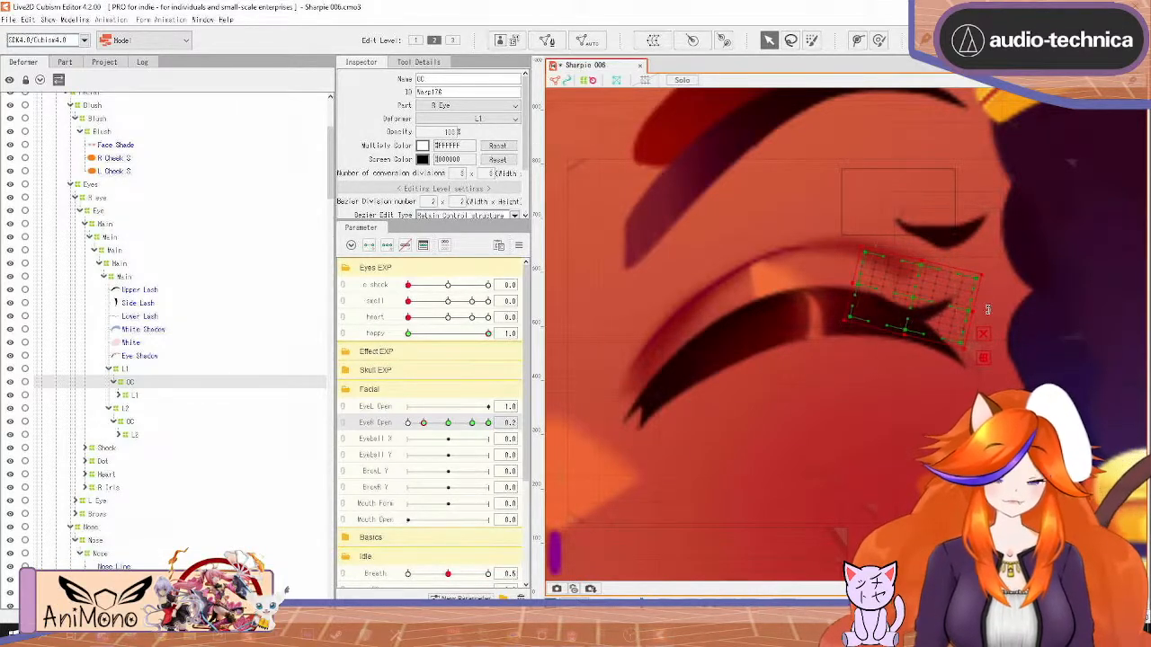
left_click(128, 421)
left_click_drag(942, 224, 950, 328)
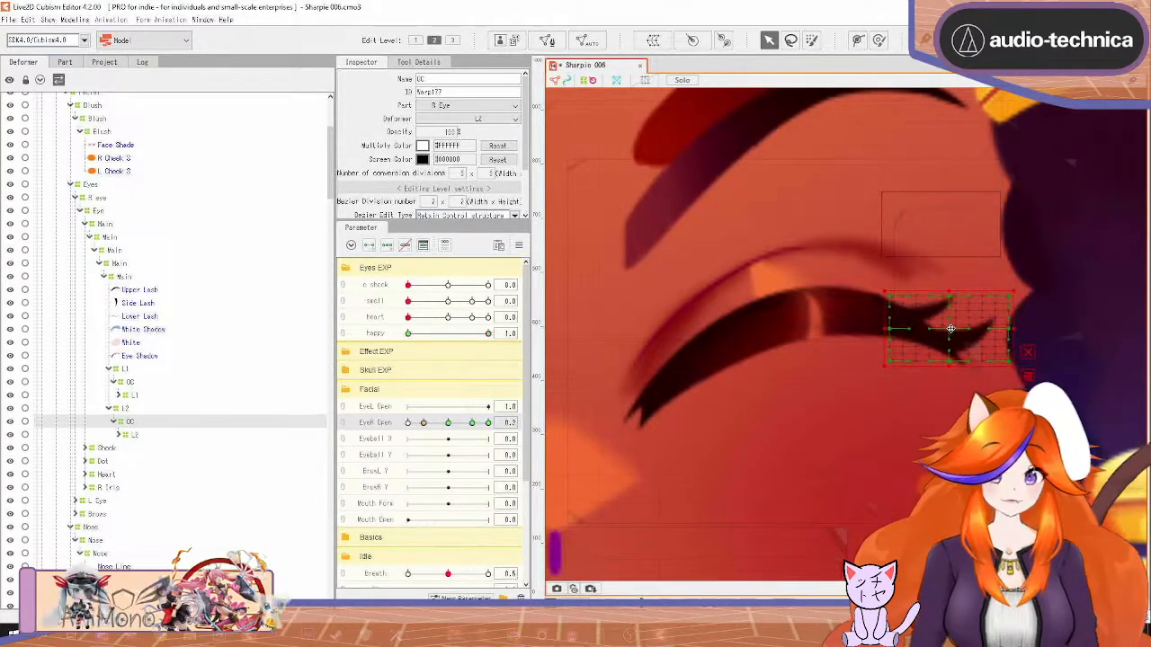
Check the lash motion, reset EyeR Open to 1.0 and happy to 0.0, and save the model as Sharpie 007
left_click(144, 382, "ctrl")
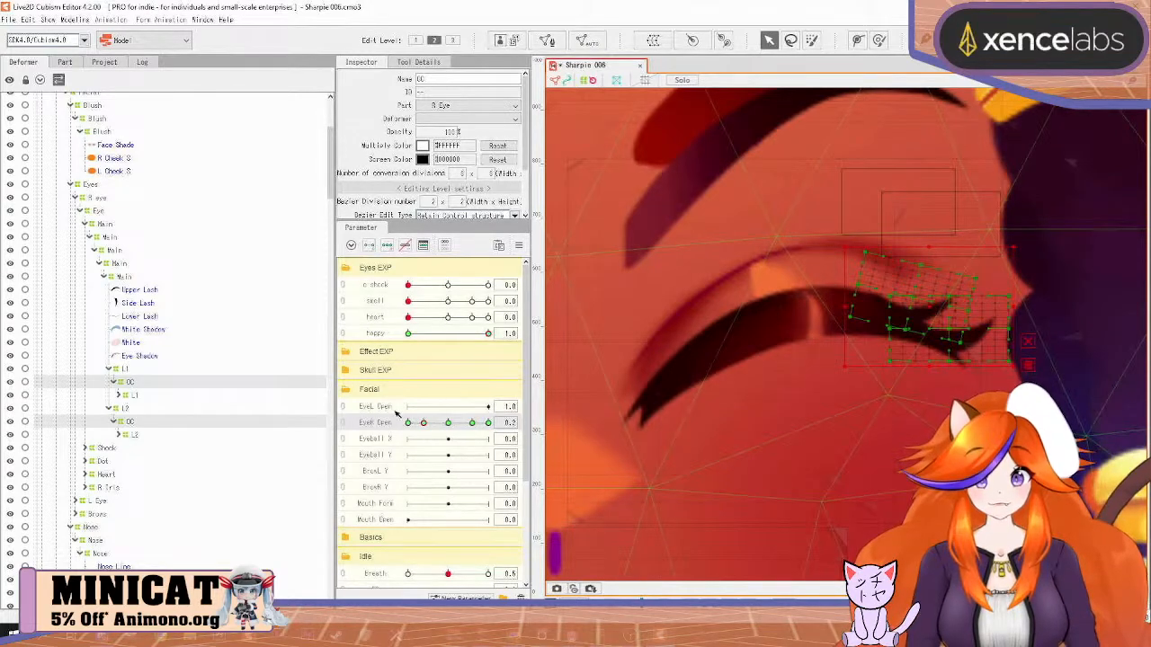
left_click(433, 422)
left_click_drag(434, 422, 490, 425)
left_click_drag(488, 333, 390, 342)
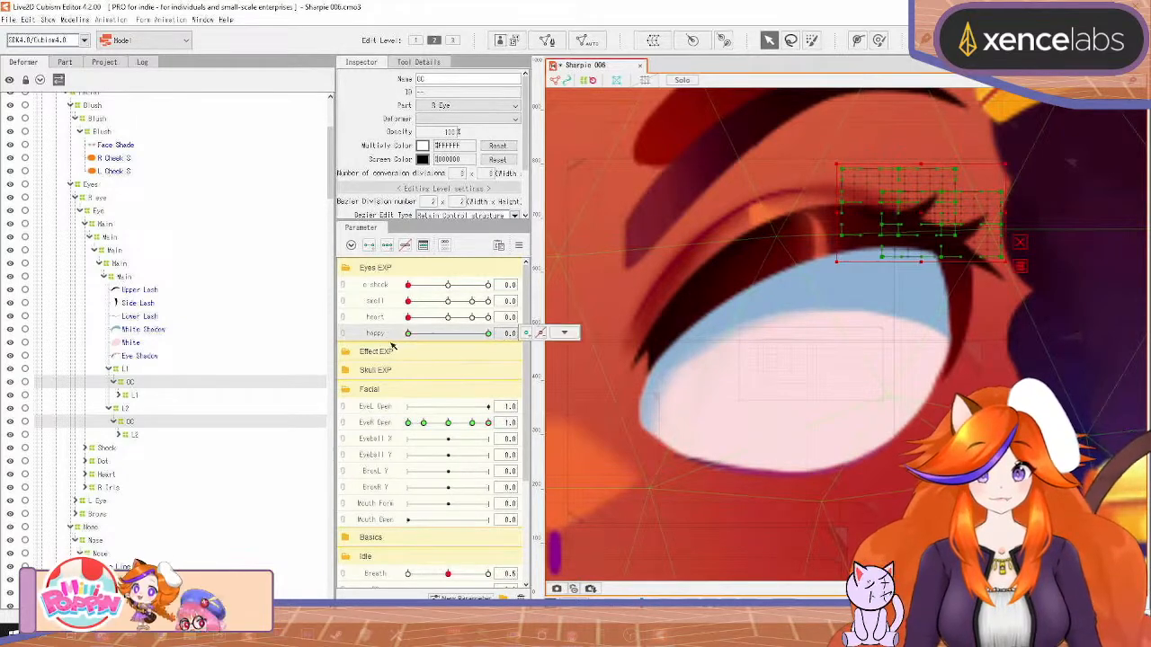
left_click_drag(481, 427, 525, 453)
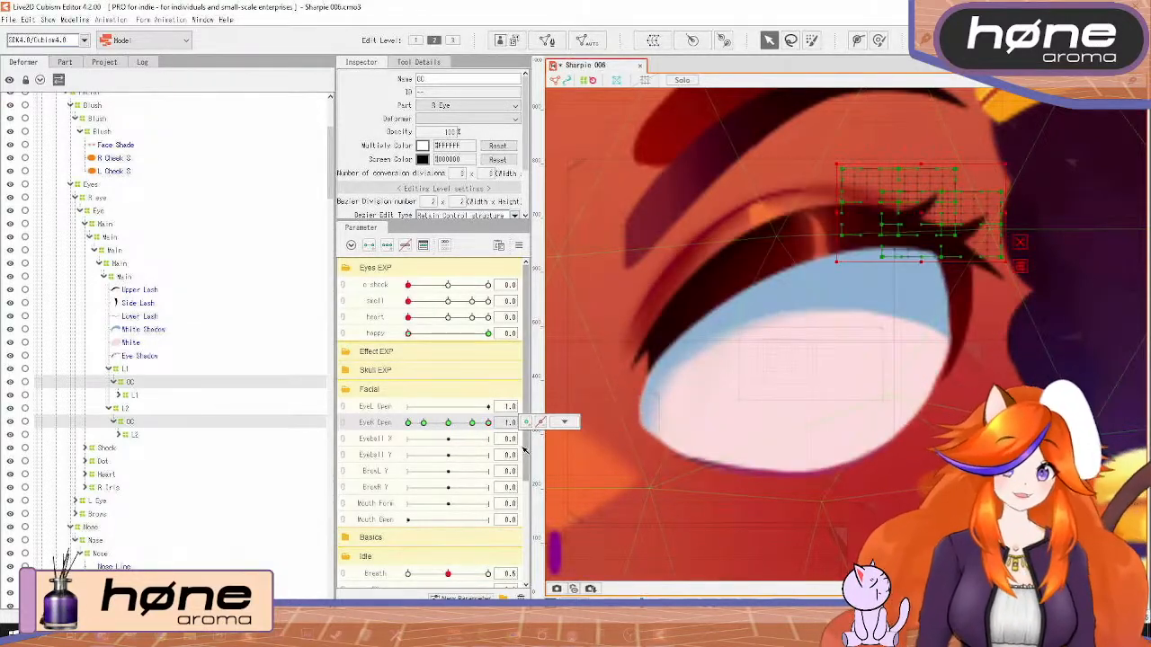
key("ctrl+s")
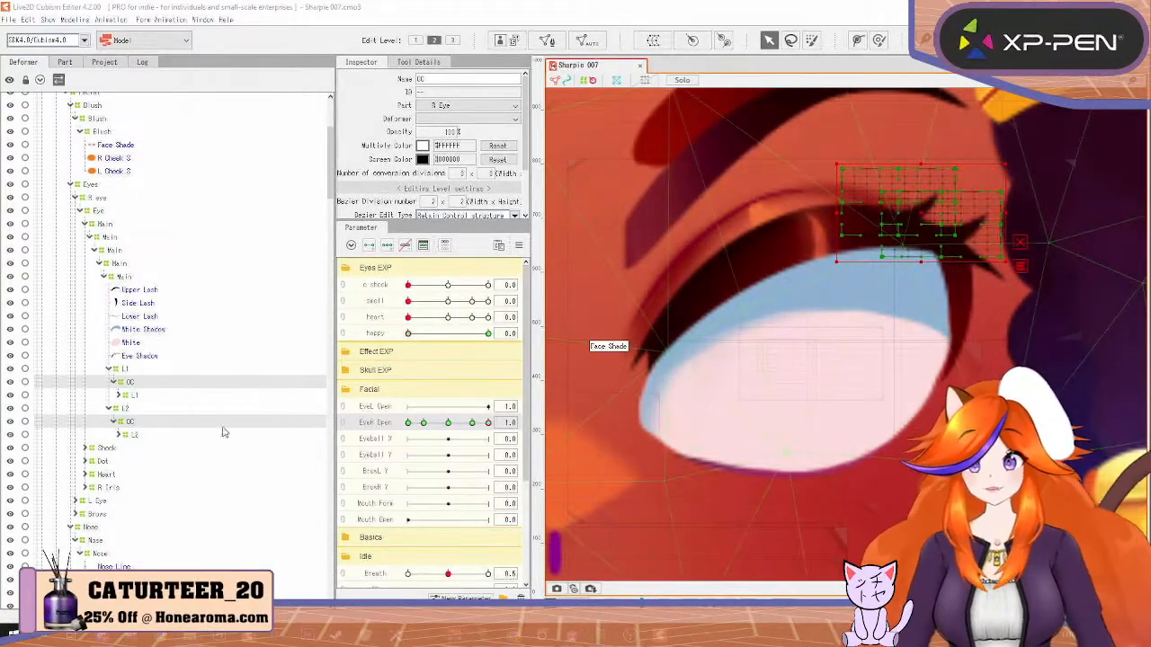
Collapse the right eye's Main deformer, expand the R Iris deformer and select its Iris mesh
left_click(103, 276)
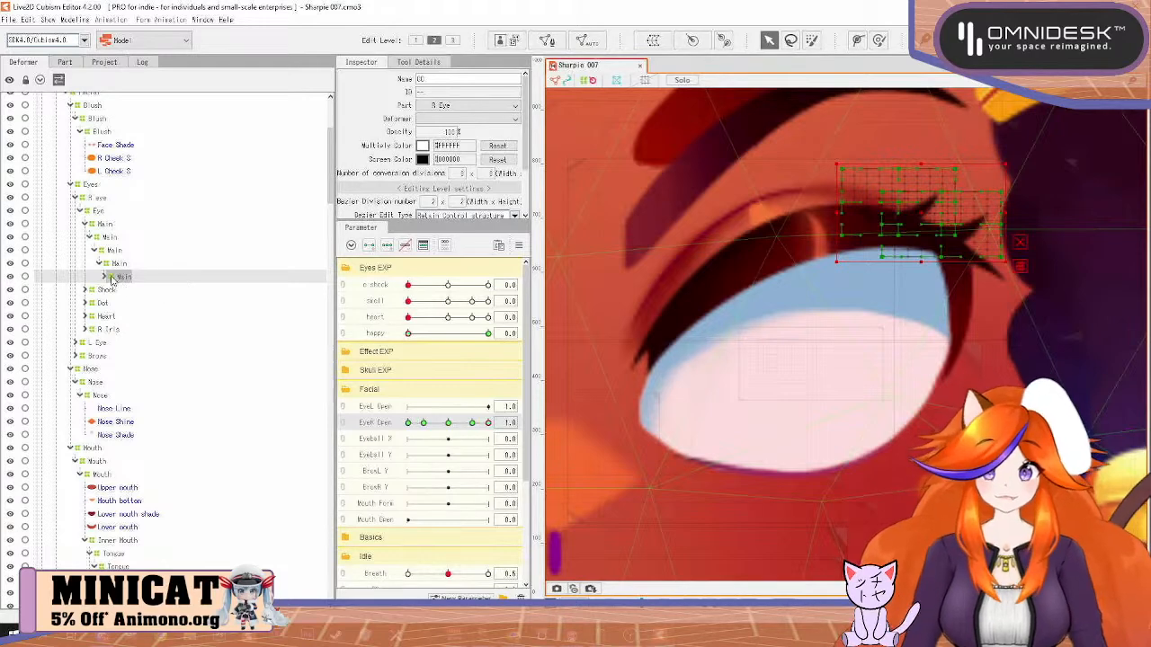
left_click(85, 224)
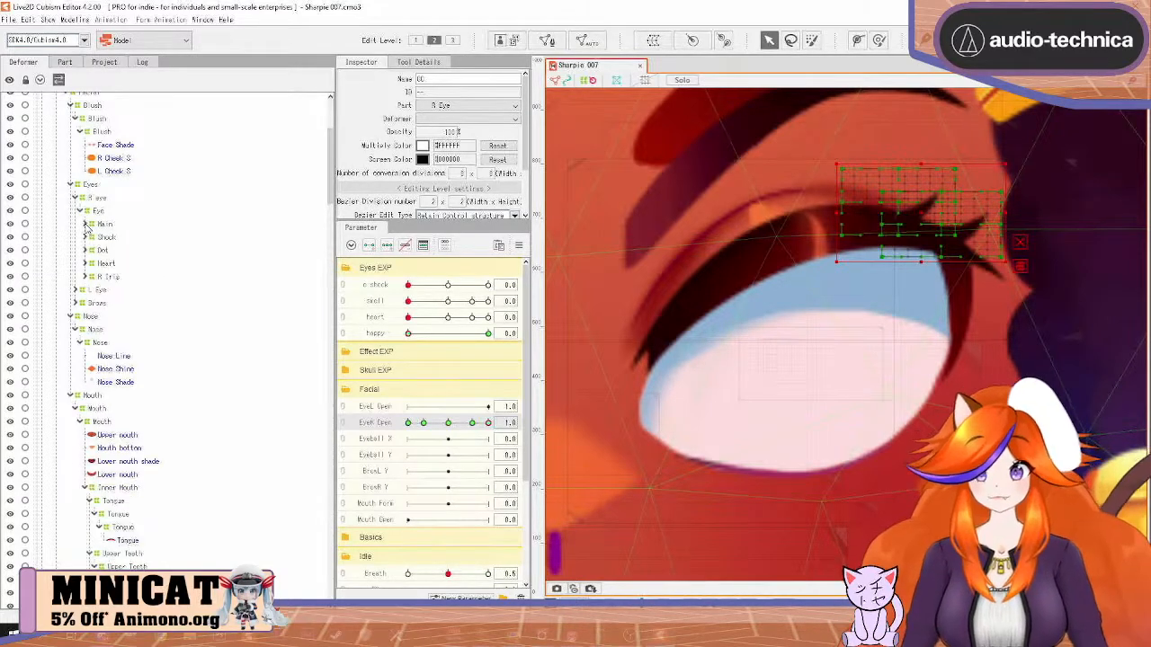
left_click(106, 238)
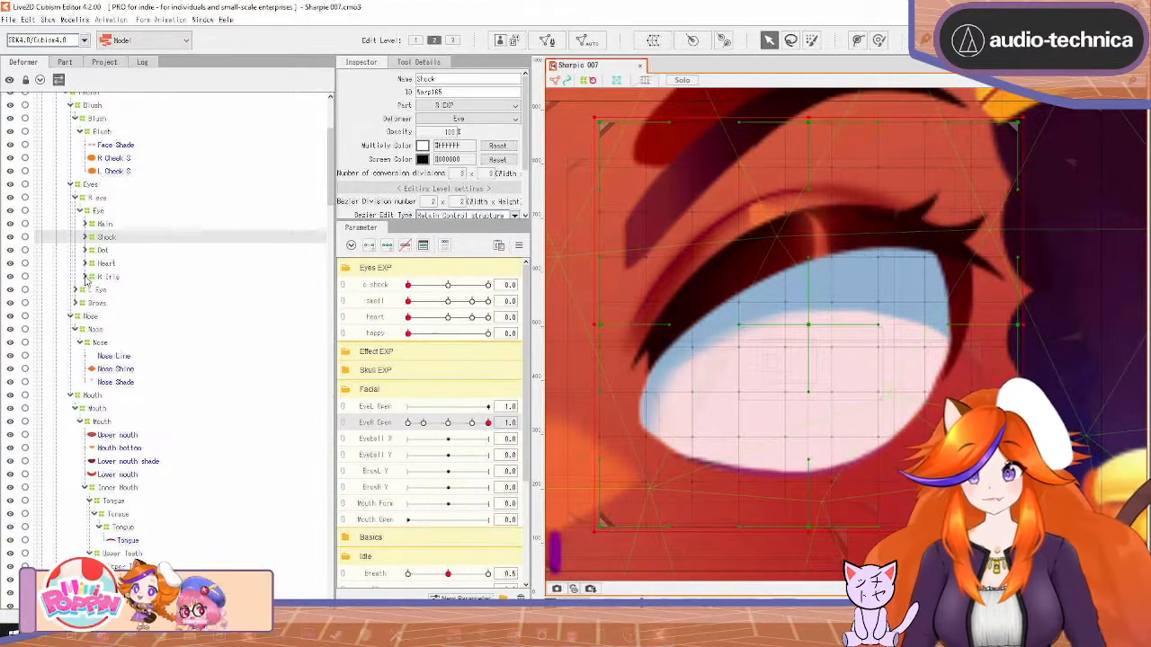
left_click(85, 277)
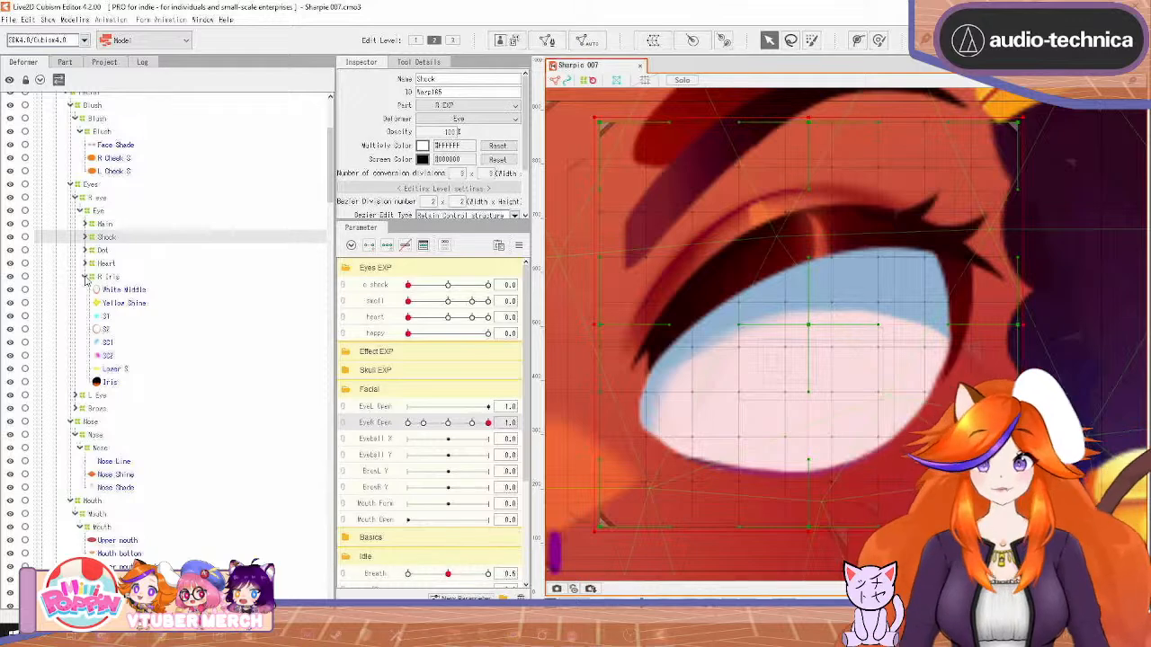
left_click(103, 277)
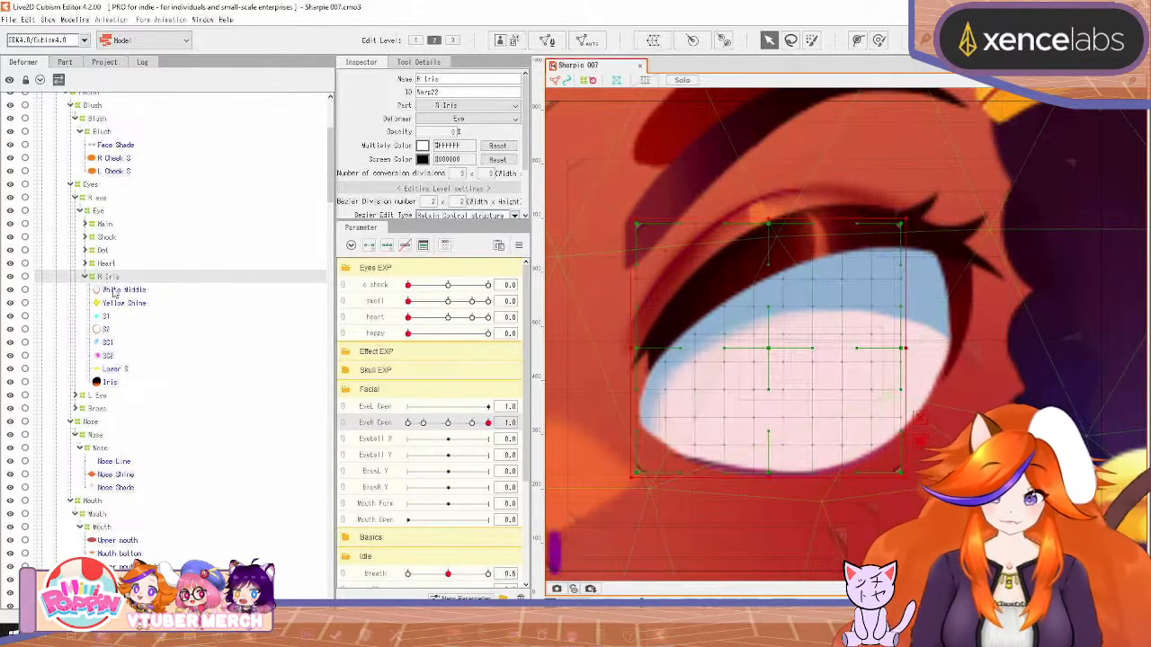
left_click(114, 291)
left_click(109, 382, "shift")
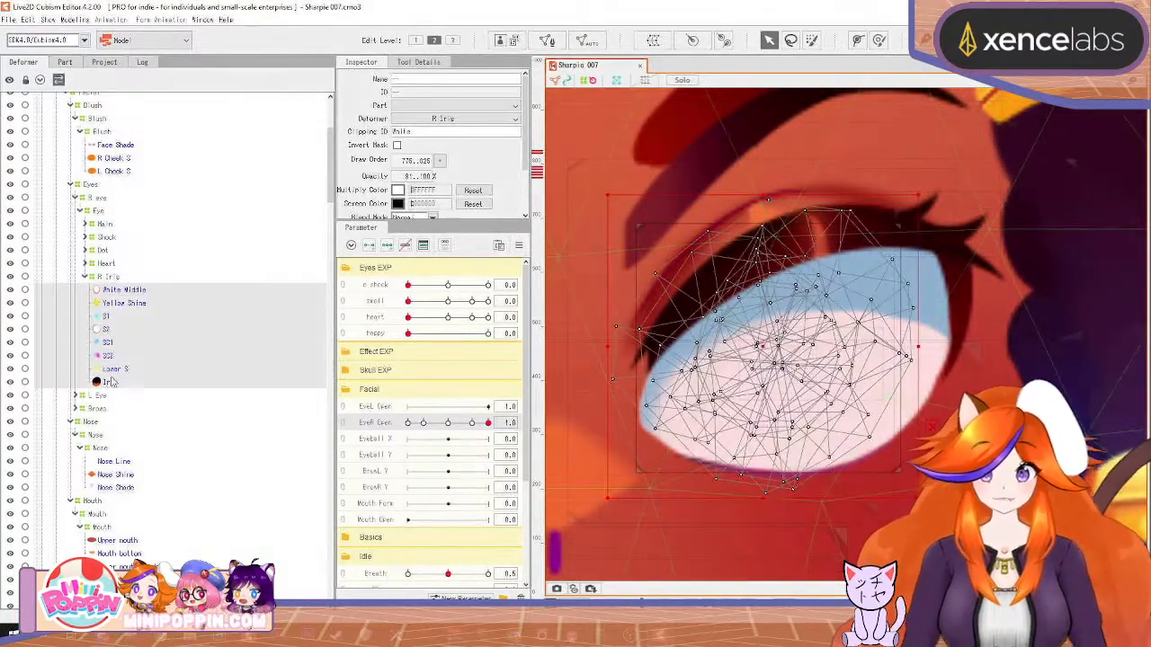
left_click(110, 382)
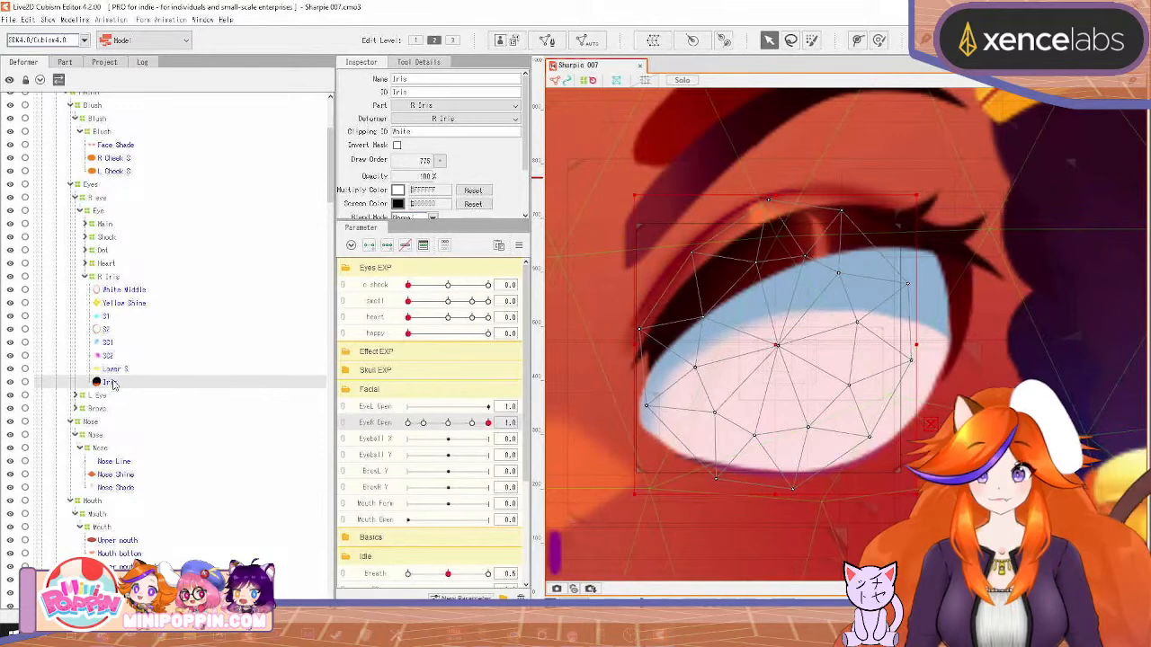
left_click(654, 39)
key("Return")
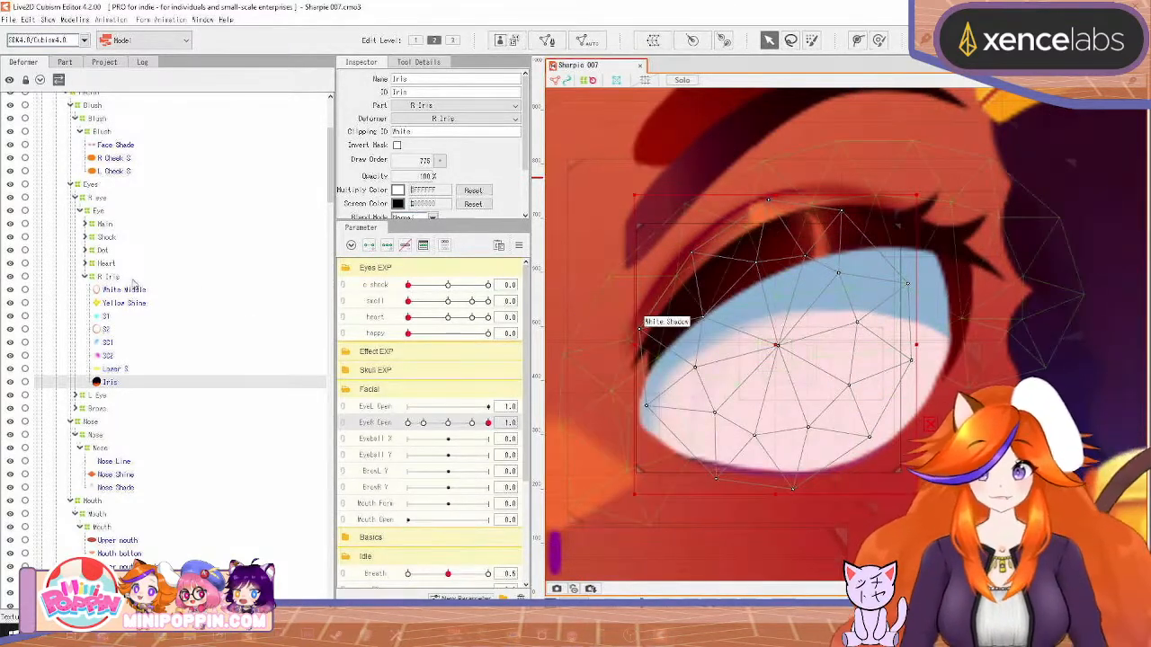
Duplicate the R Iris deformer, nest the original with its contents inside the copy and rename the nested deformer Iris
left_click(126, 278)
key("ctrl+v")
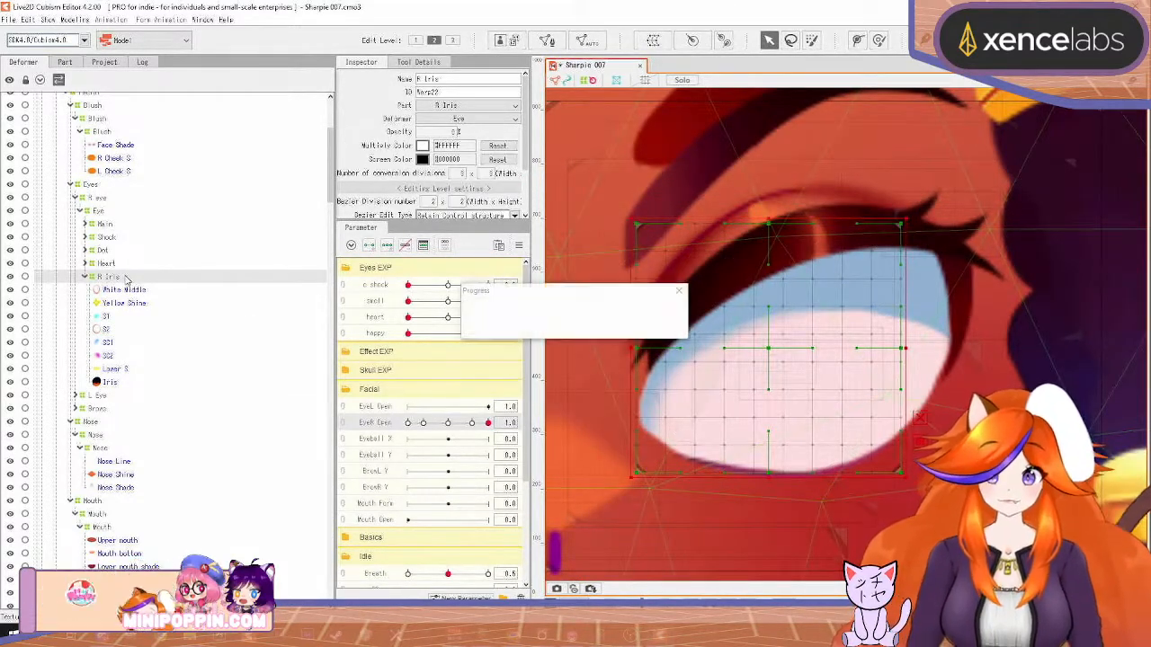
left_click_drag(115, 286, 106, 282)
left_click(85, 277)
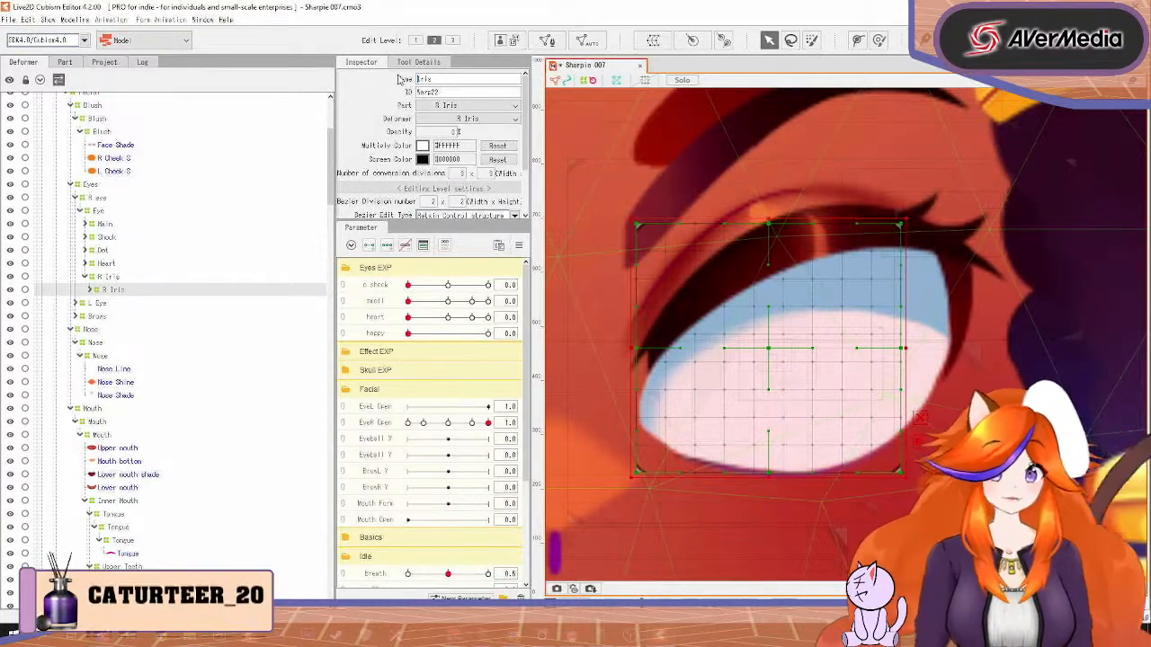
key("BackSpace")
key("Return")
Paste three more copies of the Iris deformer and nest them in a chain under R Iris, with the original innermost
key("ctrl+v")
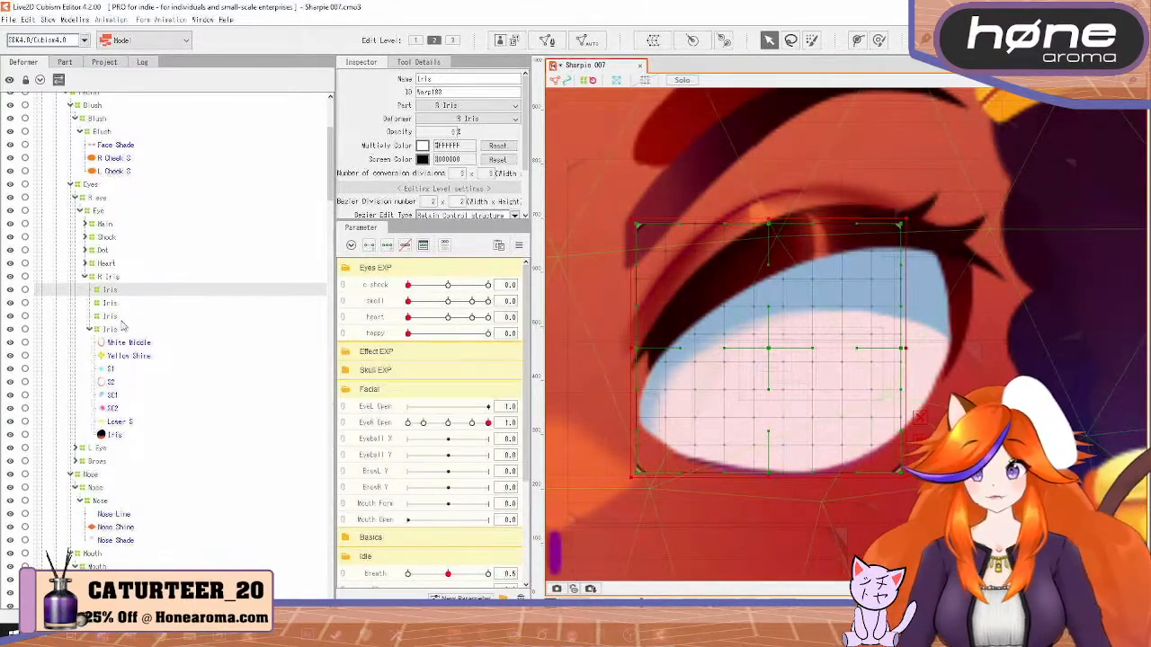
left_click_drag(123, 327, 98, 297)
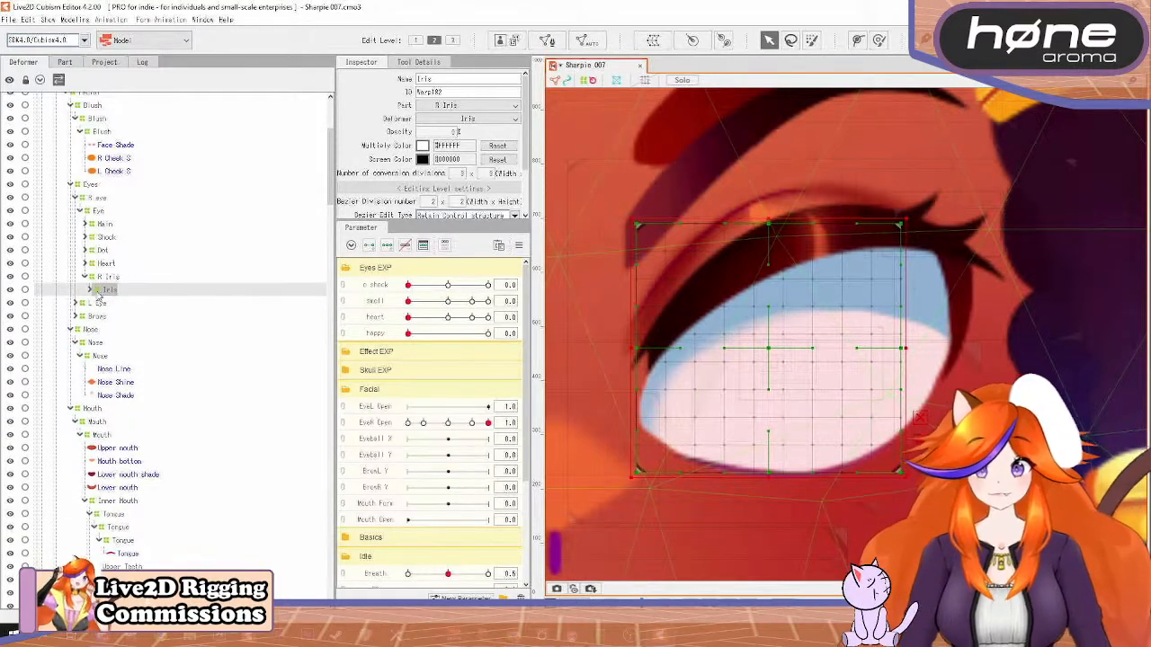
left_click(91, 290)
left_click(94, 303)
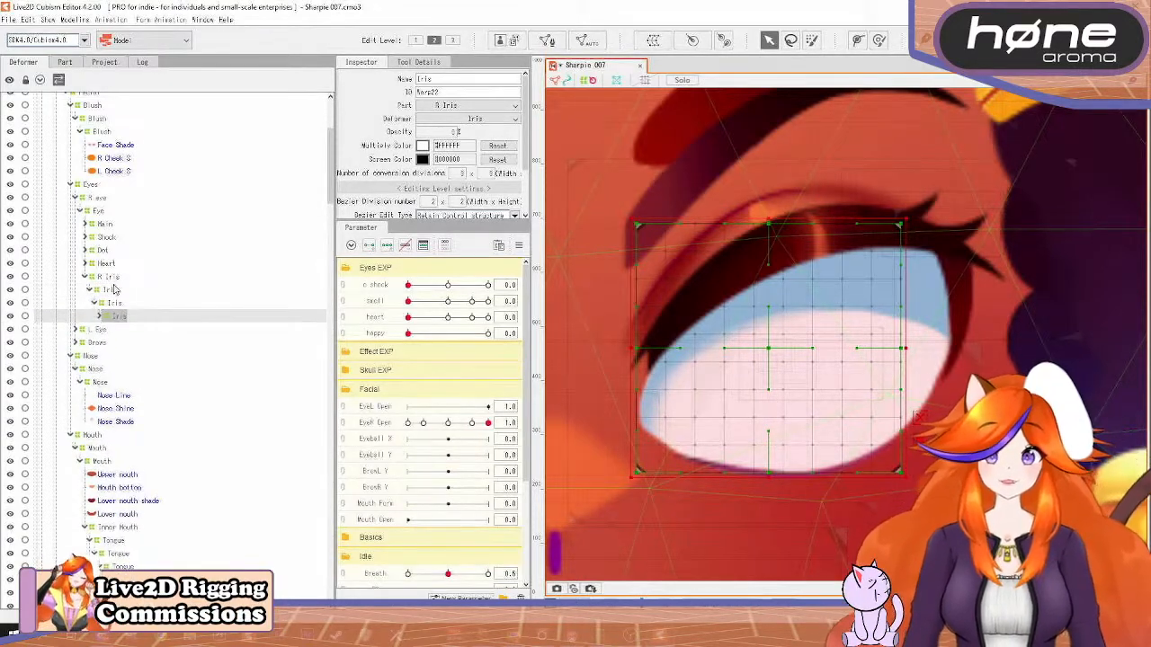
left_click(124, 302)
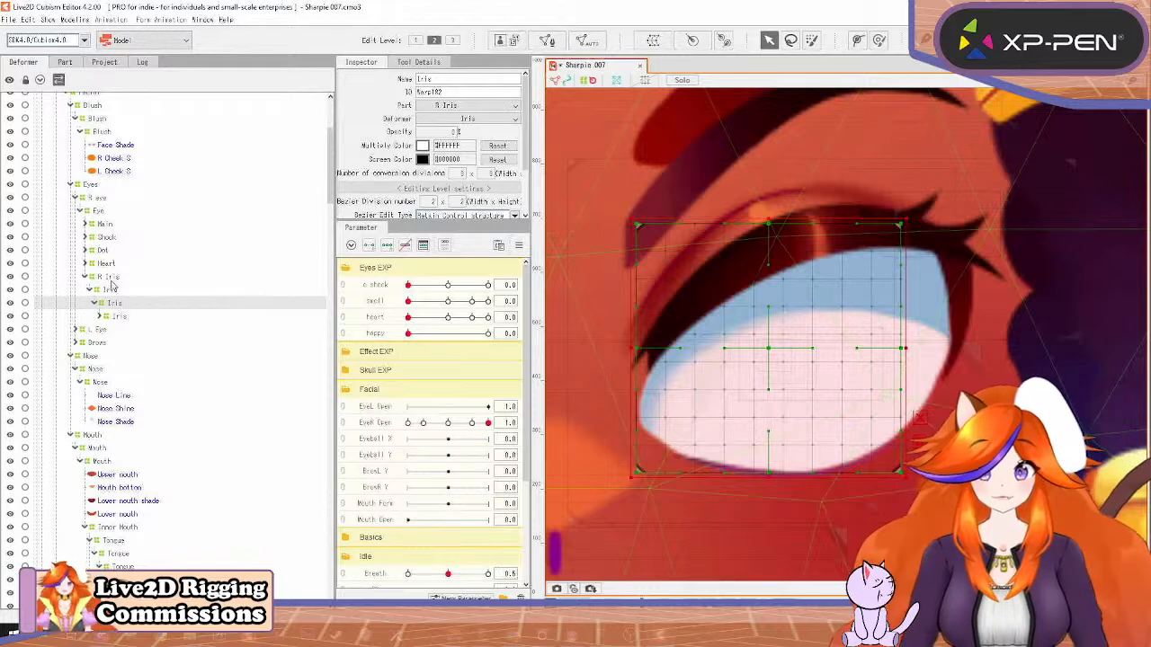
left_click(109, 278)
left_click(101, 317)
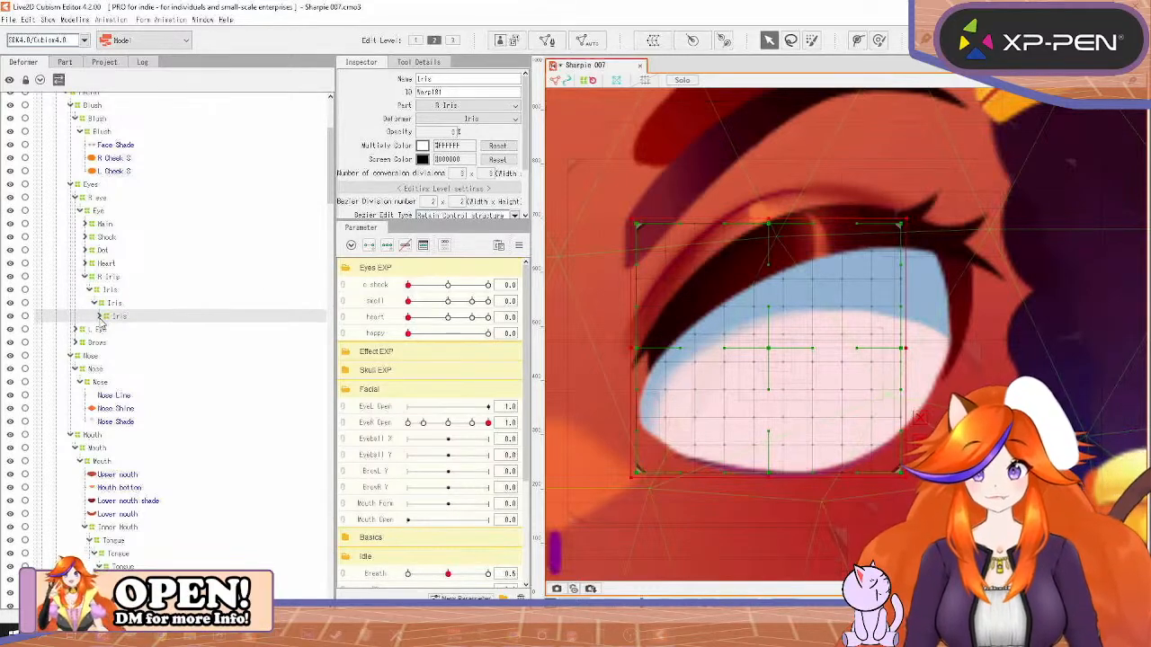
left_click(99, 316)
left_click(104, 330)
Set the opacity of R Iris and all four nested Iris deformers to 100%
left_click(119, 327)
left_click(117, 279, "shift")
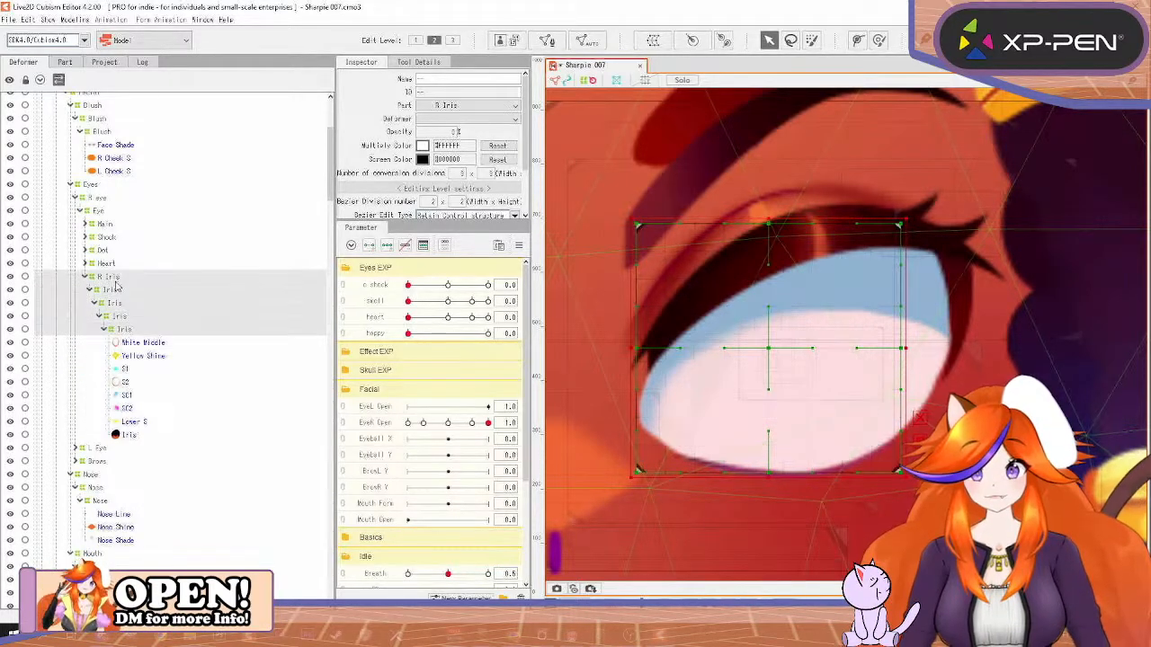
left_click(436, 132)
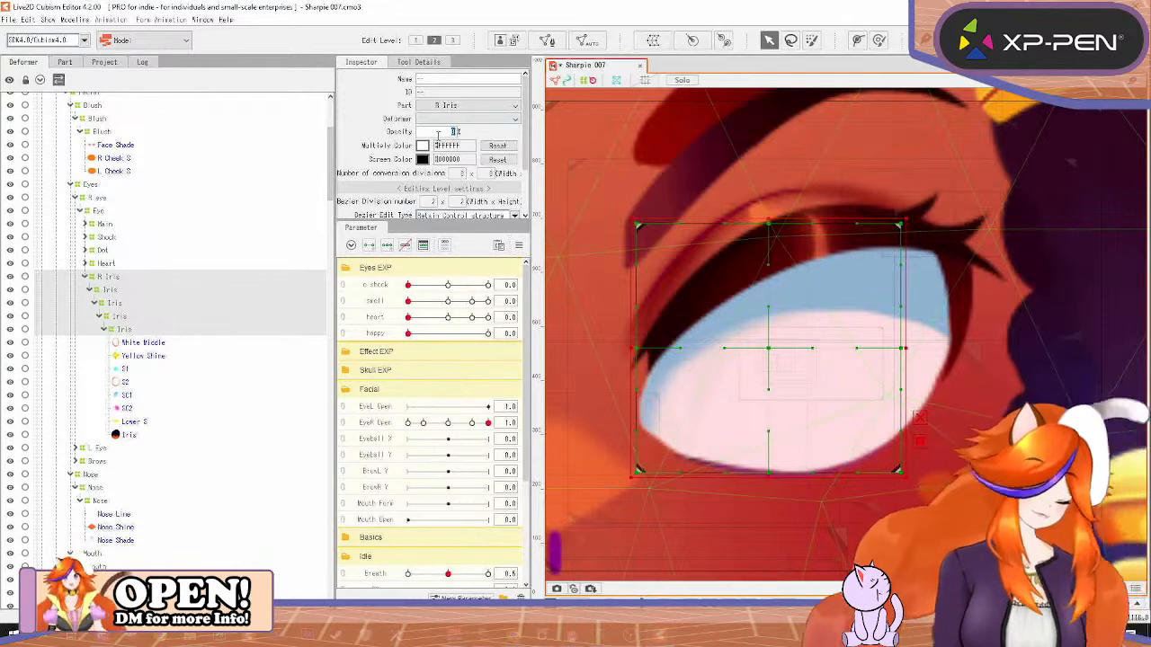
type("100")
key("Return")
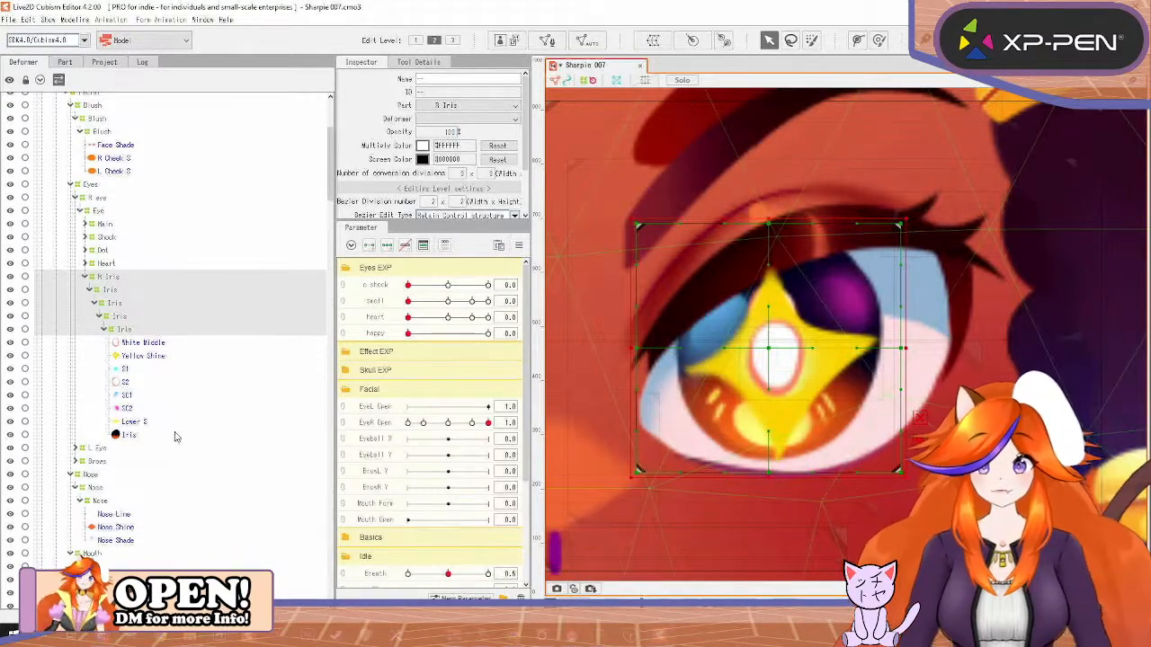
Select the Yellow Shine mesh and create a new parameter named Shine in Eyes EXP with minimum 0, default 0 and maximum 1
left_click(142, 356)
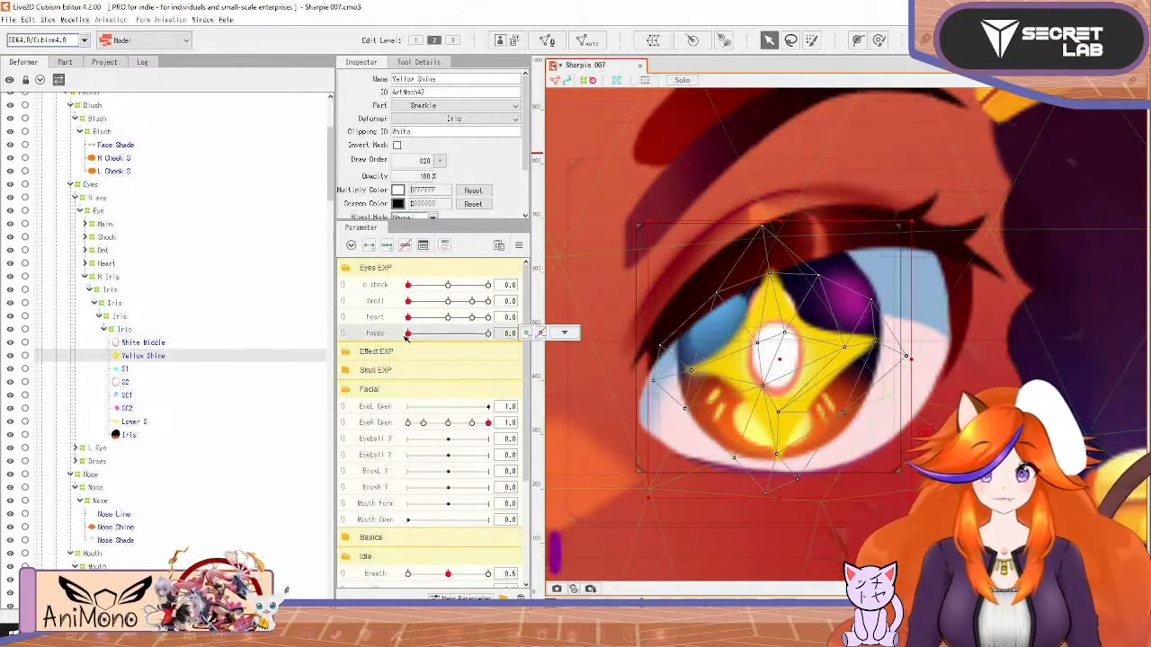
left_click(449, 595)
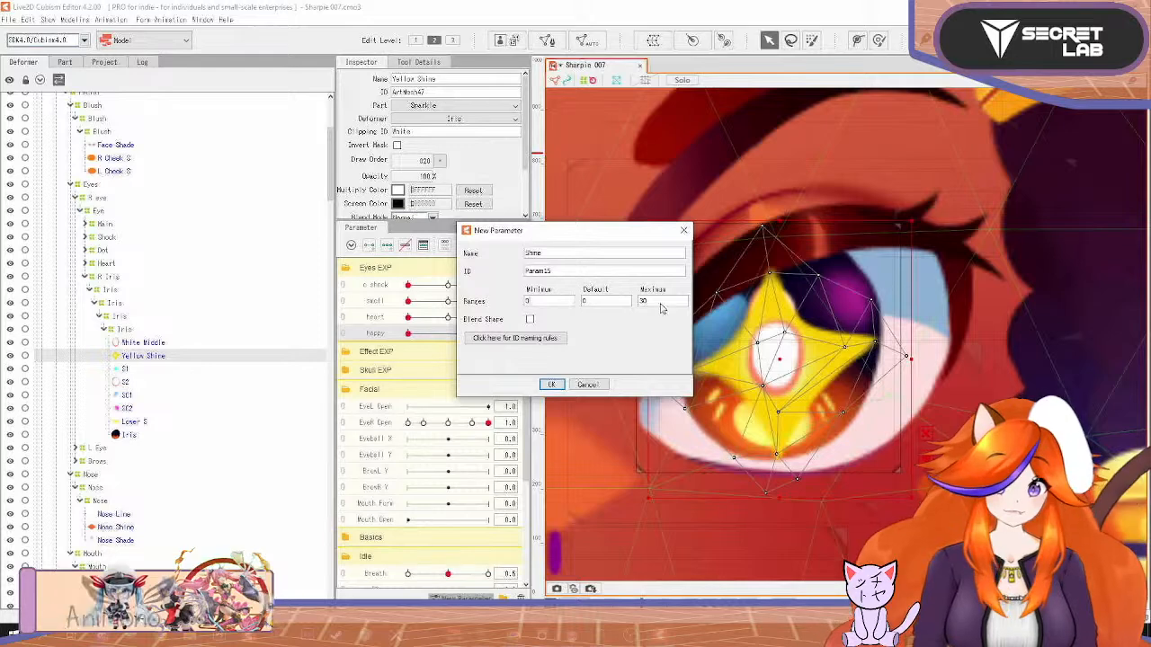
key("Tab")
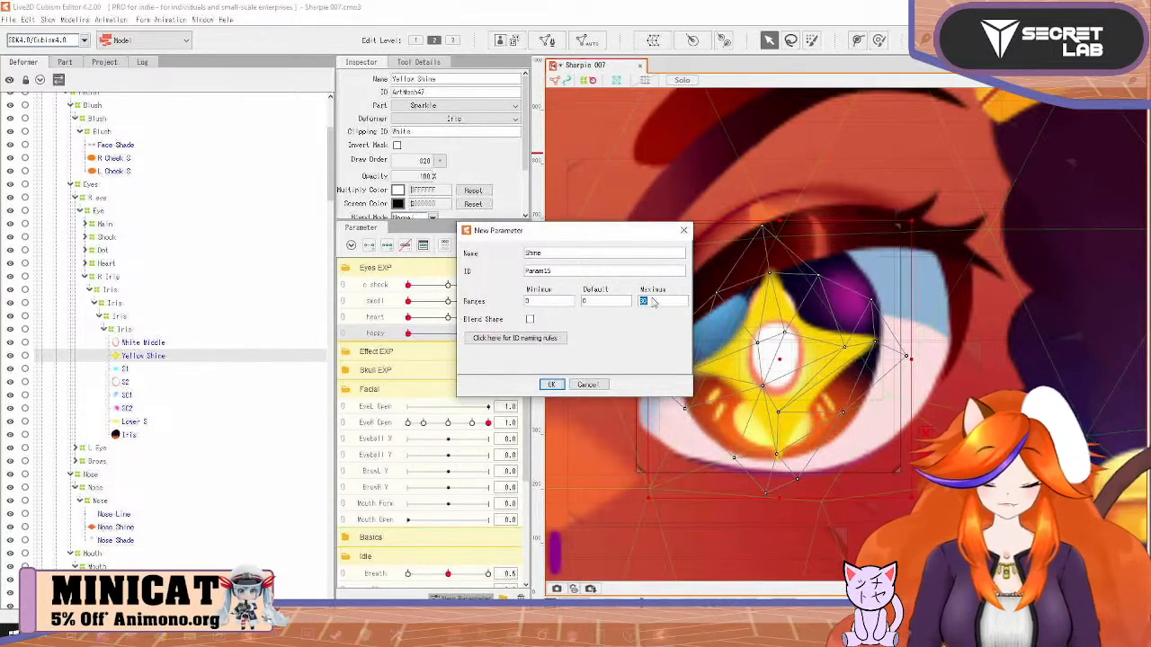
type("1")
left_click(550, 384)
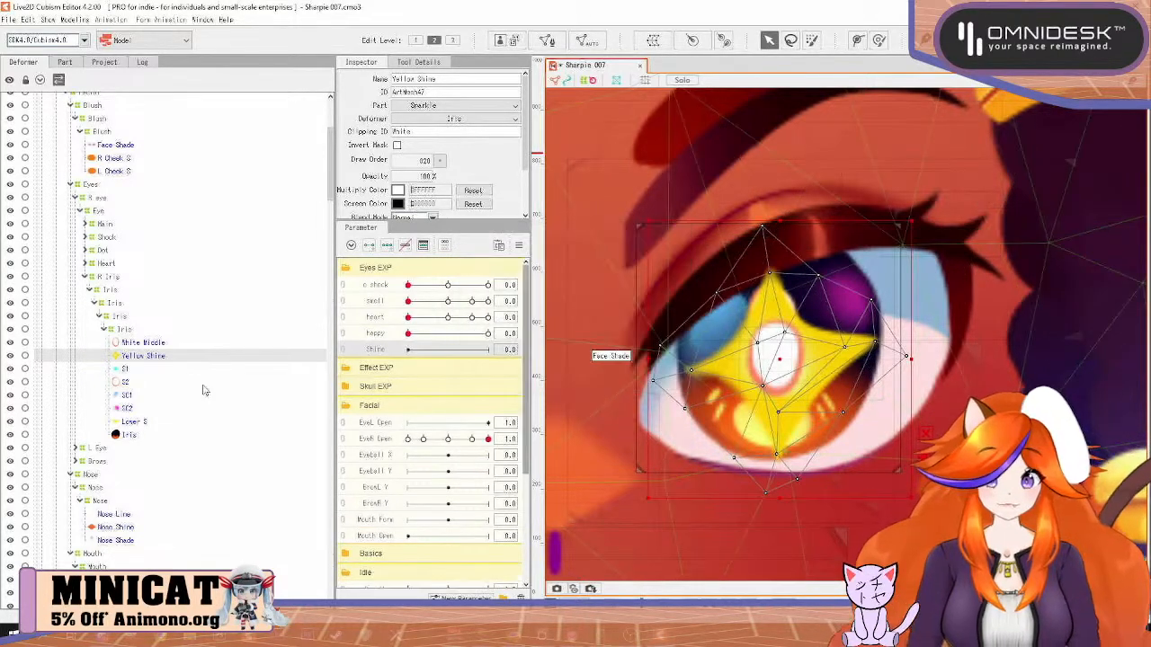
Create a 2 × 2 warp deformer named Shine as the parent of the White Middle and Yellow Shine meshes
left_click(151, 346)
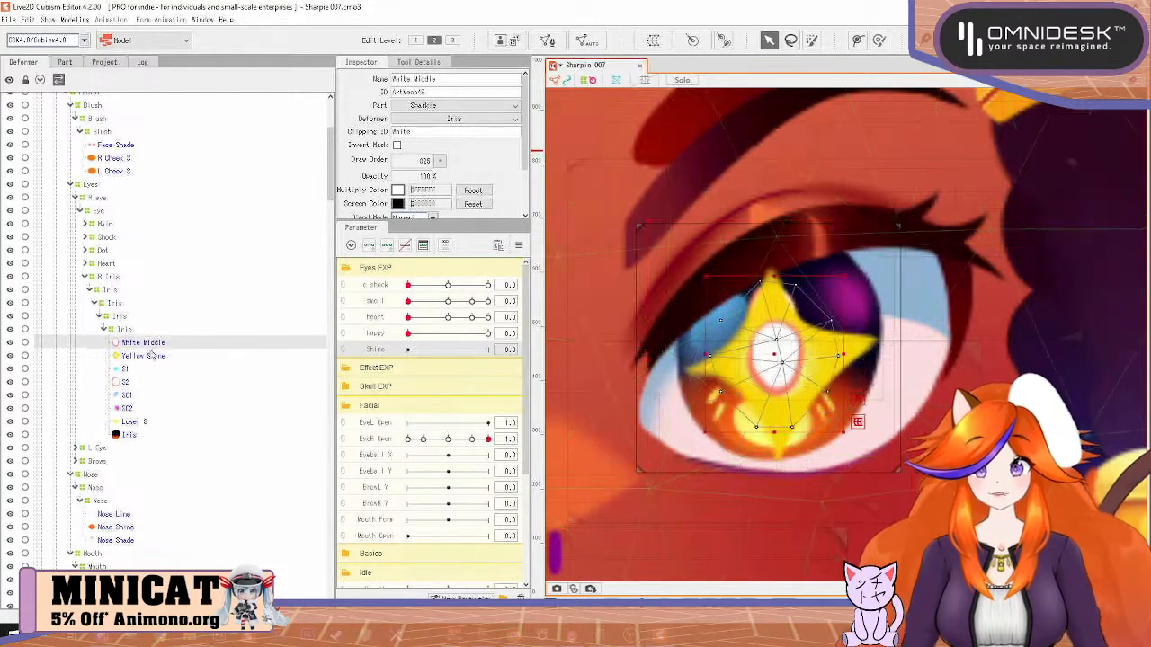
left_click(151, 360, "ctrl")
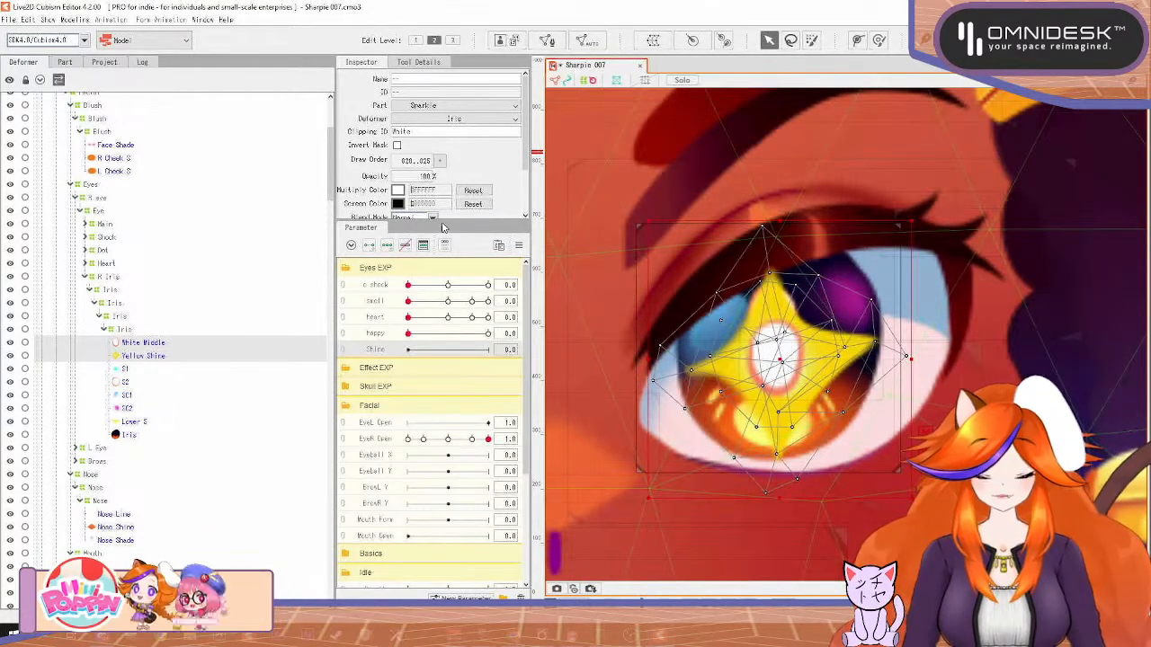
left_click(654, 40)
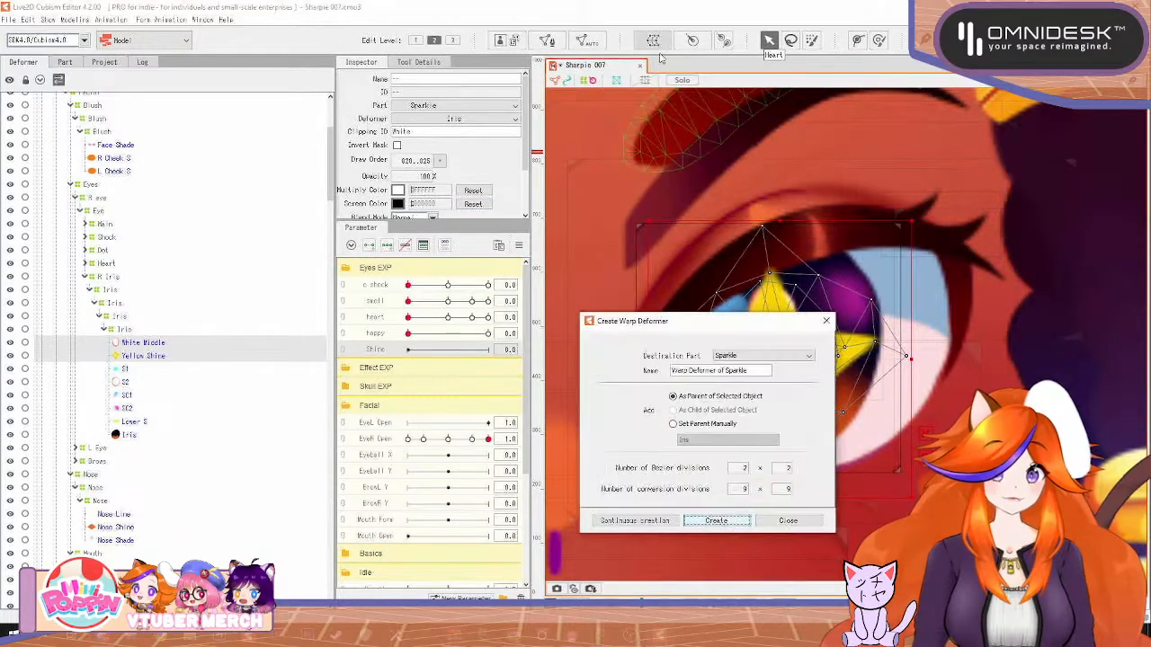
triple_click(758, 370)
type("Shine")
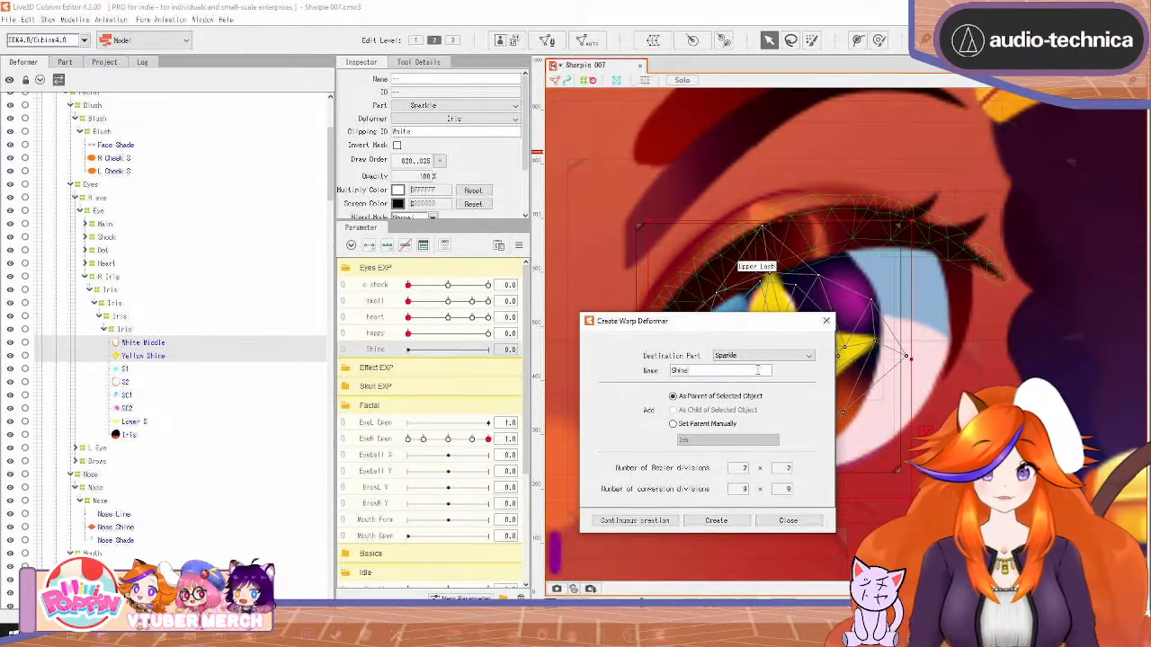
left_click(635, 521)
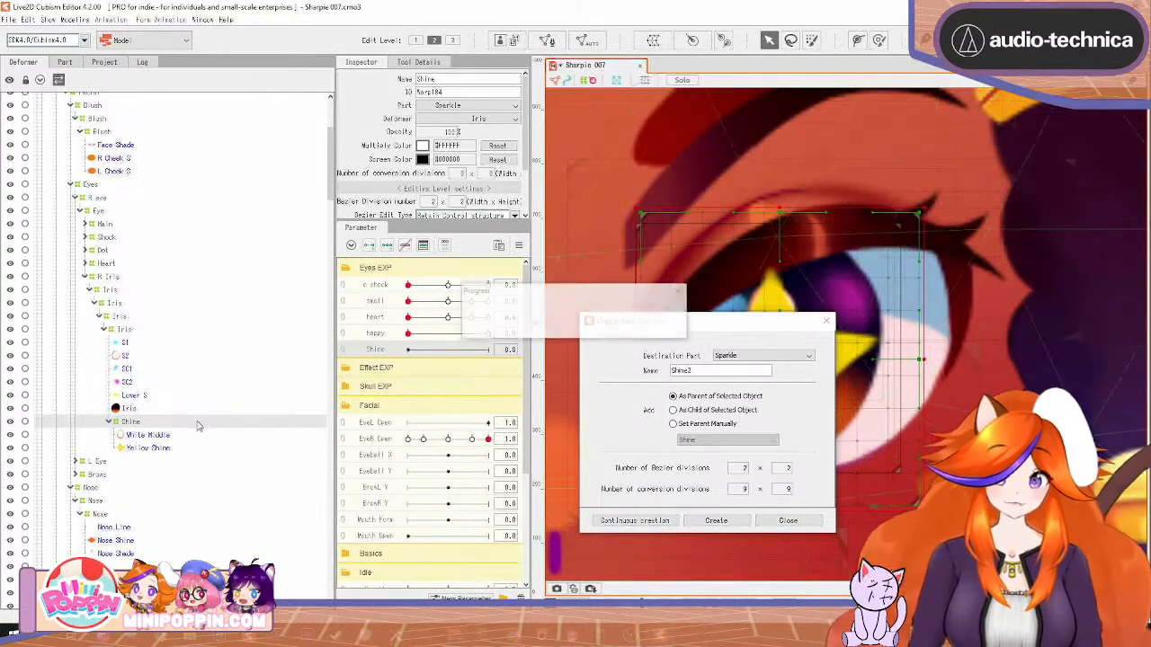
Paste two copies of the Shine deformer and nest them in a chain, with the original and its meshes innermost
key("ctrl+v")
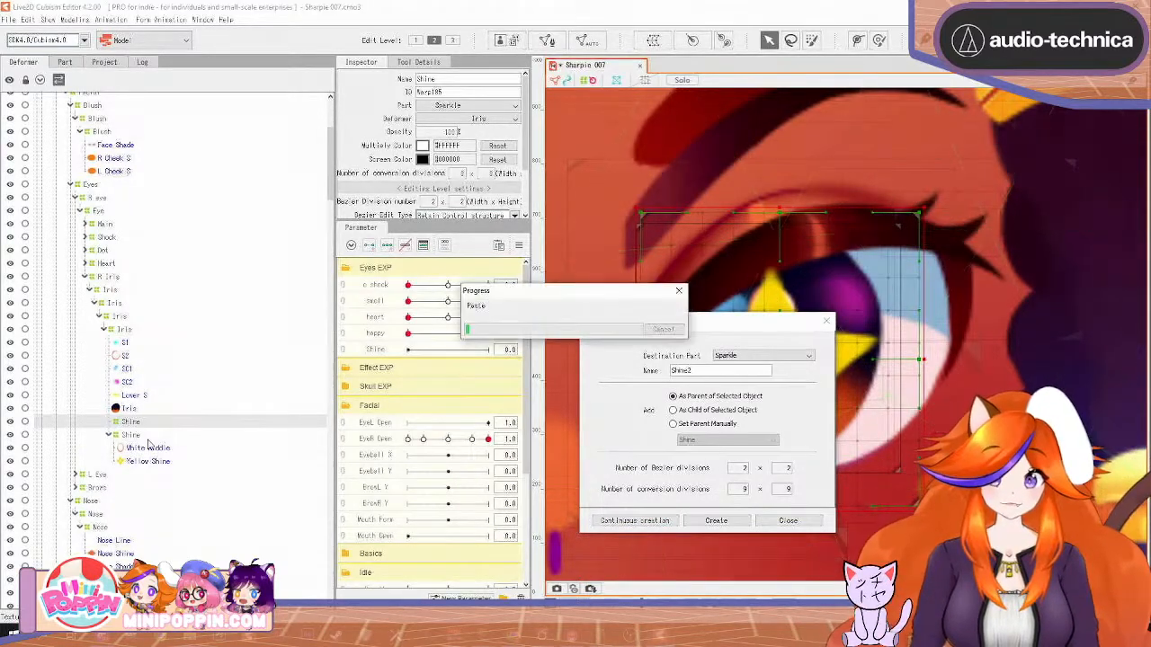
mouse_move(128, 448)
left_mouse_down()
mouse_move(135, 440)
mouse_move(114, 431)
left_mouse_up()
left_click(109, 422)
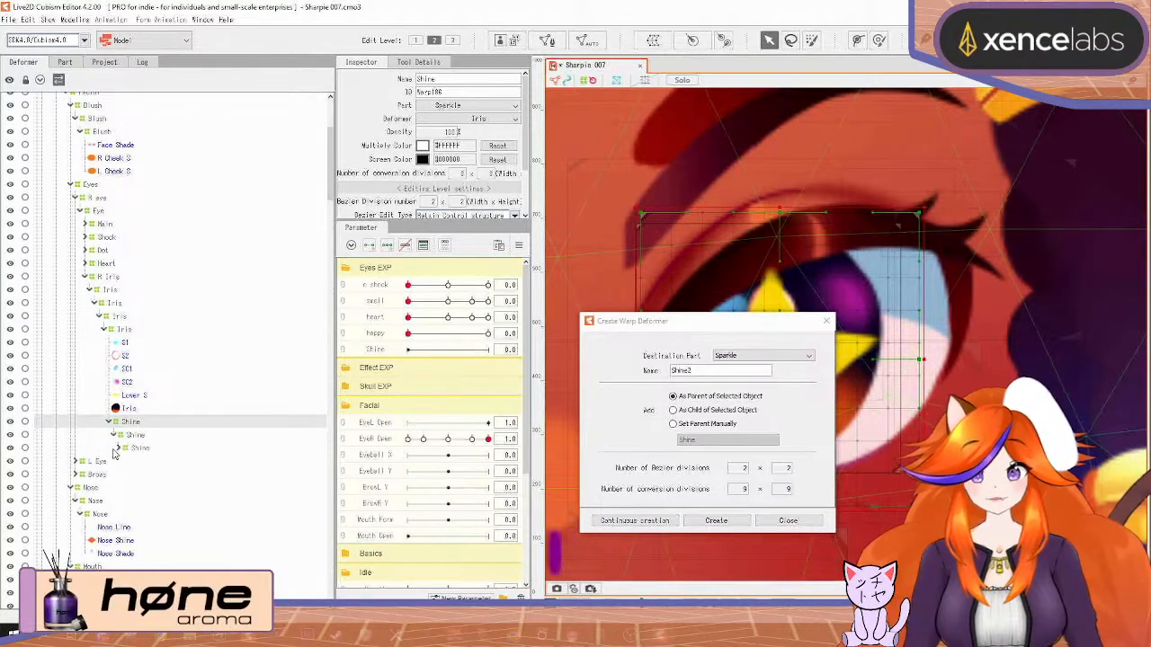
Create parent warp deformers inside the innermost Shine: Main for White Middle and Star for Yellow Shine
left_click(118, 447)
left_click(157, 461)
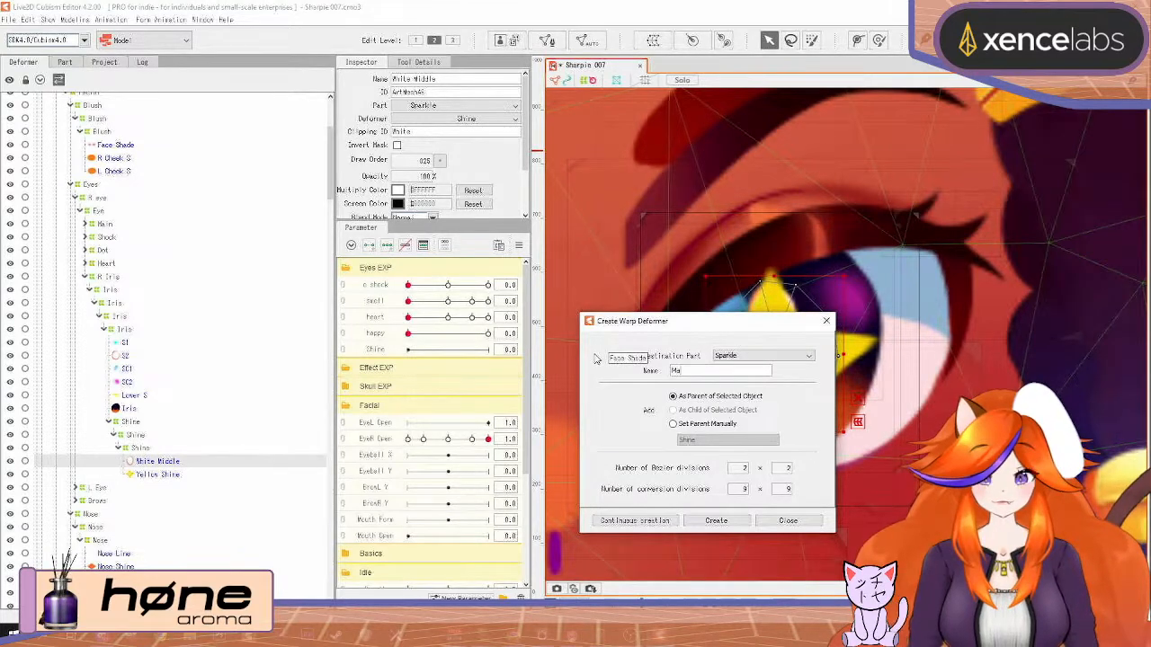
left_click(649, 525)
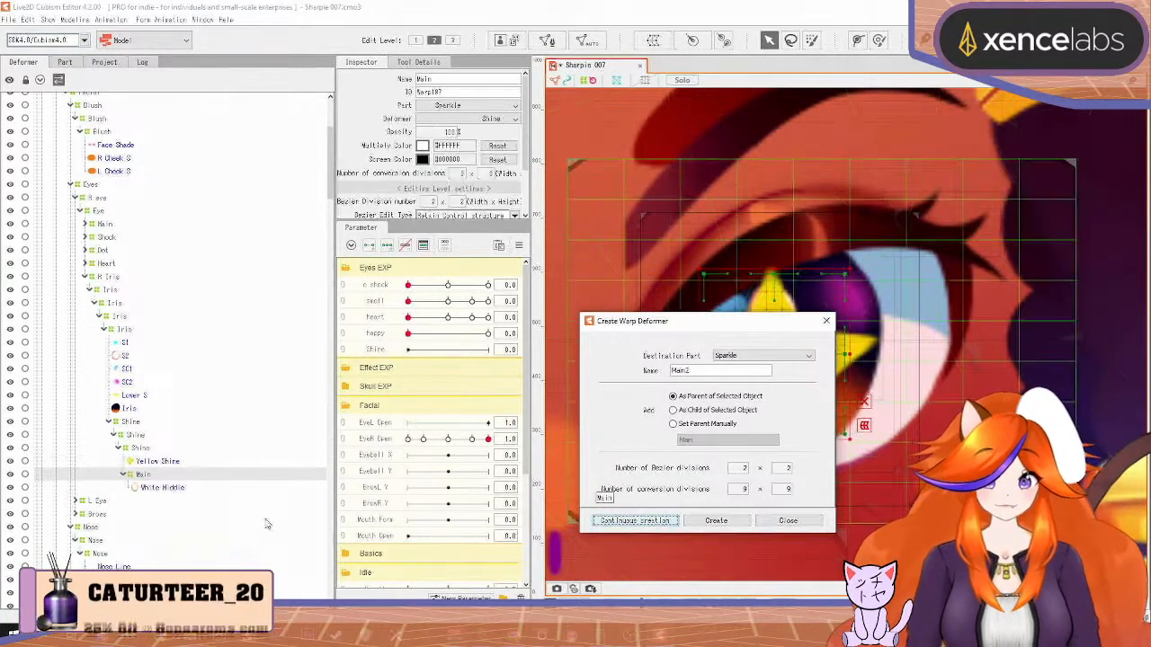
left_click(160, 462)
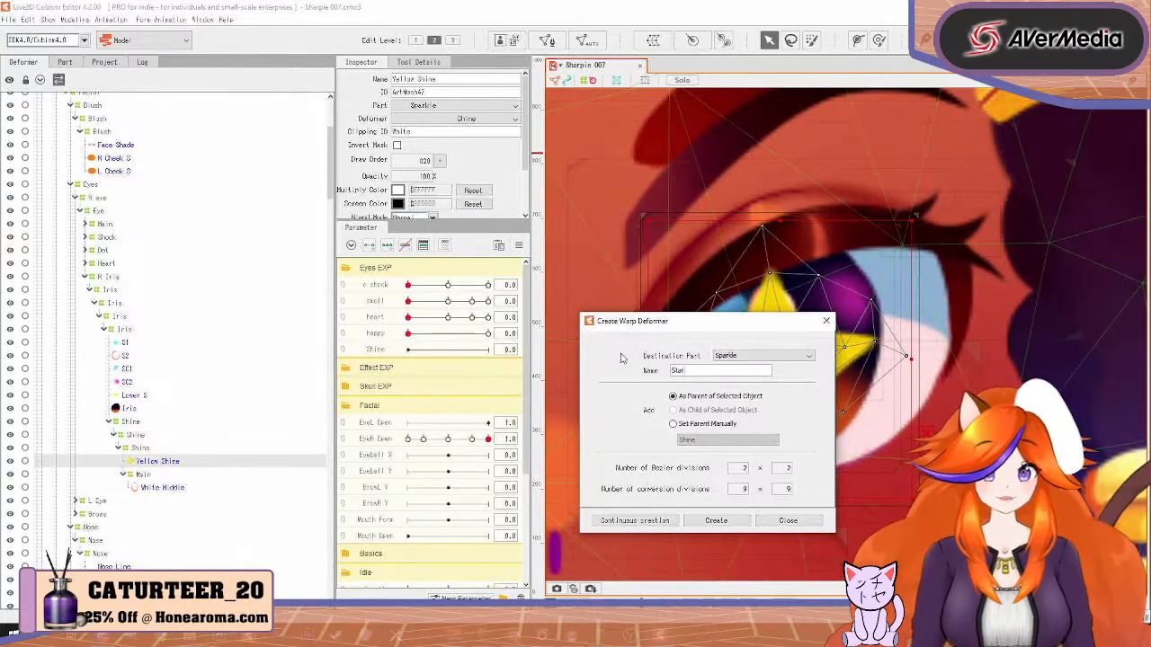
left_click(621, 523)
Paste three copies each of Main and Star and nest each set in its own chain with the original innermost
left_click(149, 462, "ctrl")
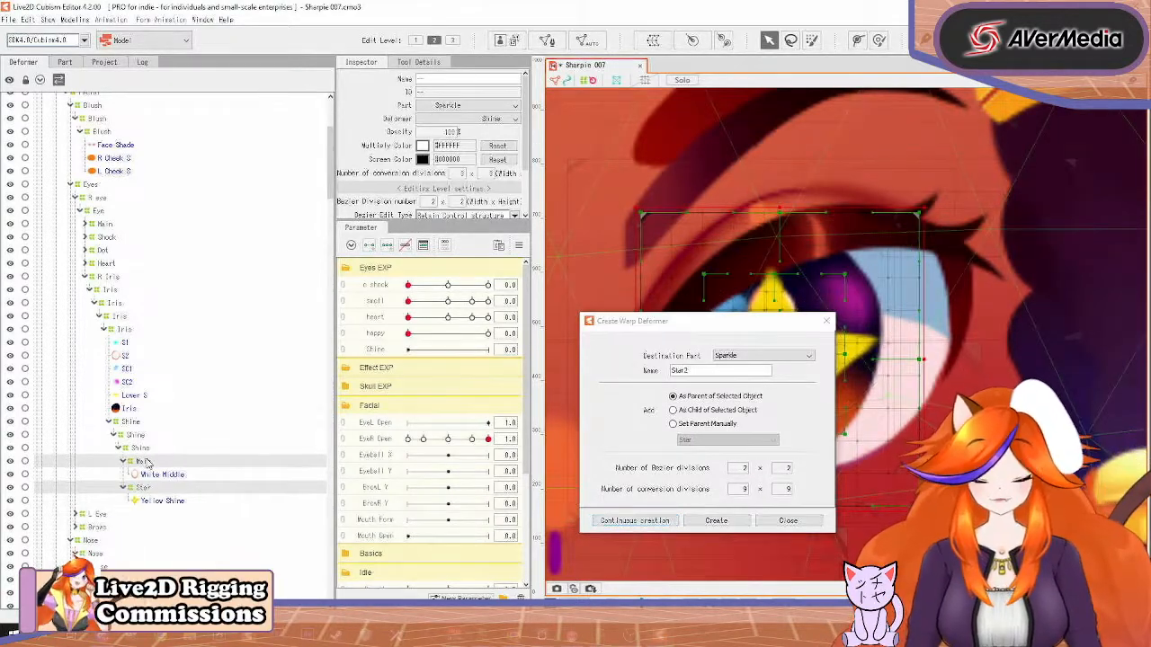
key("Return")
key("Return")
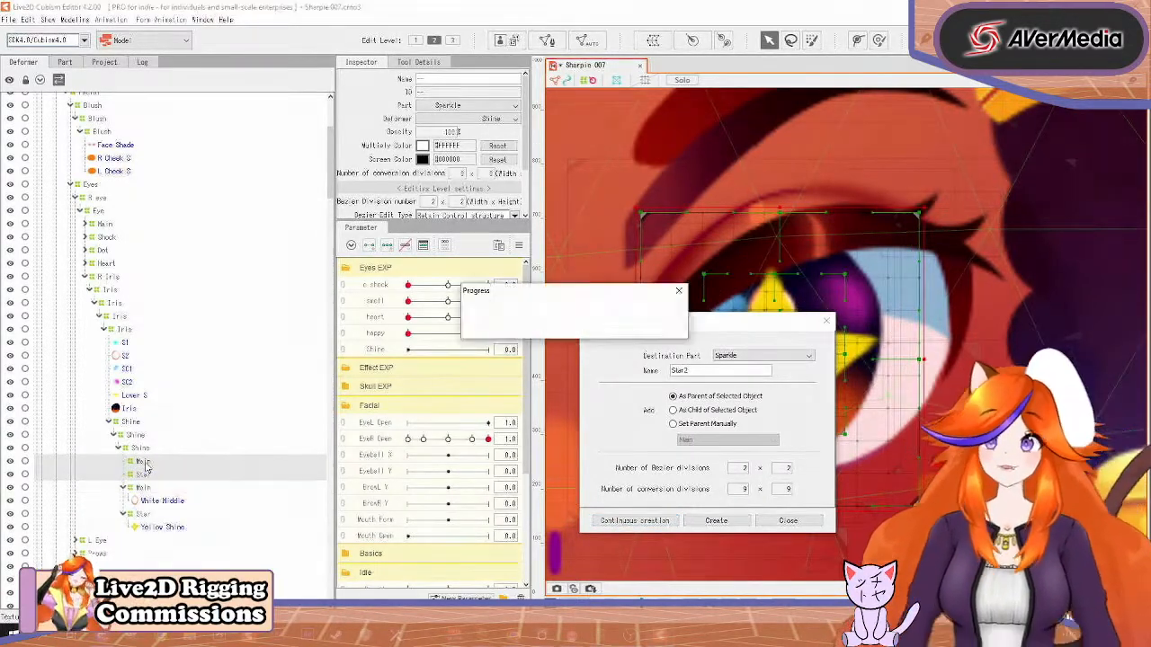
key("Return")
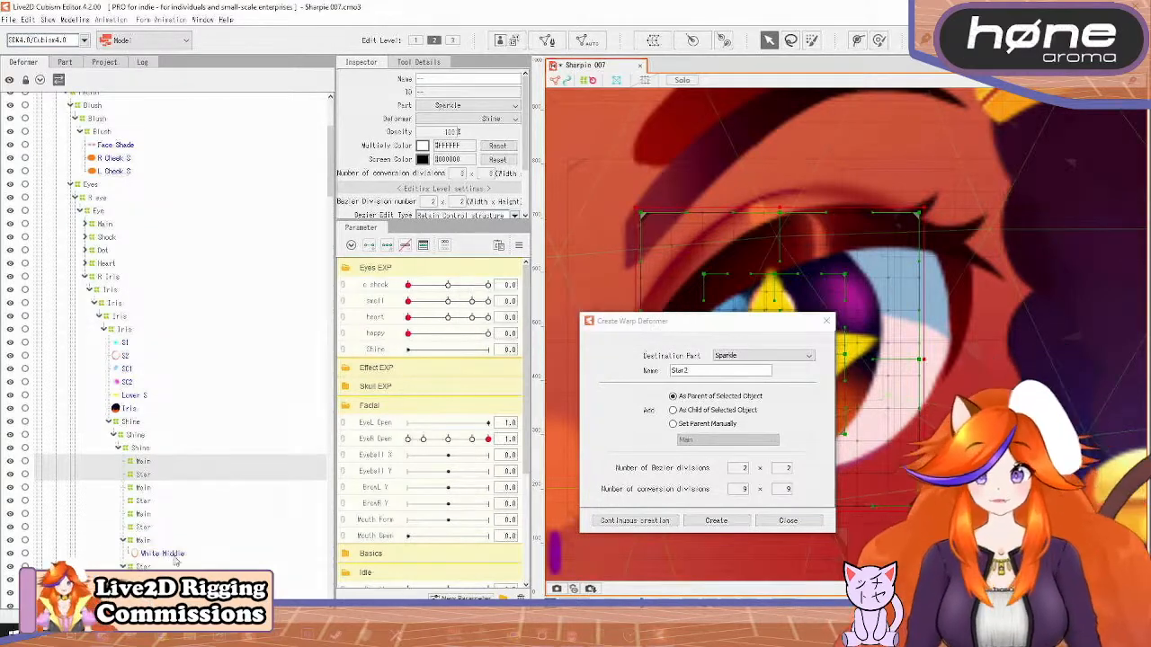
left_click_drag(144, 540, 146, 457)
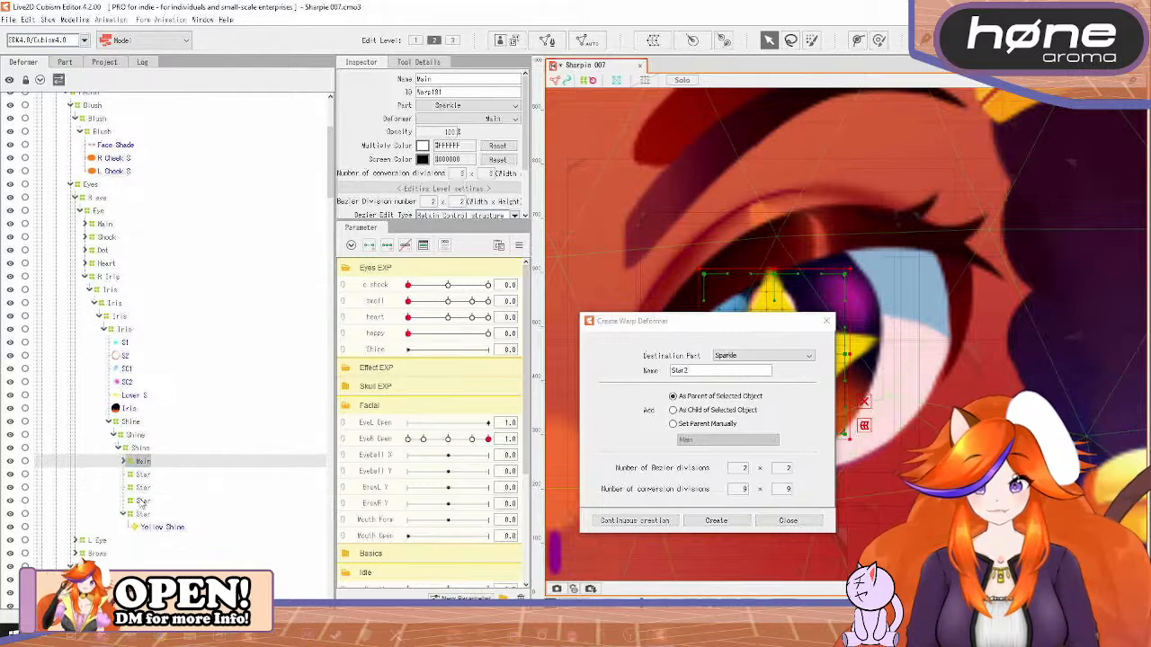
left_click_drag(141, 515, 153, 465)
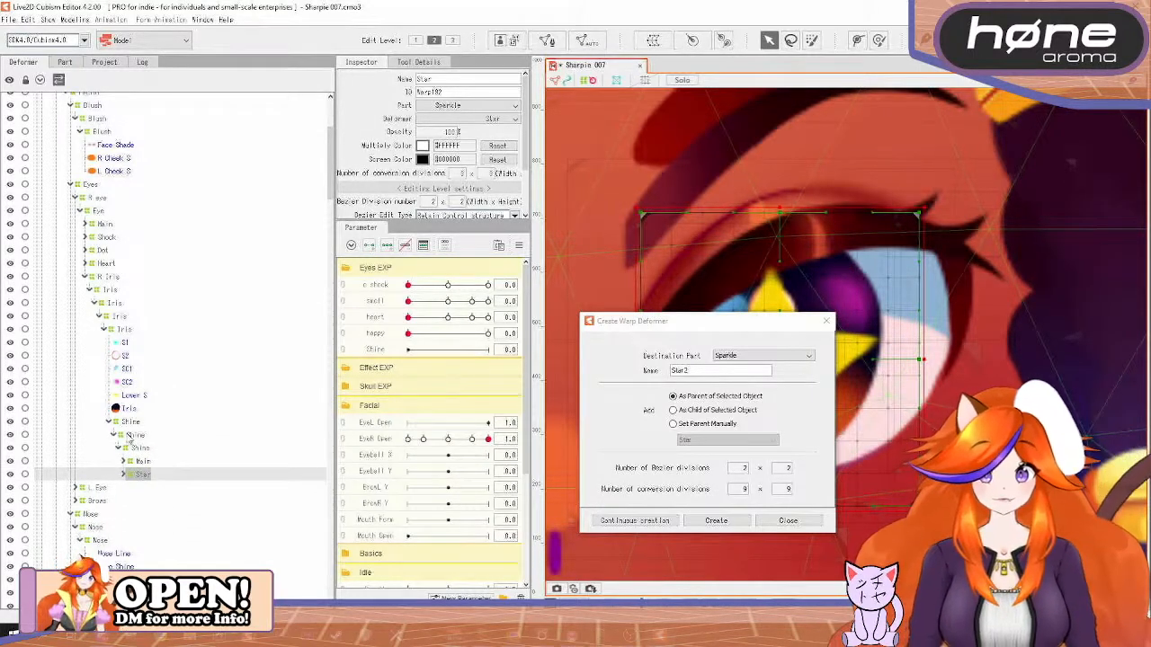
Paste another Shine copy inside the second Shine deformer, nest the innermost Shine in it and rename the copy EXP
left_click(130, 435)
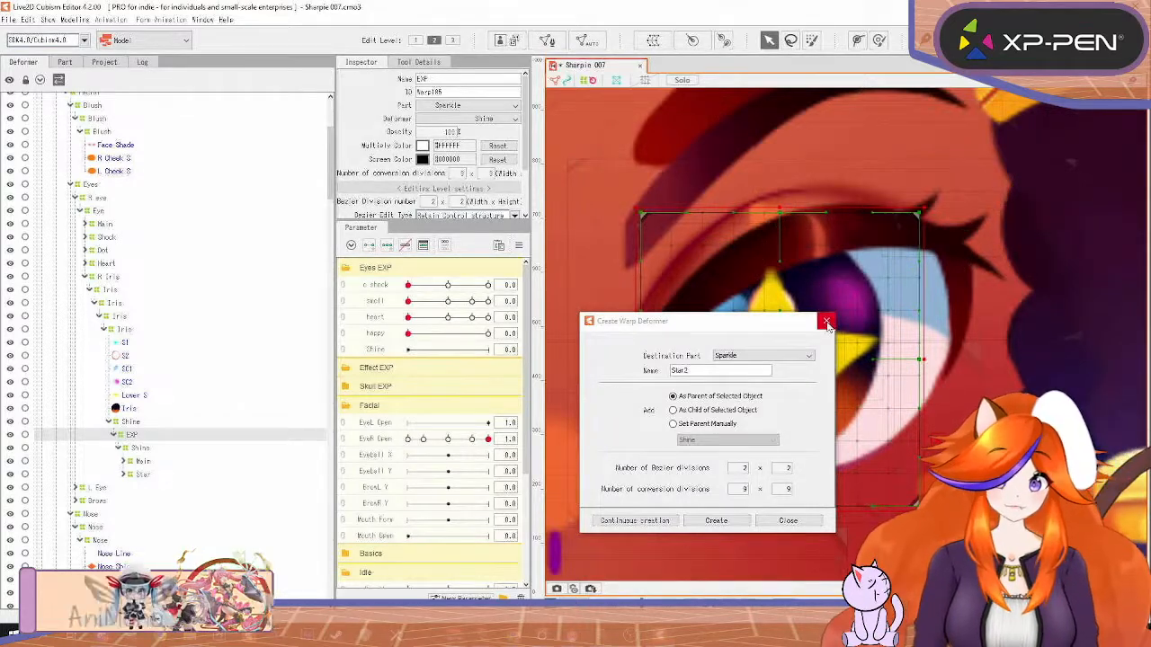
left_click(146, 449)
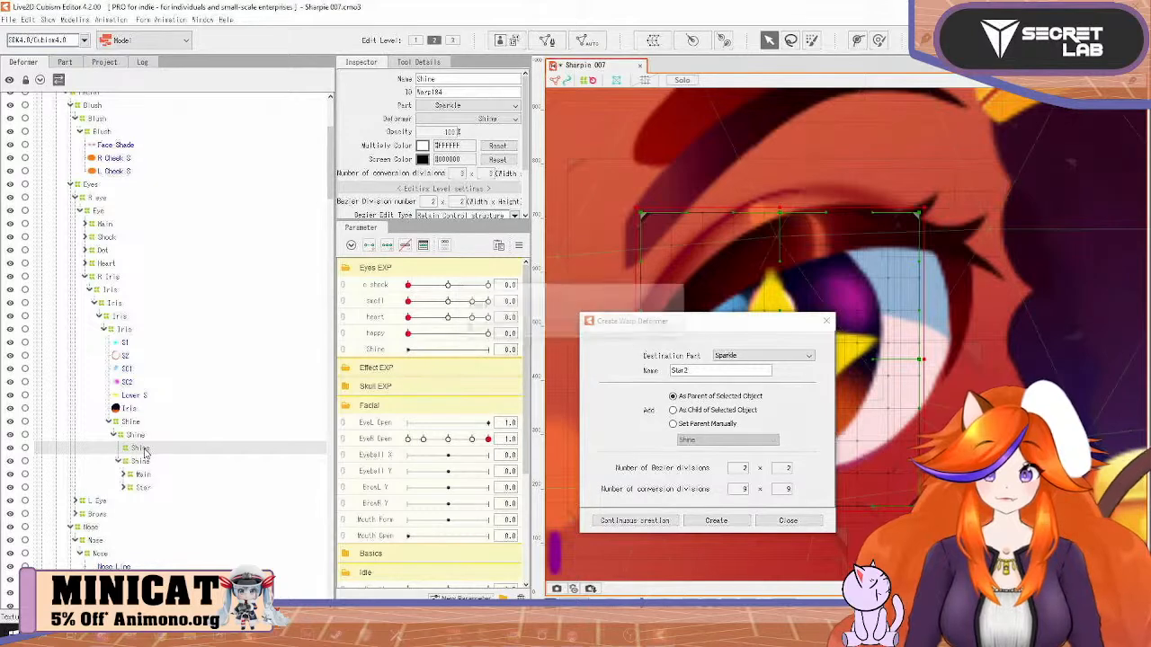
left_click(142, 450)
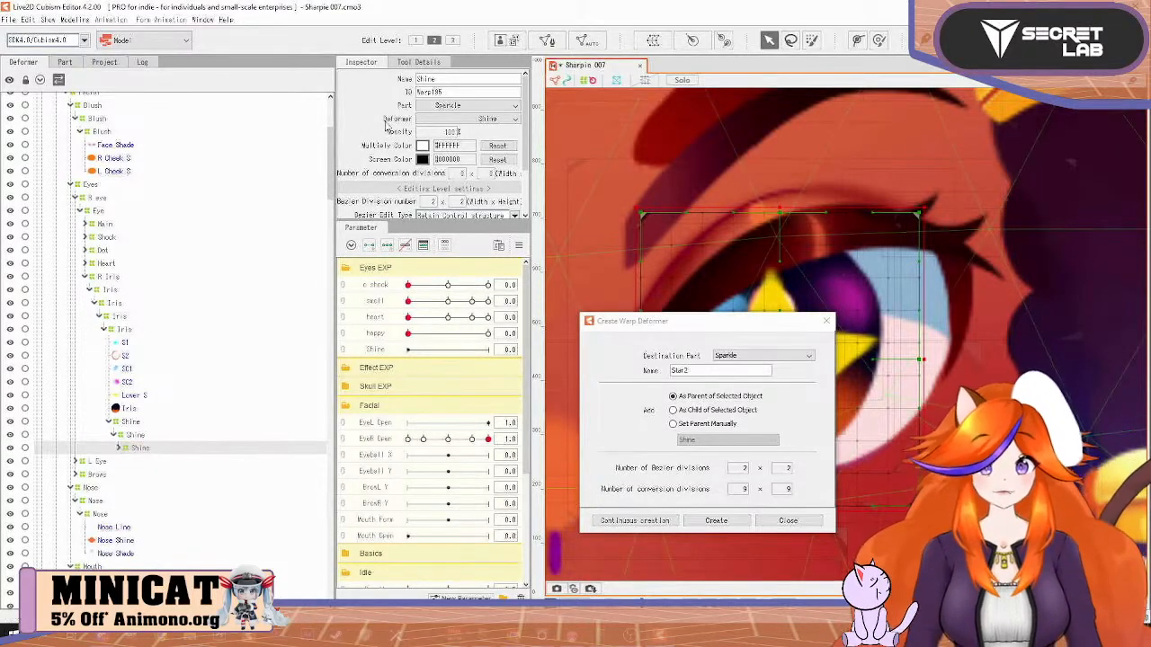
double_click(453, 79)
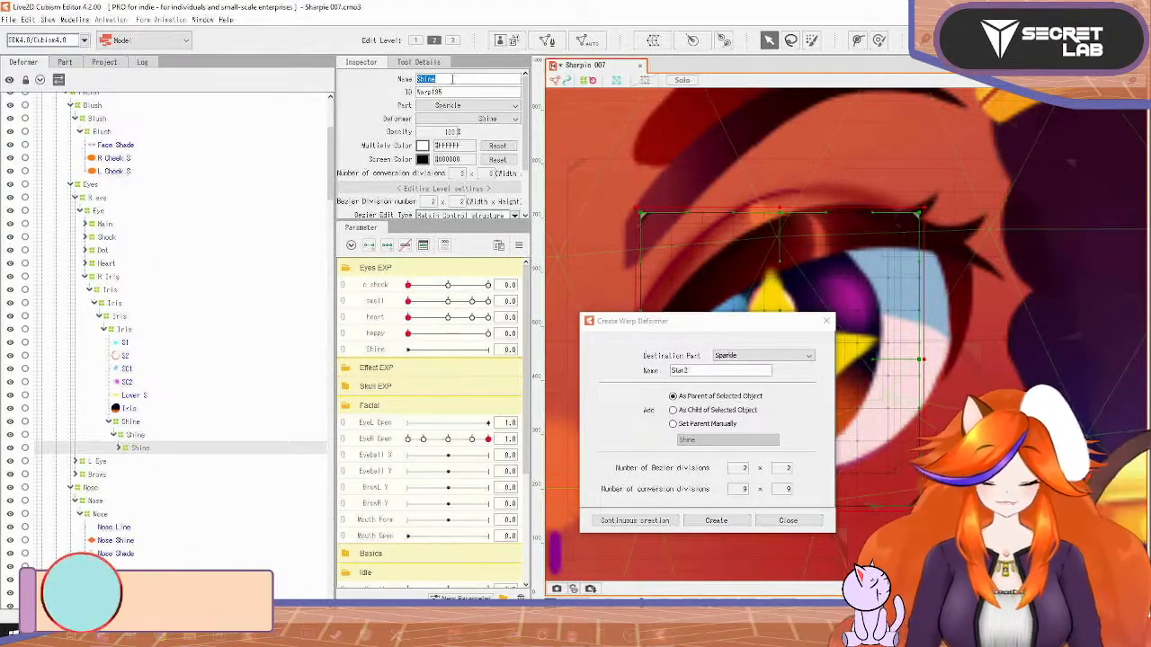
type("EXP")
key("Return")
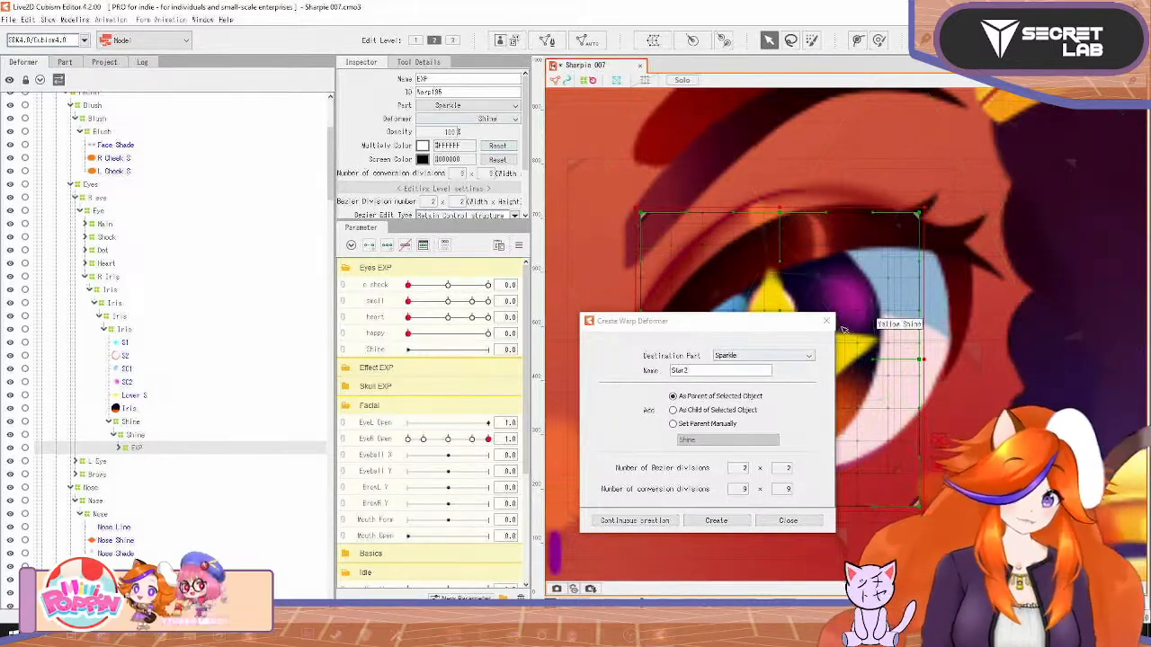
Key the EXP deformer at both ends of the Shine parameter and shrink it to the iris centre at Shine 0
left_click(826, 321)
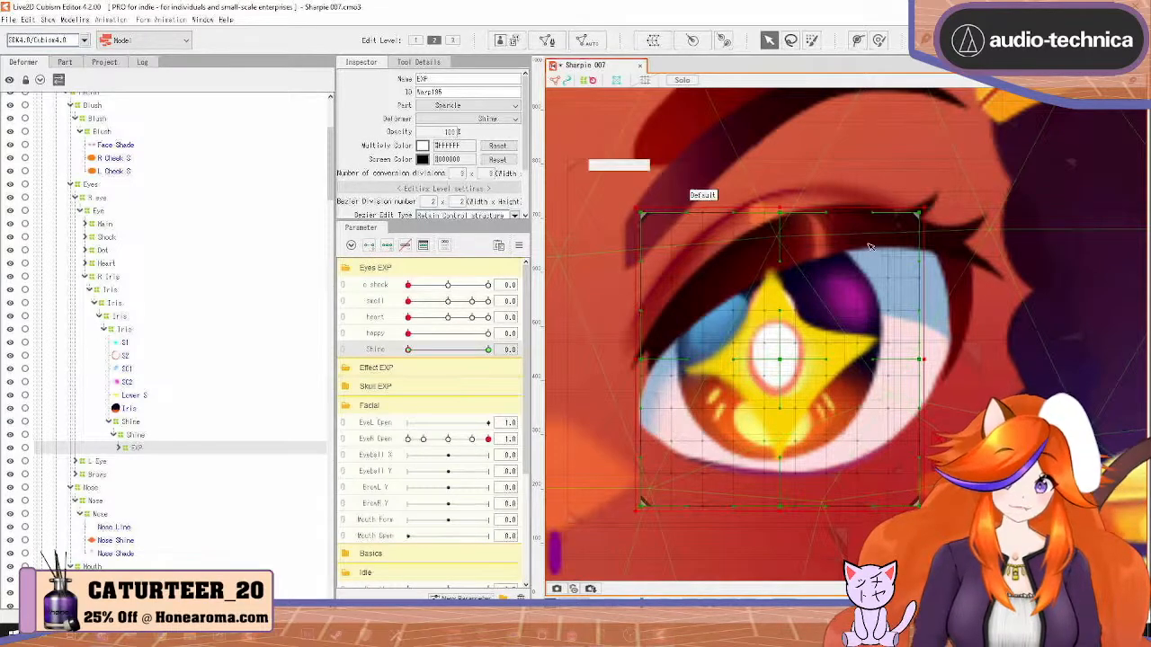
left_click_drag(922, 210, 778, 364)
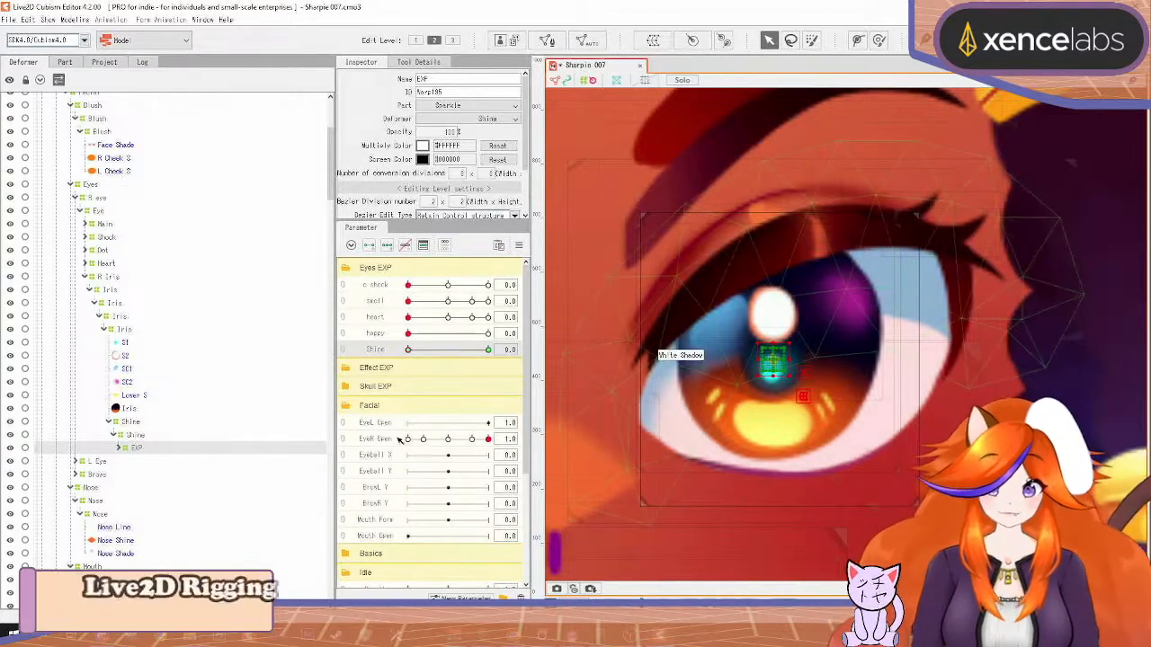
left_click_drag(409, 349, 516, 347)
Add intermediate keys on Shine for the EXP deformer and enlarge it there beyond its original size
left_click(564, 349)
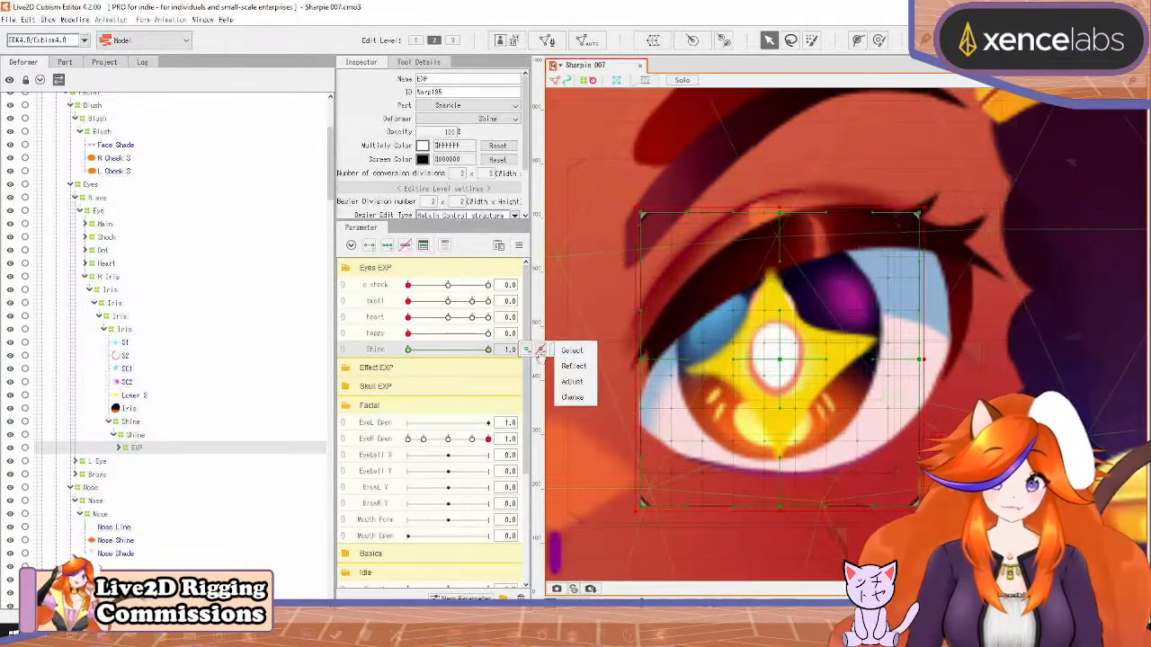
left_click(513, 350)
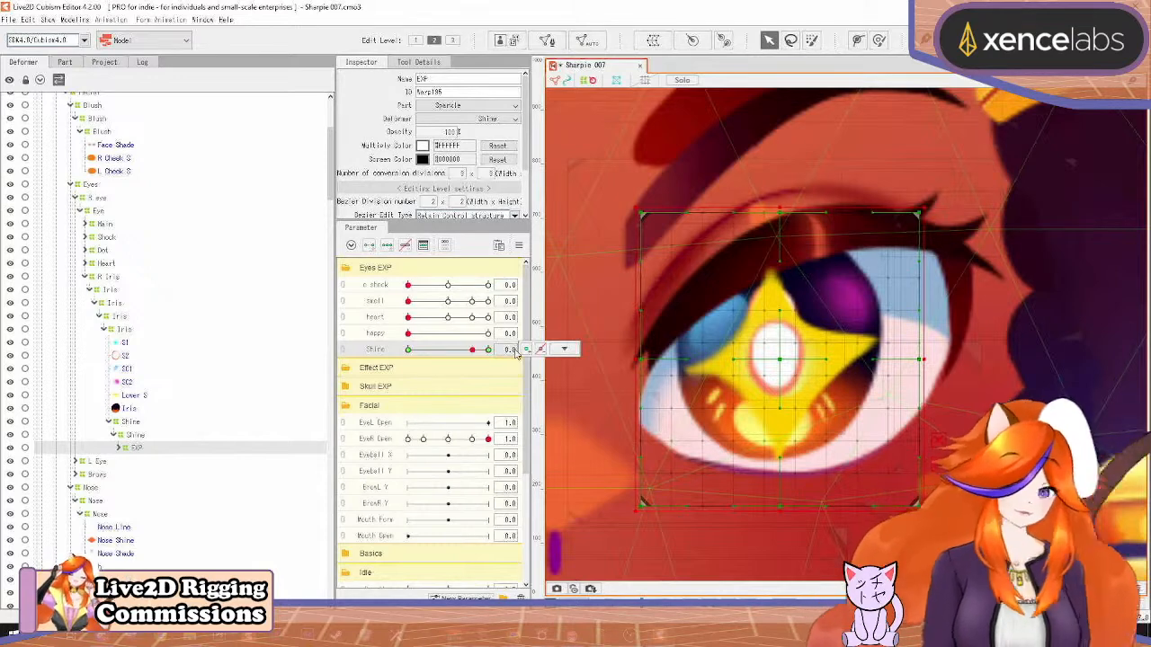
left_click(876, 236)
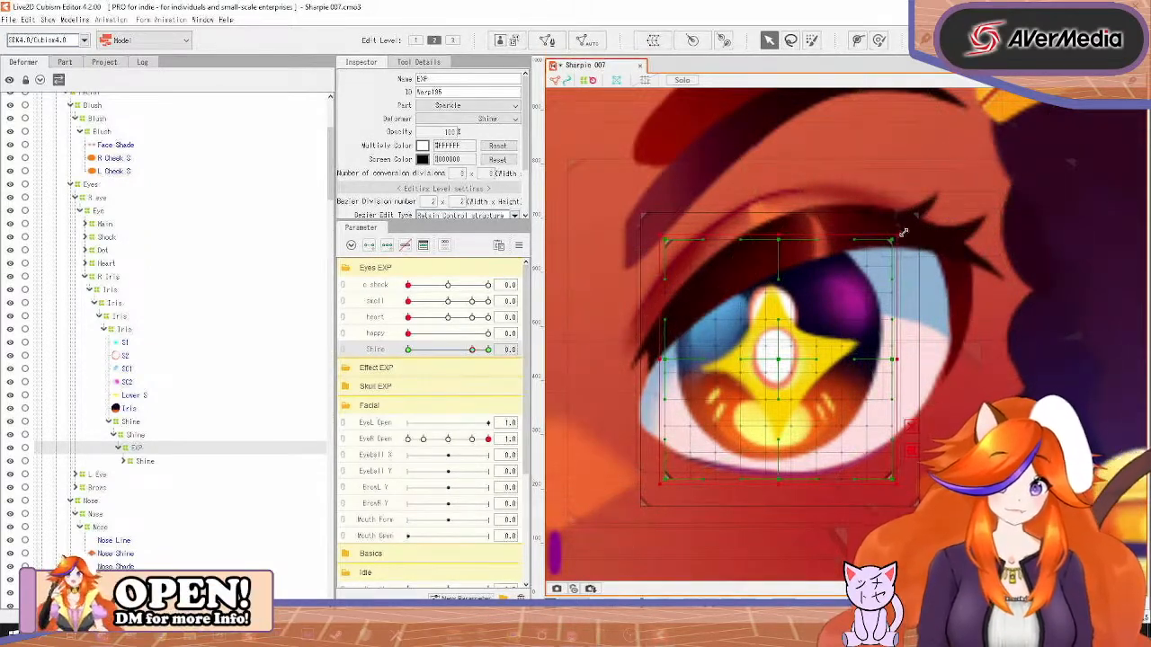
left_click_drag(903, 233, 945, 184)
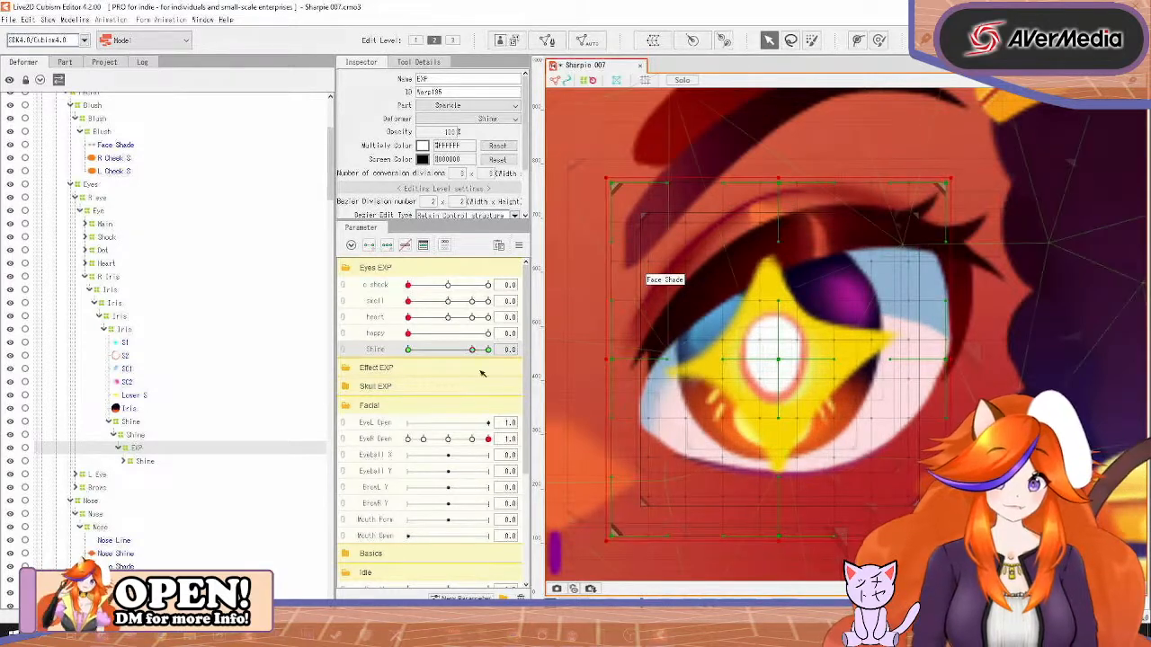
mouse_move(474, 349)
left_mouse_down()
mouse_move(498, 345)
mouse_move(401, 365)
mouse_move(505, 349)
mouse_move(472, 350)
left_mouse_up()
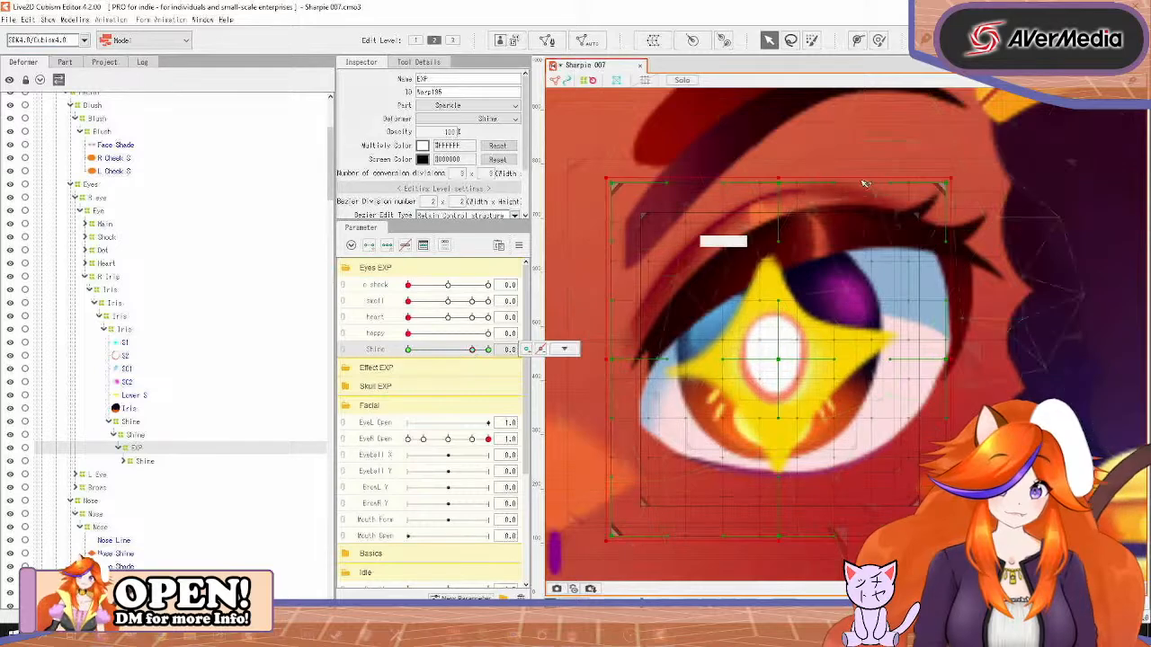
left_click_drag(958, 174, 965, 167)
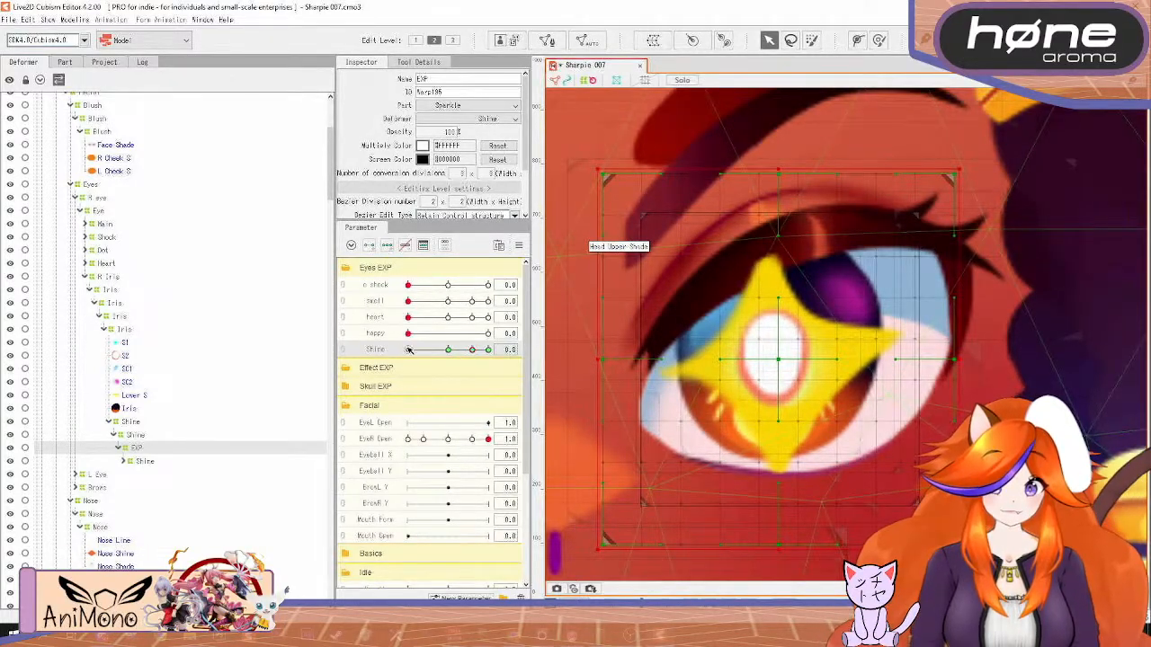
Set the EXP deformer's opacity to 0% at Shine 0
left_click(408, 349)
double_click(451, 132)
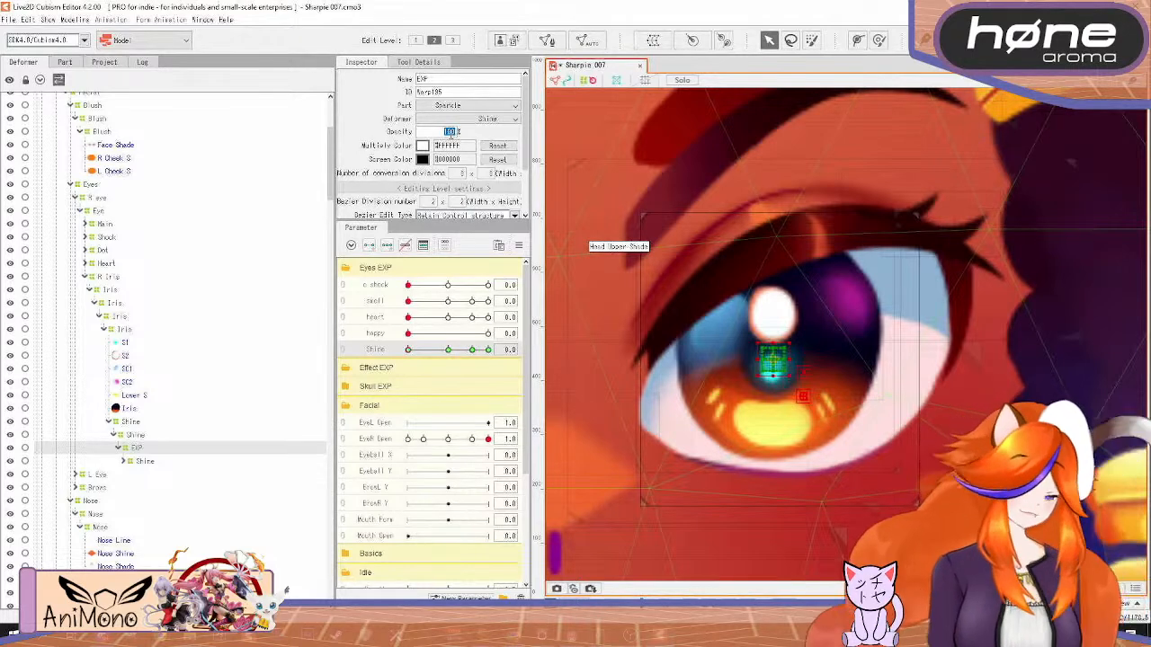
left_click_drag(409, 351, 389, 363)
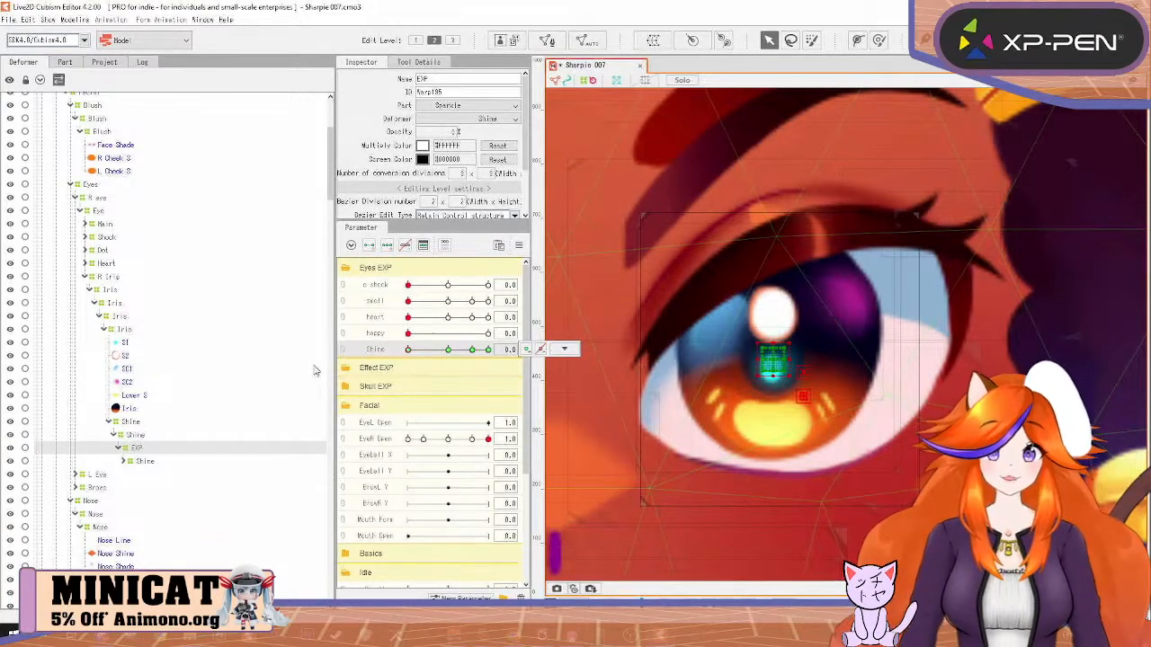
Create parent warp deformers named S1 and S2 for the iris highlight meshes S1 and S2
left_click(137, 344)
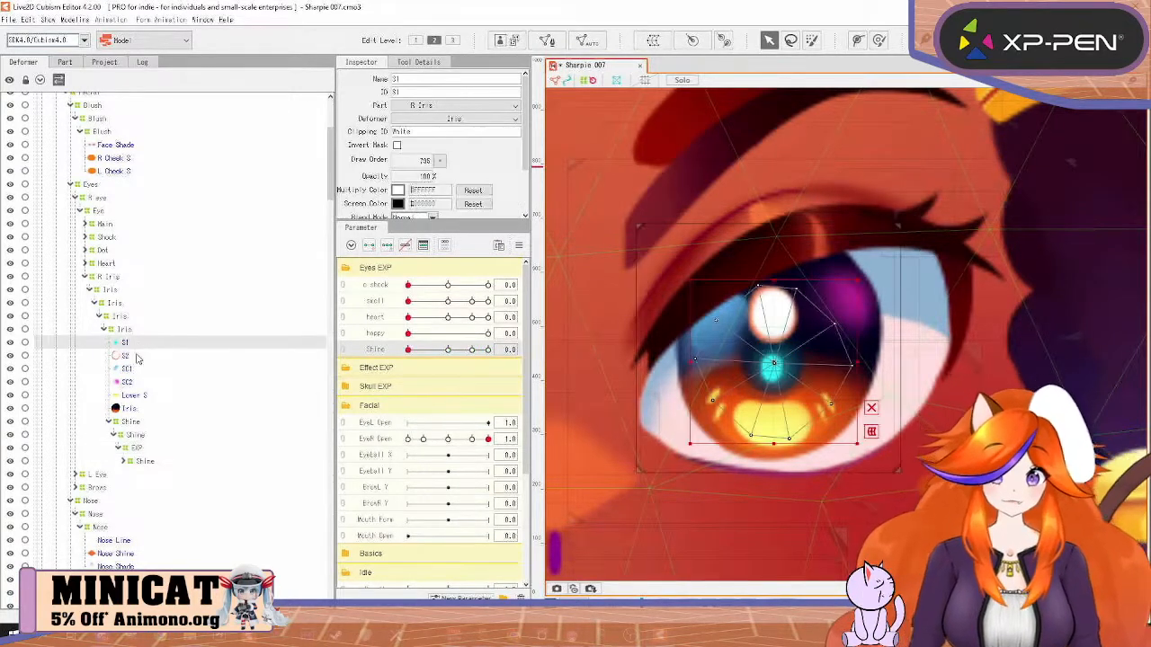
left_click(135, 357, "ctrl")
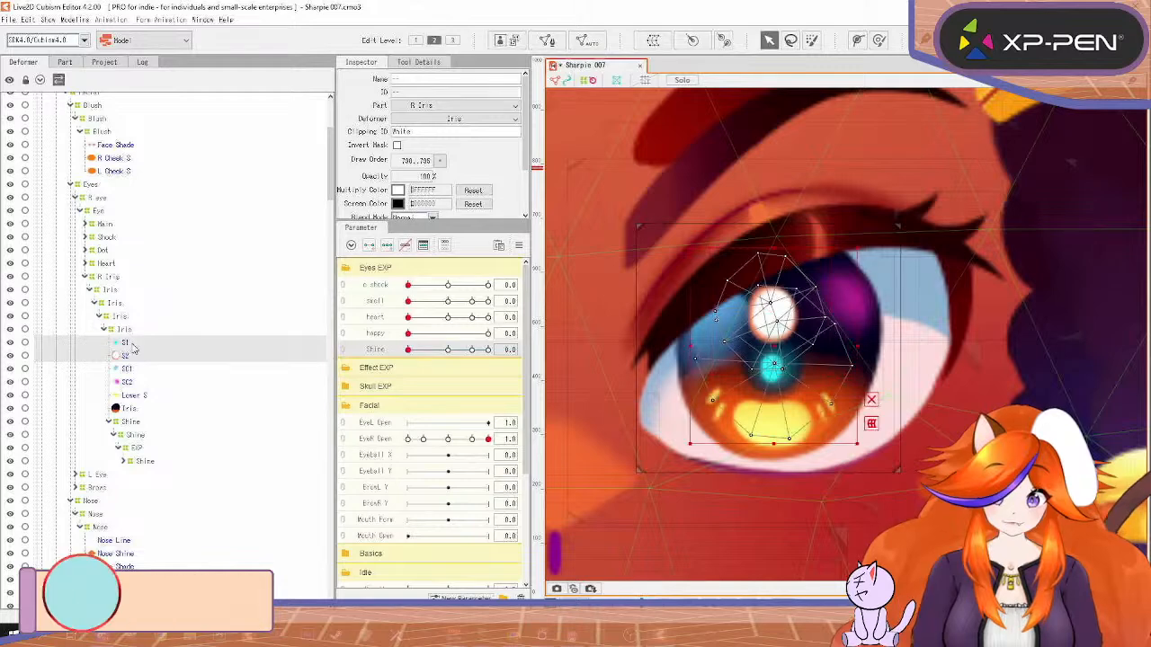
left_click(130, 346)
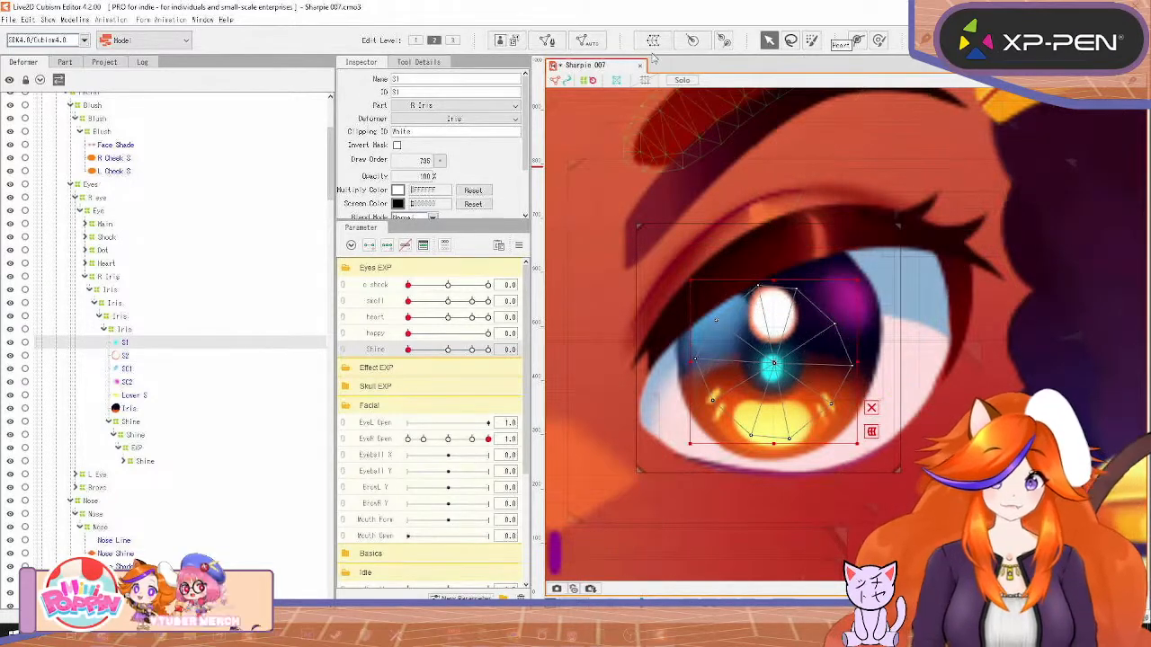
left_click(653, 41)
triple_click(760, 370)
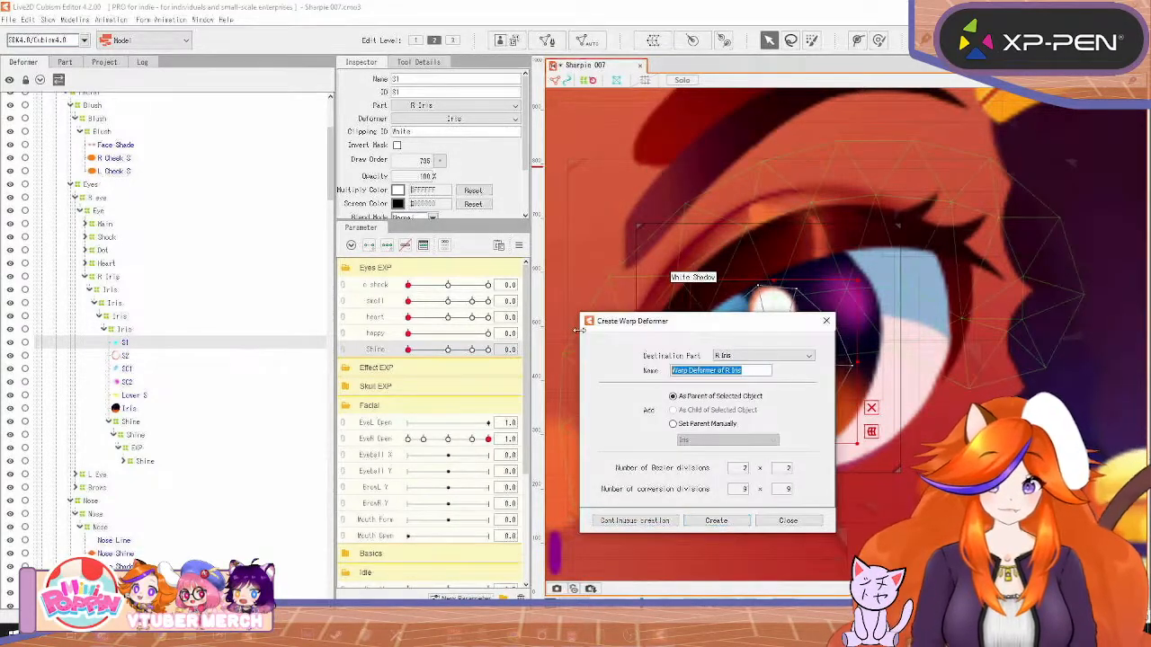
type("S1")
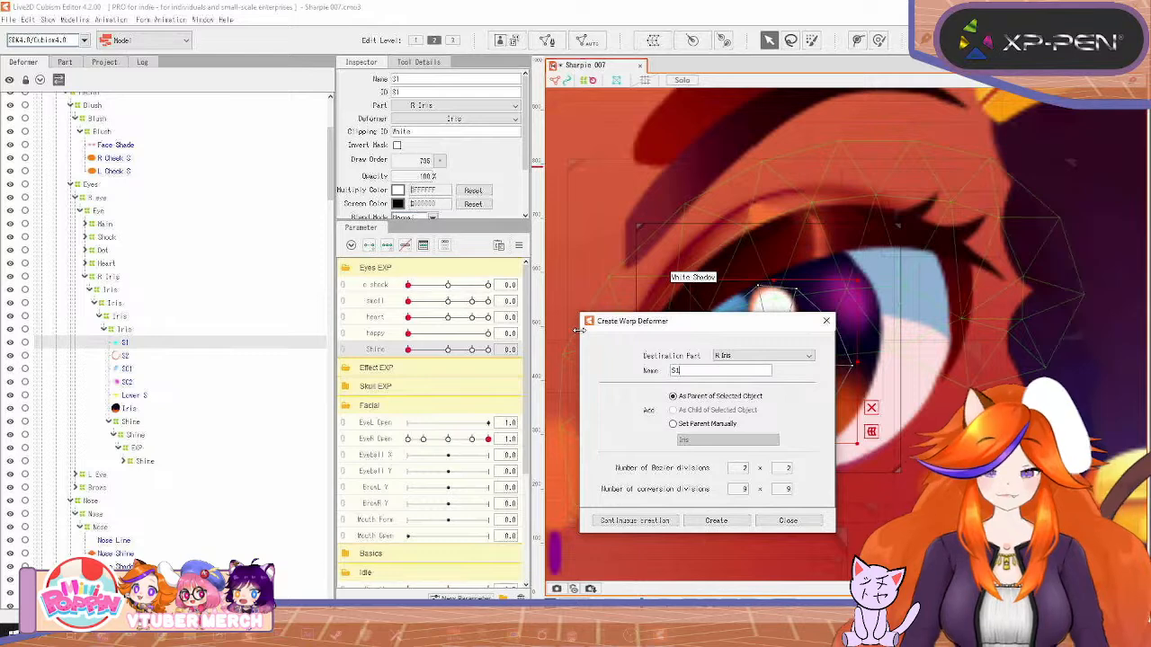
left_click(655, 525)
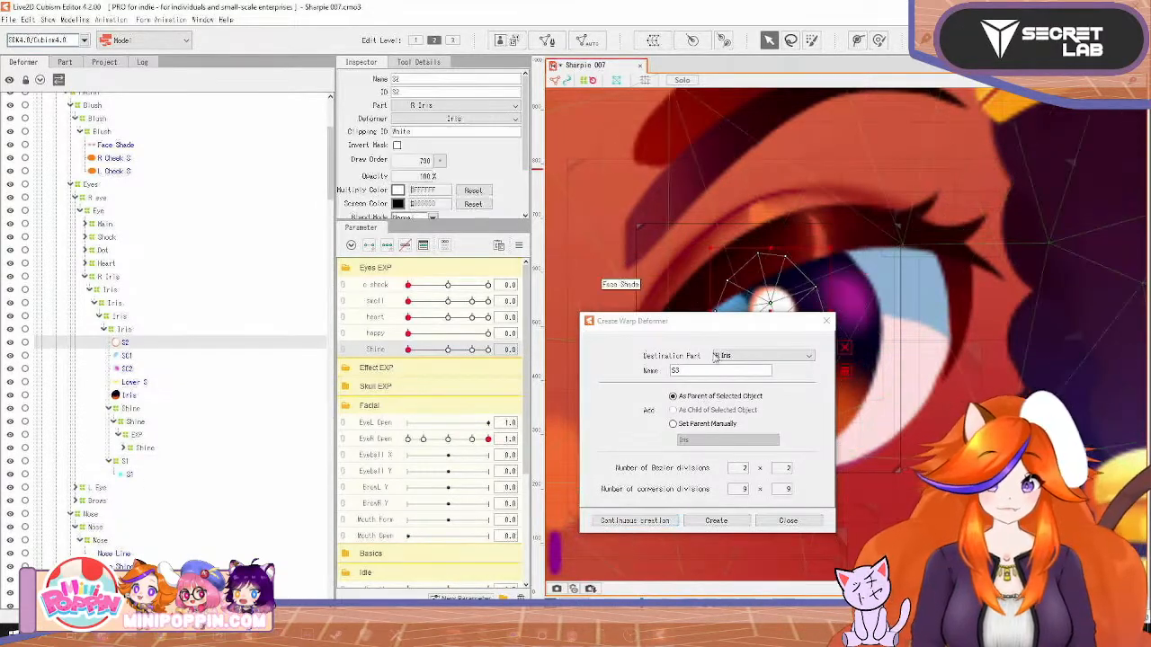
left_click(634, 521)
Create a shared parent warp deformer named C around the SC1 and SC2 meshes of the right iris
left_click(128, 344)
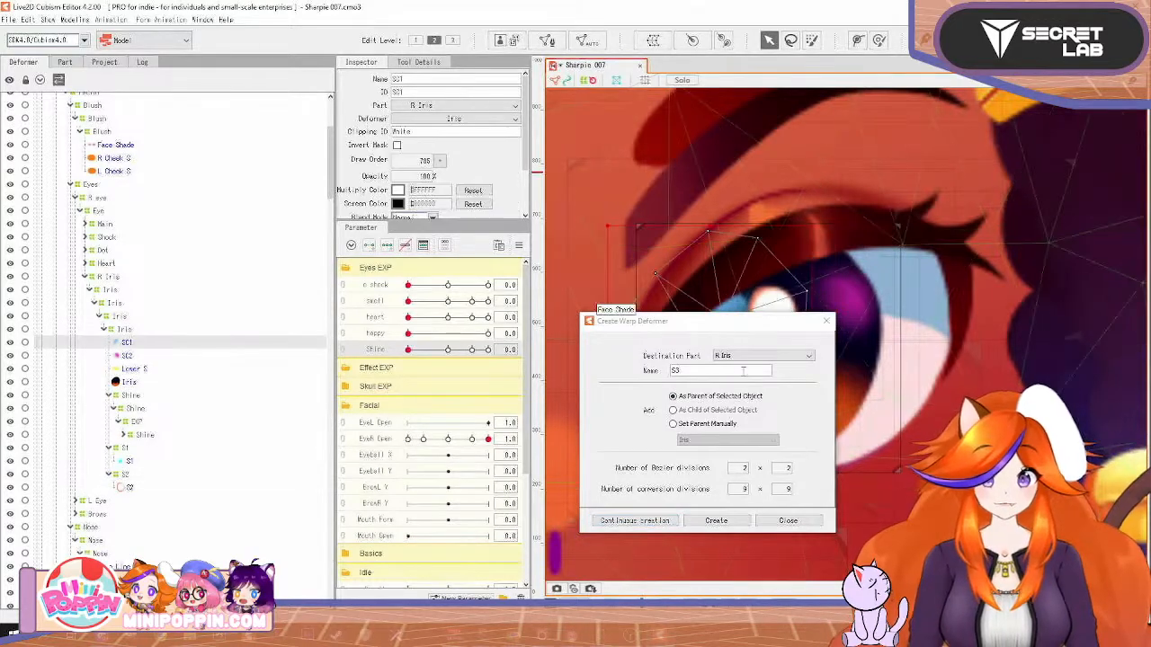
left_click_drag(715, 333, 834, 436)
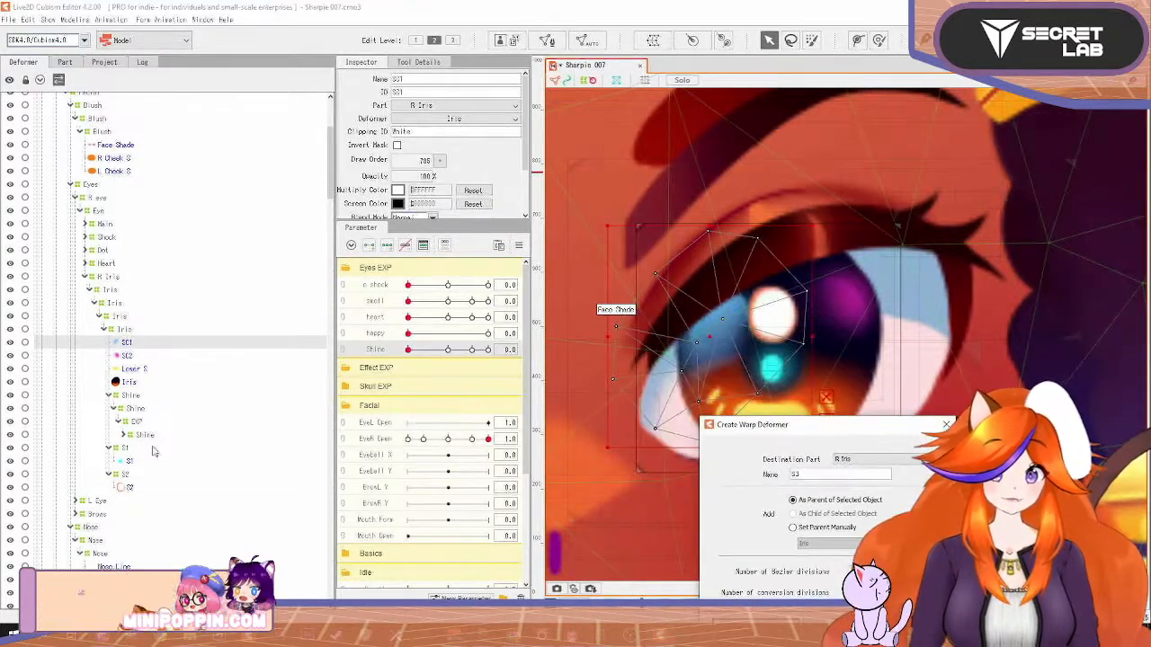
left_click(138, 360, "ctrl")
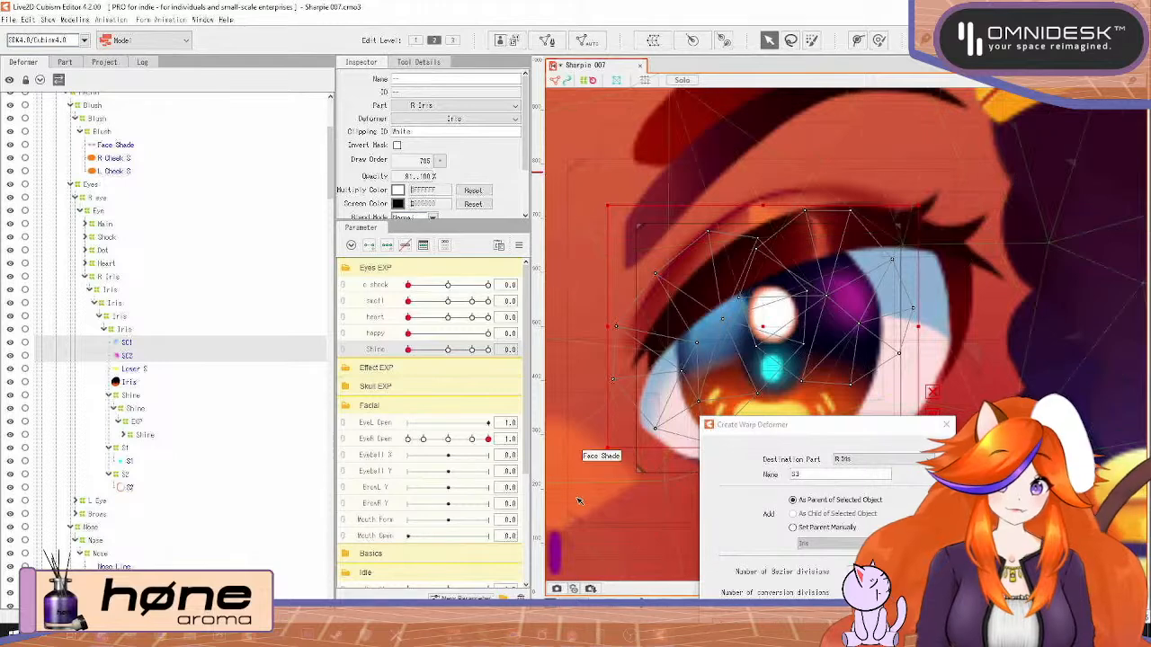
left_click(138, 347)
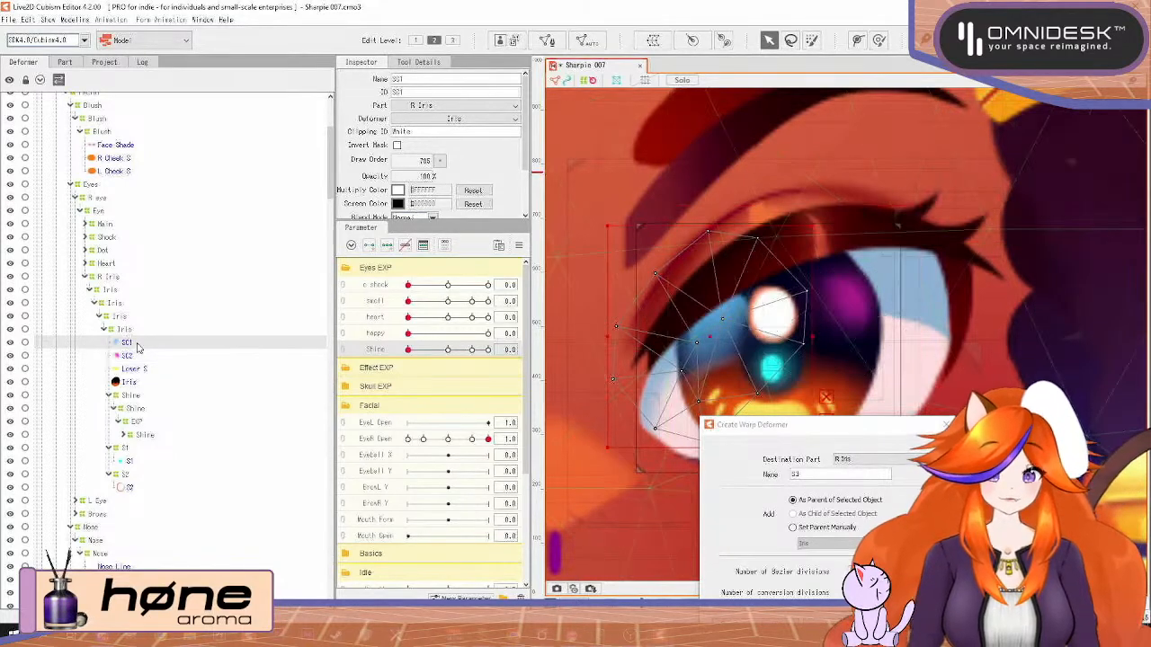
left_click(127, 358, "ctrl")
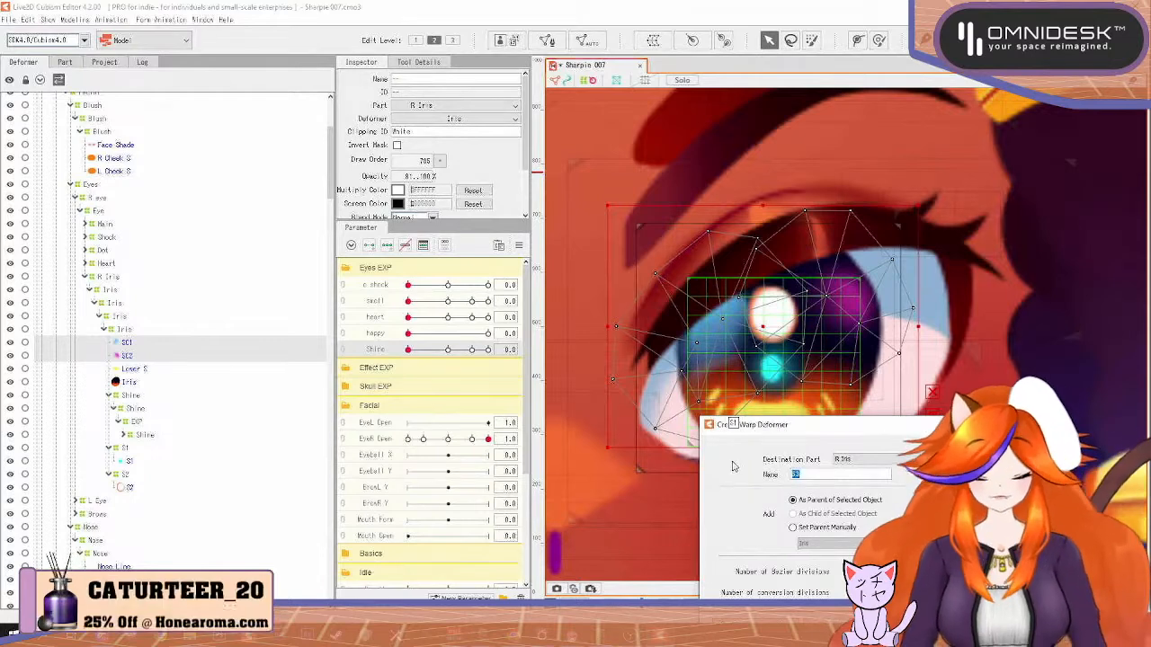
key("BackSpace")
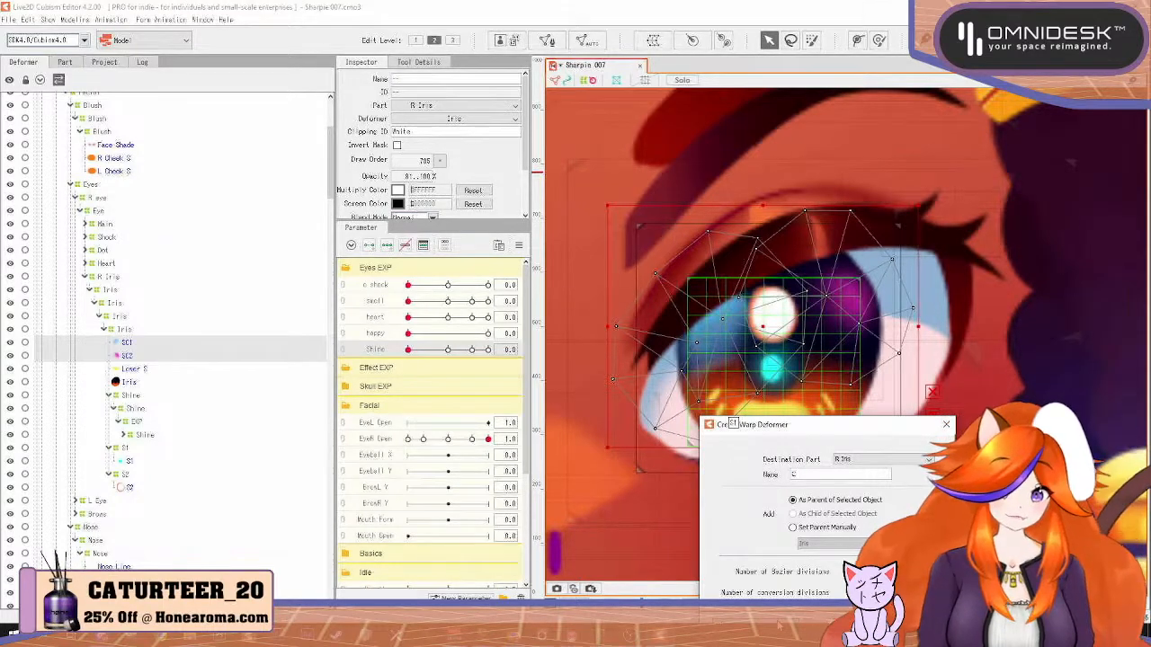
left_click(779, 625)
Inside deformer C, create parent warp deformers named 1 for SC1 and 2 for SC2
left_click(156, 488)
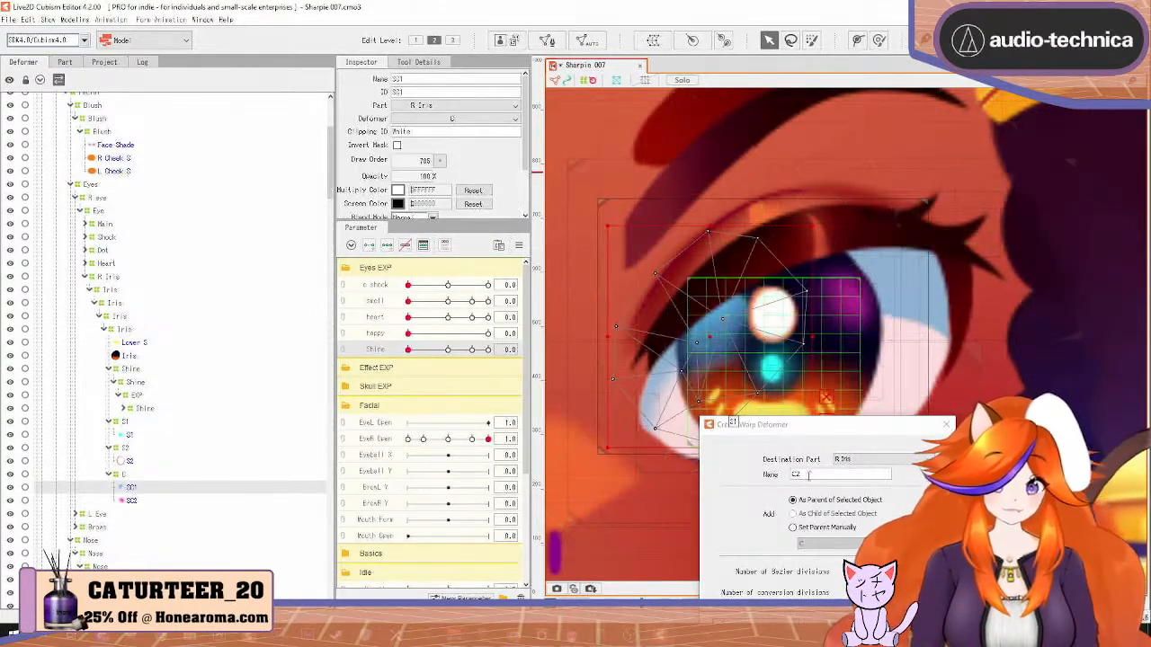
left_click_drag(823, 427, 818, 342)
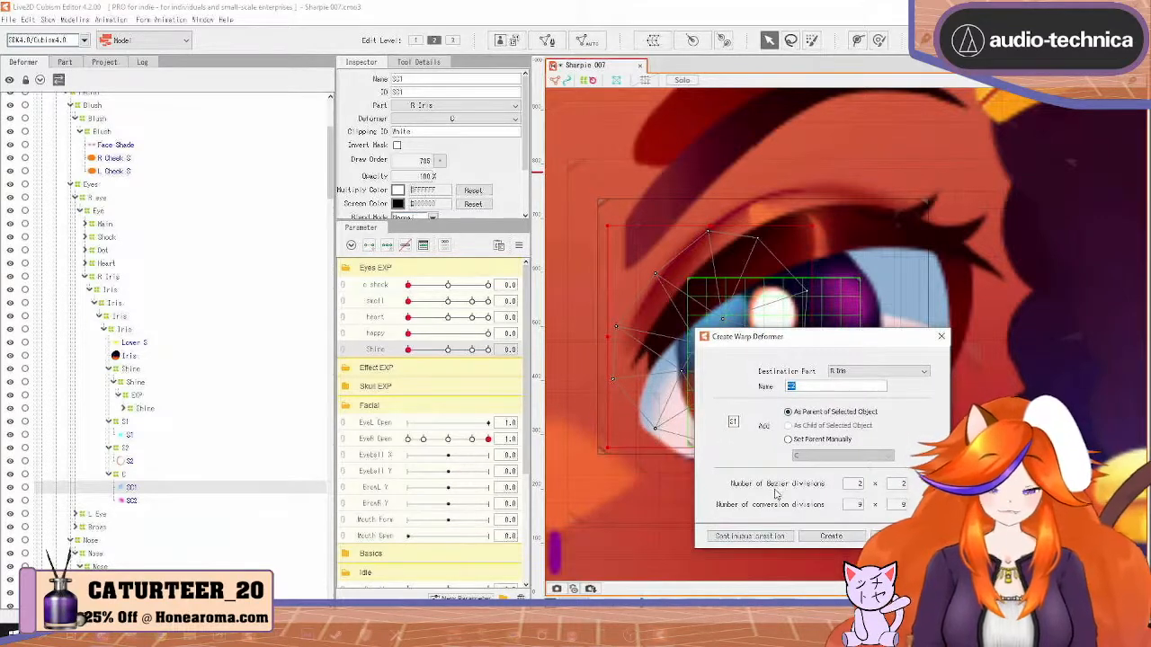
type("1")
left_click(759, 535)
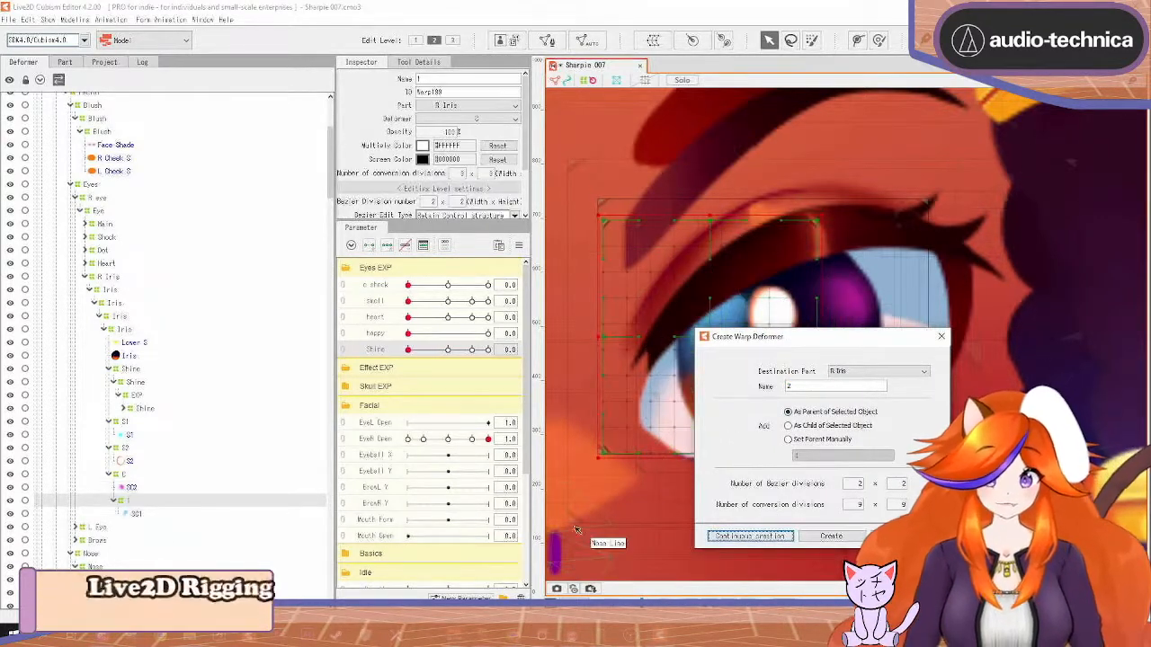
left_click(132, 488)
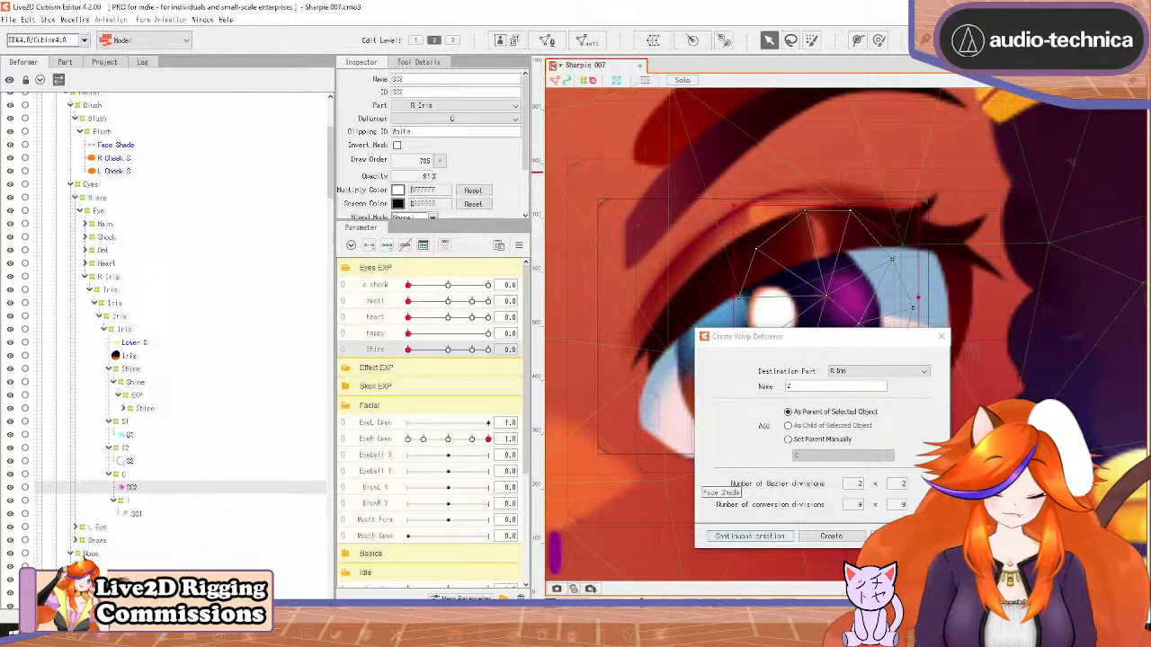
left_click(779, 543)
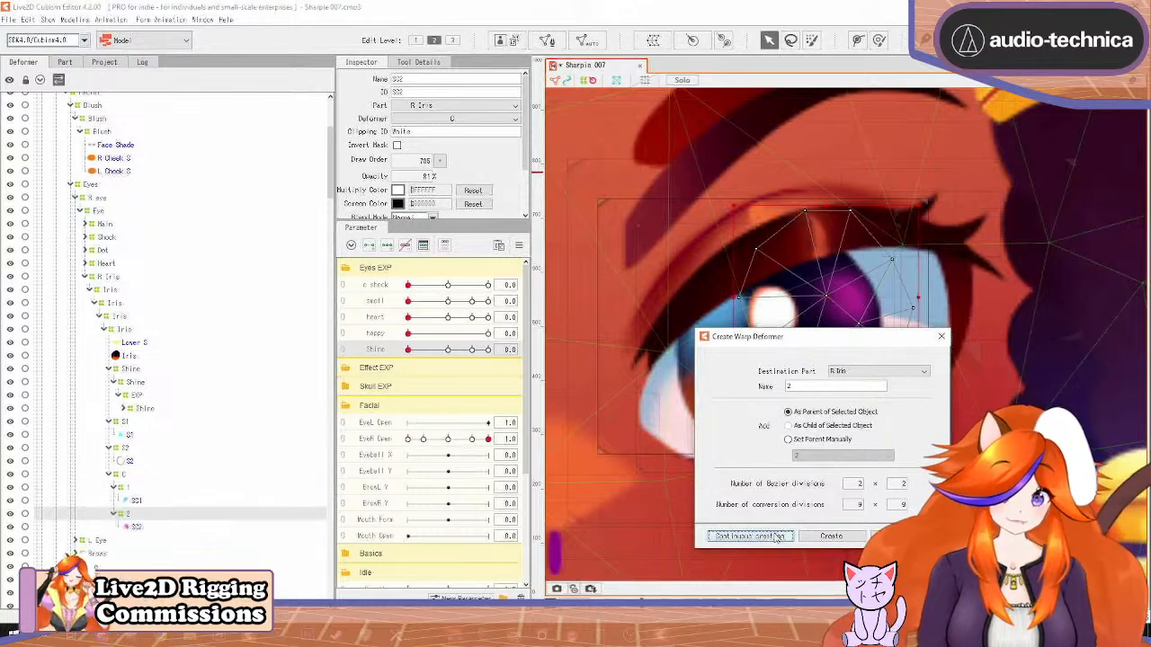
Create a parent warp deformer named Lower for the Lower S mesh and finish creating deformers
left_click(133, 343)
type("L")
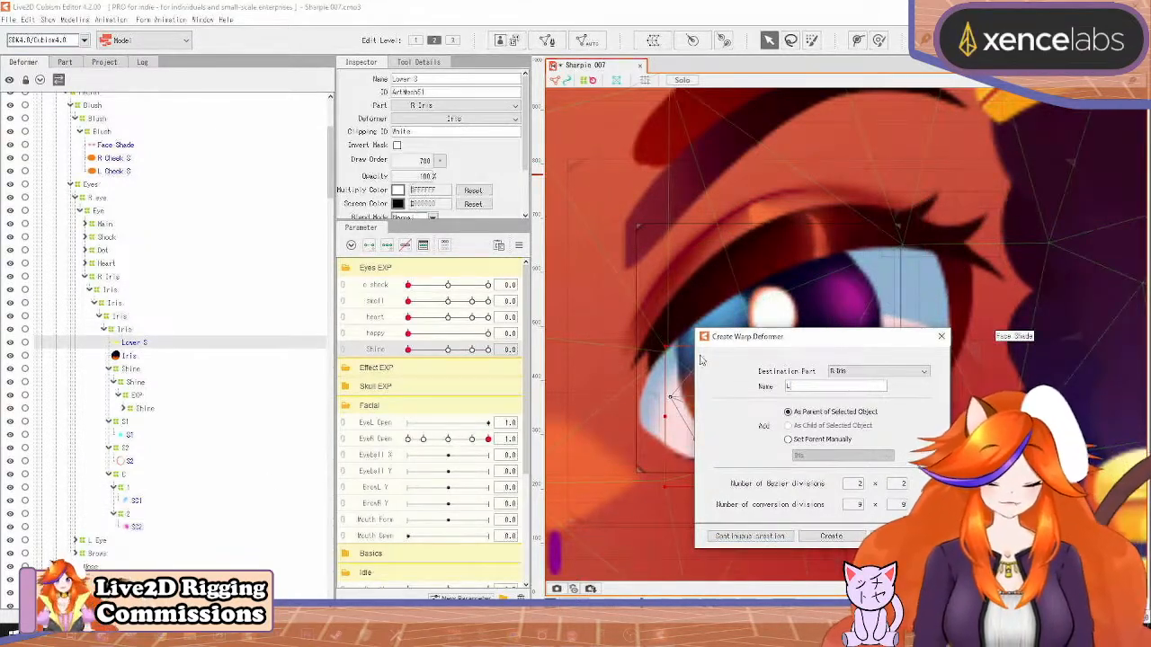
type("ower")
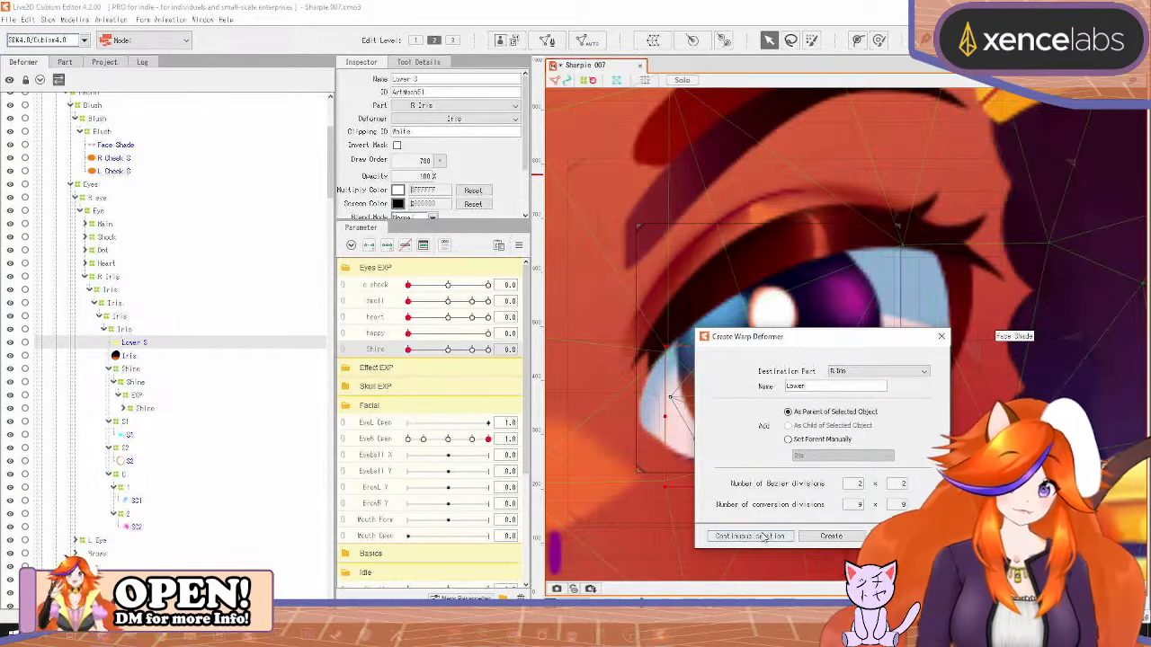
left_click(763, 536)
left_click(941, 336)
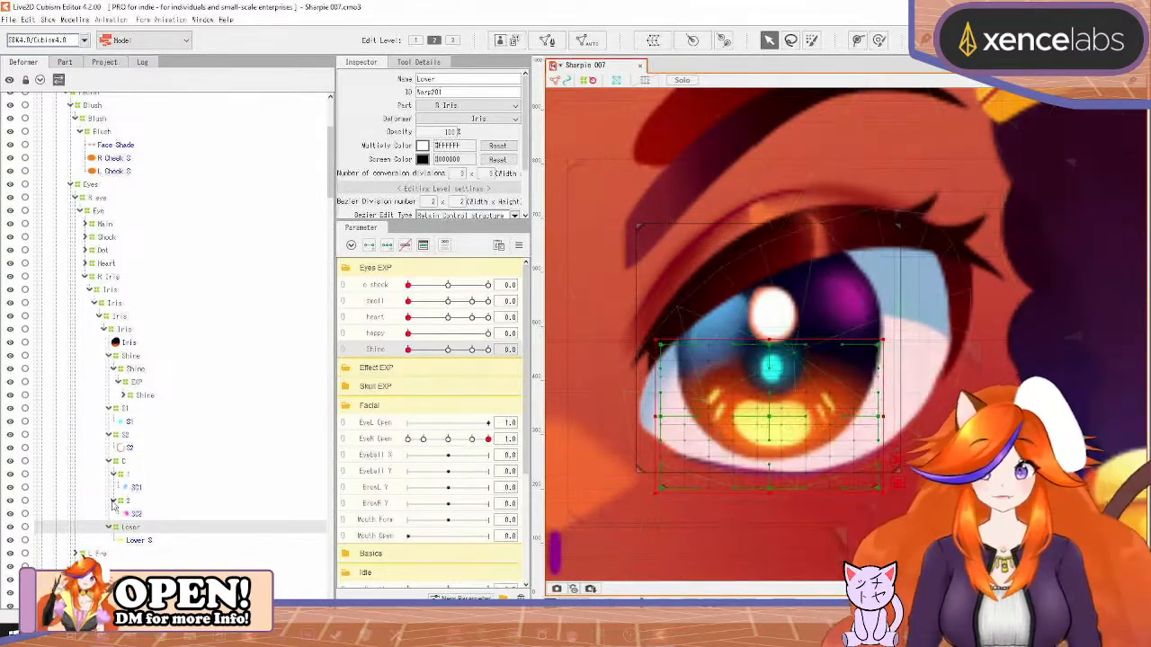
Paste two copies of deformers 1 and 2 inside C and nest the matching ones into one another
left_click(132, 500)
left_click(124, 474)
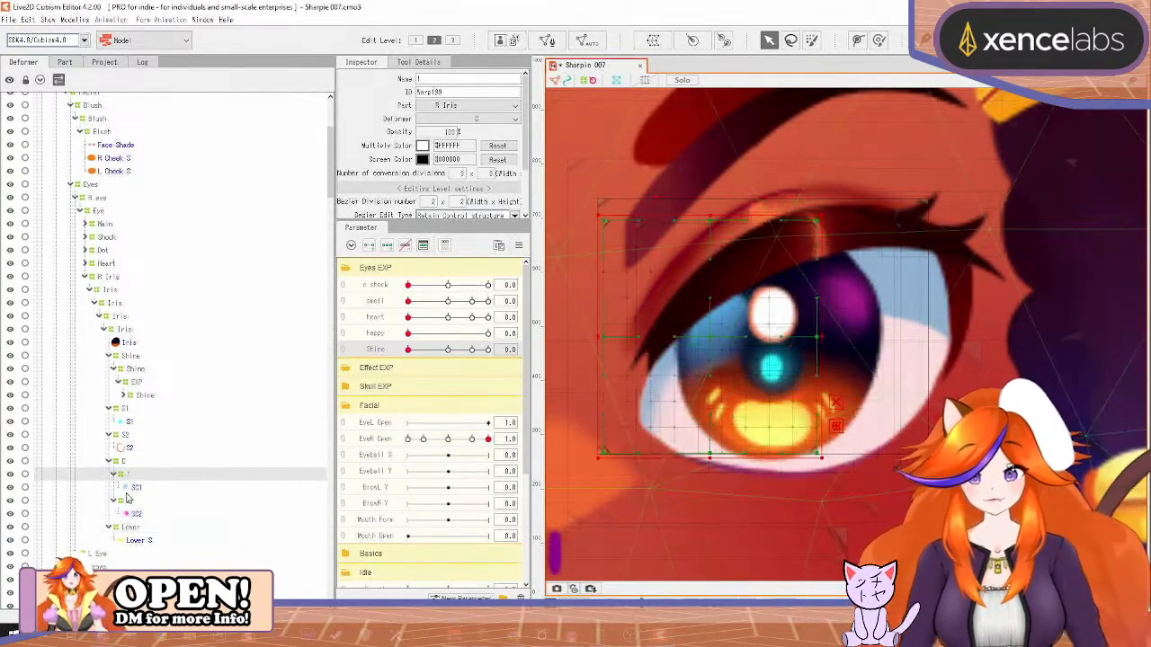
left_click(129, 501, "ctrl")
key("ctrl+c")
key("ctrl+v")
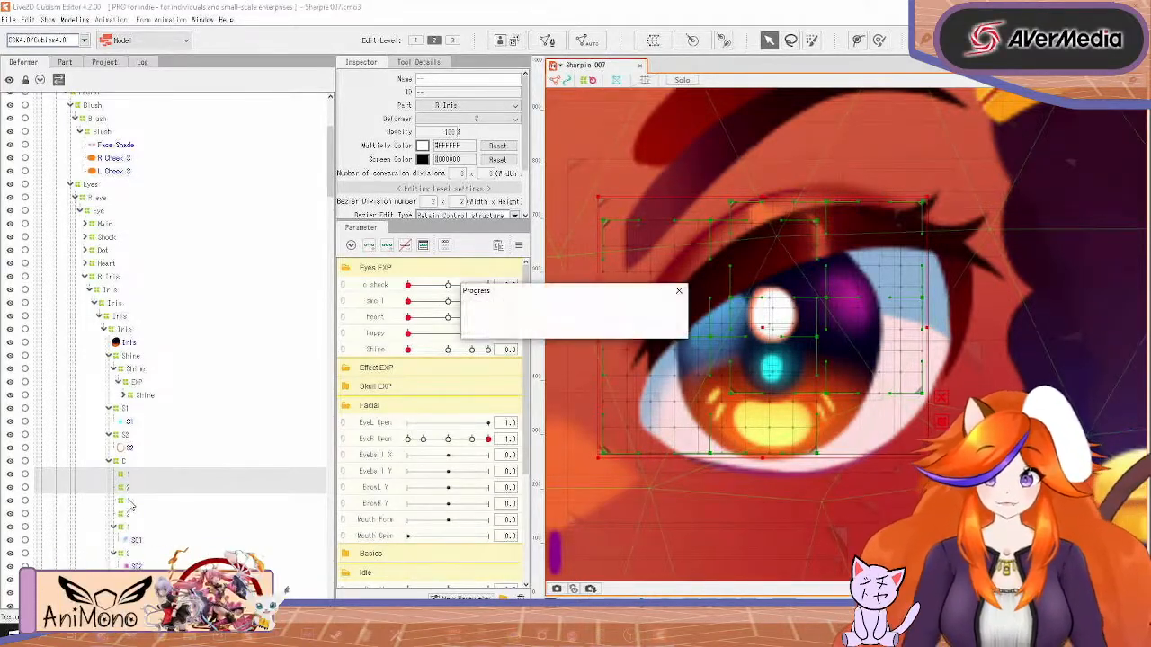
left_click(127, 528)
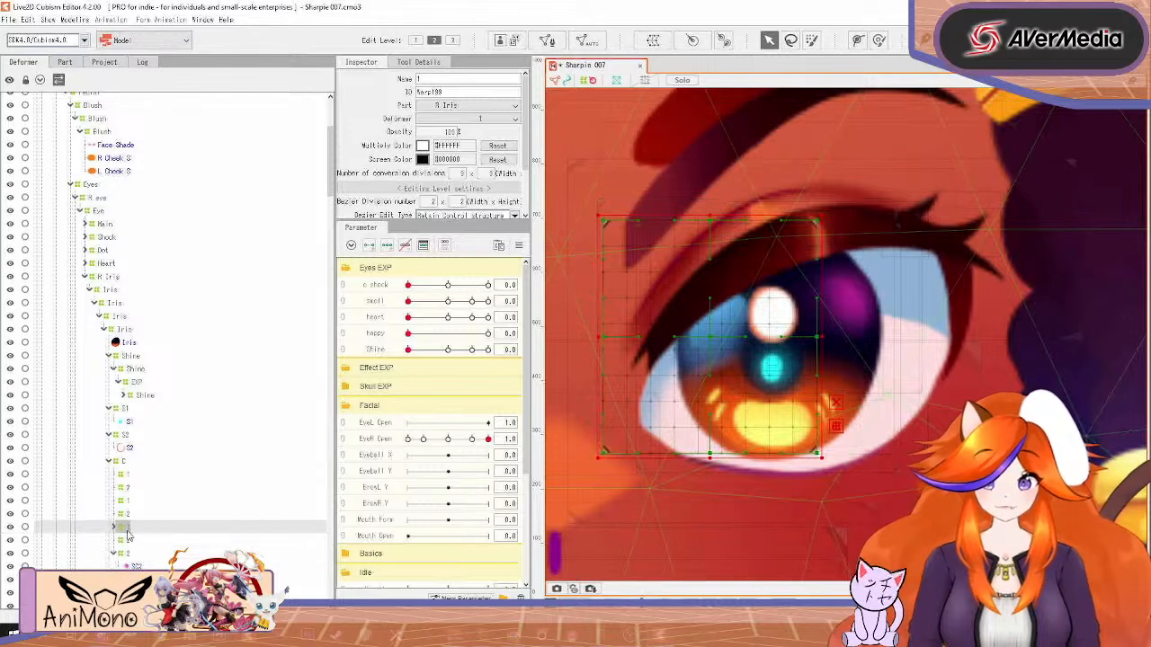
left_click_drag(131, 533, 126, 482)
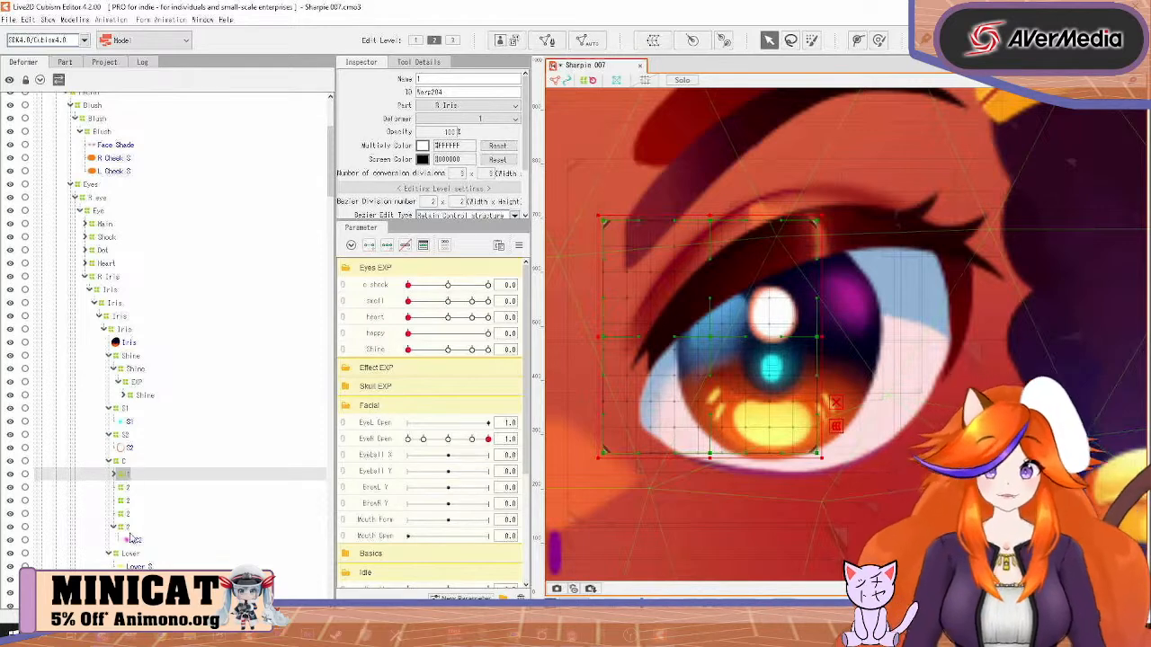
left_click_drag(131, 531, 134, 508)
Delete the L Heart and L Dot meshes covering the left eye
scroll(748, 430, "down", 3)
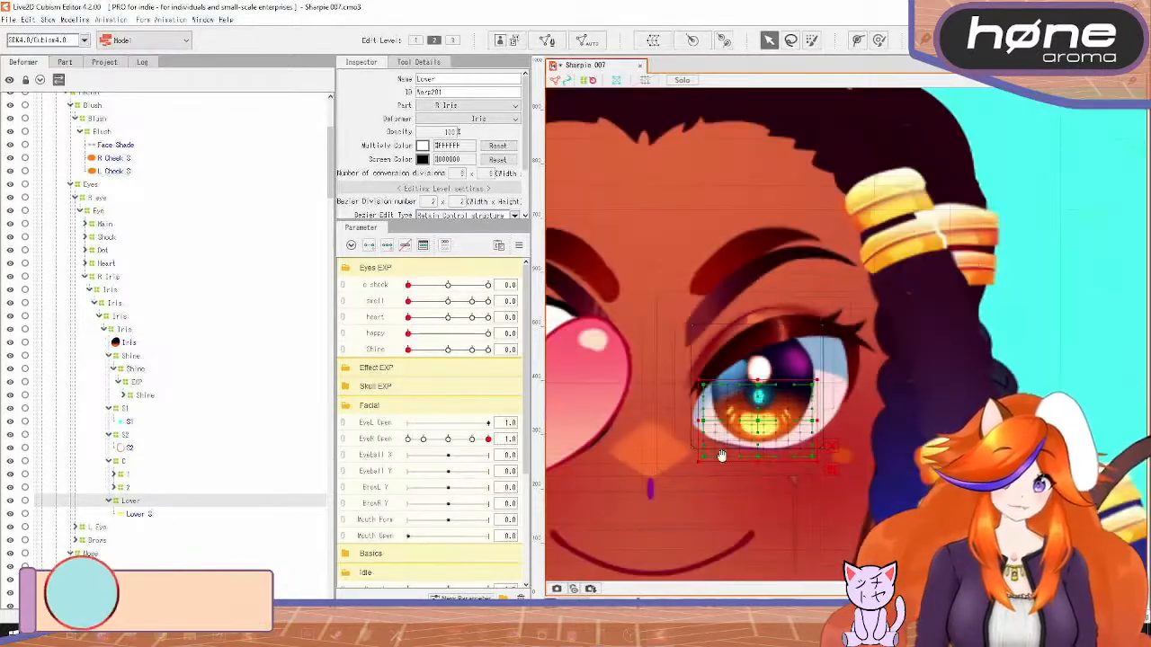
left_click(715, 306)
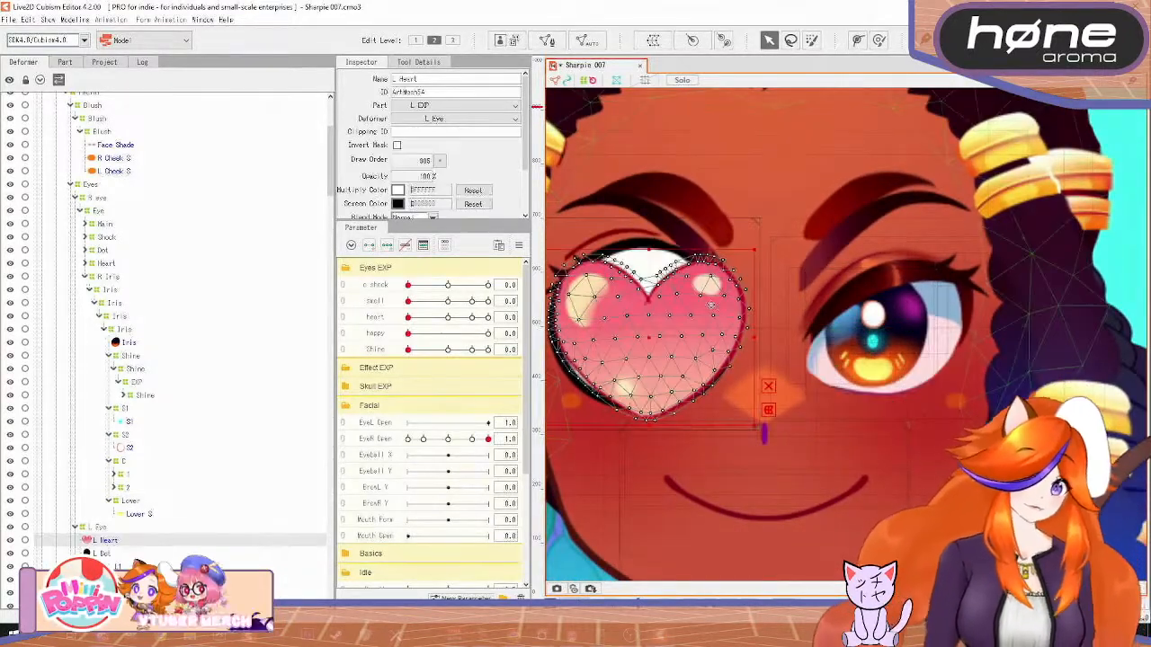
left_click(690, 319)
key("Delete")
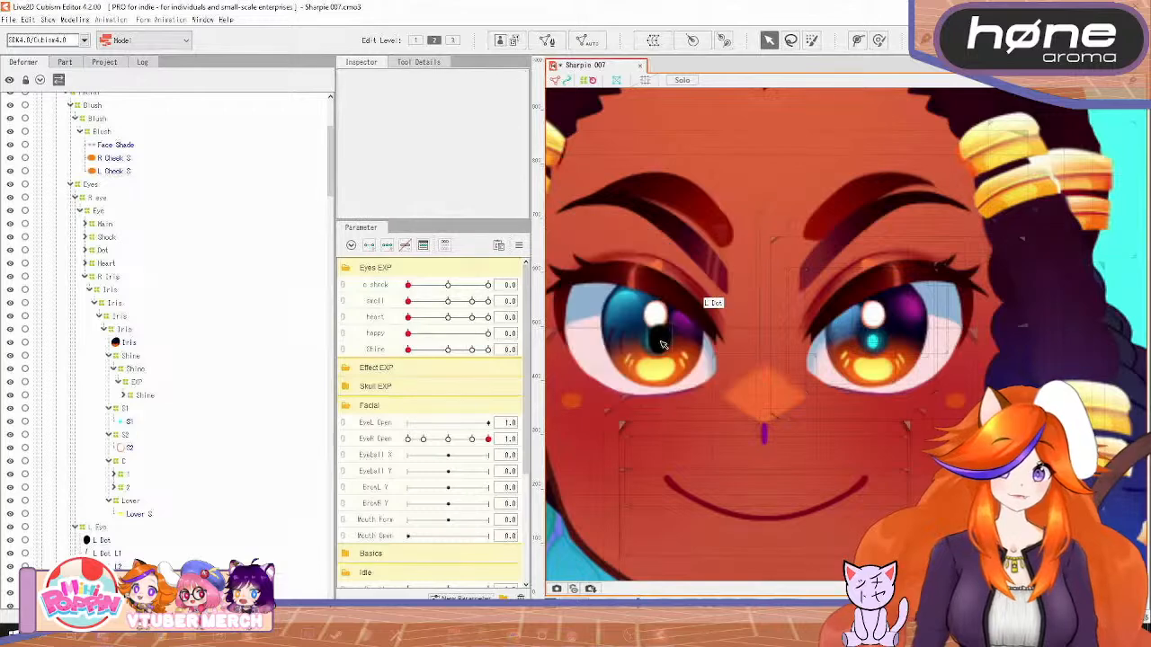
left_click(662, 344)
key("Delete")
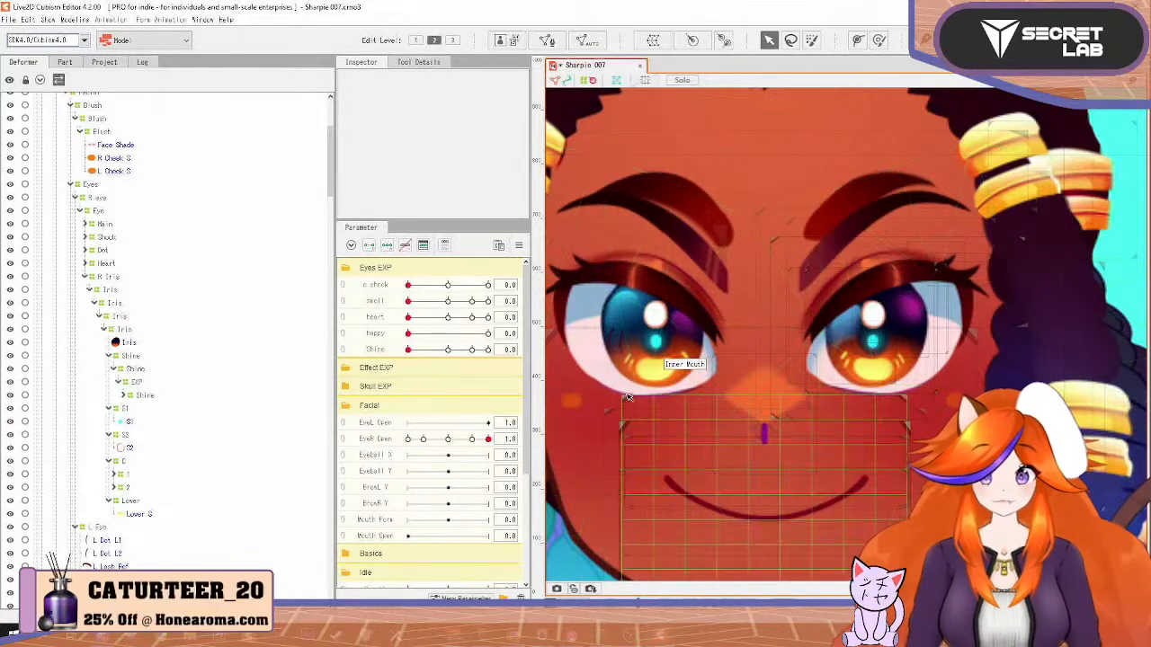
Inspect the S2, 2, Lower and S1 highlight deformers of the right iris, collapsing the C, S1 and S2 branches
left_click(125, 435)
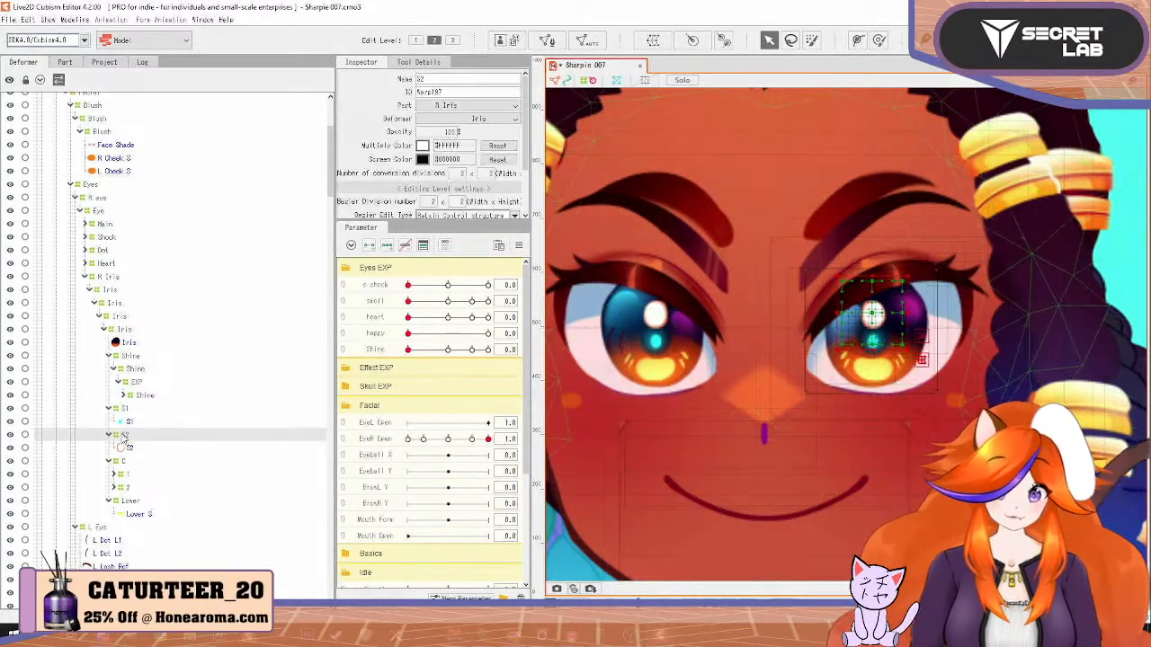
left_click(152, 488)
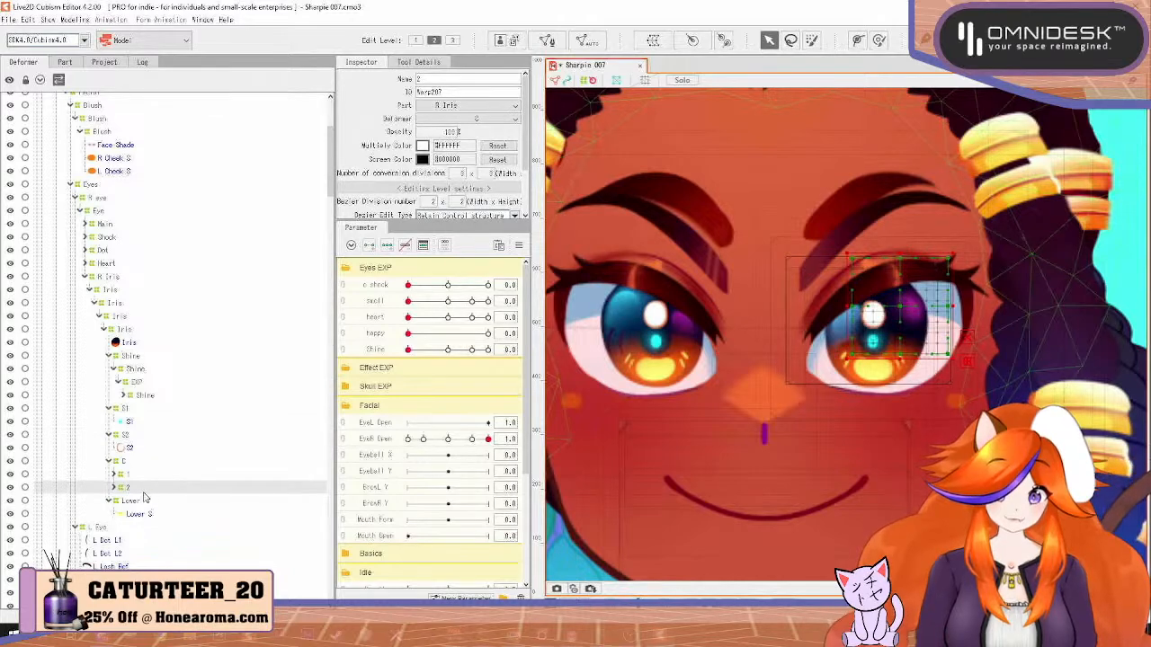
left_click(109, 462)
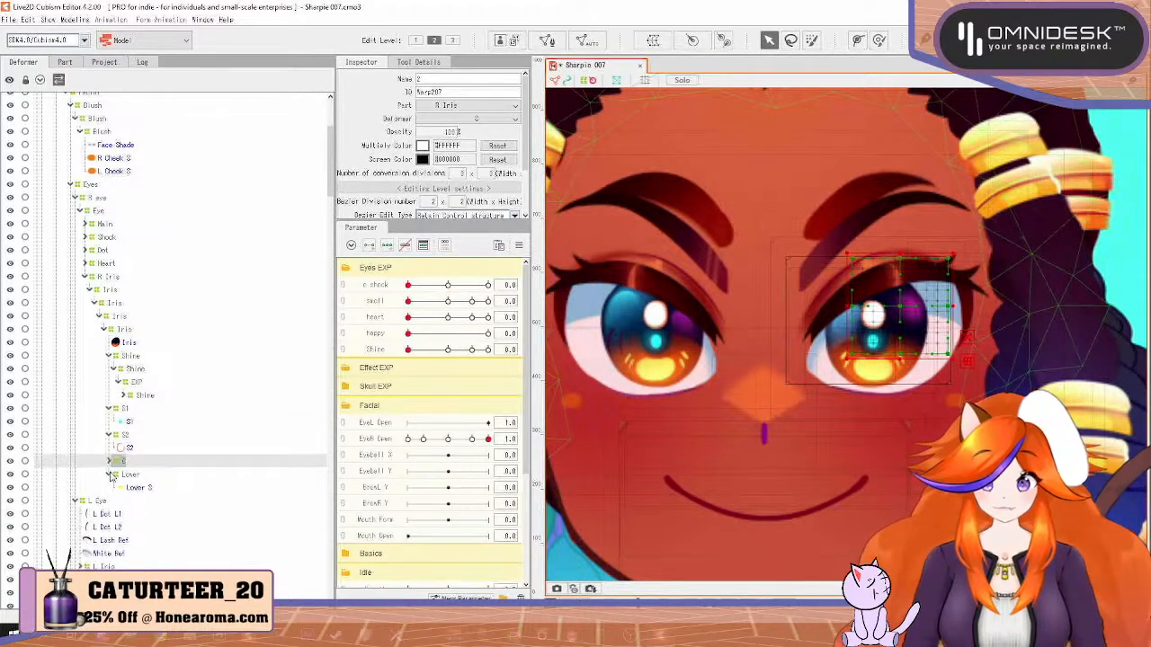
left_click(126, 476)
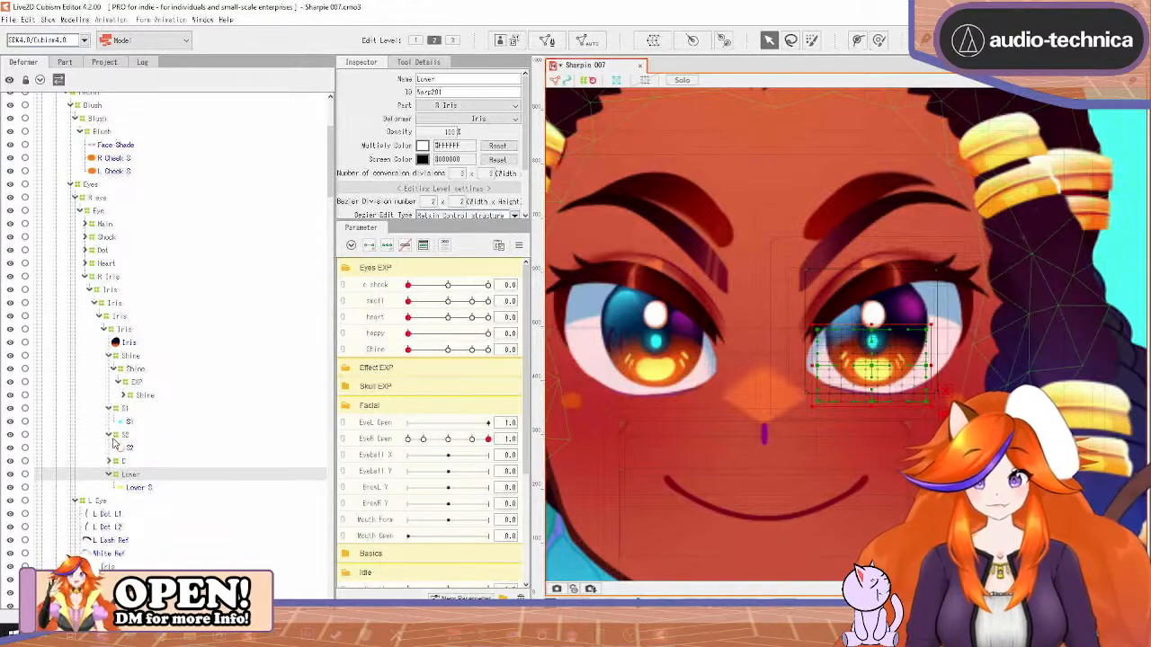
left_click(108, 461)
left_click(109, 461)
left_click(115, 461)
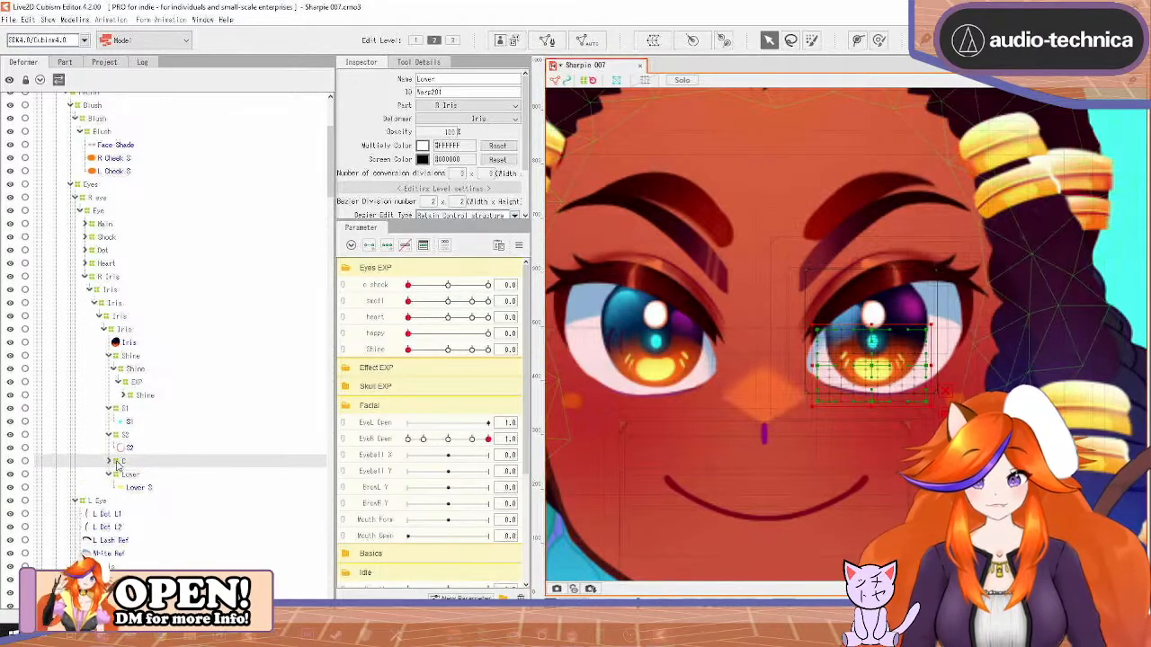
left_click(107, 423)
left_click(107, 409)
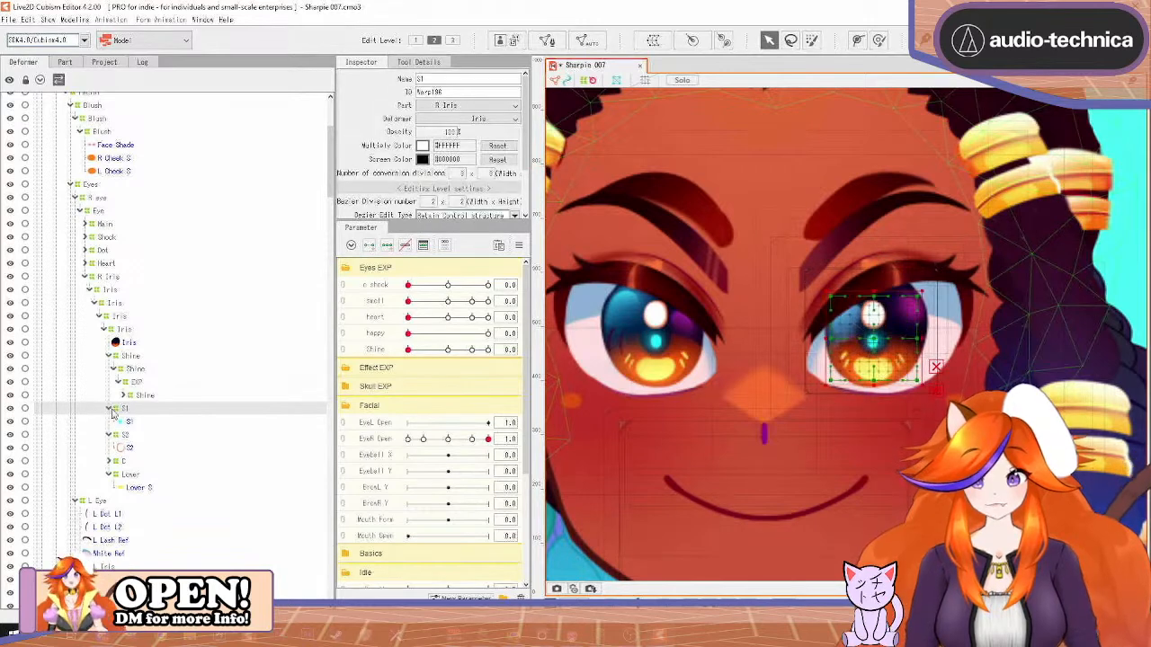
left_click(108, 408)
left_click(108, 421)
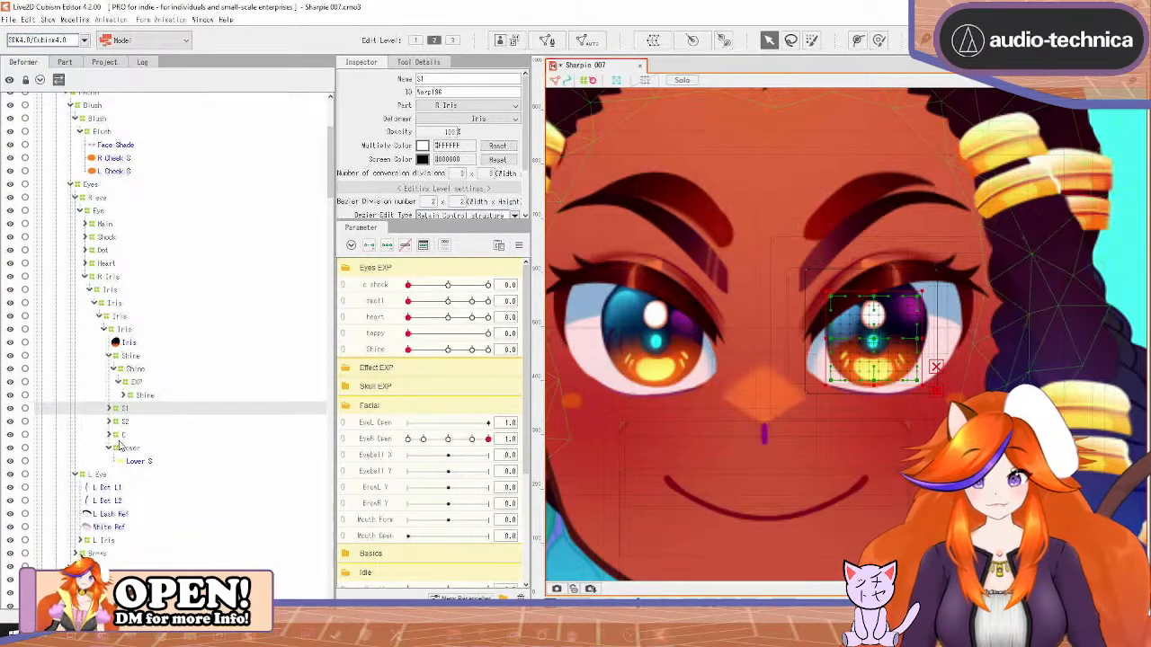
Paste four copies of the S1, S2, C and Lower deformers inside the right eye's Iris deformer
left_click(128, 448)
left_click(131, 422, "ctrl")
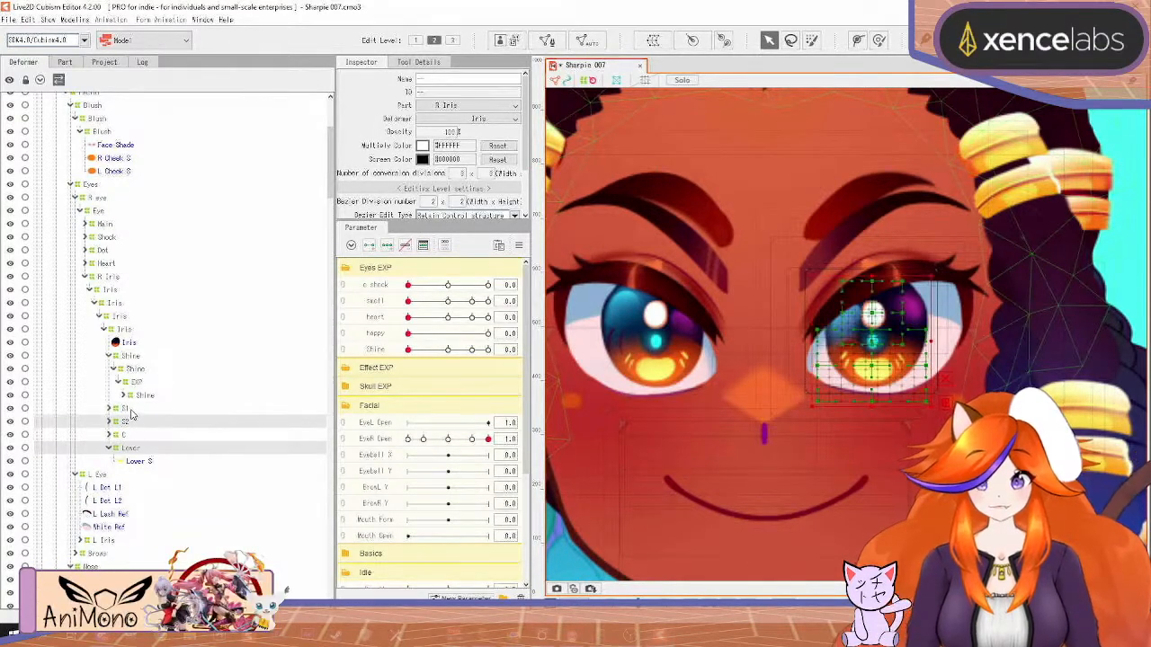
left_click(130, 409, "ctrl")
left_click(123, 435, "ctrl")
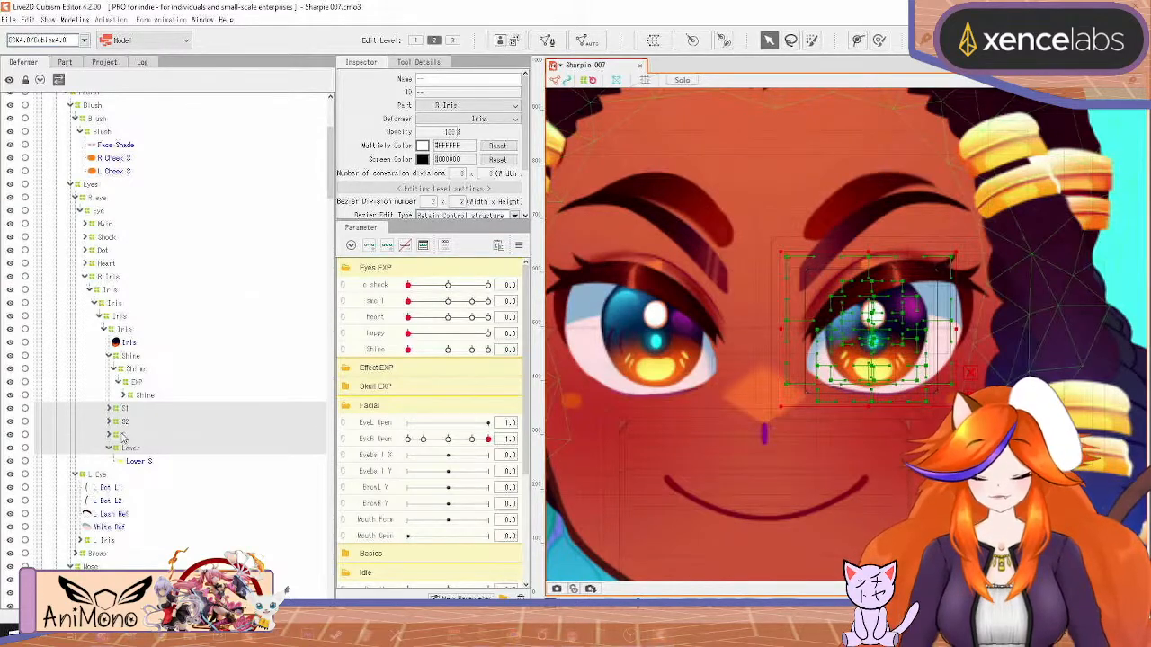
key("ctrl+c")
key("ctrl+v")
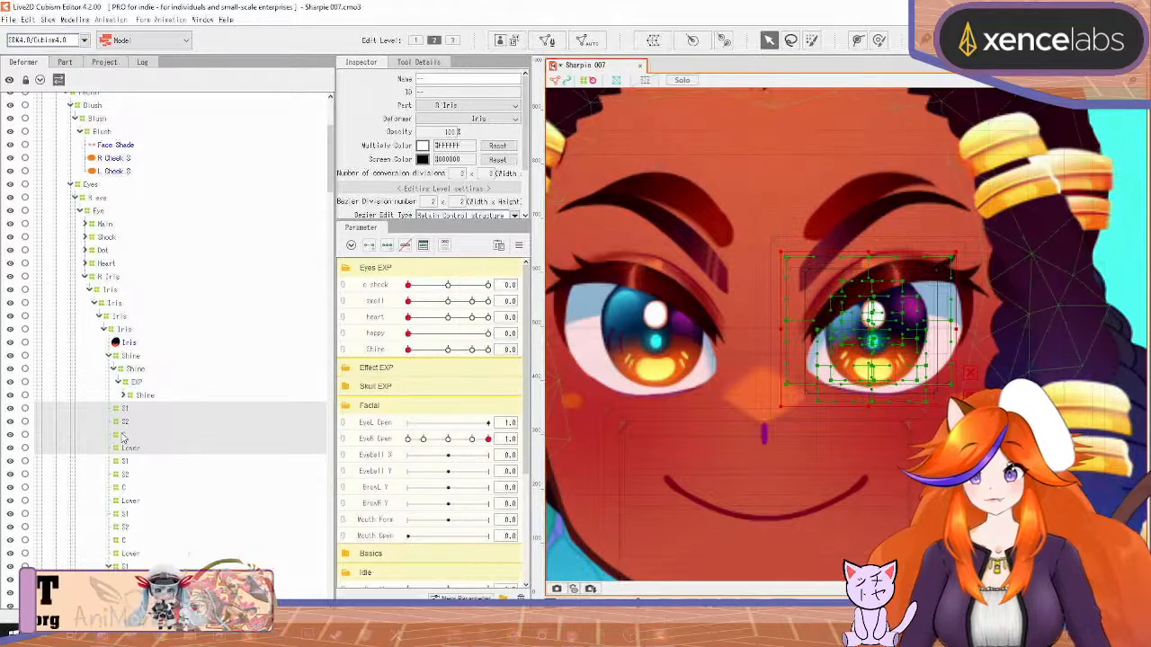
scroll(176, 486, "down", 2)
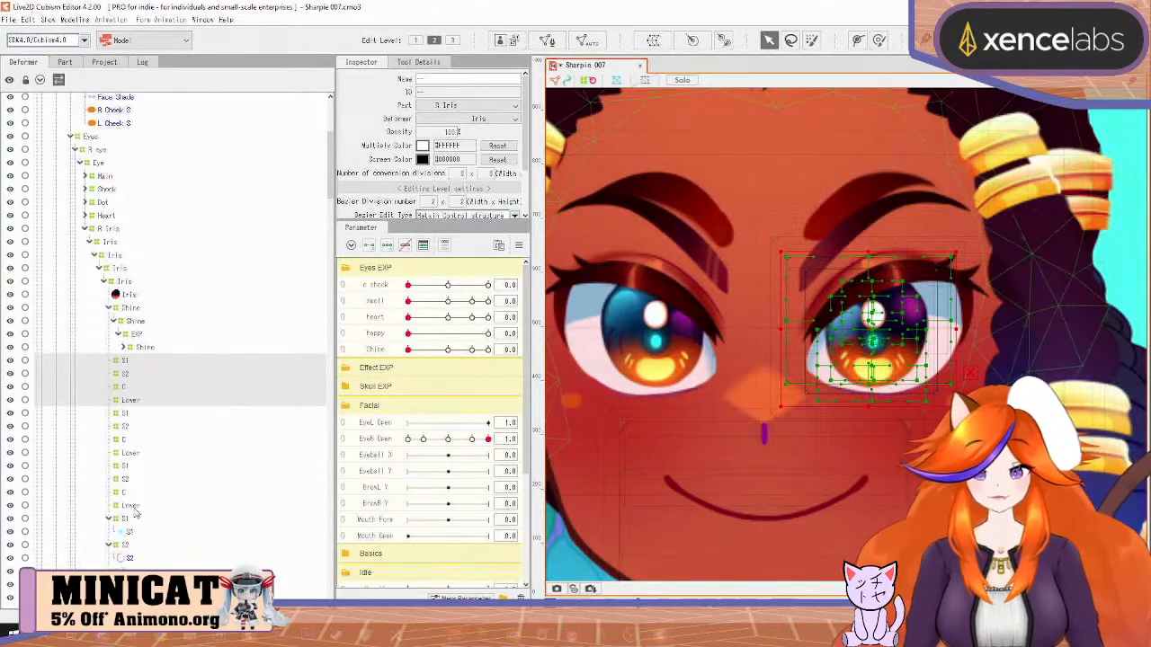
key("ctrl+v")
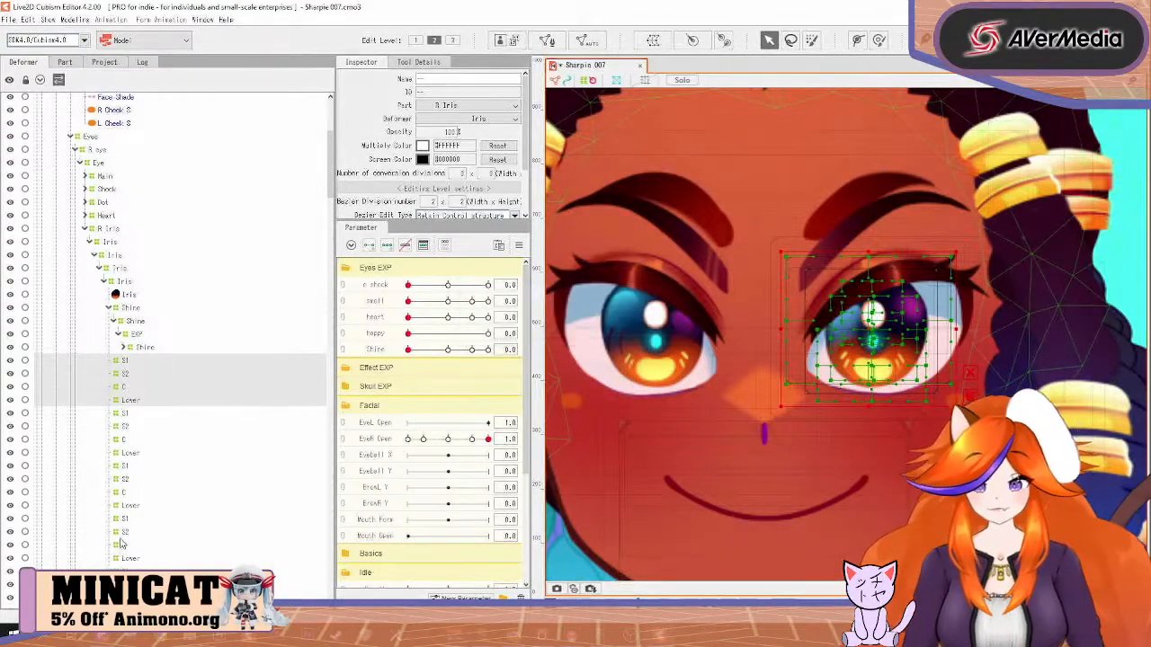
Nest the matching S1, S2, C and Lower deformers into one another and collapse the Shine branch
left_click(144, 570)
left_click_drag(144, 570, 122, 363)
left_click_drag(126, 532, 127, 381)
left_click_drag(122, 492, 123, 387)
left_click_drag(124, 454, 130, 458)
left_click_drag(128, 447, 135, 407)
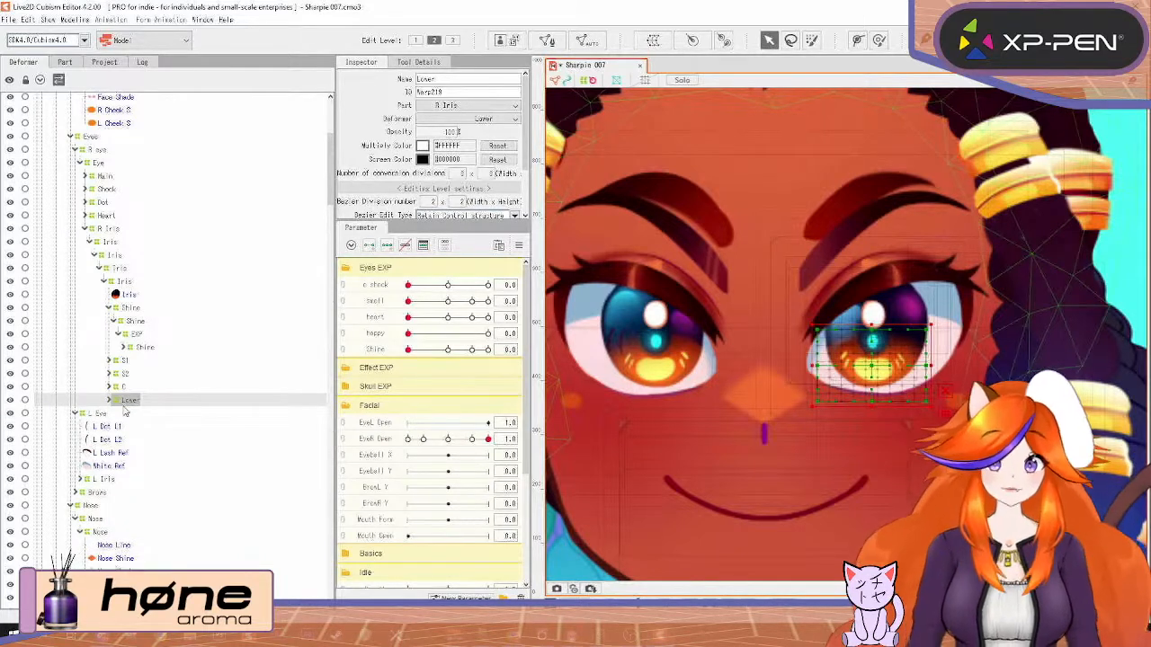
left_click(108, 309)
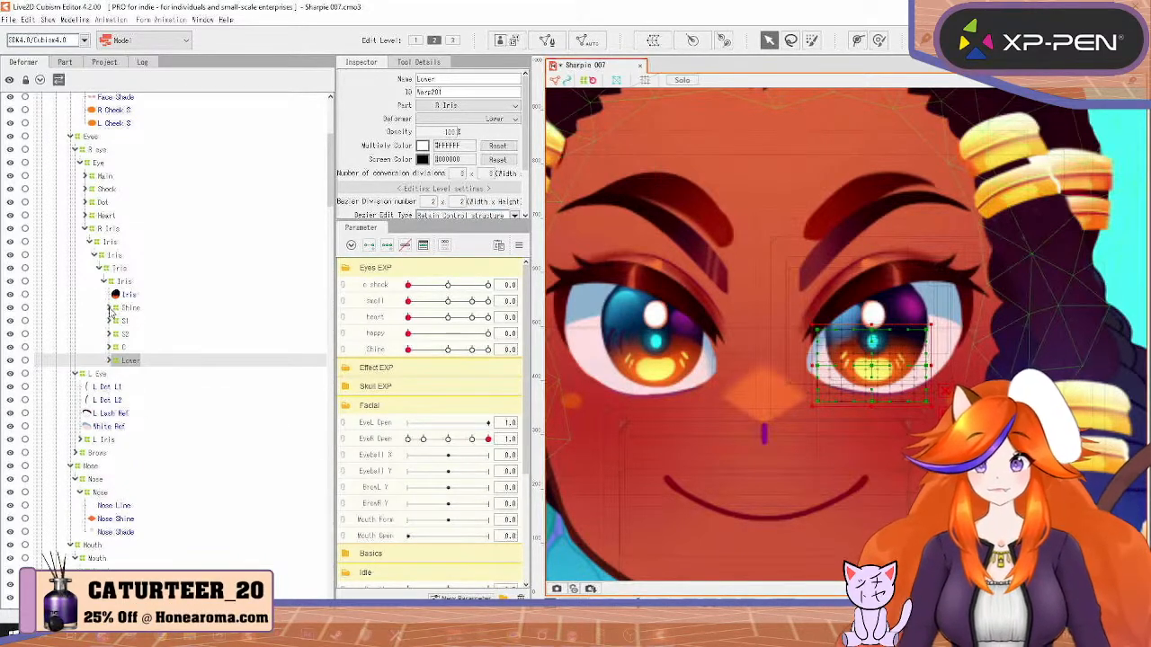
Rename the second nested Iris deformer under R Iris as CC and add keyforms on the EyeR Open and happy parameters
left_click(117, 256)
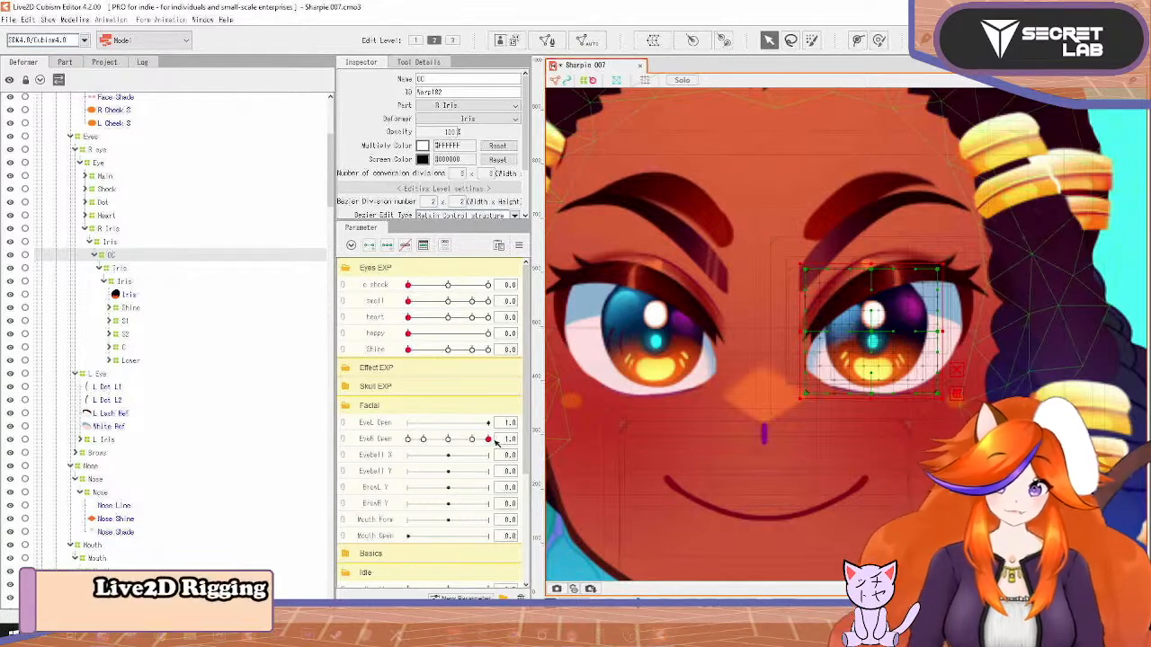
mouse_move(526, 441)
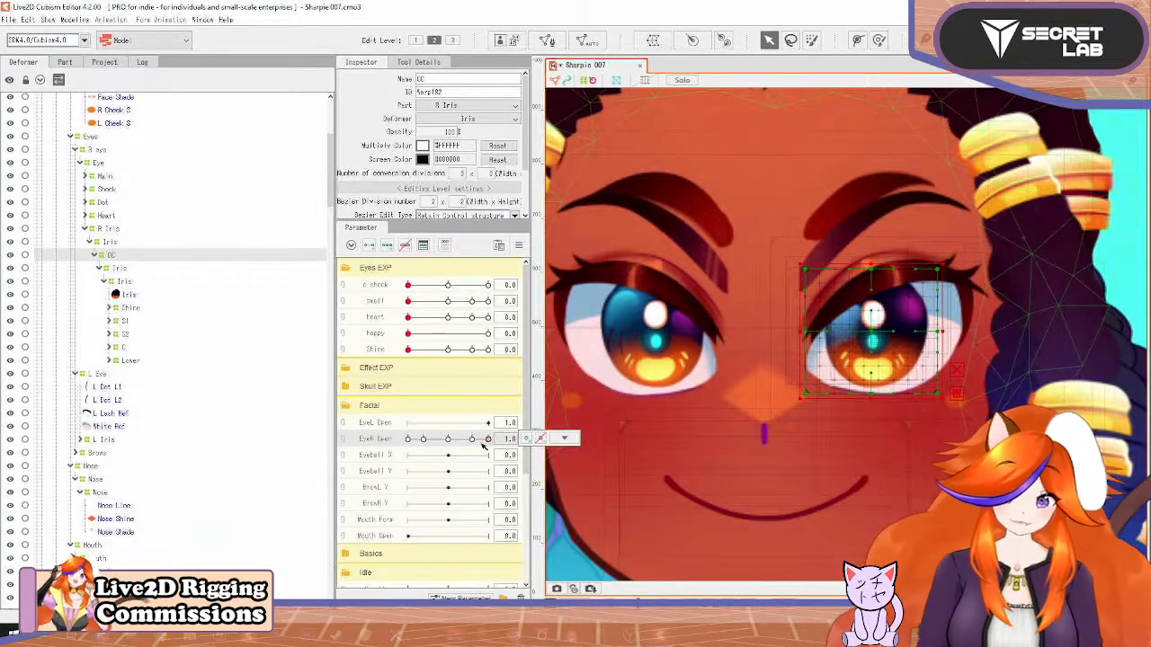
left_click(528, 438)
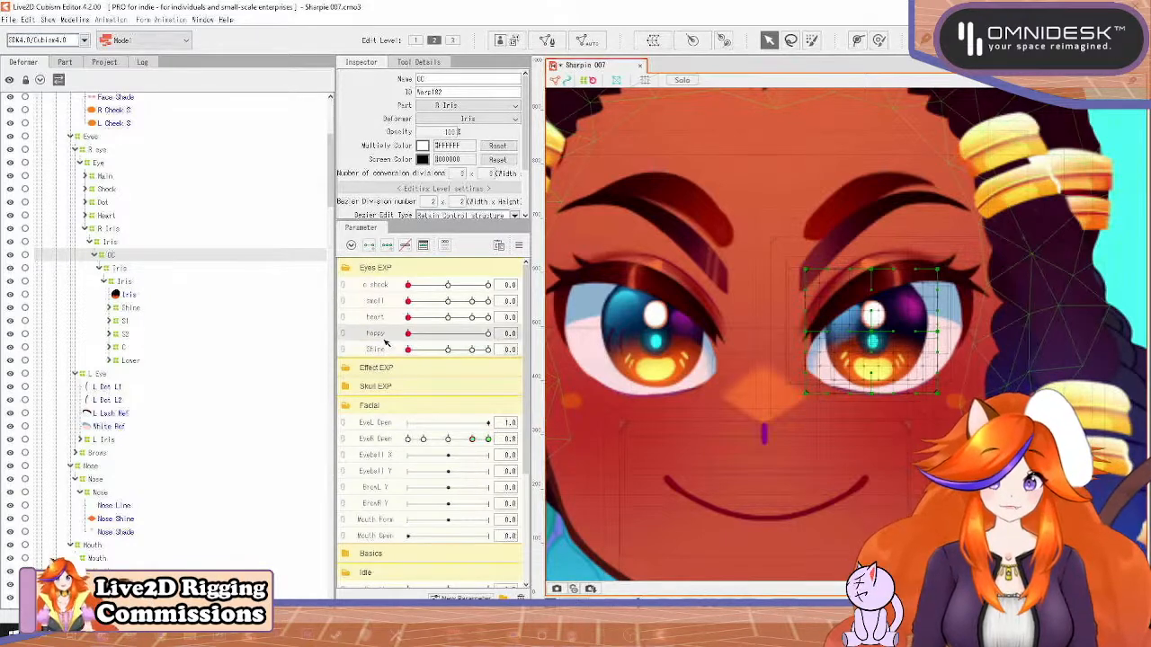
left_click(448, 439)
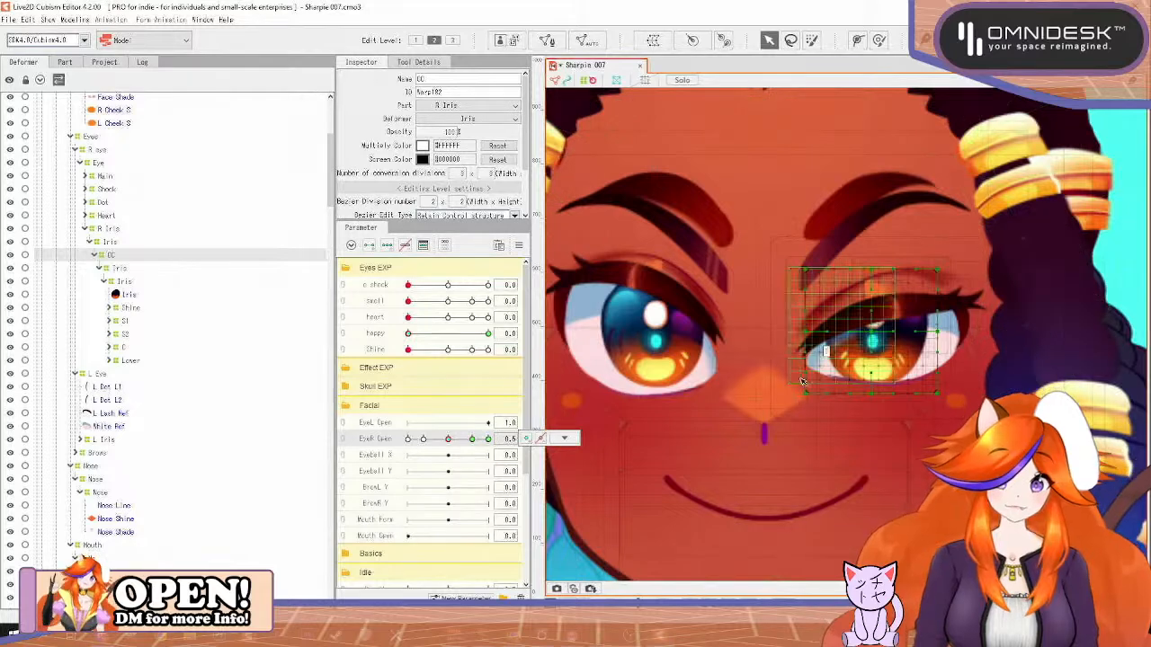
left_click(872, 339)
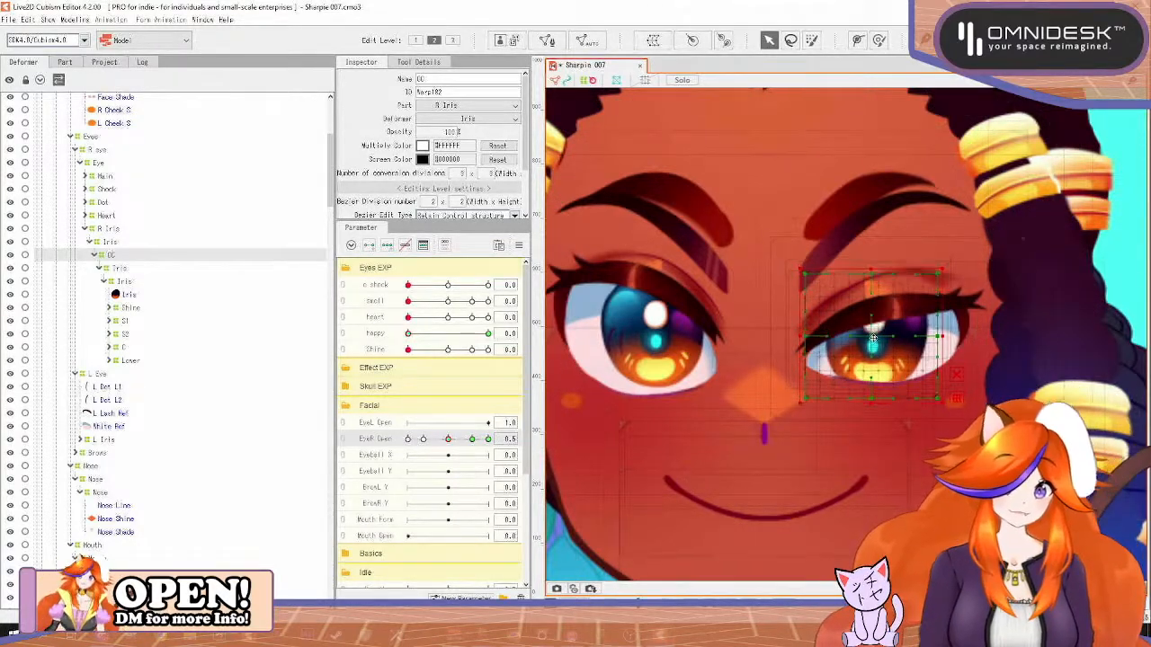
left_click_drag(873, 338, 872, 351)
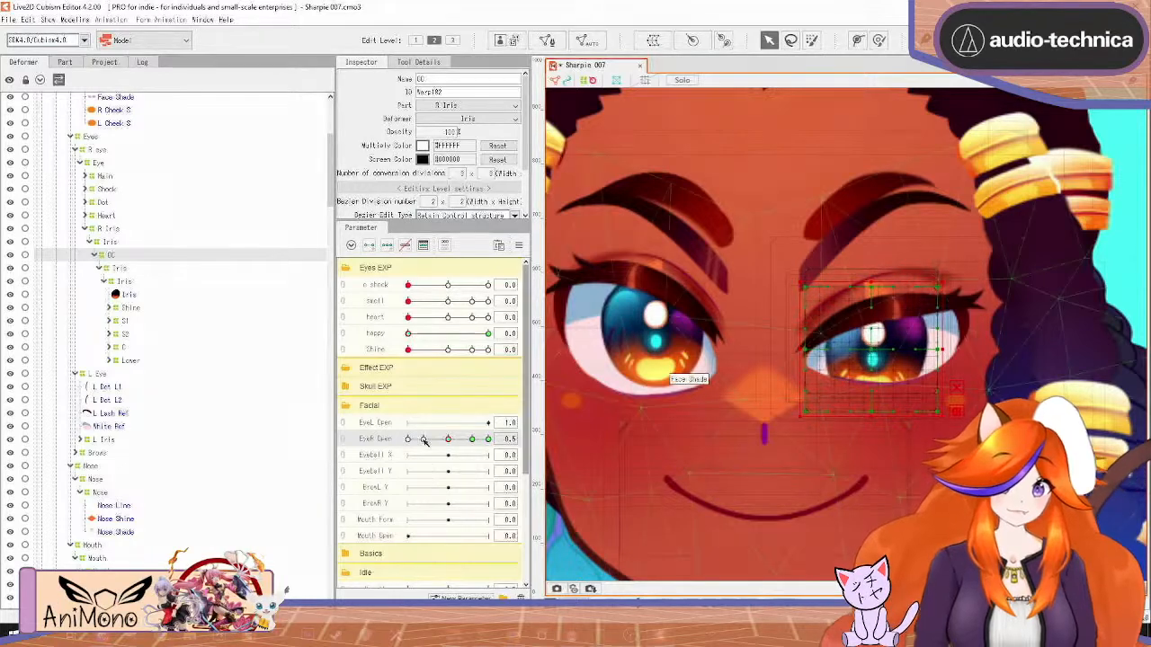
key("ctrl+z")
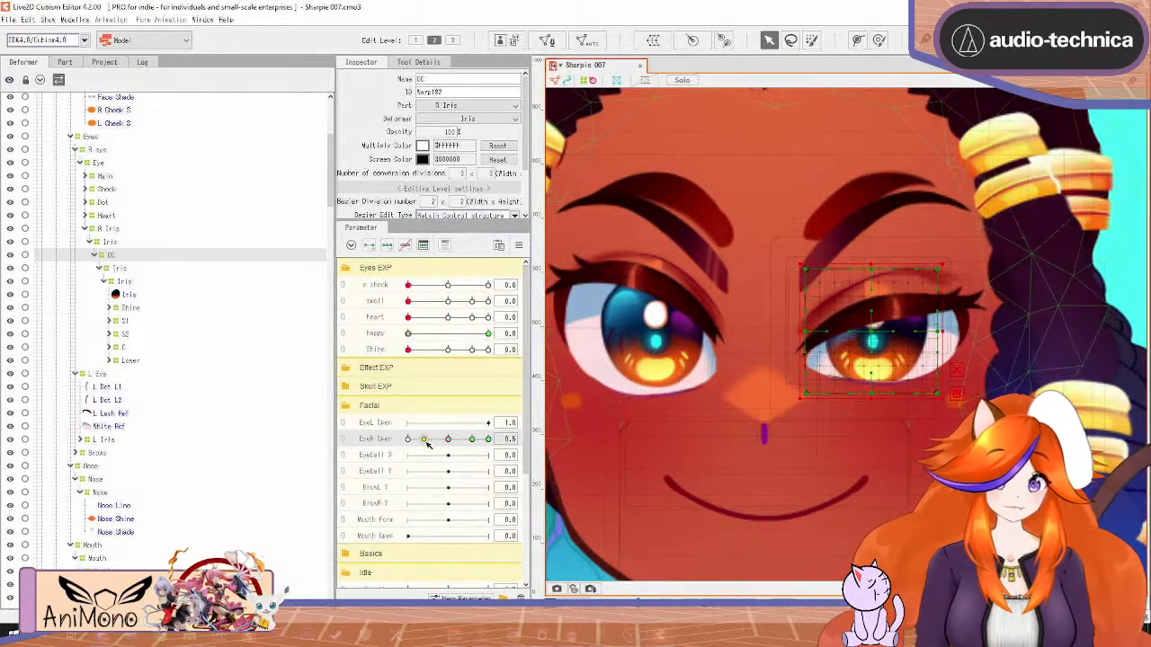
At EyeR Open 0.2, move the CC deformer down to the closed lash line and return the eye to fully open
left_click(424, 439)
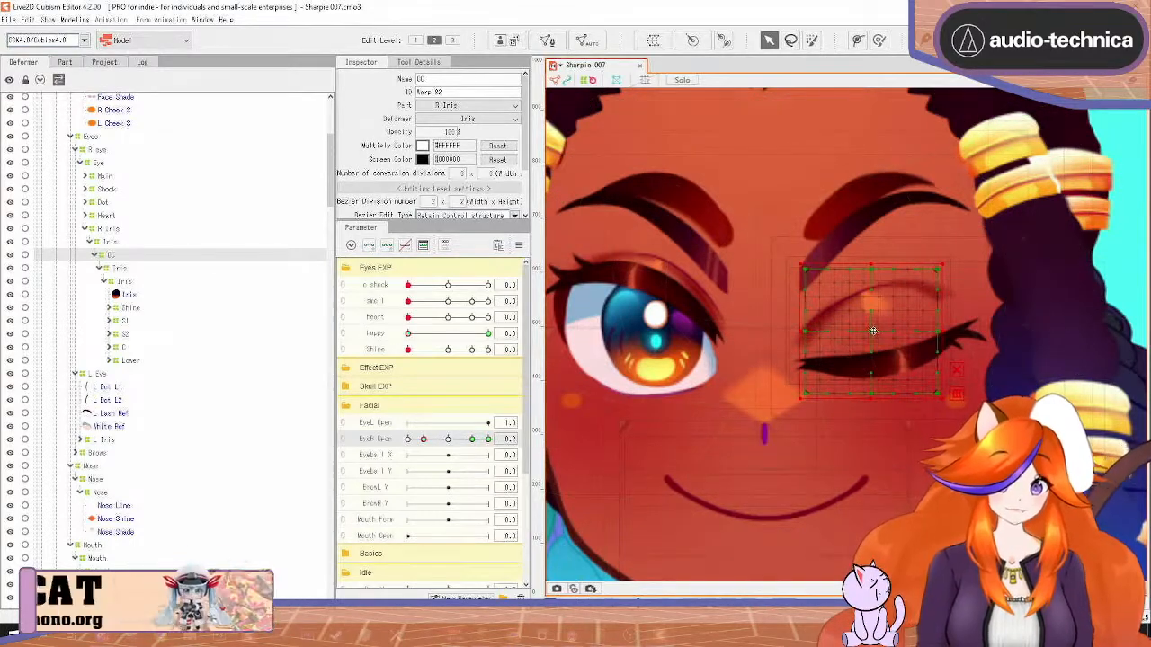
left_click_drag(872, 331, 866, 369)
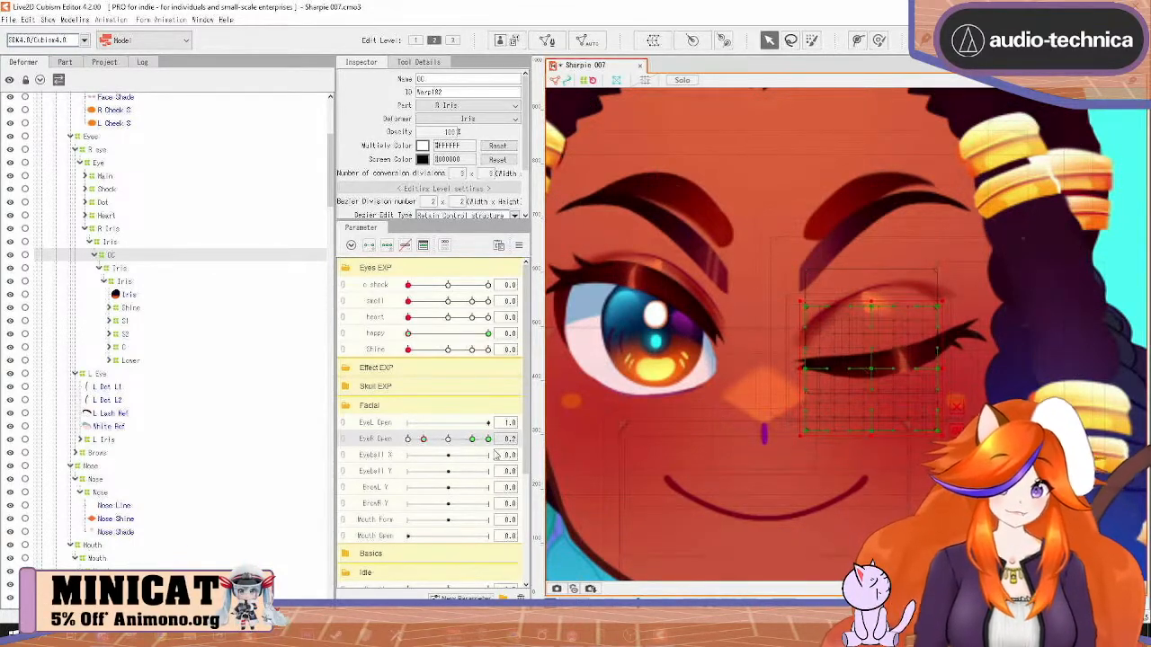
left_click_drag(423, 440, 526, 441)
With happy at 1.0 and EyeR Open at 0.2, shift the CC deformer slightly down, then check it at EyeR Open 0.5
left_click_drag(411, 333, 594, 347)
left_click_drag(488, 439, 428, 439)
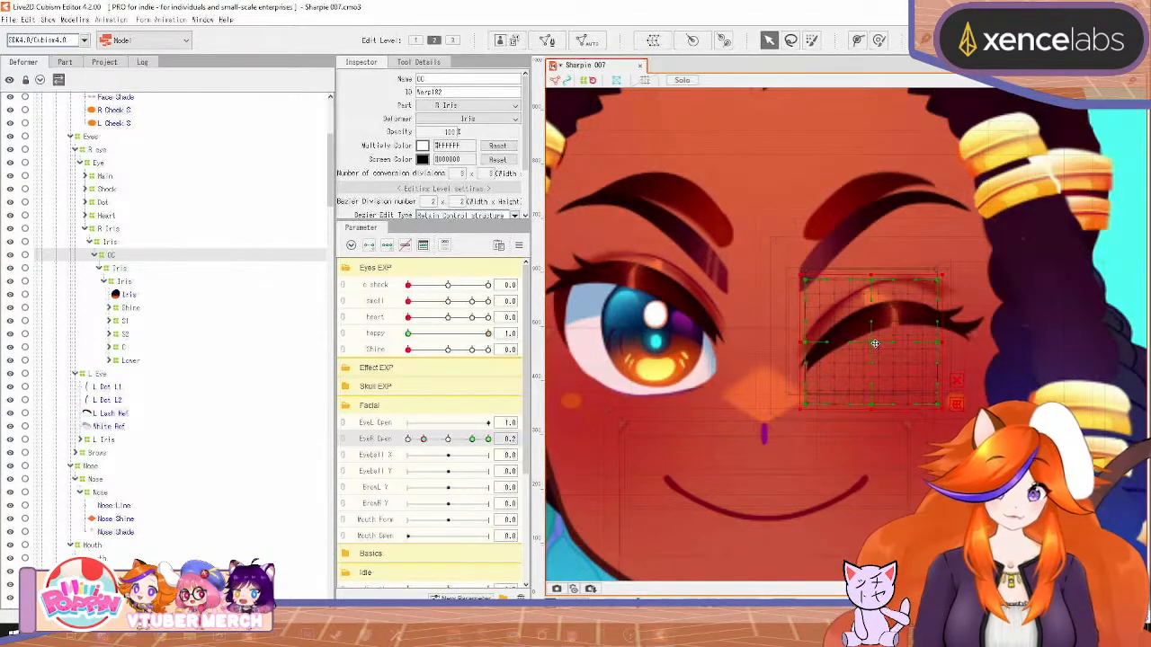
left_click(448, 439)
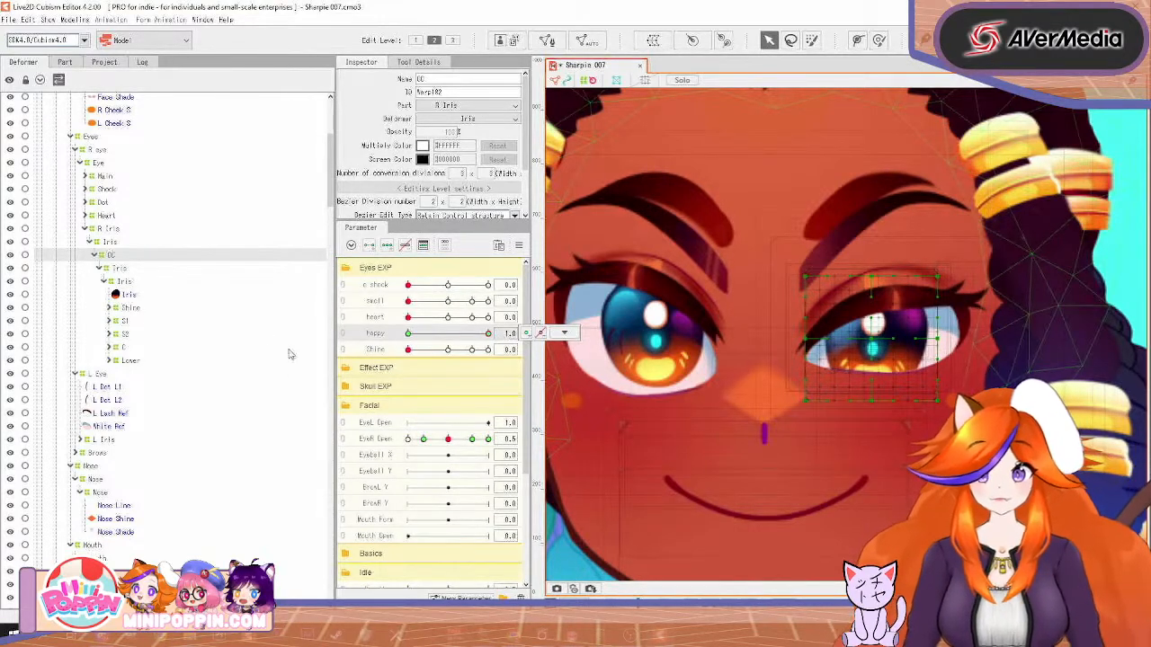
Give the CC deformer an EyeR Open keyform at 0.0 and reset all parameters to their defaults
left_click(388, 440)
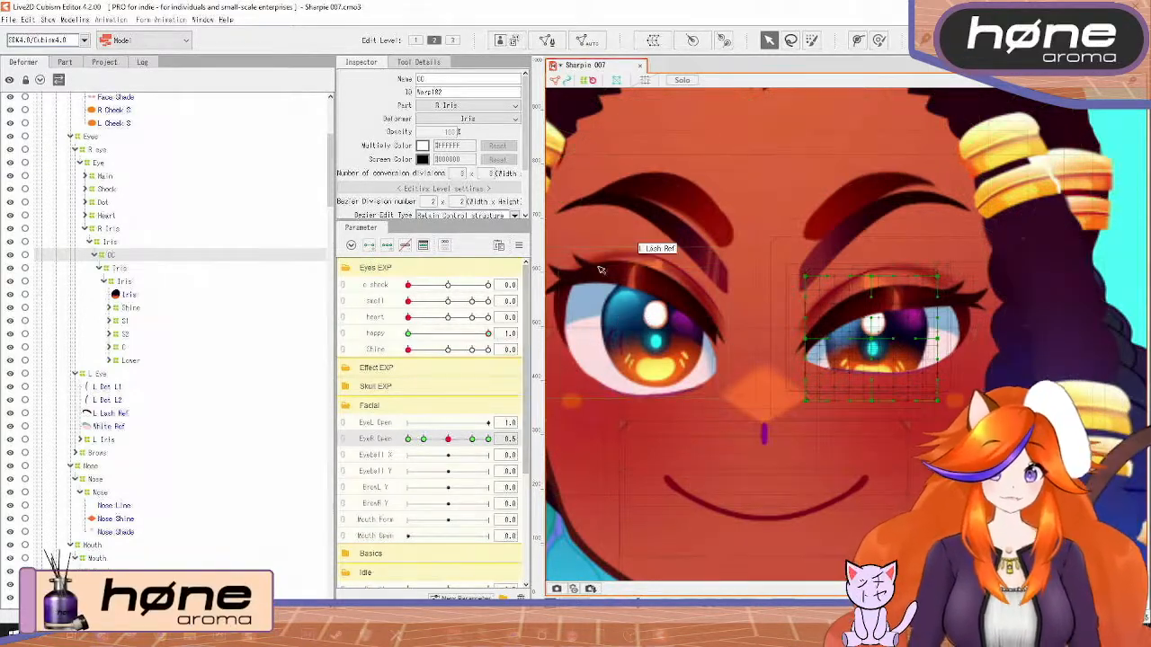
left_click(518, 245)
left_click(586, 241)
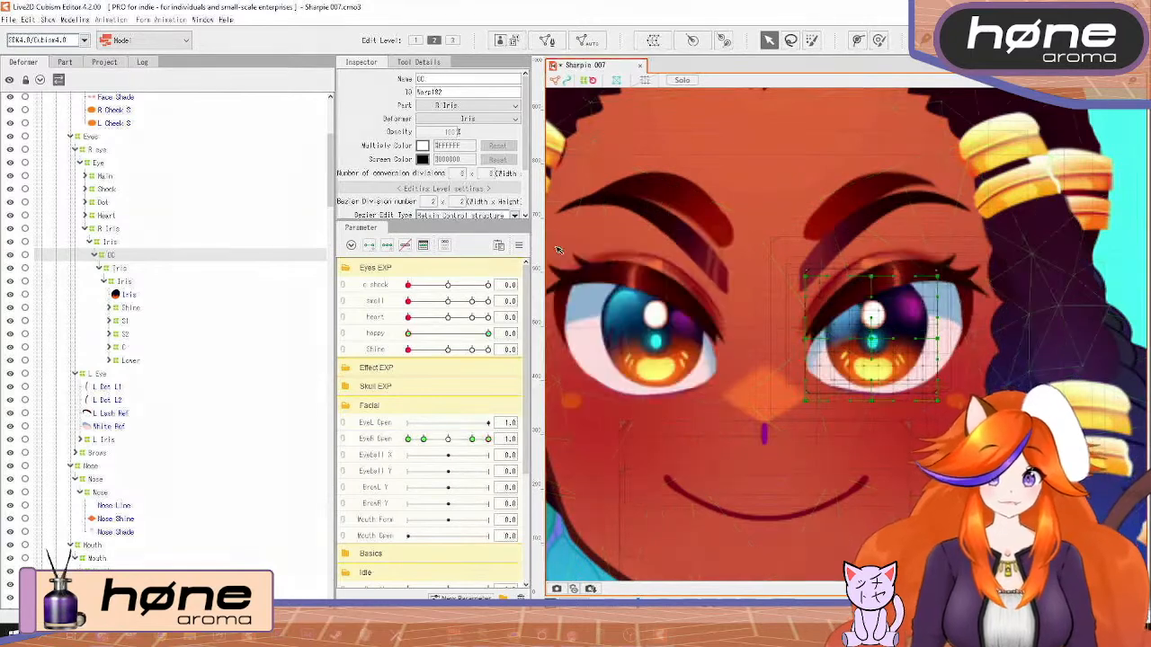
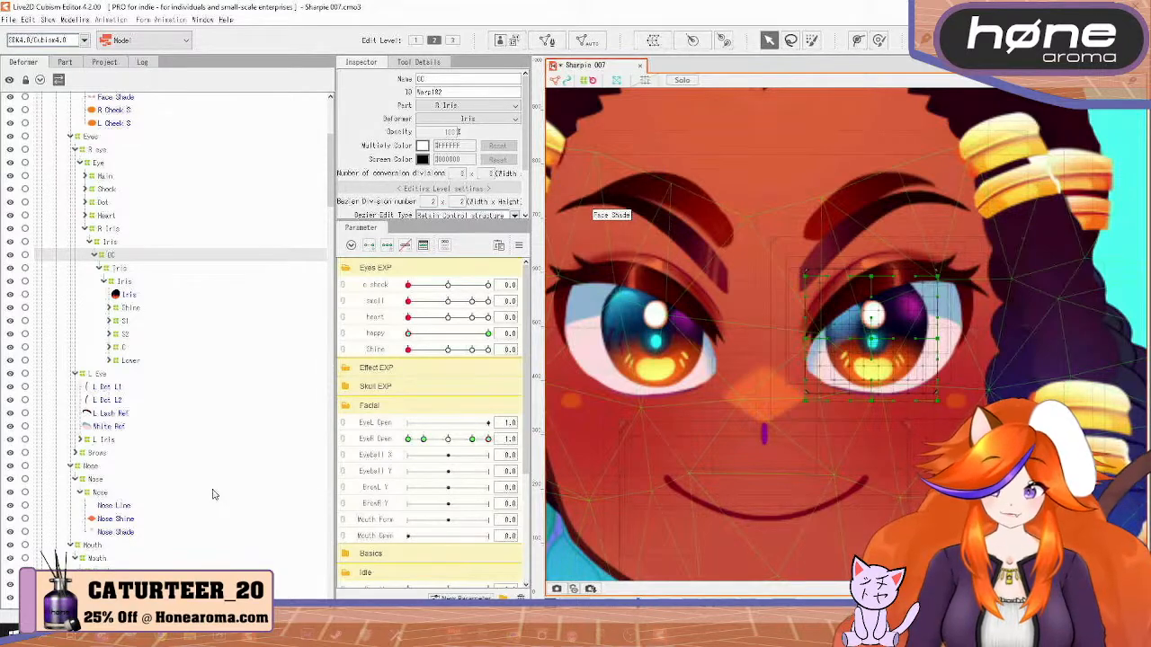
Collapse the R Iris branch and create a parent warp deformer named Default for Main and R Iris
left_click(86, 229)
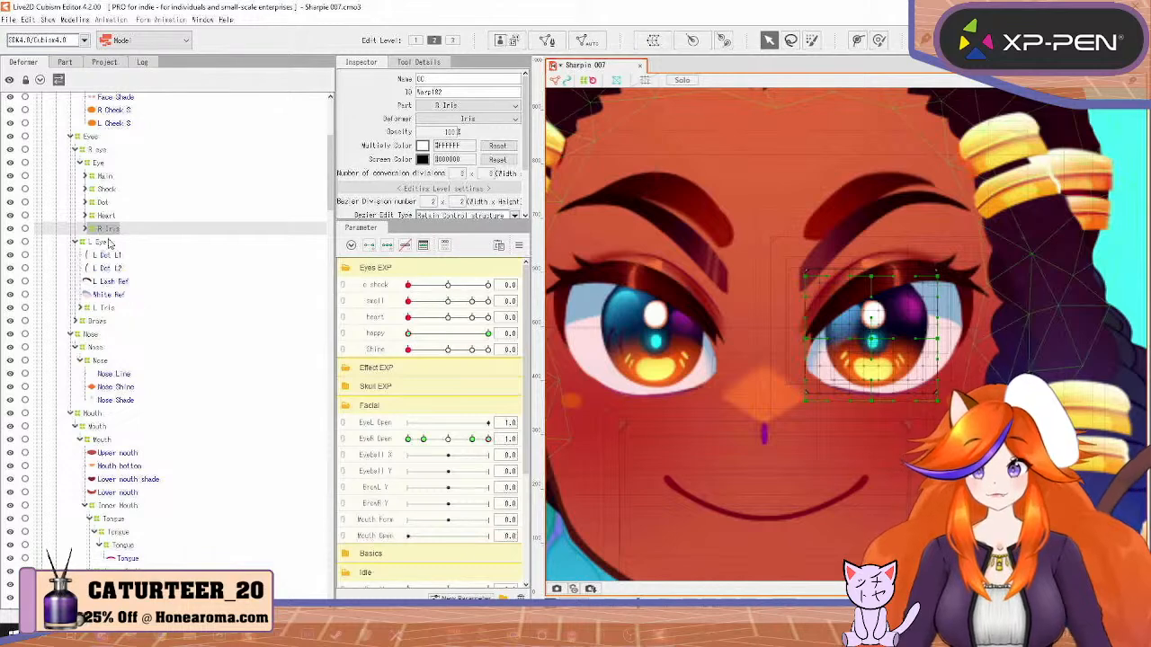
left_click(114, 230)
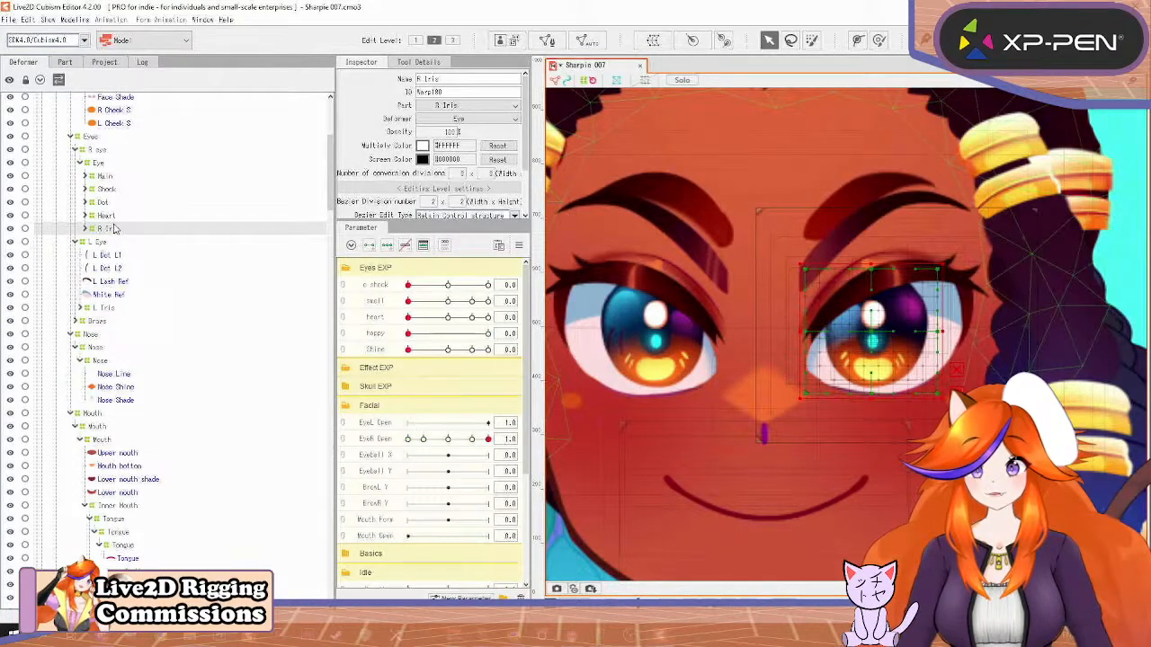
left_click(106, 176, "ctrl")
left_click(652, 40)
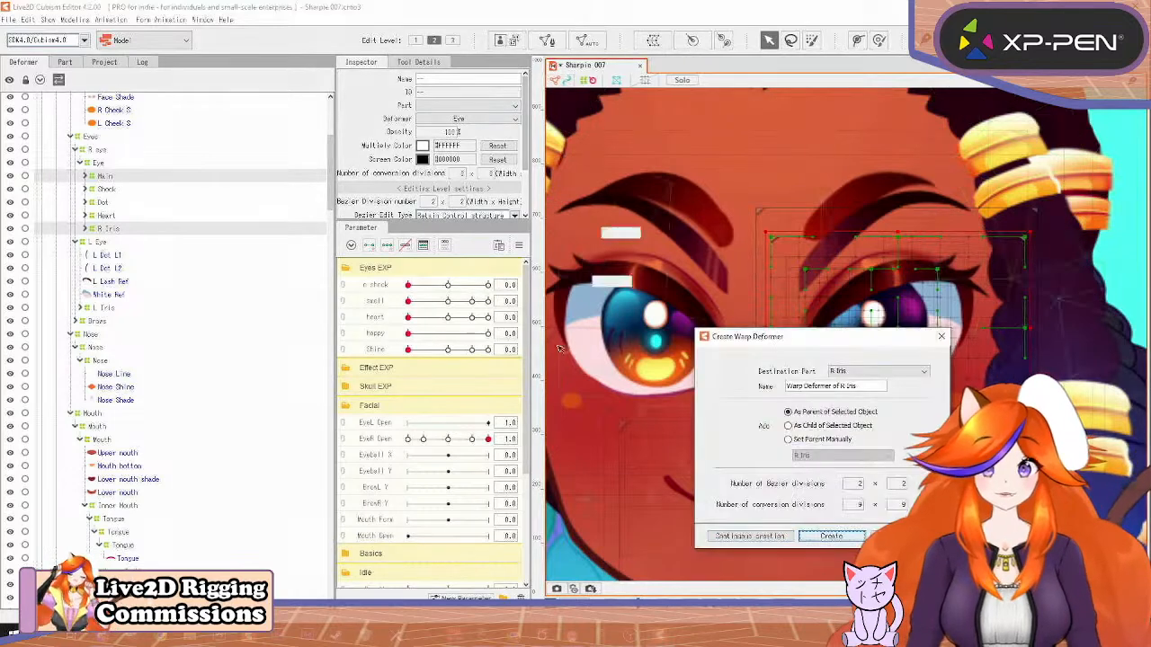
left_click(867, 385)
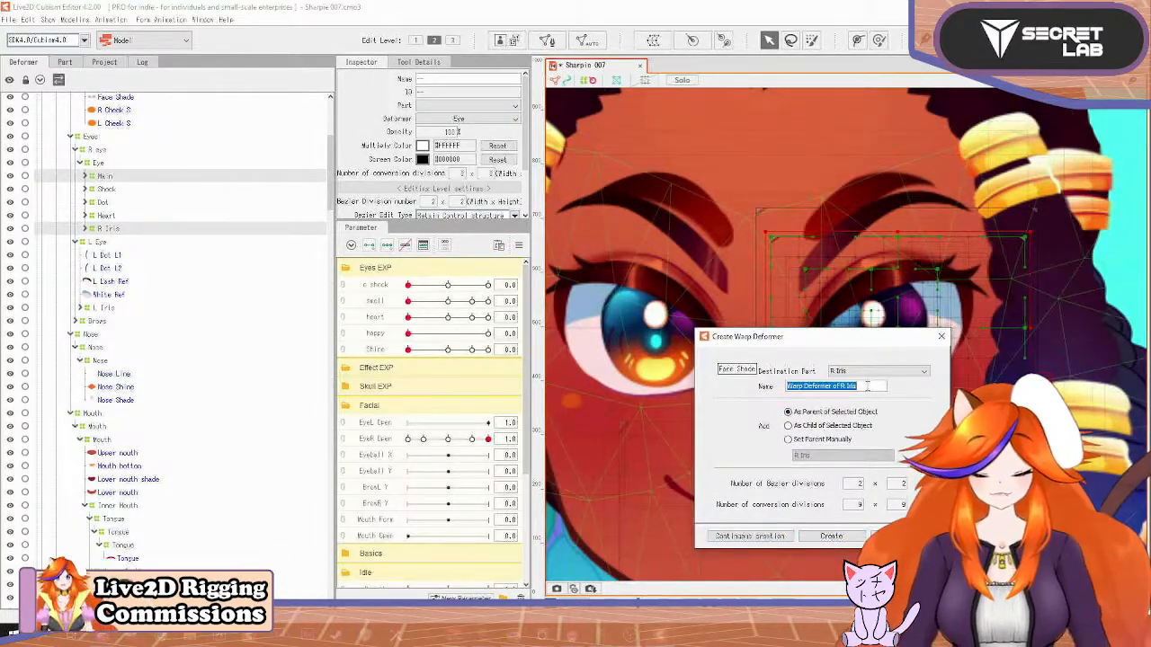
type("Default")
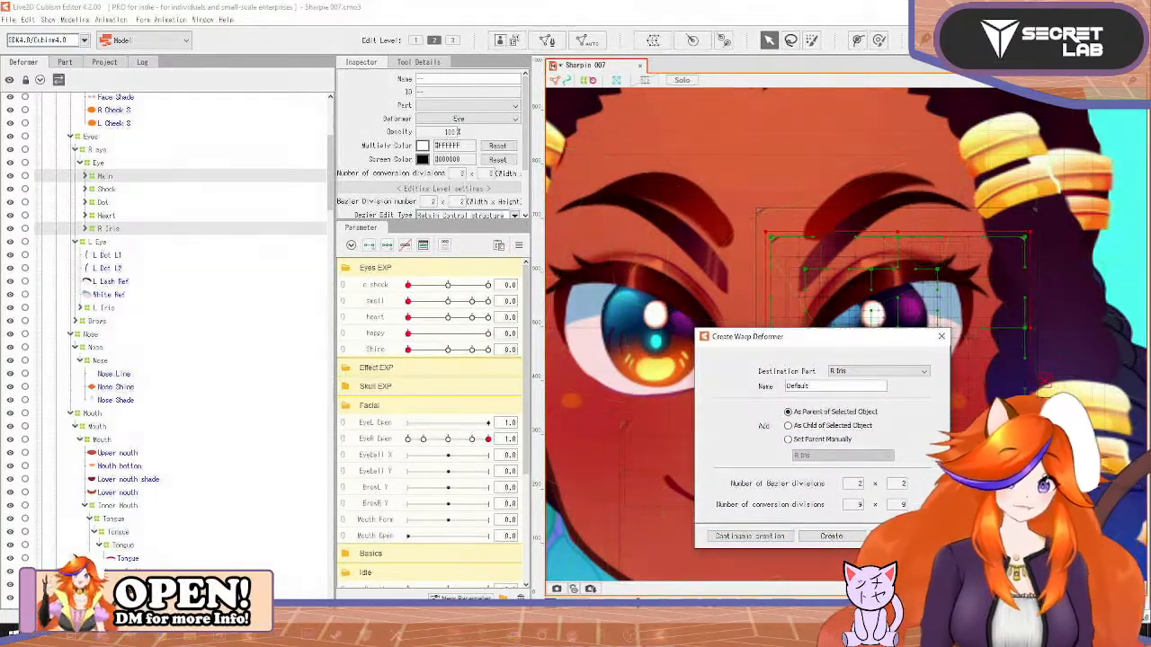
left_click(765, 537)
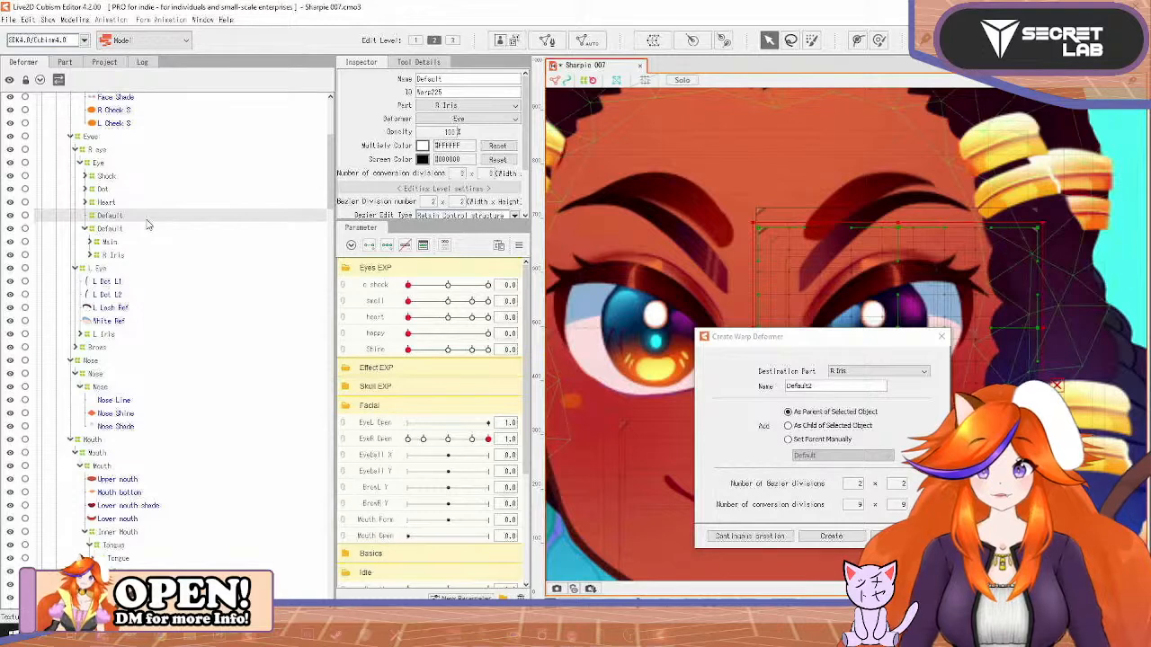
Paste another copy of the empty Default warp deformer and nest the Default deformer holding Main and R Iris inside the stack
key("ctrl+v")
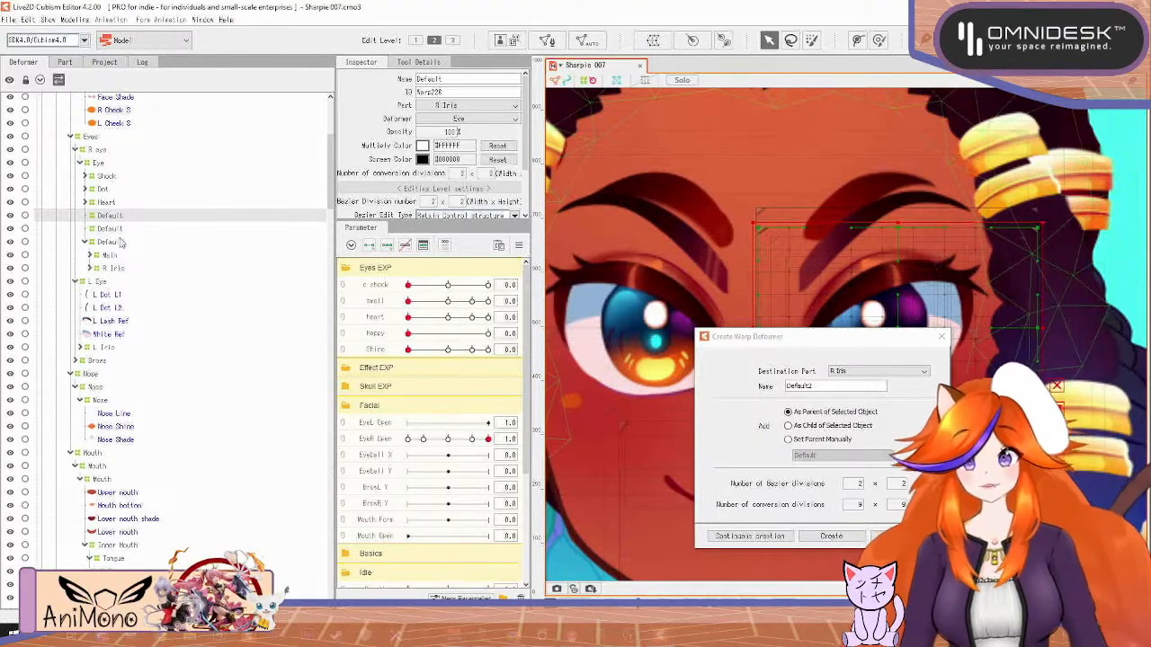
left_click_drag(102, 244, 111, 221)
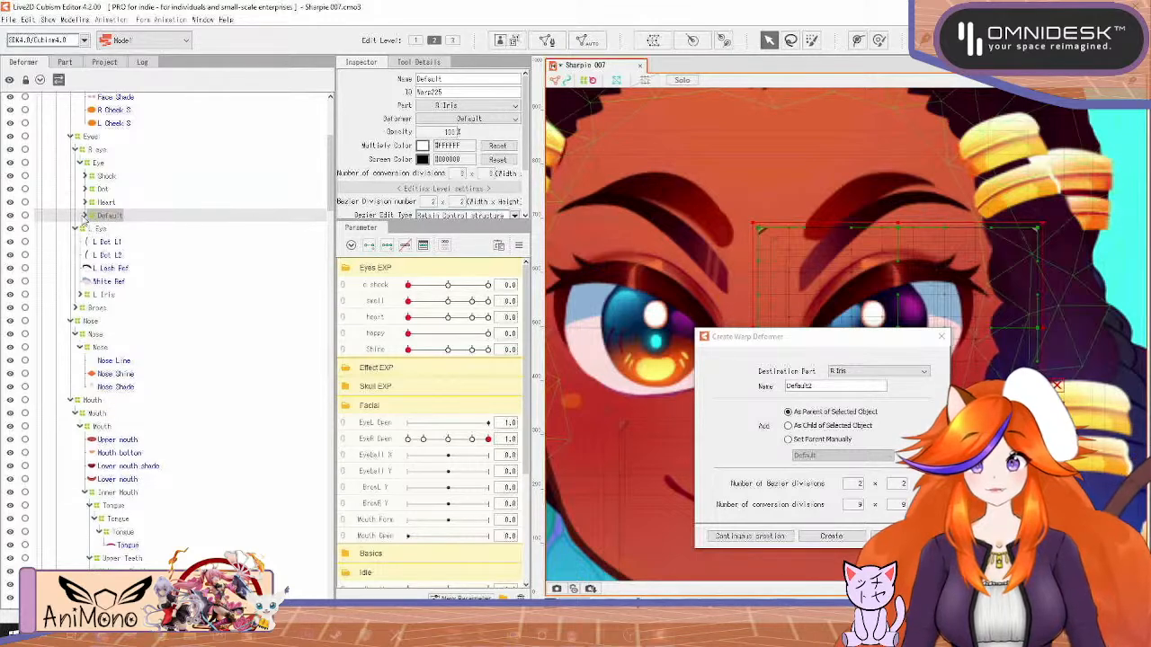
left_click(85, 217)
left_click(85, 216)
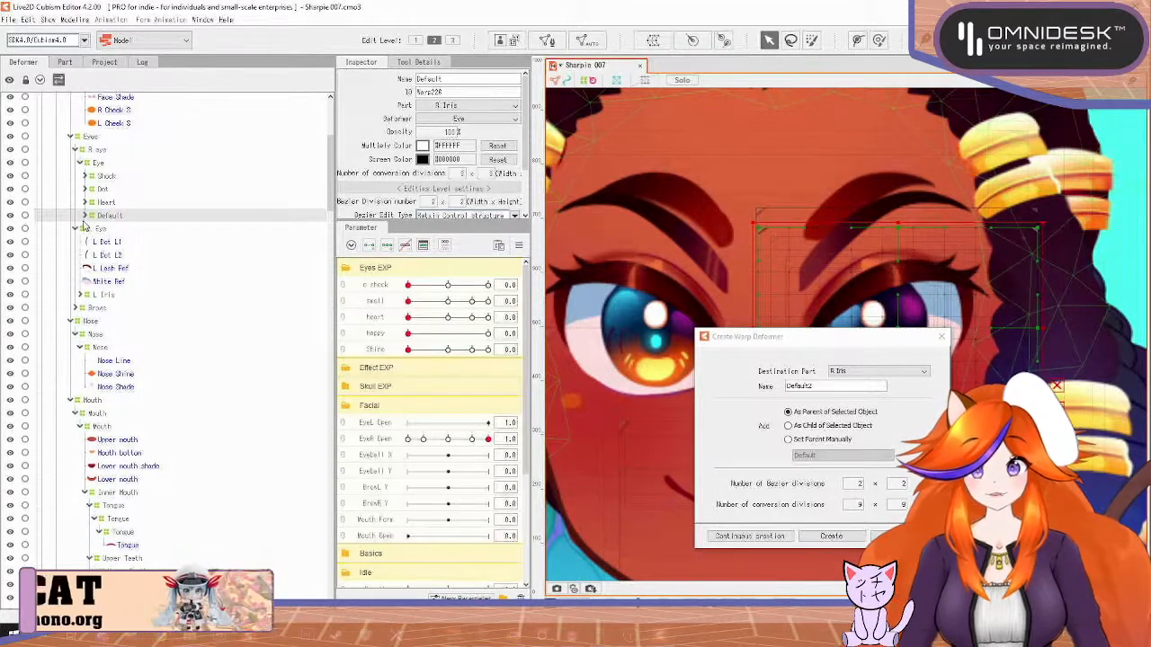
Rename the Default deformer nested directly below the top Default as EXP and close the Create Warp Deformer dialog
left_click(108, 228)
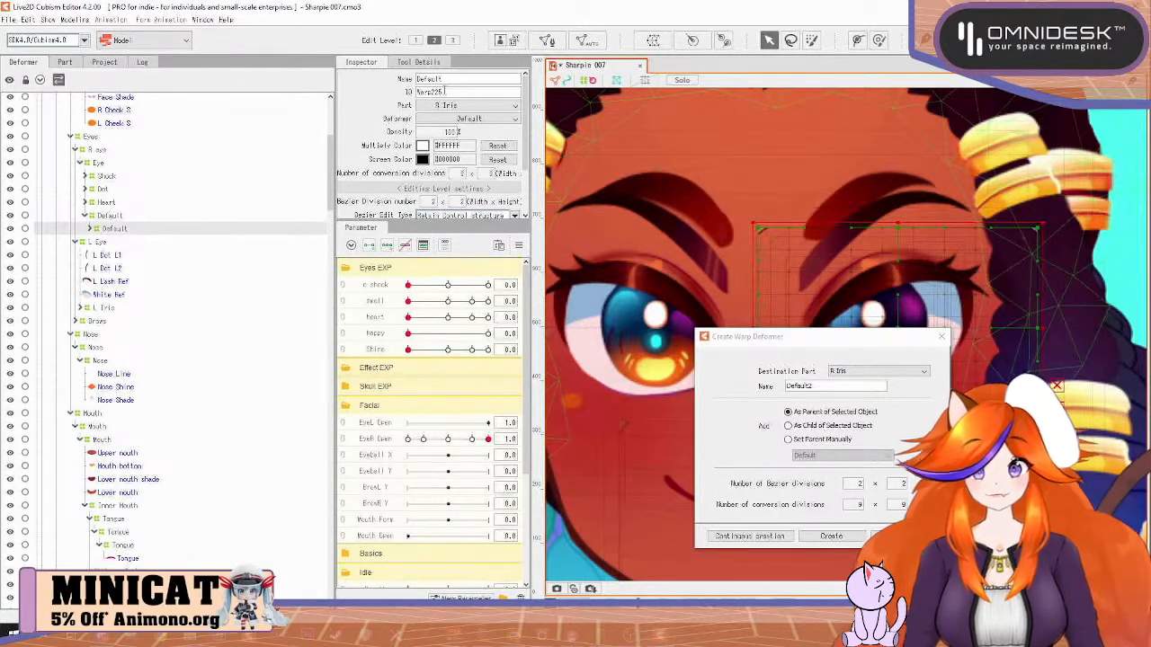
double_click(459, 78)
type("EXP")
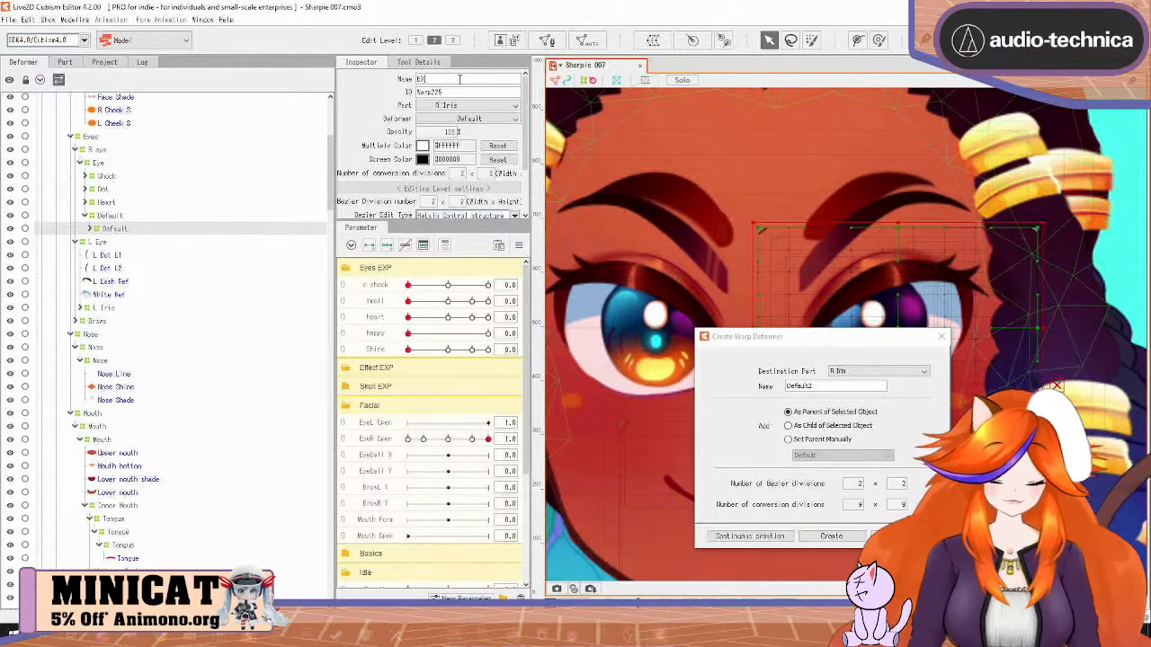
left_click(941, 336)
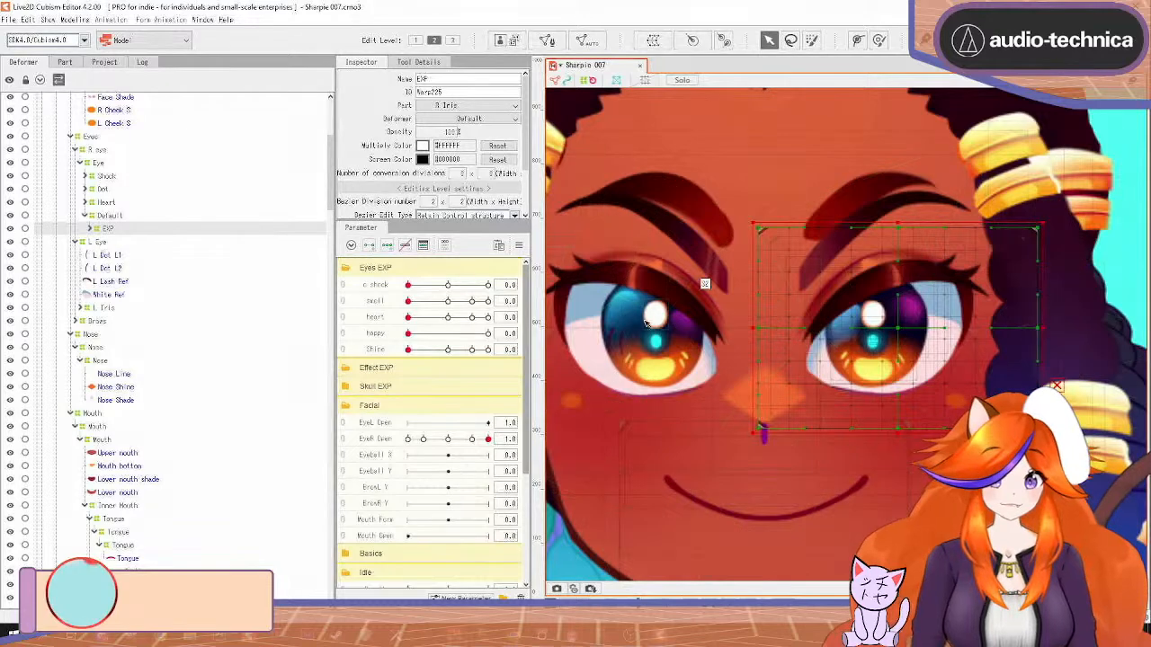
left_click(107, 218)
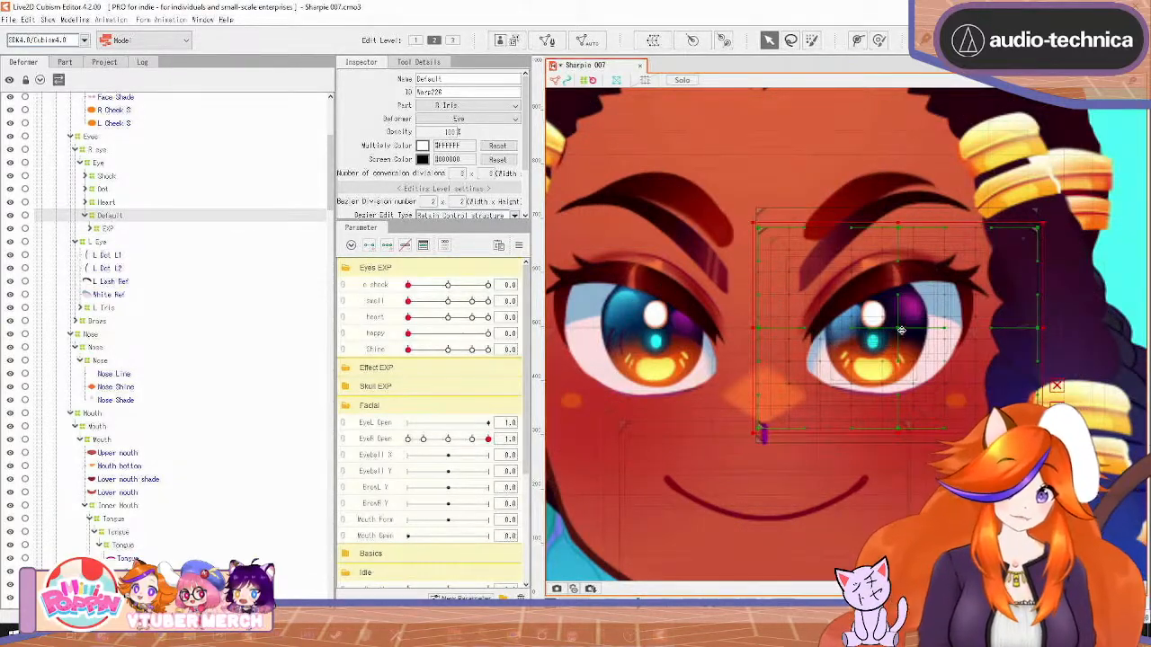
mouse_move(897, 331)
left_mouse_down()
mouse_move(871, 337)
mouse_move(900, 331)
left_mouse_up()
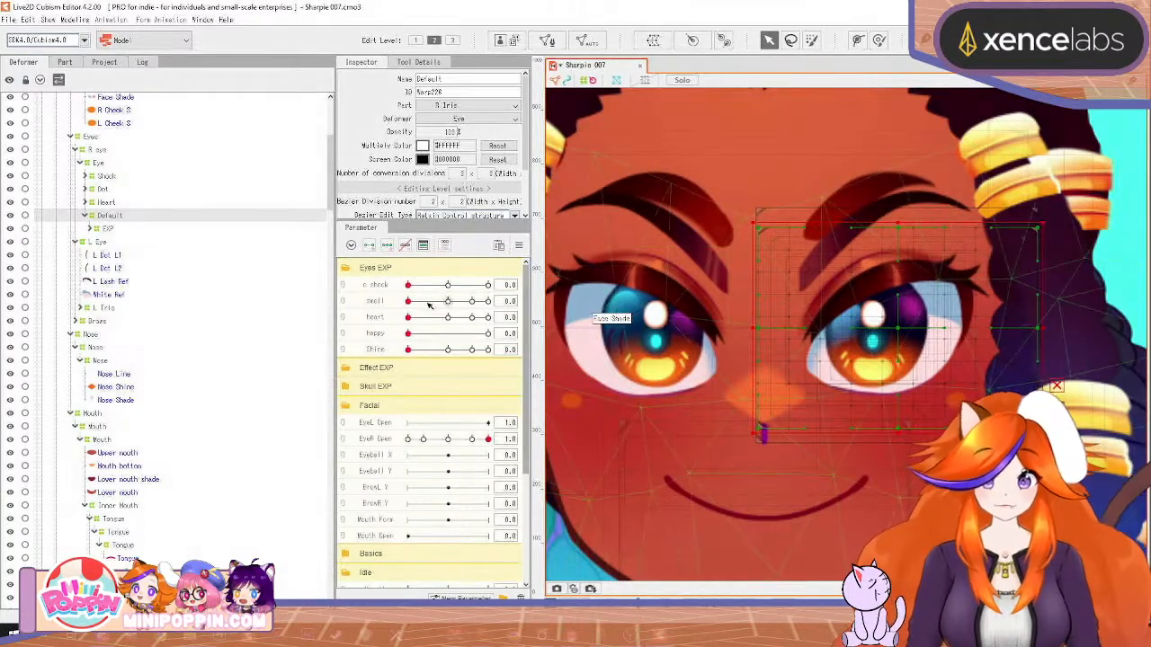
mouse_move(408, 285)
left_mouse_down()
mouse_move(485, 288)
mouse_move(399, 295)
left_mouse_up()
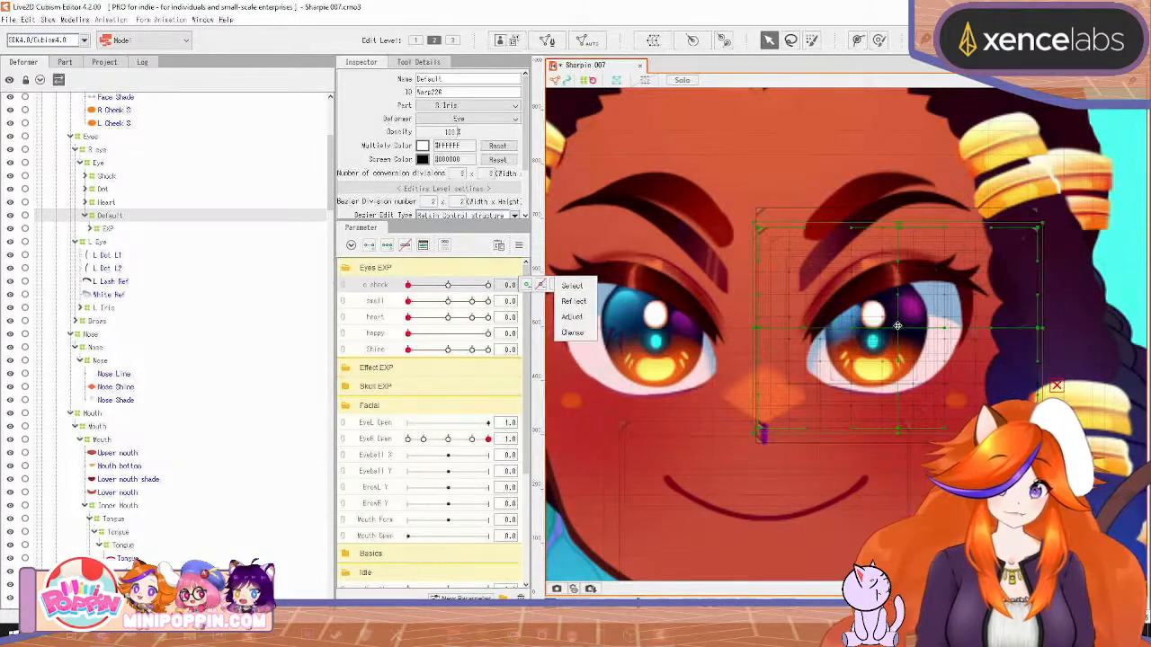
left_click(896, 329)
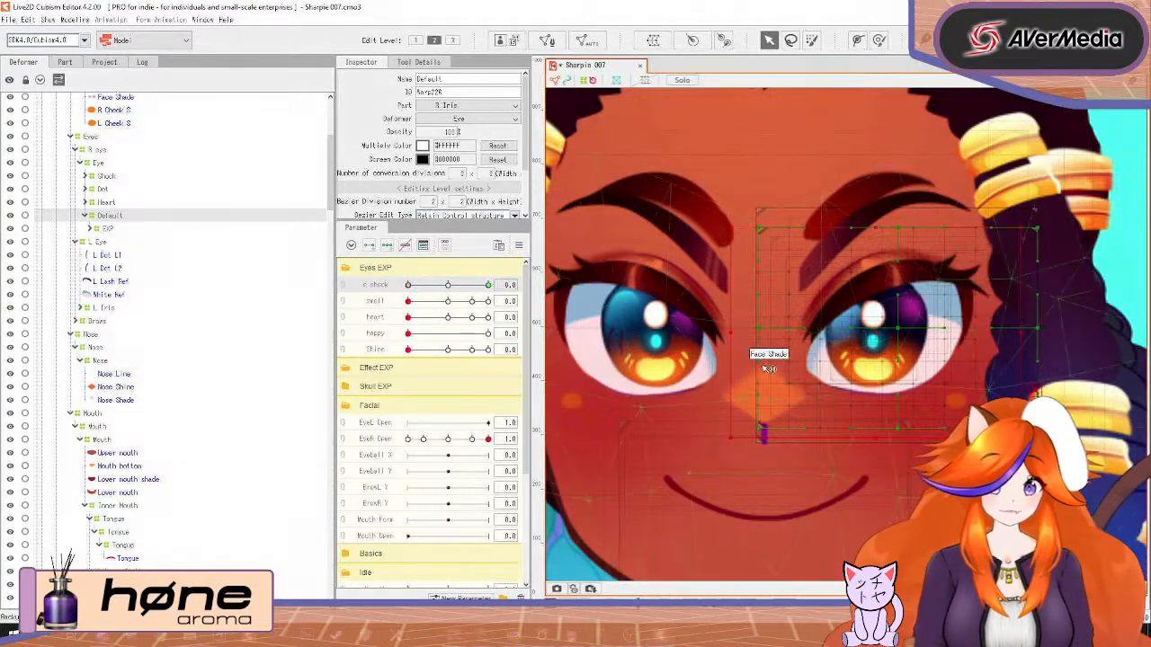
left_click(487, 284)
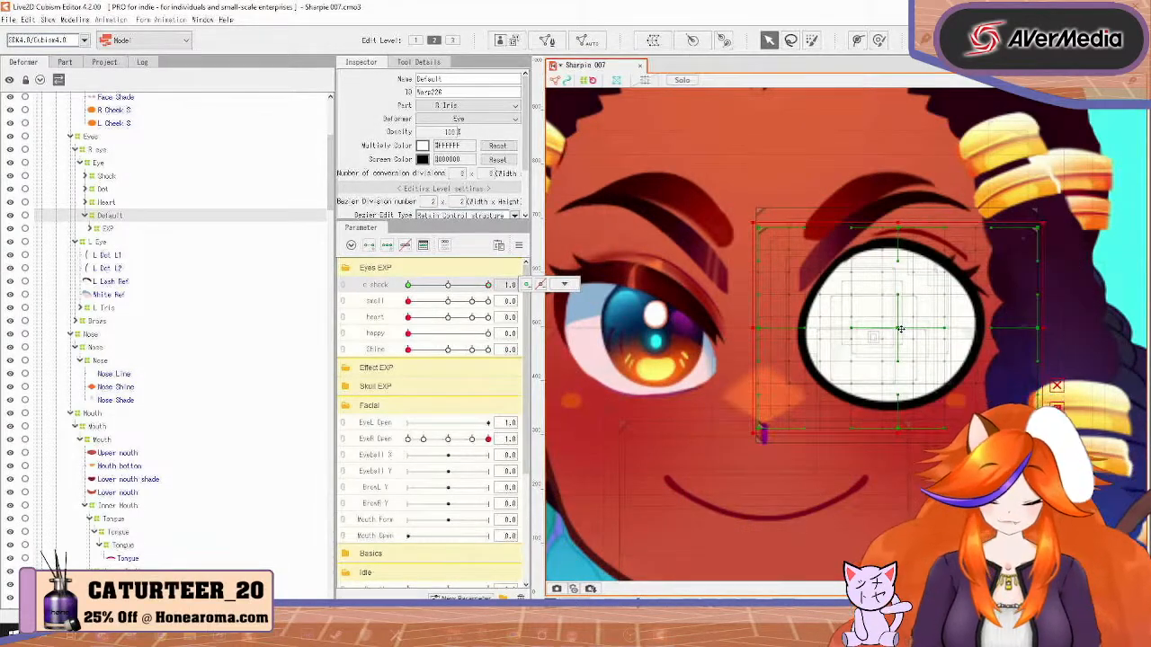
left_click_drag(901, 329, 887, 331)
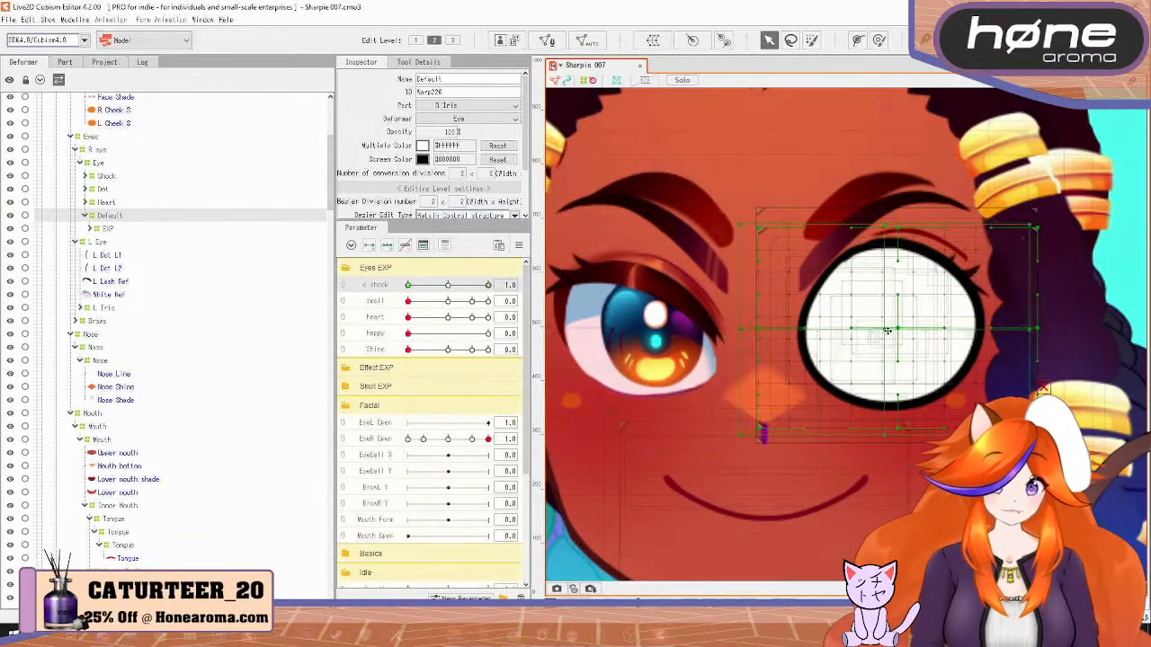
left_click(886, 330)
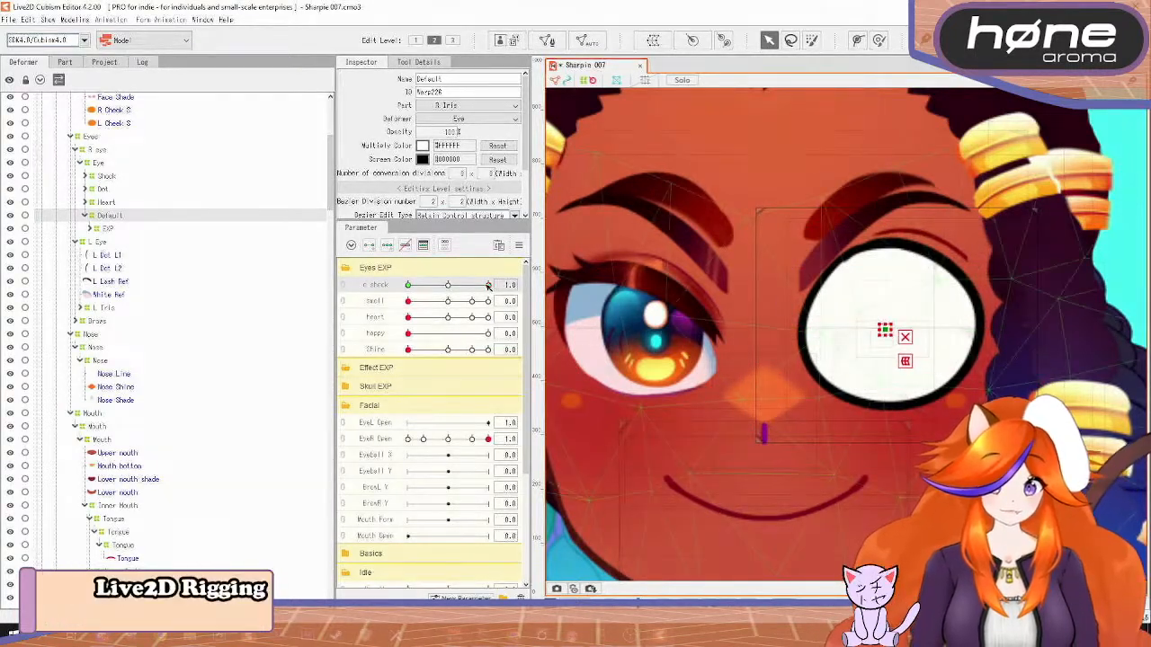
left_click_drag(487, 284, 404, 301)
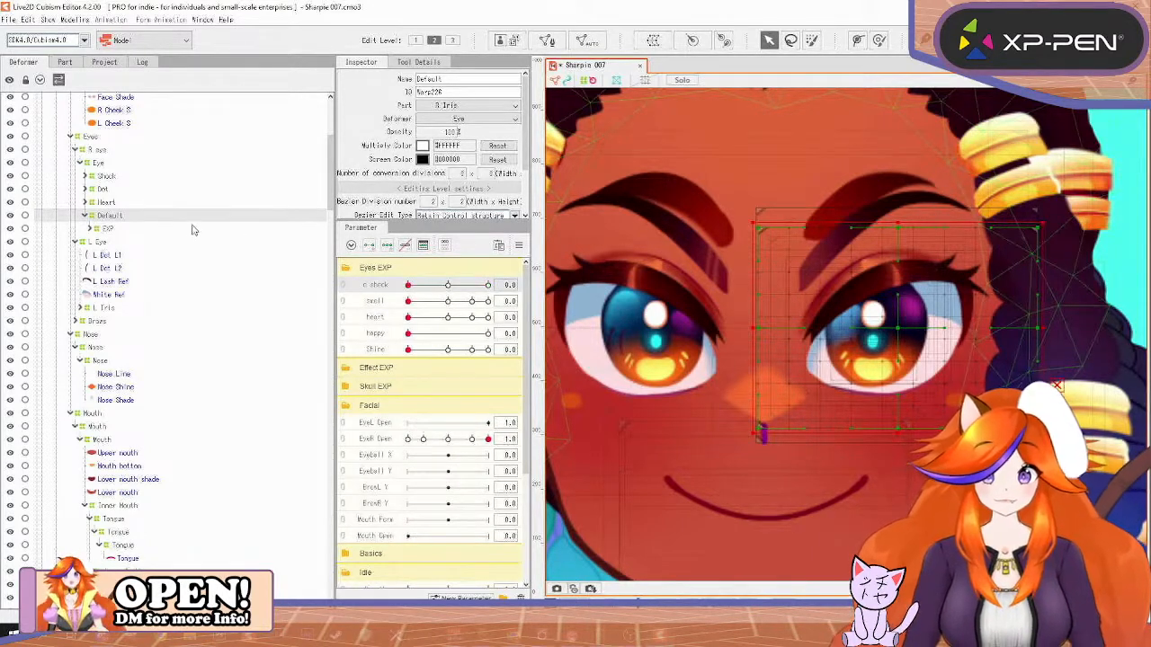
Key the EXP deformer on e shock, shrink it to a tiny box at the eye's centre at 1.0, and return e shock to 0.0
left_click(174, 233)
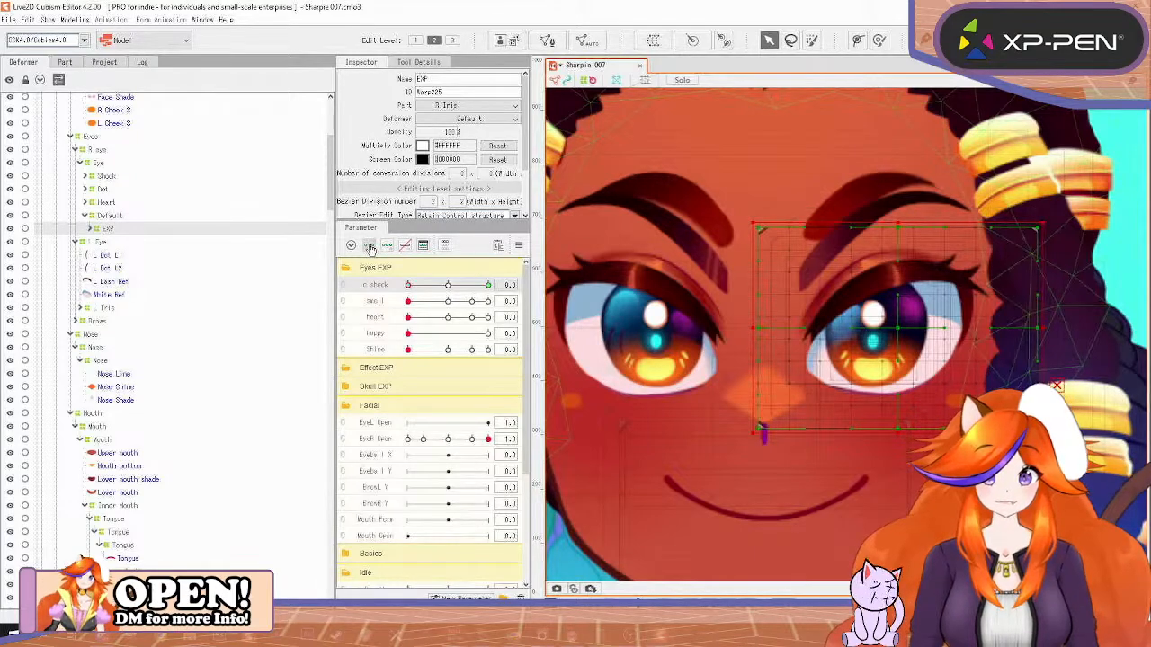
left_click_drag(408, 285, 490, 286)
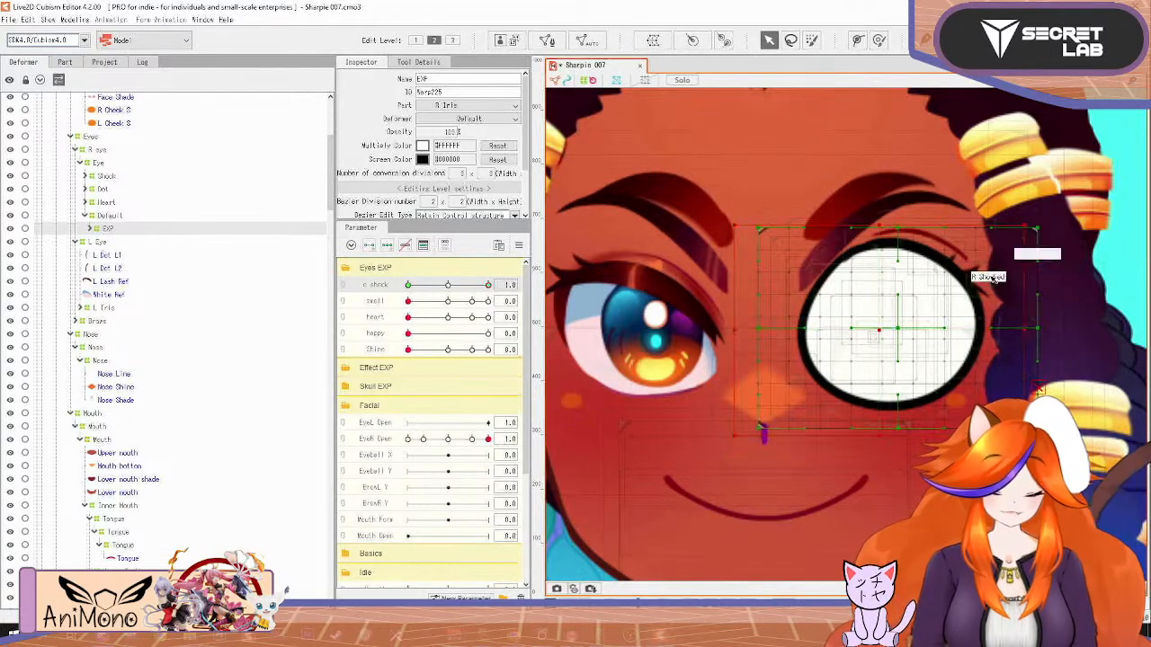
left_click_drag(1025, 226, 869, 323)
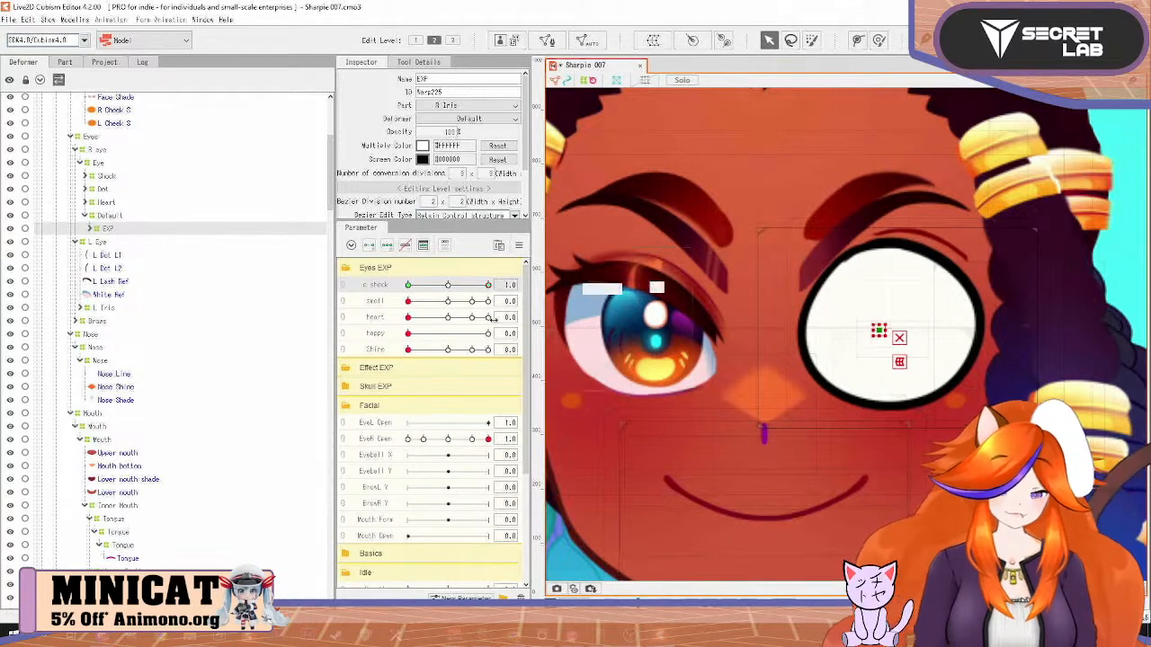
left_click_drag(486, 285, 283, 334)
Key the EXP deformer on the small parameter and, at 1.0, shrink it to a tiny box over the dot pupil
left_click(383, 302)
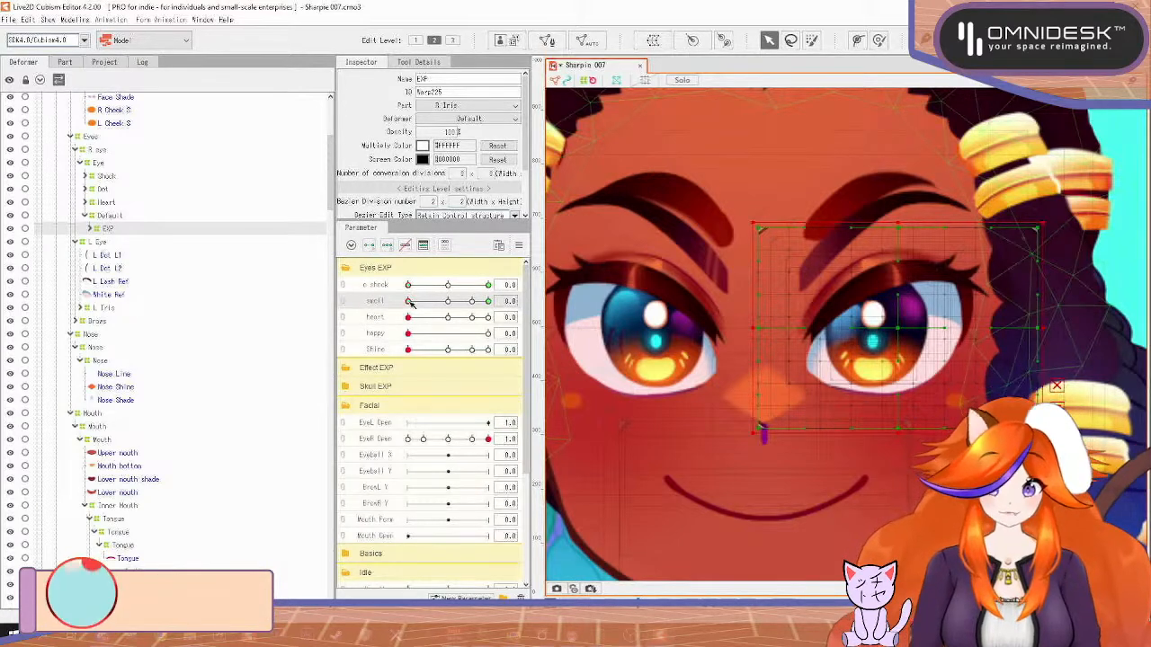
left_click_drag(408, 302, 538, 312)
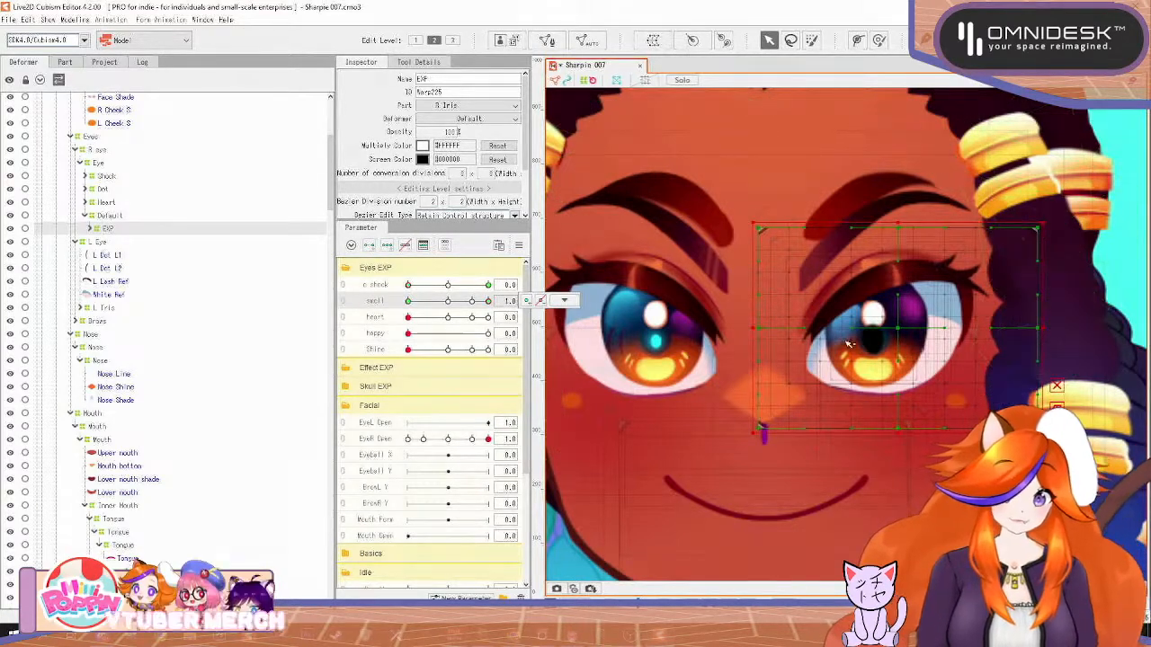
left_click_drag(901, 330, 870, 340)
key("ctrl+z")
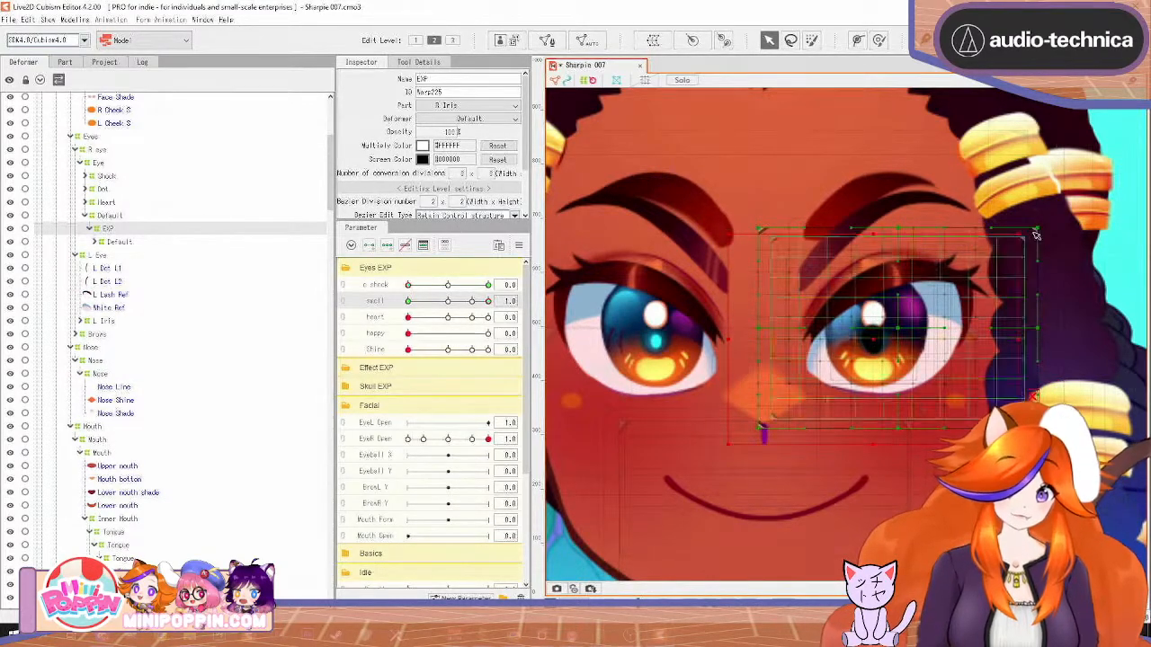
left_click_drag(1023, 232, 877, 334)
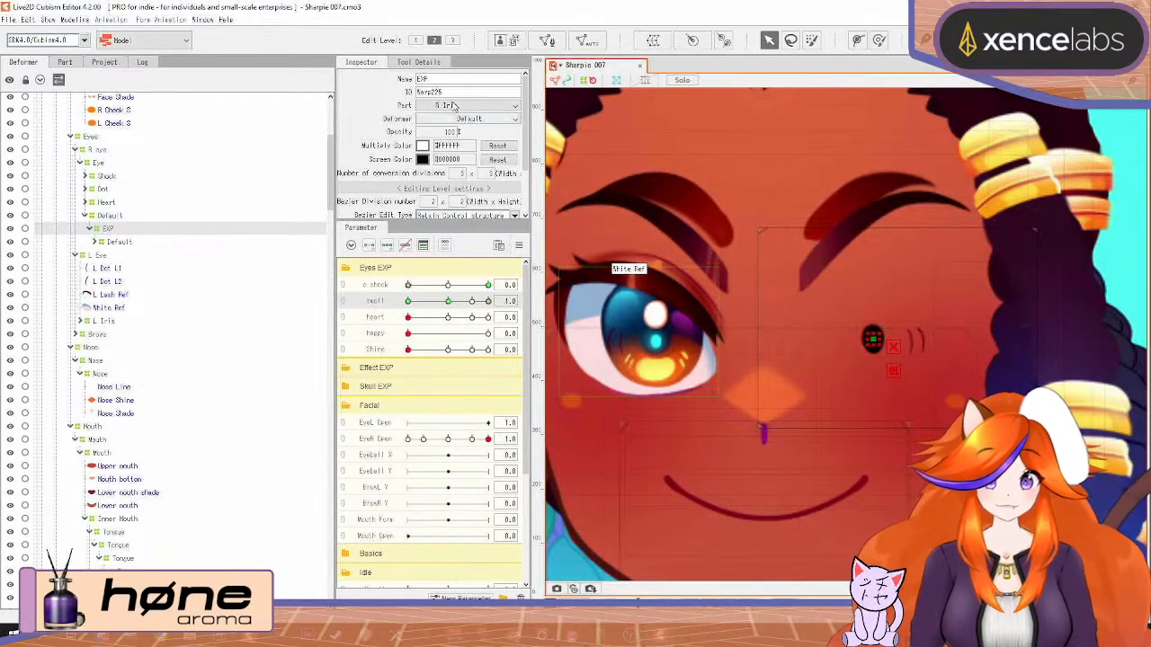
Set the EXP deformer's opacity to 0% at small 1.0 and return small to 0.0
key("Return")
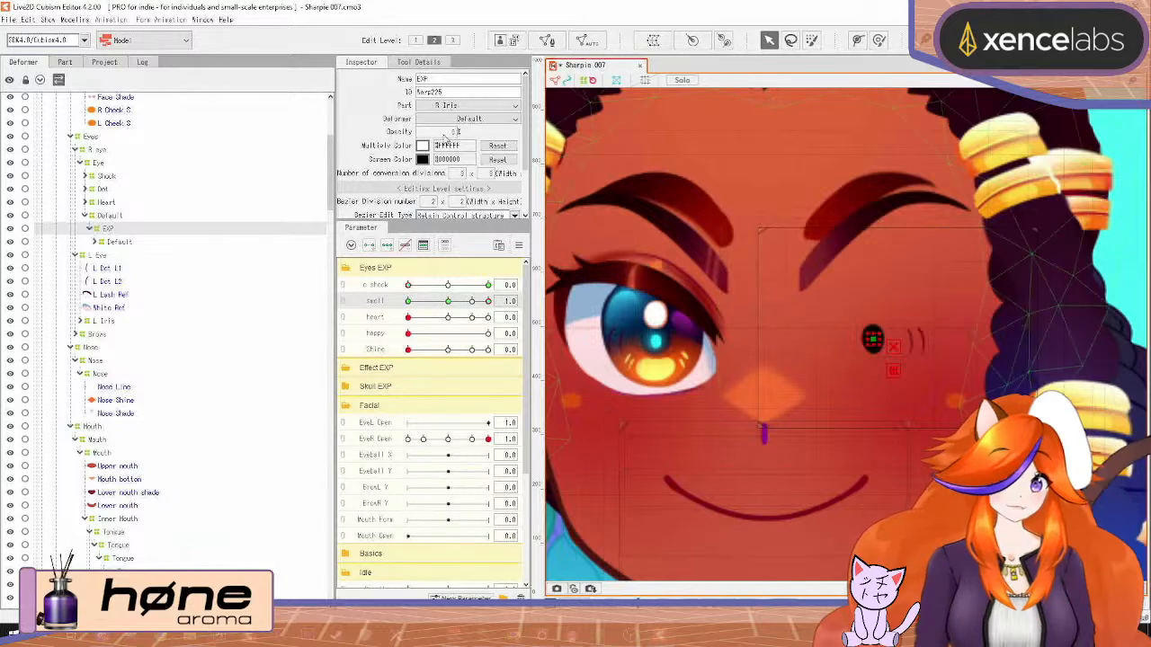
left_click_drag(486, 301, 528, 337)
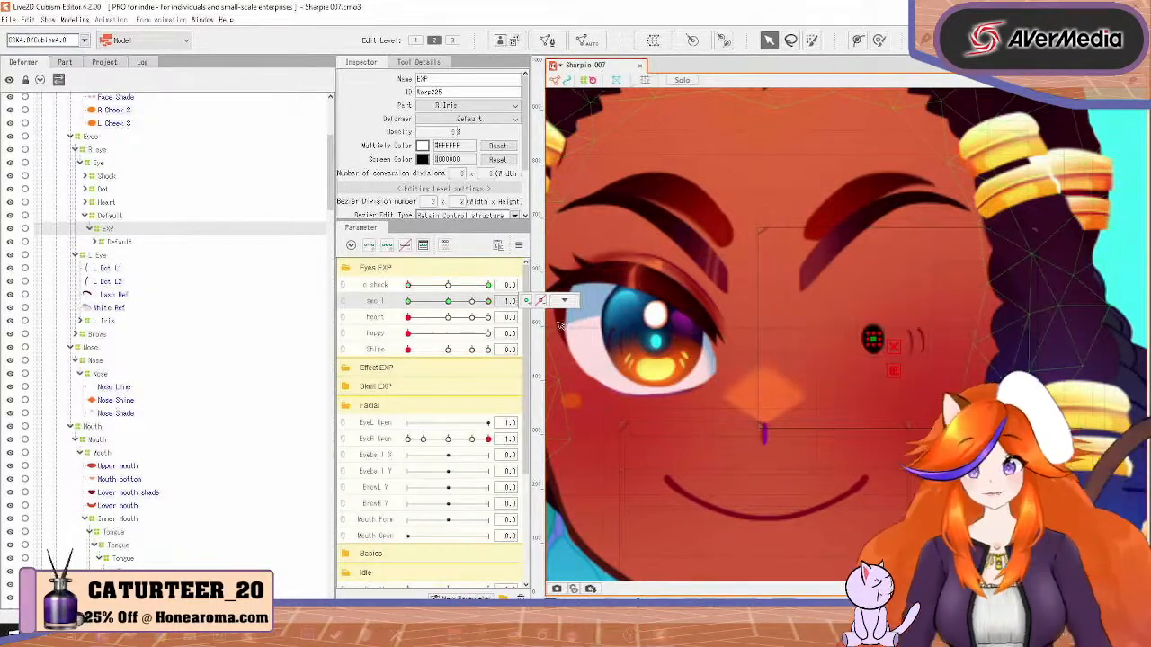
left_click_drag(557, 323, 160, 324)
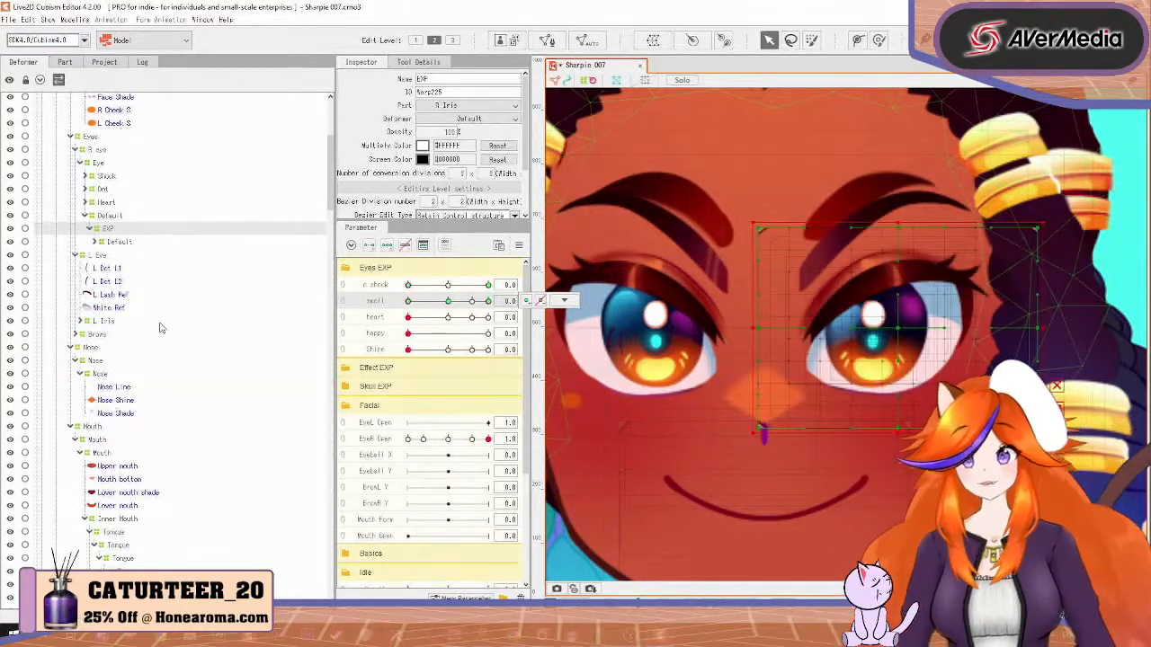
Key the EXP deformer on the heart parameter and, at 1.0, shrink it to a tiny box in the middle of the heart
left_click(390, 315)
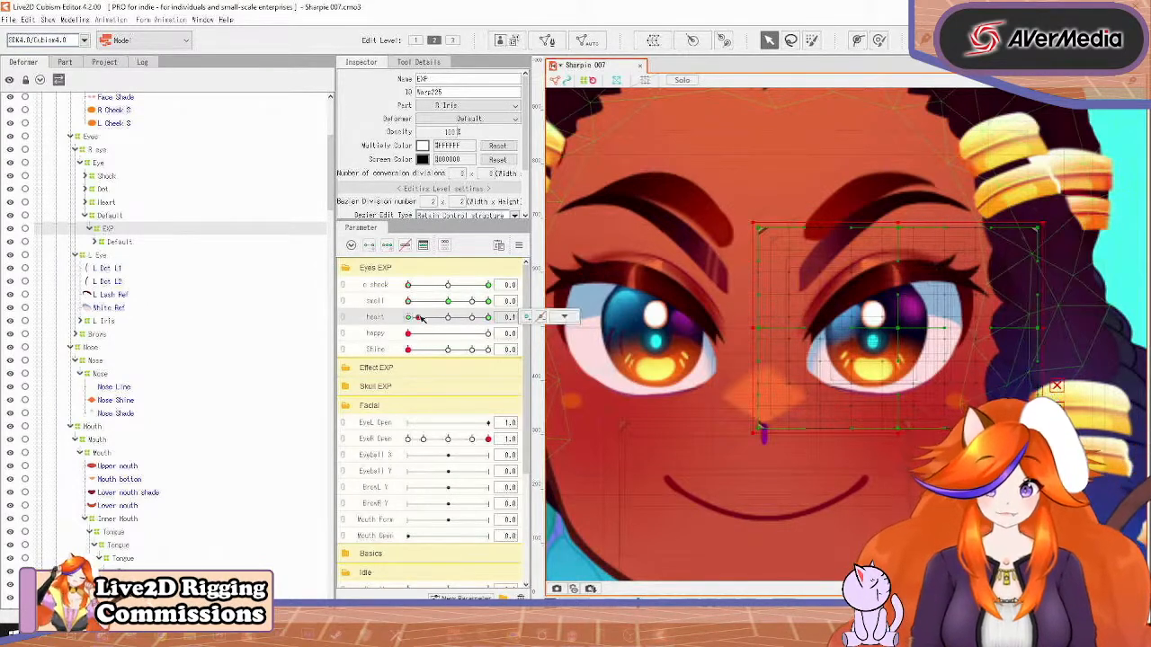
left_click_drag(415, 319, 526, 316)
left_click_drag(1045, 222, 881, 342)
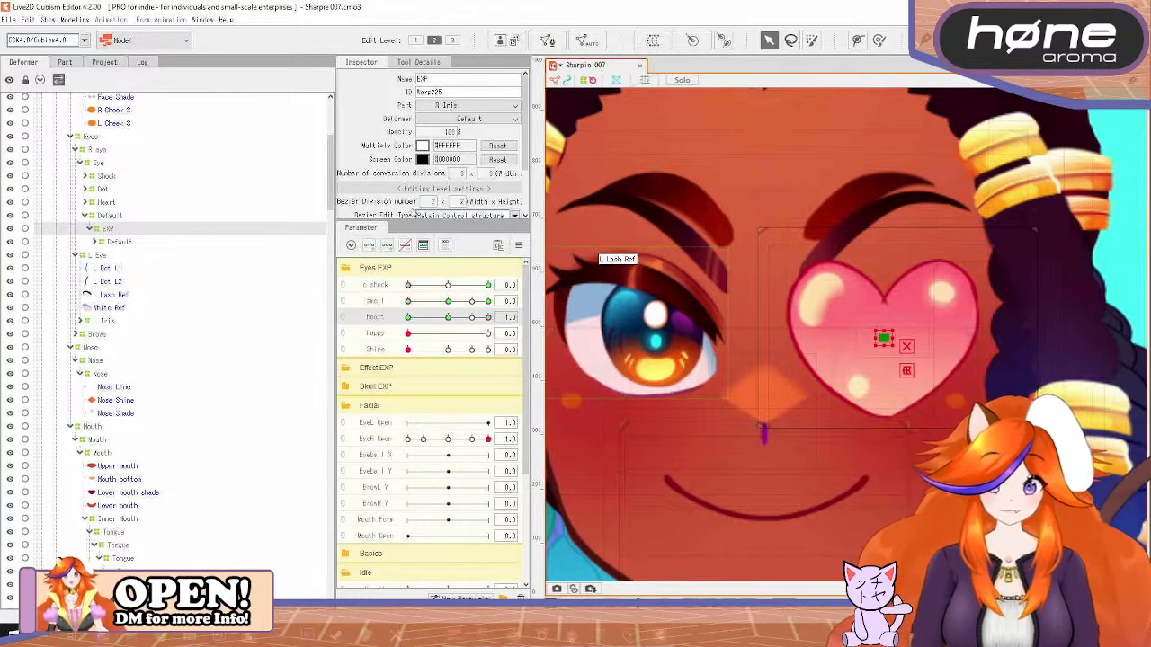
Set the EXP deformer's opacity to 0% at heart 1.0 and return heart to 0.0
left_click(447, 132)
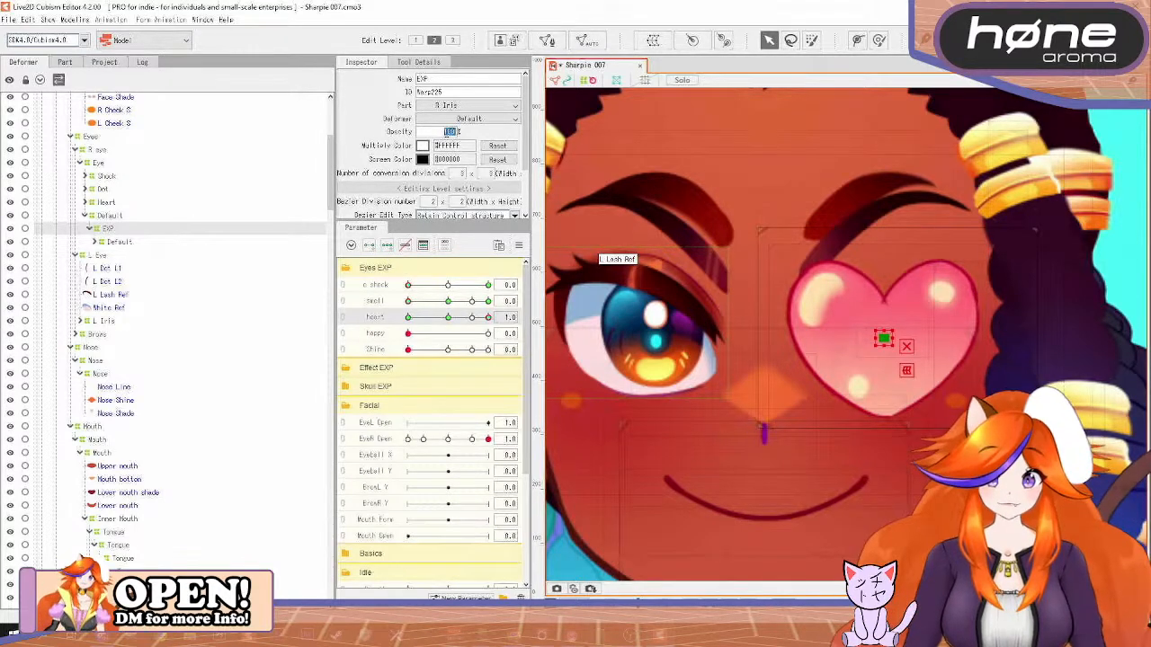
type("0")
key("Return")
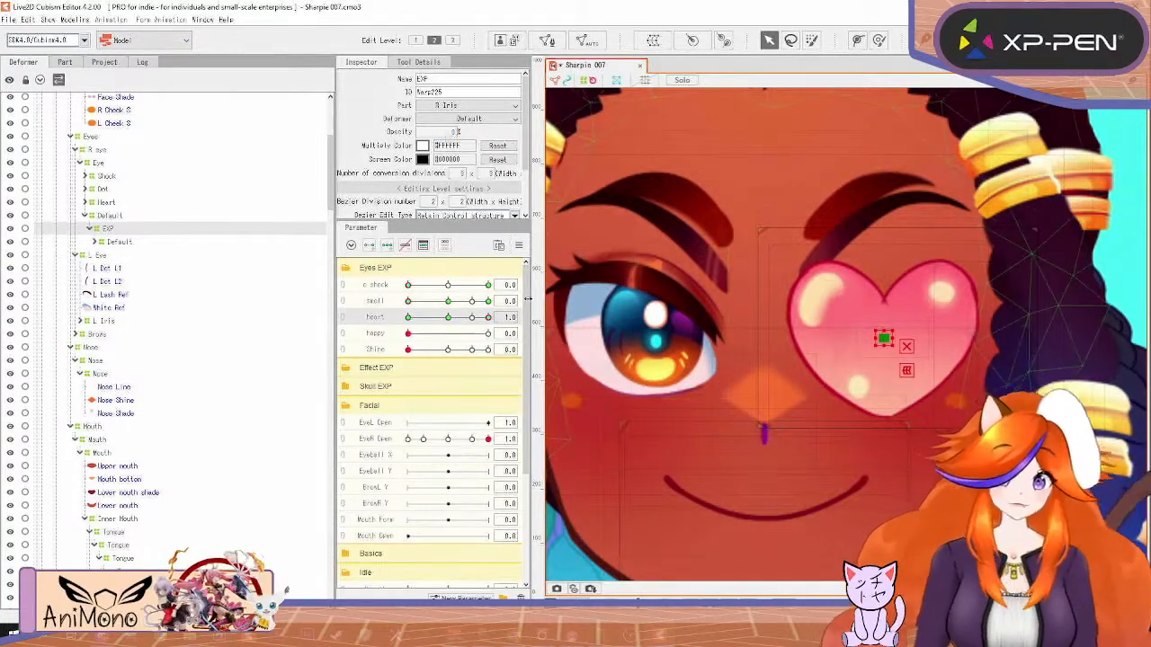
left_click_drag(487, 318, 286, 368)
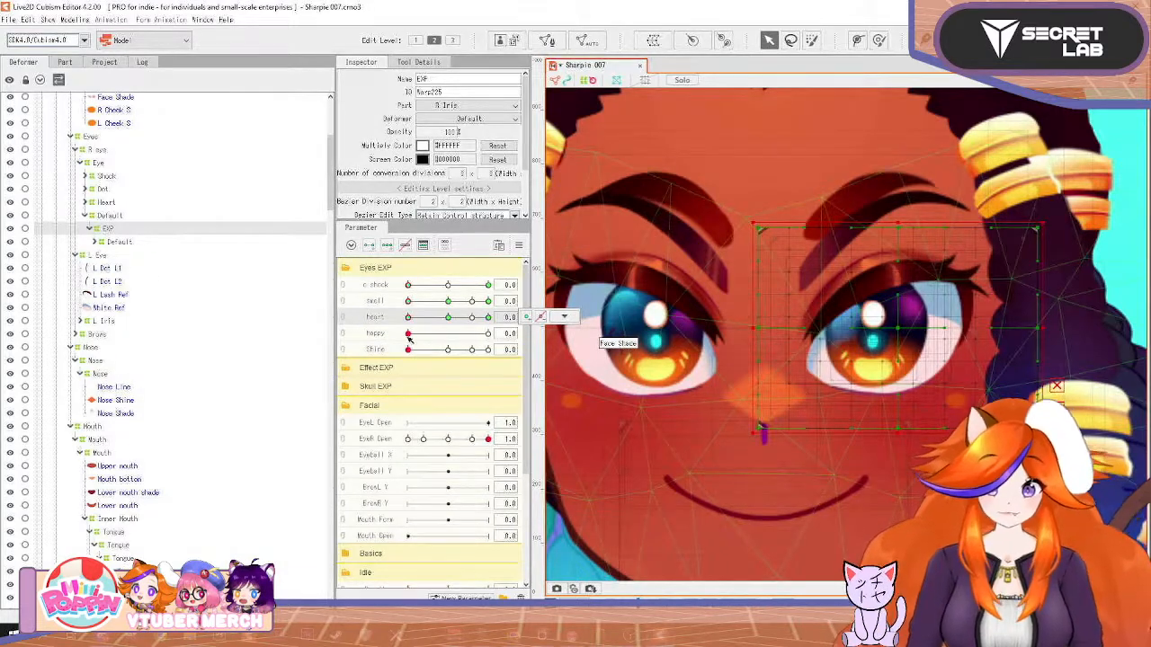
Move the Shine parameter above happy at 1.0 and expand the default R Iris hierarchy to select the nested Shine deformer
left_click_drag(383, 348, 543, 333)
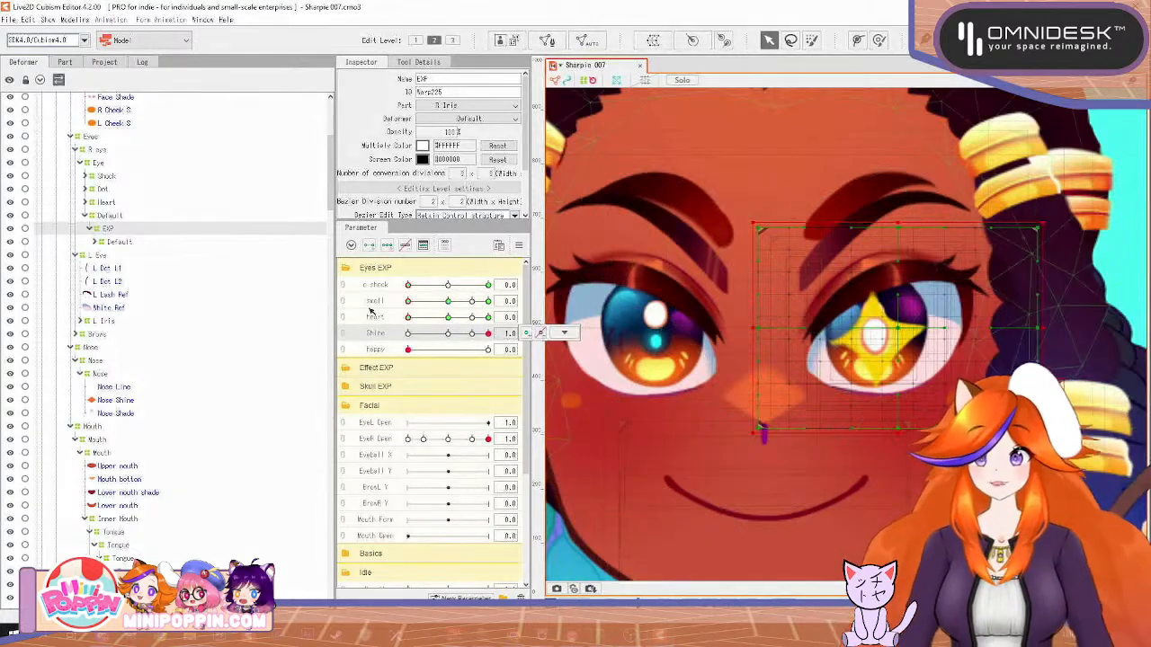
left_click(95, 241)
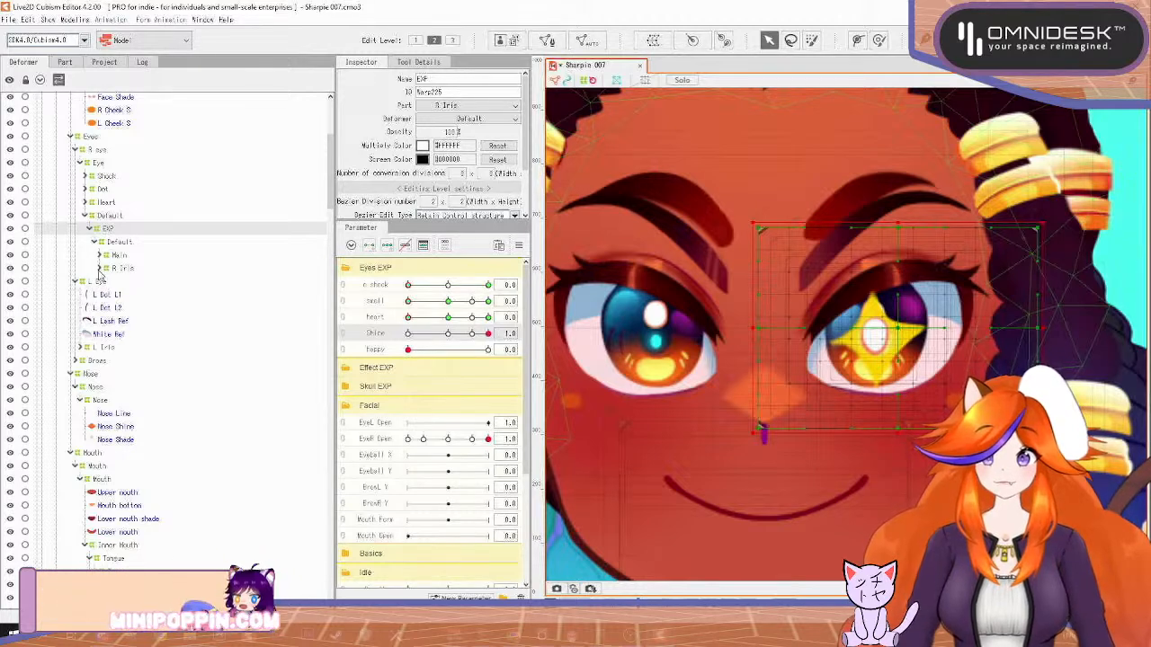
left_click(100, 269)
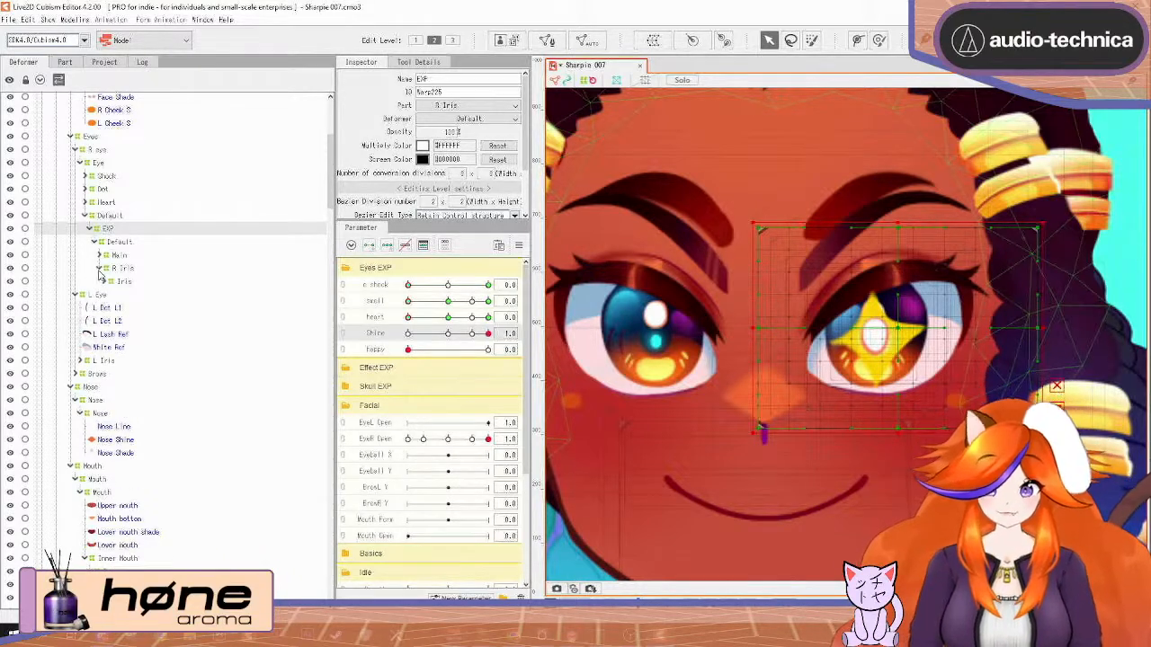
left_click(104, 282)
left_click(108, 295)
left_click(113, 307)
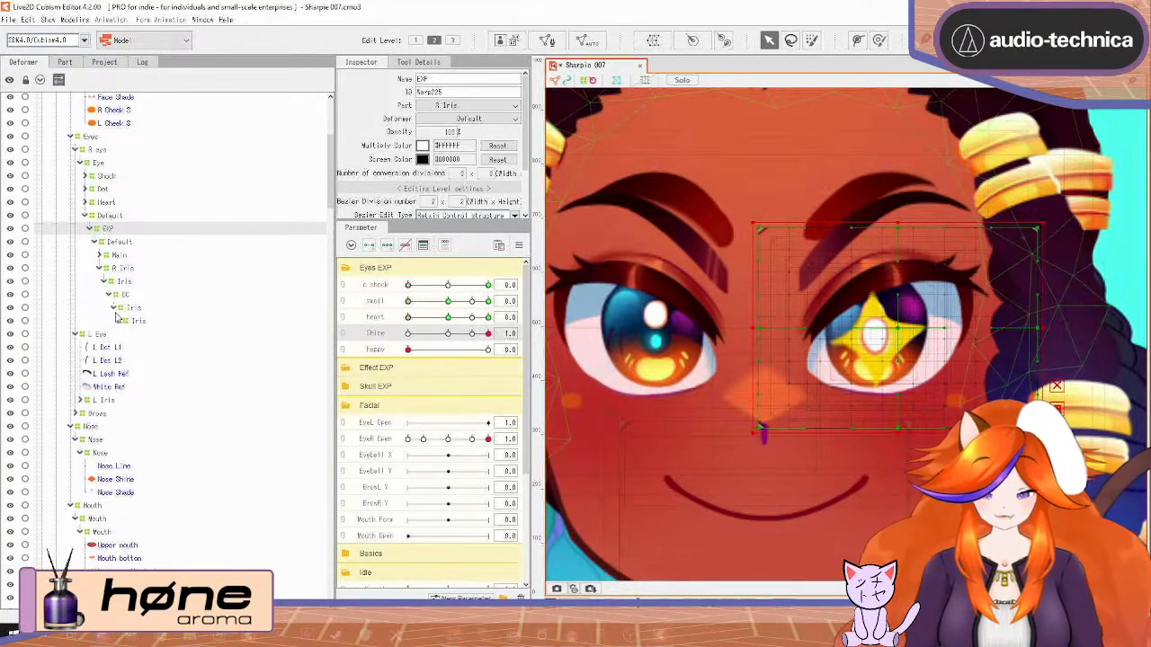
left_click(119, 321)
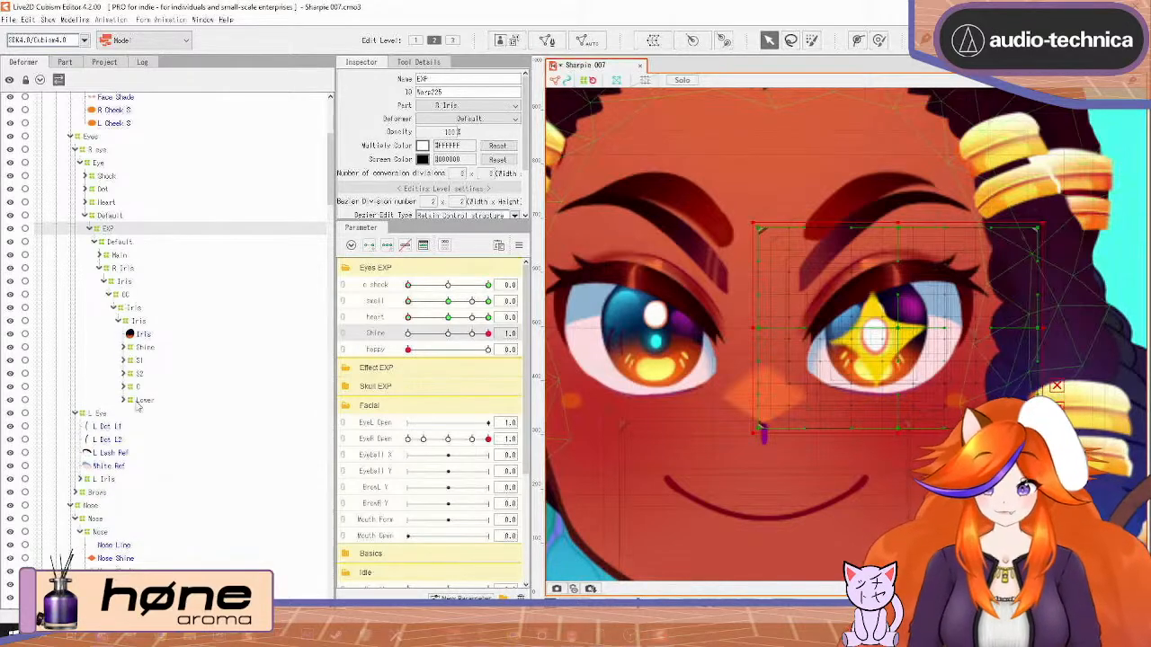
left_click(127, 349)
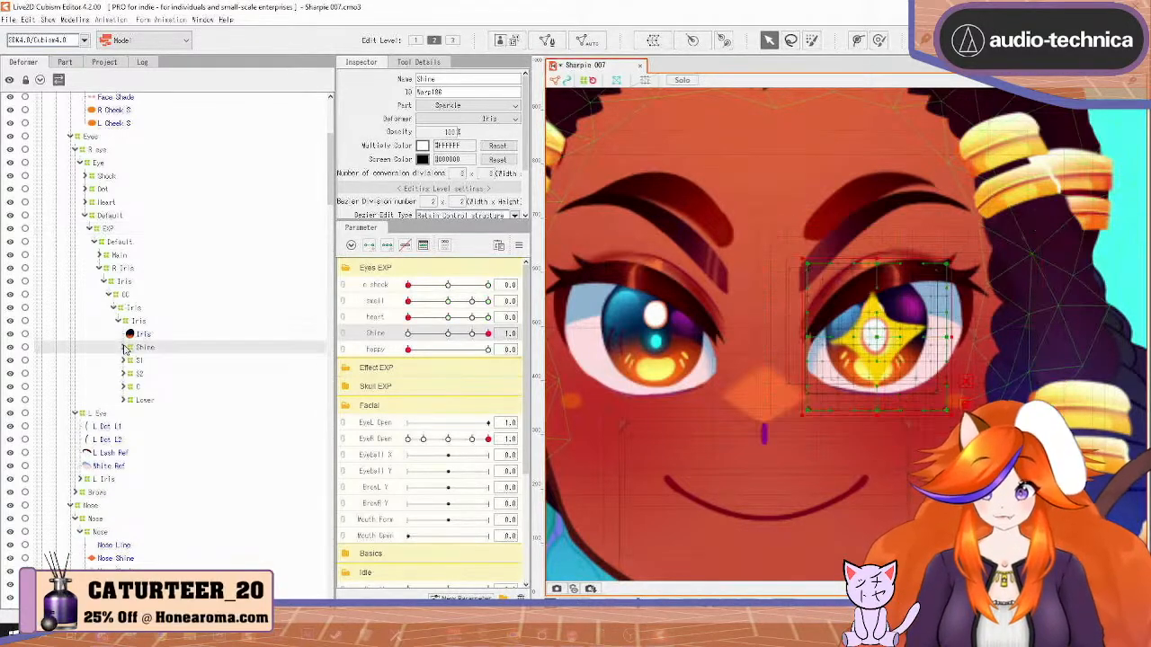
left_click(123, 347)
left_click(127, 361)
left_click(144, 363)
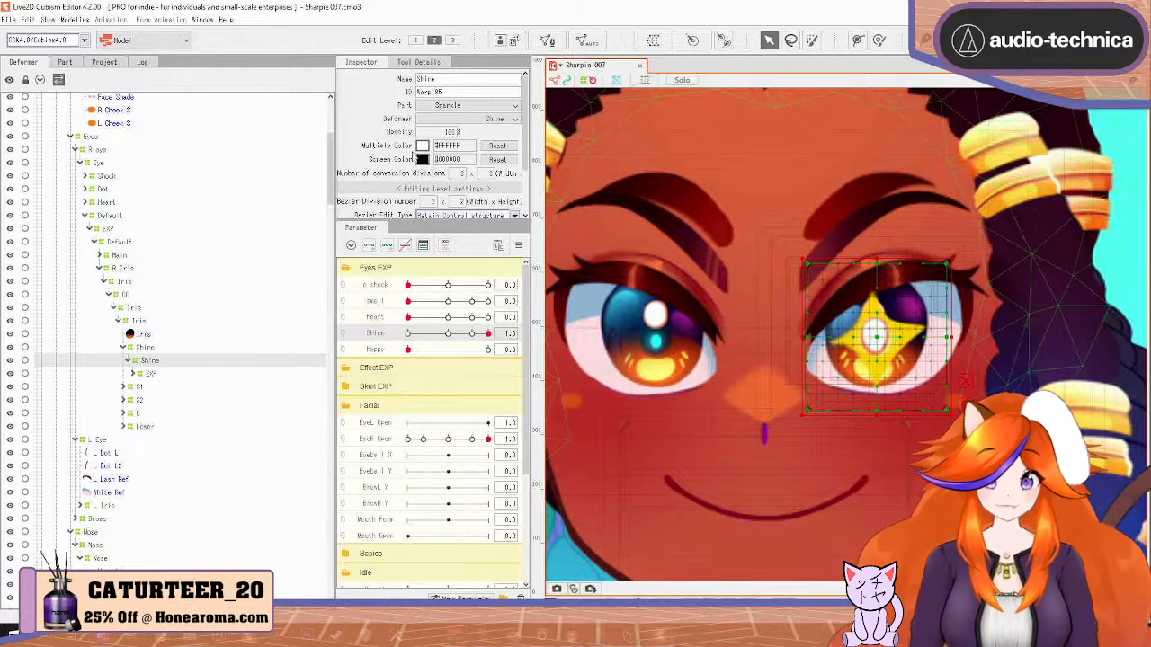
Insert another nested Shine warp deformer and rename the innermost one, directly above EXP, to OC
double_click(464, 79)
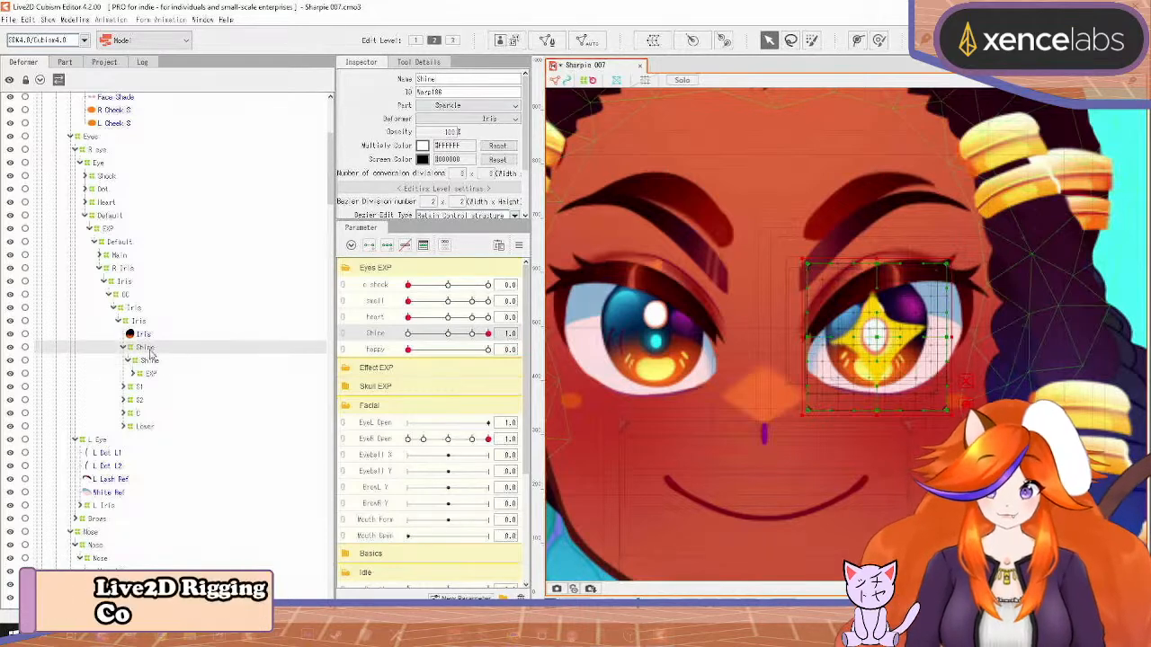
key("ctrl+s")
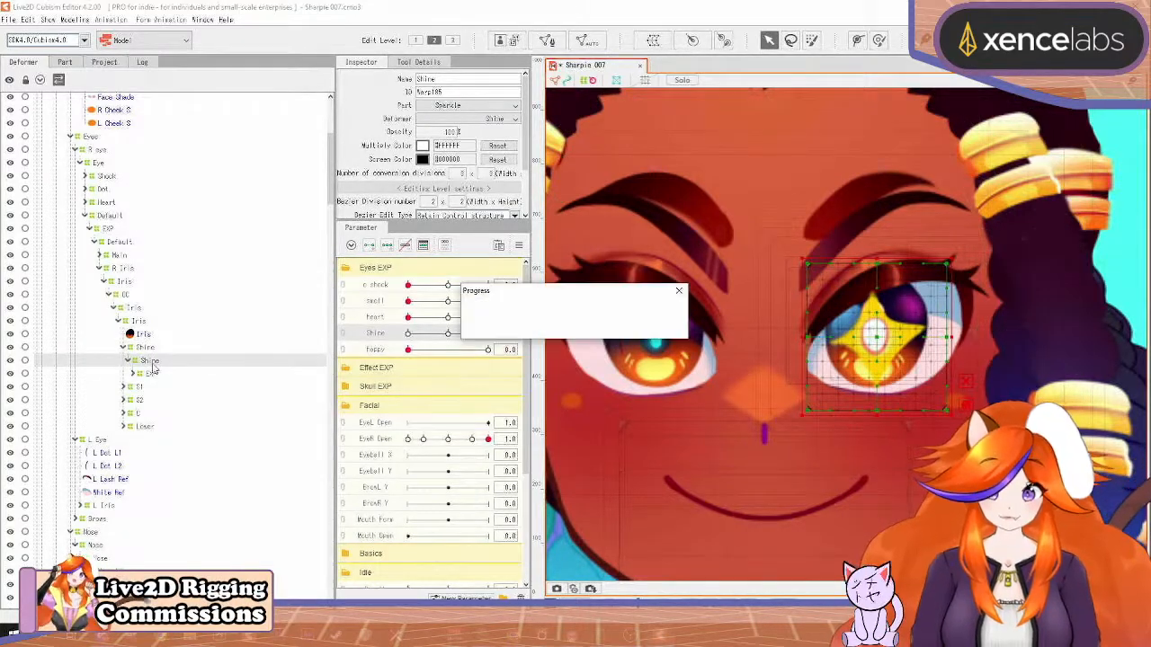
left_click_drag(153, 370, 156, 372)
left_click(128, 362)
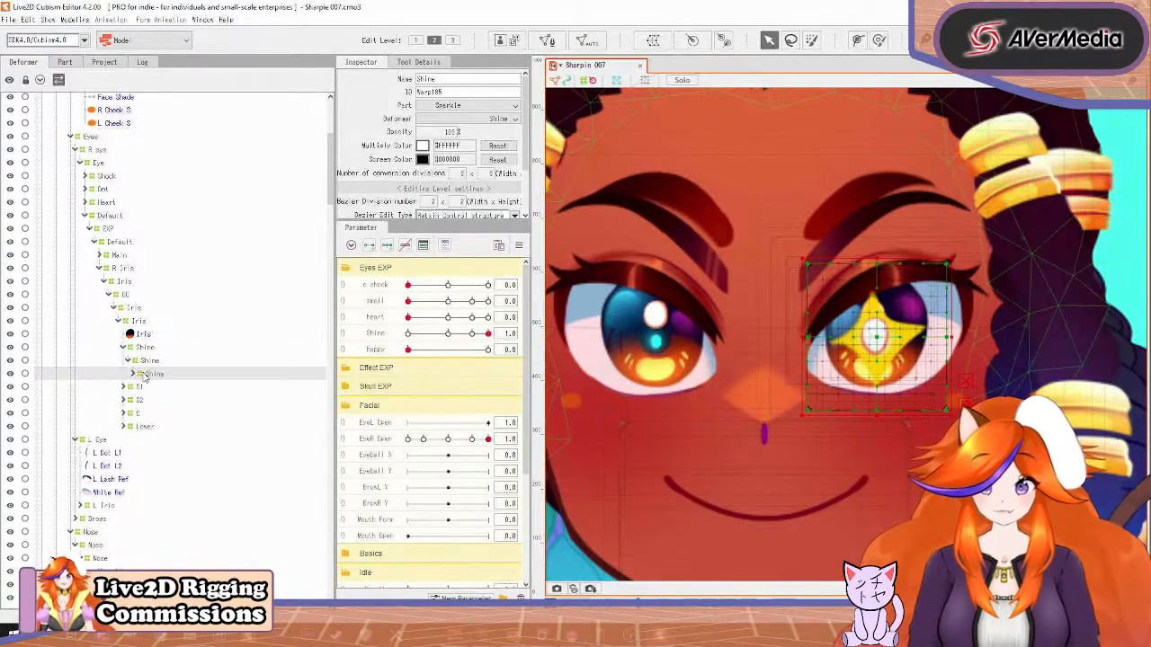
left_click_drag(461, 79, 328, 86)
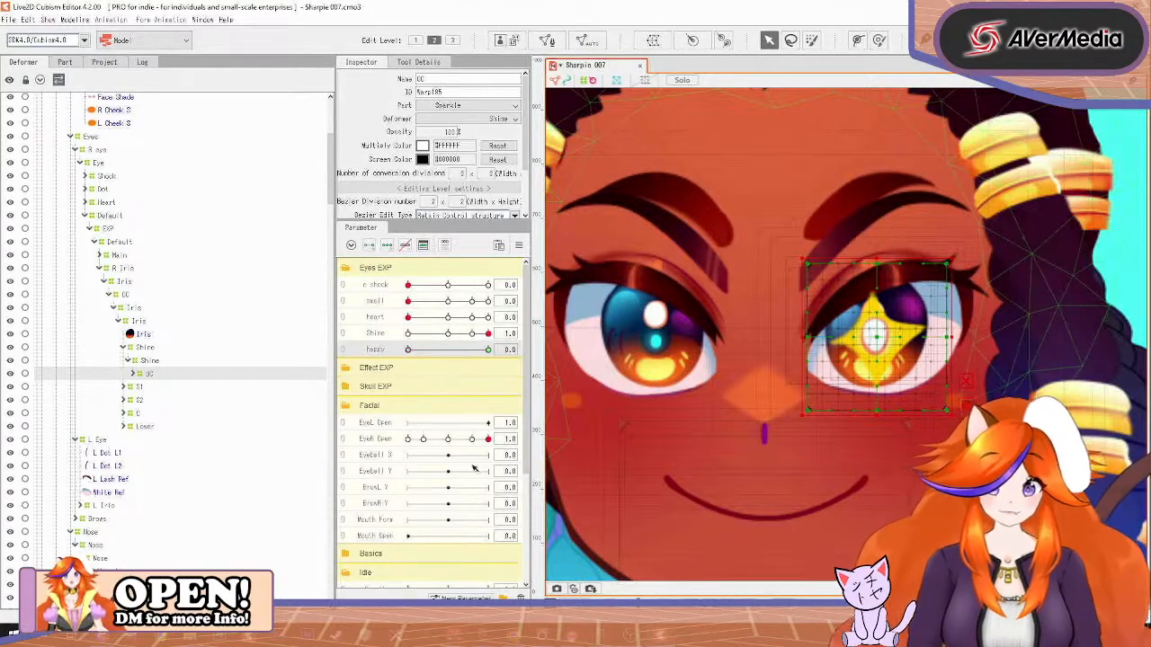
Key the OC deformer on the EyeR Open parameter at 1.0, 0.8 and 0.5
left_click(490, 439)
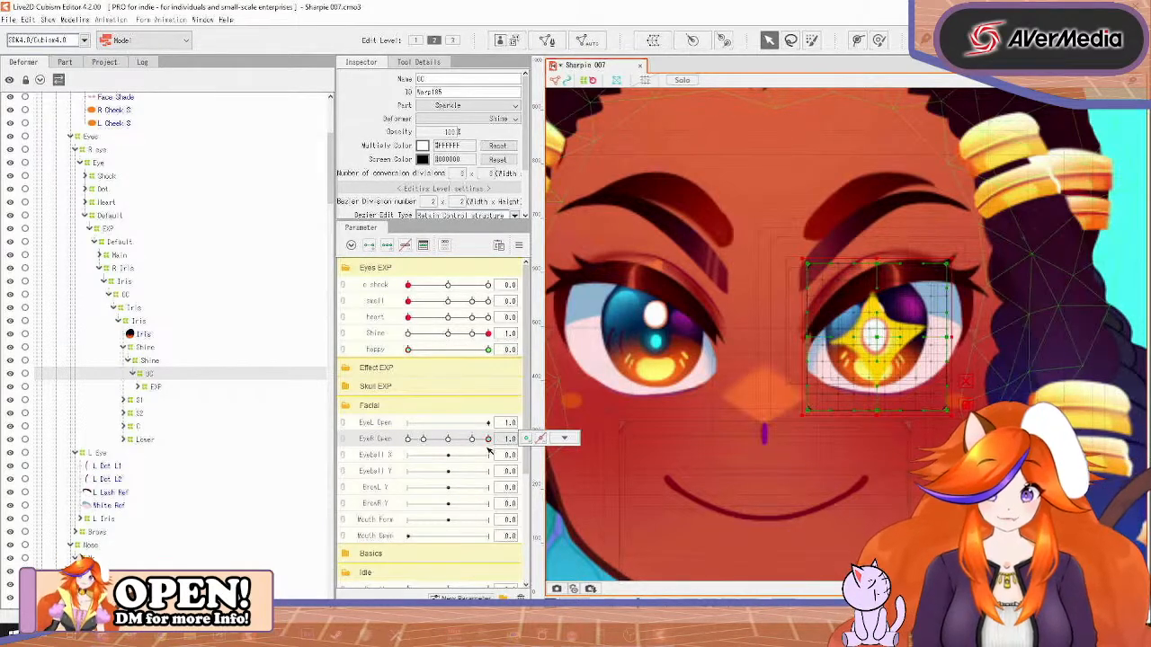
left_click(472, 439)
left_click(526, 439)
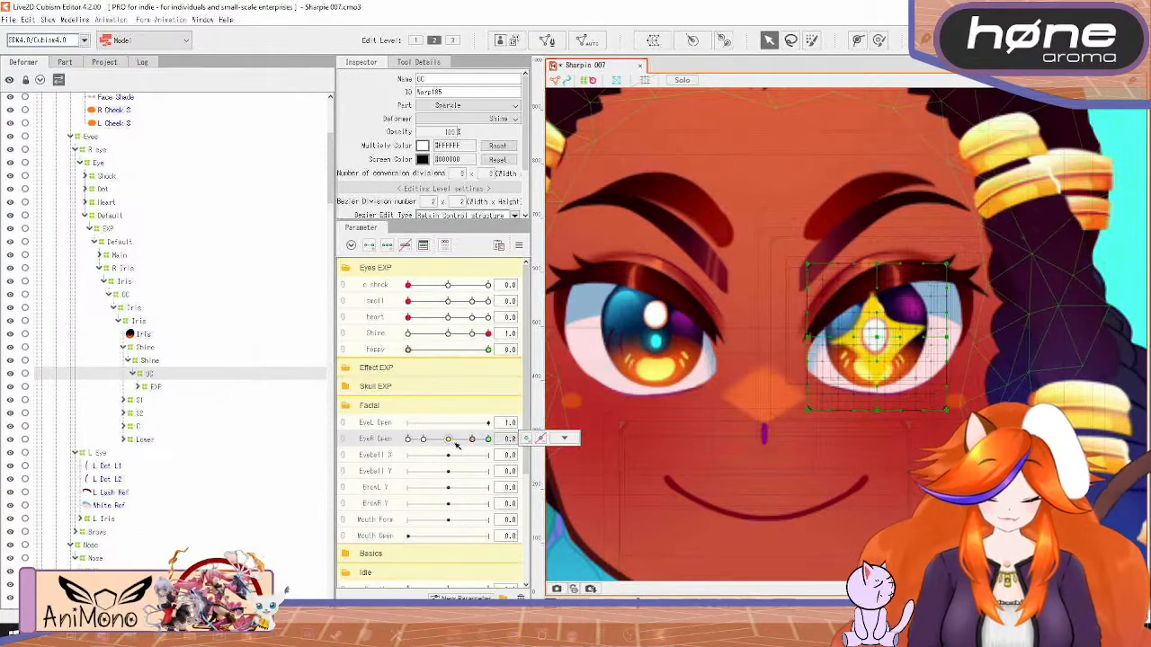
left_click(448, 439)
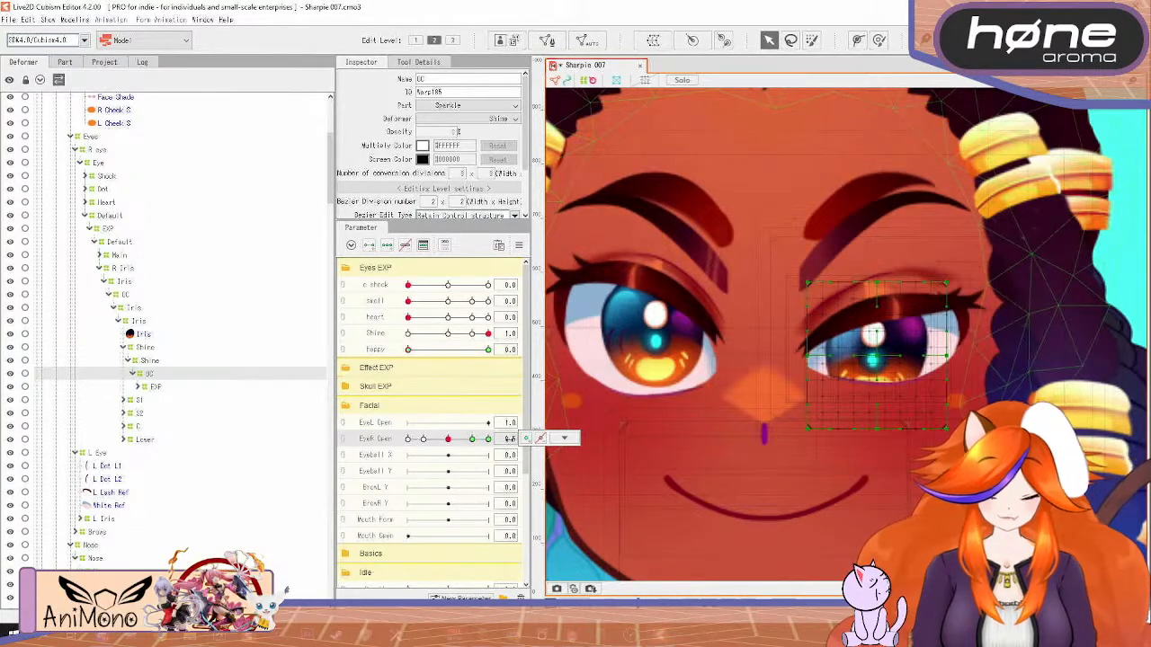
left_click(539, 438)
left_click(563, 439)
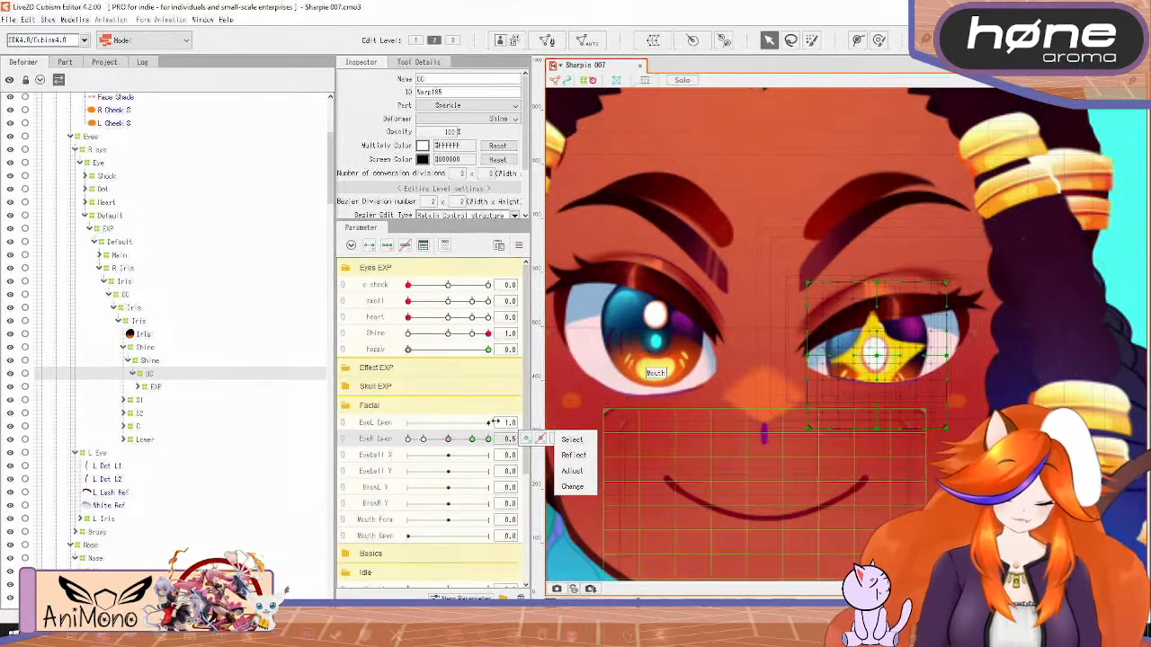
Add an EyeR Open key at 0.4 to the OC deformer and shrink it to a small box over the middle of the star
mouse_move(449, 439)
left_mouse_down()
mouse_move(488, 439)
mouse_move(442, 455)
left_mouse_up()
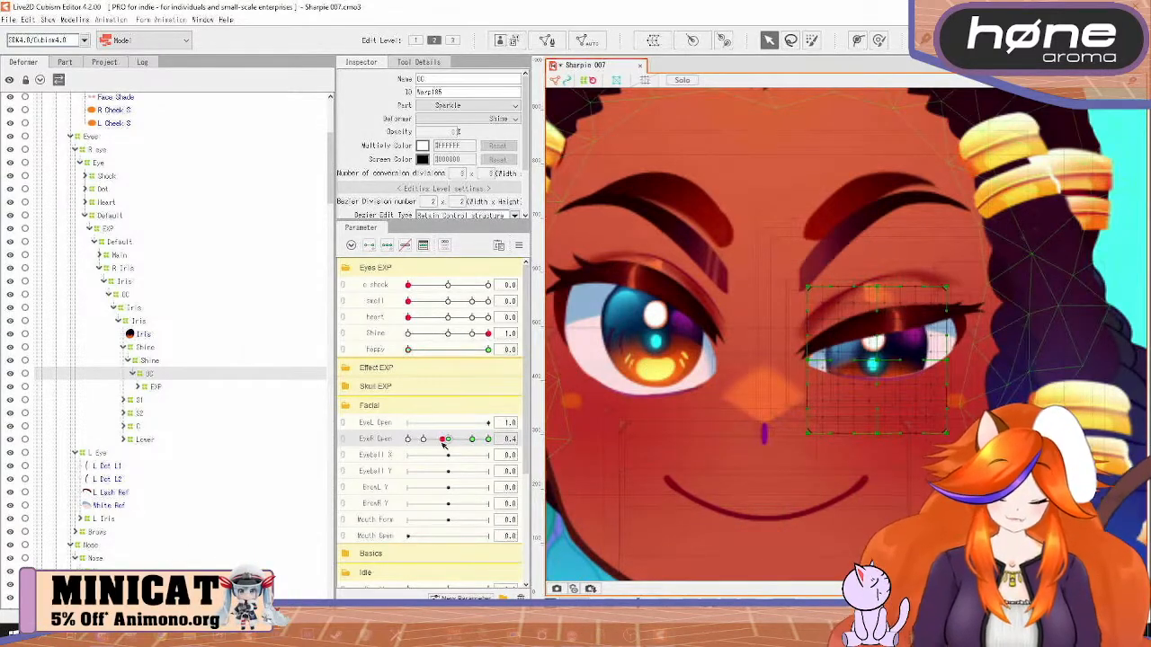
left_click(429, 438)
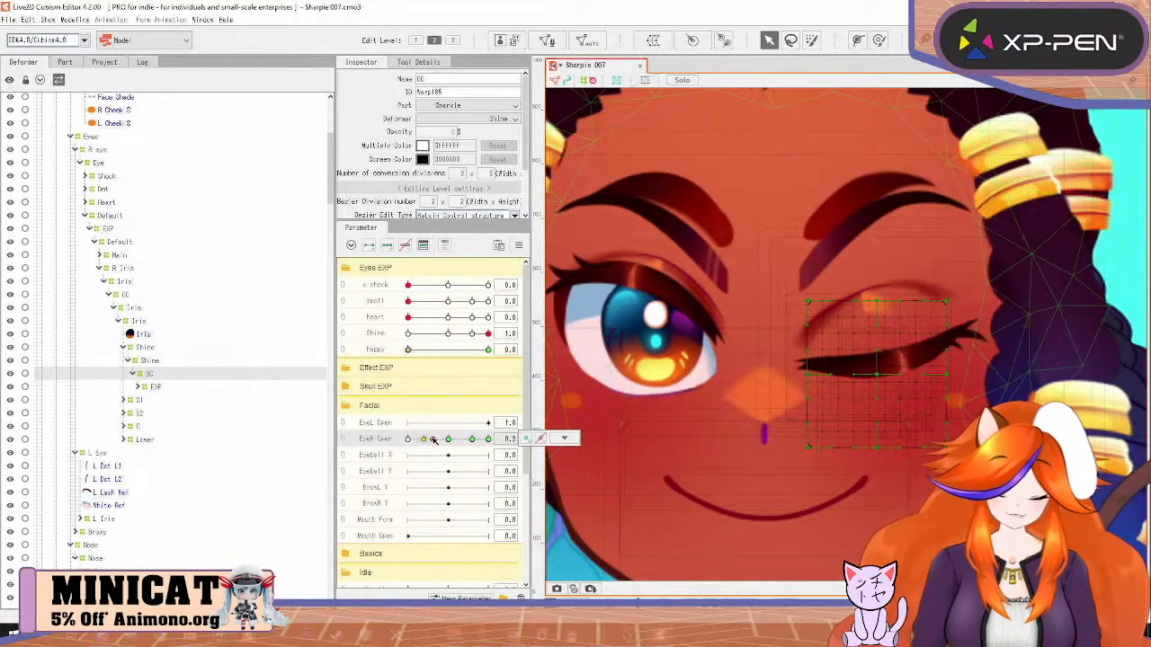
left_click_drag(432, 439, 437, 440)
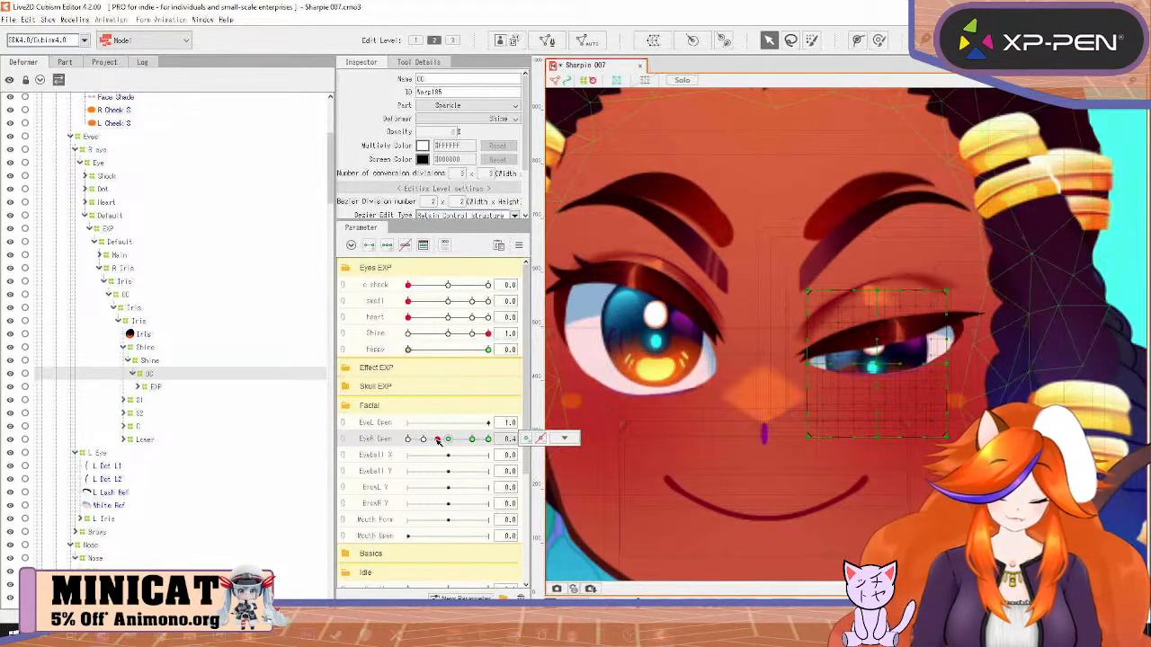
left_click(526, 439)
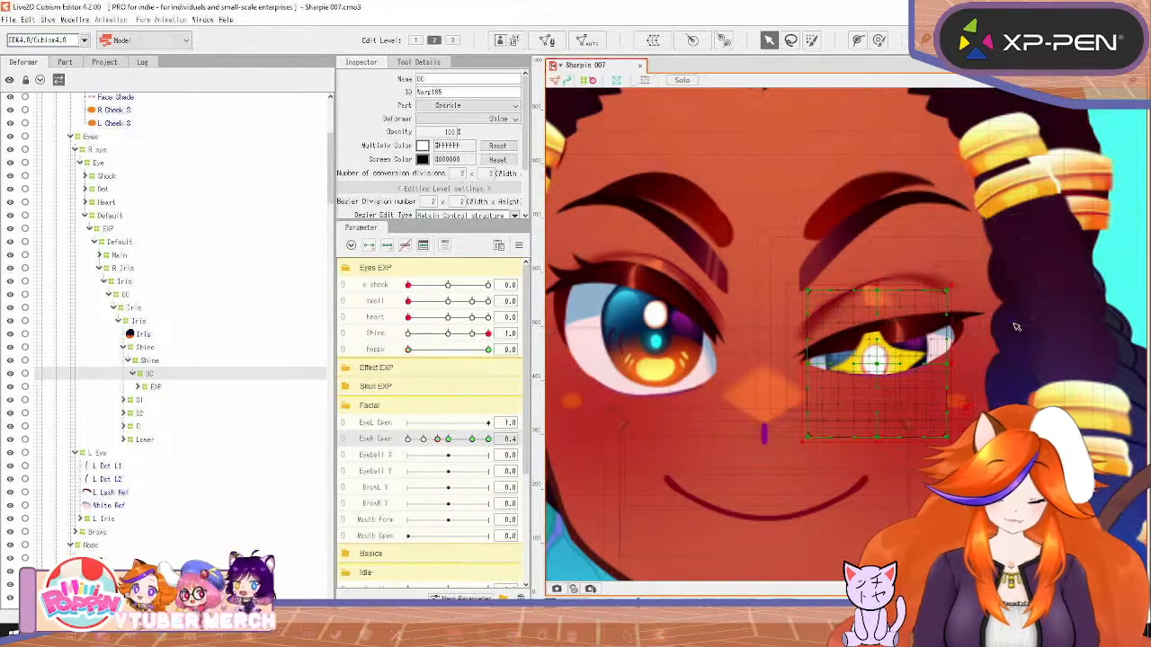
left_click_drag(949, 287, 896, 329)
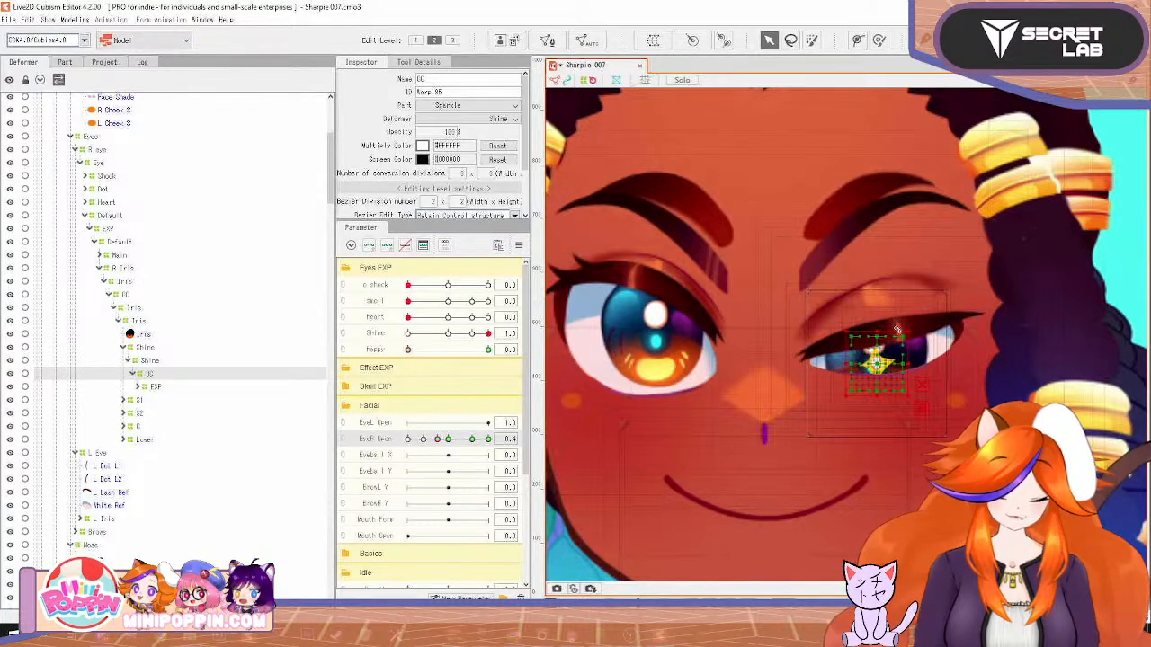
left_click_drag(426, 440, 439, 461)
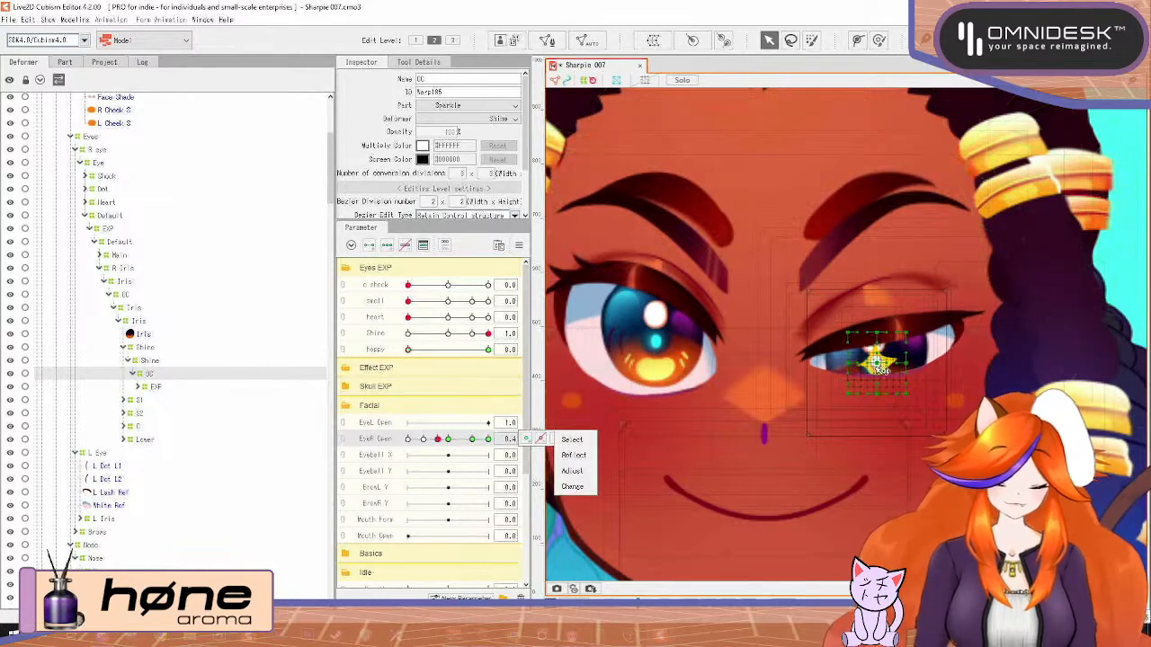
left_click_drag(905, 393, 894, 356)
key("ctrl+z")
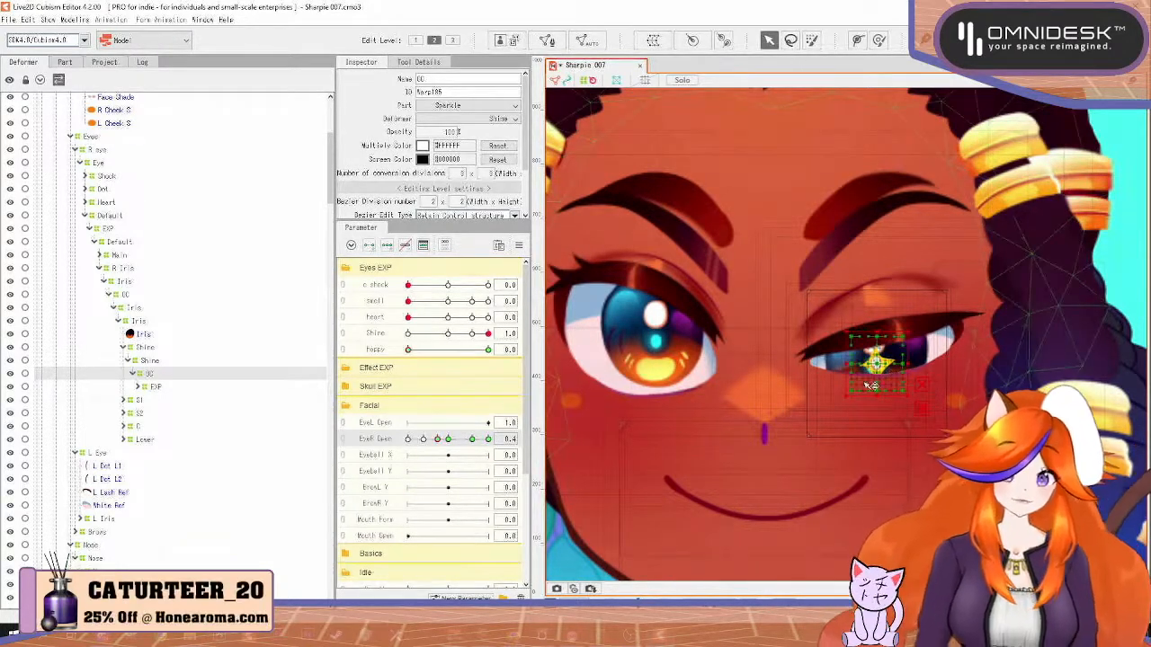
Set happy to 1.0 and expand the star's EXP deformer down to the White Middle and Yellow Shine art meshes
left_click_drag(409, 349, 490, 349)
left_click(140, 388)
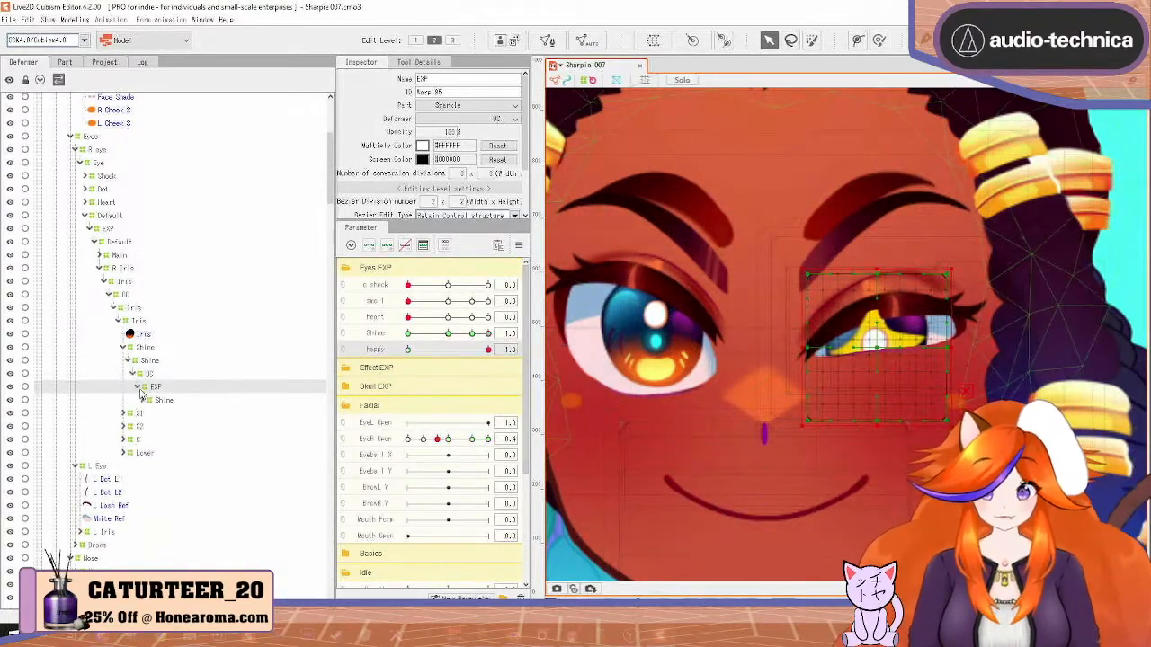
left_click(144, 400)
left_click(150, 412)
left_click(154, 427)
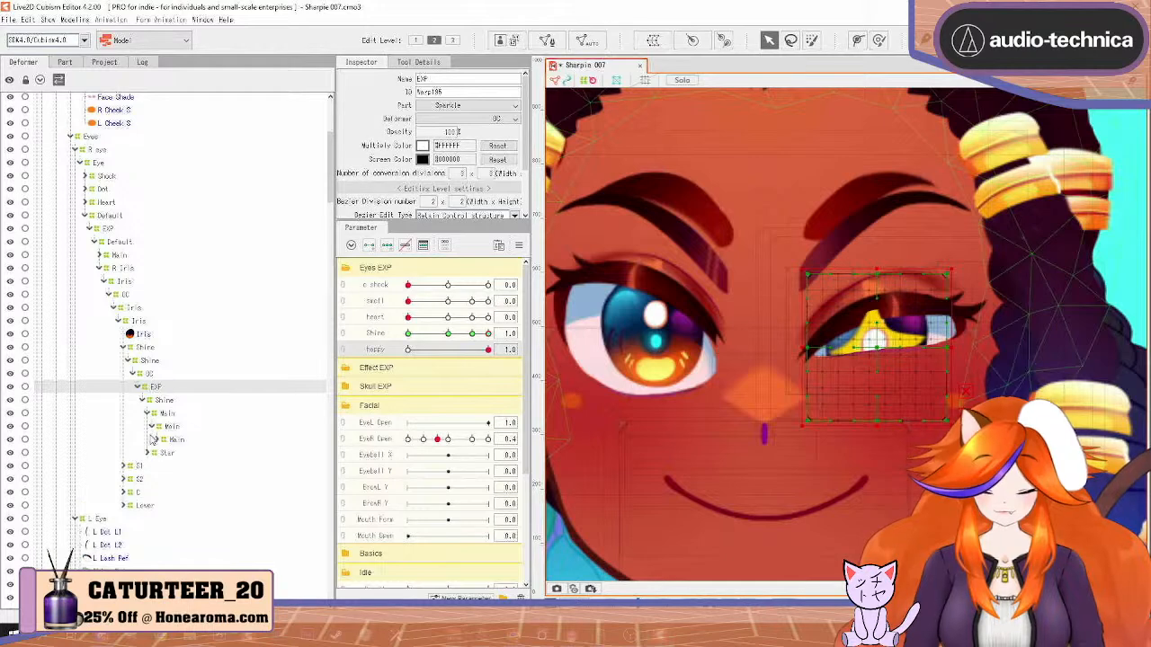
left_click(159, 440)
left_click(165, 453)
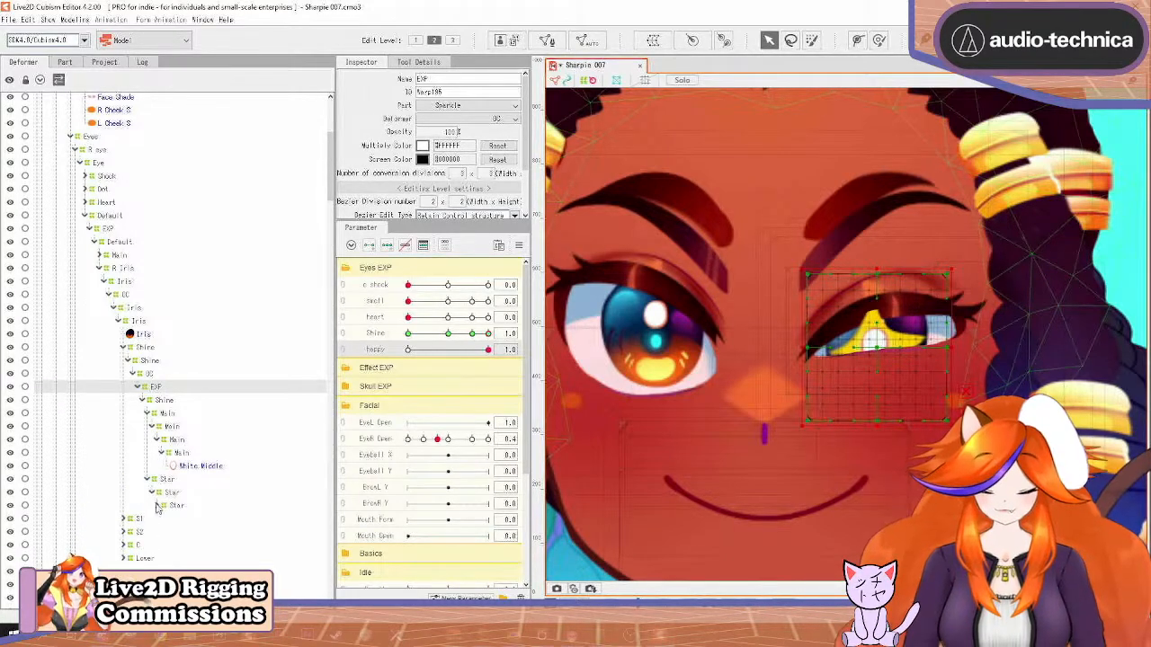
Clear the clipping ID of the Yellow Shine and White Middle art meshes
left_click(197, 532)
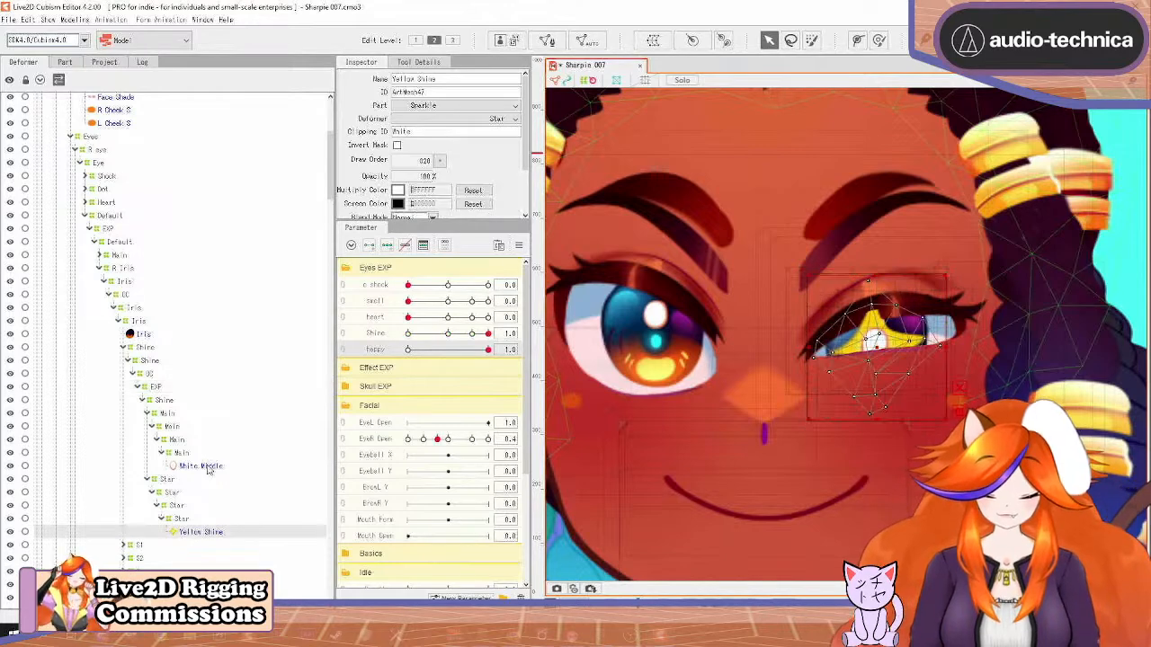
left_click(205, 466, "ctrl")
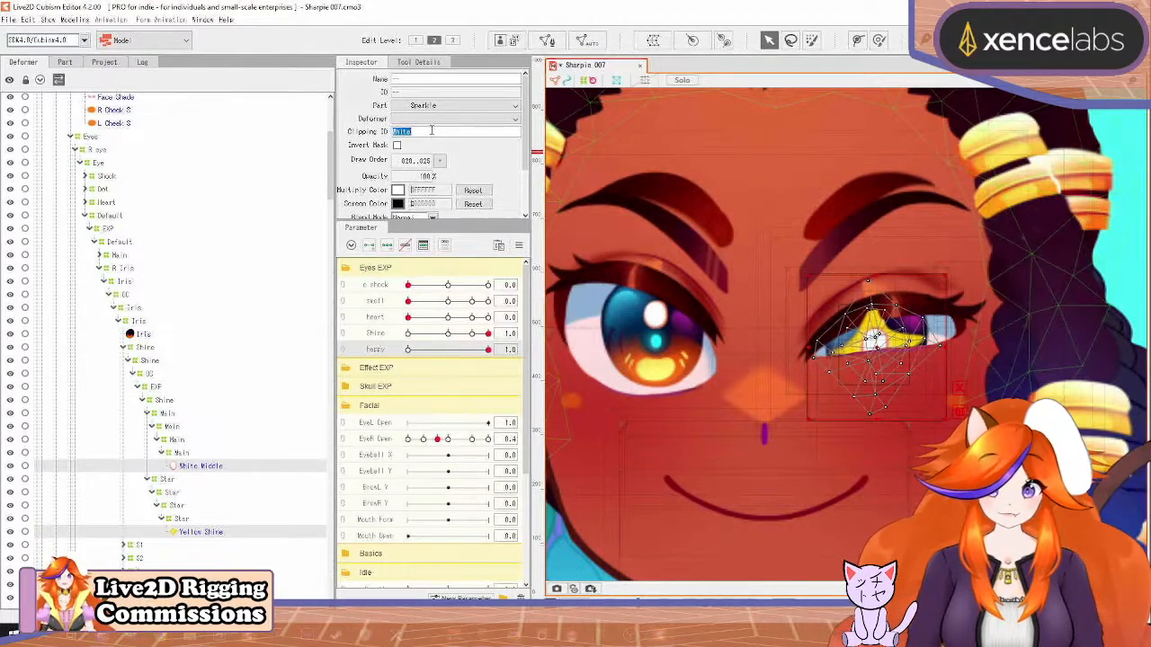
key("BackSpace")
key("Return")
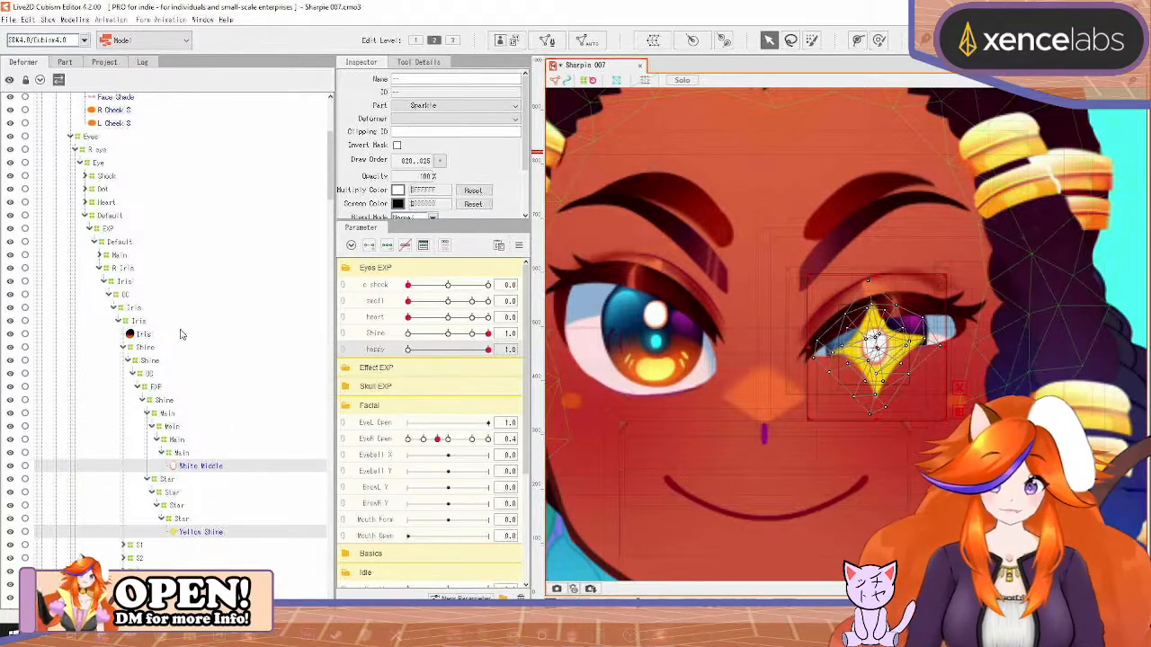
With happy at 1.0 and EyeR Open at 0.4, shrink the OC deformer to a small box over the middle of the star
left_click(150, 373)
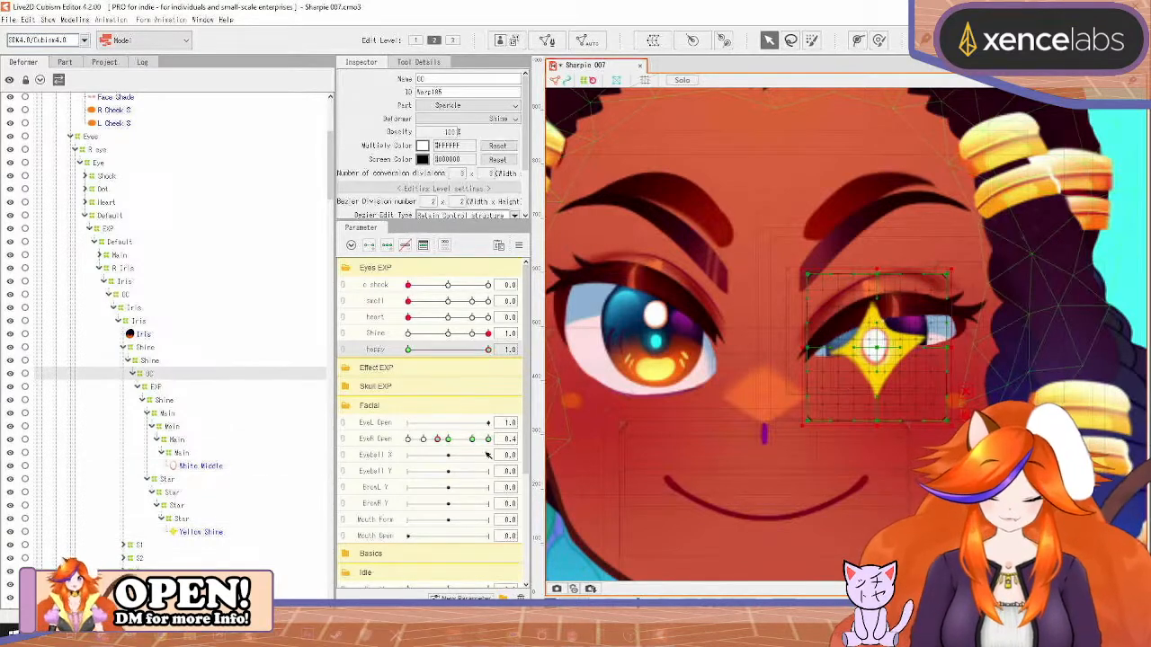
left_click(440, 439)
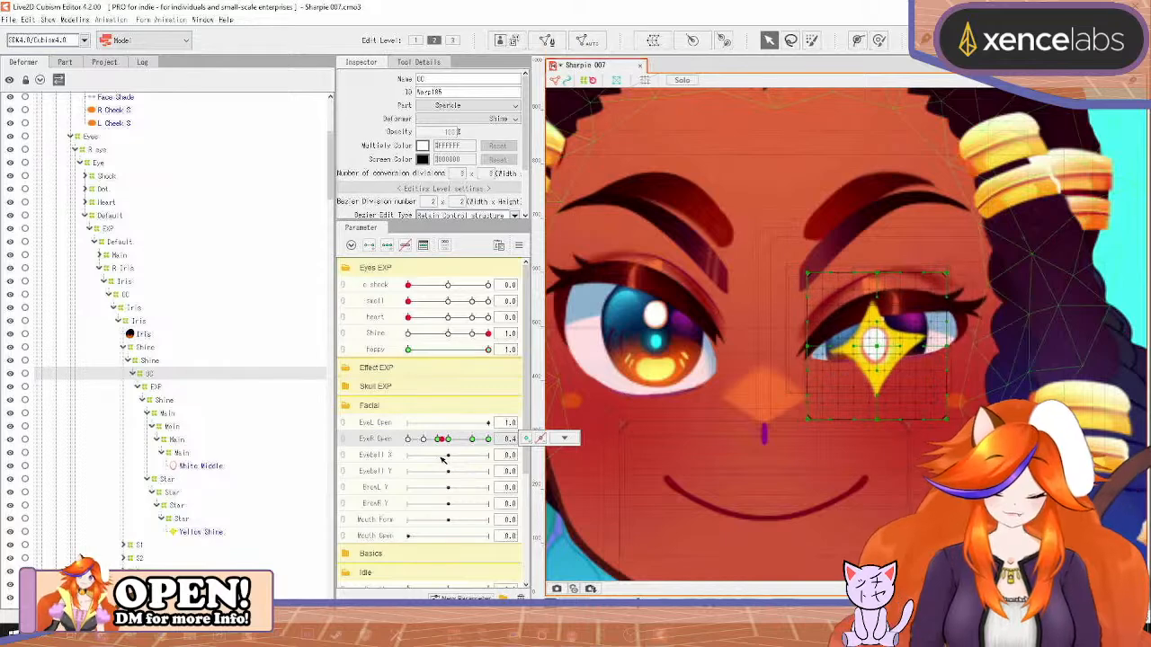
left_click(438, 439)
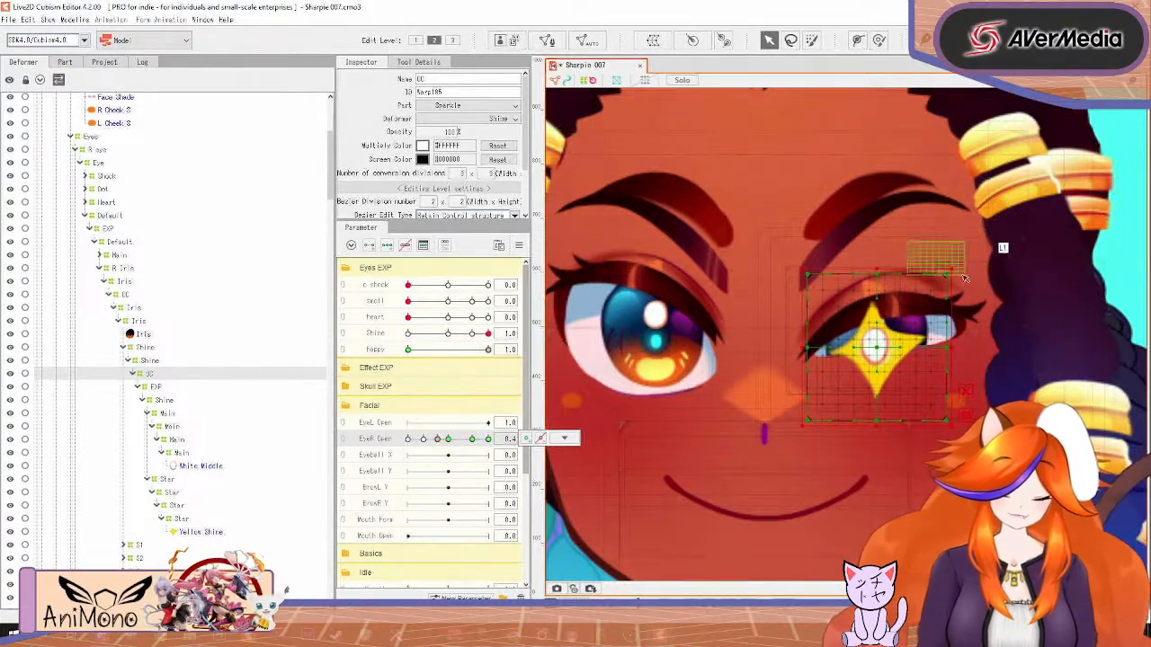
left_click_drag(964, 279, 877, 346)
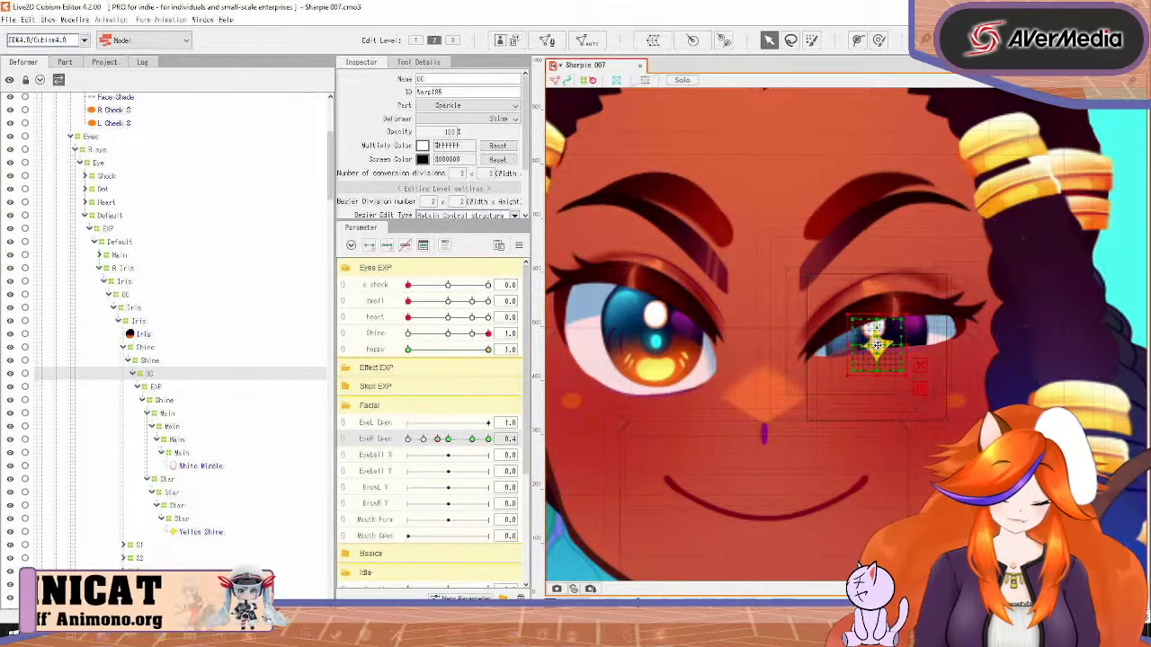
left_click_drag(878, 346, 877, 348)
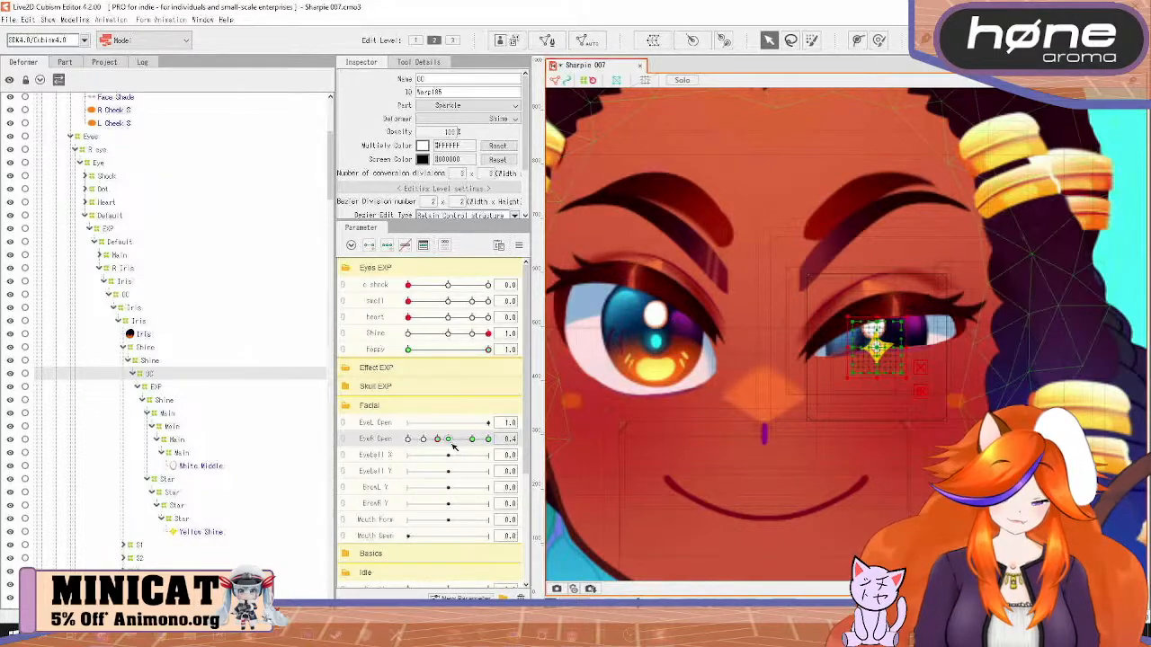
Undo the OC deformer resize and the clipping ID removal, and redo both
key("ctrl+z")
key("ctrl+z")
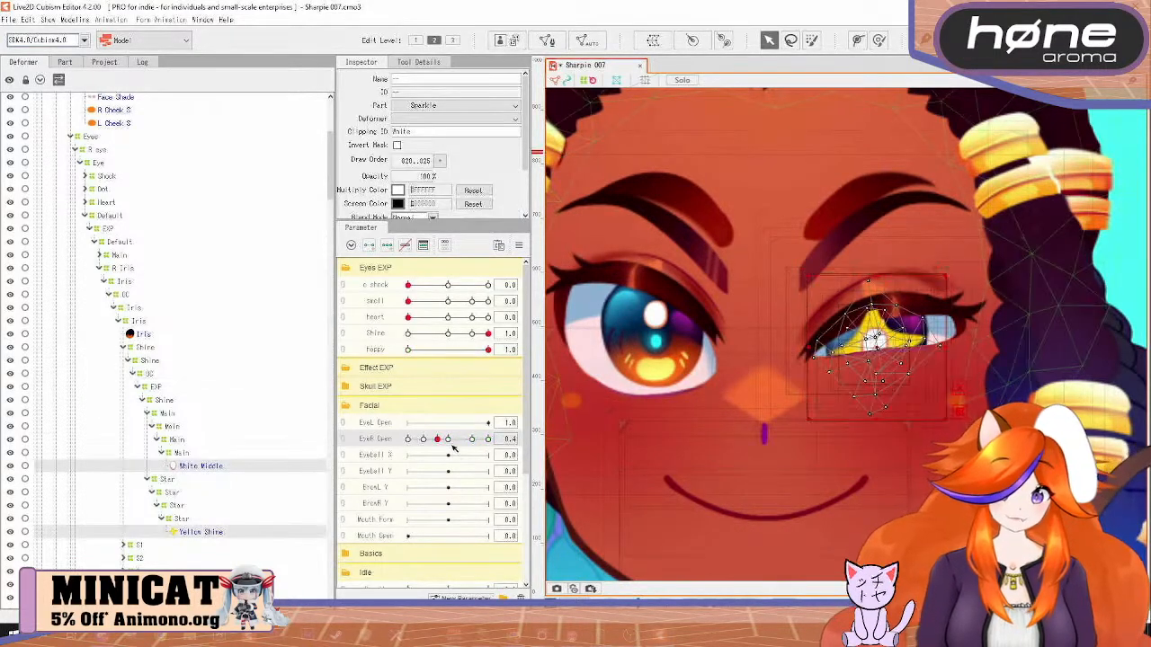
key("ctrl+z")
key("ctrl+z")
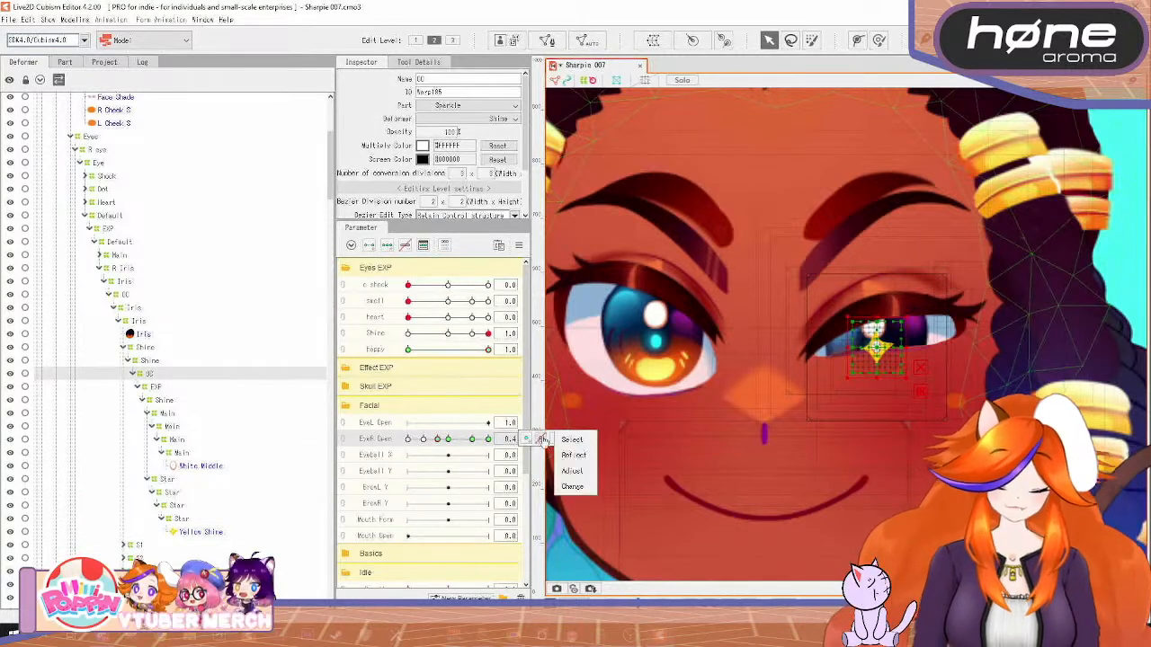
Remove the OC deformer's EyeR Open key at 0.4 and shrink the deformer evenly around the star at EyeR Open 0.5
left_click(540, 439)
left_click(447, 439)
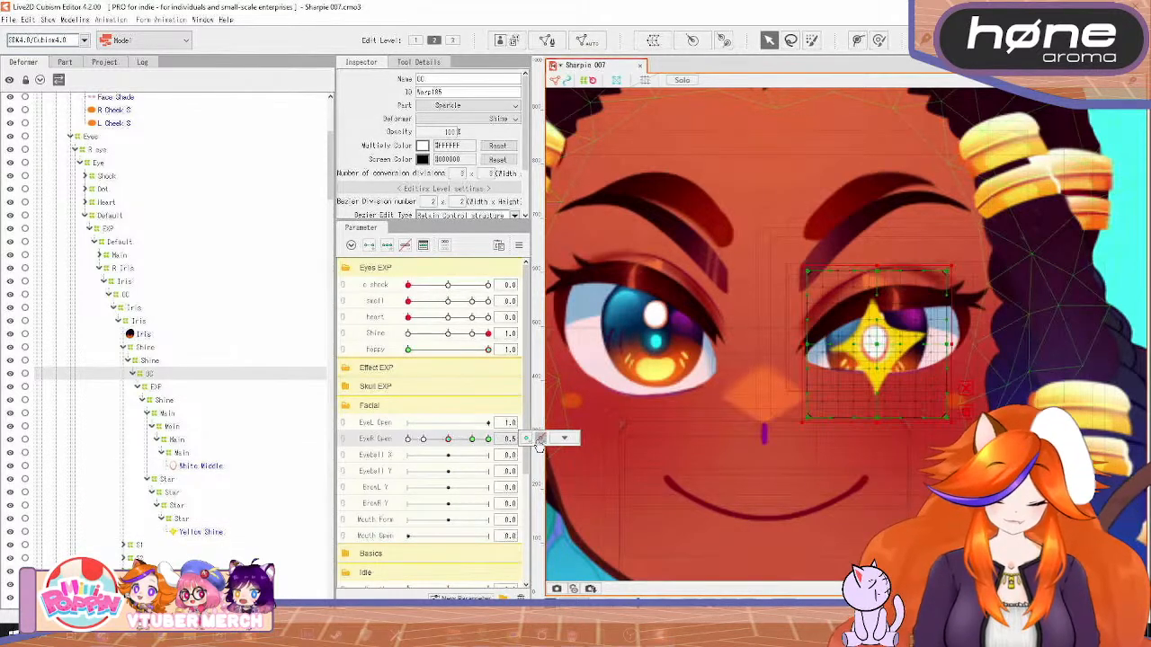
left_click(540, 439)
key("ctrl+z")
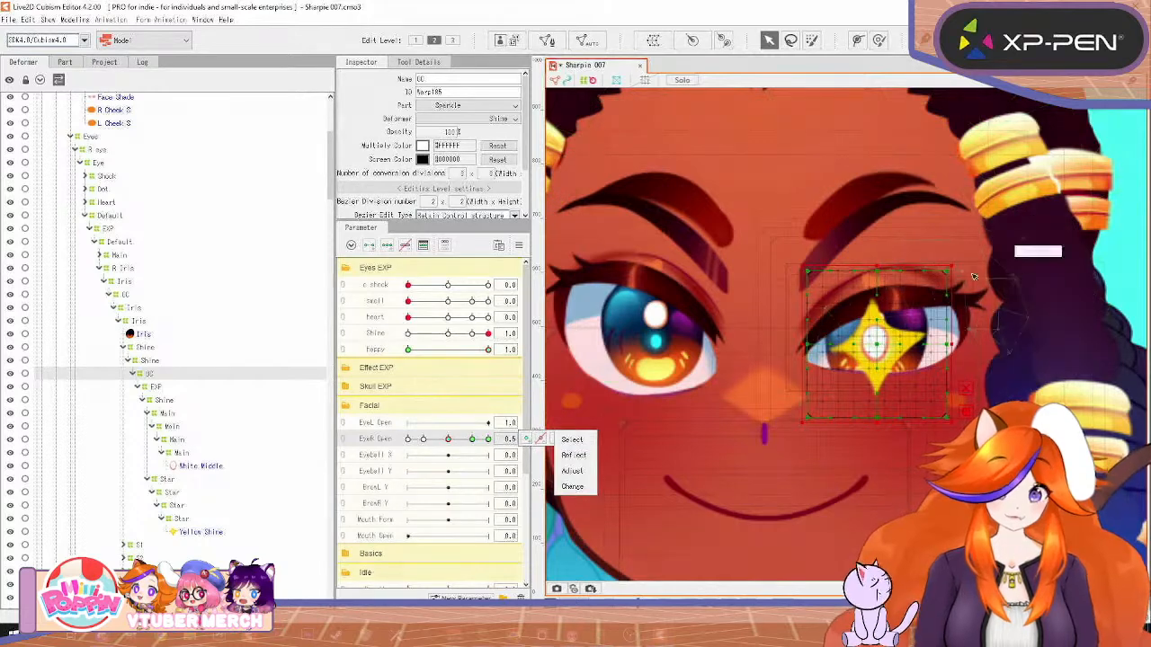
left_click_drag(951, 269, 931, 304)
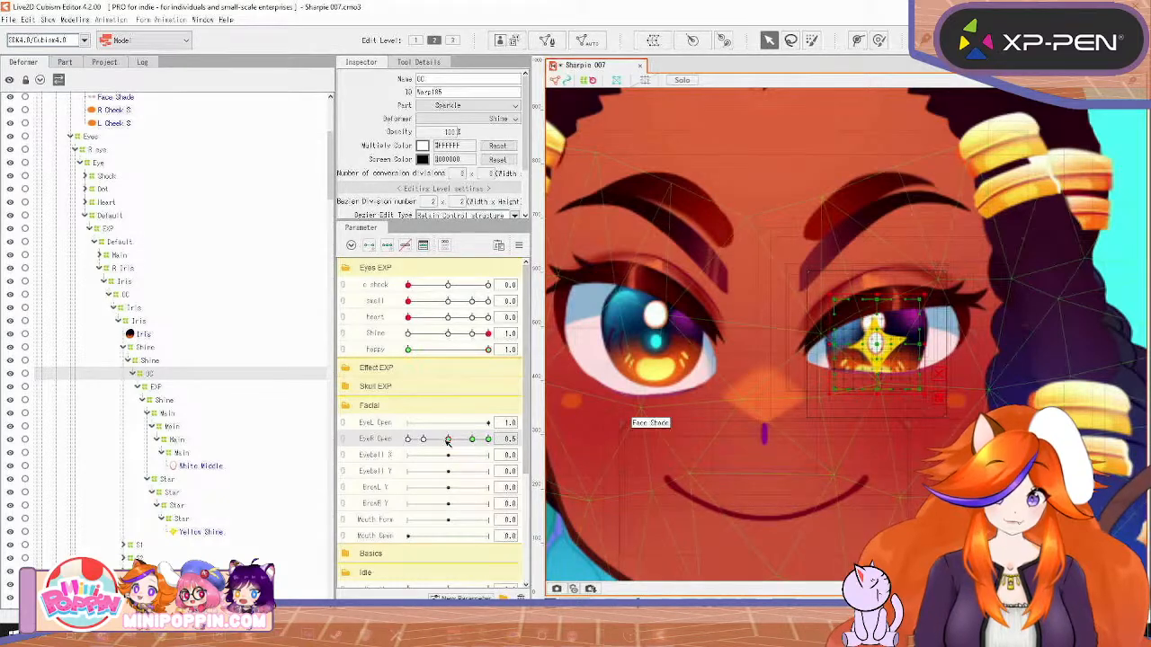
Key the OC deformer at EyeR Open 0.4, shrunk to a small box over the star's middle with 0% opacity
left_click_drag(447, 441, 439, 441)
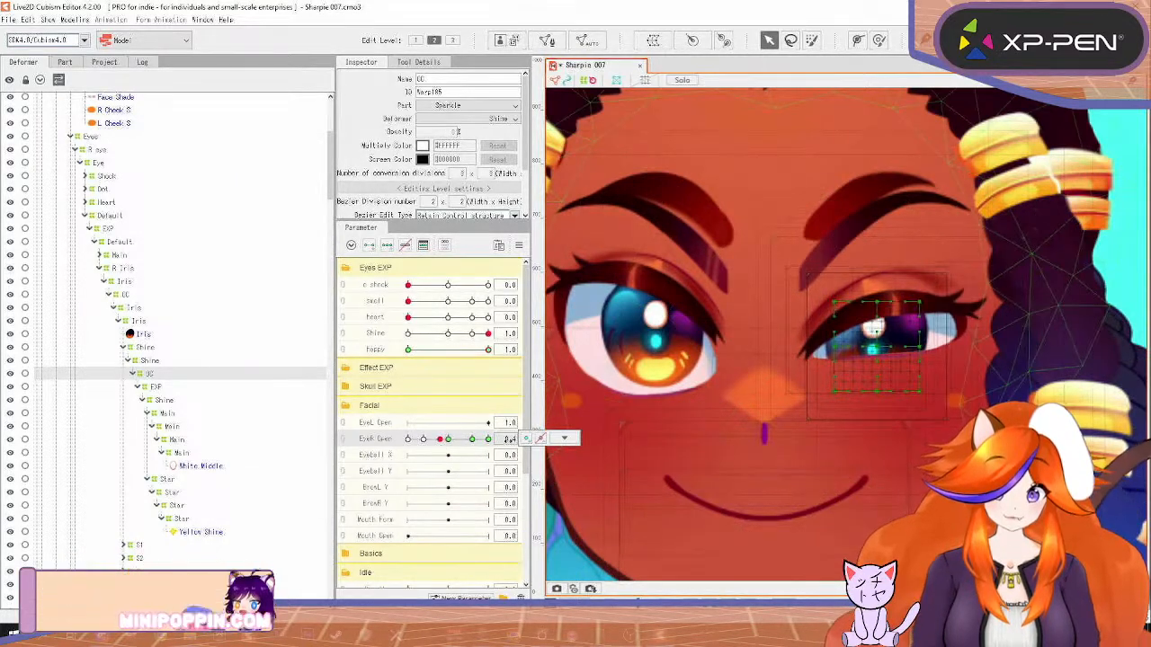
left_click(509, 439)
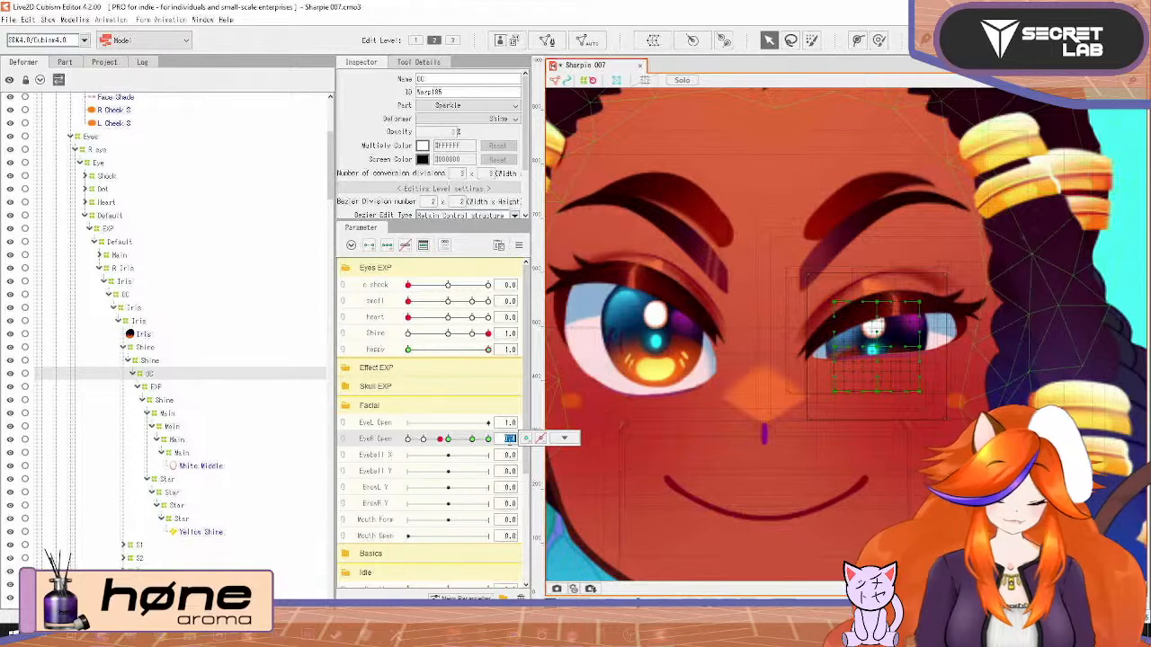
left_click(527, 438)
left_click_drag(950, 384, 974, 399)
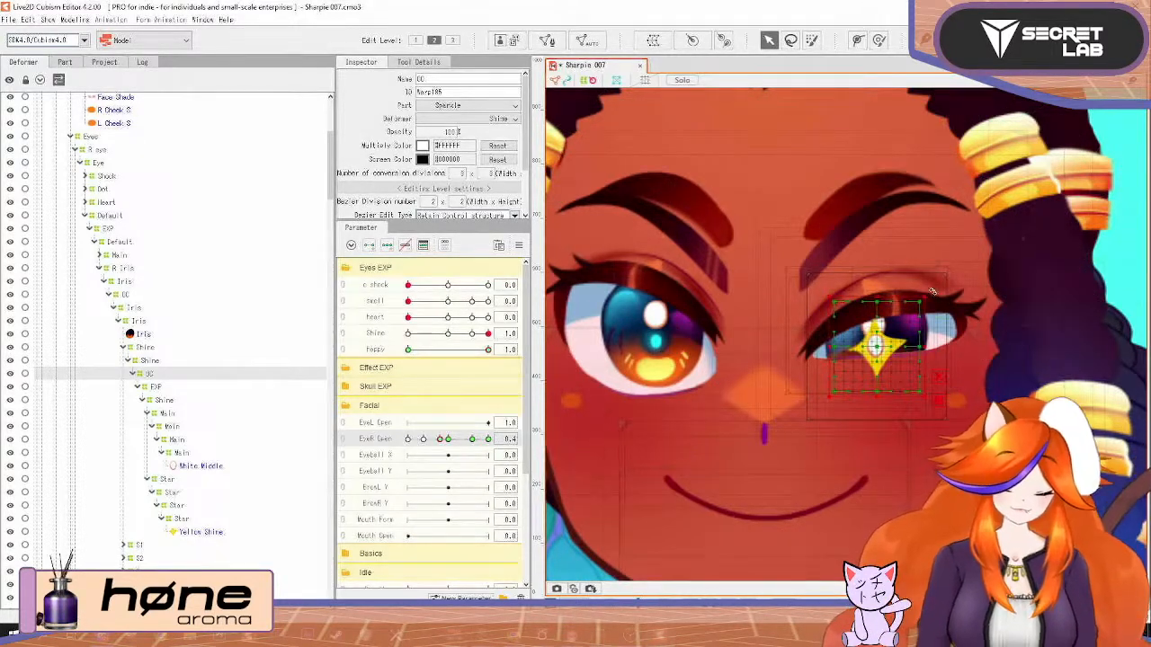
left_click_drag(926, 299, 901, 327)
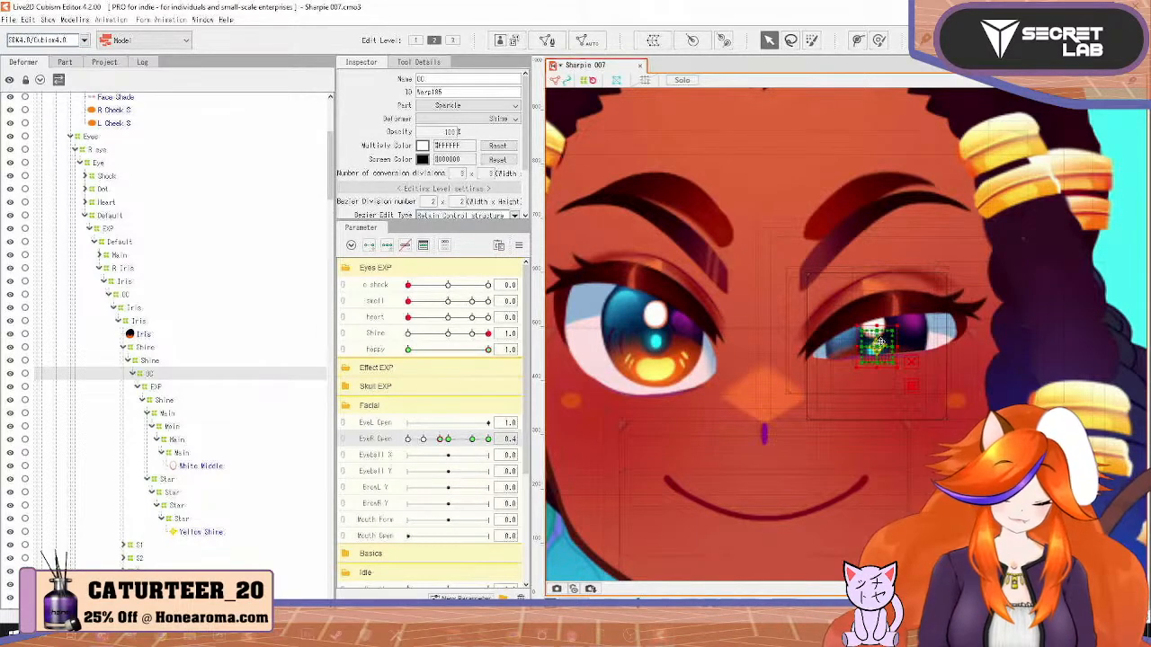
left_click_drag(881, 341, 881, 337)
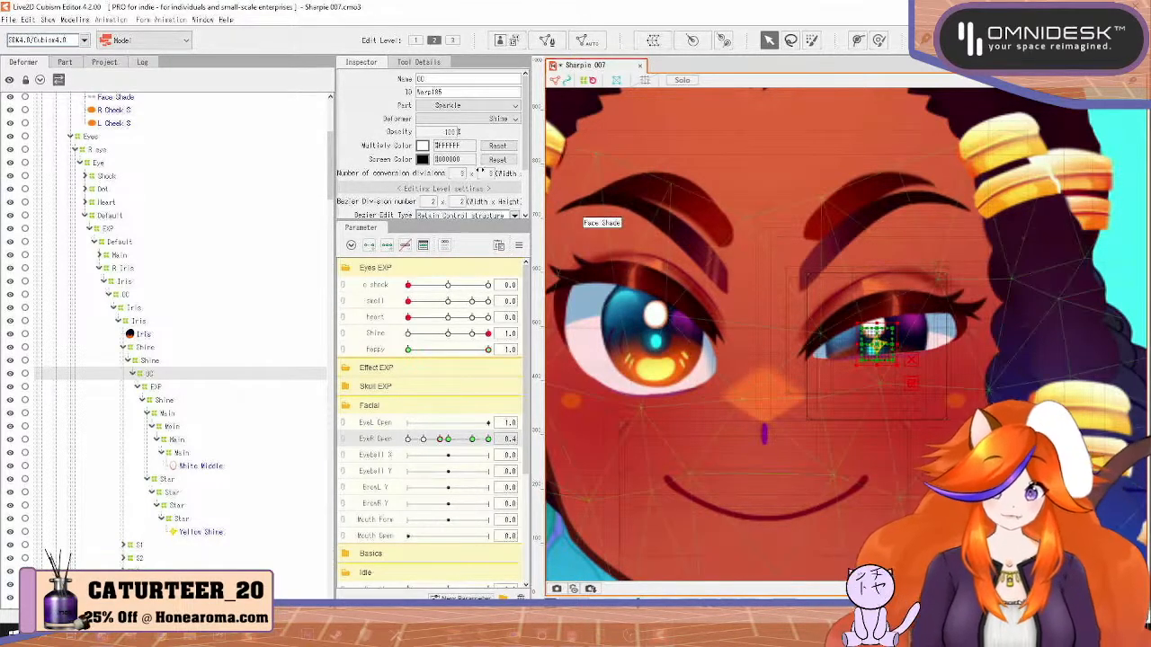
type("0")
key("Return")
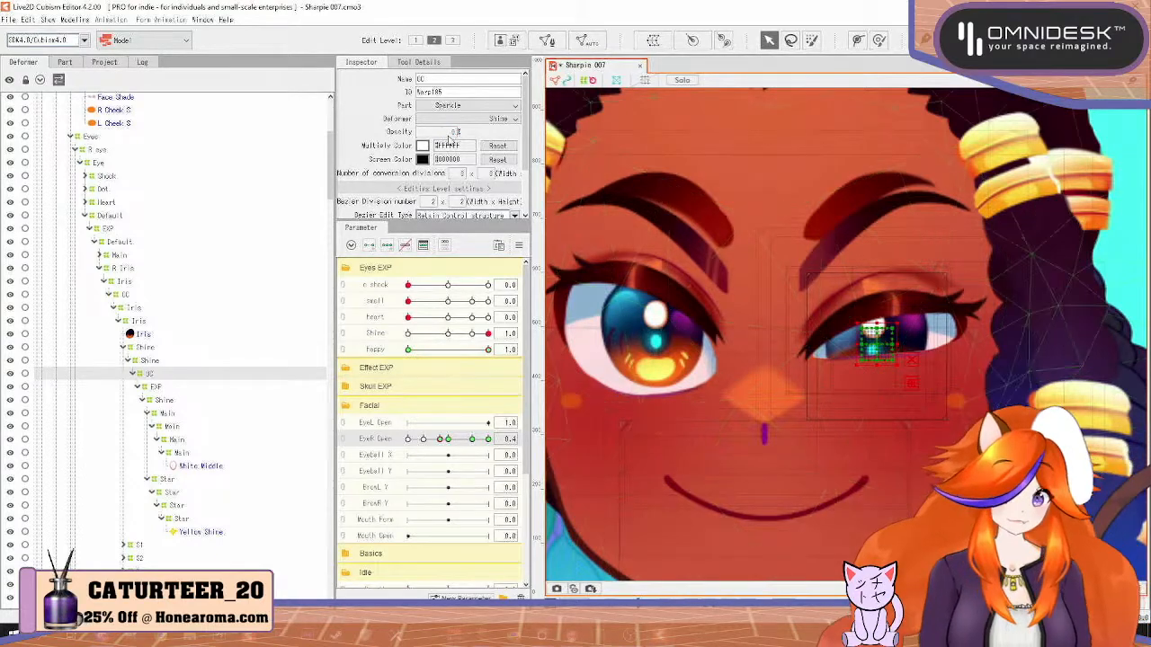
Remove the happy keys from the OC deformer, set happy to 0.0, and test EyeR Open up to 1.0
left_click_drag(441, 439, 488, 443)
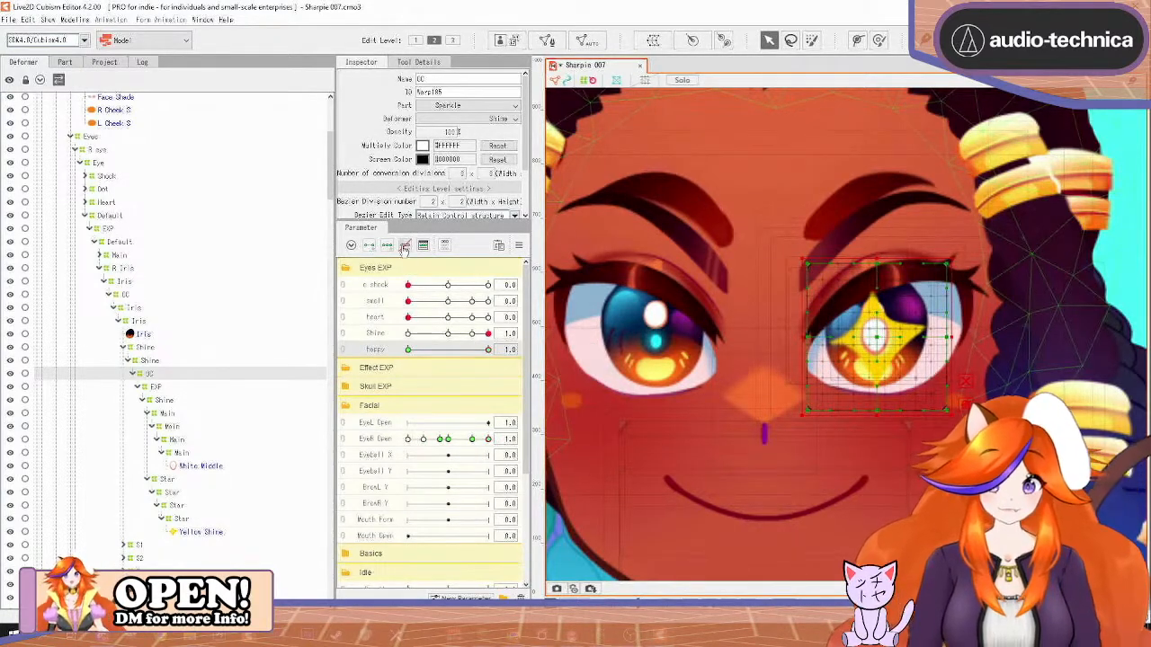
mouse_move(488, 440)
left_mouse_down()
mouse_move(413, 453)
mouse_move(492, 453)
left_mouse_up()
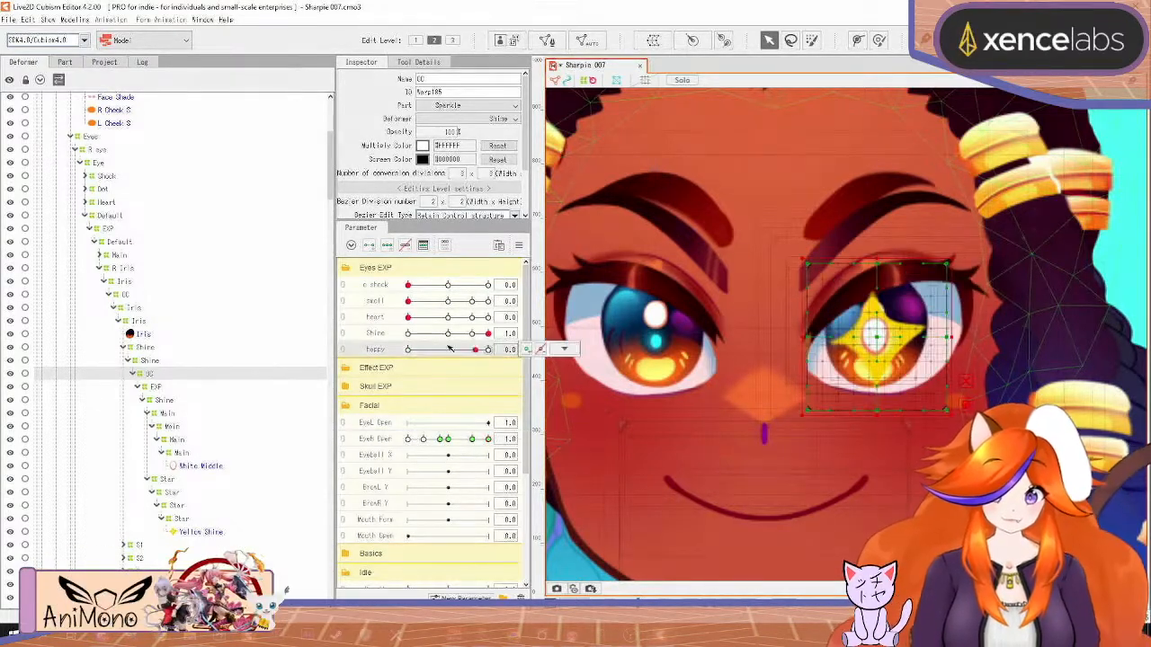
left_click(444, 440)
left_click_drag(442, 448, 494, 463)
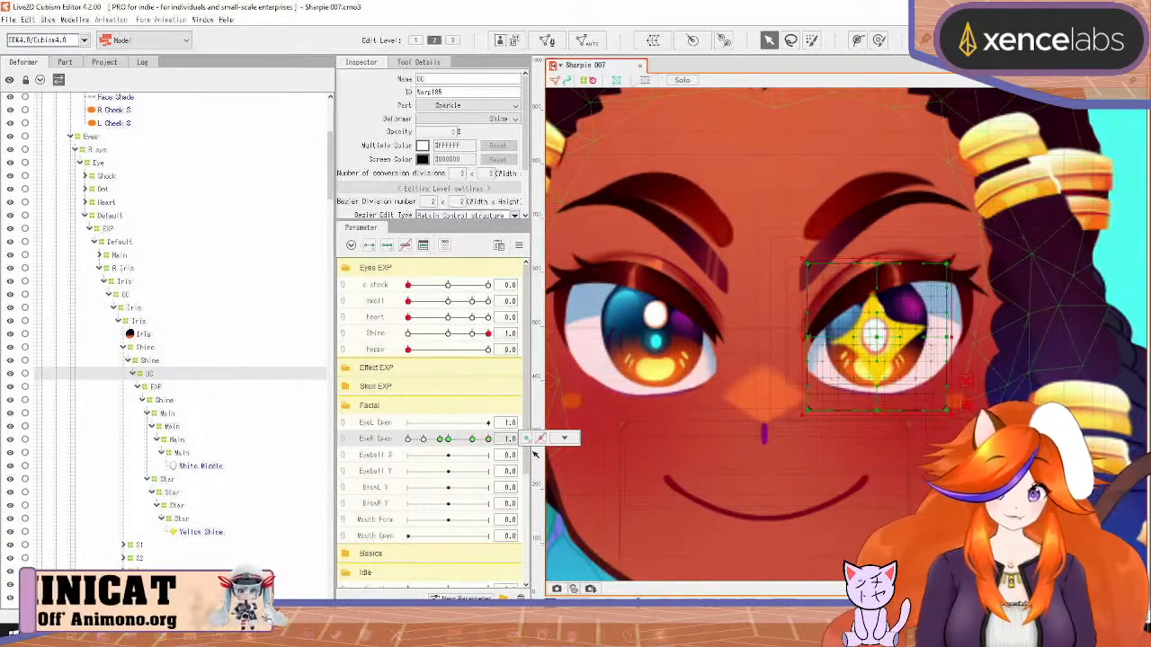
Add three Breath keys to the Star deformer and enlarge the star slightly at Breath 0.5
left_click(177, 493)
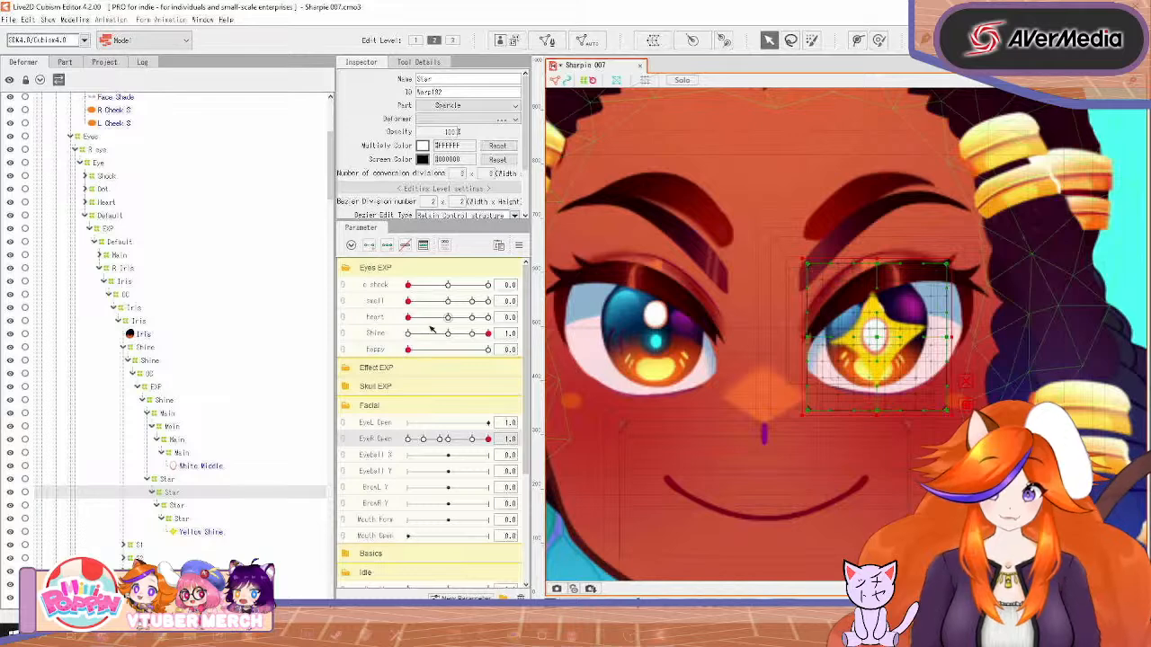
scroll(374, 531, "down", 2)
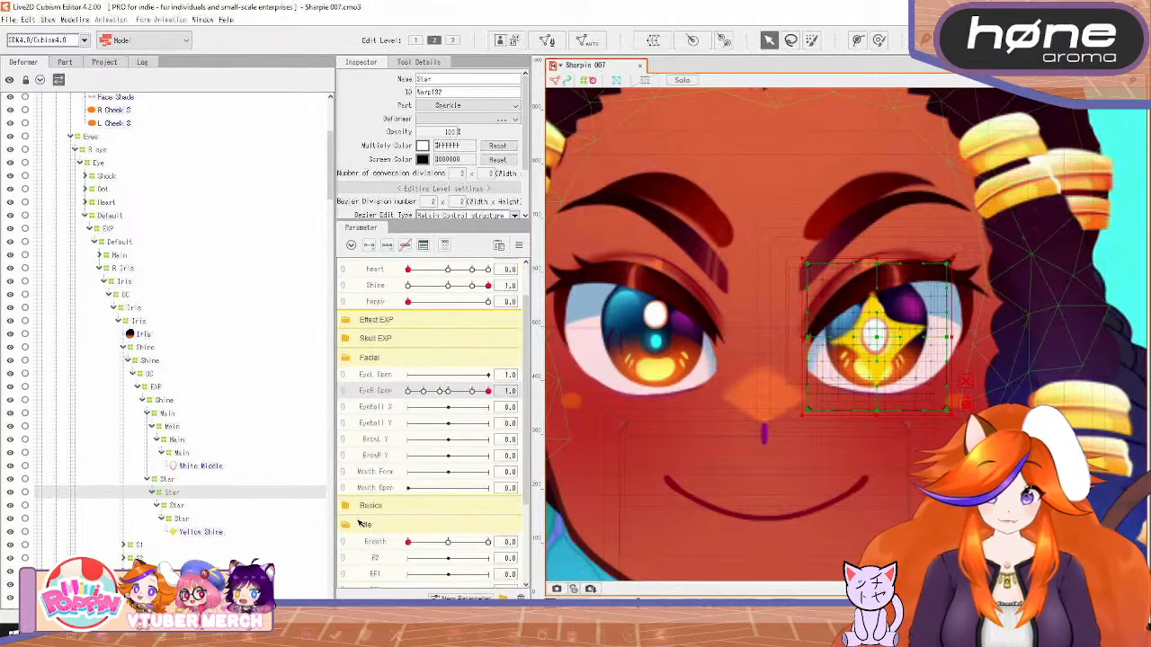
left_click(370, 541)
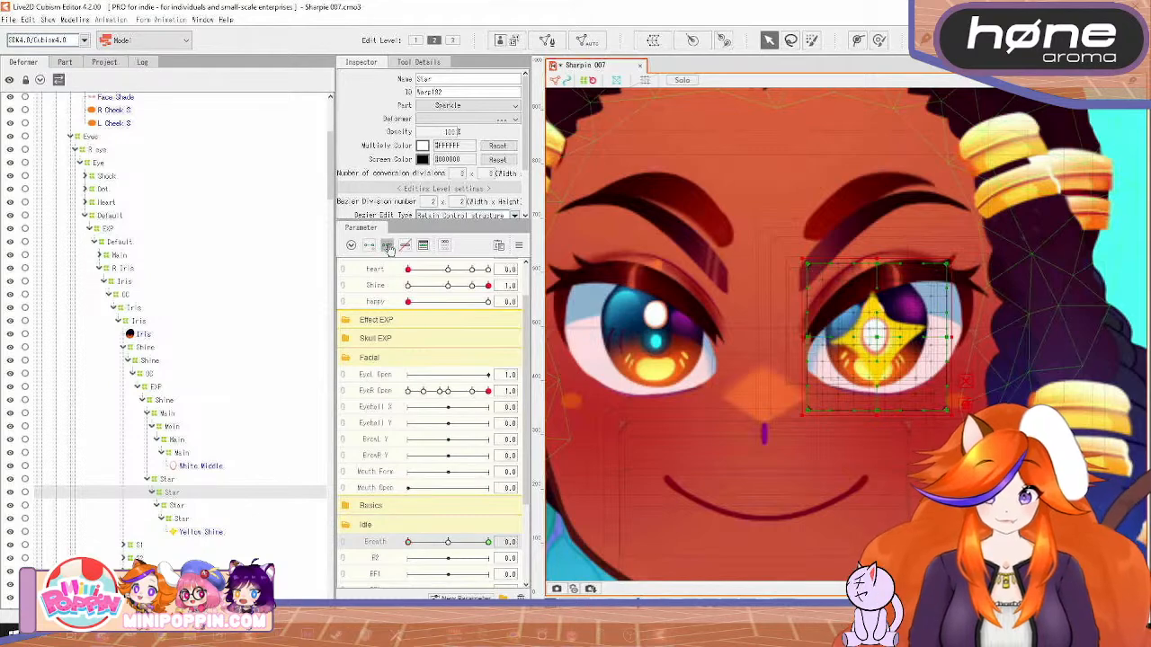
left_click(450, 543)
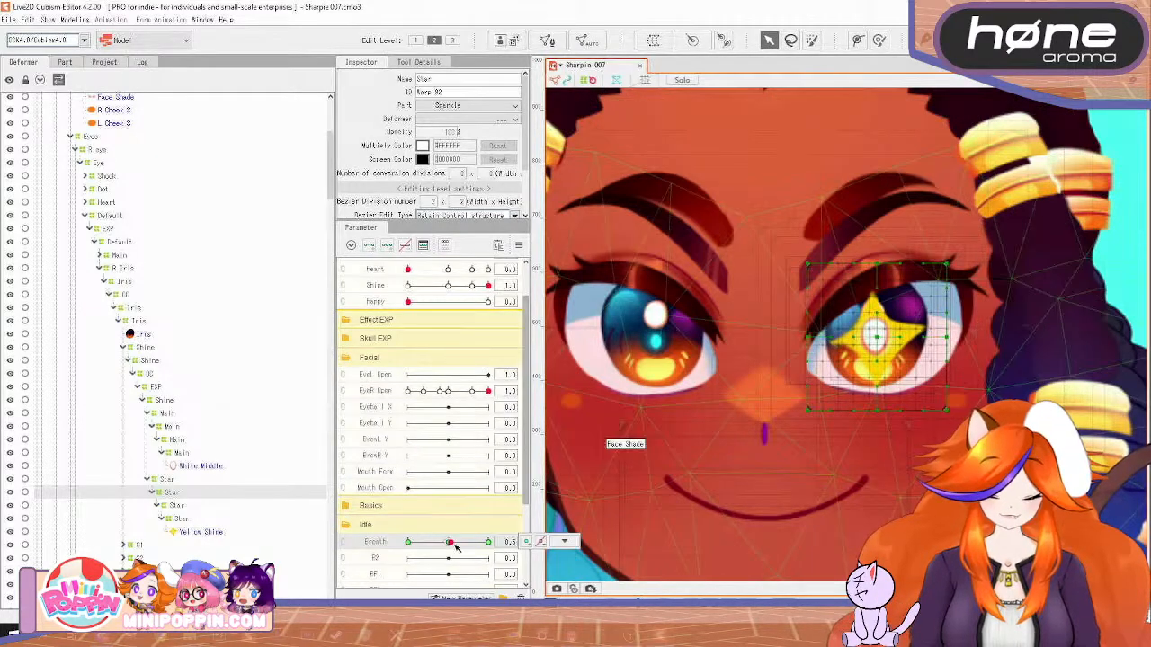
left_click_drag(953, 260, 971, 237)
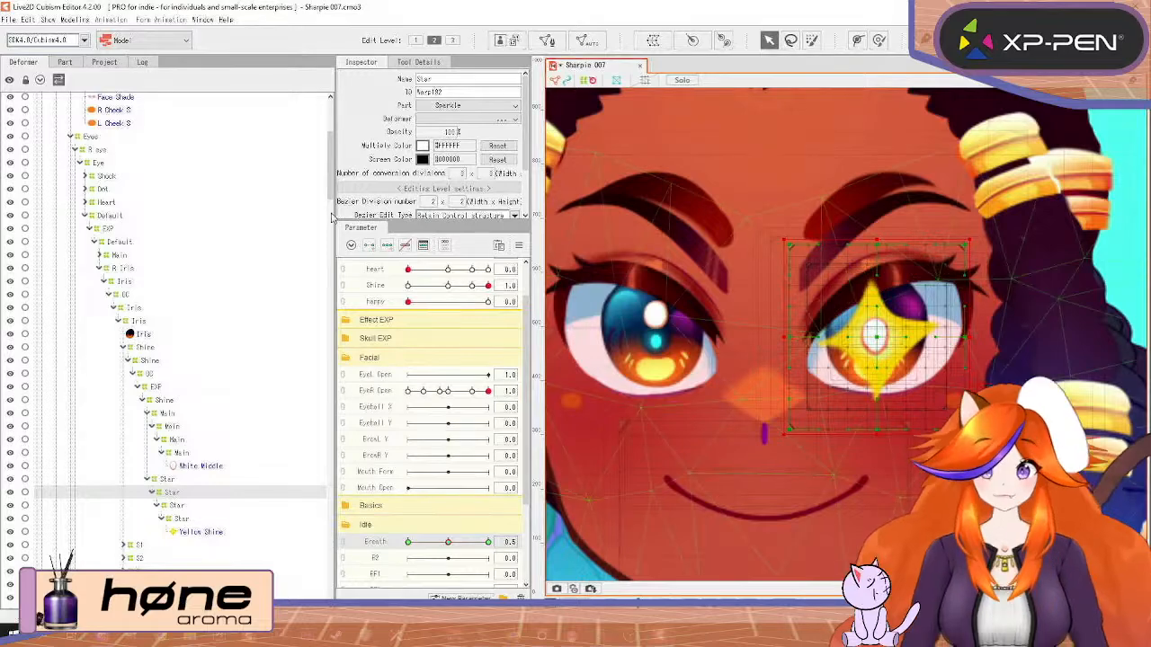
Open the Physics/Scene Blending Settings and raise Shine to its maximum to preview the star's breathing motion on the face
left_click(76, 19)
left_click(135, 250)
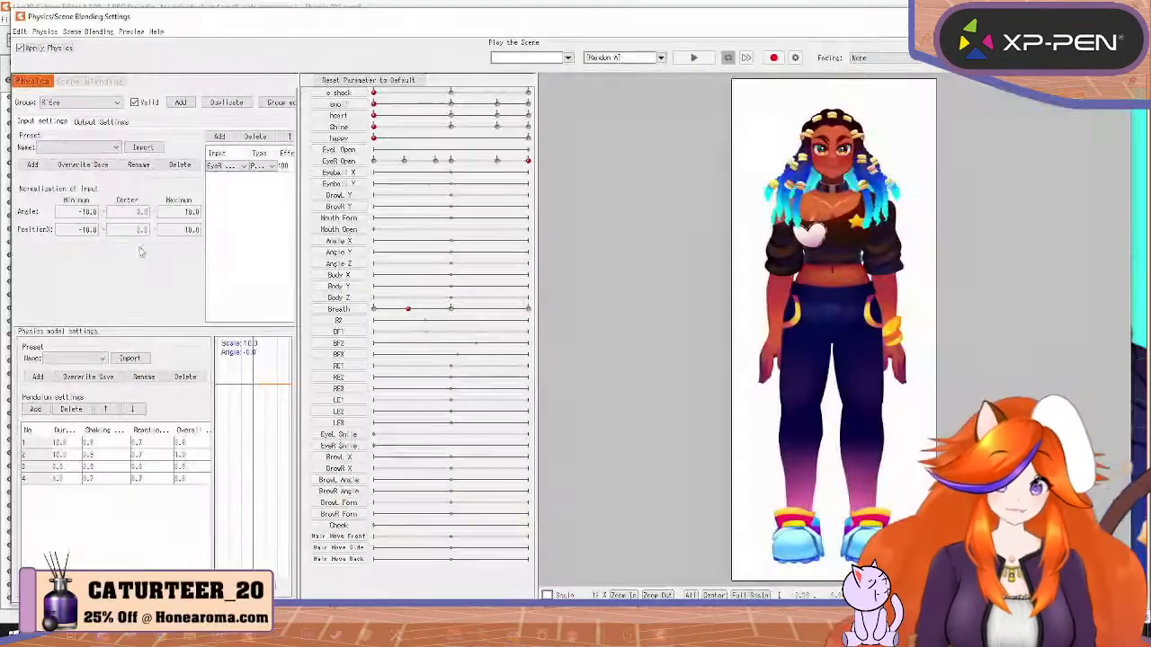
scroll(869, 150, "up", 10)
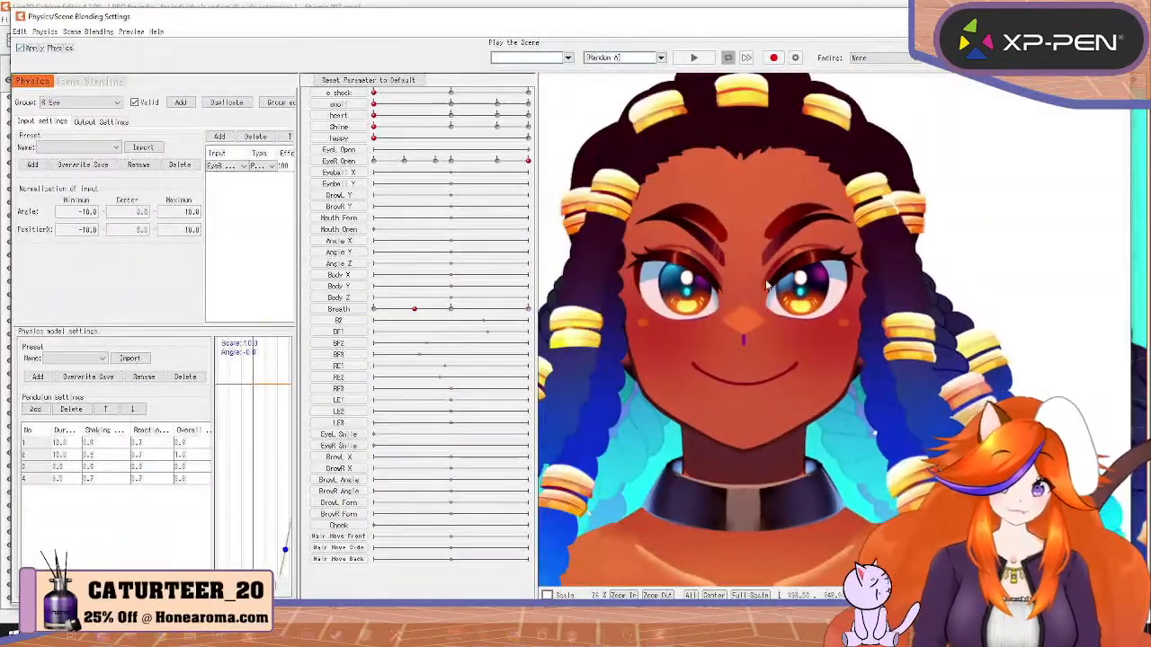
scroll(750, 270, "down", 4)
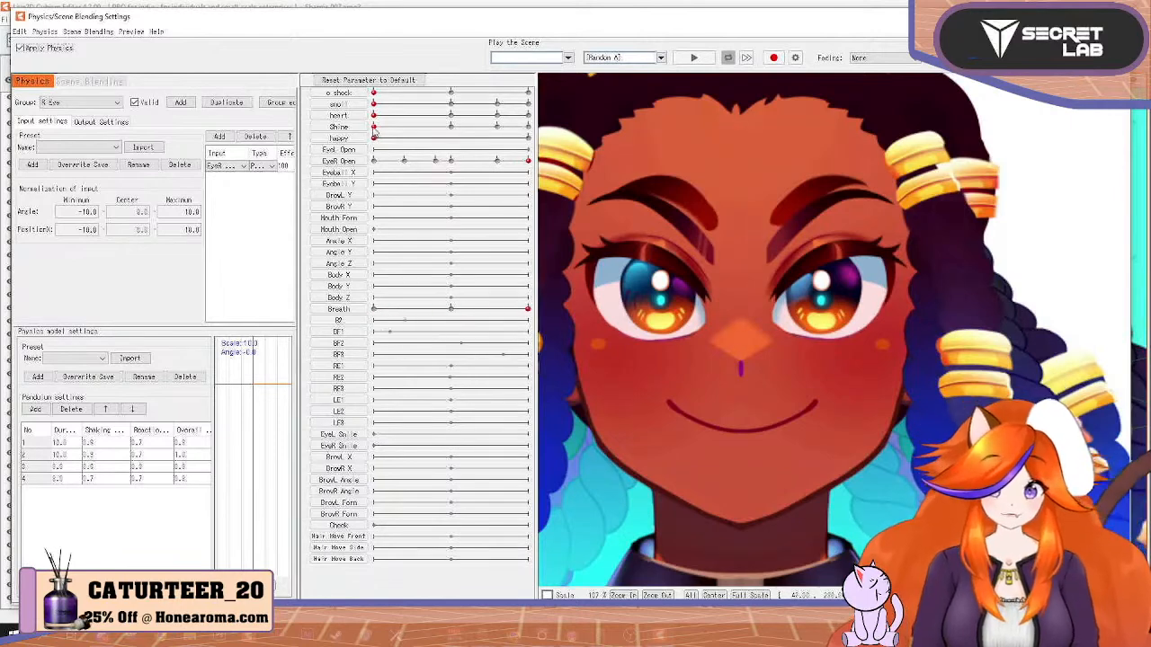
left_click_drag(381, 127, 663, 121)
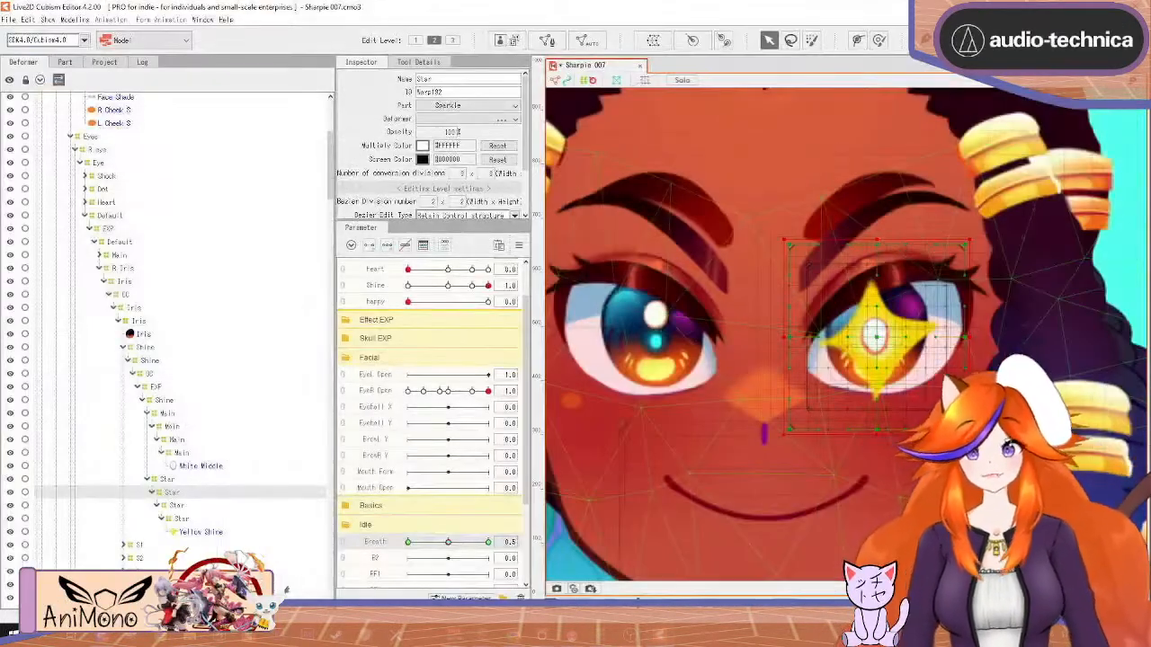
Save the model as Sharpie 008 and collapse the OC deformer inside the right iris's Shine group
key("ctrl+shift+s")
key("Return")
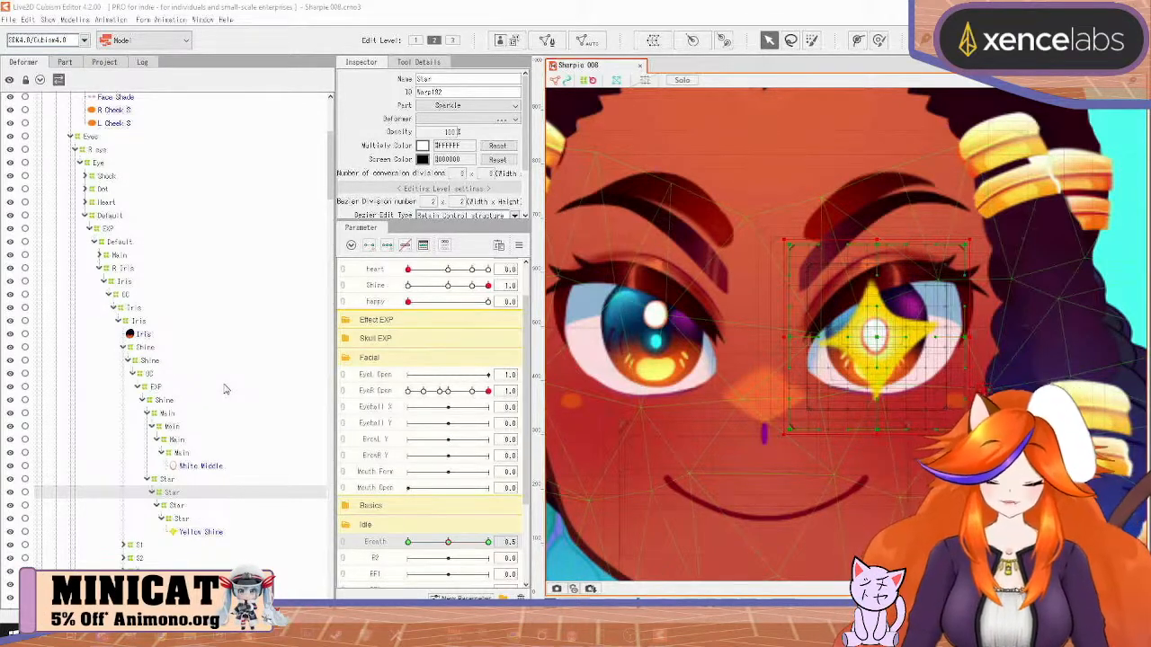
scroll(221, 394, "down", 2)
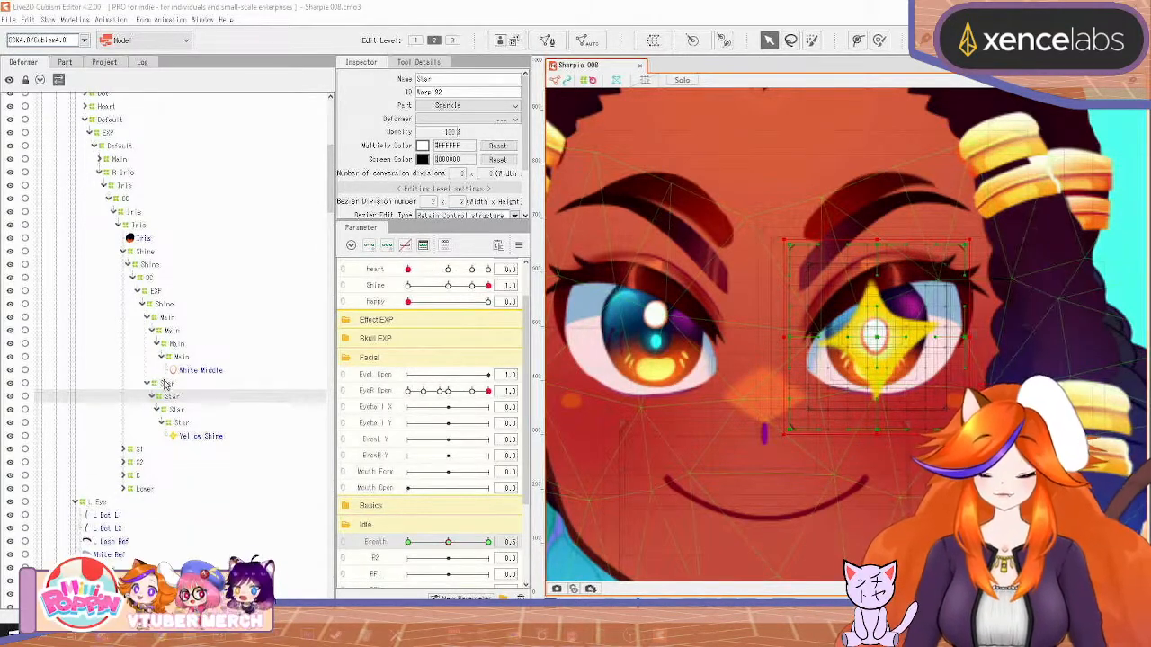
left_click(142, 280)
left_click(138, 279)
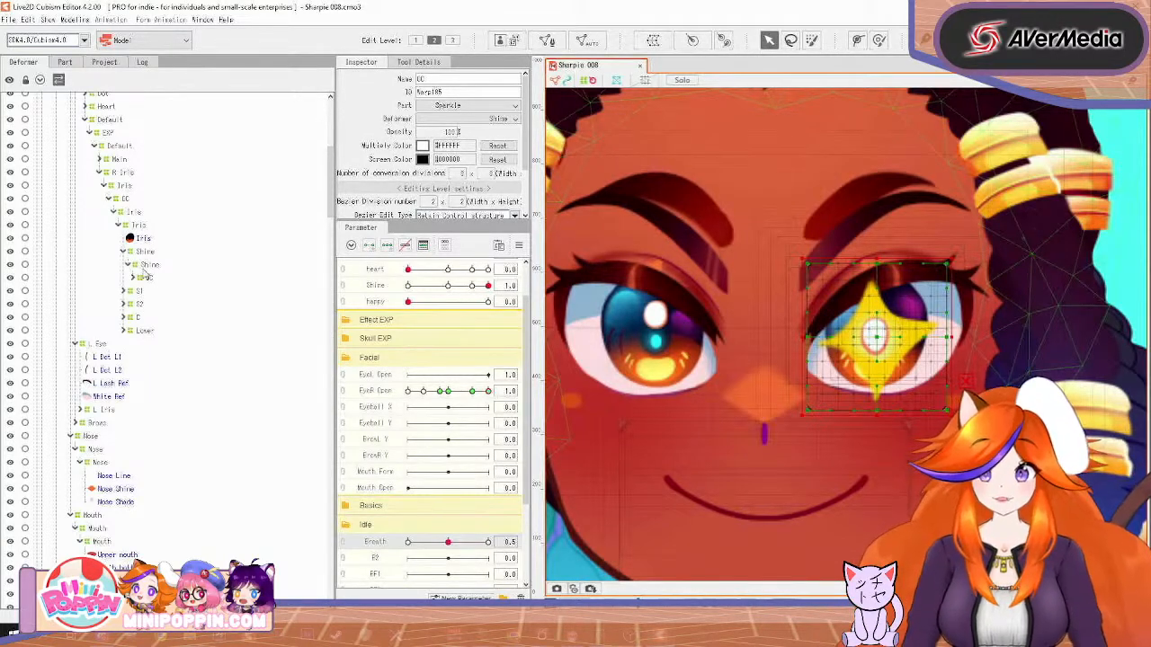
scroll(133, 270, "up", 2)
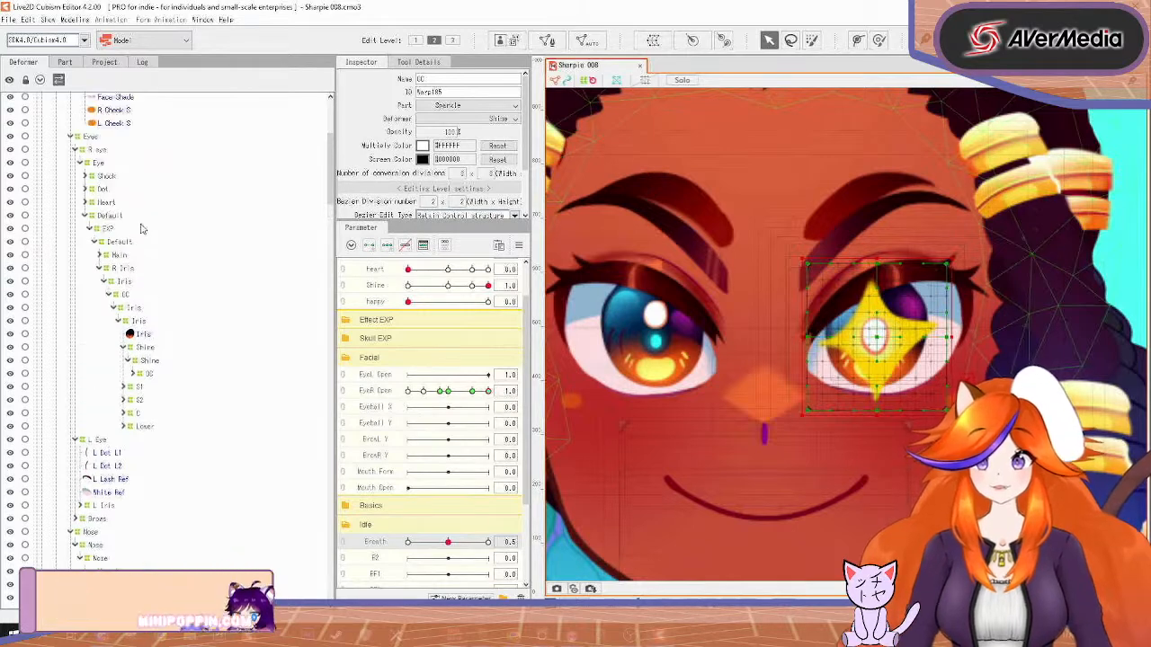
Paste two copies of the right eye's Iris deformer, nest the original inside them, and name the outermost one Y
left_click(133, 307)
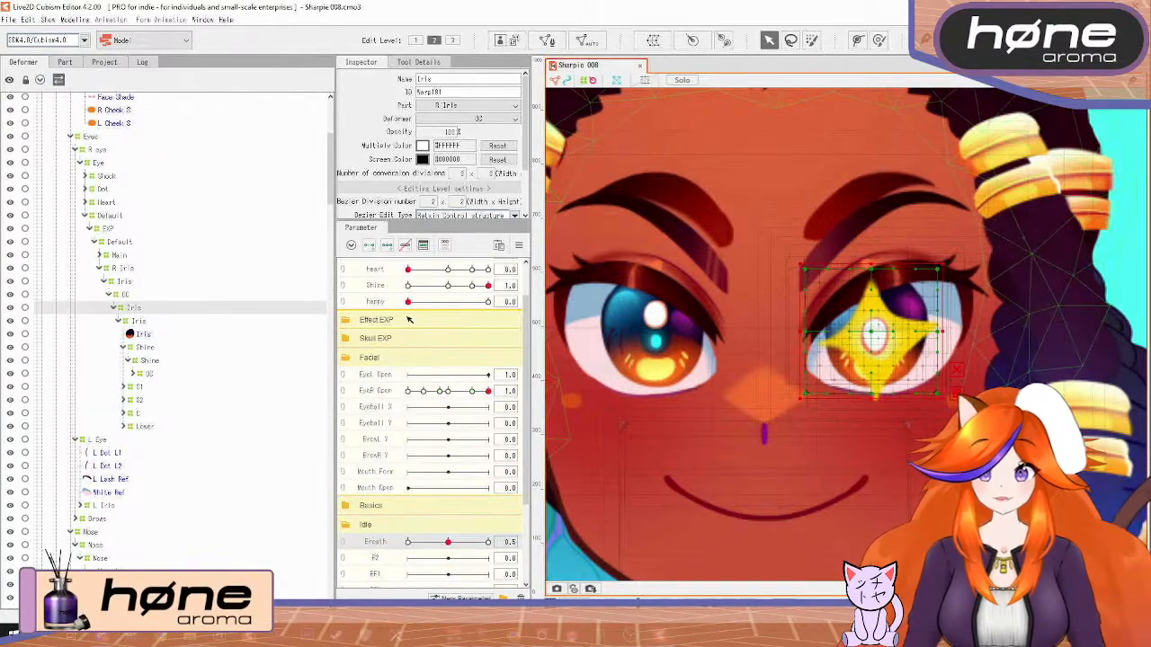
key("ctrl+v")
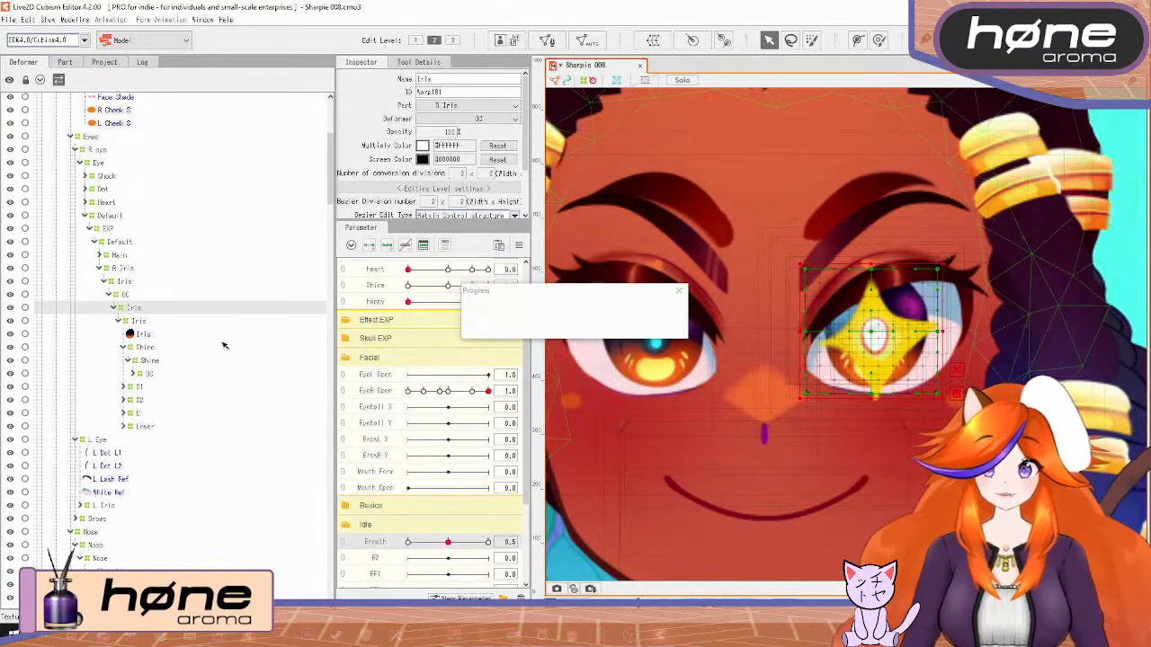
key("ctrl+v")
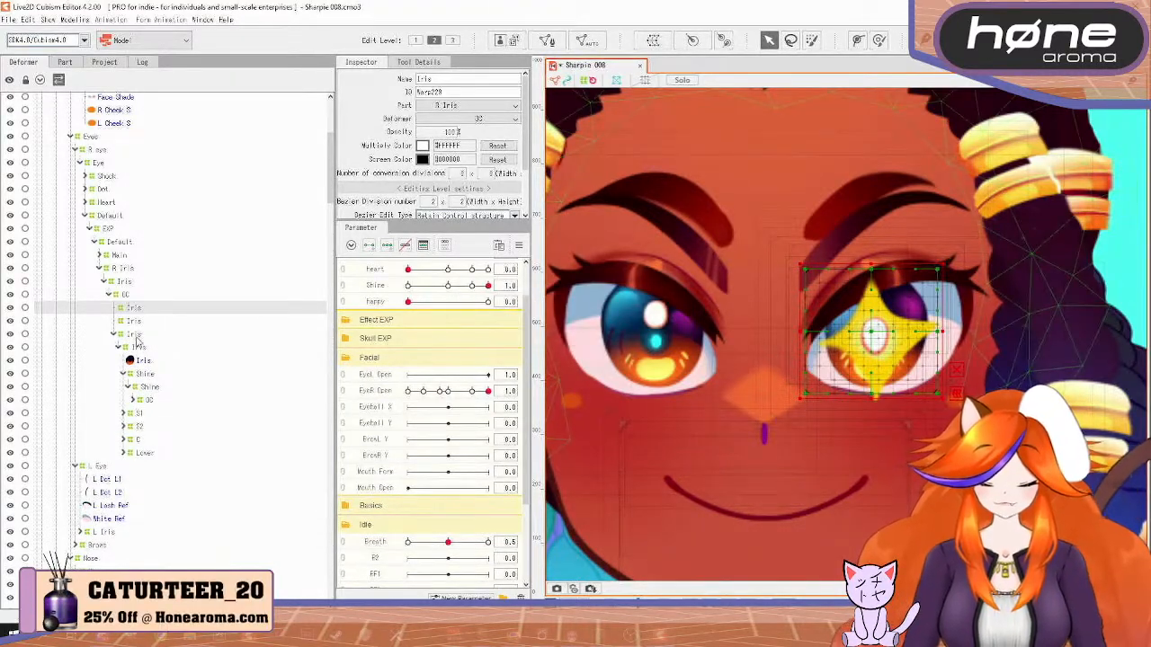
left_click_drag(134, 343, 139, 312)
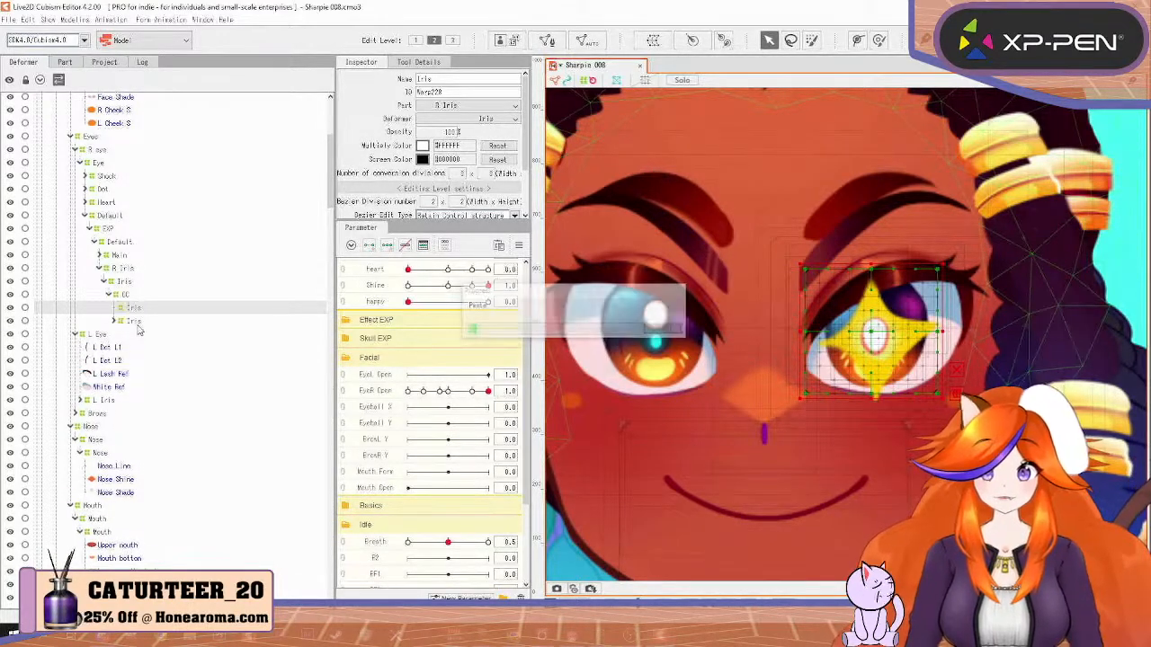
left_click_drag(134, 322, 134, 315)
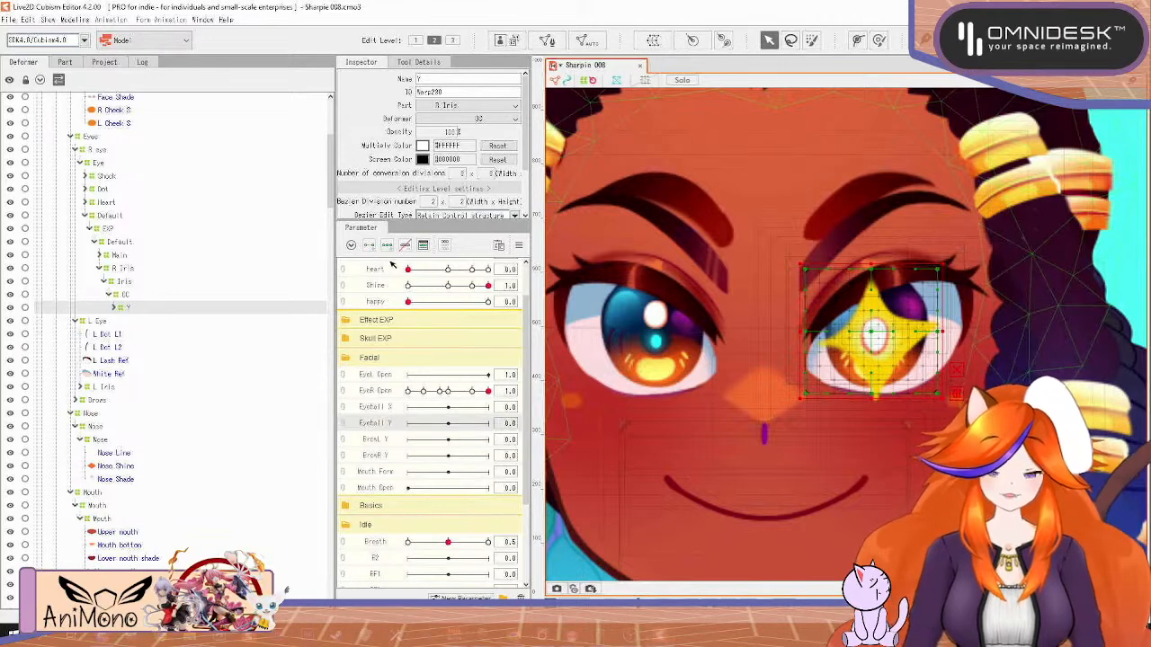
Add three Eyeball Y keys to the Y deformer and move the iris up at 1.0, turning Shine down to 0.0
left_click_drag(448, 423, 512, 420)
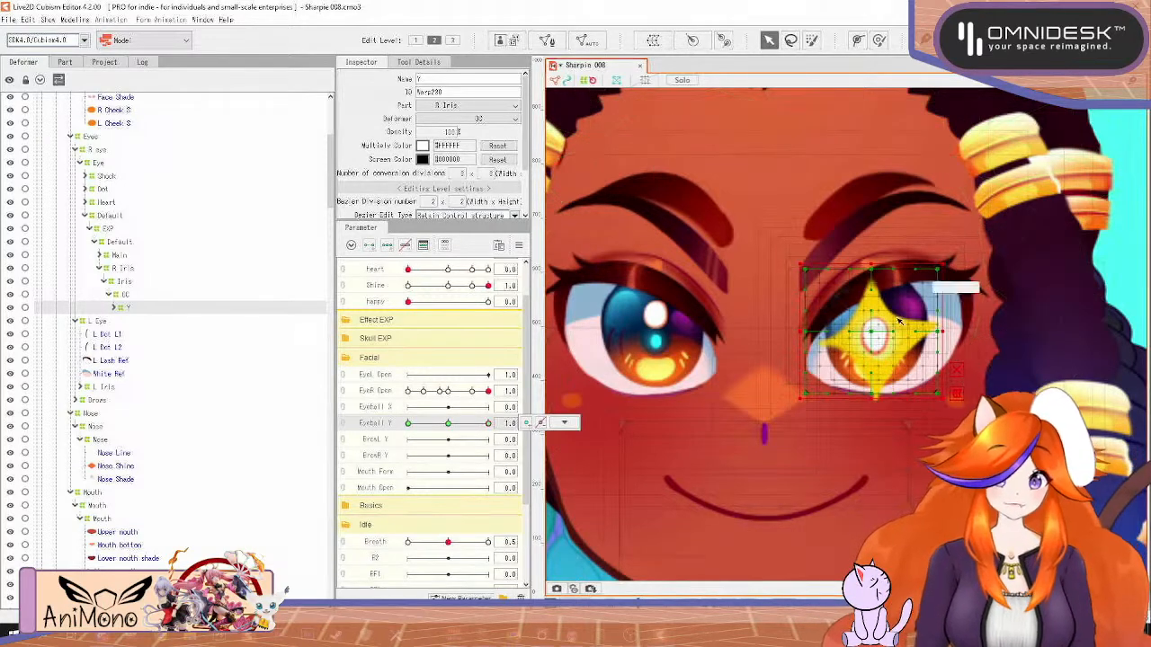
left_click_drag(874, 333, 872, 313)
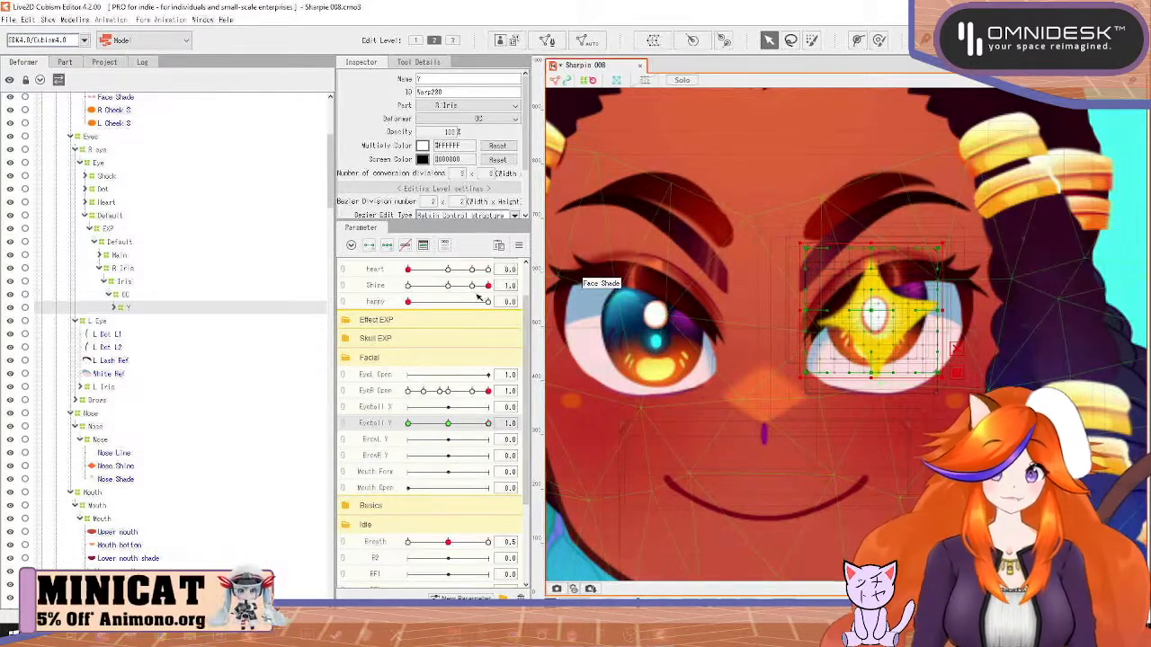
left_click_drag(484, 286, 406, 286)
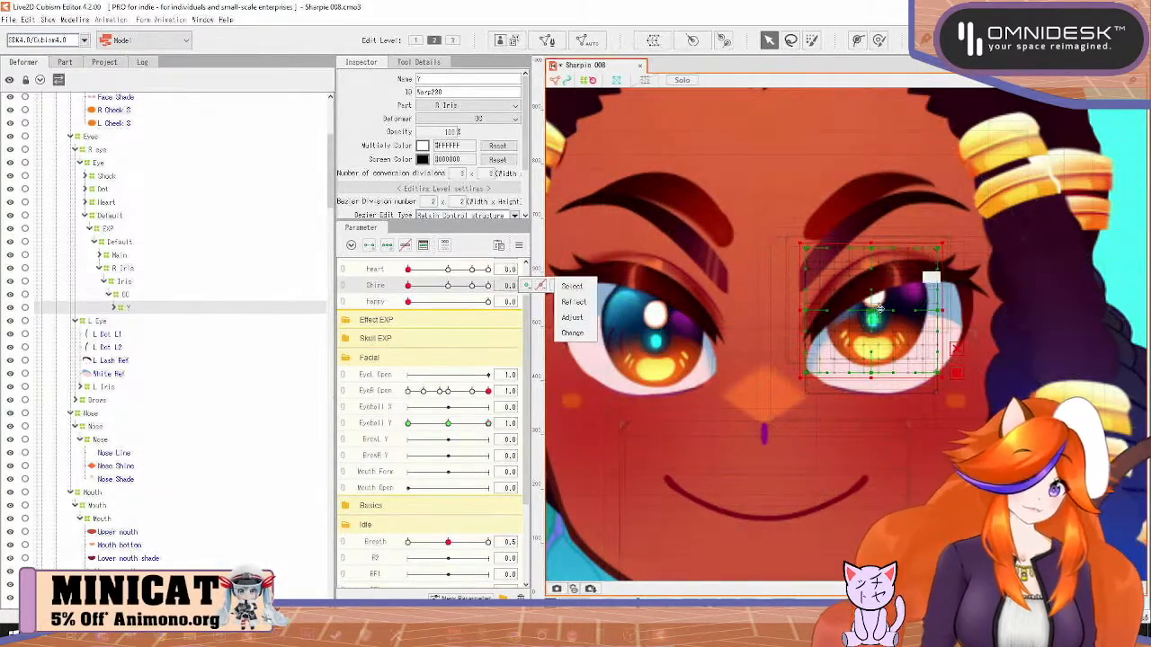
left_click_drag(876, 309, 879, 312)
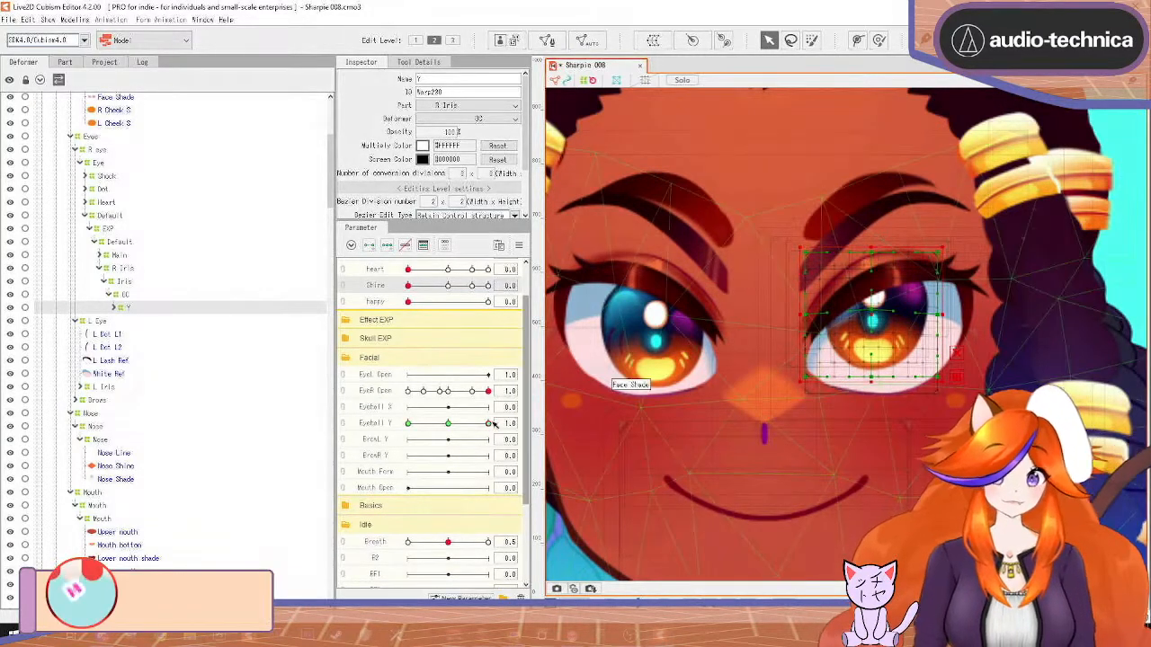
At Eyeball Y -1.0, move the Y deformer down so the right iris looks downward, and return the parameter to 0.0
left_click_drag(488, 424, 401, 446)
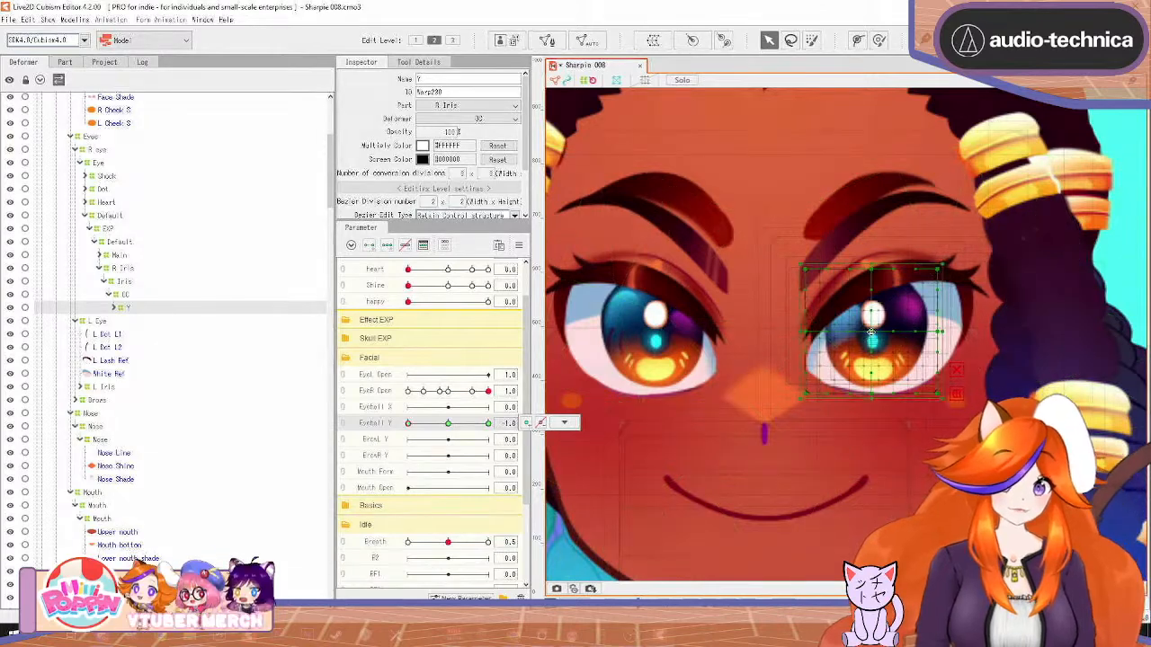
left_click_drag(871, 333, 871, 360)
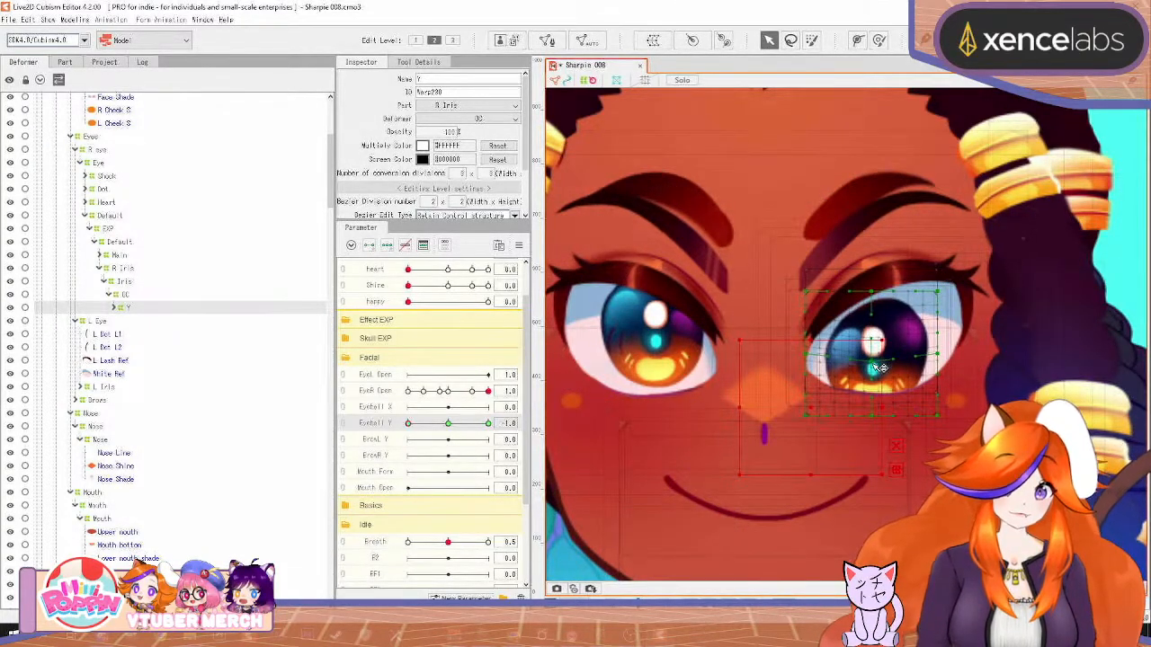
left_click_drag(409, 423, 449, 424)
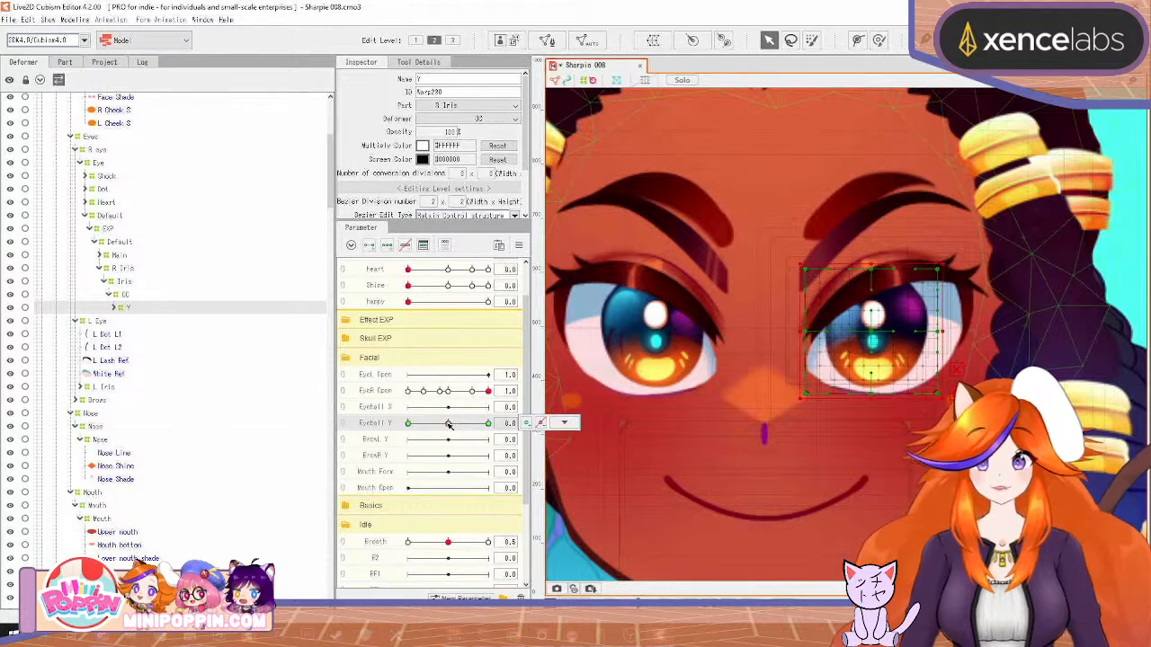
Rename the Iris deformer nested in Y as X, add three Eyeball X keys, and move the iris toward the nose at -1.0
left_click(114, 307)
left_click(134, 320)
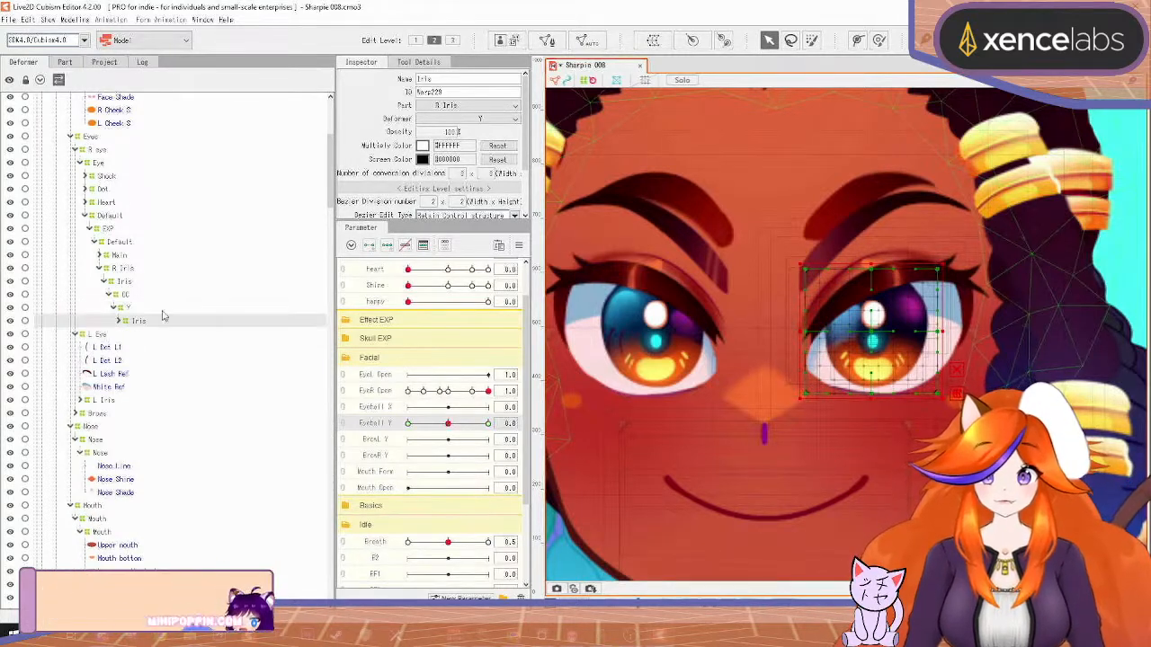
left_click(462, 79)
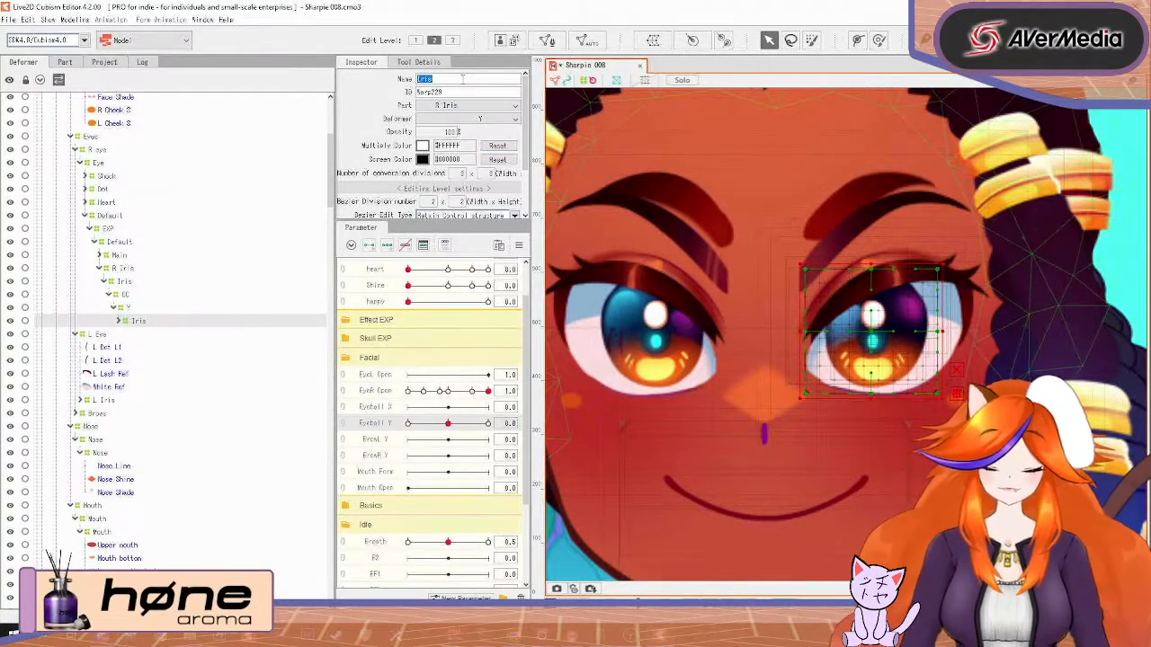
left_click(392, 408)
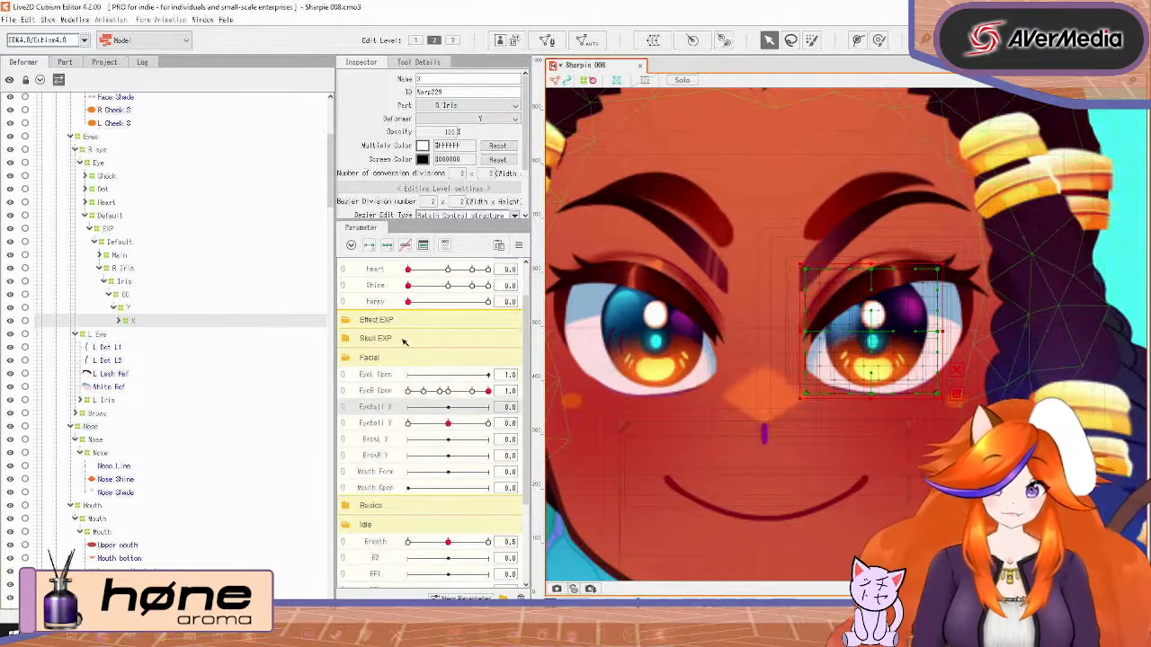
left_click_drag(448, 407, 428, 411)
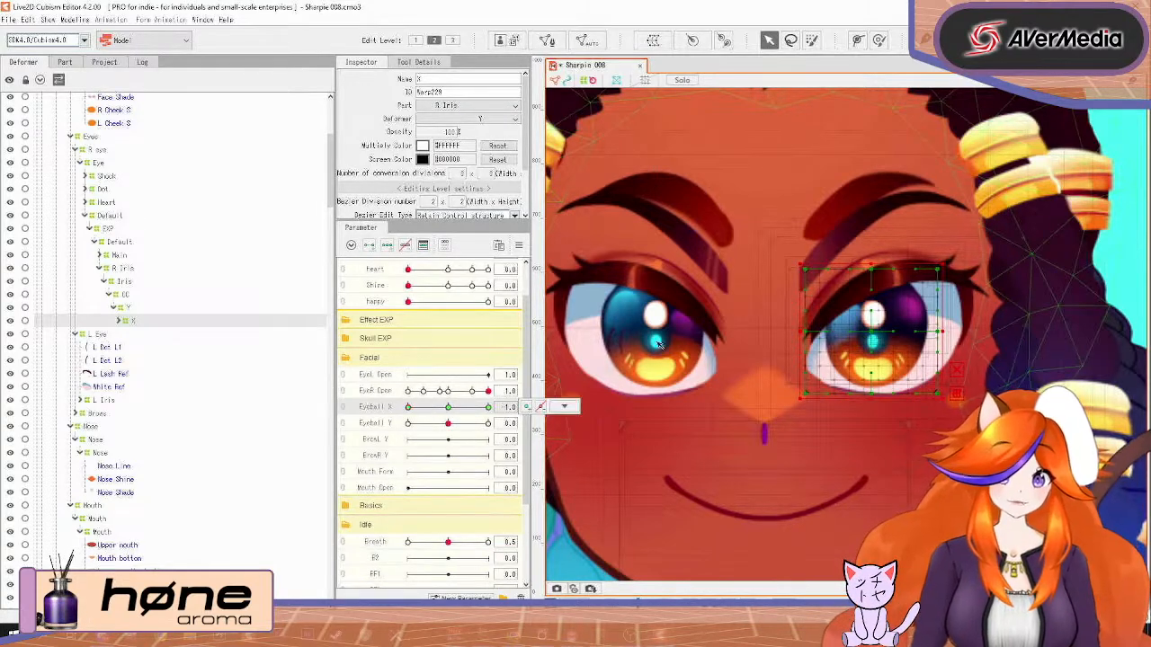
left_click_drag(872, 338, 856, 336)
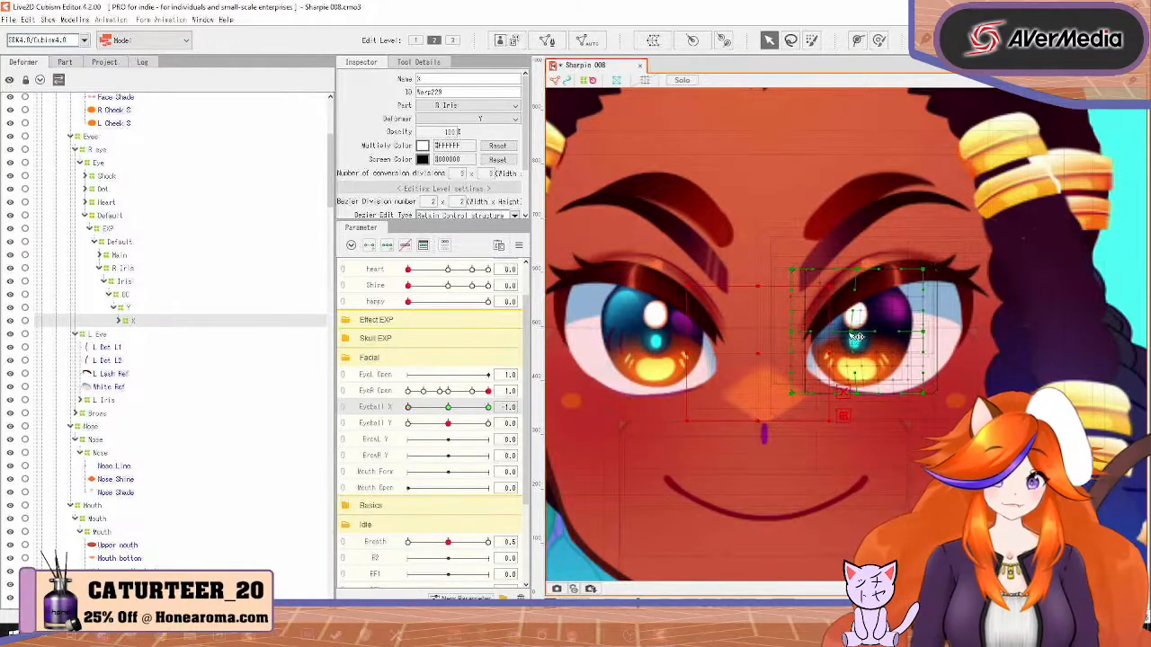
Move the X deformer toward the outer eye corner at Eyeball X 1.0, check the movement, and return both eyeball parameters to 0.0
left_click_drag(409, 407, 489, 407)
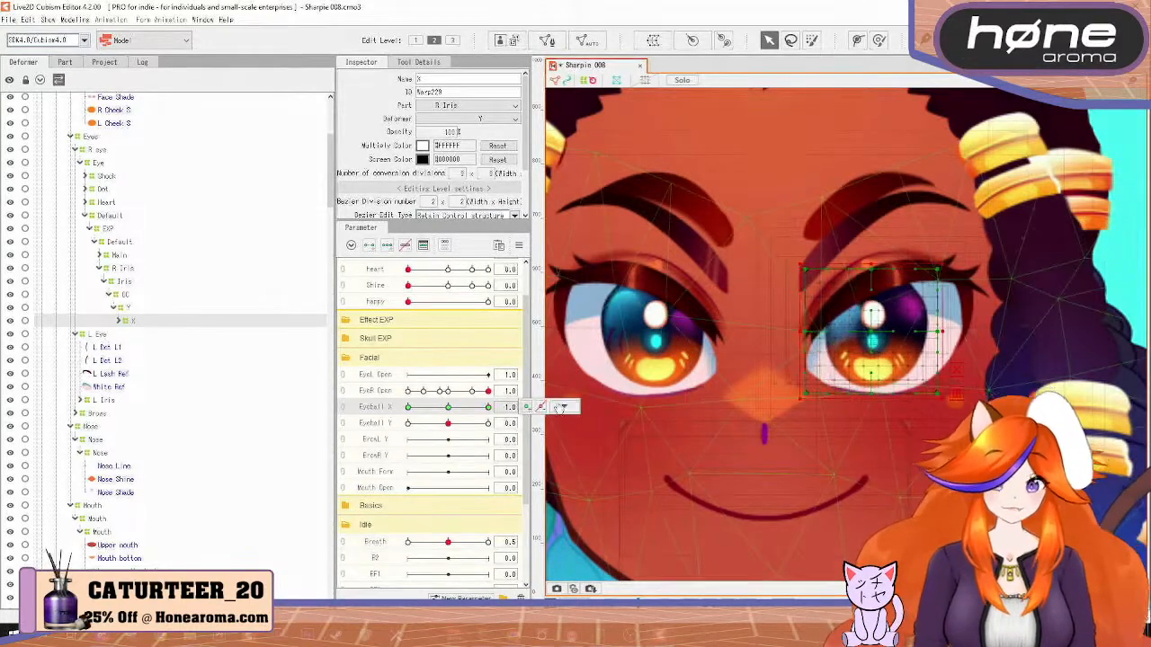
left_click_drag(878, 327, 910, 334)
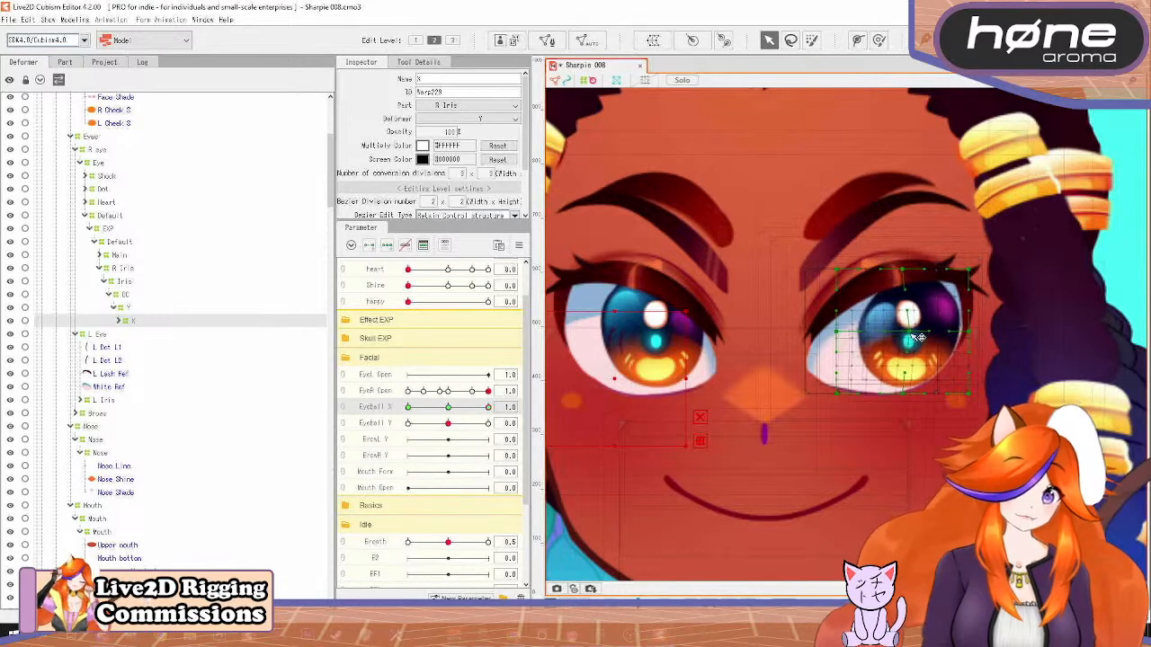
left_click_drag(911, 334, 908, 337)
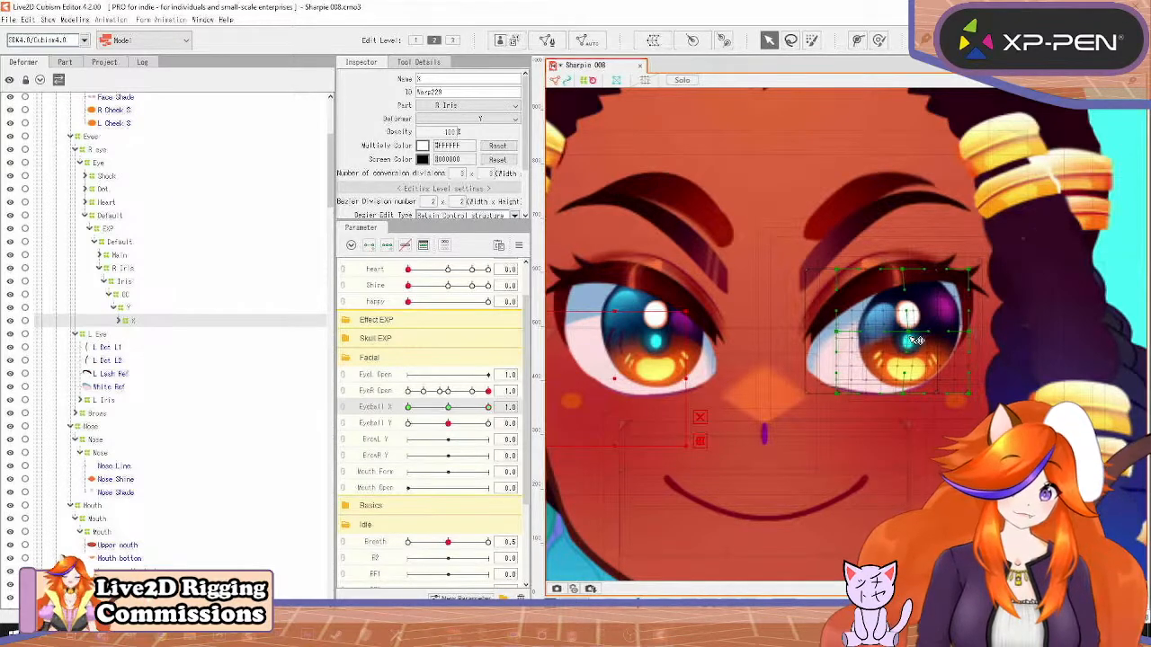
left_click_drag(488, 408, 441, 416)
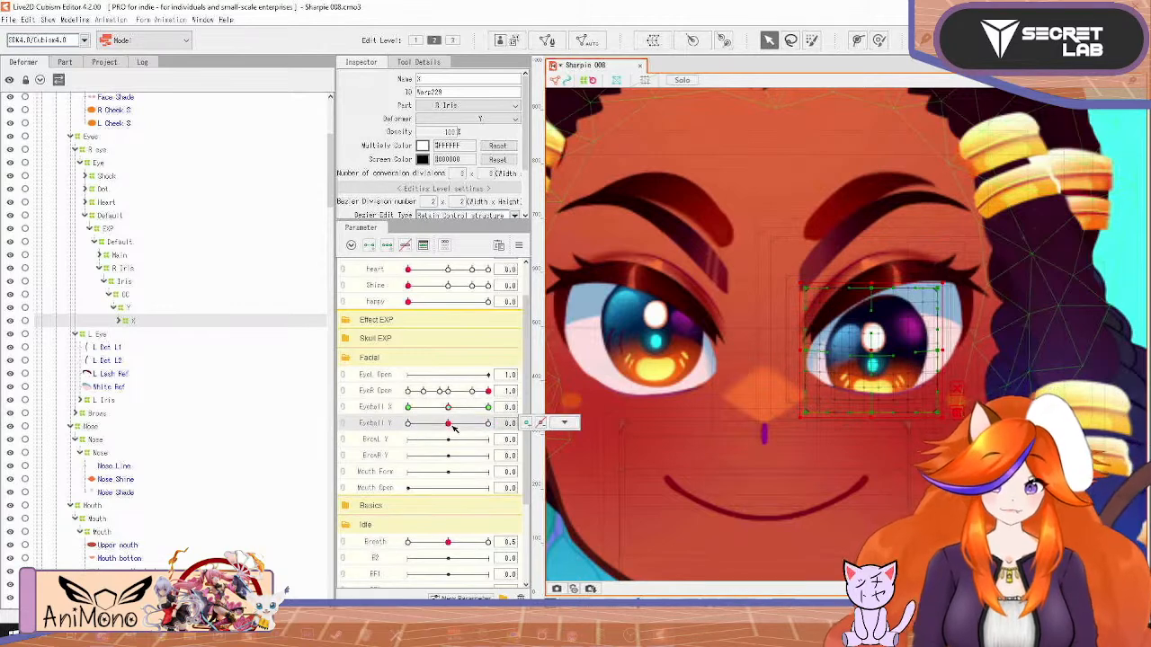
left_click(449, 422)
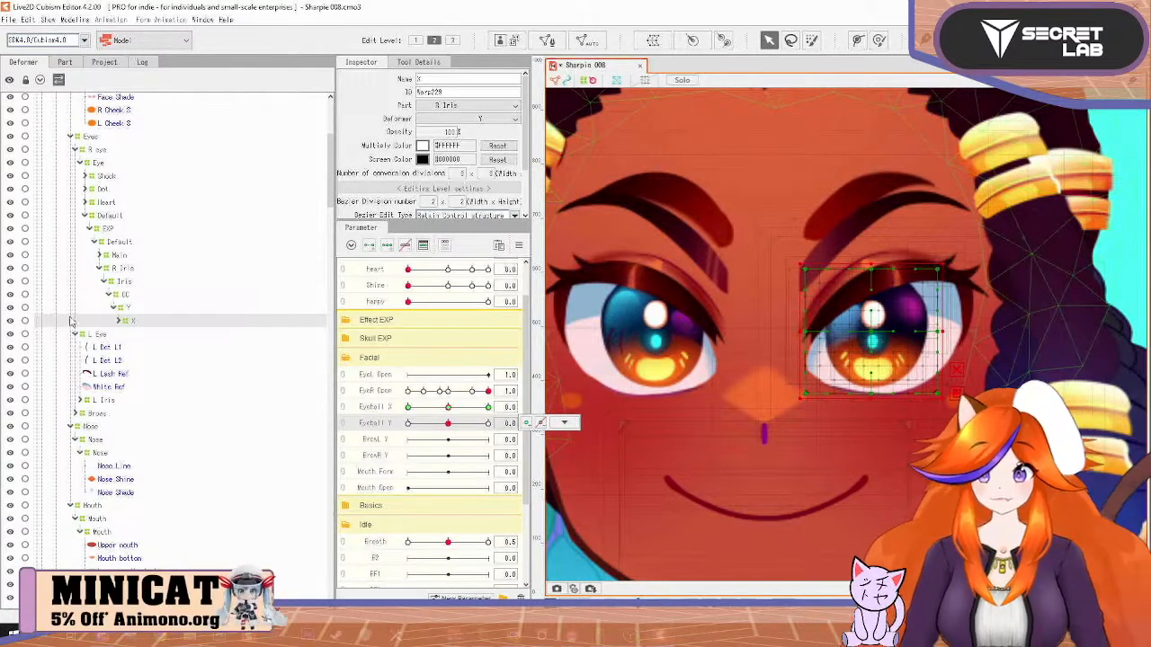
Rename the Iris deformer directly inside X as EXP and expand it
left_click(118, 322)
left_click(142, 335)
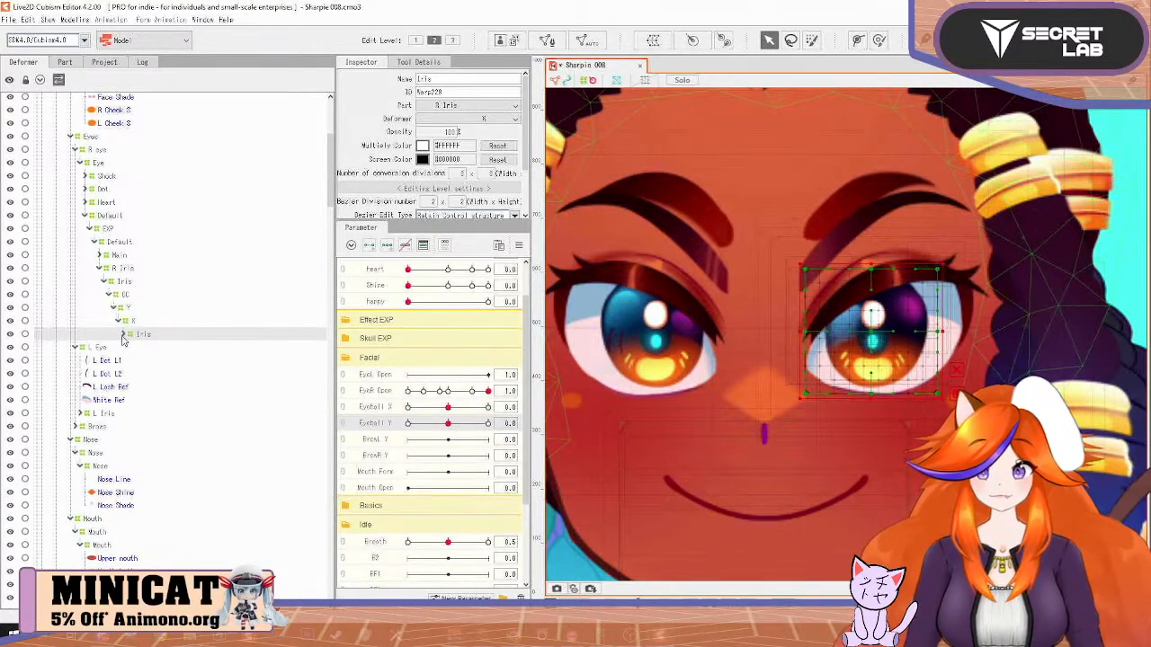
left_click(123, 334)
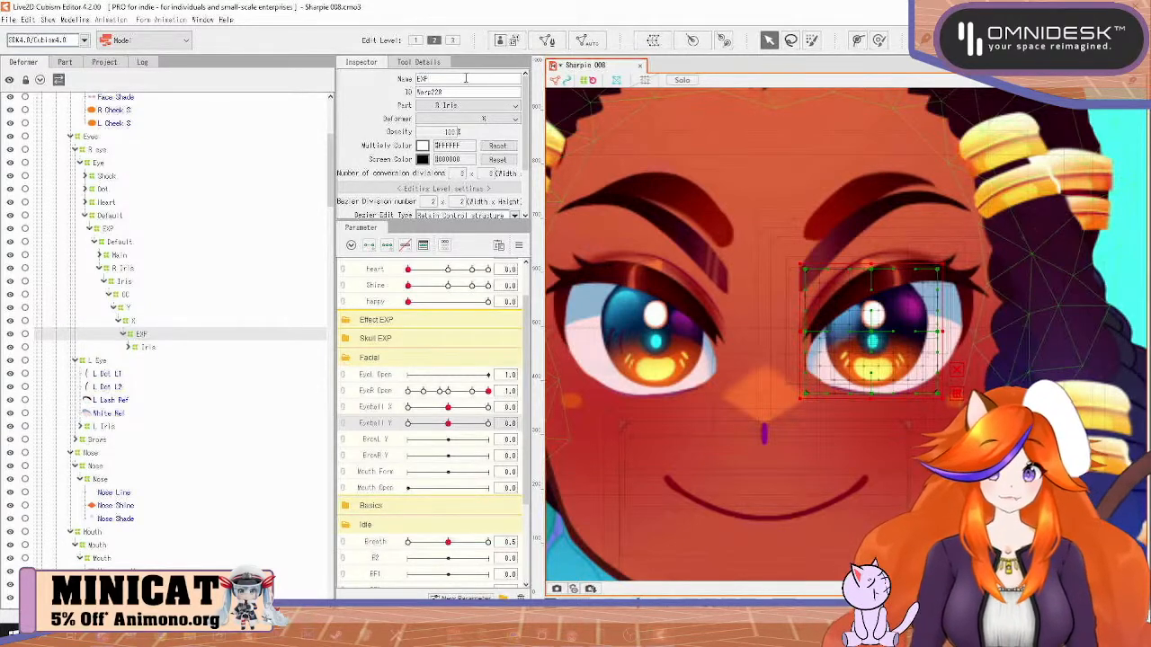
Create a Shock Iris parameter below e shock in the Eyes EXP group, with a range from 0 to 1
scroll(400, 333, "up", 1)
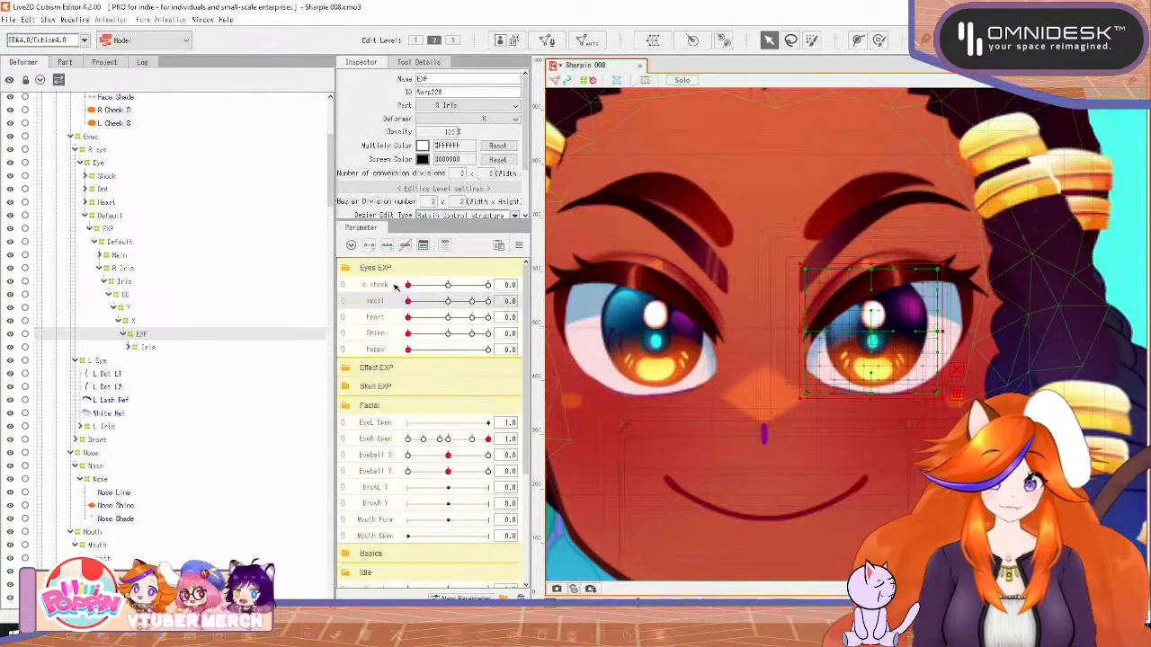
left_click(396, 286)
left_click(460, 598)
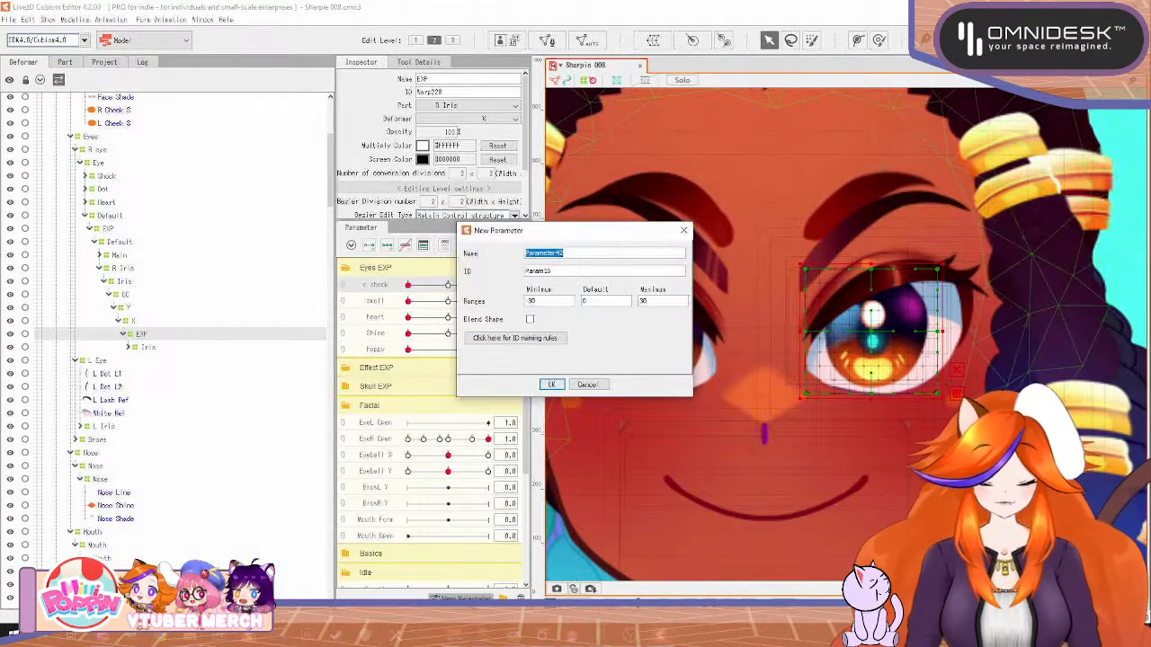
type("Shock Iris")
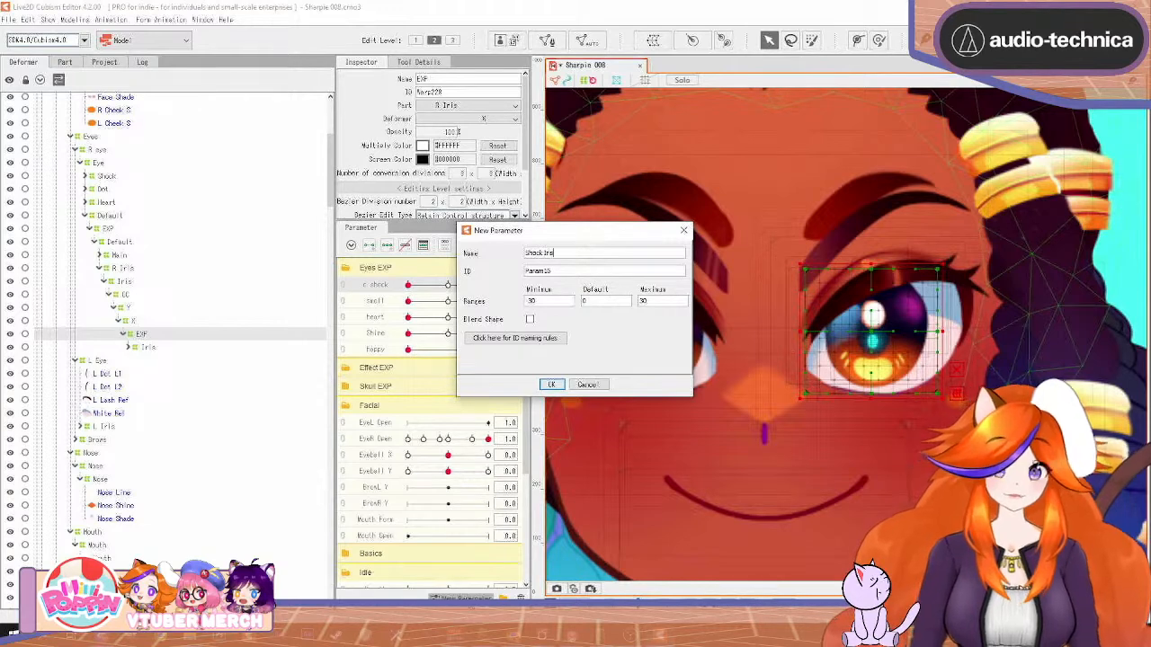
left_click(547, 385)
right_click(392, 306)
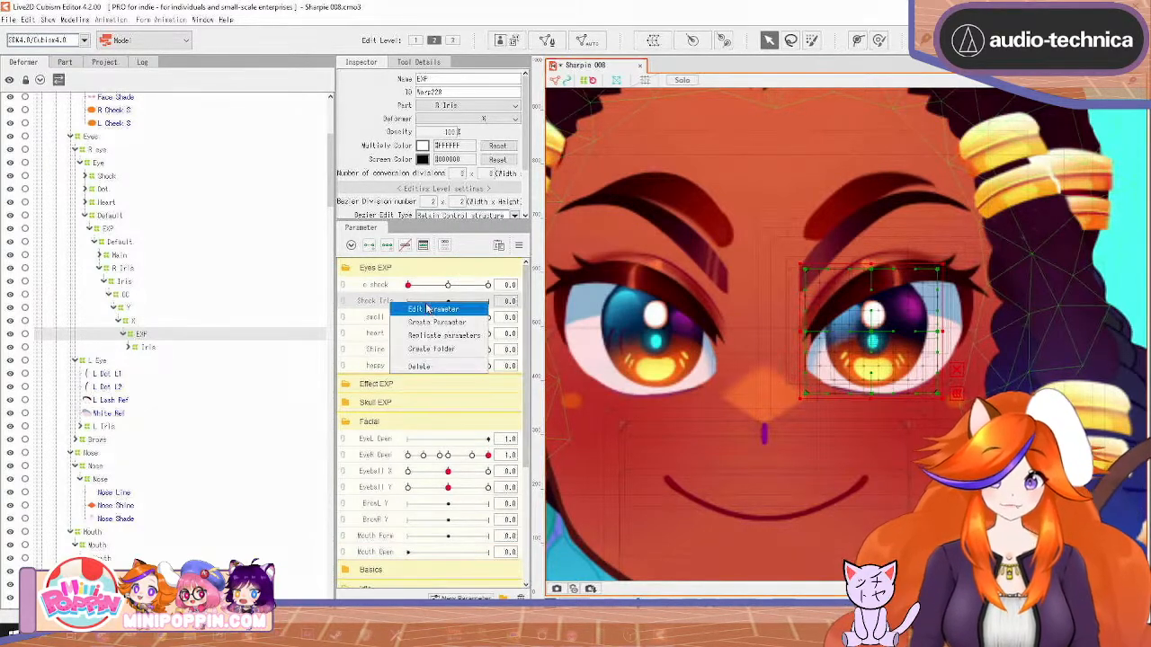
left_click(423, 307)
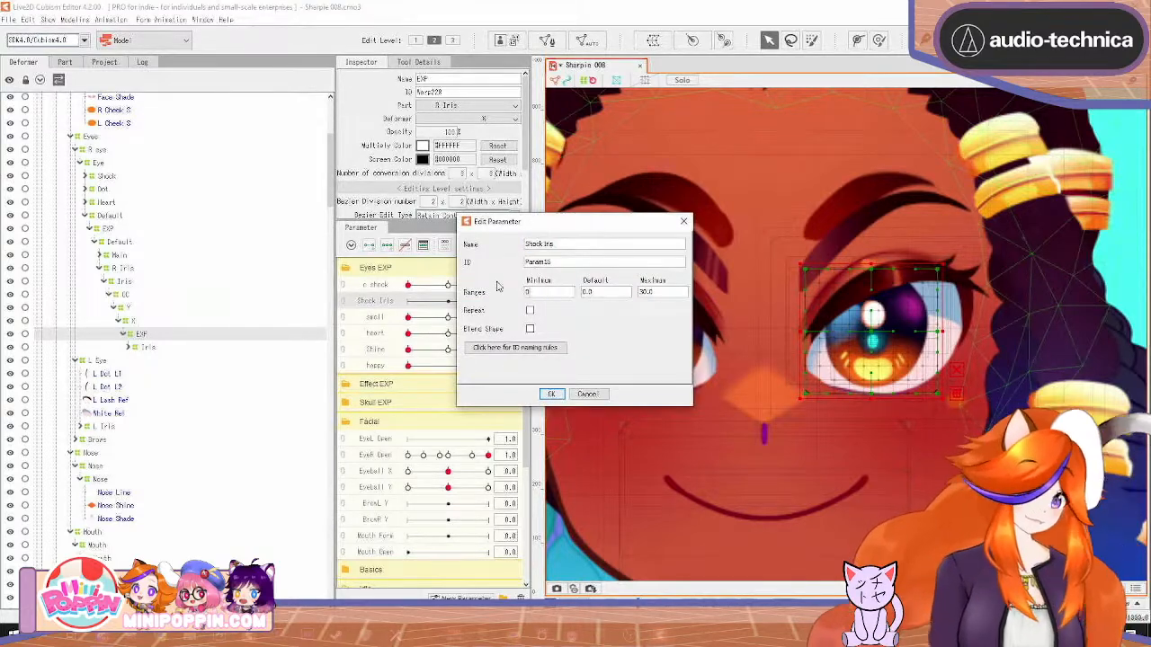
left_click(551, 394)
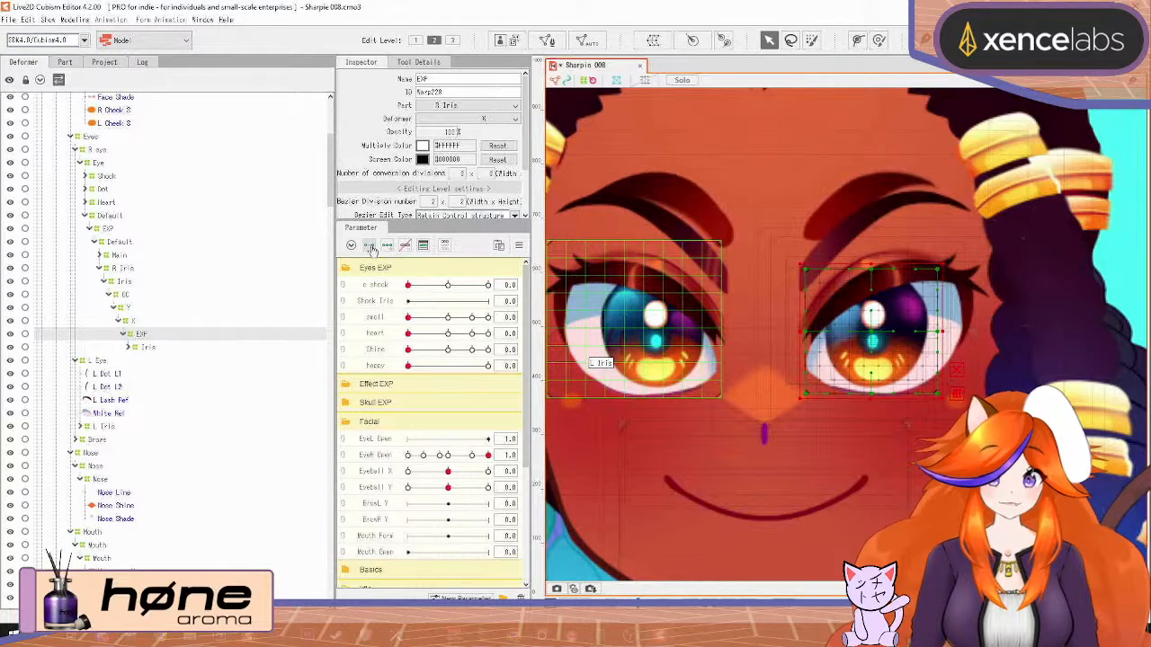
Add two Shock Iris keys to the EXP deformer and shrink it to a tiny iris centred on the eye white
left_click(388, 301)
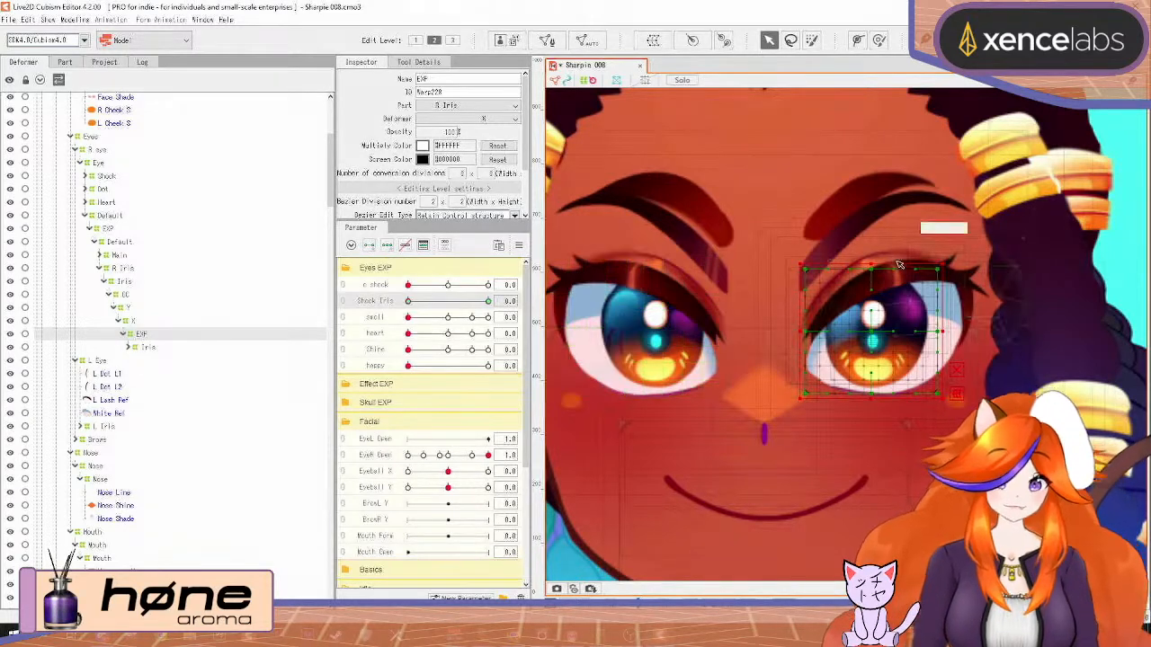
left_click_drag(945, 266, 883, 335)
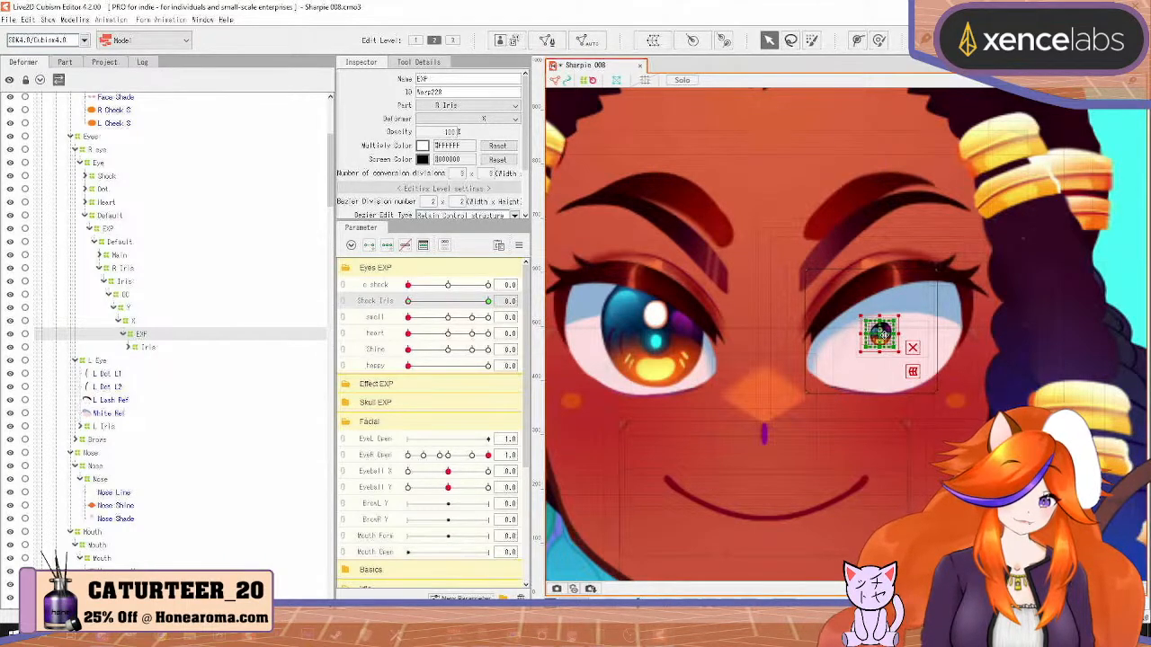
left_click_drag(410, 301, 332, 348)
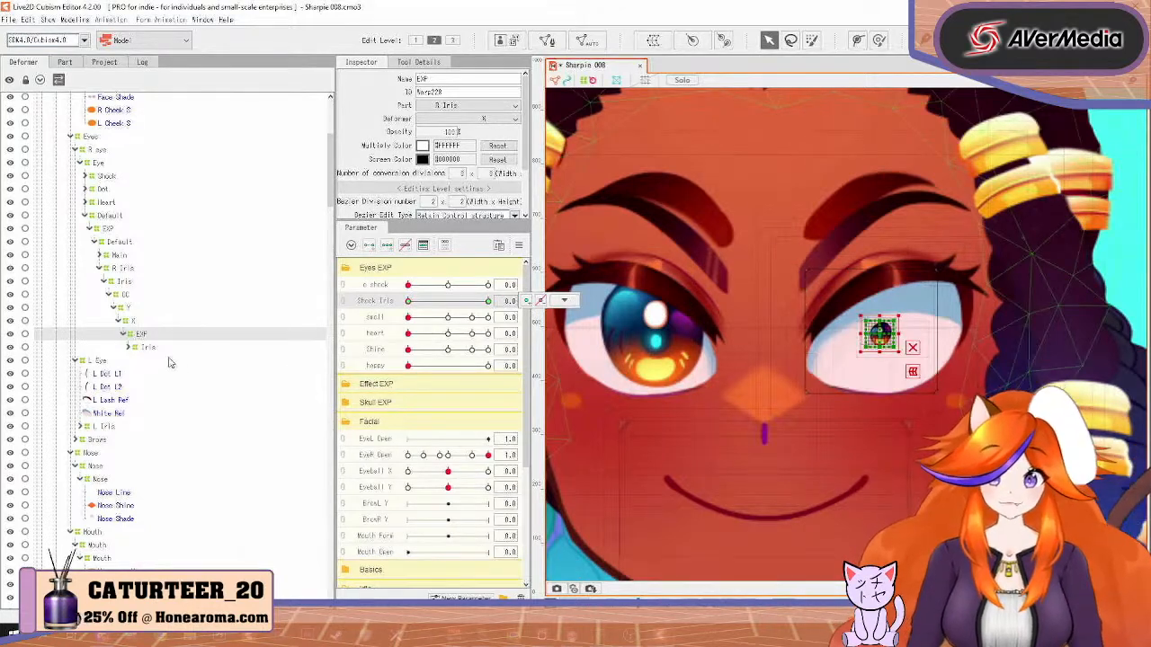
Reflect the EXP deformer's Shock Iris keys so the tiny iris falls on 1.0, and return Shock Iris to 0.0
left_click(129, 347)
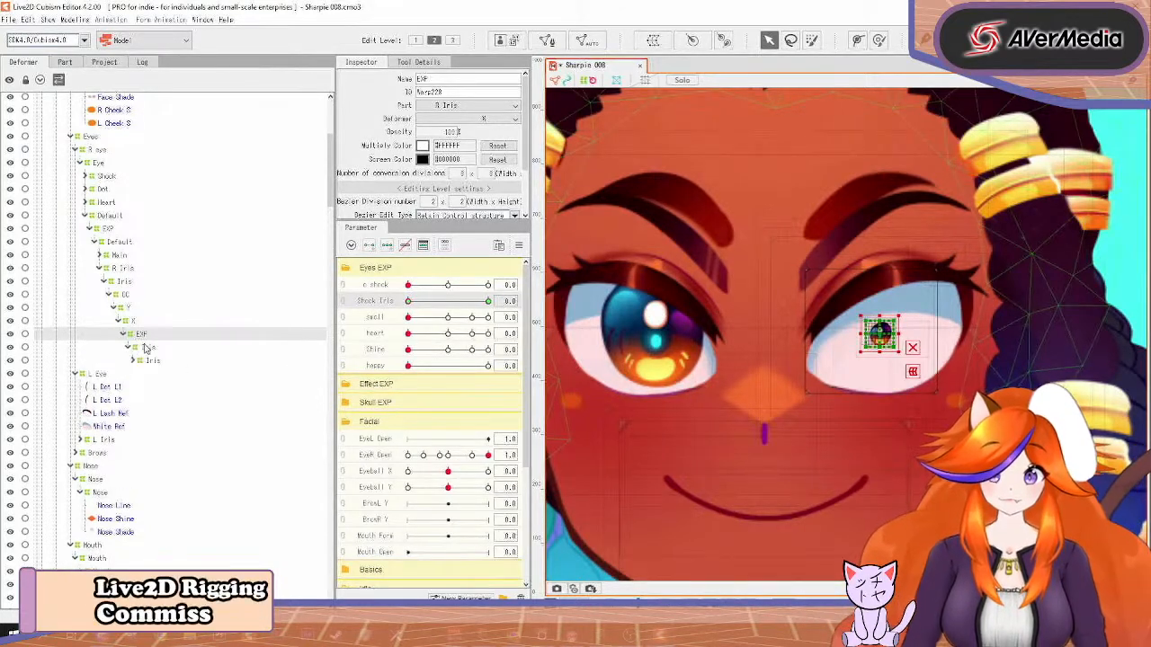
left_click(146, 347)
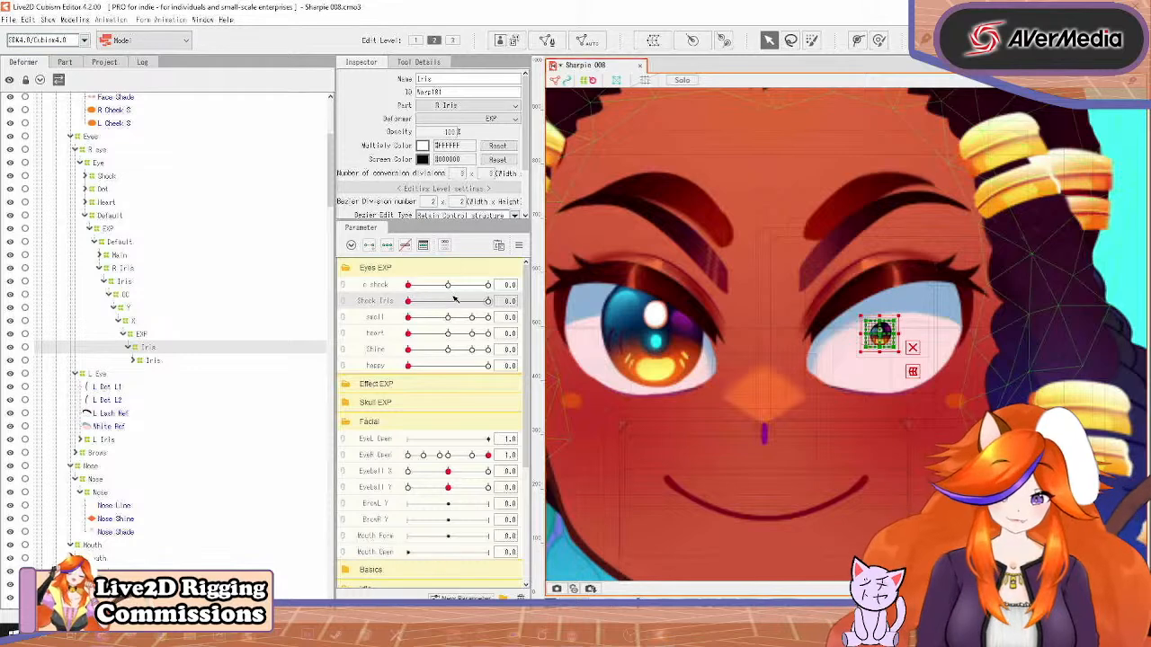
left_click_drag(483, 306, 537, 300)
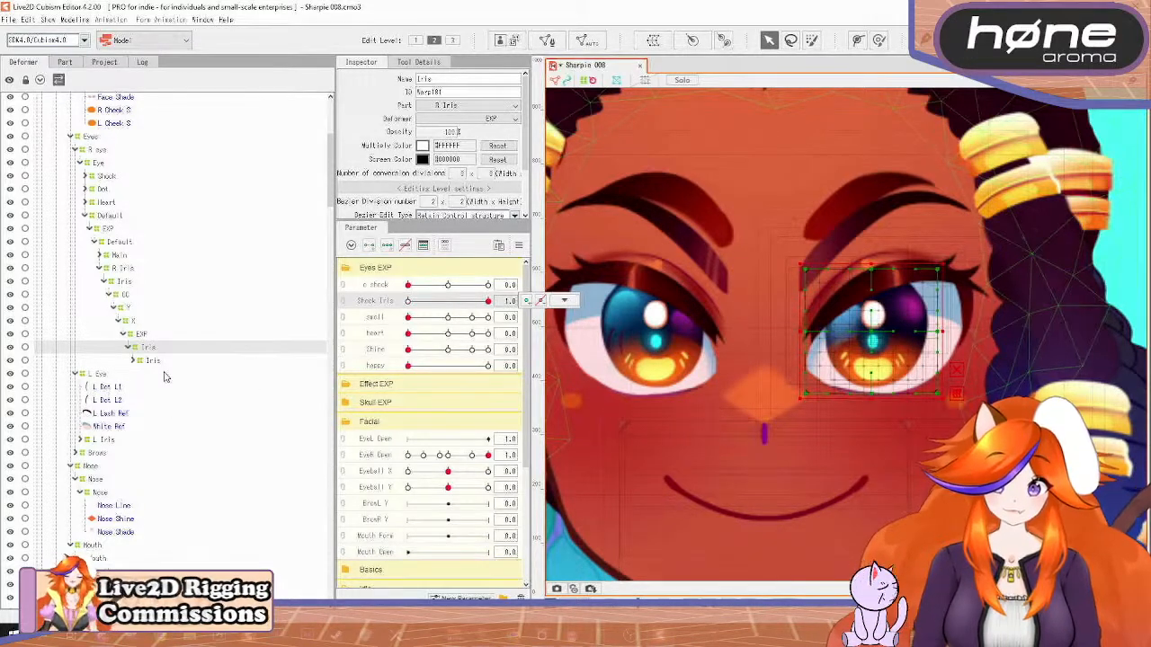
left_click_drag(488, 306, 535, 286)
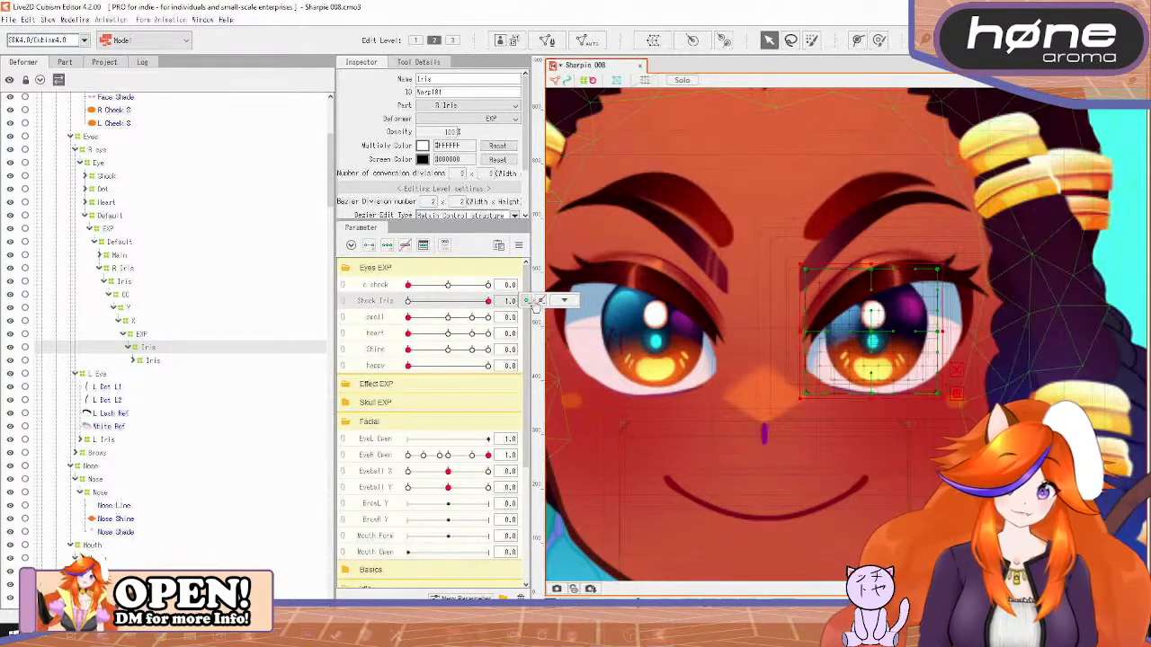
left_click(142, 334)
mouse_move(490, 302)
left_click(564, 300)
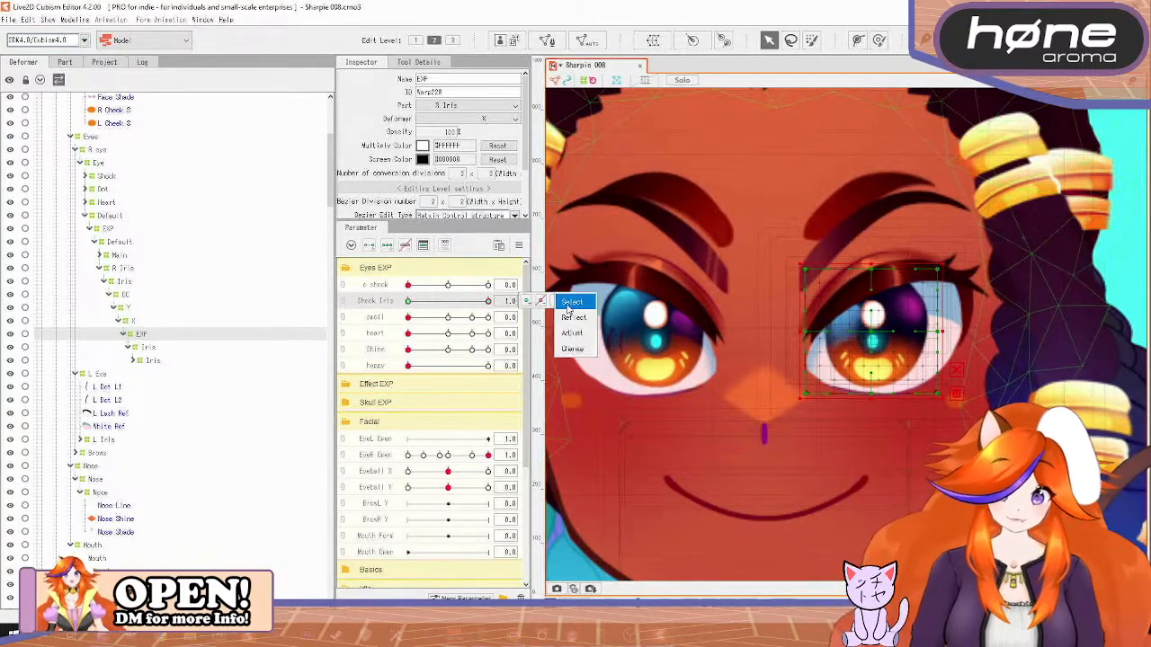
left_click(568, 317)
left_click_drag(488, 304, 351, 303)
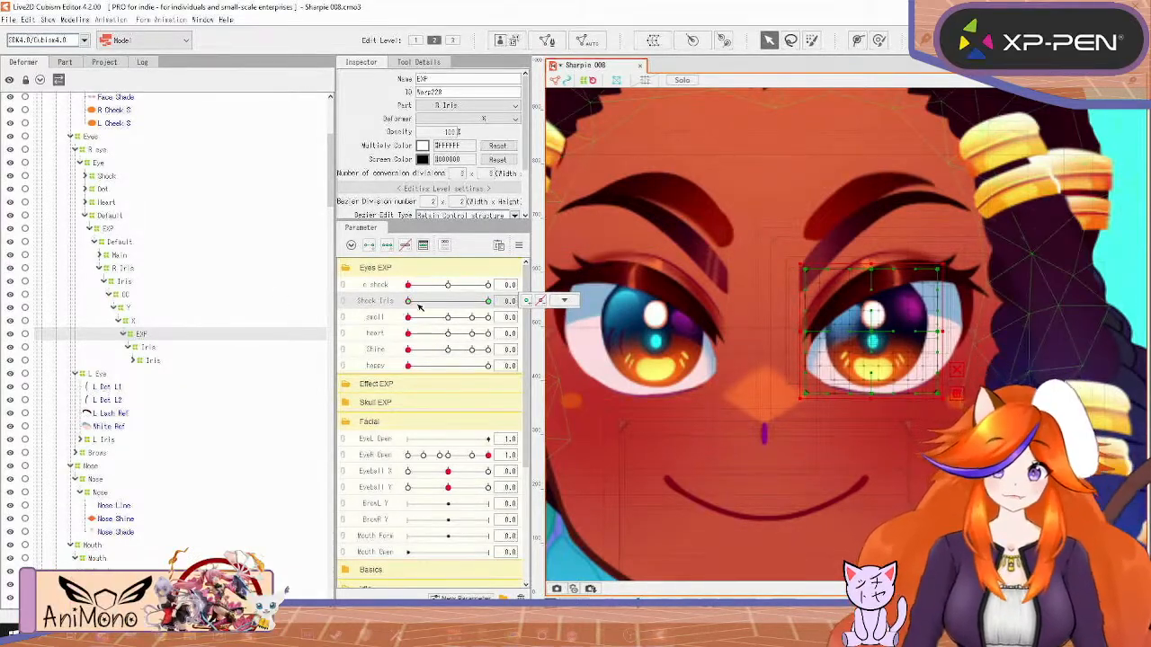
Add three RE1 keys from the Eye Physics group to the Iris deformer directly inside EXP
left_click(161, 350)
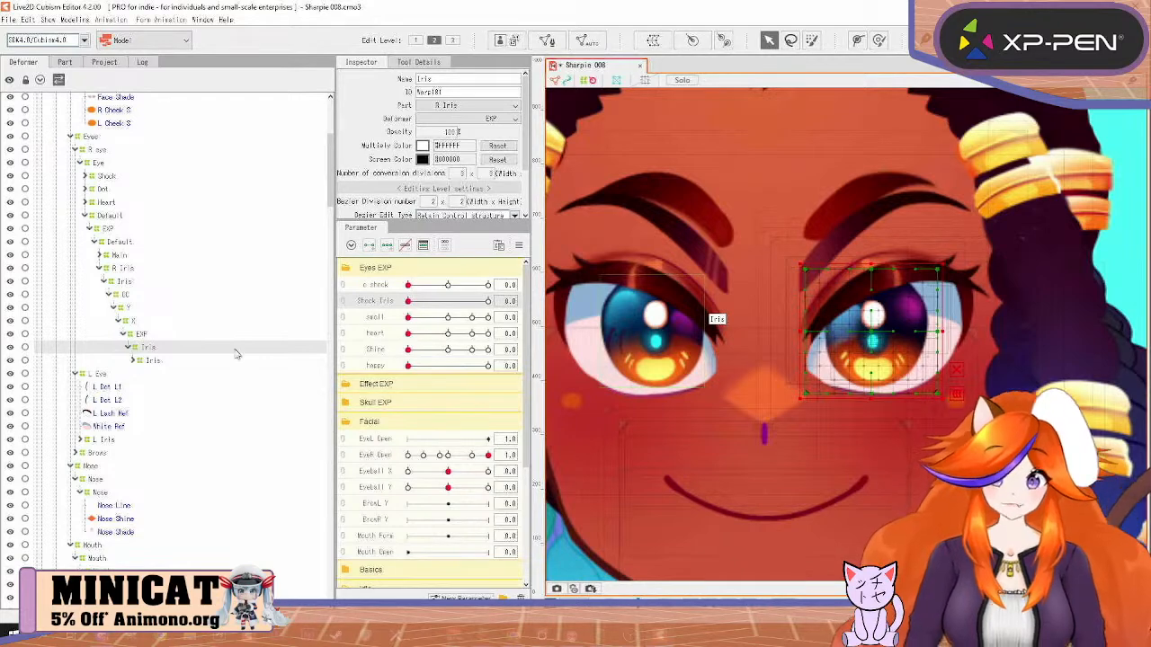
scroll(399, 522, "down", 4)
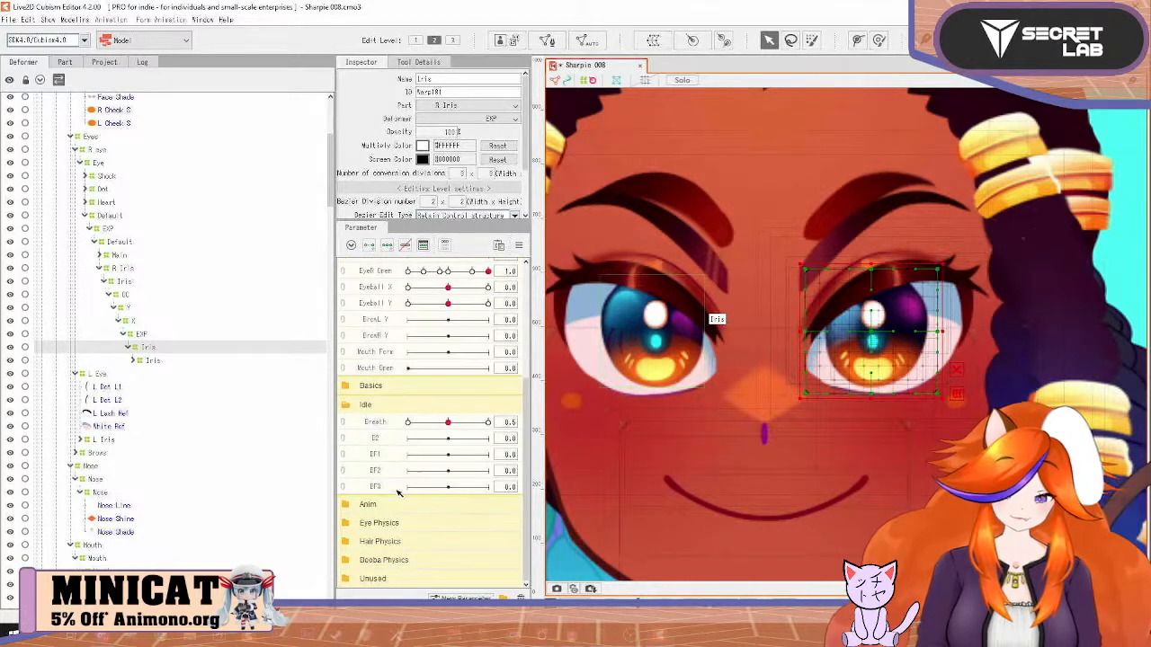
left_click(358, 525)
scroll(378, 467, "down", 2)
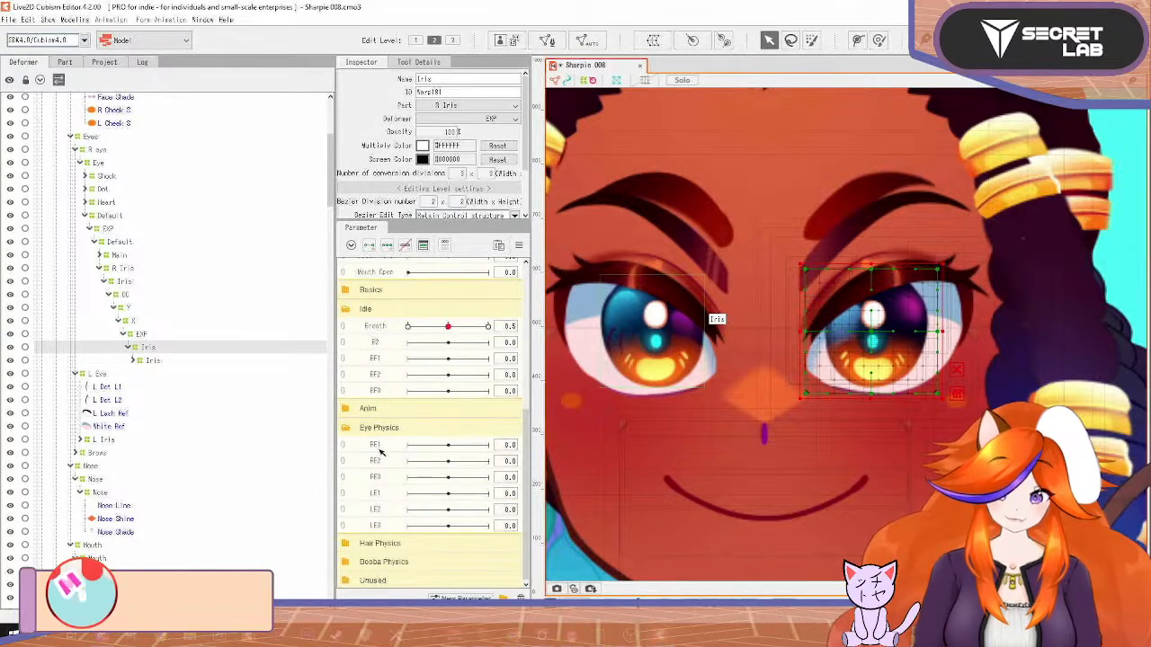
left_click(379, 448)
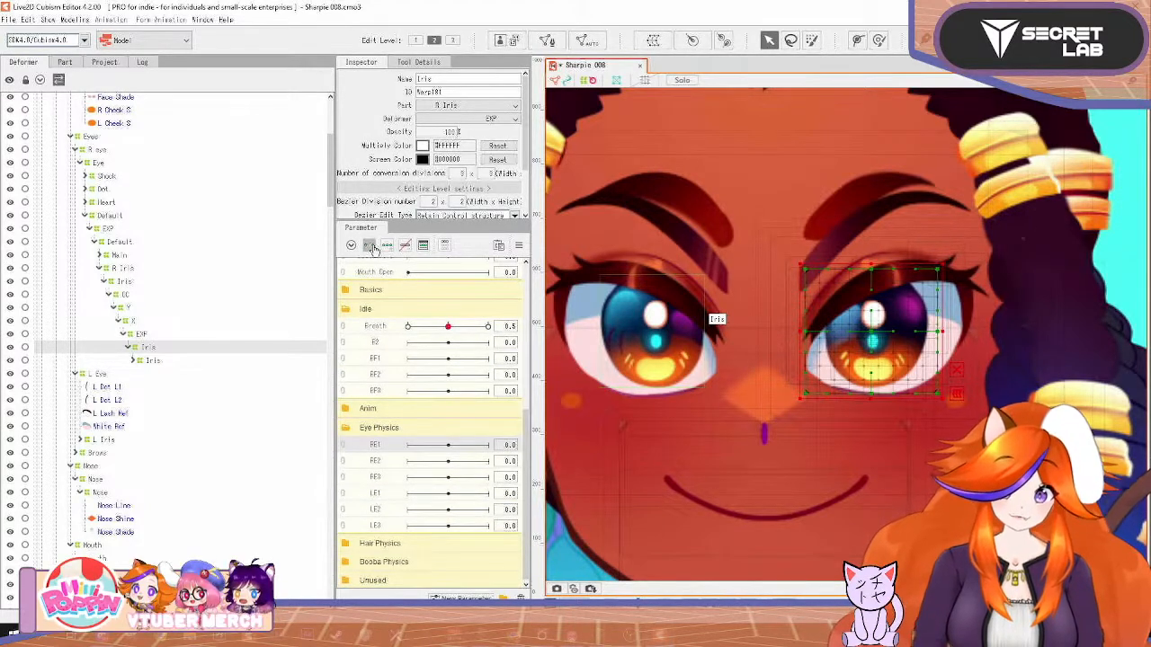
Shrink the keyed Iris deformer around its centre at RE1 -30.0 and enlarge it at RE1 30.0
left_click_drag(449, 446, 392, 449)
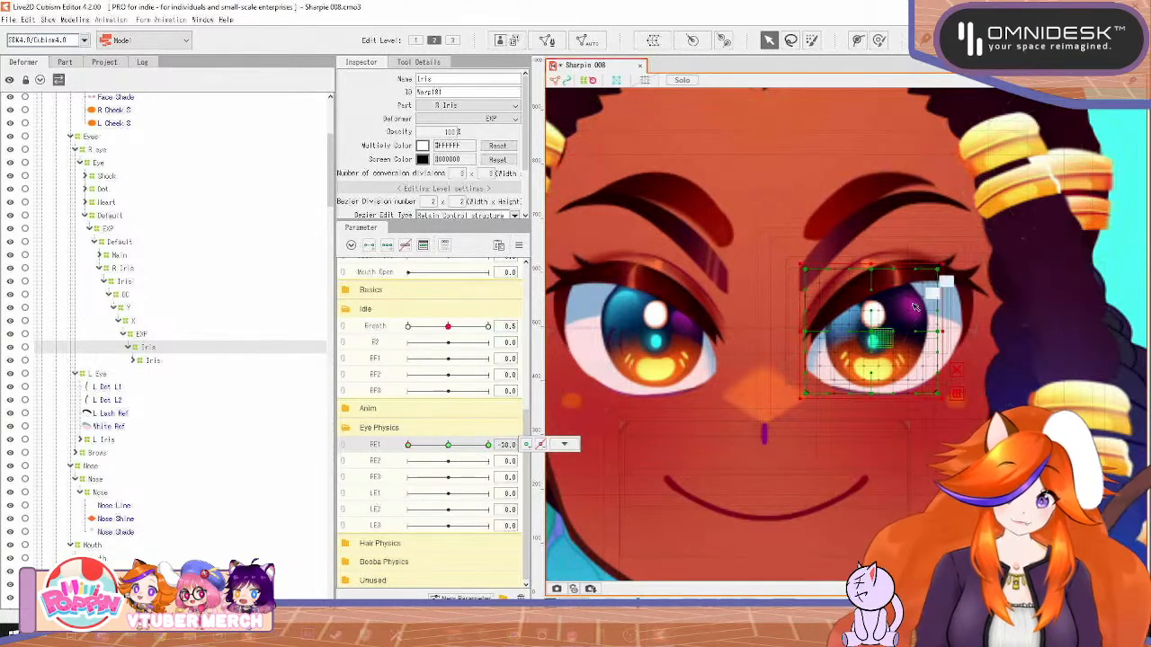
left_click_drag(939, 269, 917, 273)
left_click(487, 445)
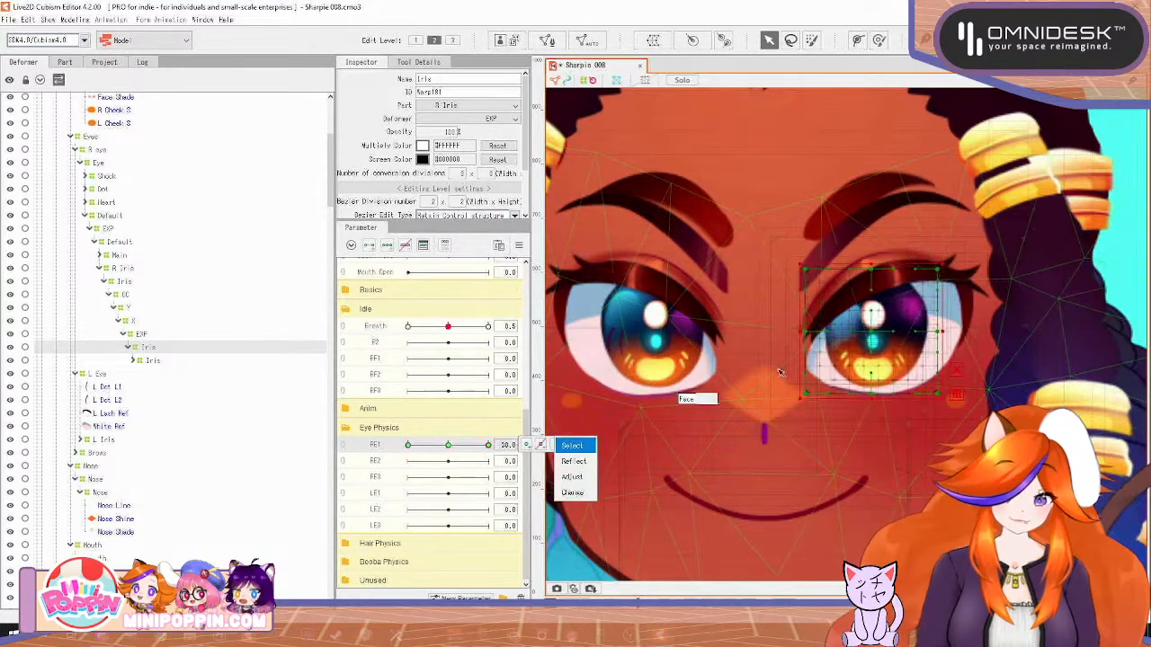
left_click_drag(947, 261, 959, 258)
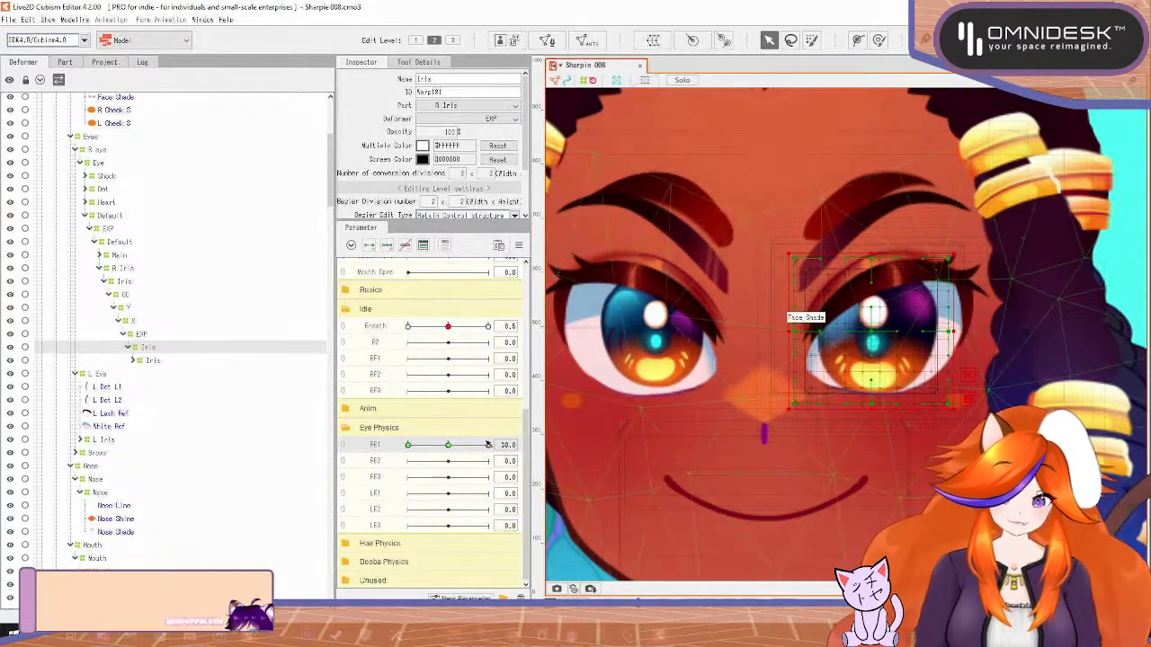
Soften the RE1 scaling by enlarging the deformer slightly at -30.0 and shrinking it slightly at 30.0
left_click_drag(489, 445, 410, 461)
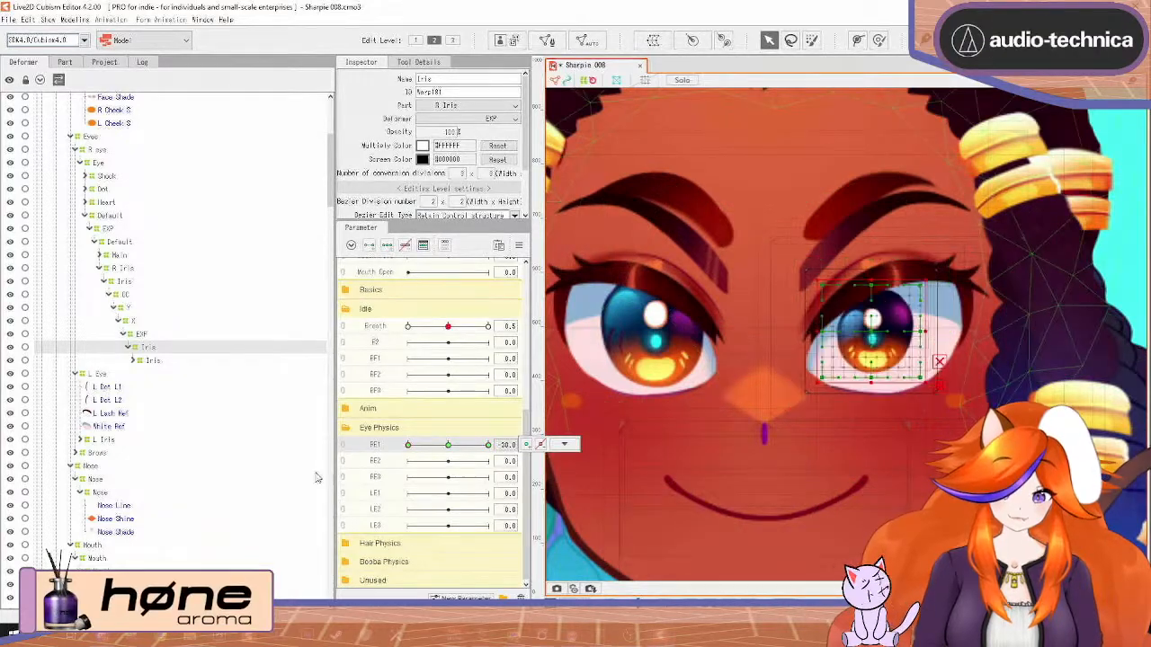
left_click_drag(334, 489, 310, 448)
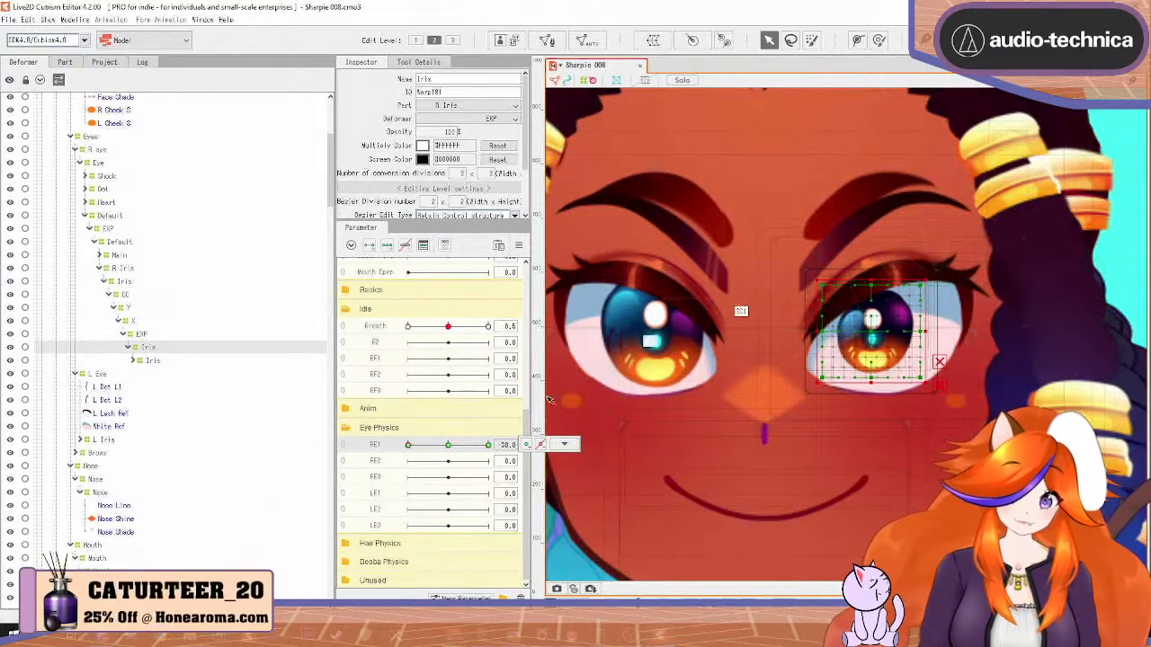
mouse_move(924, 280)
left_mouse_down()
mouse_move(950, 283)
mouse_move(930, 276)
left_mouse_up()
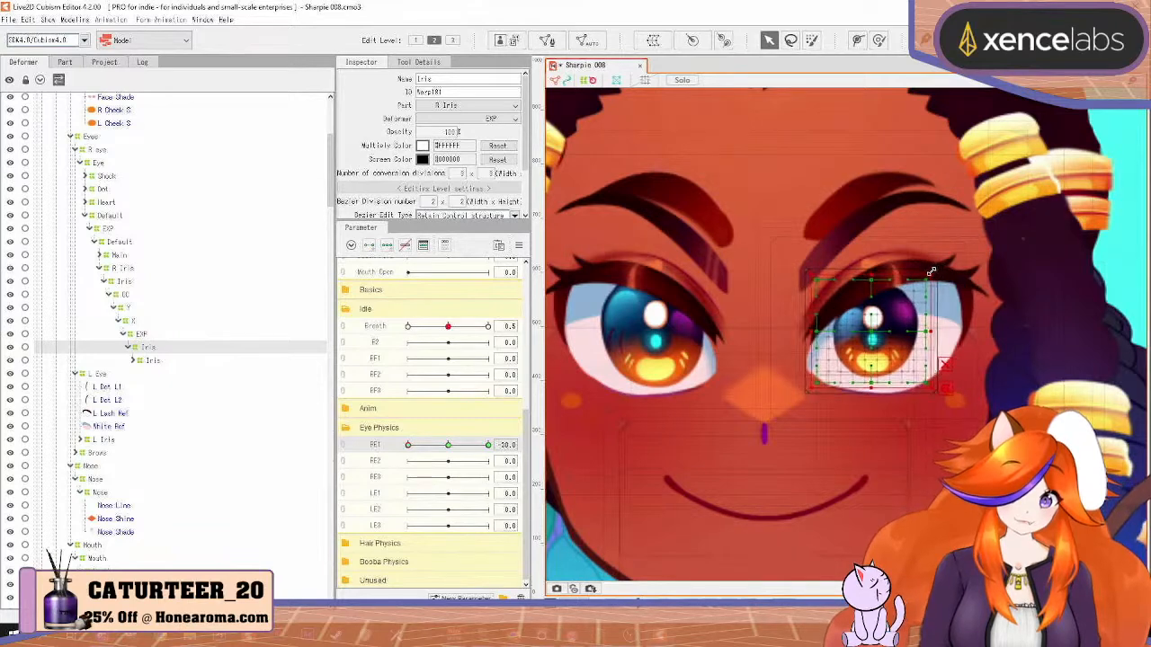
left_click_drag(411, 446, 500, 454)
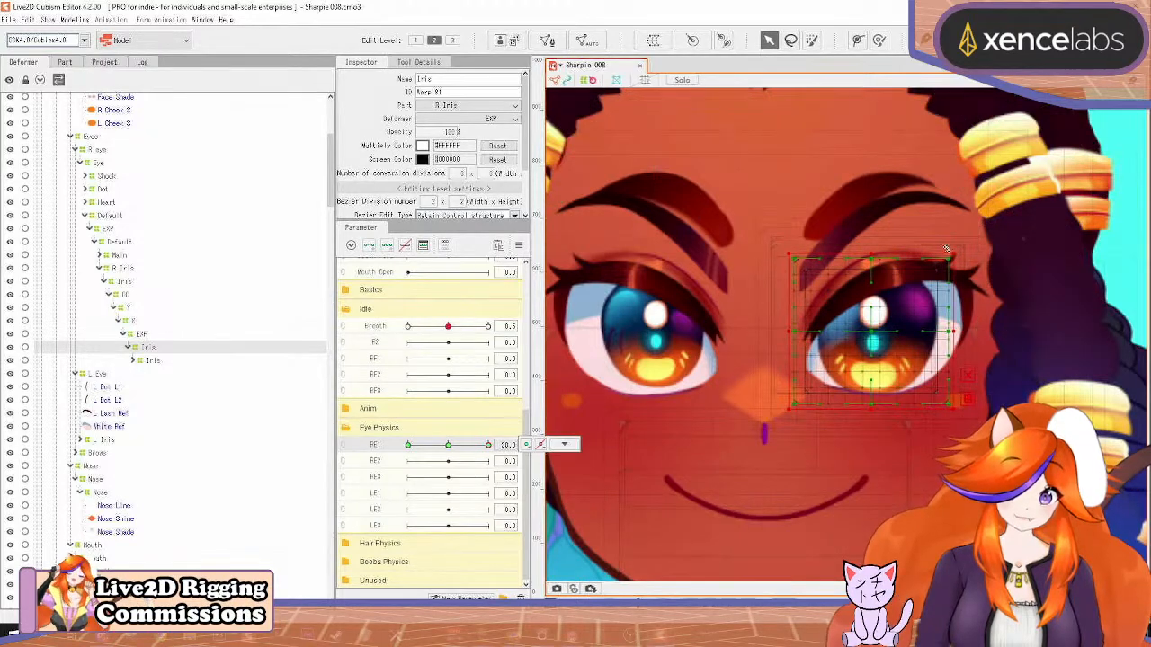
left_click_drag(956, 251, 950, 253)
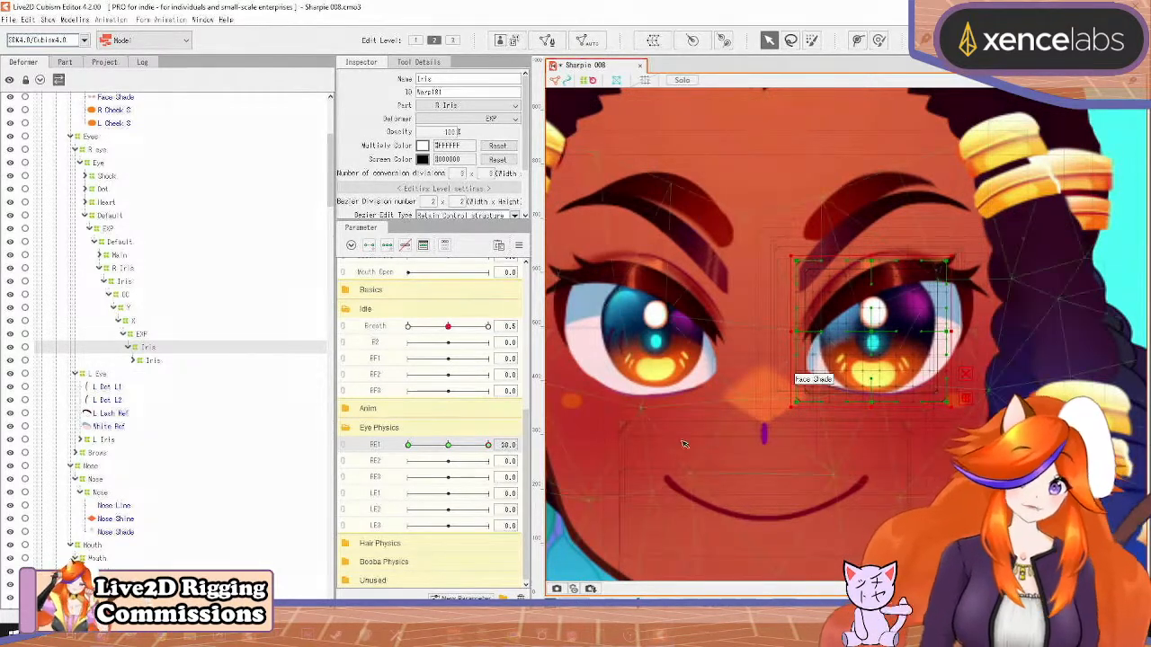
Return RE1 to 0.0 and rename the keyed Iris deformer as RE1
left_click(449, 445)
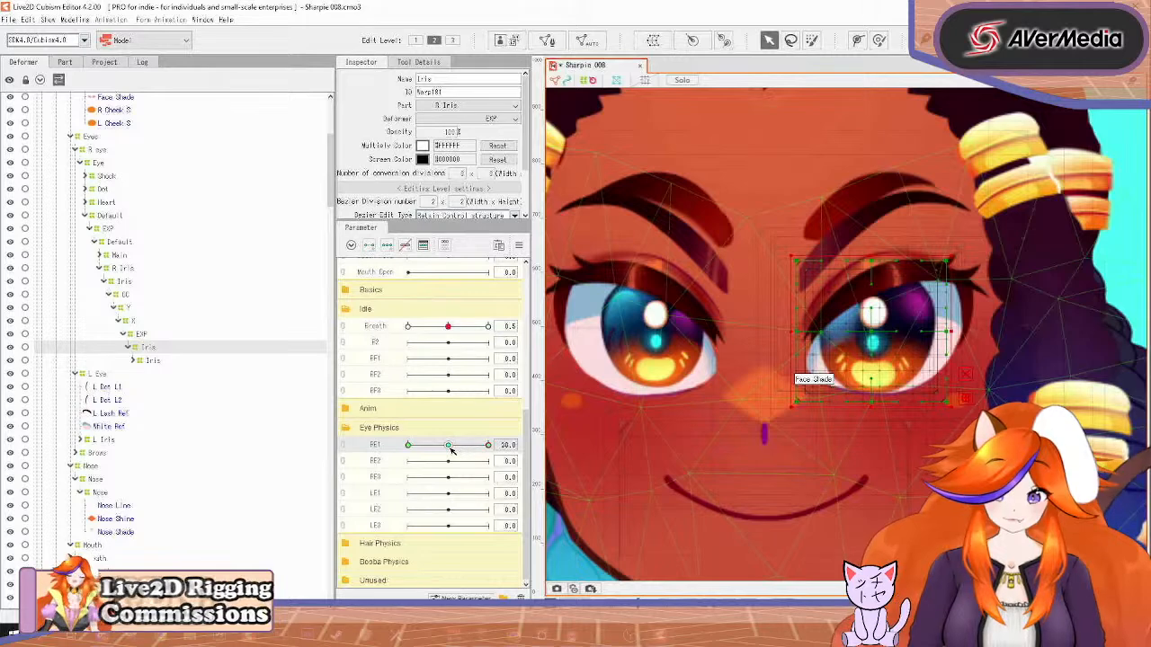
double_click(480, 79)
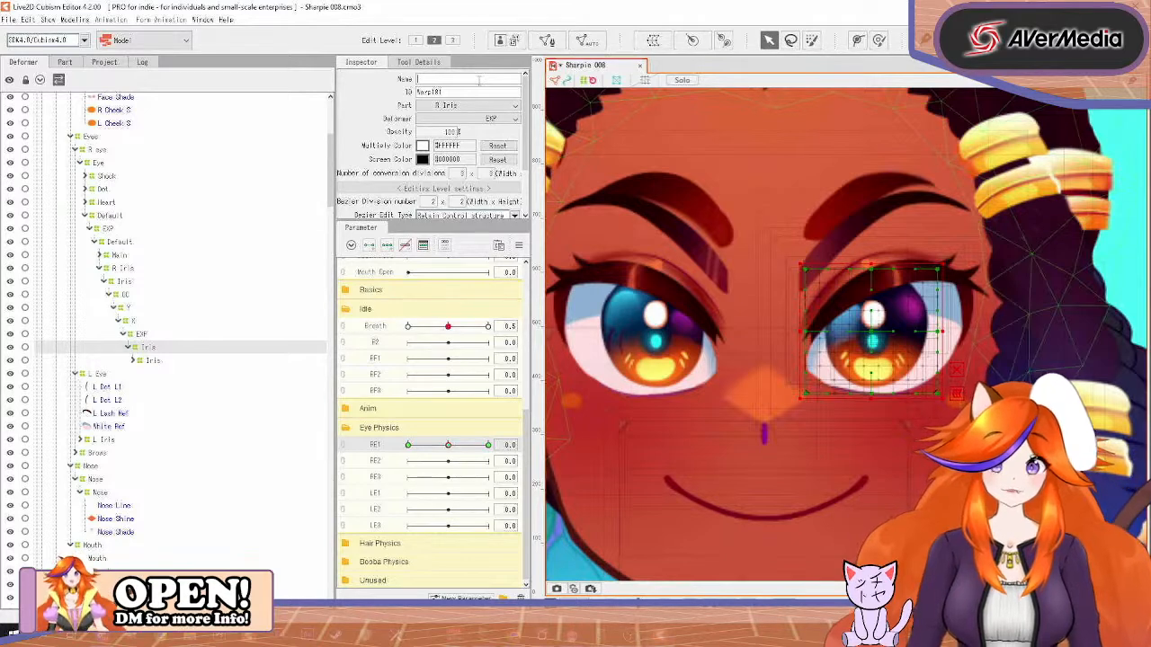
type("FE1")
key("Return")
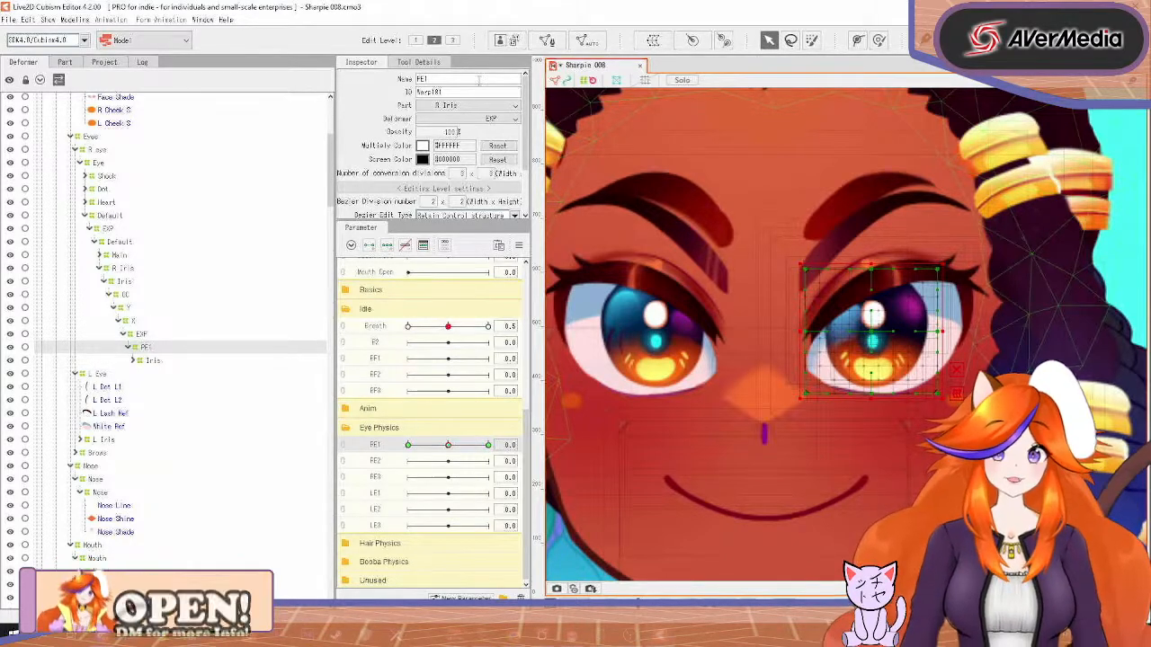
Expand the Iris deformer inside RE1 and open its Shine deformer
left_click(133, 361)
left_click(146, 374)
left_click(142, 387)
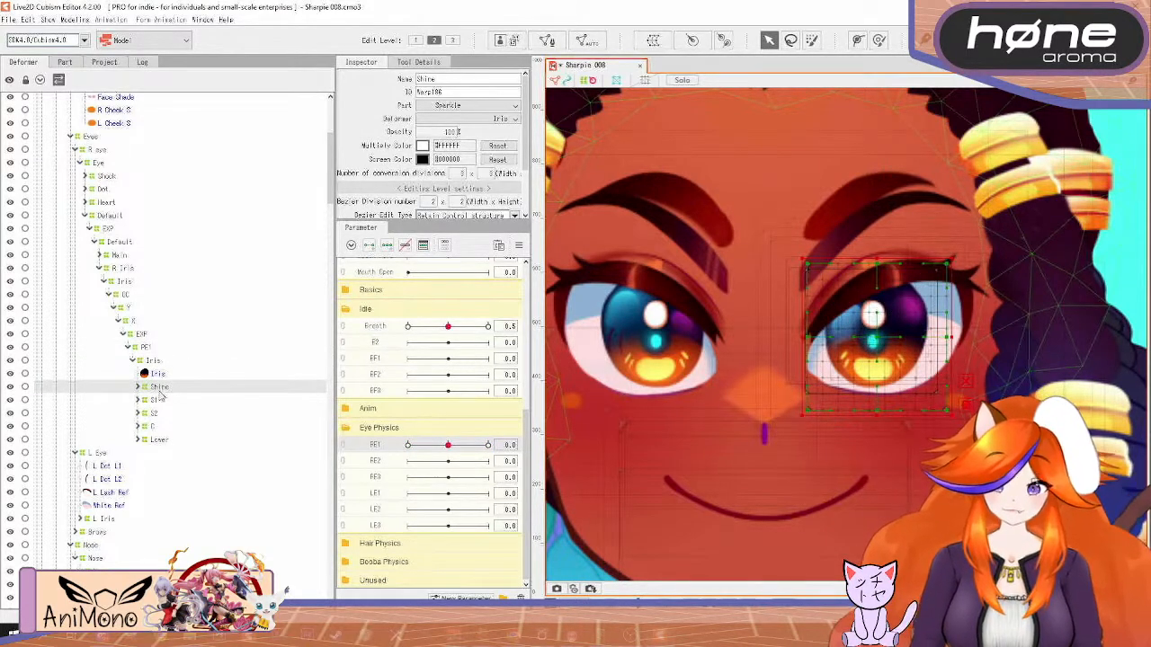
mouse_move(886, 320)
left_mouse_down()
mouse_move(916, 329)
mouse_move(870, 326)
mouse_move(890, 338)
left_mouse_up()
key("ctrl+z")
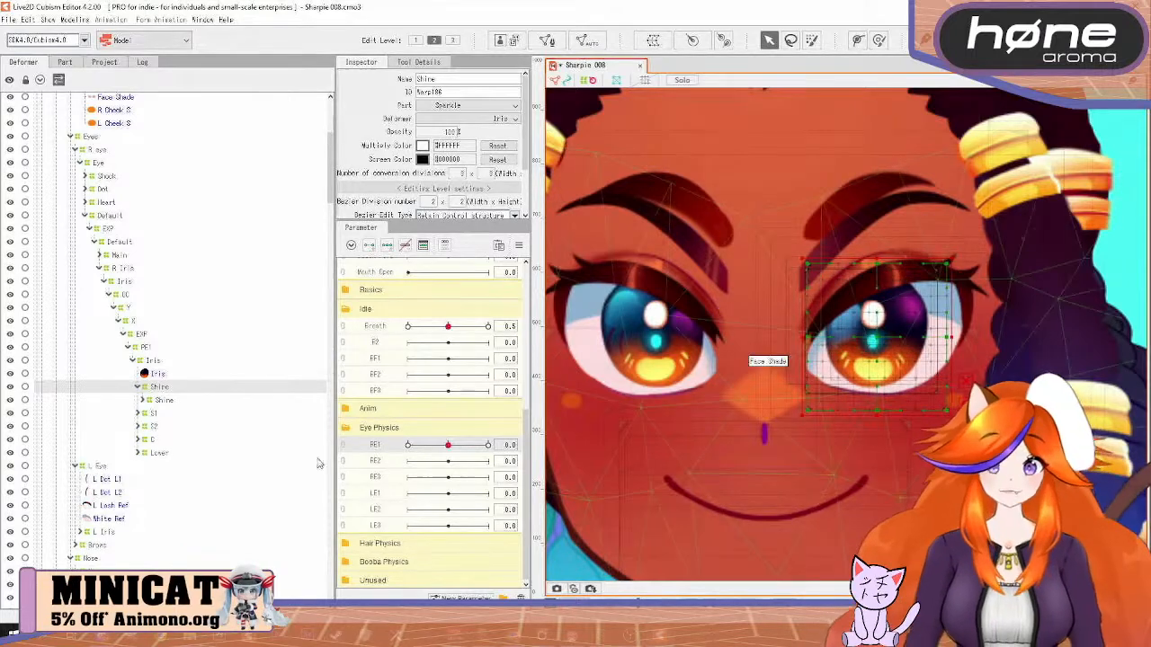
Expand the nested Shine deformer directly inside Shine and rename it as X
left_click(171, 402)
left_click(143, 401)
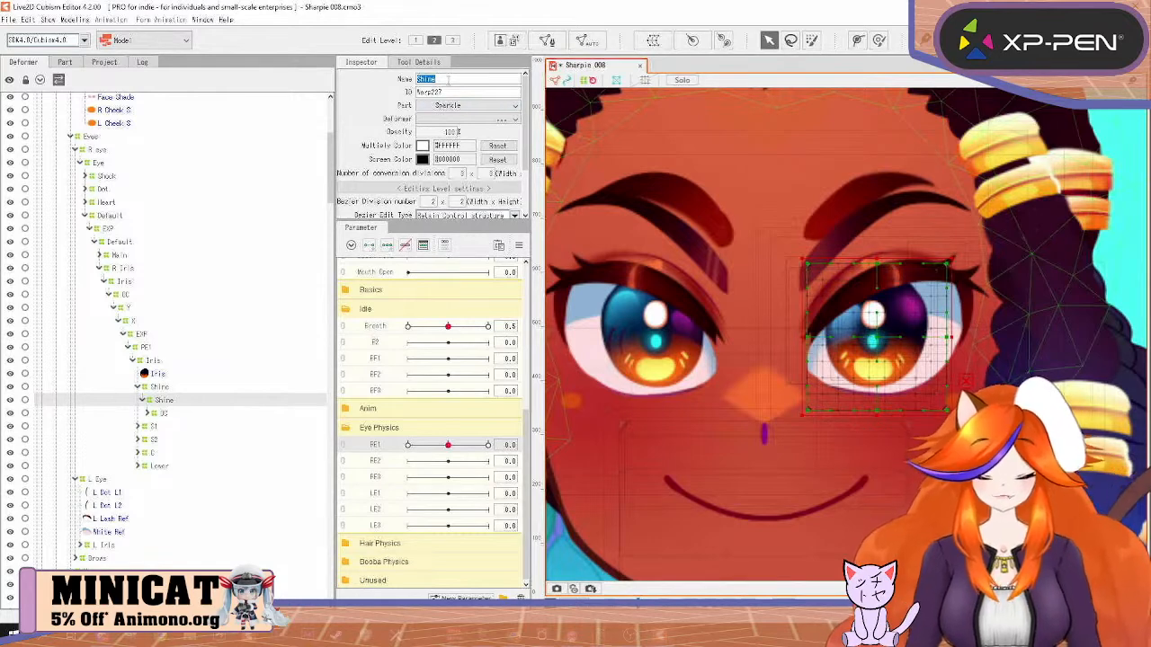
type("X")
key("Return")
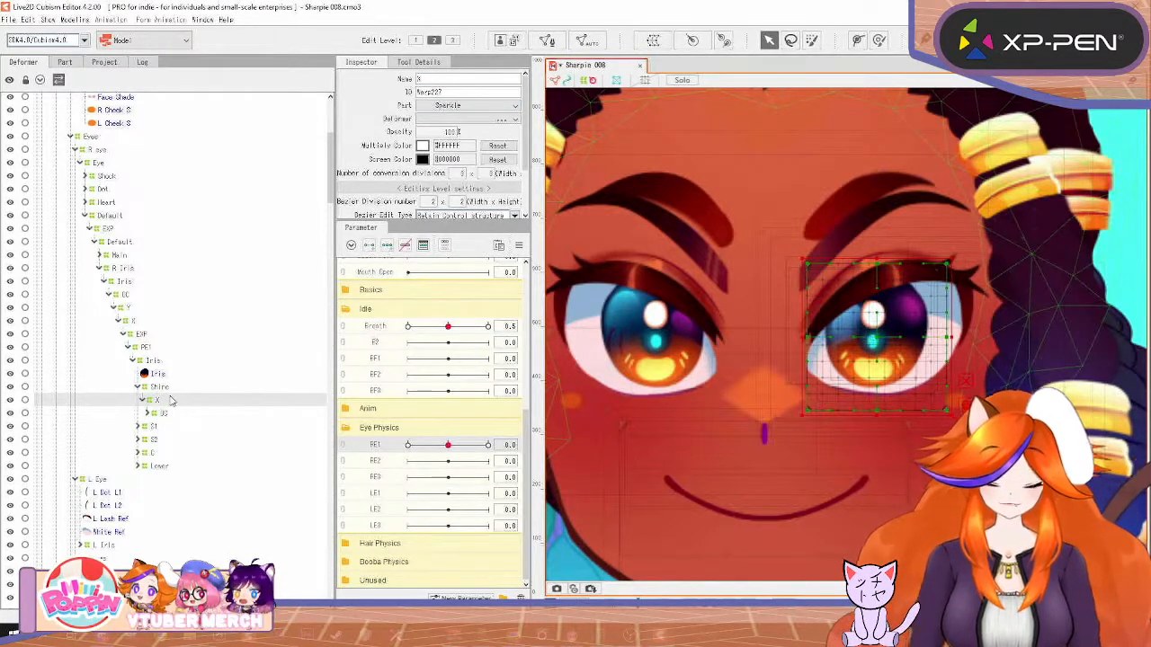
Nest the X deformer under Shine inside a pasted copy of itself and rename that outer copy as Y
key("ctrl+v")
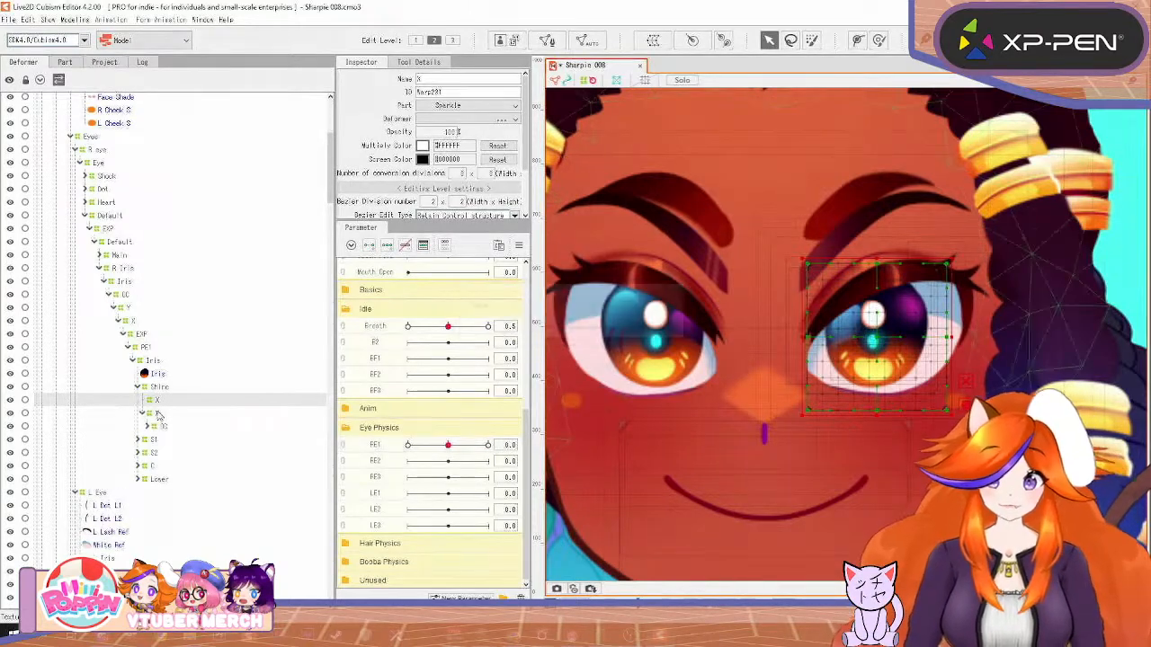
left_click_drag(158, 412, 159, 402)
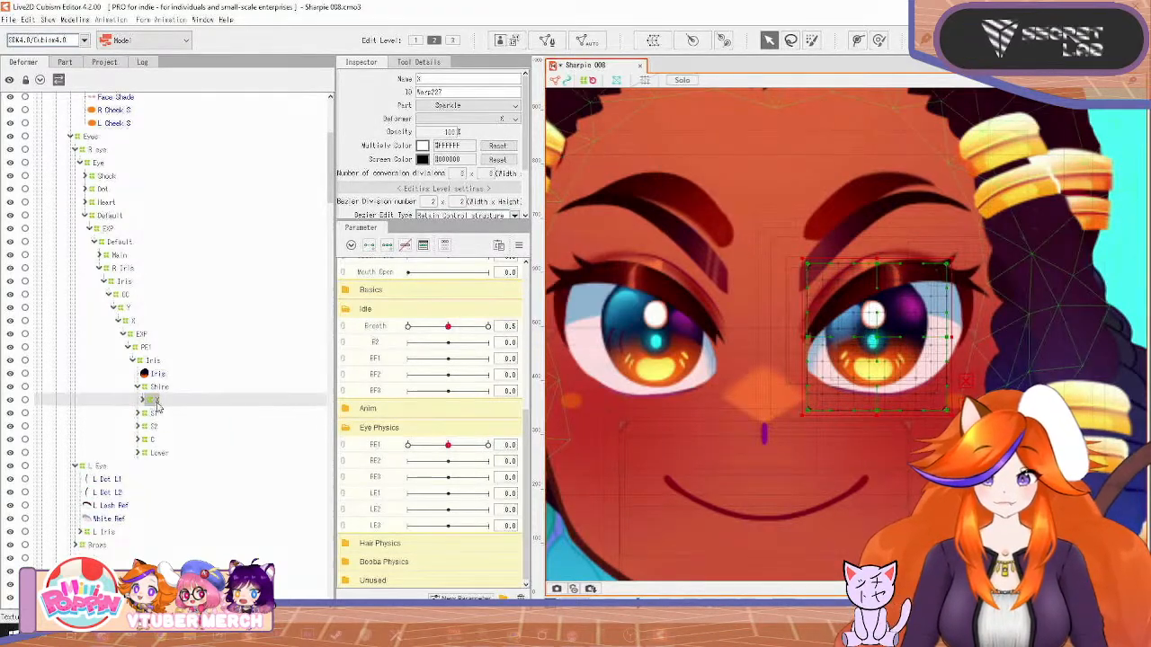
double_click(432, 78)
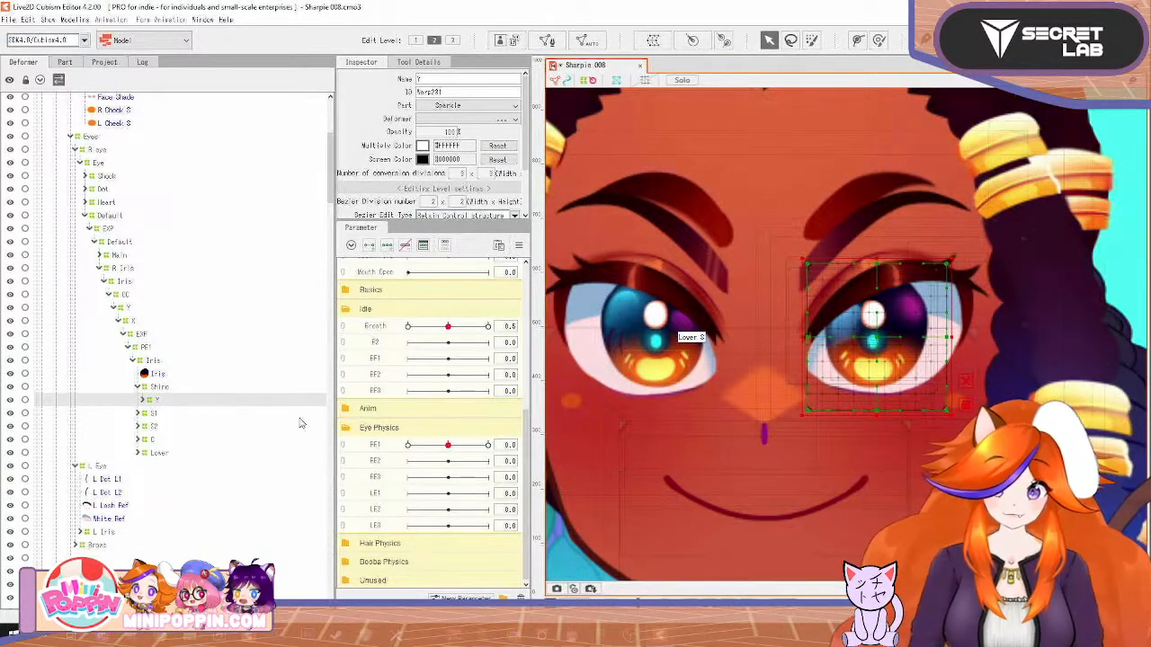
Expand the S1 deformer chain and rename its first two nested S1 deformers as Y and X, from the outside in
left_click(158, 415)
left_click(162, 426)
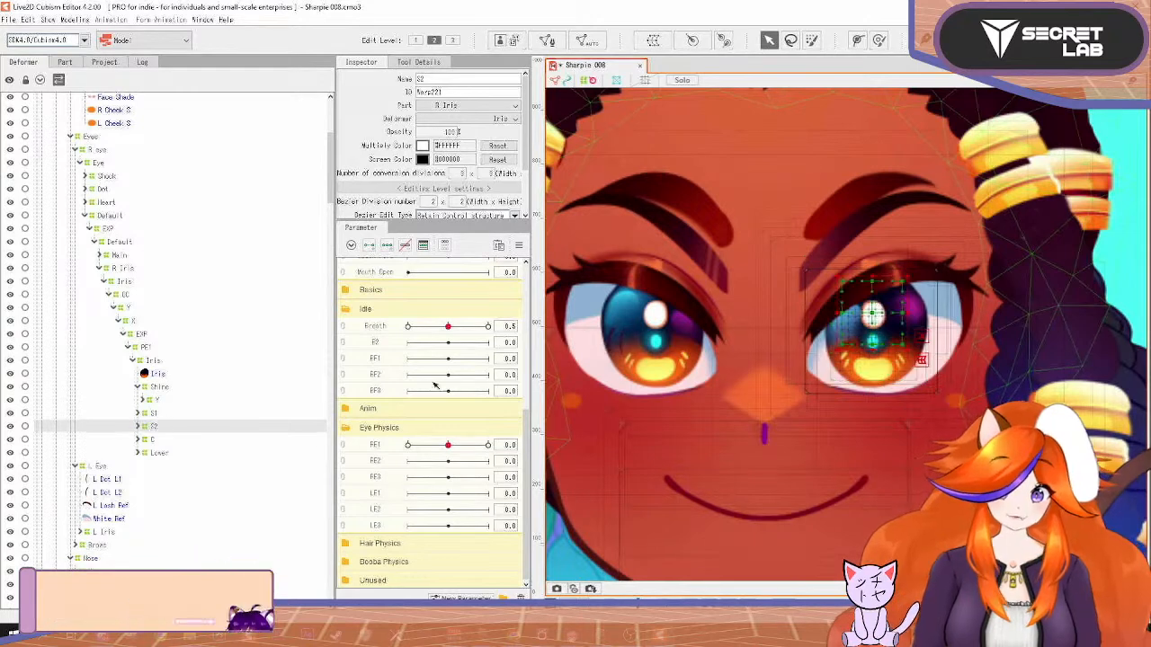
left_click(213, 412)
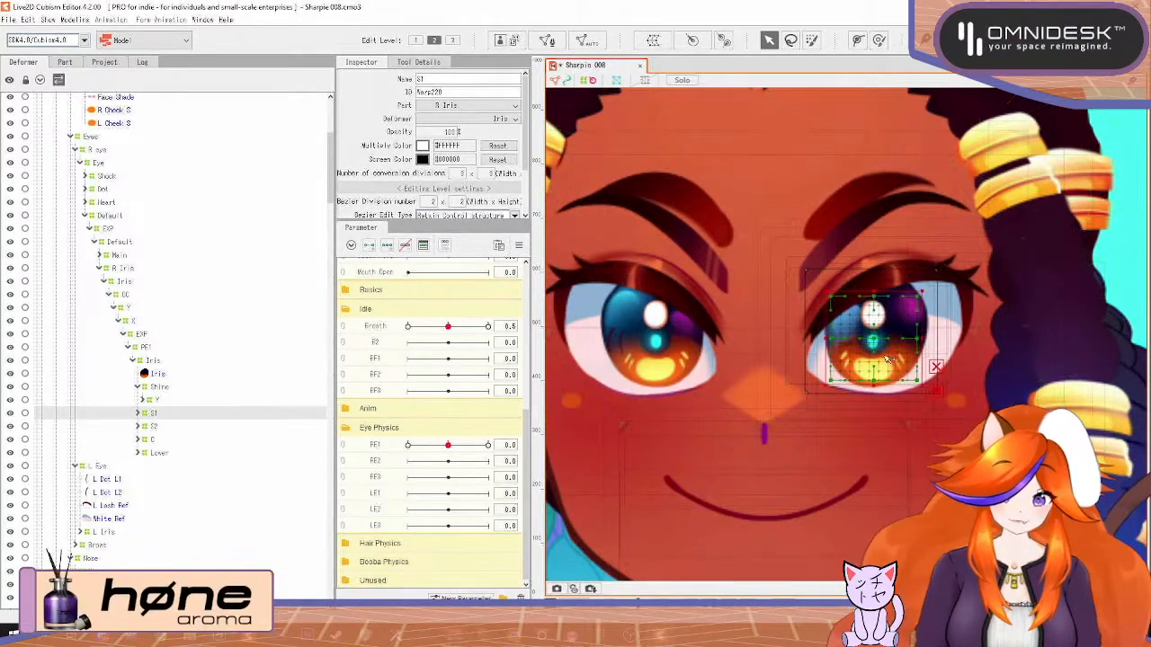
double_click(220, 412)
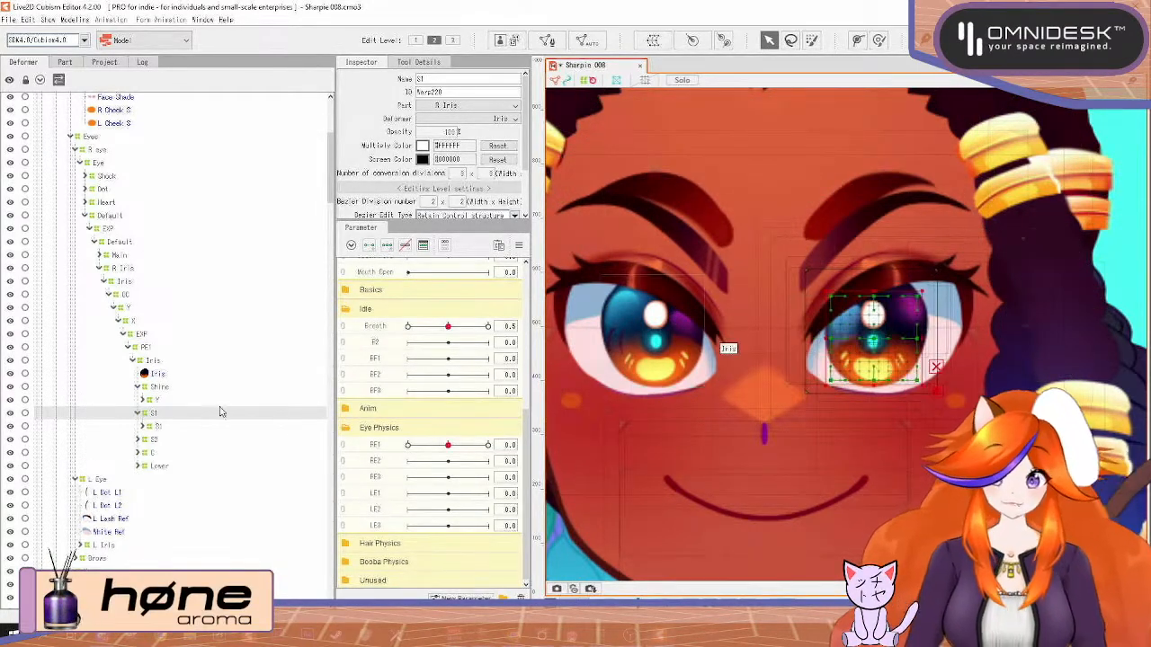
left_click(141, 427)
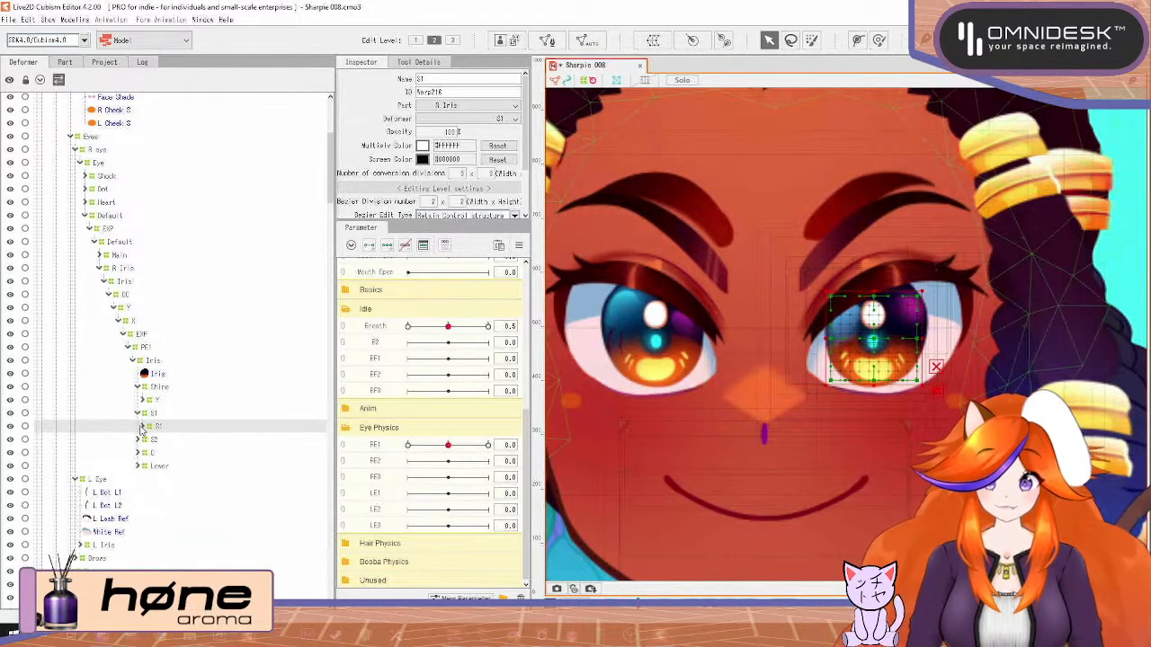
left_click(141, 428)
left_click(148, 441)
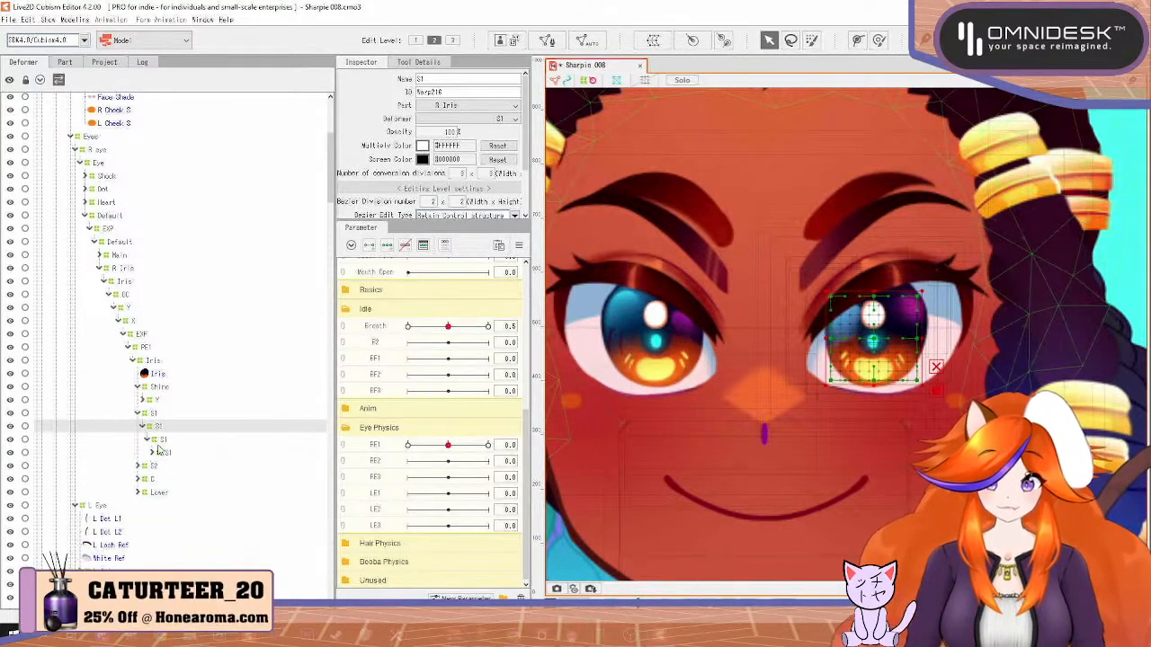
left_click(156, 454)
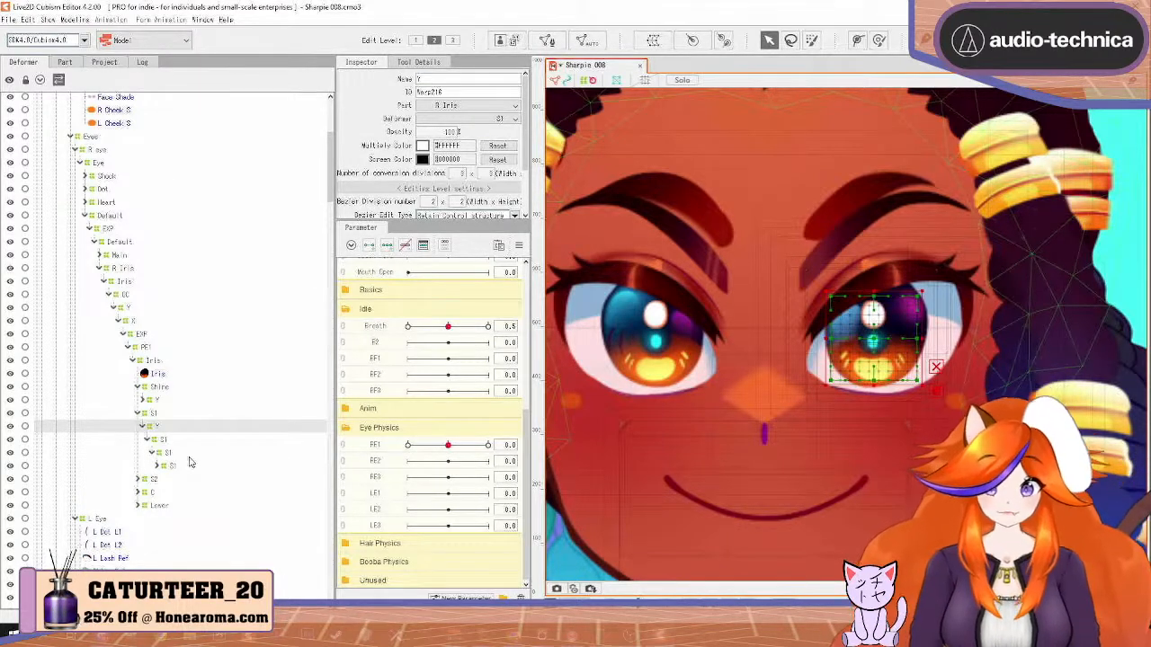
left_click(167, 439)
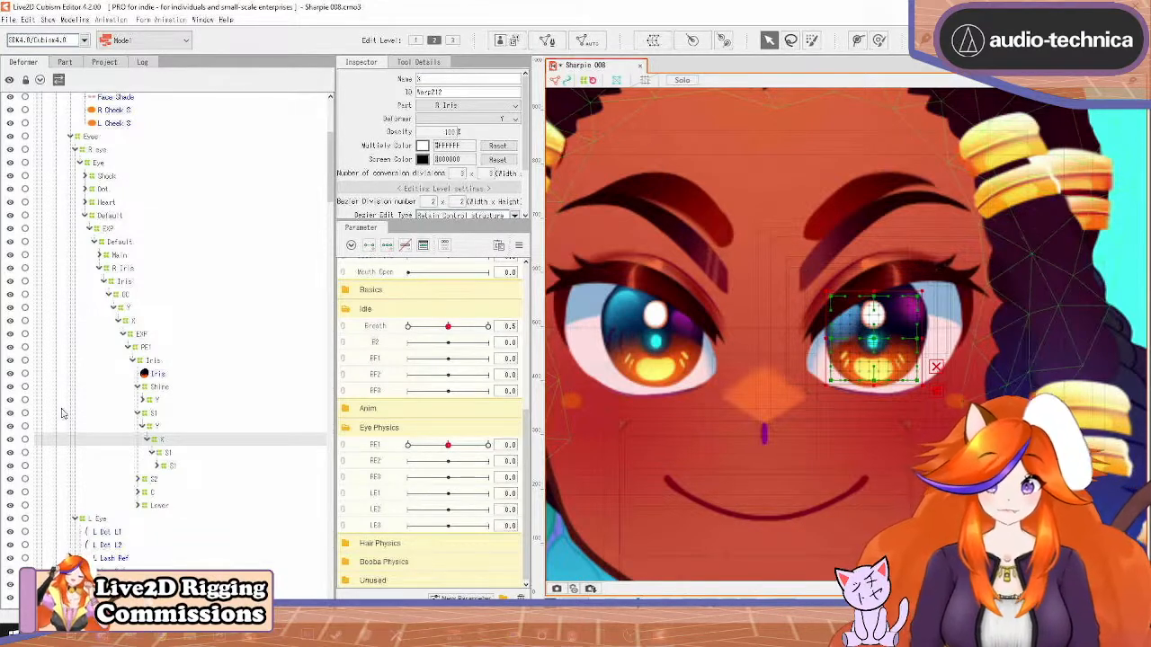
Try to key the Y deformers under Shine and S1 to Eyeball X, shifting them farther sideways at -1 and 1
left_click(144, 401)
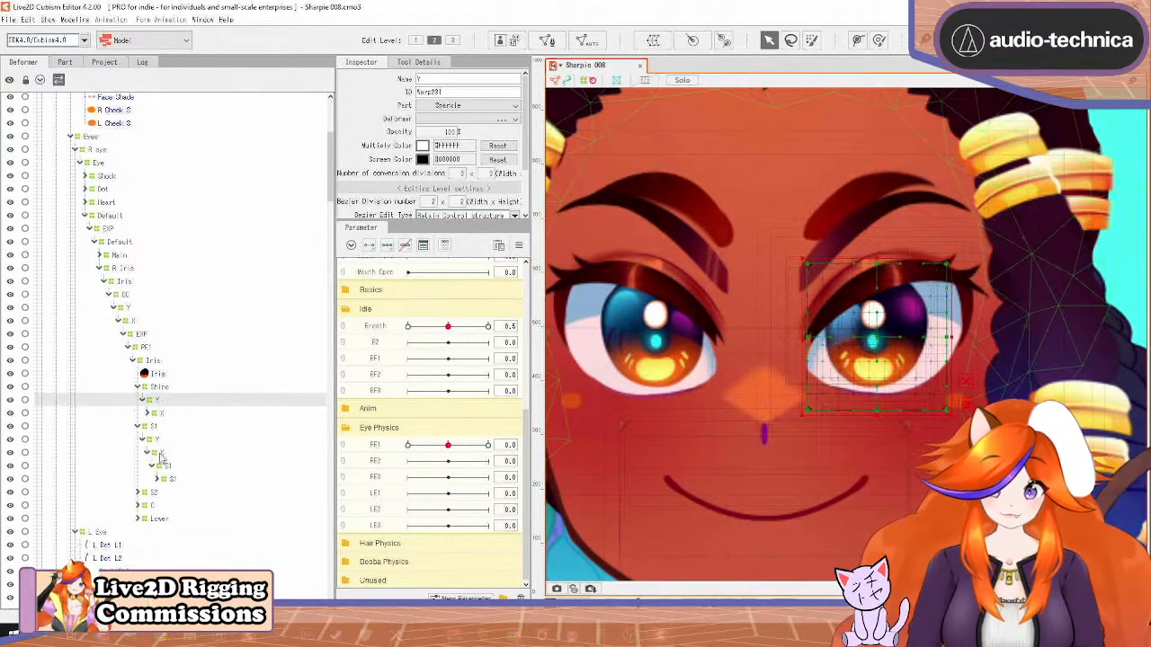
scroll(396, 360, "up", 4)
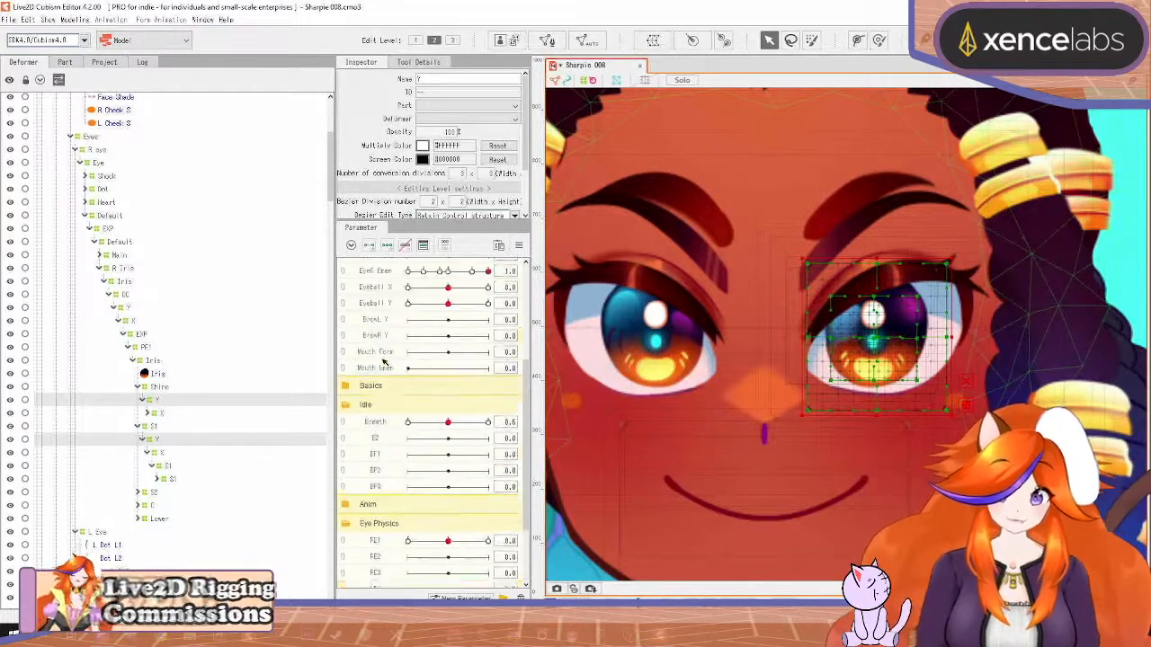
left_click(379, 383)
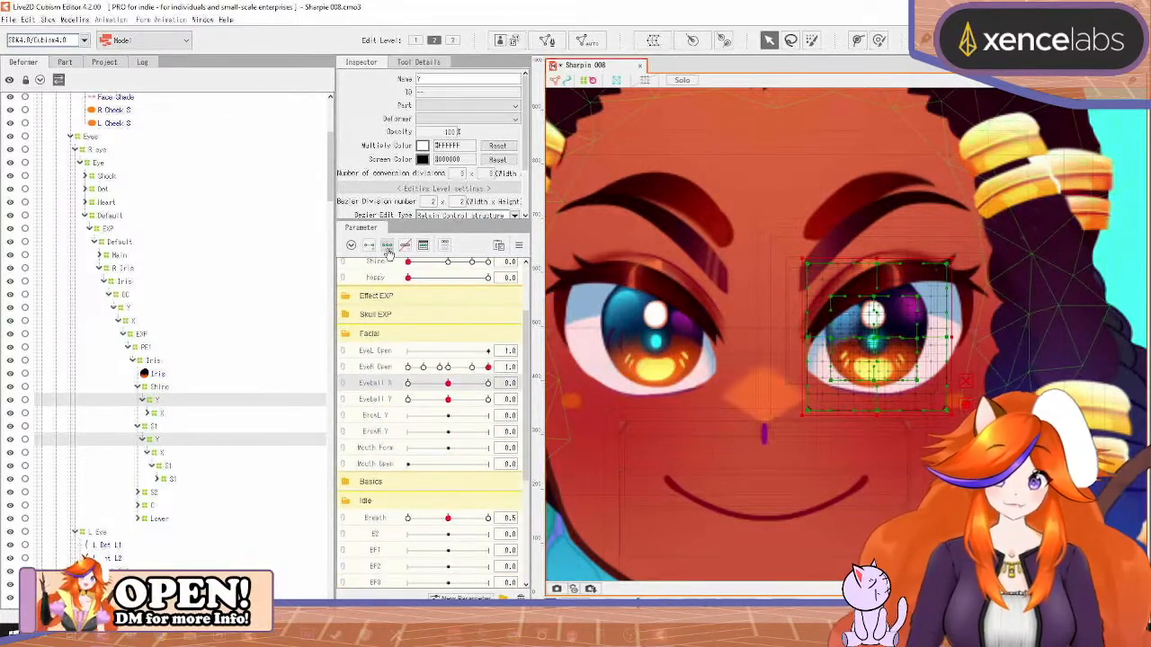
left_click_drag(439, 386, 407, 385)
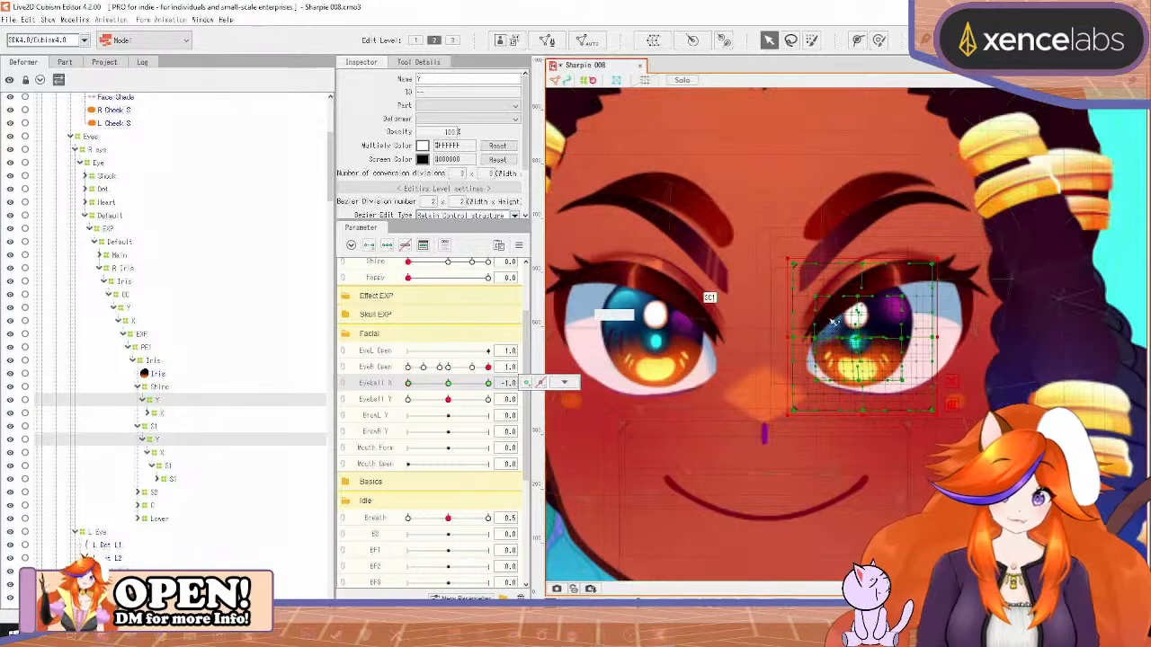
left_click_drag(849, 334, 845, 334)
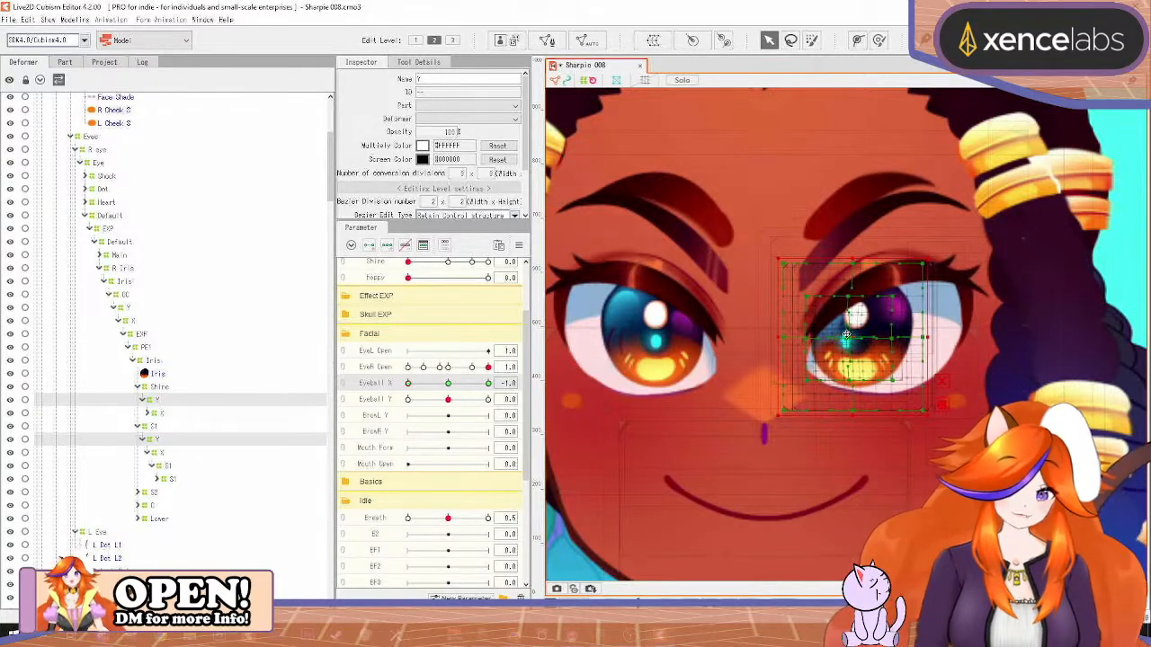
left_click_drag(409, 384, 530, 385)
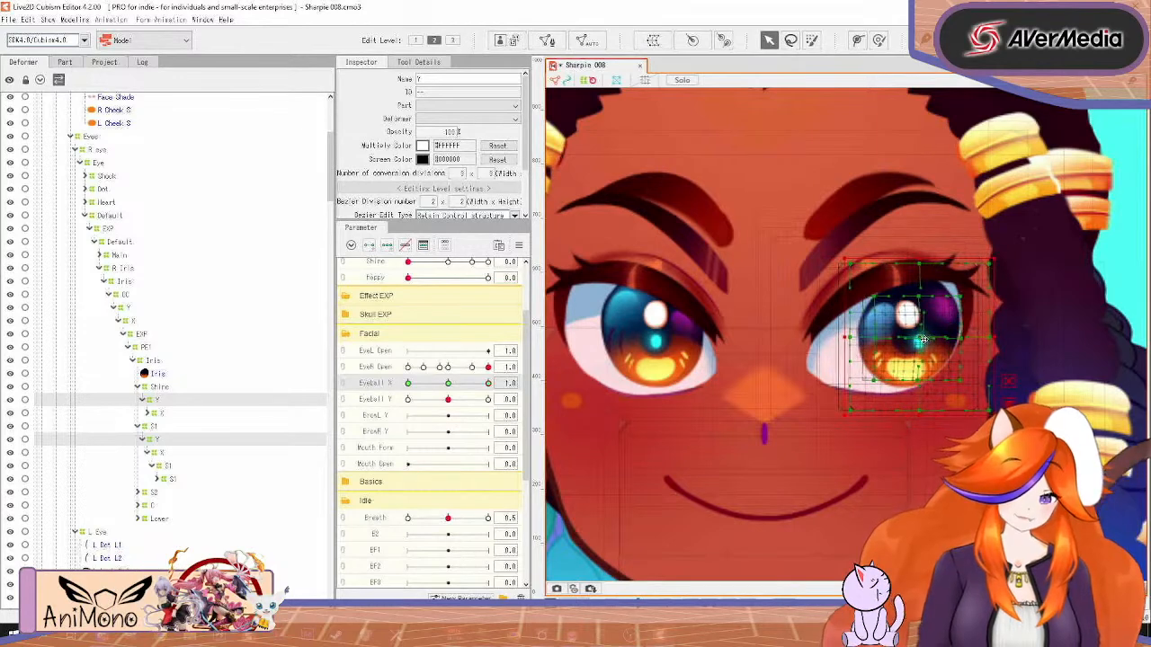
left_click(449, 384)
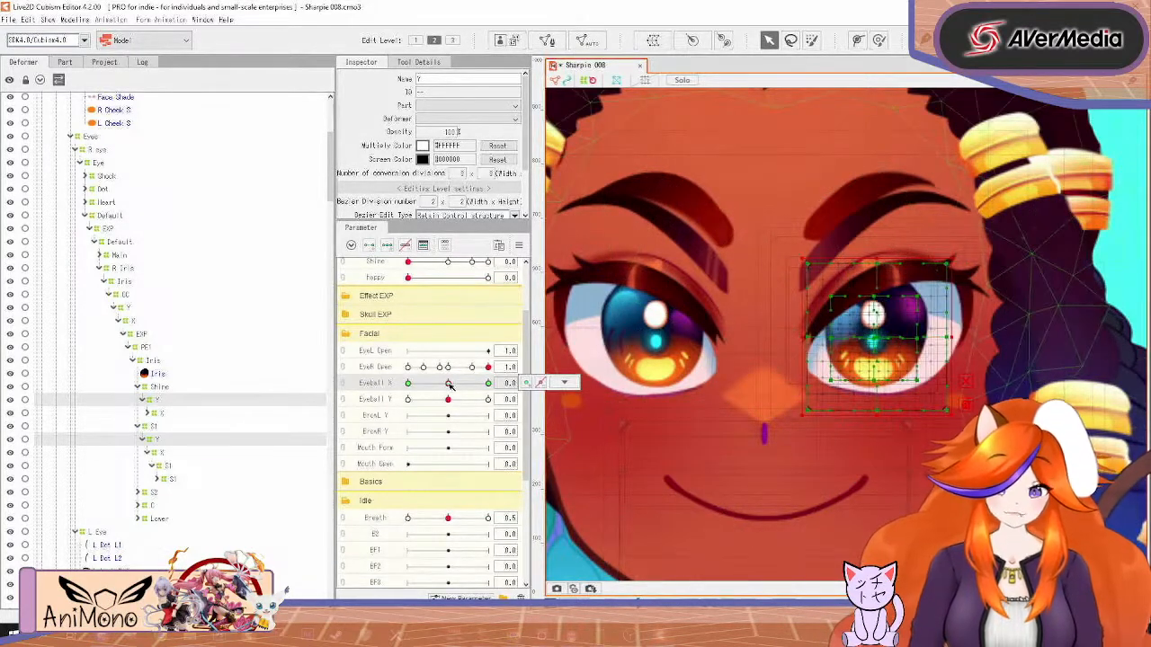
left_click(565, 384)
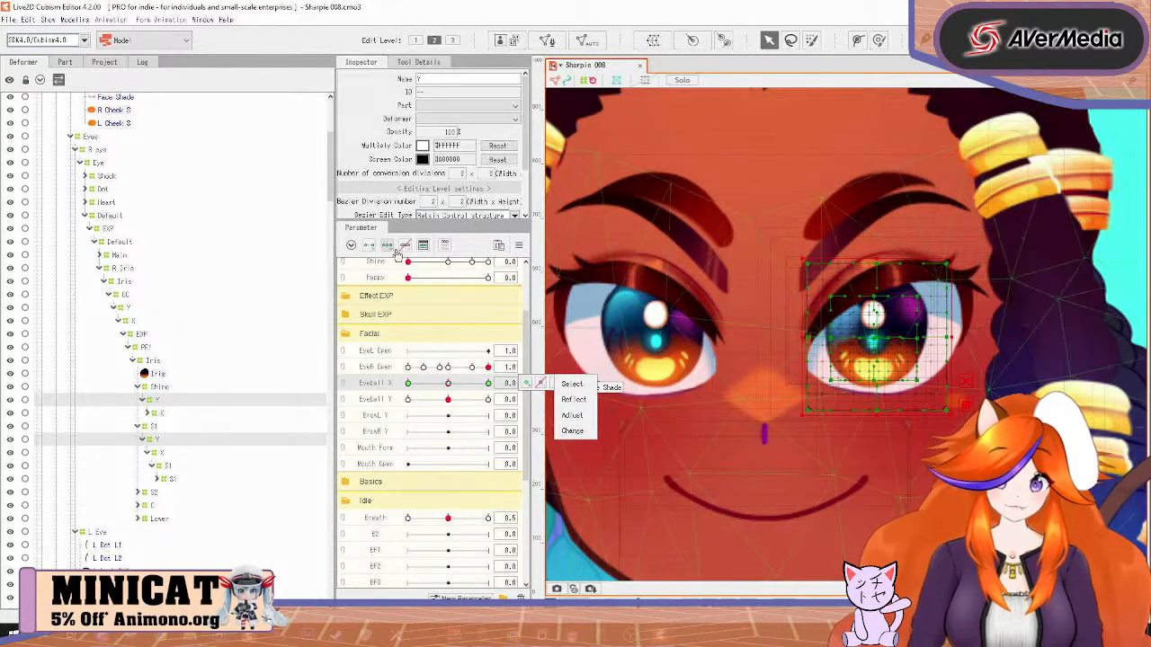
Add three Eyeball X keys to the X deformers under Shine and S1, and shift both slightly farther left at -1
left_click(169, 452)
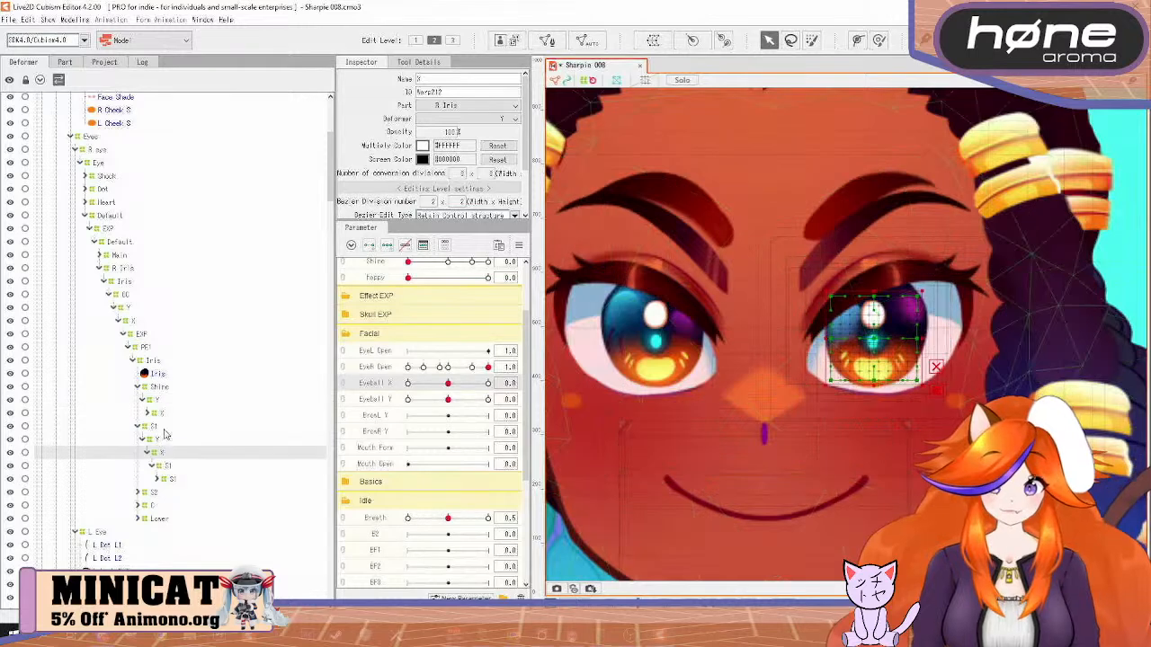
left_click(165, 412, "ctrl")
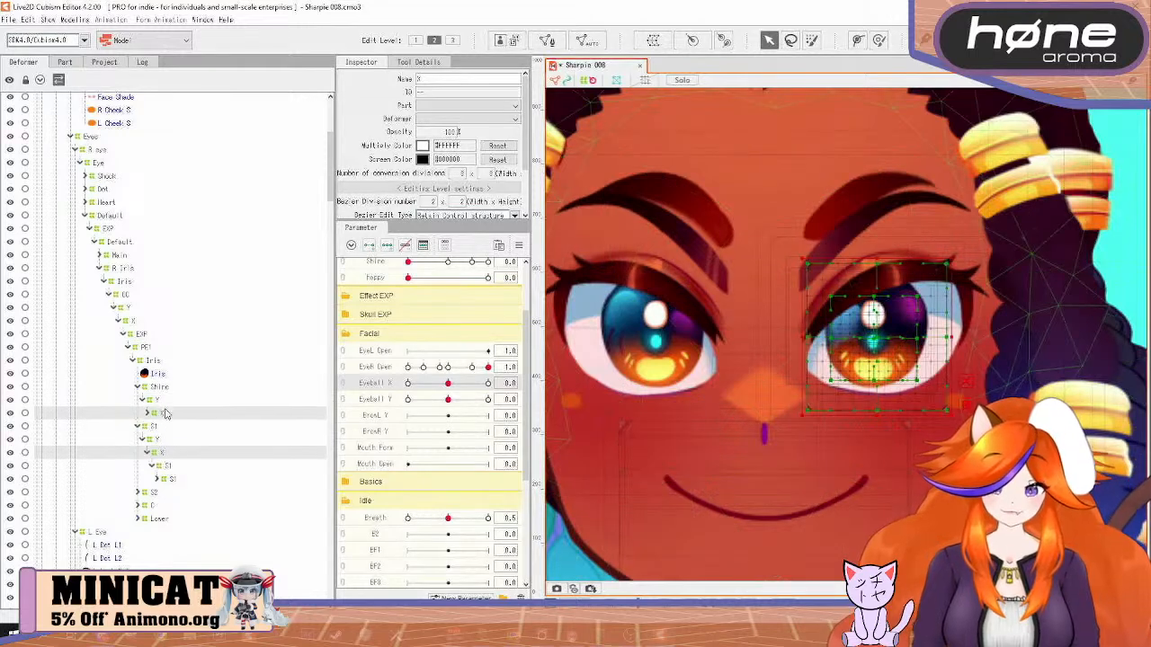
left_click(388, 247)
left_click_drag(446, 383, 355, 386)
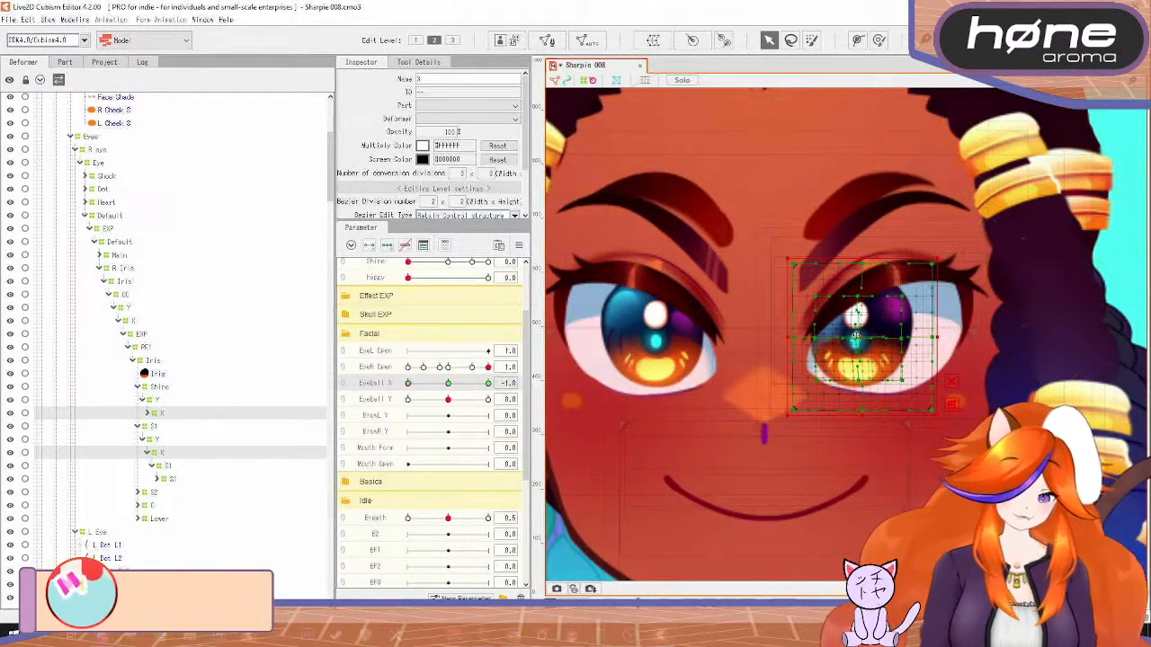
left_click_drag(855, 336, 845, 336)
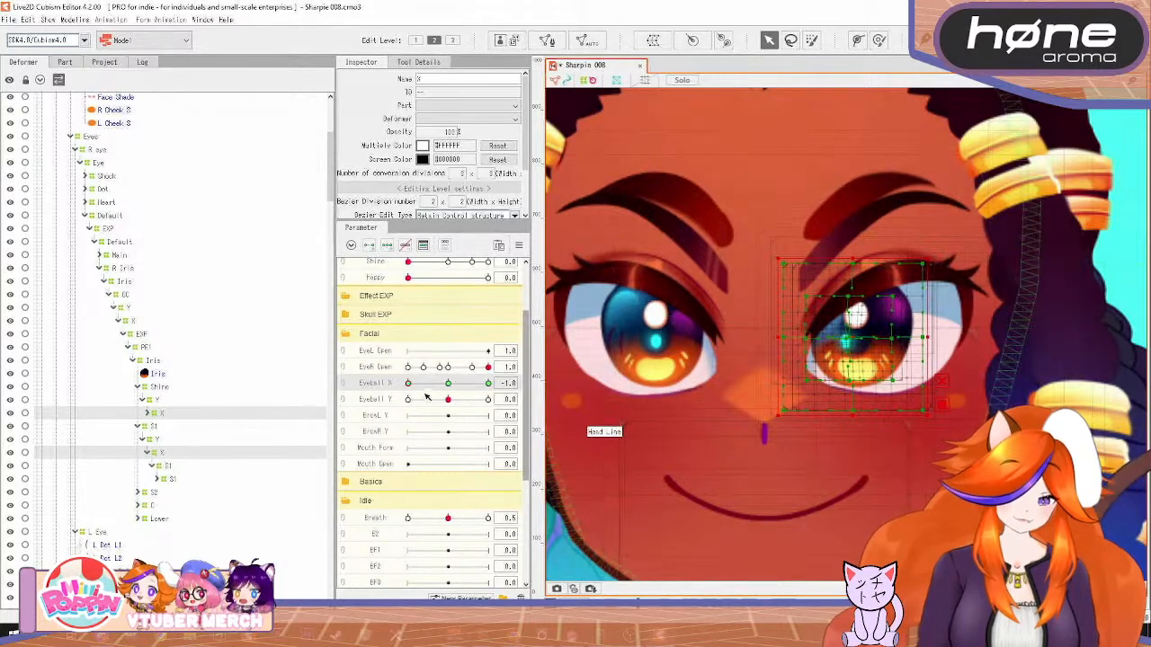
Shift both X deformers slightly farther right at Eyeball X 1, and return the parameter to 0
left_click_drag(409, 385, 520, 385)
left_click_drag(911, 338, 922, 340)
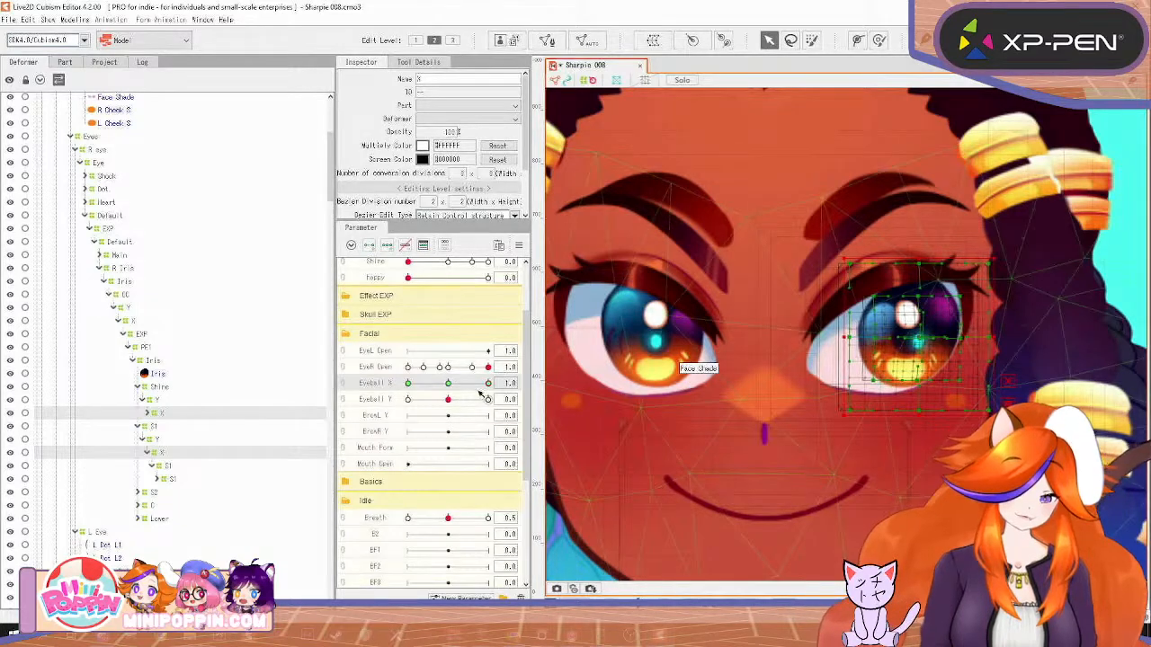
left_click(449, 384)
Add three Eyeball Y keys to the Y deformers under Shine and S1
left_click(159, 466)
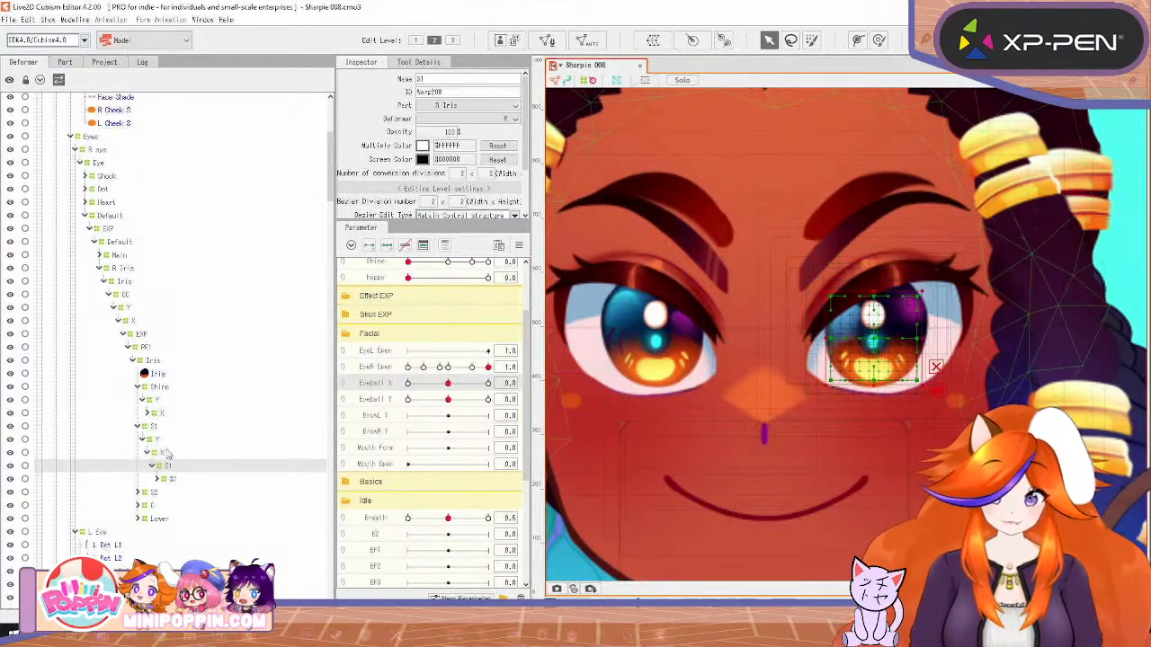
left_click(157, 439)
left_click(187, 401, "ctrl")
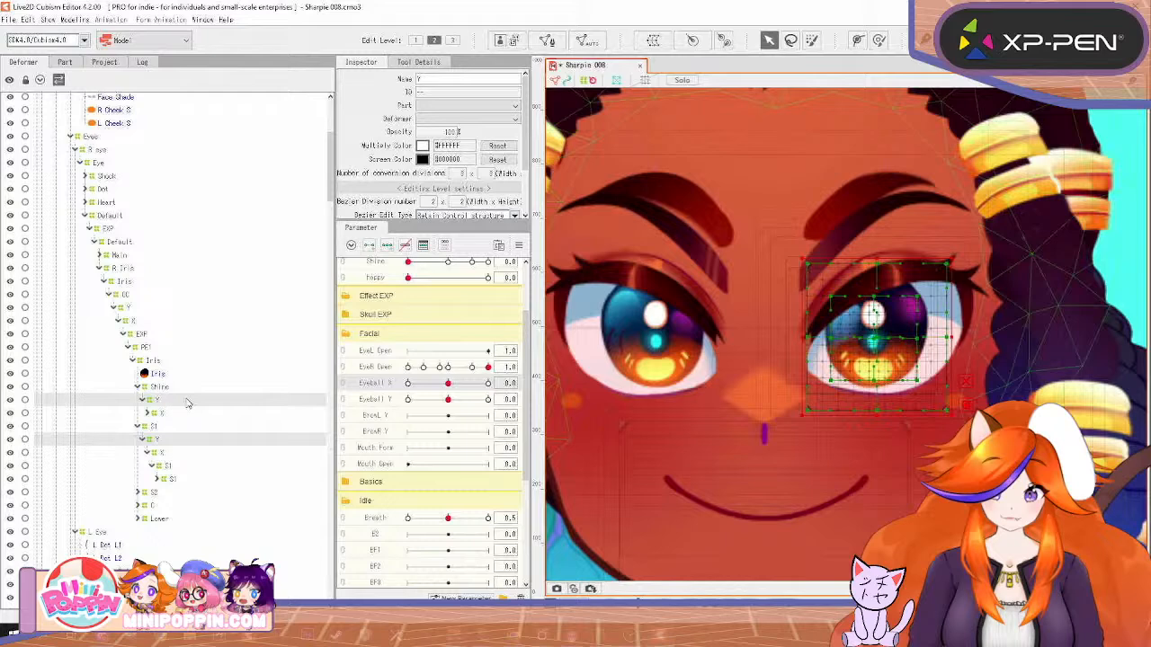
left_click(399, 399)
left_click(386, 246)
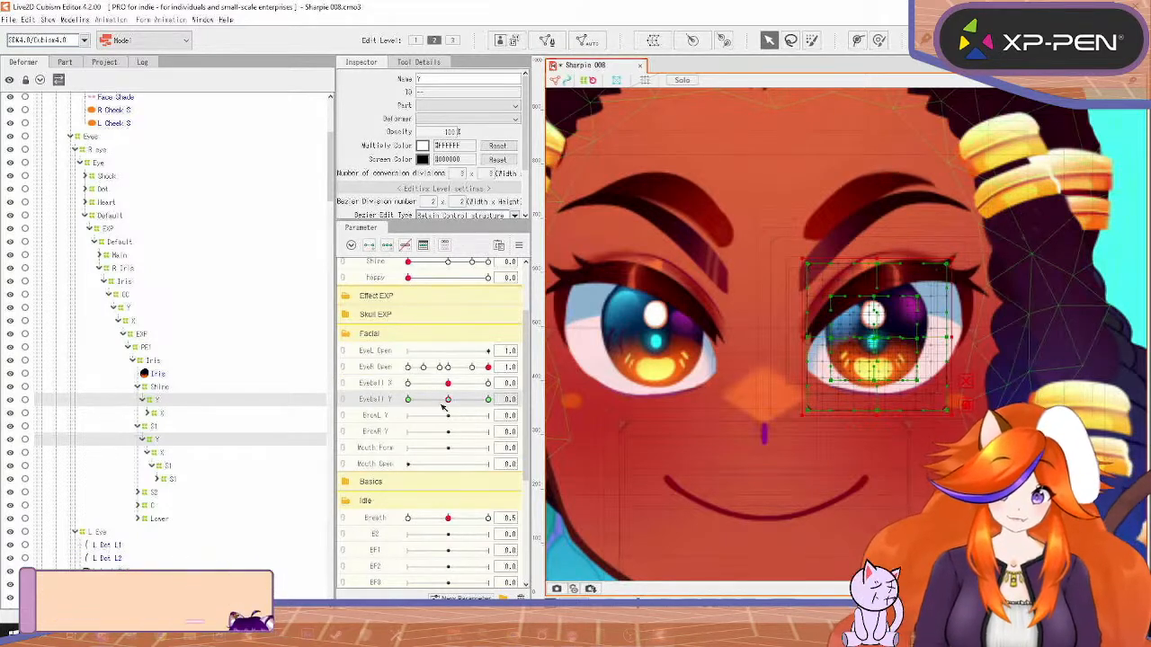
Shift the Y deformers under Shine and S1 slightly up at Eyeball Y 1.0 and slightly down at -1.0
left_click(488, 399)
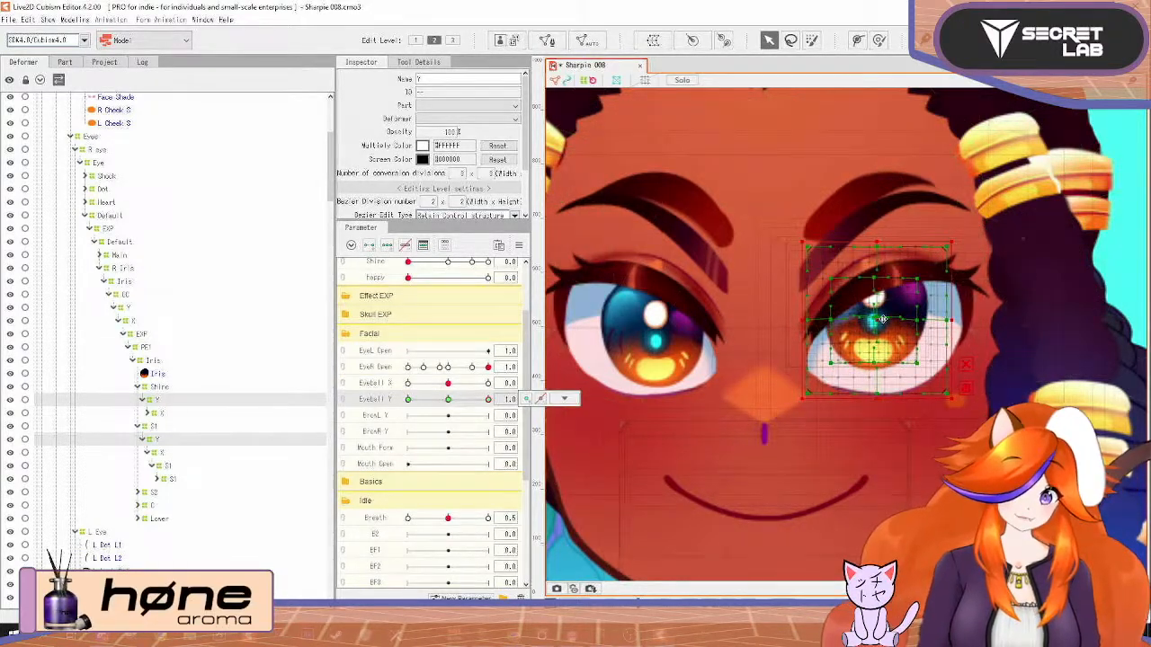
left_click_drag(883, 319, 885, 312)
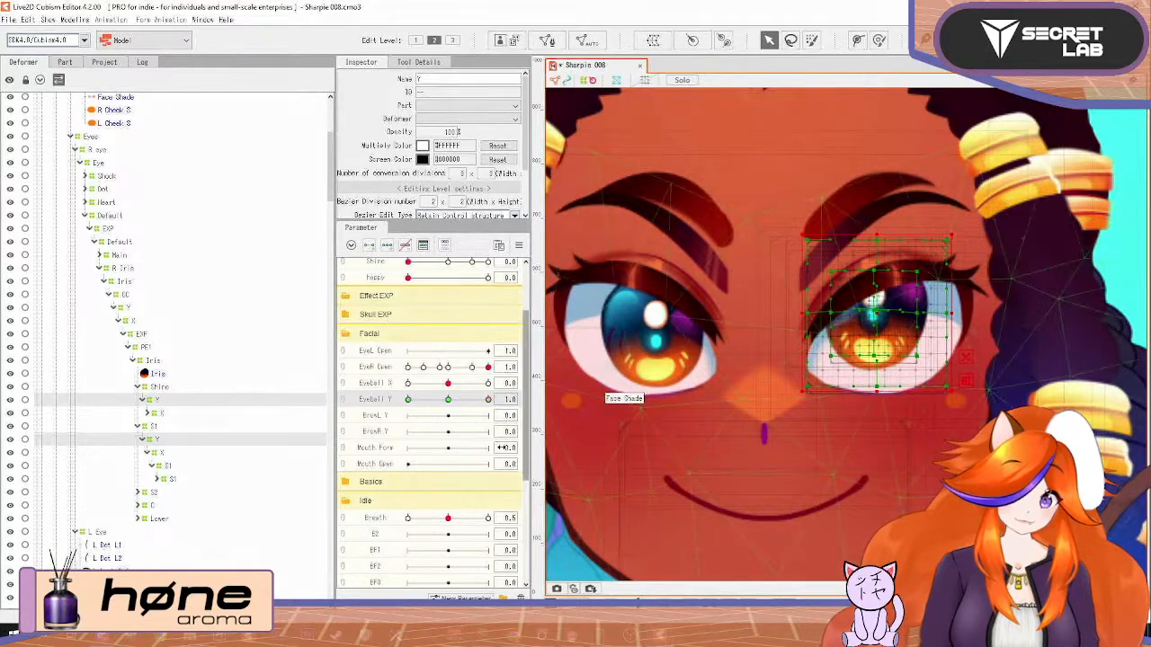
left_click(408, 399)
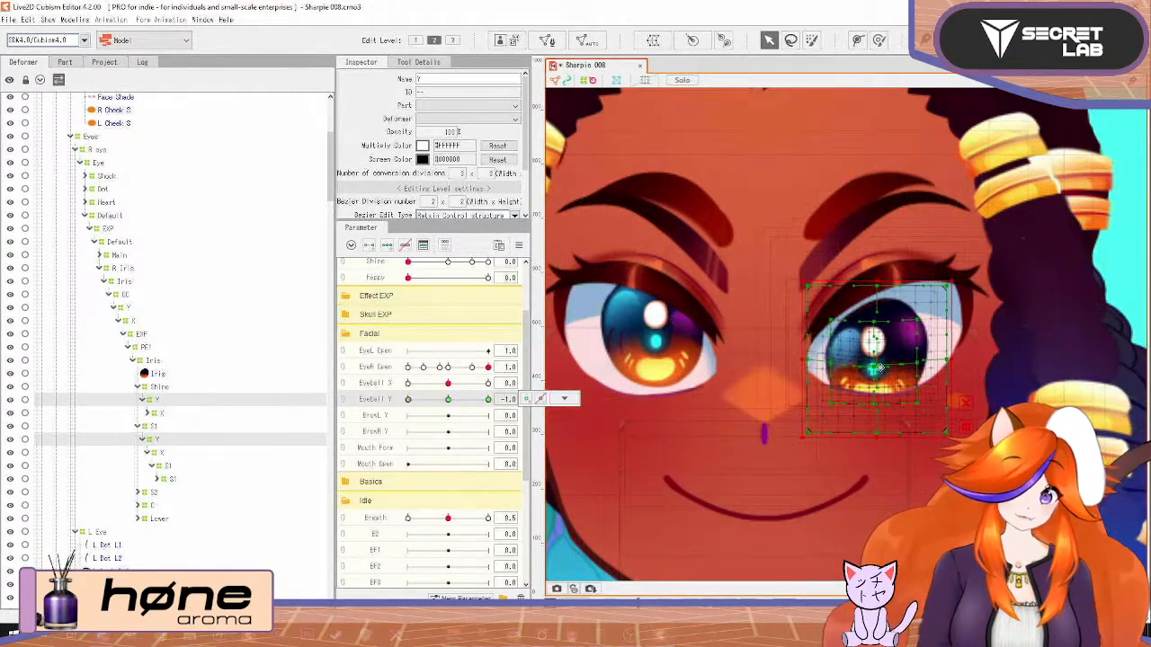
left_click_drag(880, 368, 880, 372)
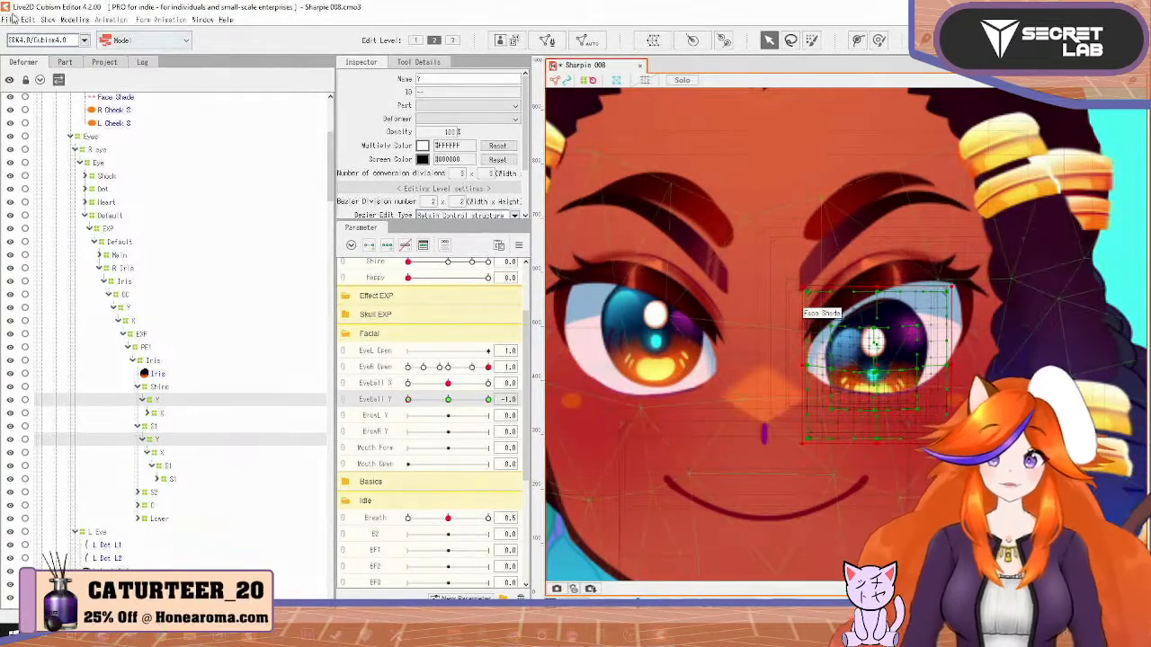
Open the physics settings and examine the character's face in the model preview
left_click(75, 20)
left_click(140, 251)
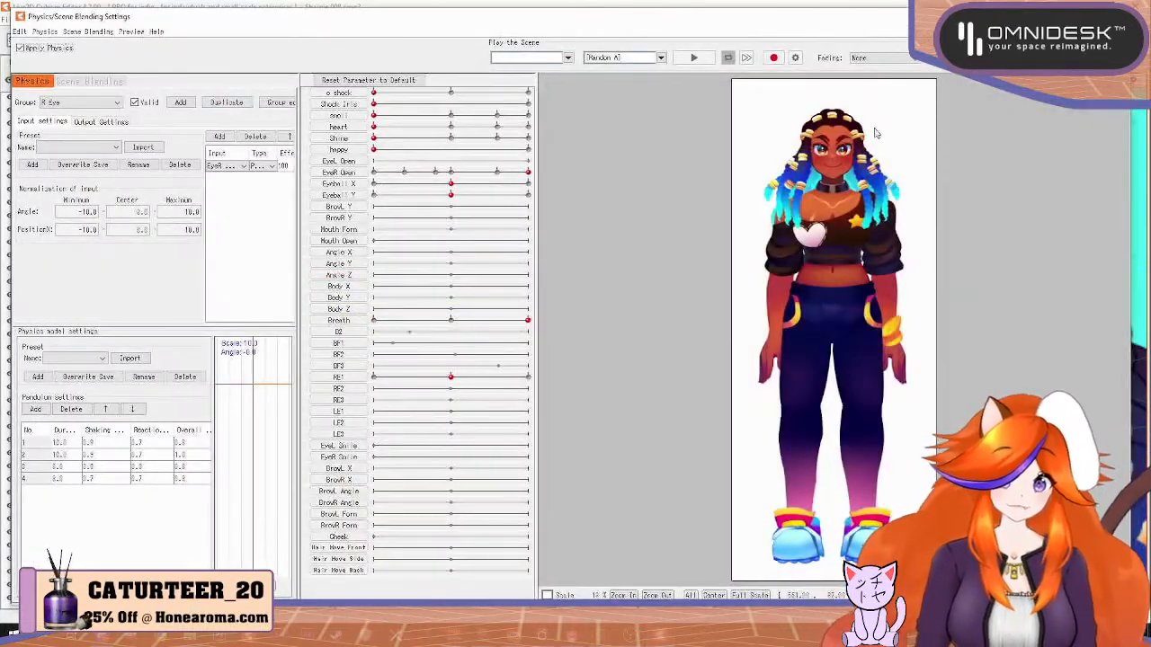
scroll(876, 134, "up", 5)
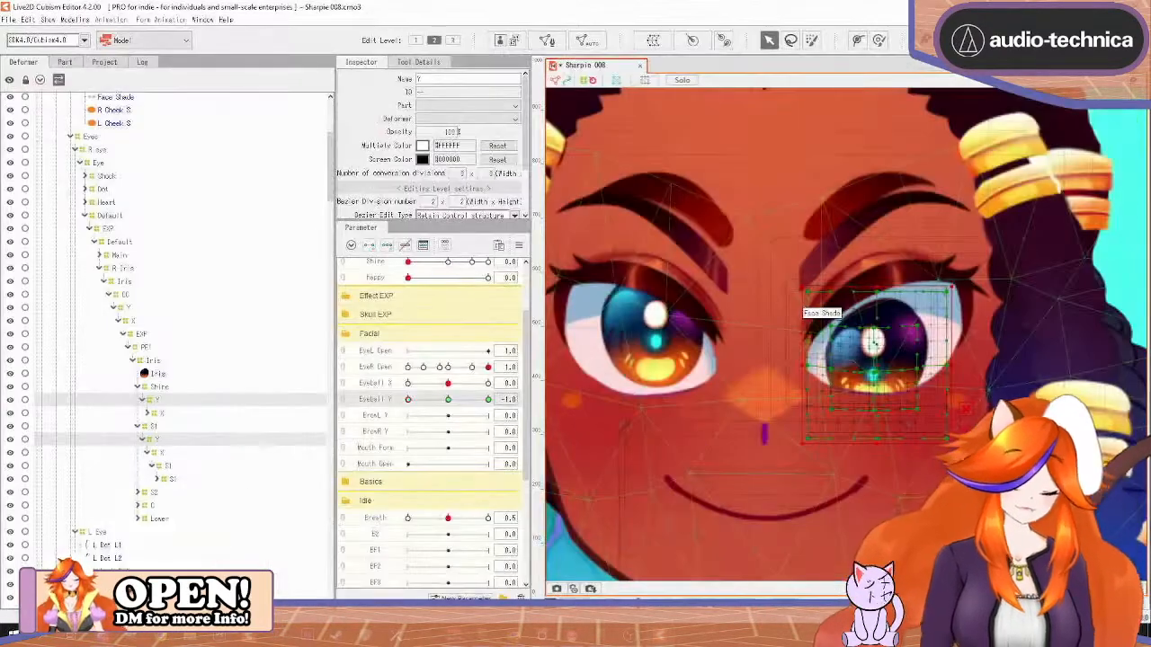
Save the model as a new file version named Sharpie 009 and reset all parameters to their defaults
key("ctrl+shift+s")
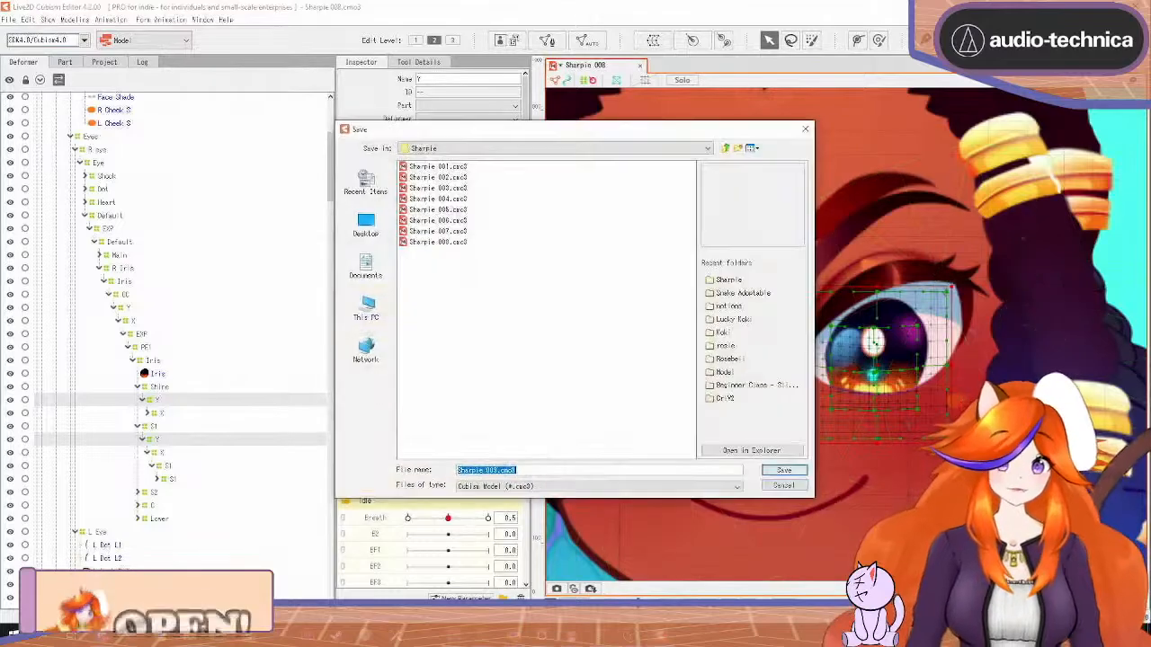
key("Return")
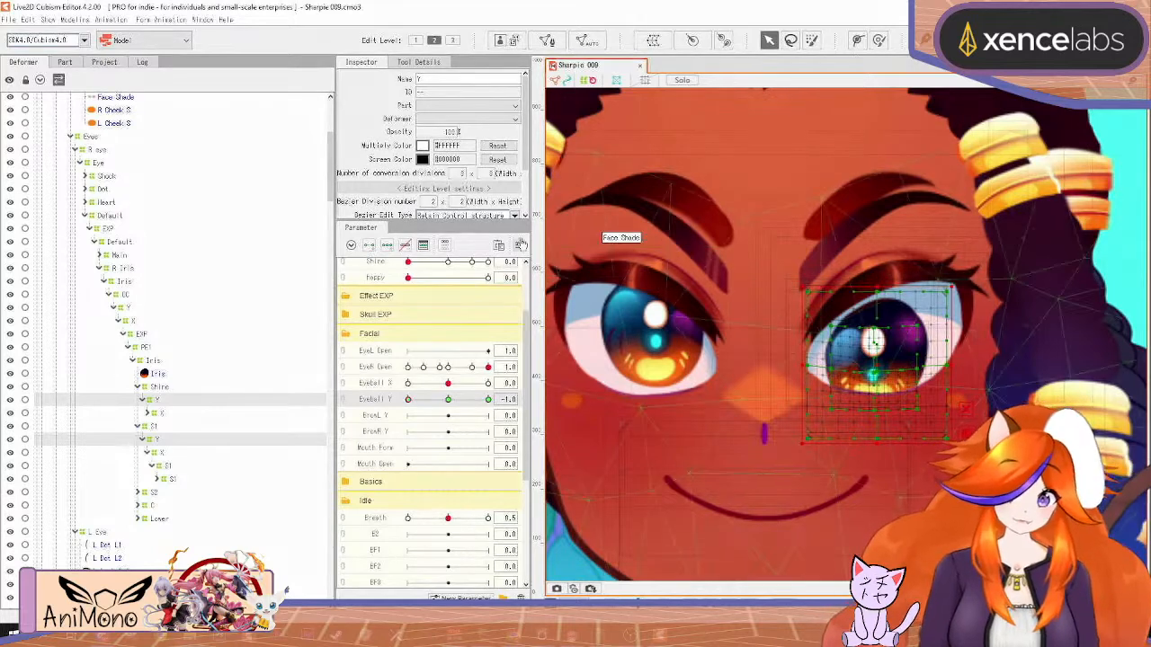
right_click(550, 236)
left_click(621, 240)
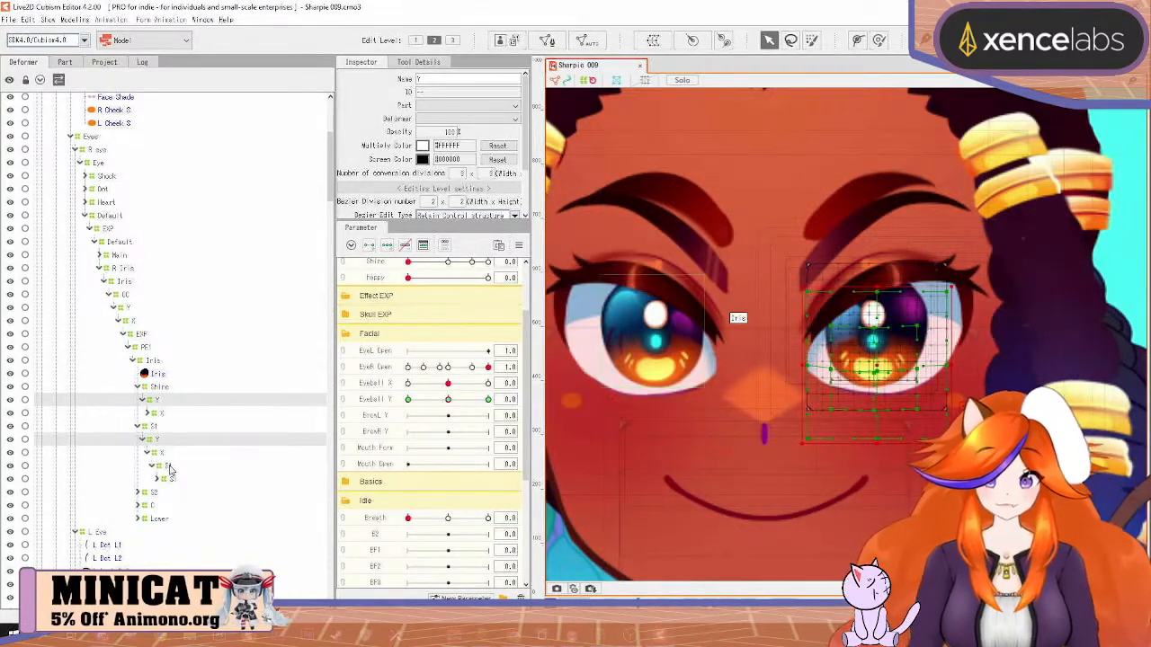
Rename the S1 deformer nested under X in the right iris's S1 group to RE2
left_click(169, 467)
left_click(149, 413)
left_click(168, 426)
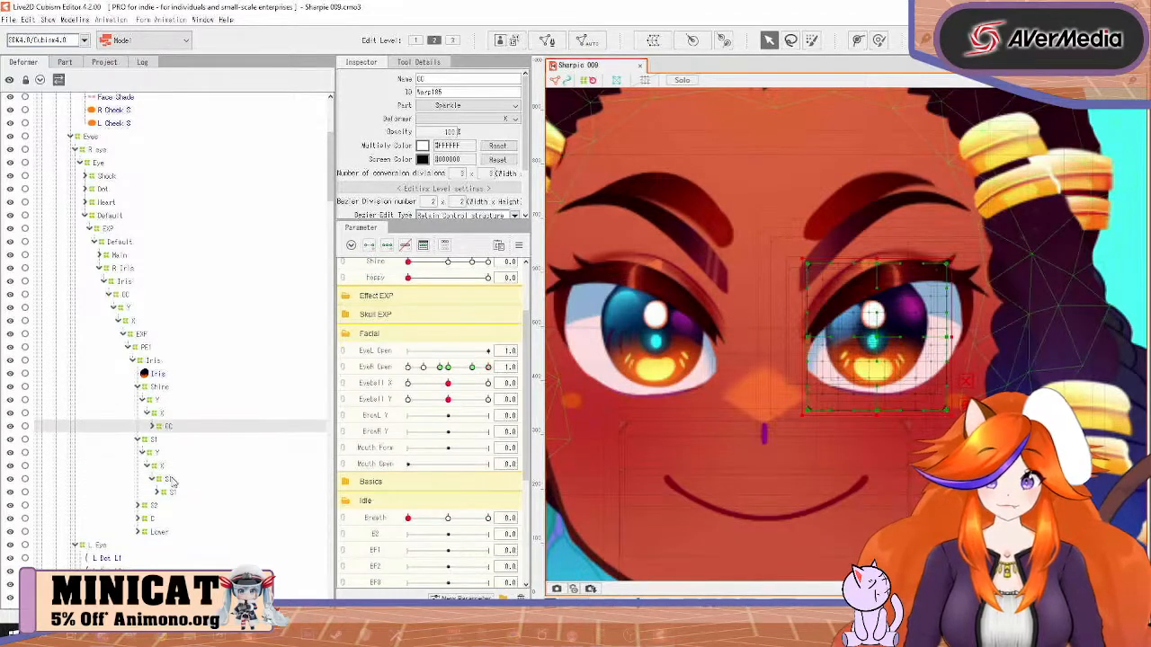
left_click(171, 479)
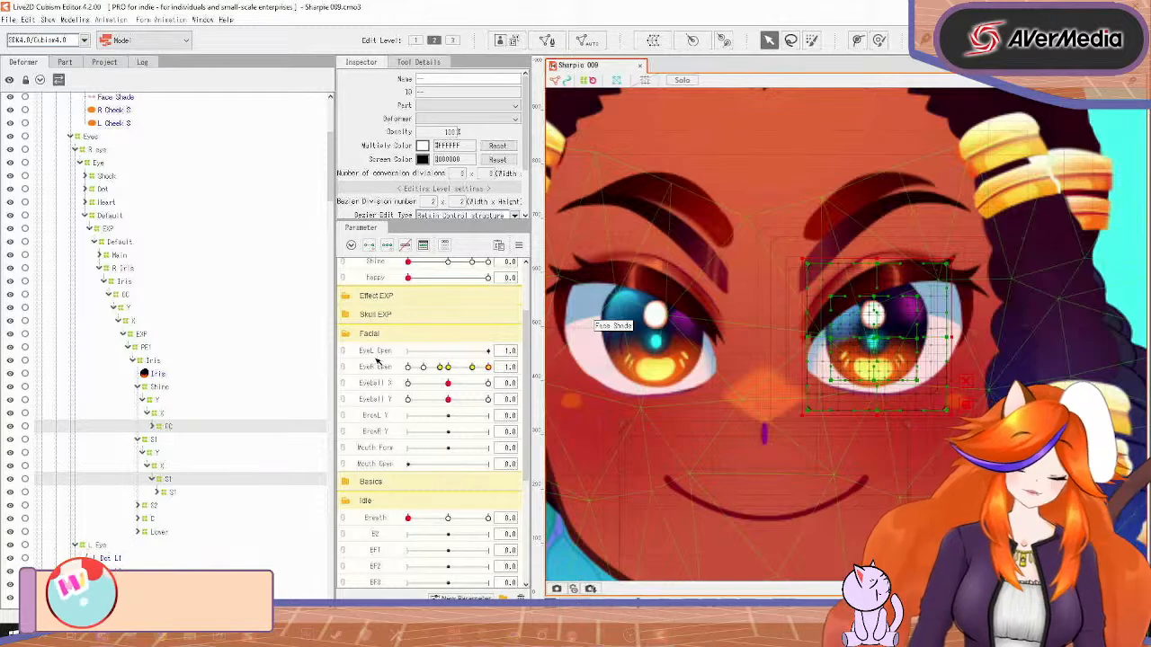
left_click(138, 388)
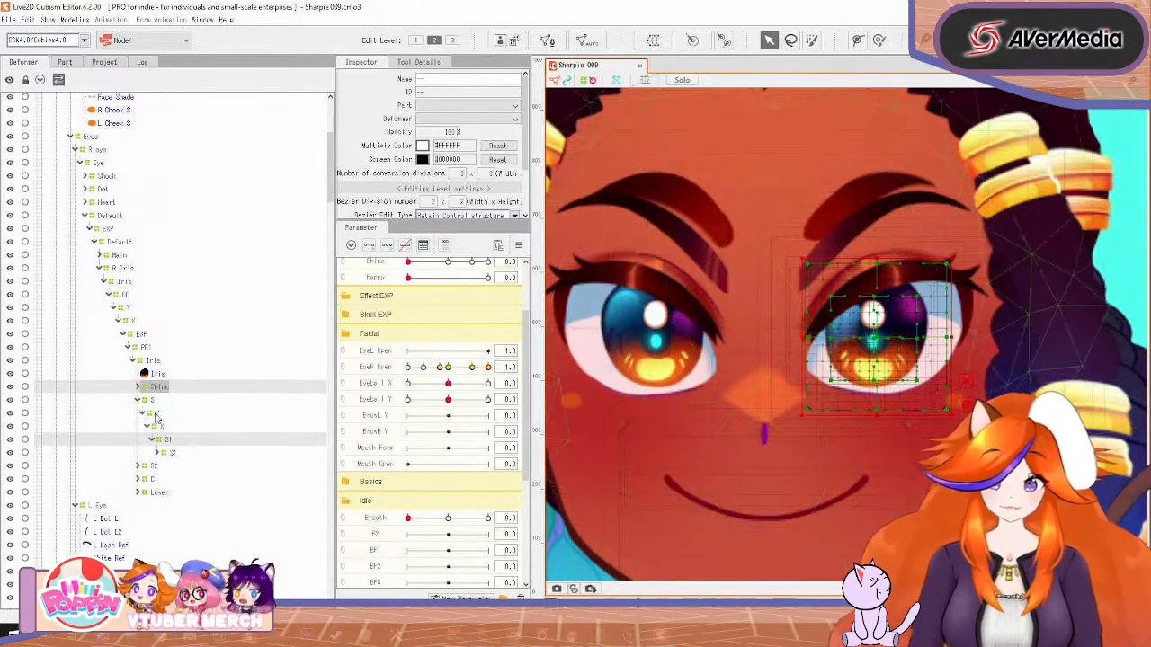
left_click(170, 440)
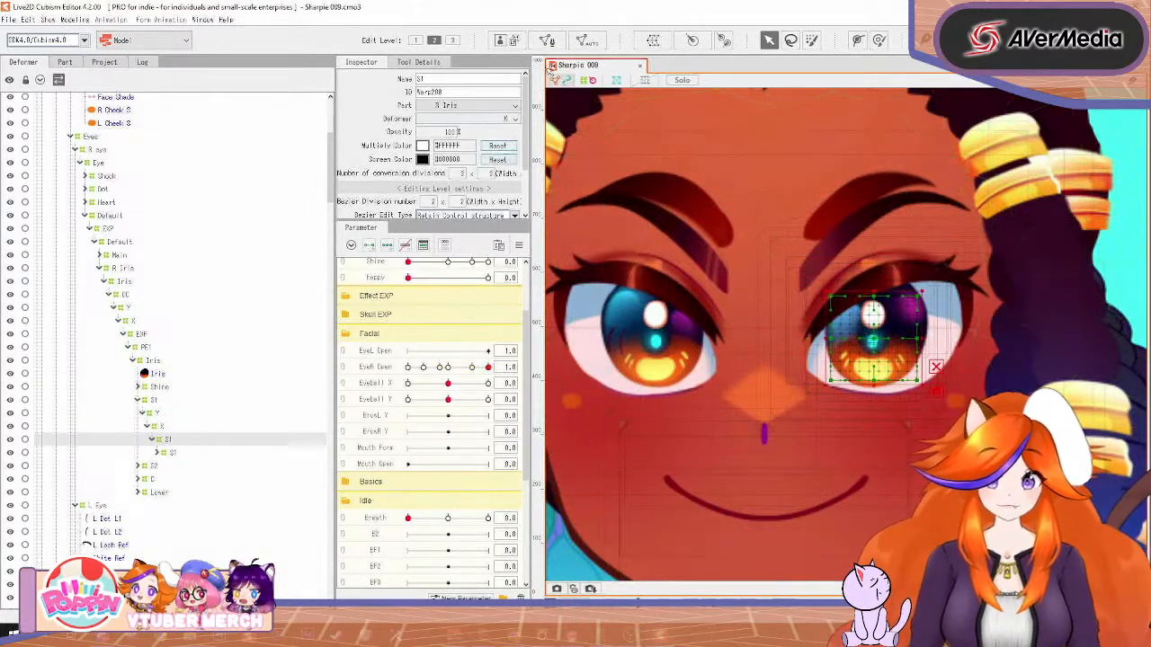
left_click(444, 80)
type("FE")
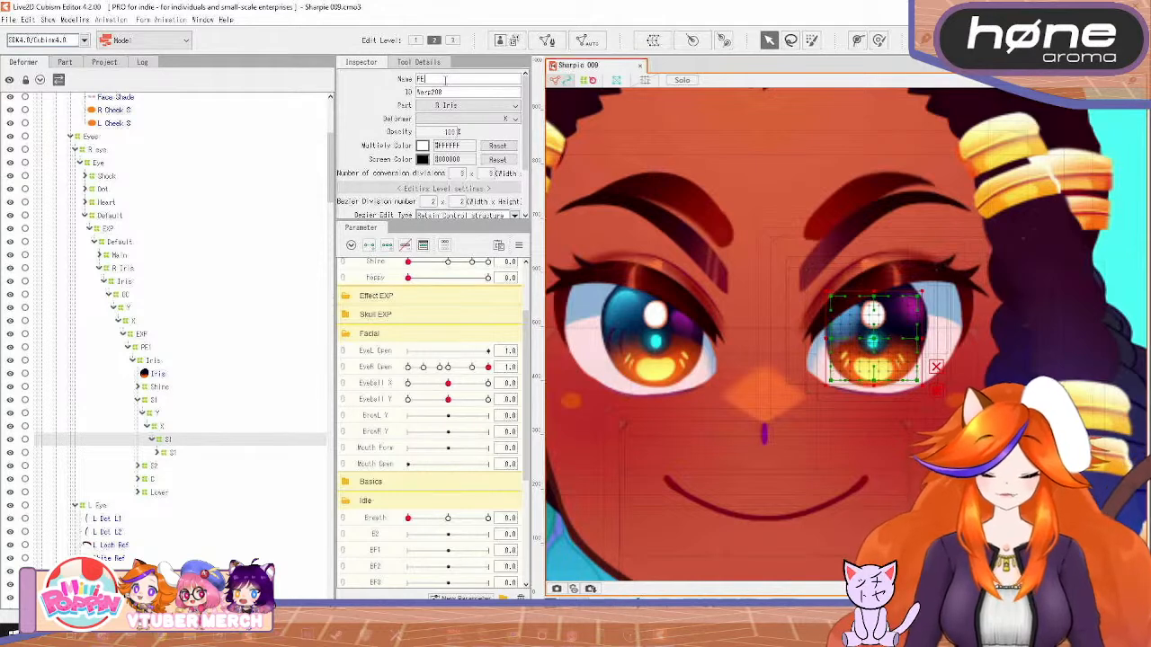
type("2")
key("Return")
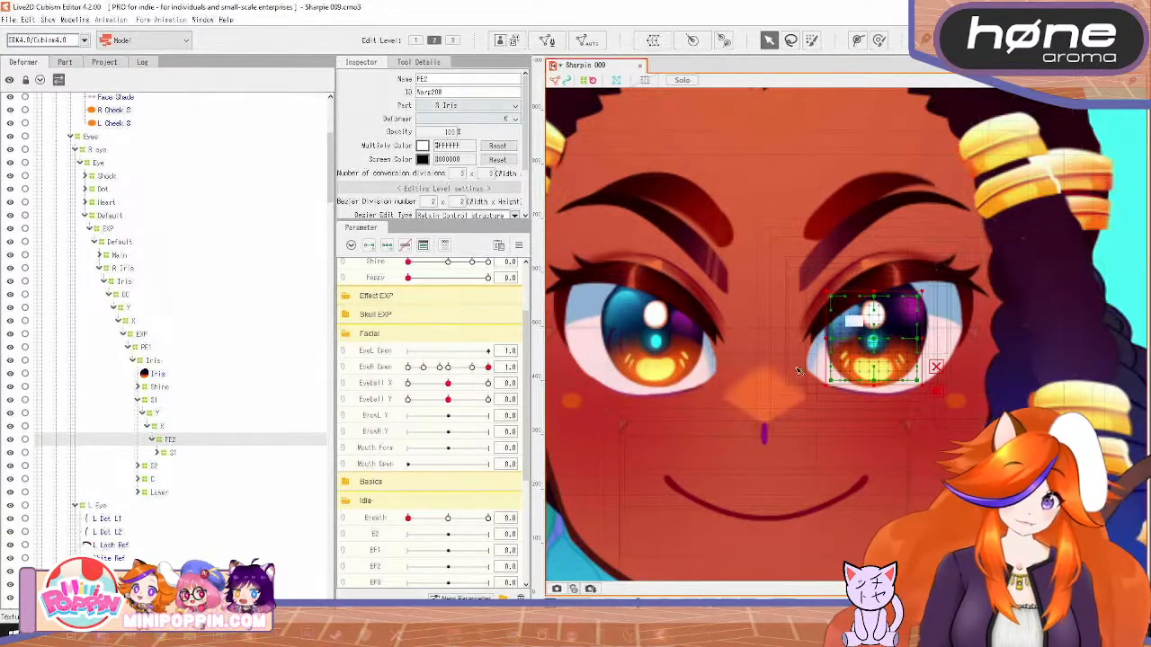
Key the RE2 deformer at three points on the RE2 eye physics parameter and shrink it at the minimum
scroll(798, 372, "up", 4)
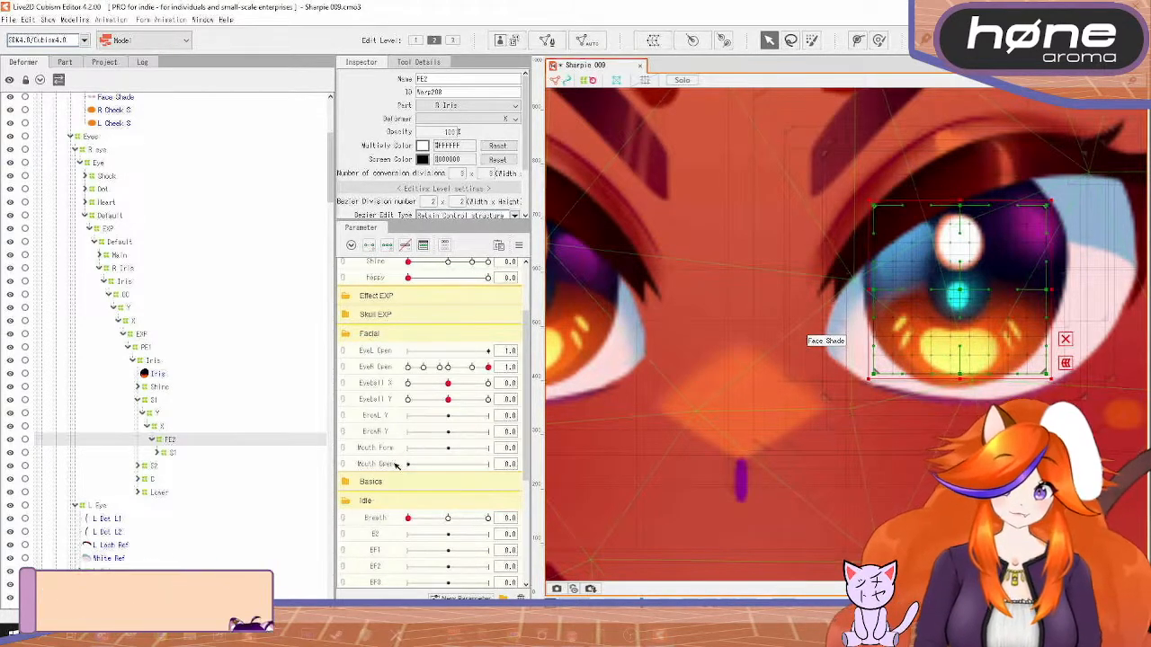
scroll(390, 483, "down", 3)
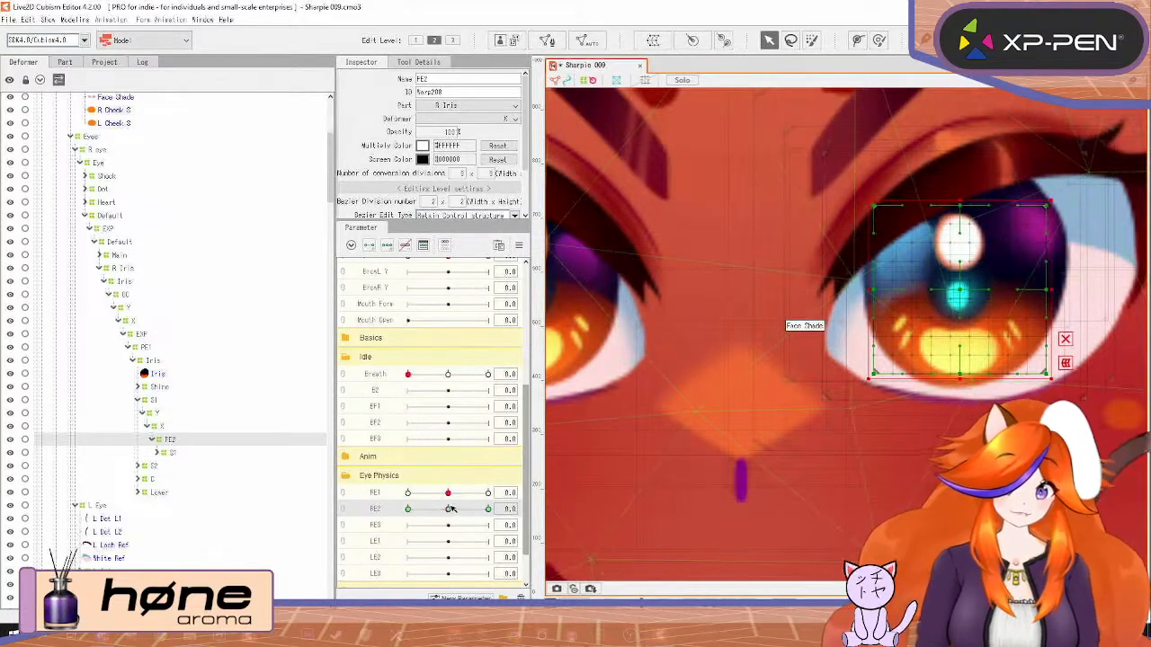
left_click_drag(447, 509, 379, 509)
left_click_drag(1045, 207, 1011, 228)
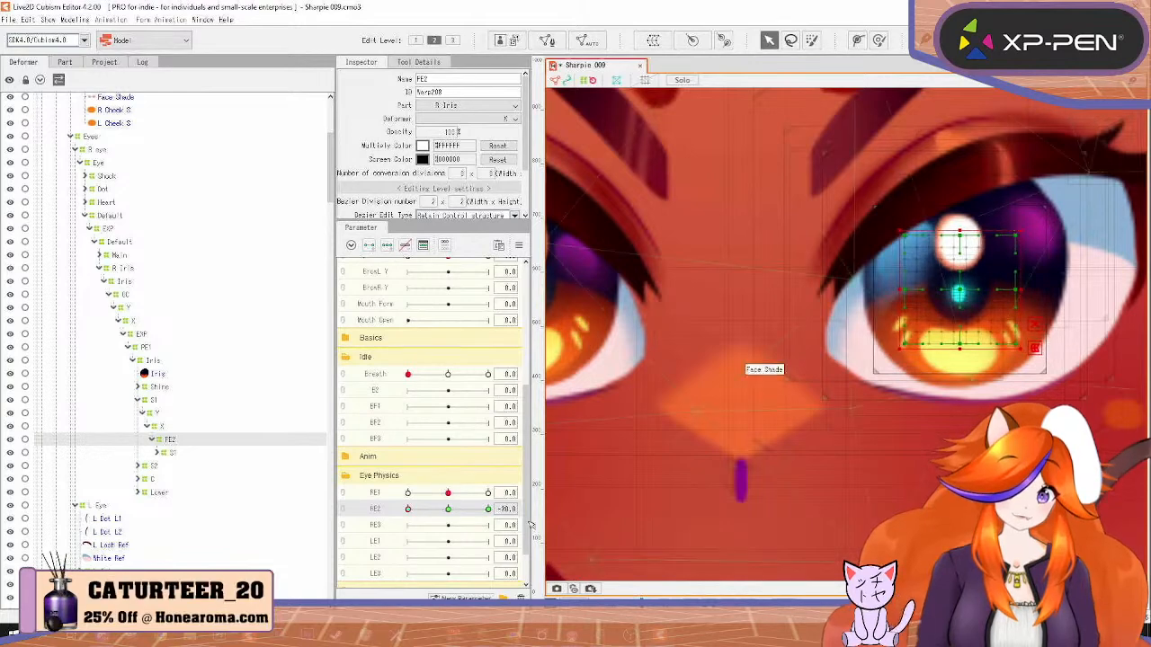
Enlarge the RE2 deformer and shift it slightly up at the RE2 parameter's maximum, and return the parameter to 0
left_click_drag(410, 509, 509, 512)
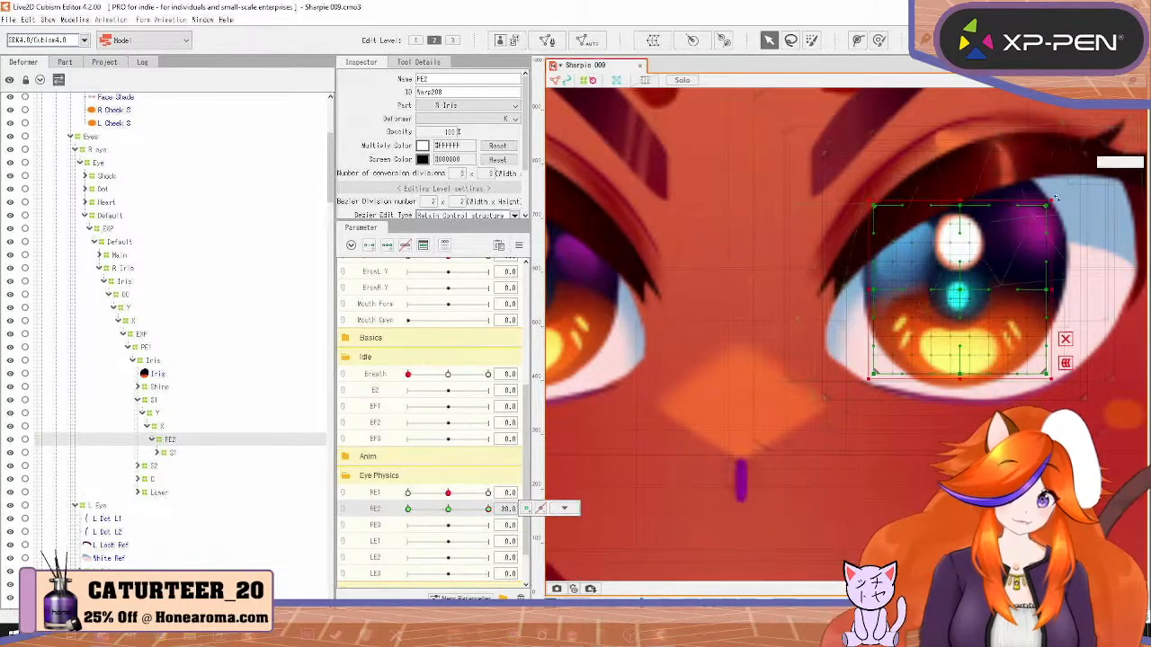
left_click_drag(1053, 200, 1148, 176)
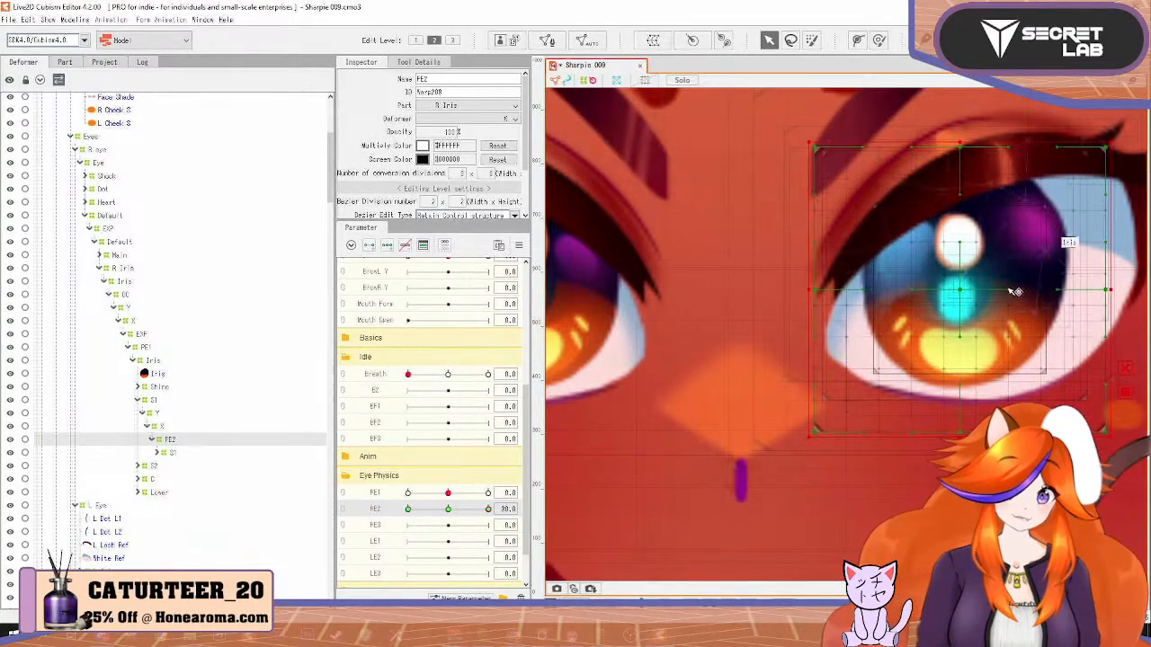
left_click_drag(971, 292, 970, 284)
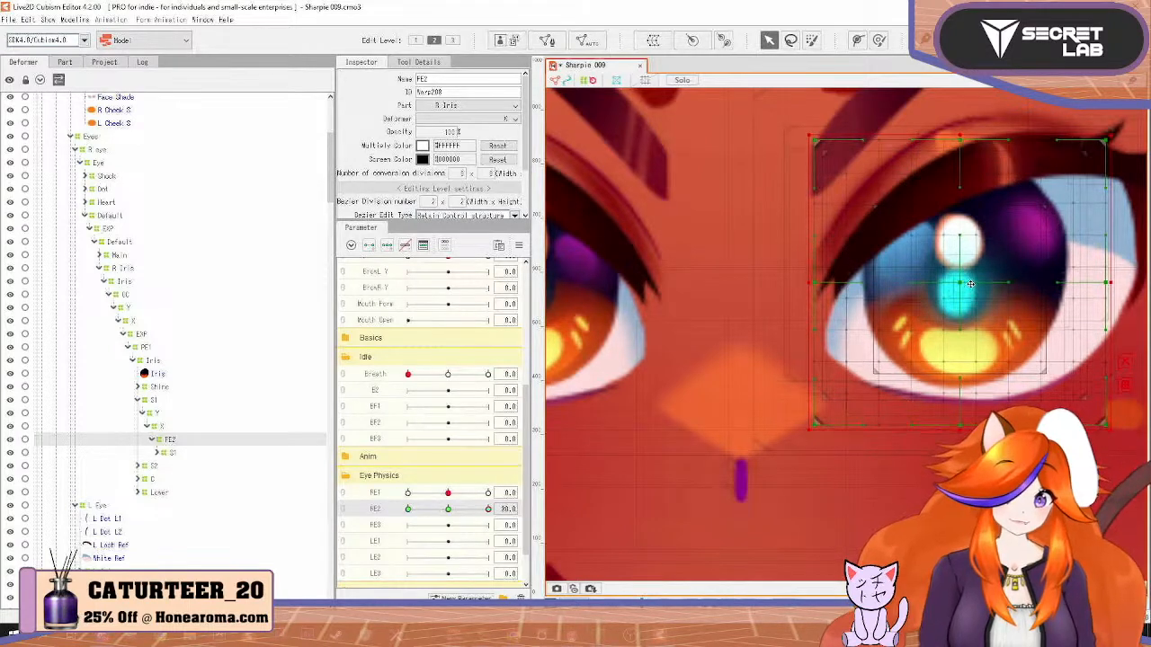
mouse_move(488, 509)
left_mouse_down()
mouse_move(351, 507)
mouse_move(538, 502)
mouse_move(332, 507)
mouse_move(504, 507)
mouse_move(411, 506)
mouse_move(470, 503)
left_mouse_up()
left_click(448, 509)
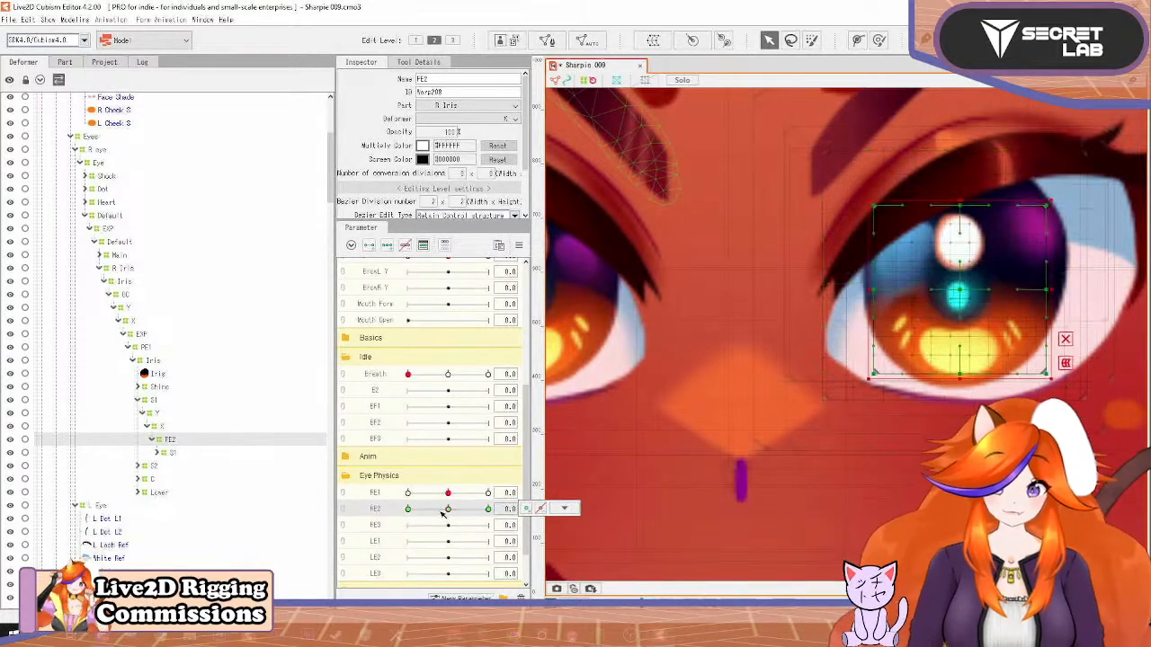
Key the inner S2 deformer at three points on RE2, shrinking it at the maximum and enlarging it at the minimum, and return RE2 to 0
left_click(139, 467)
left_click(160, 479)
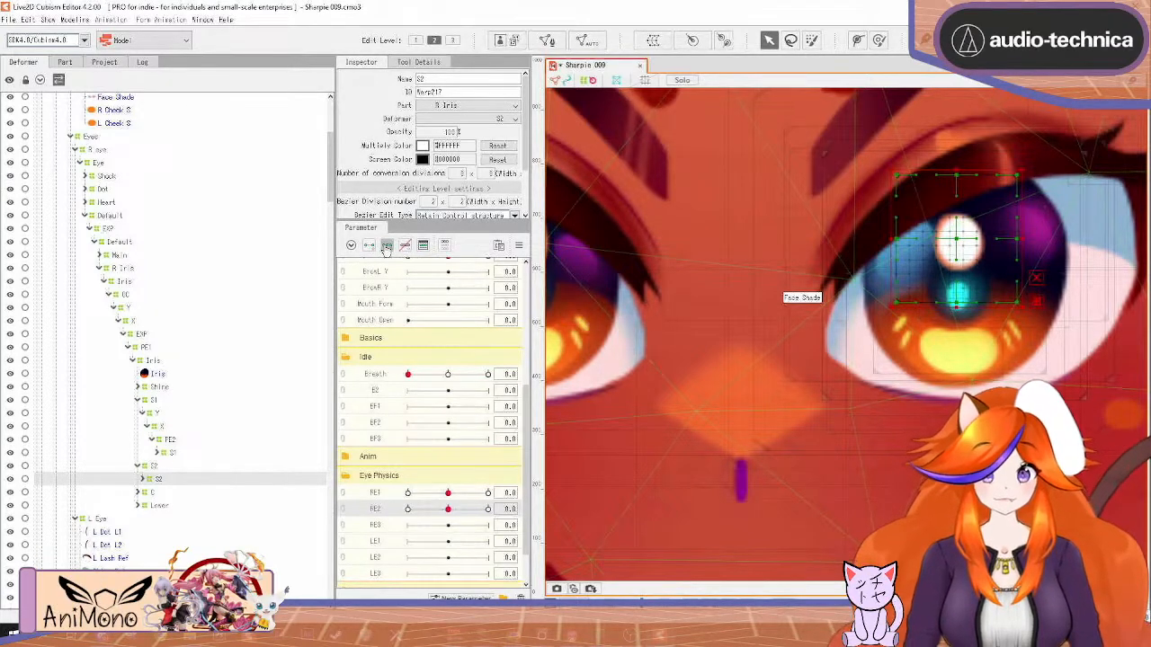
left_click_drag(449, 510, 487, 508)
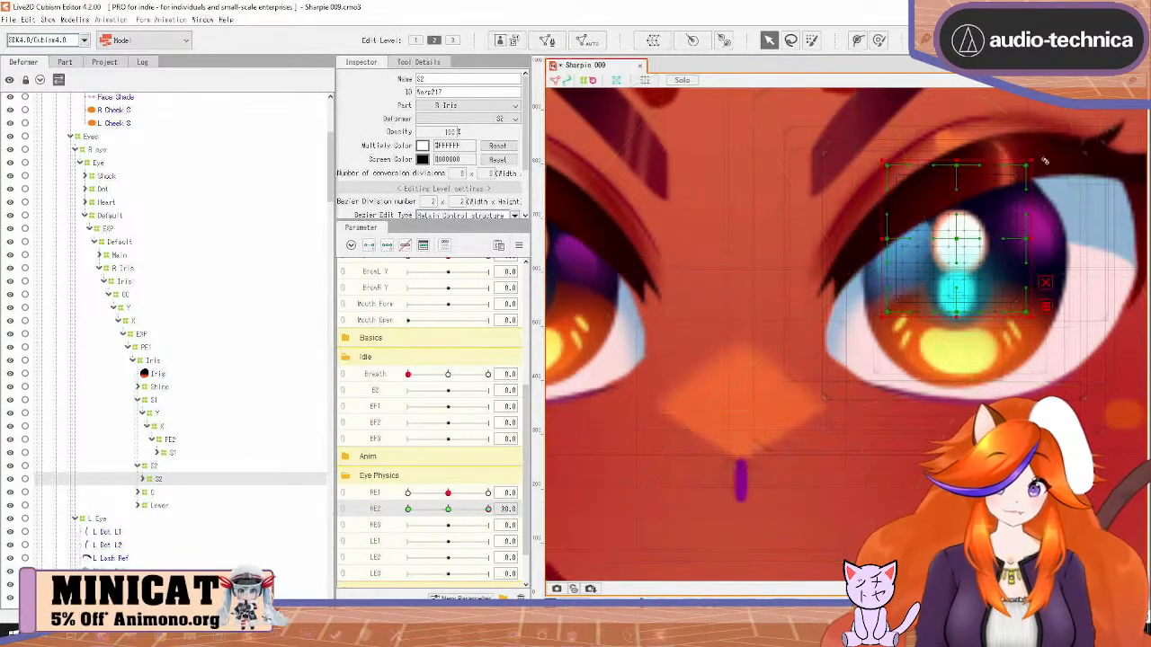
left_click_drag(1030, 160, 987, 184)
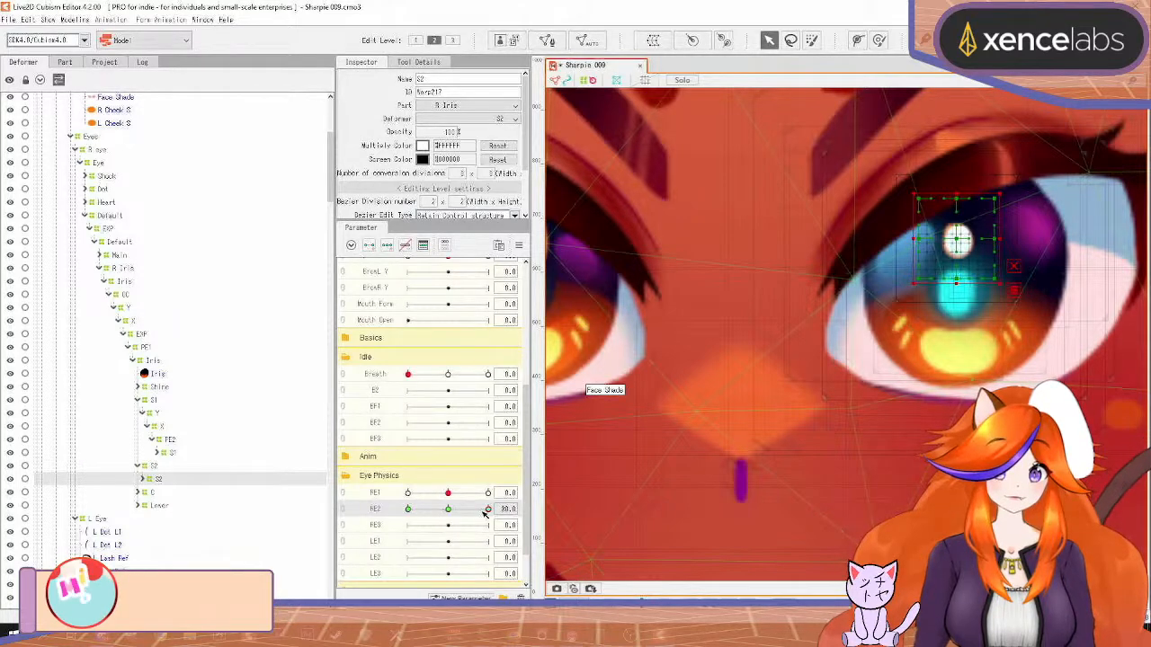
left_click_drag(485, 513, 407, 510)
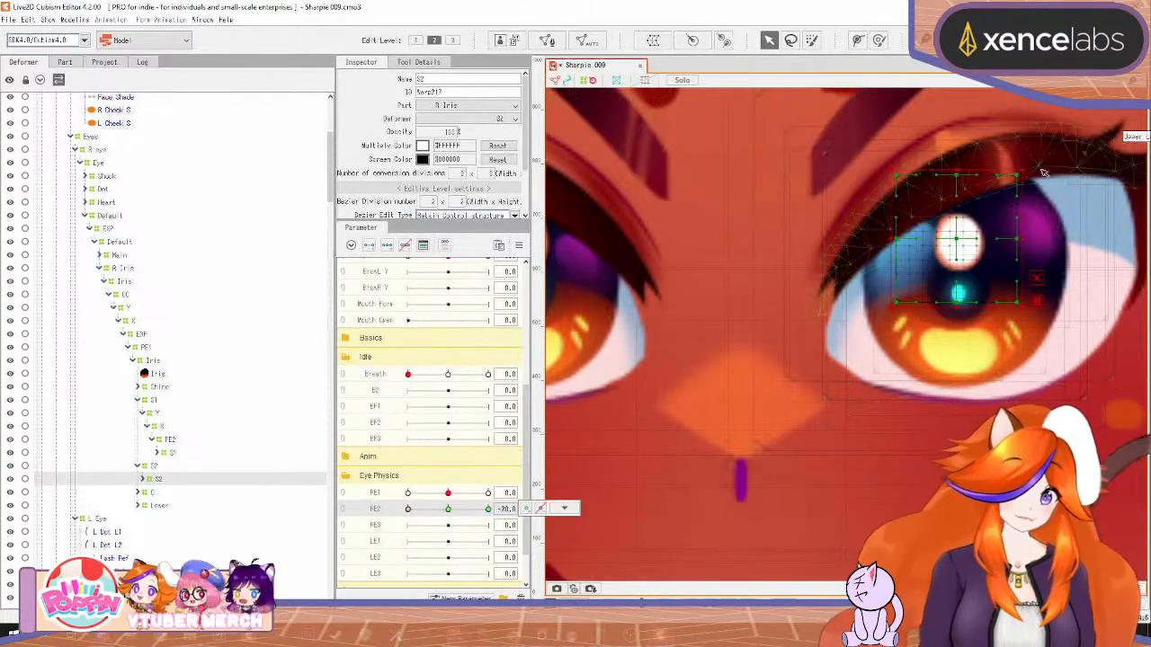
left_click_drag(1022, 169, 1039, 151)
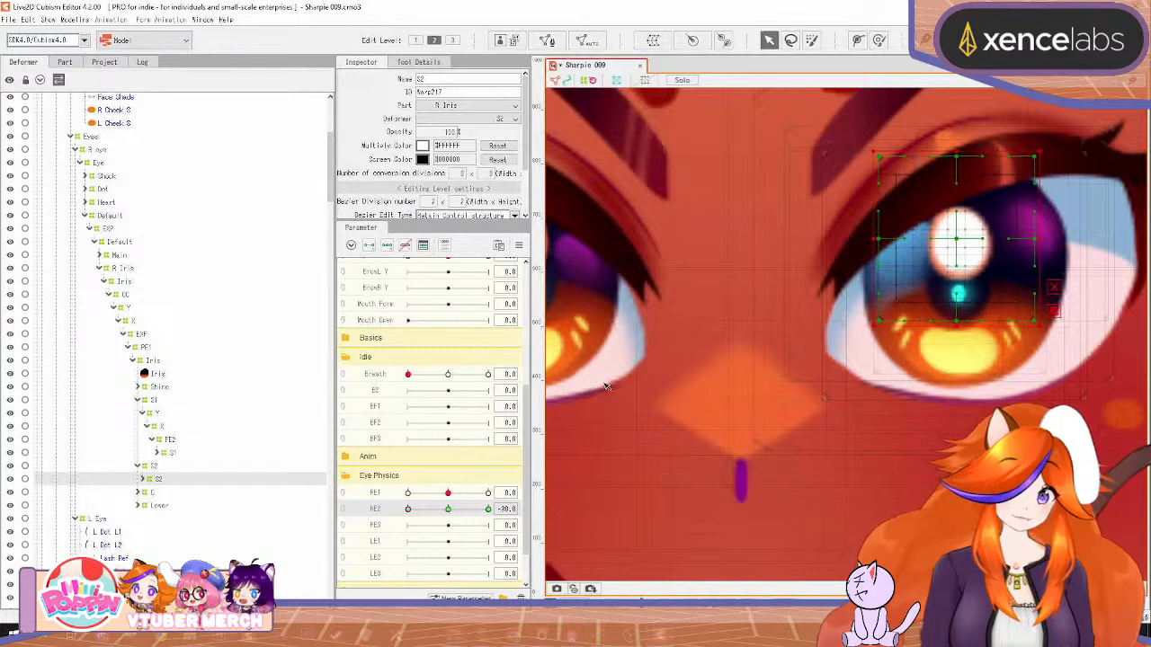
left_click_drag(485, 509, 452, 513)
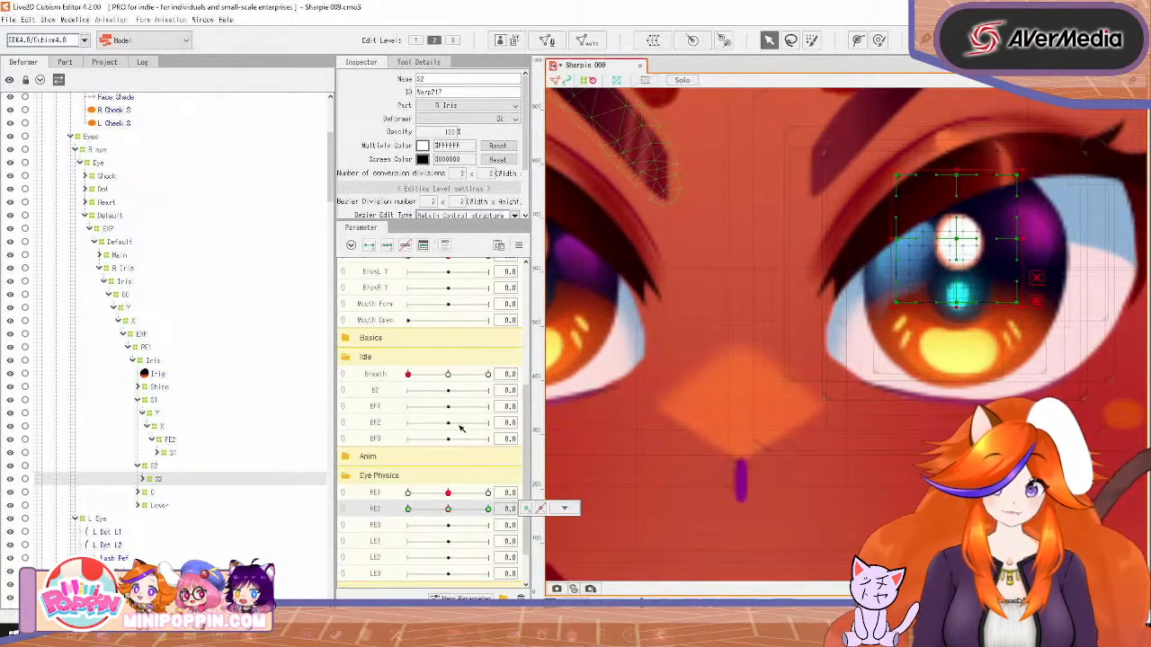
Rename the inner S2 deformer keyed to the eye physics parameter to RE2
scroll(452, 382, "up", 4)
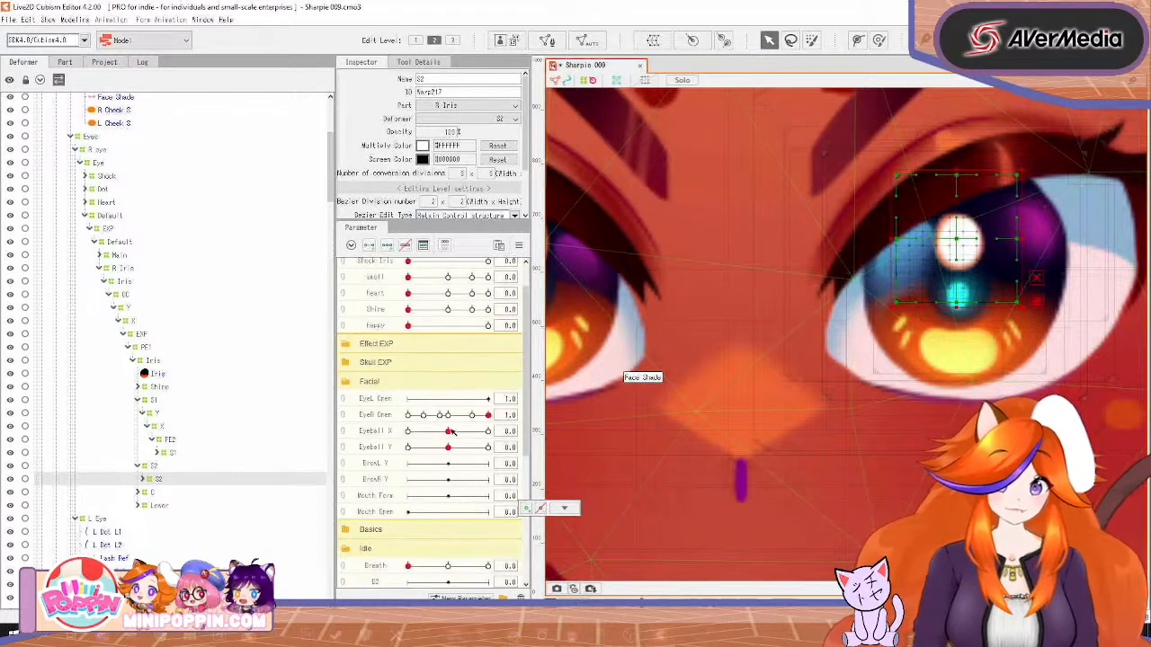
mouse_move(448, 433)
left_mouse_down()
mouse_move(432, 433)
mouse_move(508, 461)
mouse_move(412, 466)
mouse_move(444, 466)
mouse_move(448, 433)
left_mouse_up()
scroll(245, 478, "down", 2)
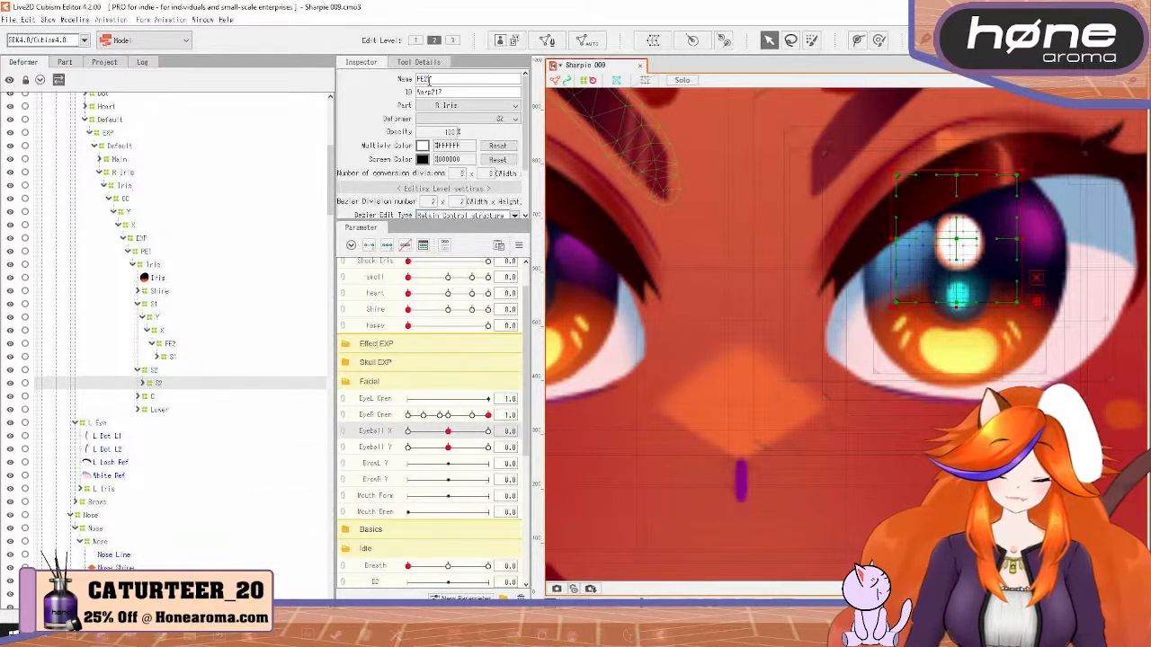
key("Return")
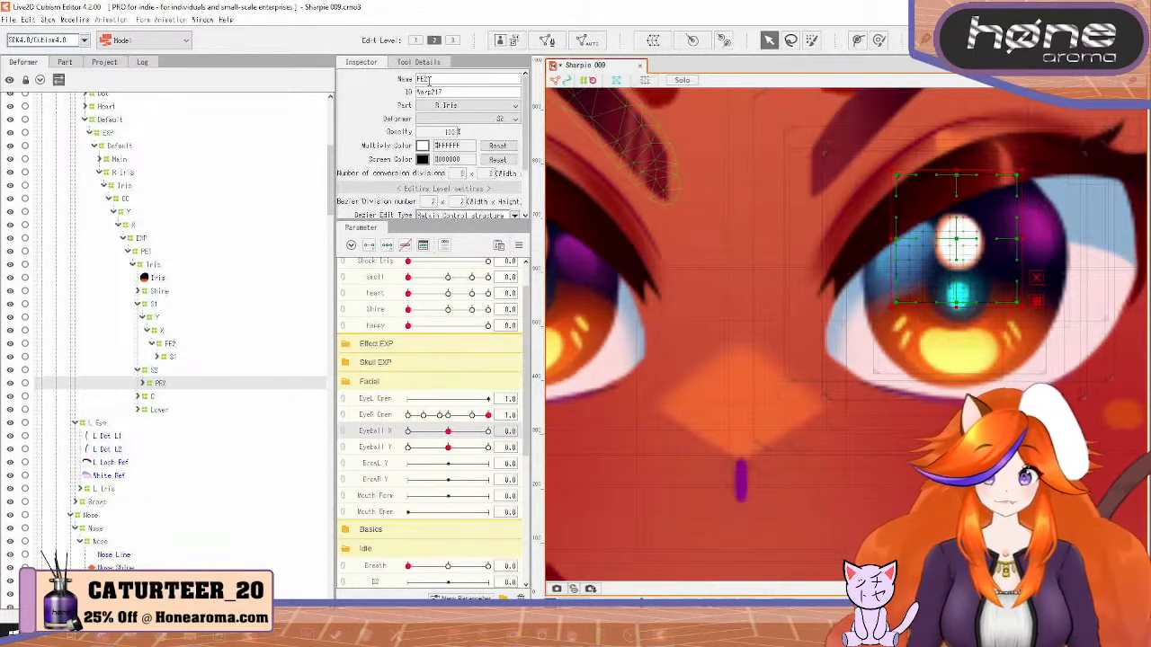
Rename the S2 deformer nested inside the S2 group's RE2 deformer to RE3 and select the RE3 eye physics parameter
left_click(141, 384)
left_click(160, 396)
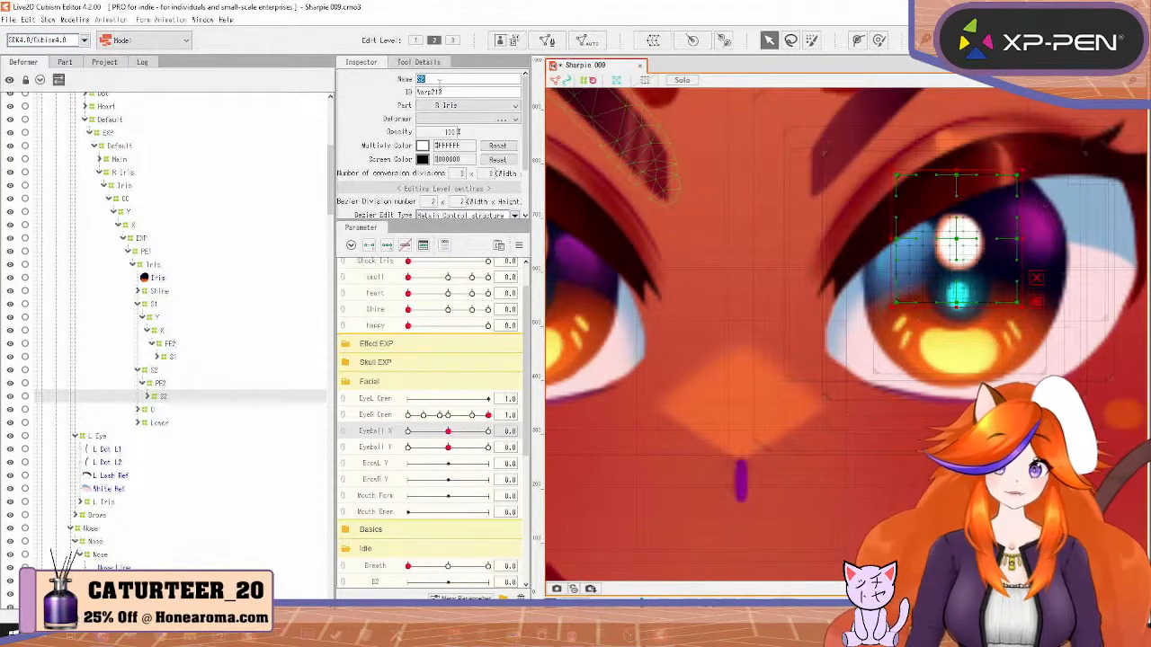
type("FE3")
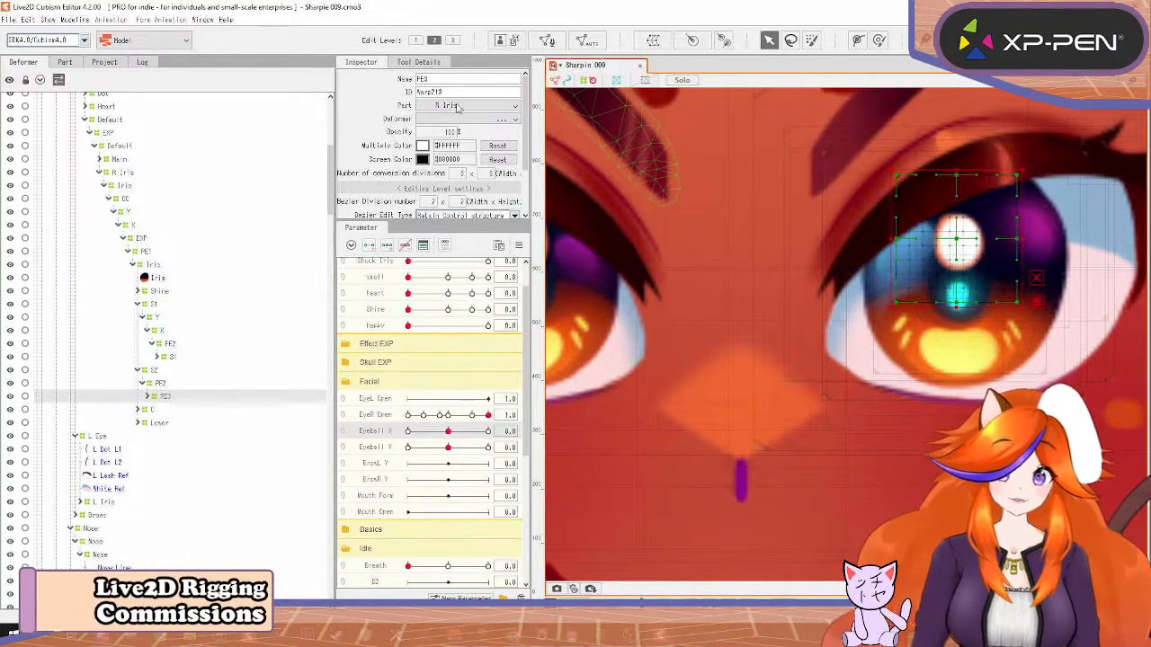
key("Return")
scroll(389, 533, "down", 5)
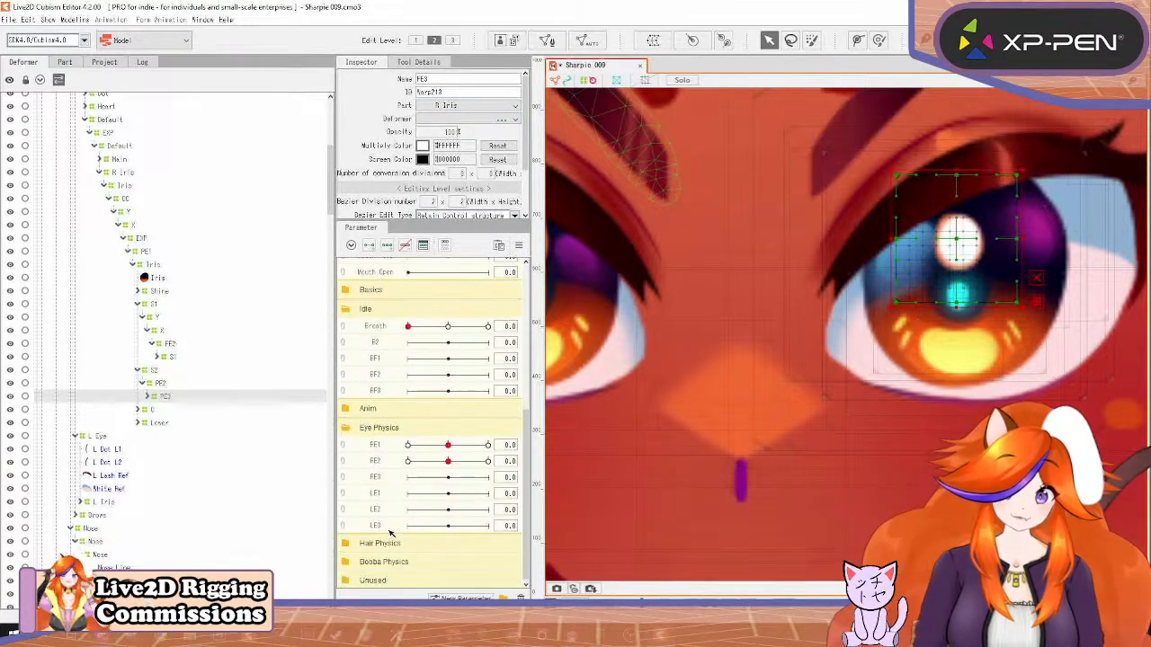
left_click(393, 477)
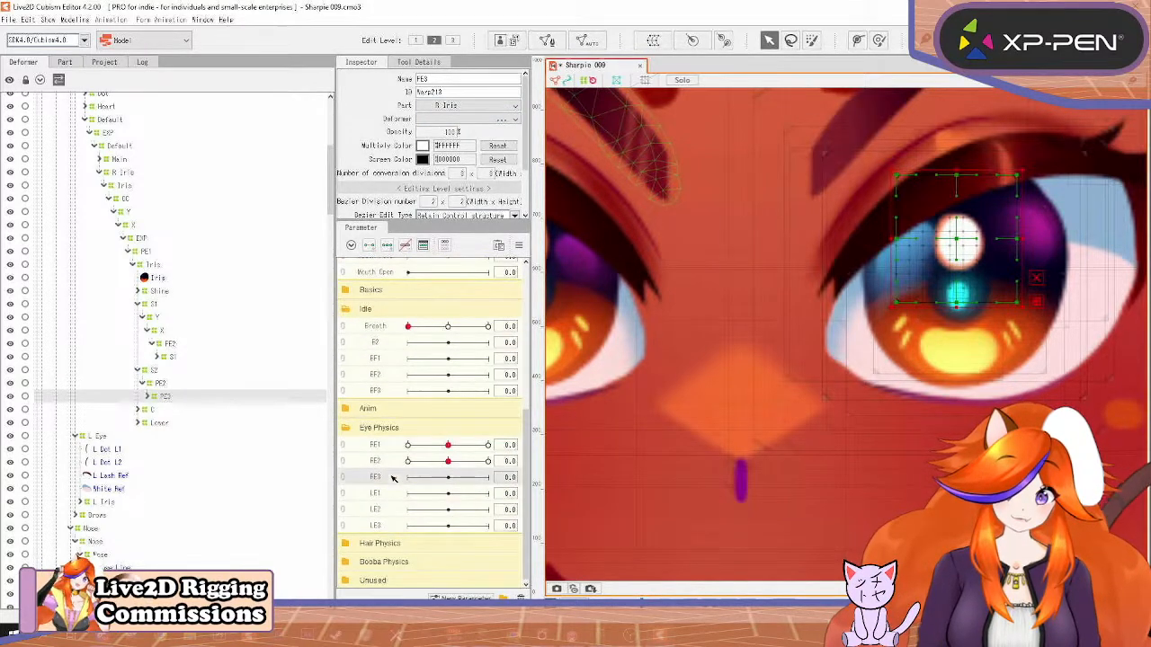
Key the RE3 deformer at three points on RE3, rotating it counterclockwise at the minimum and clockwise at the maximum around the cyan highlight
left_click(396, 248)
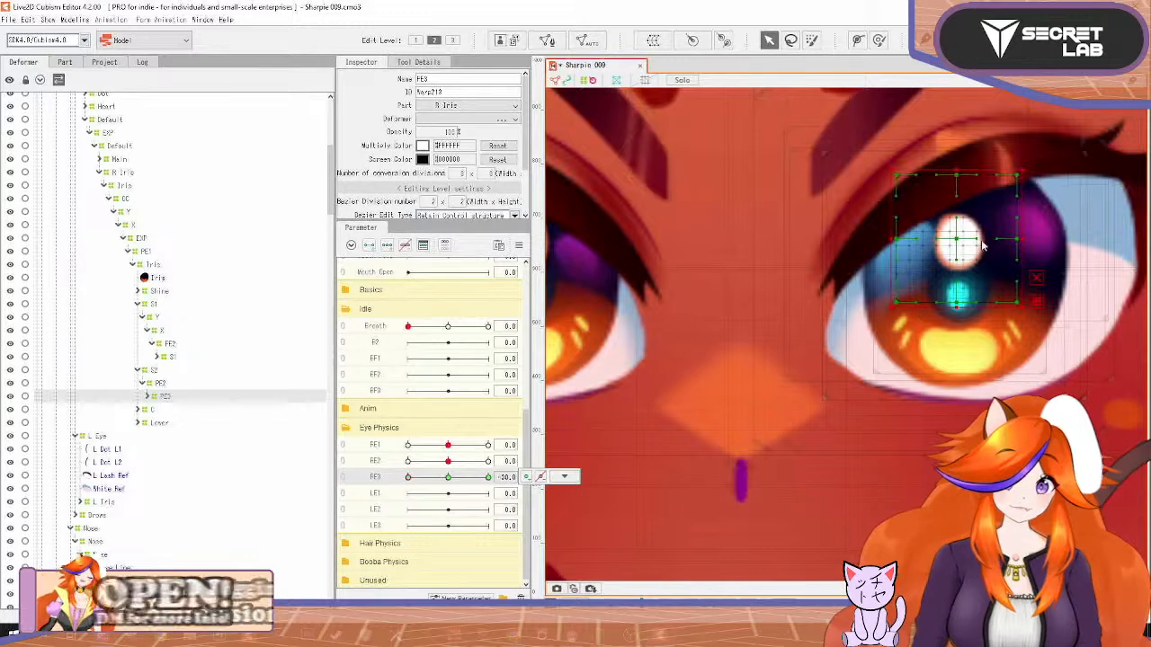
left_click_drag(958, 241, 961, 295)
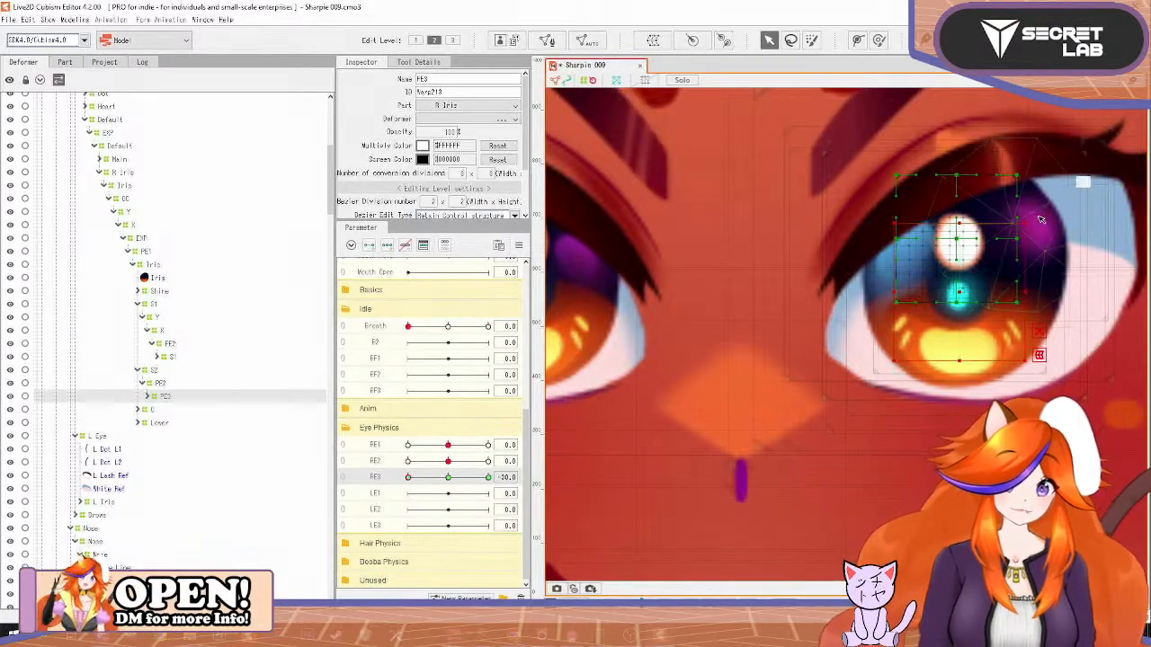
left_click_drag(1039, 217, 975, 218)
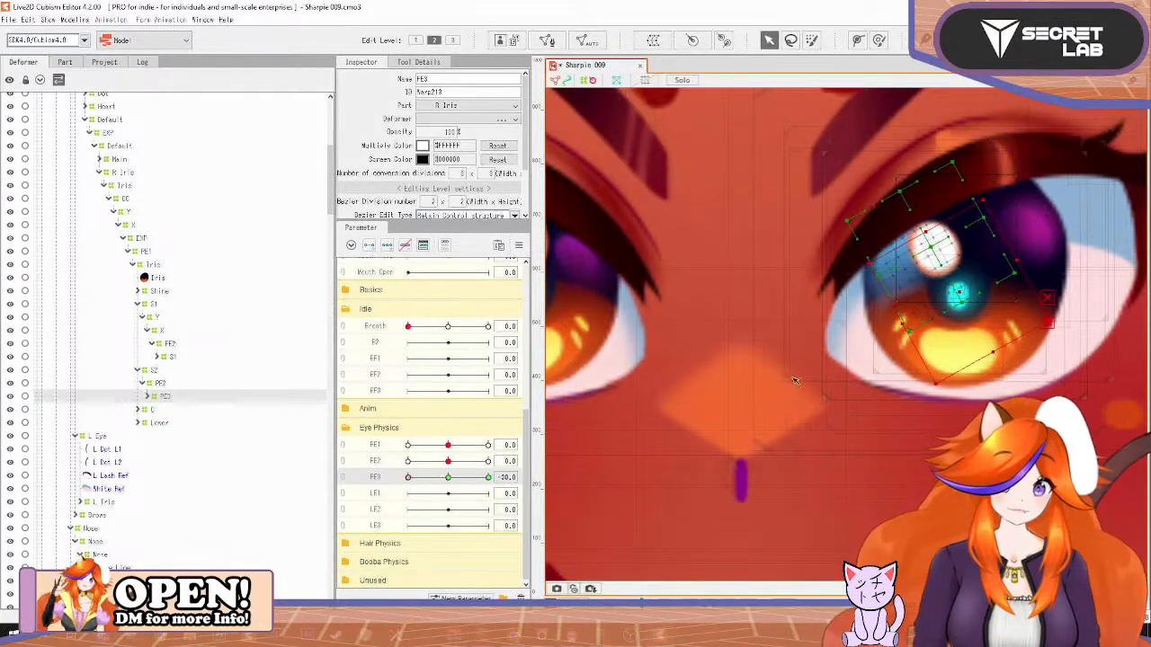
left_click_drag(408, 477, 527, 482)
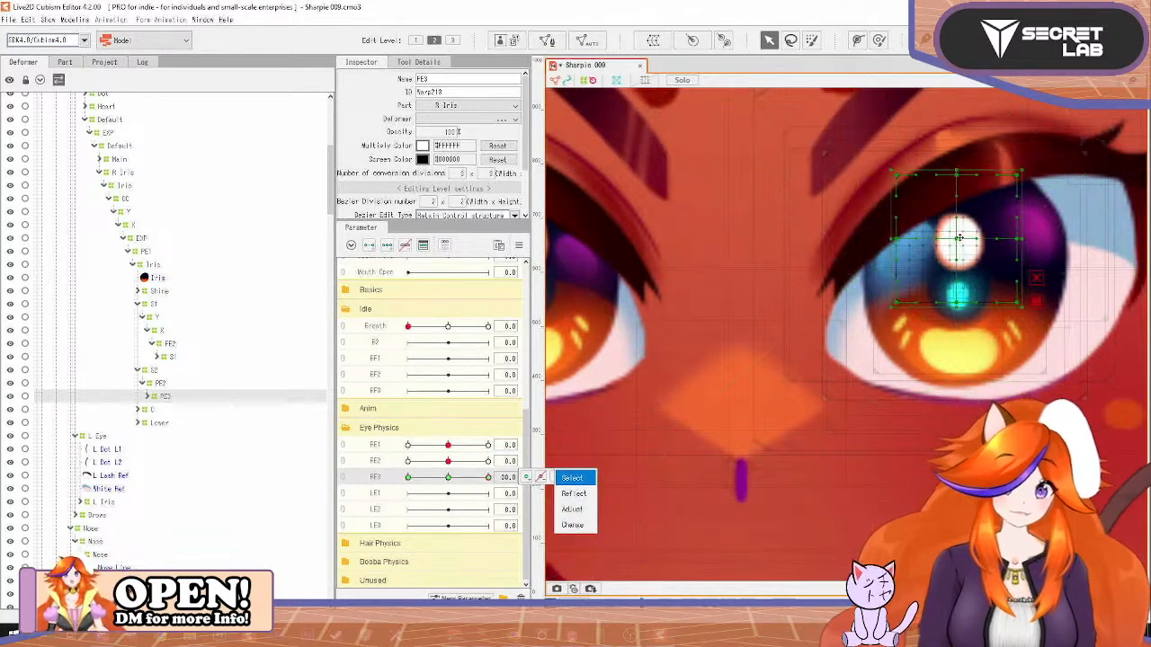
left_click_drag(960, 237, 961, 292)
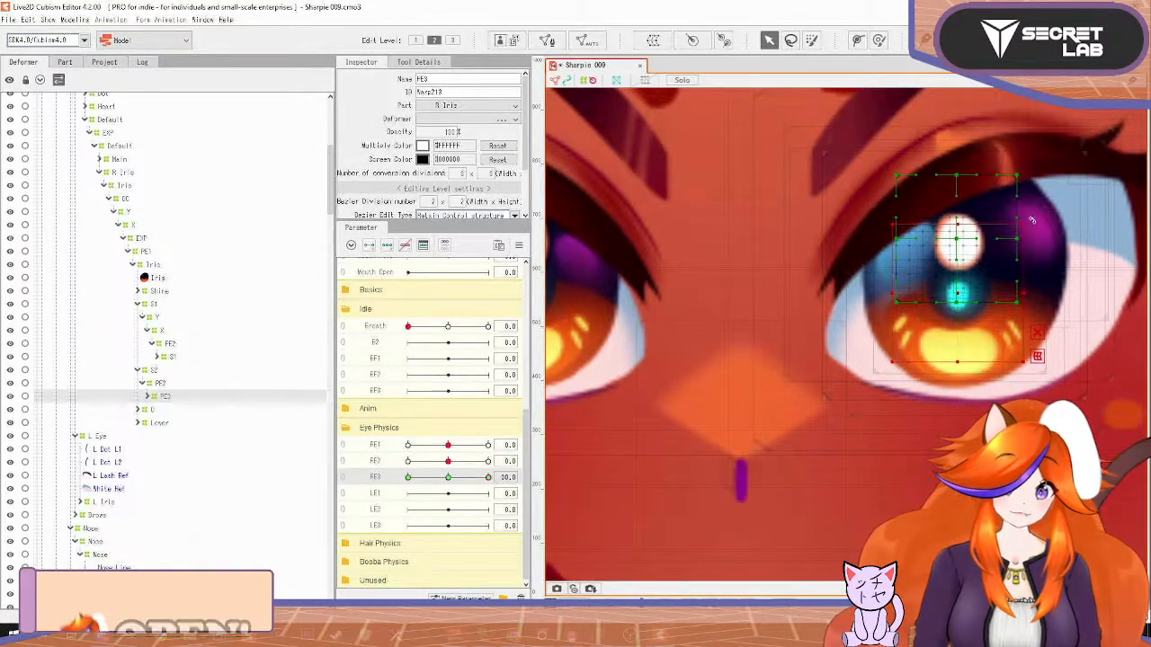
left_click_drag(1032, 220, 1039, 256)
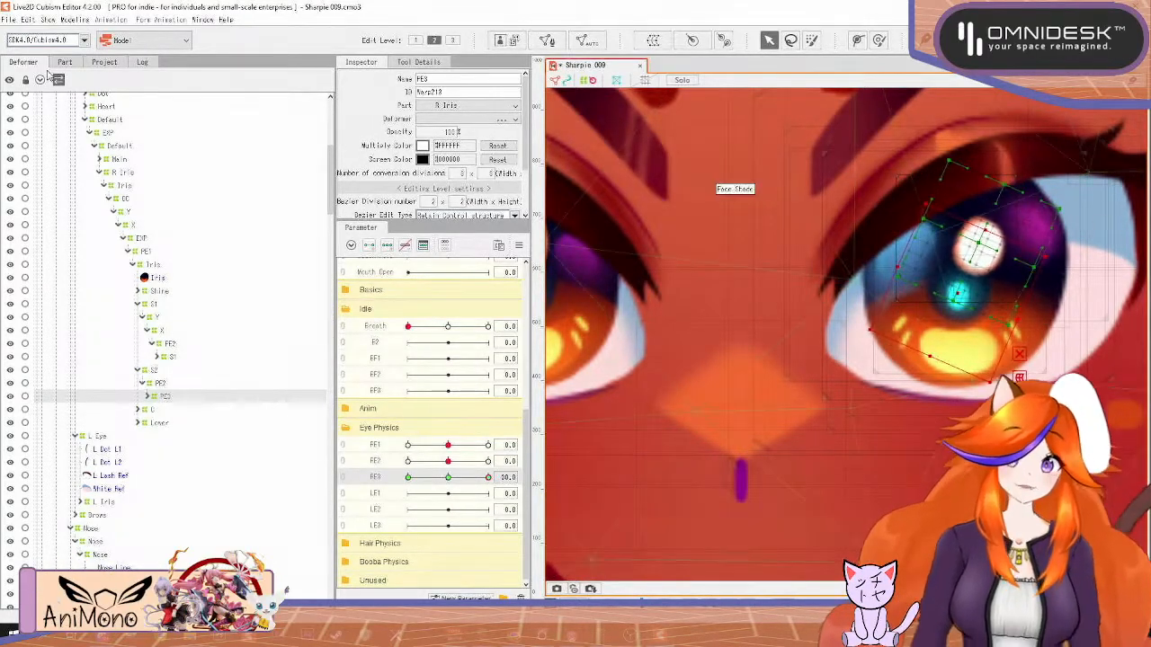
Open the physics and scene blending settings and check the right eye highlights in the preview
left_click(76, 20)
left_click(98, 247)
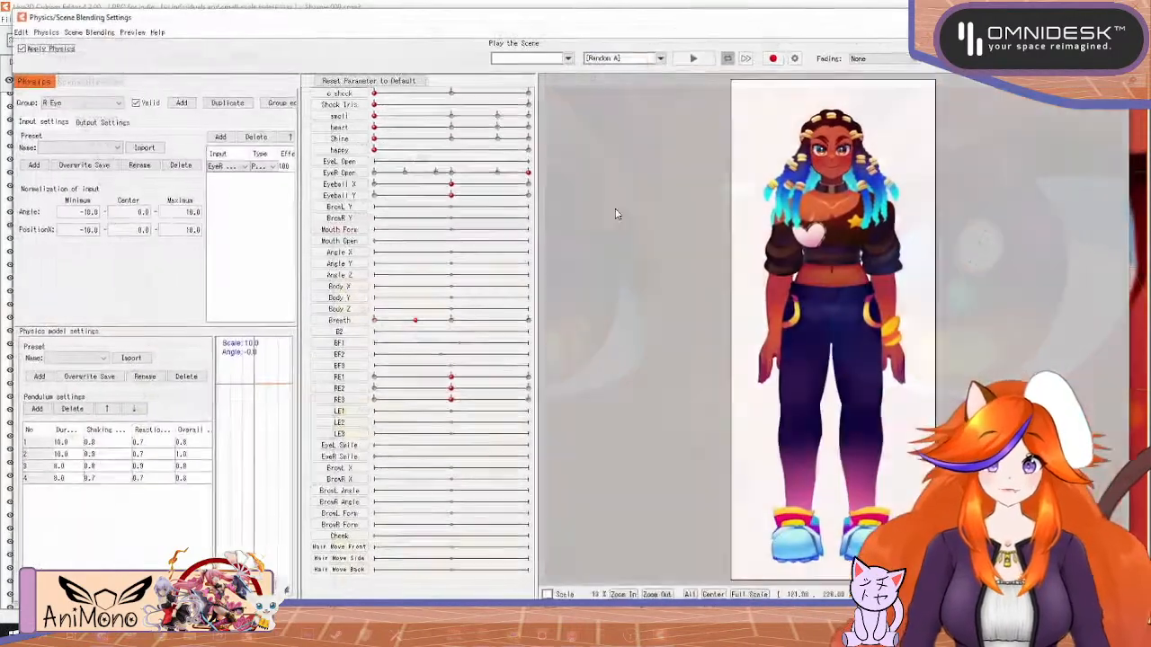
scroll(807, 180, "up", 5)
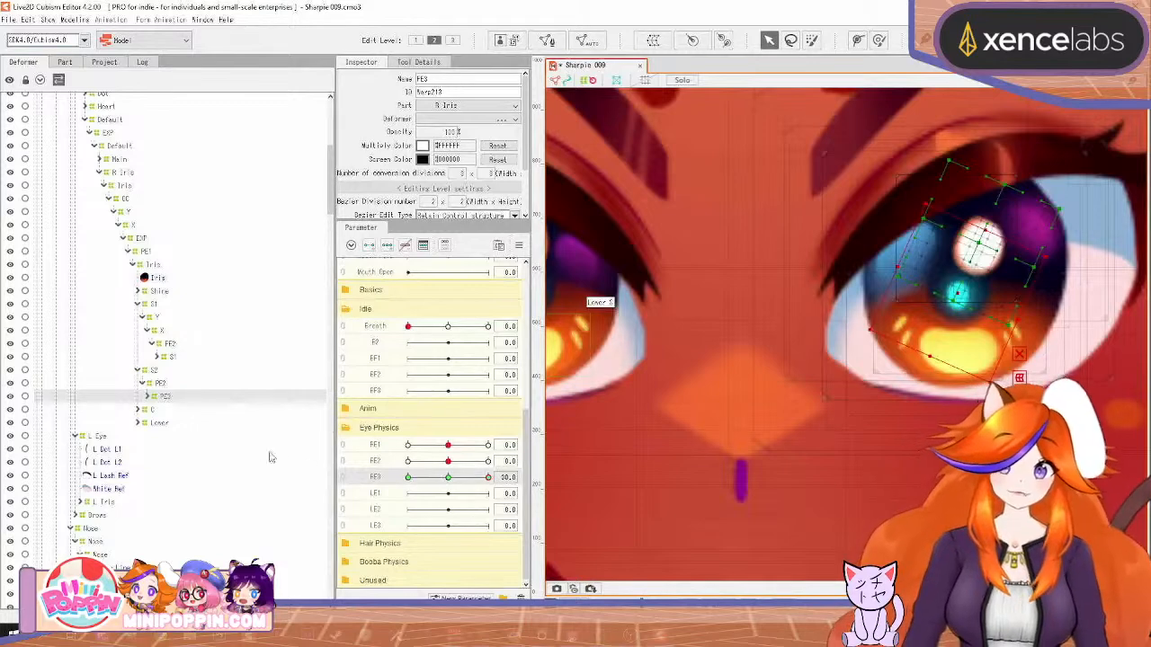
Reflect the RE3 deformer's rotation keyforms on the RE3 eye physics parameter
left_click(178, 384)
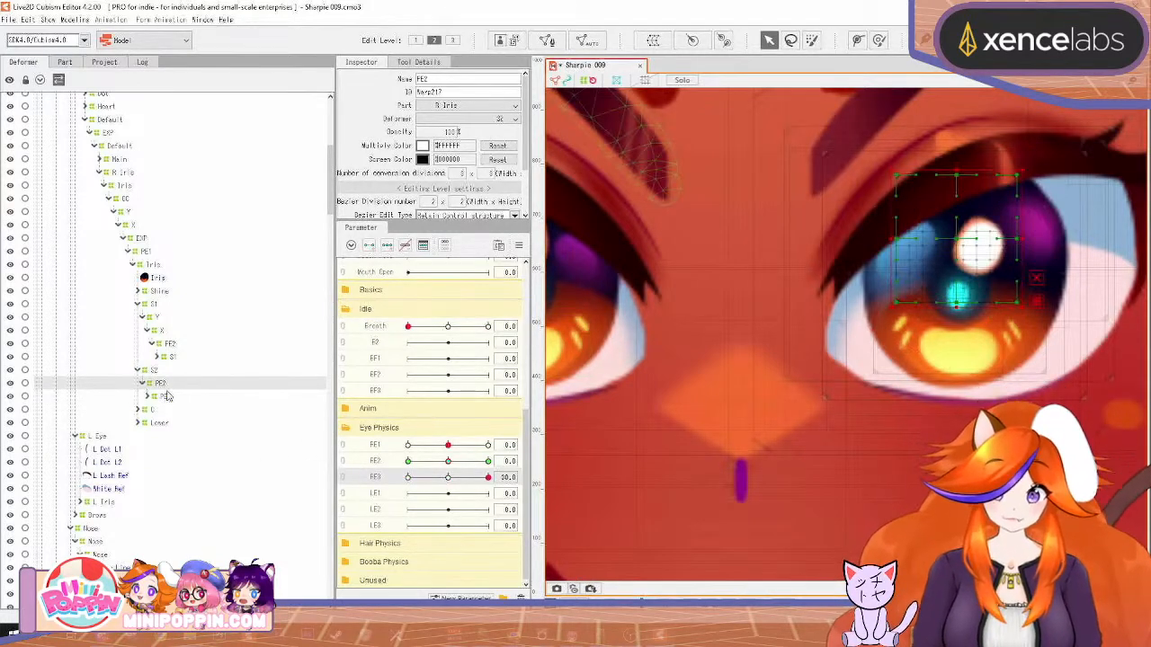
left_click(173, 397)
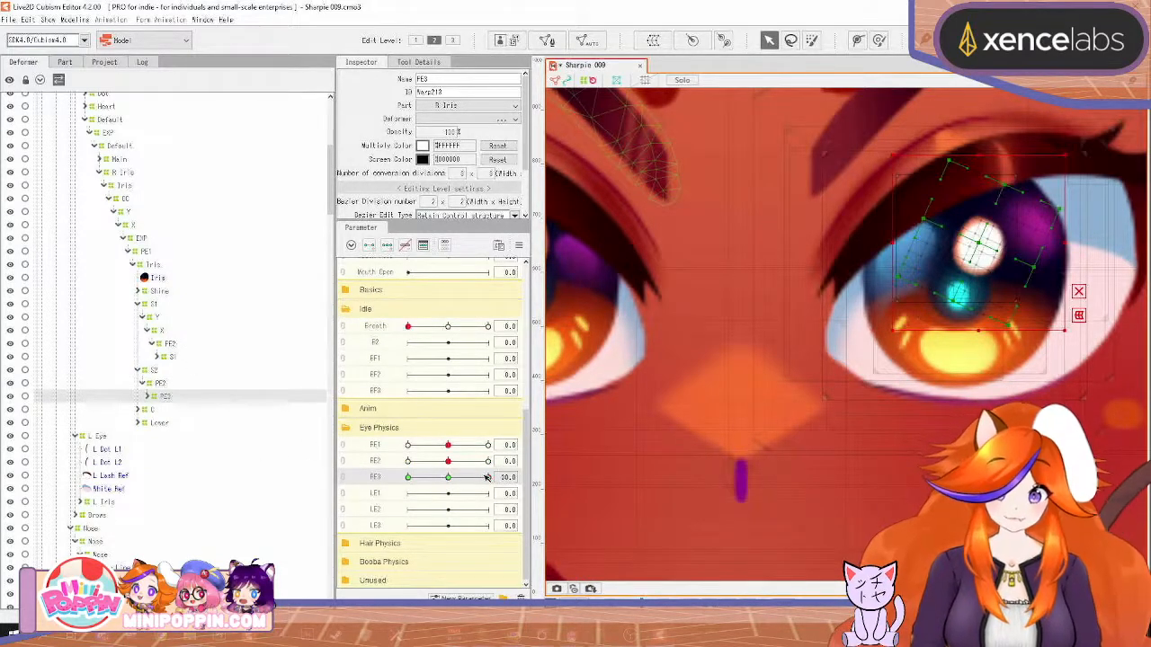
left_click(563, 477)
left_click(570, 492)
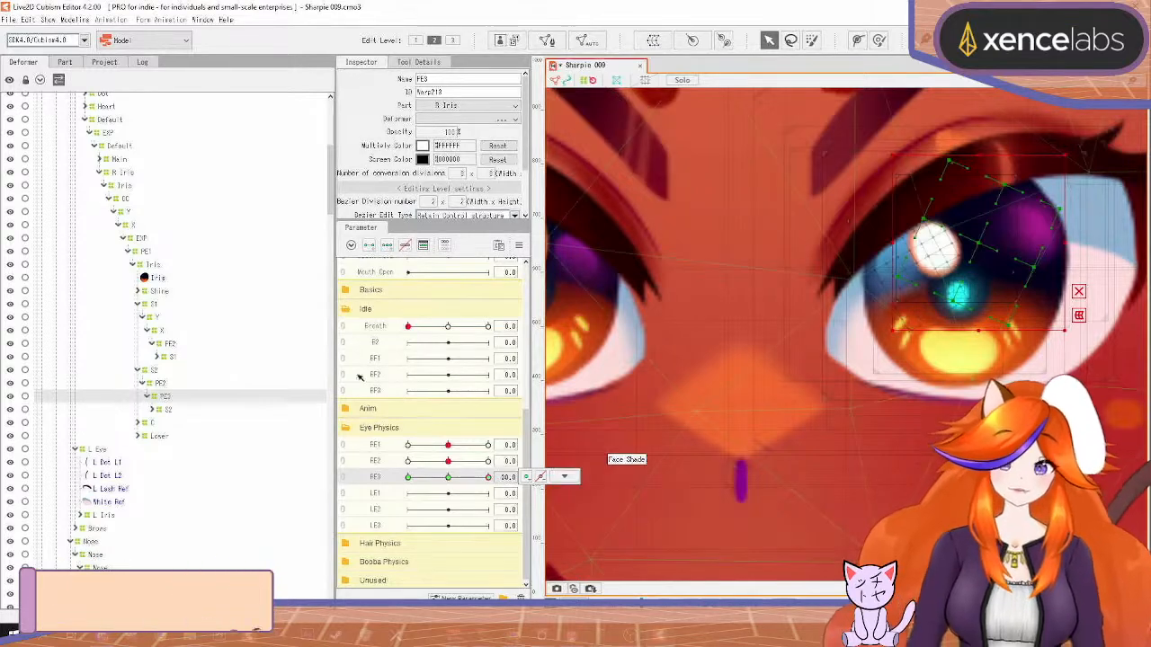
Test the highlight rotation in the physics preview by repeatedly closing and opening the right eye with EyeR Open
left_click(174, 384)
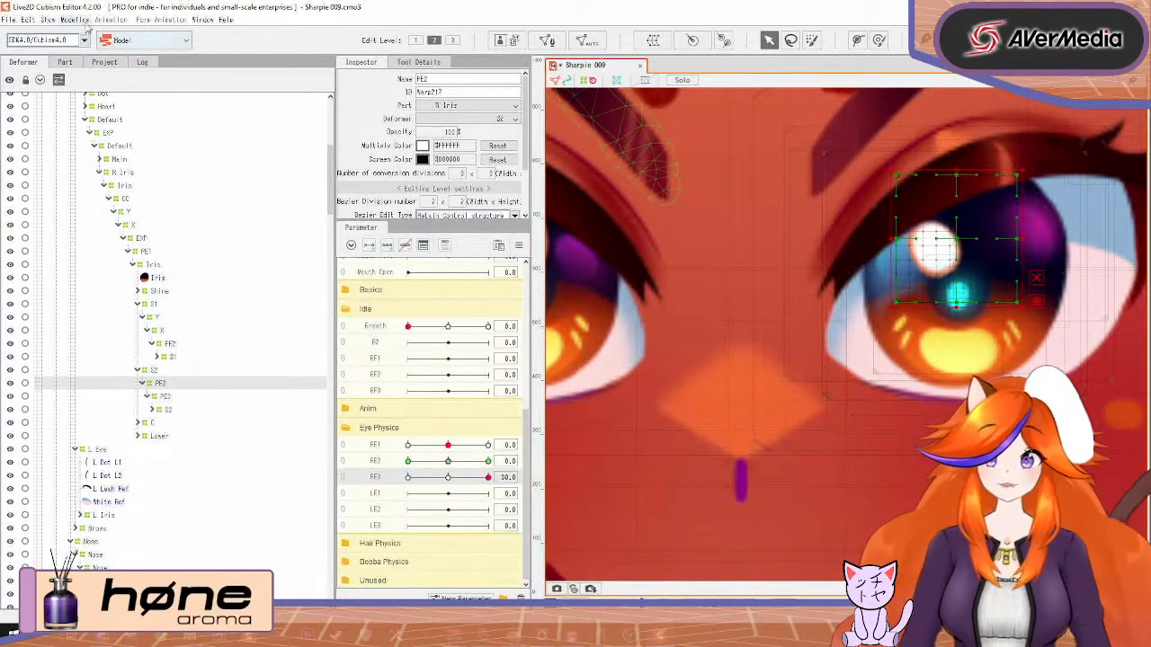
left_click(79, 19)
left_click(171, 258)
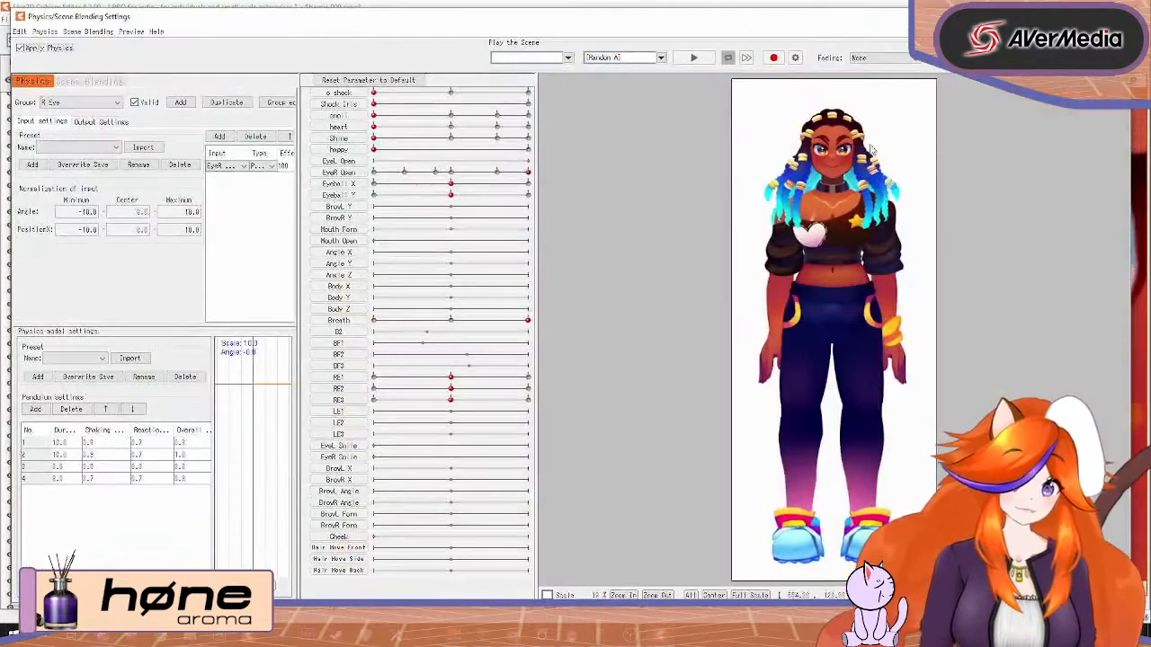
scroll(827, 262, "up", 5)
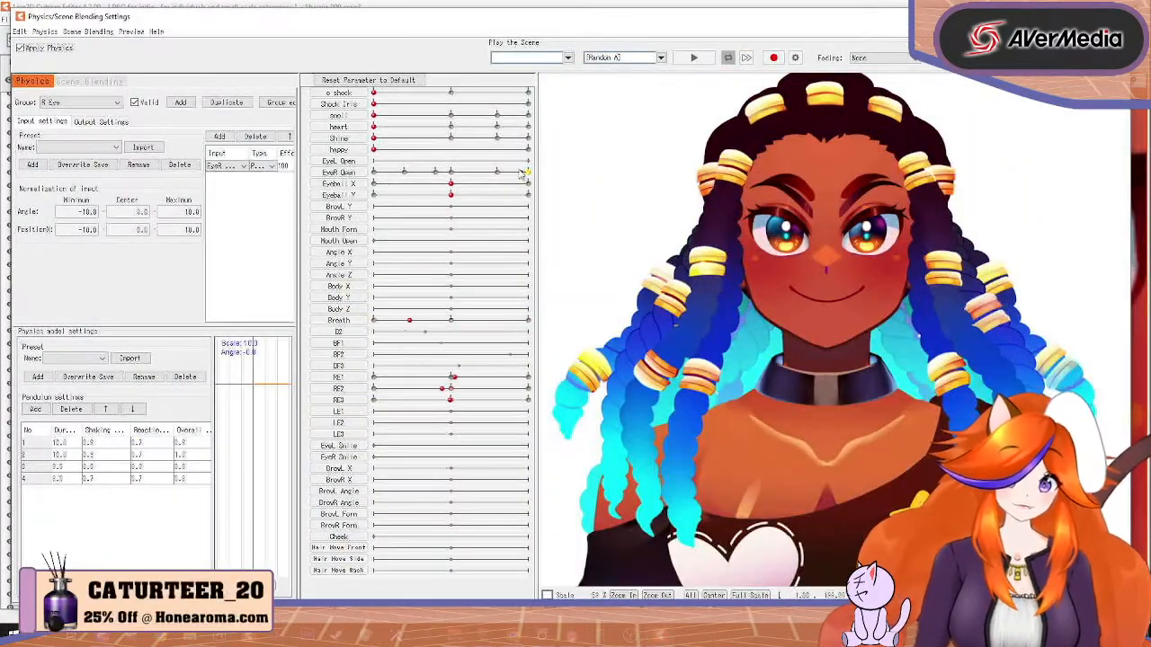
left_click_drag(524, 171, 810, 221)
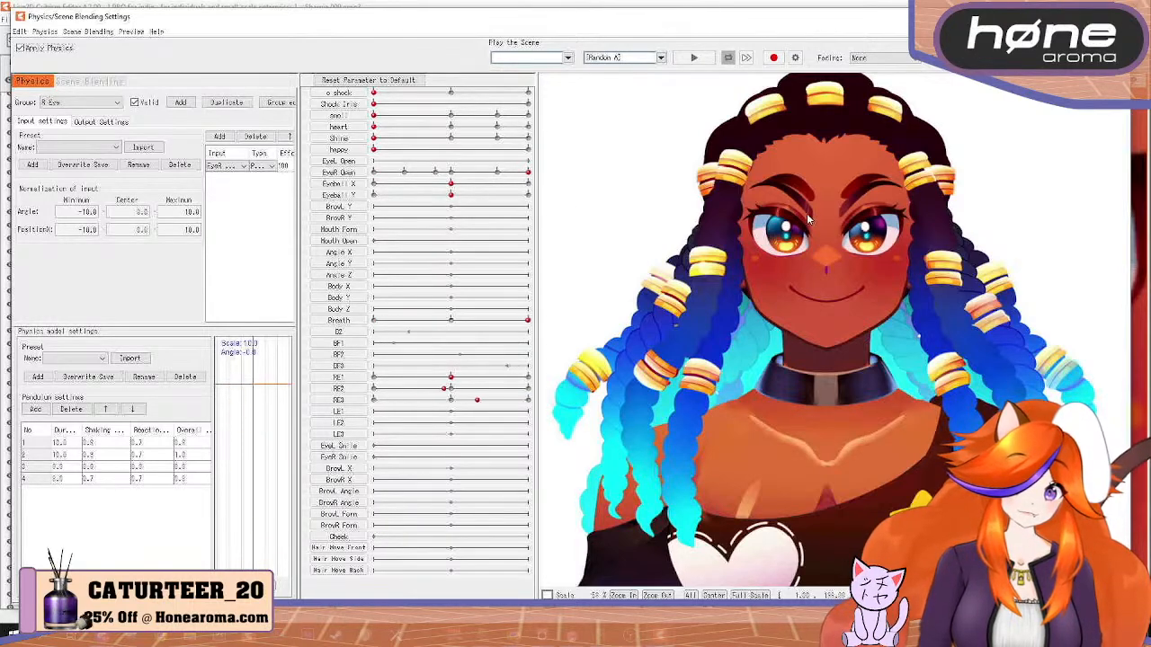
left_click_drag(480, 228, 890, 198)
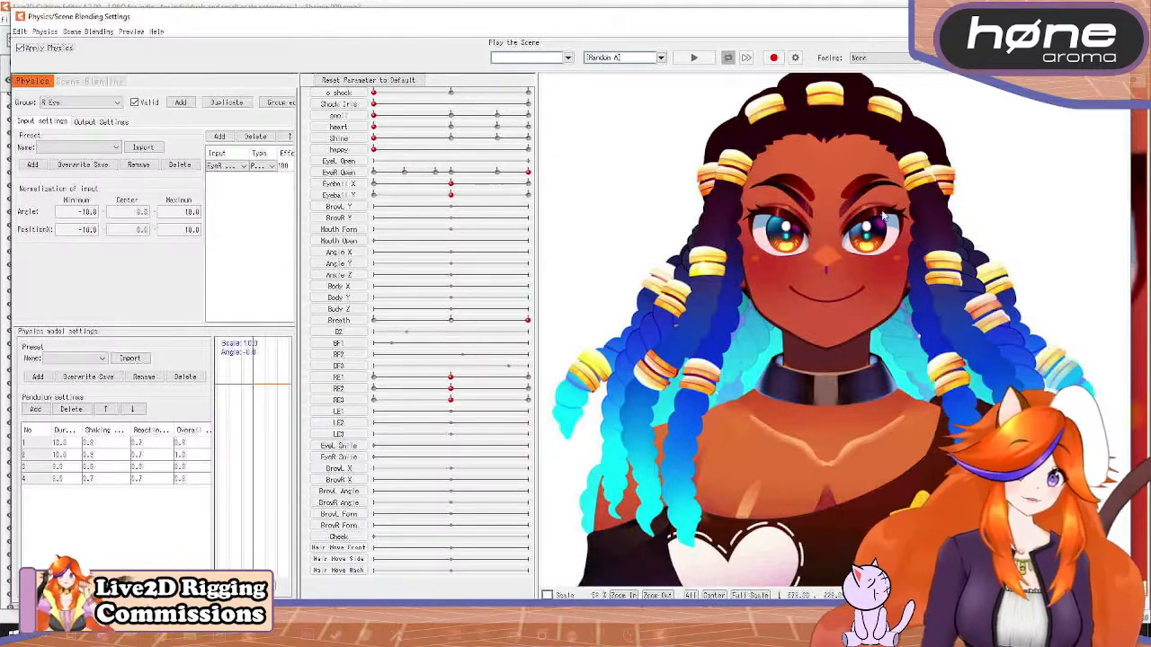
left_click_drag(510, 178, 969, 221)
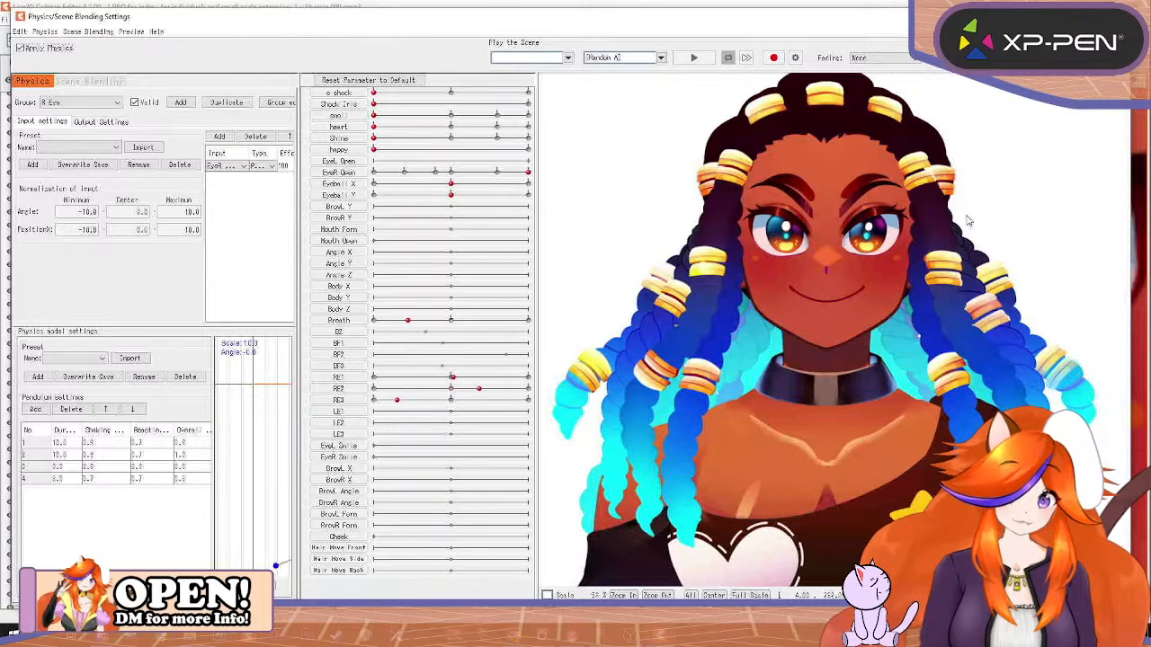
left_click_drag(520, 252, 784, 194)
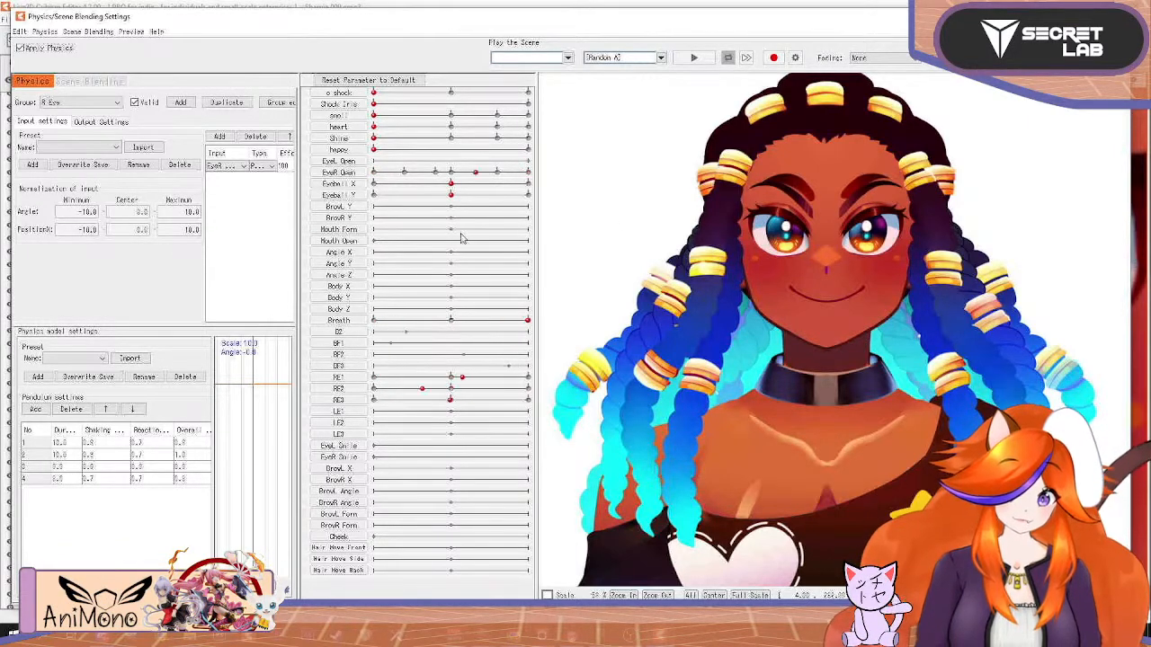
left_click_drag(460, 238, 730, 207)
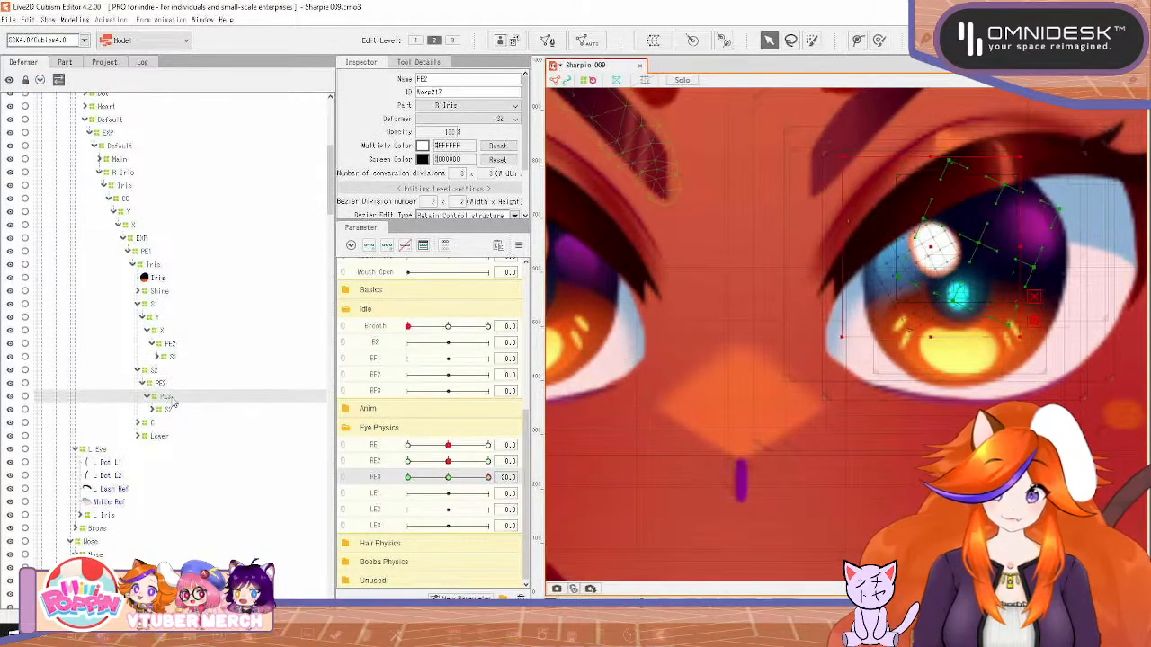
Reset all parameters to their default values and replace the RE3 deformer's rotation keys with three fresh keys on RE3
left_click(457, 461)
left_click_drag(476, 463, 449, 467)
left_click(518, 244)
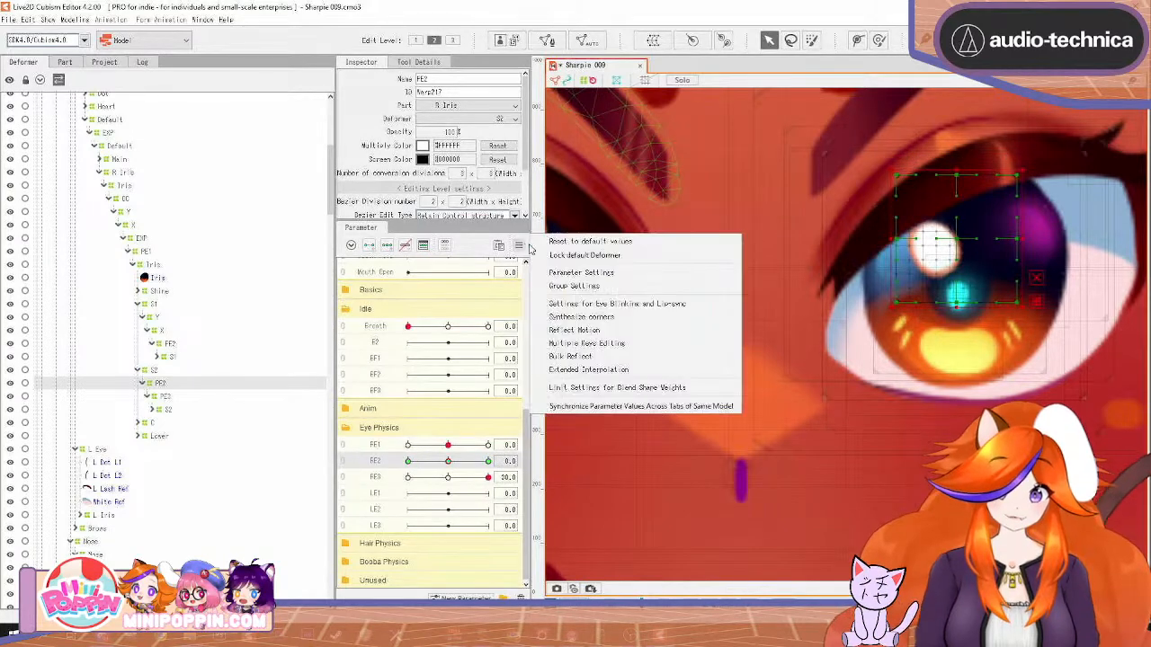
left_click(544, 245)
left_click(179, 397)
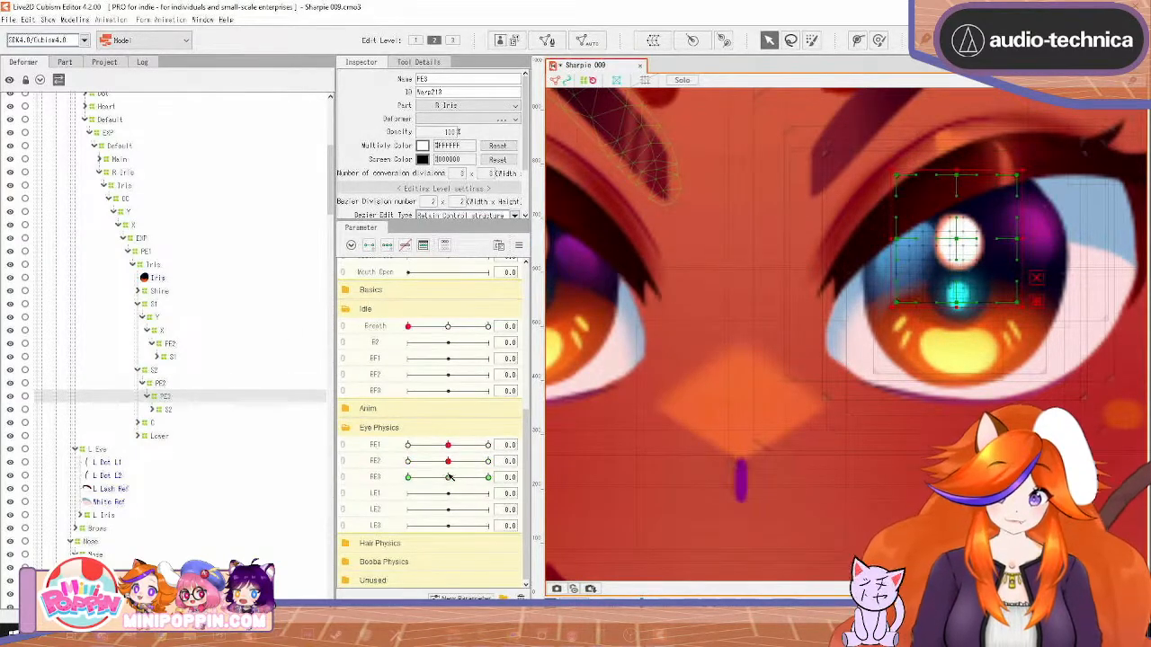
mouse_move(449, 477)
left_mouse_down()
mouse_move(433, 478)
mouse_move(448, 477)
left_mouse_up()
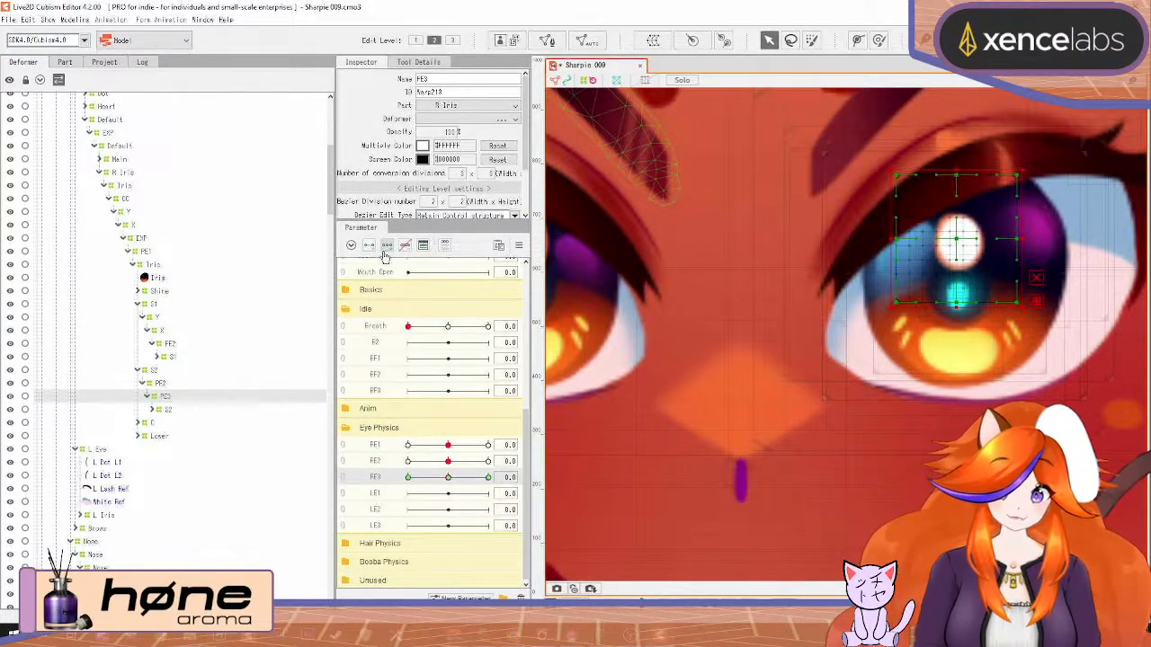
Shift the RE3 deformer straight down at the RE3 parameter's minimum and straight up at its maximum of 30
left_click(461, 479)
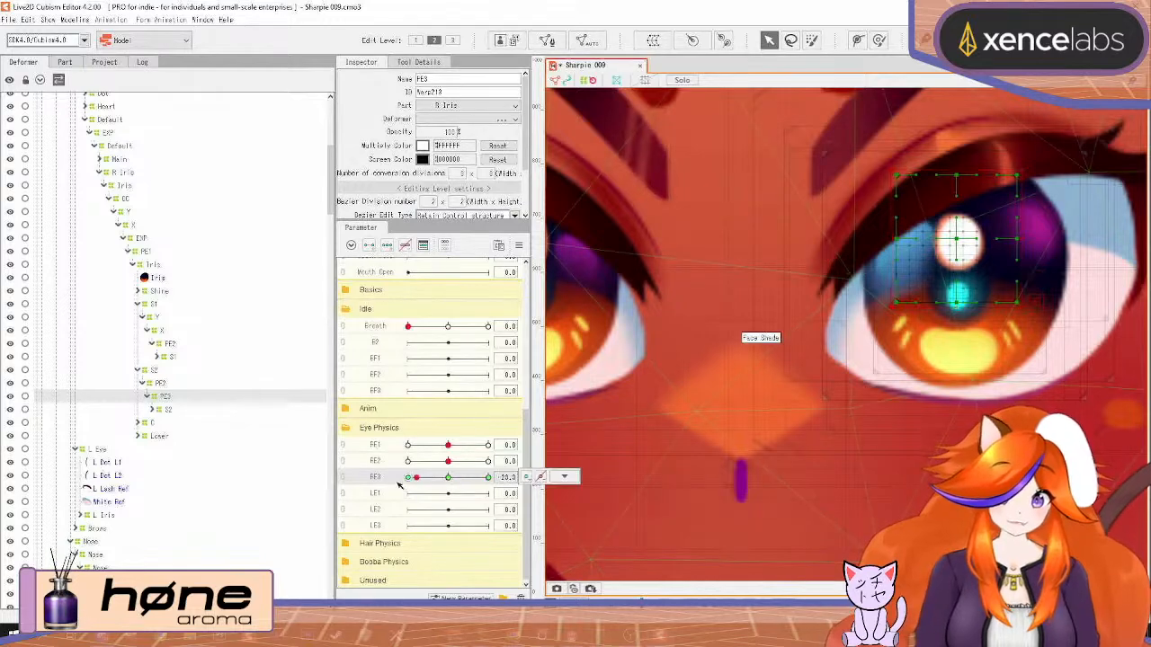
left_click_drag(954, 238, 951, 260)
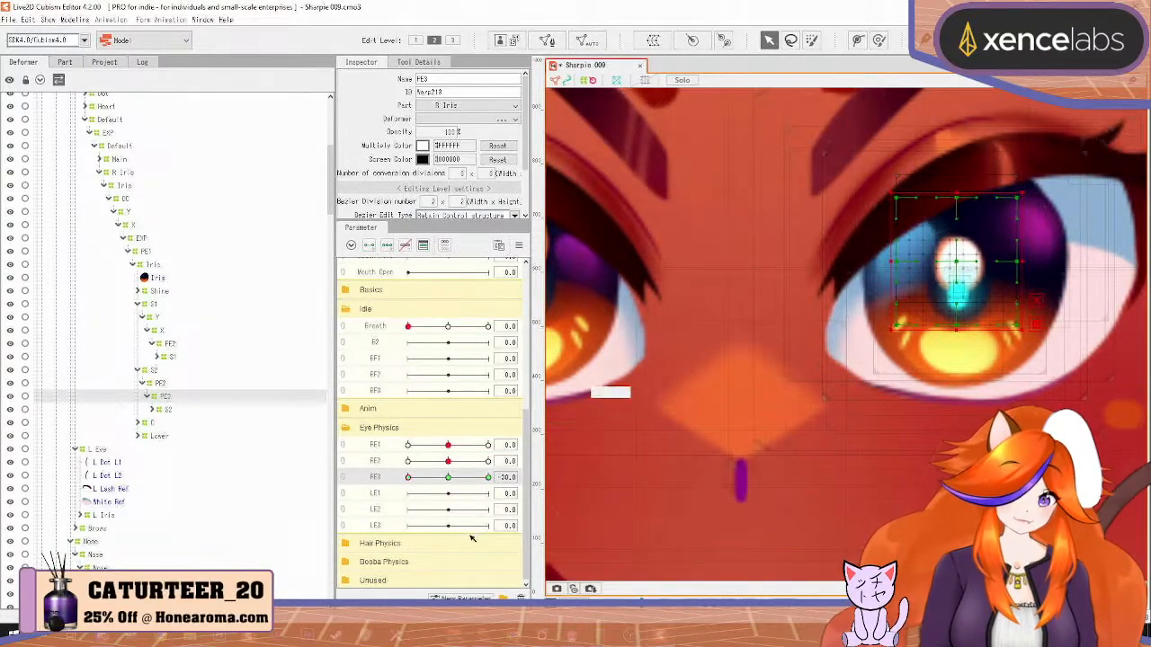
left_click_drag(415, 478, 488, 477)
left_click_drag(958, 240, 959, 218)
Test the highlight's vertical bounce in the physics preview by blinking the right eye with EyeR Open
left_click(79, 20)
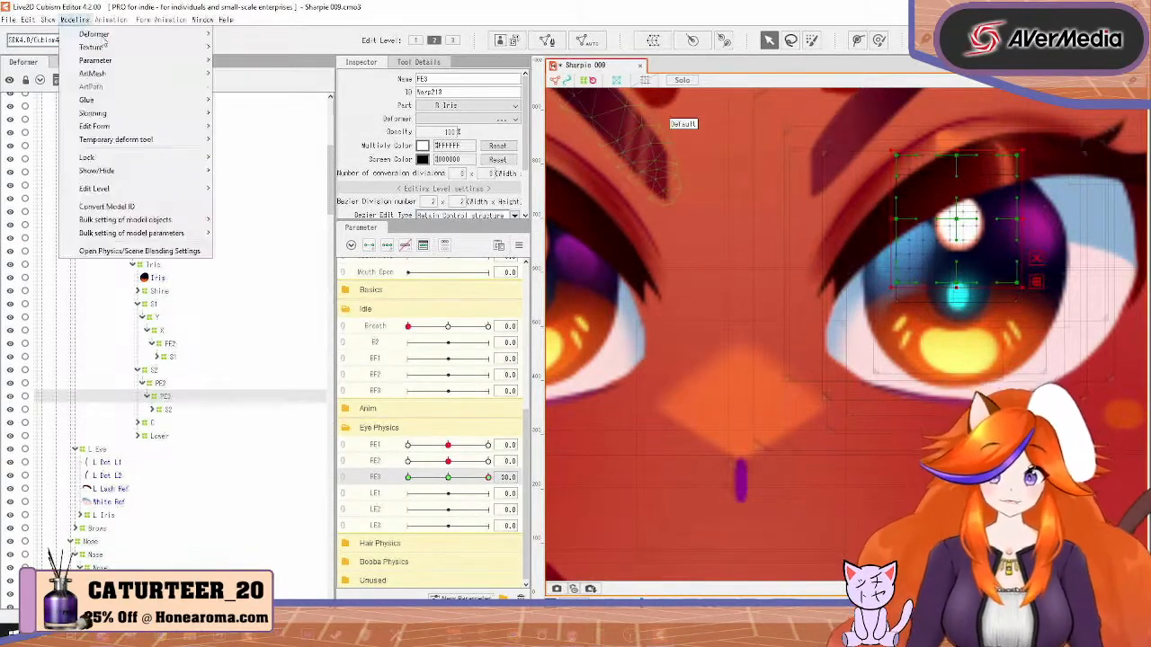
left_click(79, 20)
left_click(79, 20)
left_click(79, 20)
left_click(77, 20)
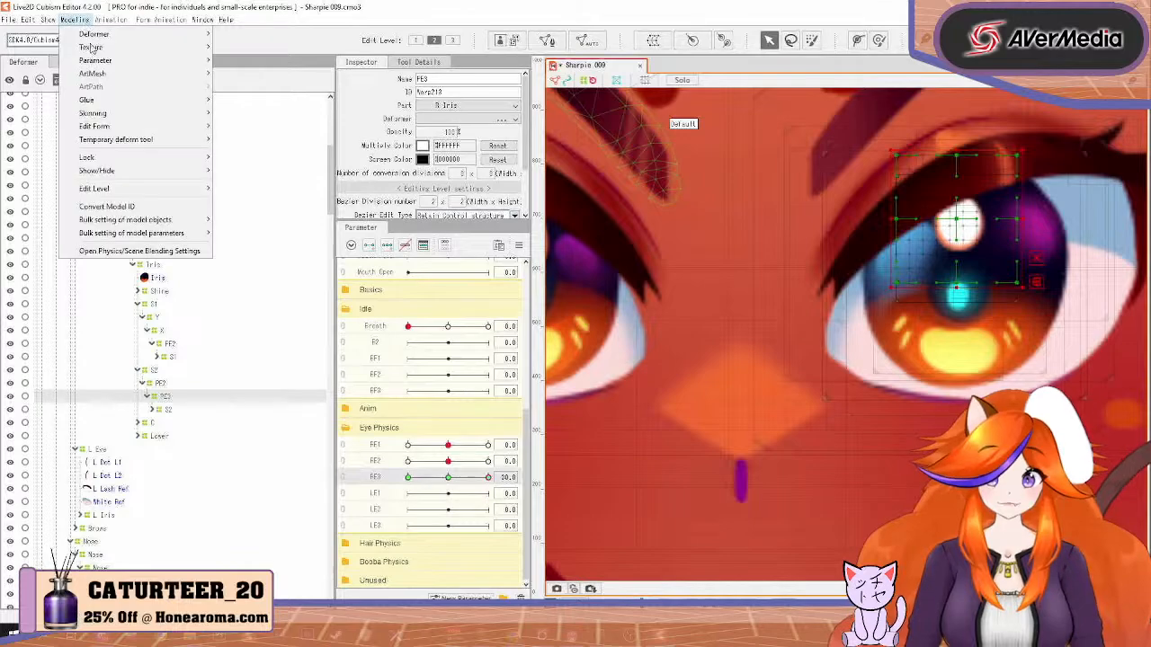
left_click(133, 250)
scroll(848, 151, "up", 5)
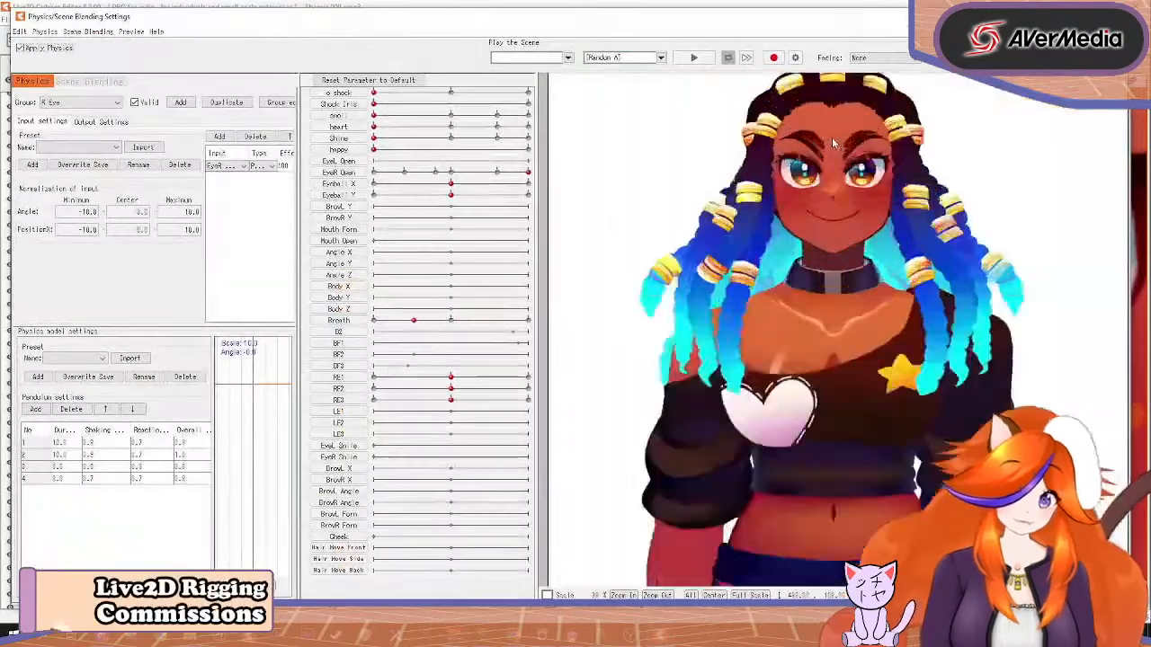
left_click_drag(524, 173, 621, 128)
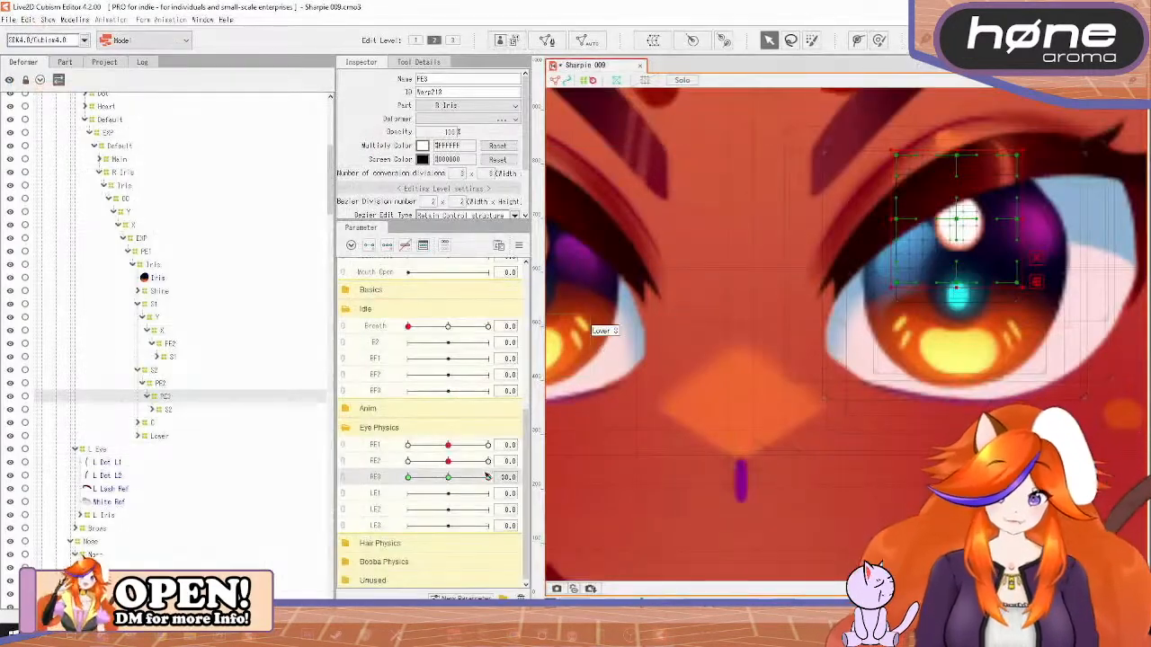
Reflect the RE3 deformer's vertical keyforms on RE3 and check the right eye close up in the physics preview
left_click(564, 476)
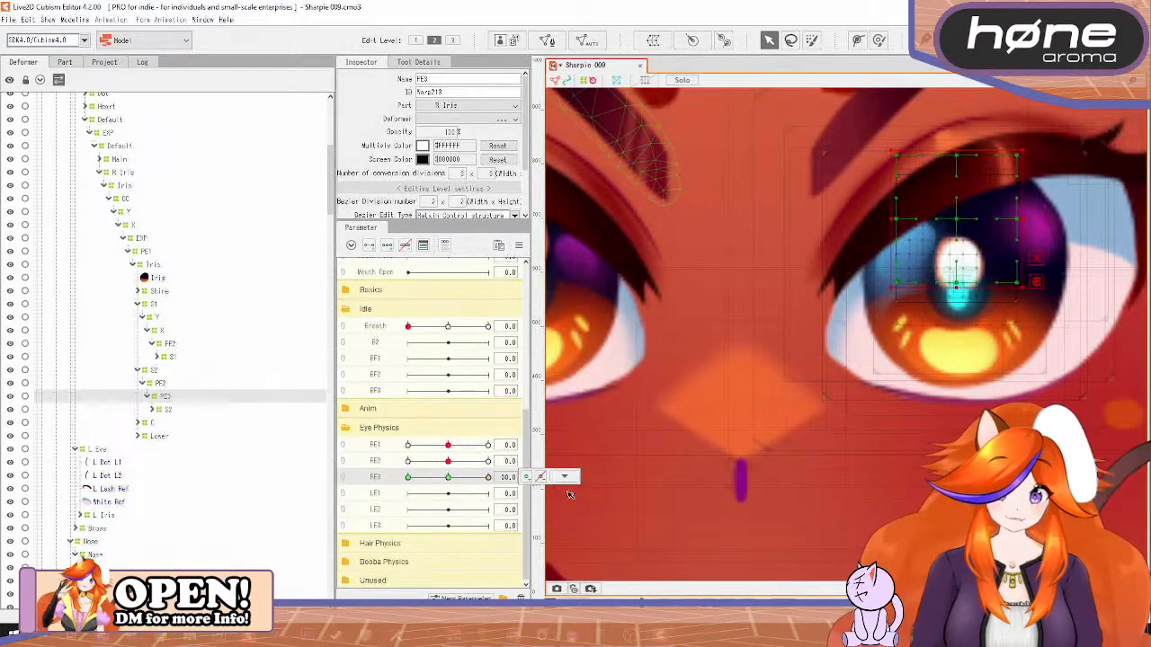
left_click(87, 22)
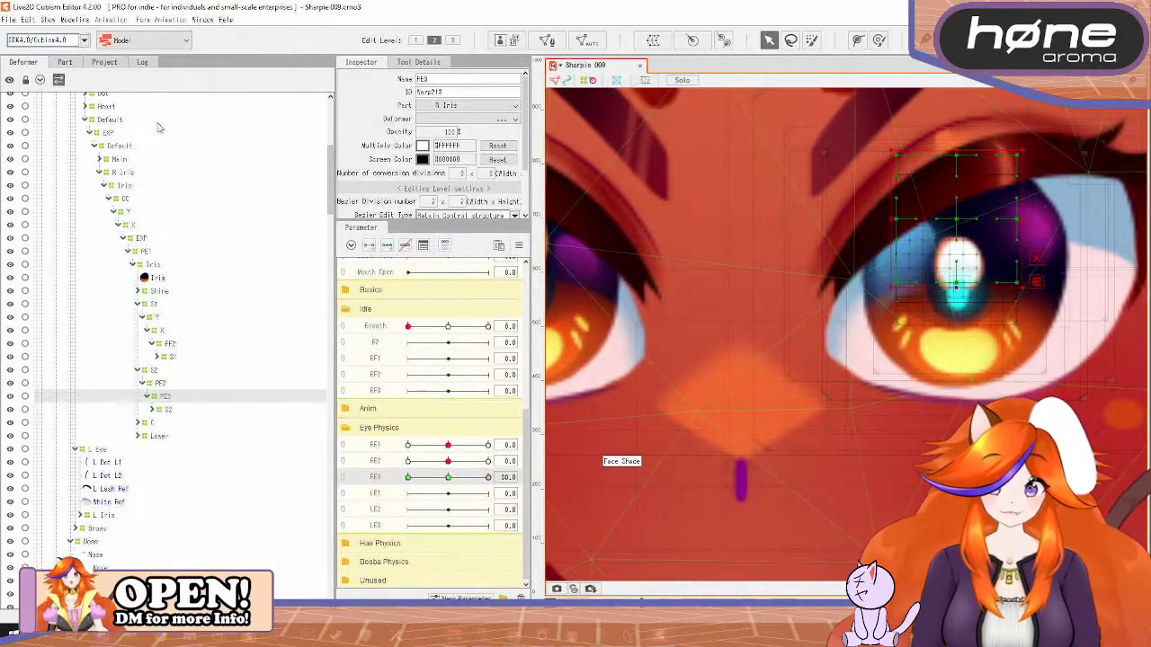
left_click(76, 20)
left_click(162, 252)
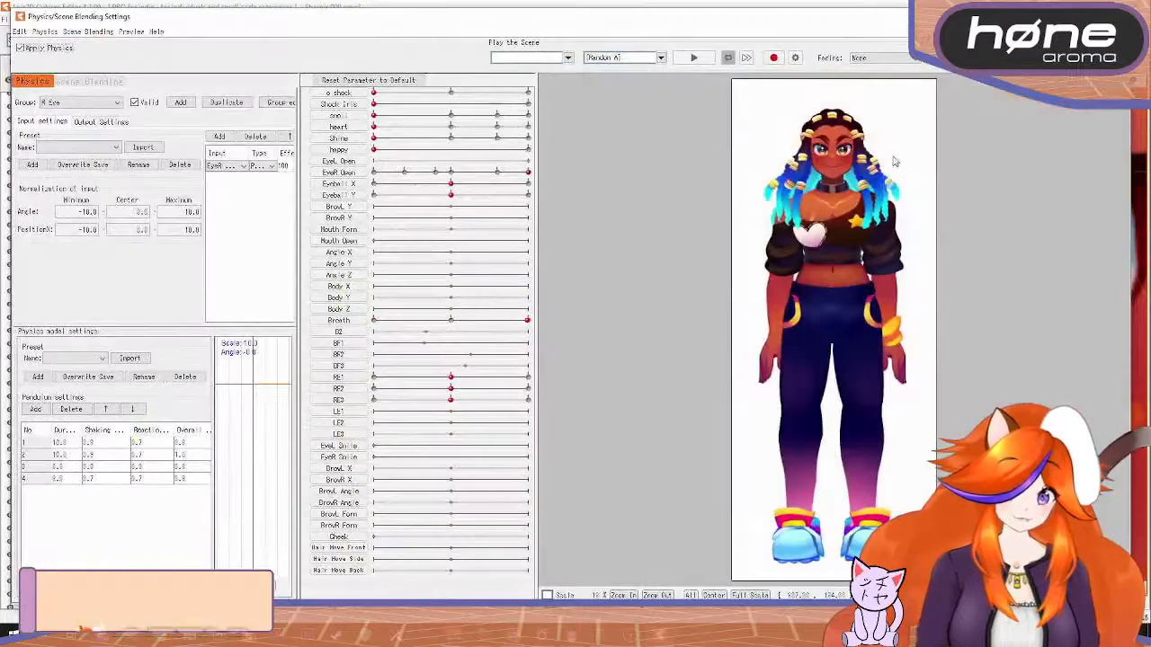
scroll(837, 155, "up", 5)
scroll(837, 152, "up", 2)
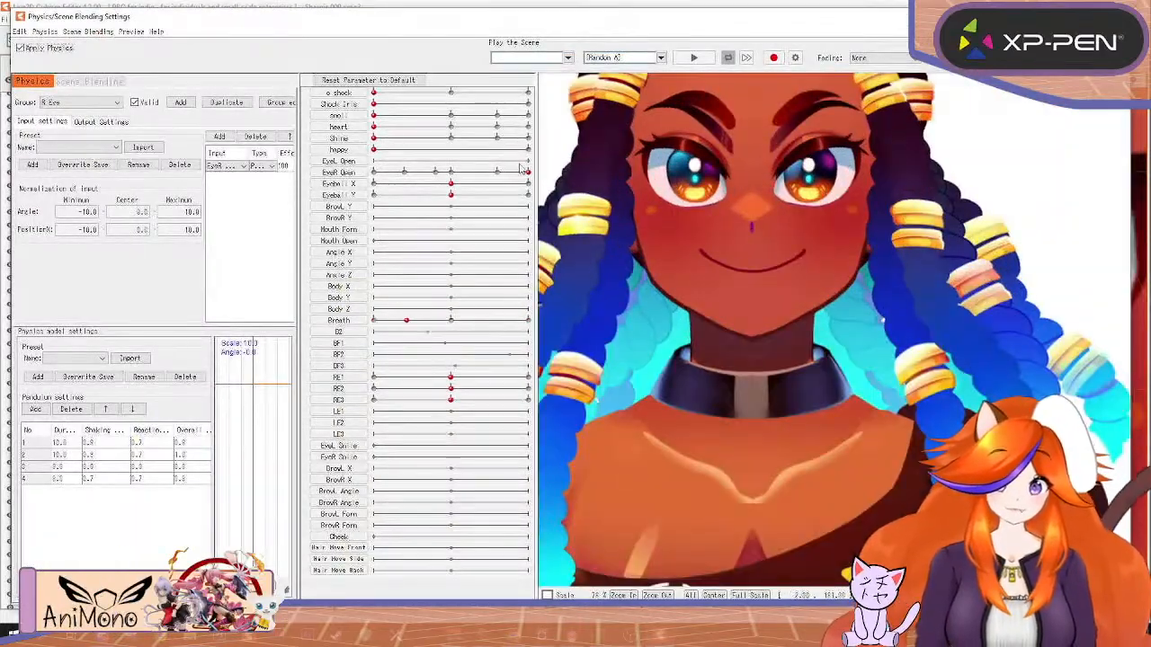
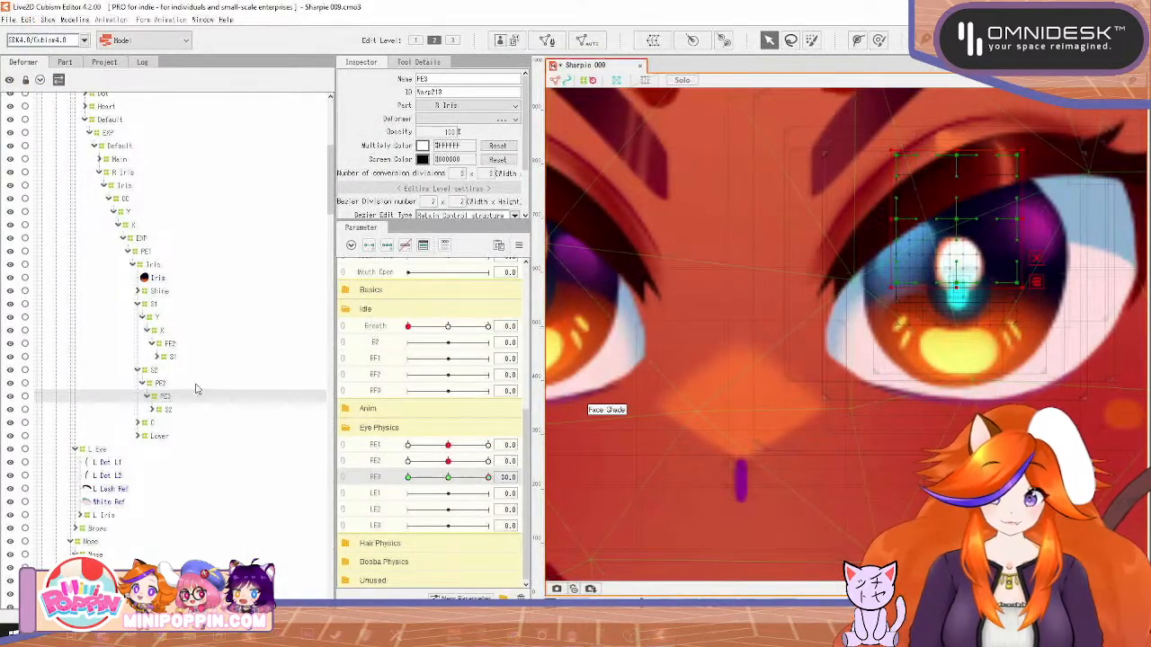
Reflect the keyforms of the S2 group's RE2 deformer on the RE2 parameter and open the physics preview
left_click(197, 385)
left_click(539, 461)
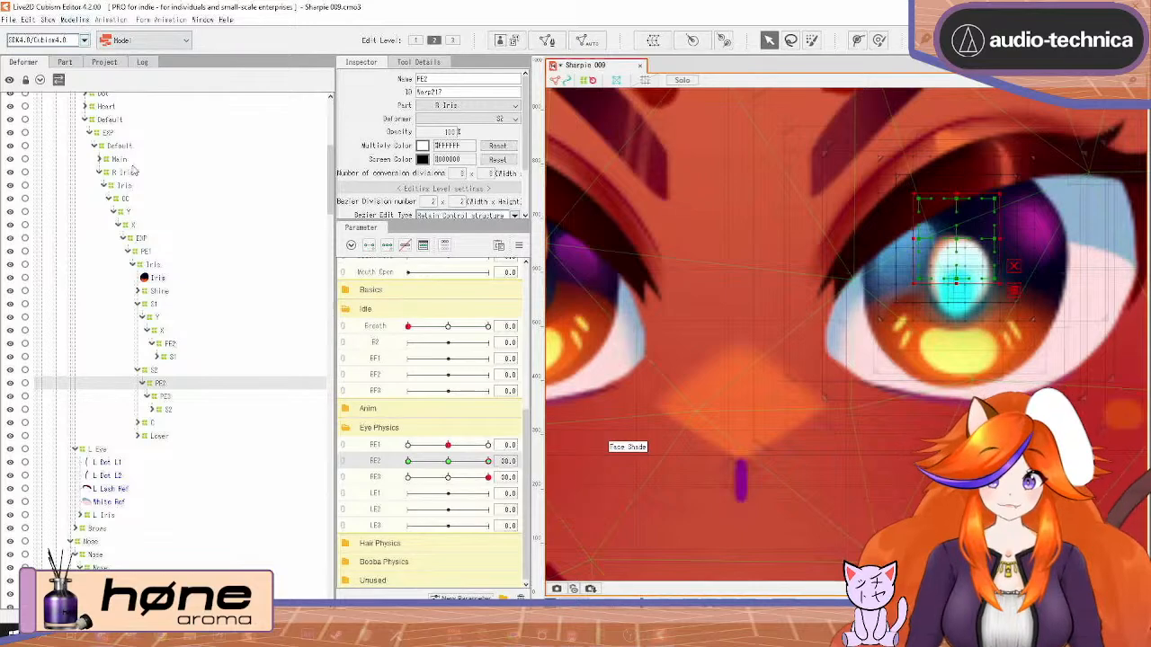
left_click(74, 19)
left_click(117, 254)
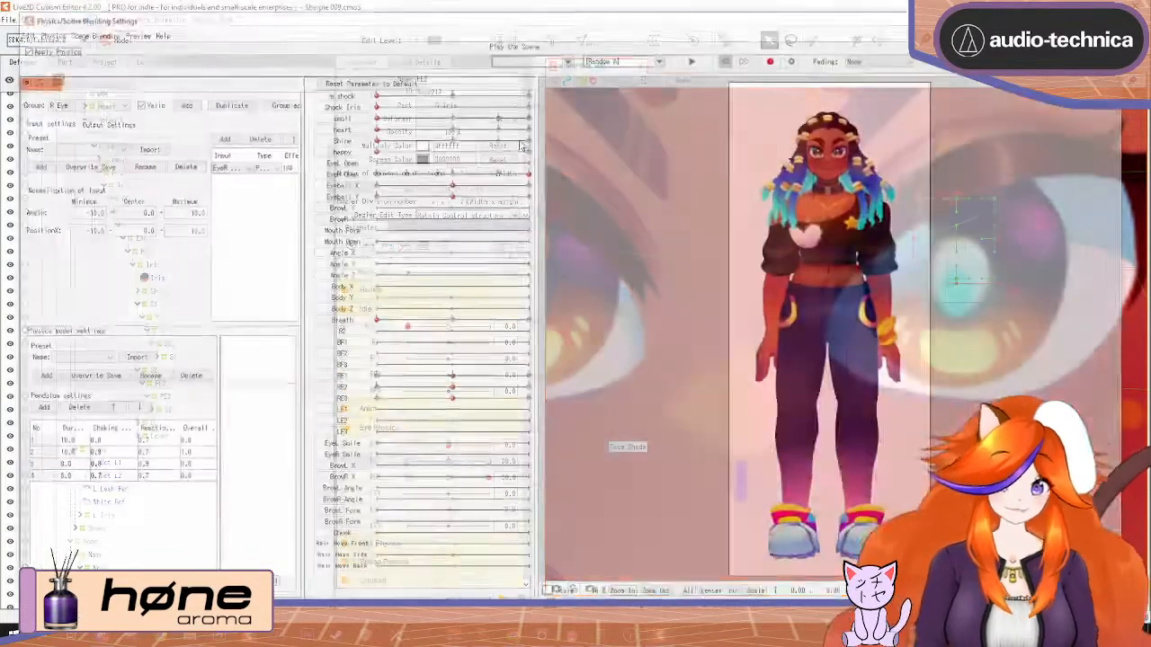
Zoom in on the face in the physics preview and test the highlight bounce by moving EyeR Open back to fully open
scroll(865, 133, "up", 5)
scroll(836, 149, "up", 3)
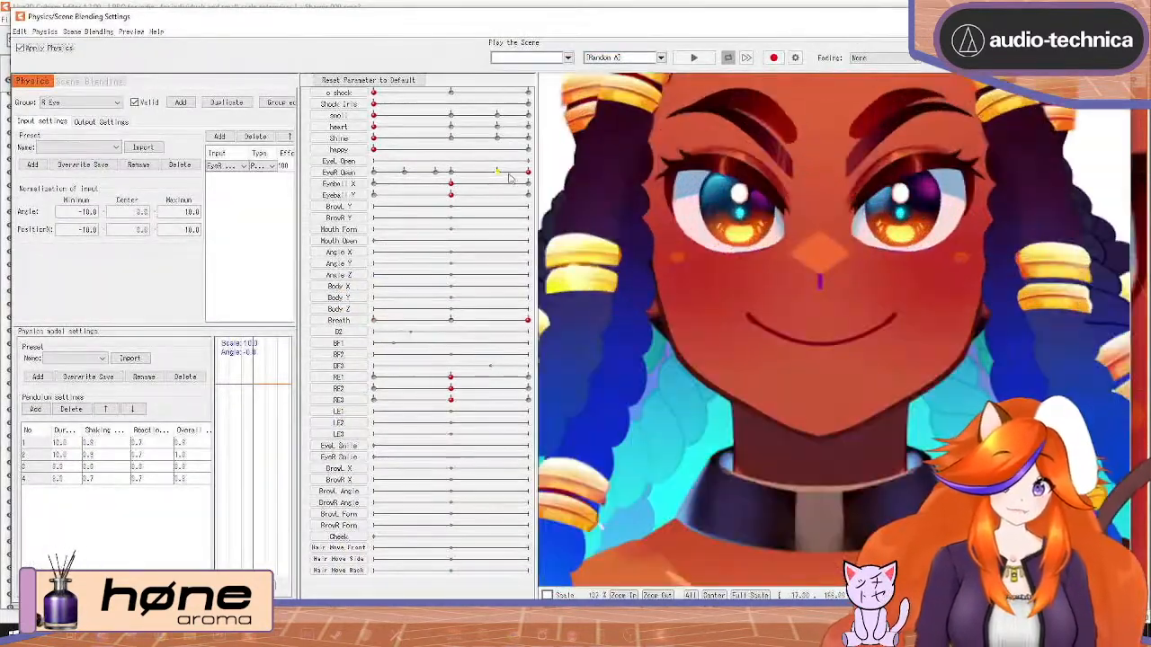
left_click_drag(504, 173, 537, 172)
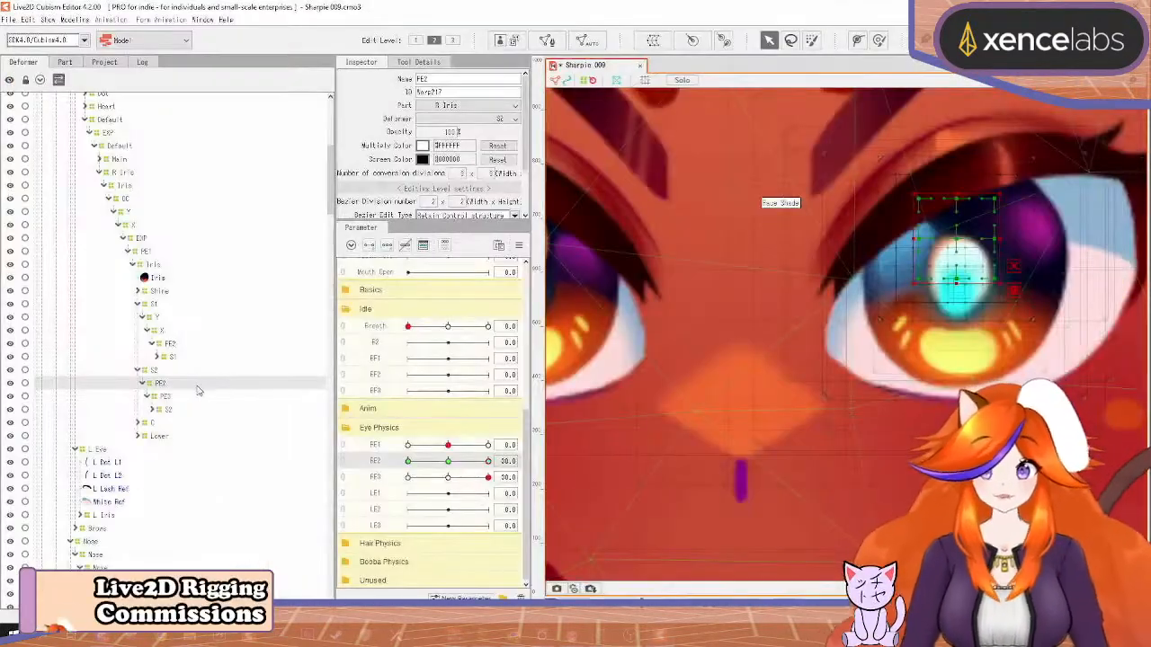
Expand the right iris's C and Lower deformer groups down to their innermost nested deformers
left_click(144, 425)
left_click(137, 422)
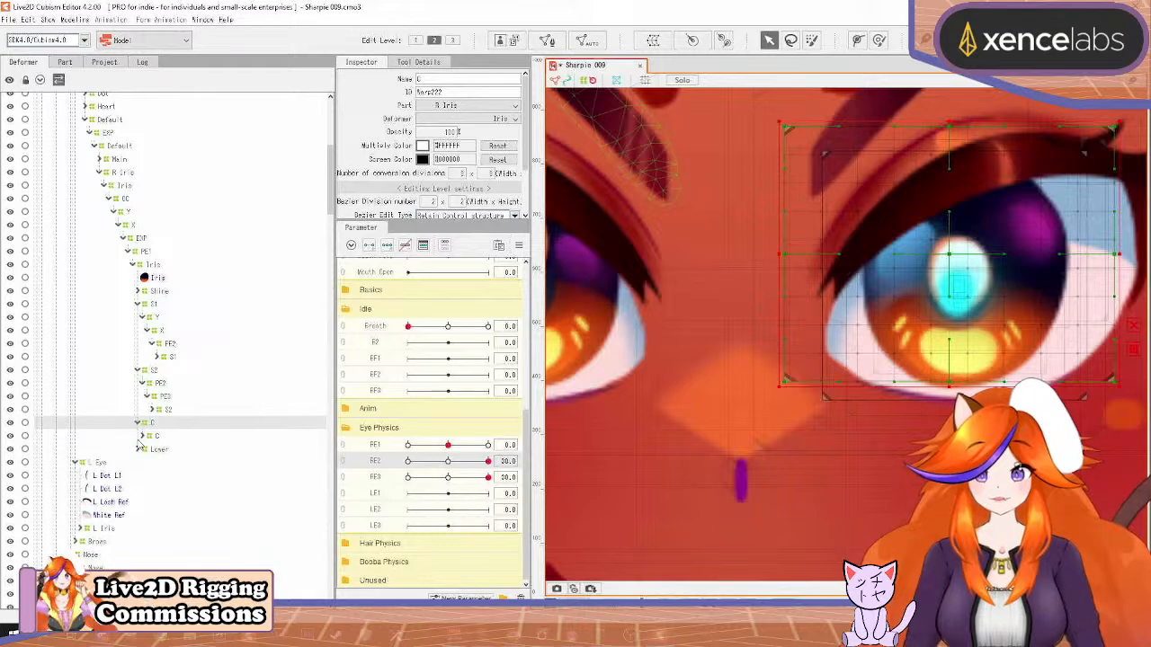
left_click(136, 449)
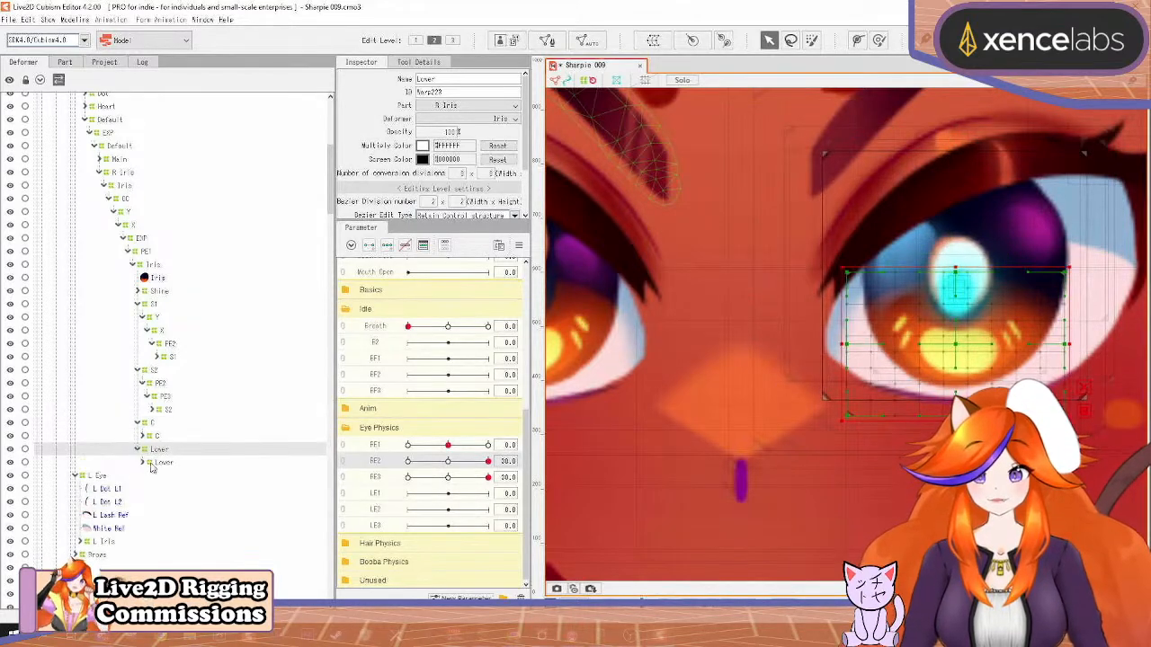
left_click(156, 463)
left_click(162, 437, "ctrl")
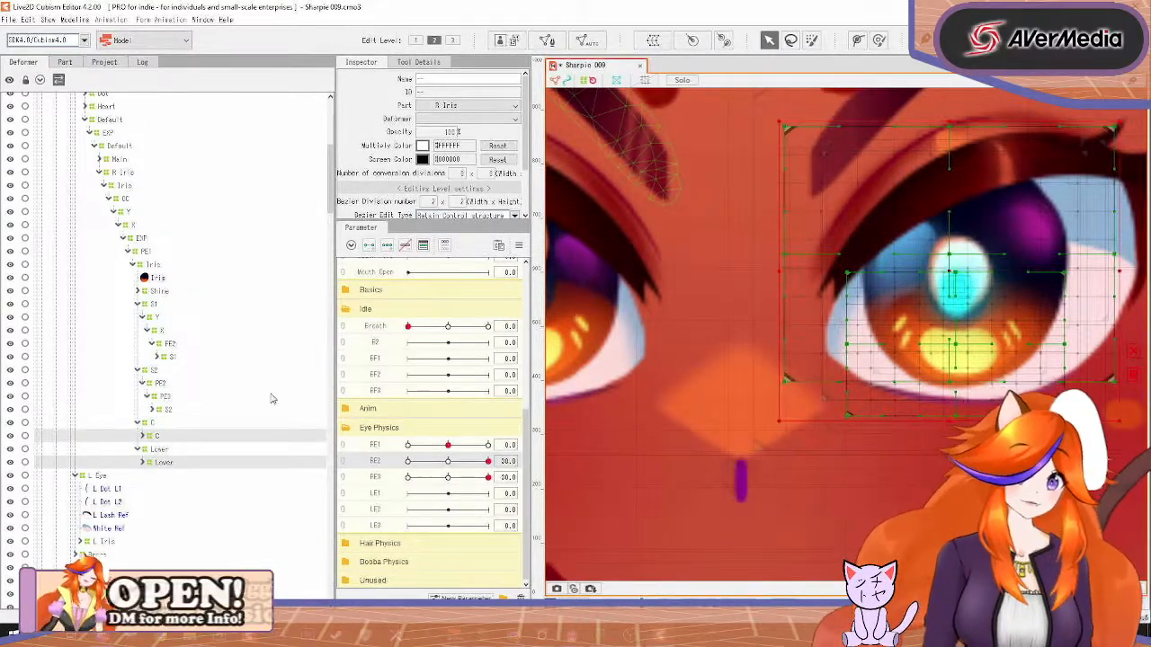
left_click(162, 462)
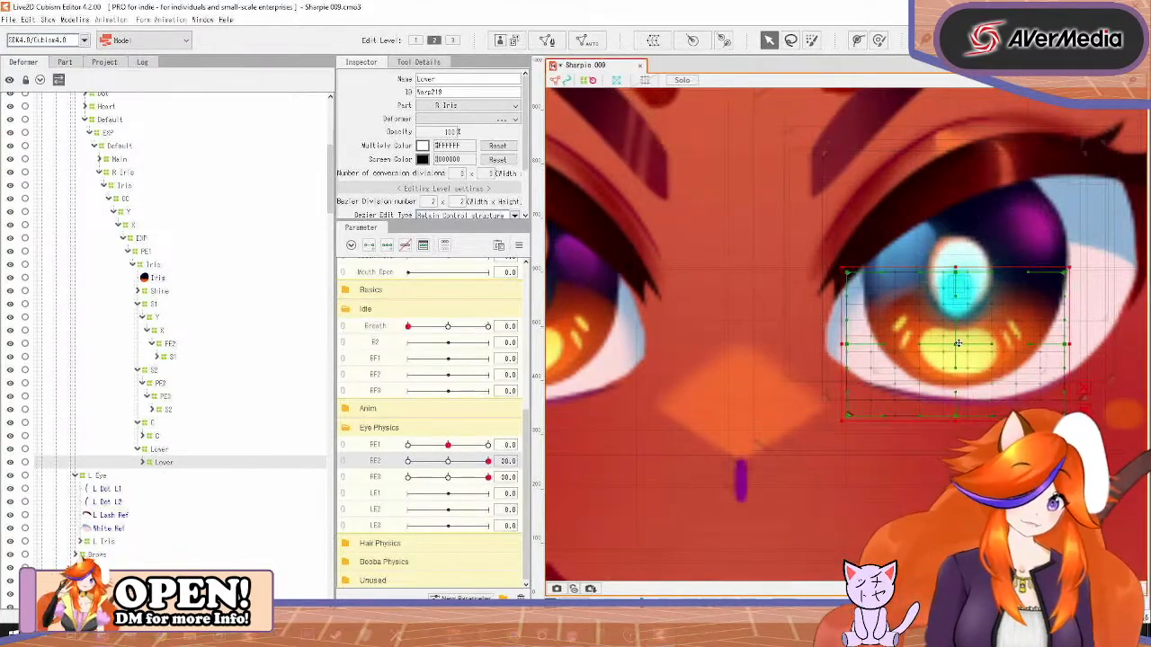
left_click_drag(958, 343, 927, 340)
key("ctrl+z")
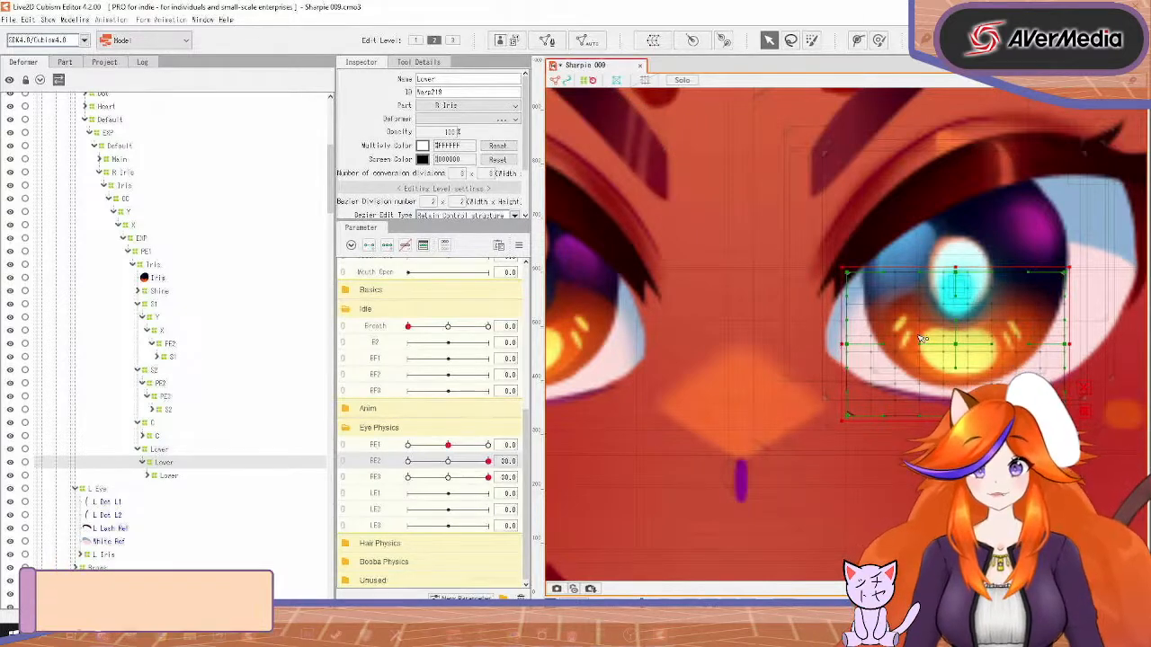
left_click(148, 477)
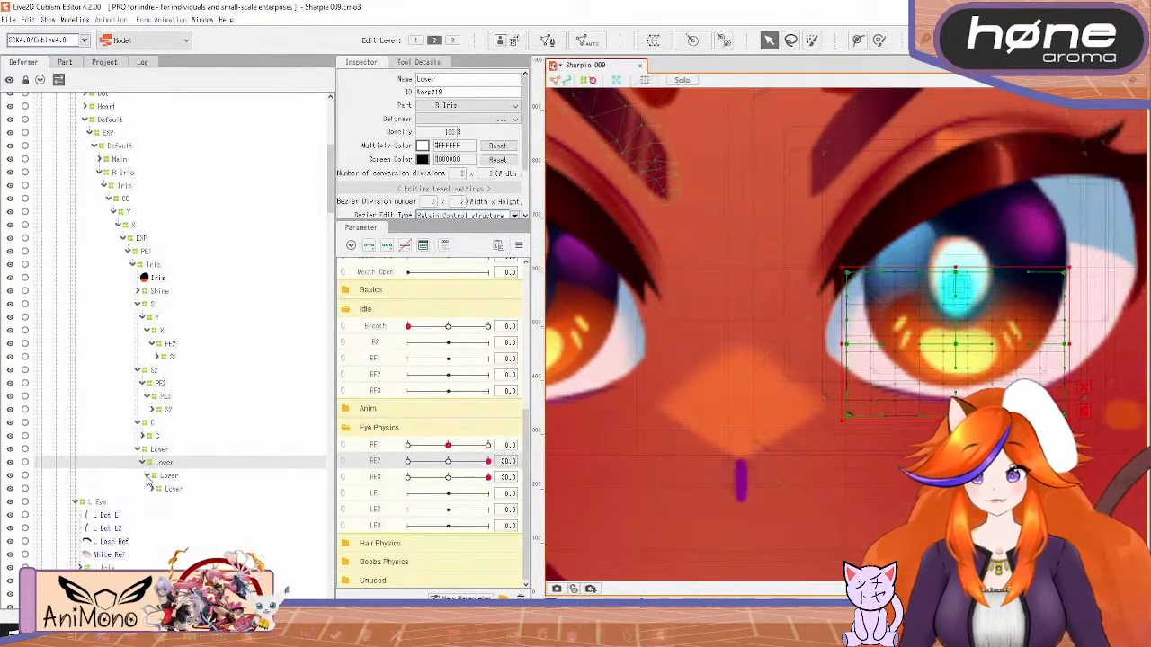
left_click(143, 437)
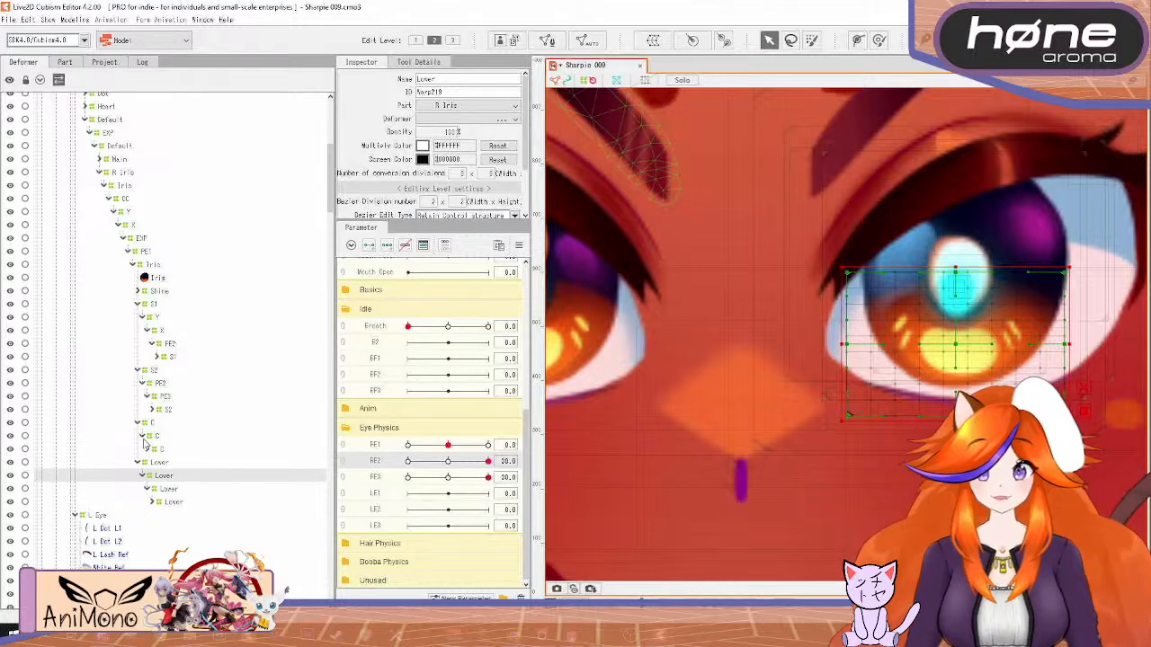
left_click(149, 450)
Rename the first nested deformer in both the C and Lower groups to Y
left_click(159, 437)
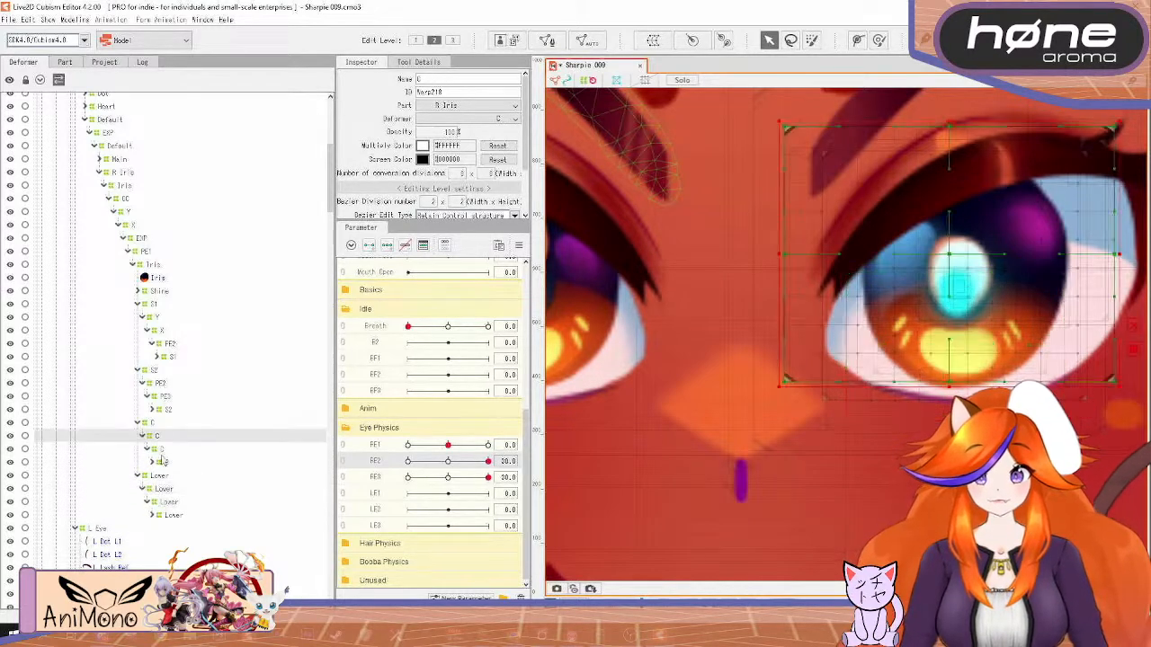
left_click(175, 490, "ctrl")
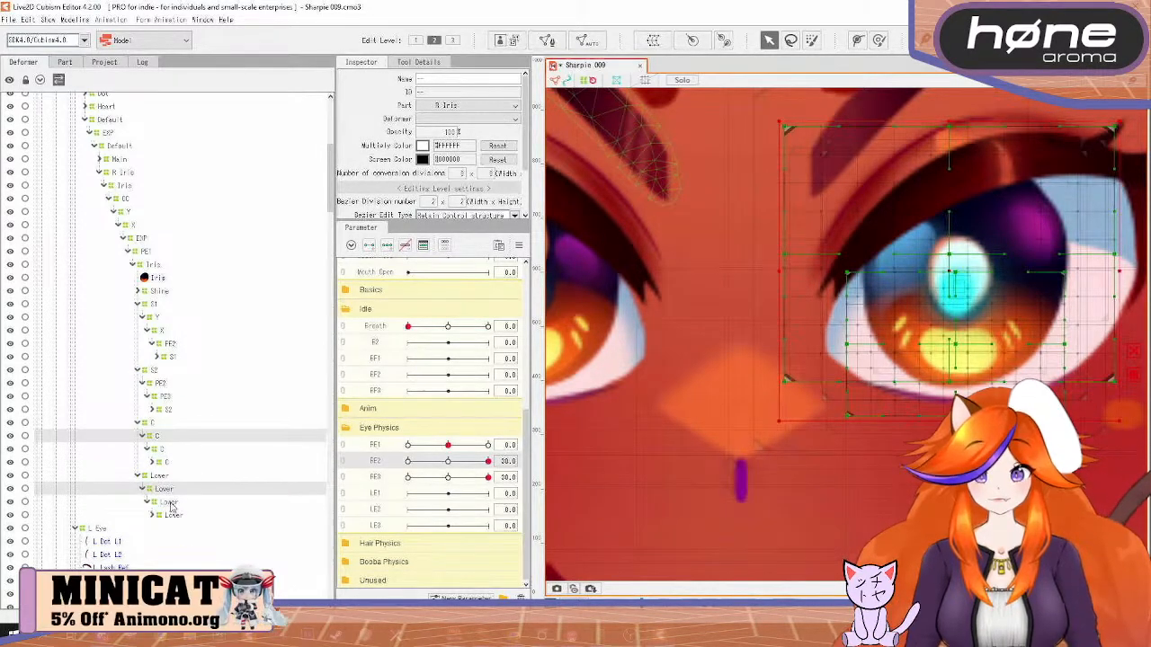
left_click(447, 80)
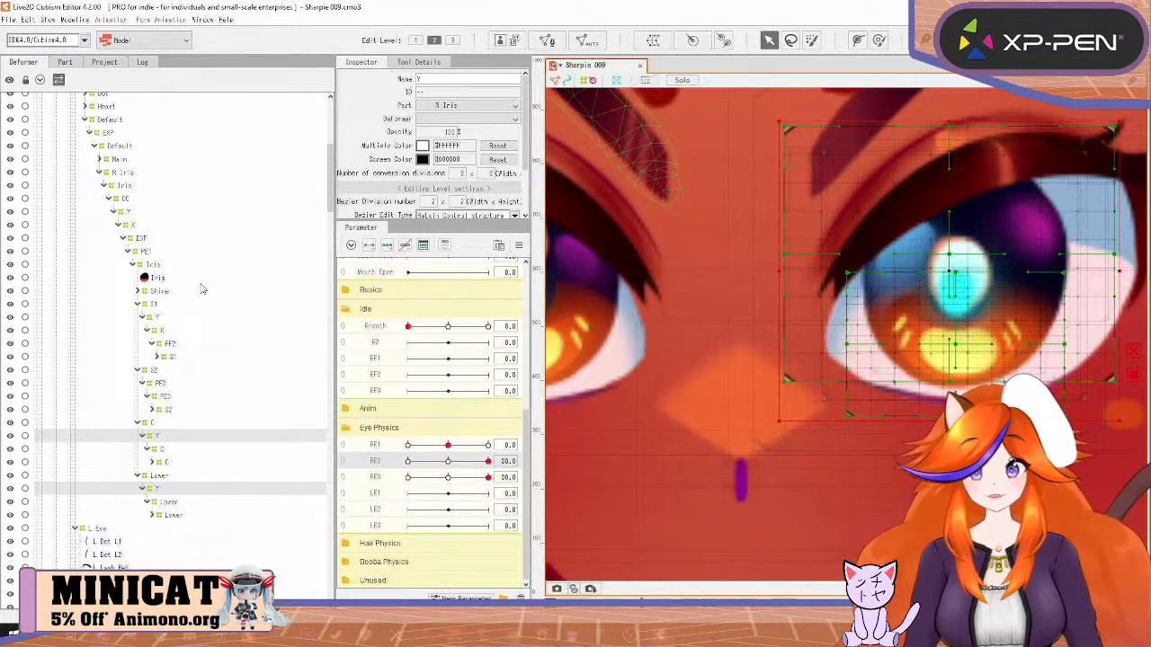
Rename the deformers directly inside the C and Lower groups' Y deformers to X
left_click(164, 450)
left_click(177, 501, "ctrl")
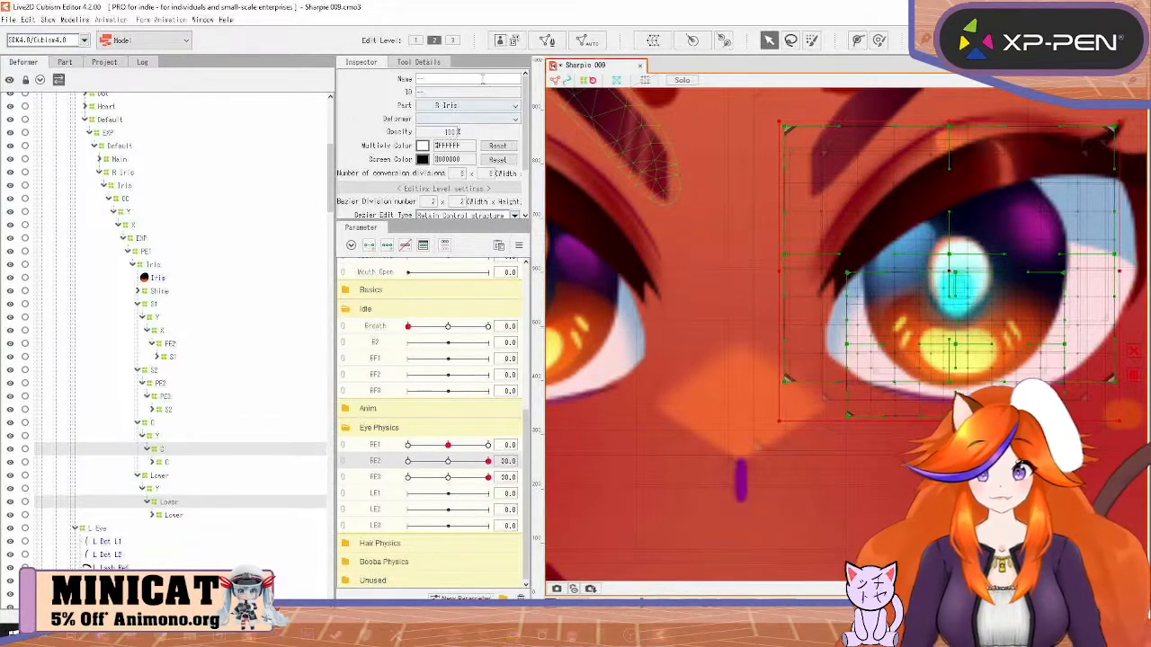
left_click(475, 80)
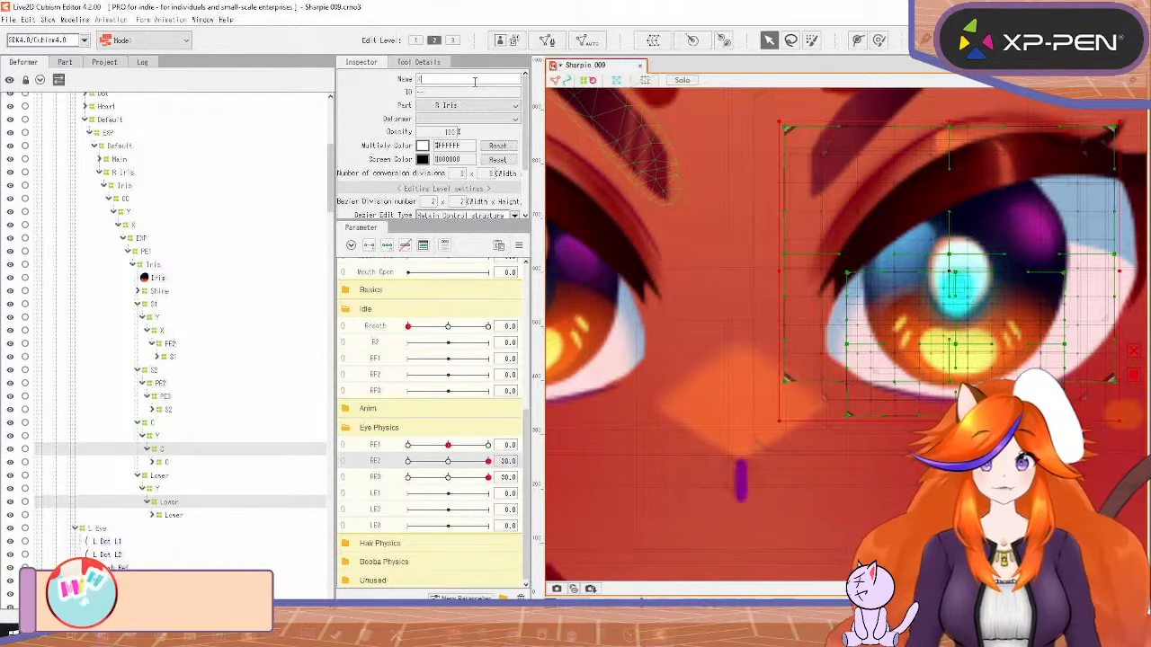
type("X")
key("Return")
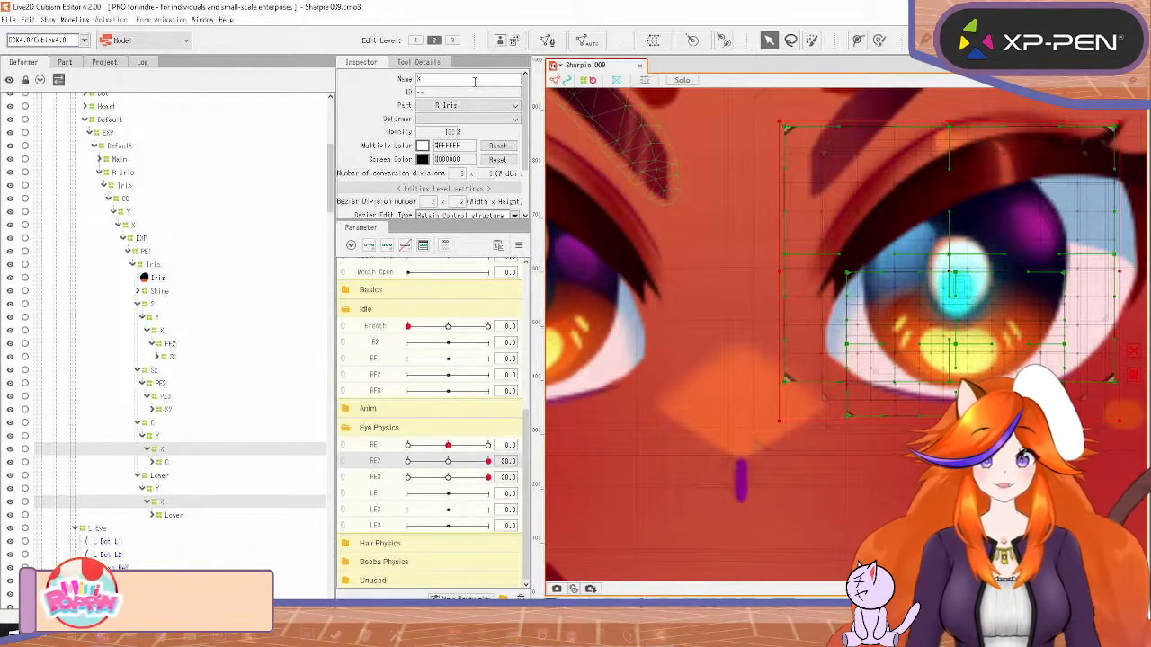
Add three keyforms on the Eyeball Y parameter to the Y deformers of the C and Lower groups
left_click(164, 438)
left_click(168, 489, "ctrl")
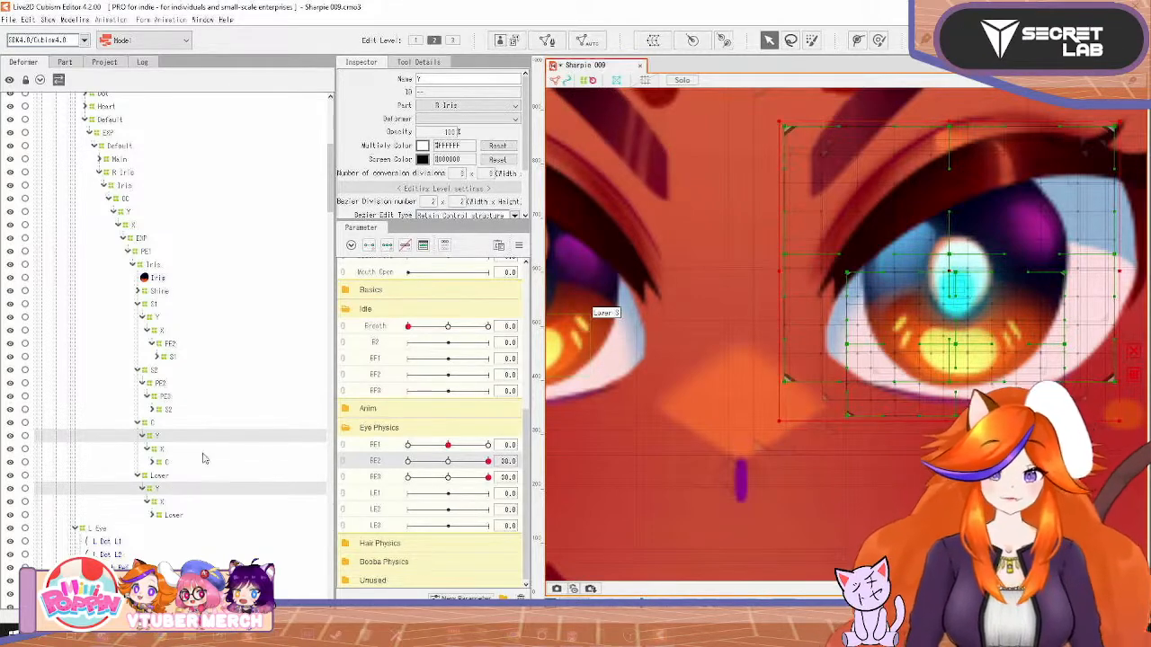
left_click(151, 422)
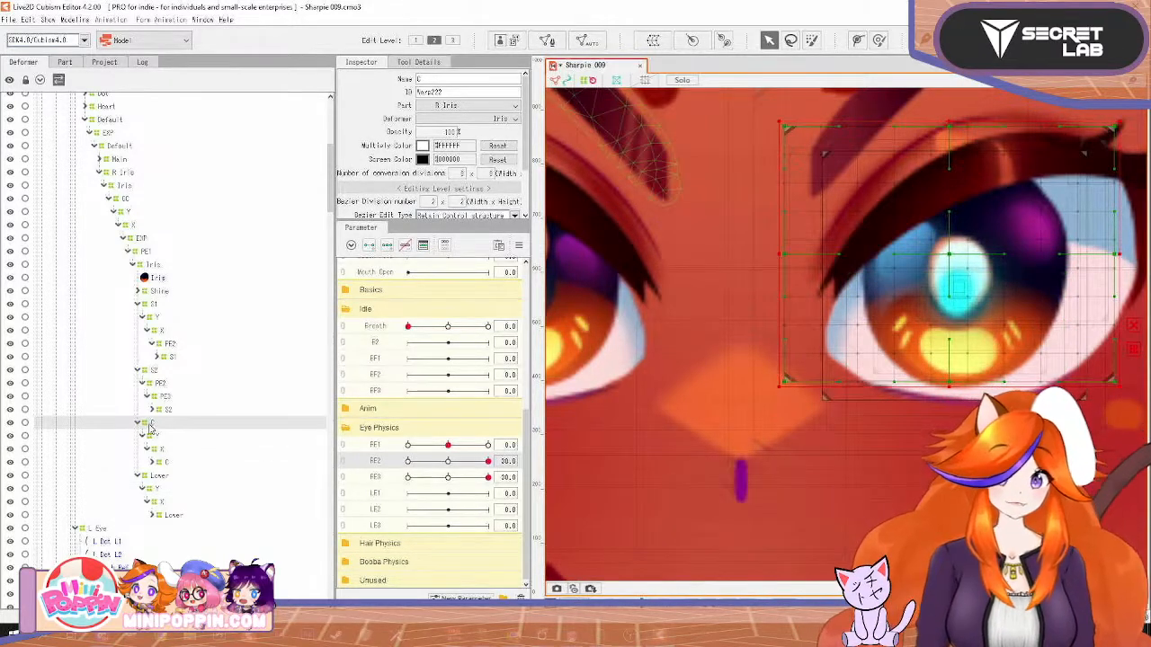
left_click(154, 436)
left_click(158, 462)
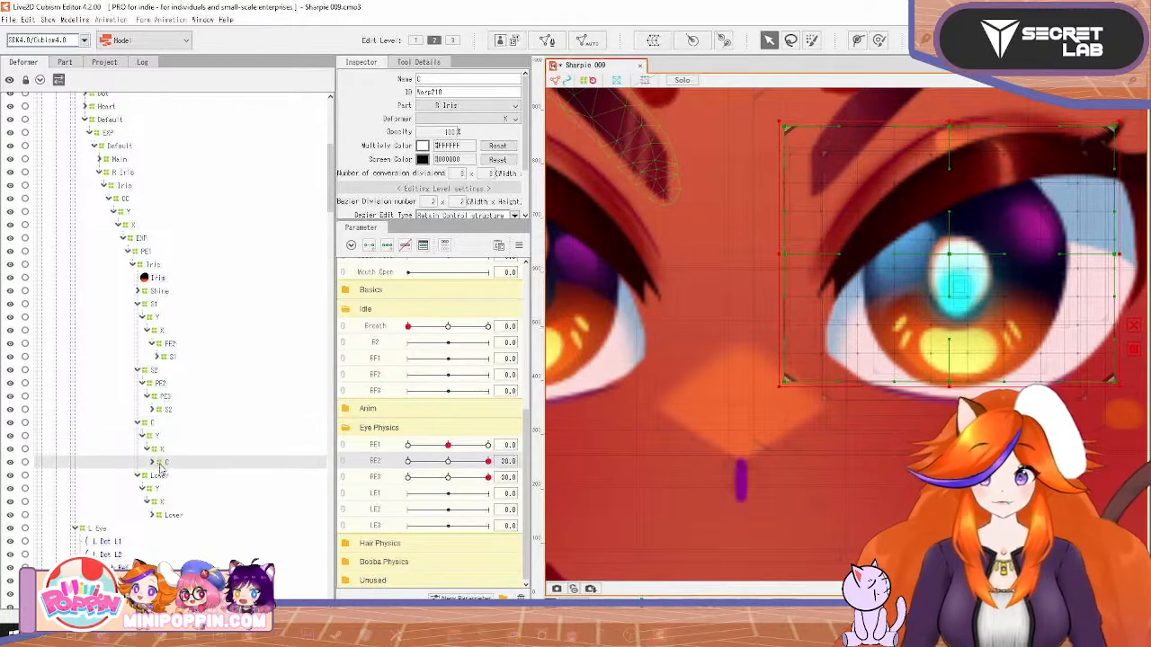
left_click(158, 489)
left_click(152, 437)
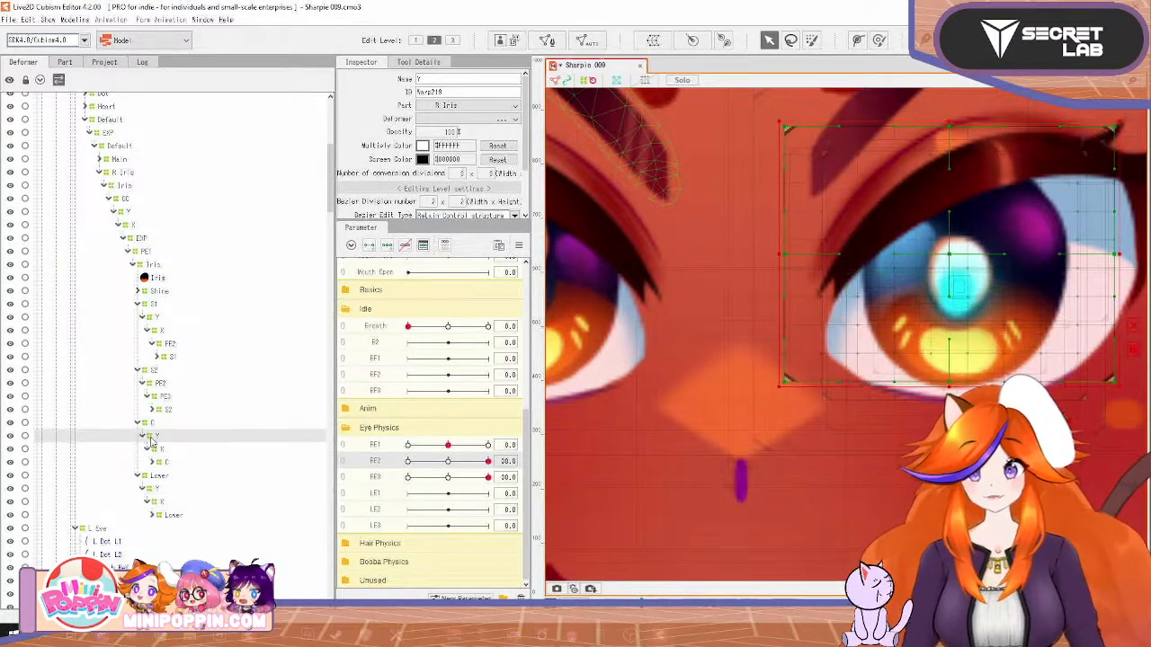
left_click(159, 489, "ctrl")
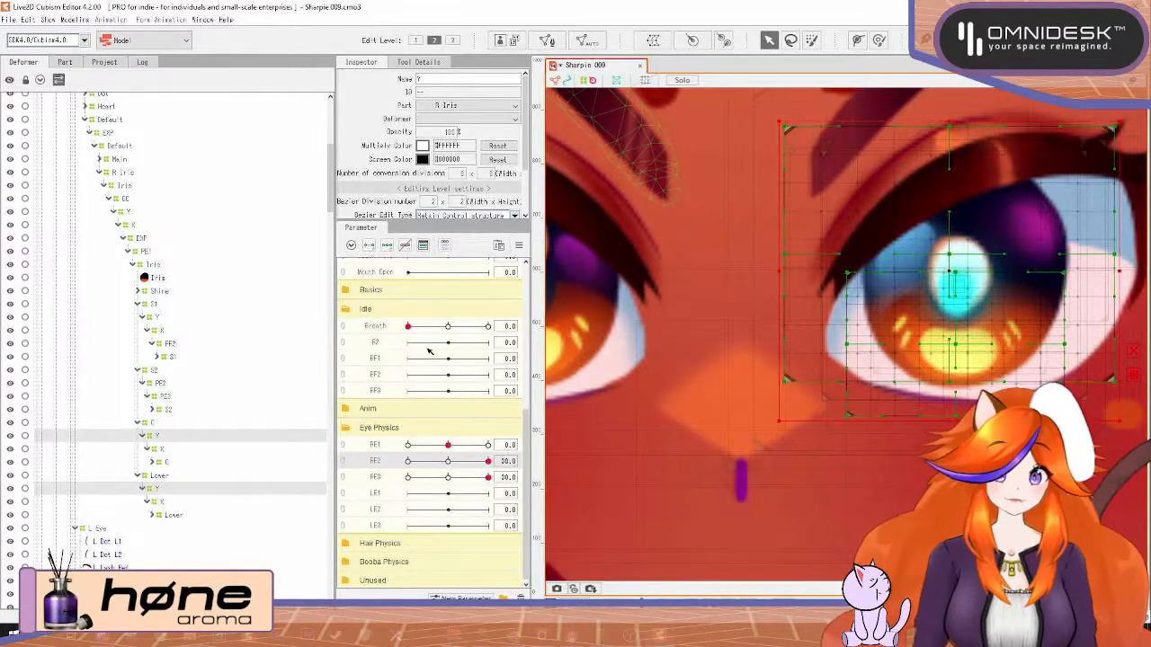
scroll(401, 450, "up", 5)
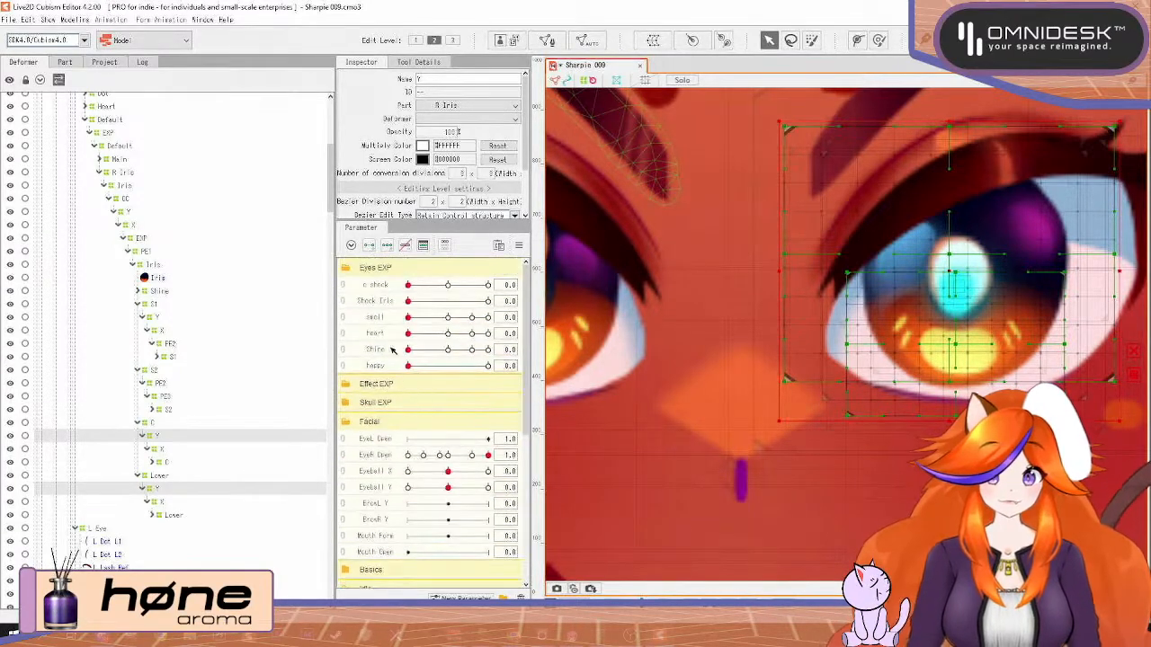
scroll(411, 375, "down", 1)
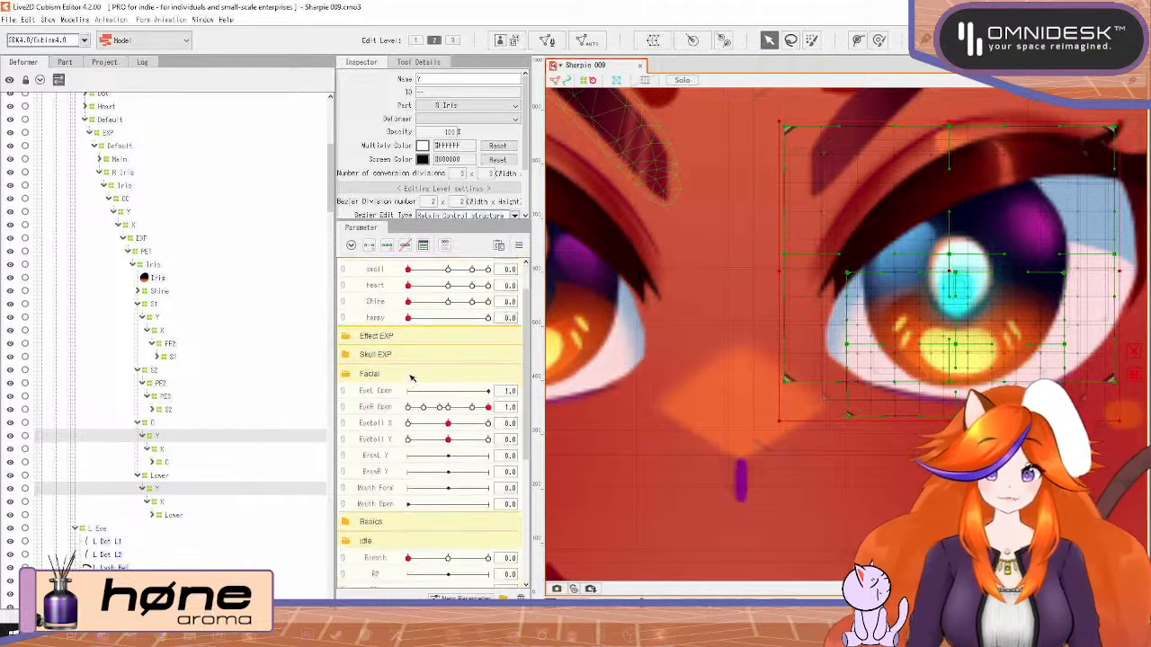
left_click(391, 438)
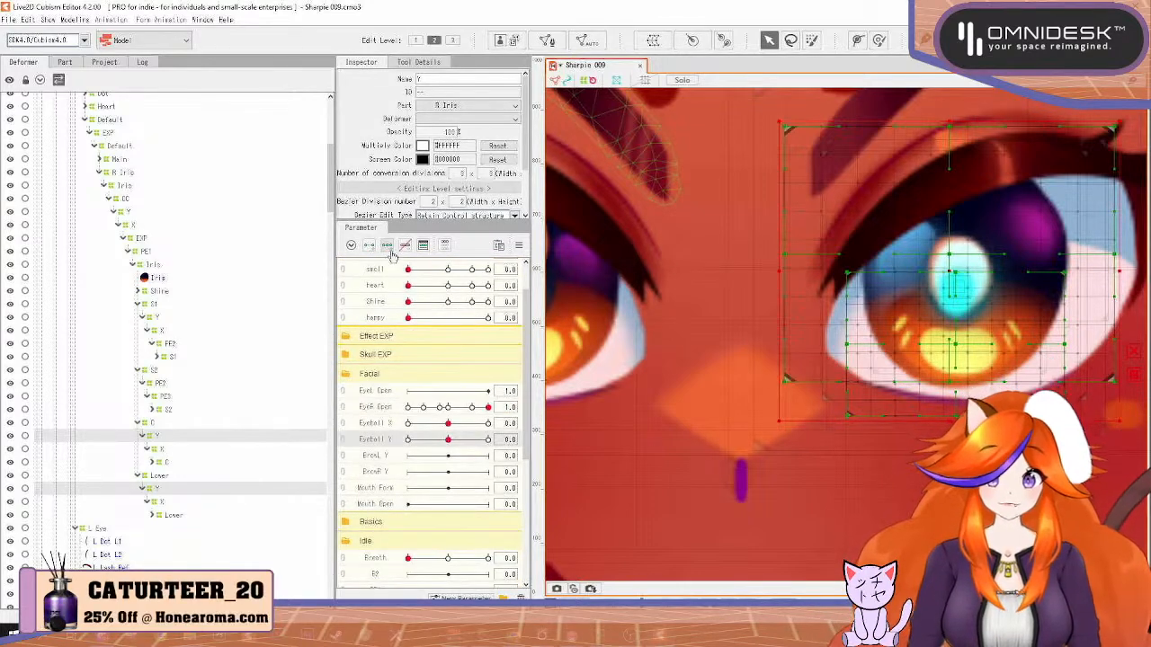
Squash both Y deformers from their upper edge at Eyeball Y 1.0
left_click_drag(448, 441, 488, 440)
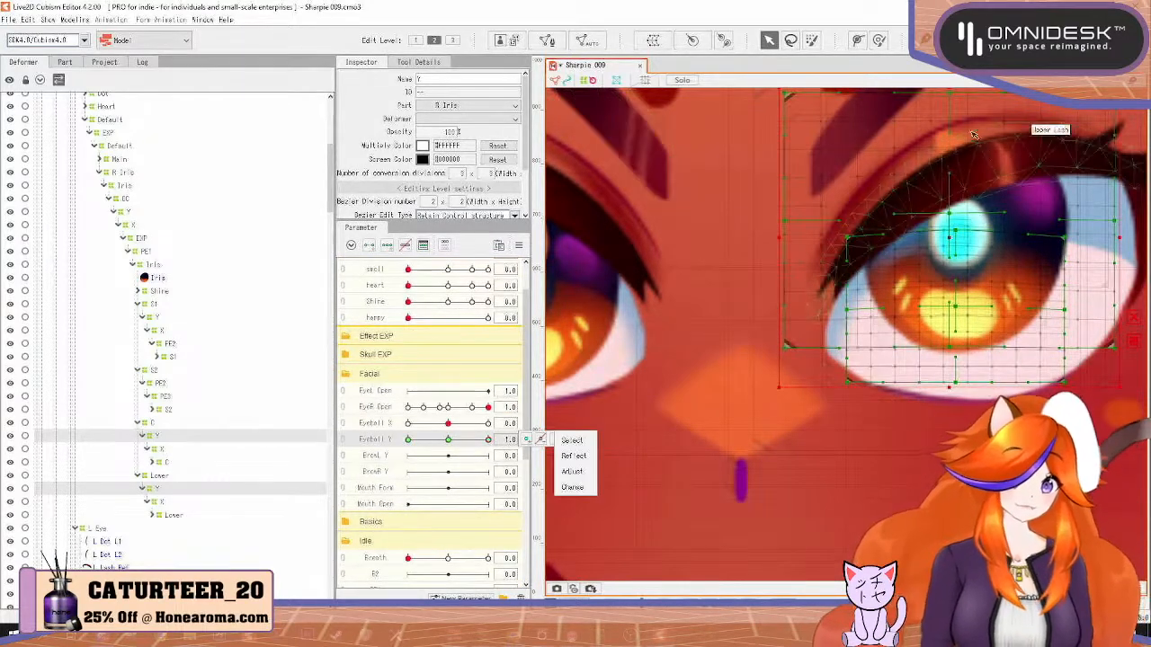
left_click_drag(938, 186, 938, 216)
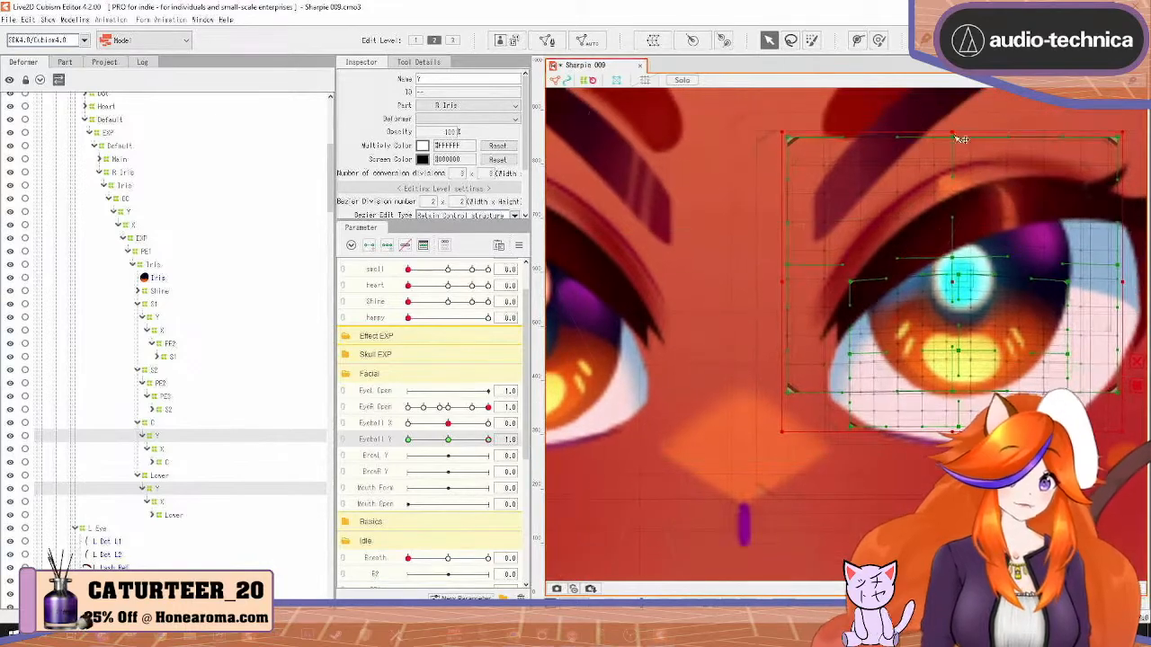
left_click_drag(955, 144, 957, 162)
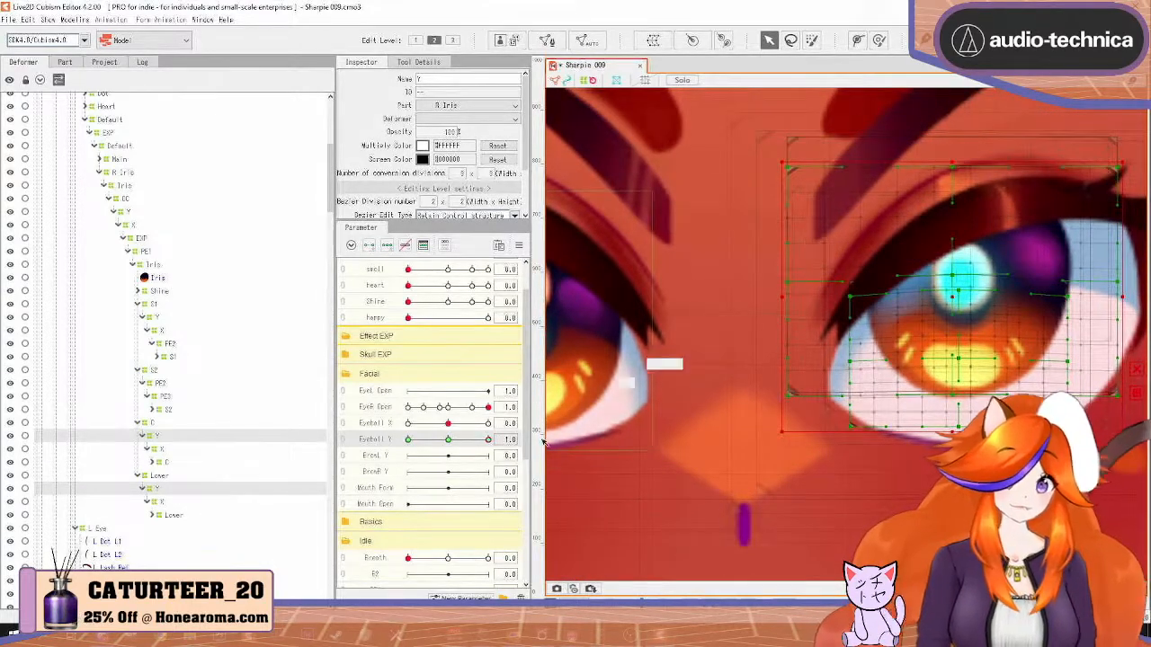
Shift both Y deformers slightly upward at Eyeball Y -1.0 and return the parameter to 0
left_click_drag(488, 440, 270, 488)
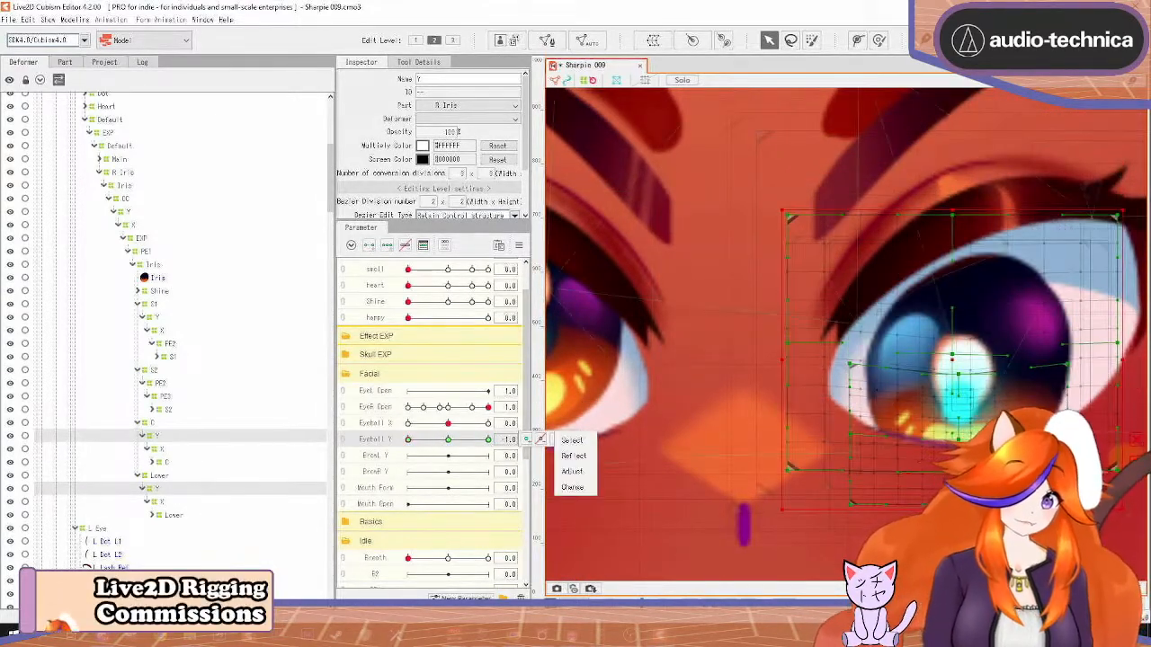
left_click_drag(955, 367, 952, 348)
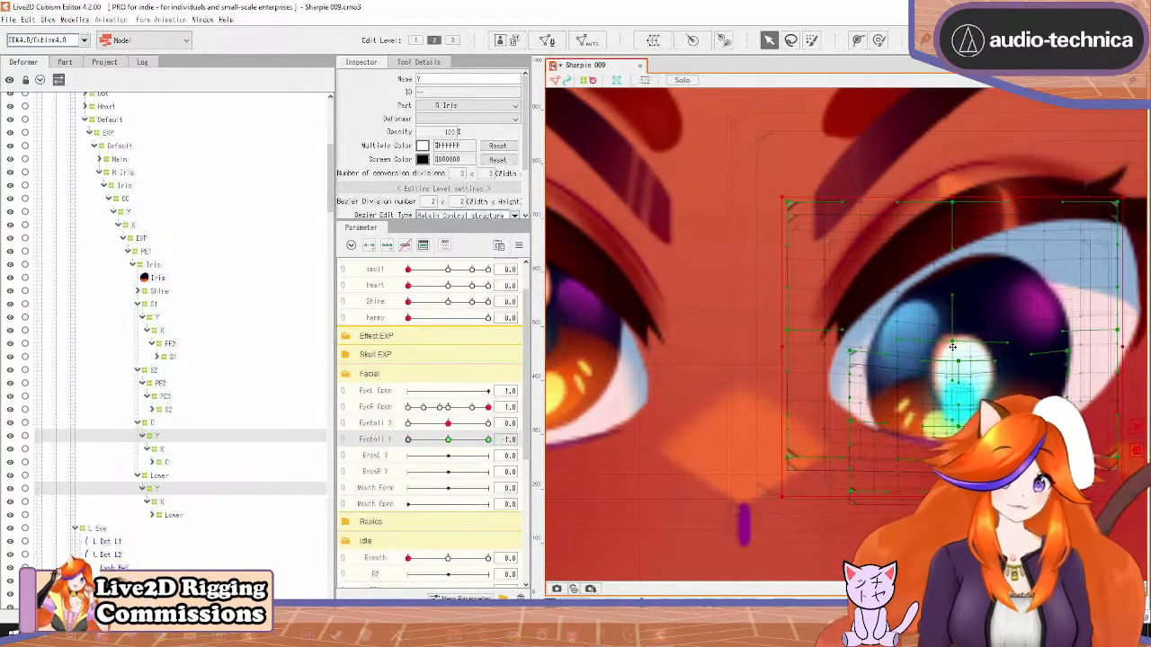
left_click(451, 439)
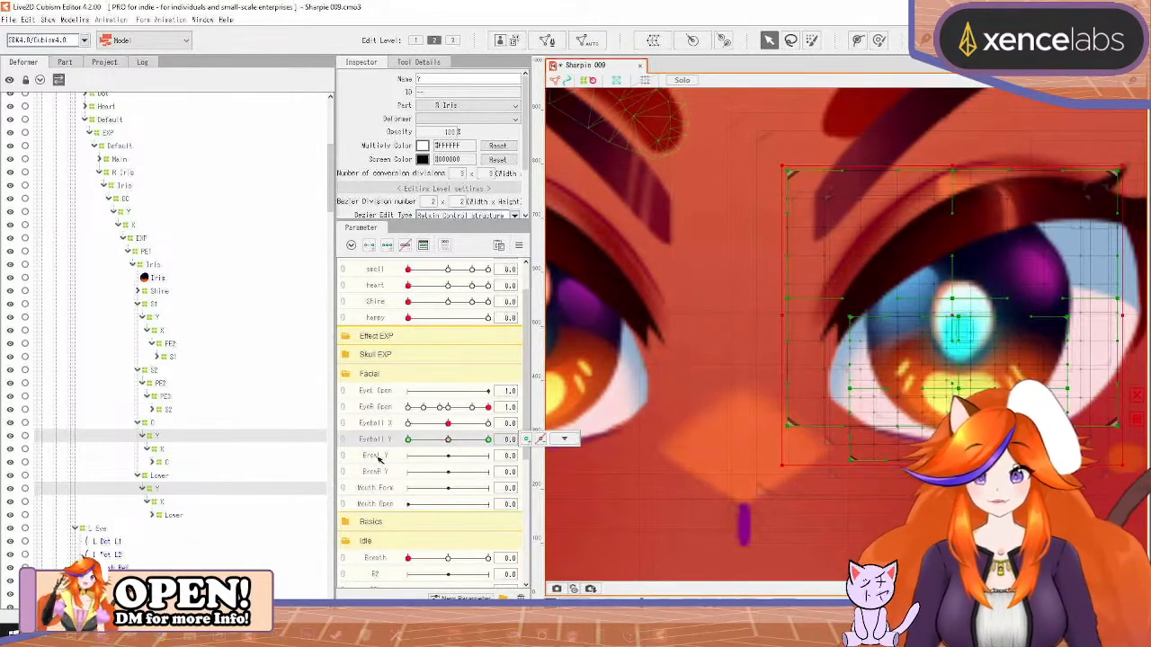
Add three keyforms on the Eyeball X parameter to the X deformers of the C and Lower groups
left_click(161, 449)
left_click(163, 502, "ctrl")
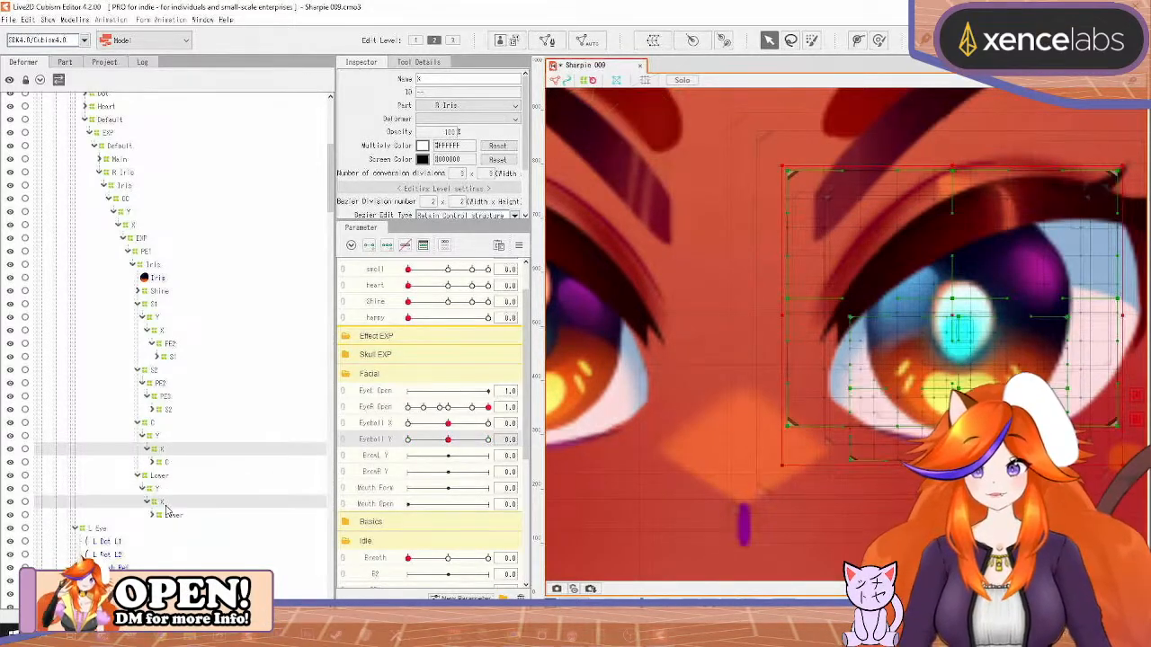
left_click(368, 425)
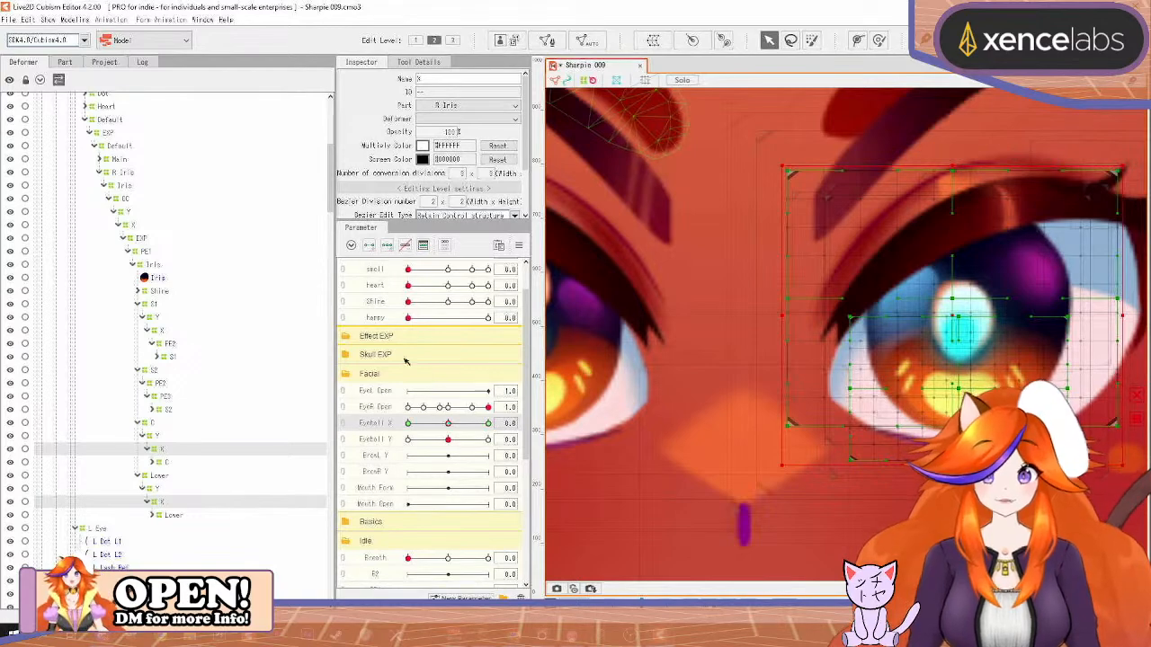
Narrow both X deformers at Eyeball X -1.0 by pulling their nose-side edge inward
left_click_drag(449, 430, 368, 437)
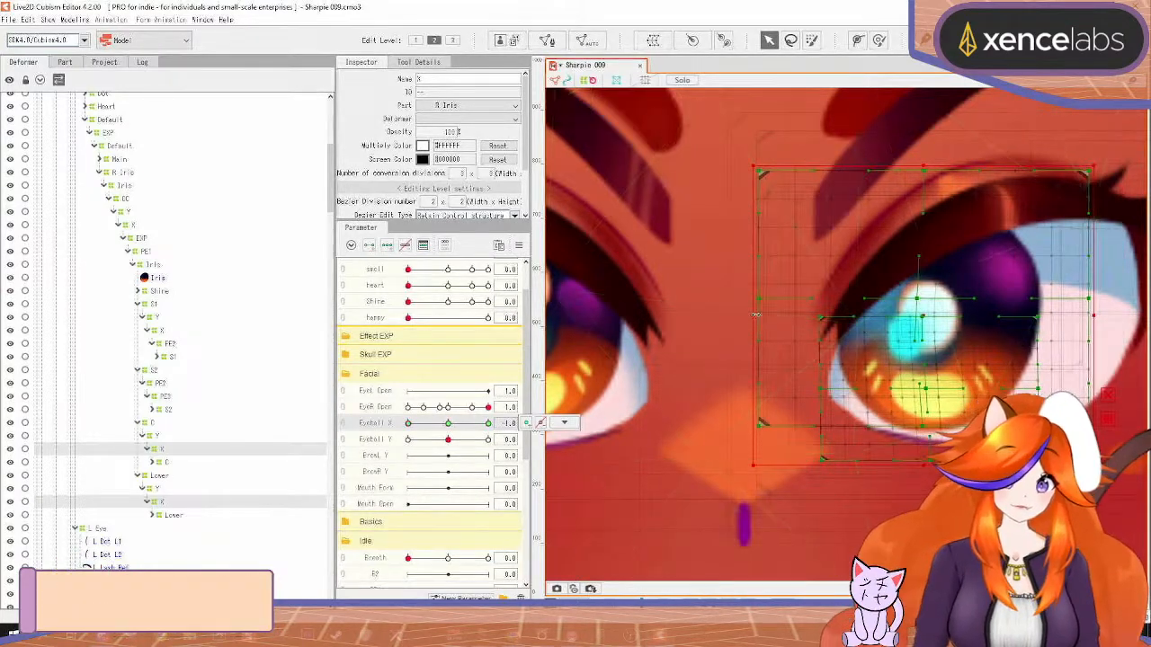
left_click_drag(779, 318, 787, 319)
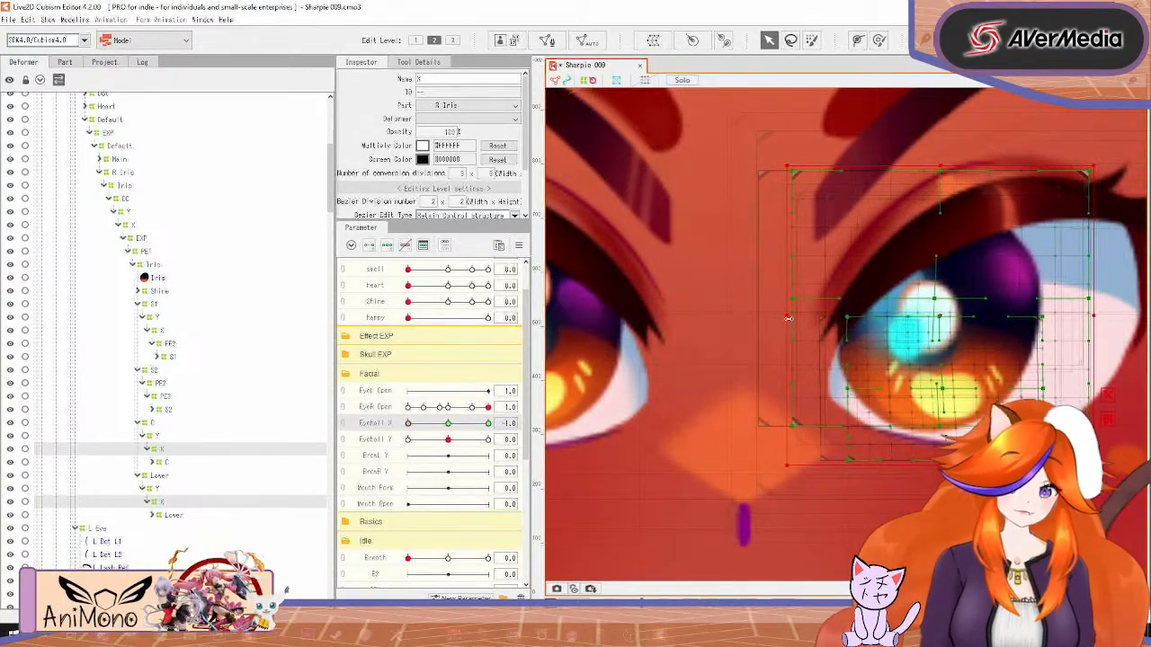
mouse_move(410, 425)
left_mouse_down()
mouse_move(473, 426)
mouse_move(406, 425)
left_mouse_up()
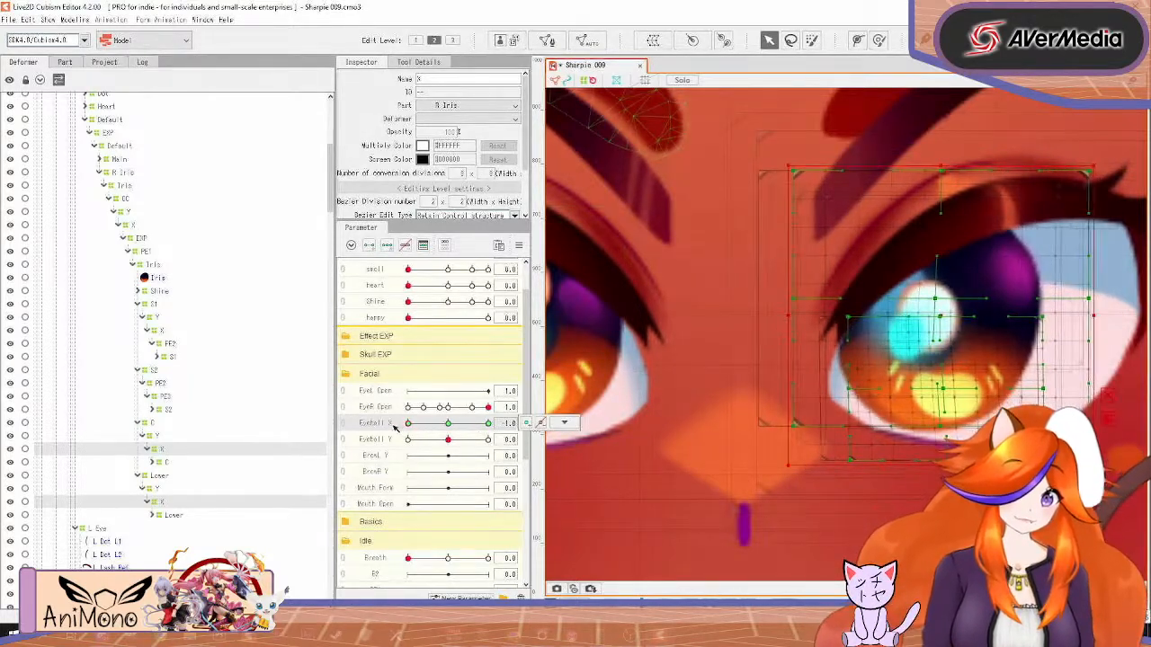
left_click_drag(789, 315, 788, 315)
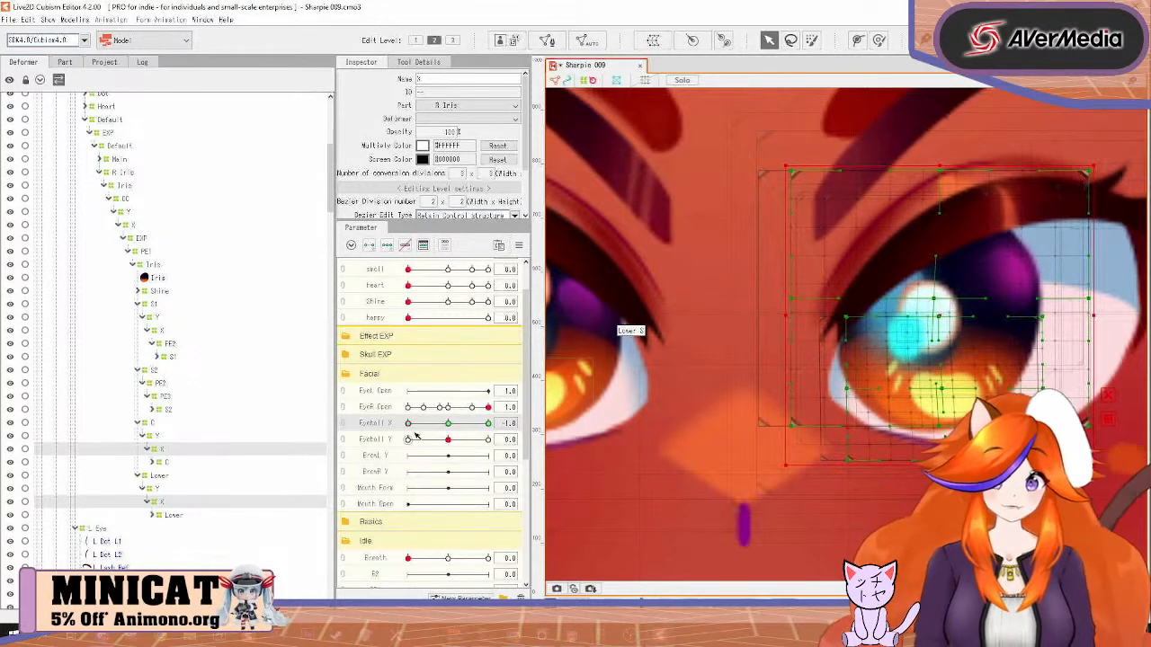
Narrow both X deformers of the C and Lower groups at Eyeball X 1.0 by pulling their outer edge inward
left_click_drag(410, 425, 550, 420)
left_click_drag(886, 376, 706, 406)
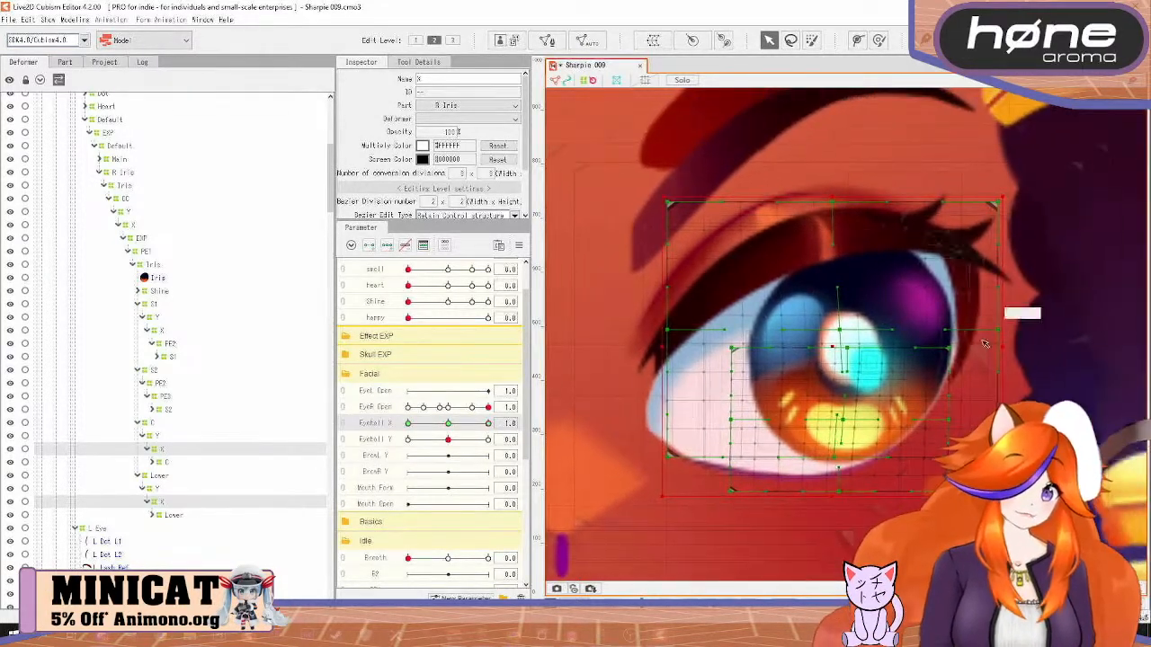
left_click_drag(1001, 341, 974, 341)
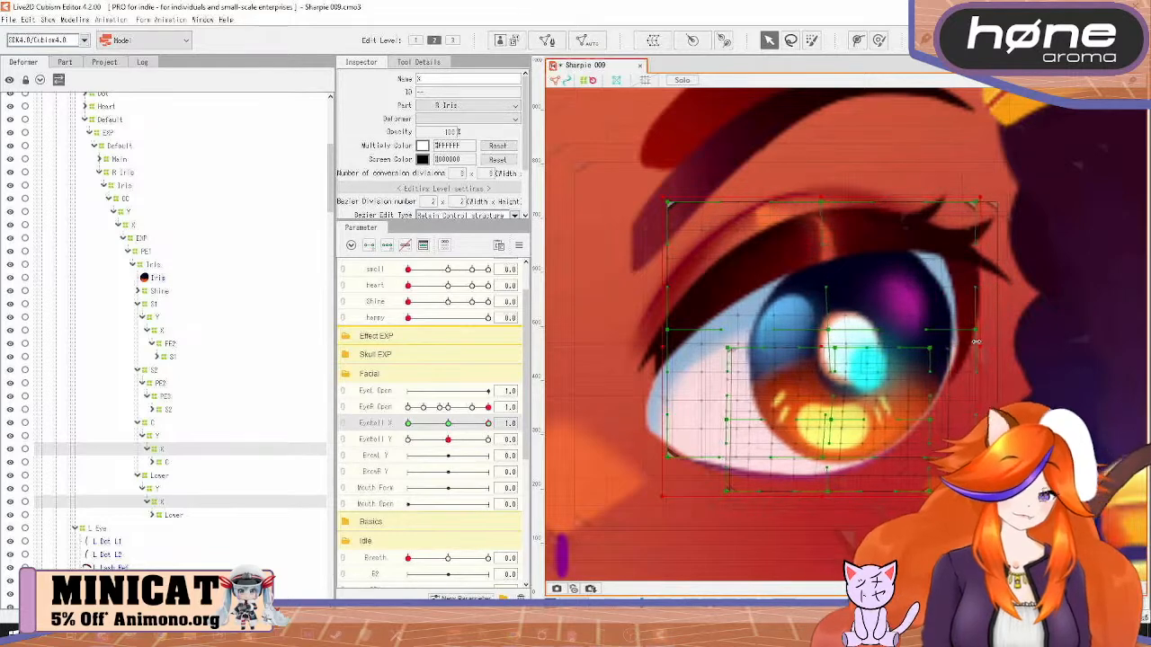
Shift the Lower group's X deformer slightly toward the outer eye corner at Eyeball X 1.0 and toward the nose at -1.0
left_click(166, 504)
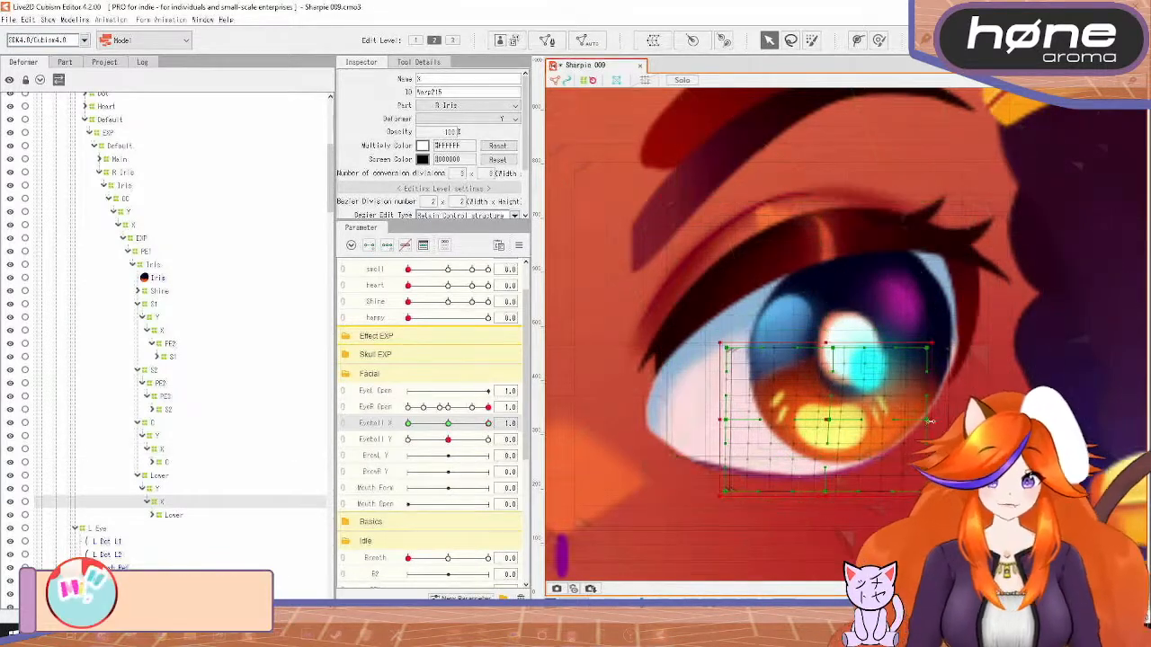
left_click_drag(837, 422, 845, 421)
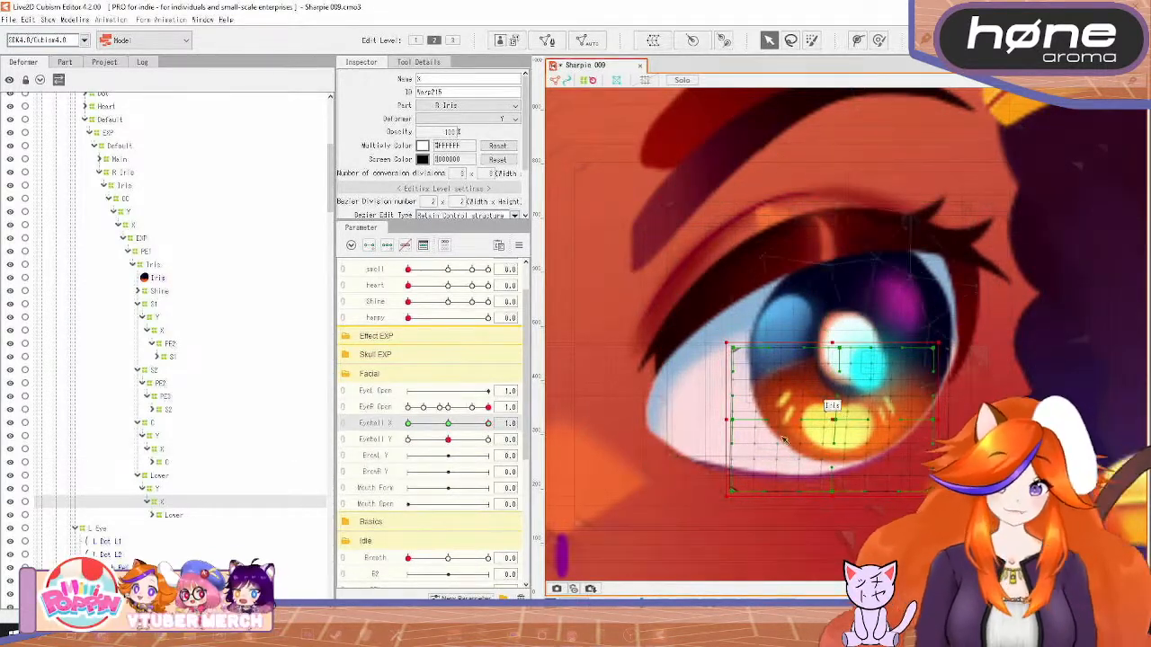
left_click_drag(448, 422, 379, 438)
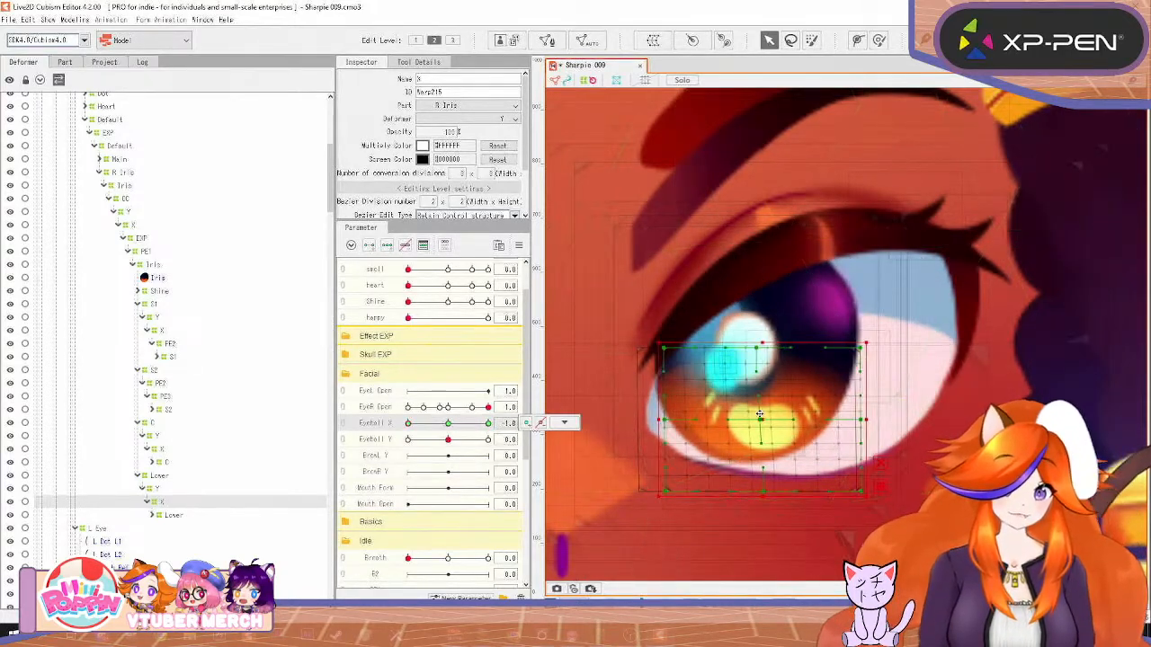
left_click_drag(760, 419, 746, 419)
left_click_drag(408, 423, 487, 423)
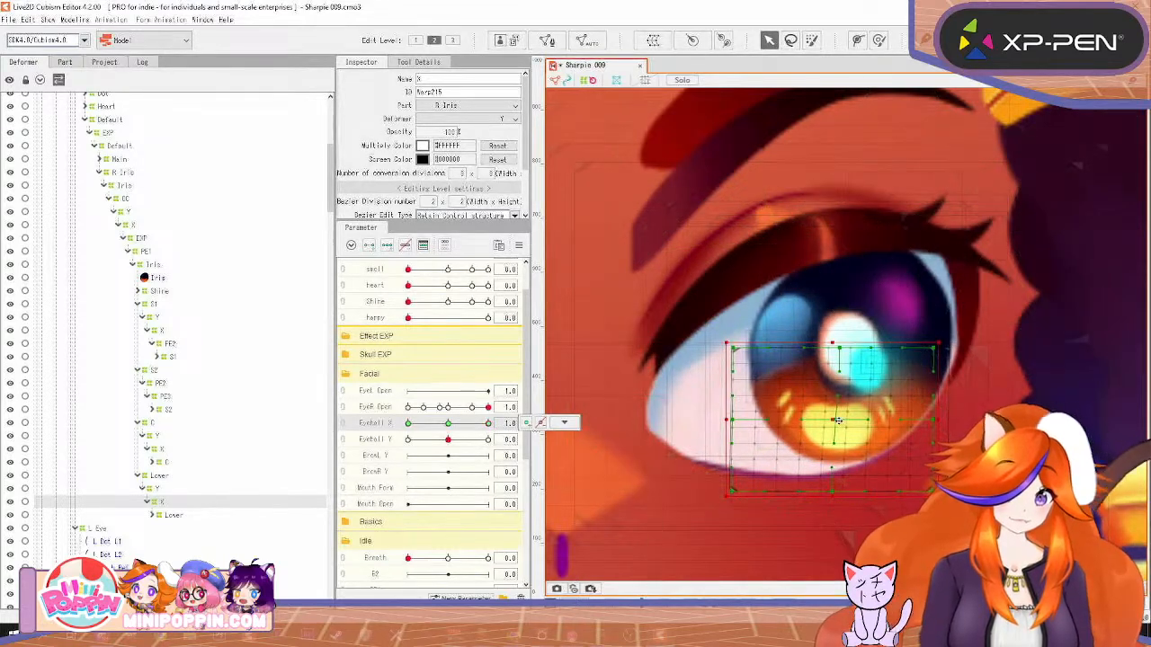
left_click_drag(488, 423, 392, 488)
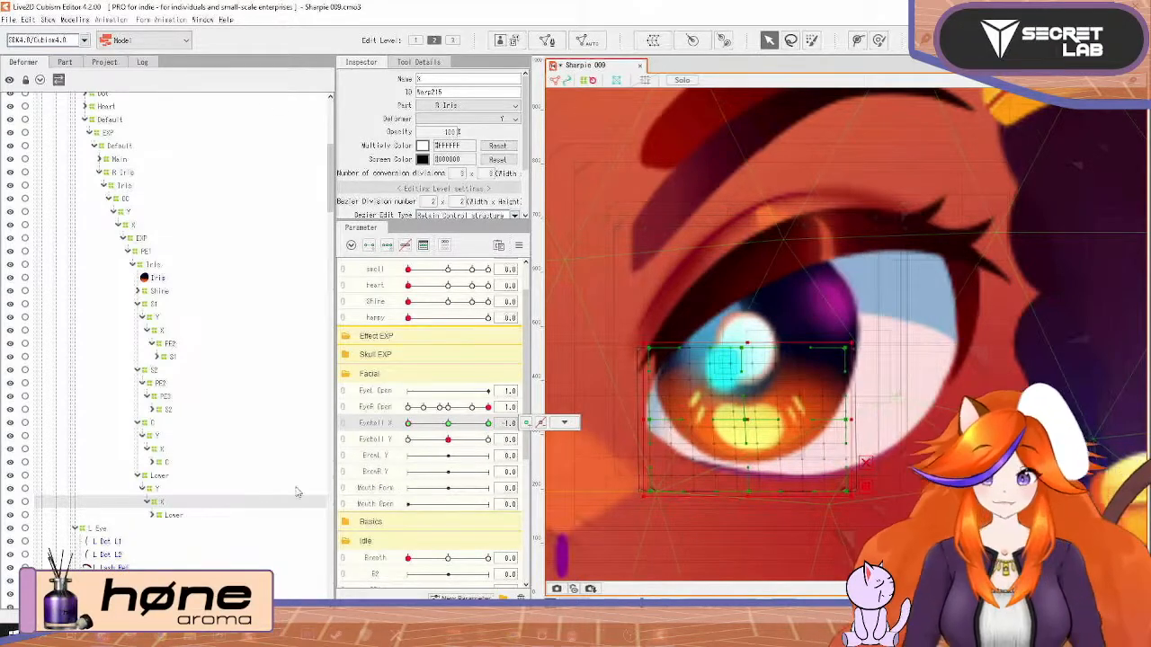
Check the C group's X deformer at both ends of the Eyeball X parameter
left_click(173, 449)
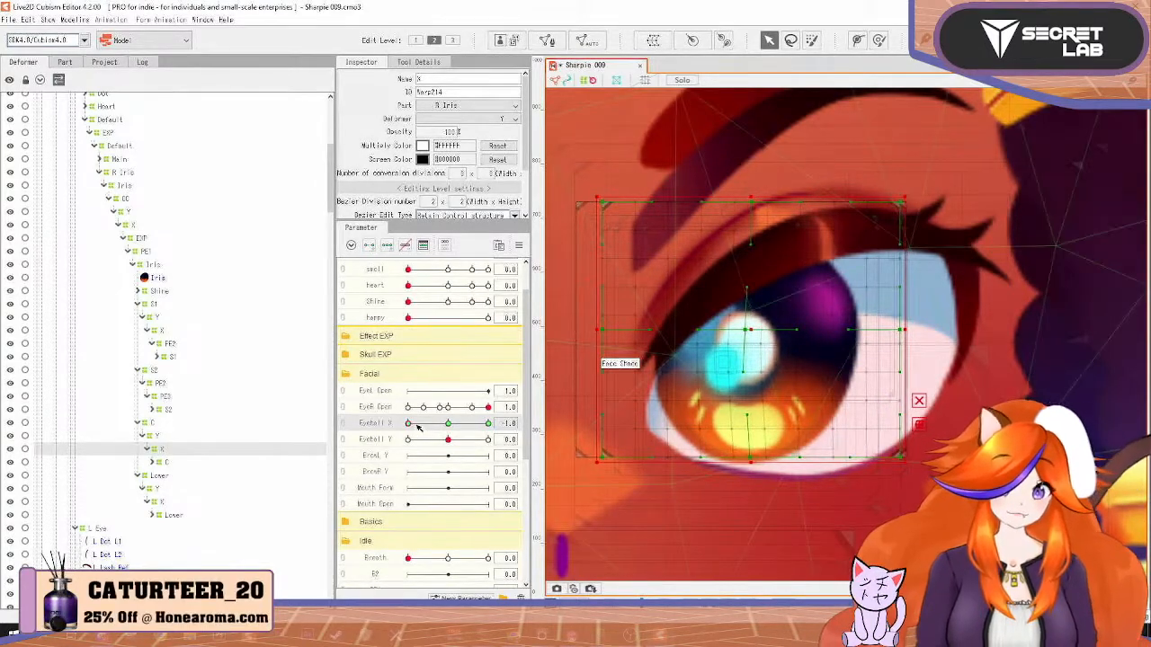
left_click_drag(418, 428, 568, 453)
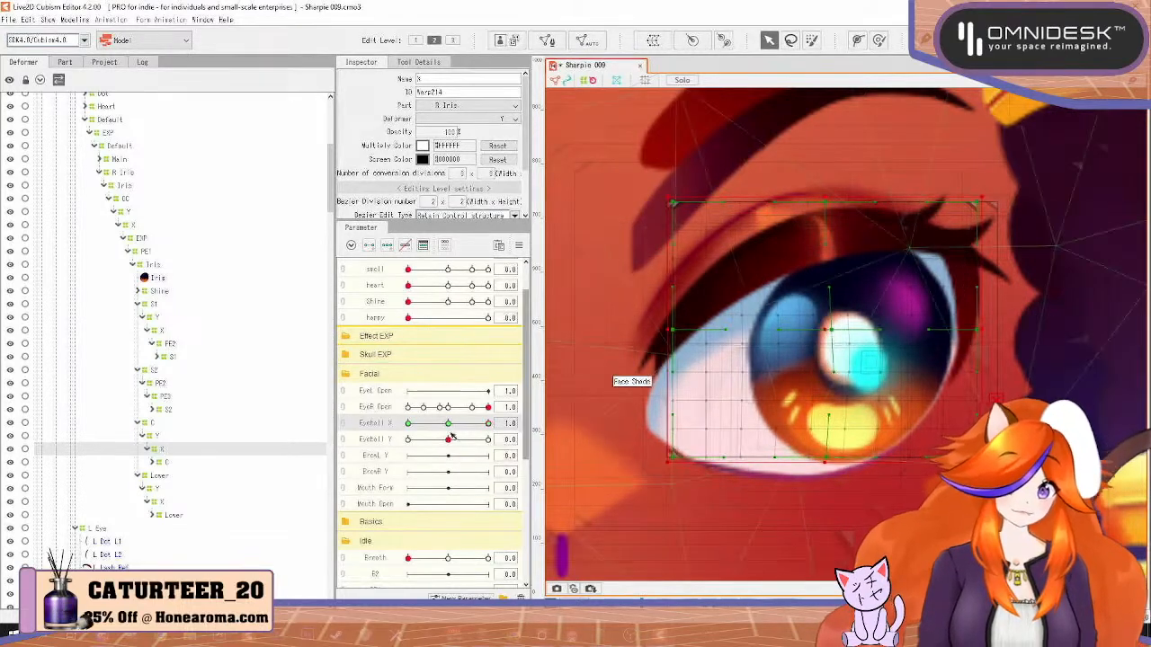
left_click_drag(487, 423, 370, 444)
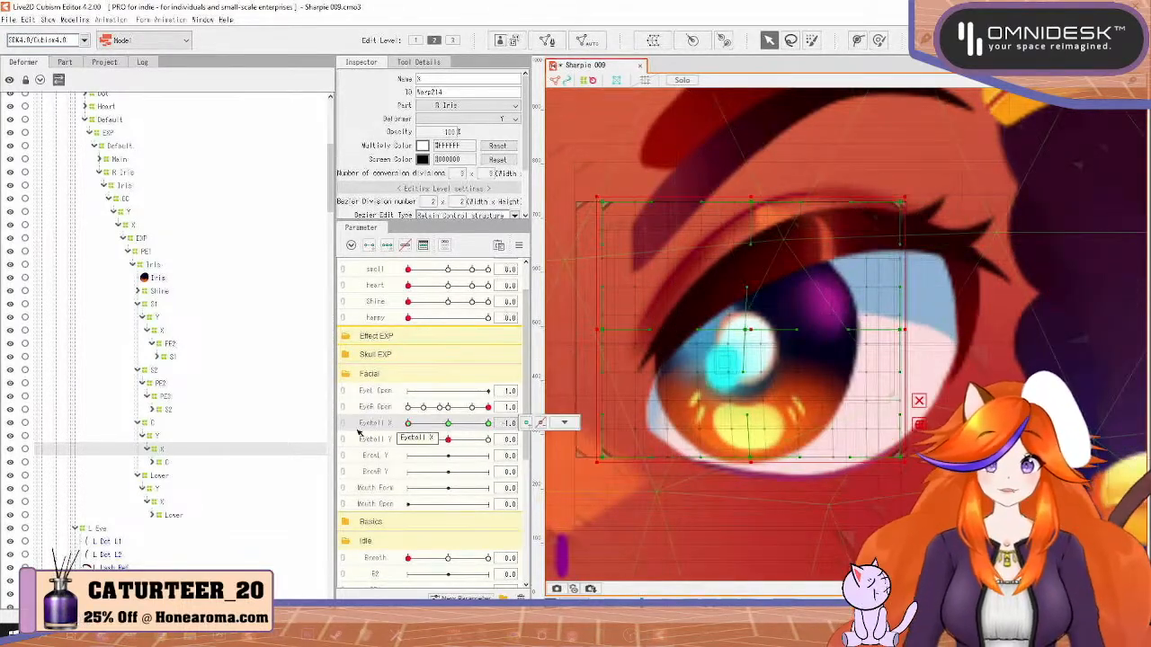
Combine the Eyeball X and Eyeball Y parameters and shift the C group's Y deformer slightly upward at Eyeball Y 1.0
left_click(344, 426)
mouse_move(453, 428)
left_mouse_down()
mouse_move(454, 451)
mouse_move(393, 448)
mouse_move(432, 450)
mouse_move(427, 463)
mouse_move(418, 436)
mouse_move(460, 431)
mouse_move(448, 456)
mouse_move(445, 437)
mouse_move(497, 447)
mouse_move(472, 444)
mouse_move(452, 414)
left_mouse_up()
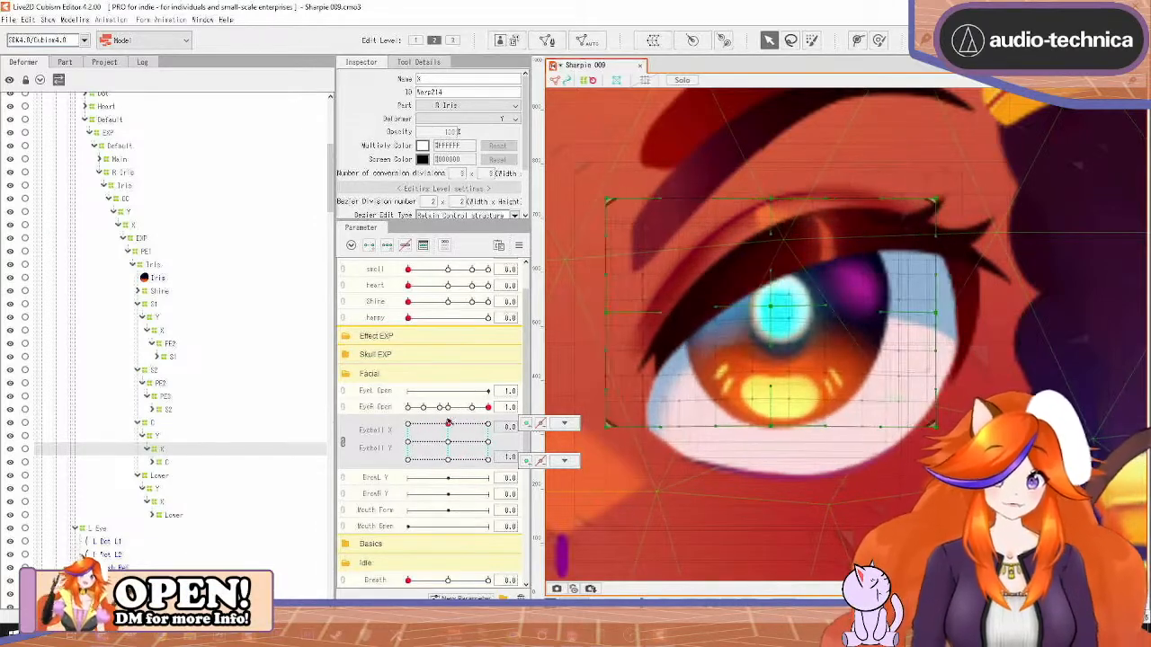
left_click(158, 435)
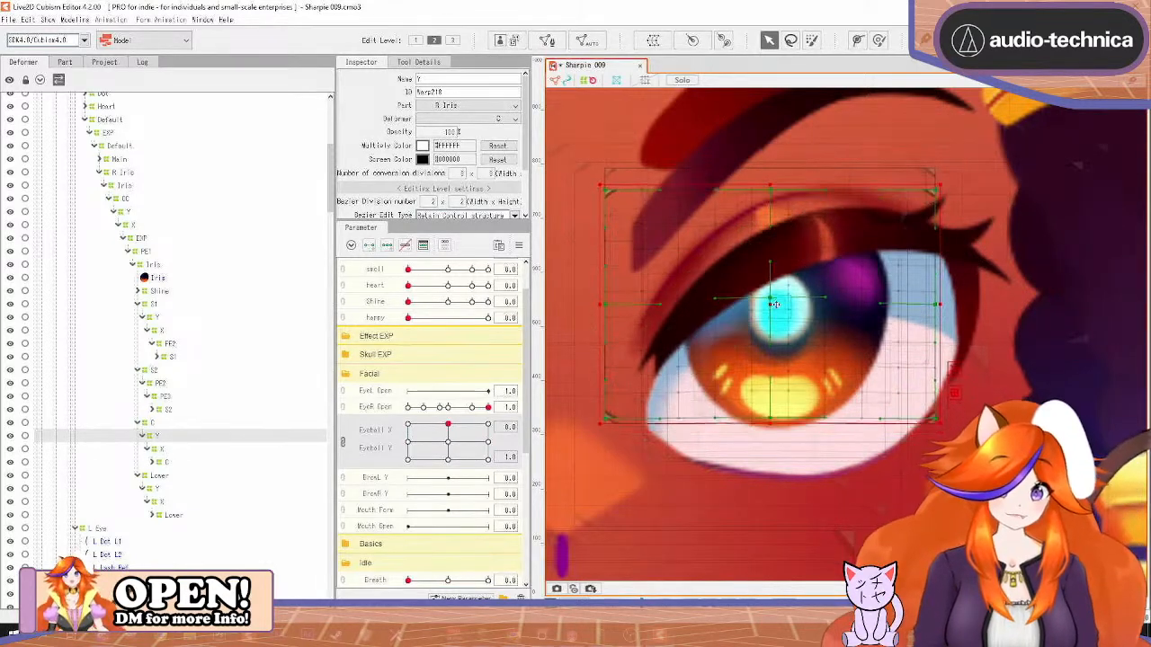
left_click_drag(774, 305, 780, 300)
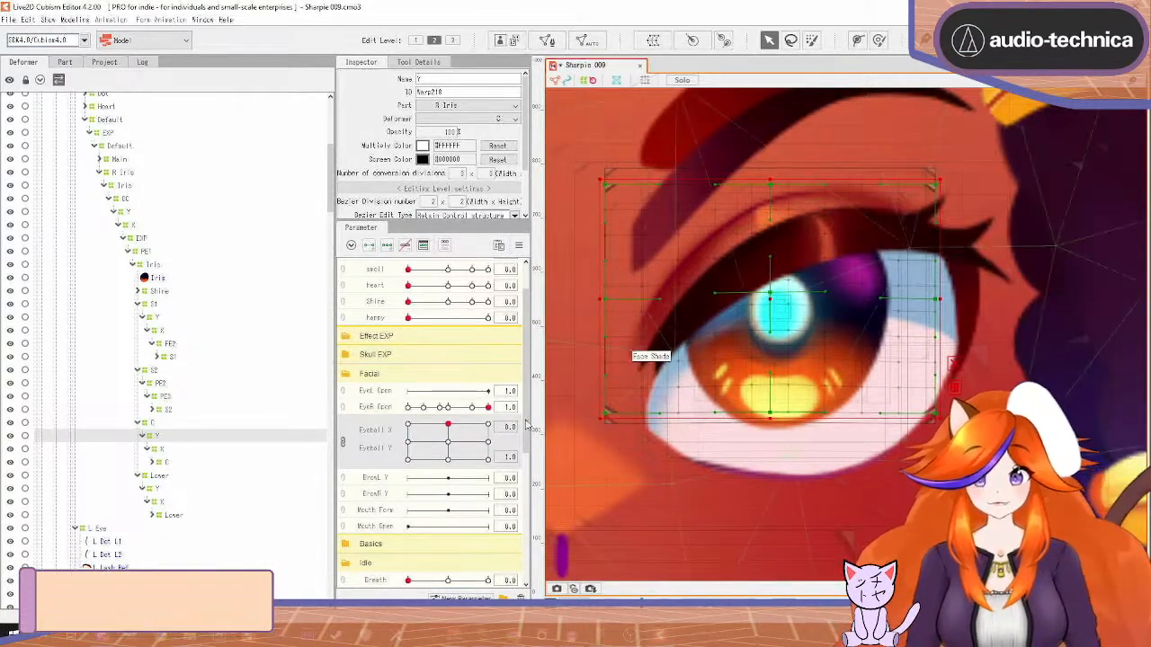
Test the highlight movement with the combined eyeball parameters and reset all parameters to their default values
mouse_move(462, 442)
left_mouse_down()
mouse_move(492, 419)
mouse_move(454, 397)
mouse_move(413, 437)
mouse_move(494, 452)
mouse_move(454, 404)
mouse_move(415, 436)
mouse_move(478, 393)
mouse_move(486, 447)
mouse_move(428, 450)
mouse_move(410, 425)
mouse_move(447, 454)
mouse_move(413, 460)
mouse_move(431, 454)
mouse_move(445, 427)
mouse_move(440, 458)
mouse_move(468, 460)
mouse_move(443, 444)
left_mouse_up()
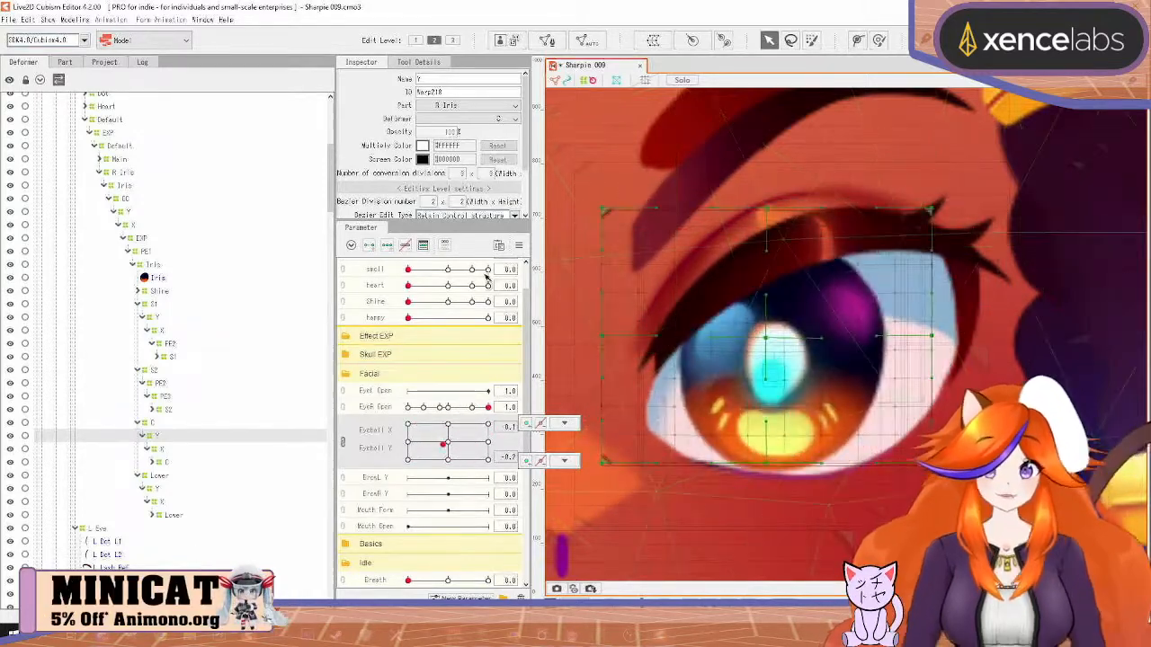
left_click(517, 245)
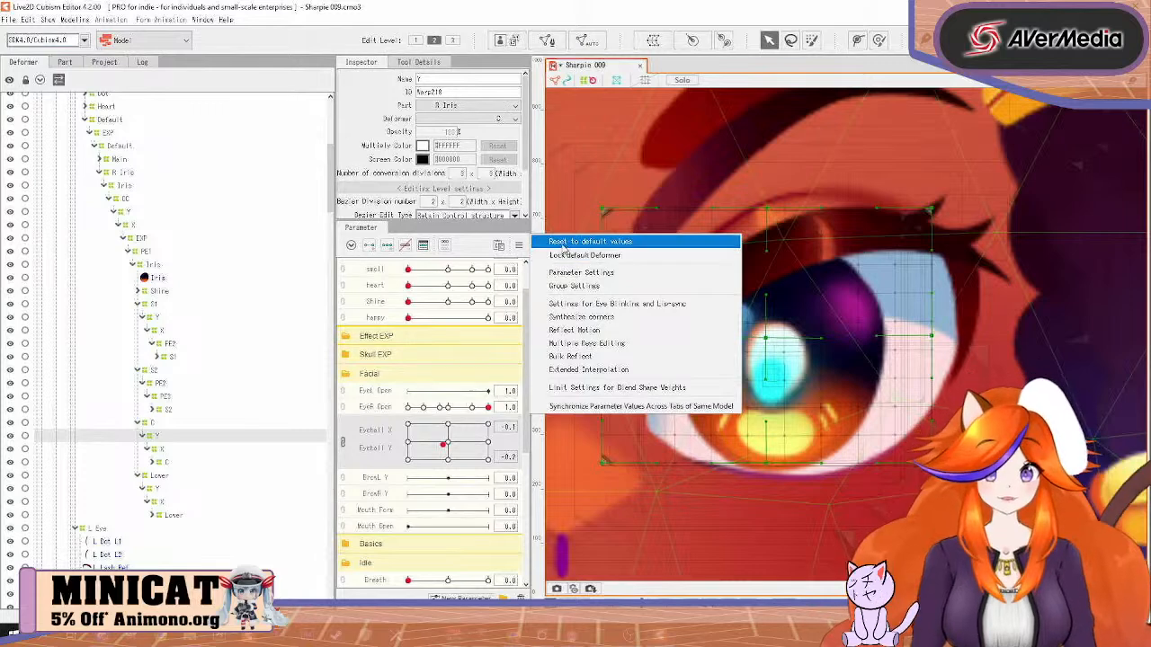
left_click(564, 242)
Create a warp deformer named Back as the parent of the C and Lower deformers
left_click(167, 463)
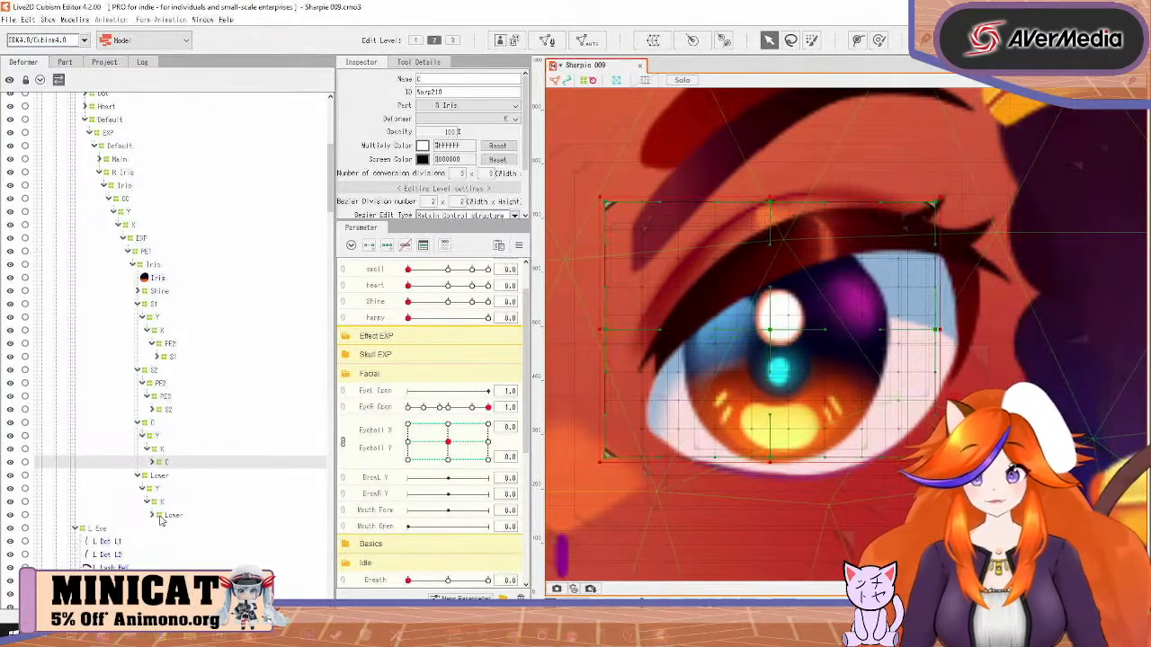
left_click(174, 515, "ctrl")
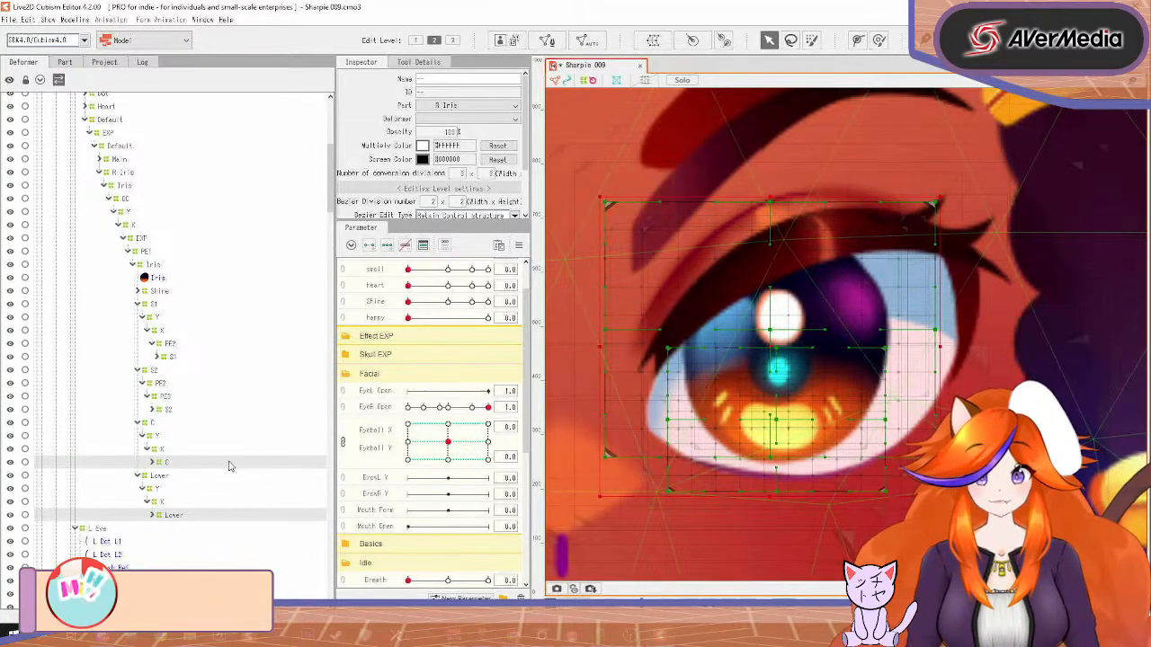
left_click(159, 477)
left_click(154, 423, "ctrl")
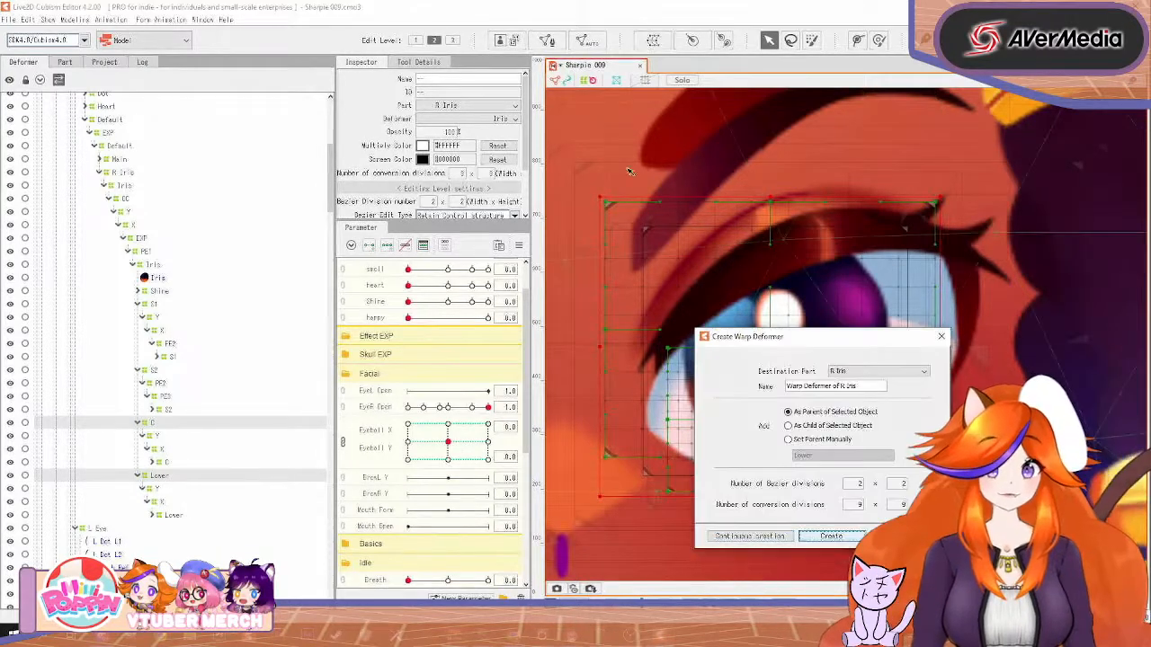
left_click(653, 40)
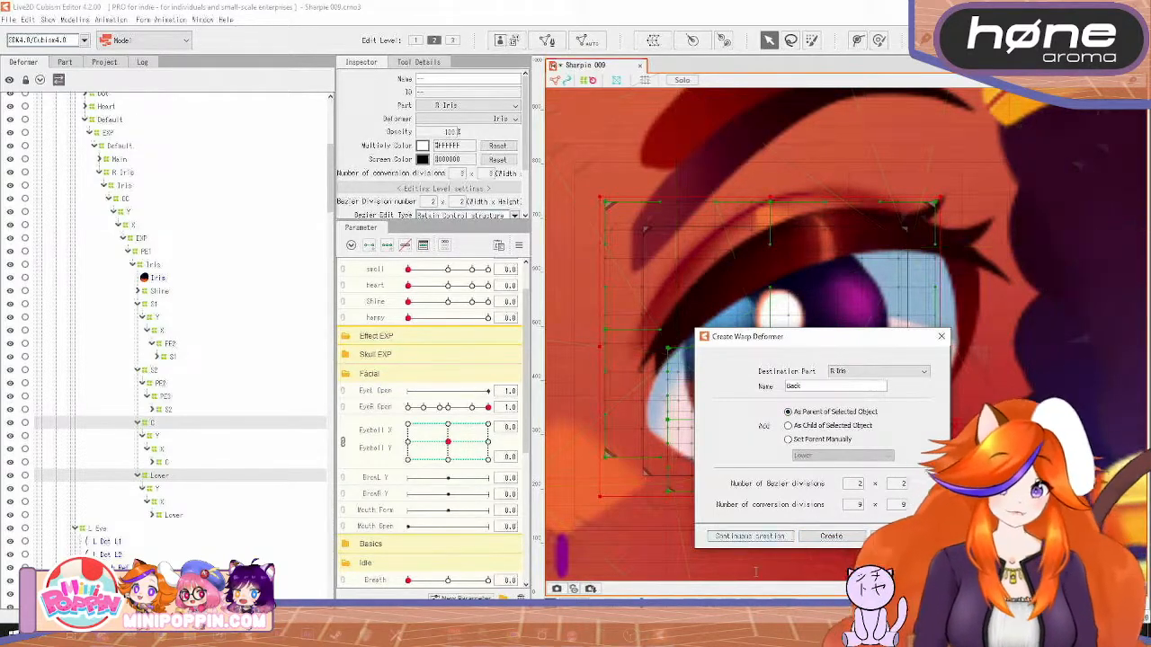
left_click(765, 537)
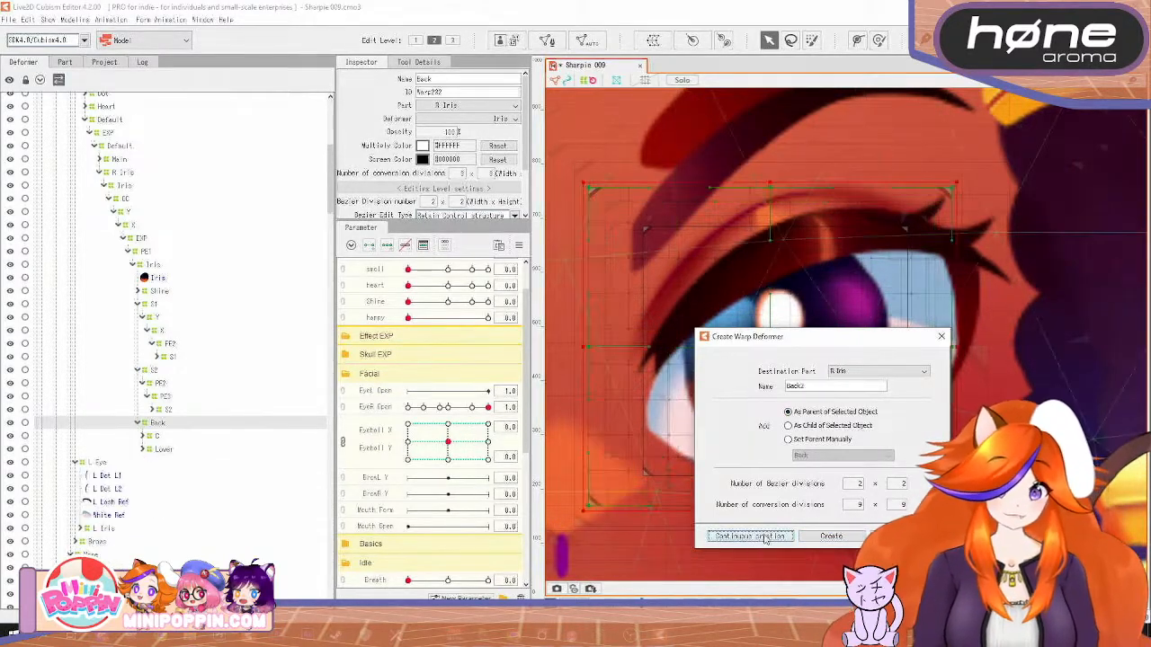
left_click(942, 336)
Save the model and move the Back deformer between Shine and S1 in the Iris group
key("ctrl+s")
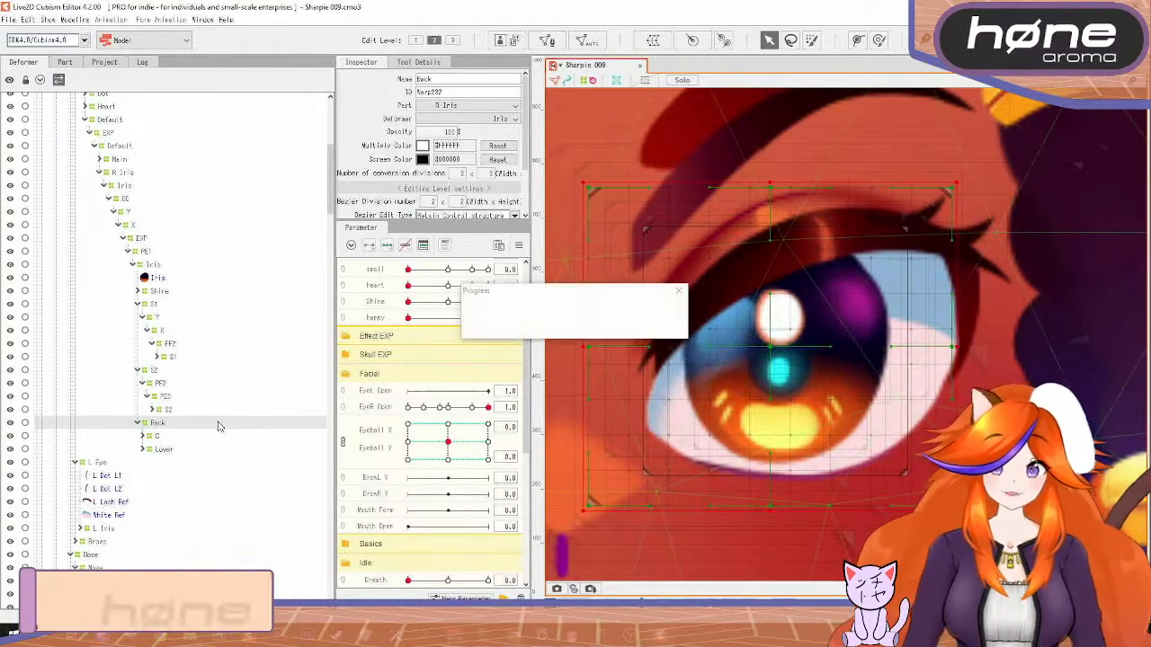
left_click_drag(160, 428, 160, 310)
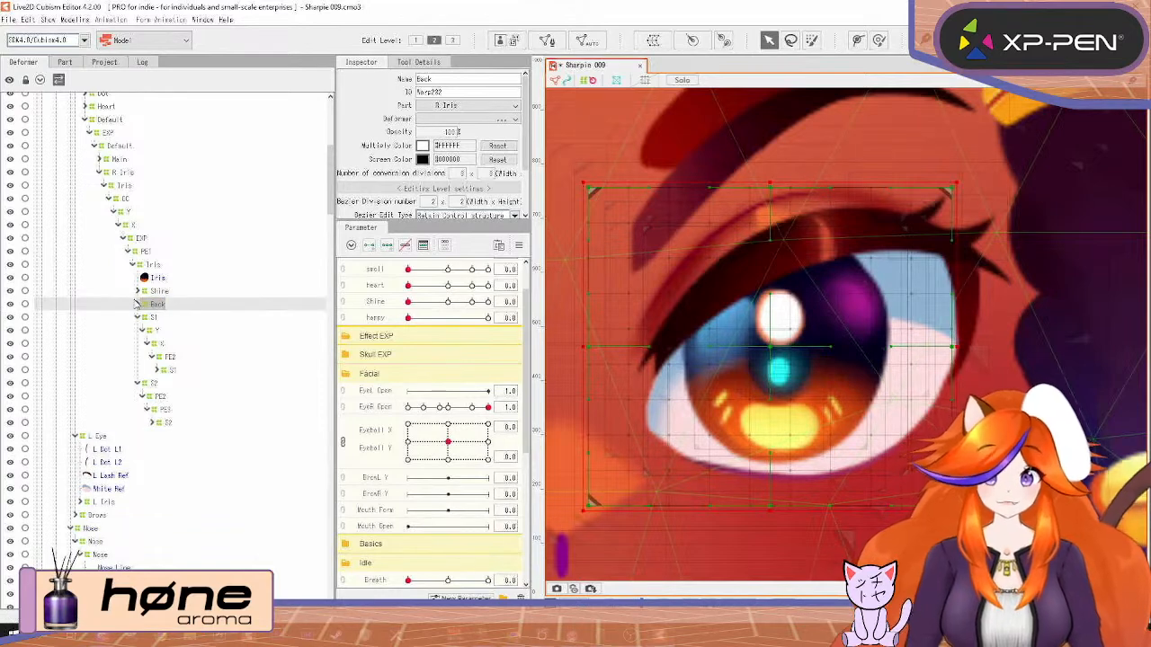
left_click(138, 304)
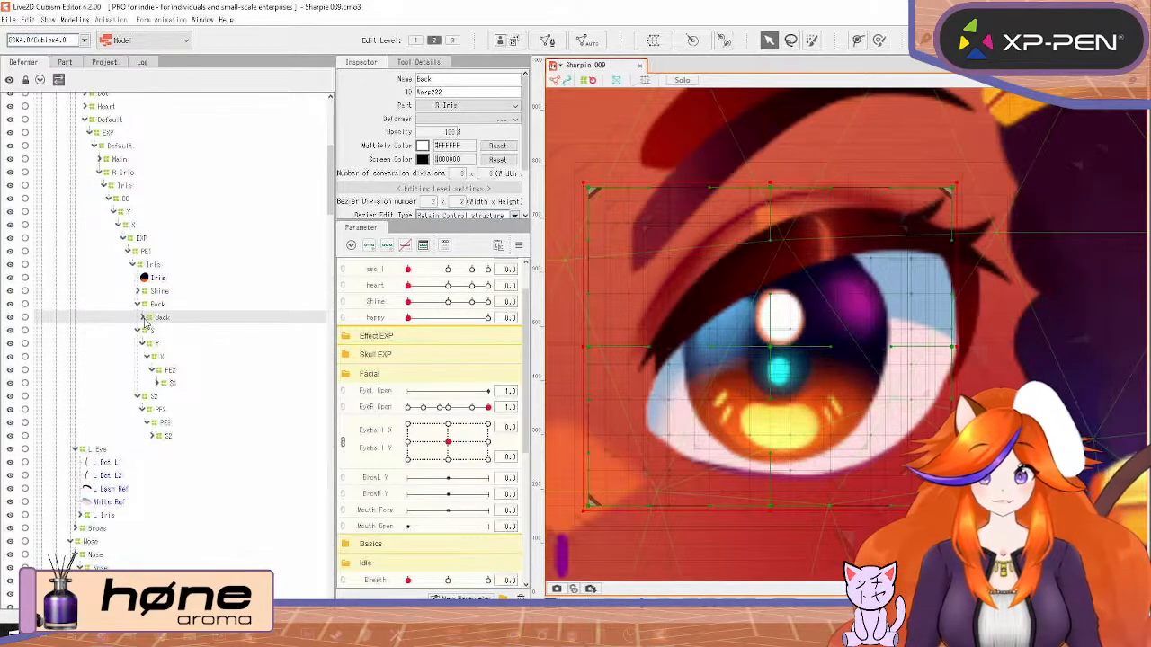
Add three RE2 keyforms to the inner Back deformer, rotating it slightly clockwise at -30 and counterclockwise at 30
scroll(409, 527, "down", 5)
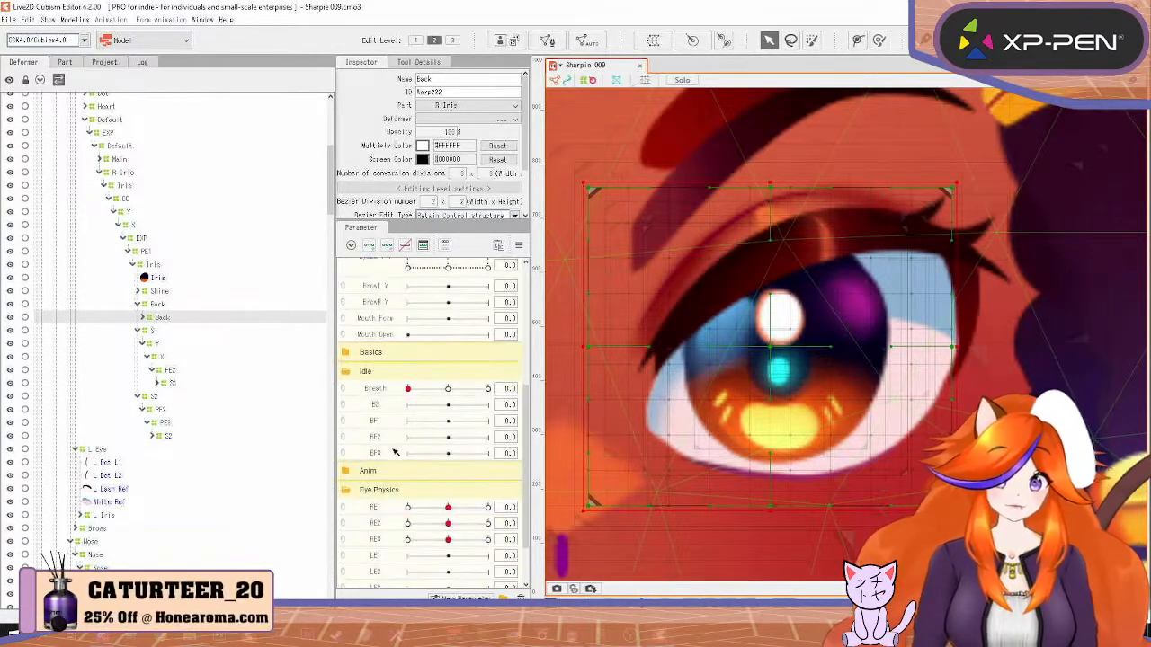
left_click(392, 475)
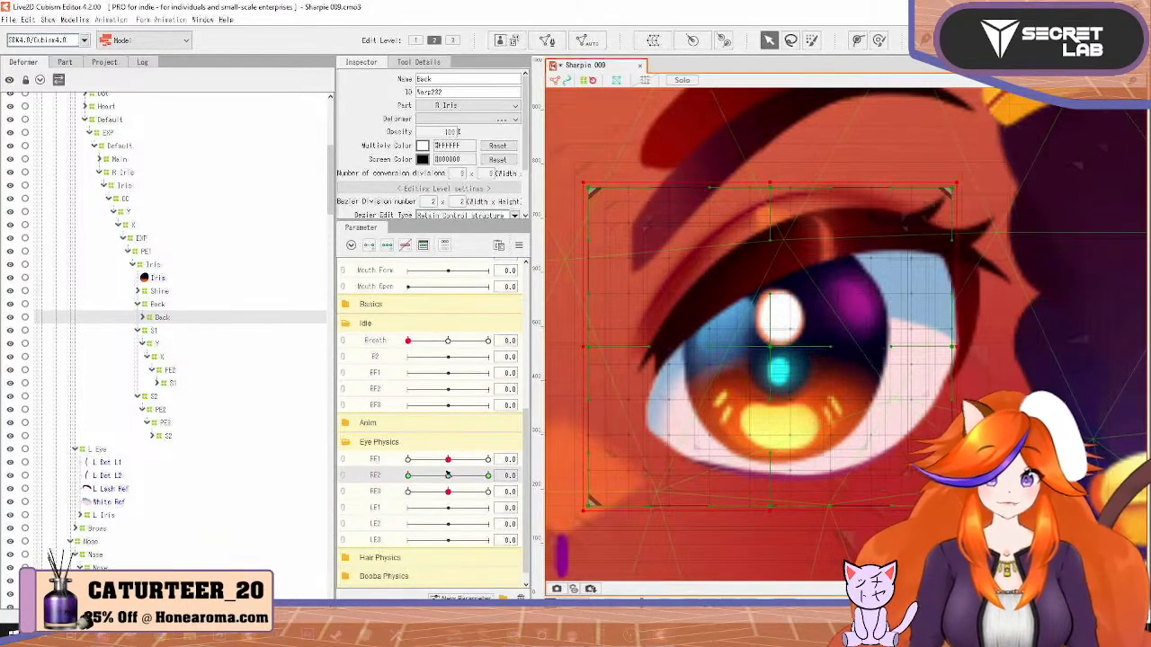
left_click_drag(448, 474, 489, 475)
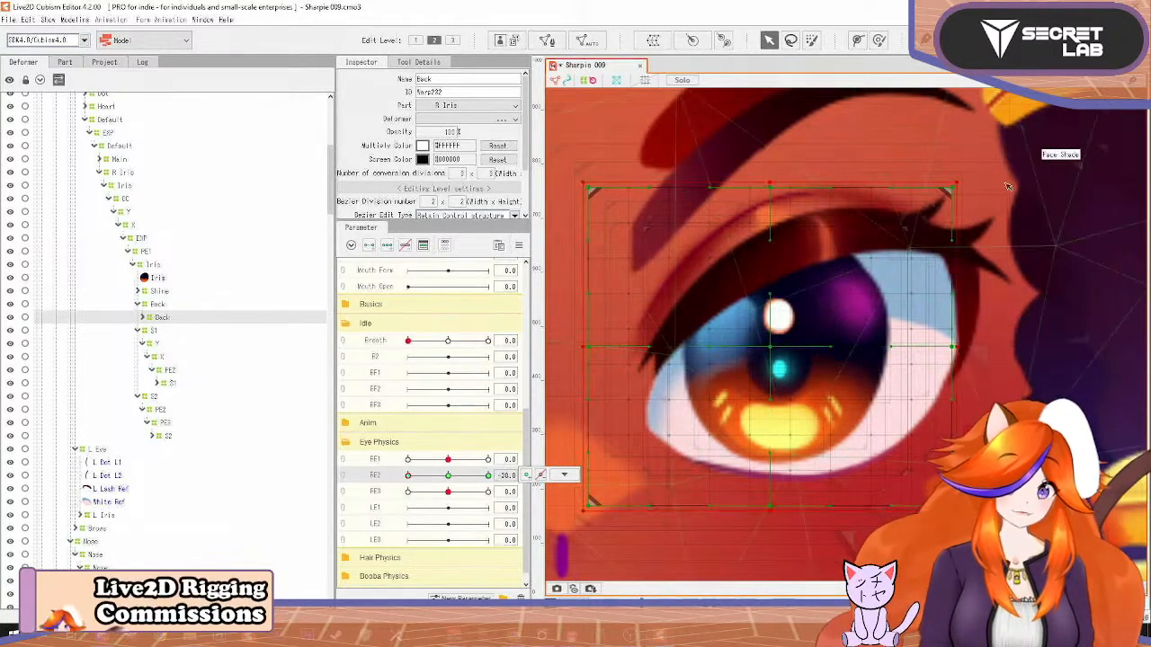
left_click_drag(1008, 186, 980, 203)
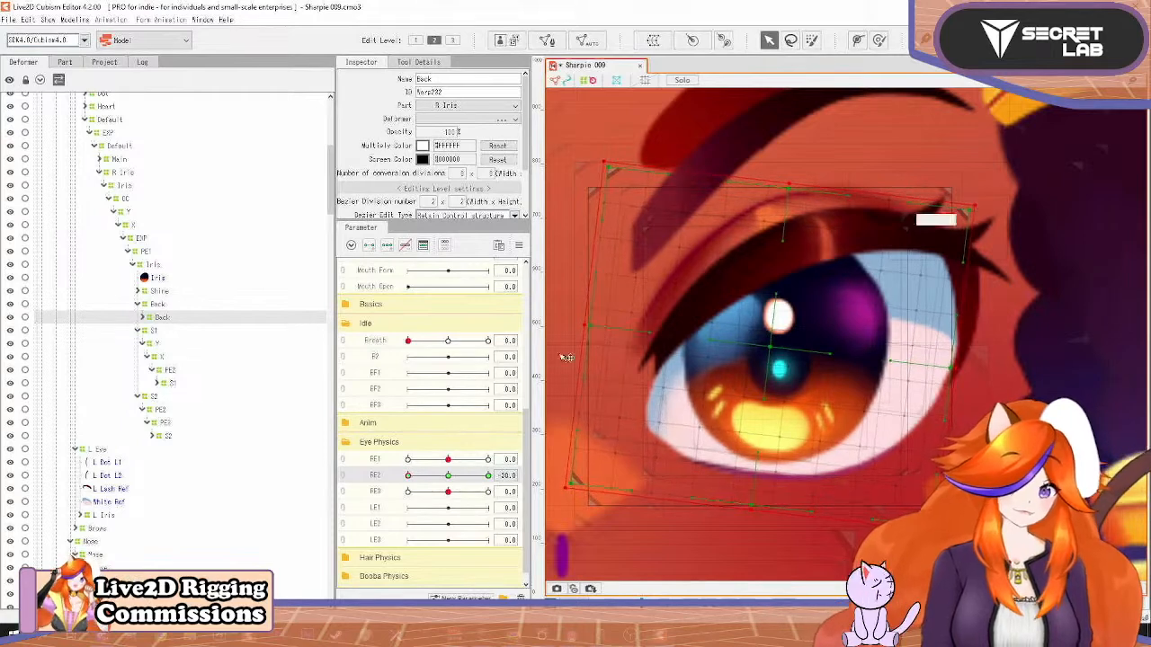
left_click_drag(409, 476, 522, 476)
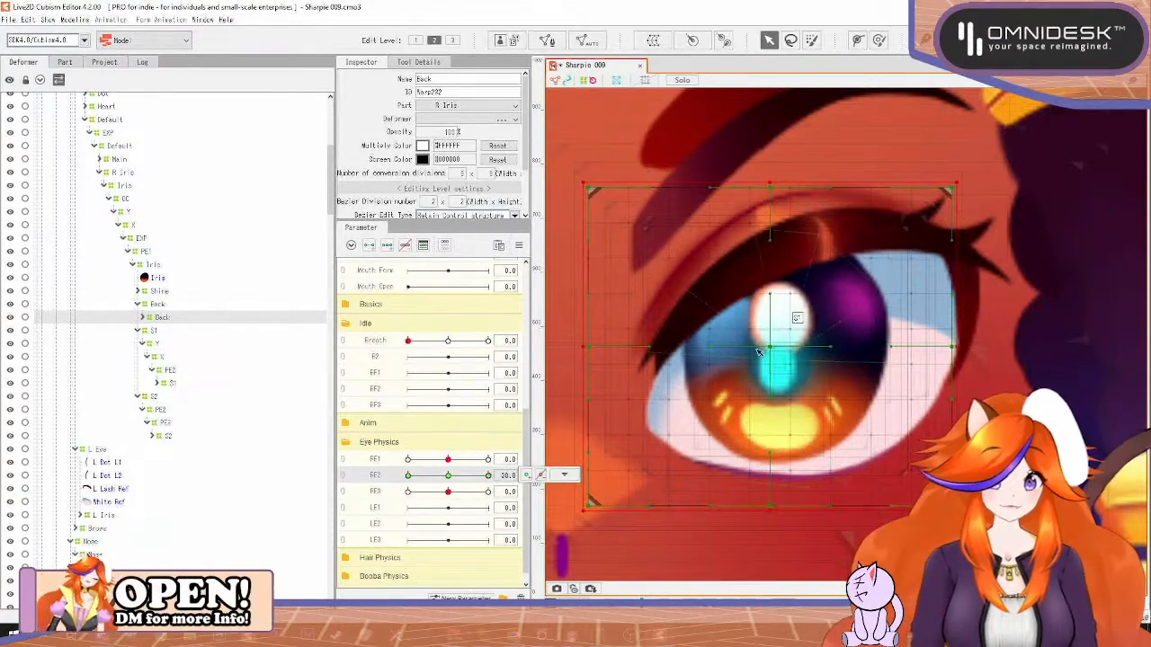
left_click_drag(960, 176, 927, 155)
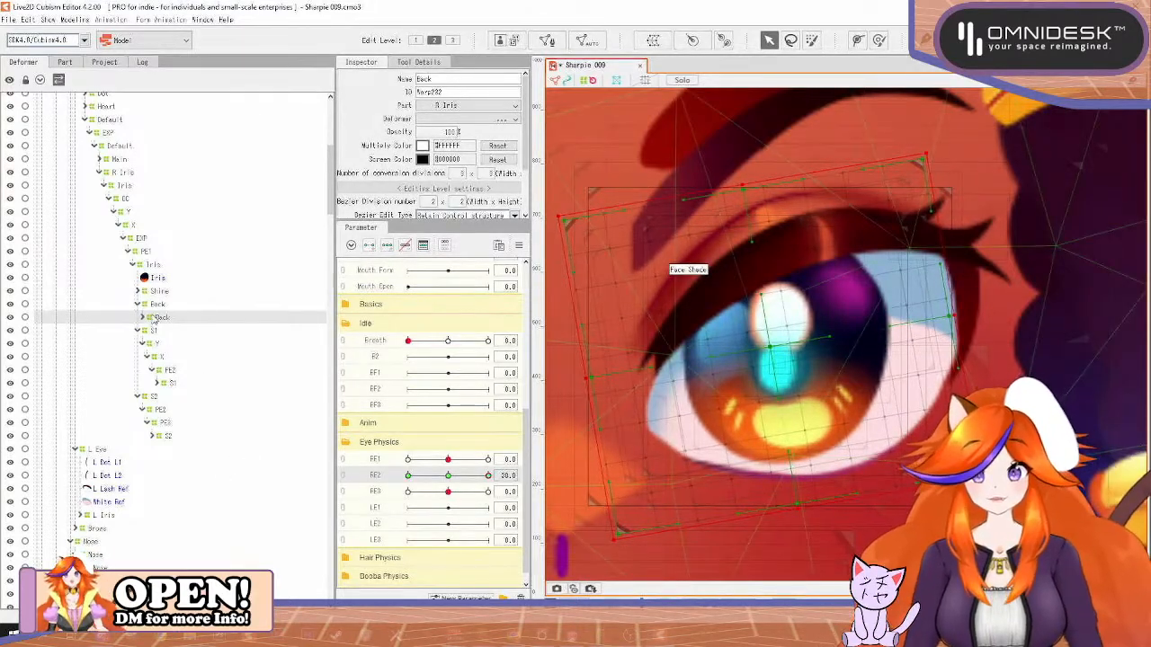
Rename the inner Back deformer to PE2 and reset all parameters to their default values
type("FE2")
key("Return")
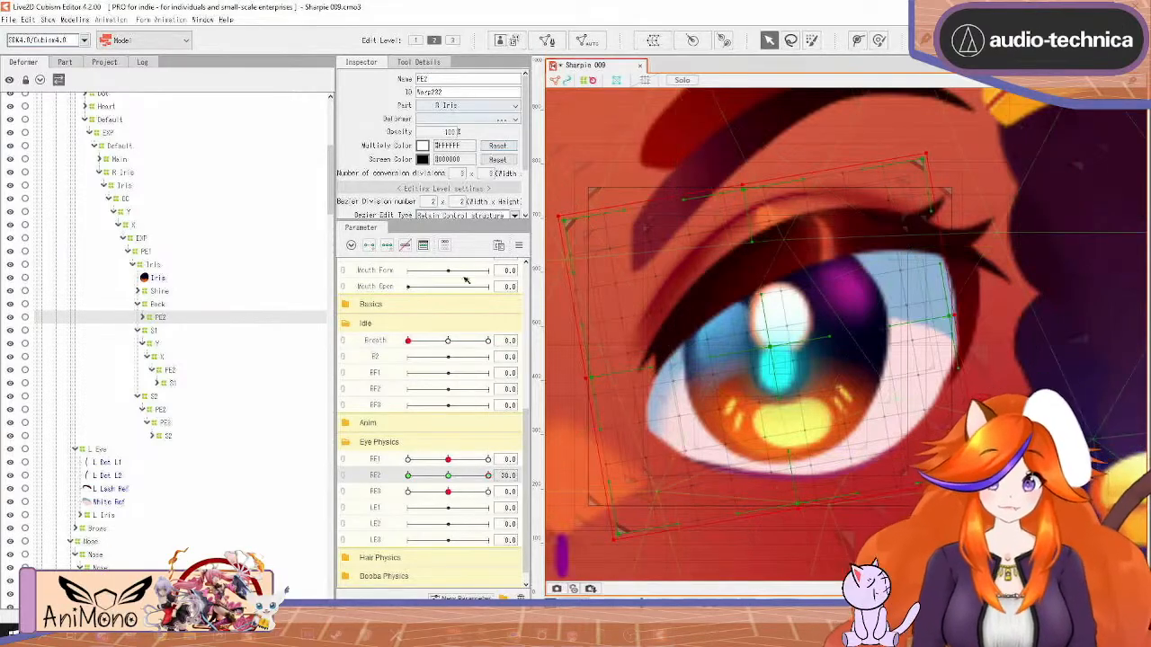
left_click(521, 247)
left_click(567, 256)
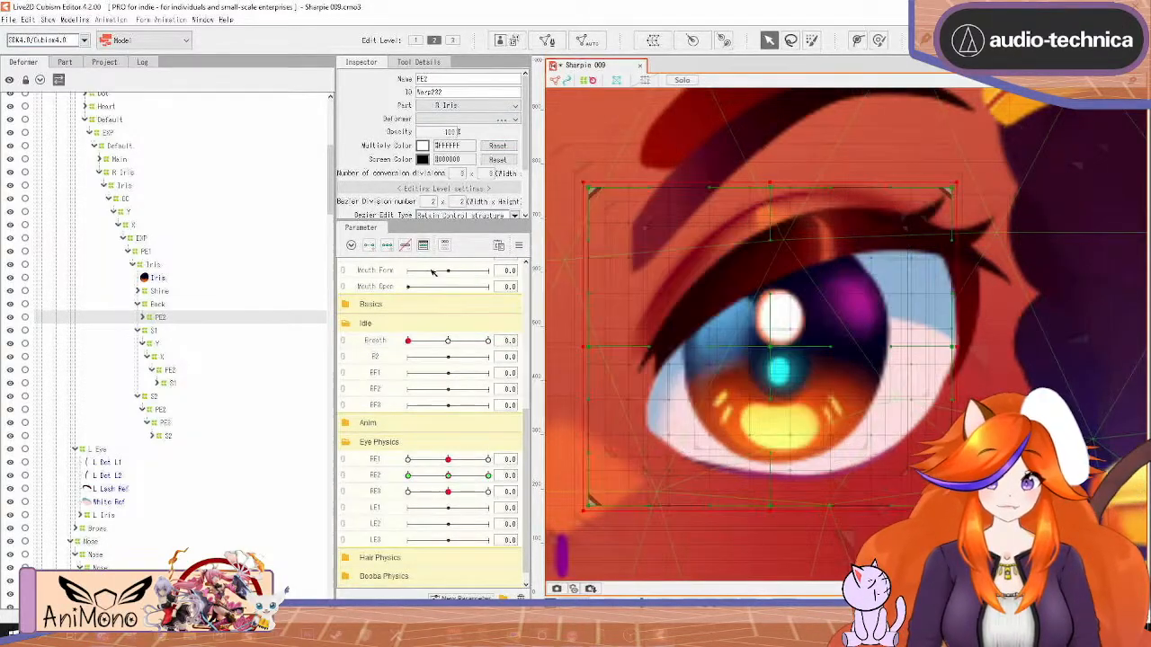
Rename the innermost 1 and 2 deformers inside the C group of the right iris to PE3
left_click(142, 318)
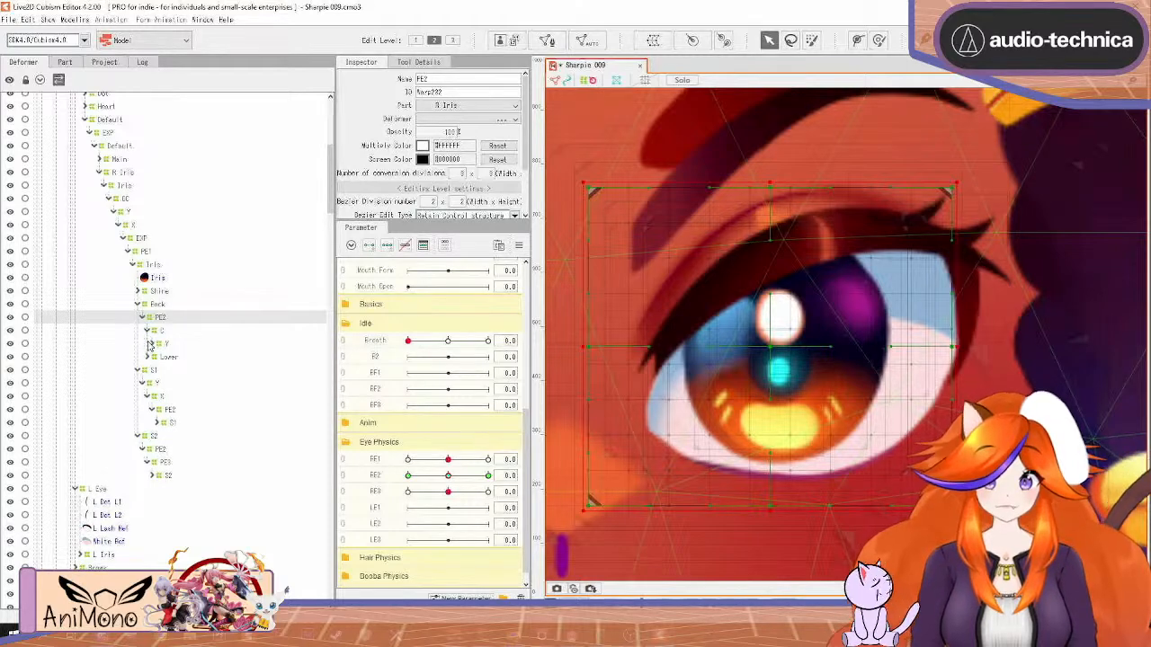
left_click(149, 345)
left_click(151, 344)
left_click(155, 358)
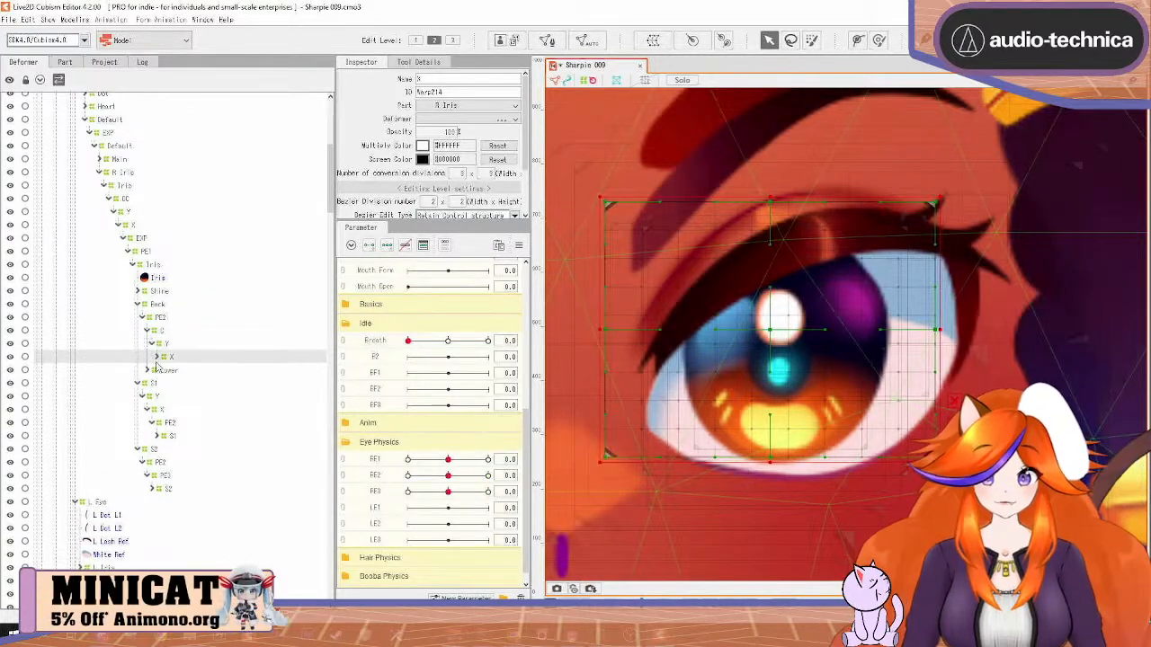
left_click(153, 357)
left_click(162, 370)
left_click(166, 384)
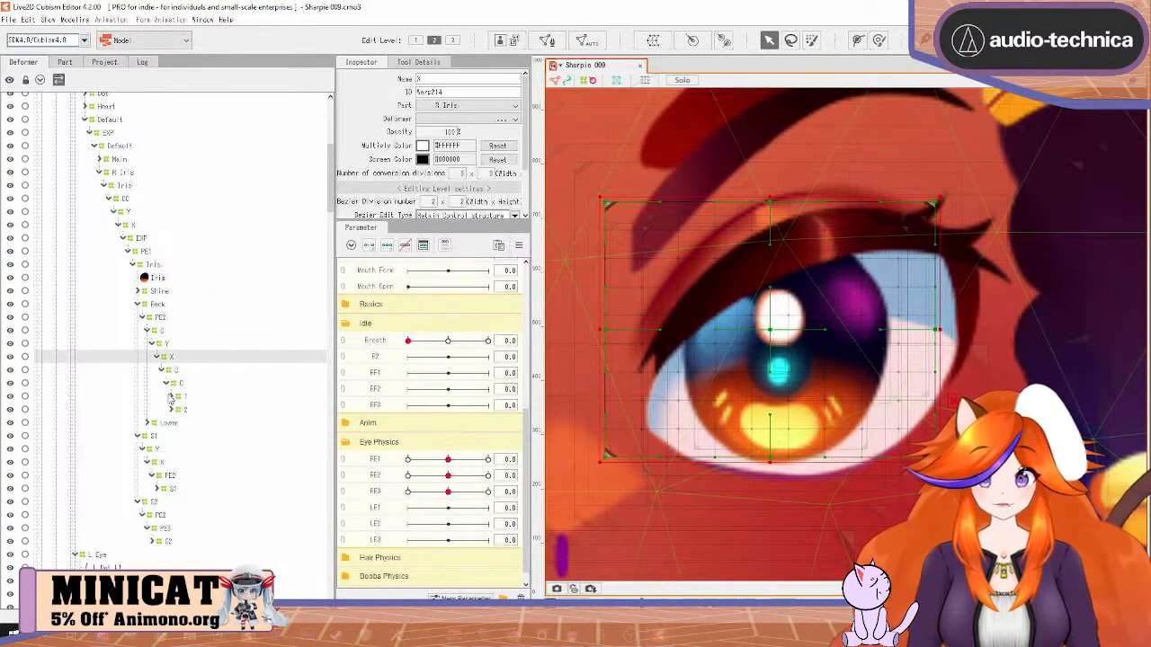
left_click(176, 396)
left_click(176, 422)
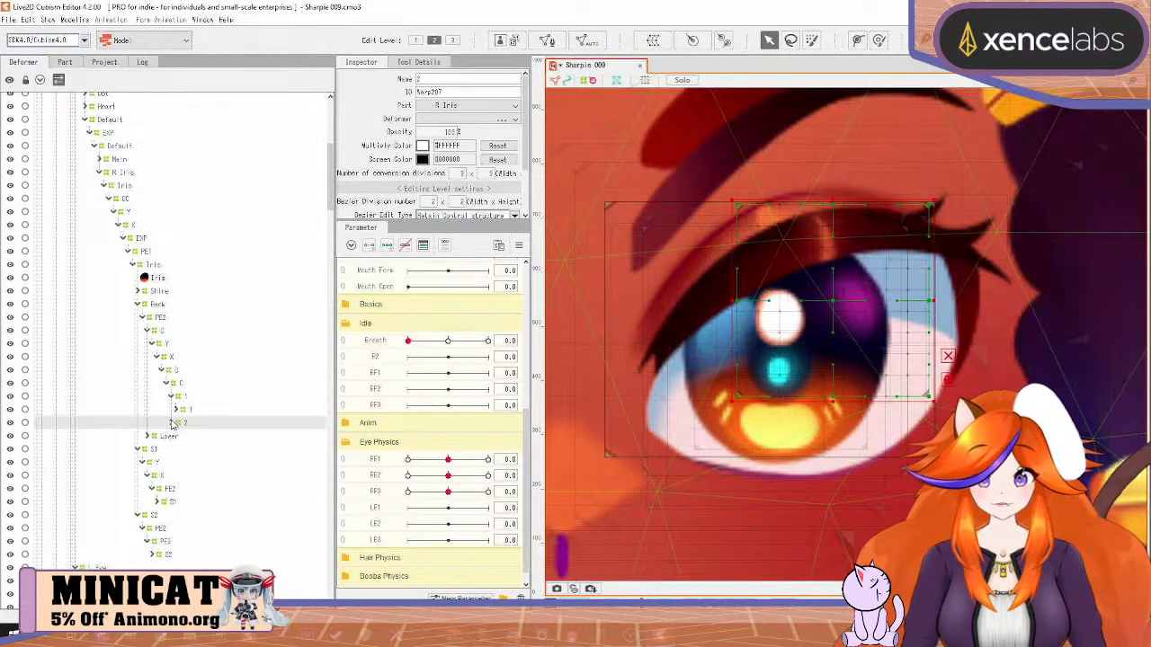
left_click(171, 423)
left_click(186, 410)
left_click(192, 435, "ctrl")
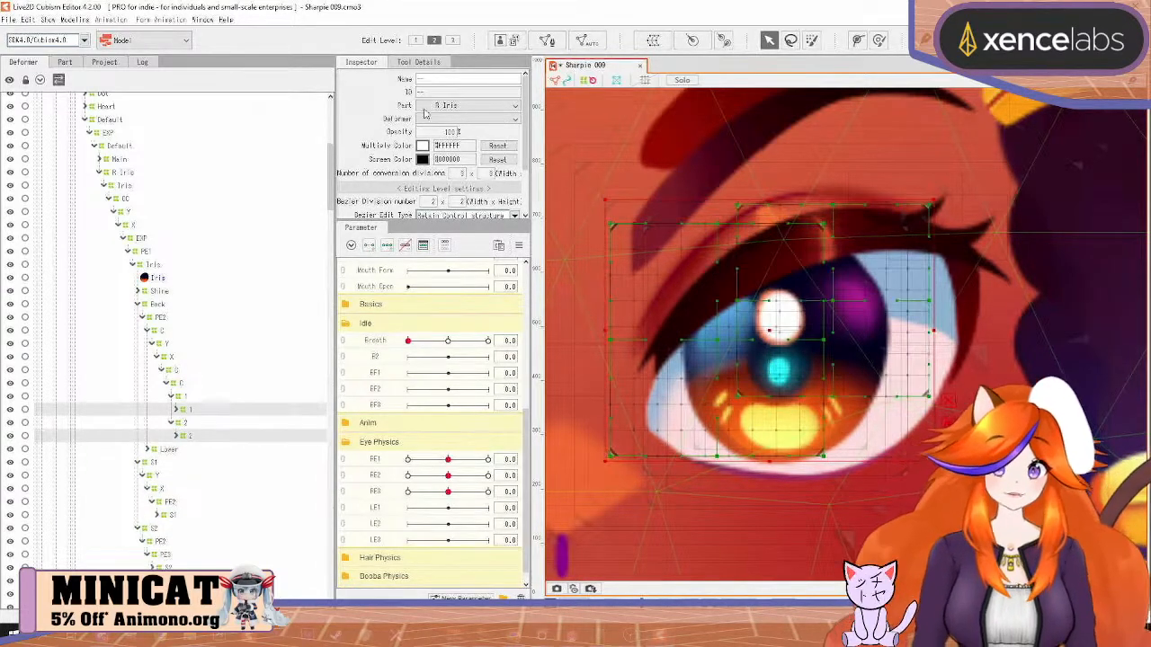
left_click(440, 79)
type("PE")
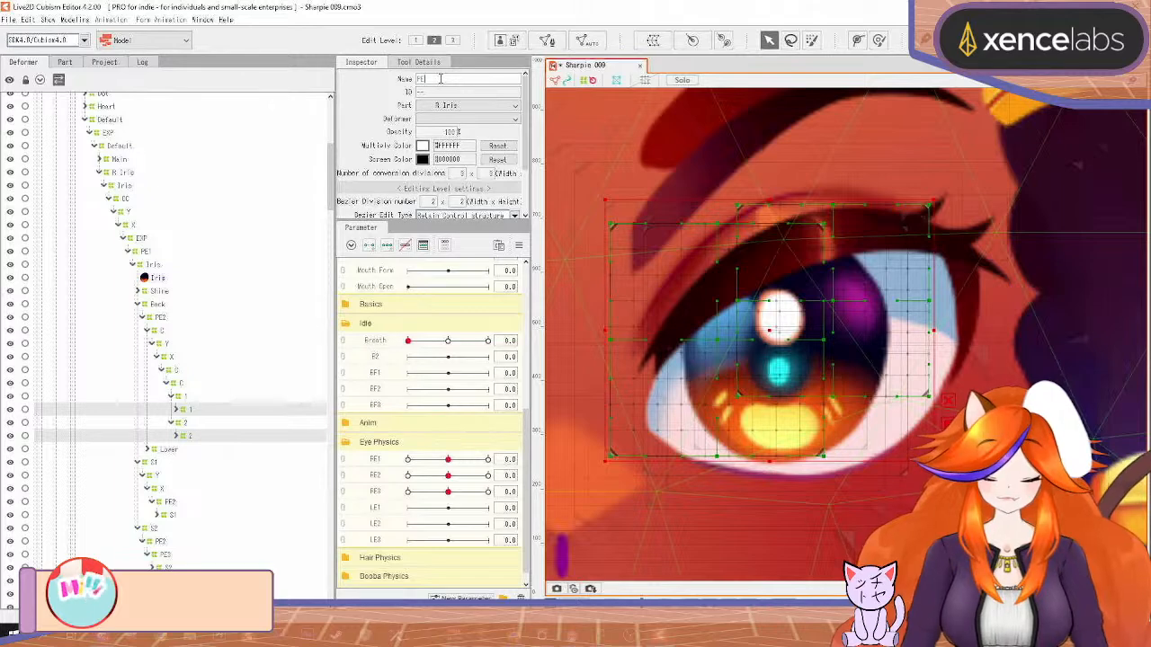
type("3")
key("Return")
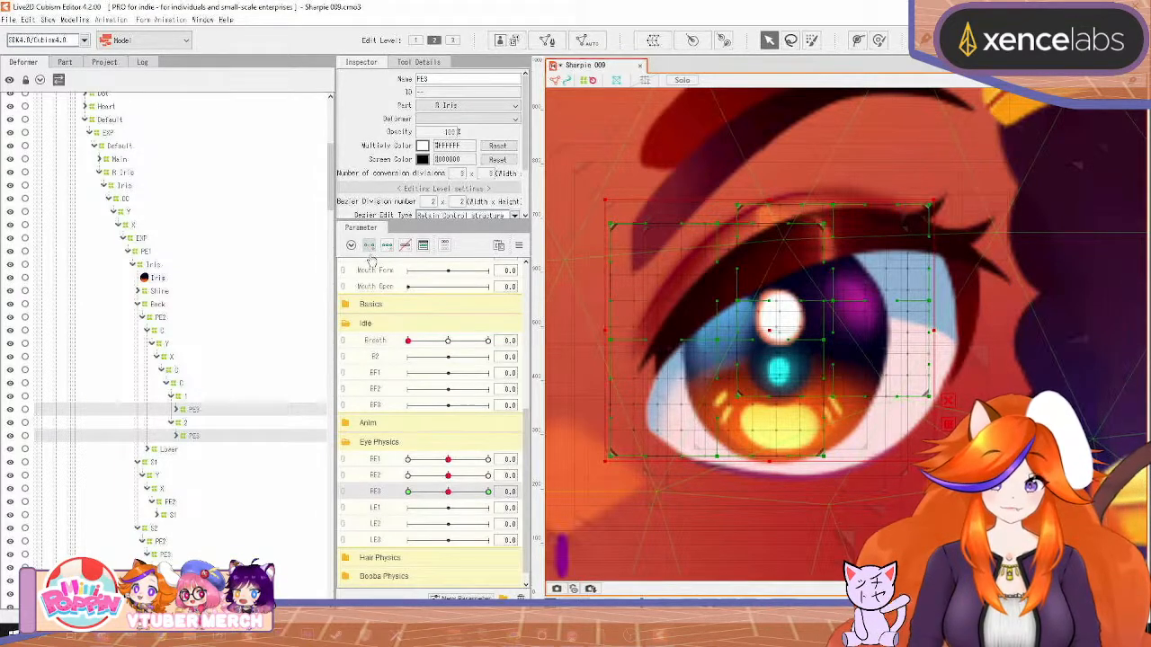
Add three RE3 keyforms to both PE3 deformers and shrink each one slightly about its center at 30
left_click_drag(448, 475, 498, 476)
right_click(450, 482)
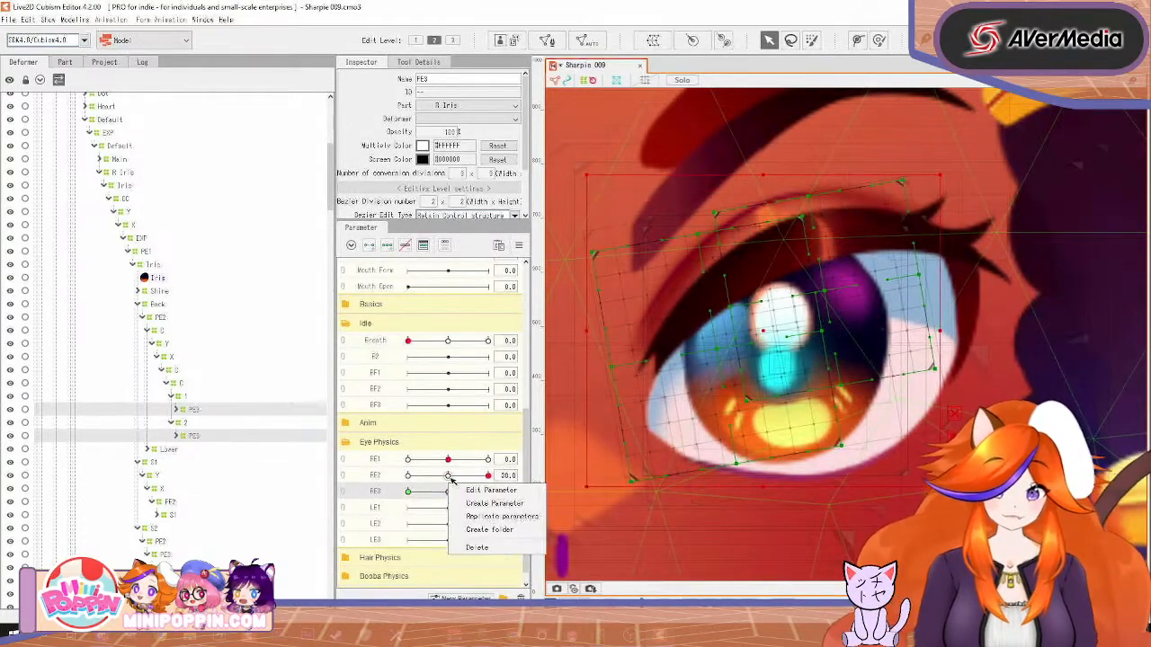
left_click(450, 478)
left_click(448, 476)
left_click_drag(449, 492, 541, 496)
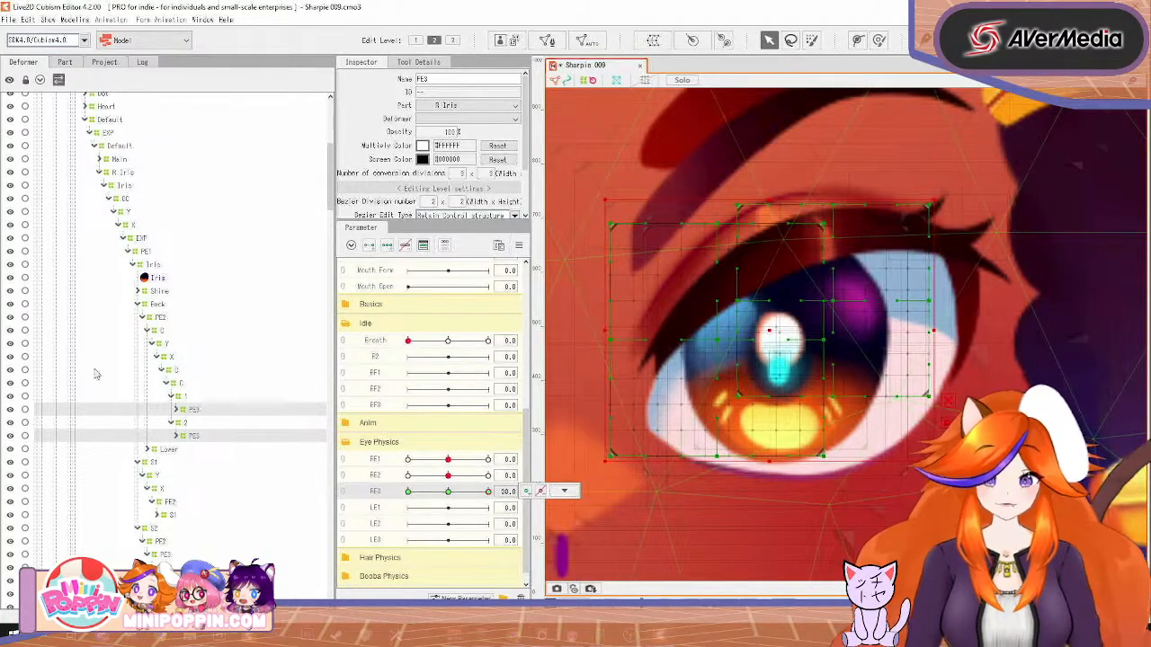
left_click(189, 410)
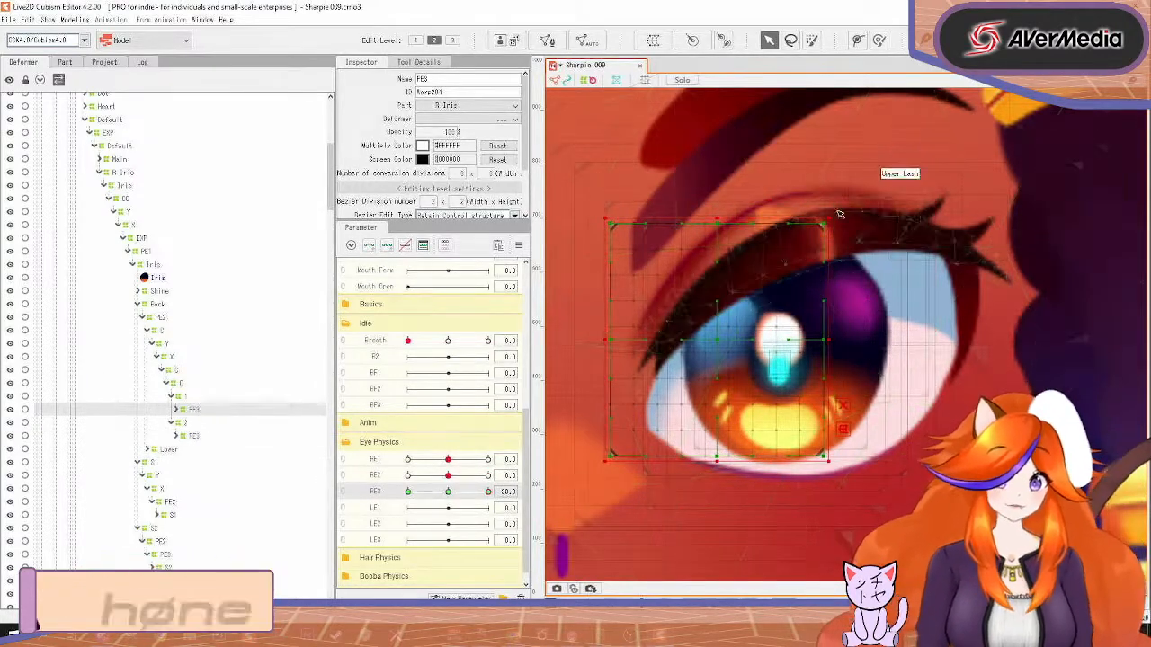
left_click_drag(820, 227, 801, 235)
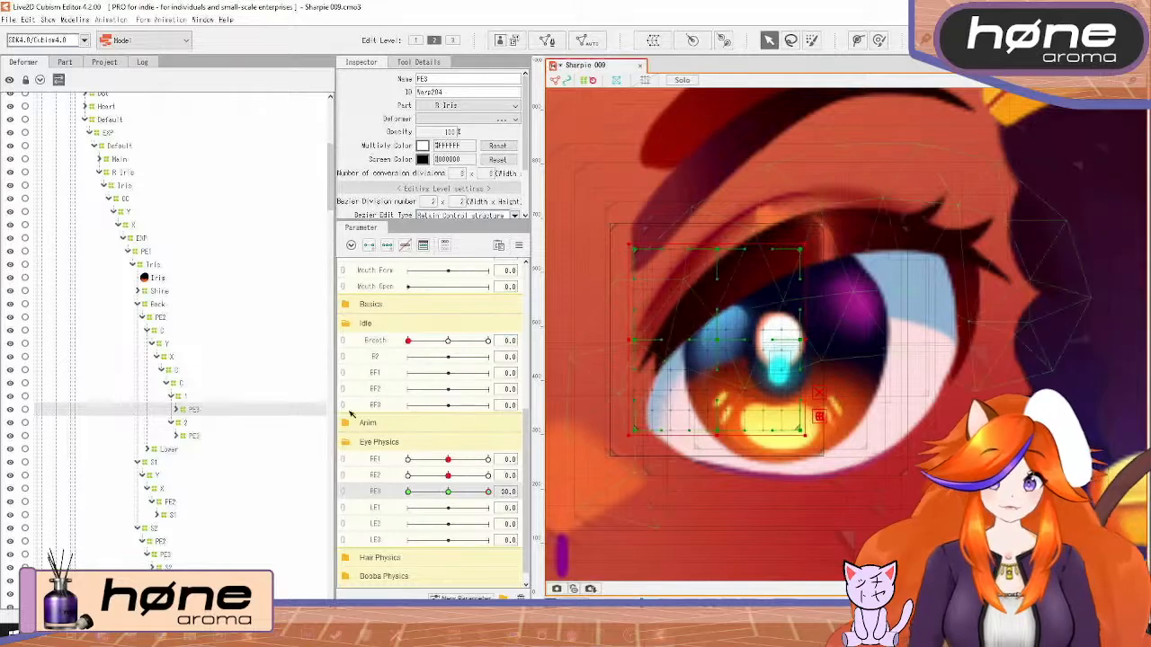
left_click(189, 435)
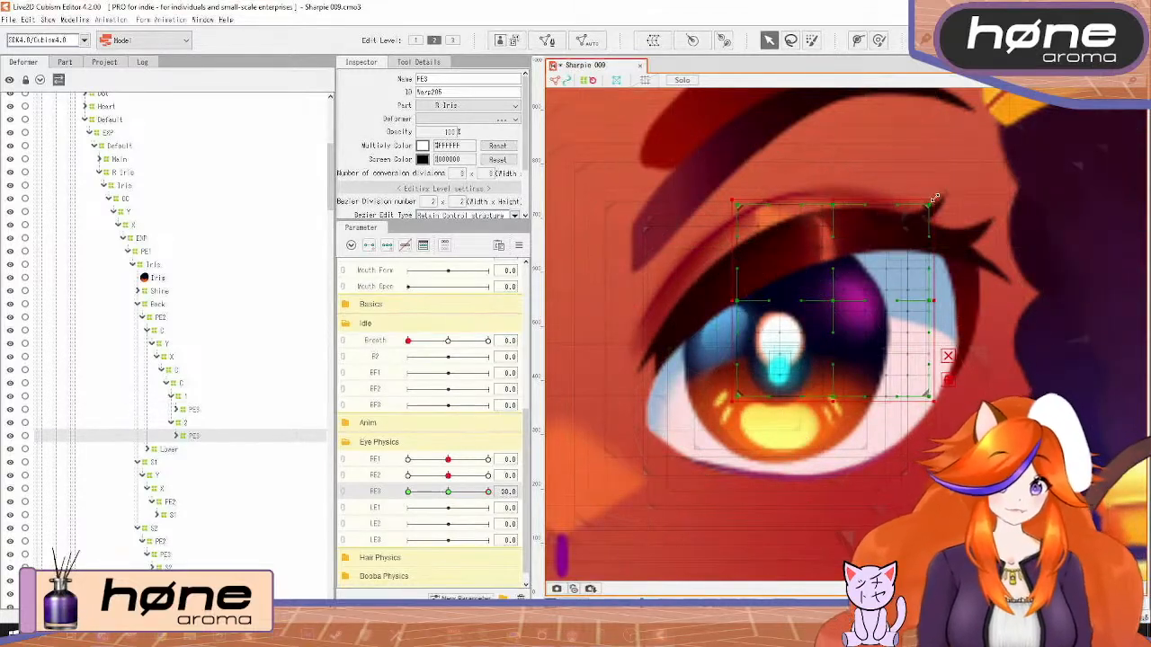
left_click_drag(928, 205, 915, 218)
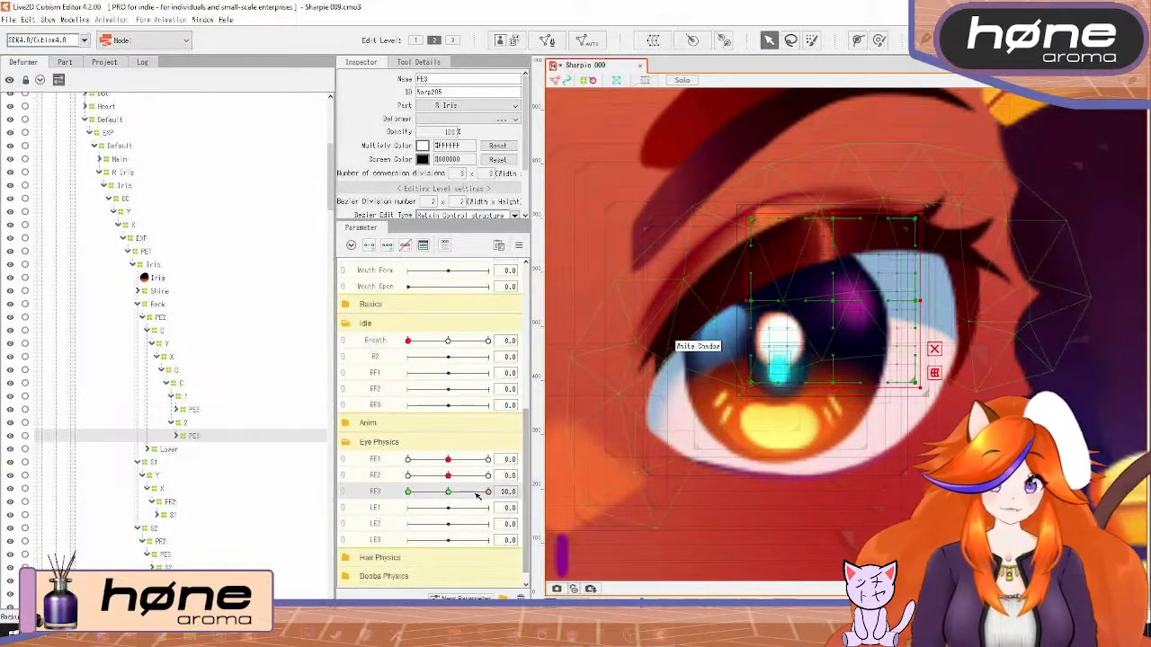
Enlarge both PE3 deformers under C slightly about their centers at RE3 -30
left_click(407, 491)
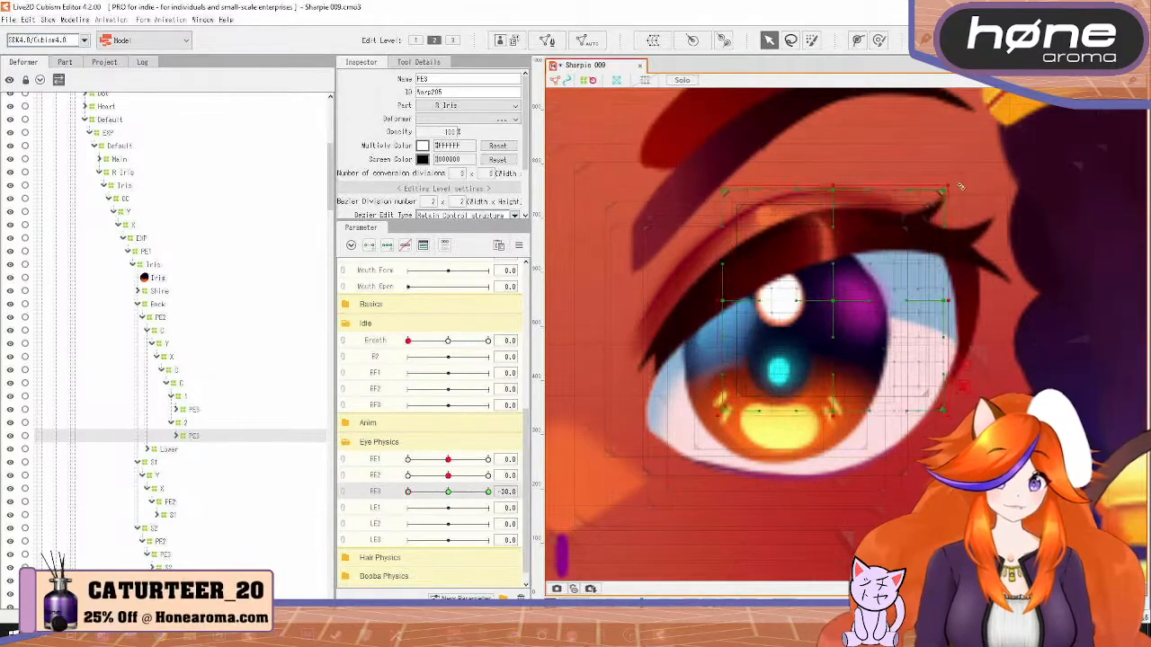
left_click_drag(960, 186, 963, 185)
left_click(189, 410)
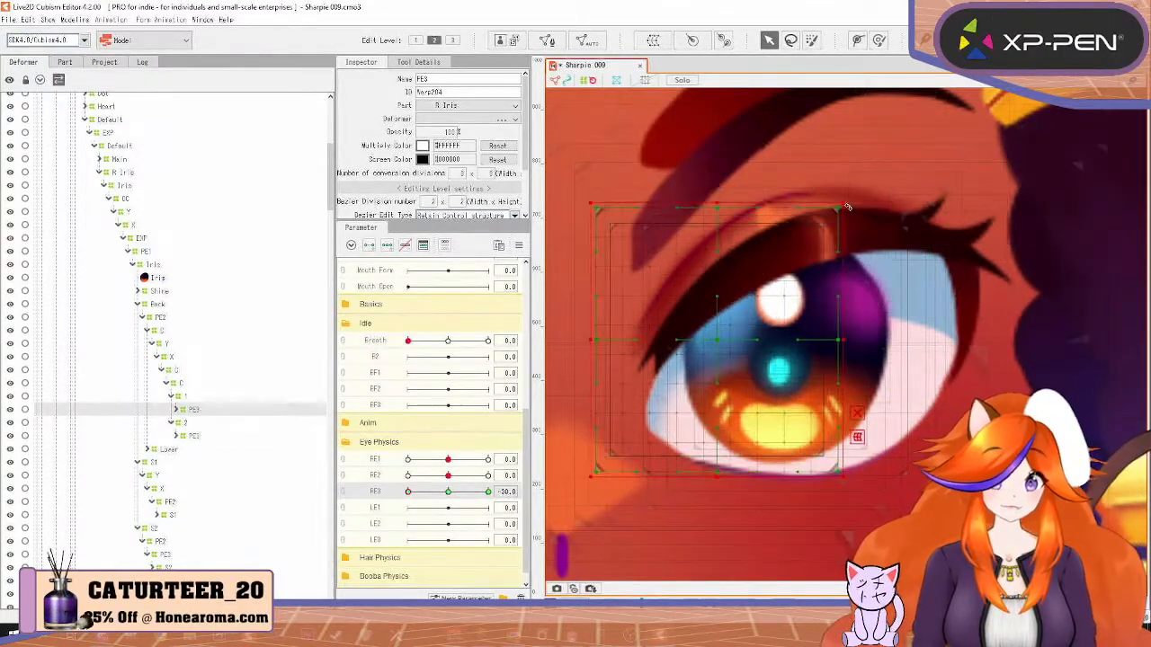
Rename the innermost deformer of the Lower group to PE3
left_click(148, 449)
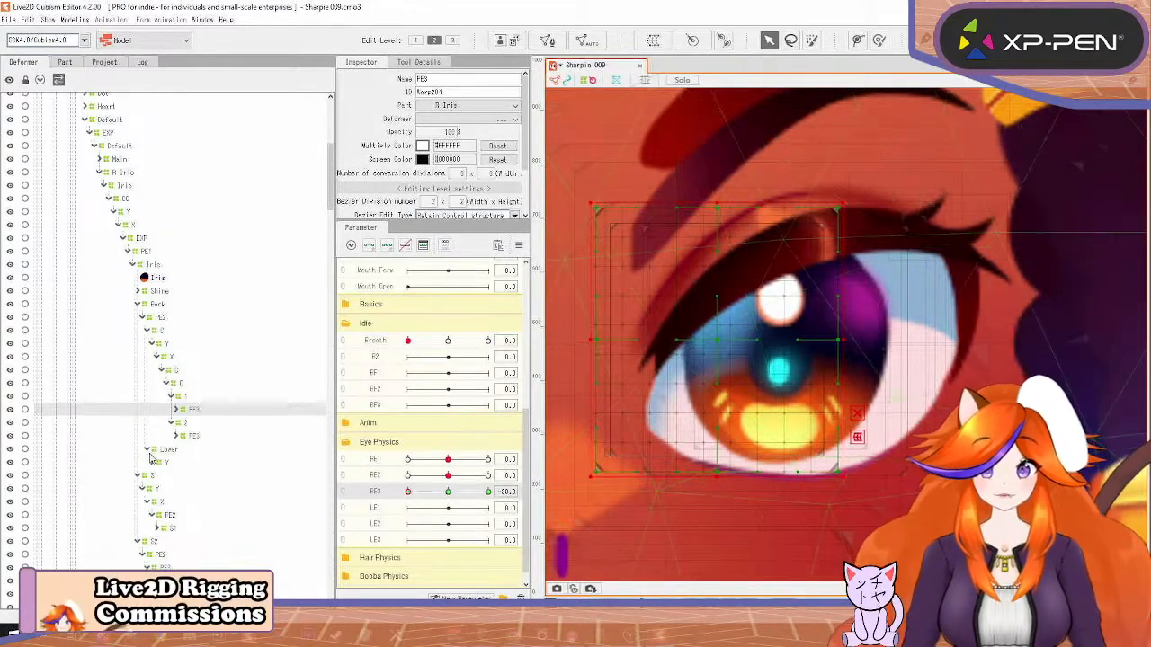
left_click(159, 477)
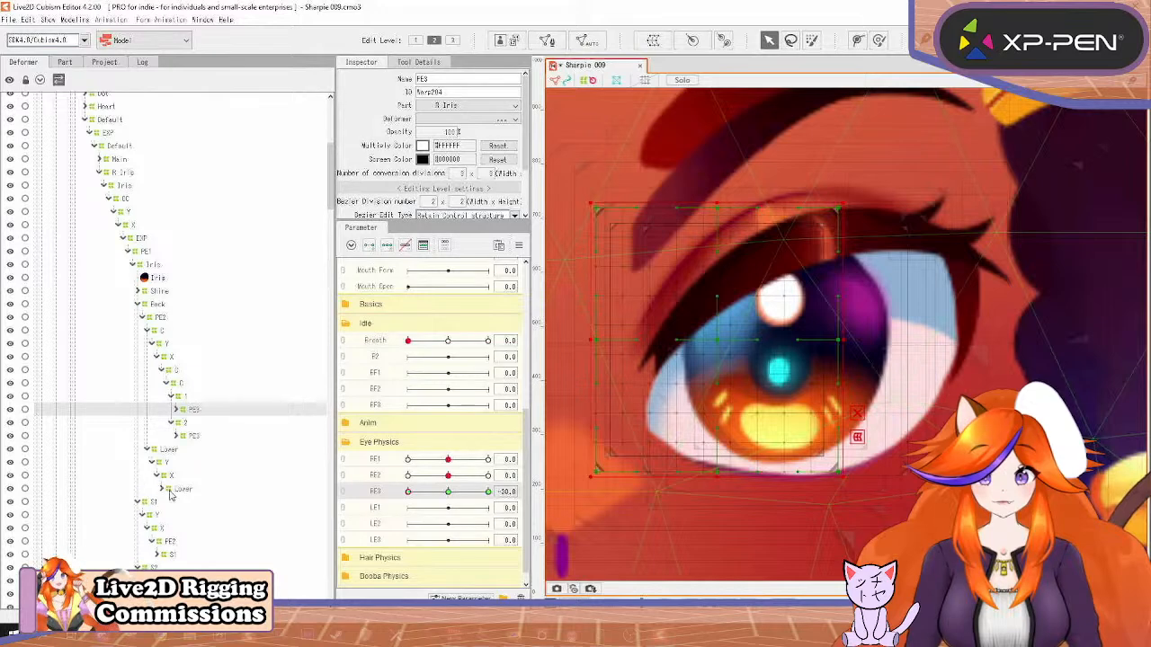
left_click(176, 489)
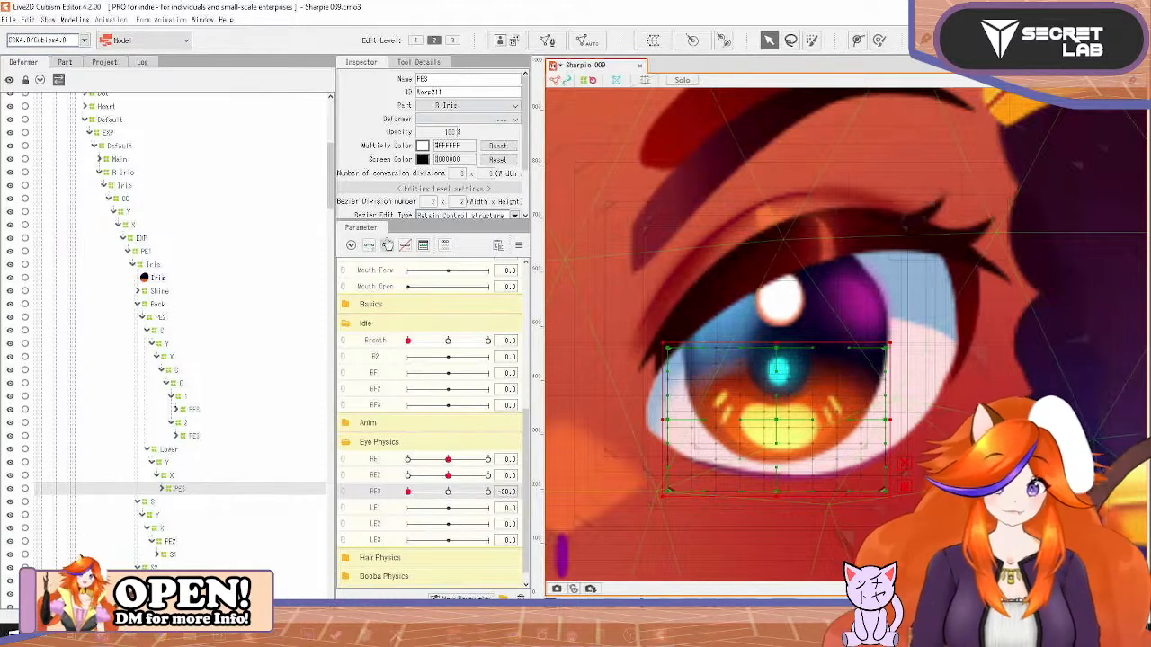
Add three RE3 keyforms to the Lower group's PE3 deformer, enlarging it at 30 and shrinking it at -30
left_click(425, 492)
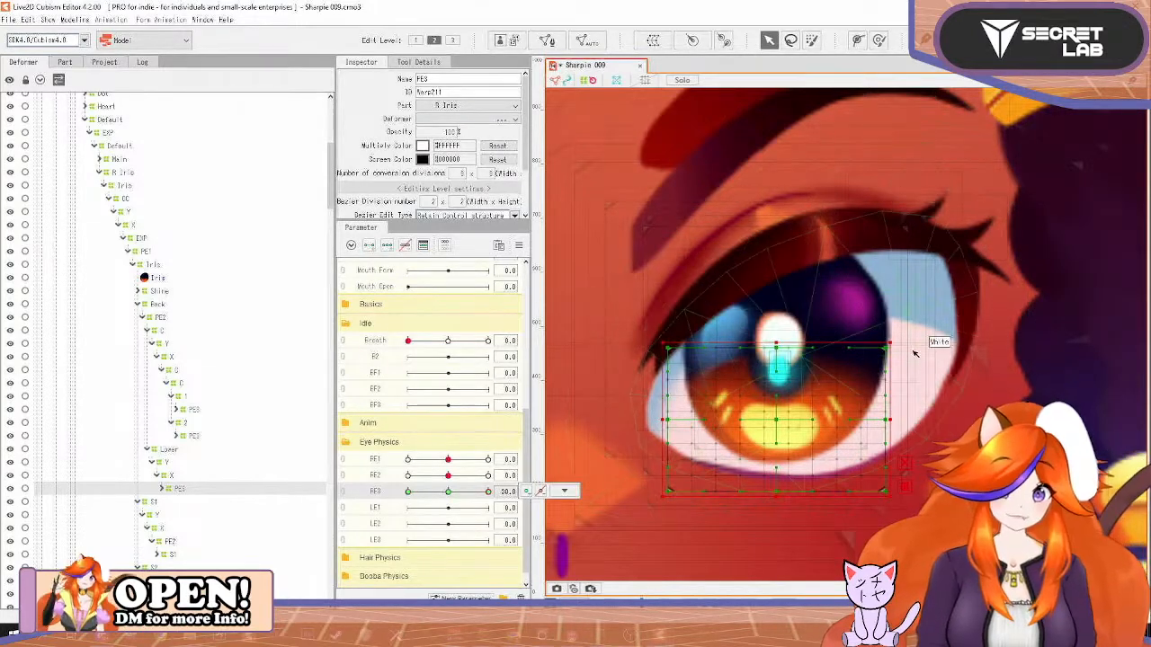
mouse_move(894, 342)
left_mouse_down()
mouse_move(873, 354)
mouse_move(899, 339)
left_mouse_up()
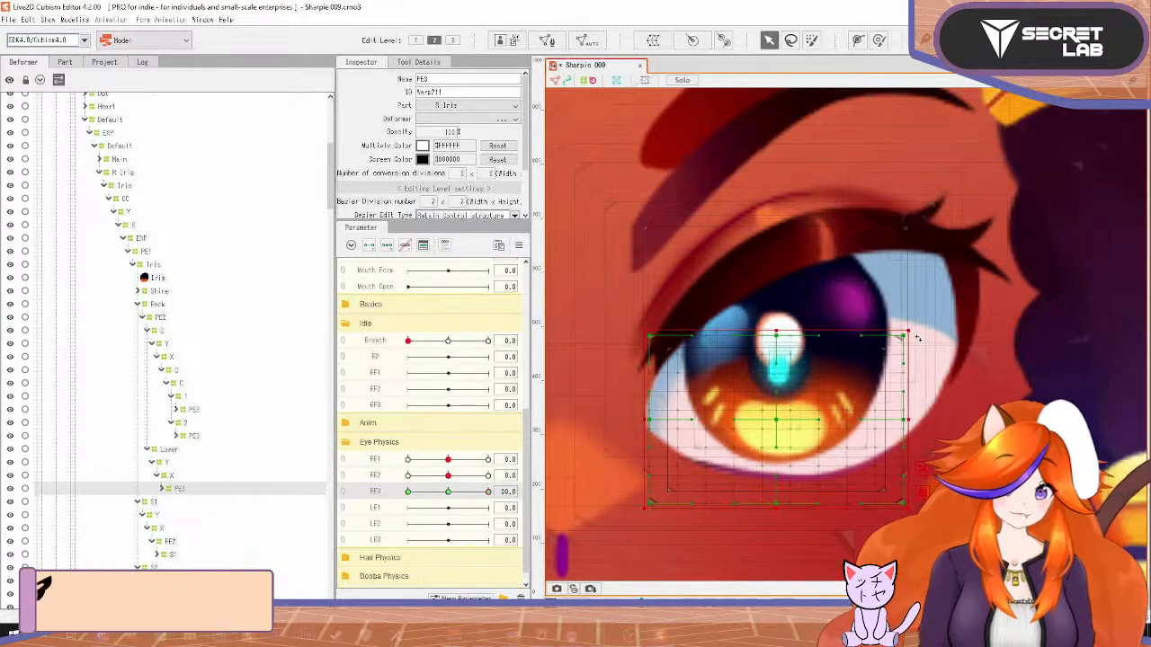
left_click(486, 492)
left_click_drag(890, 340, 861, 352)
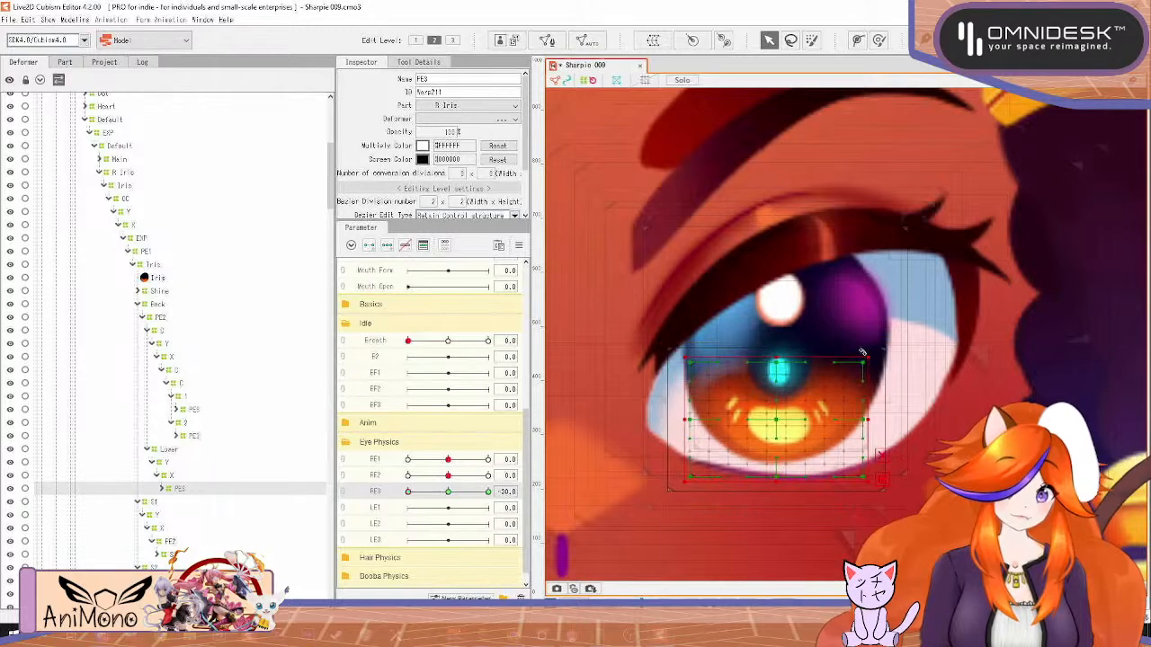
Preview the right eye physics in the Physics/Scene Blending Settings by varying EyeR Open
left_click(75, 19)
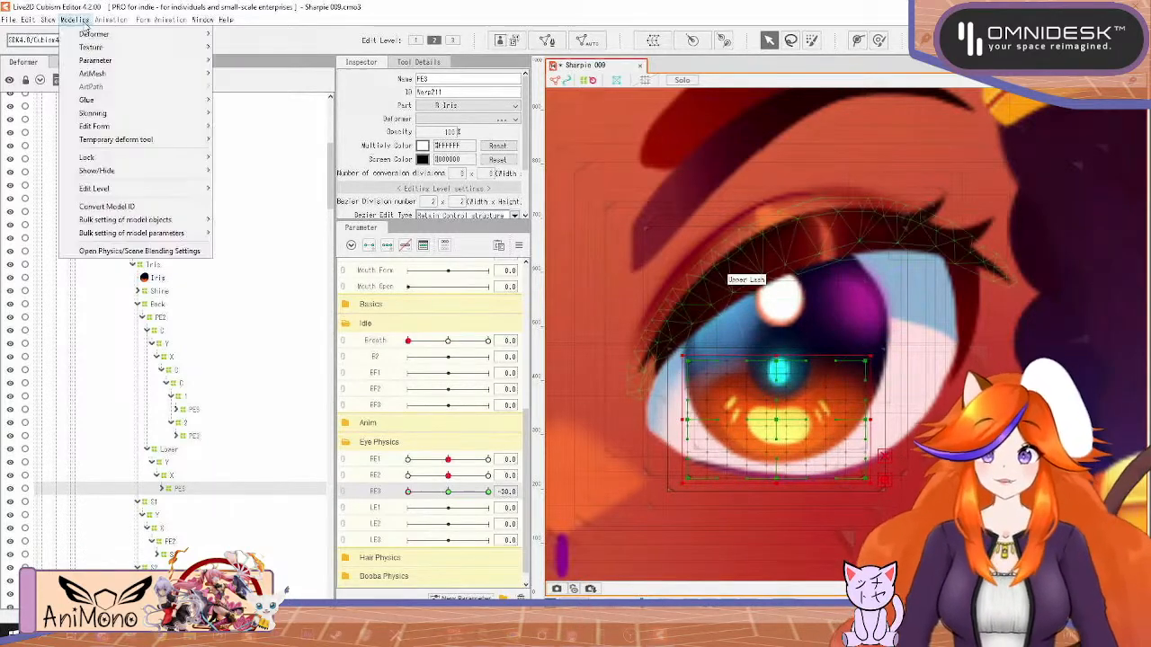
left_click(134, 250)
scroll(868, 194, "up", 6)
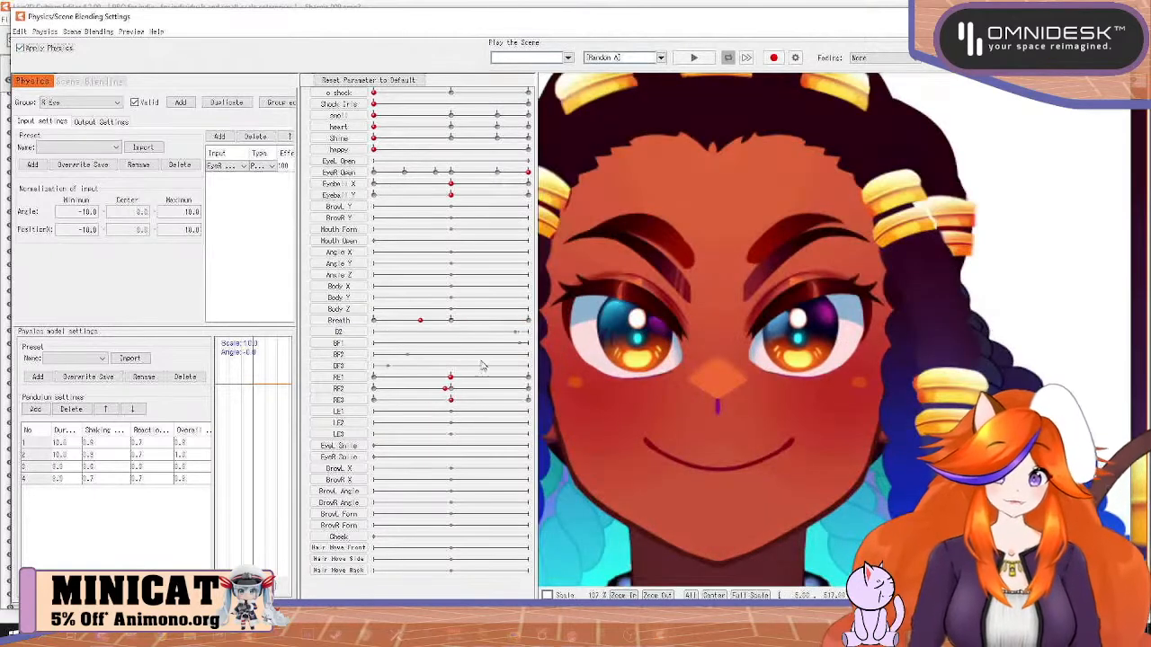
left_click_drag(527, 171, 603, 178)
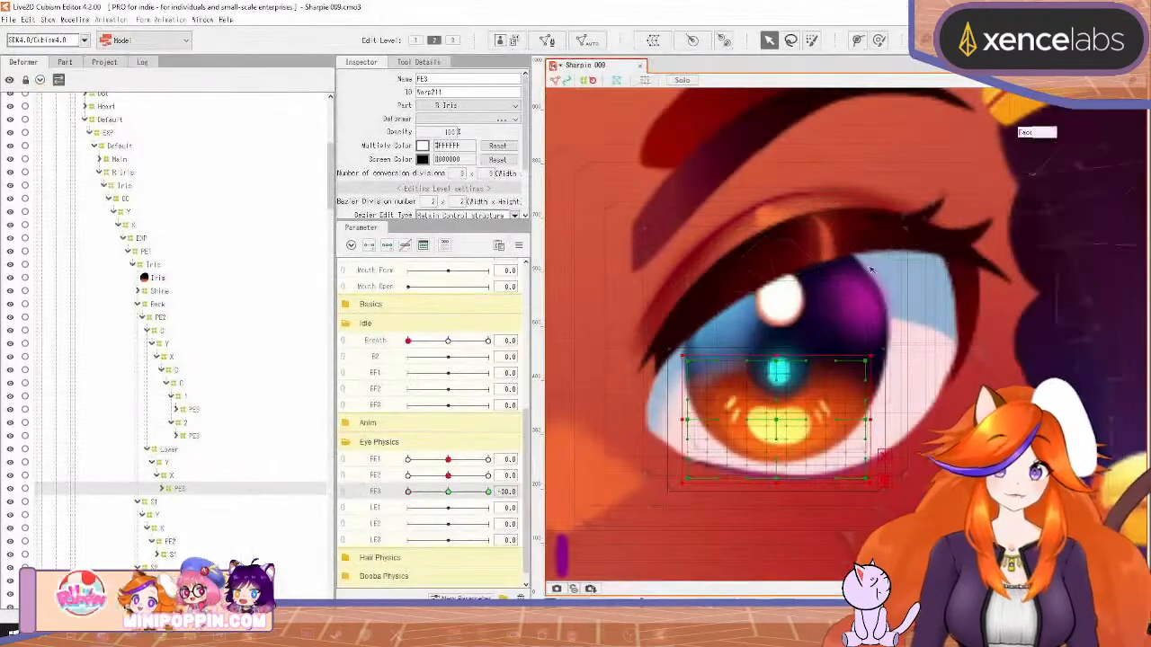
Locate the upper lash's deformer chain and rename the second Main deformer to PE2
scroll(796, 329, "down", 3)
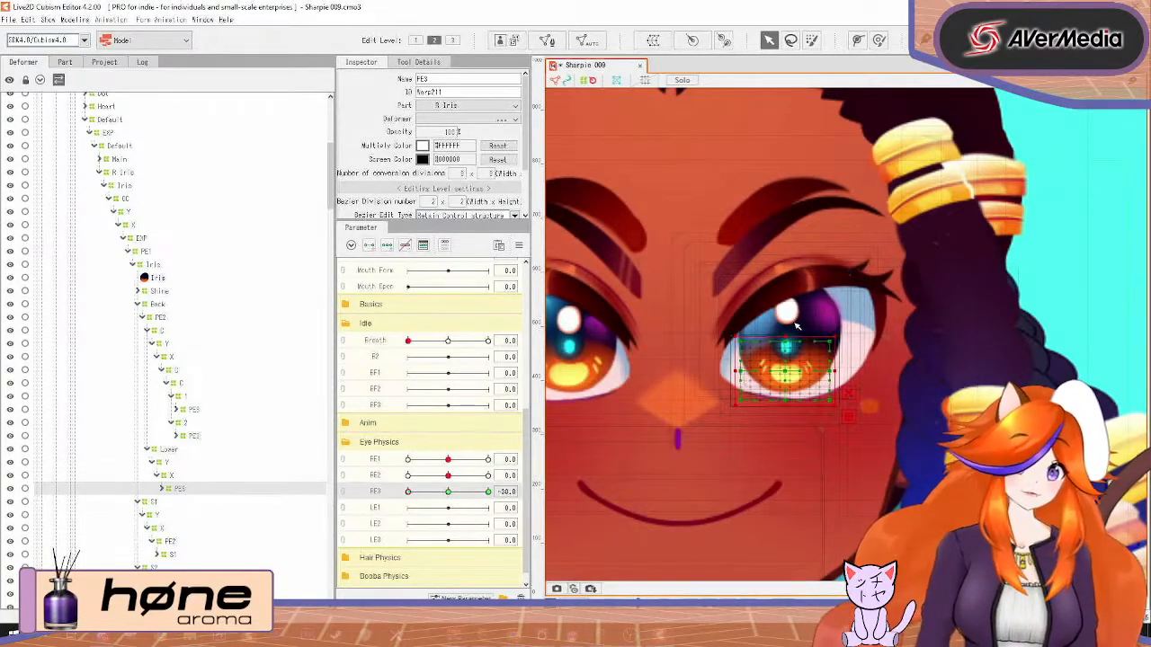
left_click(799, 274)
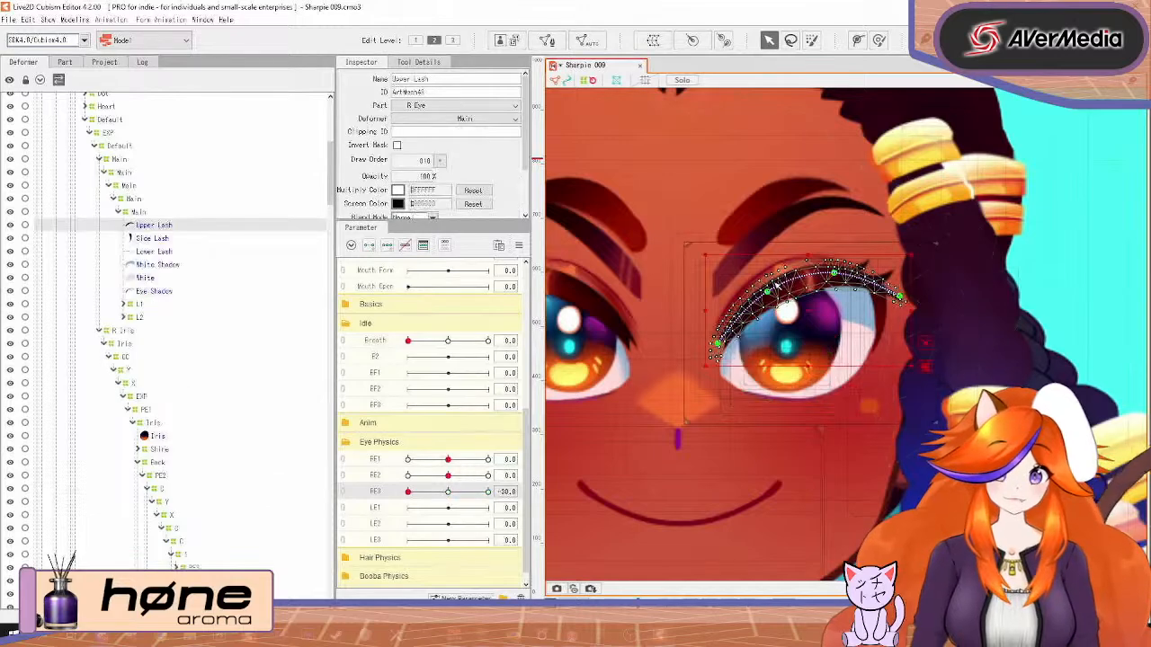
left_click(118, 214)
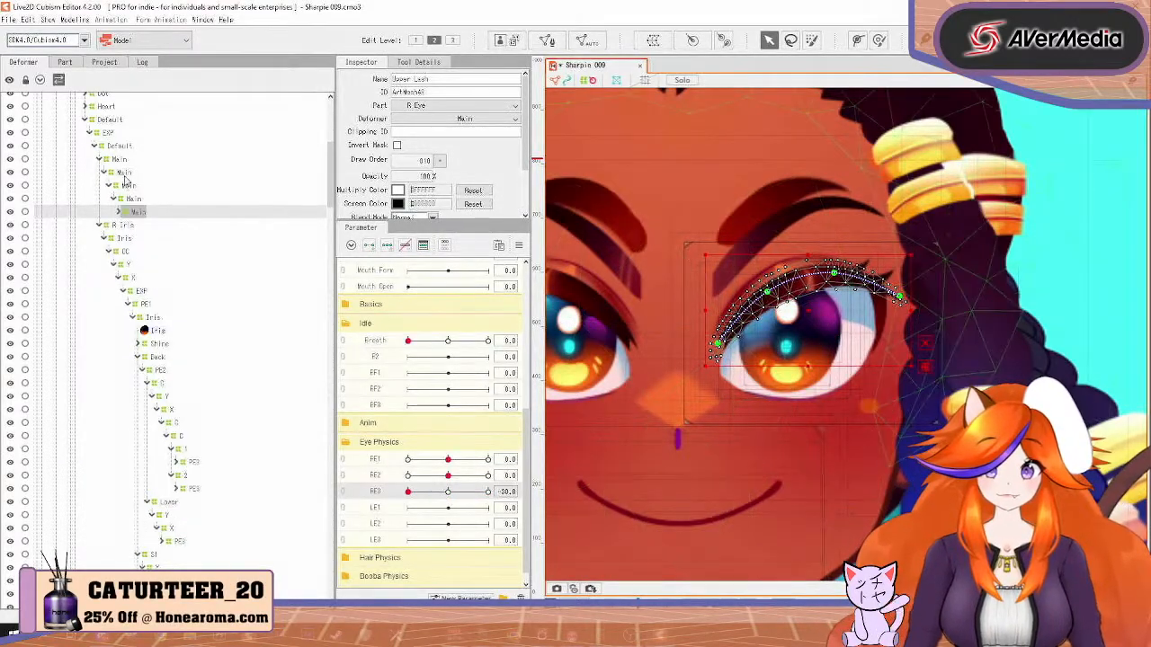
left_click(129, 172)
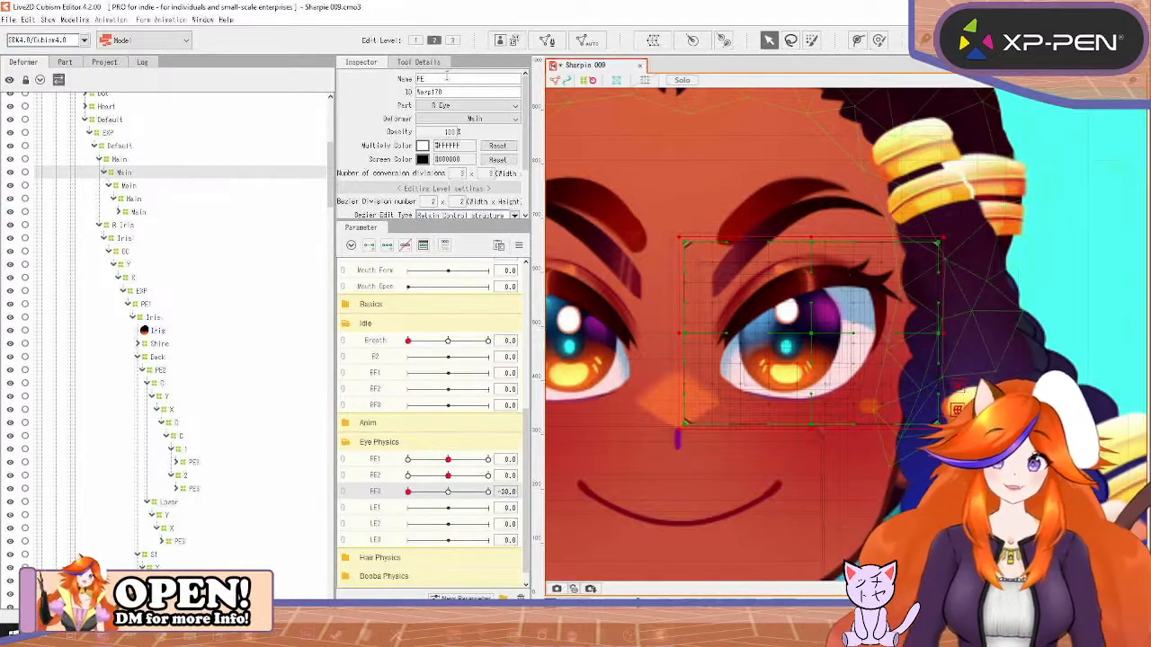
type("2")
key("Return")
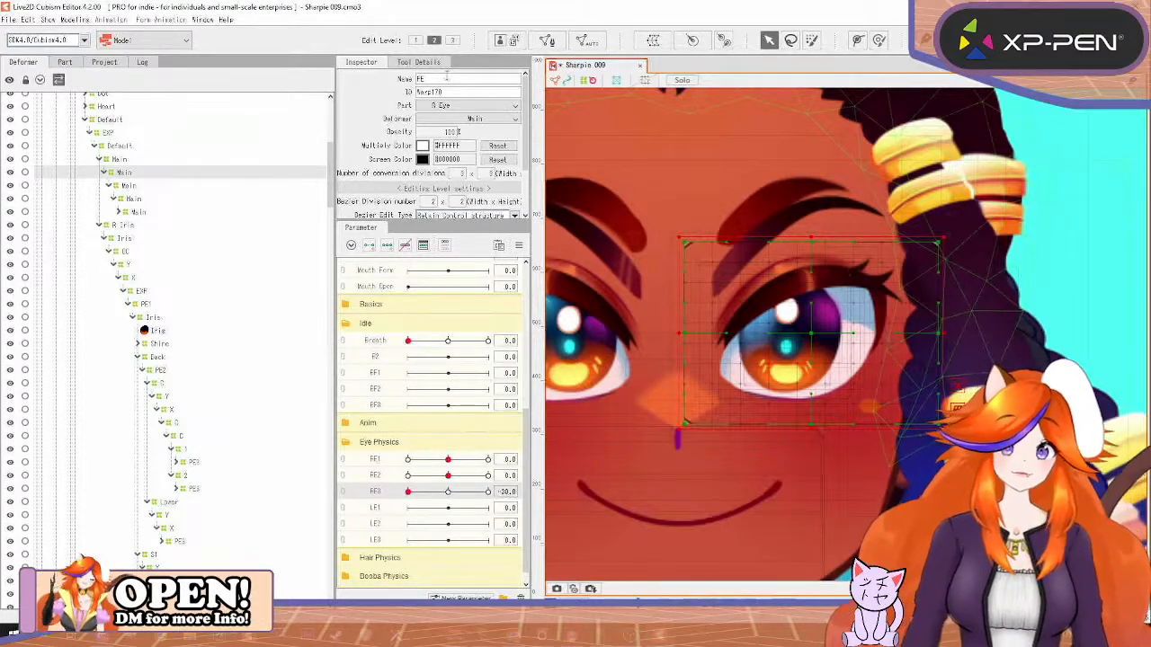
Add three RE2 keyforms to the lash group's PE2 deformer and raise its center point slightly at 30
left_click(385, 476)
left_click(487, 474)
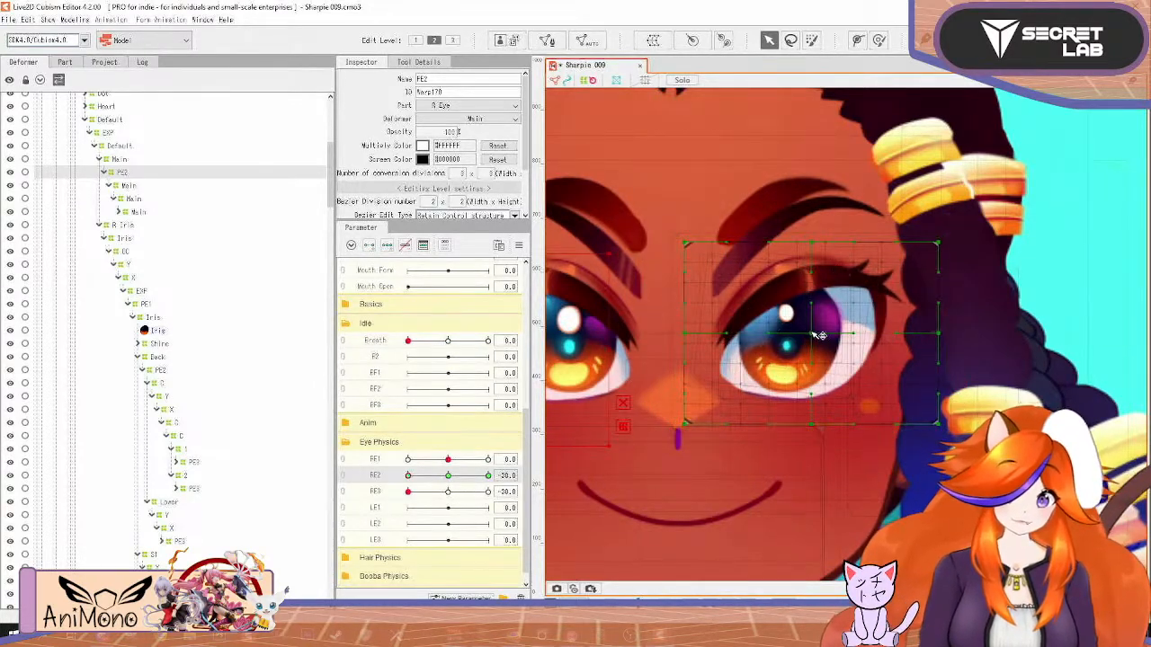
left_click(434, 480)
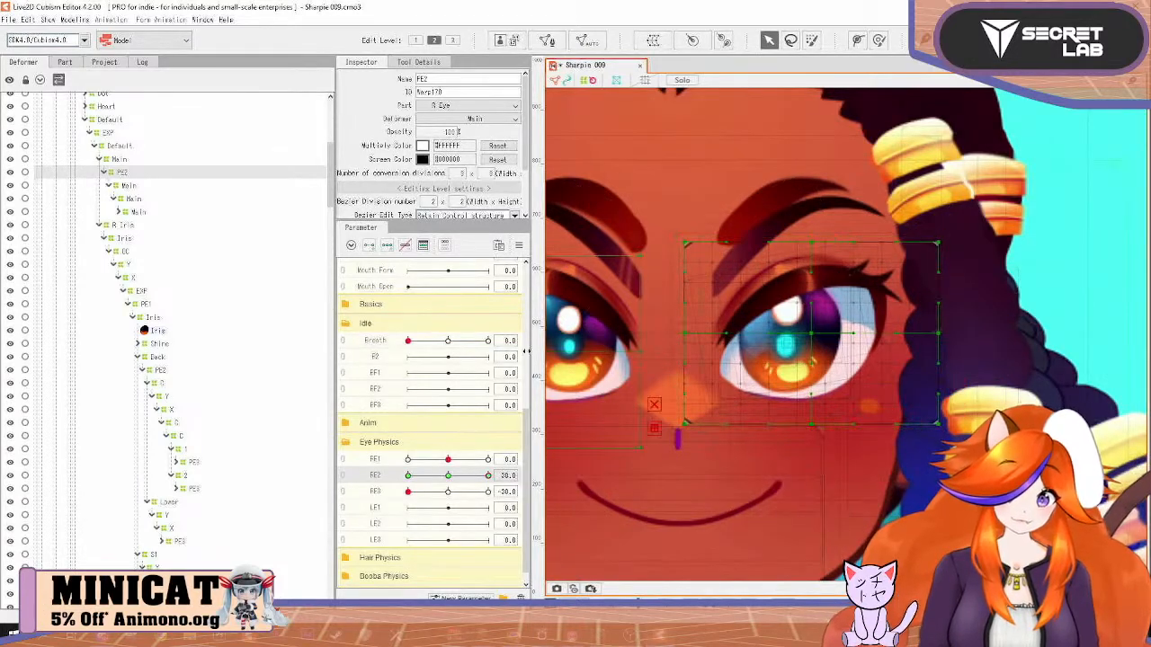
left_click_drag(812, 332, 812, 324)
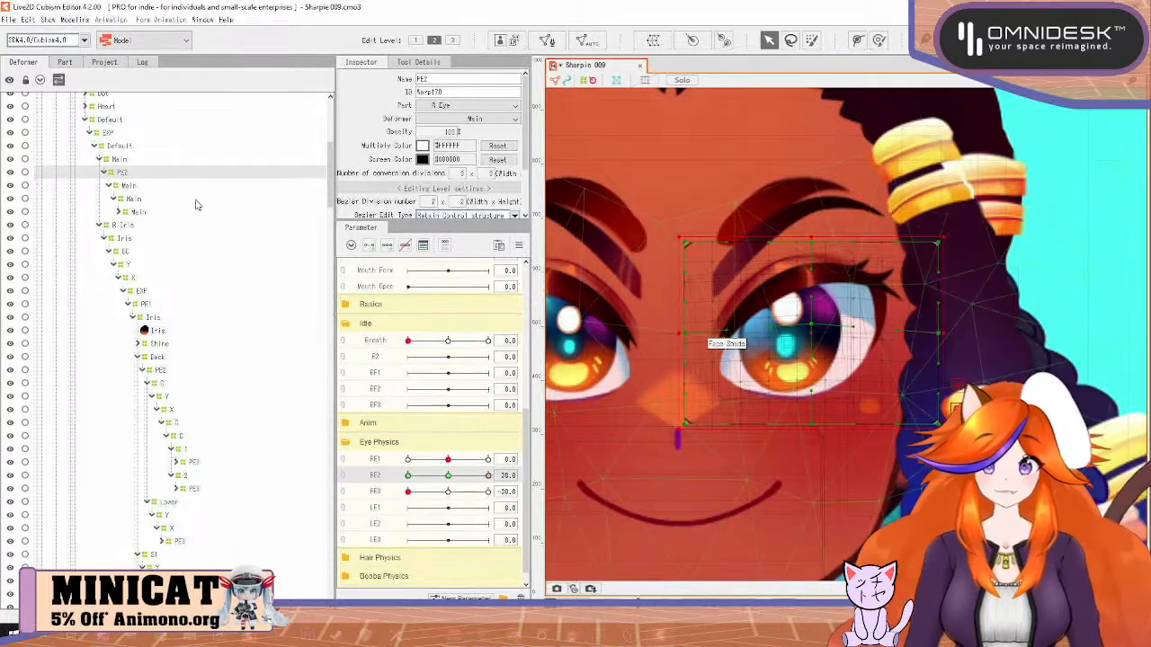
Rename the Main deformer directly below PE2 to EXP and reset all parameters to their default values
left_click(153, 186)
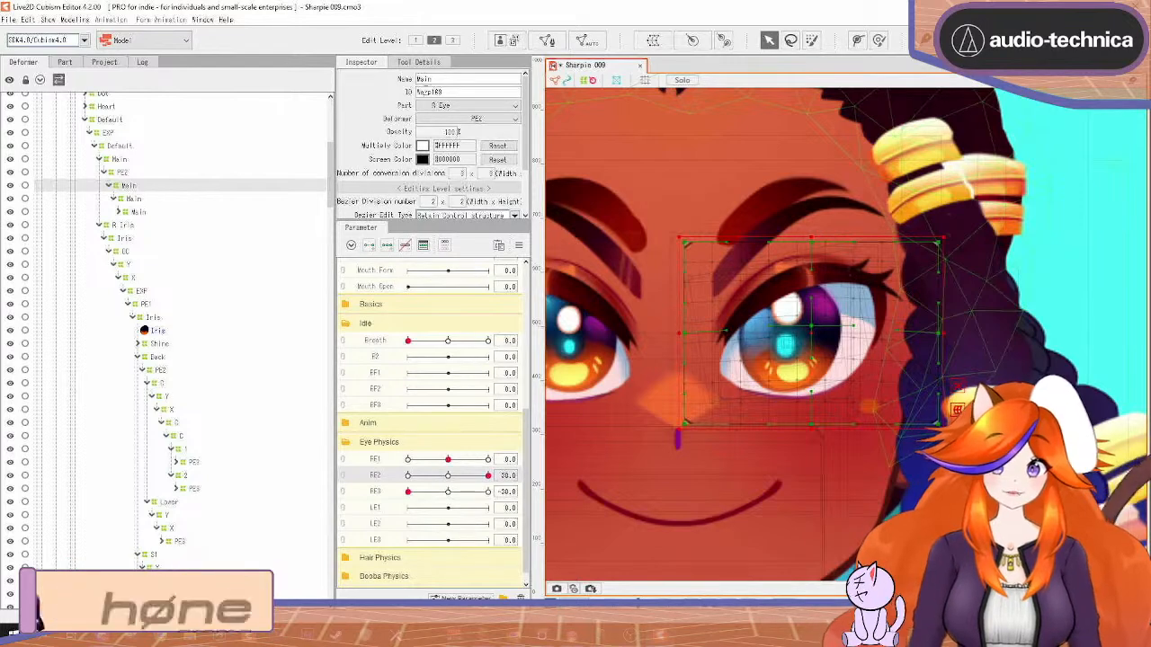
double_click(451, 79)
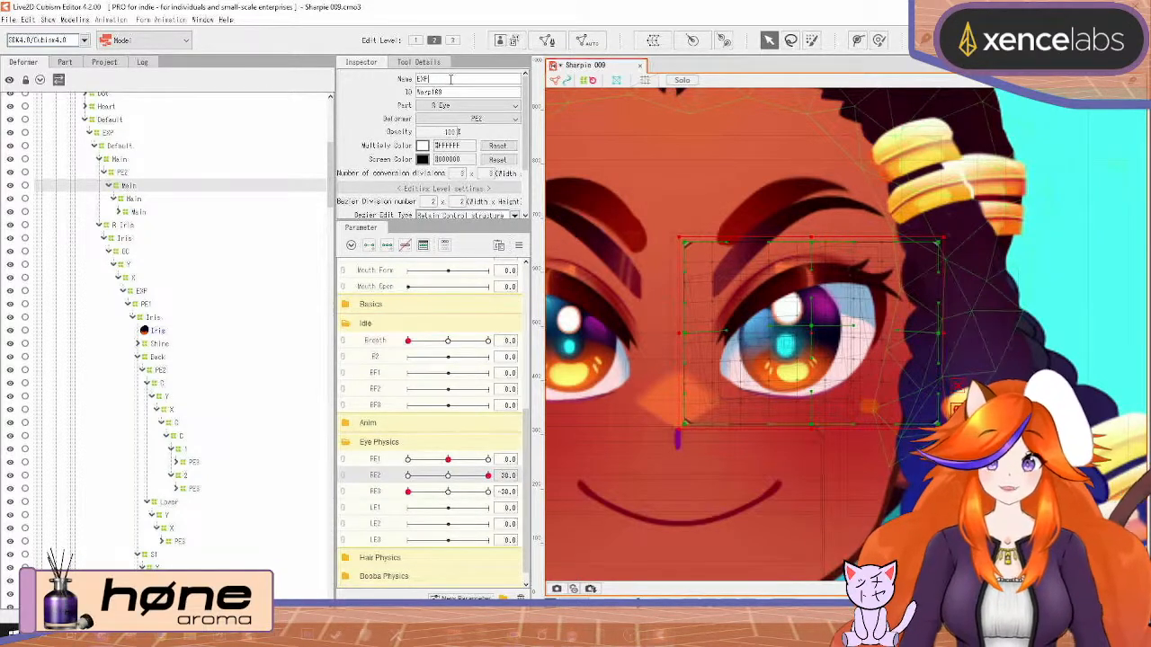
left_click(521, 244)
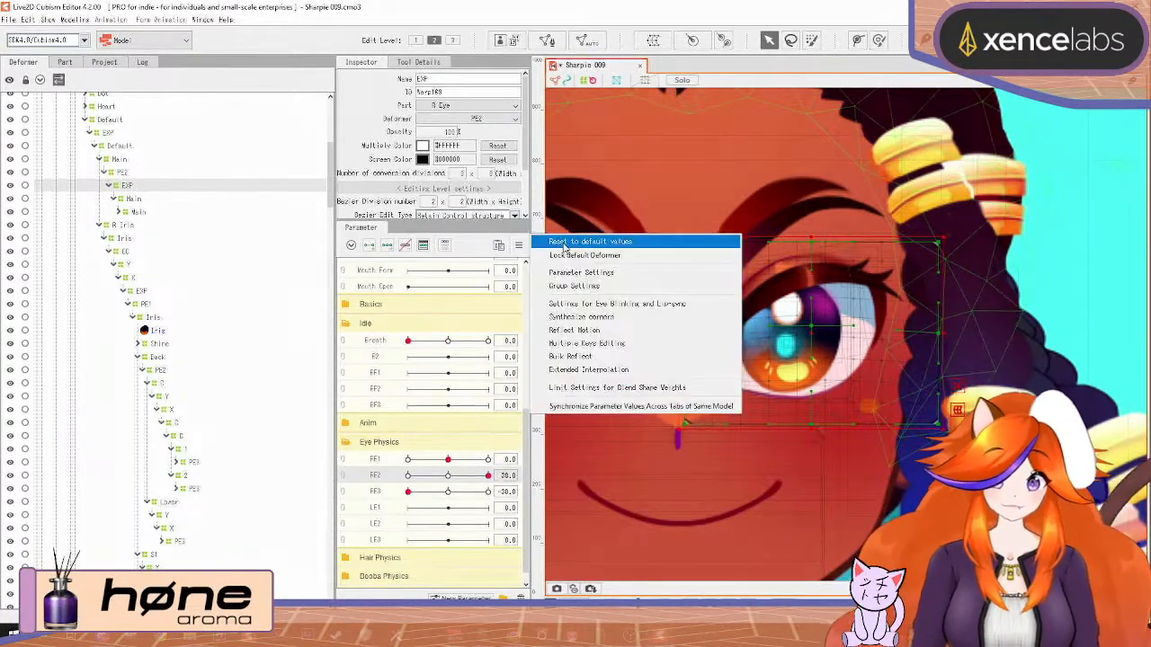
left_click(563, 244)
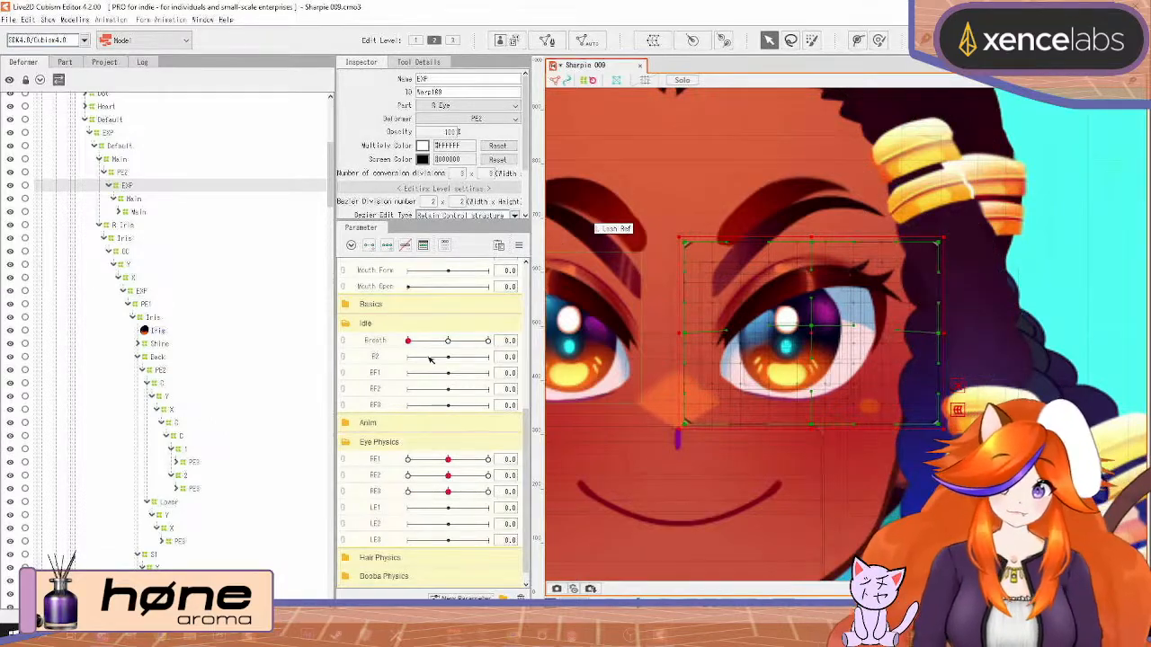
Add EyeR Open keyforms to the EXP deformer at 0.0, 0.2, 0.5 and 0.8, leaving 1.0 without a keyform
scroll(430, 359, "up", 6)
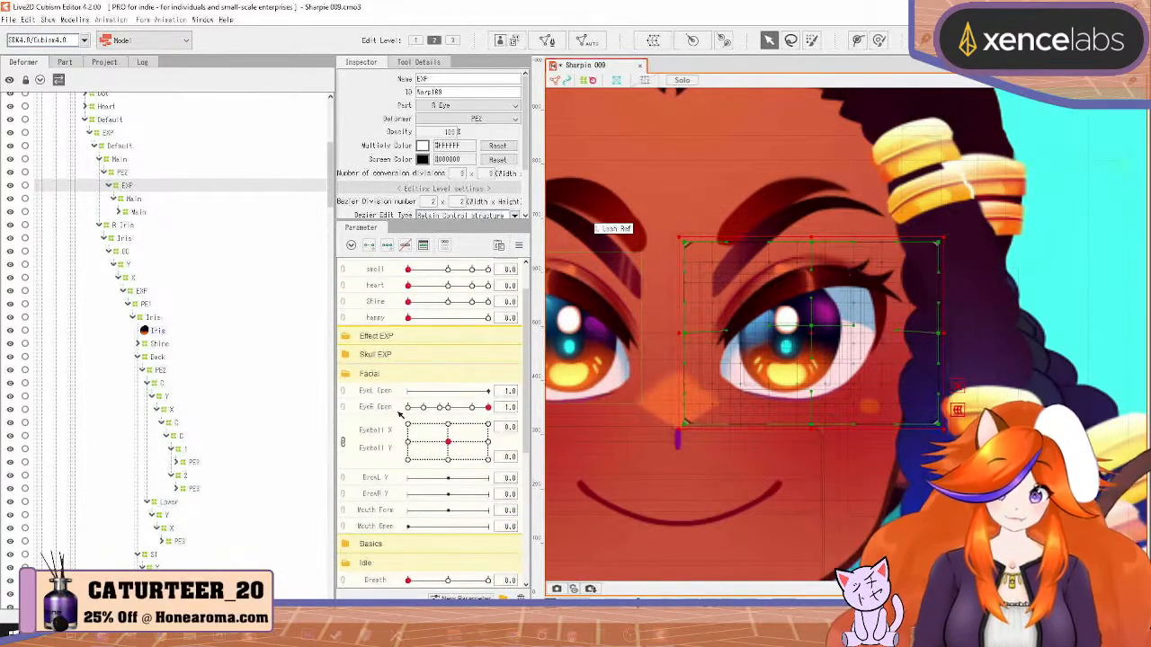
left_click(472, 409)
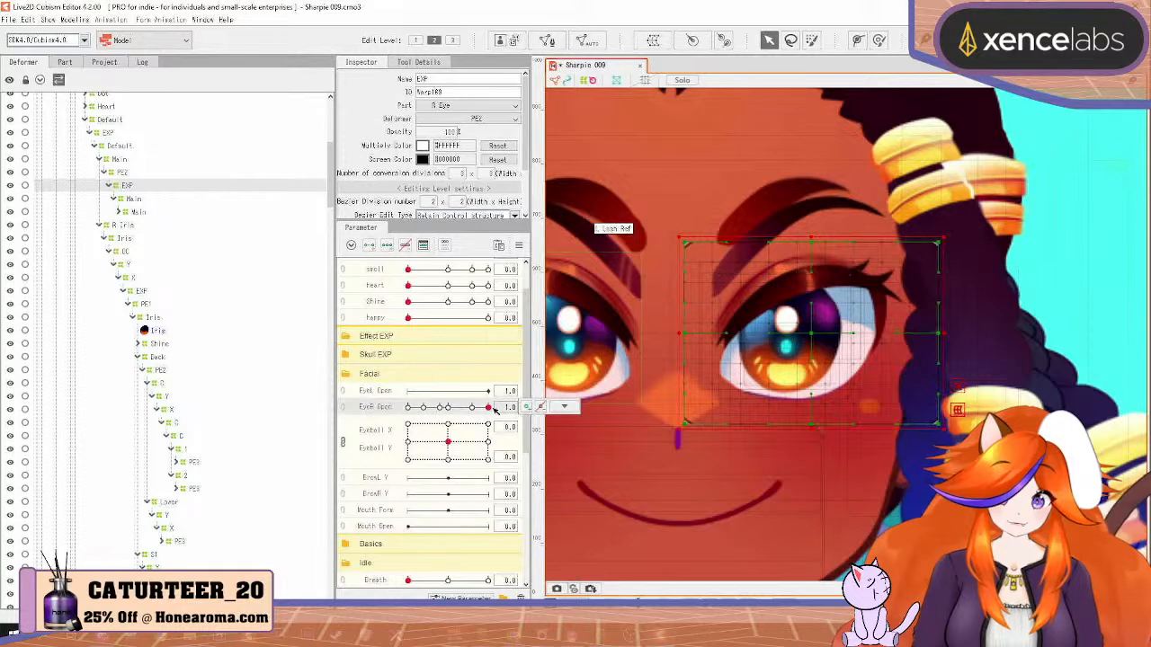
left_click_drag(473, 409, 523, 414)
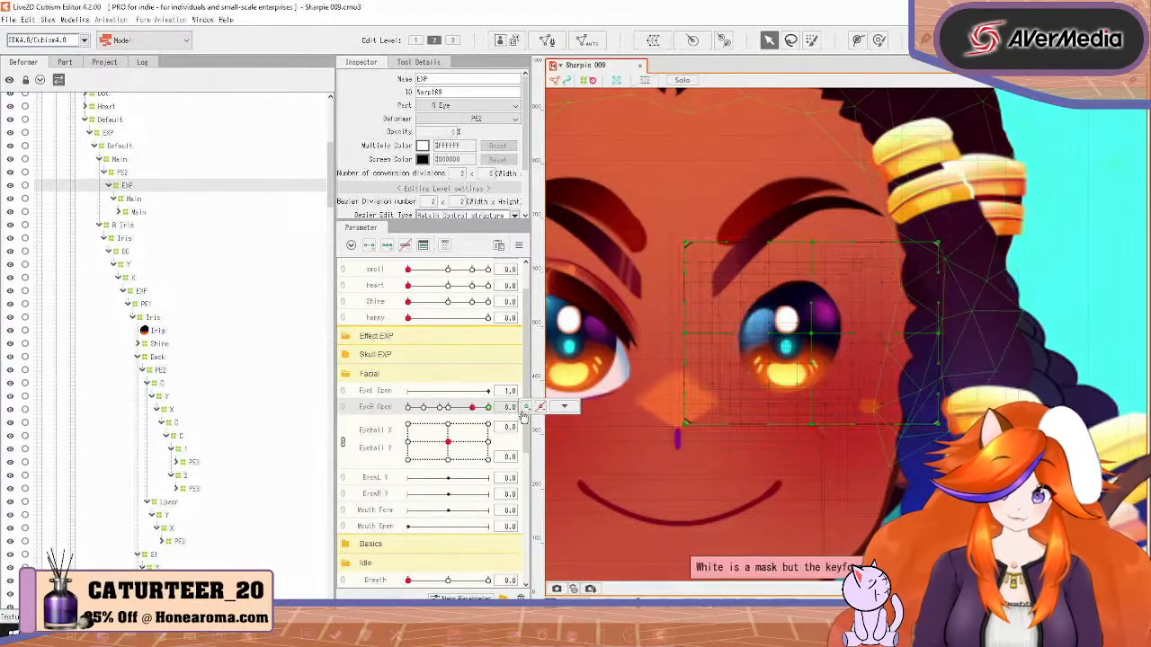
left_click(526, 408)
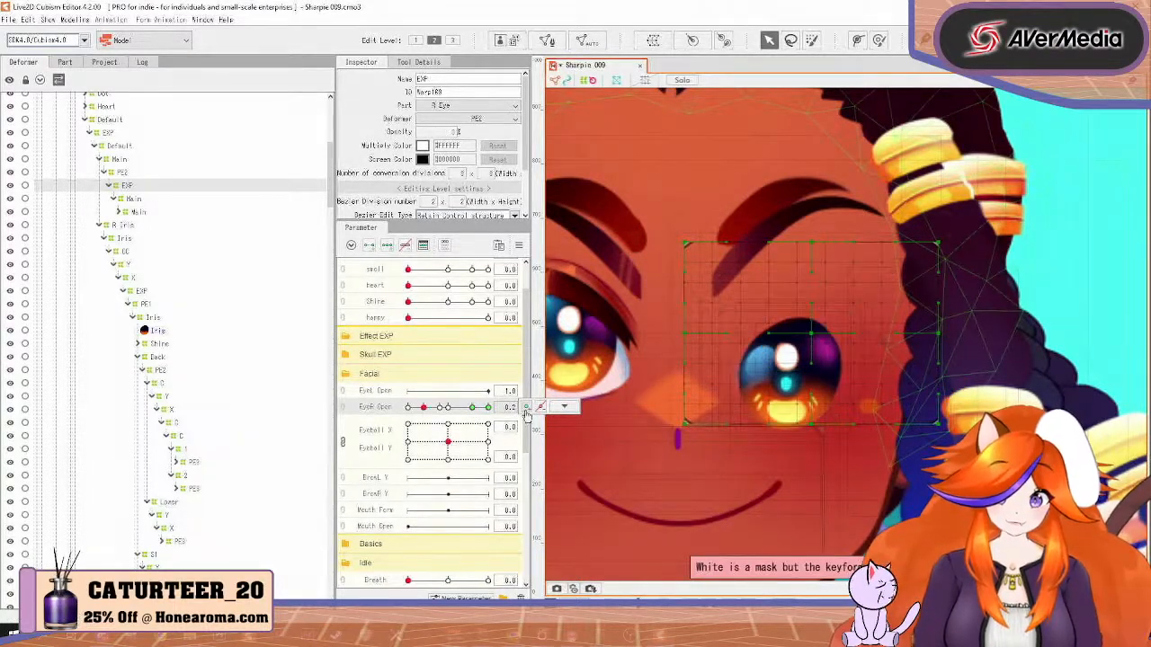
left_click_drag(427, 409, 408, 409)
right_click(404, 415)
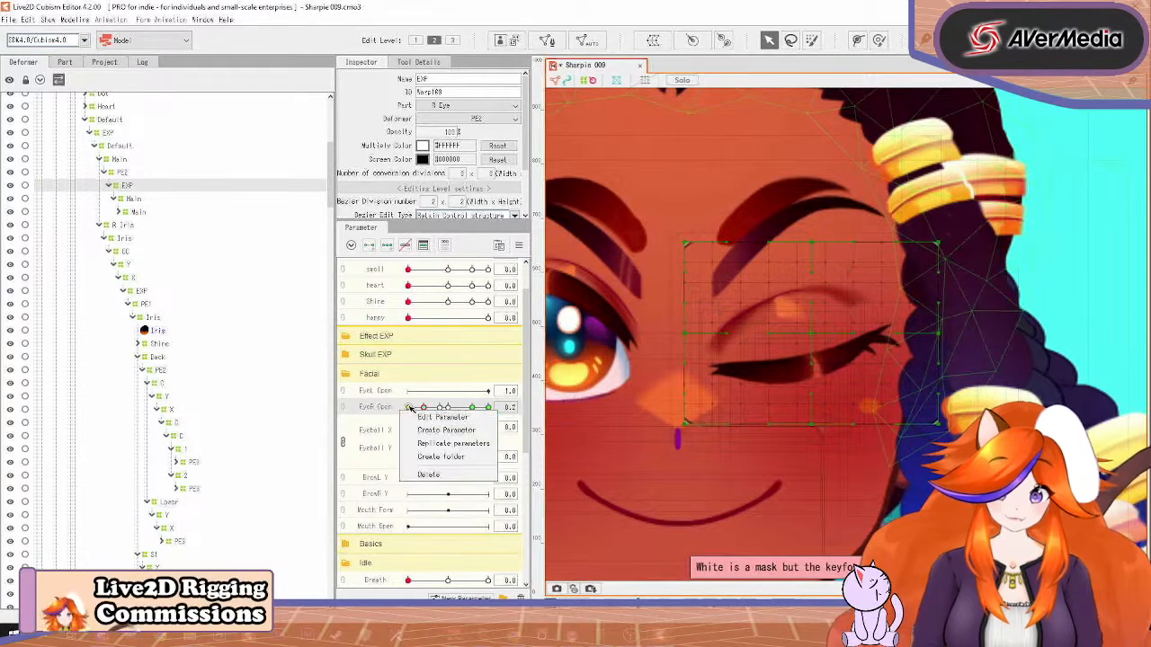
left_click(408, 407)
left_click(527, 408)
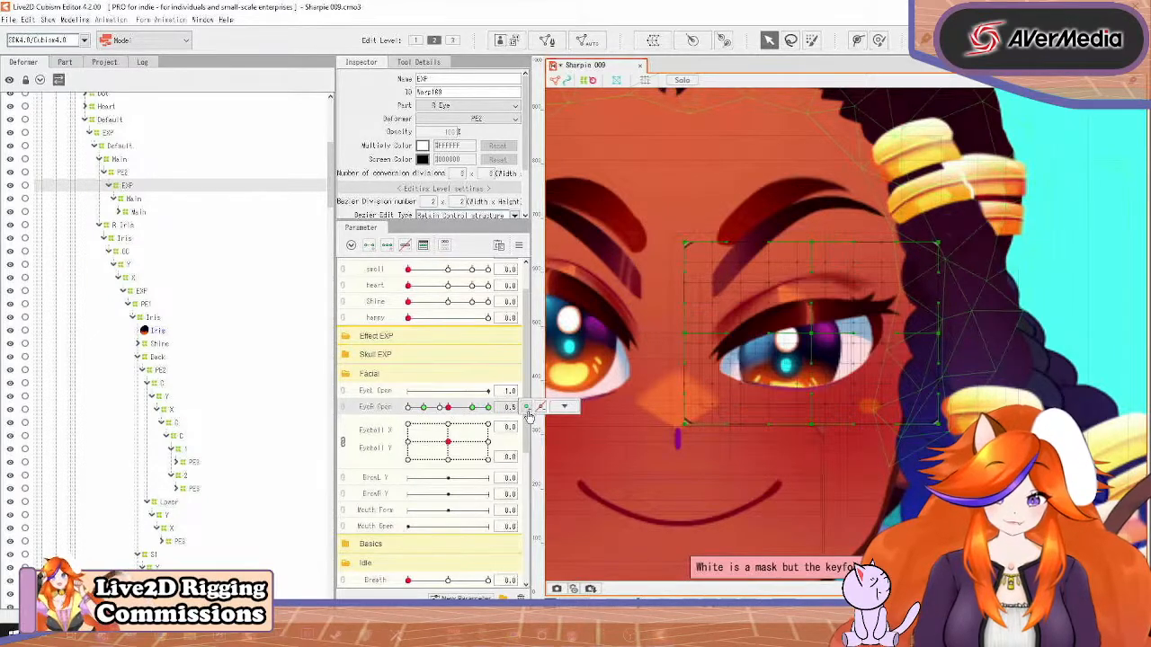
left_click(441, 409)
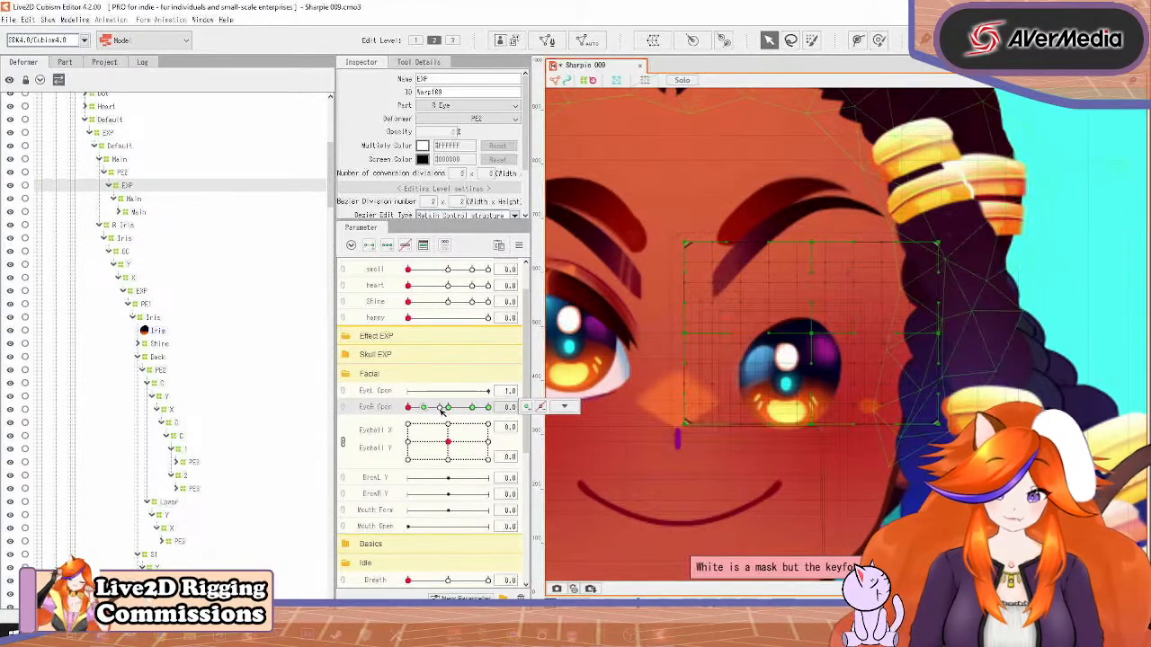
left_click(527, 408)
left_click(488, 407)
left_click(564, 407)
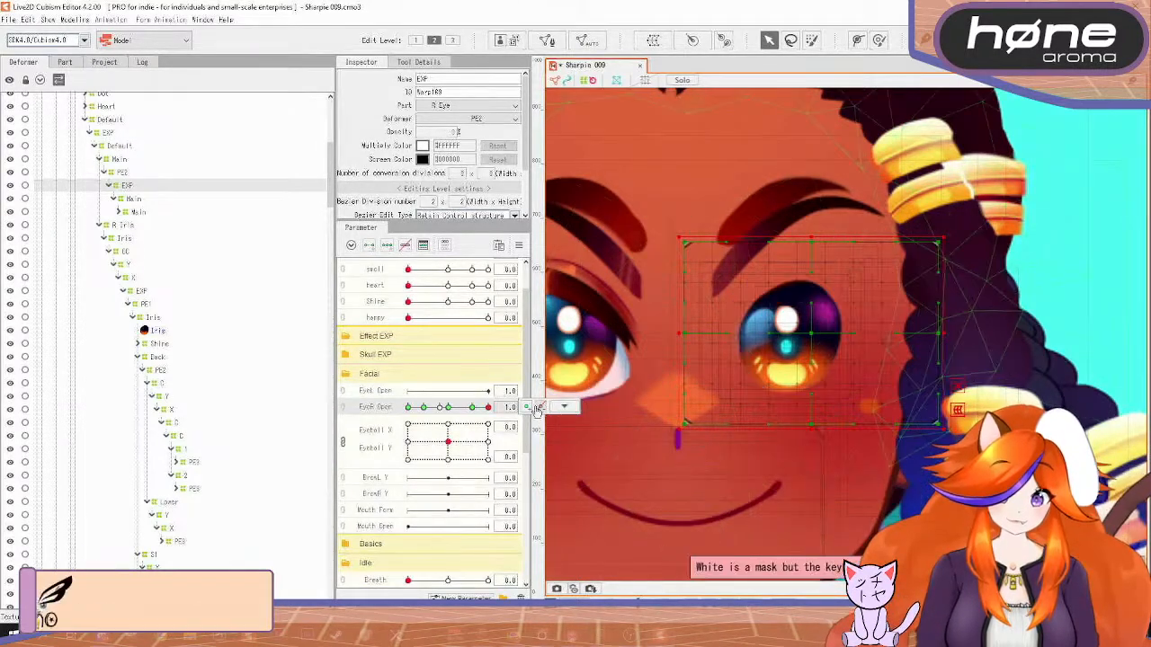
Expand the innermost Main deformer of the lash group and save the model as Sharpie 010.cmo3
left_click(126, 199)
left_click(121, 214)
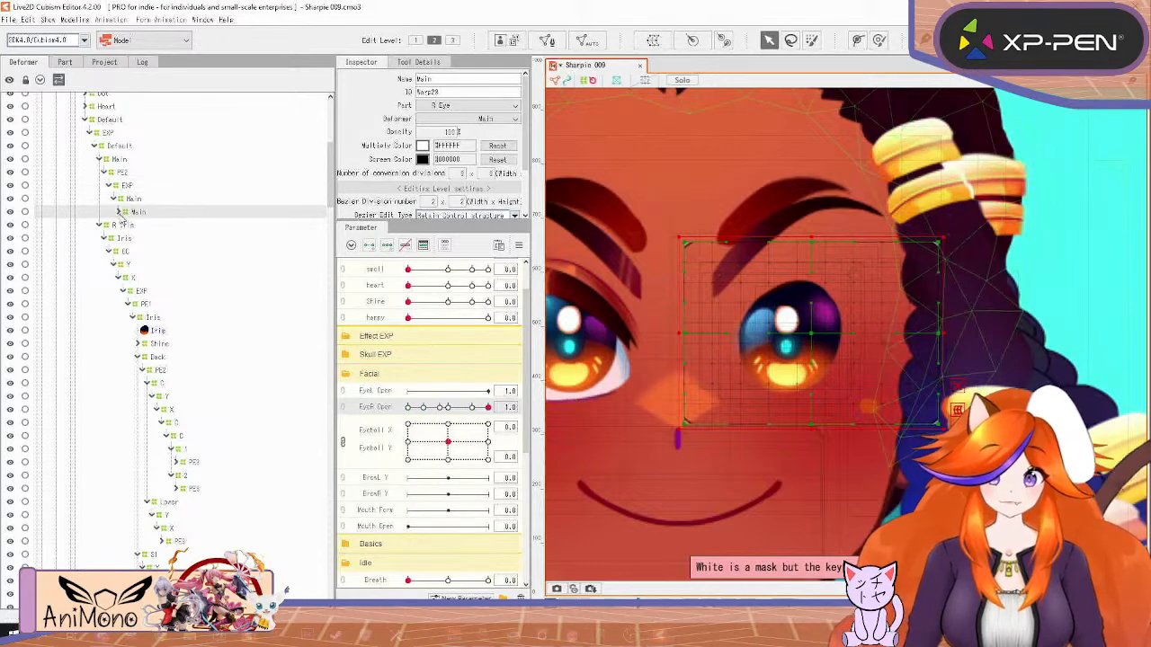
left_click(118, 212)
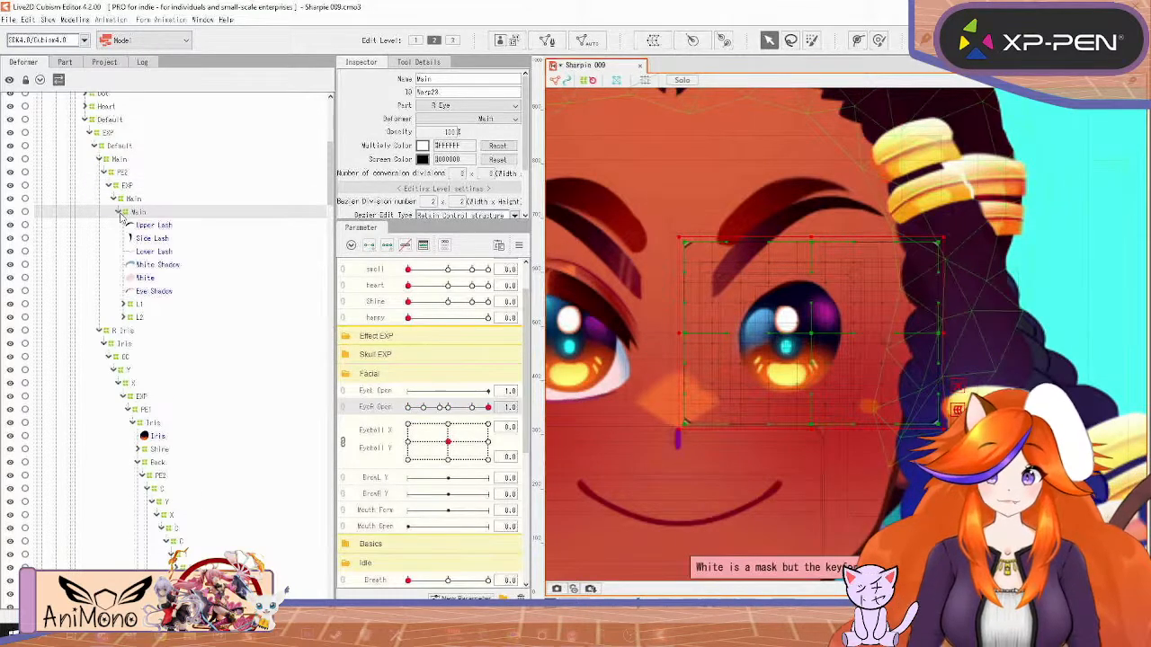
key("ctrl+shift+s")
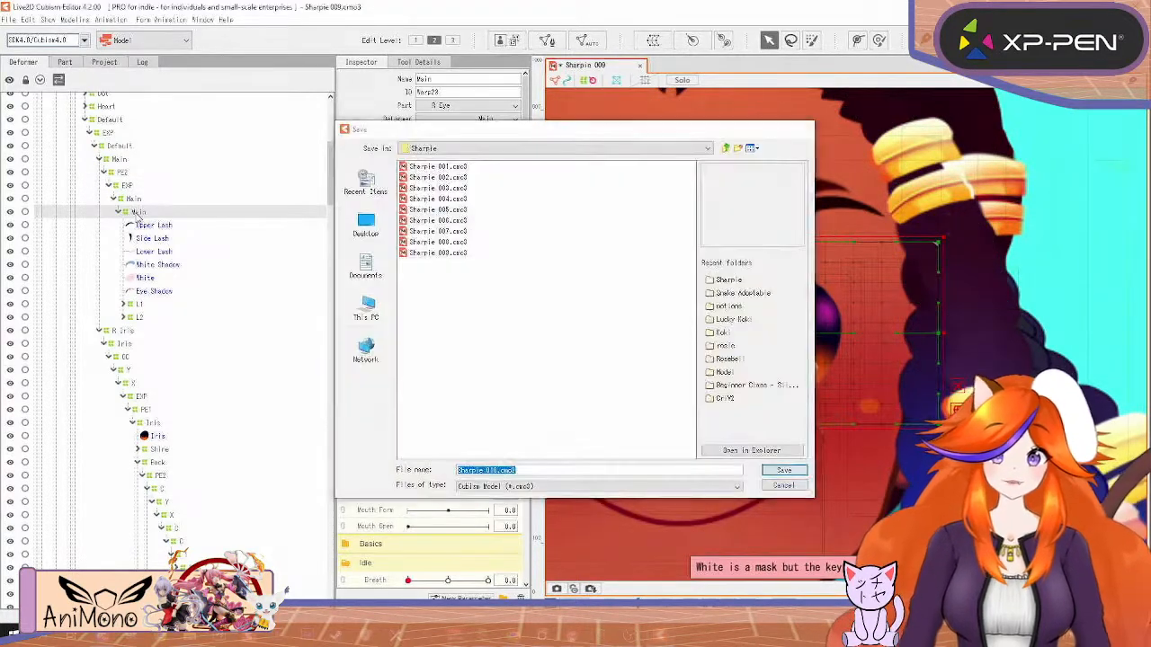
key("Return")
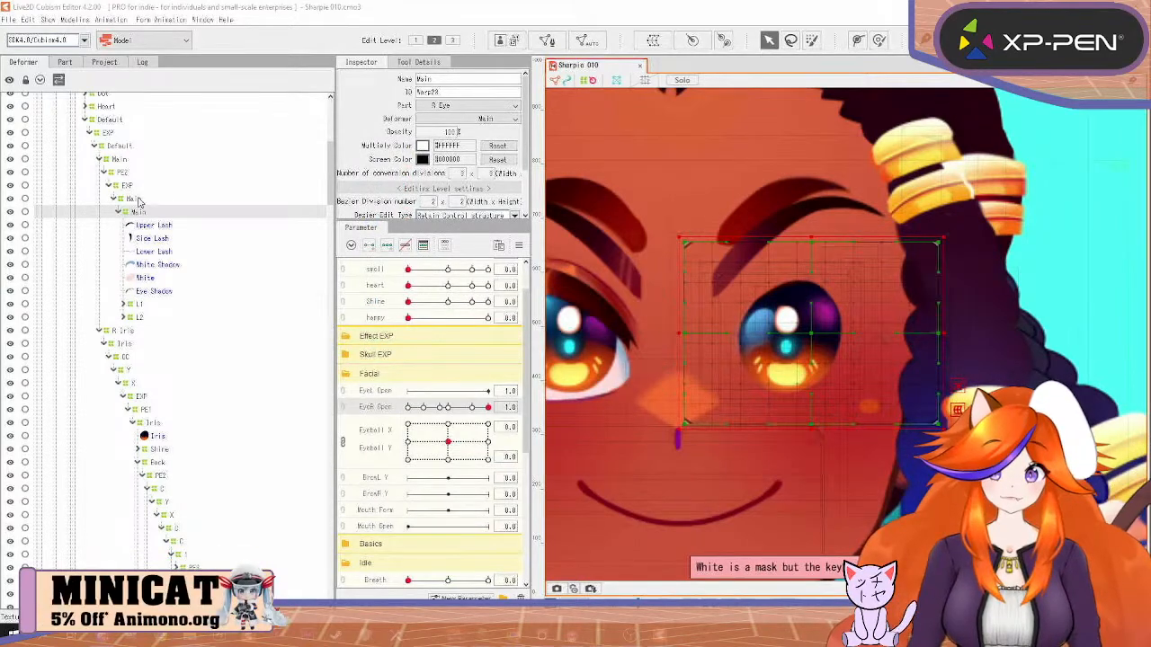
left_click(139, 200)
key("ctrl+s")
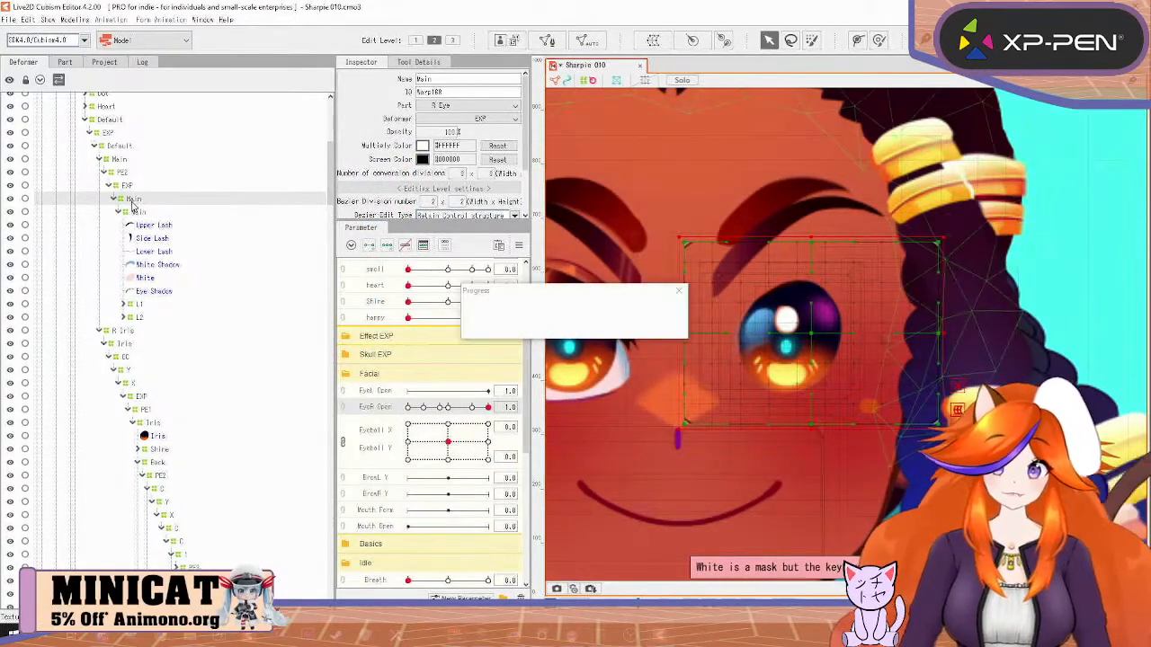
Insert a new deformer between EXP and the Main deformer below it, and name it EXP
double_click(136, 198)
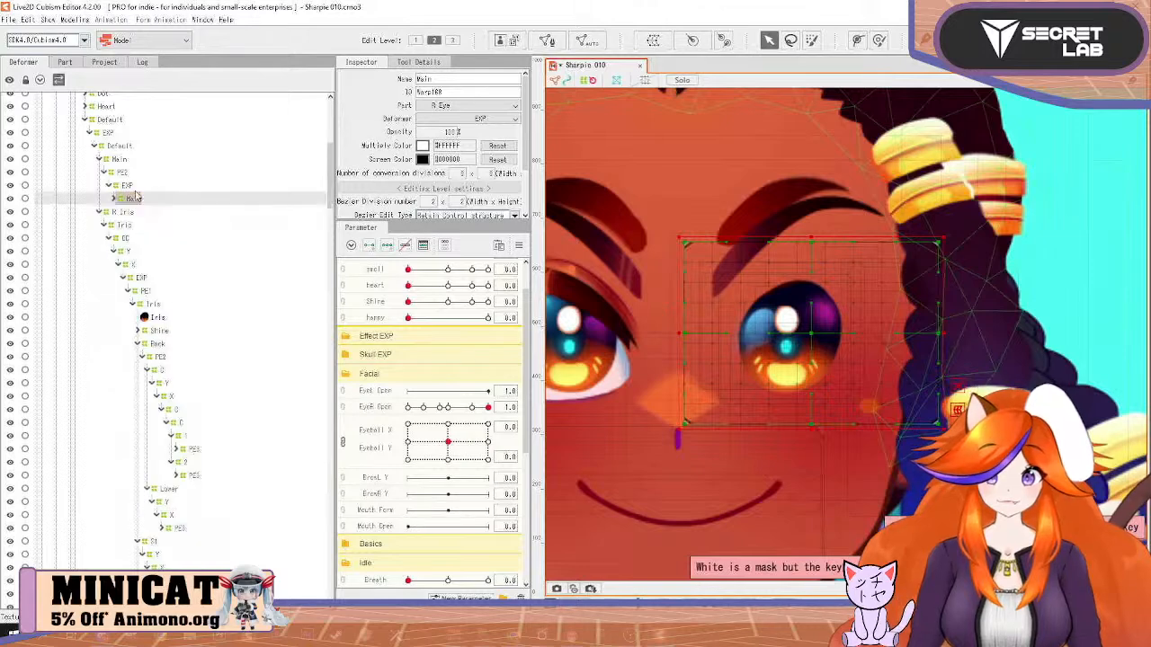
left_click(133, 187)
left_click(135, 211)
left_click(132, 198)
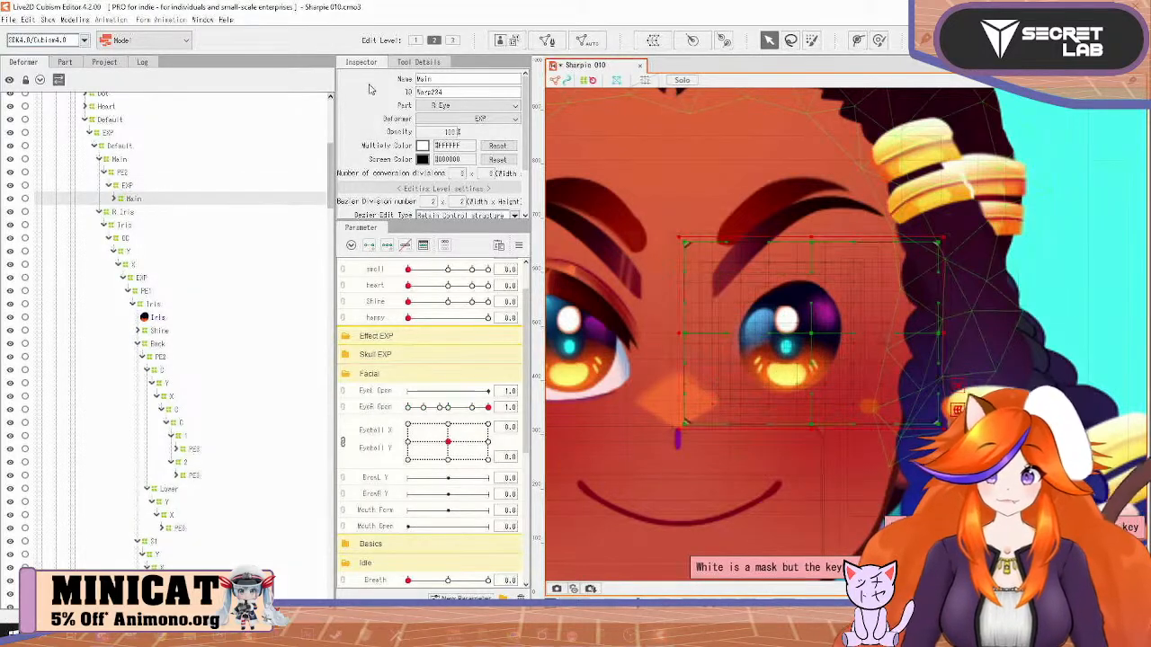
double_click(425, 79)
type("EXP")
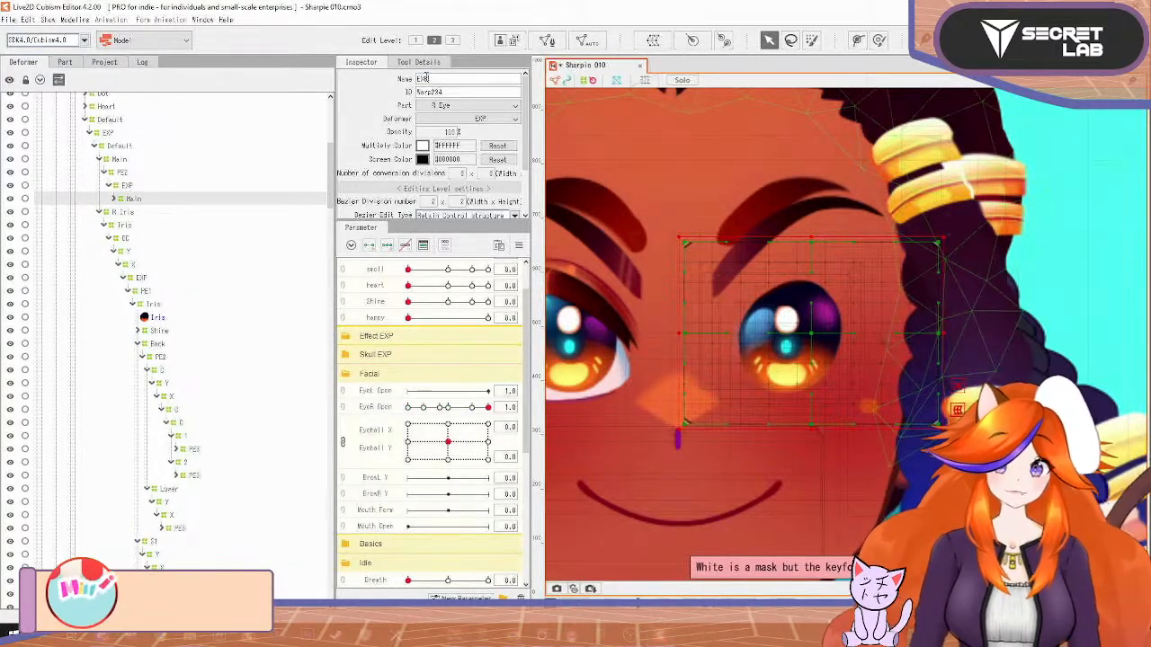
key("Return")
Rename the Main deformer below the two EXP deformers to EXP3
left_click(175, 187)
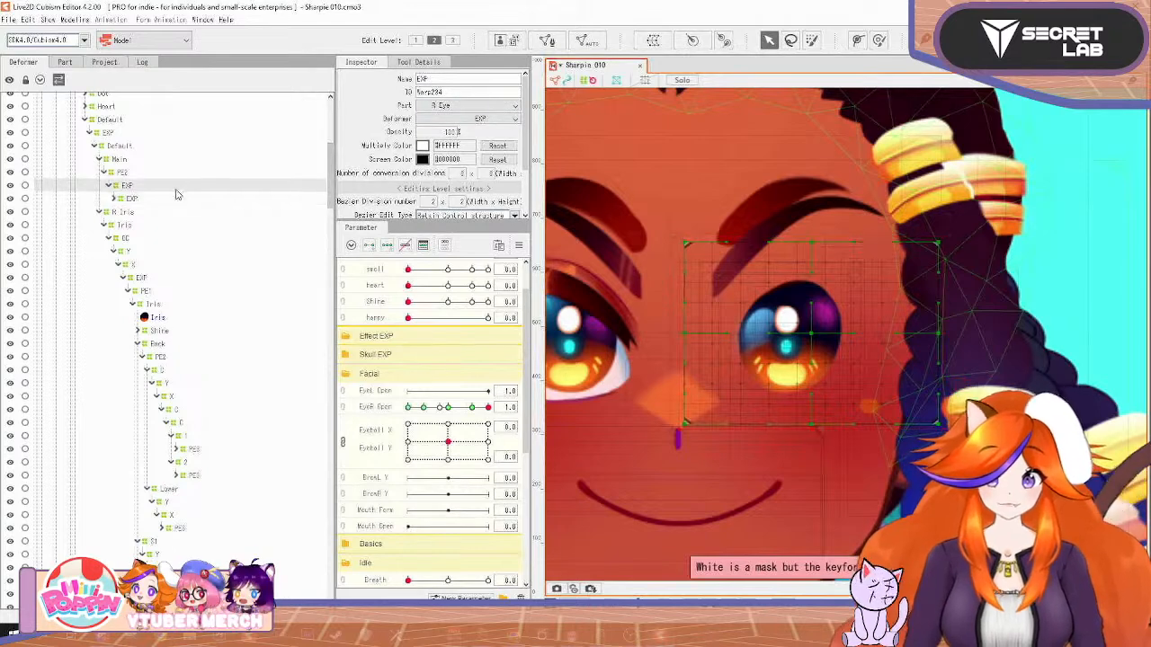
left_click(115, 199)
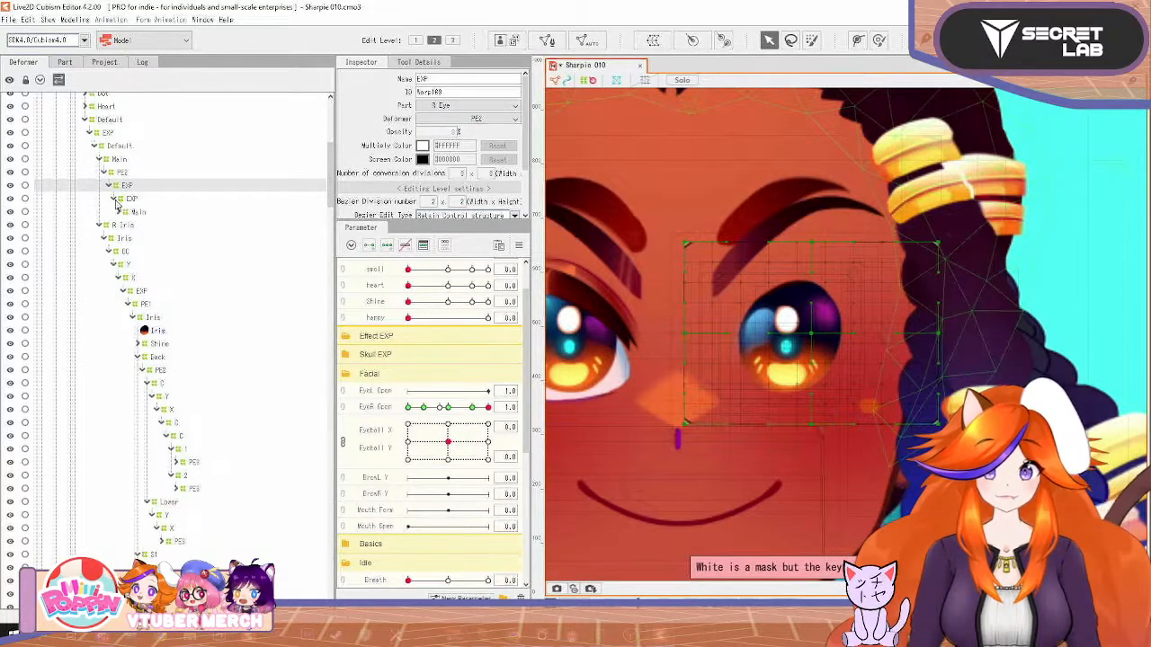
left_click(130, 212)
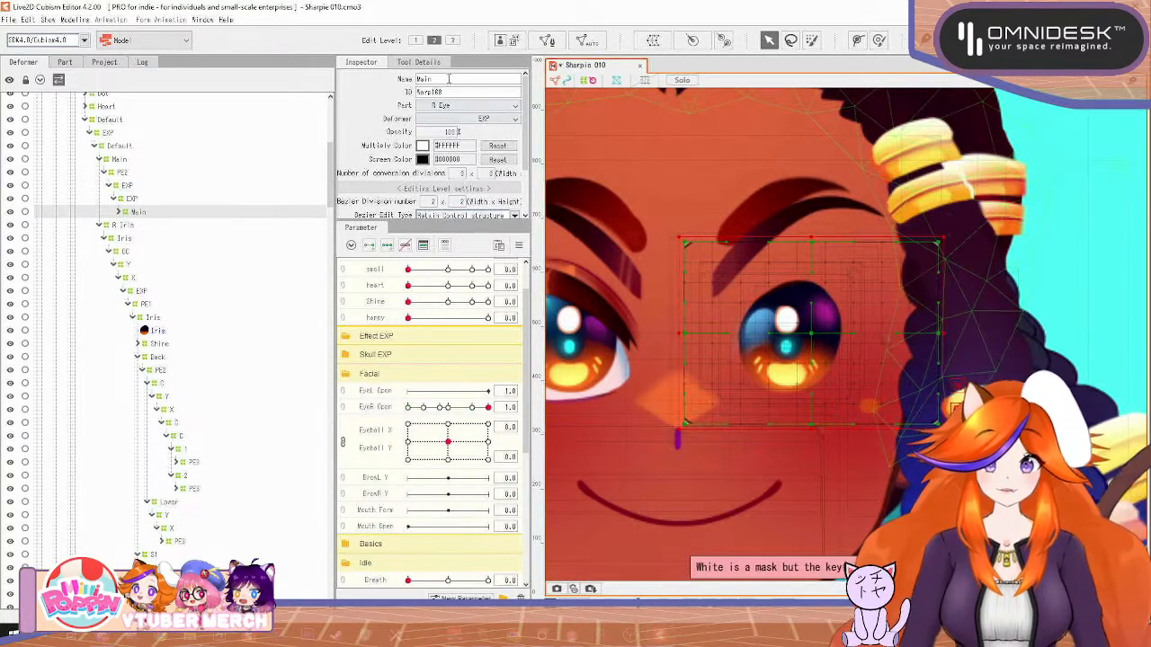
double_click(450, 79)
type("EXP")
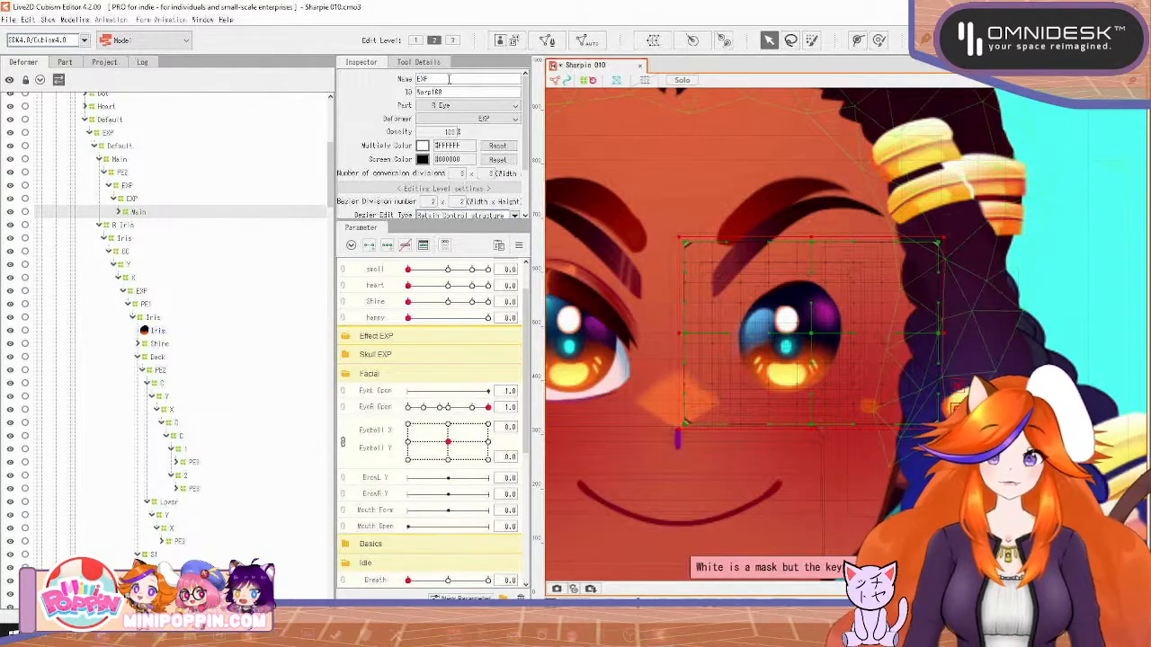
type("S")
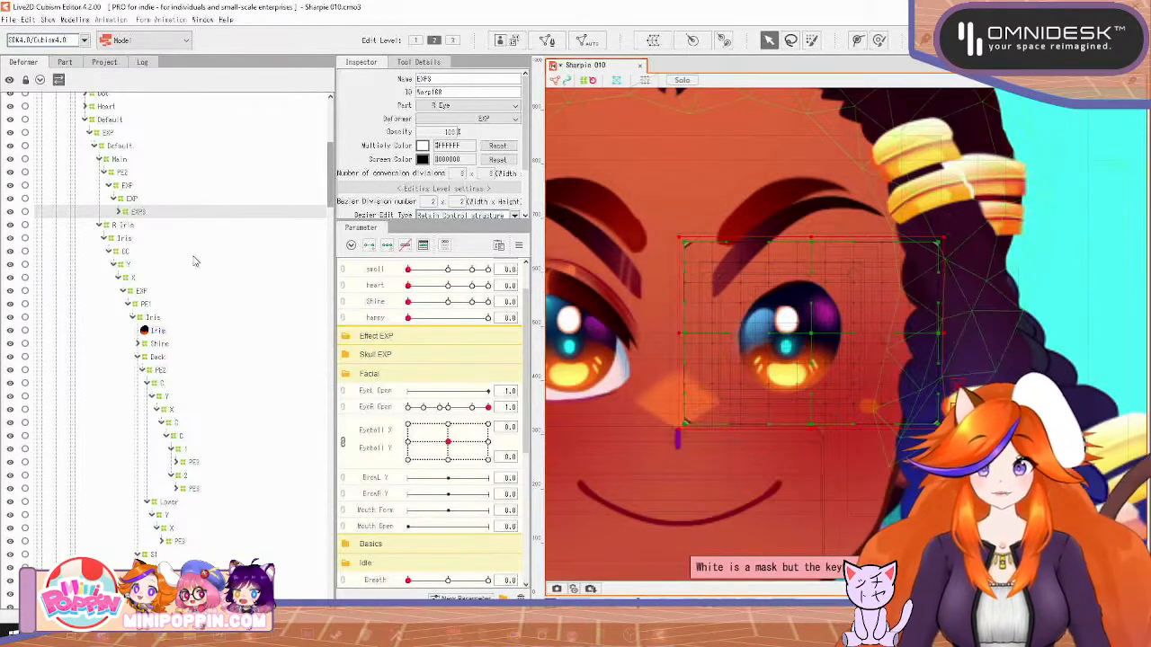
Rename the middle EXP deformer, directly above EXP3, to EXP2
left_click(183, 202)
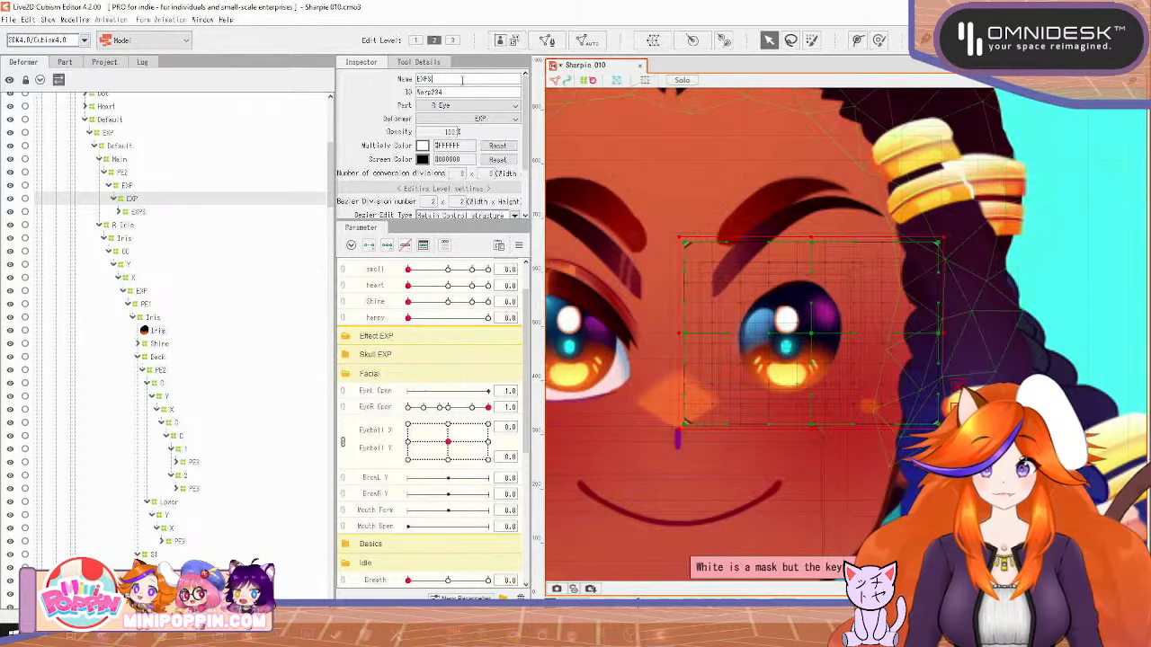
key("BackSpace")
type("2")
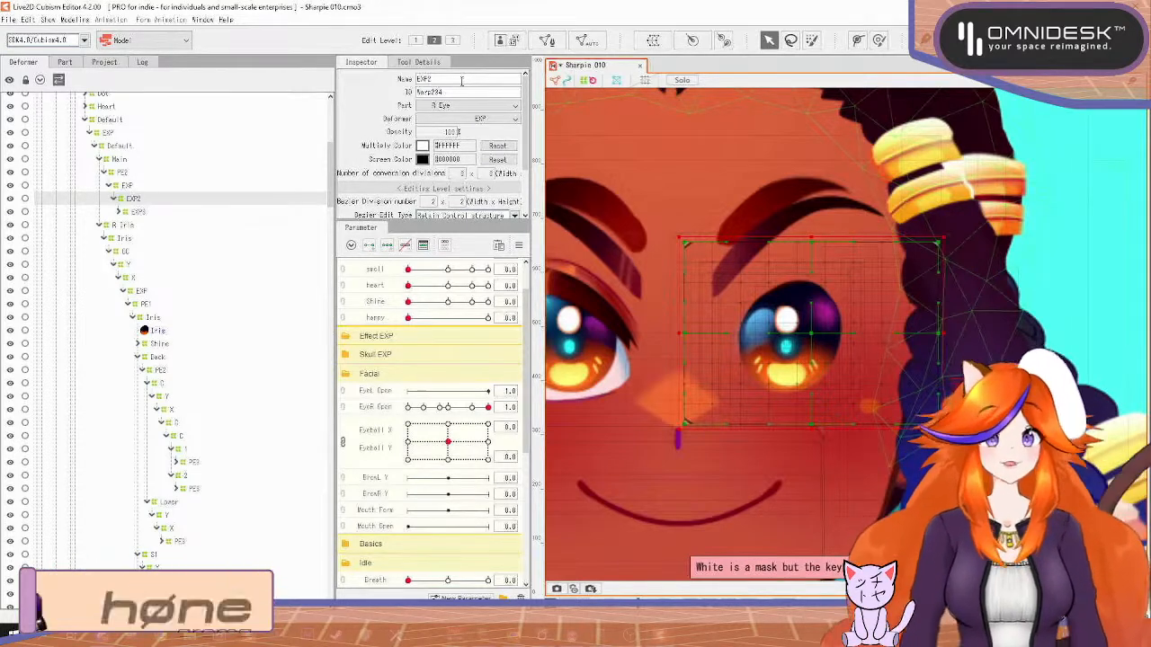
key("Return")
Give EXP, EXP2 and EXP3 matching EyeR Open keyforms at 0.0, 0.5 and 0.8, removing the one at 0.2
left_click(130, 185)
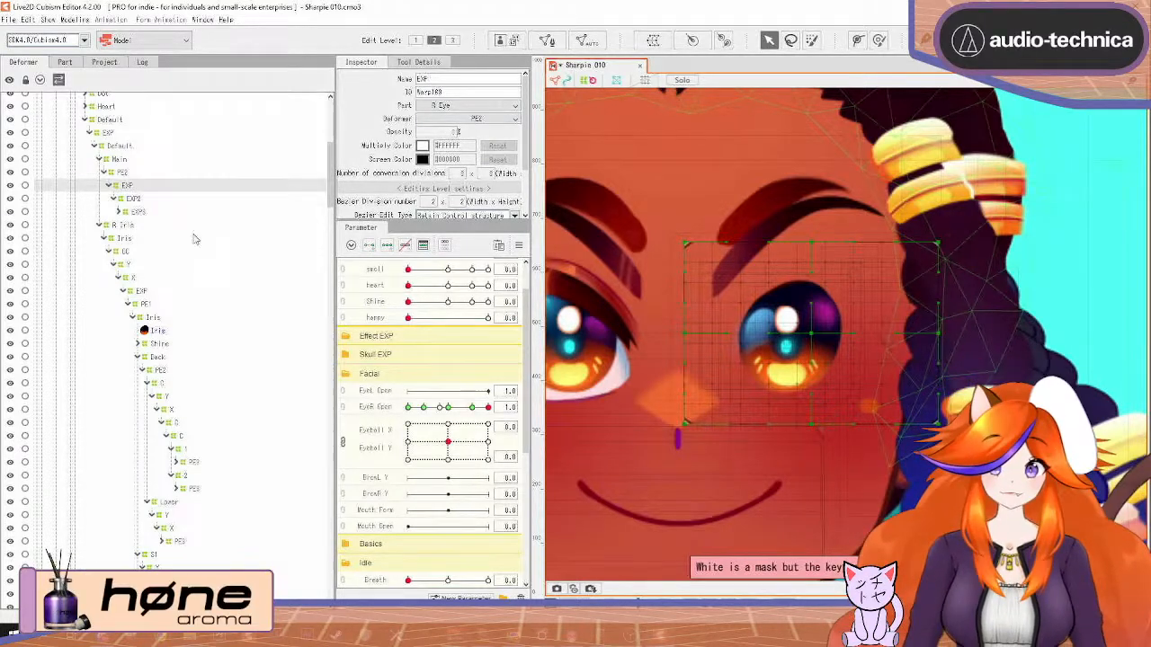
left_click(139, 213, "shift")
left_click(487, 408)
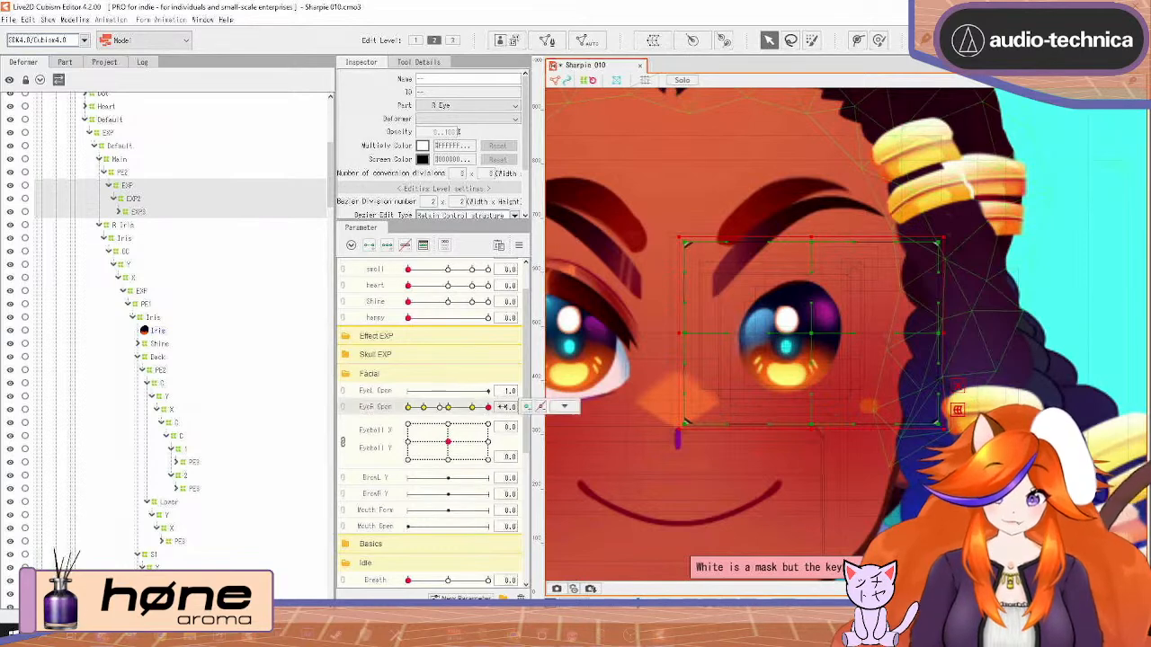
left_click(473, 407)
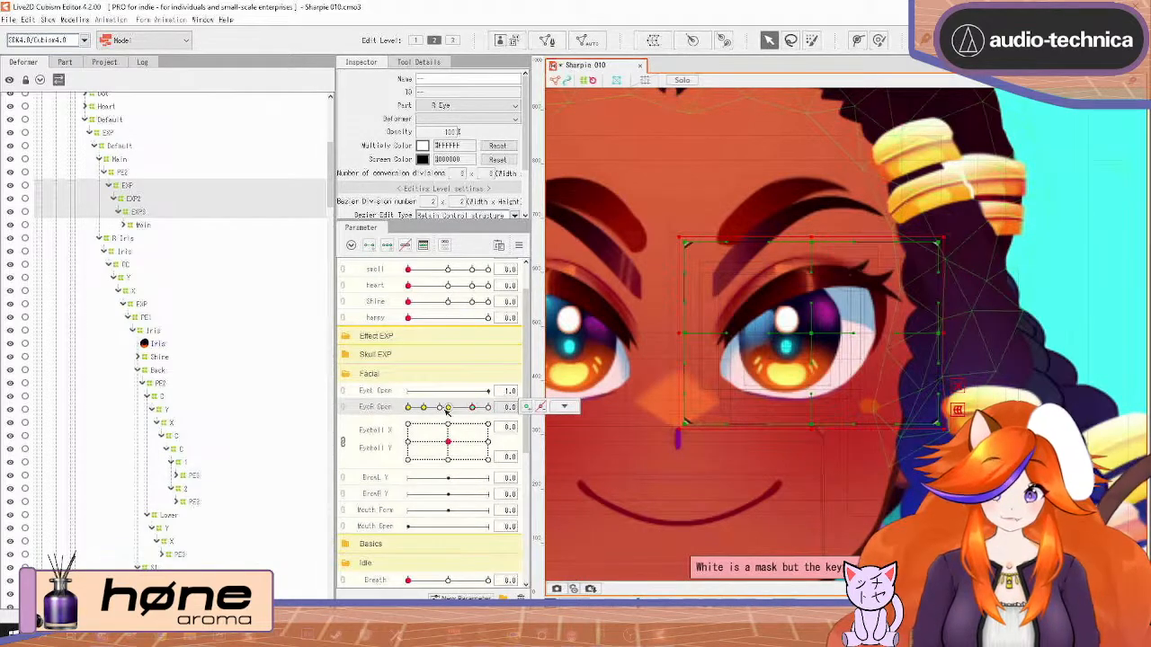
left_click_drag(447, 411, 495, 406)
left_click(530, 408)
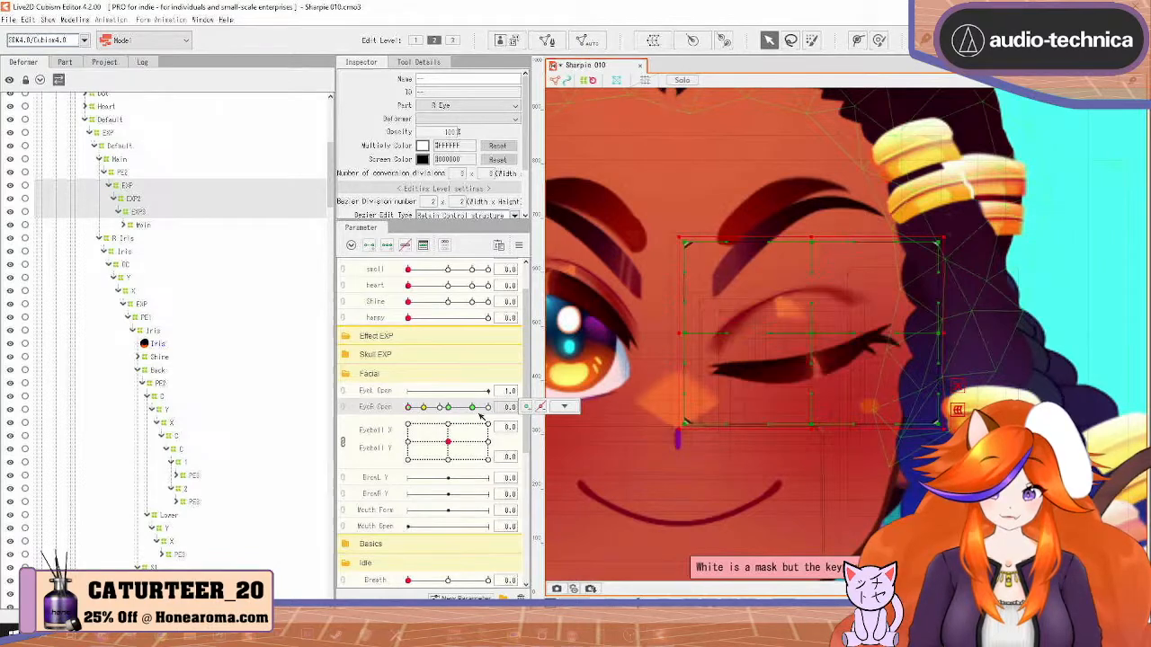
left_click(425, 408)
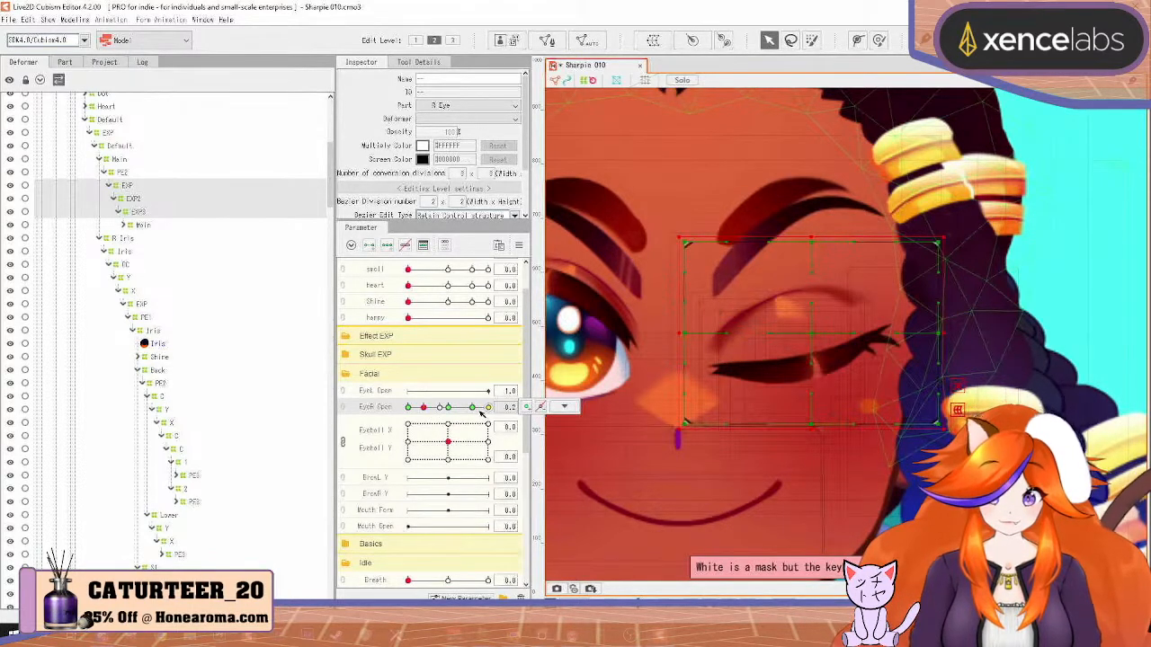
left_click(475, 408)
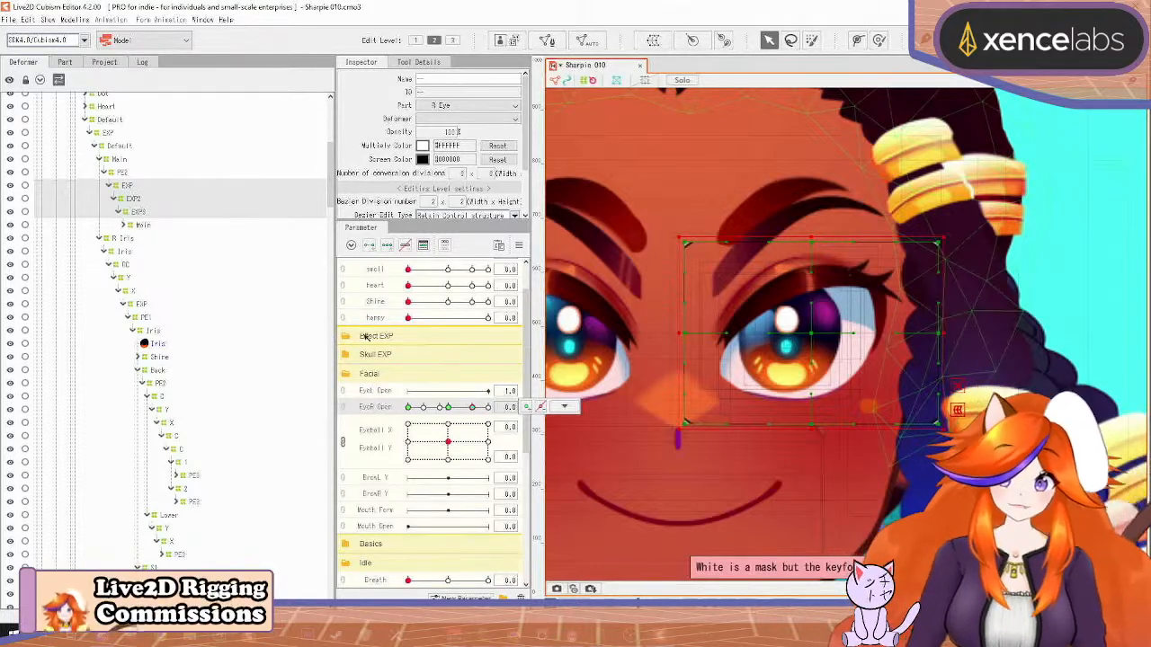
Give the EXP deformer Shock Iris keyforms at 0.0 and 1.0 and preview the parameter across its range
left_click(127, 188)
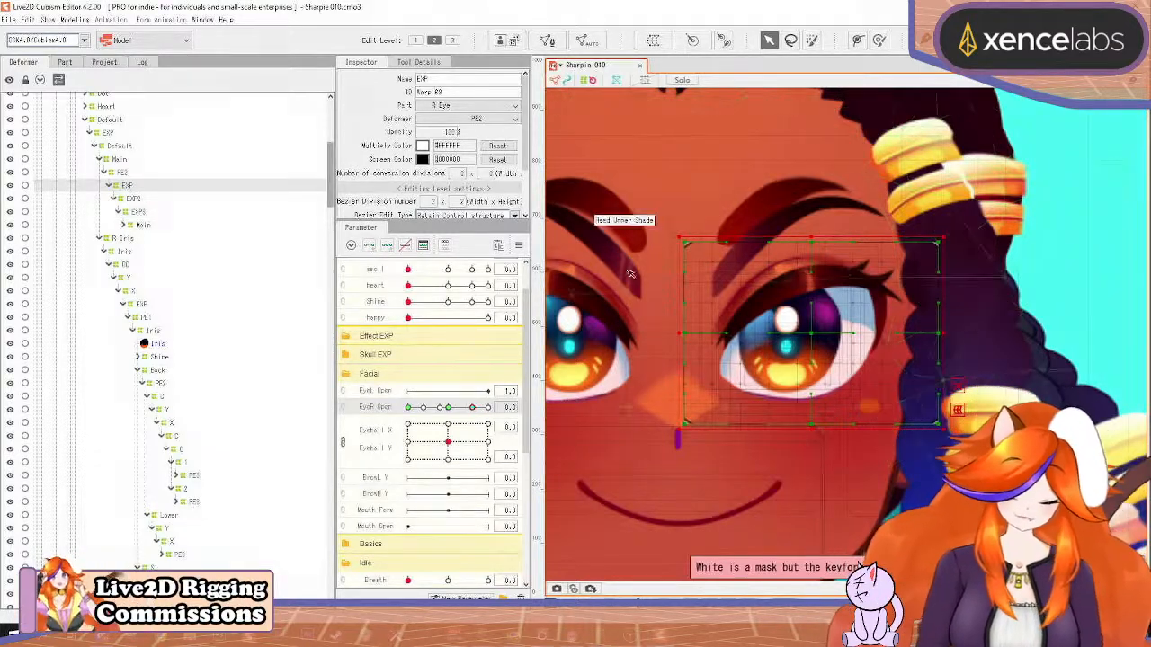
scroll(377, 306, "up", 1)
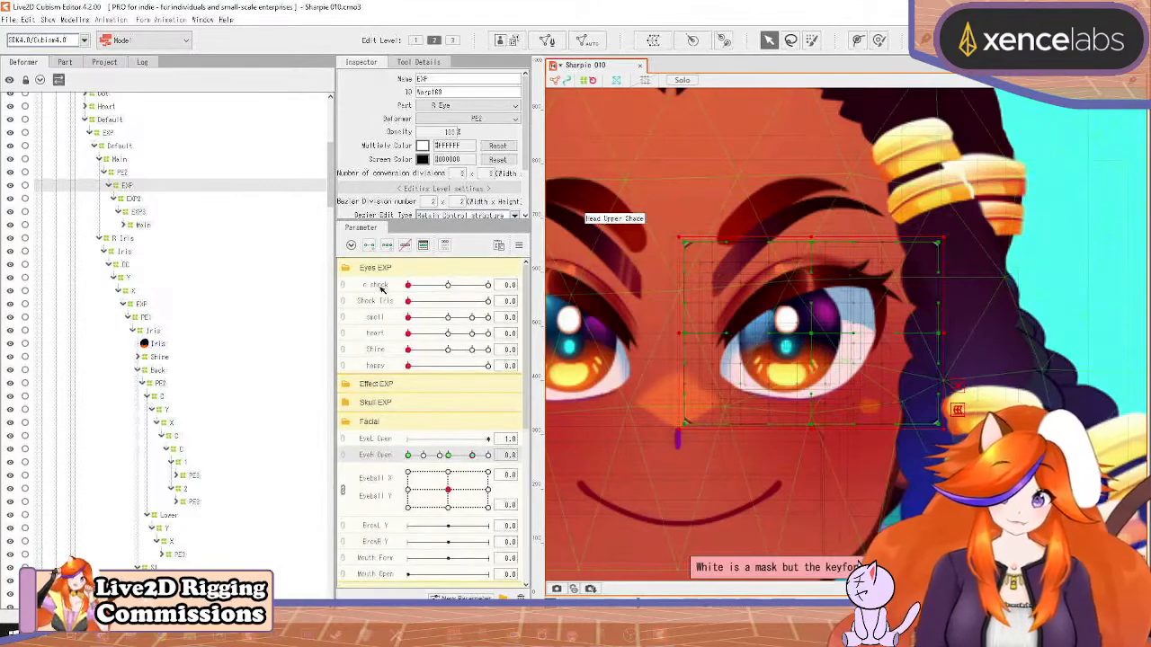
left_click(381, 288)
left_click(388, 300)
left_click(369, 245)
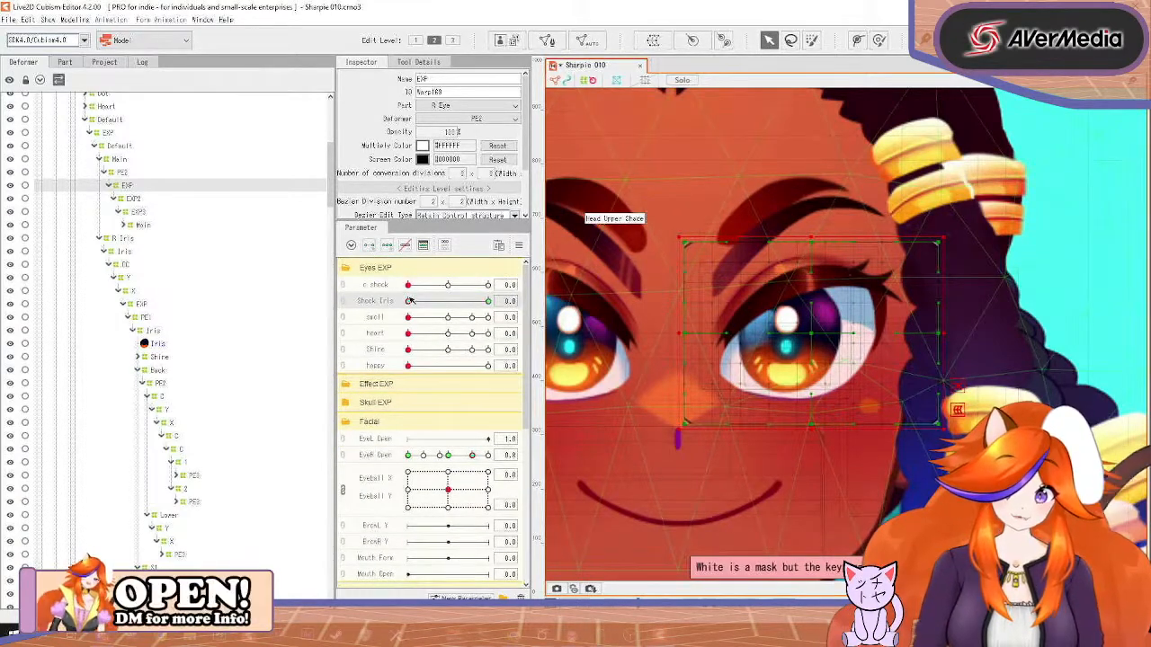
left_click_drag(409, 302, 487, 301)
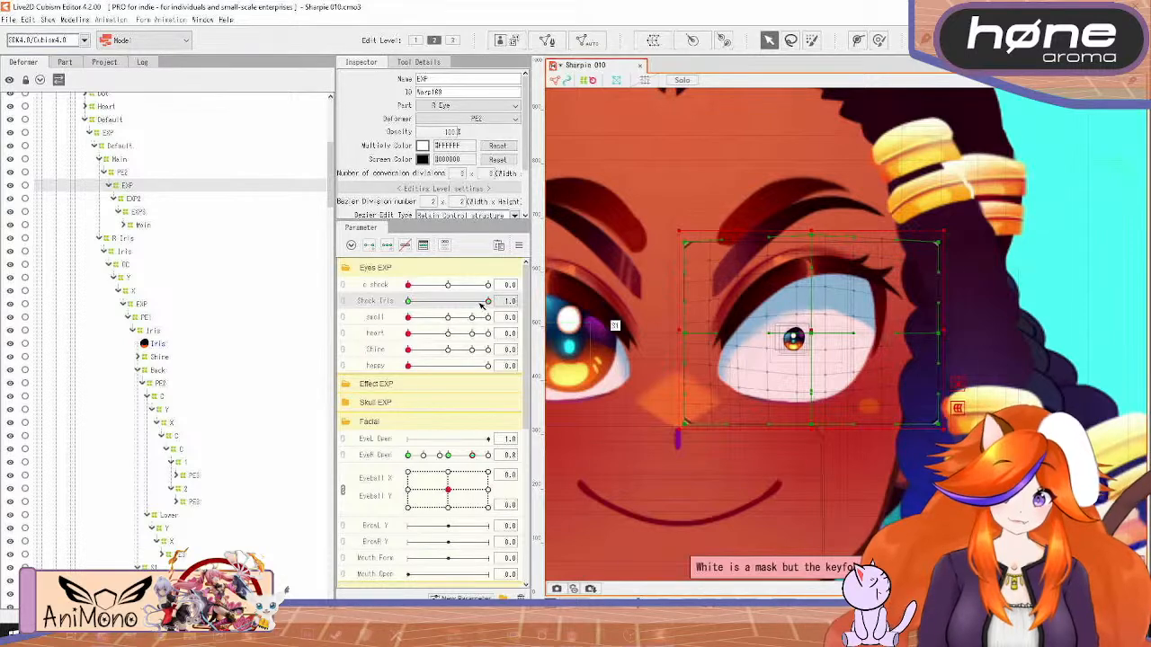
left_click_drag(486, 302, 357, 336)
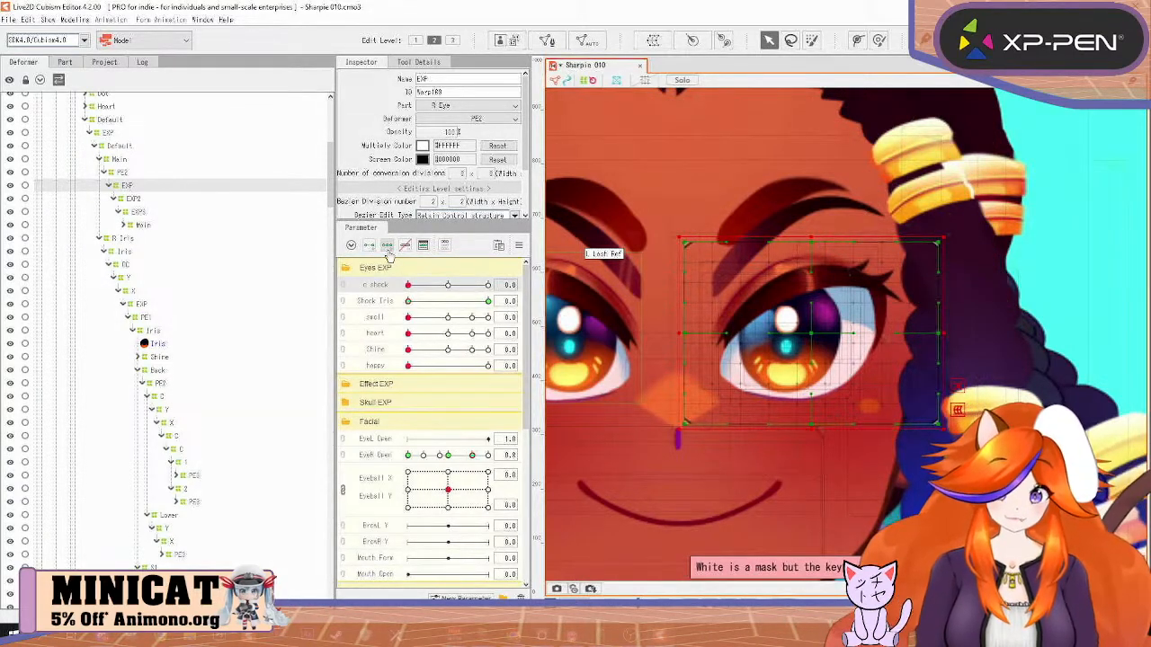
Create a parameter named Angry below happy with minimum 0, default 0 and maximum 1
left_click(381, 367)
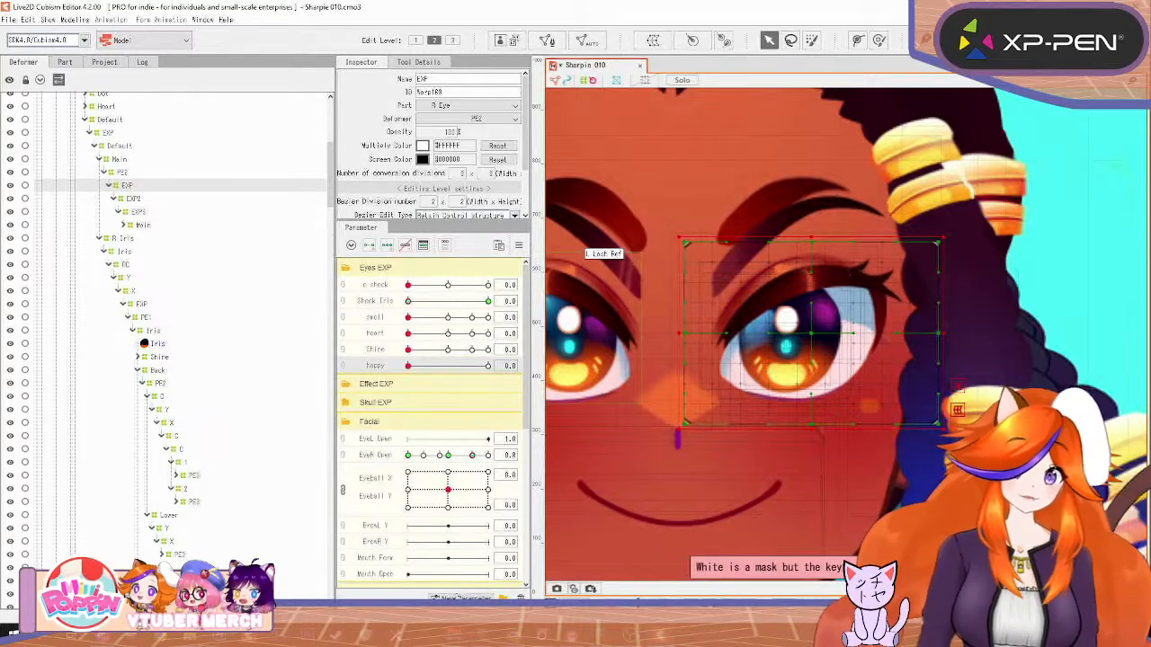
left_click(459, 598)
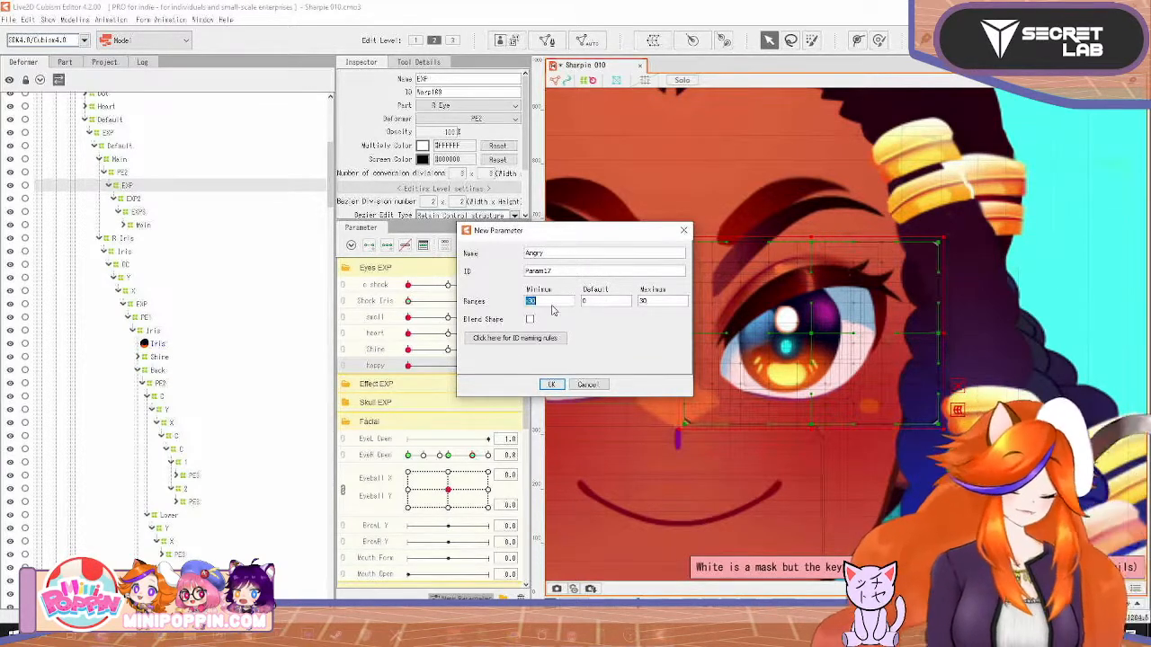
left_click_drag(656, 303, 606, 299)
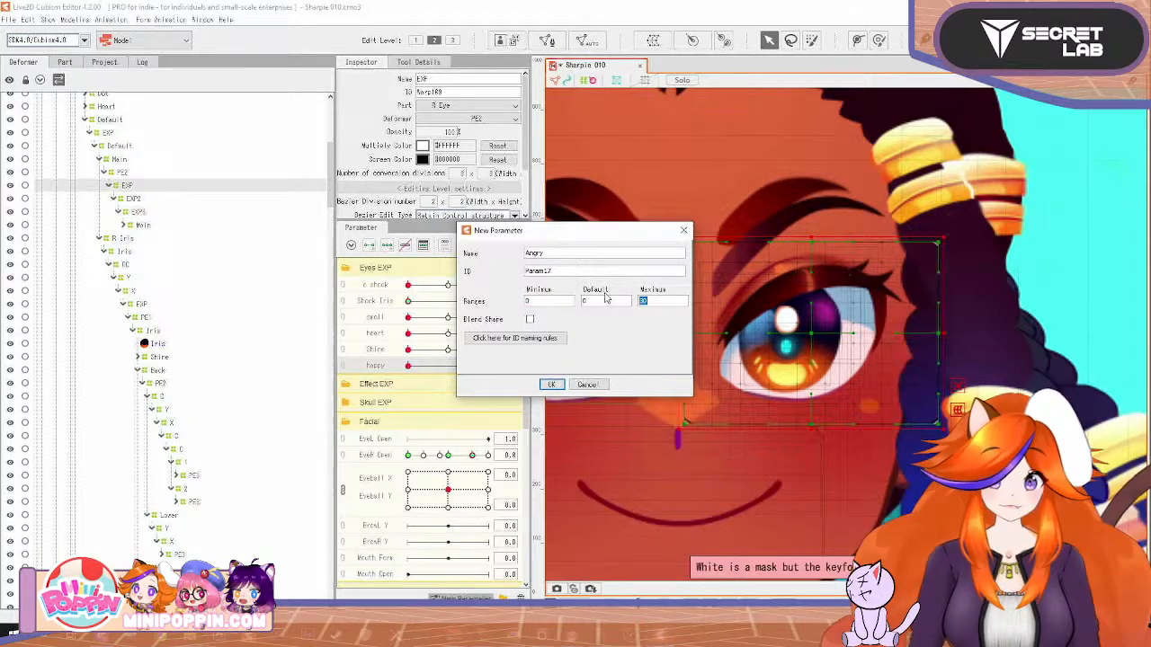
left_click(552, 385)
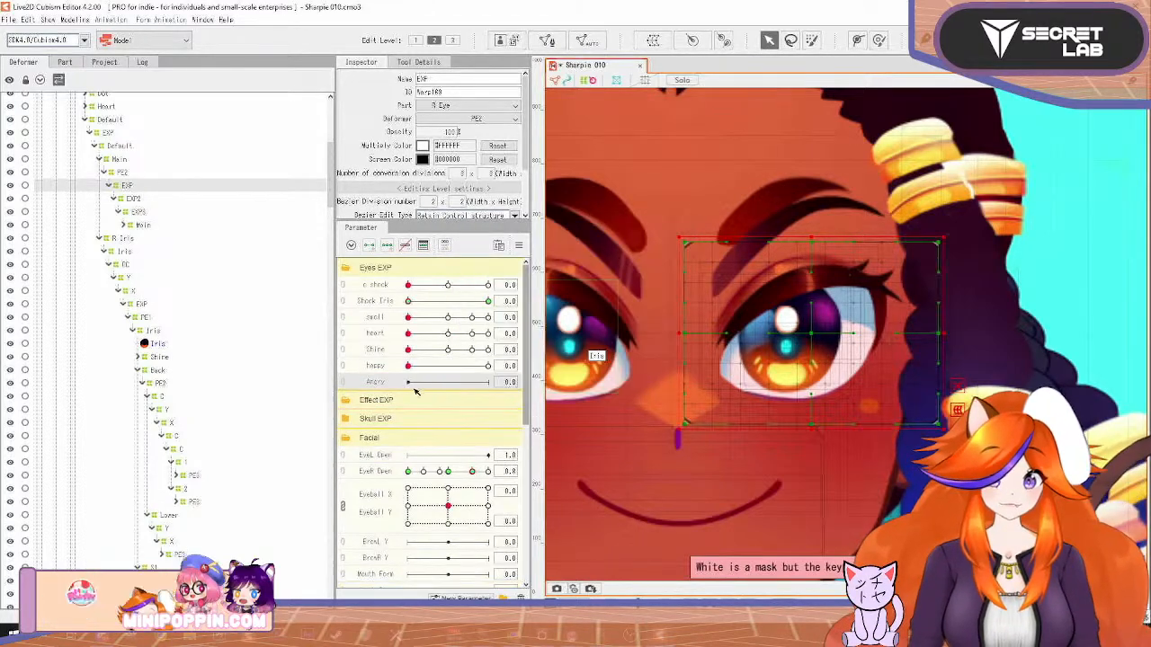
Replicate the Angry parameter repeatedly until the Eyes EXP group holds seven copies of it
left_click(519, 246)
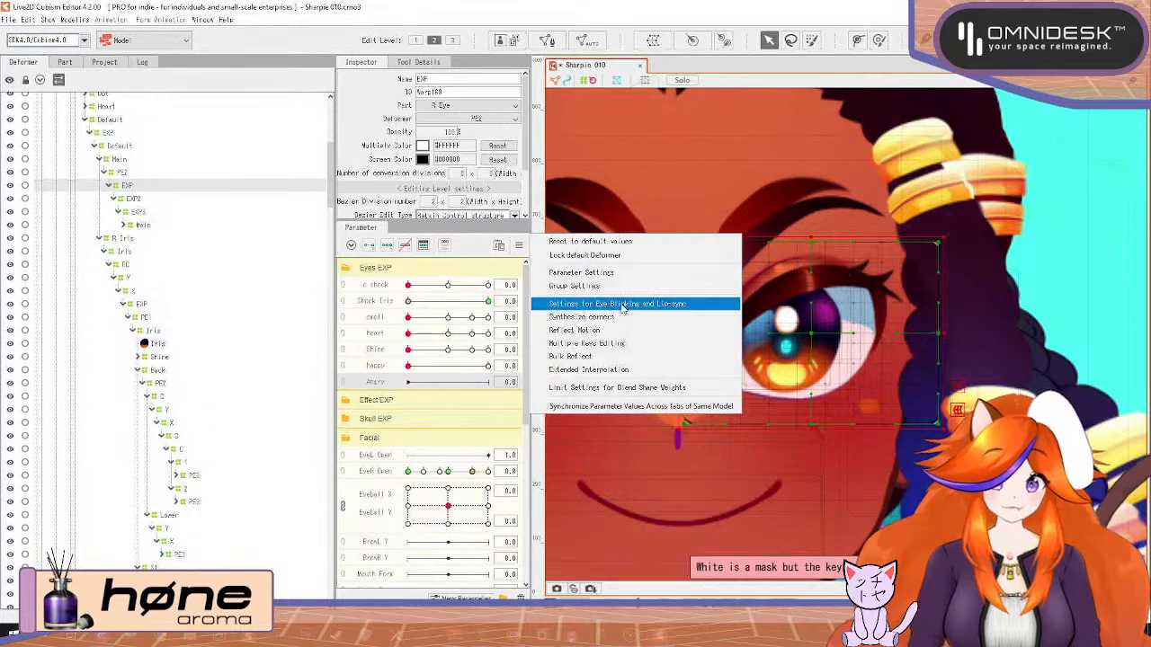
left_click(378, 385)
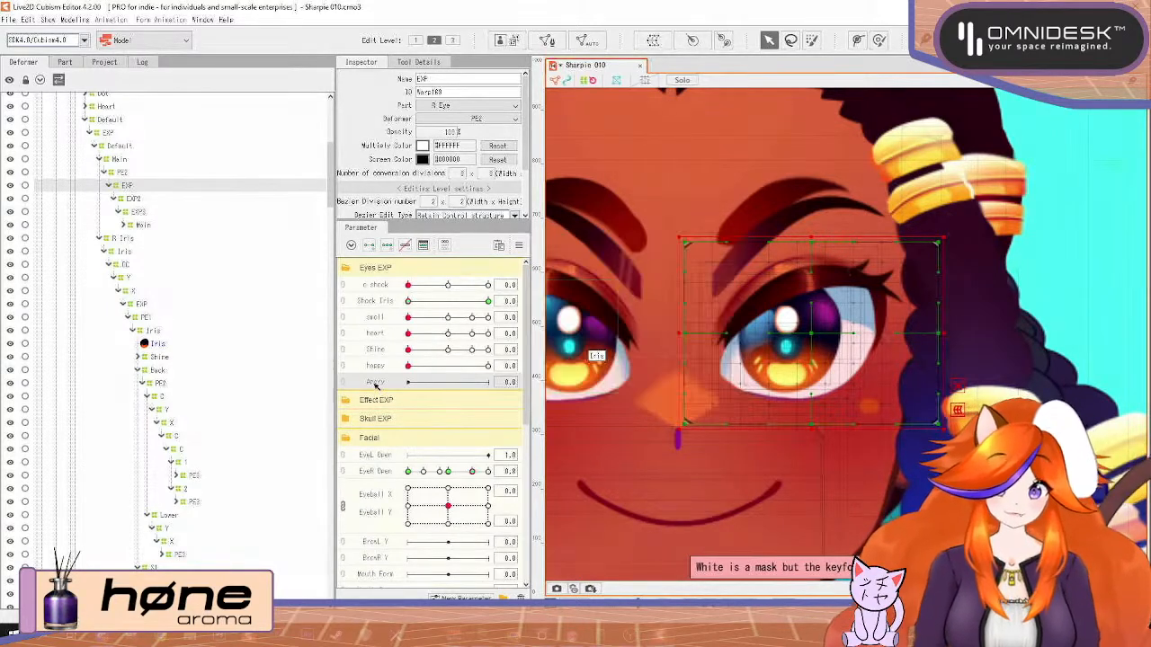
right_click(387, 385)
left_click(407, 419)
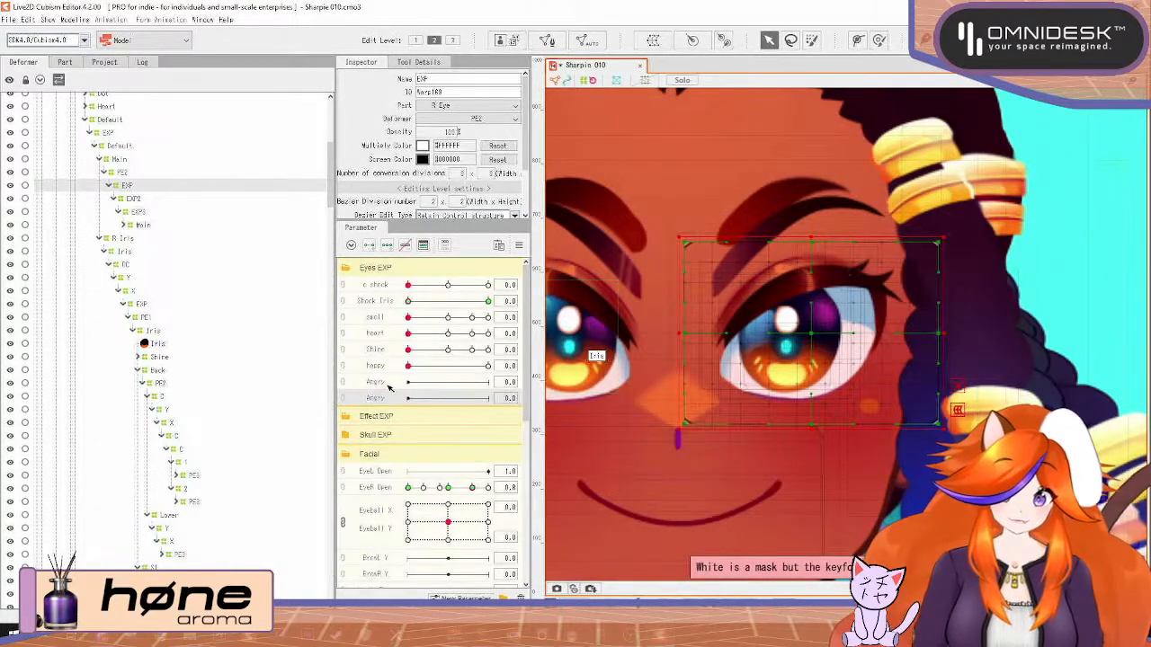
right_click(400, 398)
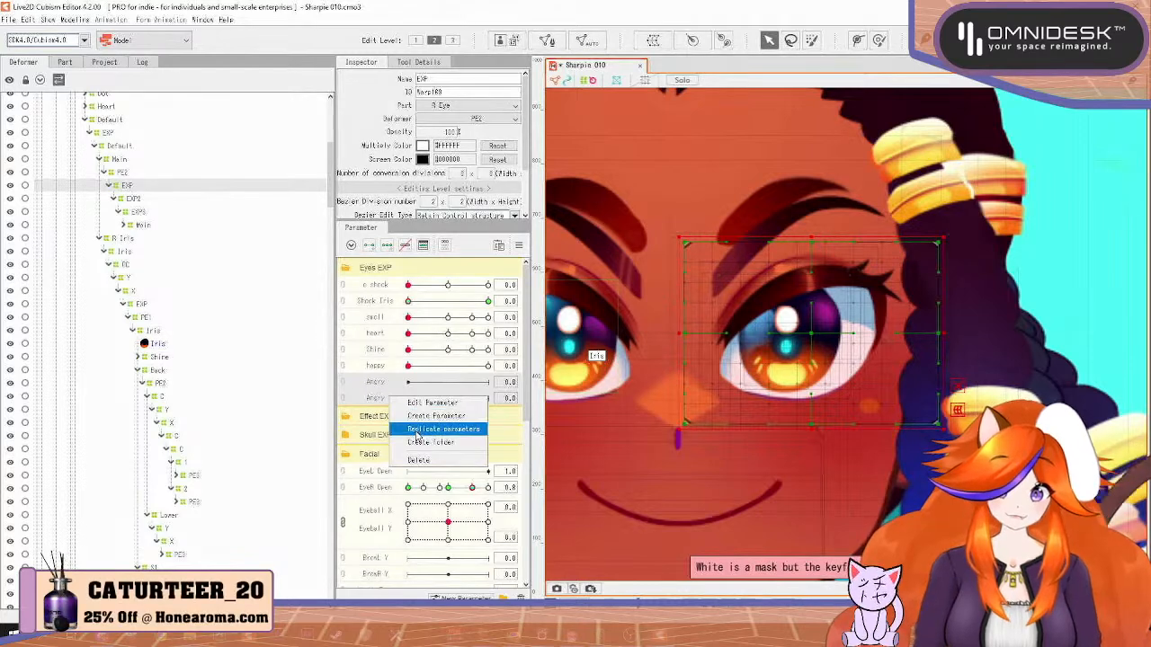
left_click(416, 430)
left_click(387, 431, "shift")
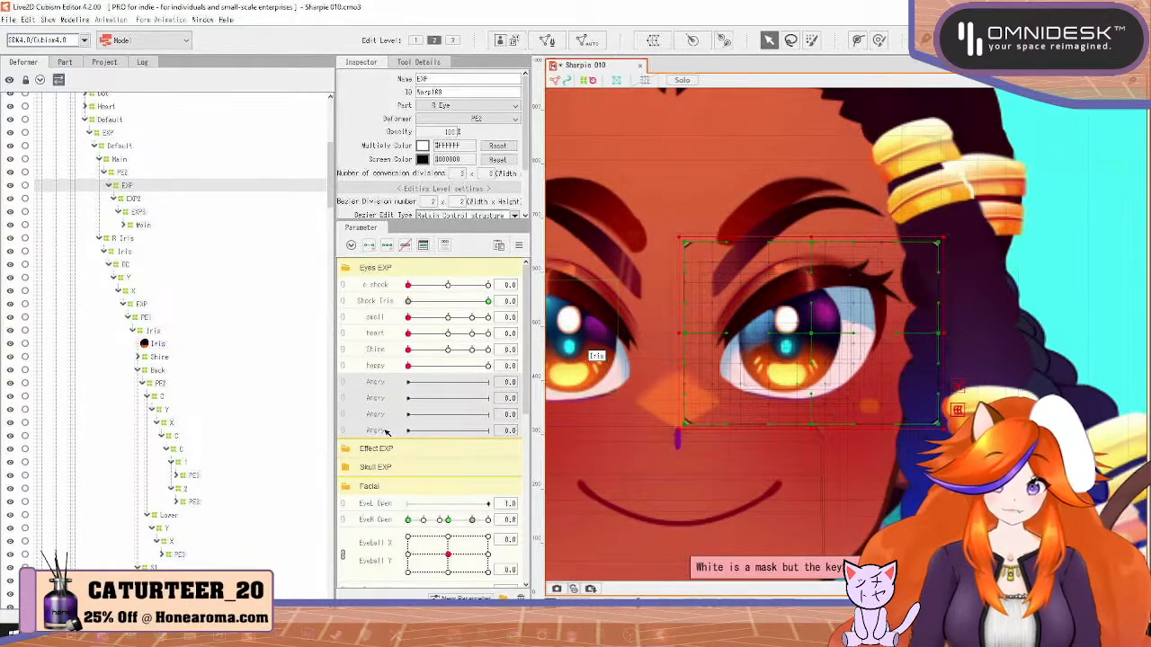
right_click(389, 431)
left_click(418, 462)
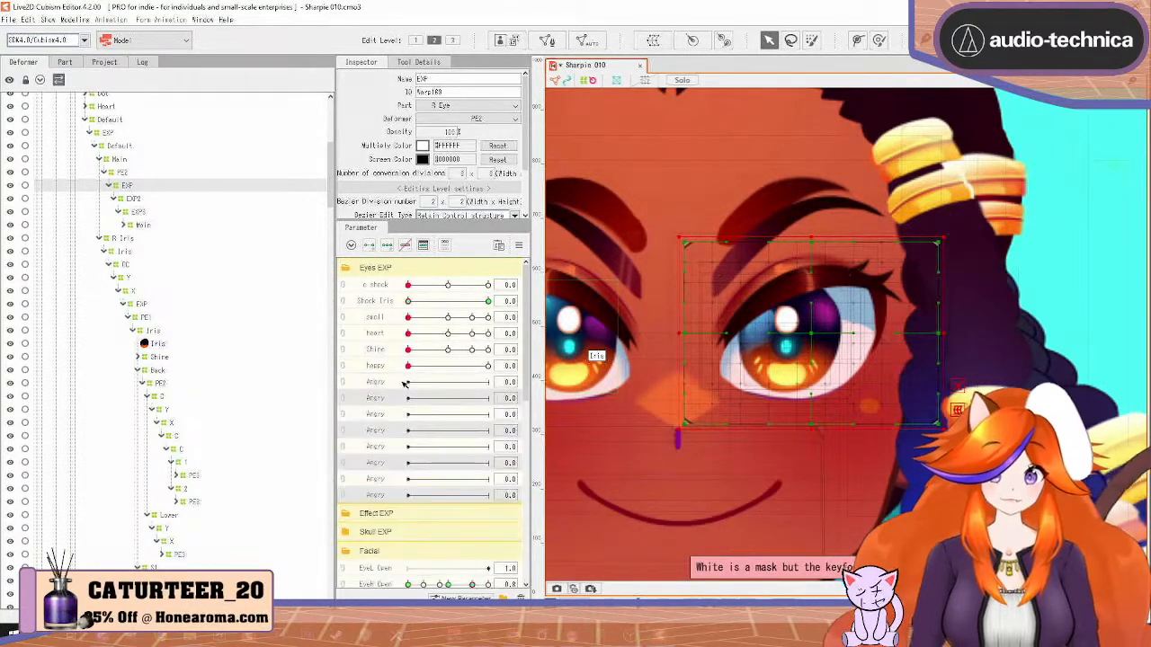
Rename the first four Angry copies in the parameter settings to Sad, Judge, Irk and Squint
left_click(519, 245)
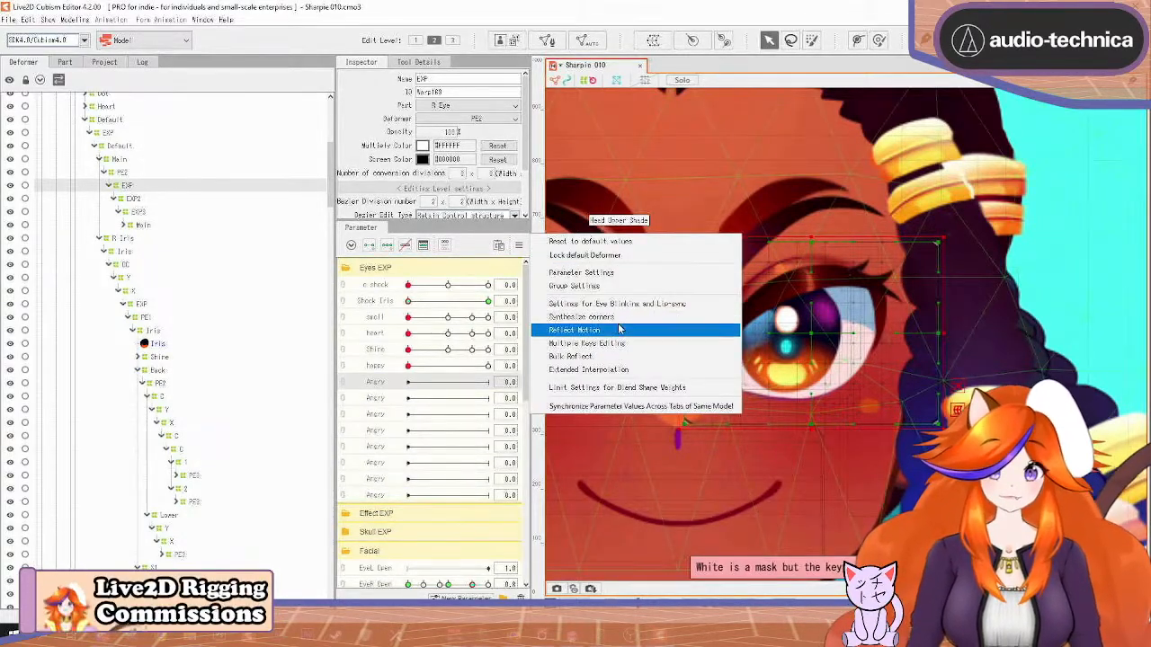
left_click(629, 273)
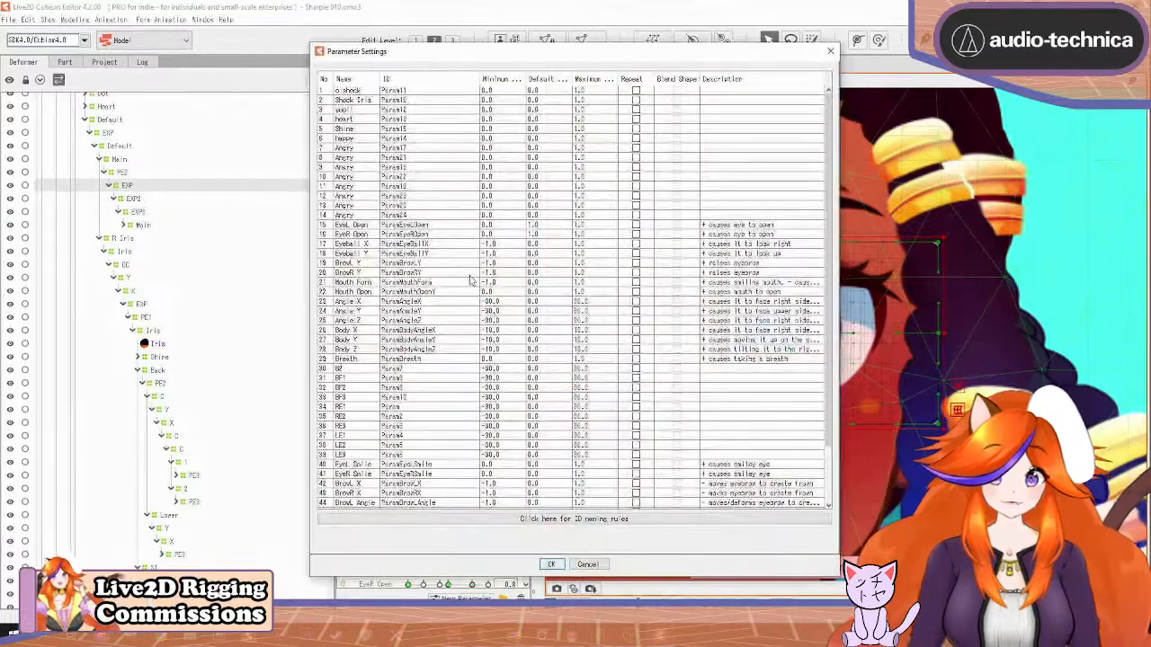
double_click(346, 157)
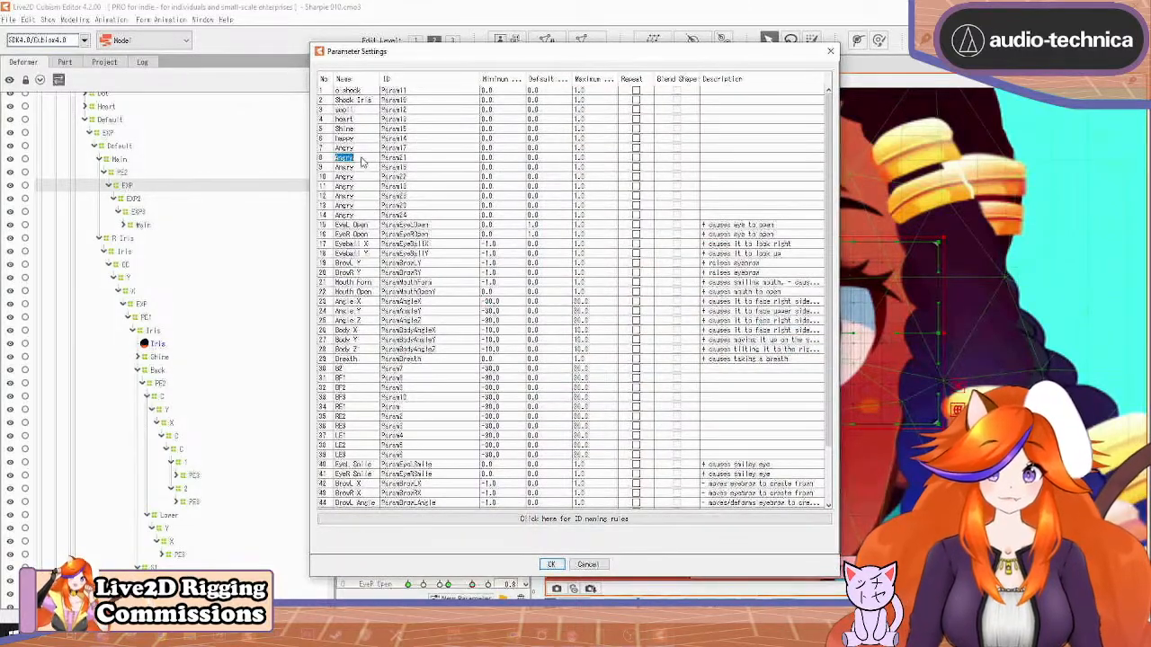
type("Sad")
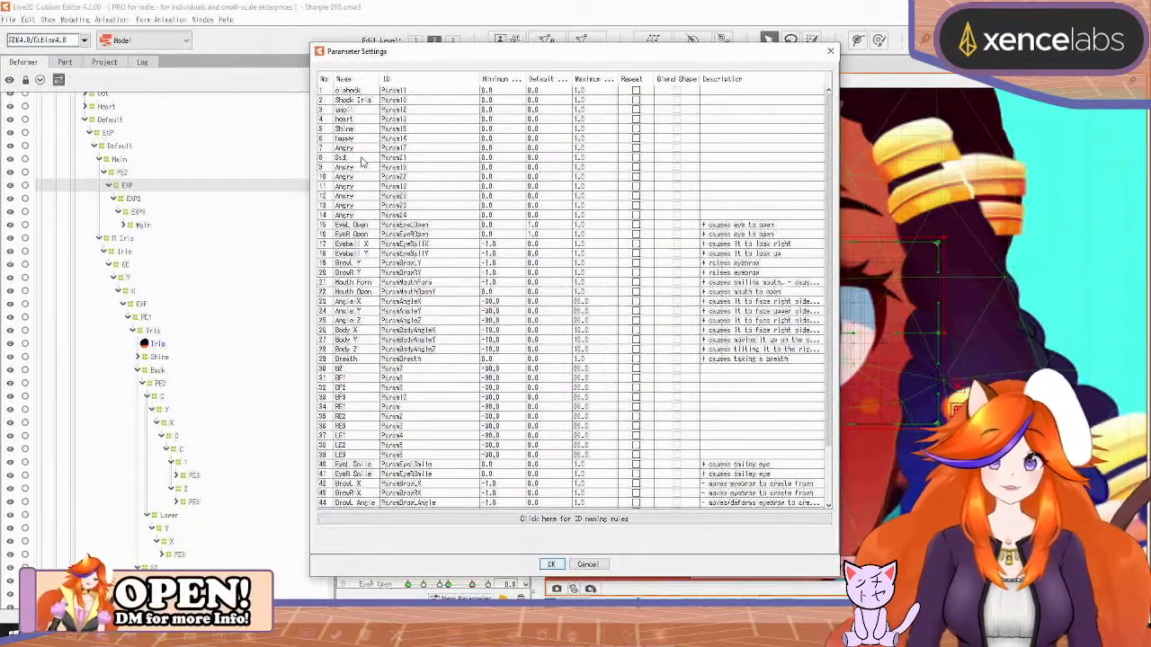
key("Return")
double_click(349, 168)
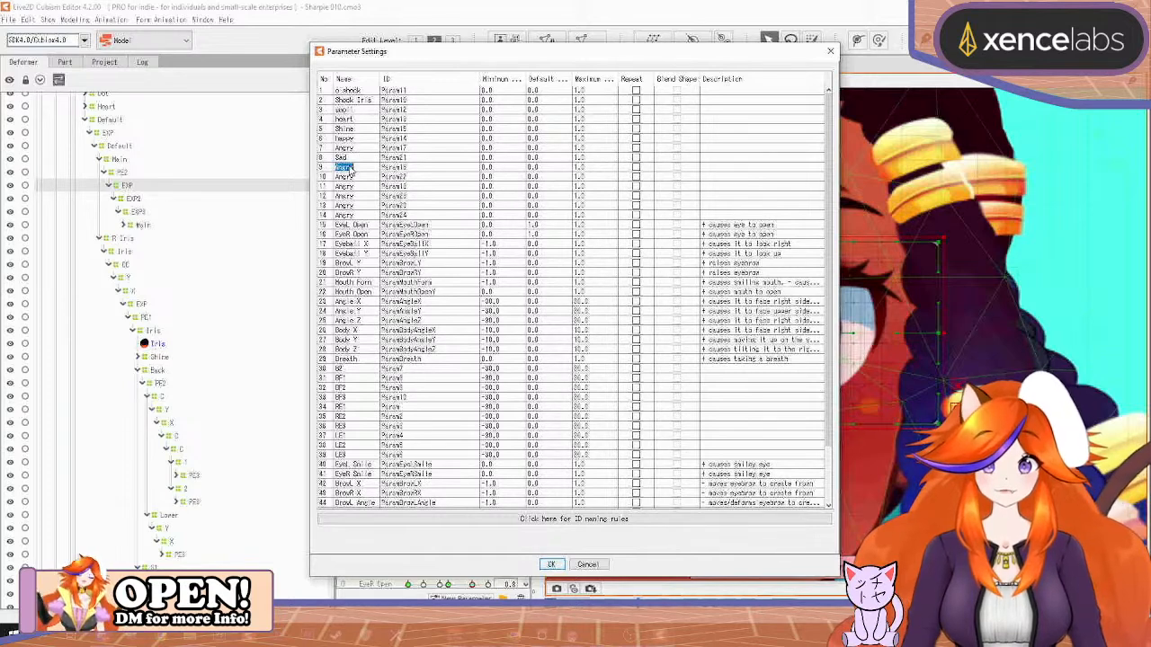
key("Return")
double_click(350, 177)
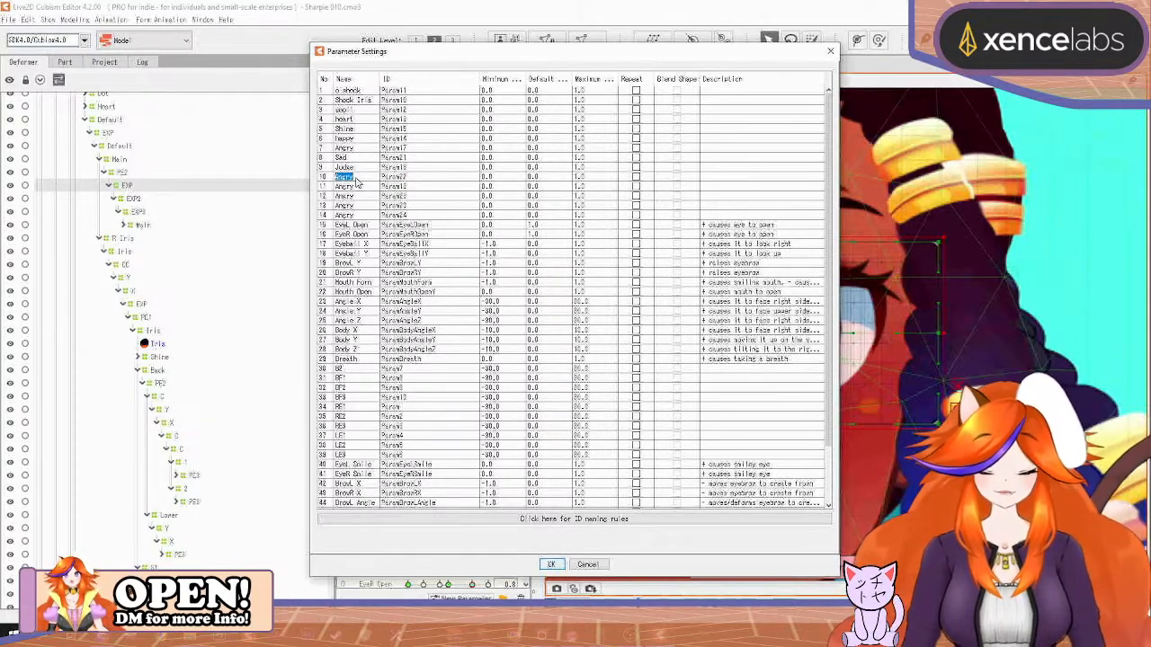
key("Return")
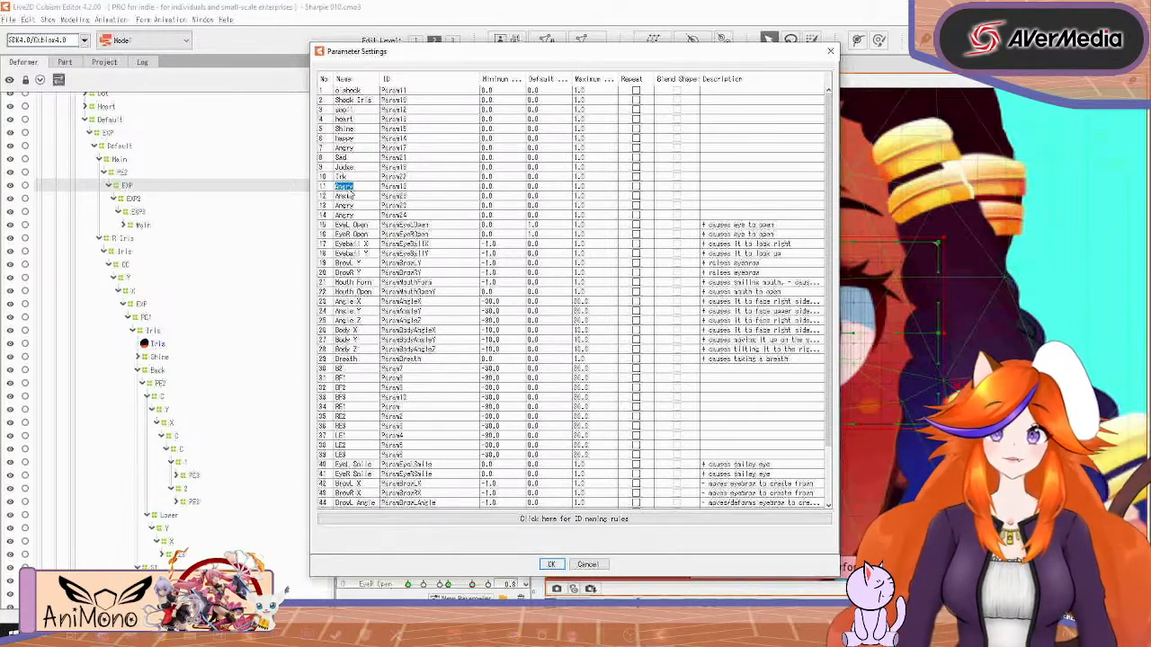
type("Salty")
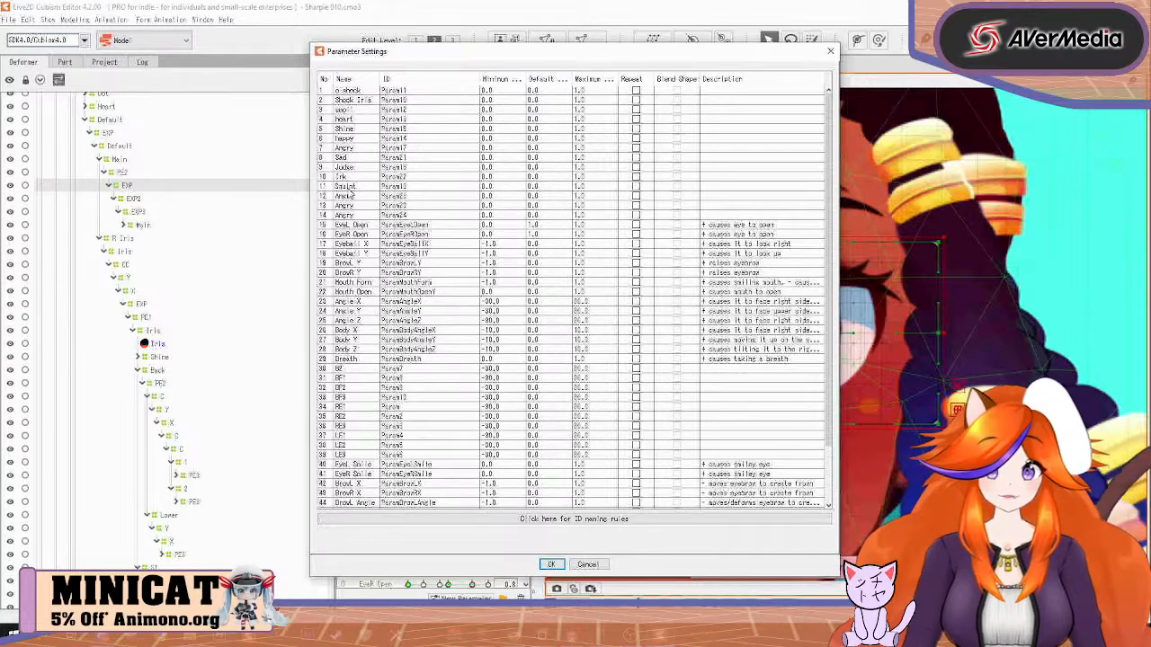
Clear the names of the three remaining Angry copies, apply the settings, and delete those three nameless parameters
double_click(347, 196)
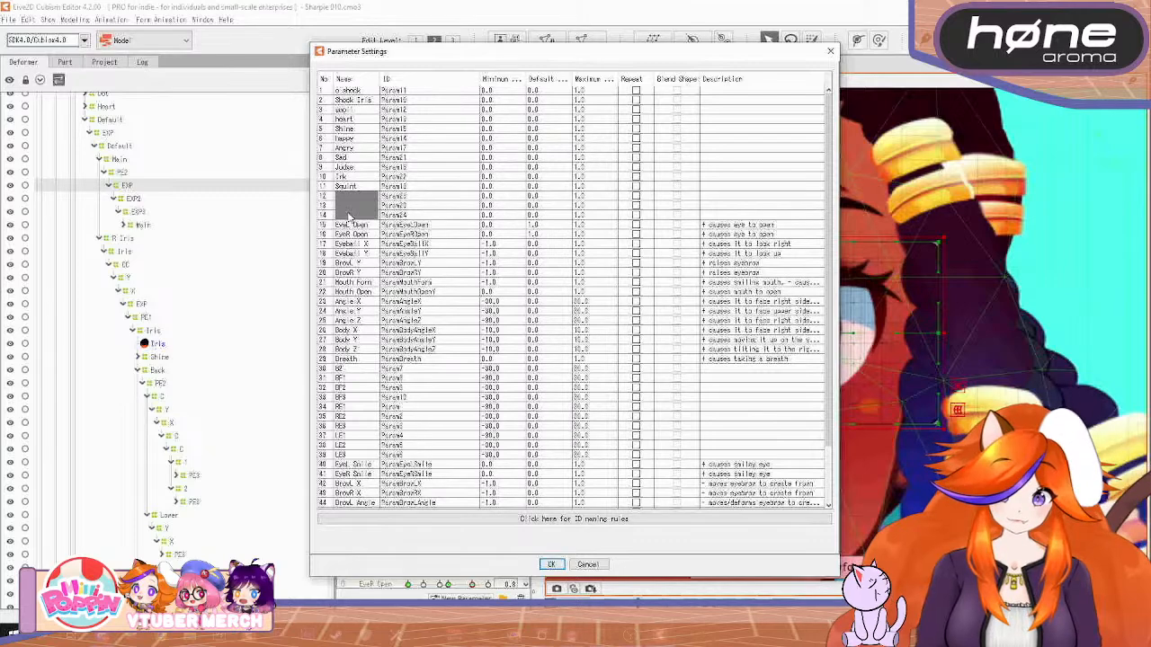
left_click(561, 569)
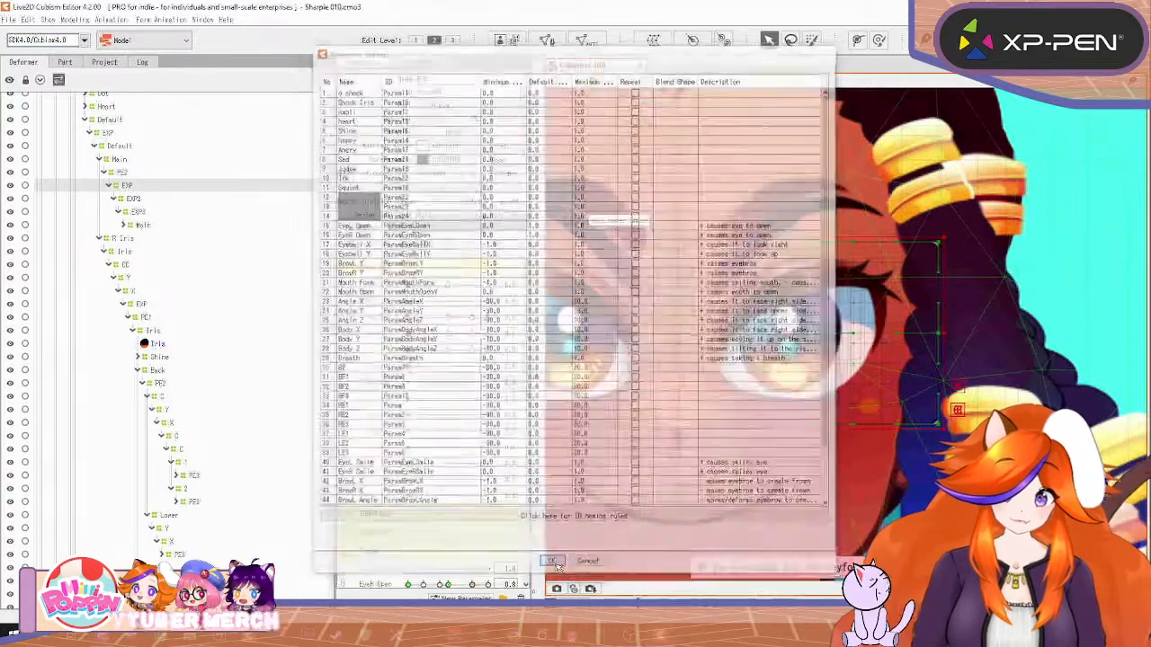
left_click(398, 493, "shift")
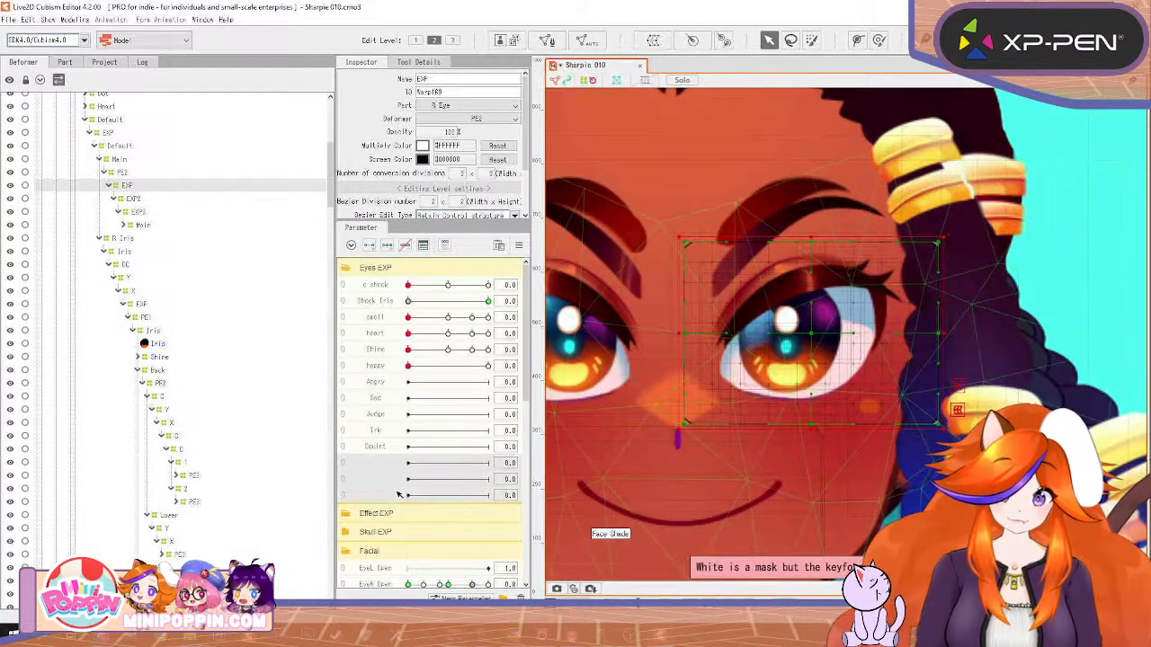
right_click(397, 491)
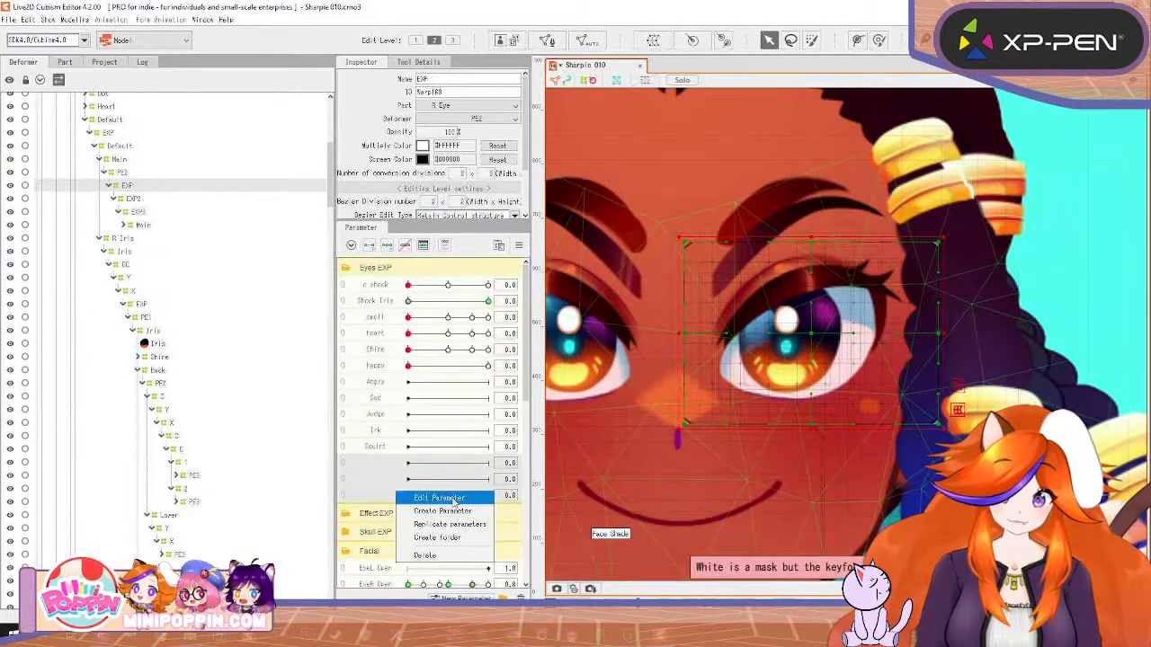
left_click(463, 555)
left_click(545, 332)
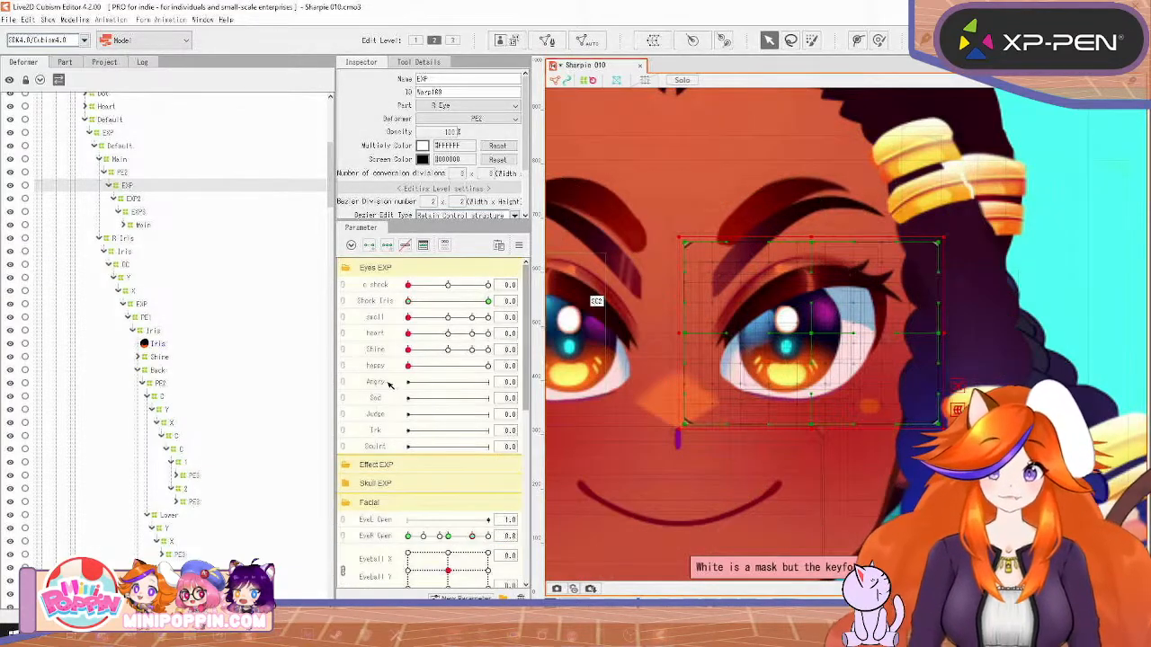
Give the EXP deformer Angry keyforms at 0.0 and 1.0
left_click(389, 384)
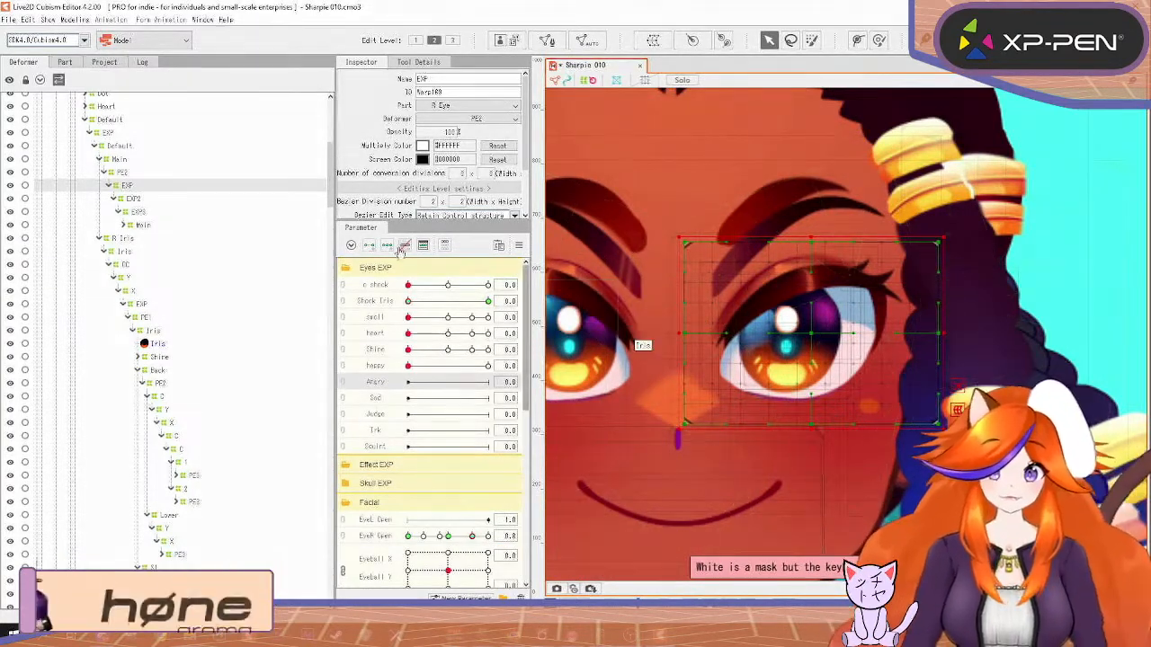
left_click(475, 538)
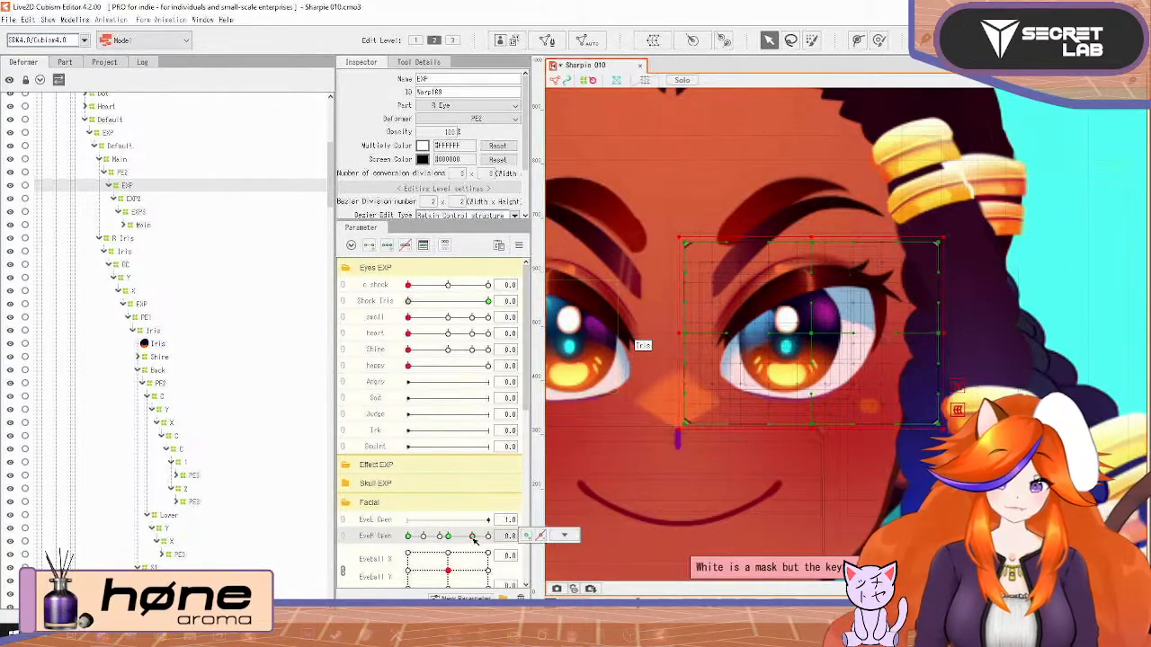
left_click(390, 307)
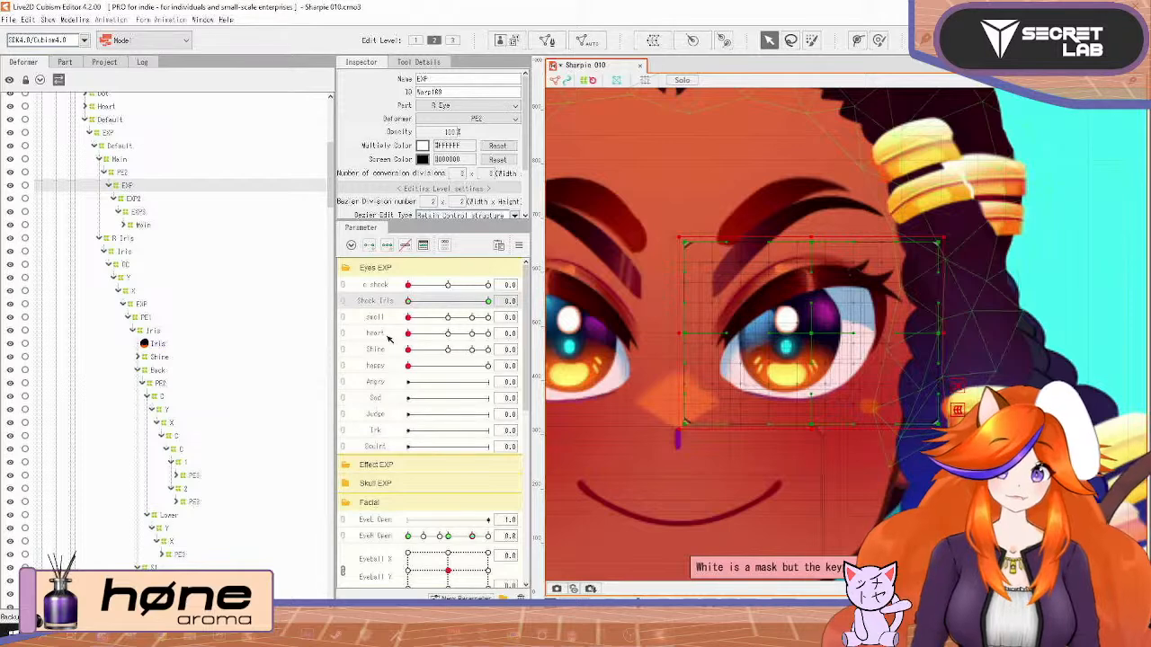
left_click(396, 387)
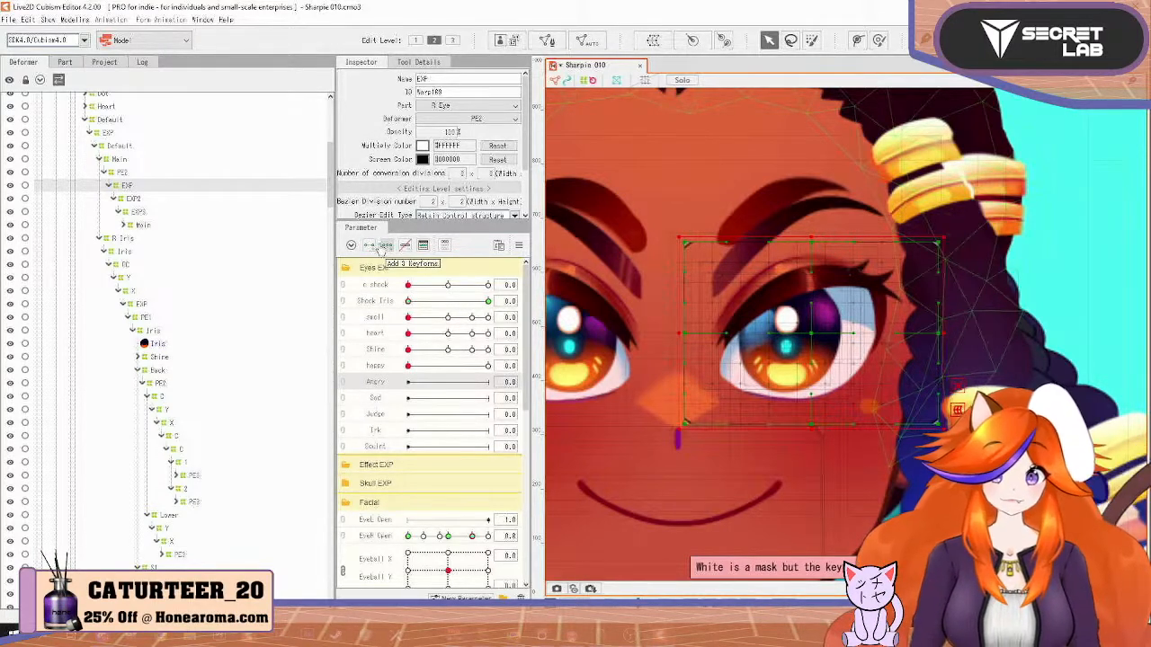
left_click(384, 246)
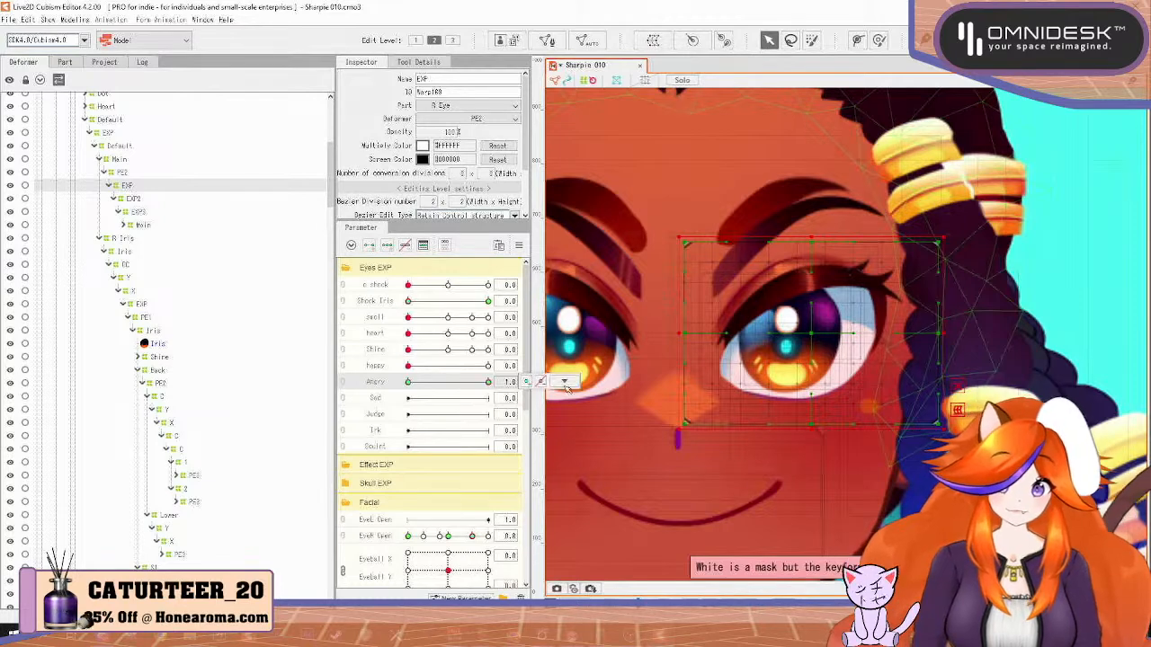
At Angry 1.0, slant the upper part of the EXP deformer down toward the nose and lower its centre slightly
left_click(565, 384)
left_click_drag(687, 334, 692, 353)
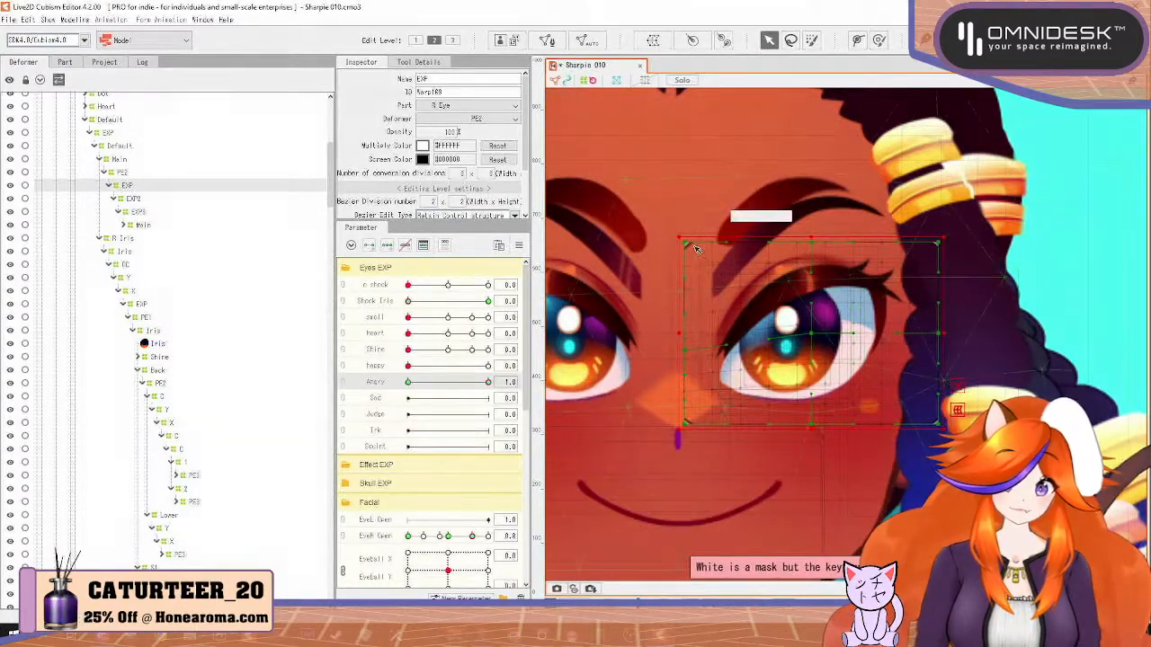
left_click_drag(695, 247, 695, 284)
mouse_move(811, 248)
left_mouse_down()
mouse_move(805, 278)
mouse_move(811, 269)
left_mouse_up()
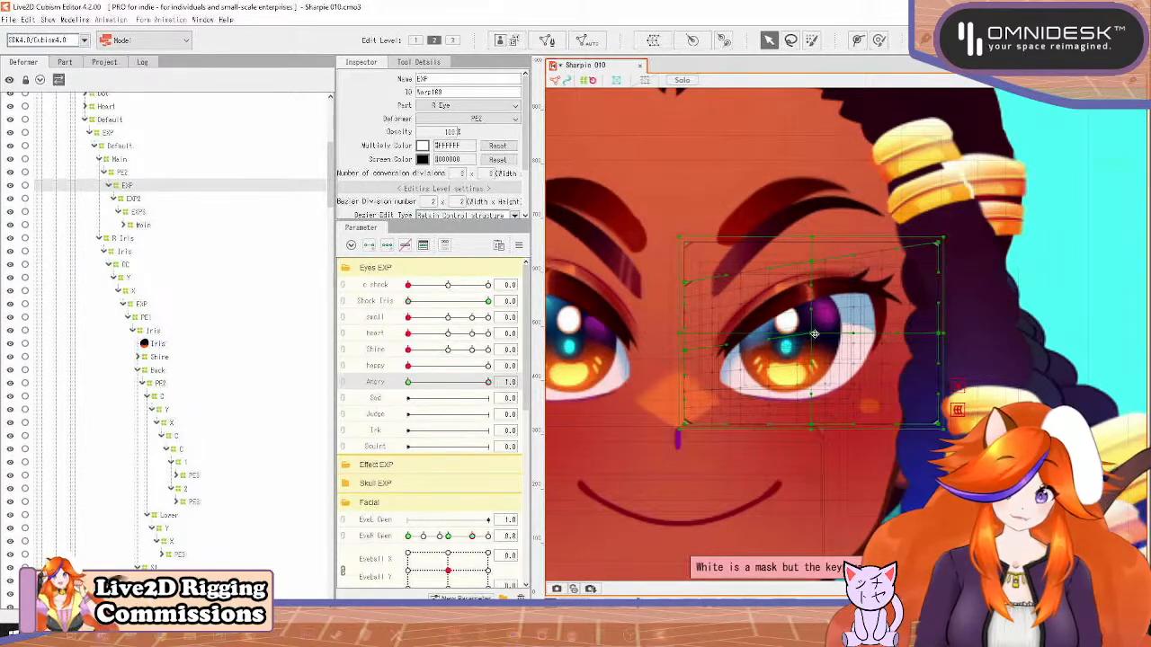
left_click_drag(813, 334, 811, 345)
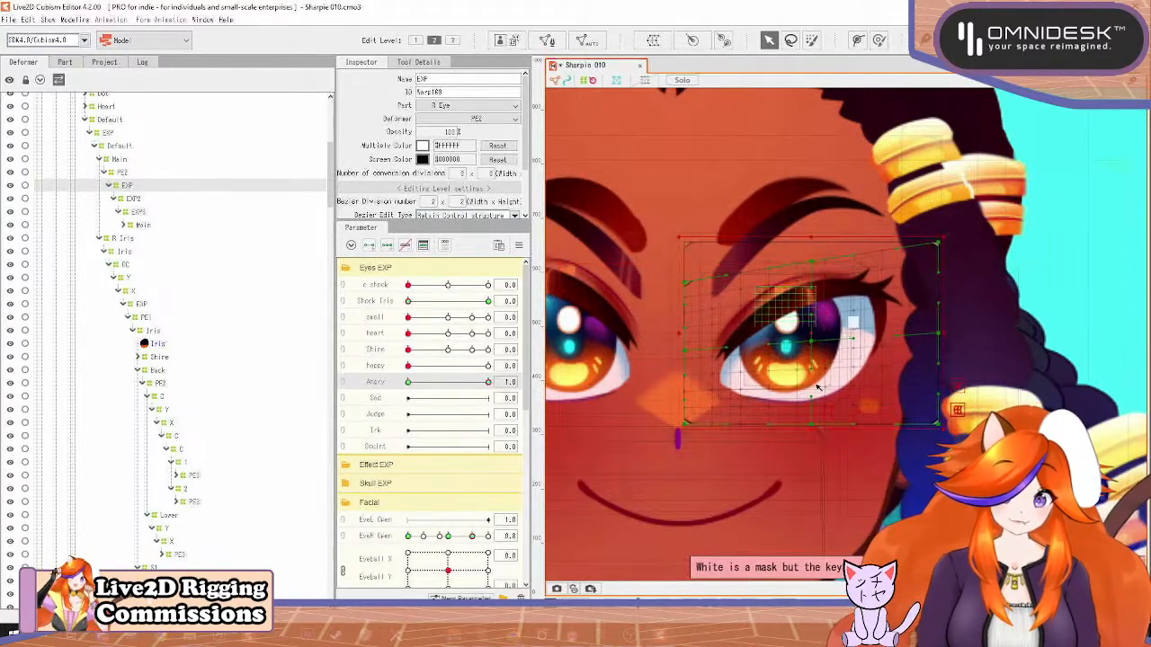
Raise the lower half of the EXP deformer slightly for Angry 1.0, then preview the parameter and return it to 0.0
left_click_drag(966, 333, 649, 467)
left_click_drag(807, 430, 807, 419)
left_click_drag(486, 385, 524, 388)
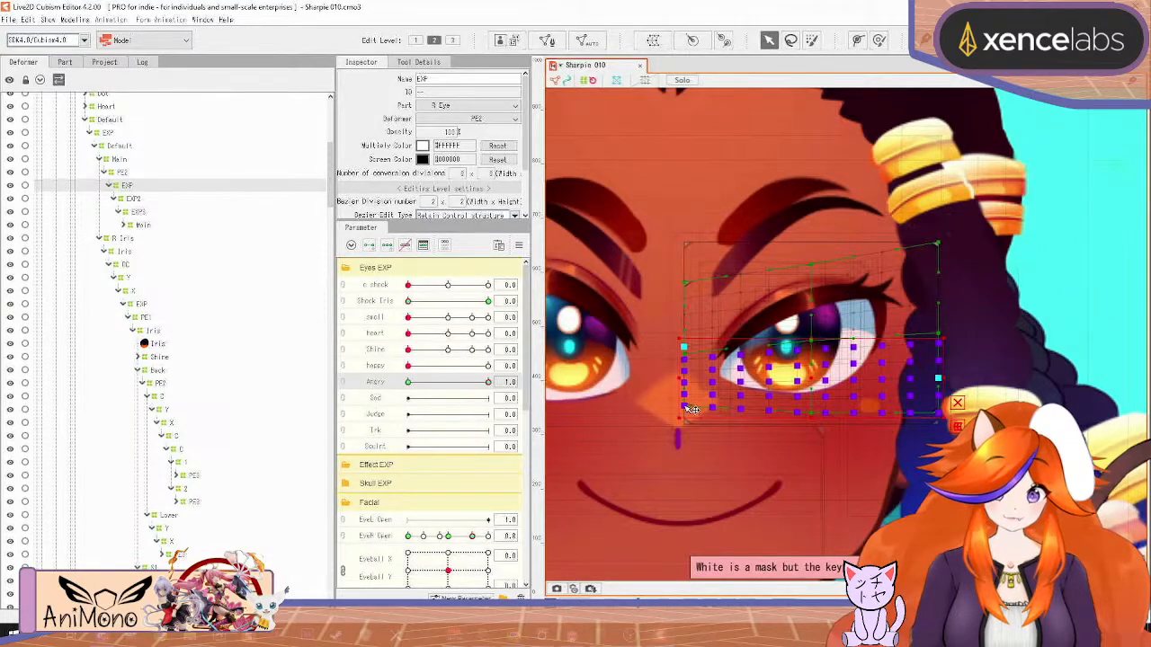
left_click(551, 382)
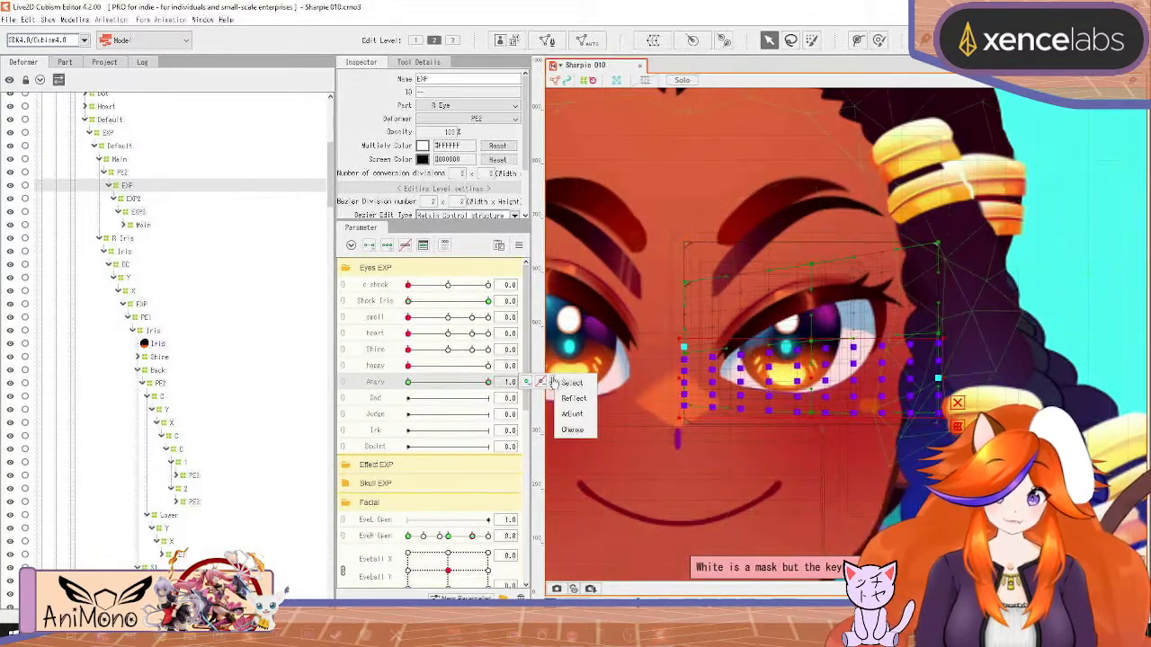
left_click_drag(488, 382, 367, 410)
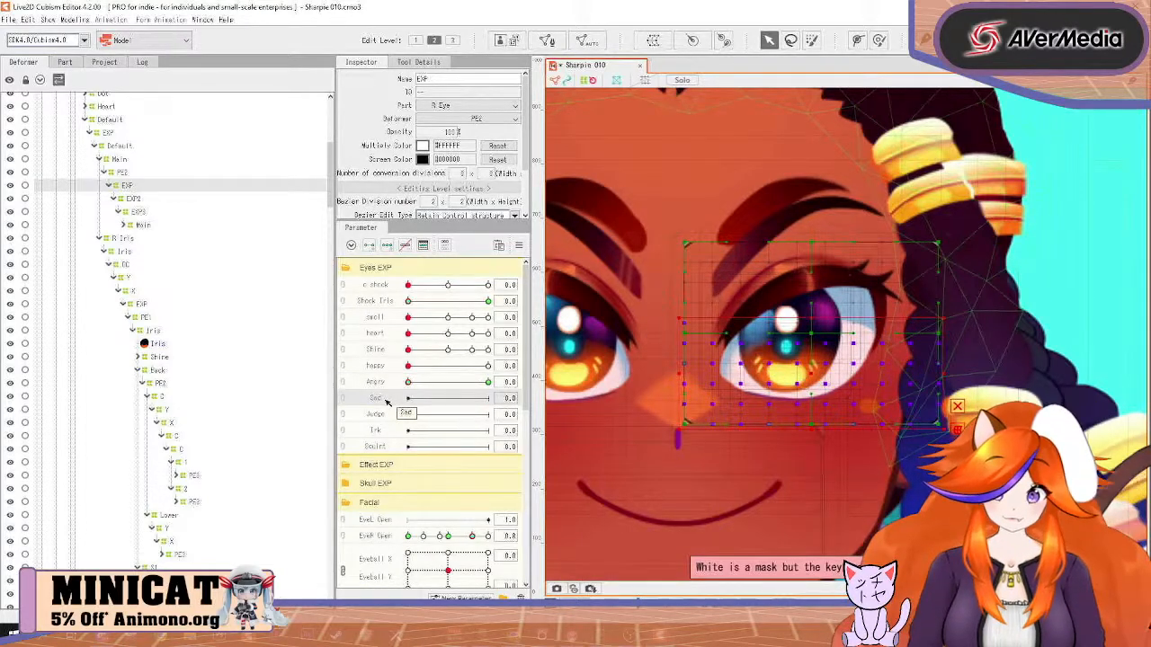
Give the EXP2 deformer Sad keyforms at 0.0 and 1.0, and at 1.0 lower its upper half, sloping down toward the outer corner
left_click(153, 200)
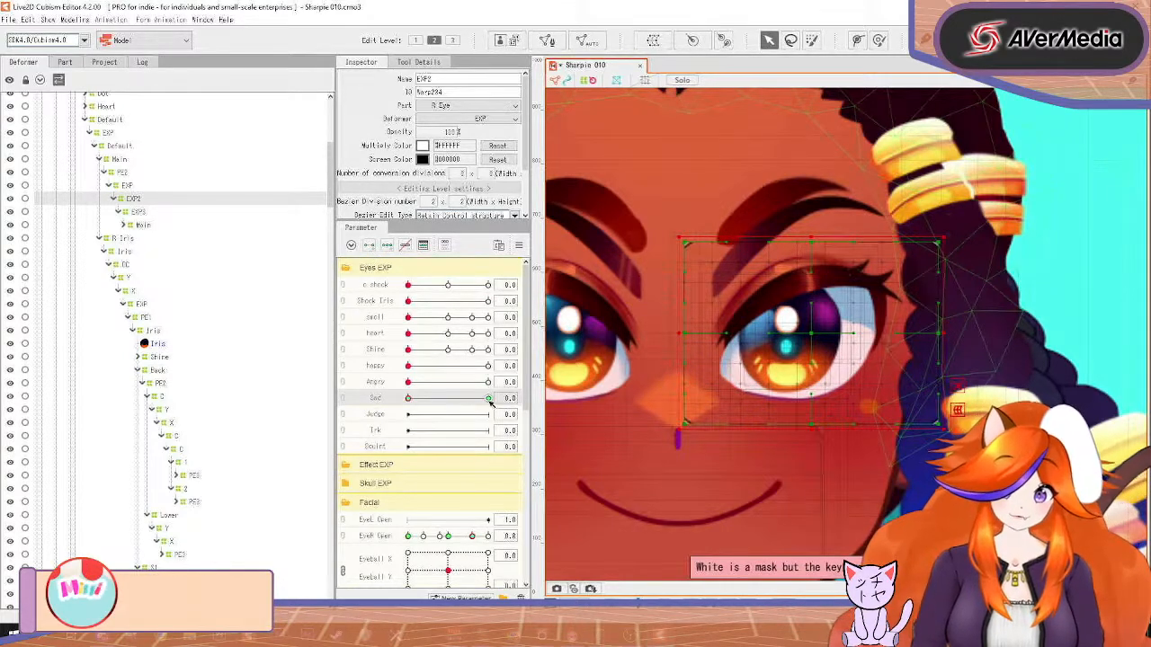
left_click(488, 399)
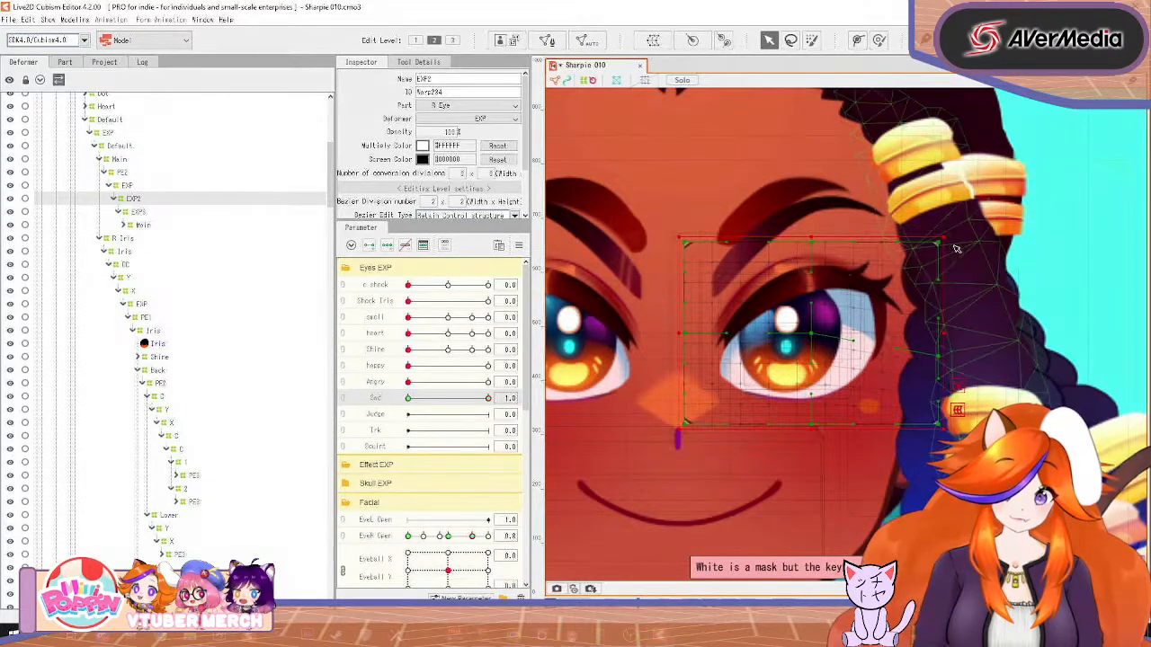
left_click_drag(938, 242, 939, 288)
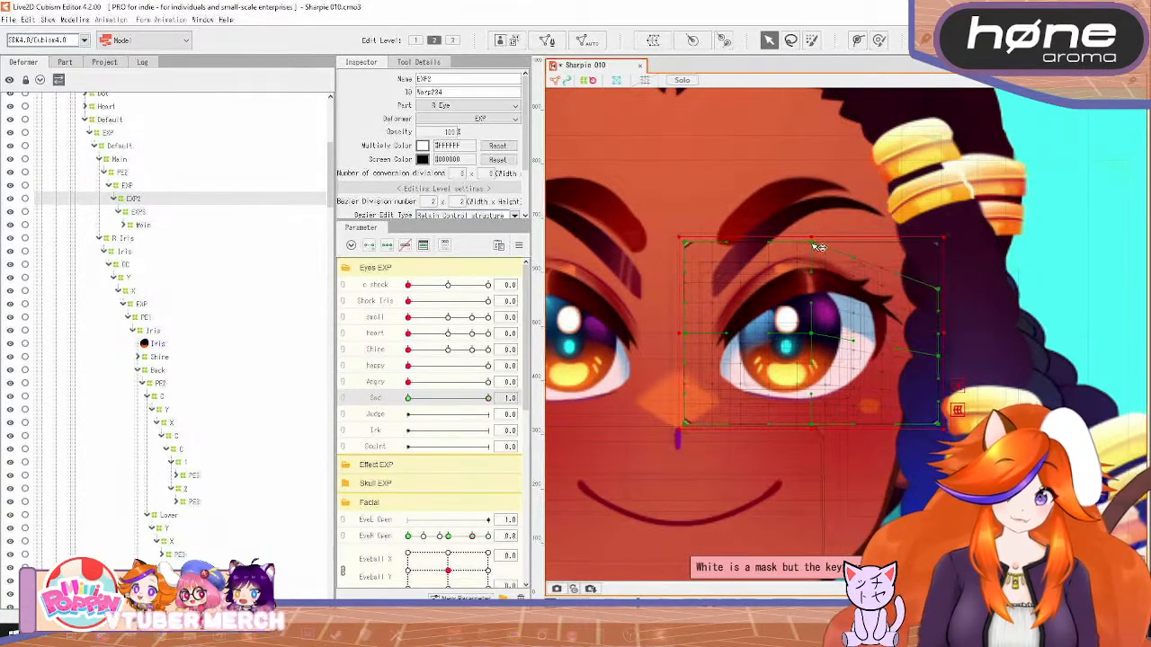
left_click_drag(817, 248, 818, 272)
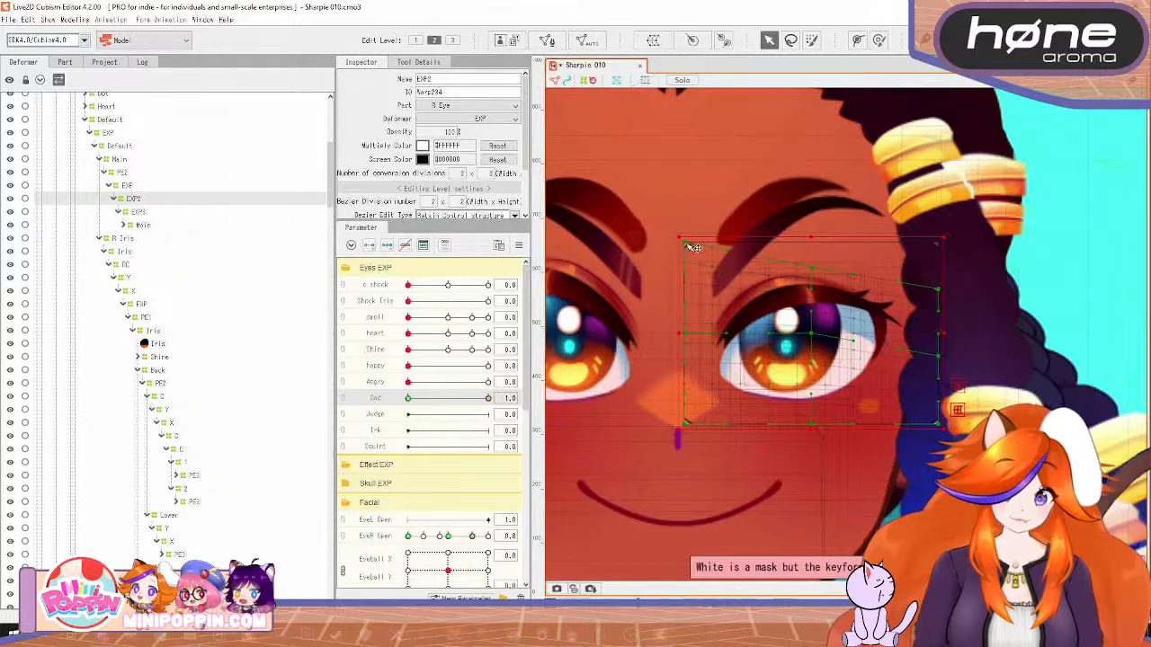
left_click_drag(686, 244, 996, 388)
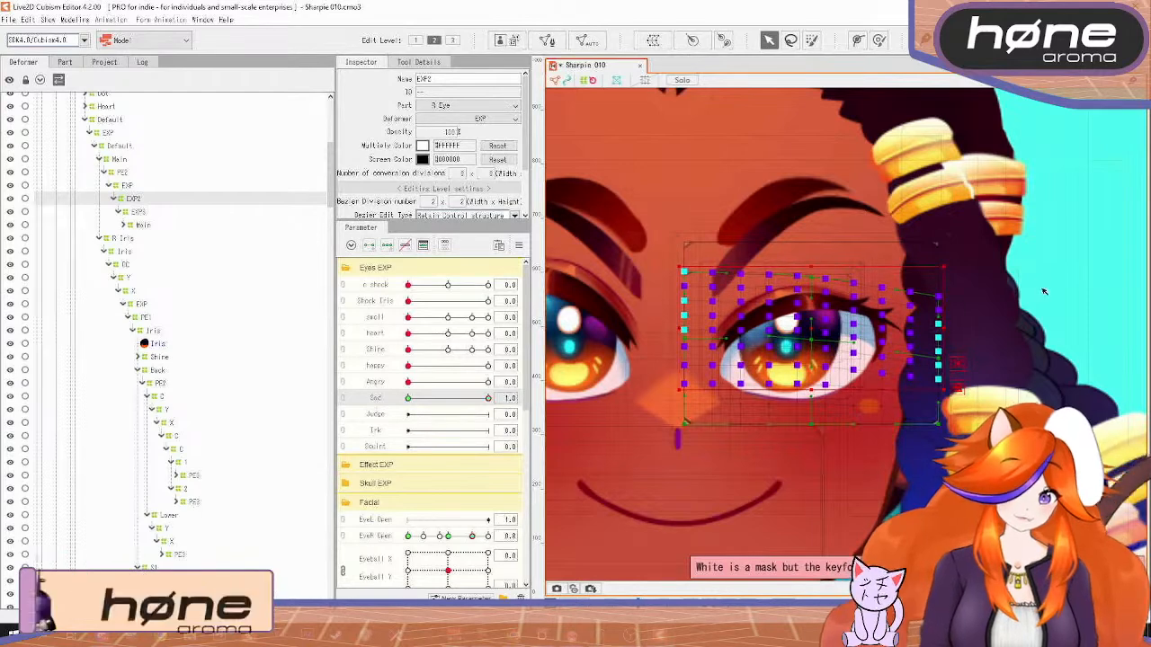
Refine EXP2 at Sad 1.0 by lowering the centre and outer edge and raising the lower inner corner, then return Sad to 0.0
left_click(975, 332)
left_click_drag(814, 340, 809, 348)
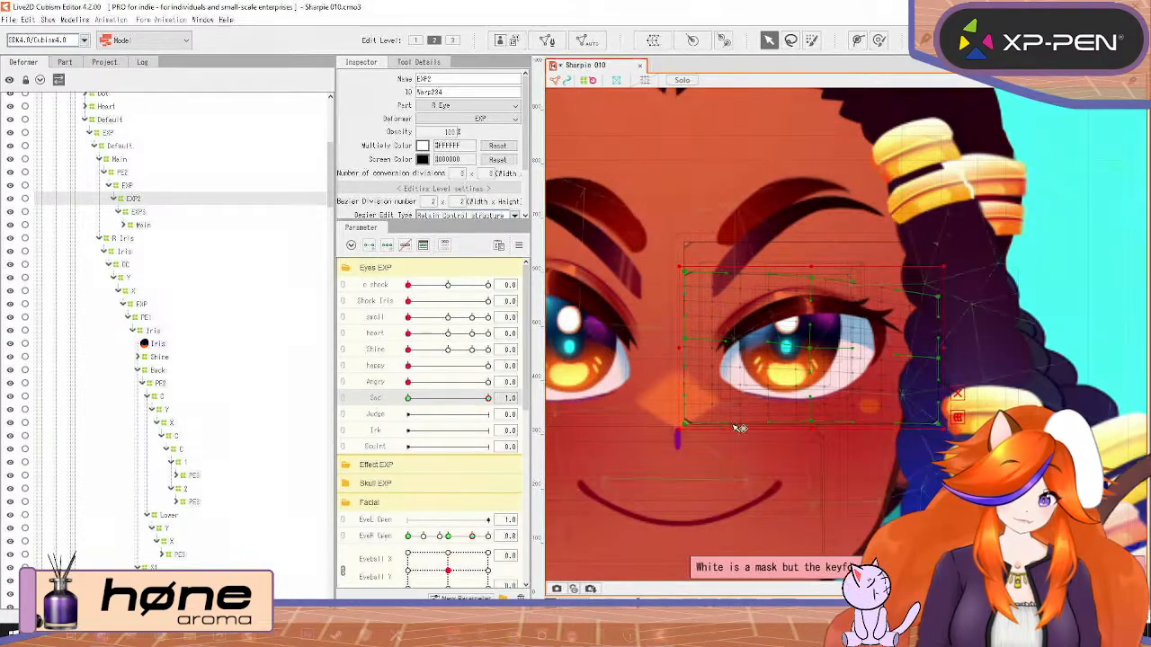
left_click_drag(685, 423, 685, 407)
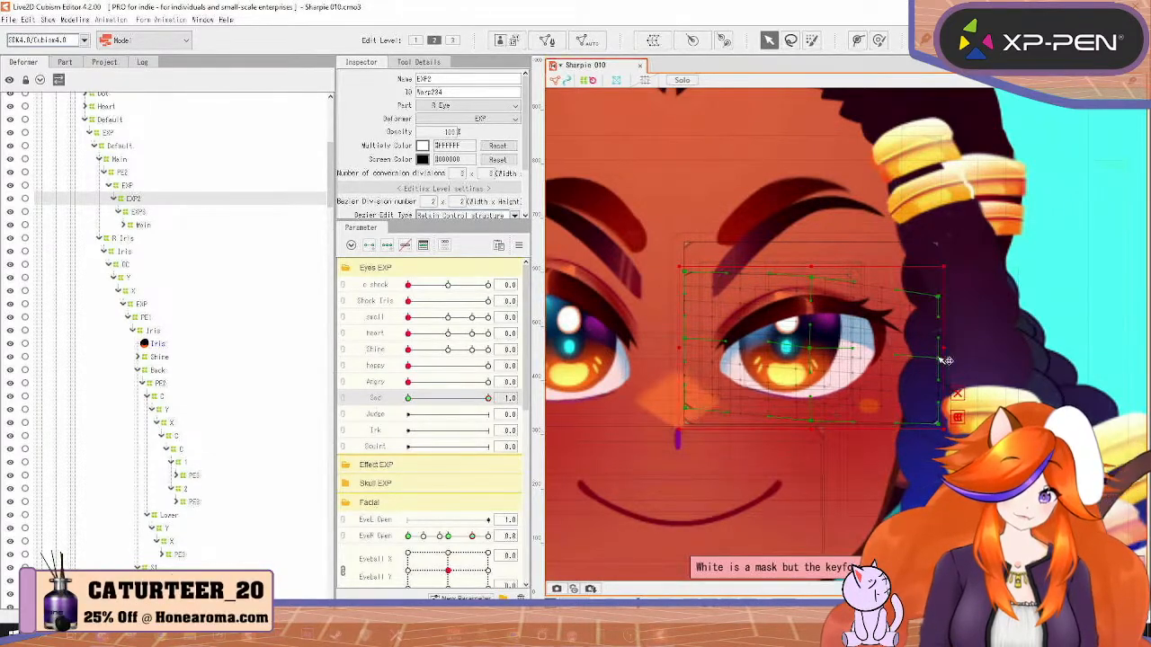
left_click_drag(946, 361, 945, 366)
left_click_drag(938, 295, 941, 300)
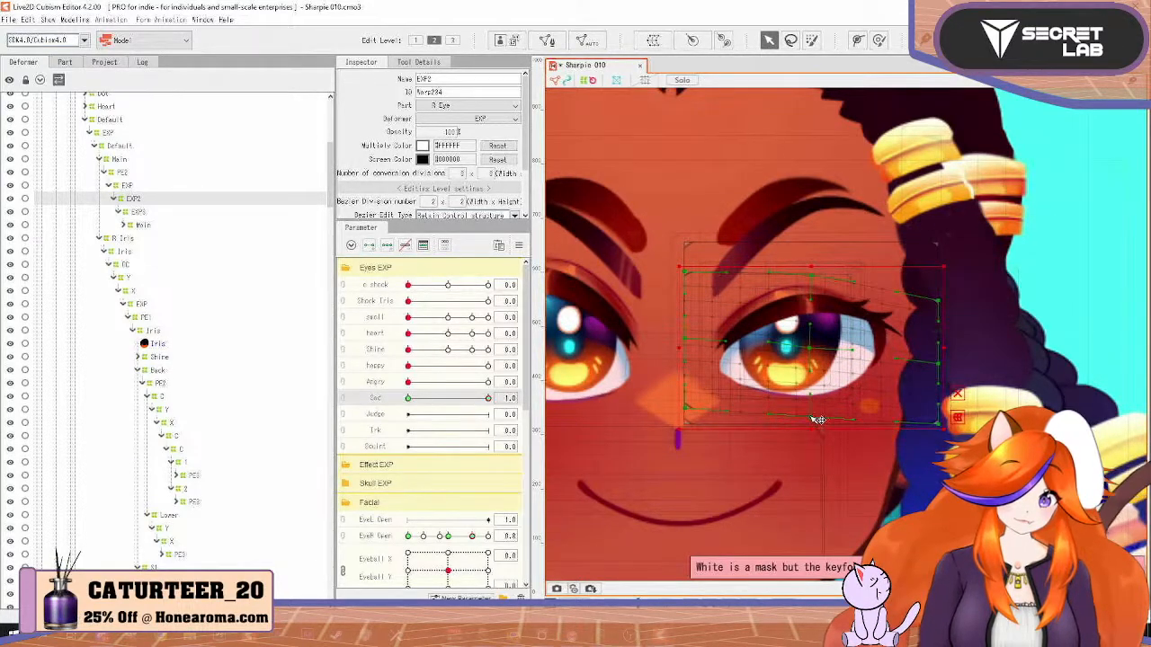
left_click_drag(488, 398, 376, 431)
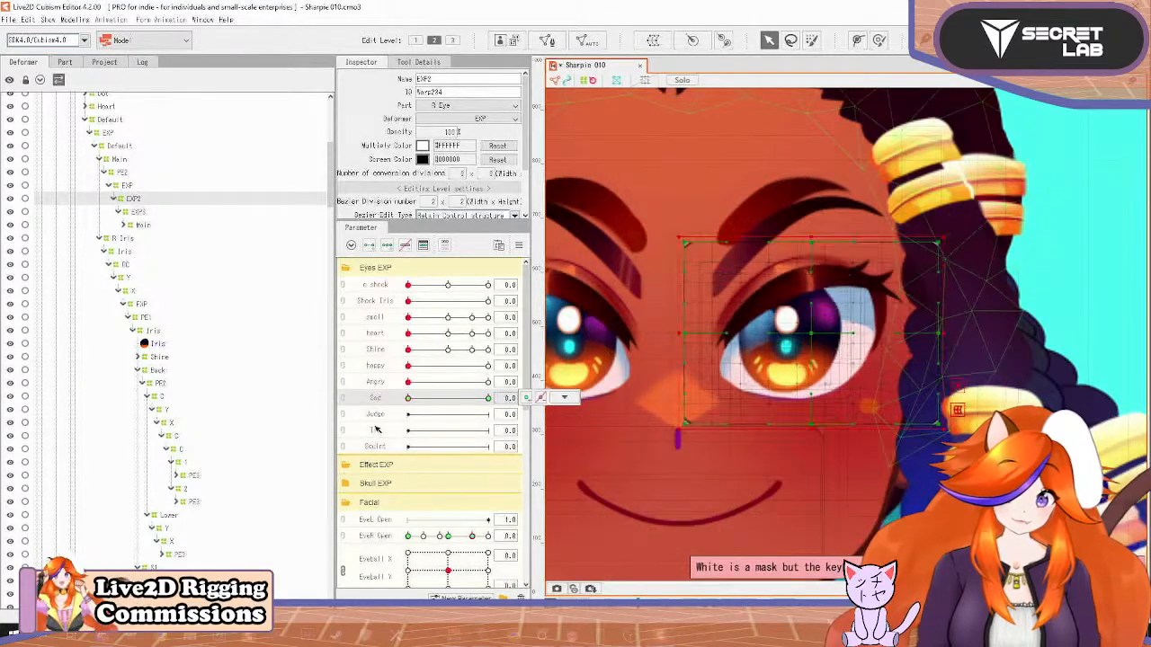
Adjust the centre of EXP2 slightly at Sad 1.0 and check the transition back to 0.0
left_click(409, 384)
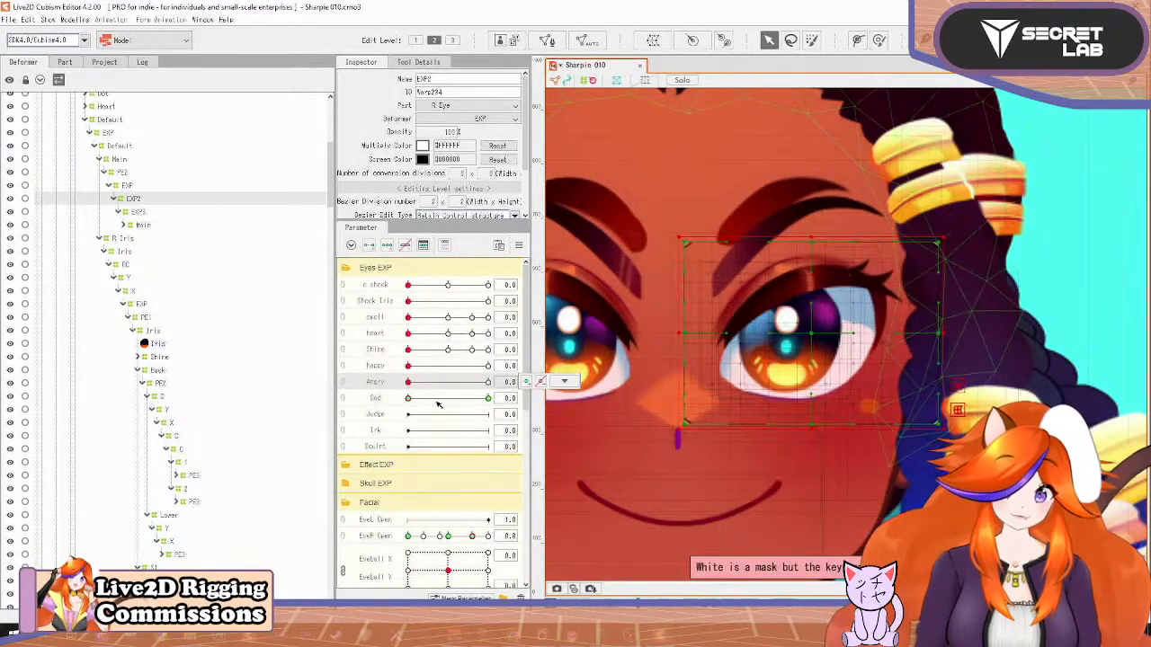
left_click(488, 398)
left_click(547, 397)
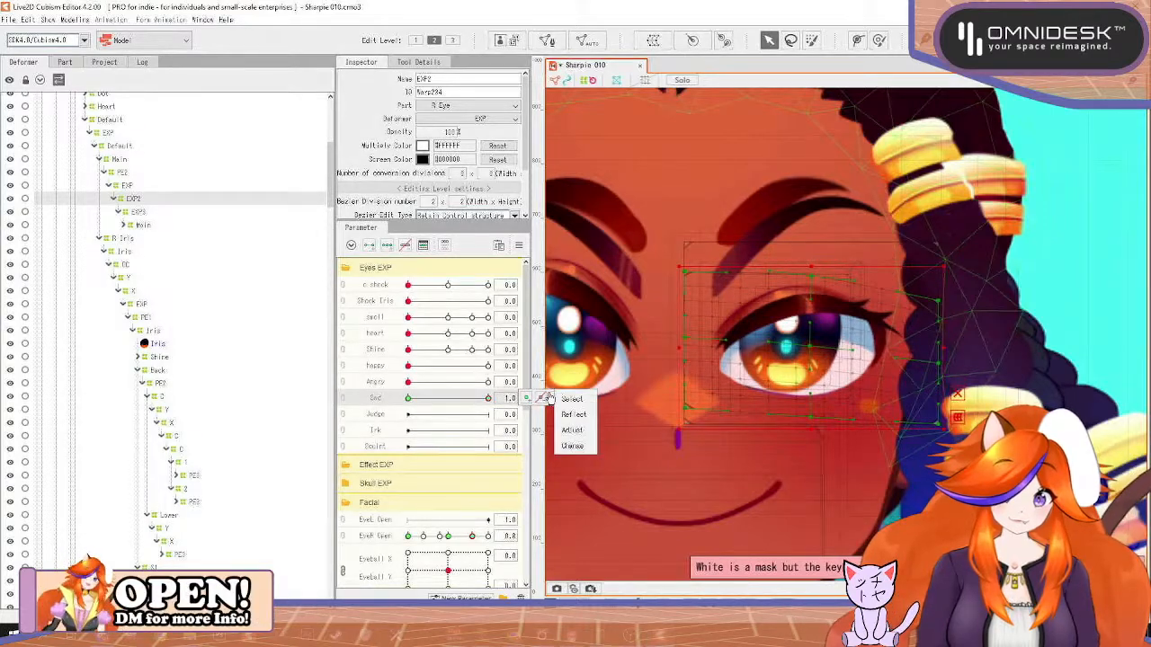
left_click(815, 346)
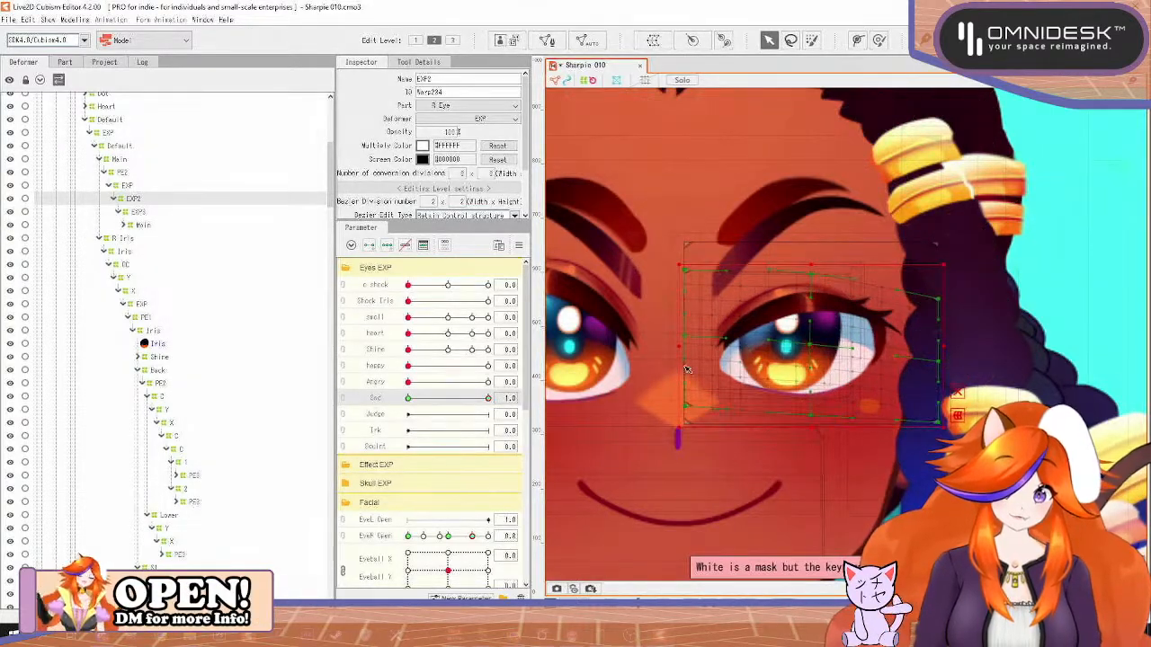
left_click_drag(488, 399, 331, 421)
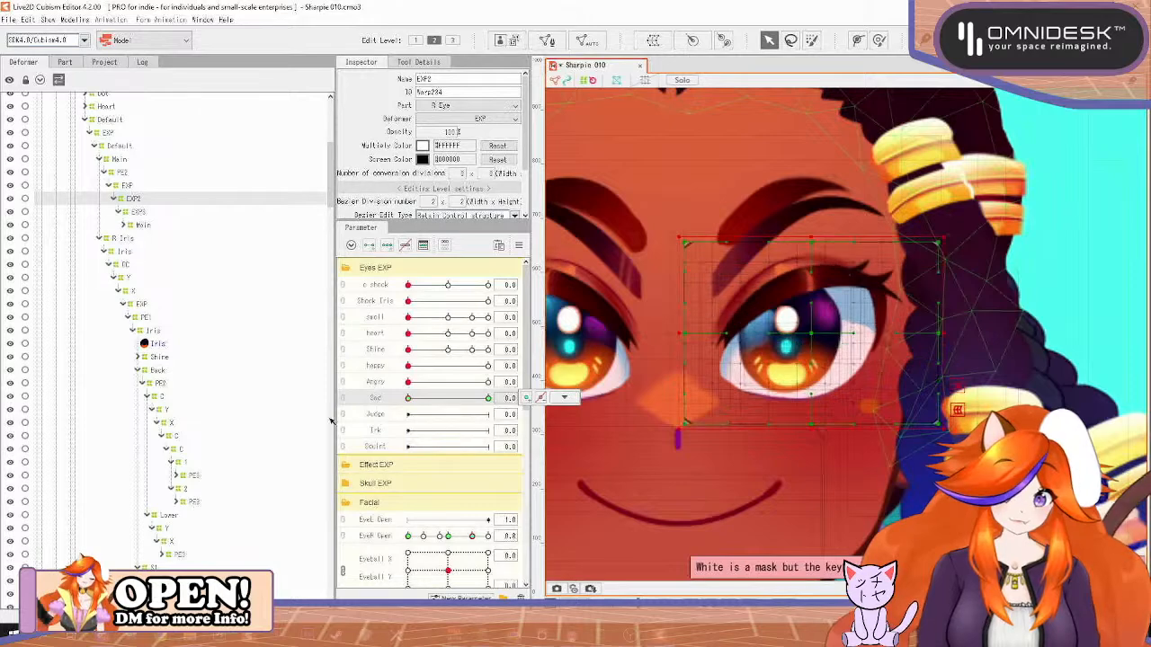
Add Judge keyforms at 0.0 and 1.0 to EXP2, and at 1.0 flatten the upper eye downward with its outer end slightly higher
left_click(393, 415)
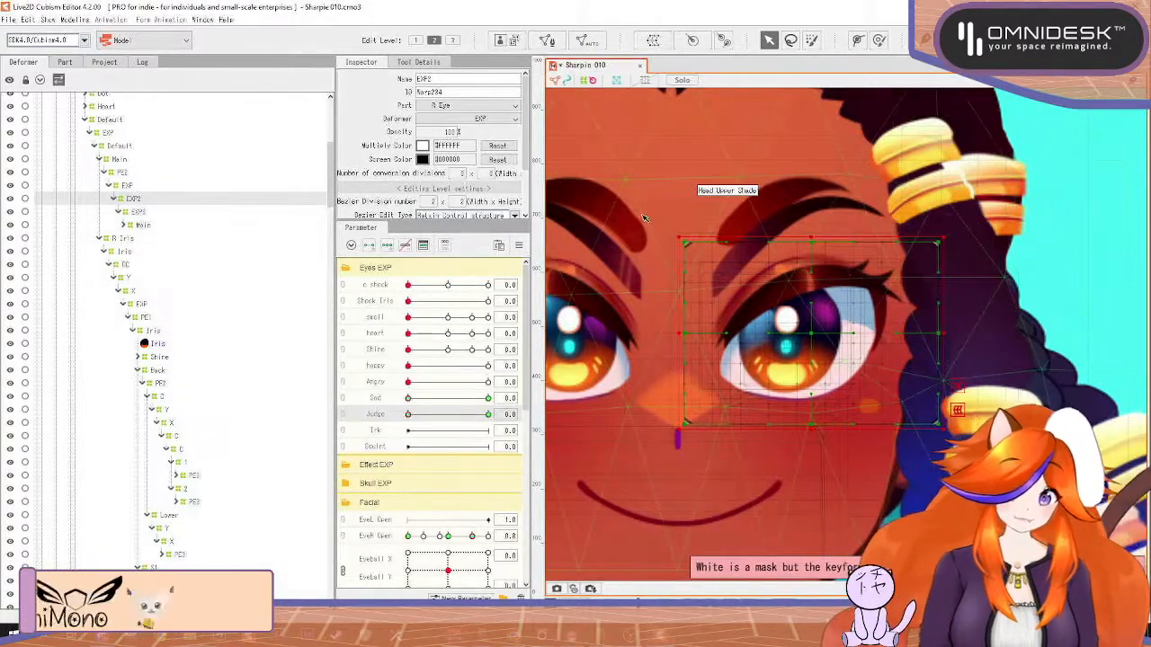
left_click_drag(641, 215, 1034, 384)
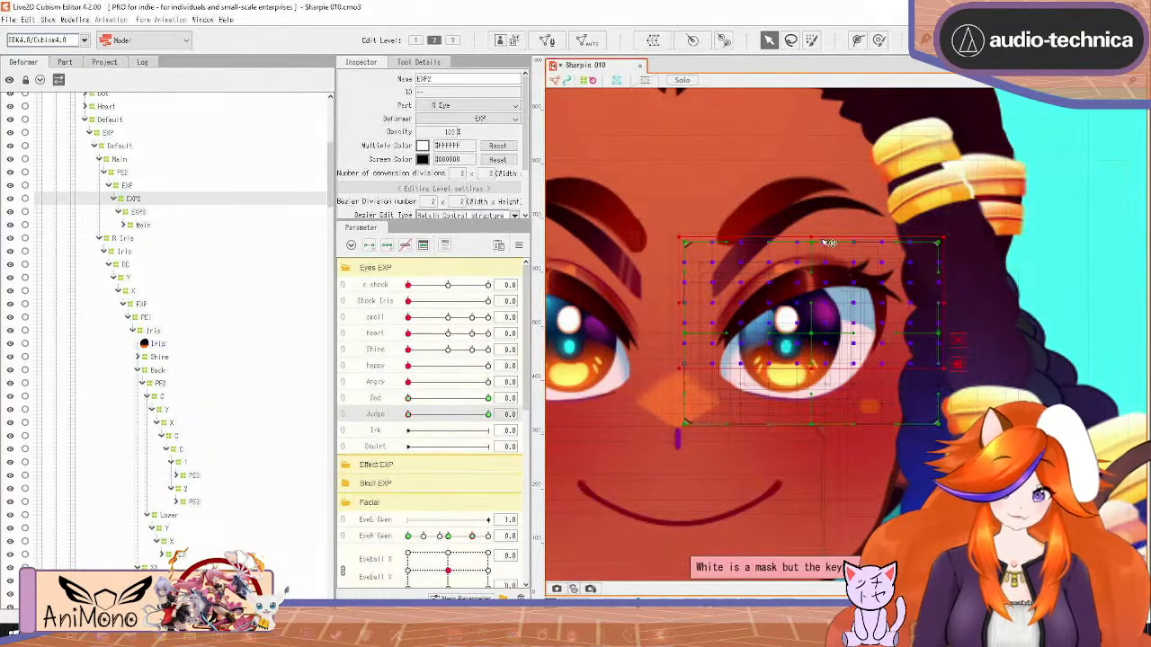
left_click_drag(813, 232, 815, 271)
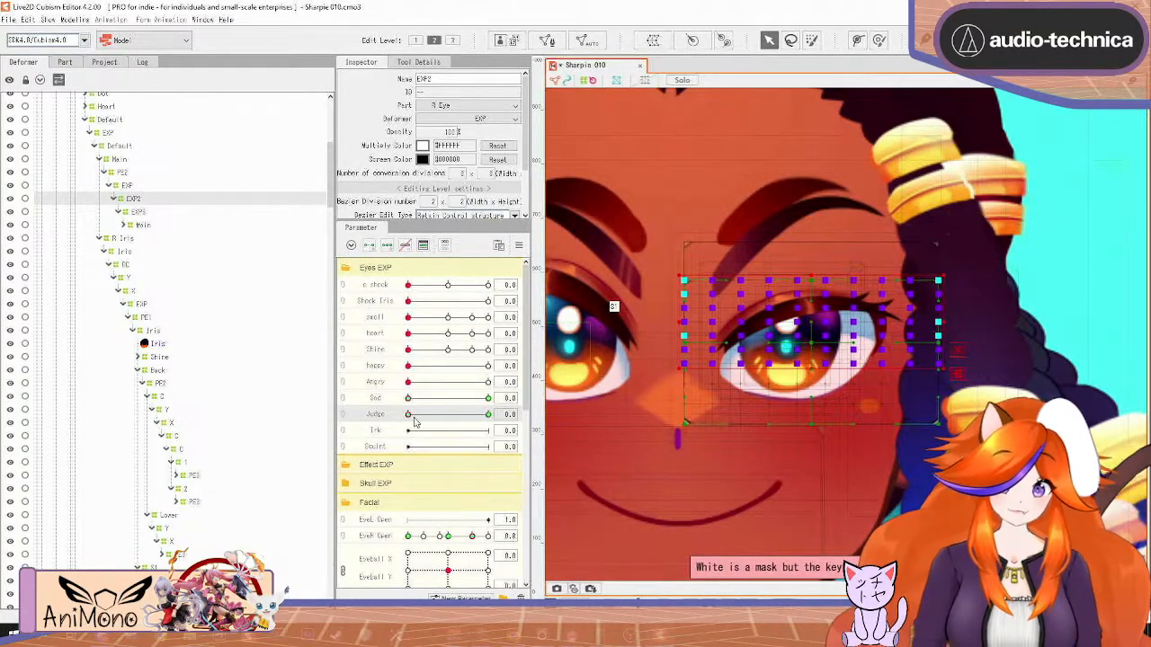
key("ctrl+z")
left_click_drag(409, 414, 488, 415)
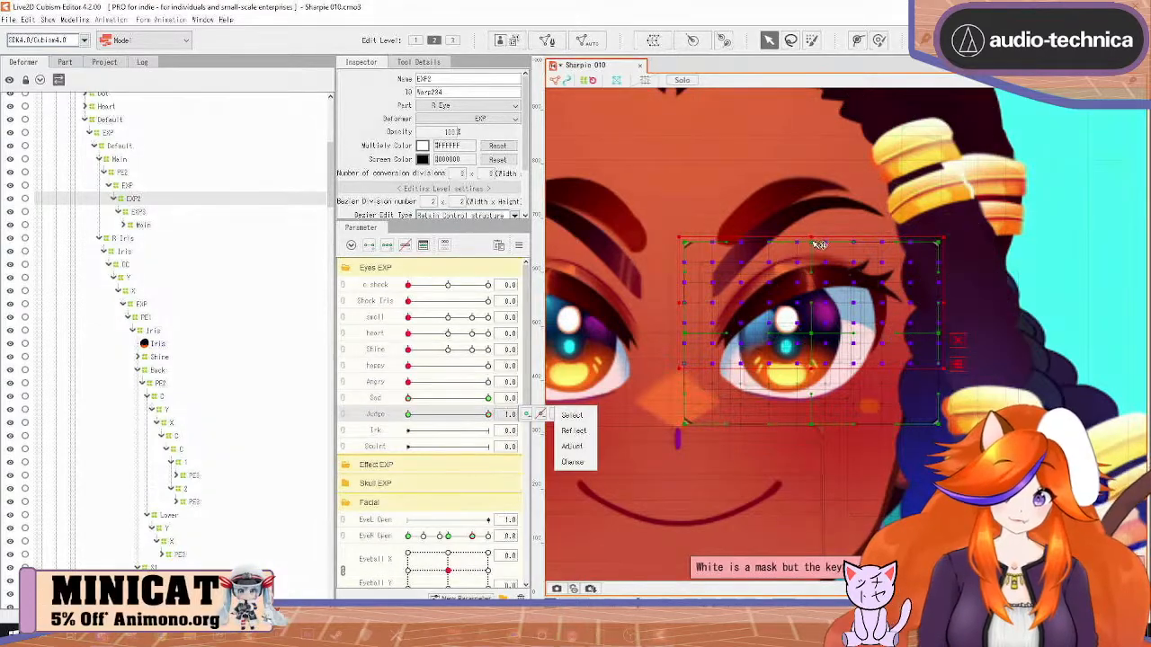
left_click_drag(818, 245, 818, 281)
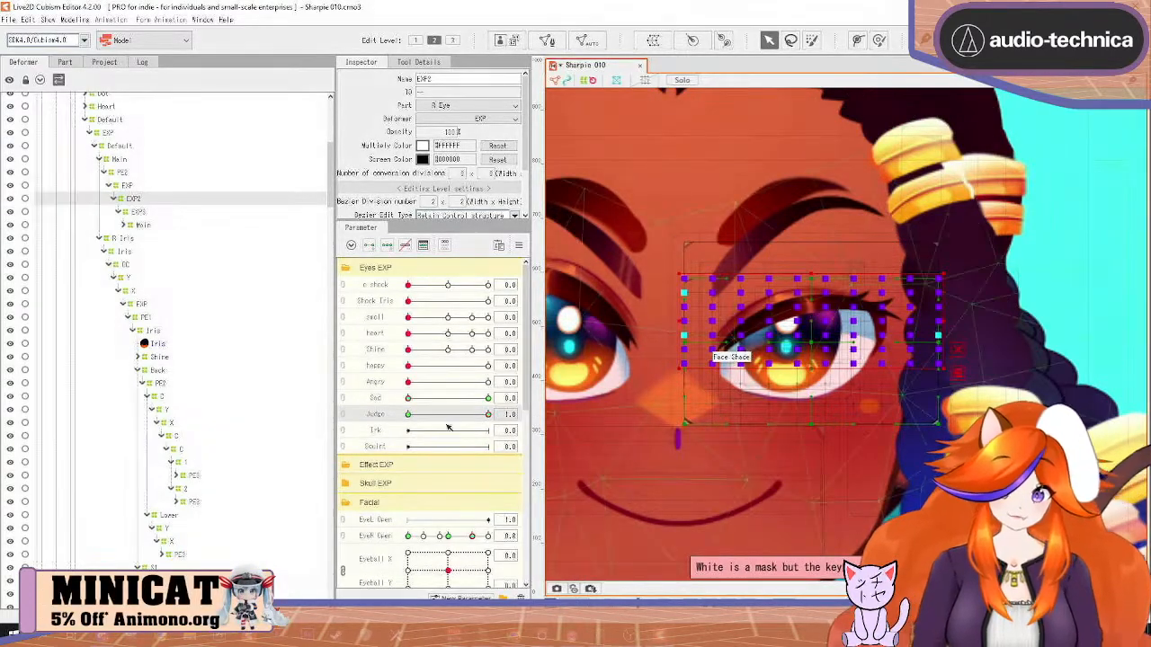
mouse_move(488, 415)
left_mouse_down()
mouse_move(408, 415)
mouse_move(508, 396)
mouse_move(410, 399)
mouse_move(488, 415)
left_mouse_up()
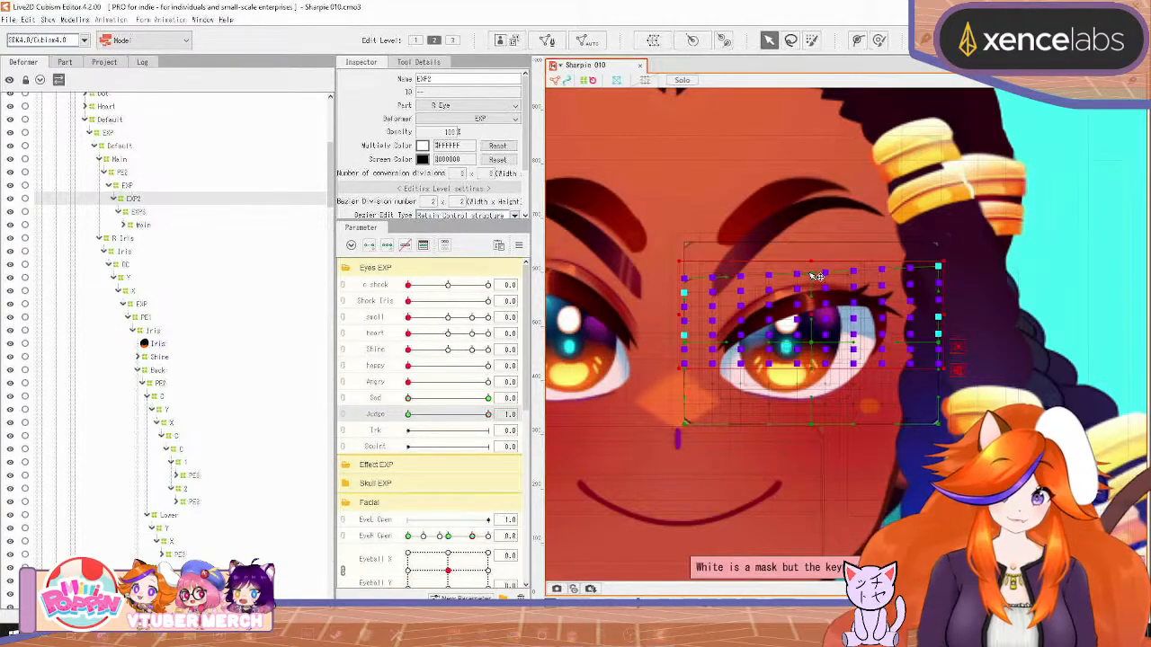
left_click_drag(485, 416, 346, 418)
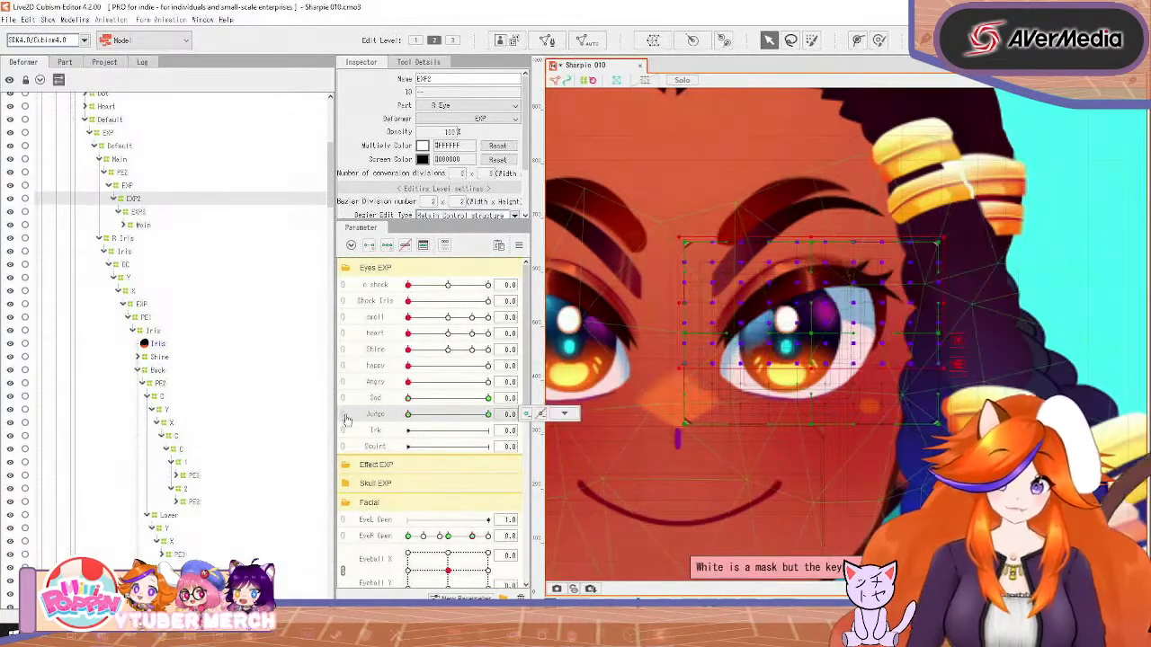
left_click(375, 431)
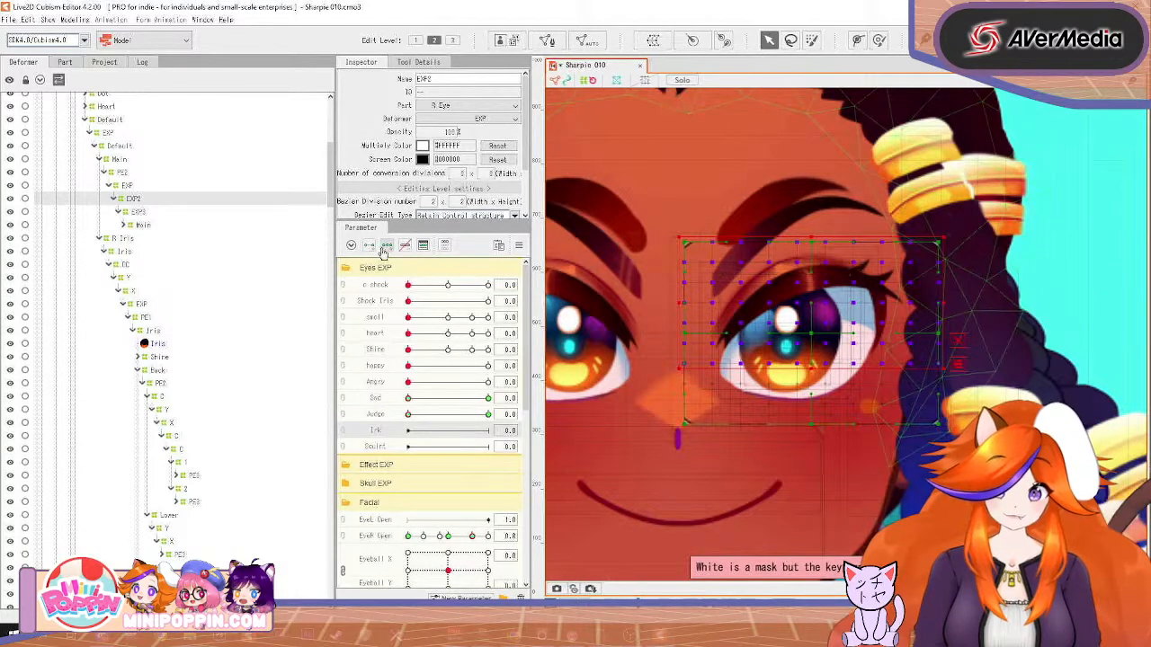
left_click(376, 249)
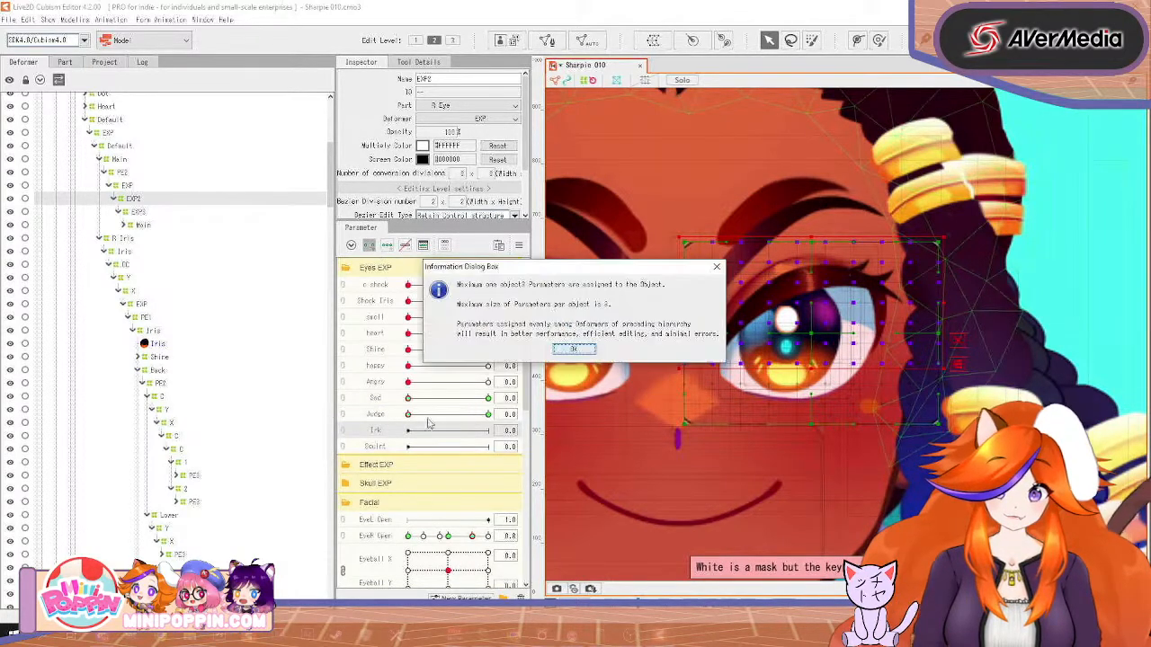
left_click(716, 267)
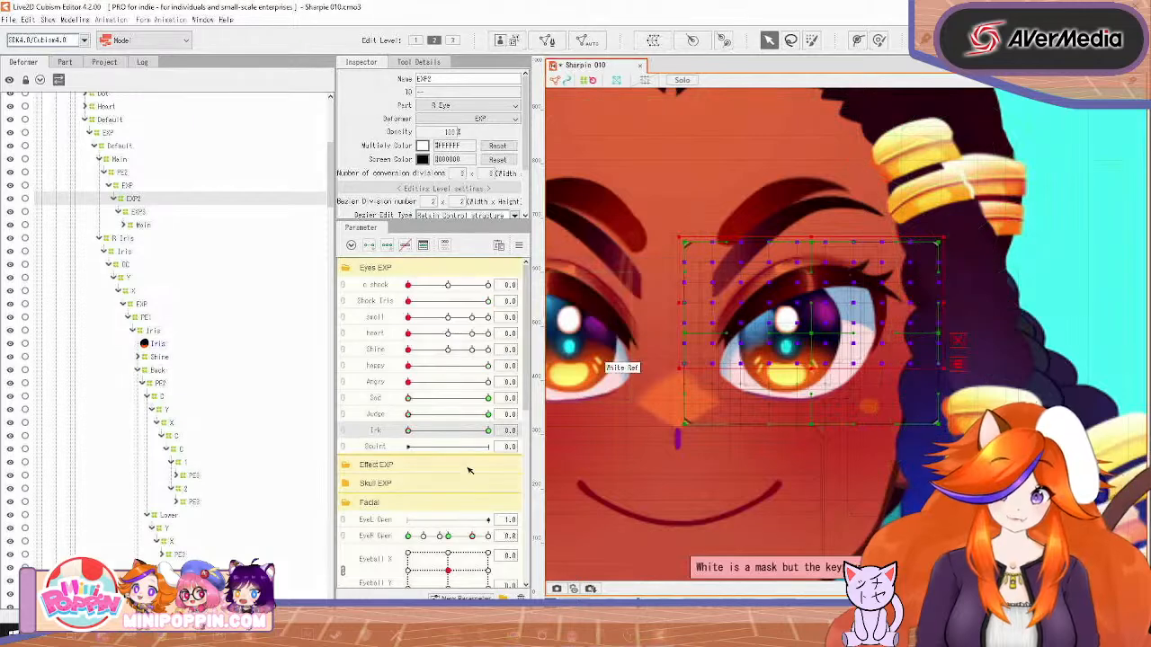
key("ctrl+z")
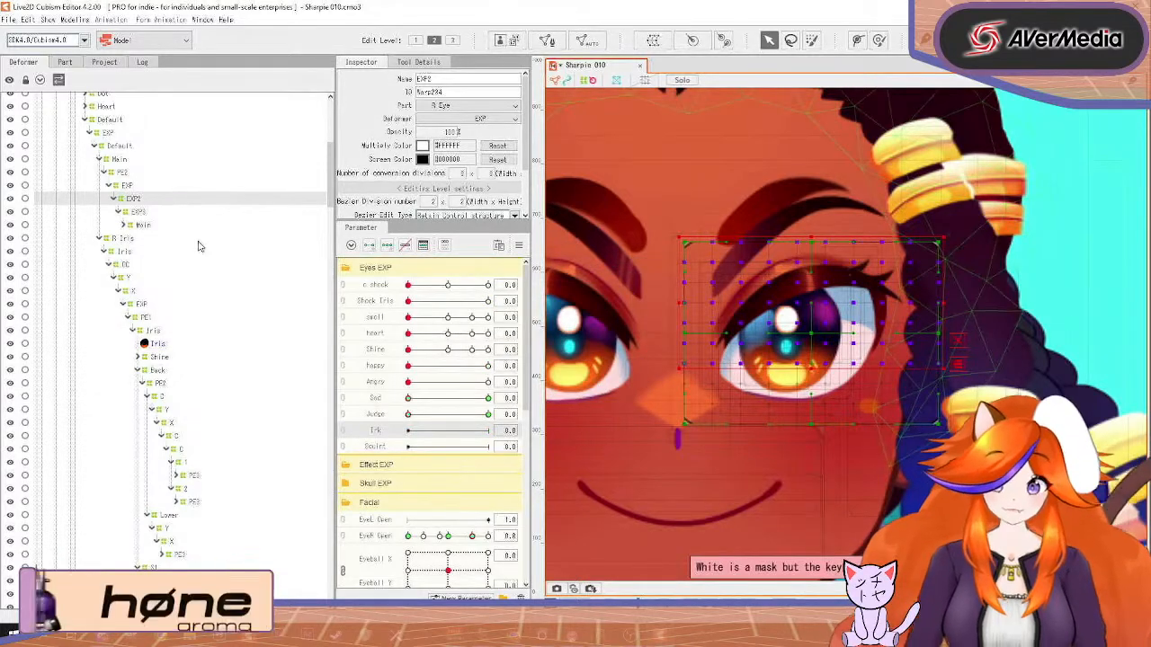
Add Irk keyforms at 0.0 and 1.0 to EXP3, raise its lower edge and centre at 1.0, and return Irk to 0.0
key("Down")
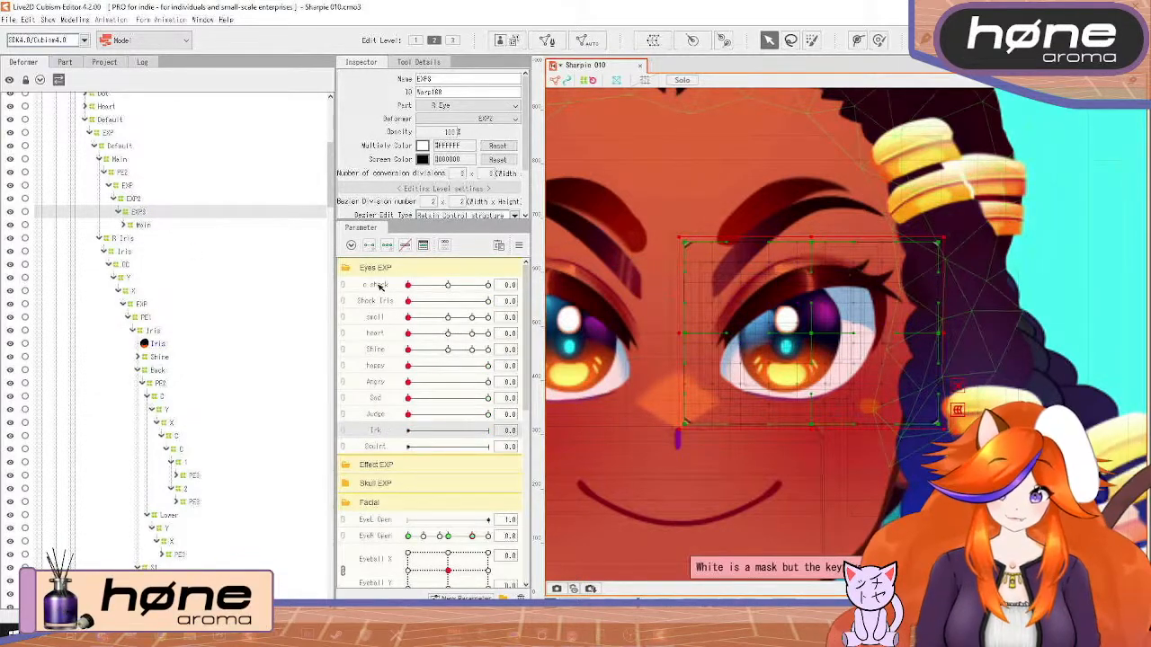
left_click_drag(417, 432, 555, 431)
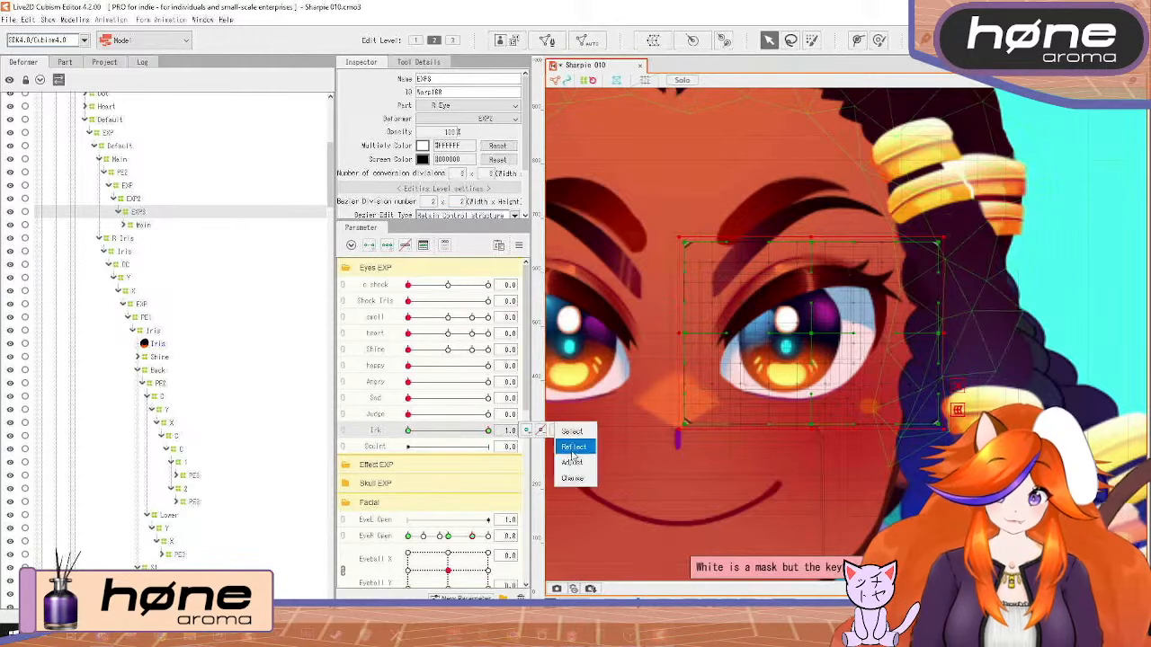
left_click_drag(816, 430, 823, 396)
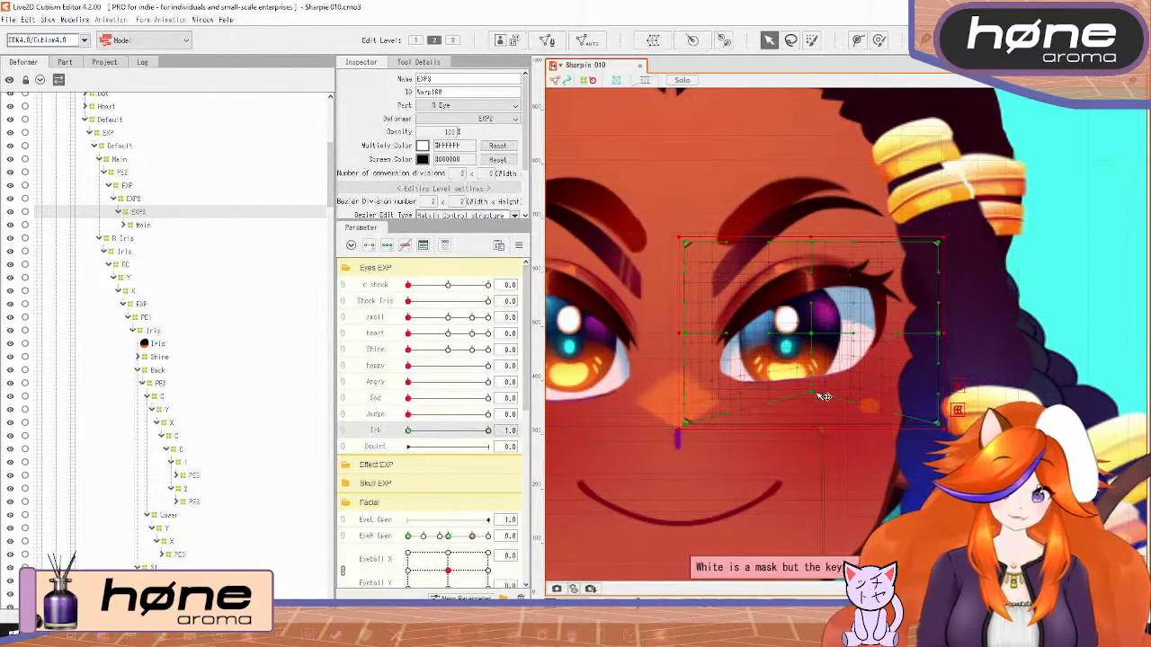
left_click_drag(820, 309, 816, 298)
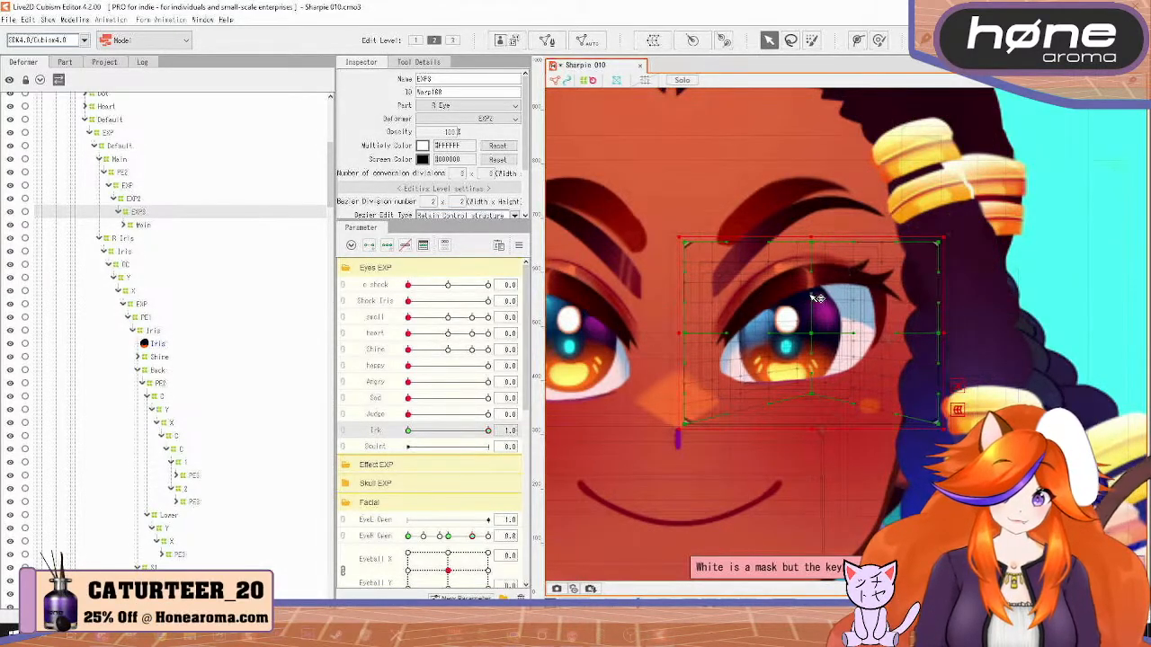
left_click_drag(482, 433, 529, 438)
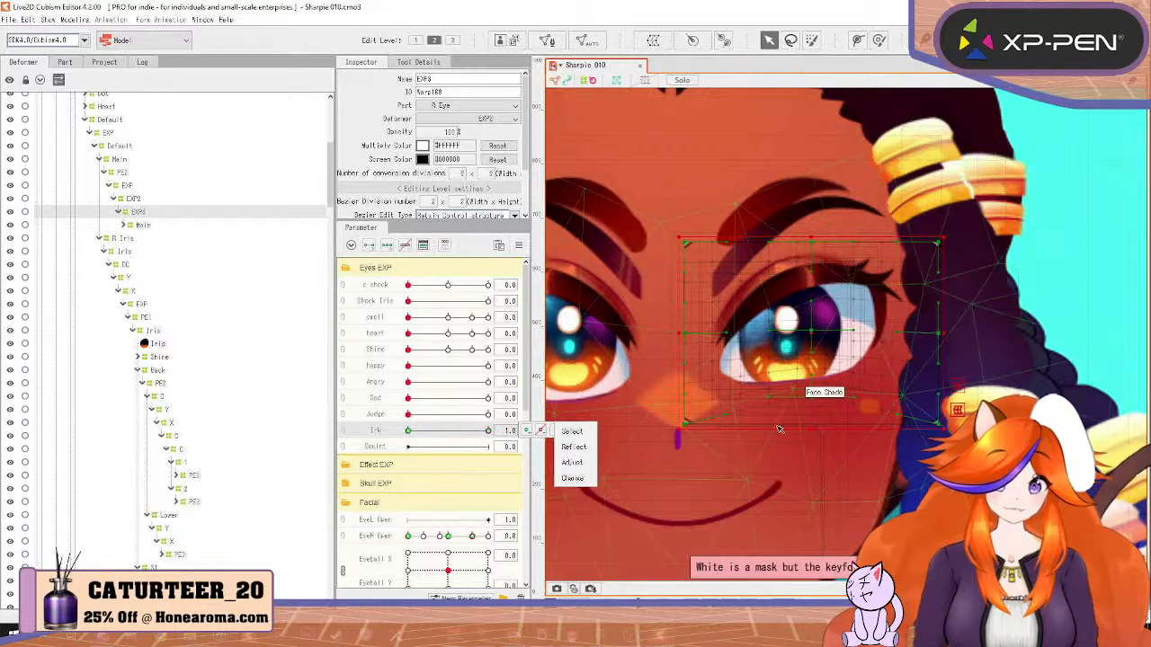
left_click_drag(812, 430, 812, 424)
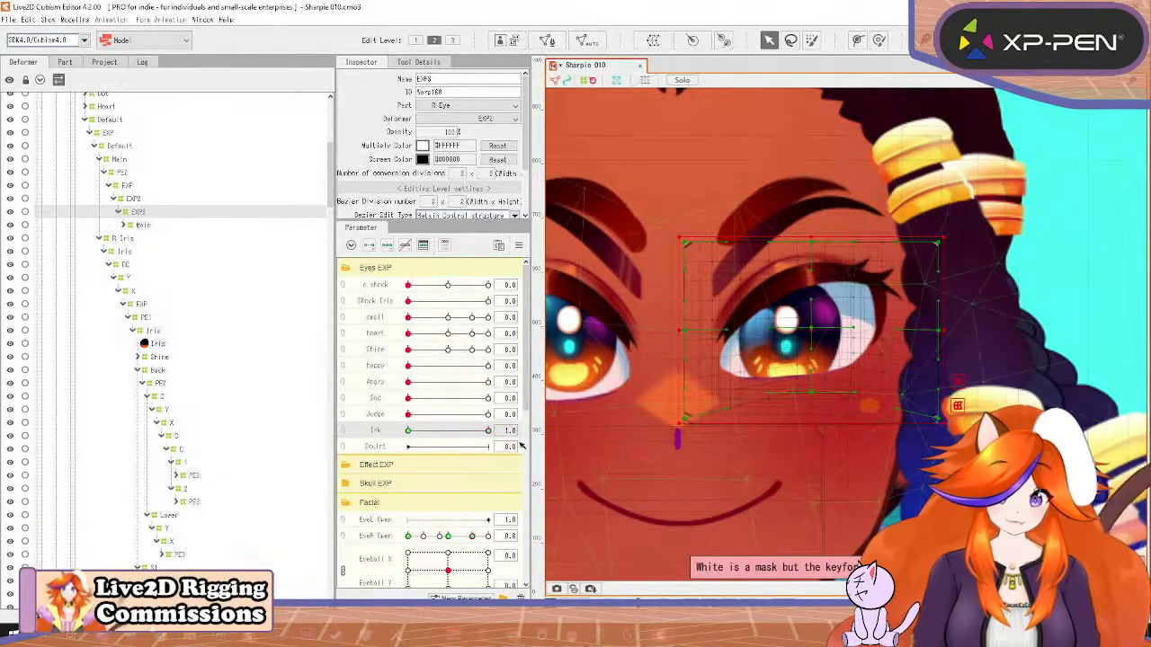
left_click_drag(480, 438, 293, 468)
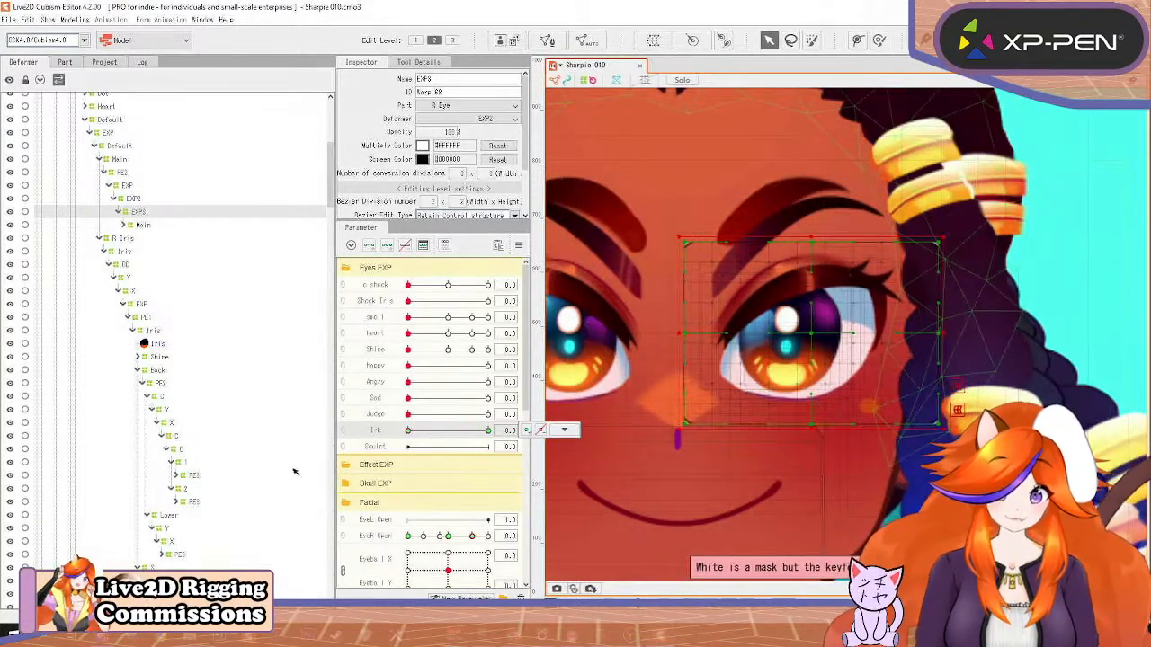
Add Squint keyforms at 0.0 and 1.0 to EXP3, and at 1.0 compress it vertically from both the upper and lower edges
left_click(439, 450)
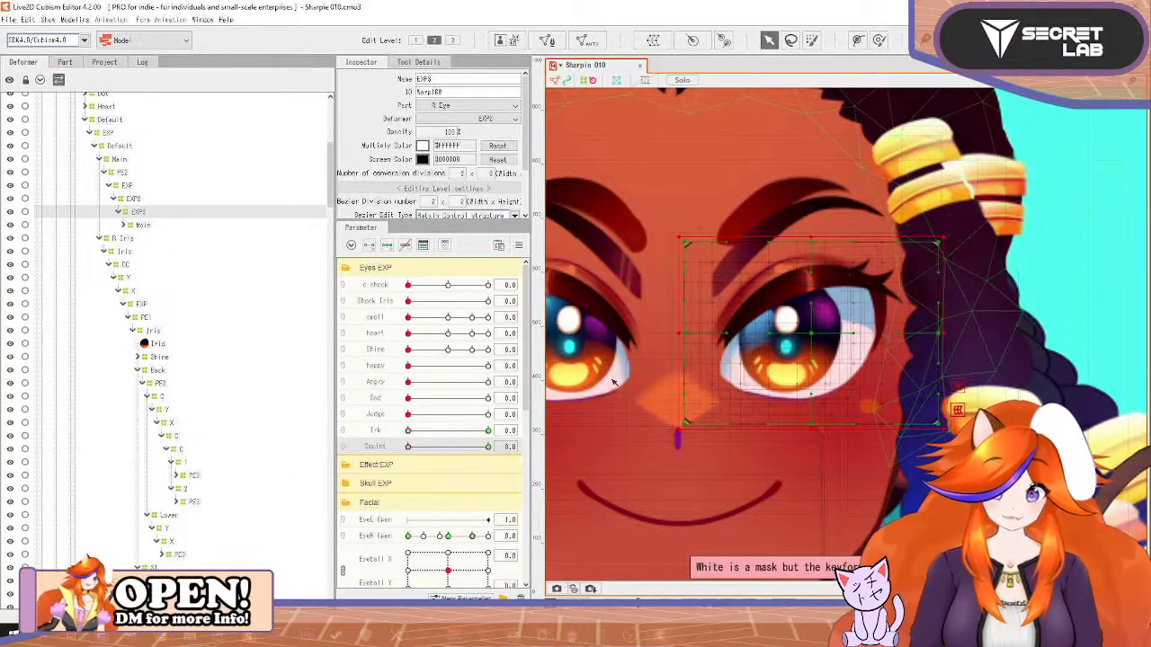
left_click_drag(412, 447, 540, 444)
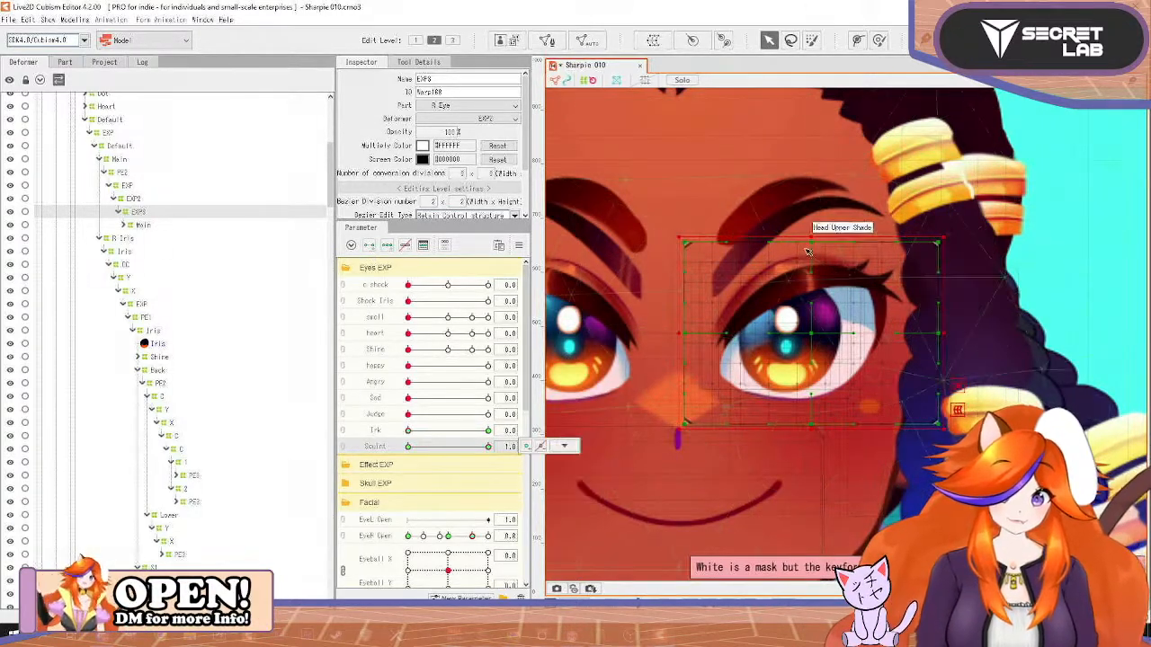
left_click_drag(807, 253, 818, 275)
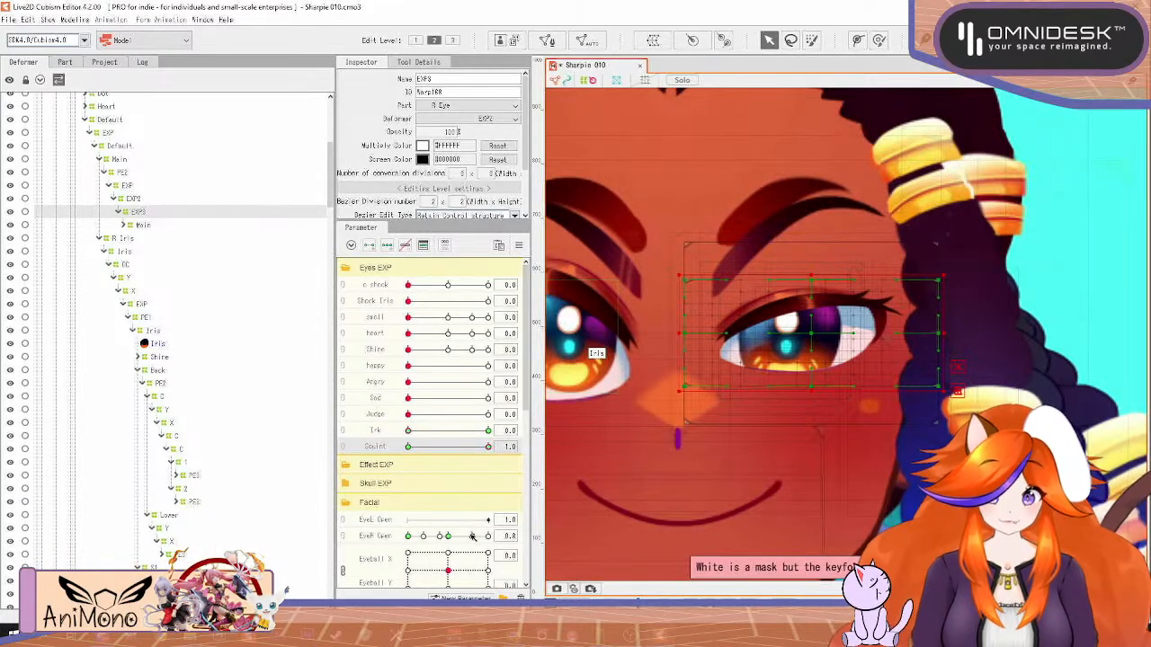
Select EXP, EXP2 and EXP3 together and check the right eye's blink with Squint and with Irk active
mouse_move(473, 537)
left_mouse_down()
mouse_move(426, 540)
mouse_move(485, 523)
mouse_move(425, 538)
mouse_move(472, 535)
left_mouse_up()
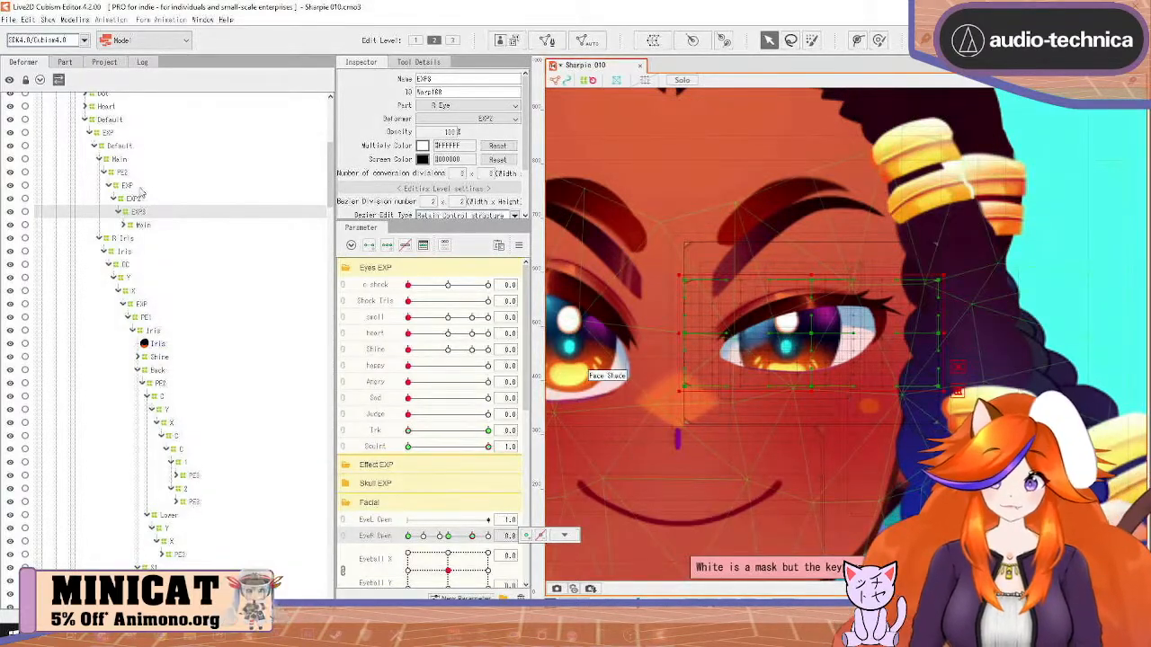
left_click(139, 186, "shift")
left_click(493, 536)
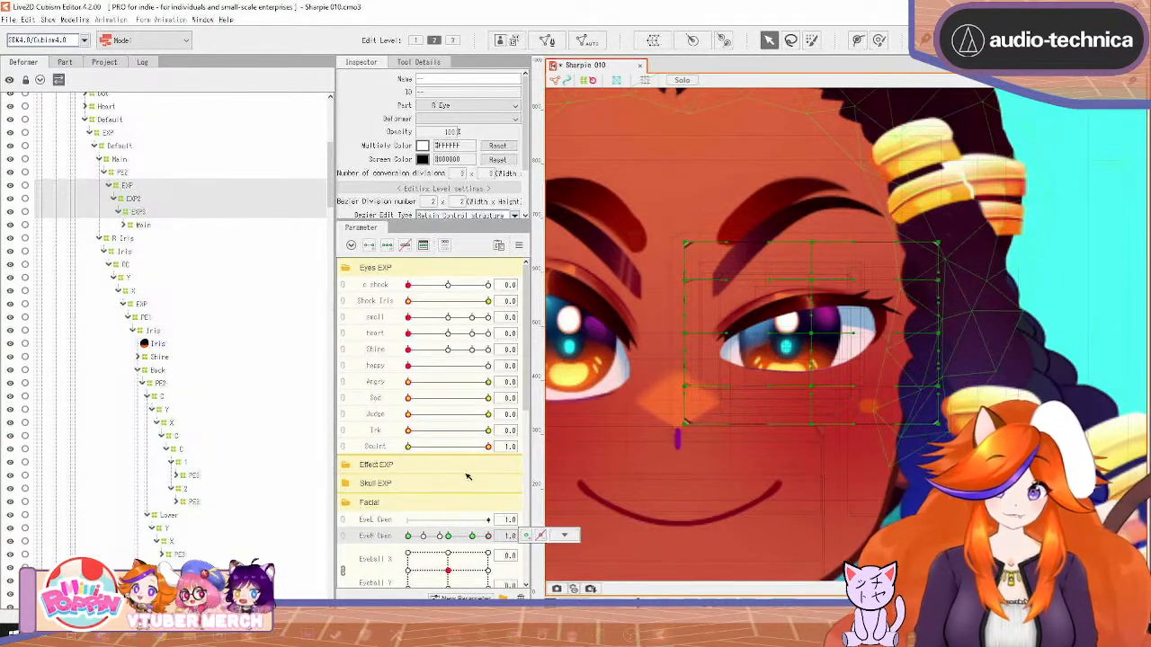
left_click(489, 449)
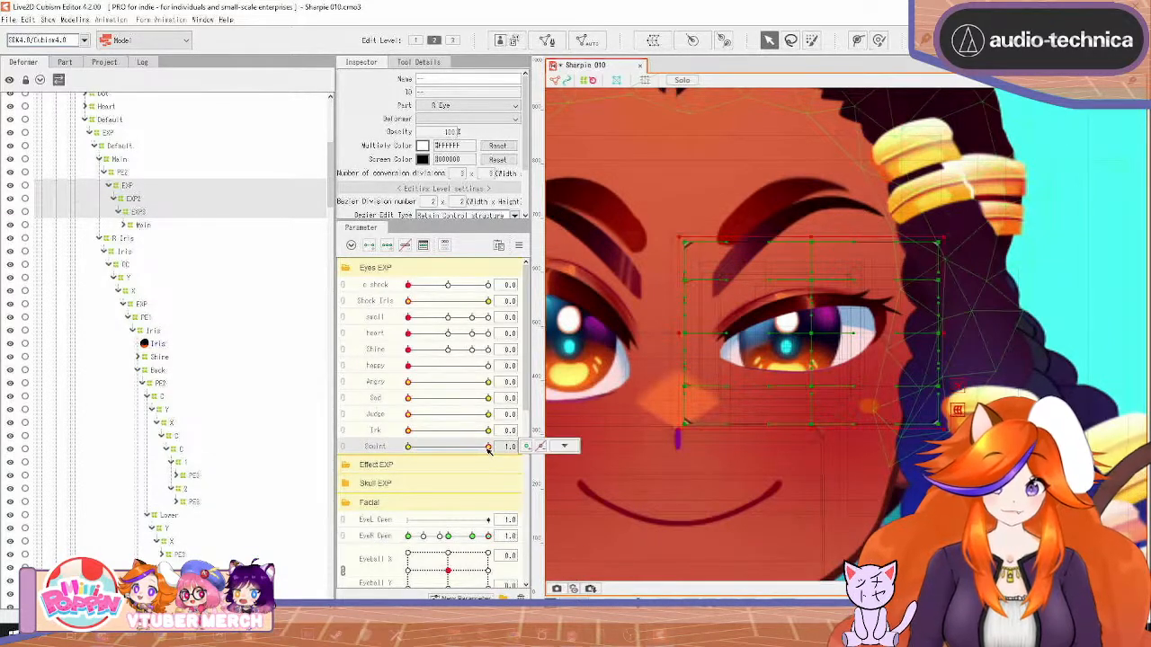
mouse_move(489, 536)
left_mouse_down()
mouse_move(411, 542)
mouse_move(486, 542)
mouse_move(402, 561)
mouse_move(511, 537)
left_mouse_up()
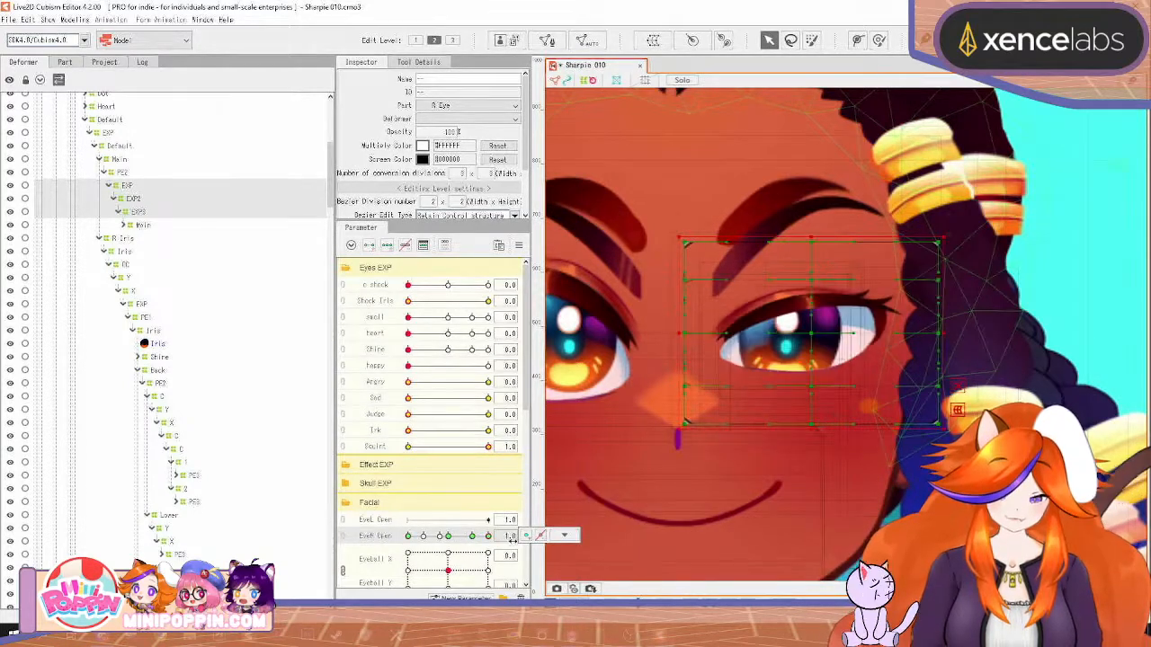
left_click_drag(489, 447, 549, 444)
mouse_move(488, 536)
left_mouse_down()
mouse_move(367, 547)
mouse_move(490, 538)
left_mouse_up()
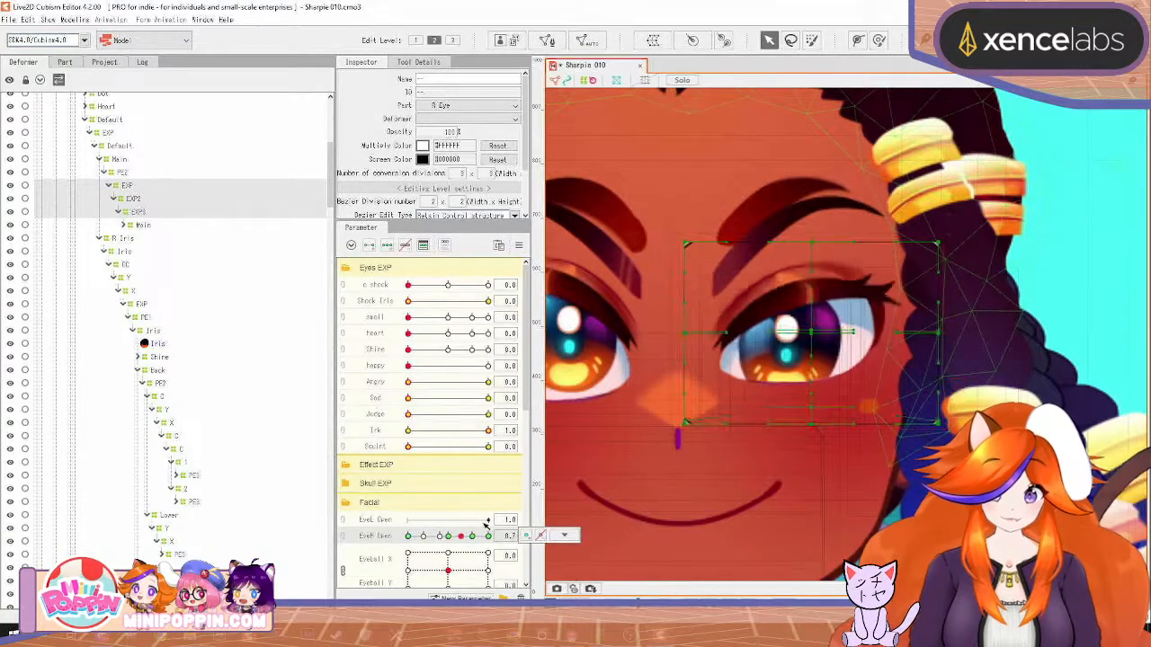
Check the right eye's blink in combination with the Judge, Sad, Angry and Shock Iris expressions
left_click_drag(488, 430, 550, 414)
left_click_drag(409, 539, 509, 522)
left_click_drag(468, 421, 490, 397)
mouse_move(488, 536)
left_mouse_down()
mouse_move(385, 537)
mouse_move(506, 532)
left_mouse_up()
left_click_drag(488, 397, 368, 419)
left_click_drag(408, 382, 510, 468)
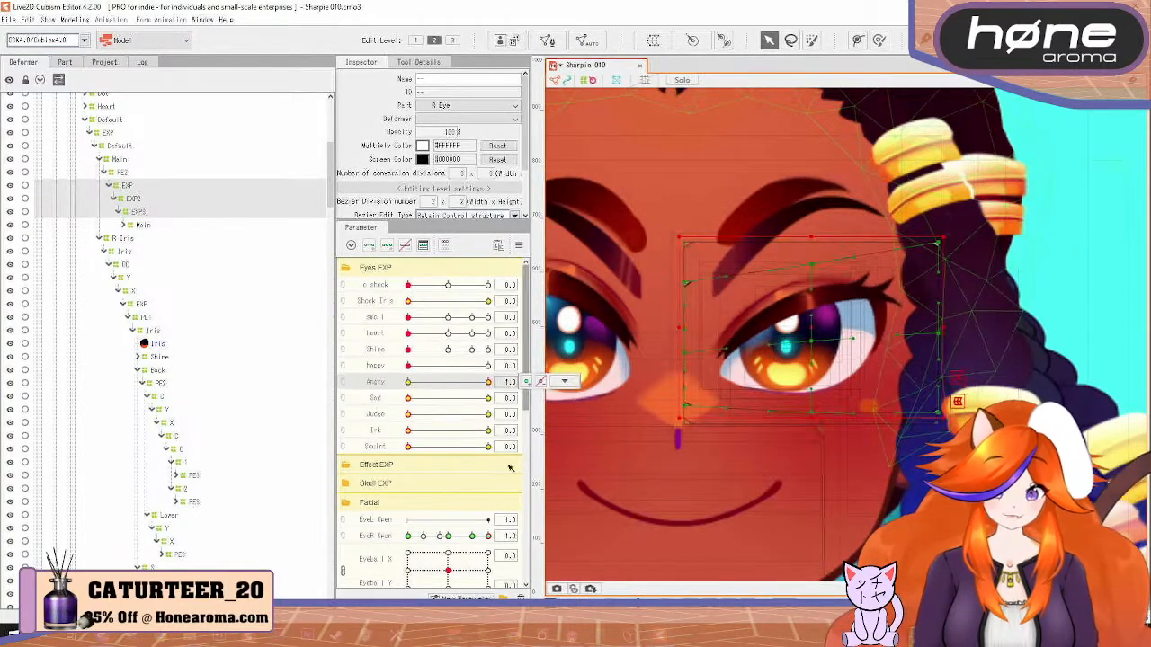
left_click_drag(490, 535, 537, 526)
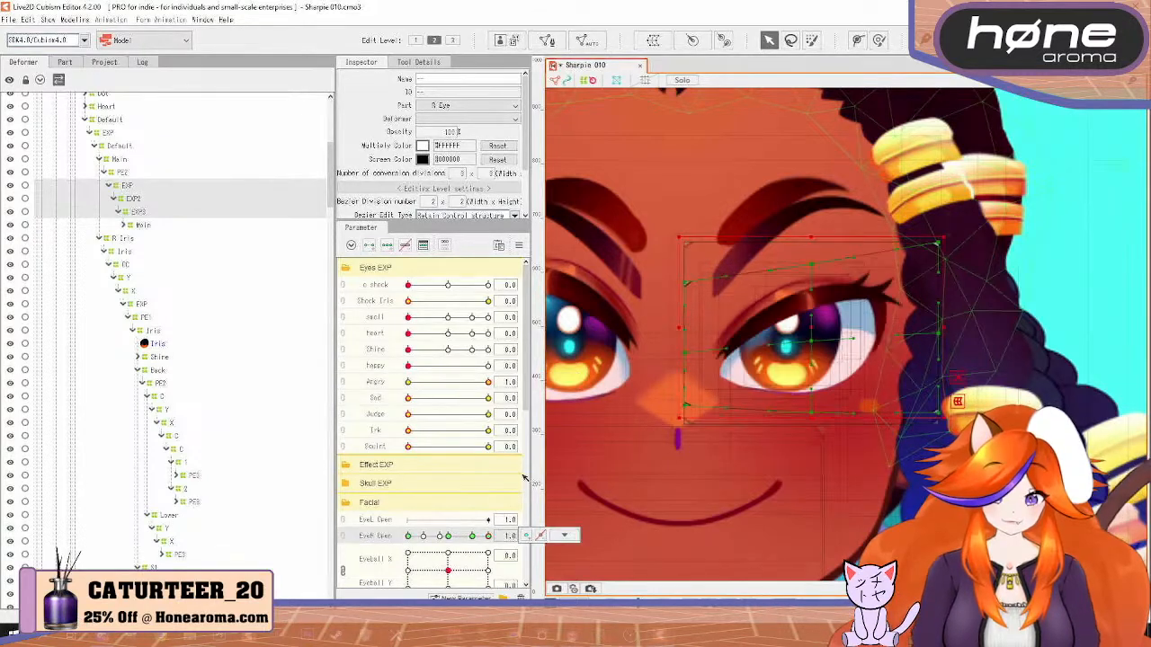
left_click_drag(486, 382, 405, 383)
left_click_drag(410, 300, 504, 301)
left_click_drag(490, 546, 519, 515)
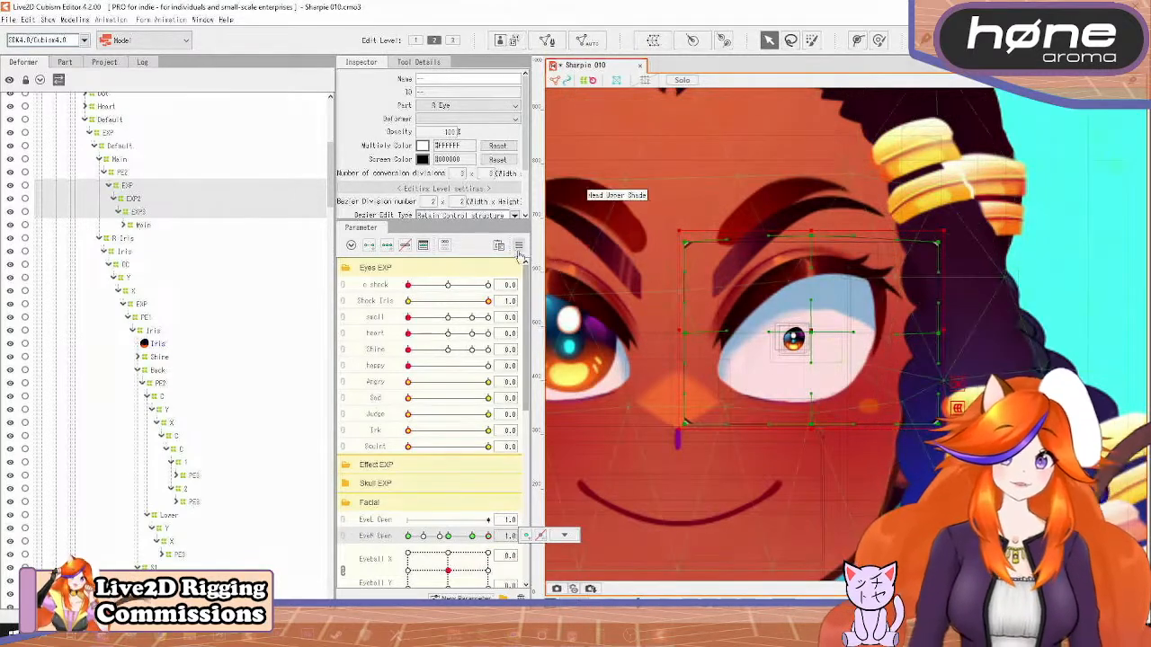
Reset the parameters to their default values and save the model as a new version, Sharpie 011
right_click(552, 233)
left_click(558, 249)
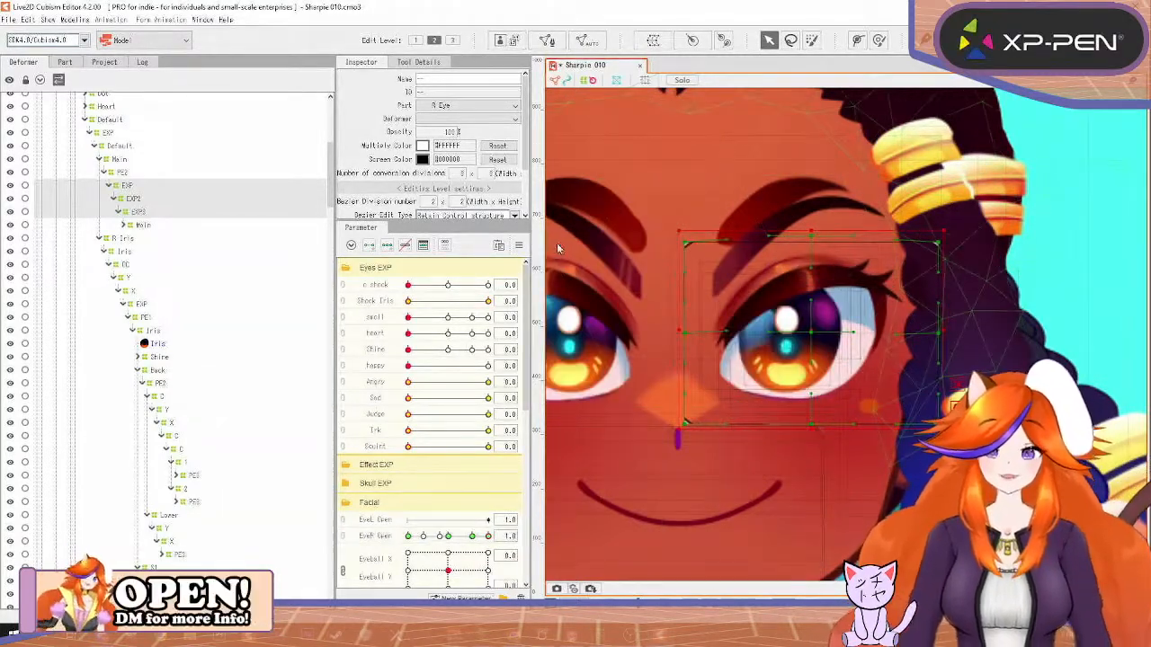
key("ctrl+shift+s")
key("Return")
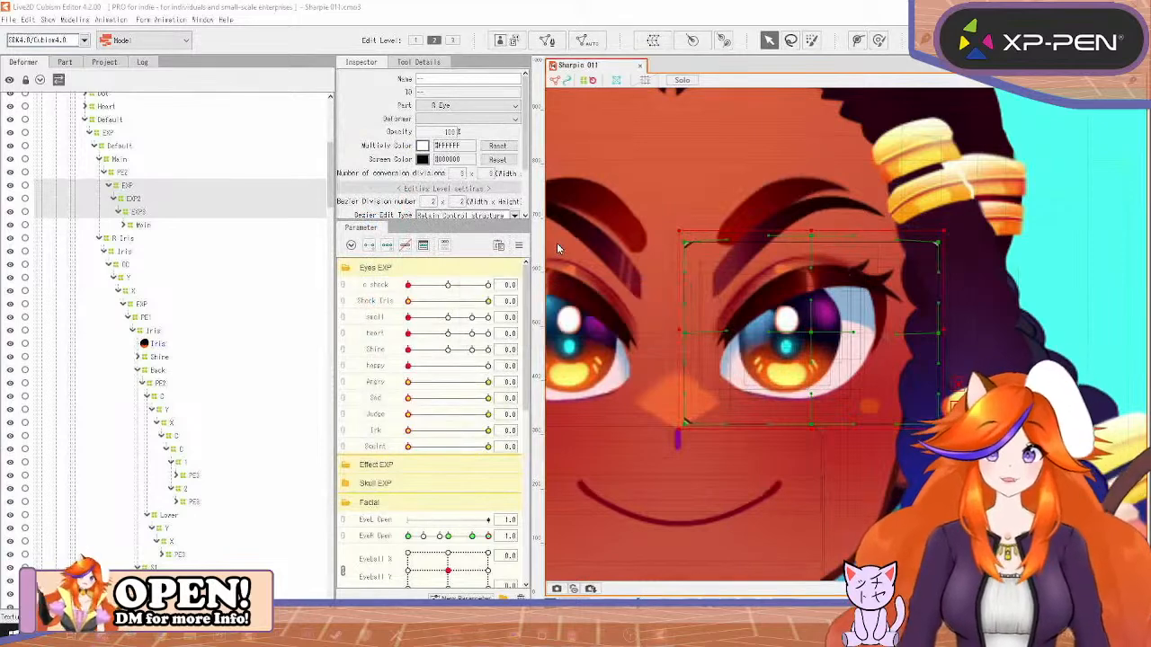
Expand the Main deformer's L1 and L2 branches and rename their innermost lash deformers to PE3
left_click(122, 226)
left_click(124, 226)
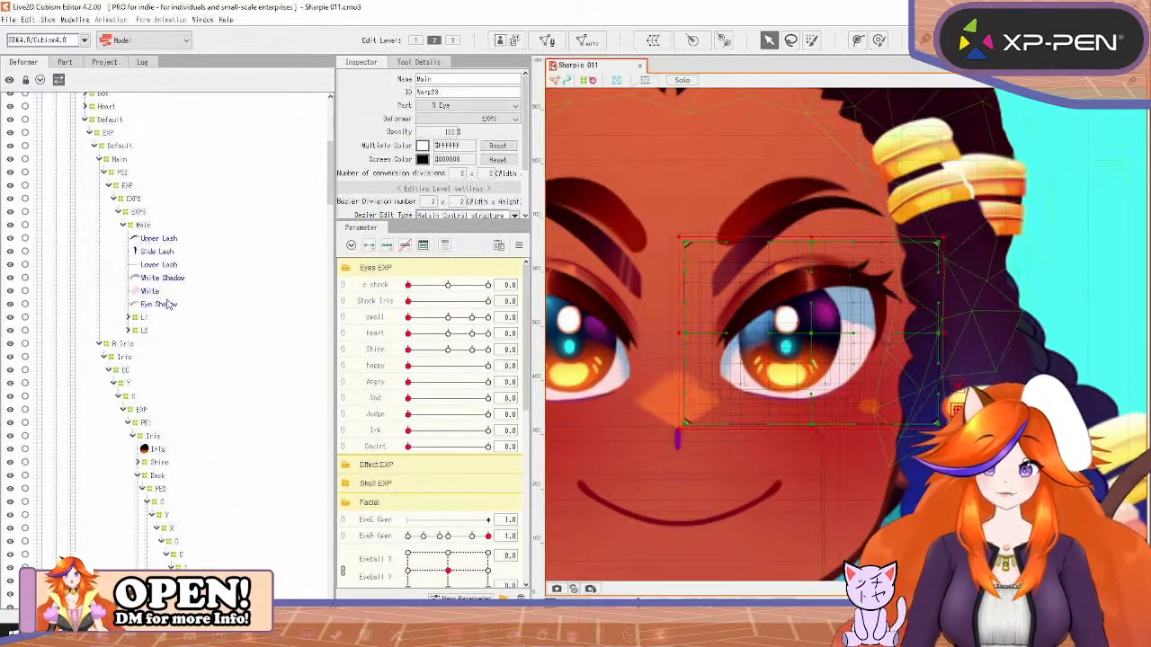
left_click(128, 317)
left_click(131, 344)
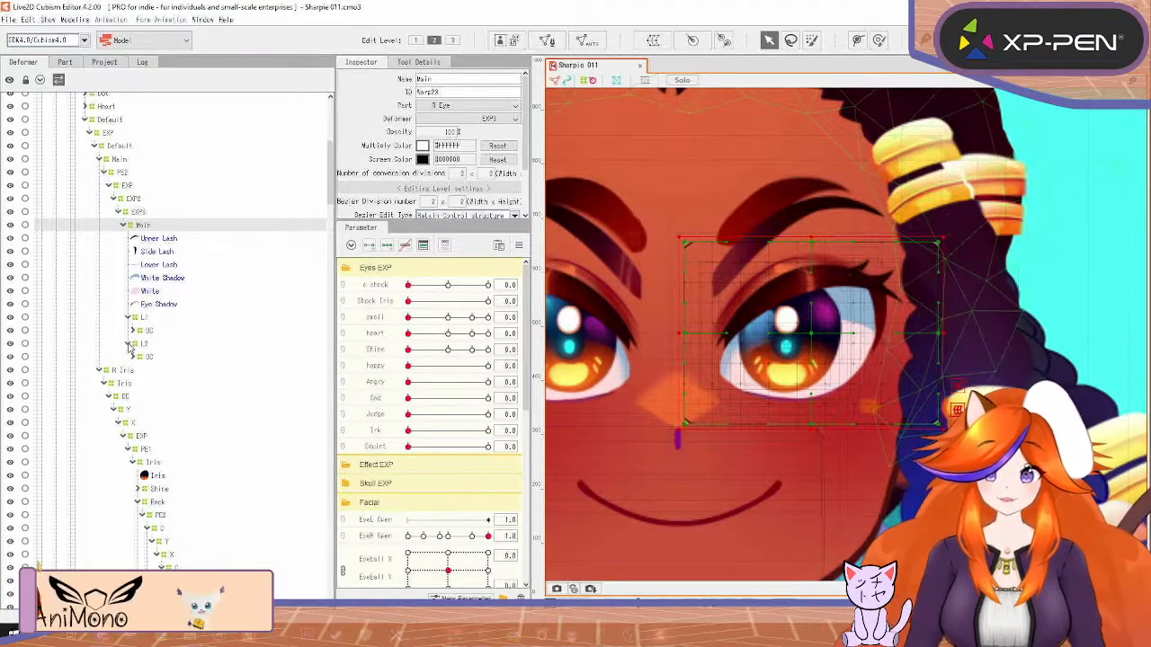
left_click(134, 331)
left_click(131, 369)
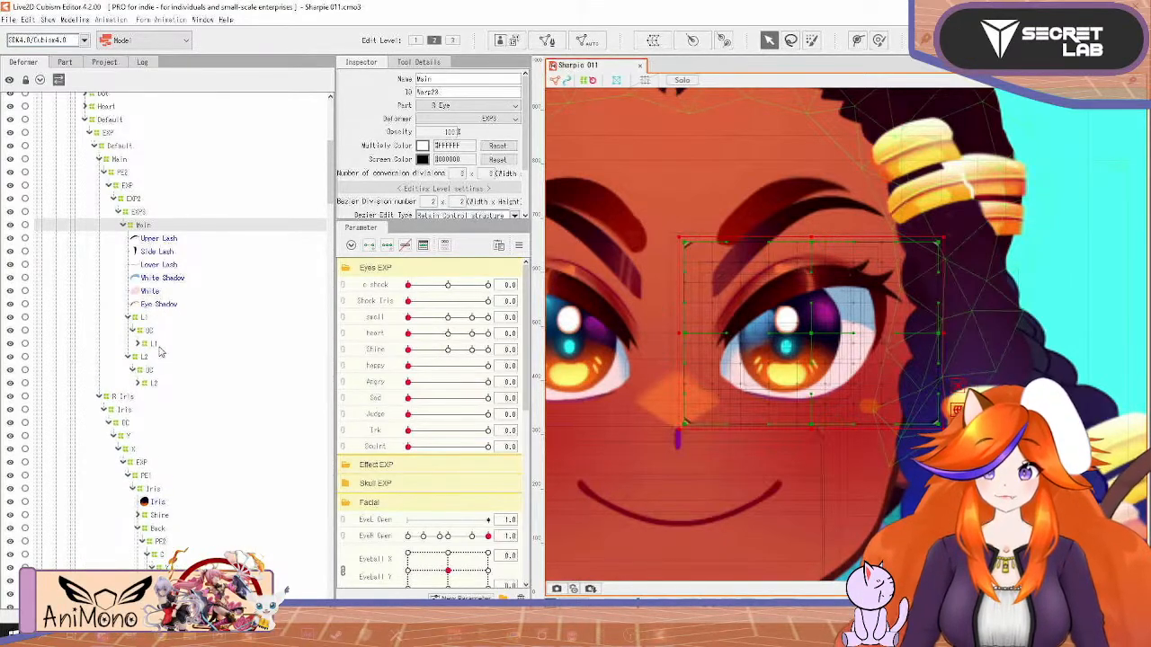
left_click(153, 343)
left_click(155, 384, "ctrl")
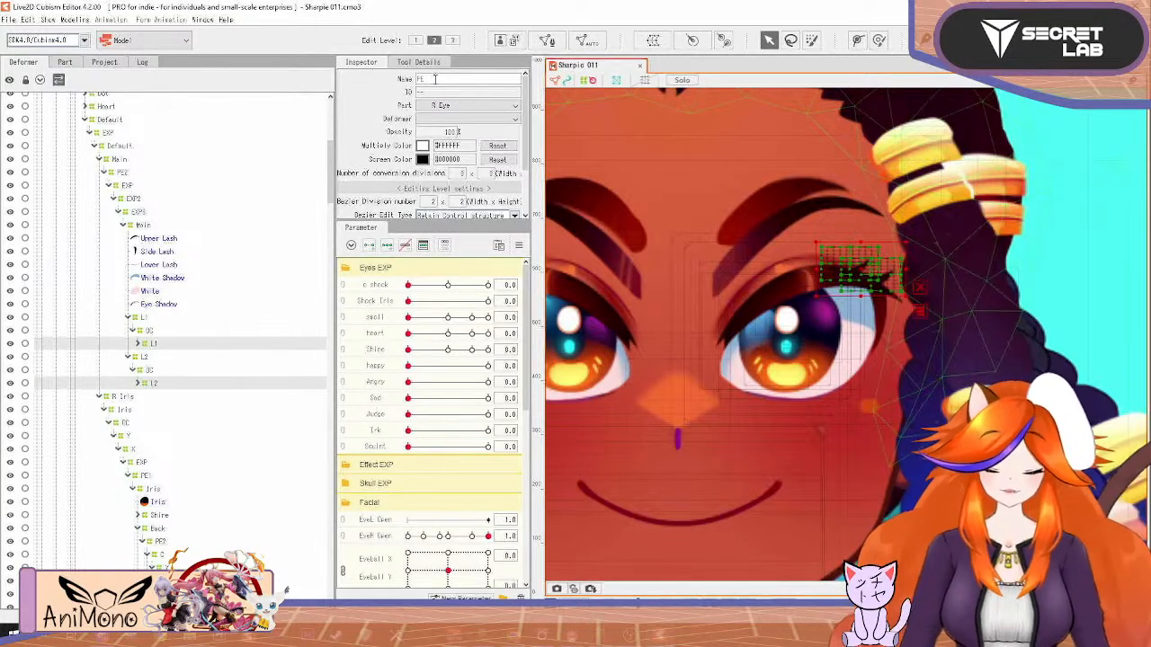
left_click(191, 345)
Give the PE3 deformer in the L1 branch three RE3 keyforms and set RE3 to -30.0
scroll(849, 269, "up", 5)
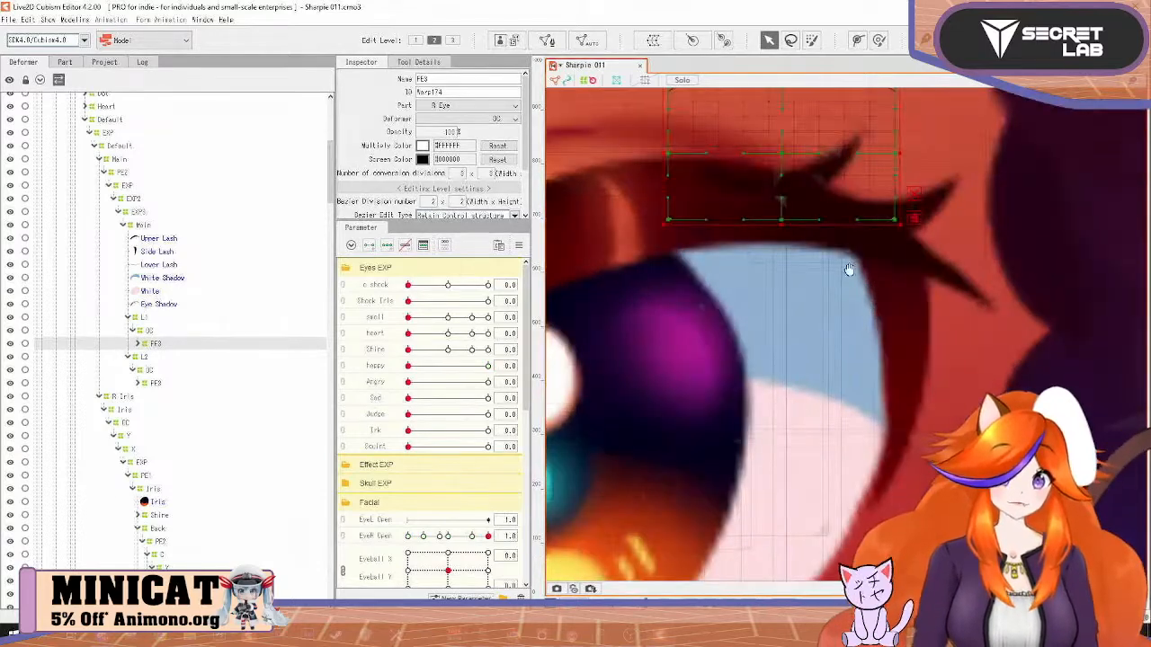
left_click_drag(849, 270, 864, 394)
scroll(440, 531, "down", 7)
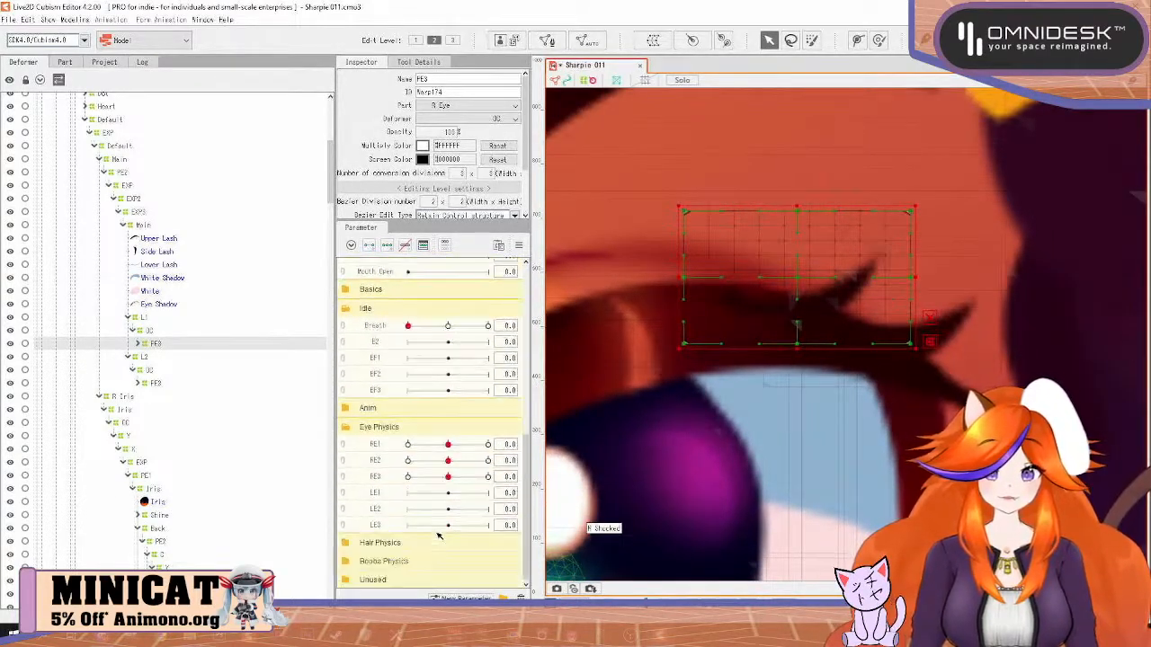
left_click(402, 477)
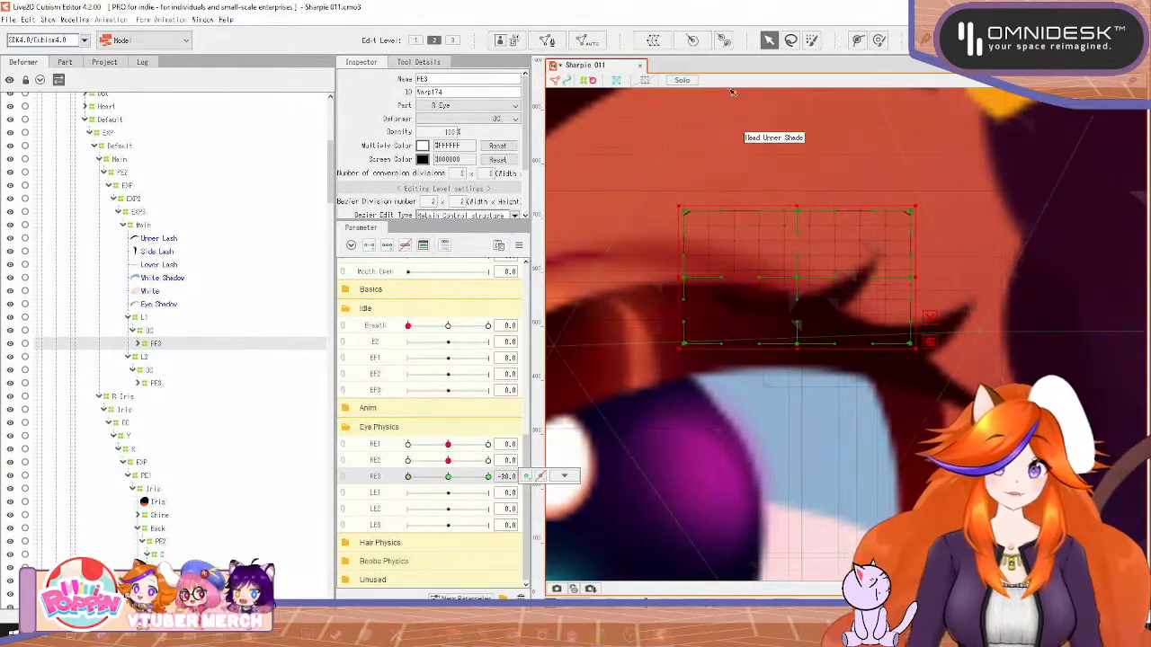
Set the Bezier division number of both PE3 lash deformers to 1 x 1
left_click(158, 385)
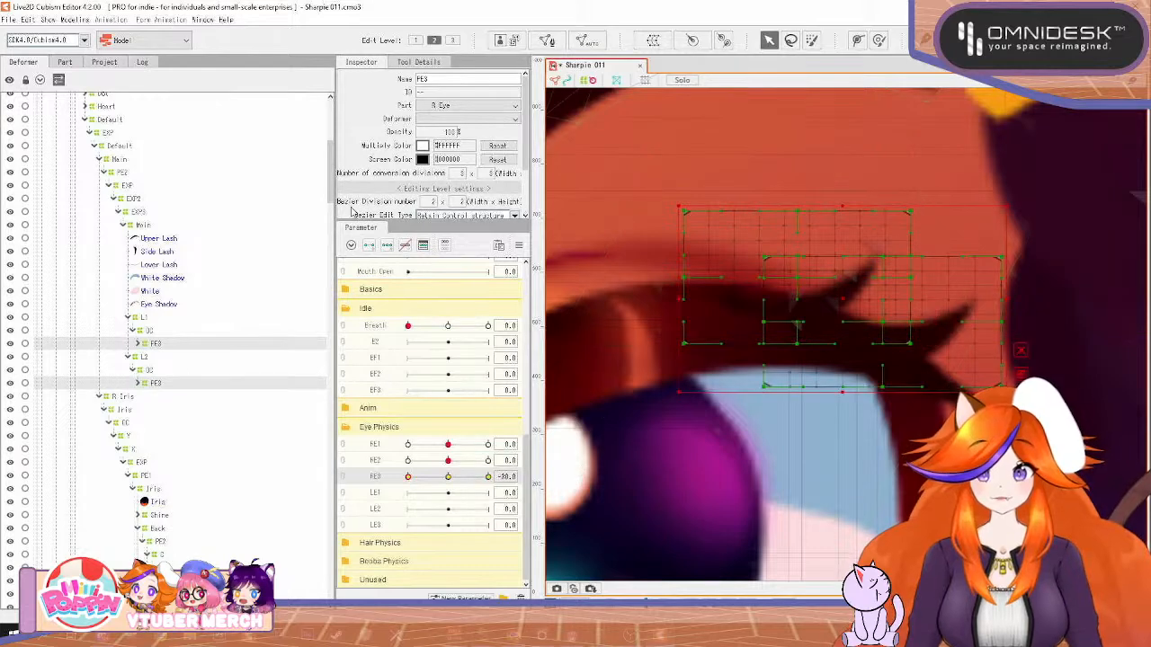
type("1")
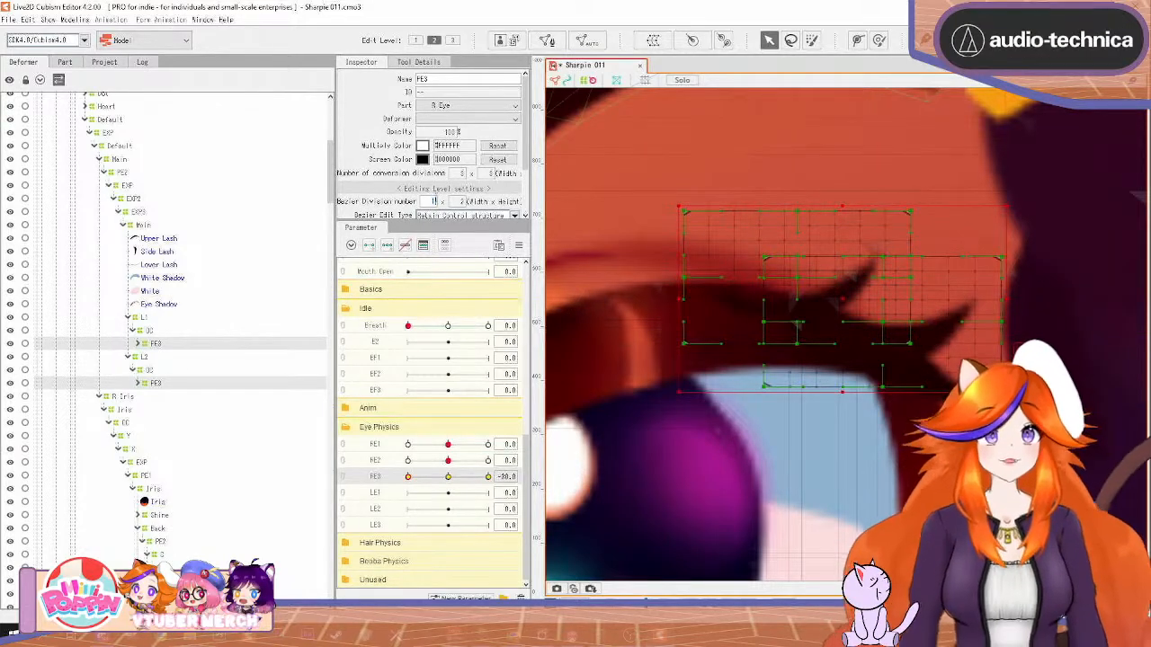
left_click(463, 202)
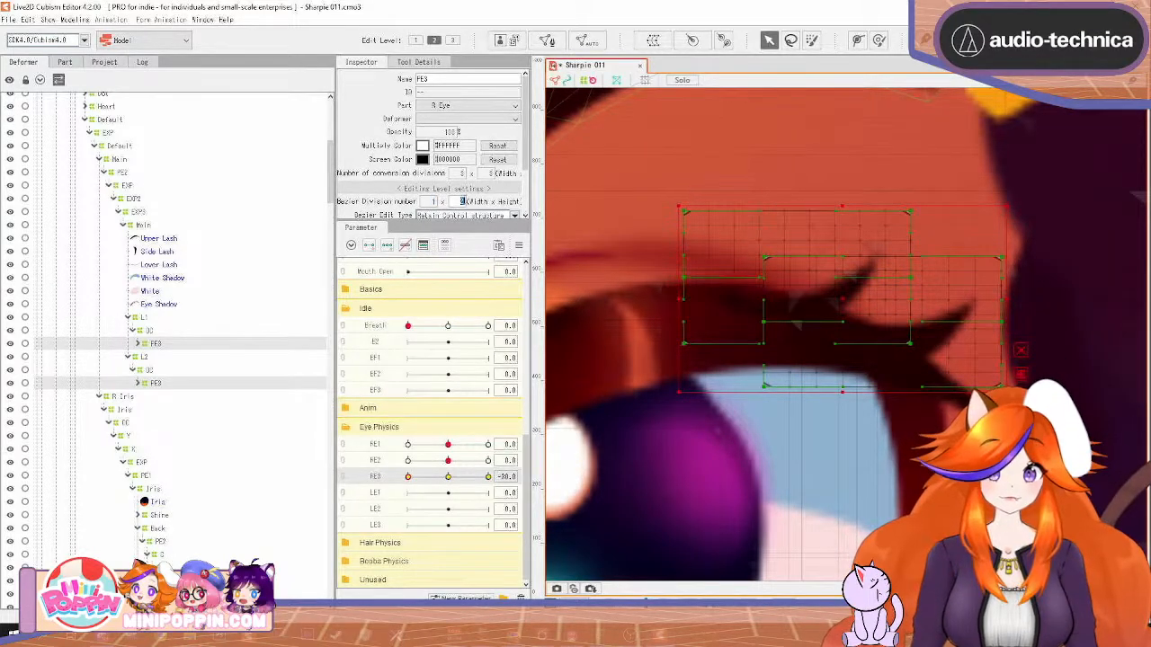
key("Return")
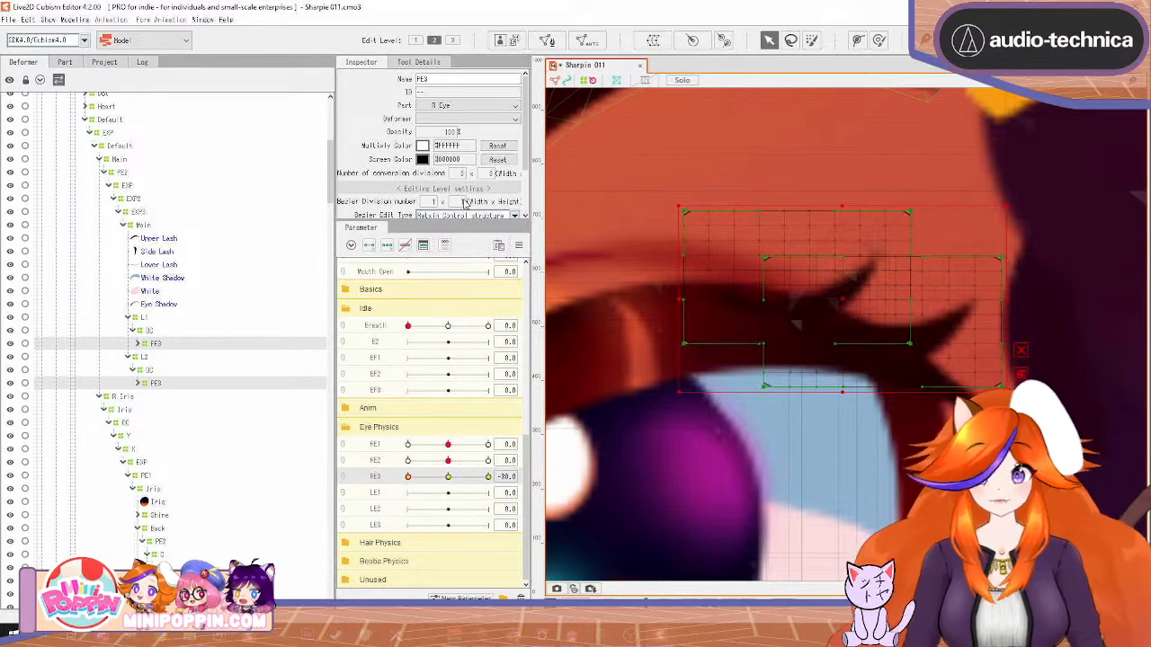
Shape L1's PE3 by lowering its upper outer corner at RE3 -30.0 and pulling that corner up and inward at 30.0
left_click(273, 350)
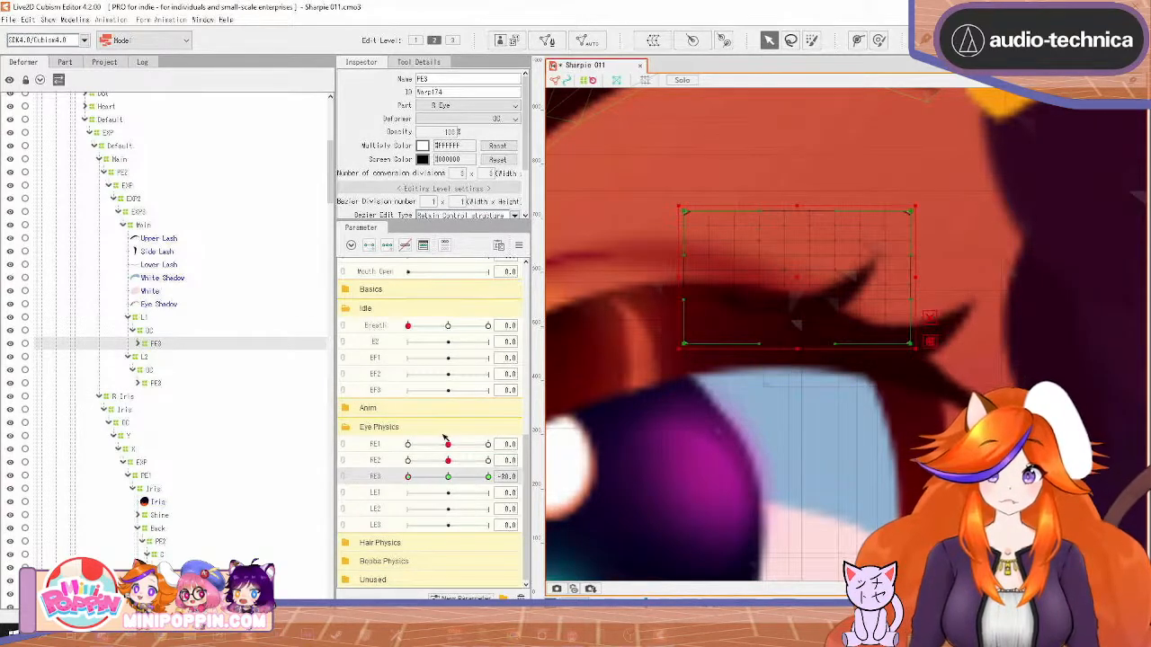
left_click_drag(911, 211, 924, 257)
left_click_drag(415, 486, 409, 481)
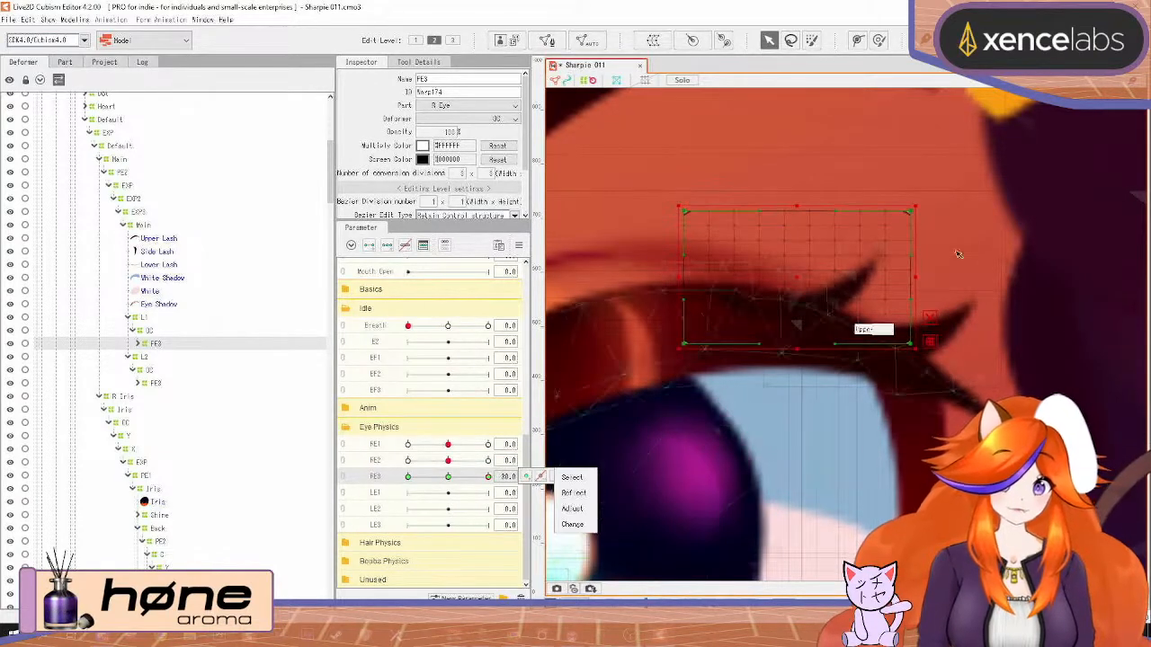
left_click_drag(915, 210, 888, 180)
Try to pull both outer corners of L2's PE3 deformer up and inward at RE3 30.0, and undo both edits
left_click(155, 383)
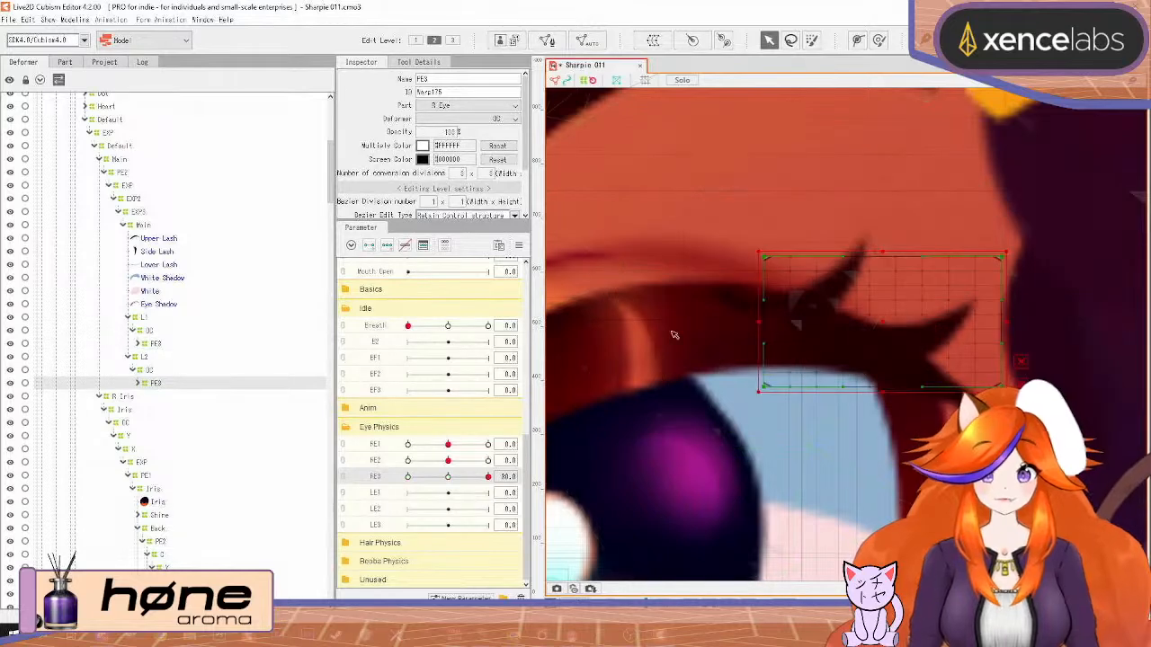
left_click_drag(1001, 255, 984, 234)
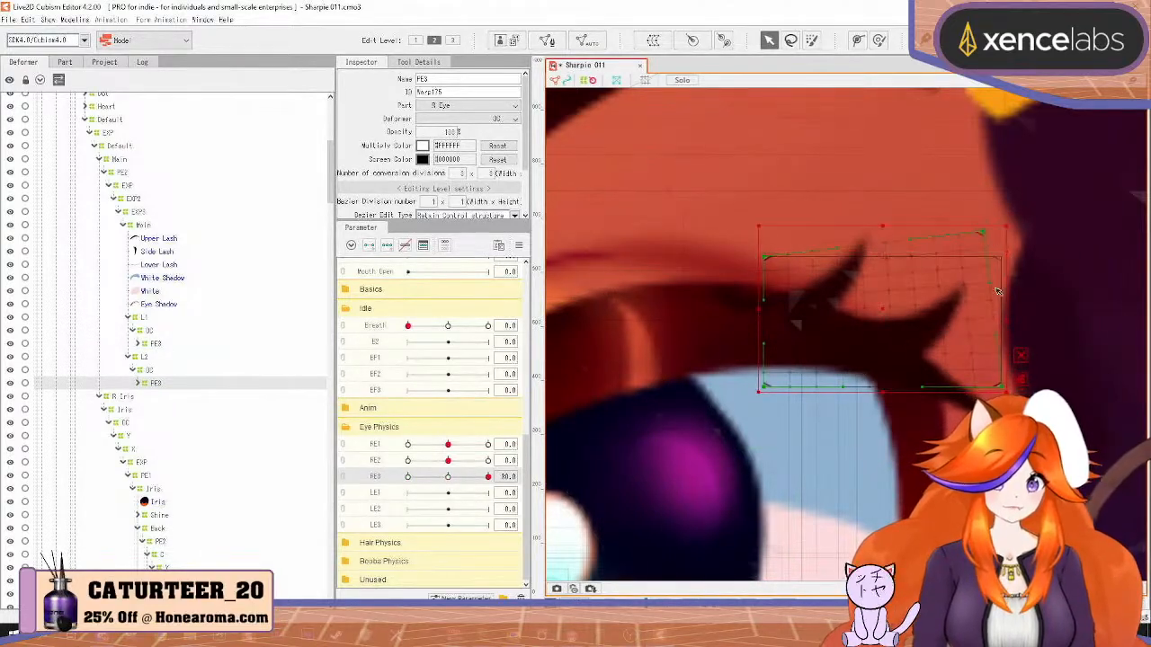
left_click_drag(1006, 386, 991, 356)
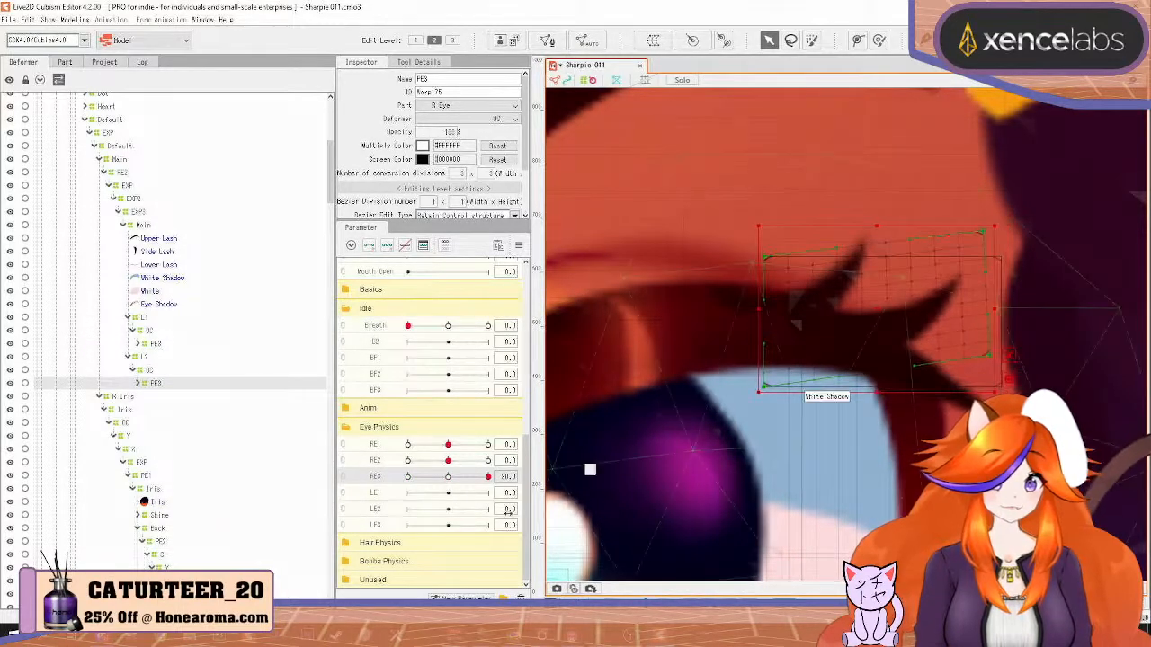
key("ctrl+z")
key("ctrl+z")
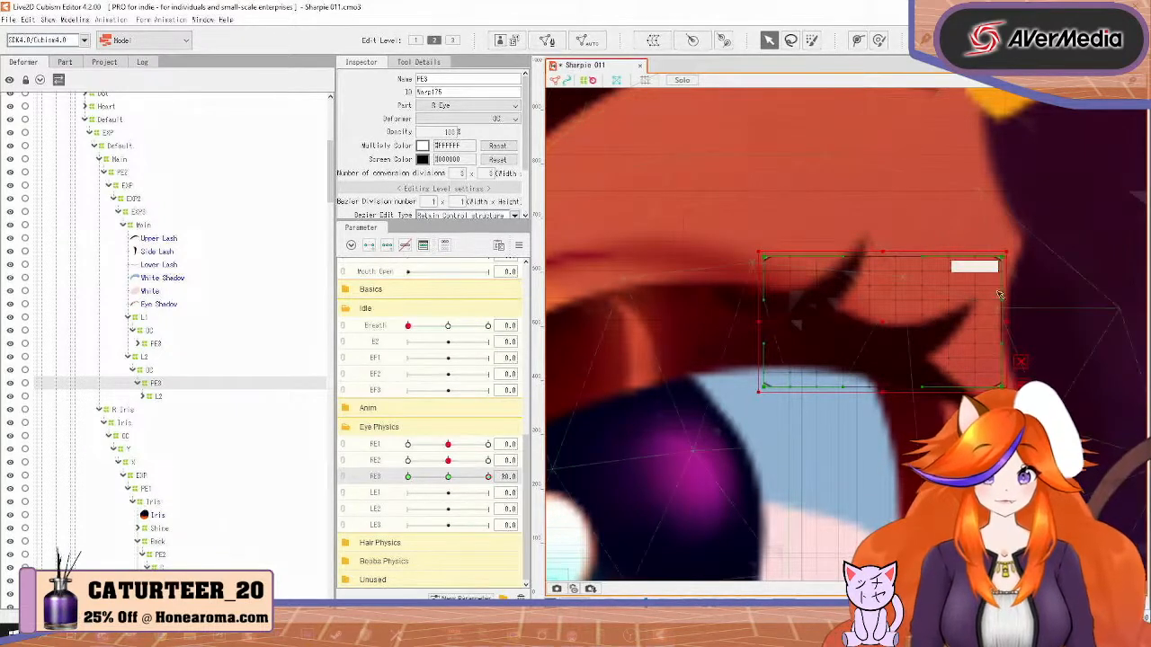
Shape L2's PE3 by raising its lower outer corner at RE3 30.0 and lowering its upper outer corner at -30.0
left_click_drag(1002, 386, 998, 369)
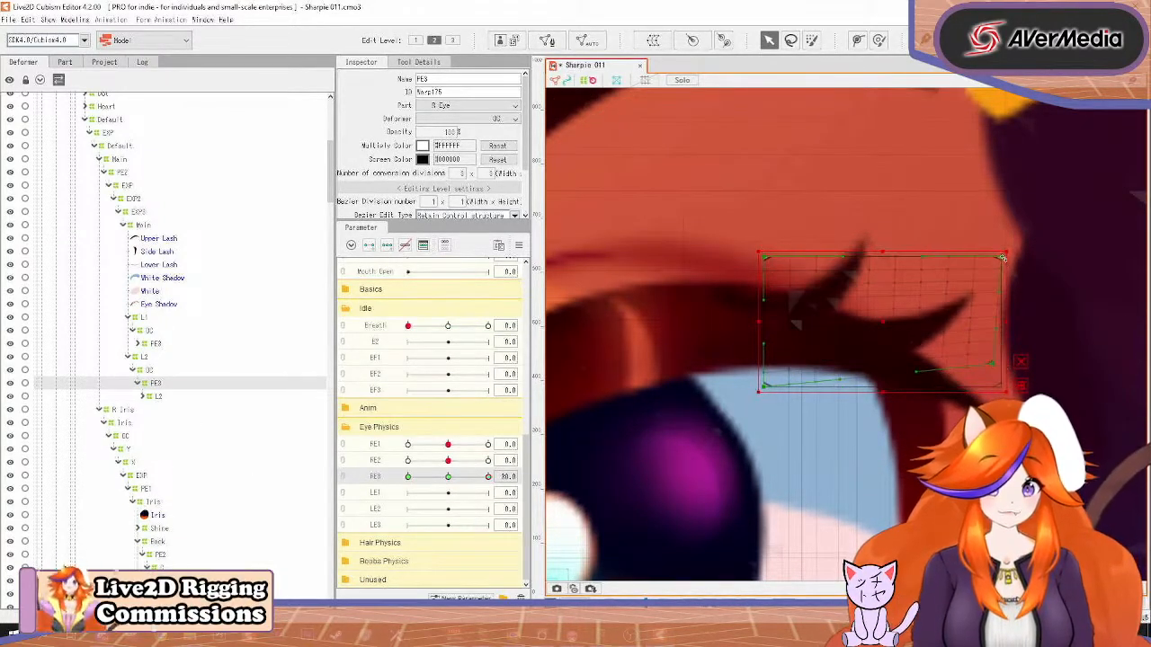
left_click_drag(1003, 258, 989, 231)
key("ctrl+z")
left_click_drag(488, 478, 407, 485)
left_click_drag(1004, 259, 1011, 303)
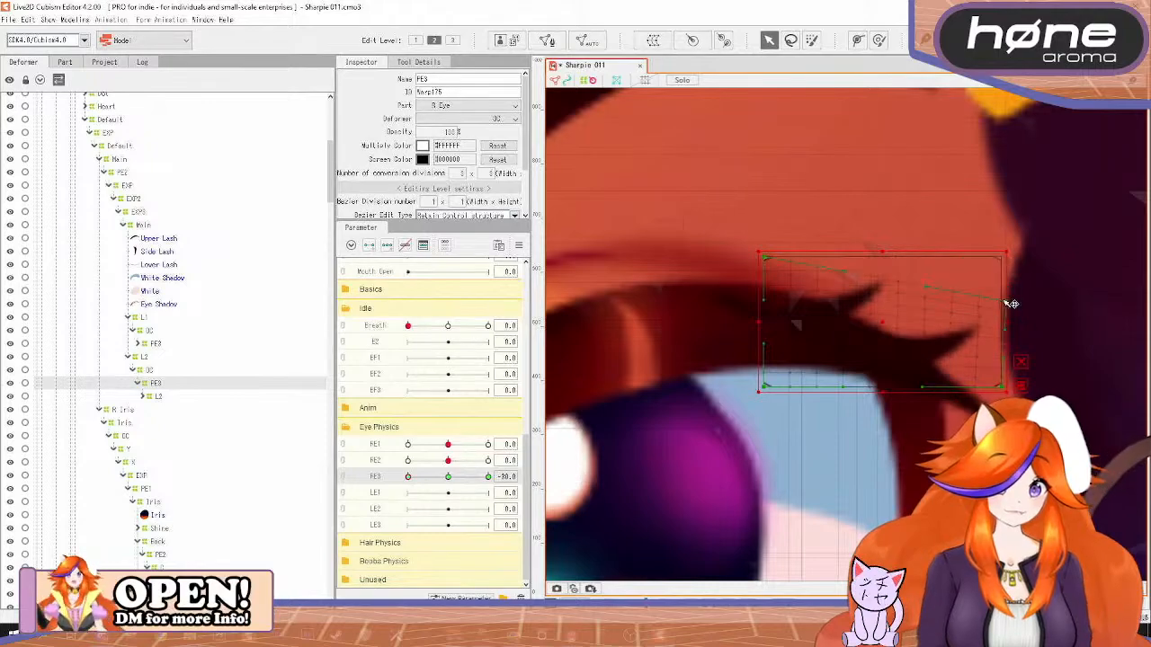
Preview the lash movement in the physics settings and save the model as Sharpie 012
left_click(76, 20)
left_click(126, 251)
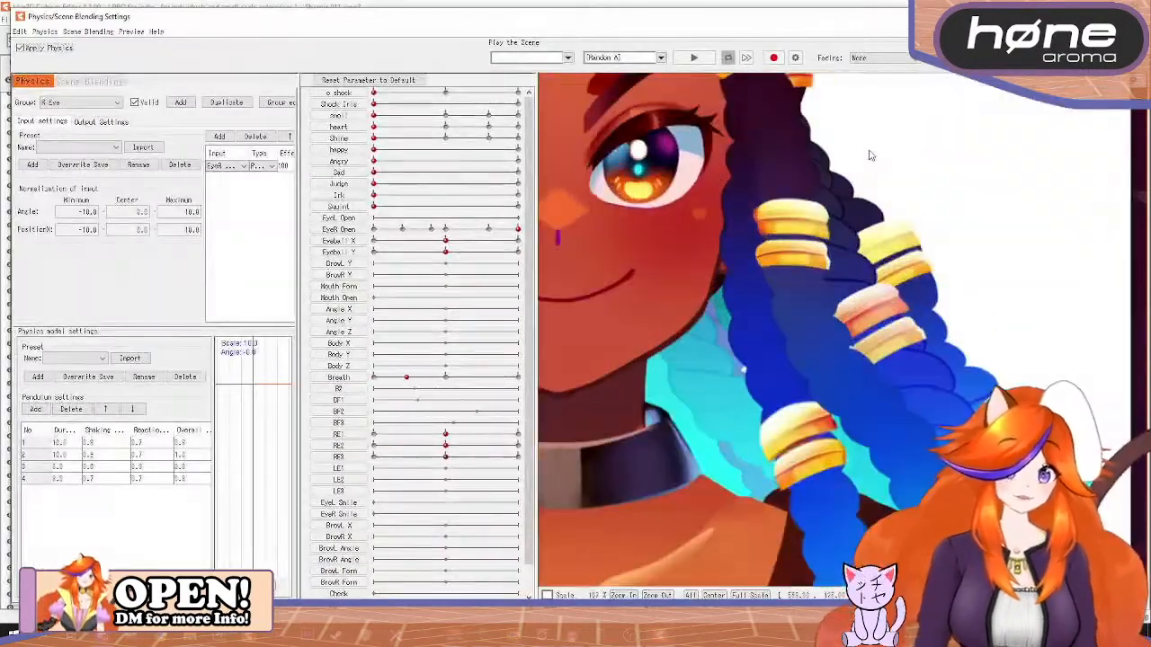
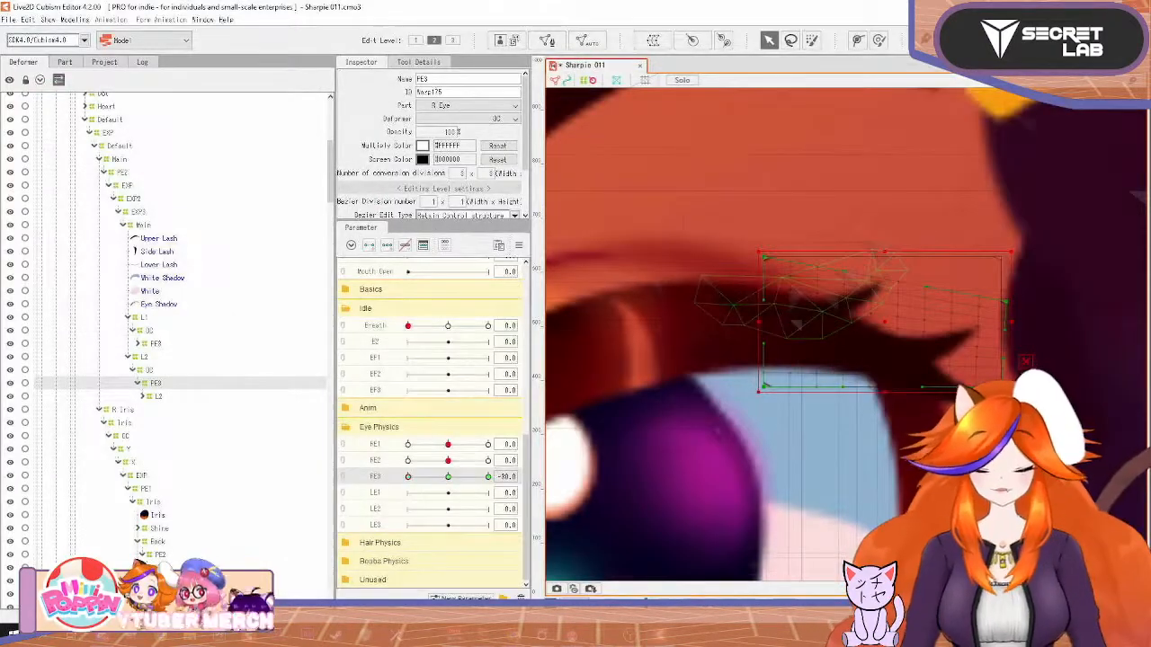
key("ctrl+s")
key("Return")
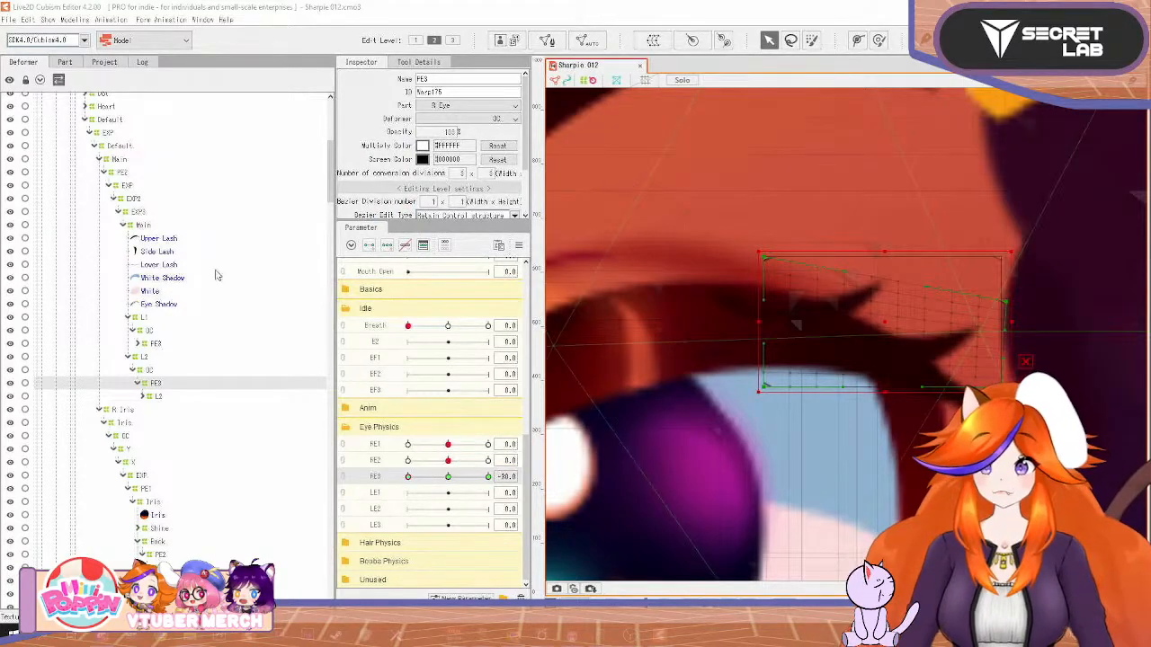
Open the earlier model file Sharpie 006.cmo3 from the recently used files
scroll(894, 256, "down", 3)
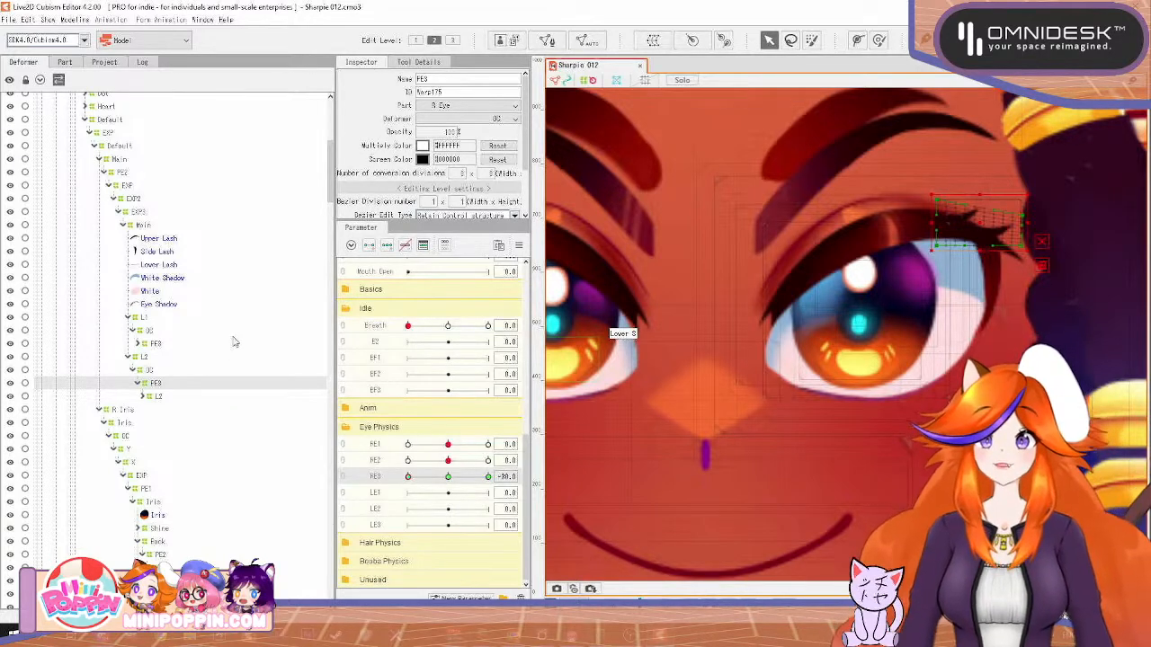
scroll(230, 346, "down", 8)
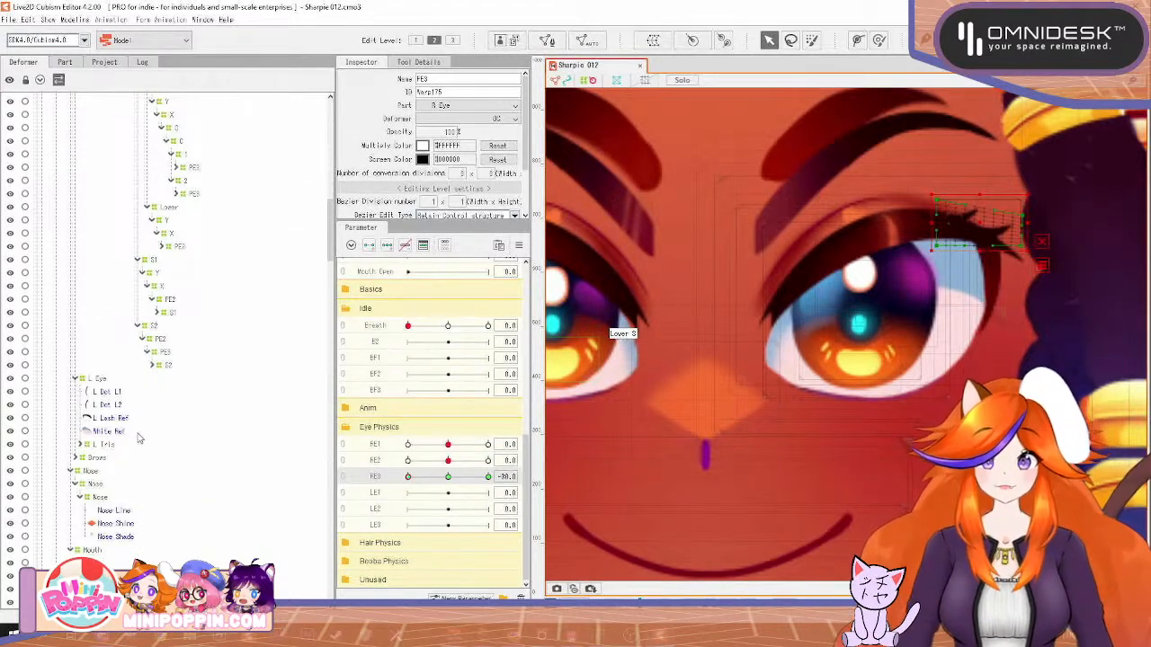
scroll(144, 442, "down", 3)
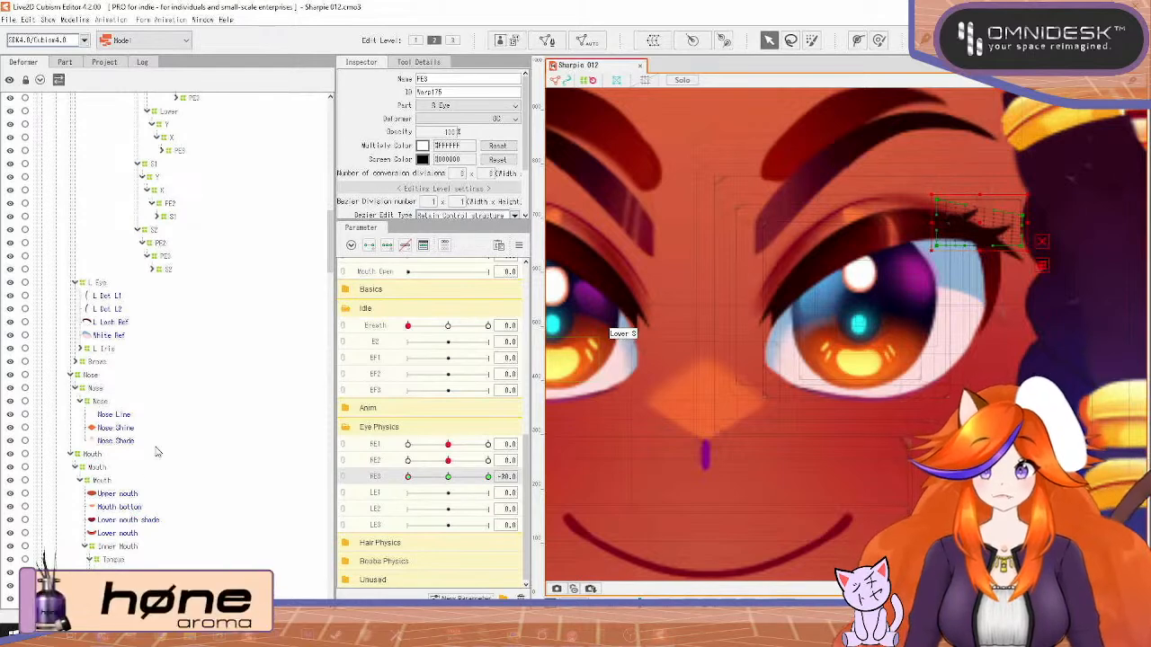
scroll(157, 451, "up", 2)
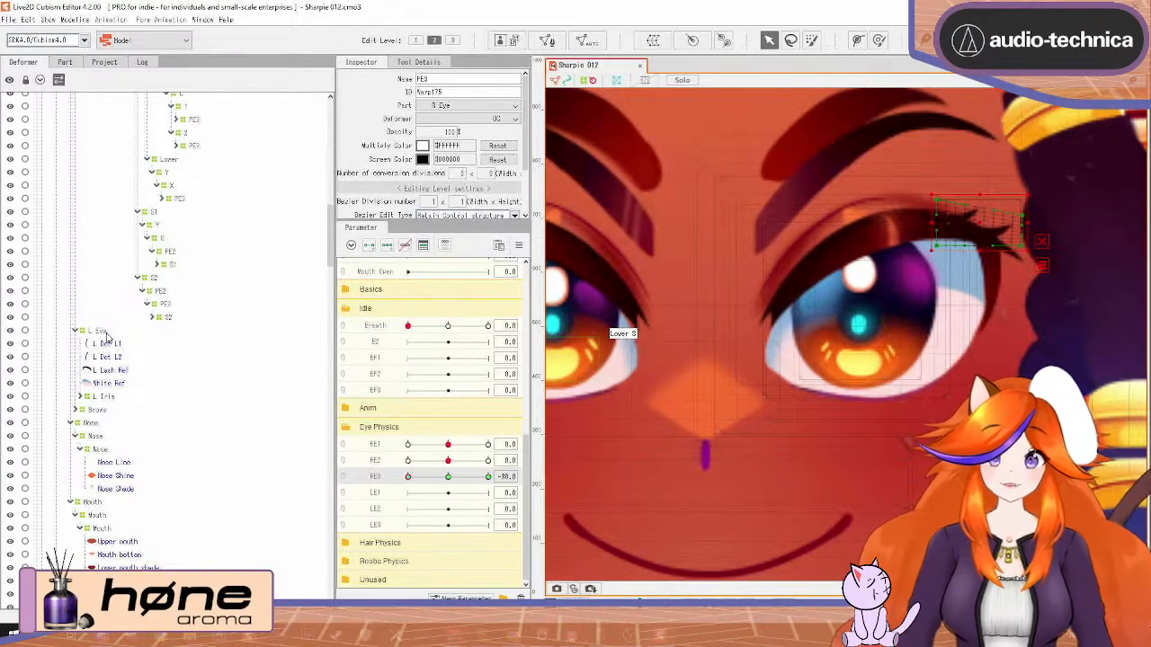
left_click(8, 19)
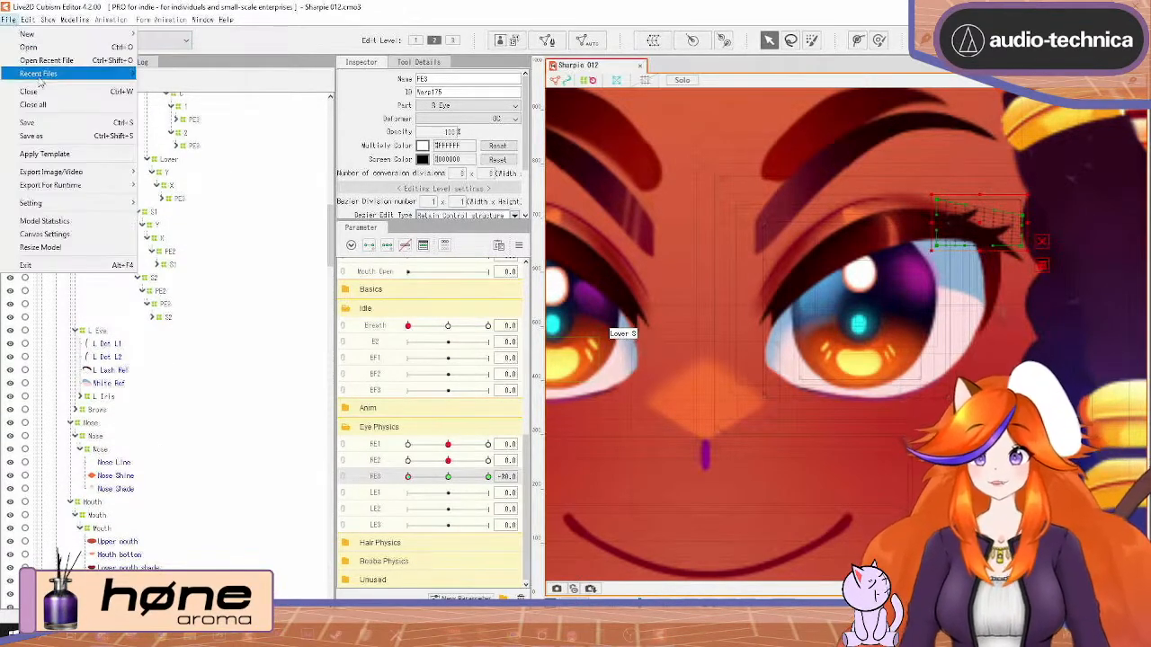
mouse_move(65, 79)
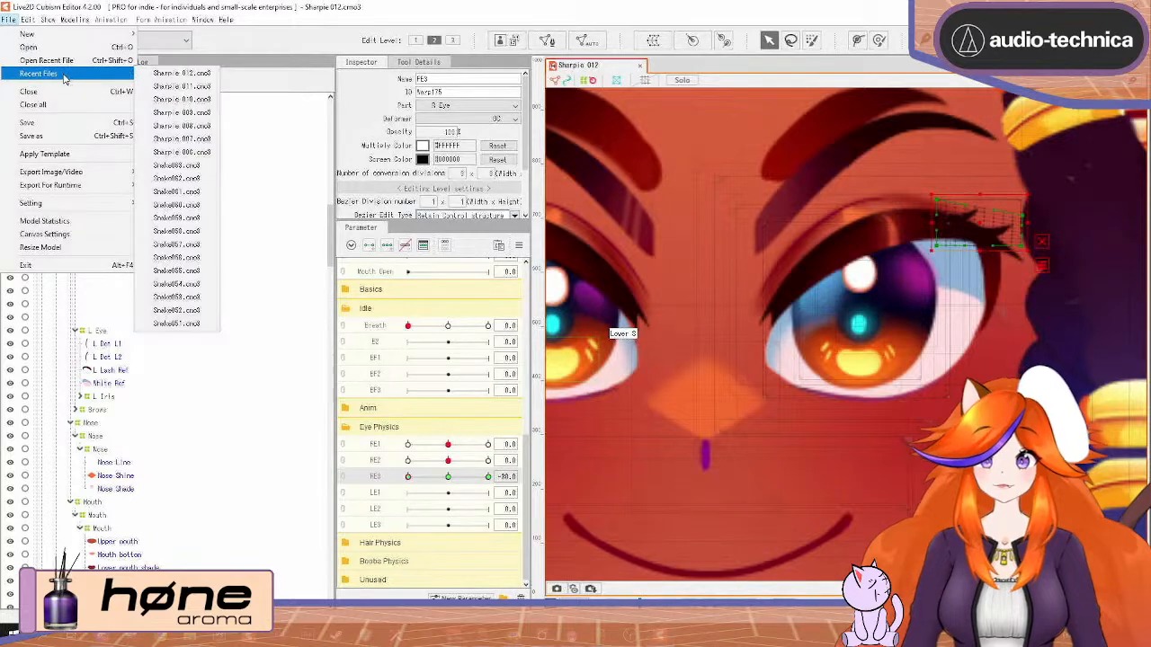
left_click(201, 155)
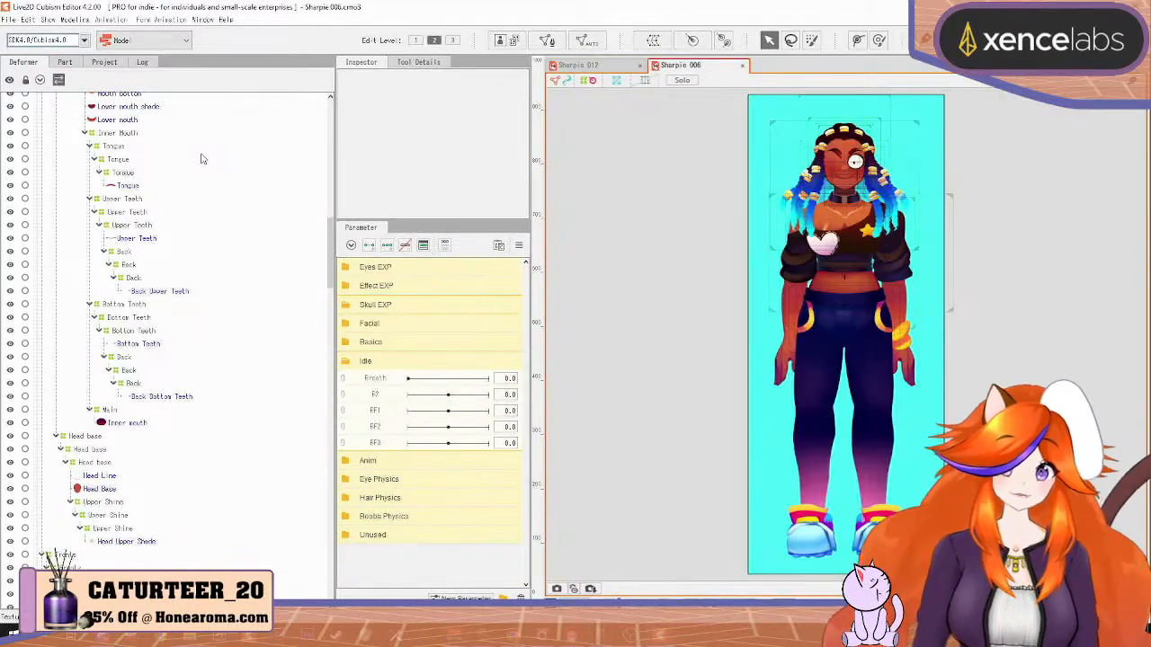
Copy the L Heart mesh from Sharpie 006 and paste it into Sharpie 012
scroll(822, 243, "up", 6)
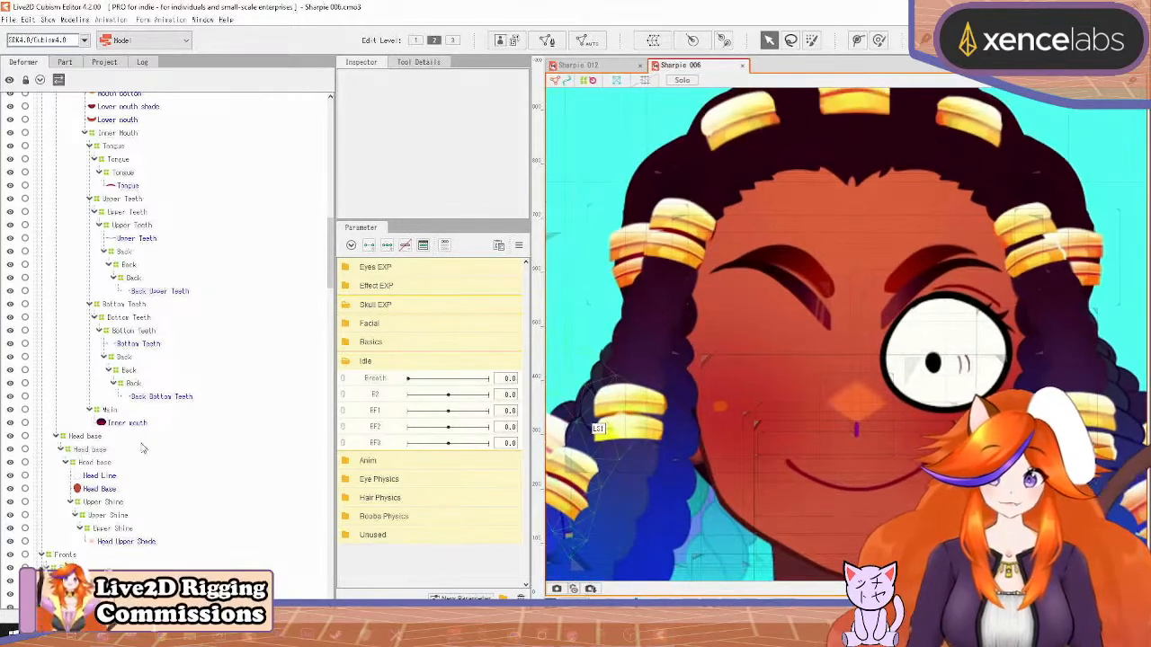
scroll(141, 448, "down", 6)
scroll(141, 448, "down", 10)
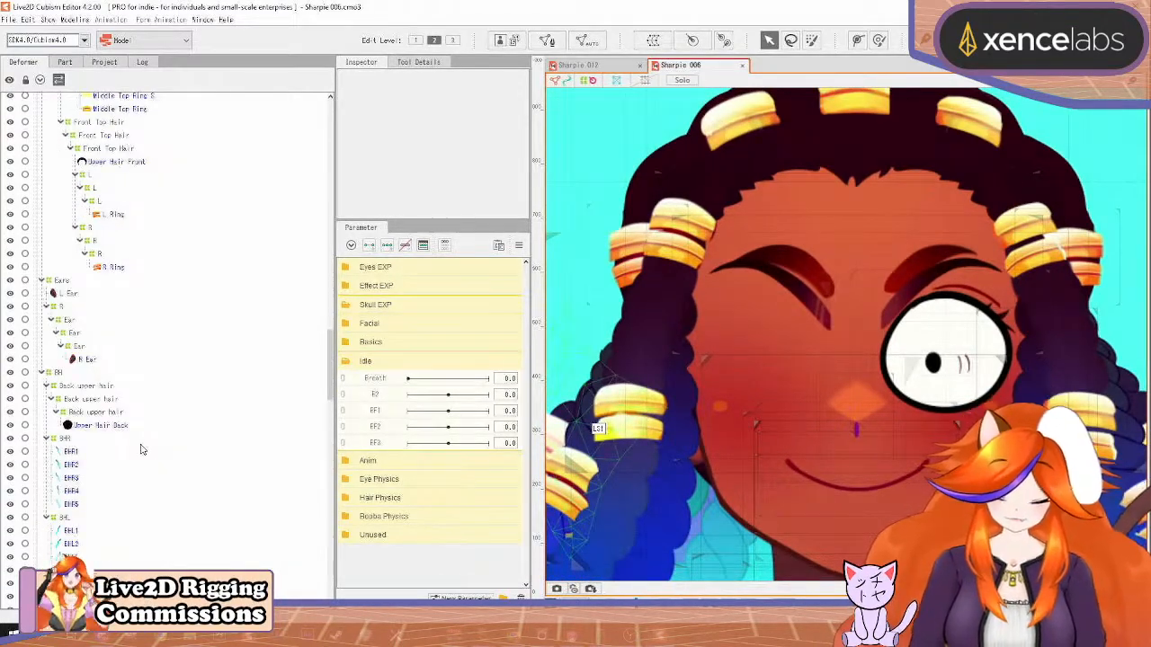
scroll(141, 449, "up", 12)
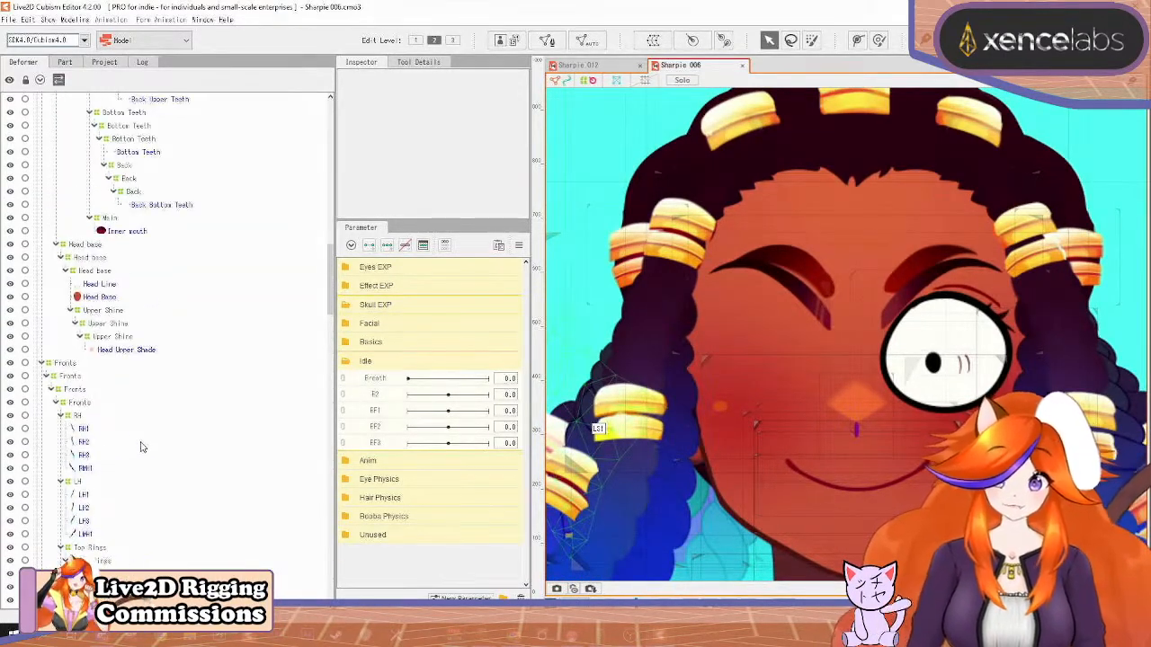
left_click(784, 350)
scroll(169, 438, "up", 10)
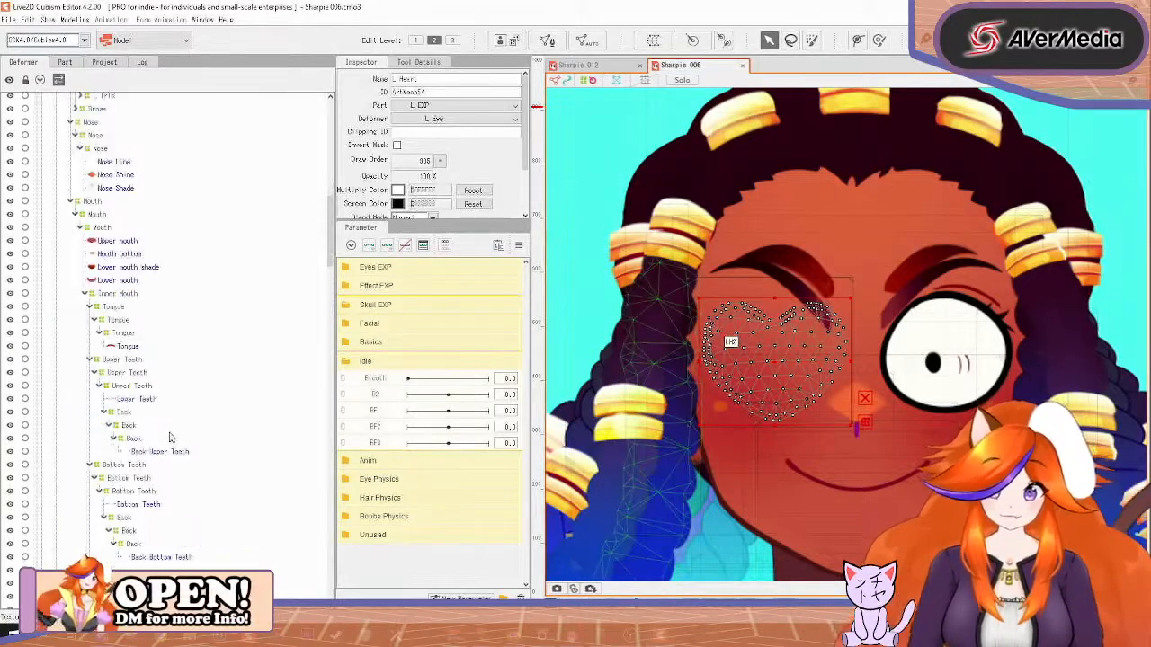
scroll(169, 437, "up", 10)
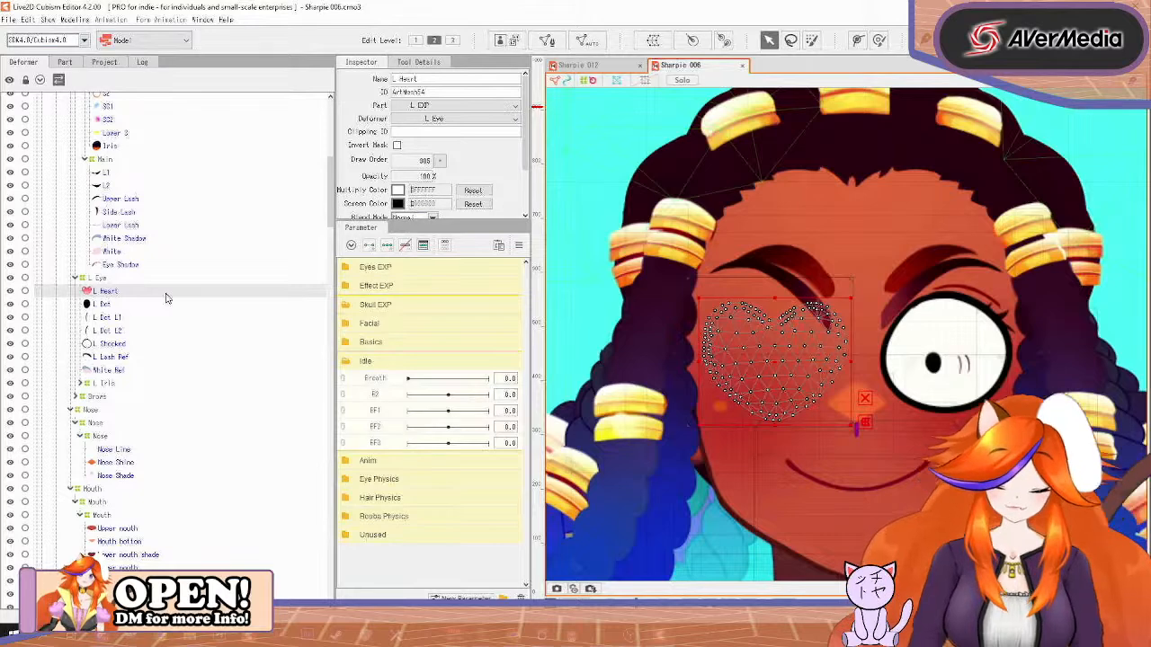
left_click(576, 65)
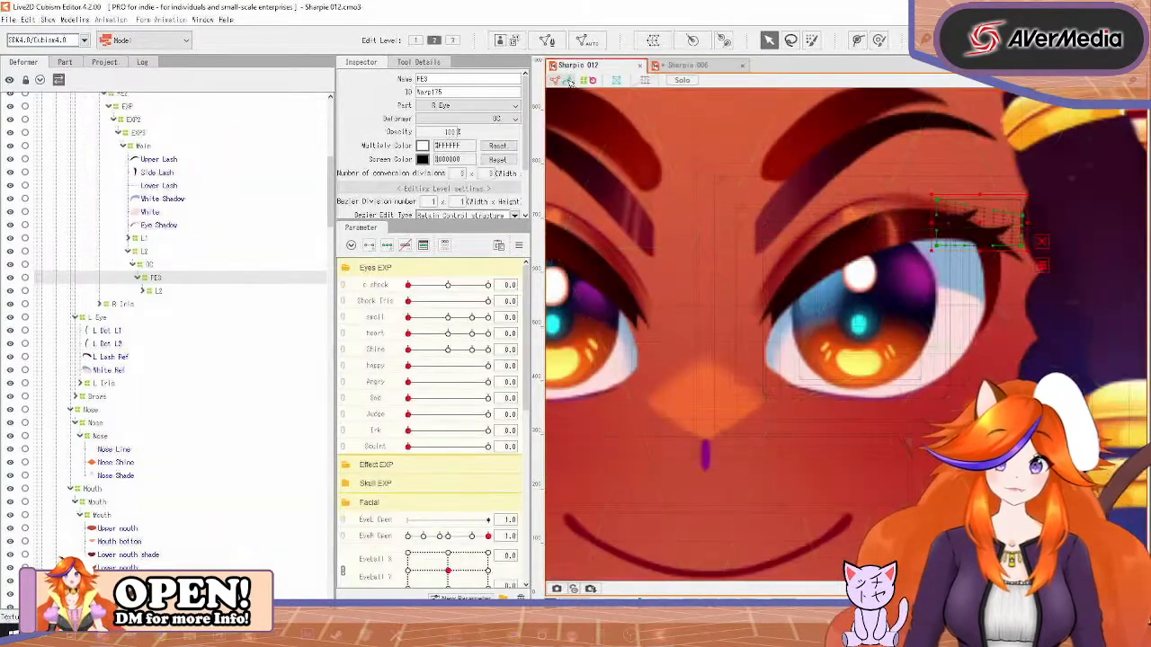
key("ctrl+v")
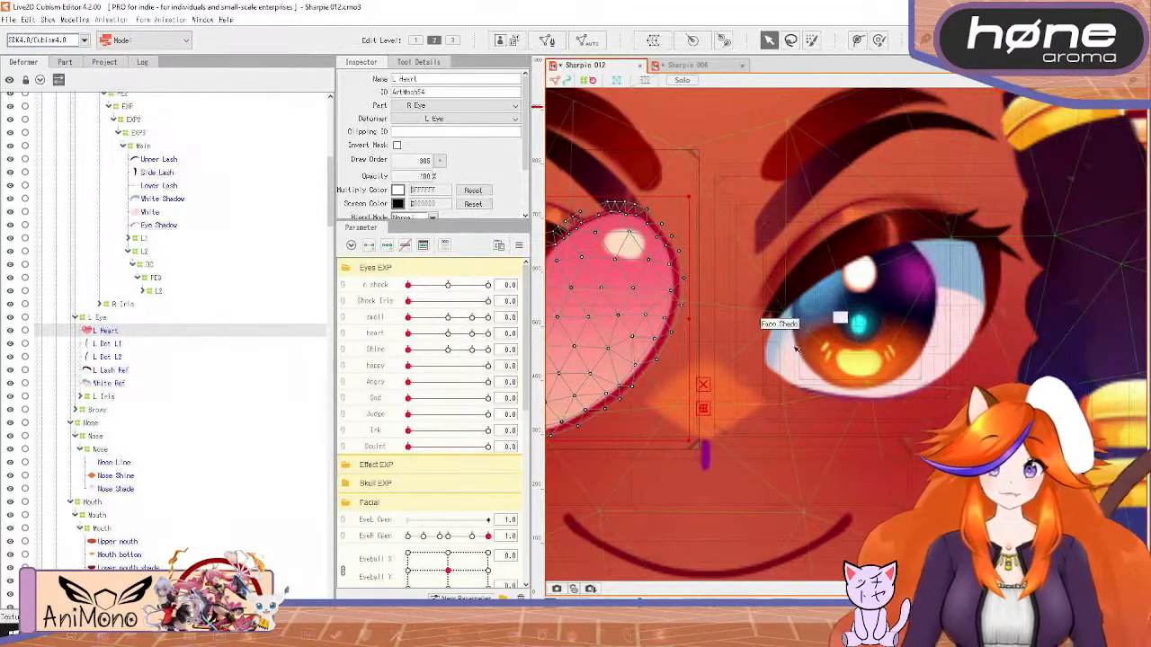
left_click_drag(730, 370, 922, 374)
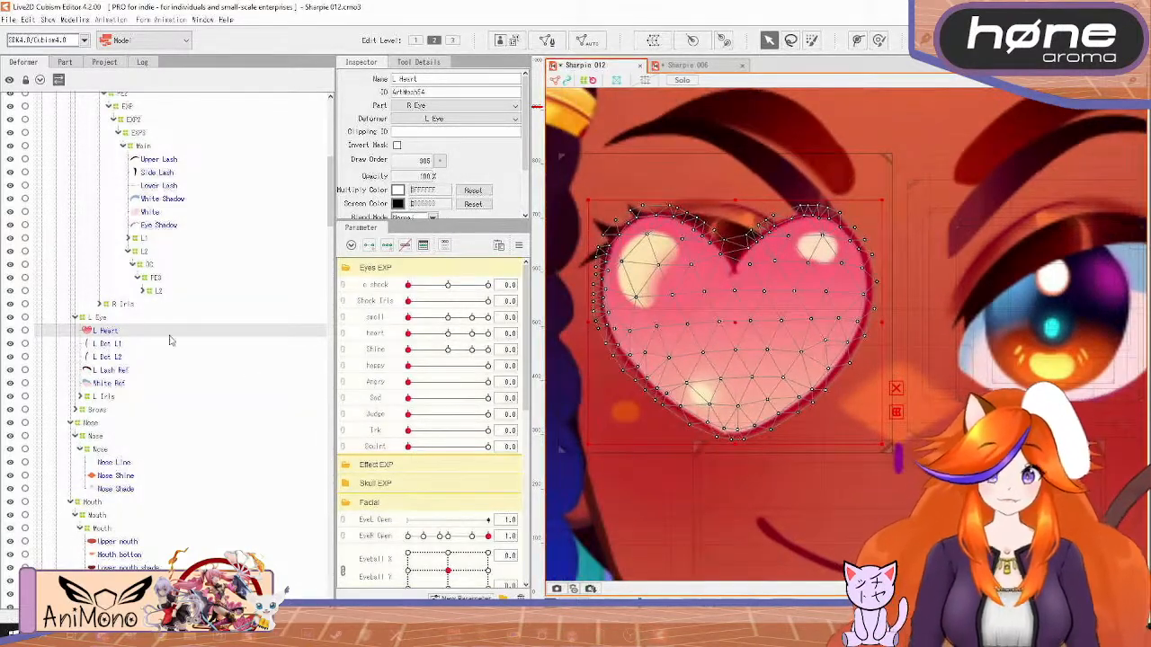
Close Sharpie 006 without saving it and save the current model as Sharpie 013
left_click(715, 69)
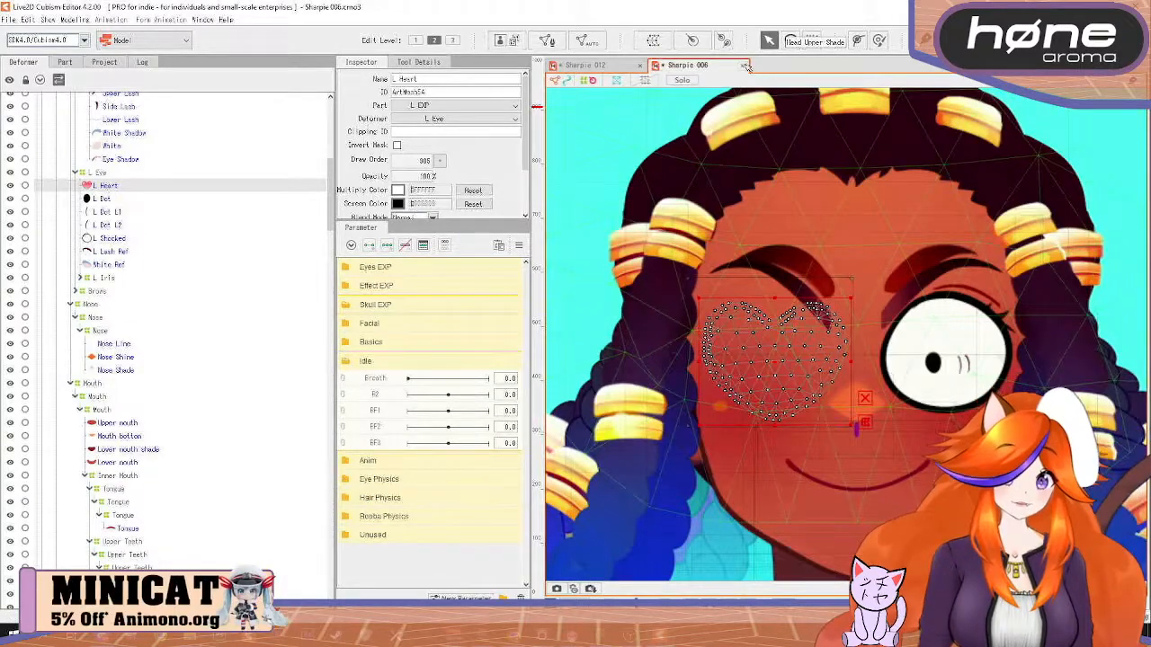
left_click(743, 67)
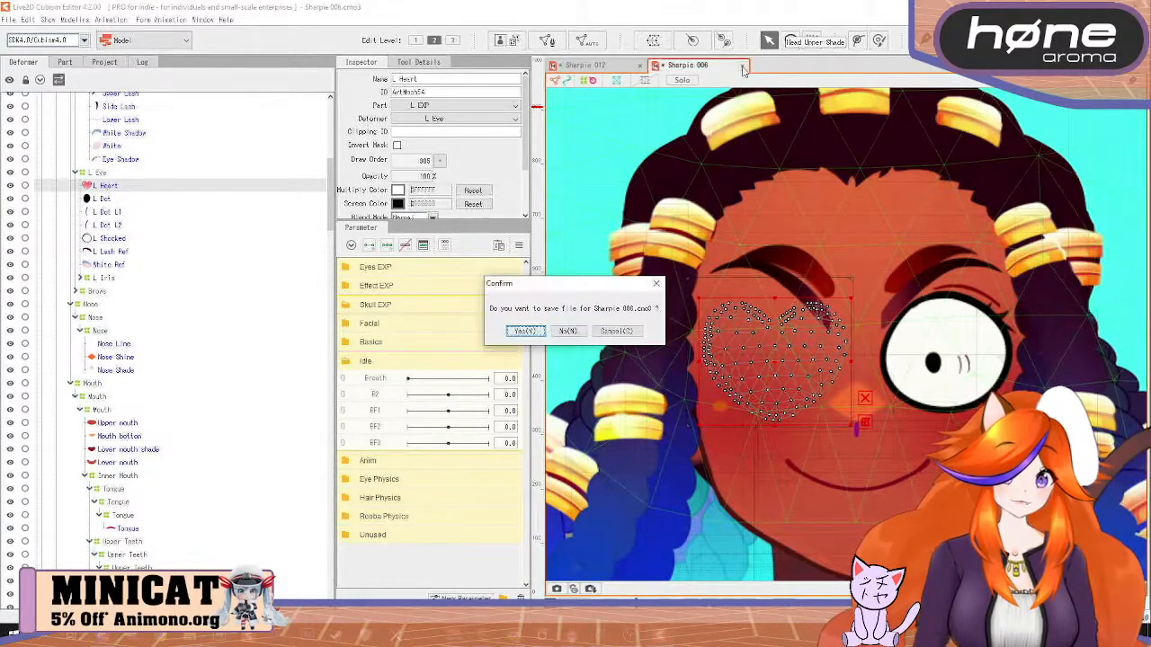
left_click(576, 332)
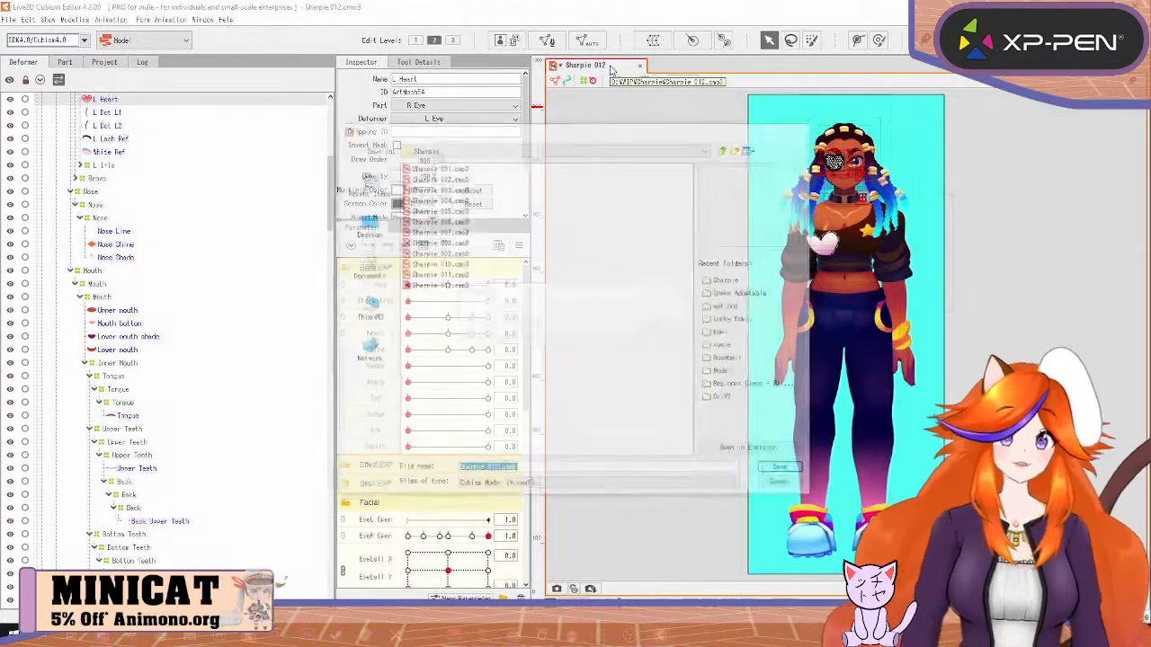
Collapse the innermost Mouth deformer and the L Eye branch in the deformer tree
scroll(793, 200, "up", 10)
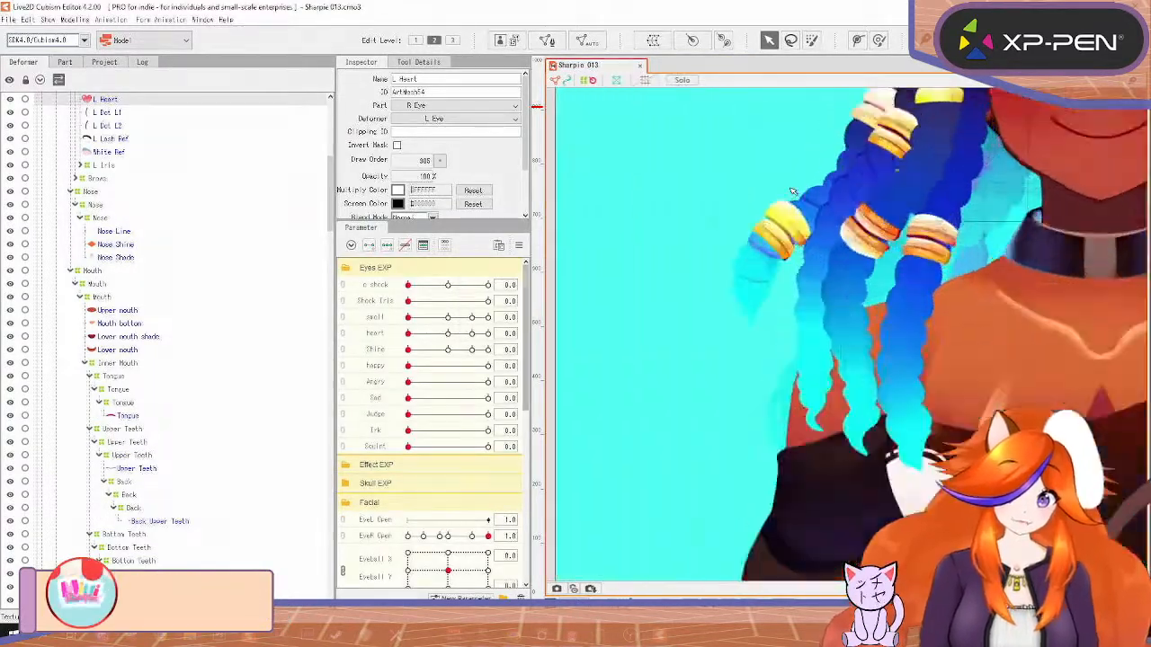
left_click_drag(850, 180, 429, 536)
left_click_drag(868, 398, 333, 644)
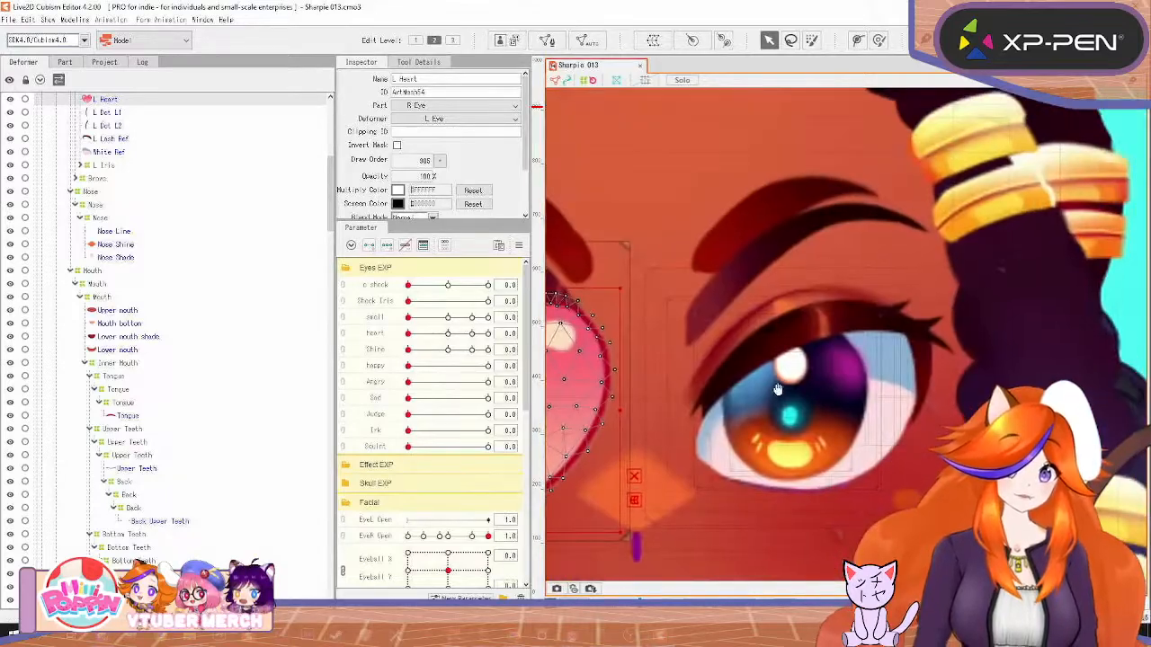
scroll(765, 407, "down", 4)
left_click_drag(764, 408, 855, 349)
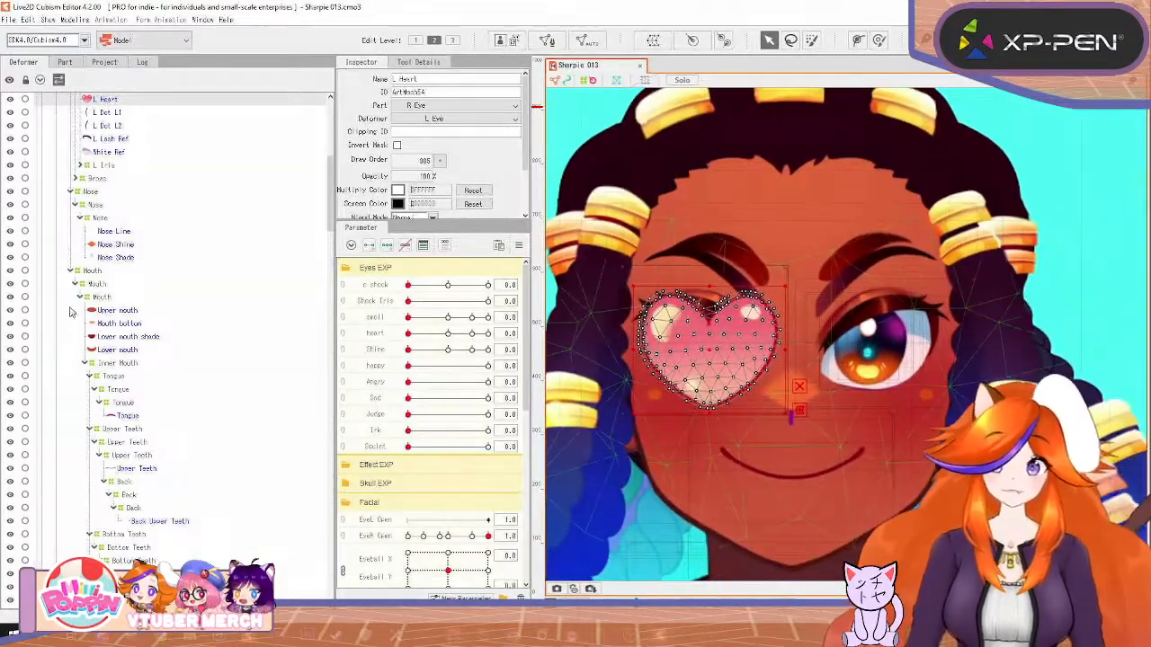
left_click(81, 297)
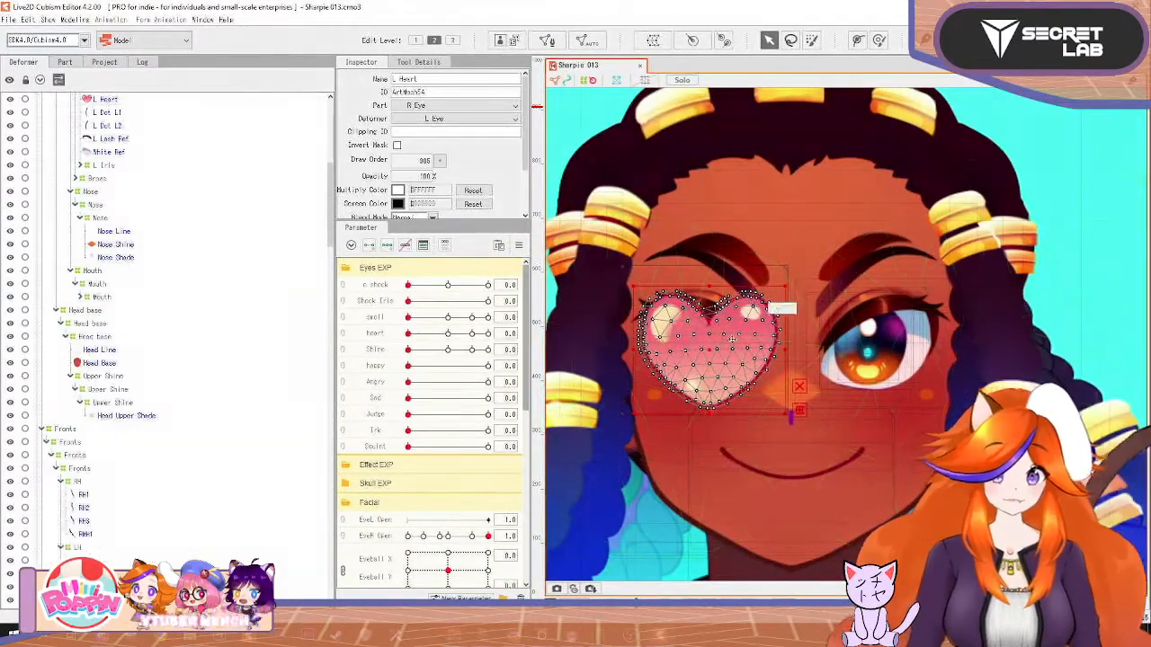
scroll(814, 373, "up", 2)
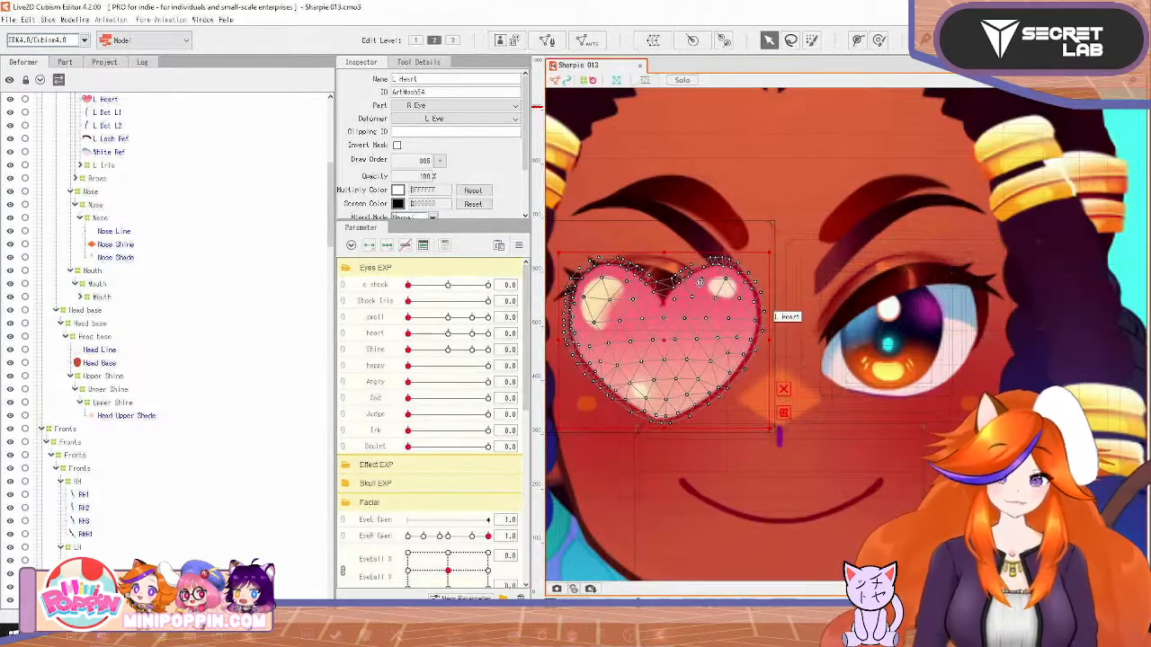
left_click_drag(796, 343, 886, 374)
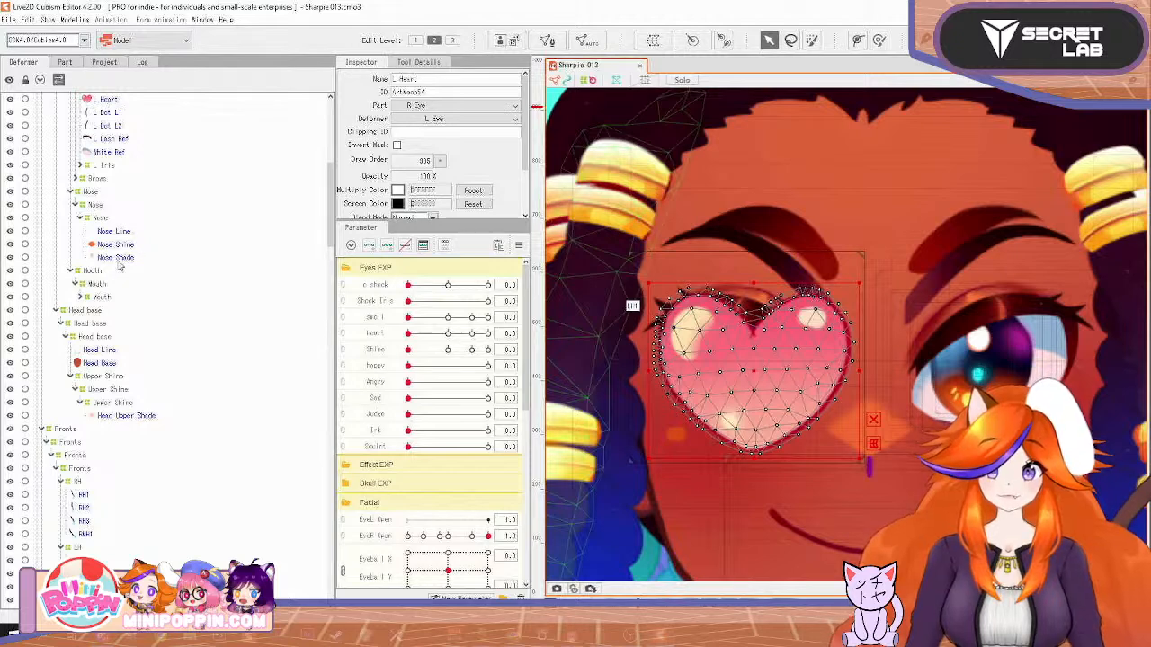
scroll(117, 261, "up", 5)
left_click(77, 278)
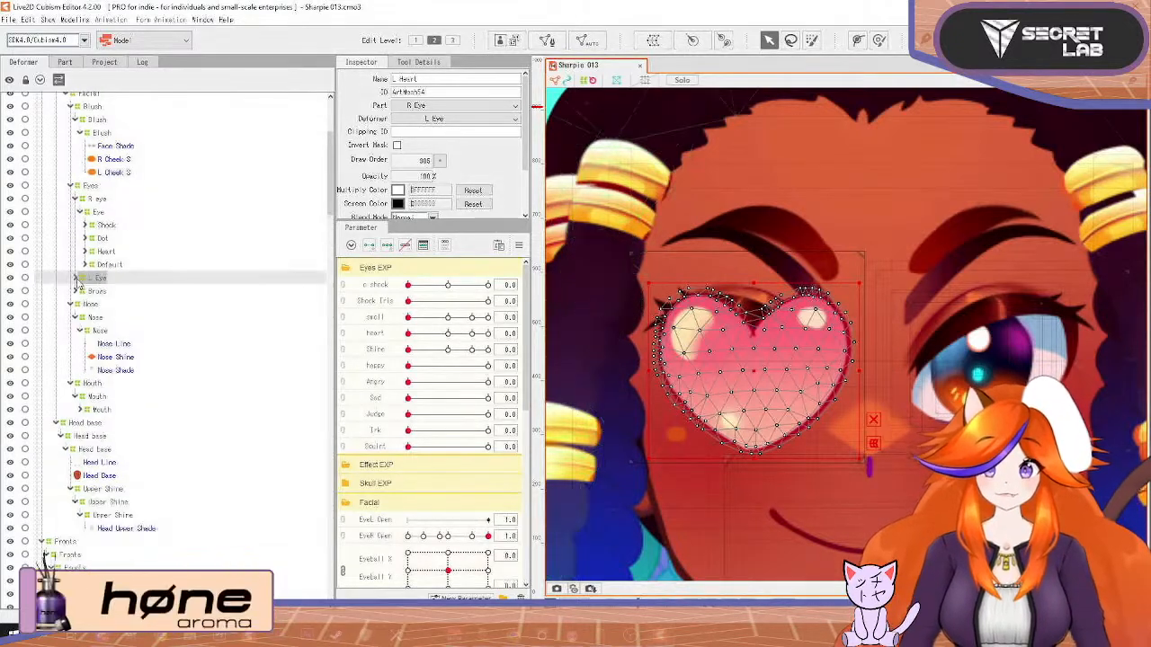
Select all child objects of the R eye deformer
left_click(97, 200)
right_click(100, 202)
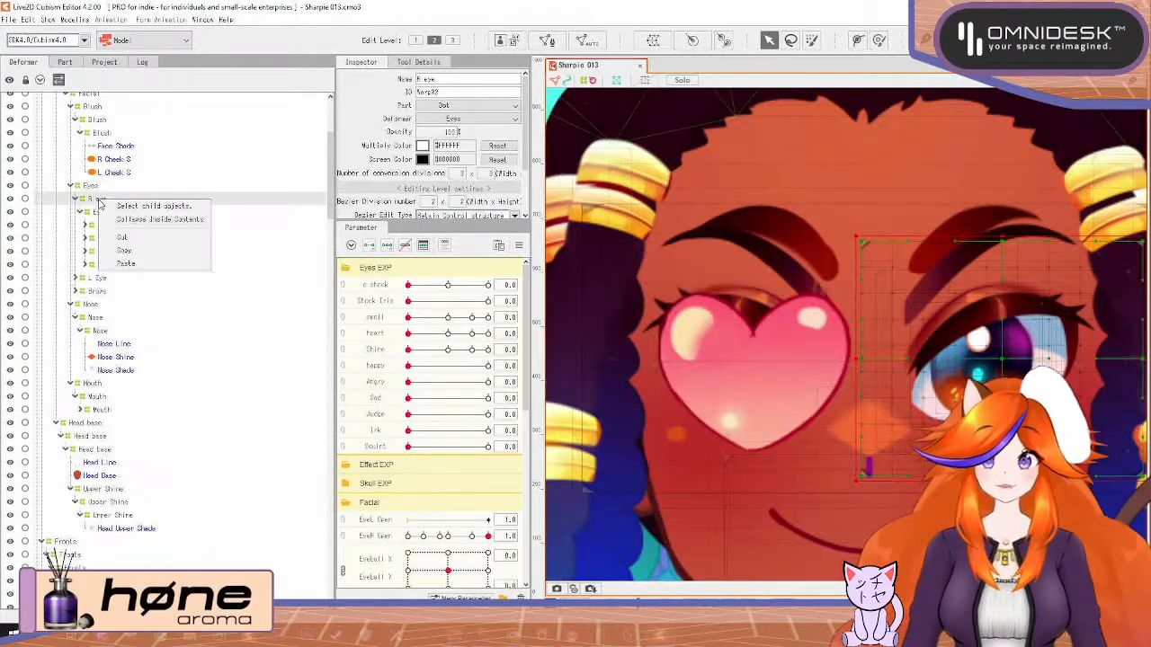
left_click(149, 207)
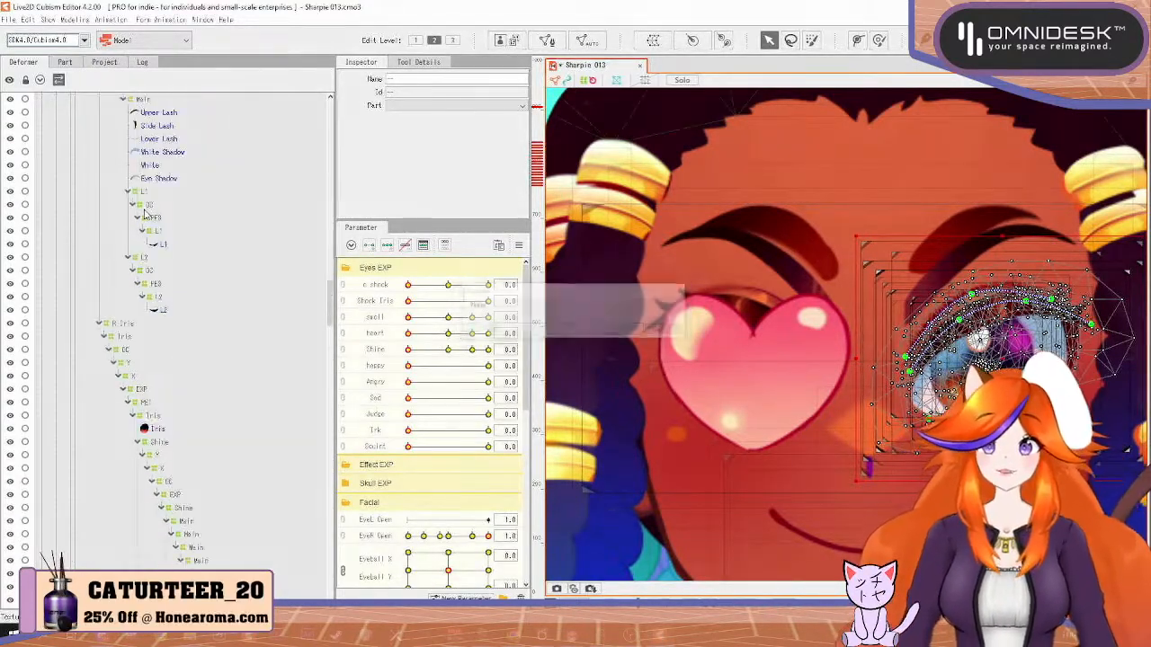
Reflect the selected R eye deformer and its contents horizontally, with Eyeball X as the only gaze parameter reflected
scroll(131, 222, "up", 7)
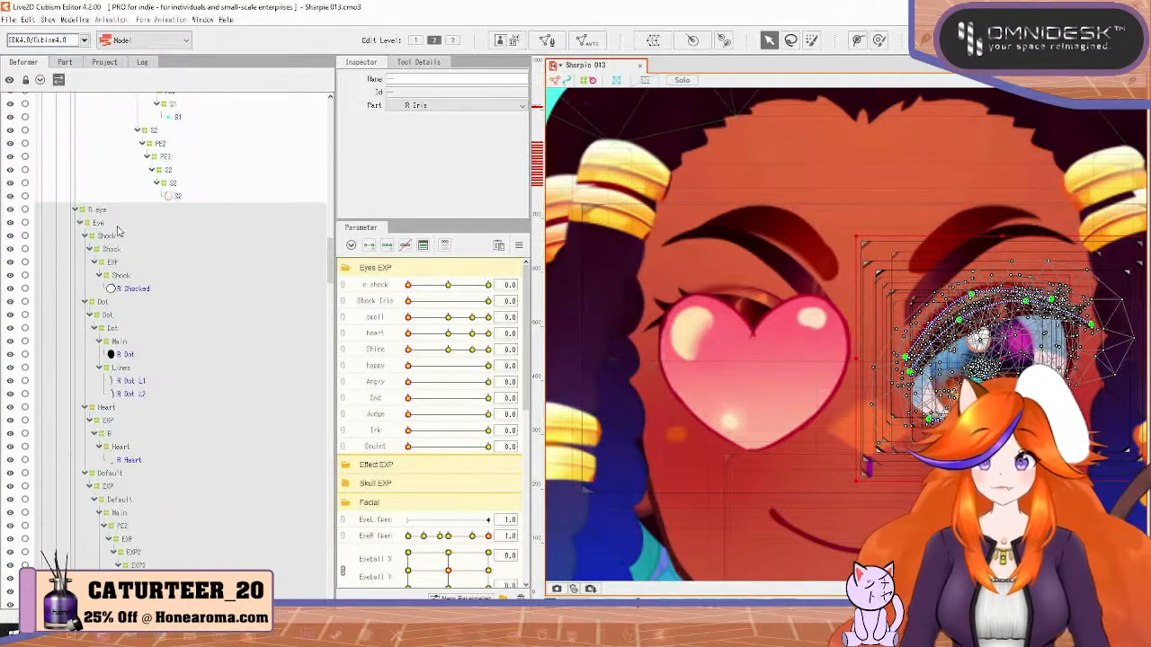
scroll(128, 307, "down", 2)
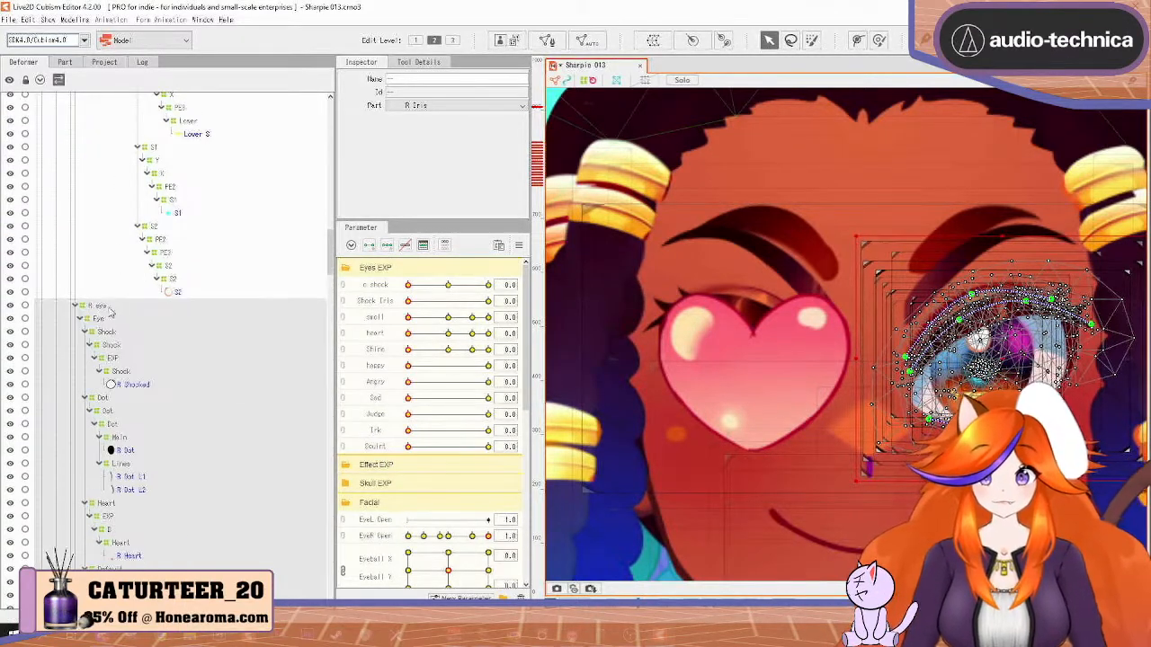
left_click(74, 19)
mouse_move(195, 129)
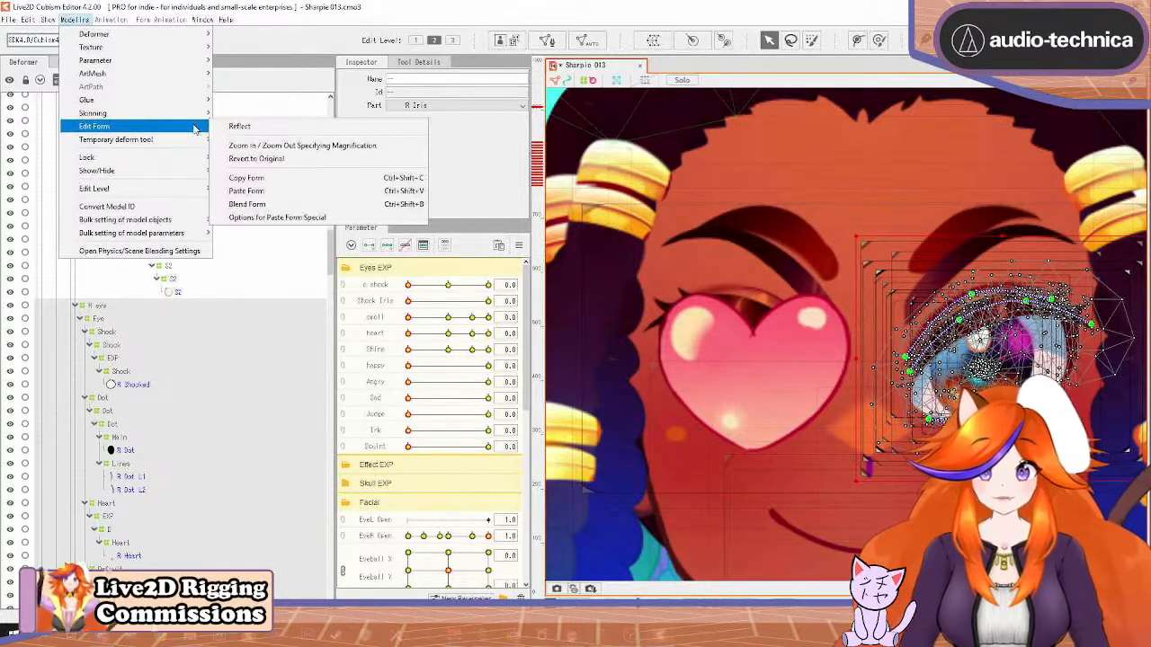
left_click(240, 128)
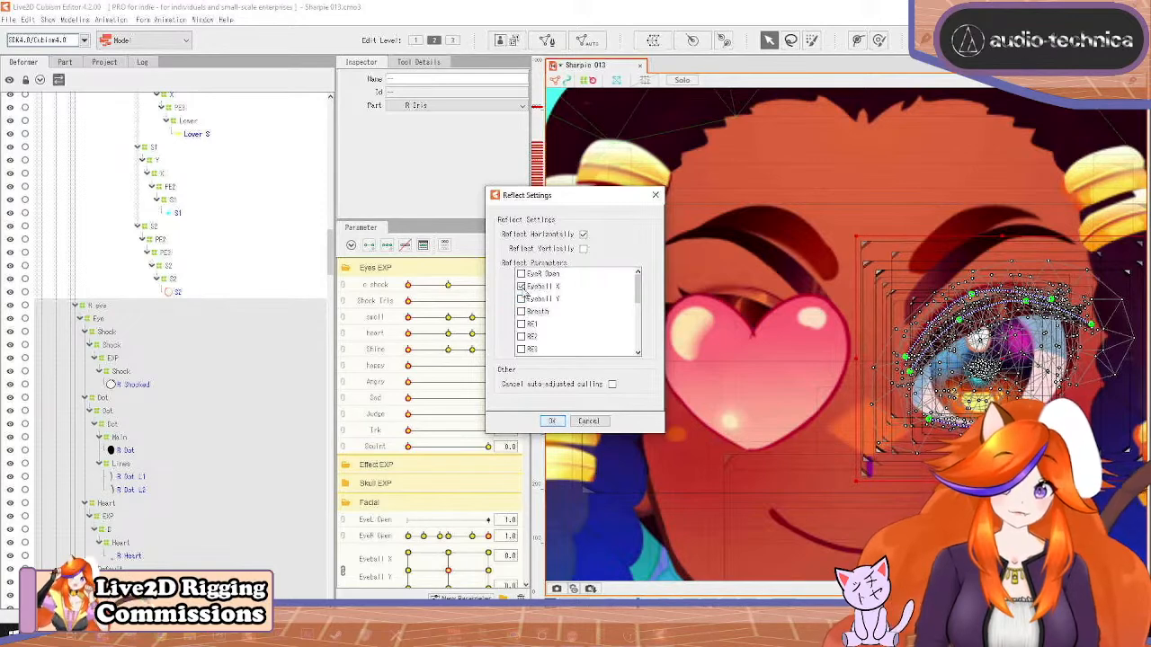
scroll(558, 326, "down", 5)
scroll(558, 327, "up", 5)
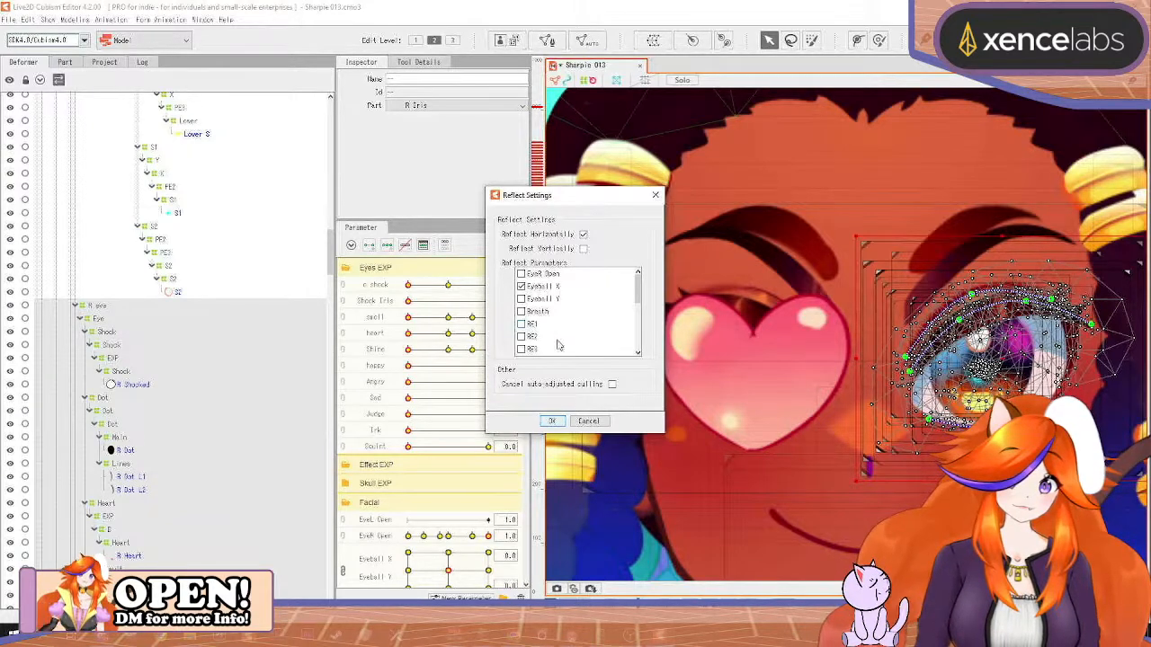
left_click(557, 425)
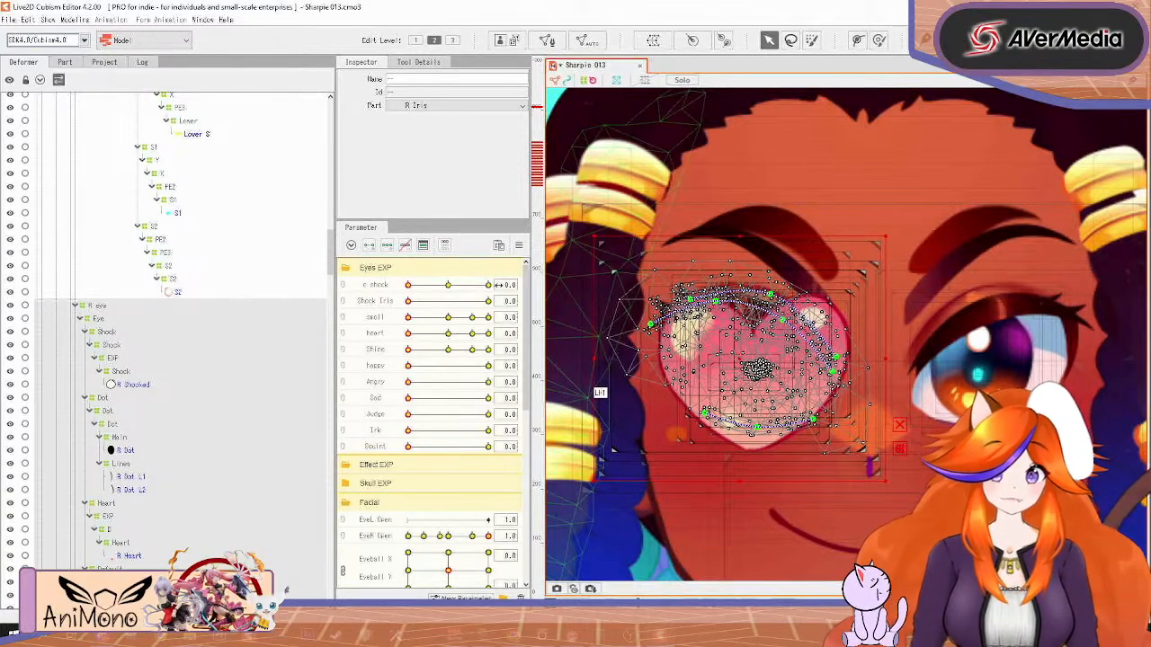
Expand the old L Eye deformer and hide its L Heart mesh
scroll(158, 422, "down", 10)
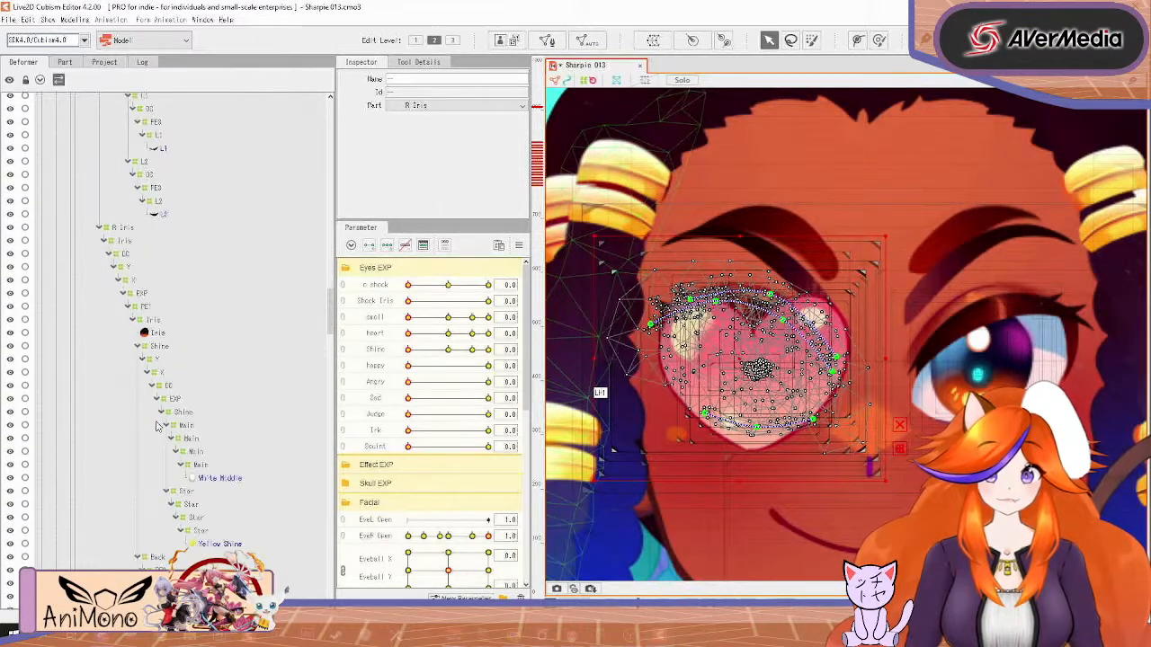
scroll(115, 430, "down", 3)
scroll(114, 432, "up", 3)
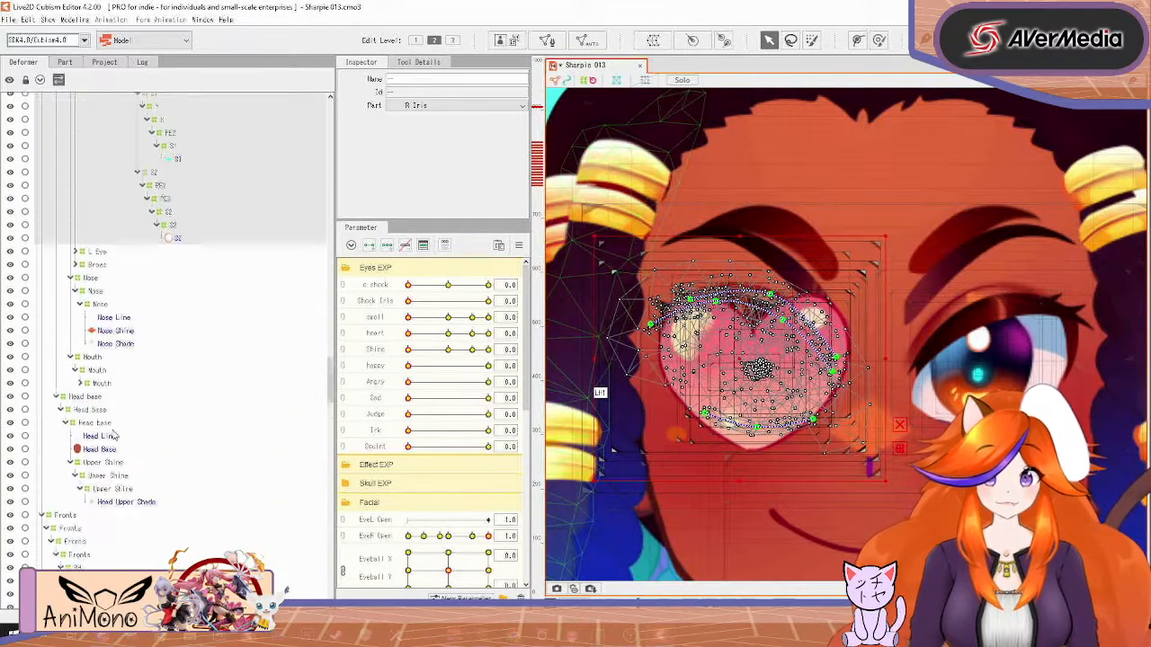
left_click(81, 350)
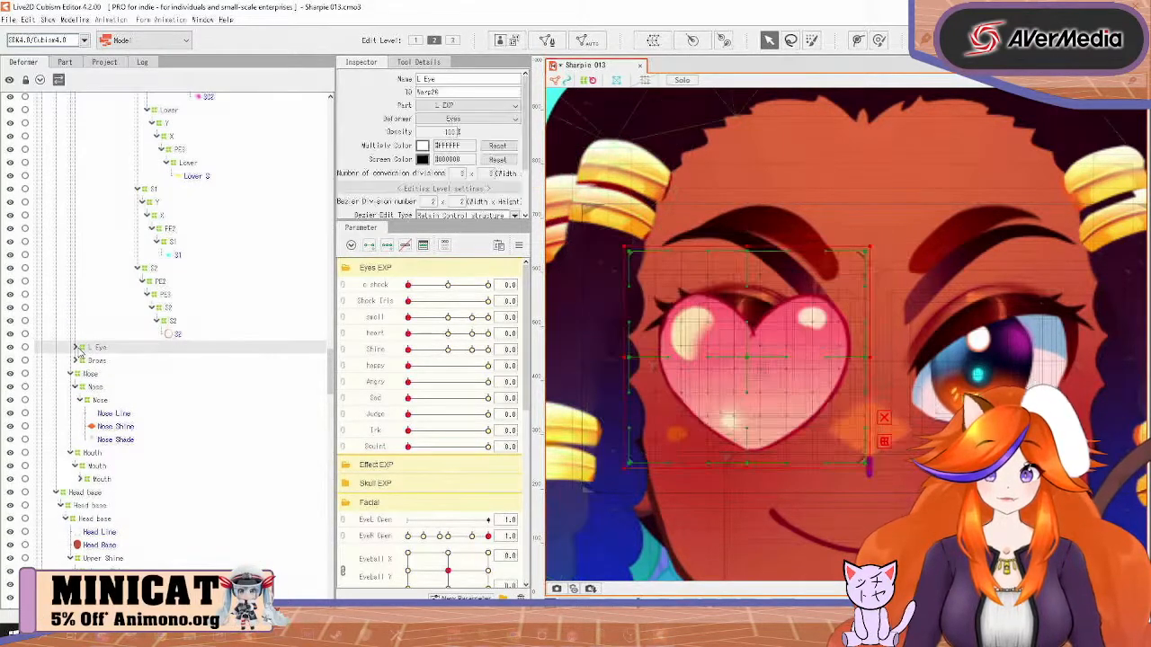
left_click(75, 347)
left_click(92, 360)
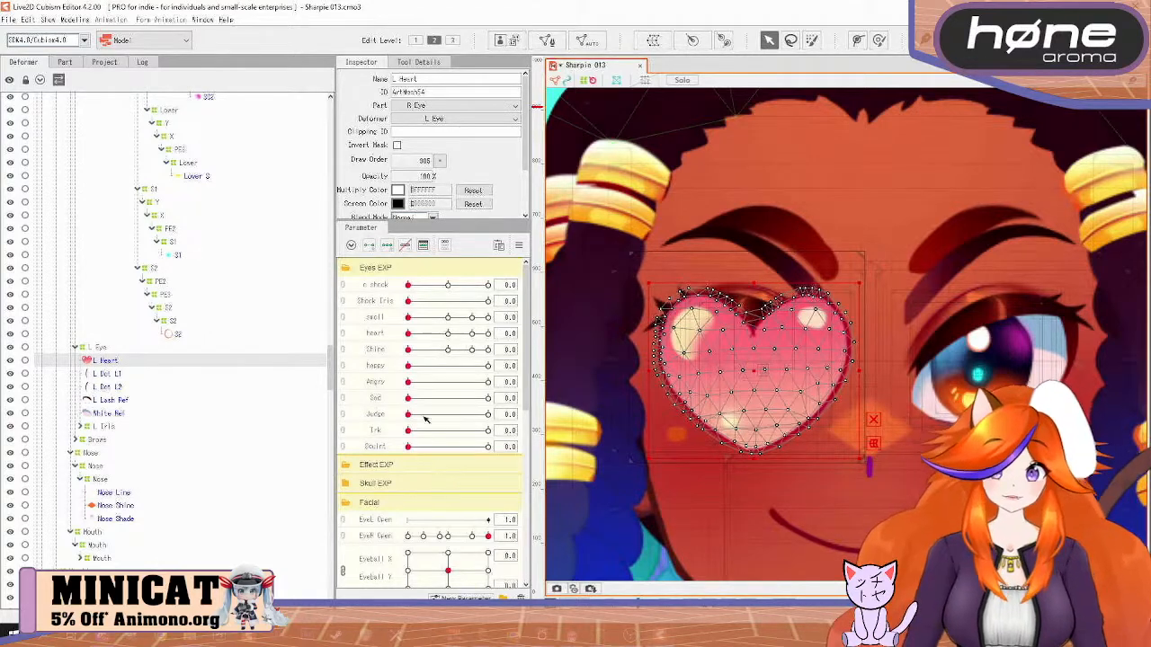
left_click(10, 360)
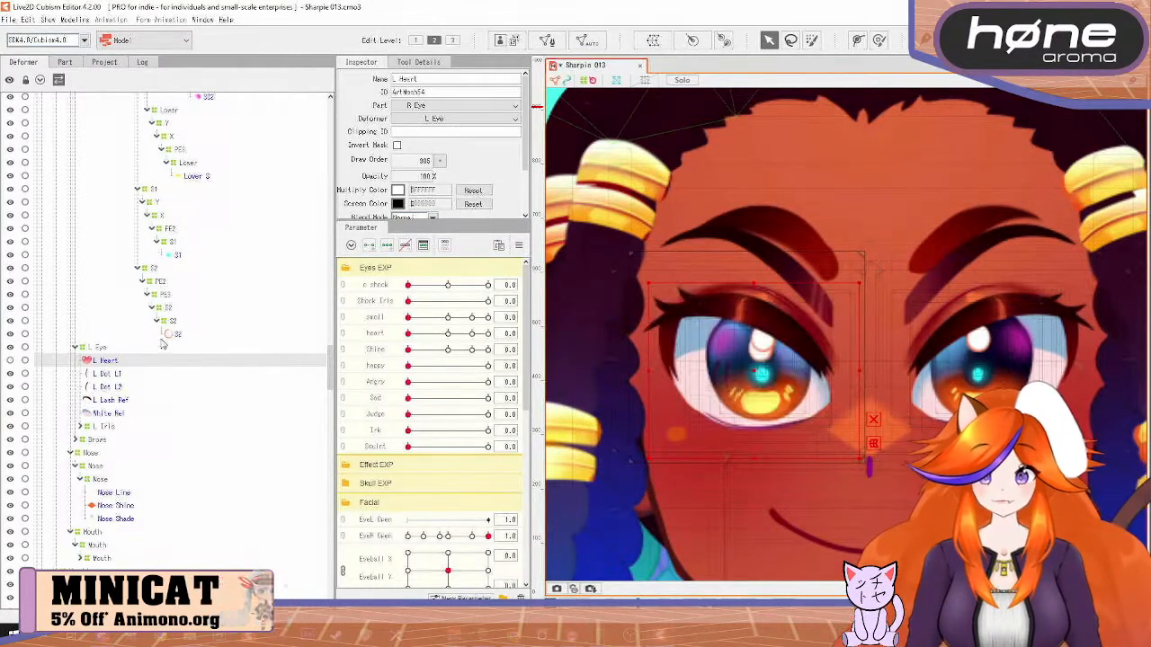
Select the mirrored R eye deformer at the head of its hierarchy and rename it L eye
left_click(172, 333)
scroll(201, 314, "up", 3)
scroll(202, 313, "up", 6)
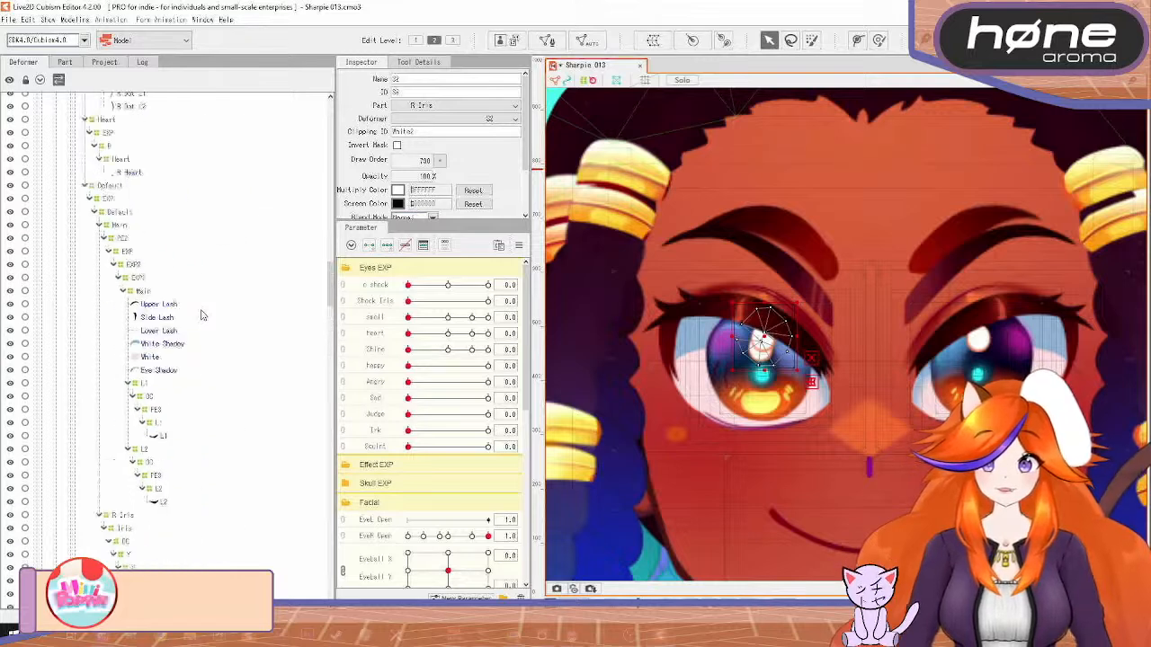
left_click(117, 325)
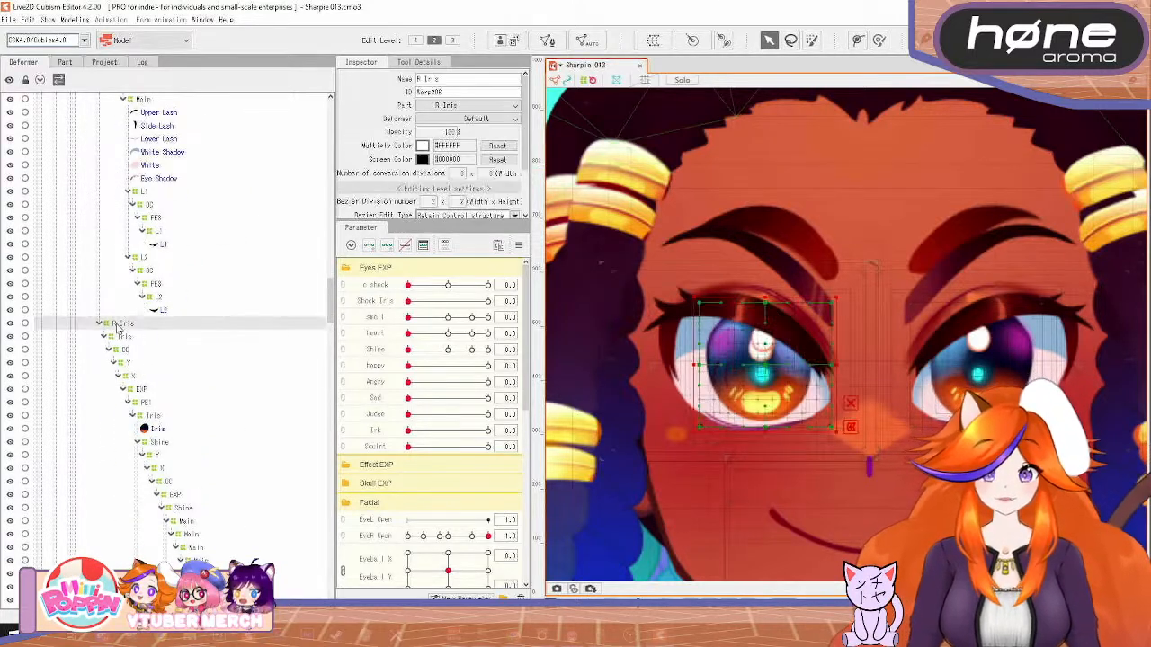
scroll(120, 331, "up", 5)
scroll(109, 244, "up", 4)
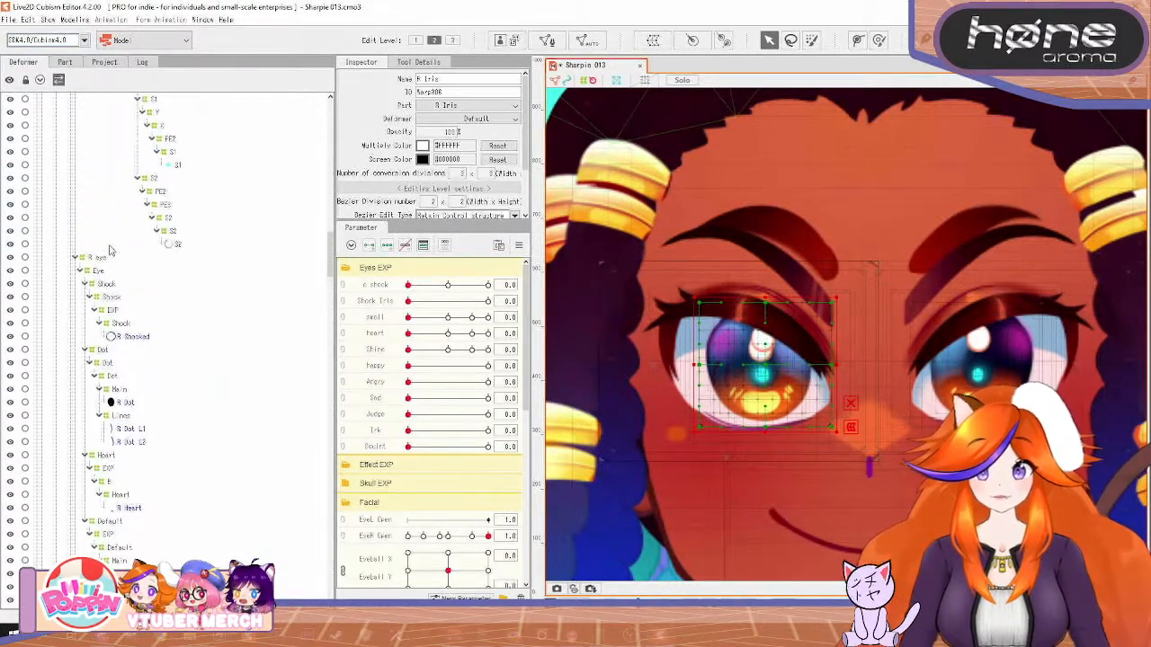
left_click(97, 259)
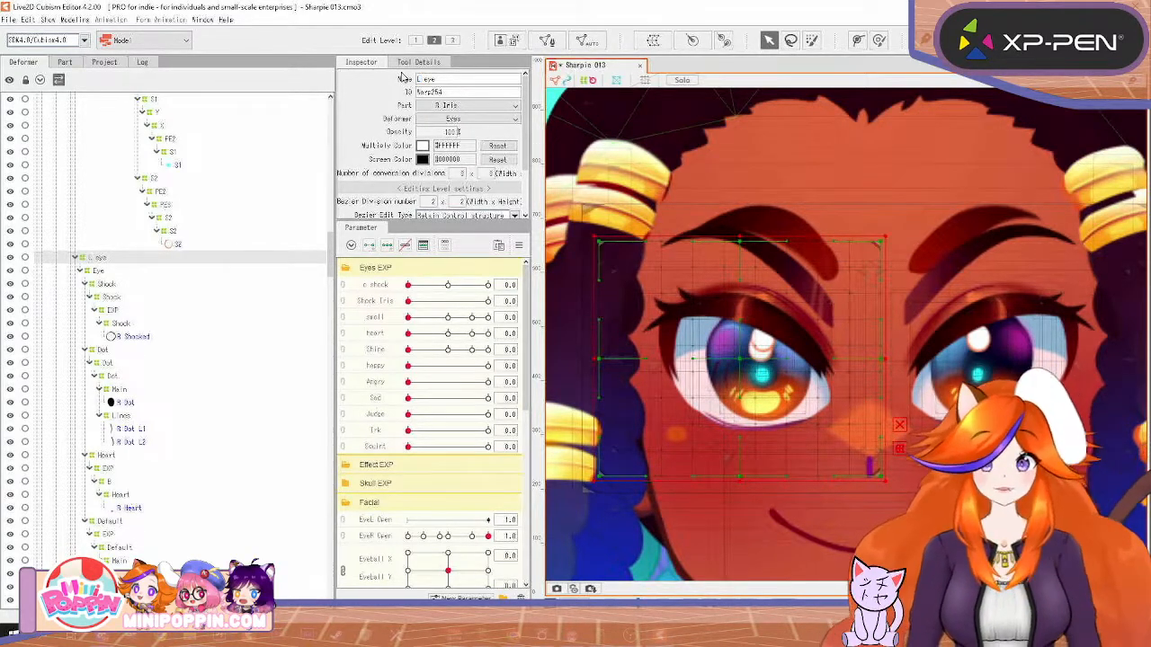
Test the mirrored eye's gaze by moving Eyeball X and Y off centre and back to the middle
scroll(453, 506, "down", 3)
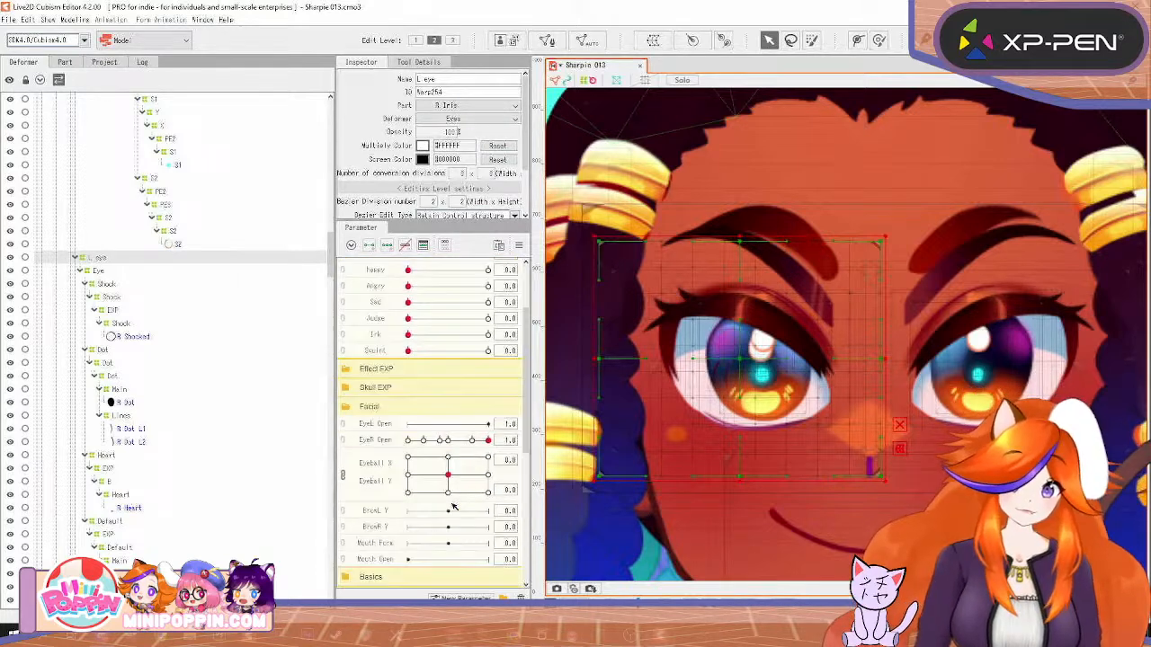
left_click(489, 468)
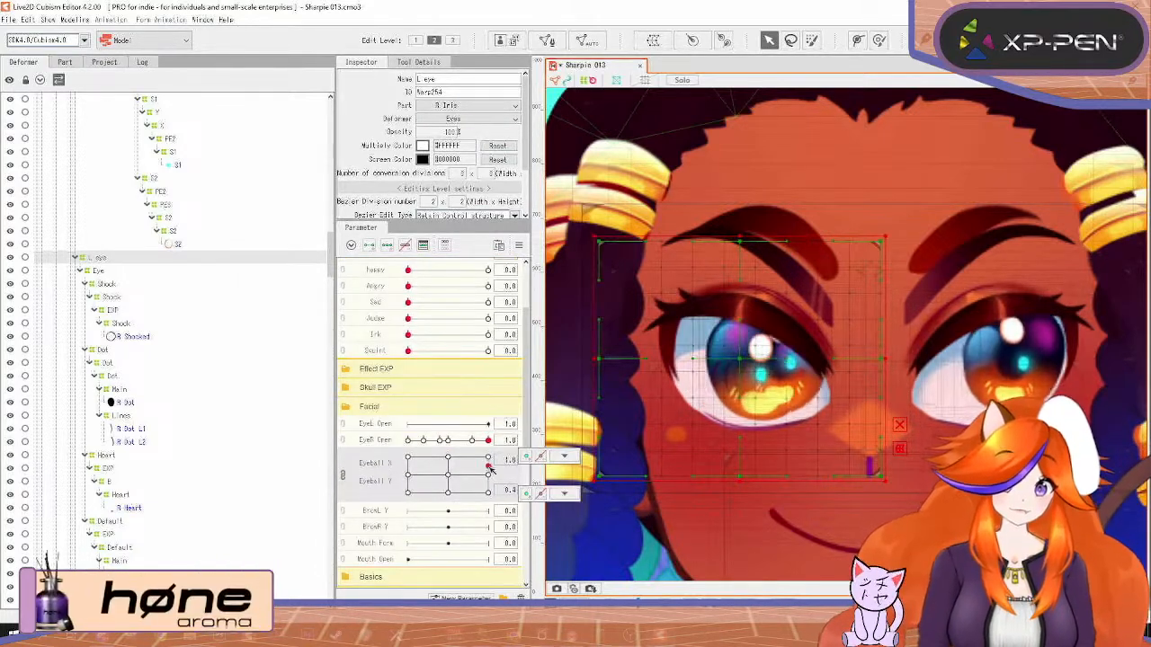
left_click_drag(489, 467, 450, 481)
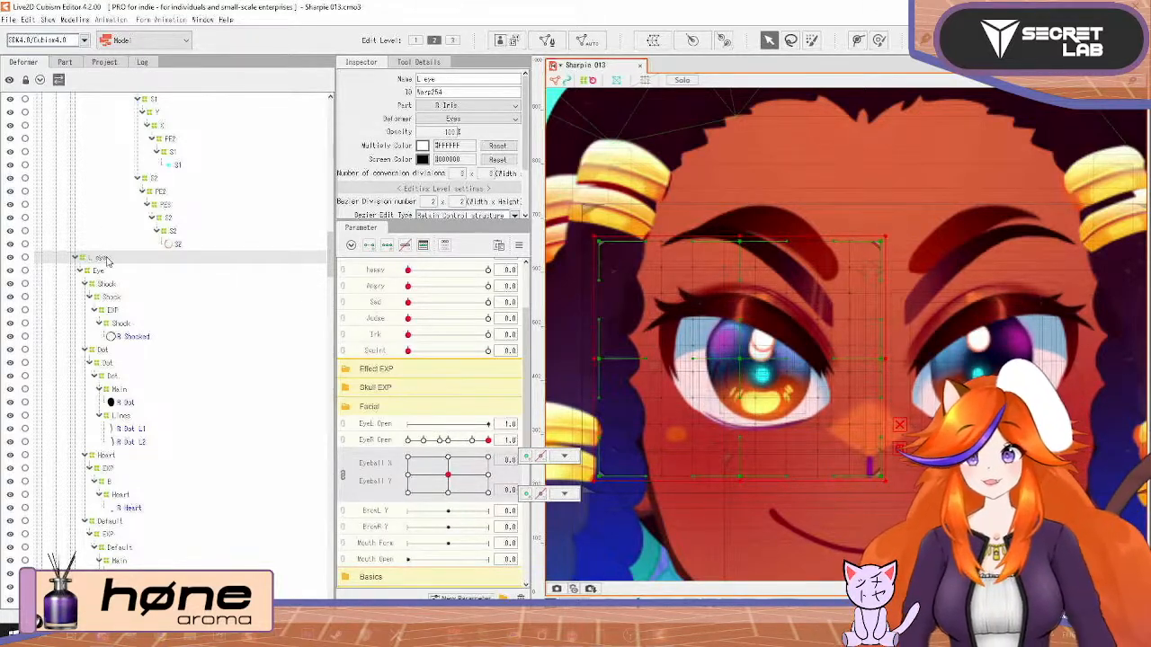
Select the L eye deformer with all its children and transfer their EyeR Open keys to EyeL Open
right_click(104, 259)
left_click(144, 265)
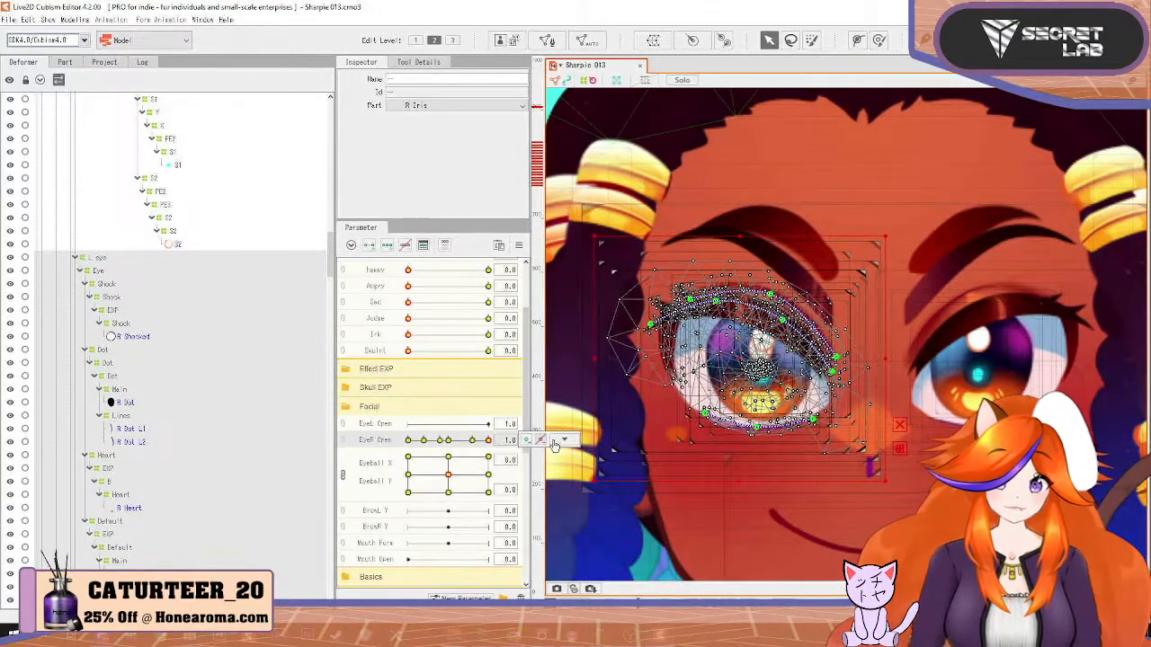
right_click(521, 439)
left_click(565, 461)
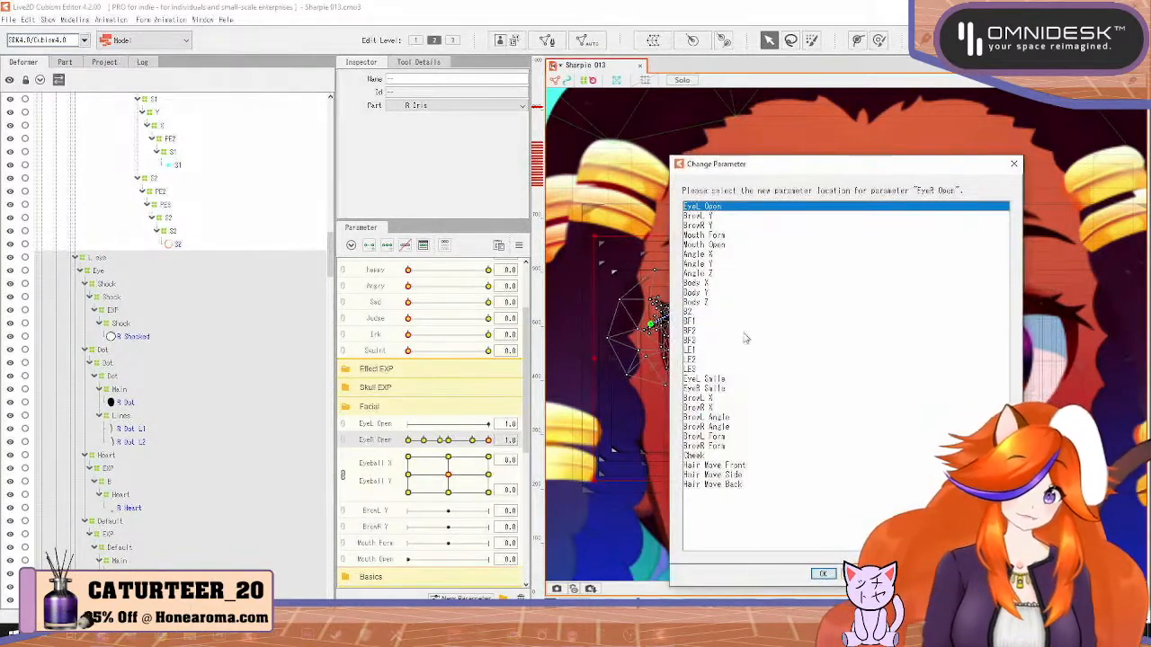
left_click(822, 573)
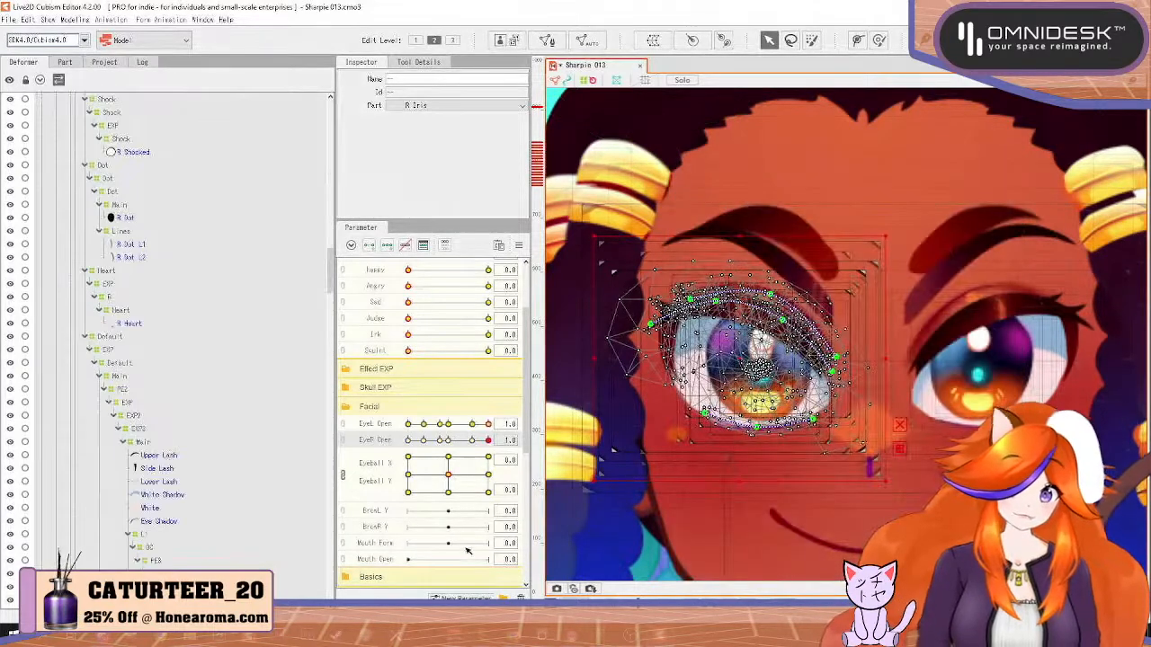
Transfer the selected eye's RE1 physics keys to the LE1 parameter
scroll(443, 482, "down", 5)
scroll(477, 429, "down", 3)
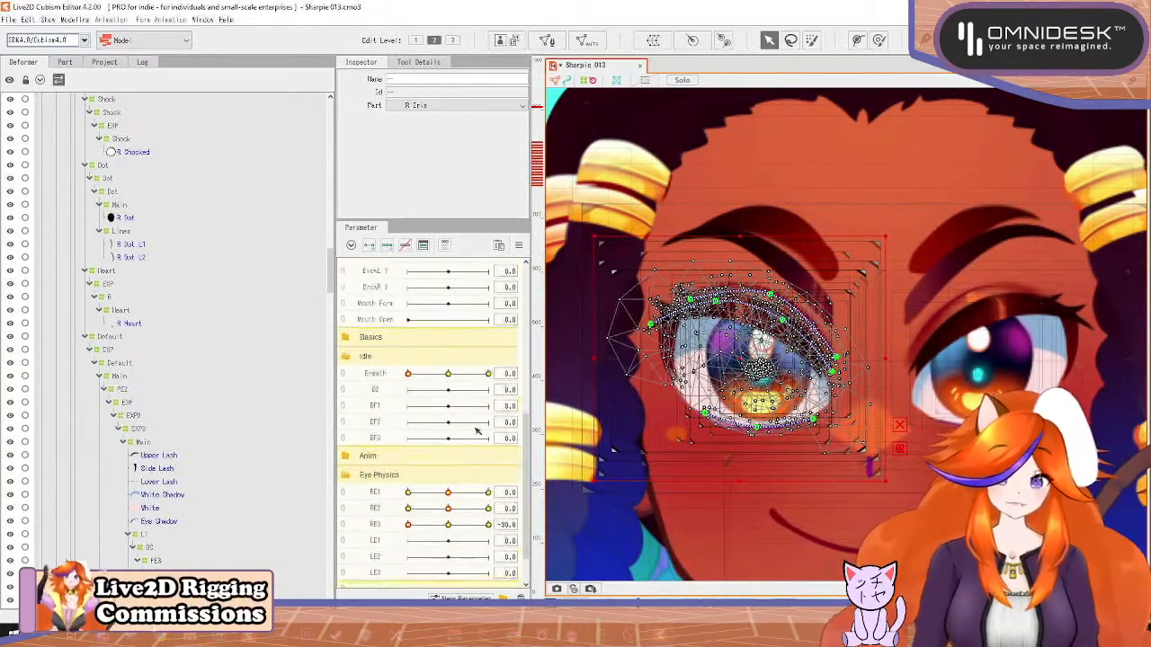
left_click(491, 447)
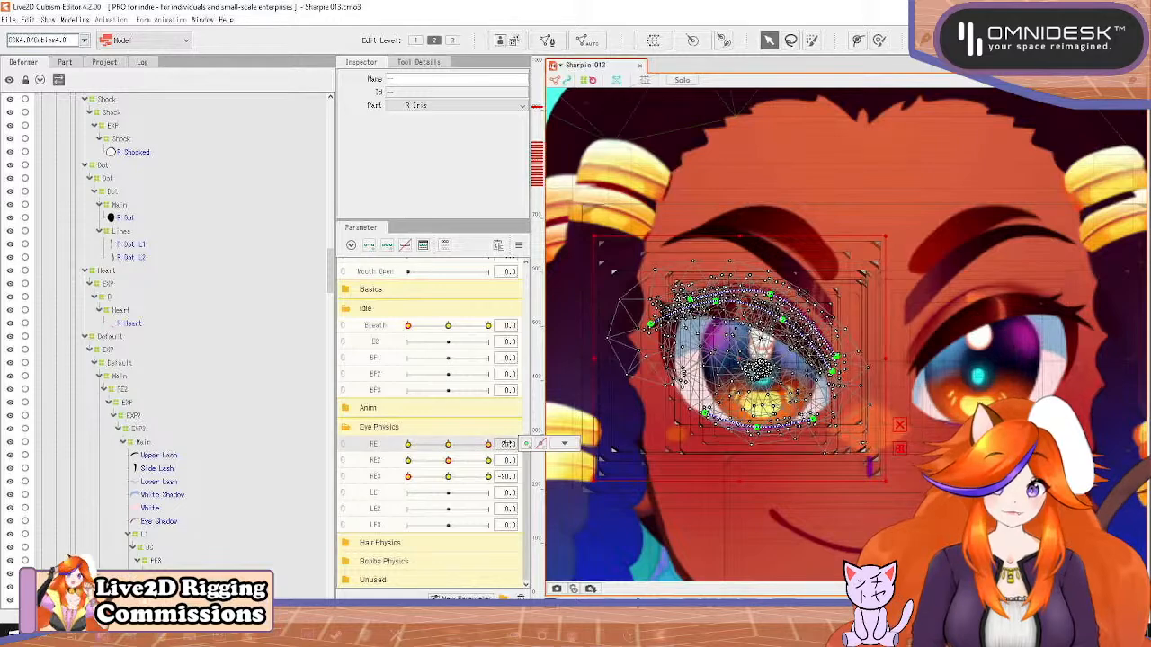
right_click(509, 443)
left_click(583, 497)
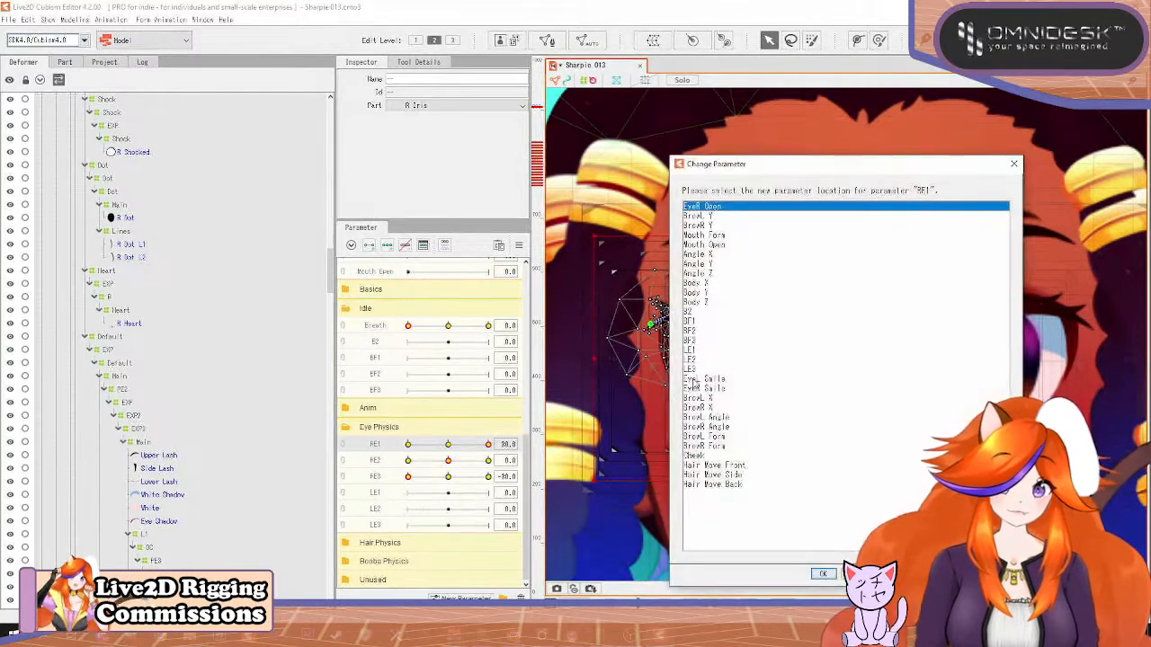
left_click(701, 350)
left_click(822, 574)
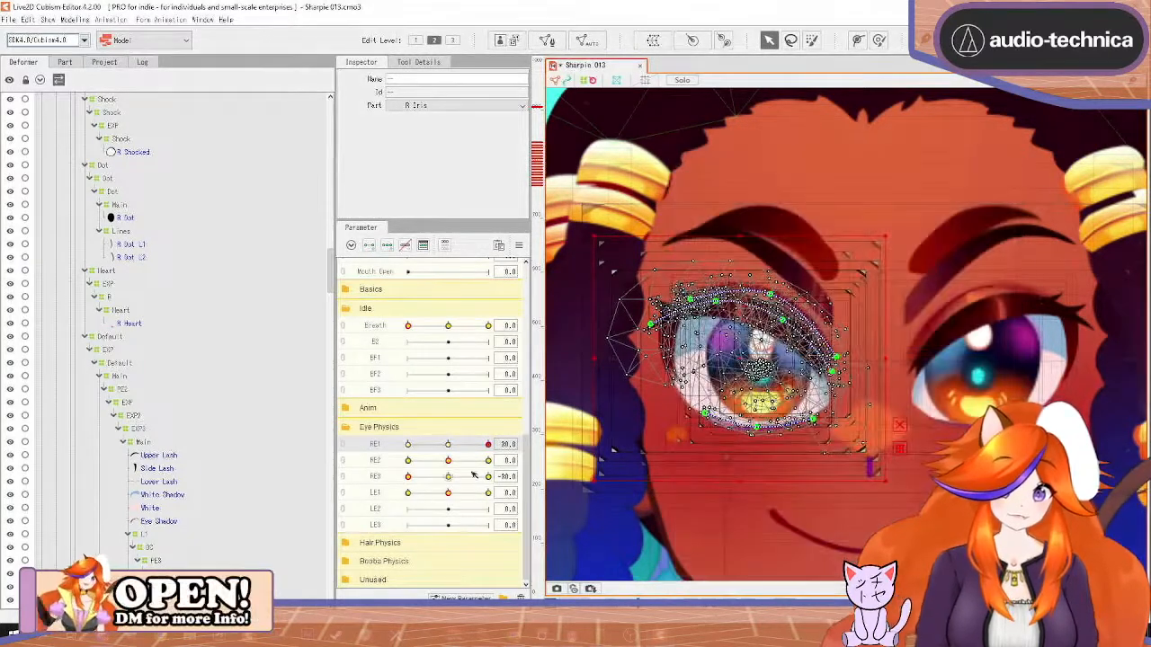
Transfer the selected eye's RE2 physics keys to the LE2 parameter
left_click(488, 460)
right_click(556, 455)
left_click(572, 508)
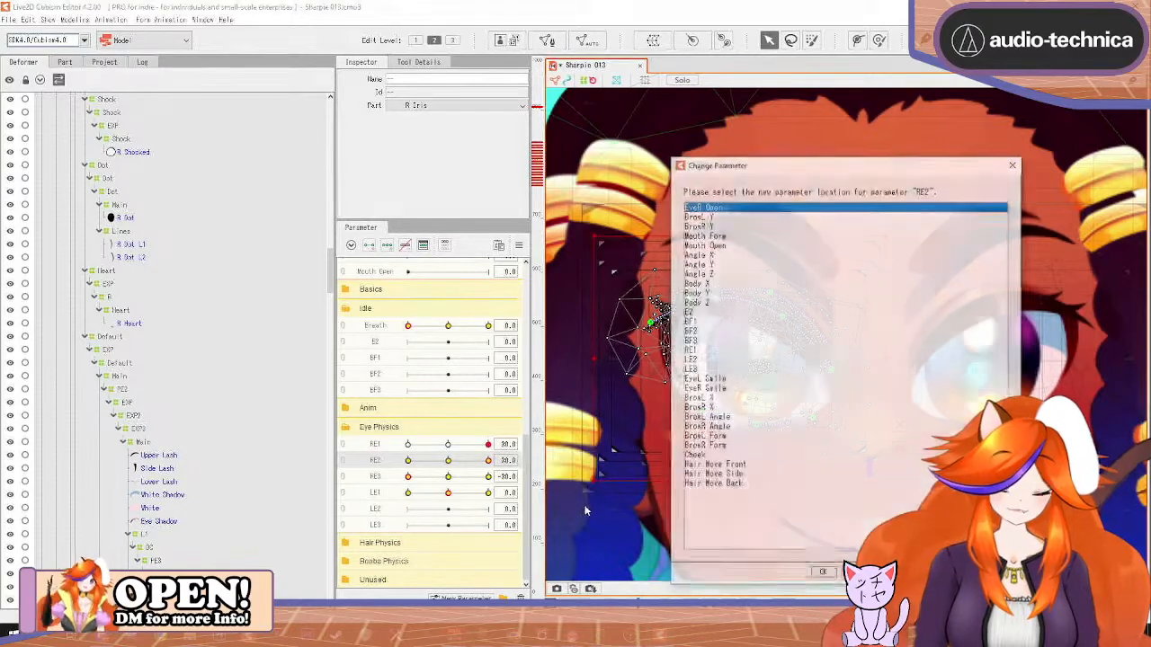
double_click(704, 360)
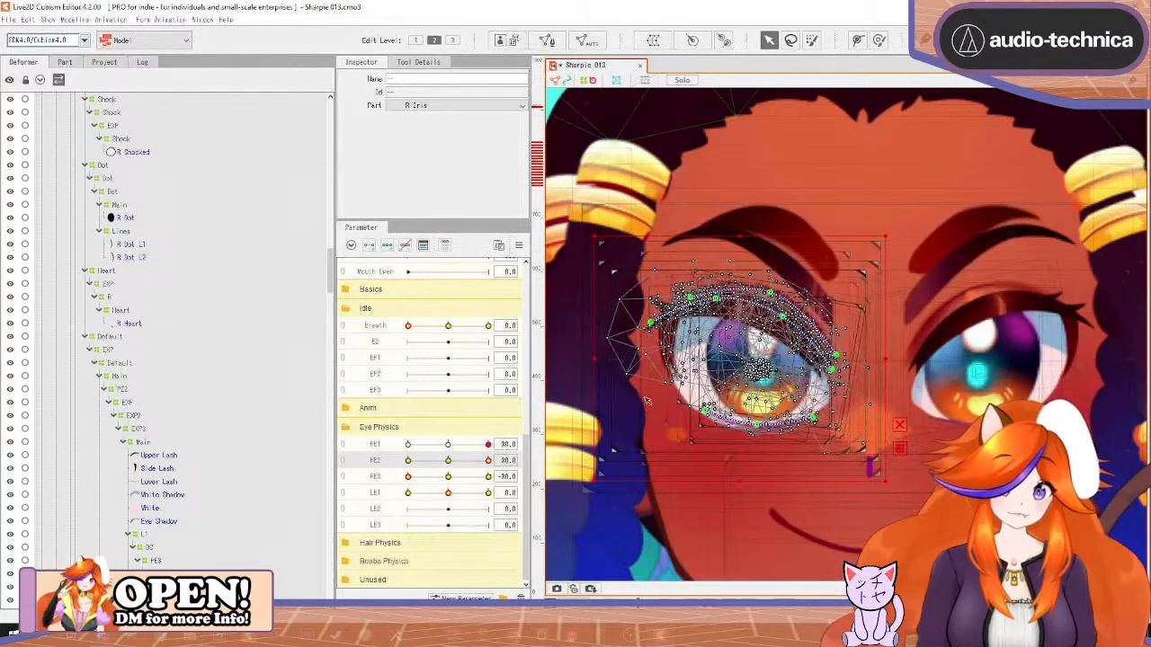
Transfer the selected eye's RE3 physics keys to LE3 and reset all parameters to their default values
left_click(488, 476)
right_click(552, 468)
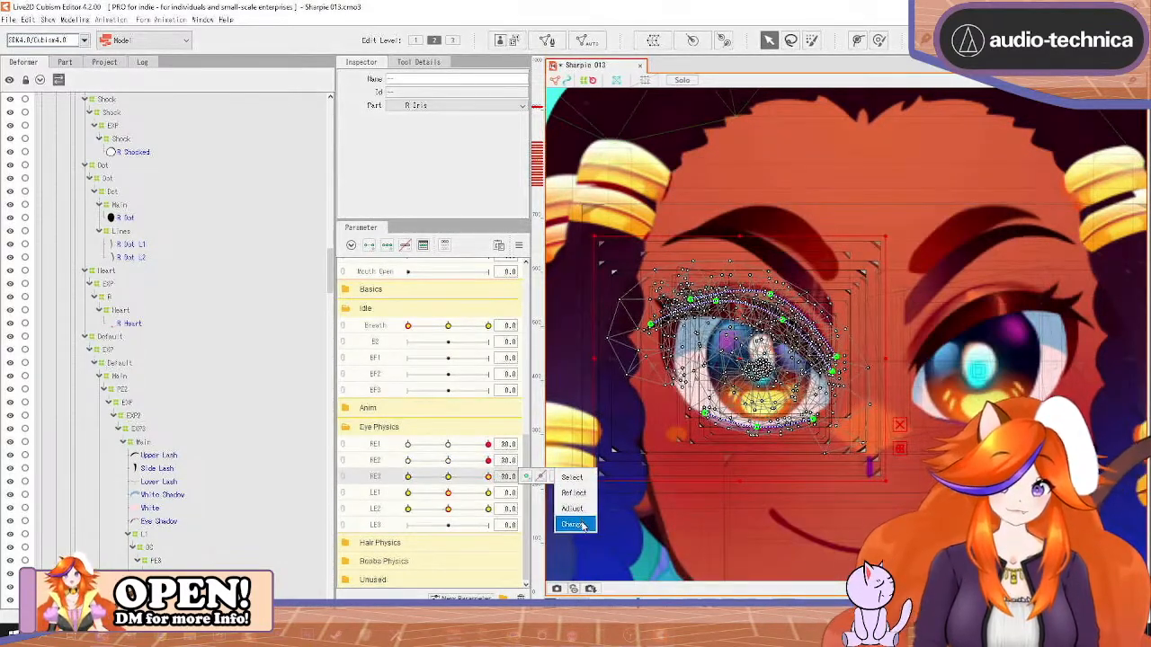
left_click(586, 523)
double_click(706, 369)
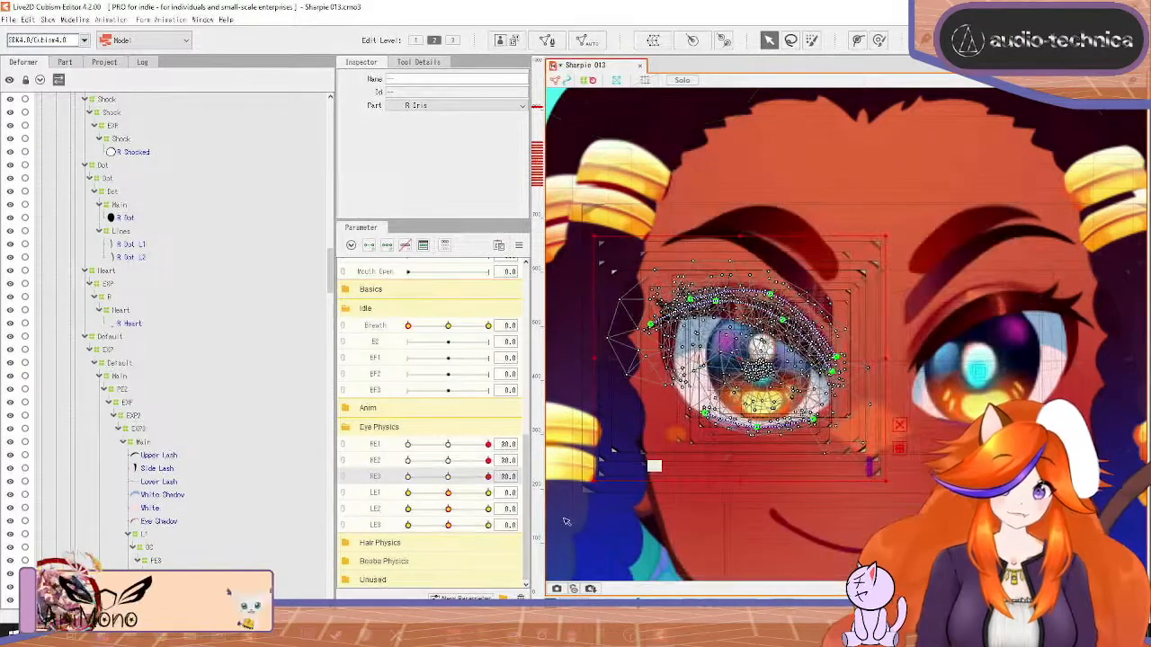
left_click(517, 246)
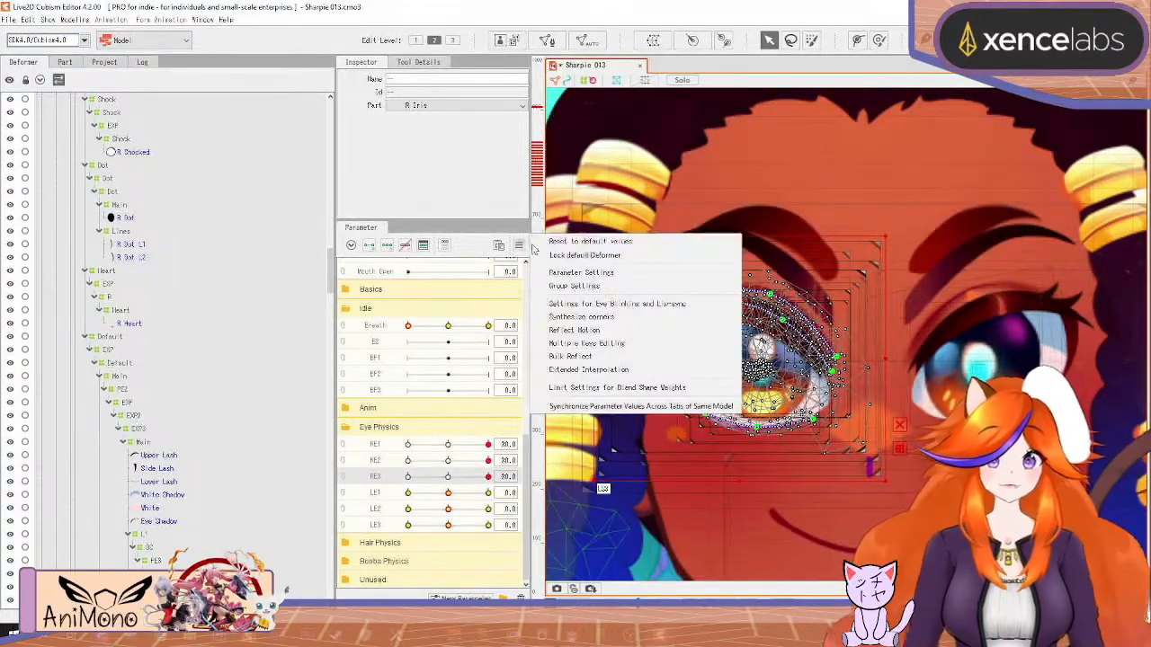
left_click(548, 241)
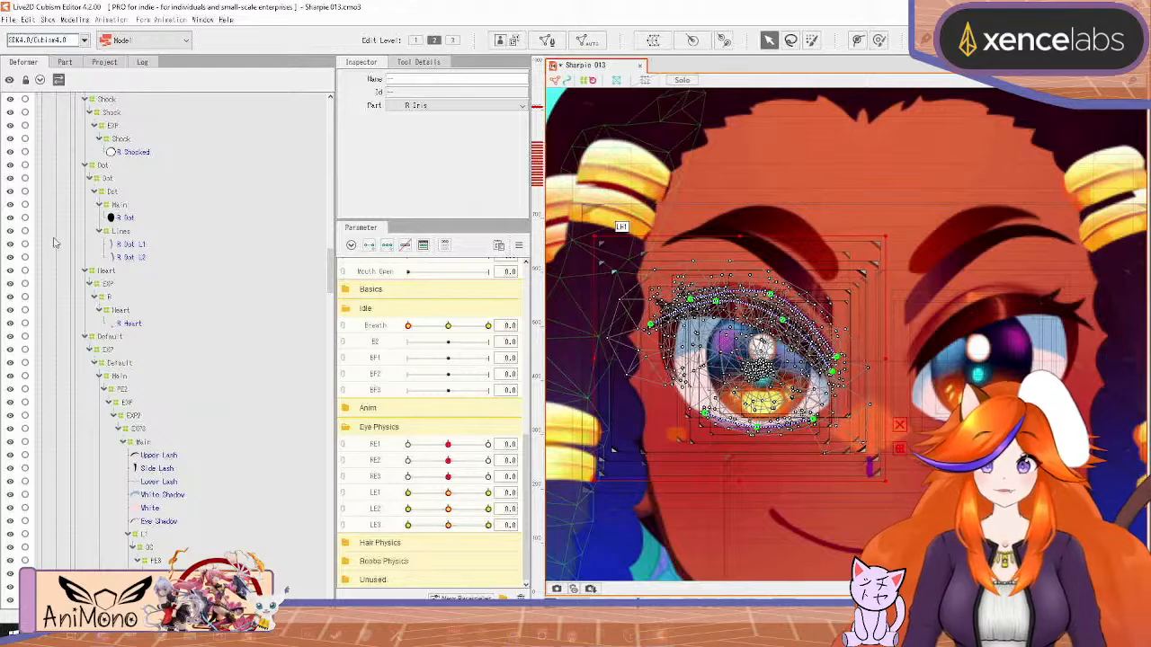
scroll(54, 243, "up", 5)
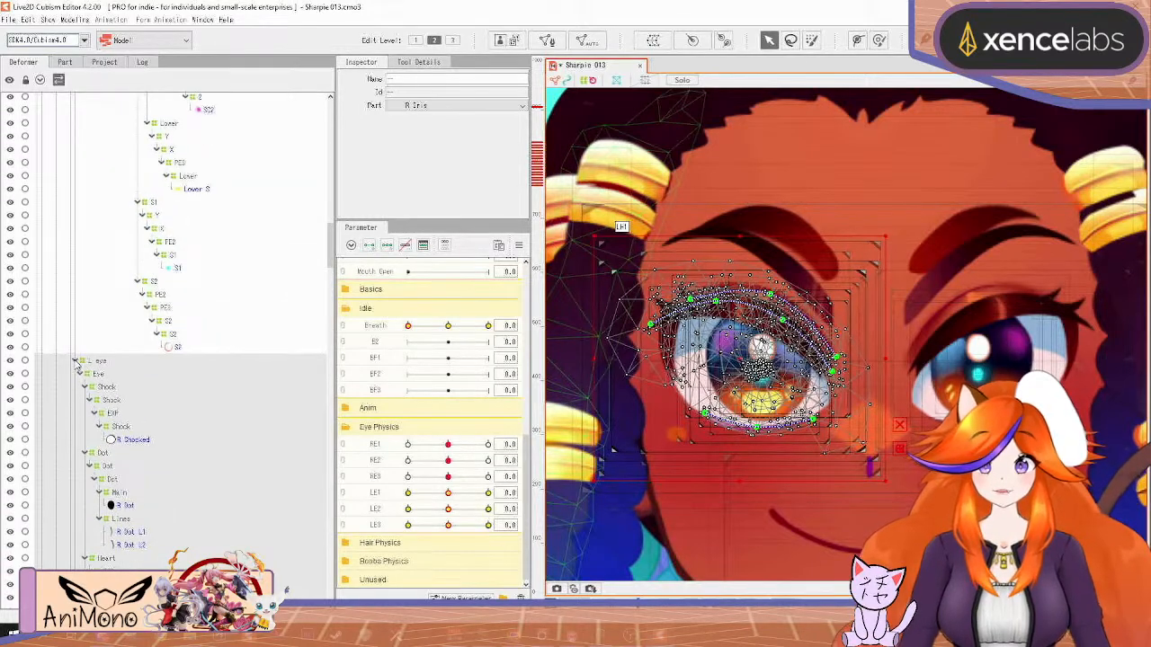
scroll(147, 360, "down", 6)
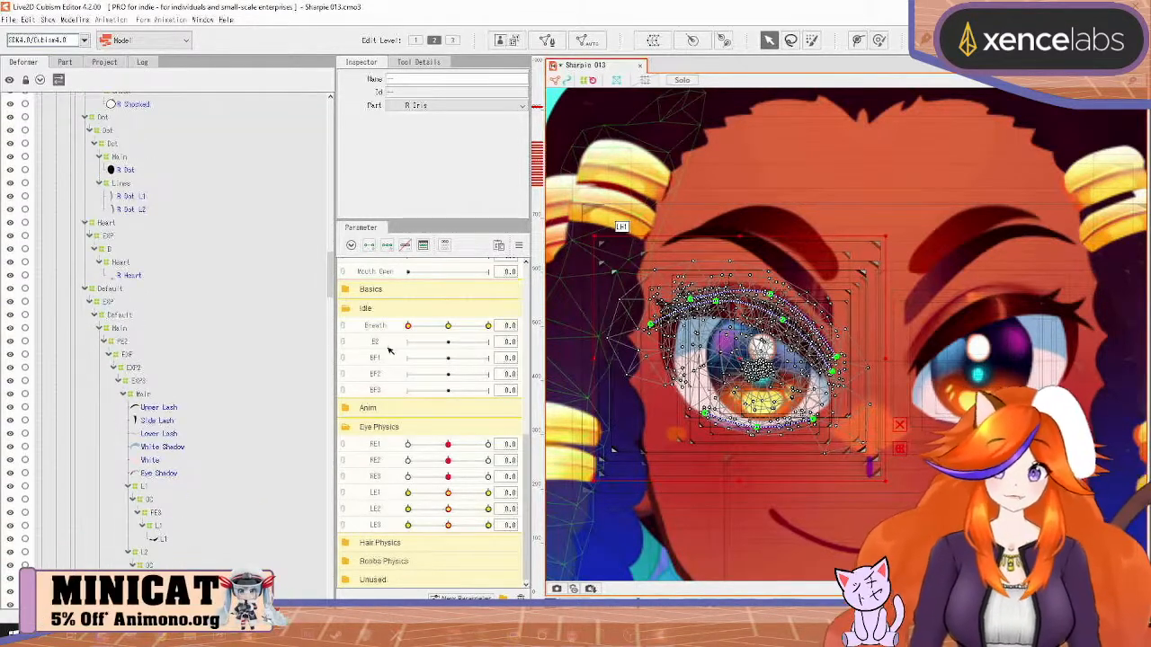
left_click(346, 313)
scroll(428, 344, "up", 3)
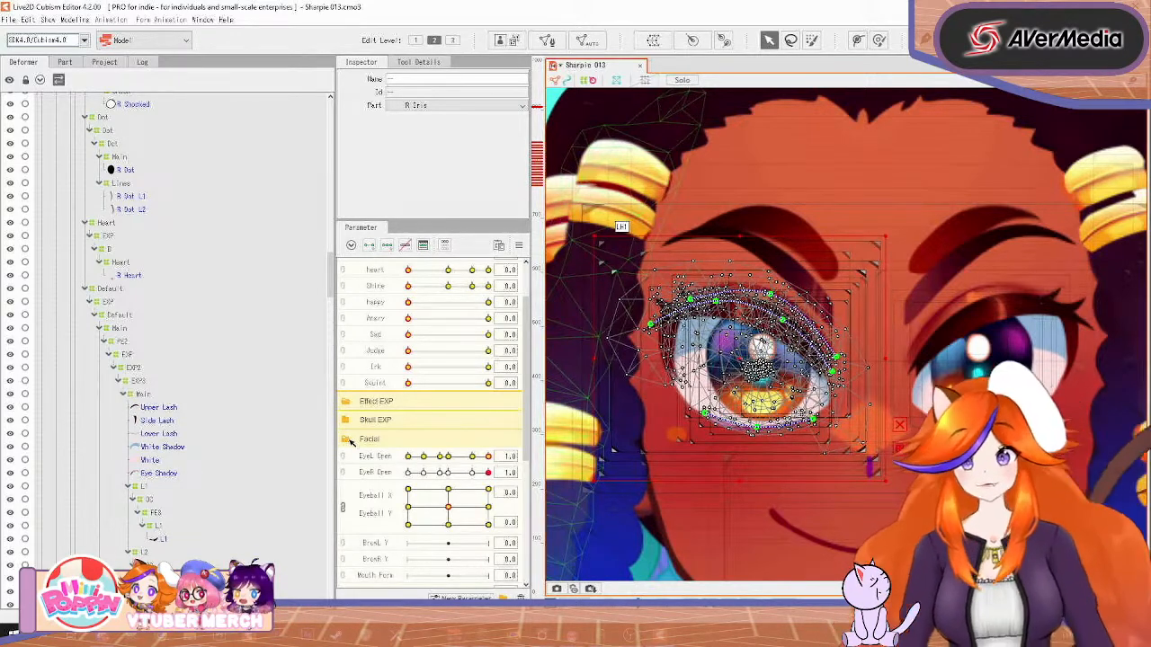
scroll(117, 360, "up", 8)
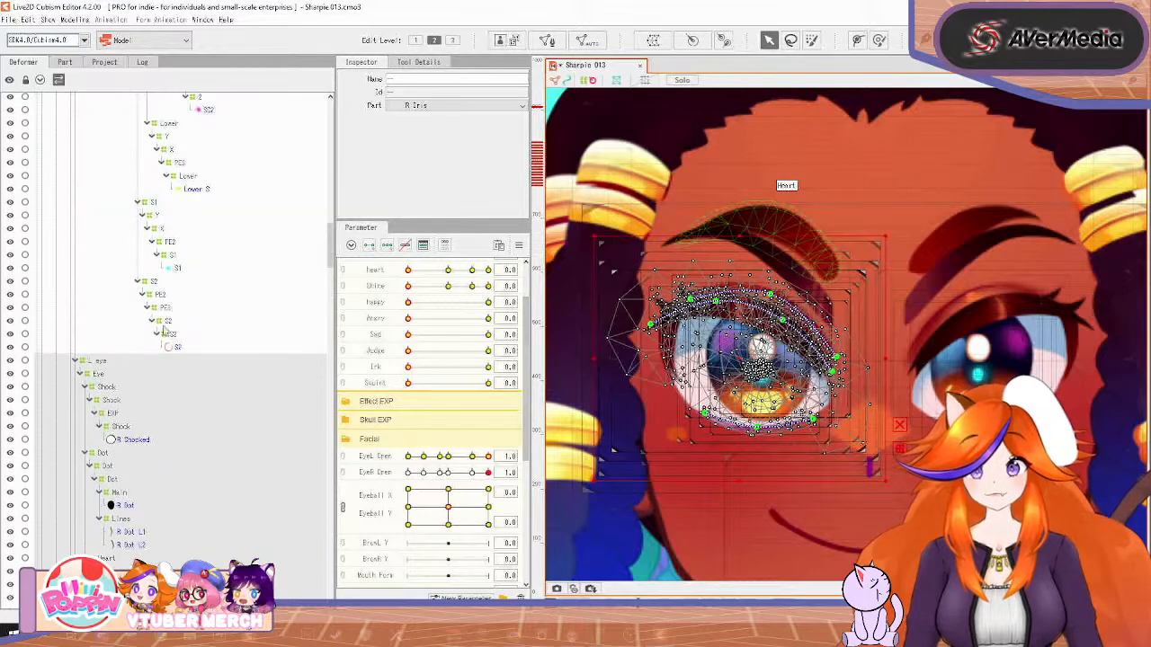
Delete the mirrored L eye deformer together with all of its children
left_click(113, 363)
scroll(113, 366, "up", 8)
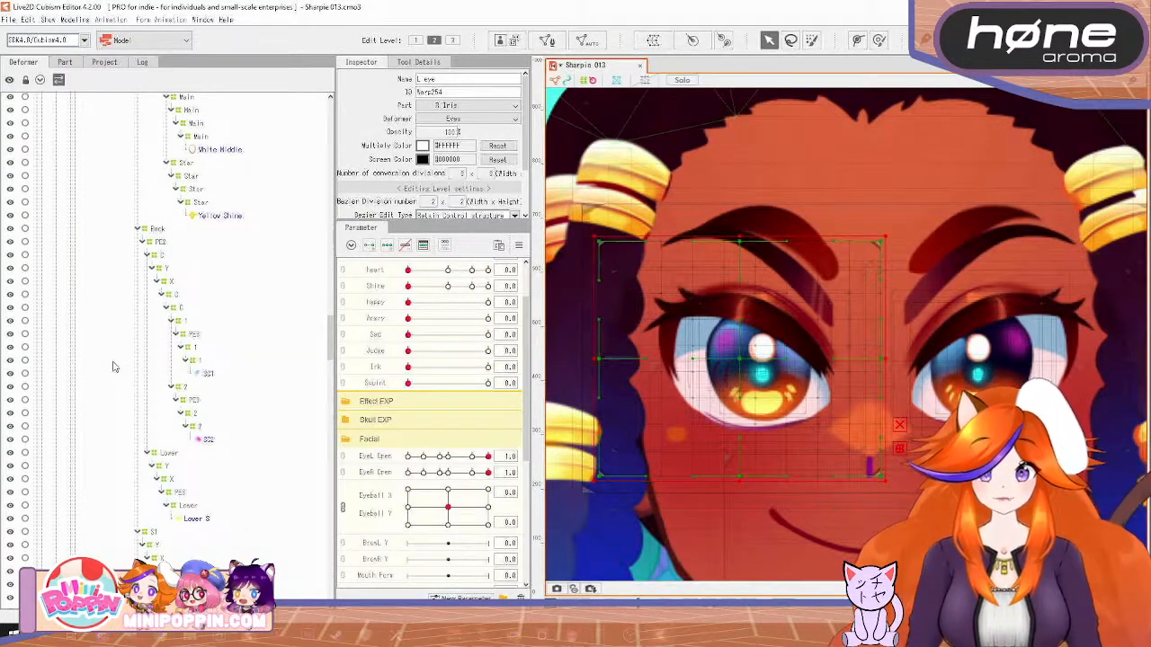
scroll(113, 366, "down", 6)
left_click(184, 439)
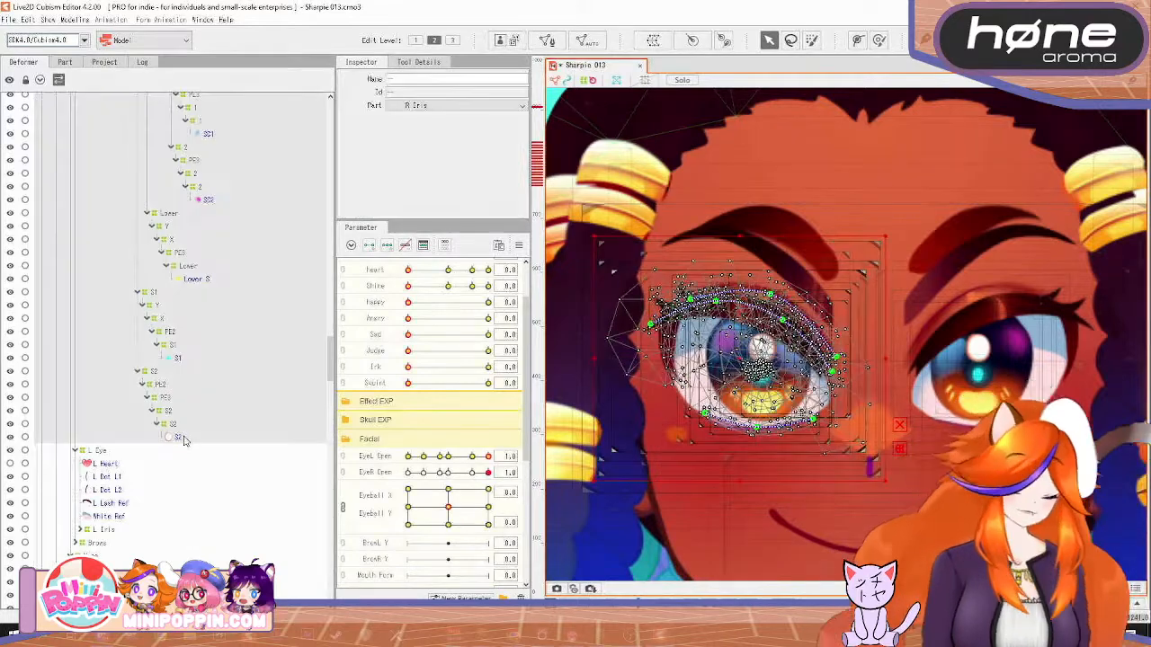
key("Delete")
Try to insert an extra warp deformer inside the right eye's Main deformer, above PE2
scroll(118, 165, "up", 8)
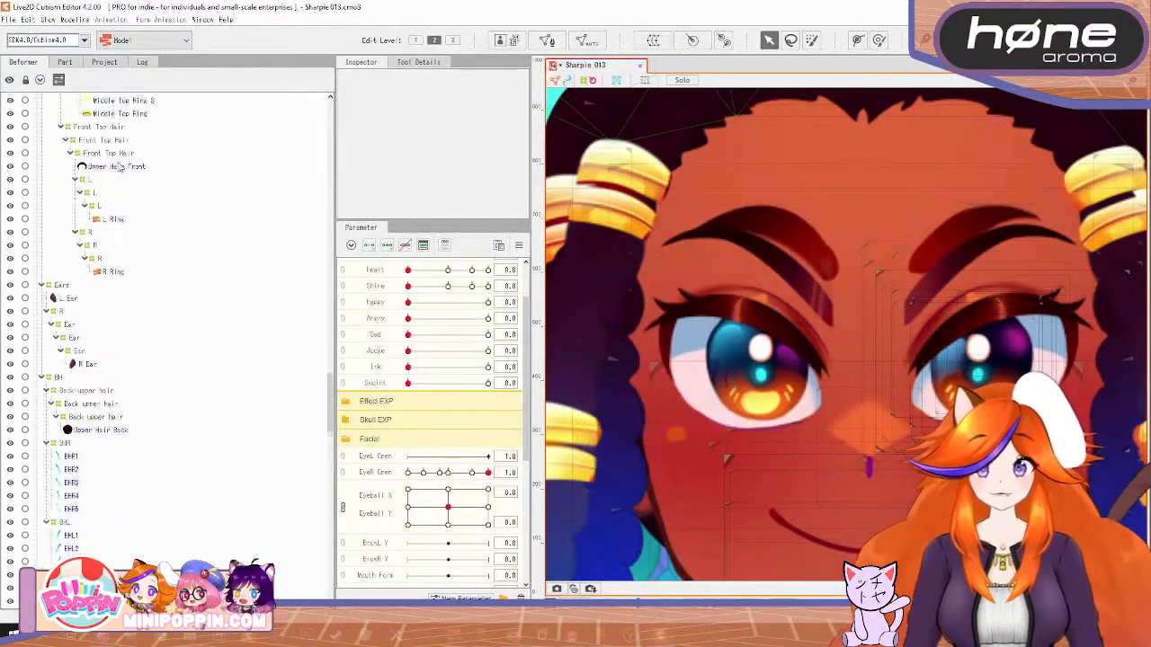
scroll(118, 166, "down", 8)
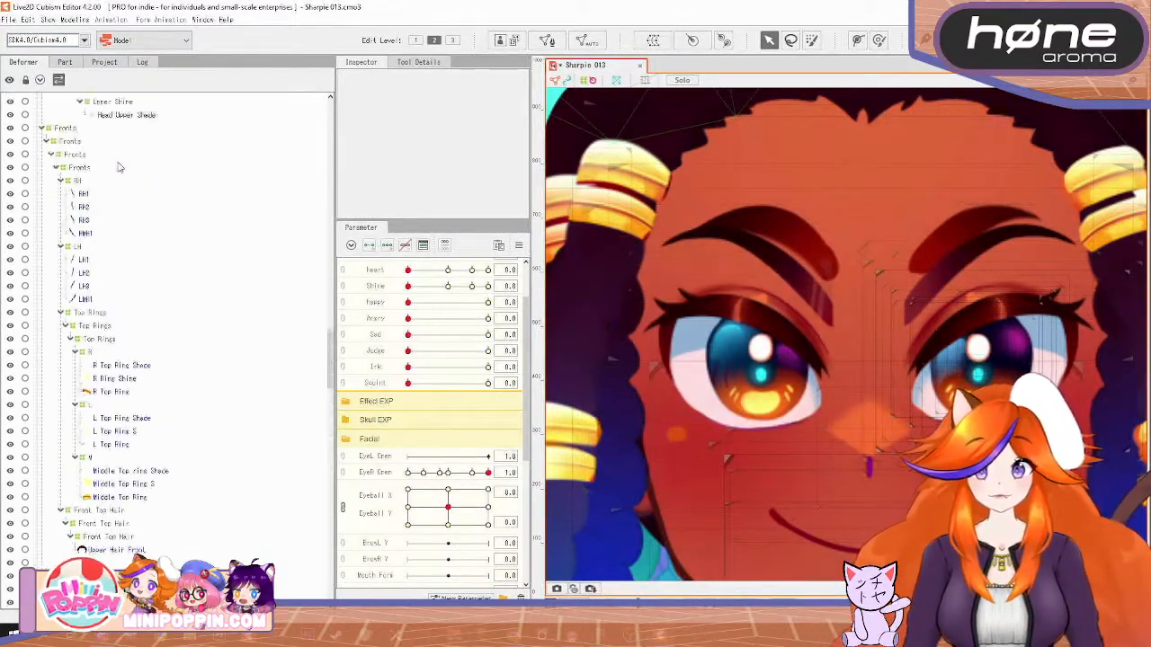
left_click(1018, 366)
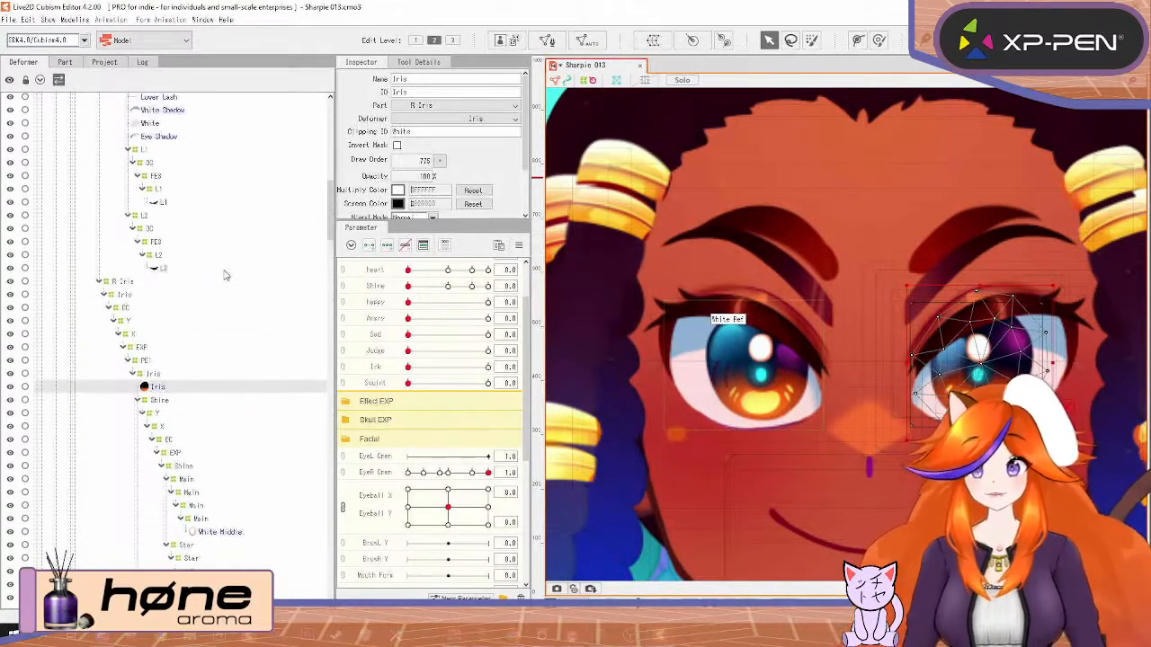
left_click(145, 361)
left_click(139, 346)
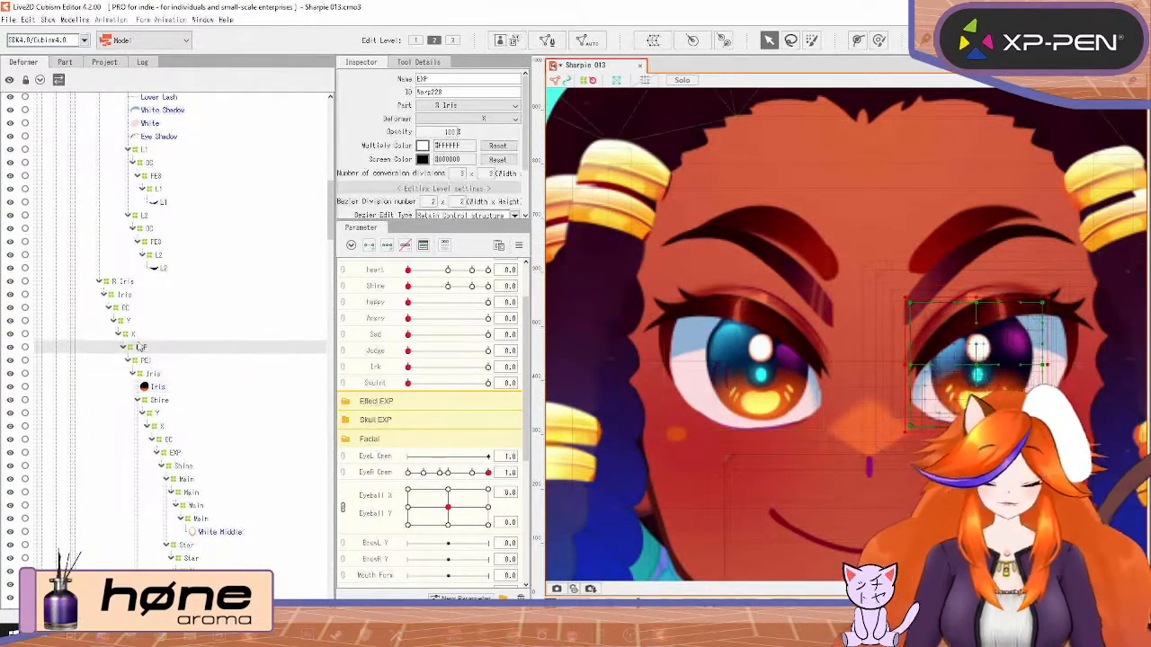
scroll(130, 321, "up", 10)
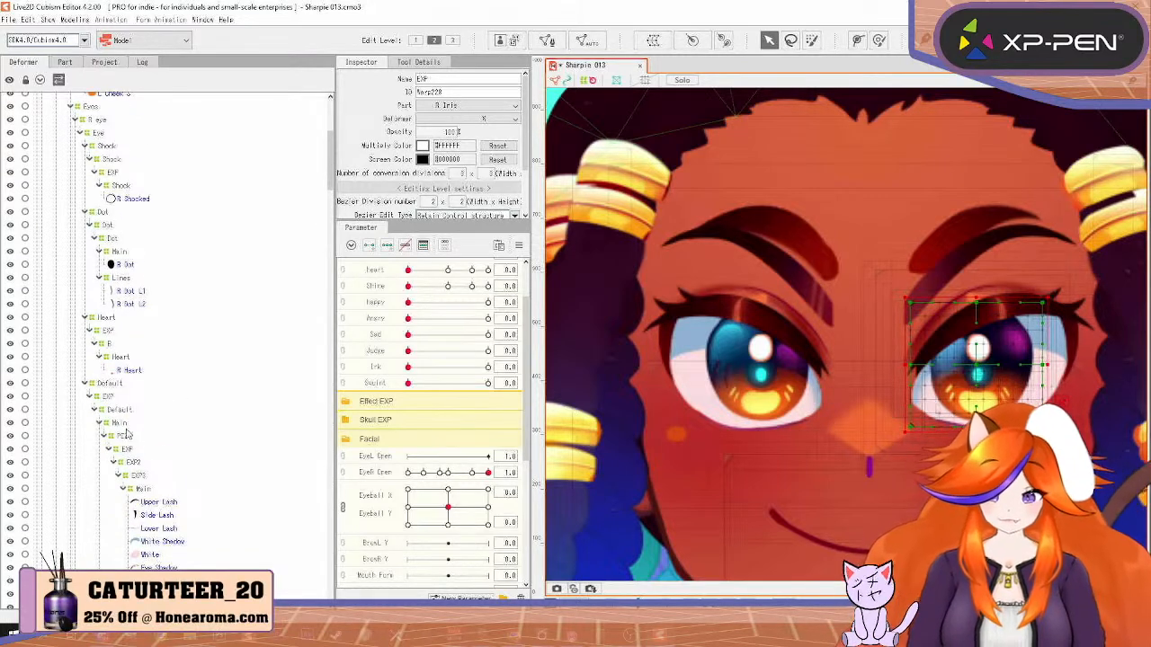
left_click(122, 422)
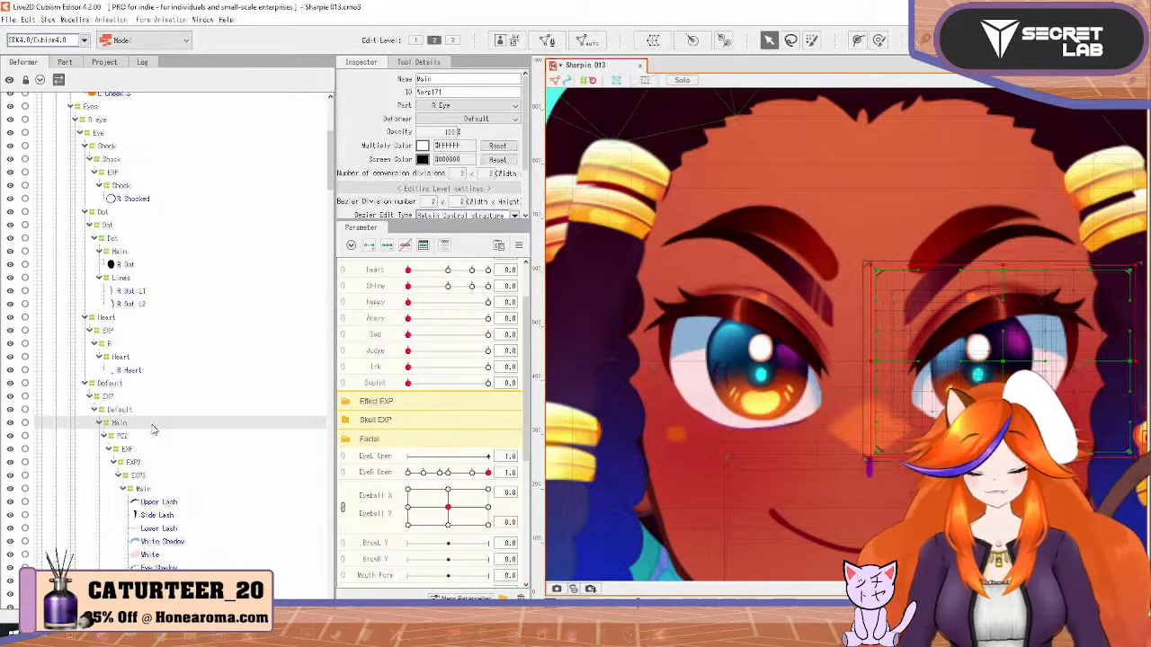
key("ctrl+v")
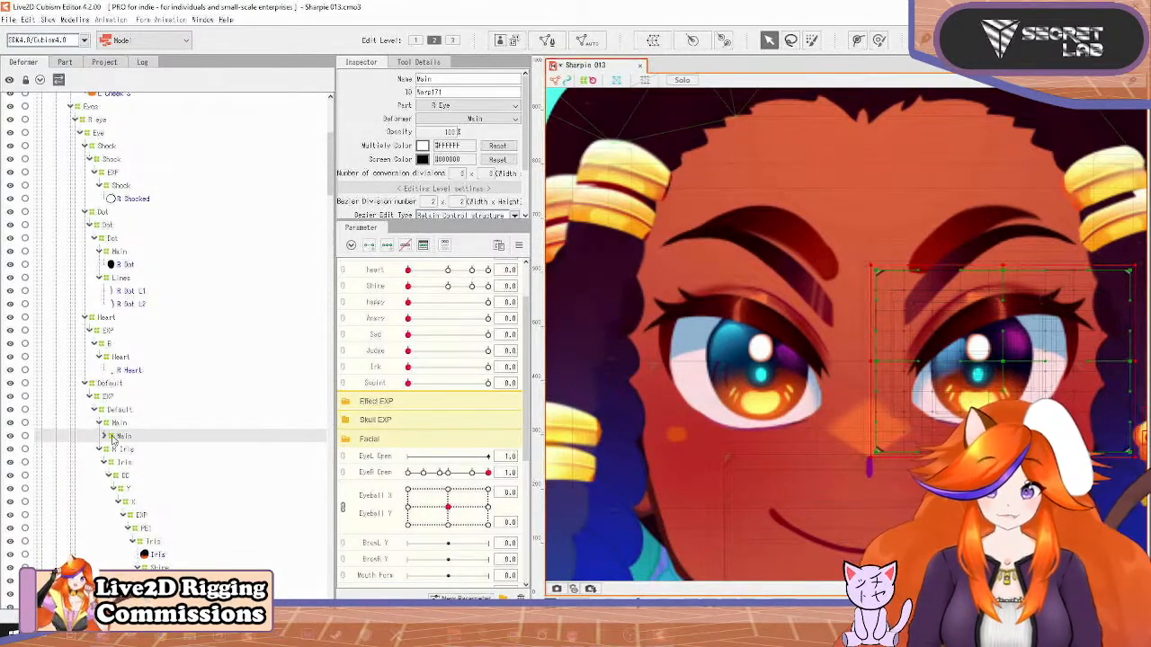
key("Delete")
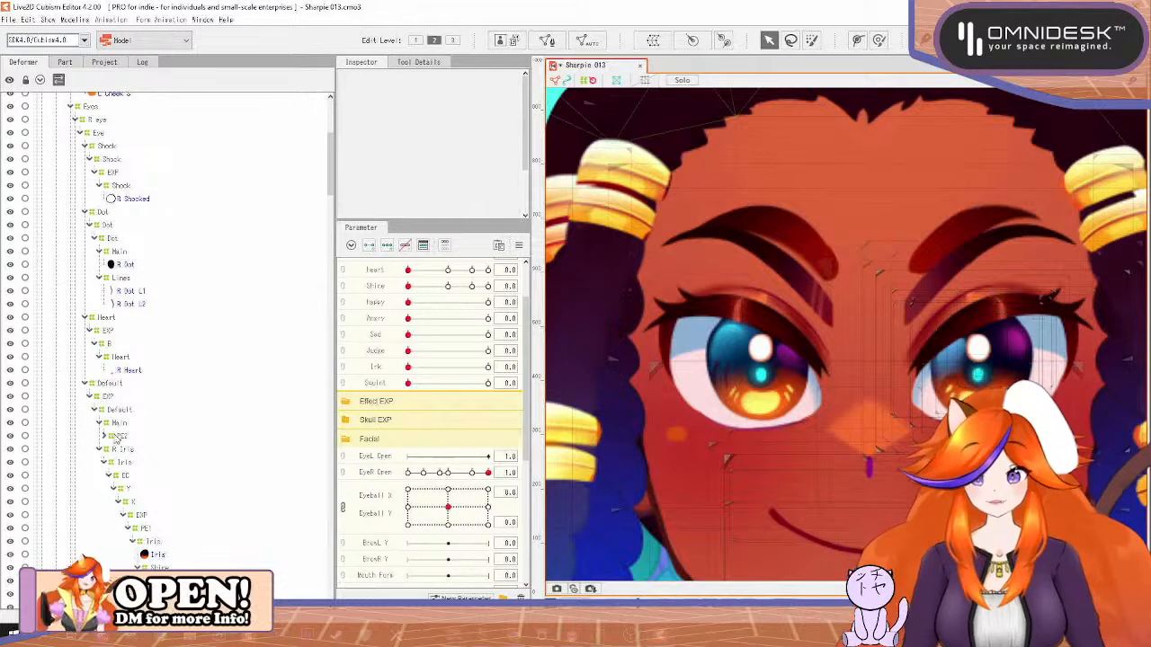
Create a parent warp deformer named Brow Y around the right eye's Main deformer under EXP3
left_click(105, 436)
left_click(108, 449)
left_click(113, 462)
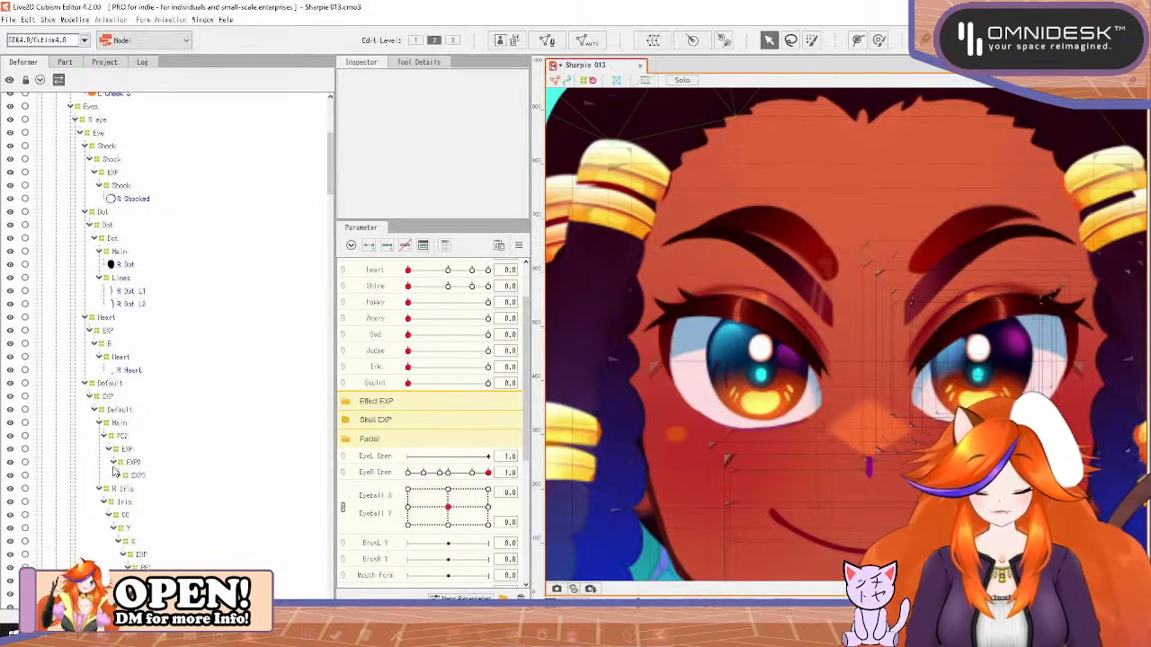
left_click(119, 475)
left_click(124, 489)
left_click(148, 489)
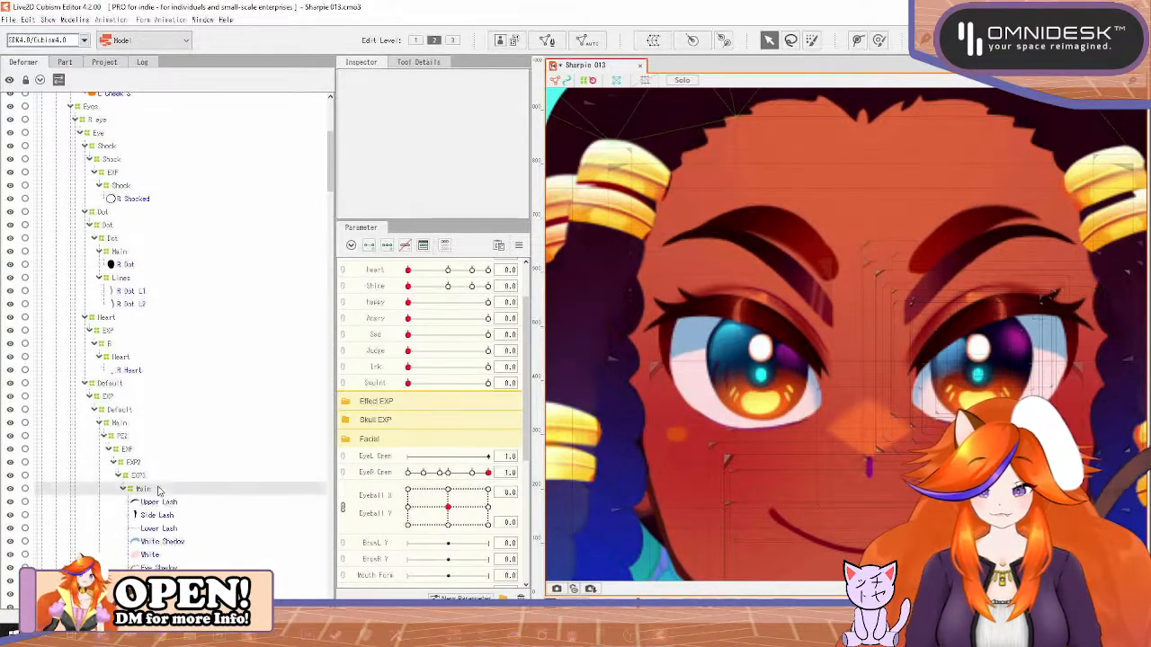
key("Delete")
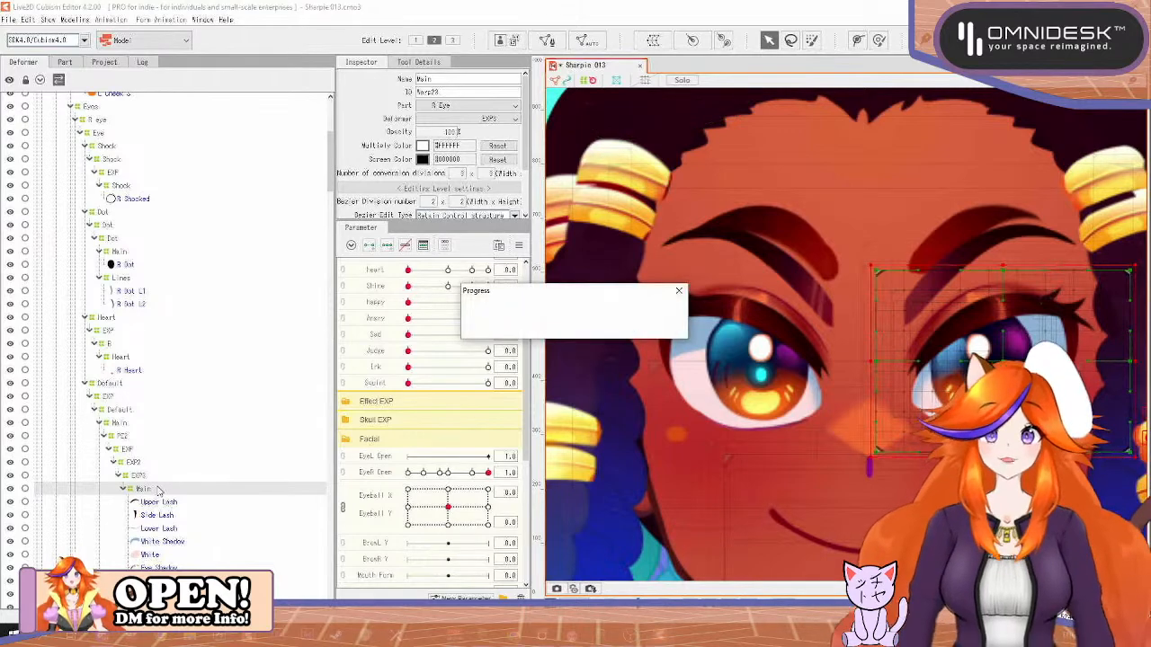
left_click_drag(132, 502, 149, 493)
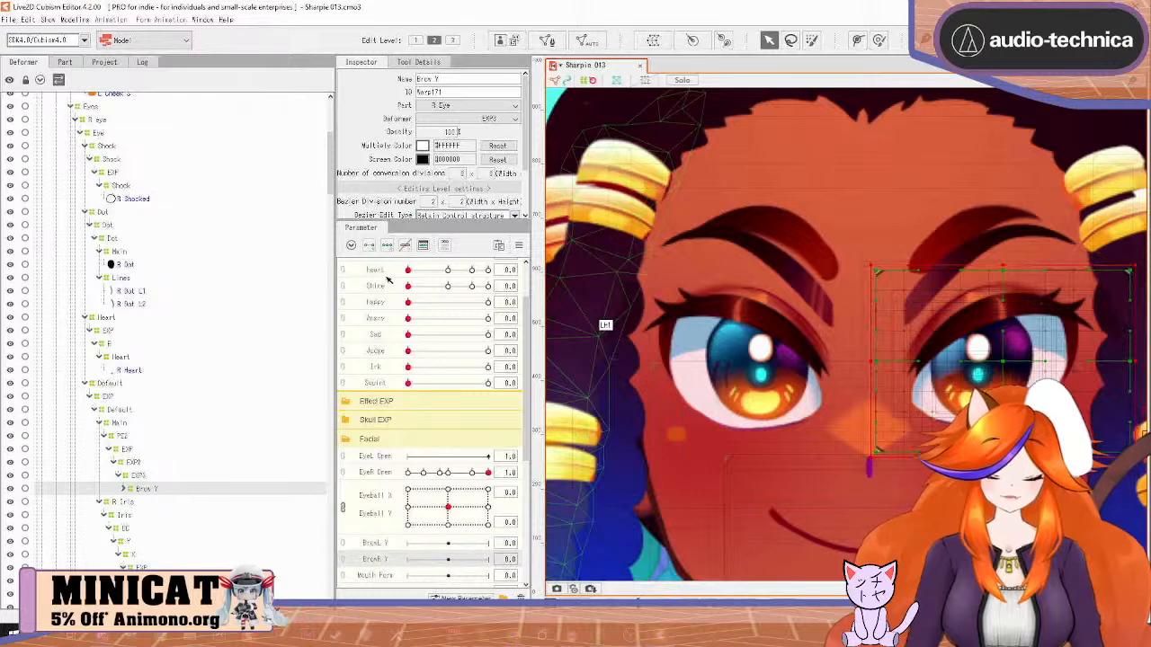
Add three keys on BrowR Y for the Brow Y deformer, shaping its upper edge raised at 1.0 and lowered at -1.0
left_click(488, 559)
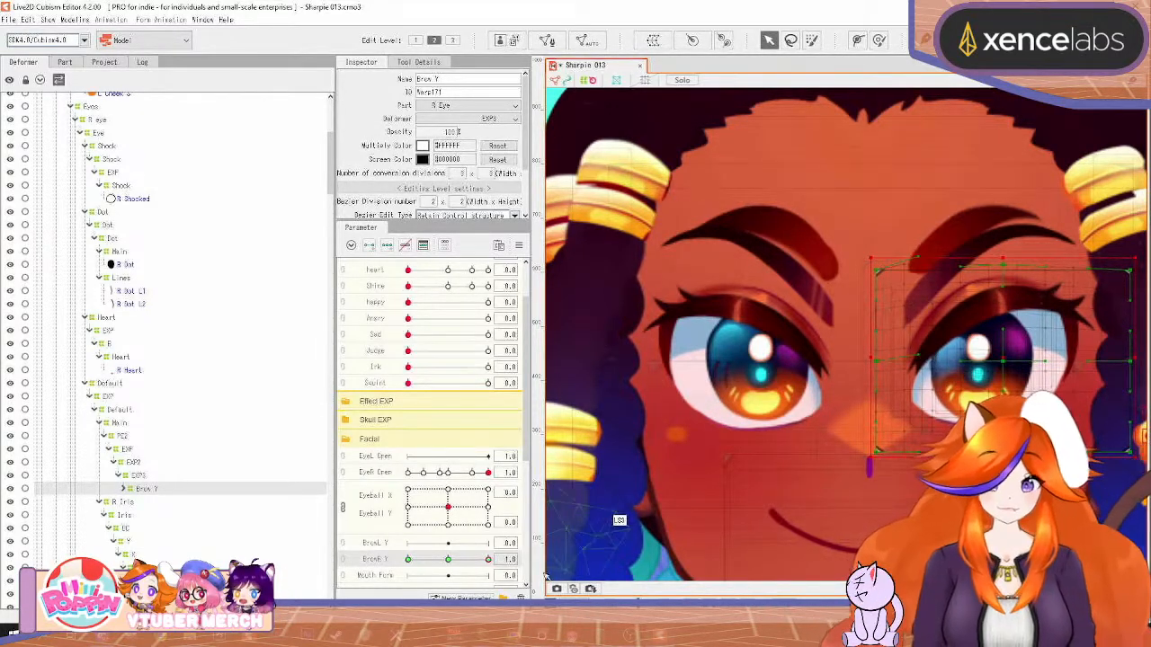
left_click_drag(488, 560, 373, 584)
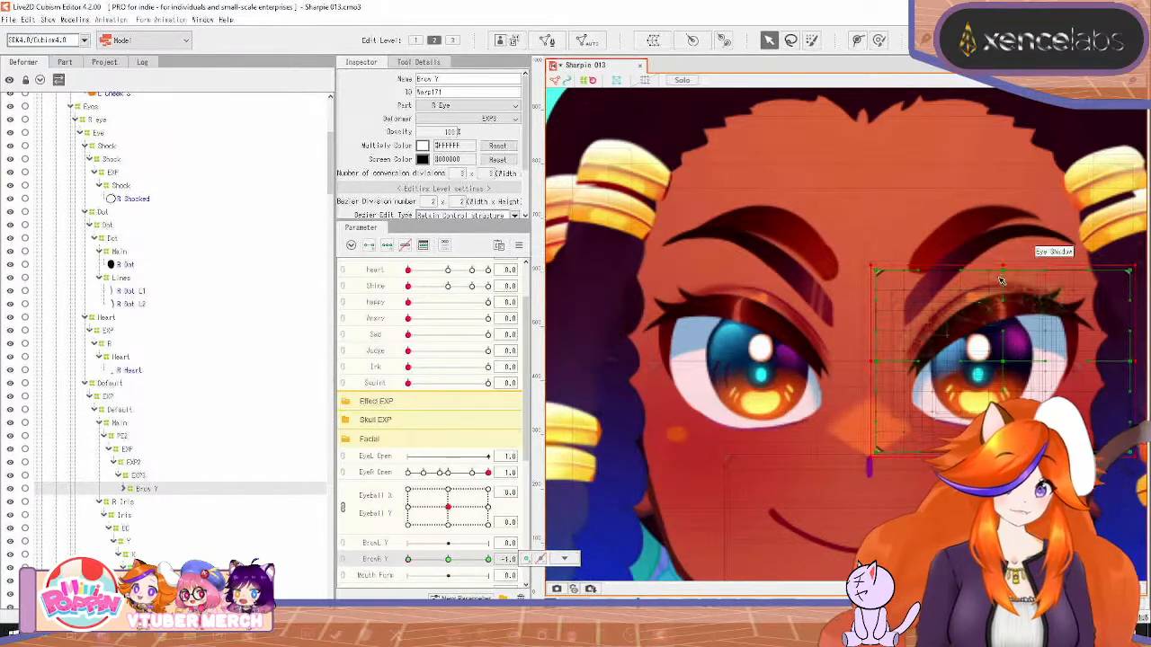
left_click_drag(1004, 270, 1001, 279)
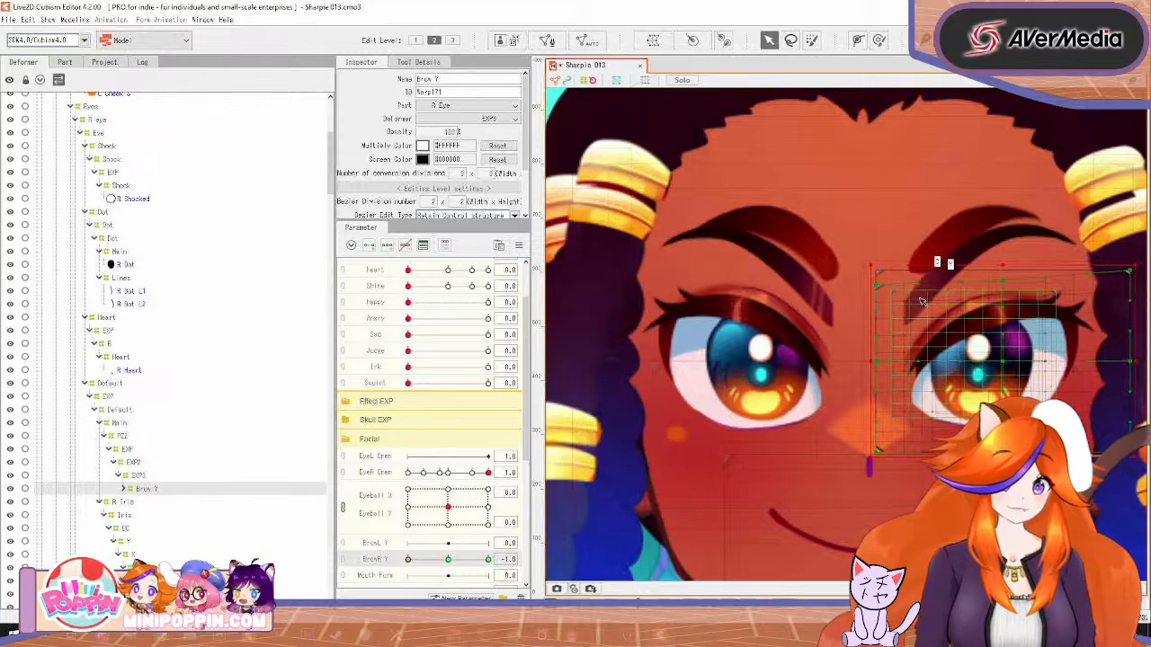
Check the Brow Y deformer at BrowR Y 1.0, refine its lowered shape at -1.0, and reset the parameter to 0
left_click_drag(413, 556, 552, 570)
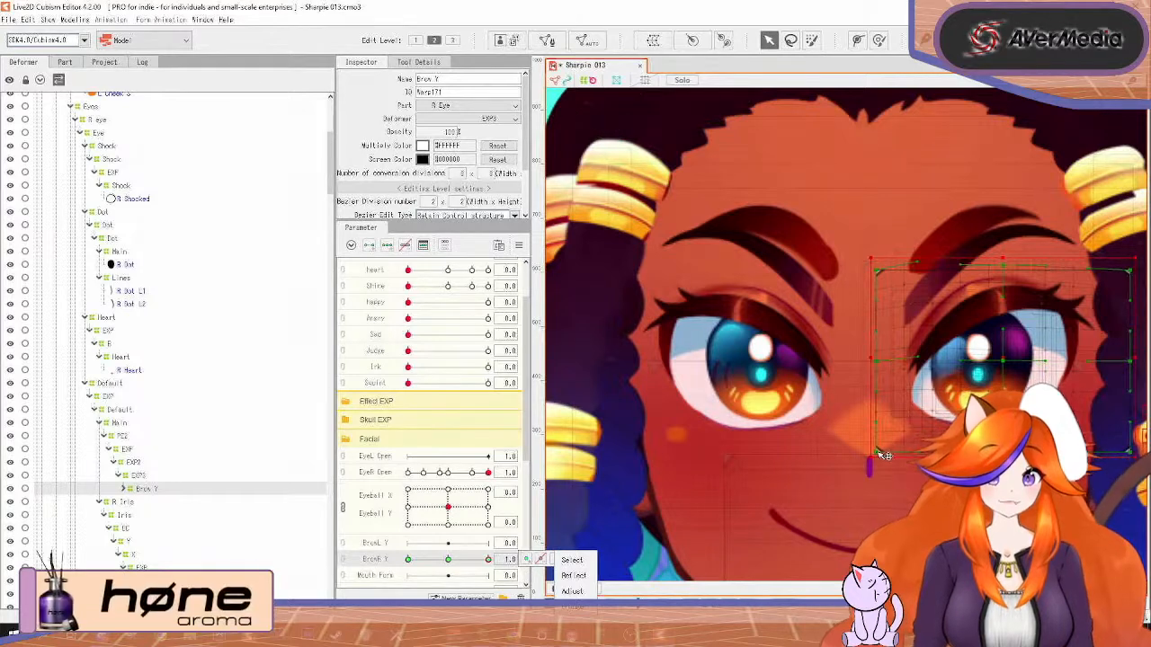
mouse_move(476, 561)
left_mouse_down()
mouse_move(388, 576)
mouse_move(487, 561)
left_mouse_up()
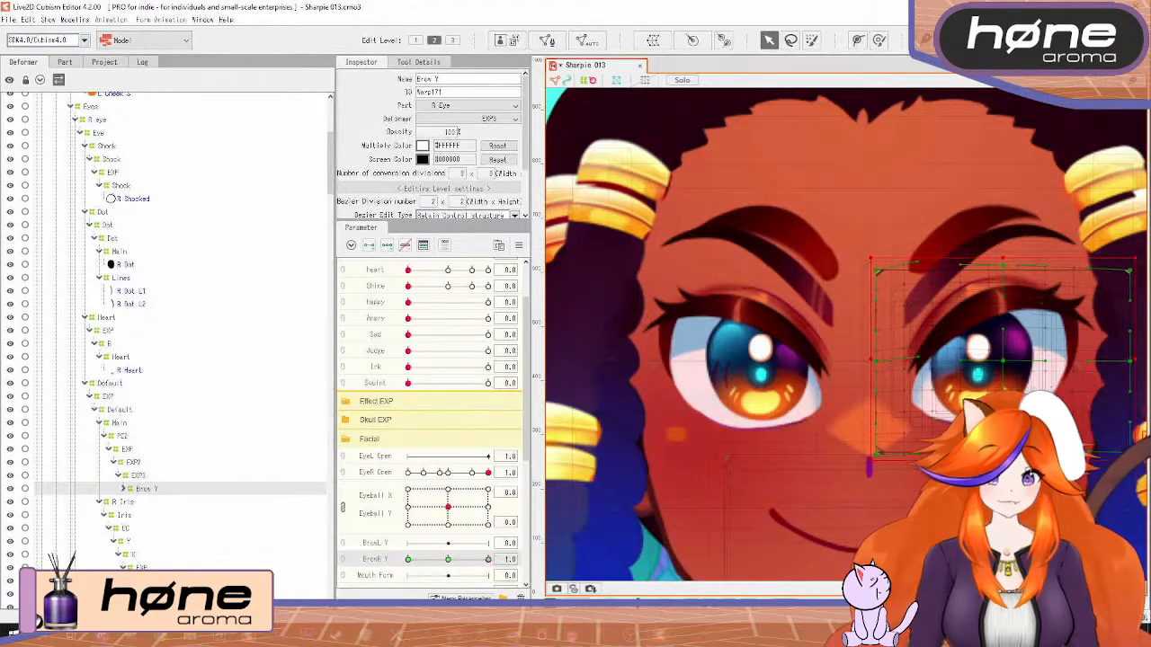
left_click_drag(482, 559, 407, 559)
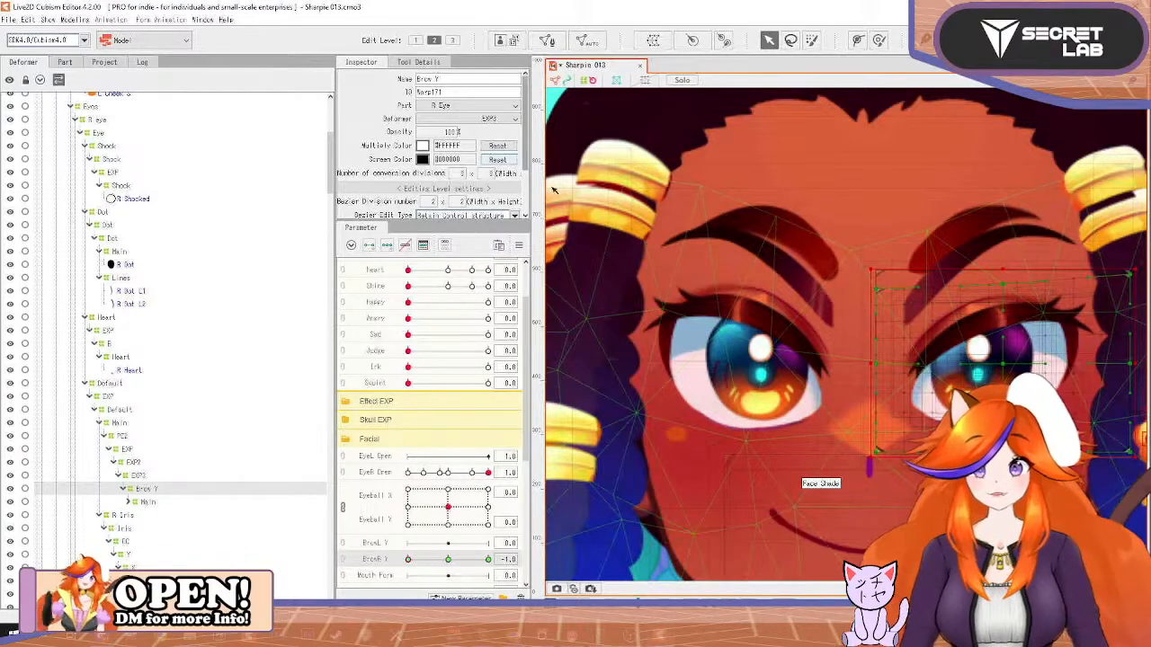
right_click(551, 234)
left_click(565, 248)
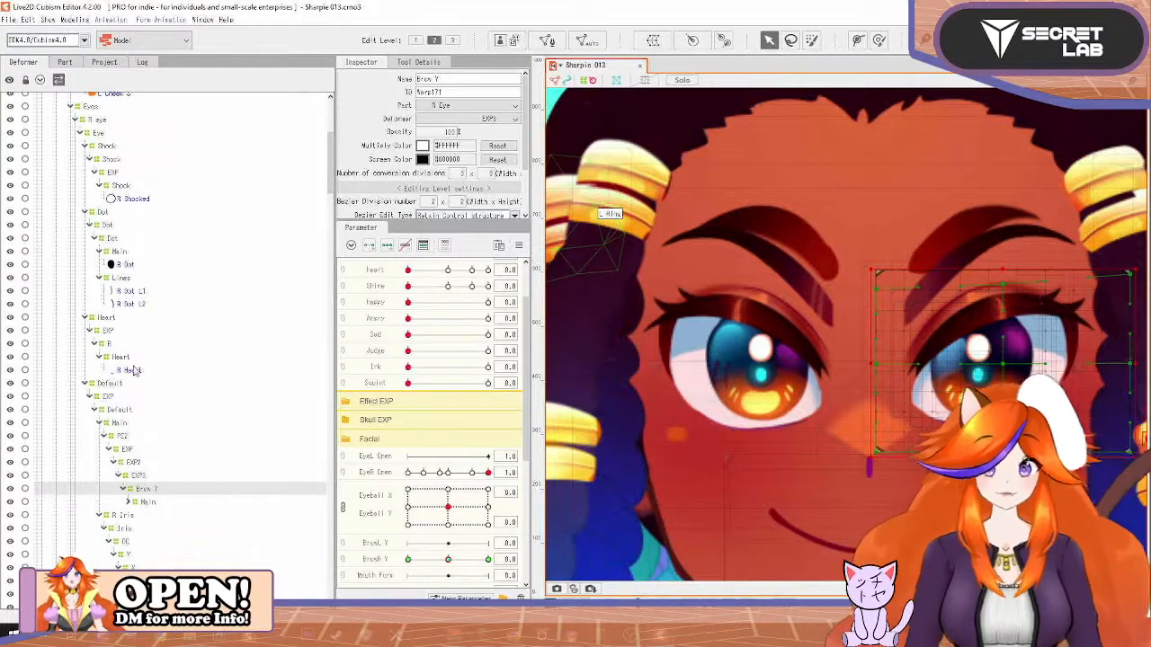
Duplicate the R eye deformer with all its children and rename the copy L eye
scroll(130, 333, "up", 3)
left_click(99, 216)
right_click(101, 218)
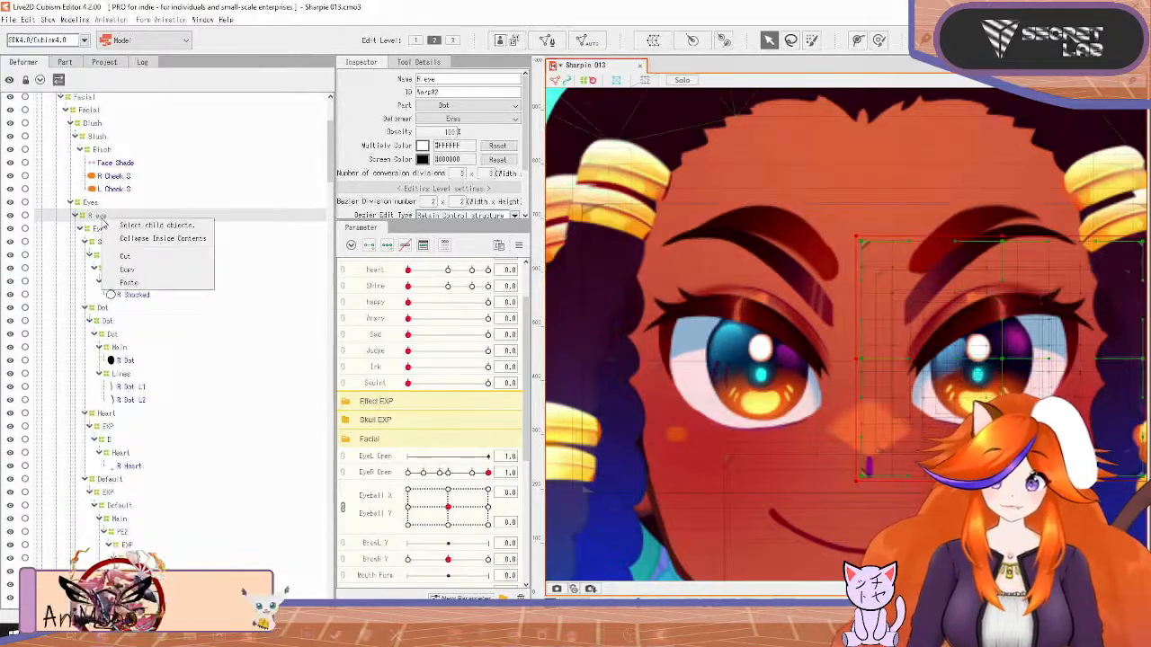
left_click(136, 226)
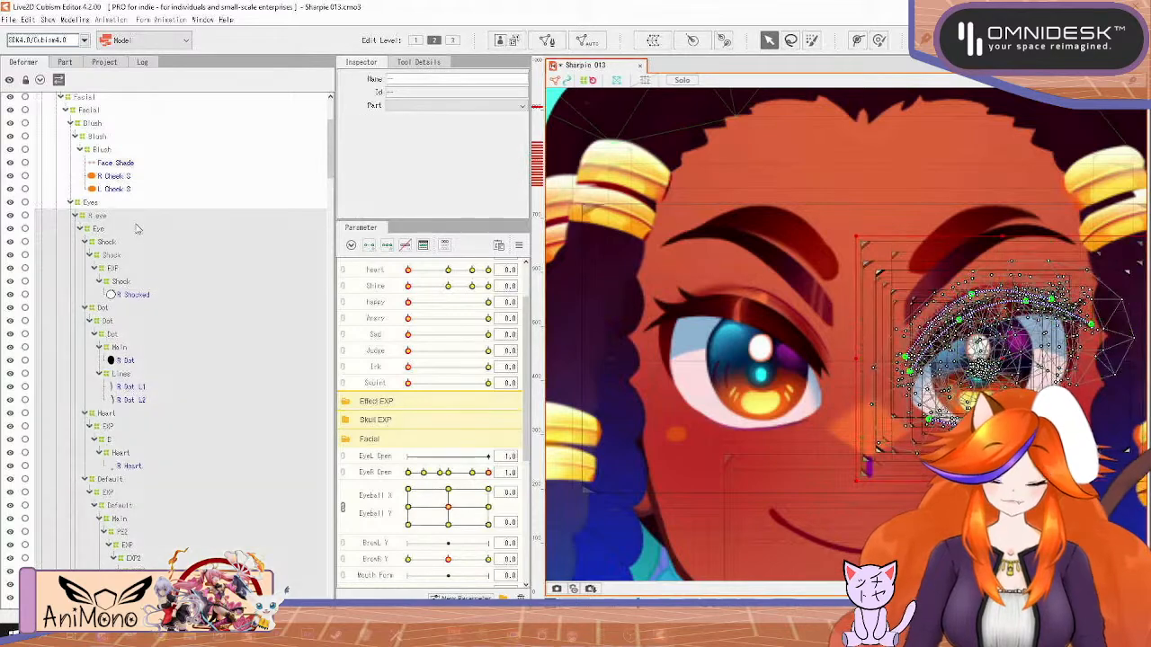
scroll(137, 230, "down", 5)
key("ctrl+v")
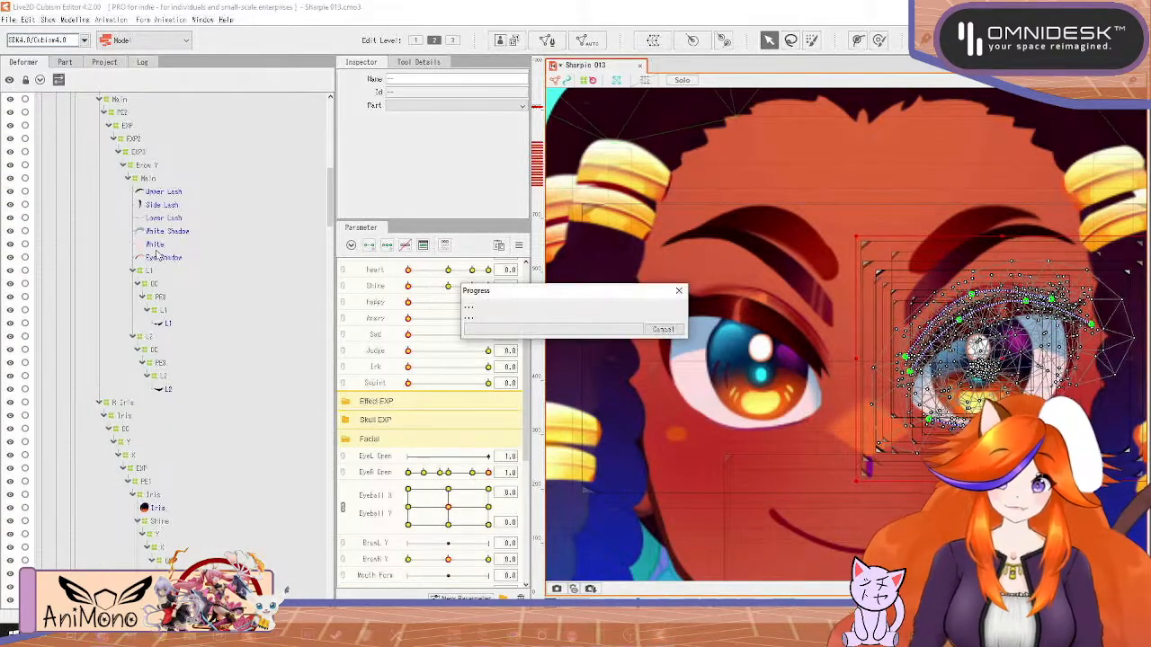
scroll(160, 250, "up", 8)
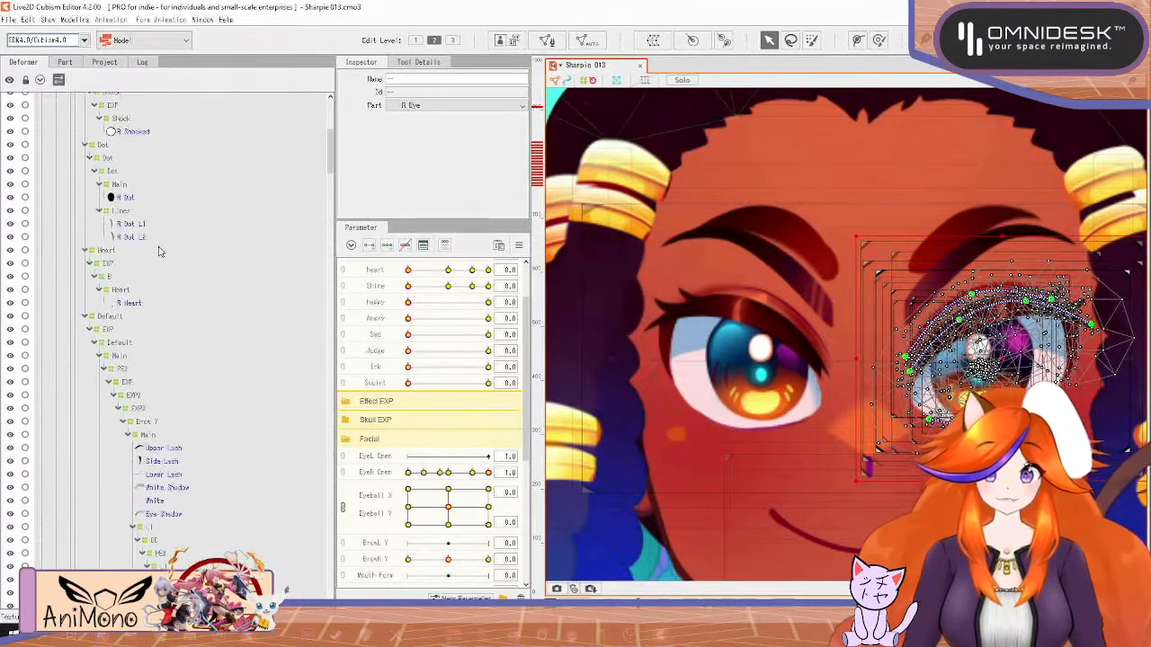
left_click(98, 389)
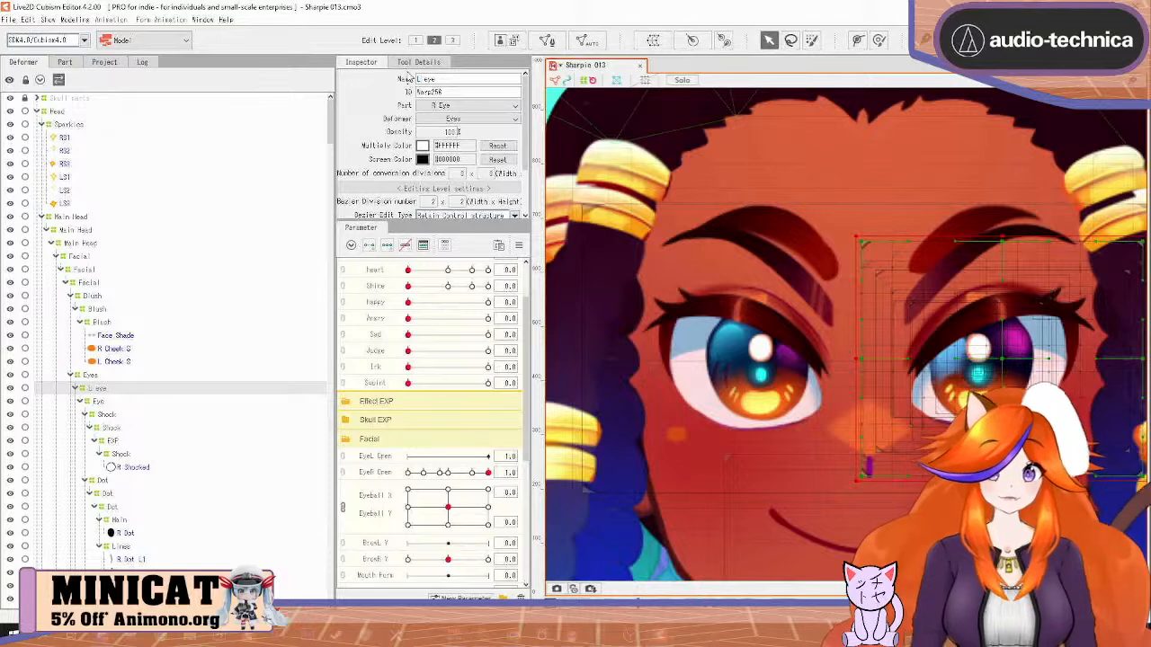
Select the L eye deformer with all its children and reflect them horizontally
left_click(75, 19)
mouse_move(191, 130)
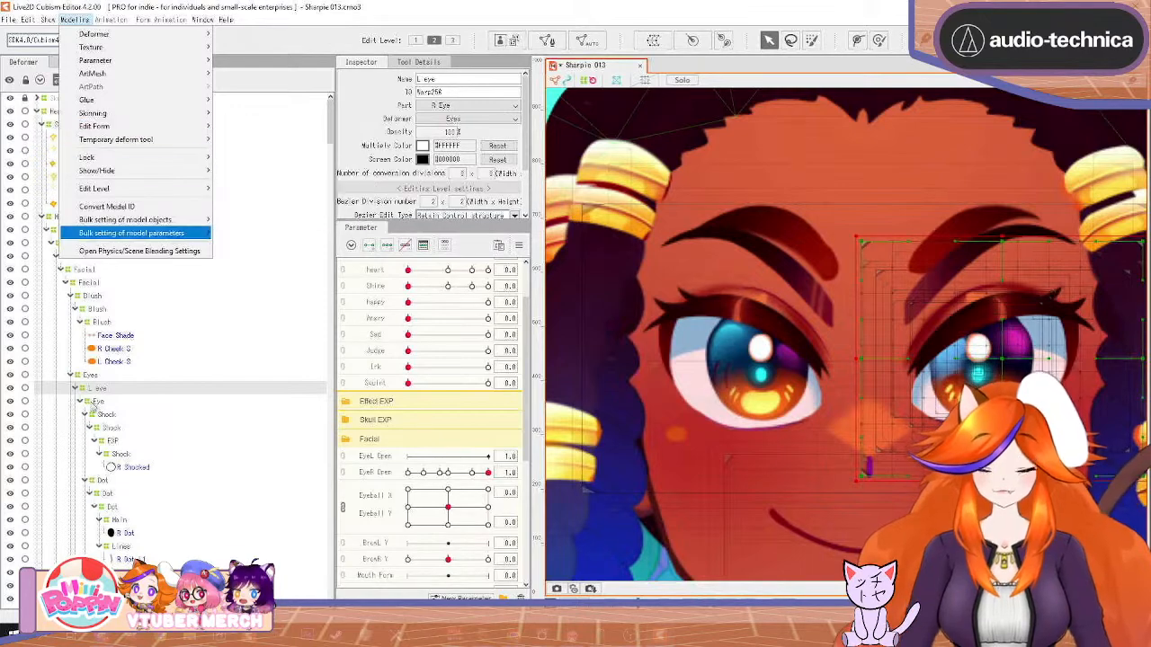
right_click(101, 388)
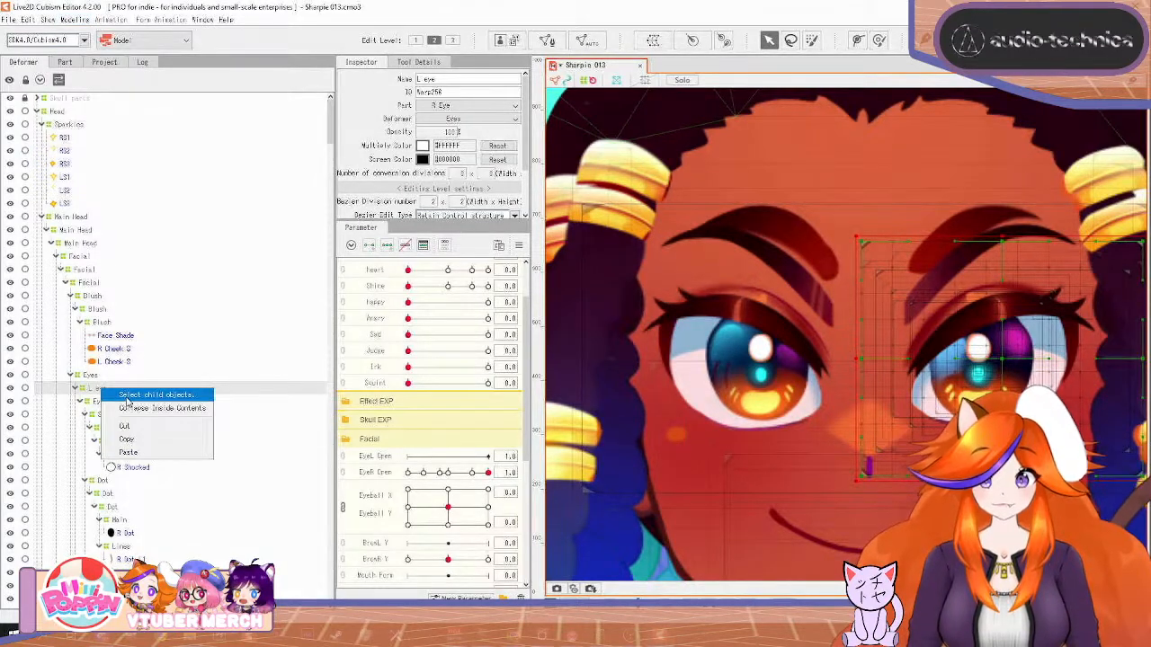
left_click(128, 397)
left_click(74, 19)
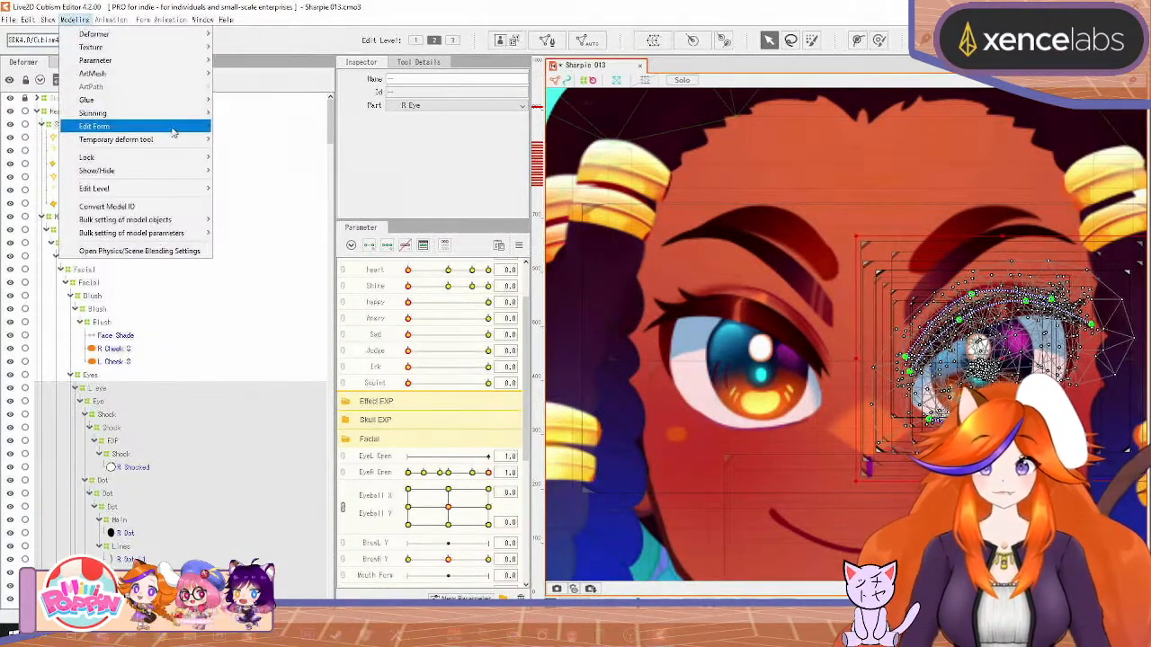
mouse_move(180, 126)
left_click(251, 123)
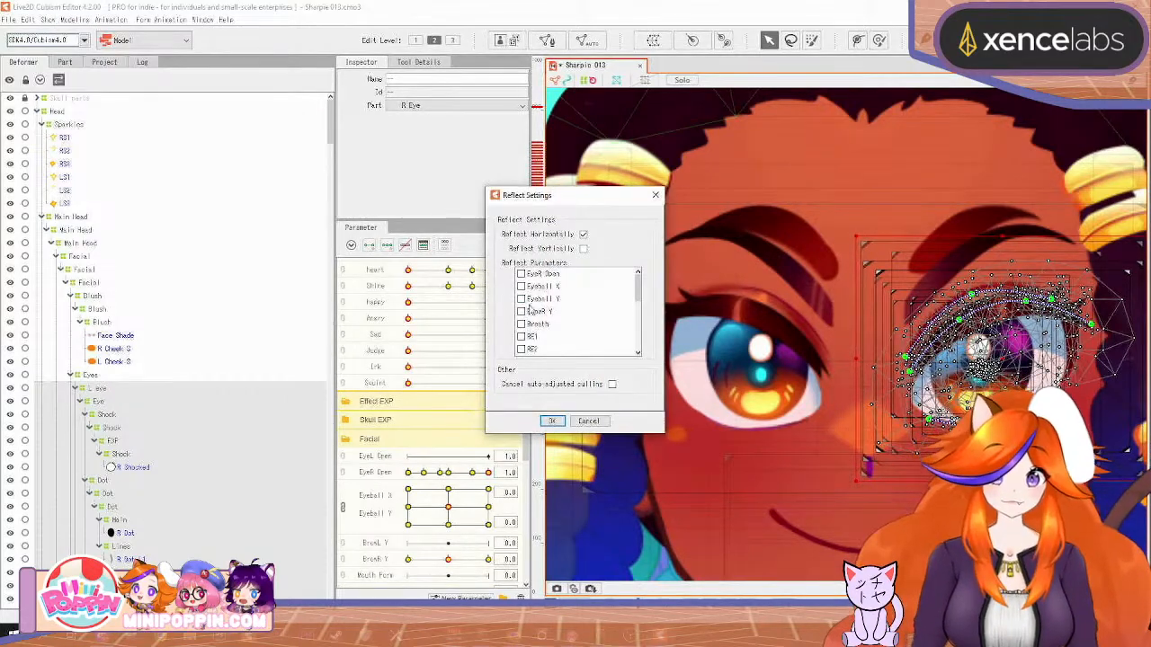
left_click(555, 422)
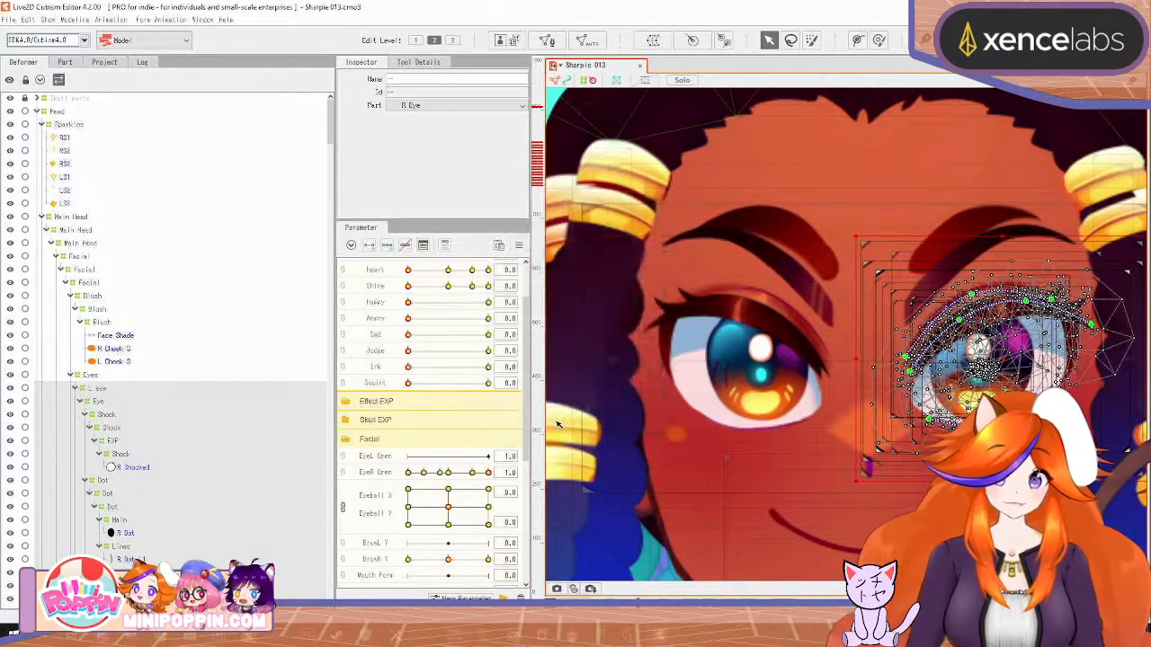
Transfer the mirrored eye's EyeR Open keys to the EyeL Open parameter
scroll(198, 380, "down", 5)
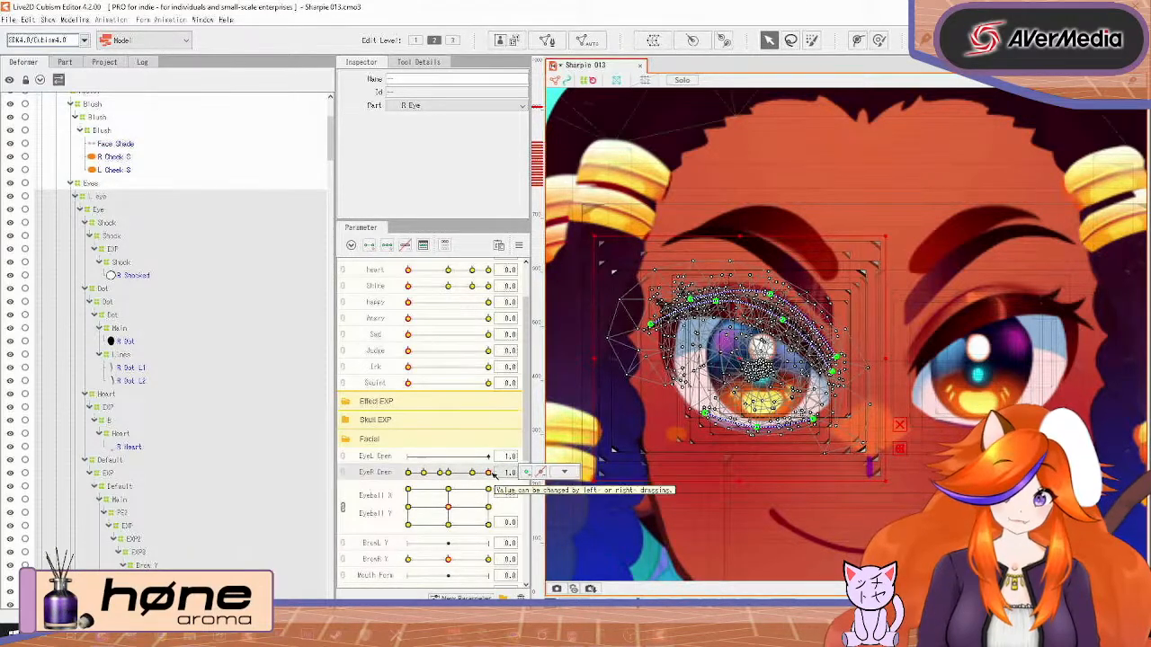
left_click(539, 472)
left_click(573, 521)
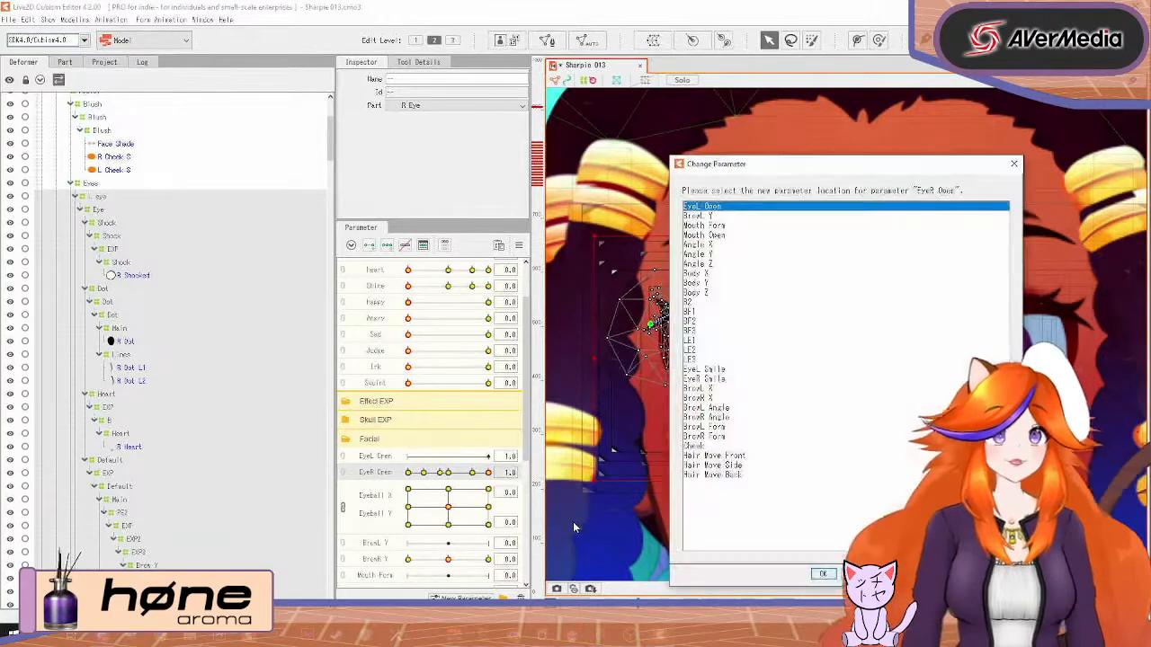
double_click(734, 209)
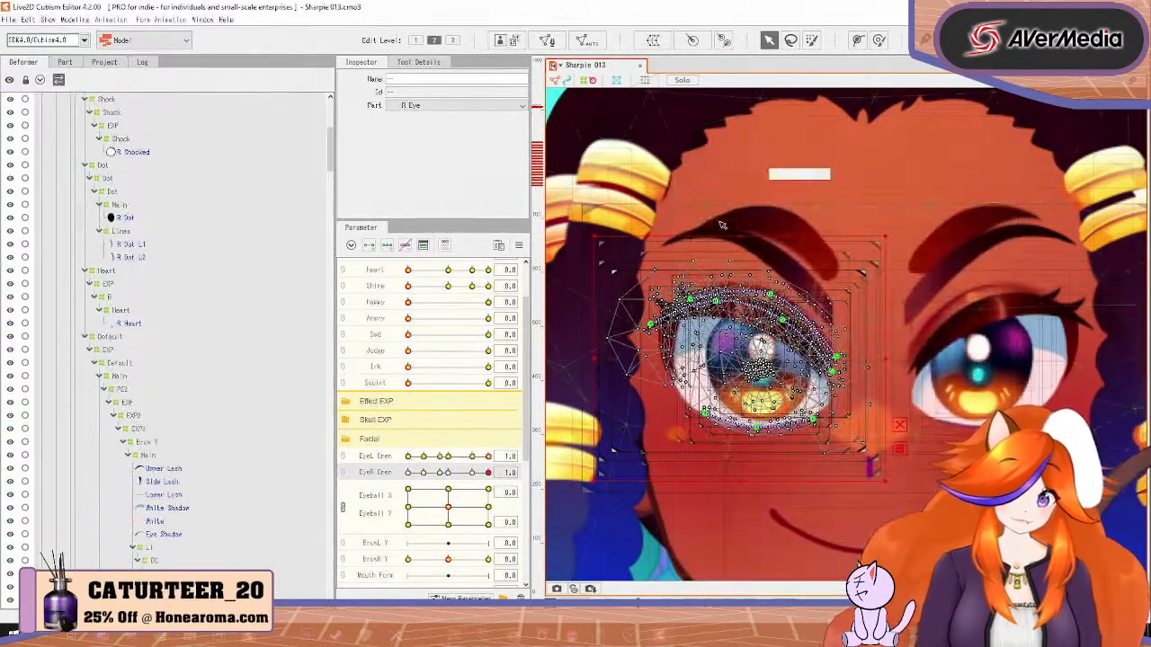
scroll(451, 527, "down", 5)
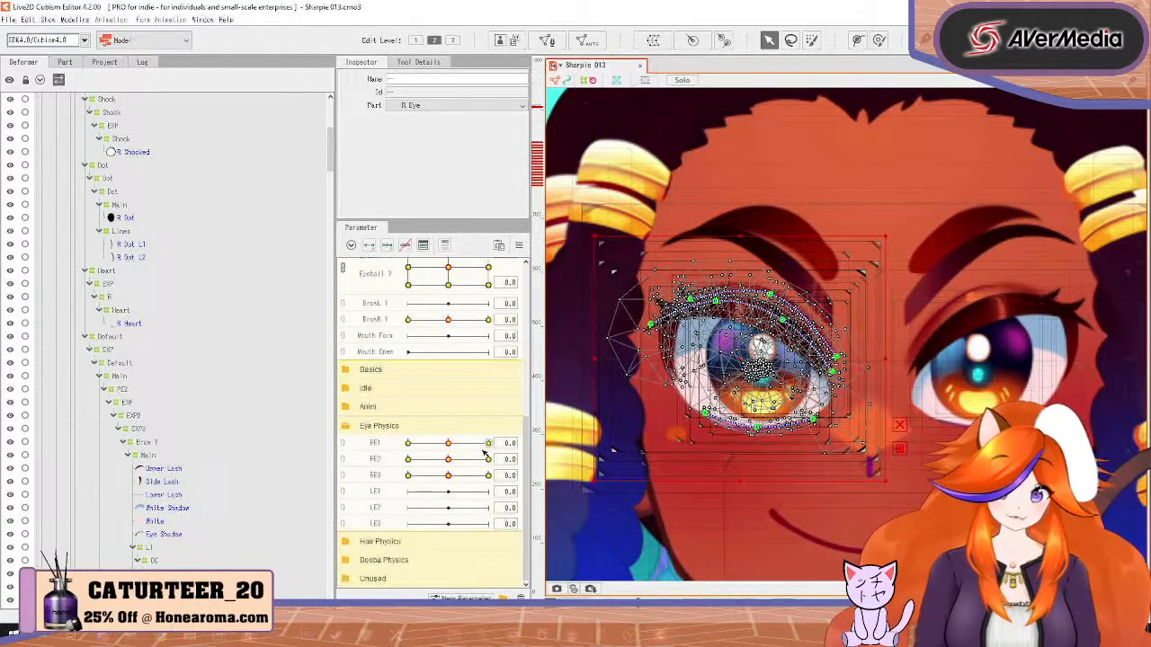
Transfer the mirrored eye's BrowR Y keys to the BrowL Y parameter
left_click(488, 319)
left_click(540, 320)
left_click(572, 366)
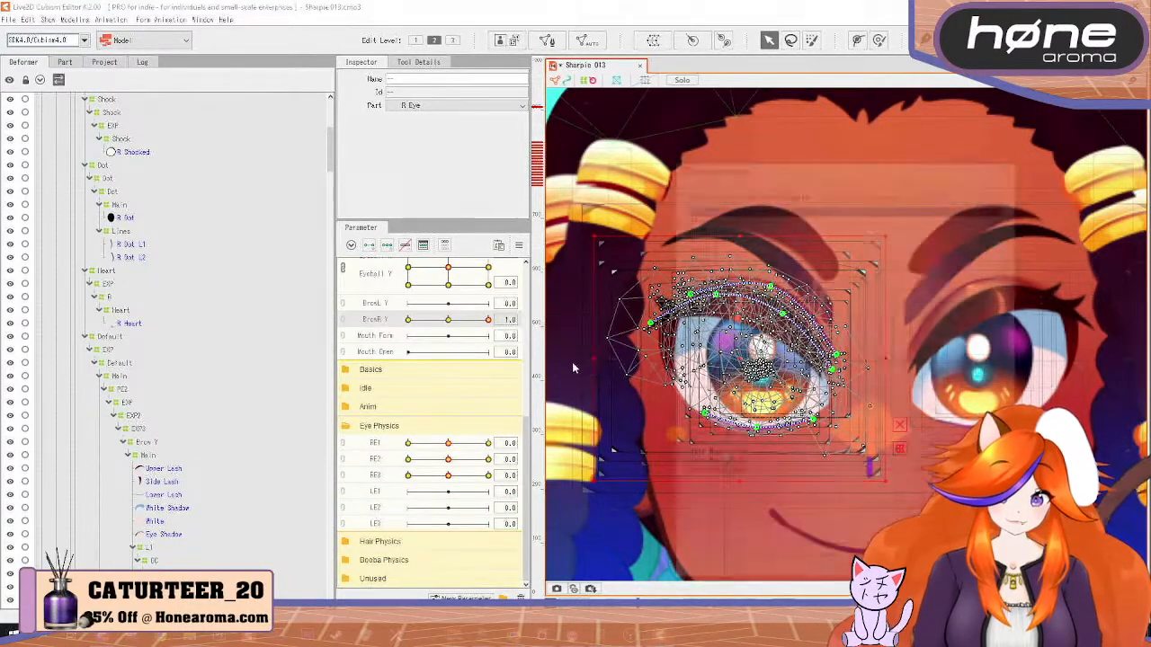
left_click(746, 217)
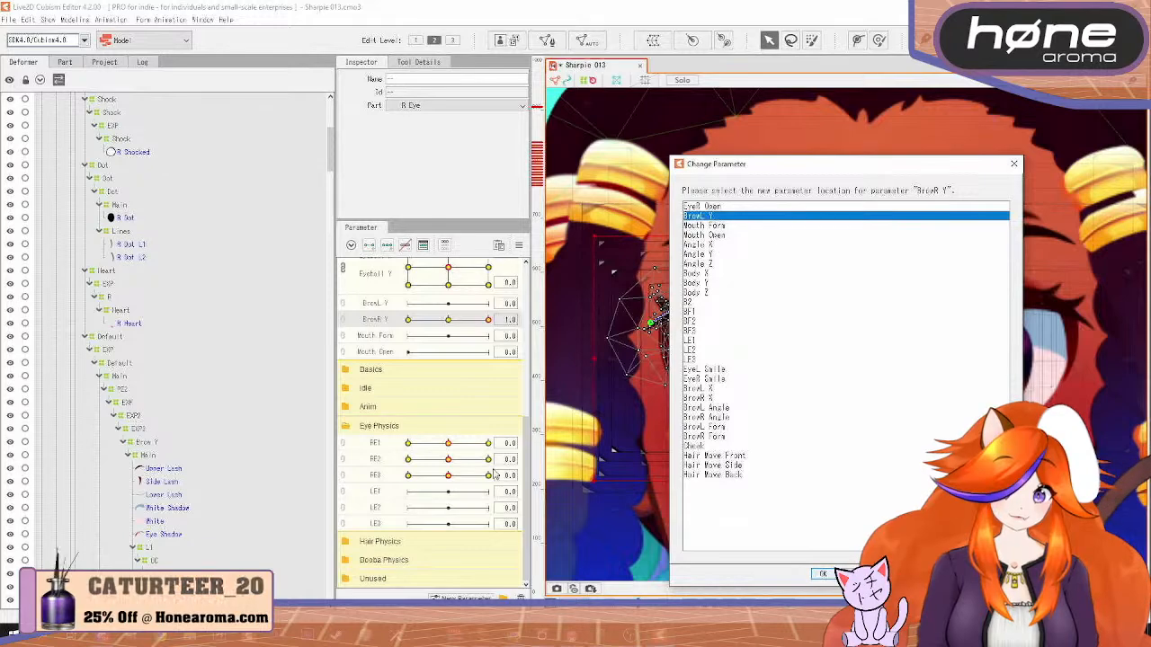
left_click(822, 573)
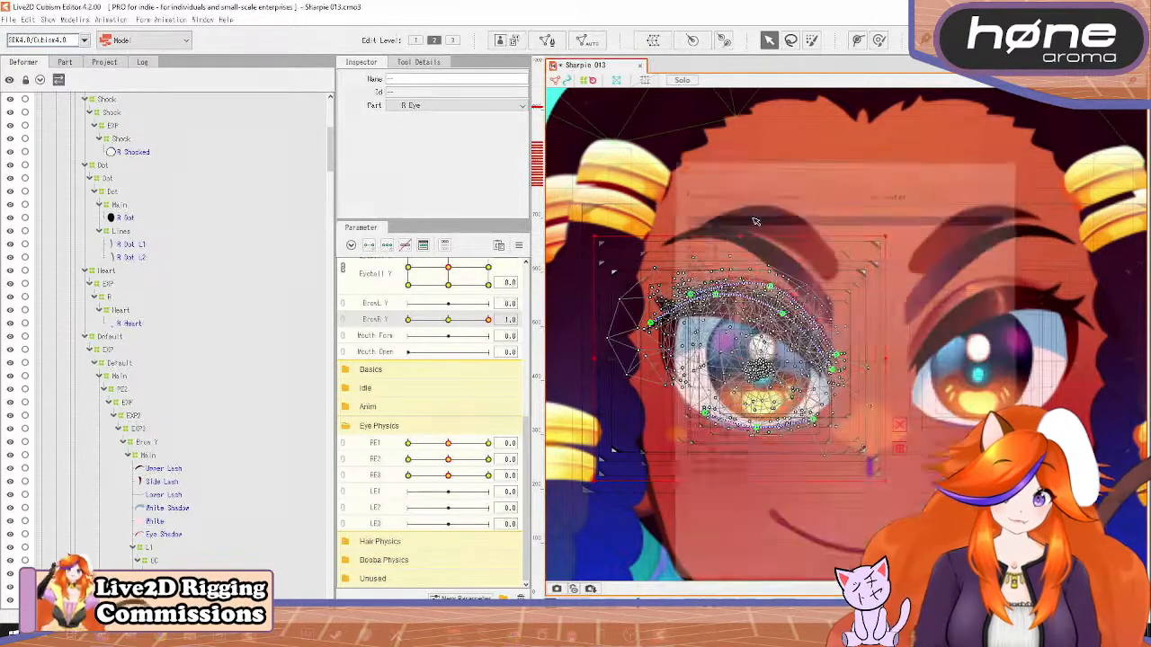
Transfer the mirrored eye's RE1 physics keys to the LE1 parameter
left_click(488, 442)
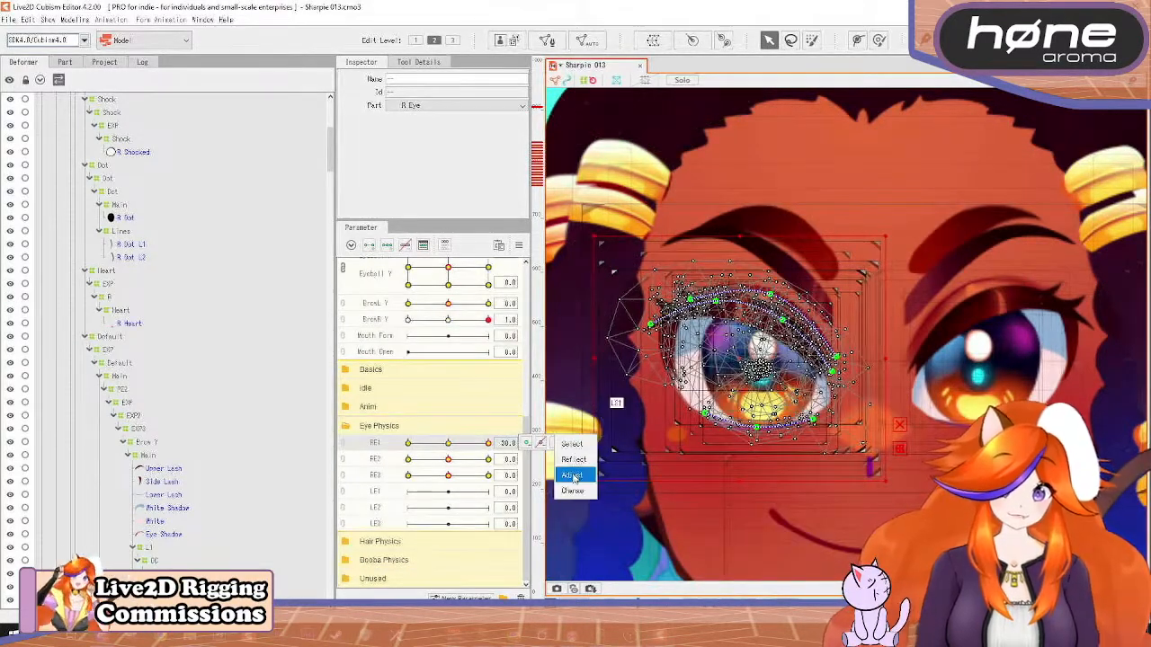
left_click(572, 480)
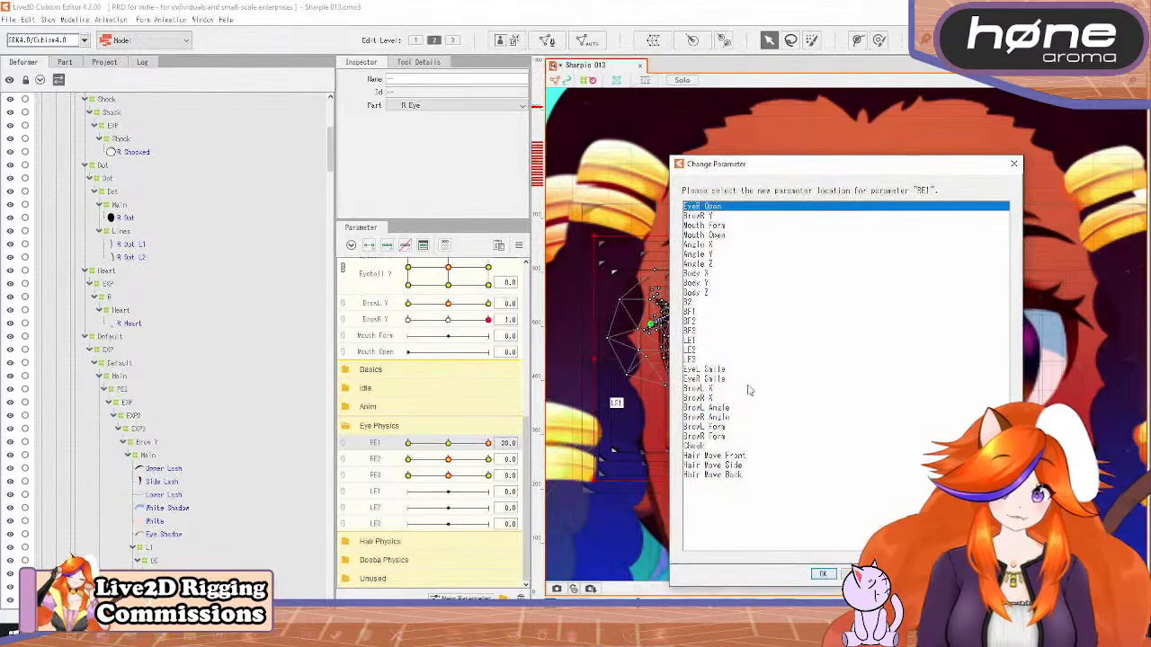
left_click(692, 340)
left_click(823, 573)
Transfer the mirrored eye's RE2 physics keys to the LE2 parameter
left_click(488, 458)
left_click(564, 459)
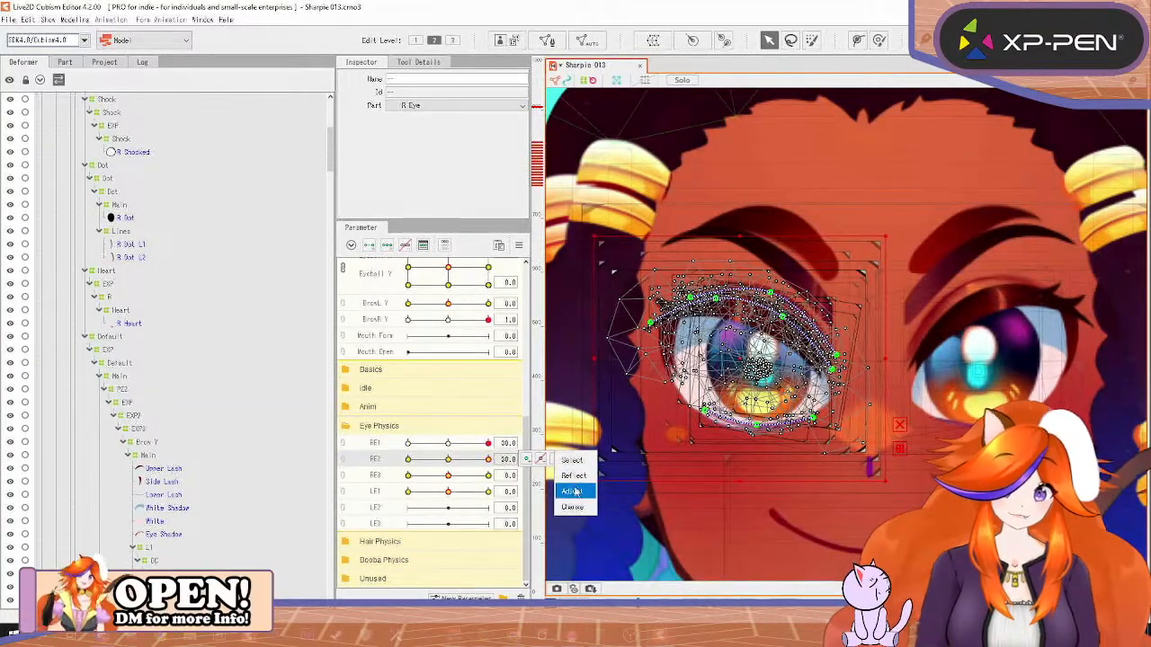
left_click(578, 502)
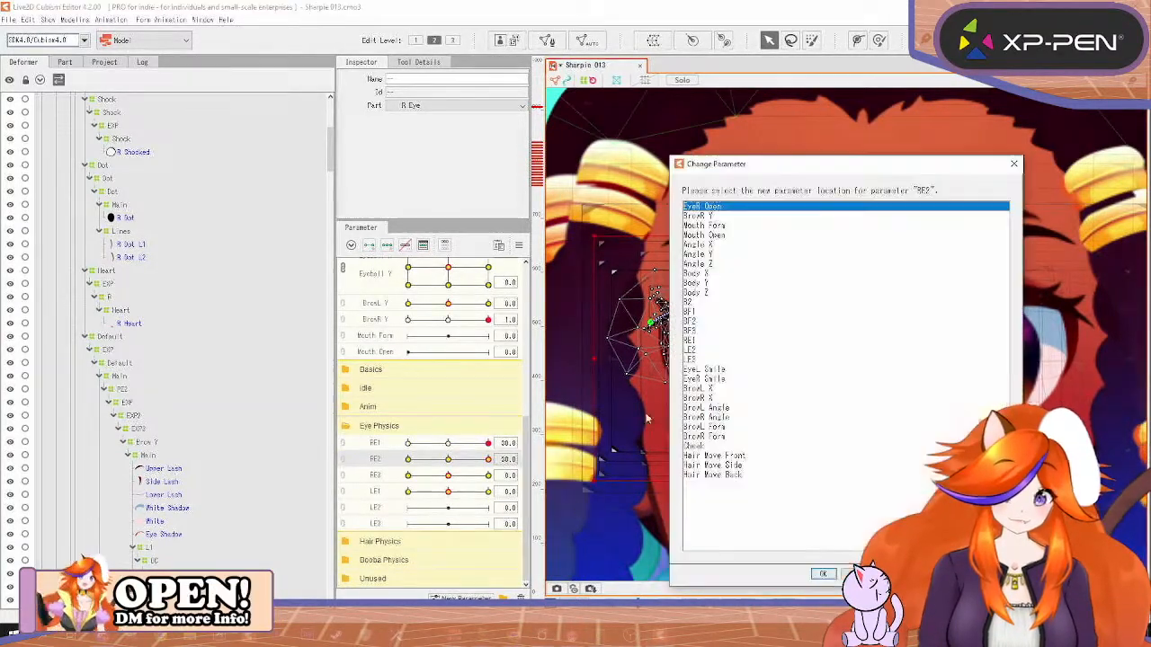
left_click(692, 350)
left_click(822, 573)
Transfer the mirrored eye's RE3 physics keys to the LE3 parameter
left_click(488, 475)
left_click(564, 476)
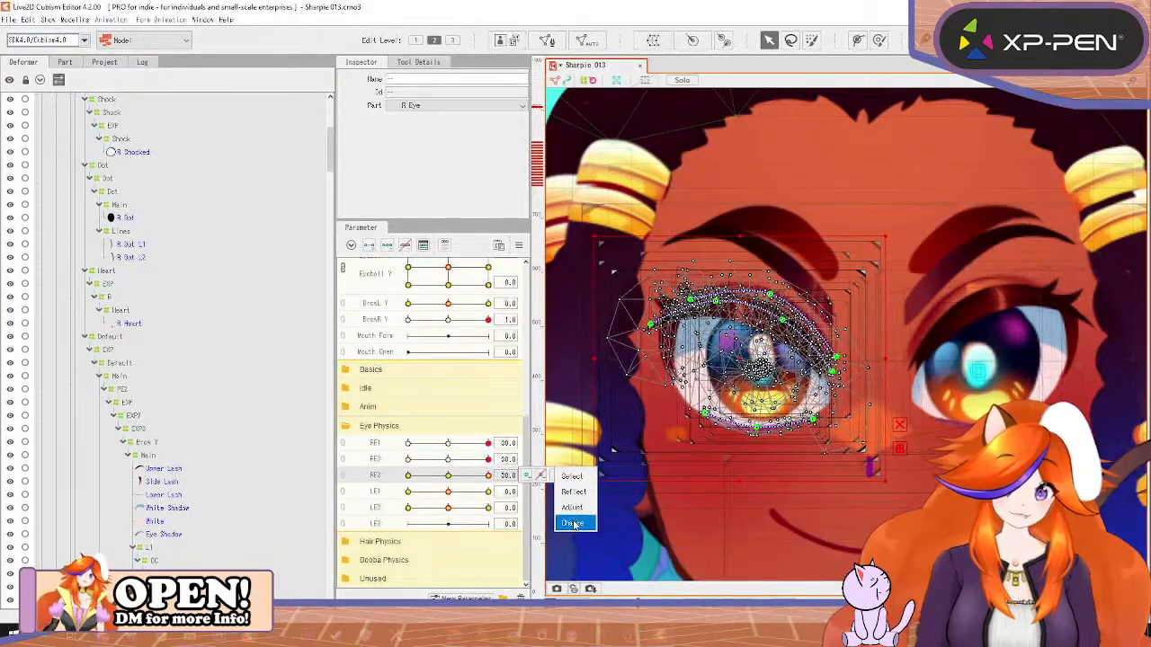
left_click(573, 523)
left_click(708, 360)
left_click(823, 574)
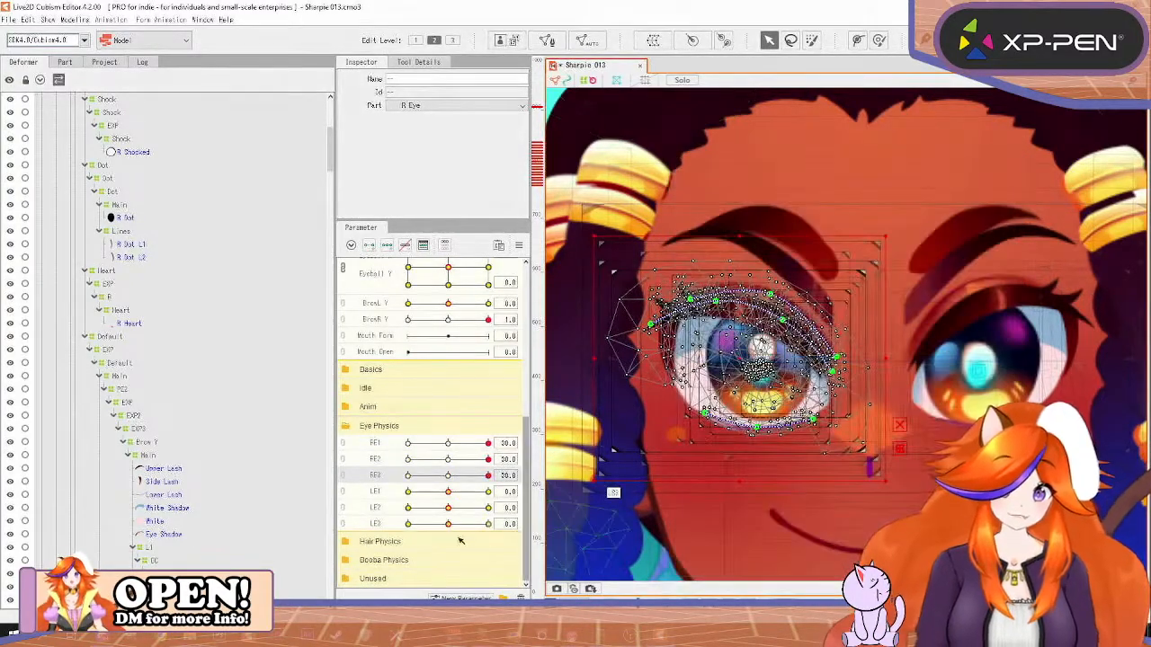
Save the model as a new version named Sharpie 014 and reset all parameters to their default values
key("ctrl+shift+s")
key("Return")
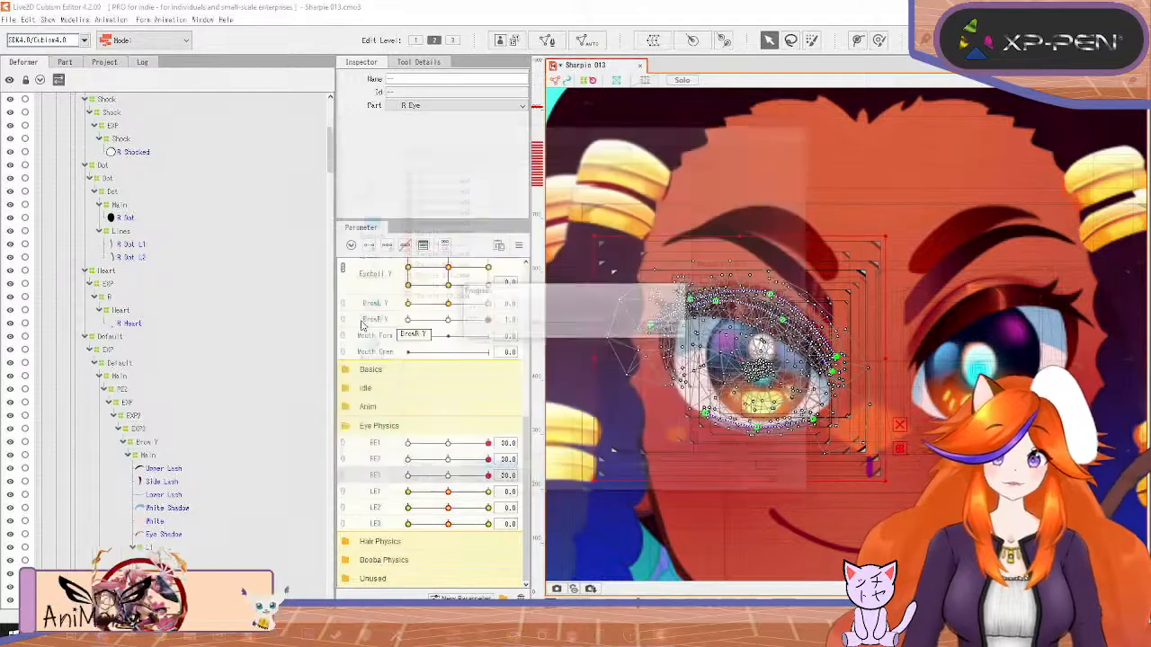
left_click(519, 245)
left_click(557, 243)
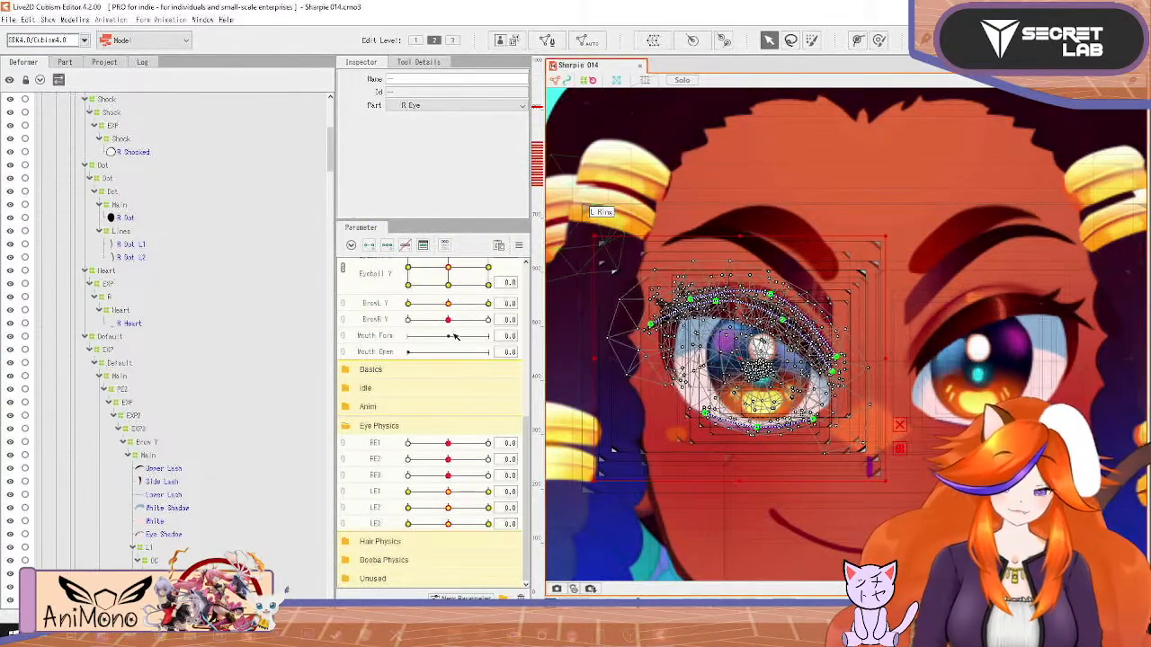
Select the L Heart mesh in the original L Eye deformer and make it visible
scroll(217, 359, "up", 7)
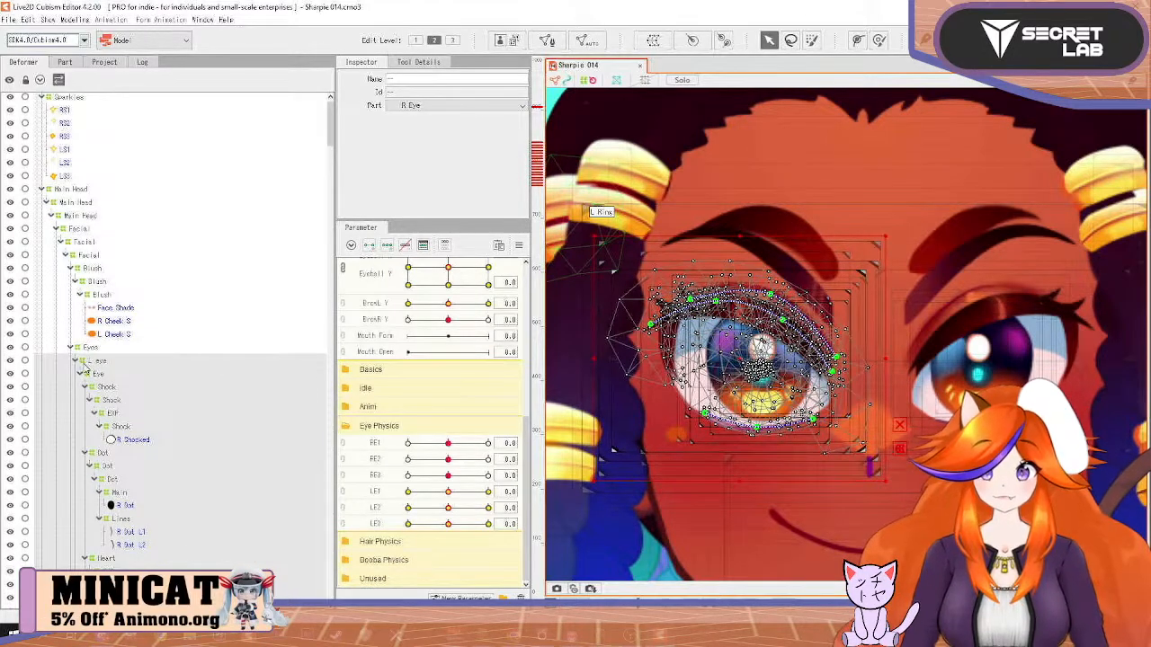
scroll(96, 395, "down", 20)
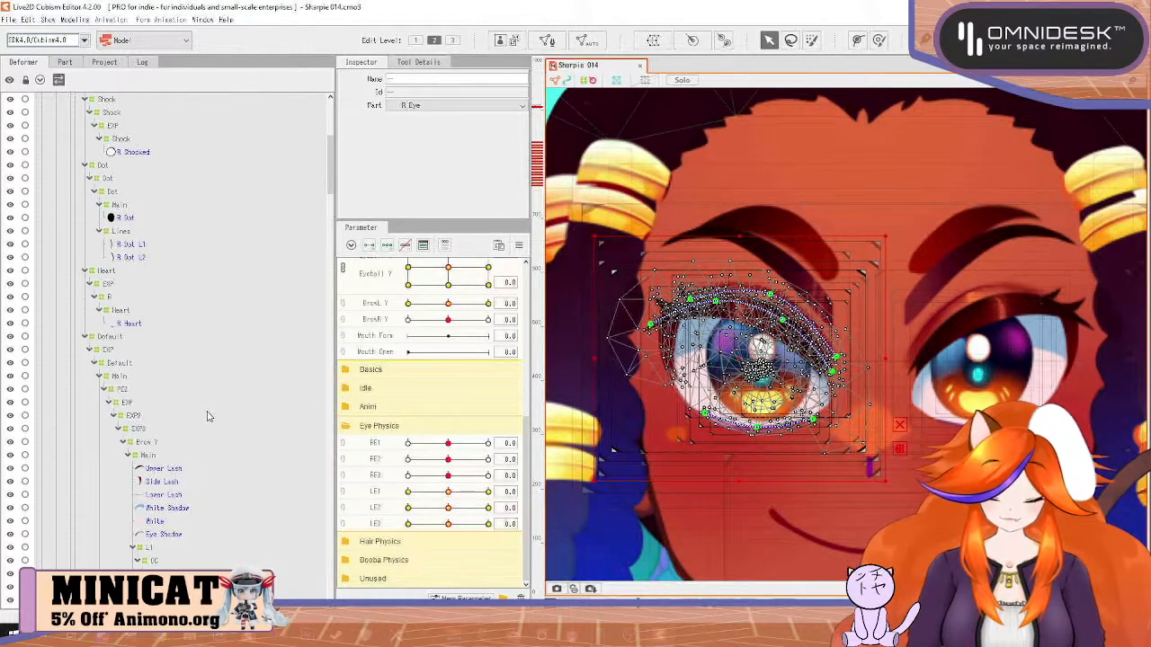
scroll(206, 419, "down", 10)
scroll(203, 423, "down", 5)
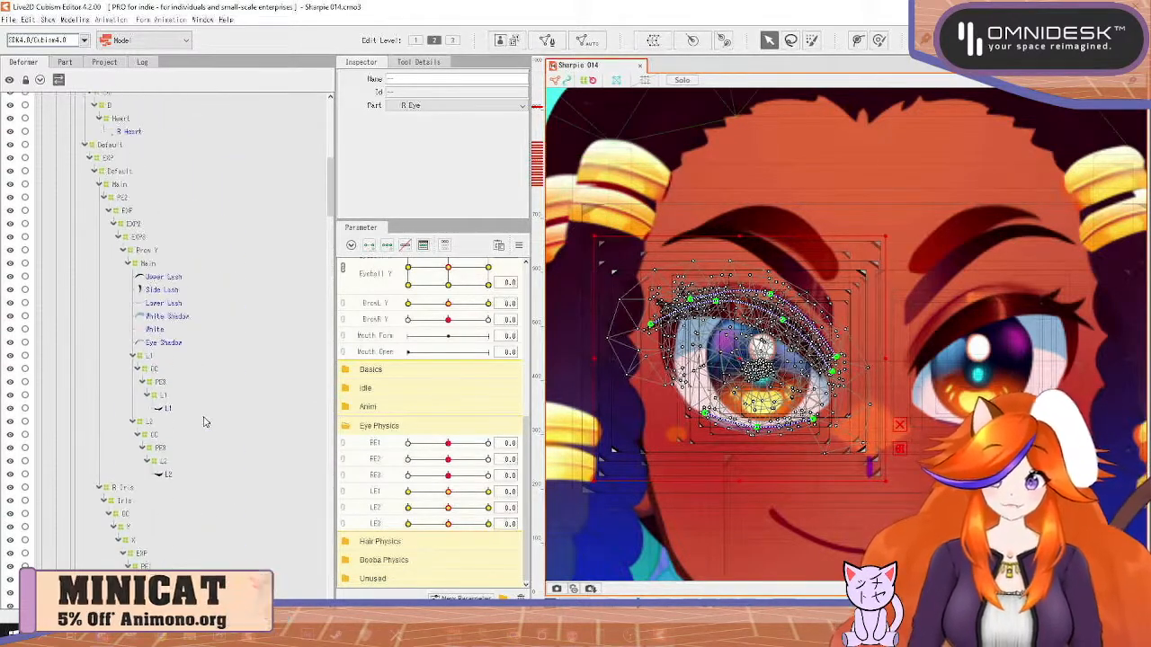
scroll(203, 424, "down", 8)
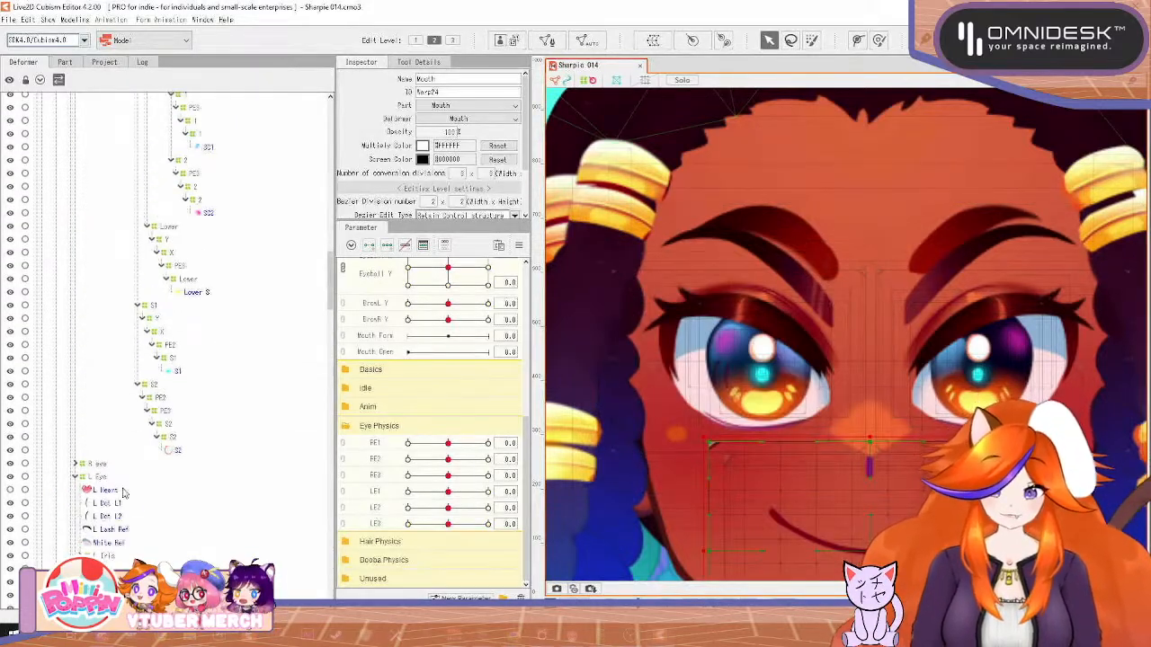
left_click(108, 490)
left_click(10, 491)
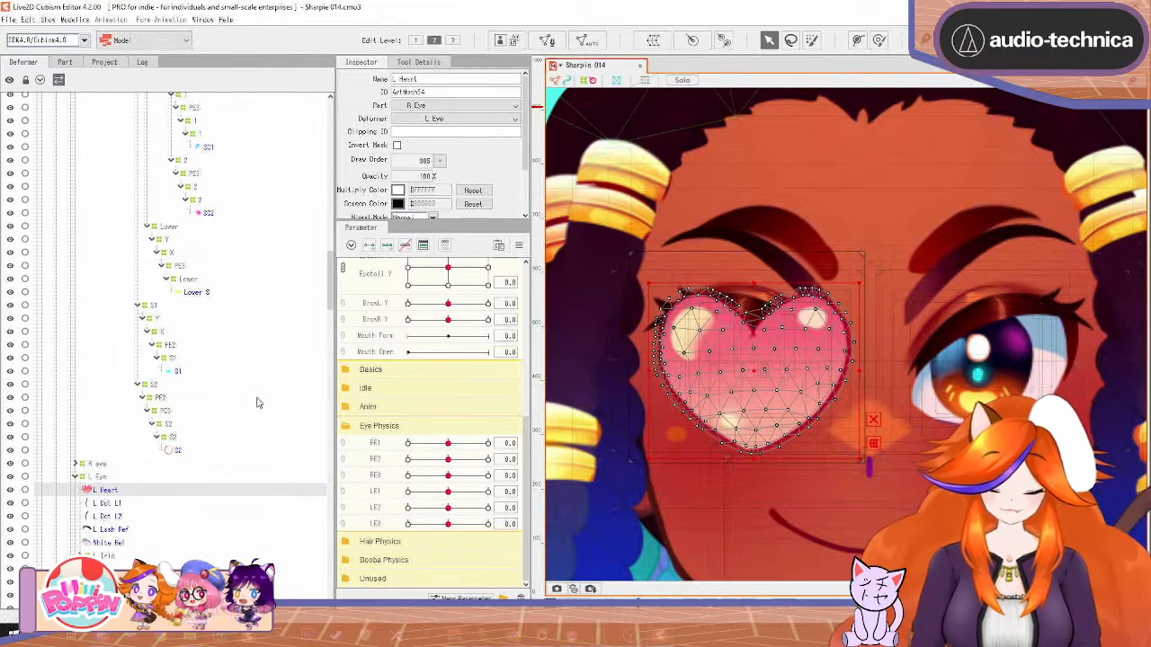
Collapse the mirrored iris's S1 and S2 deformers and inspect its SC1 and SC2 meshes
left_click(138, 306)
left_click(141, 320)
left_click(138, 319)
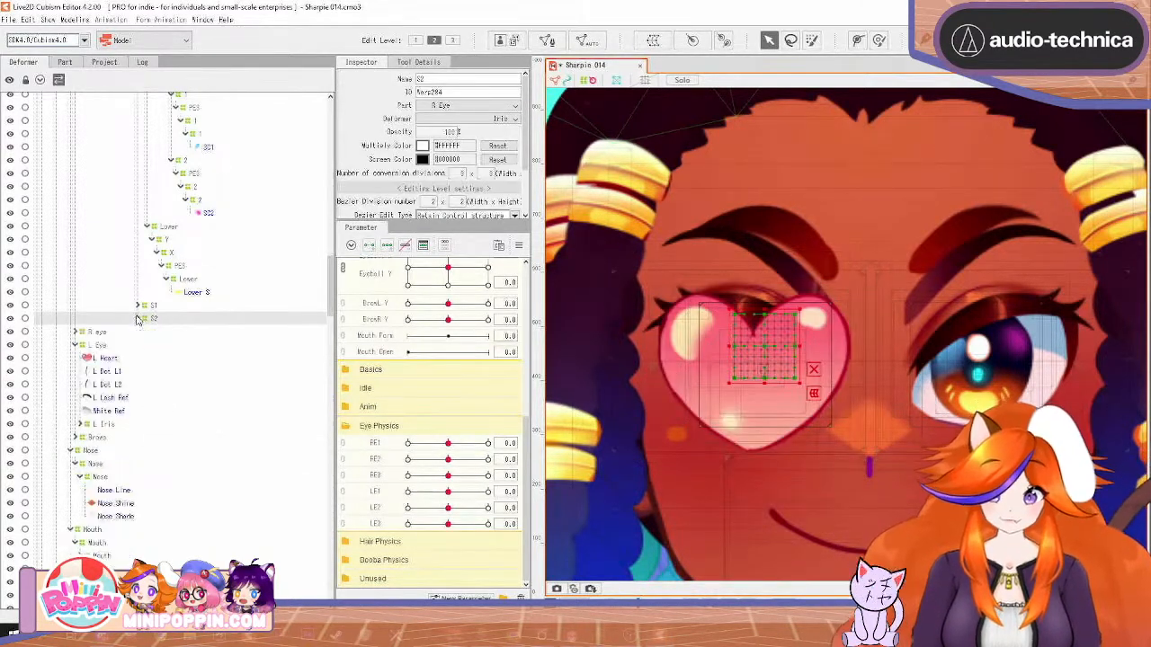
left_click(209, 212)
left_click(208, 147)
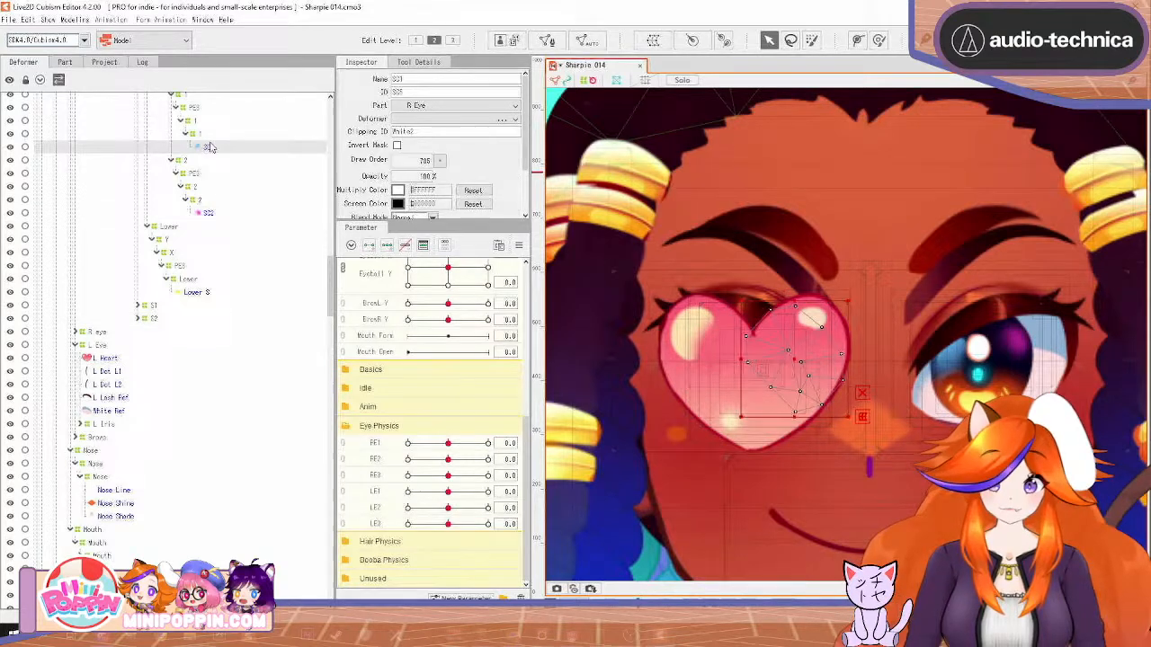
left_click(209, 213)
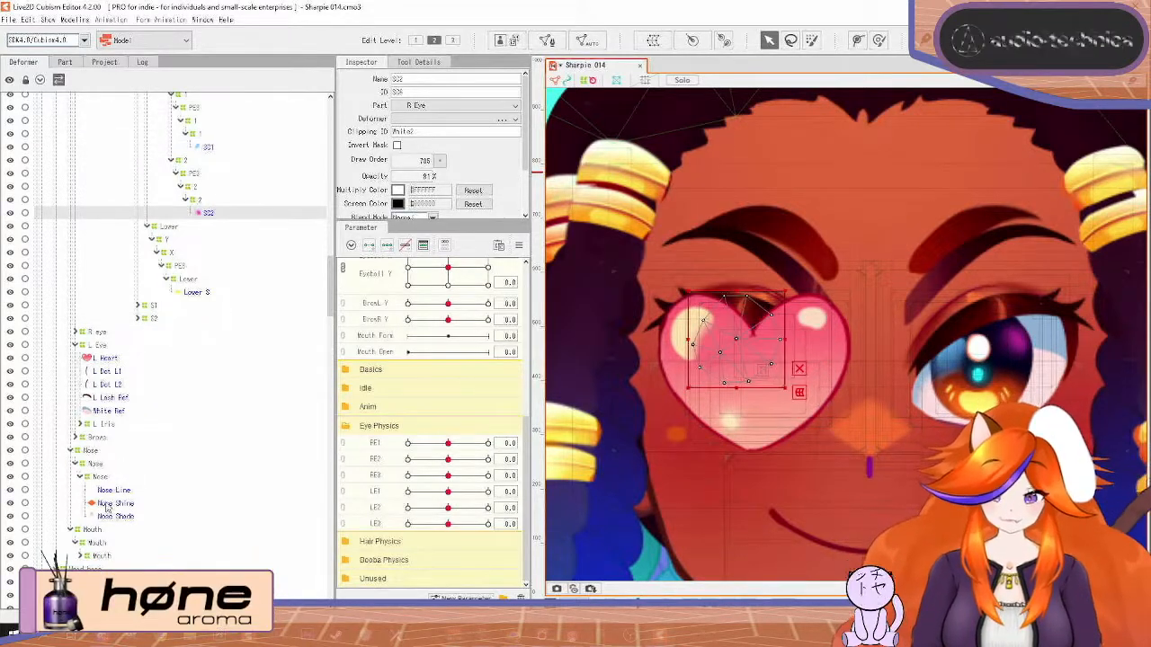
Check the PE3 deformer above SC1 by moving LE3 to -30 and back to 0
scroll(186, 276, "up", 3)
left_click(194, 203)
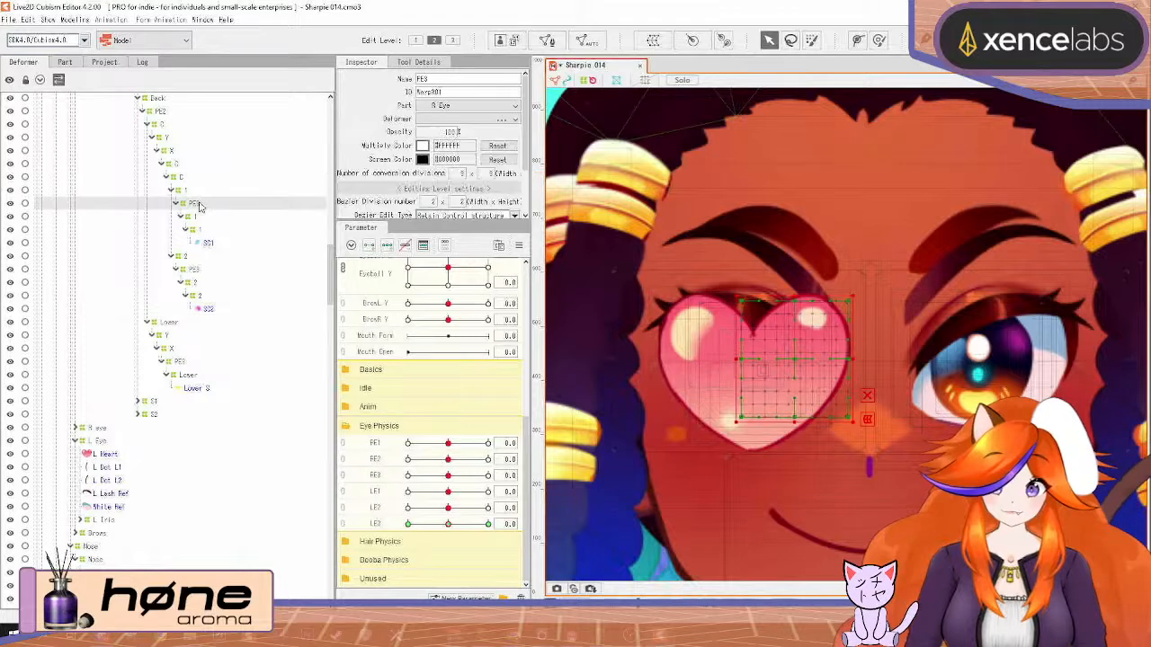
left_click_drag(452, 529, 387, 527)
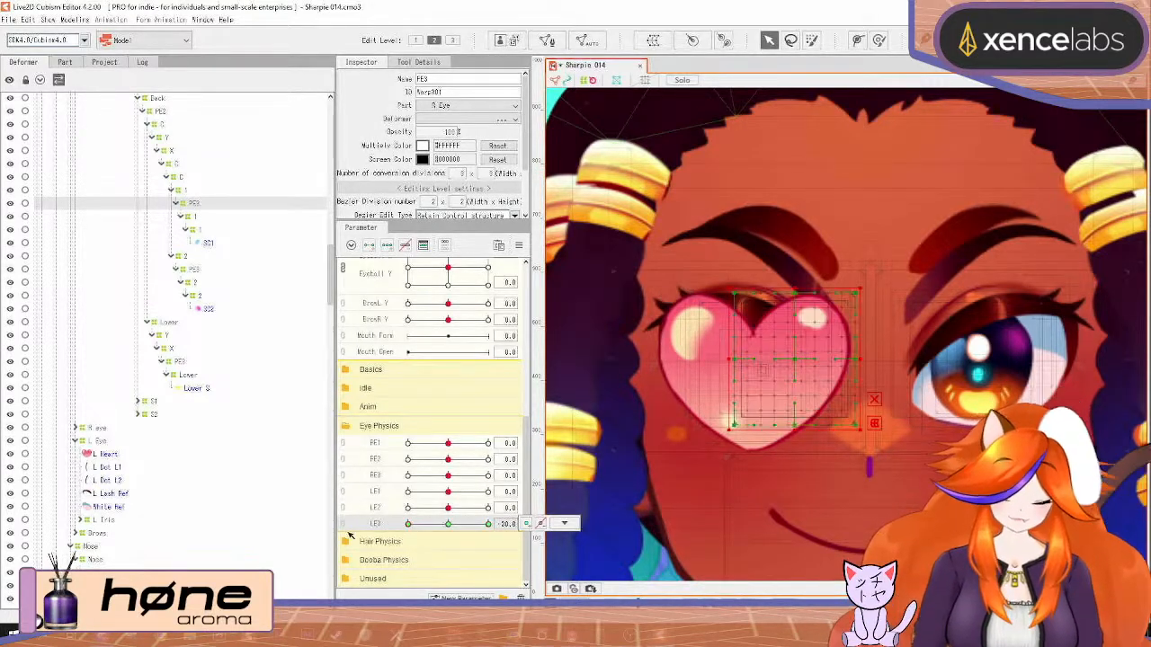
left_click_drag(407, 526, 447, 525)
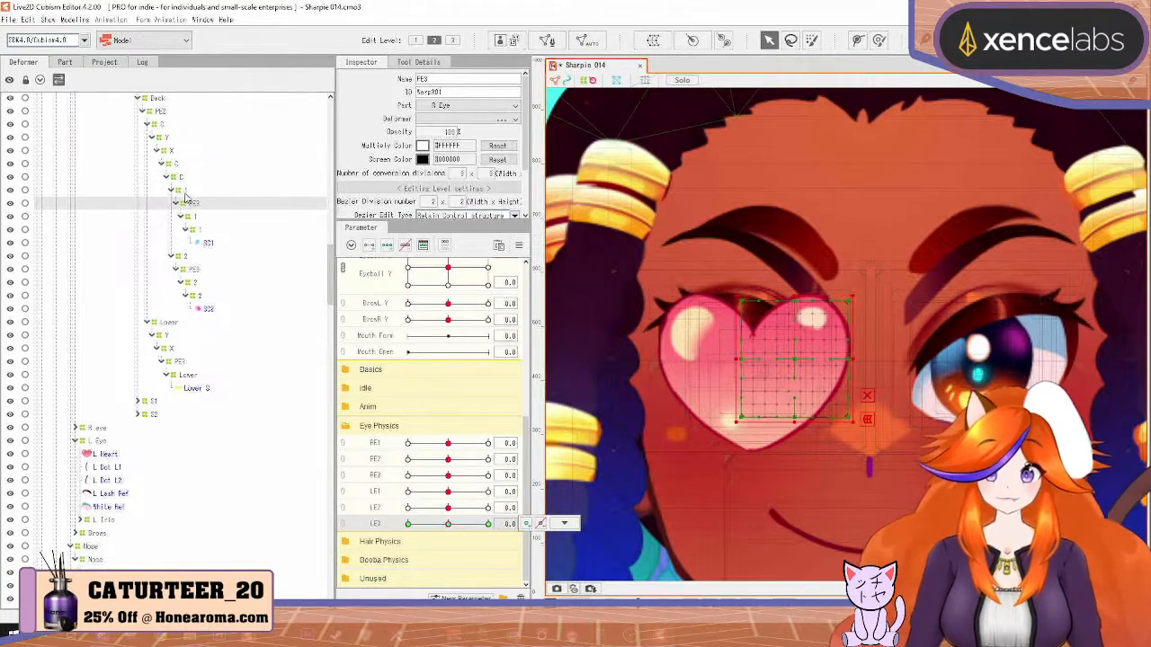
Delete the mirrored iris's 1 and 2 deformers together with all their children, including the SC1 and SC2 meshes
left_click(185, 191)
left_click(211, 310, "shift")
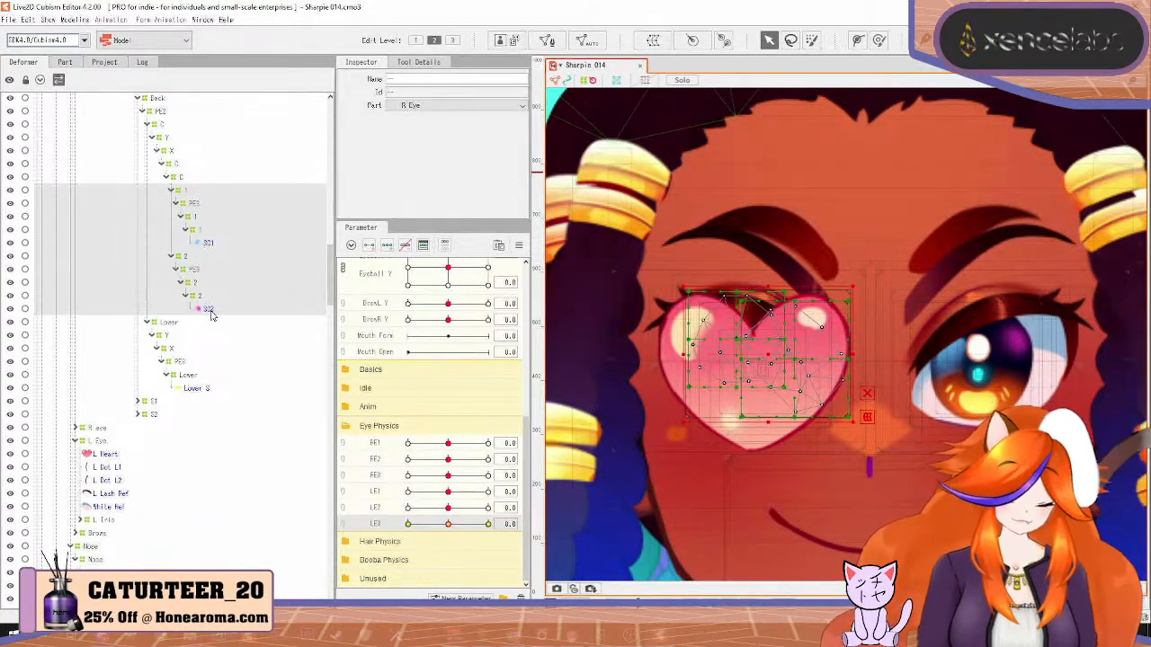
key("Delete")
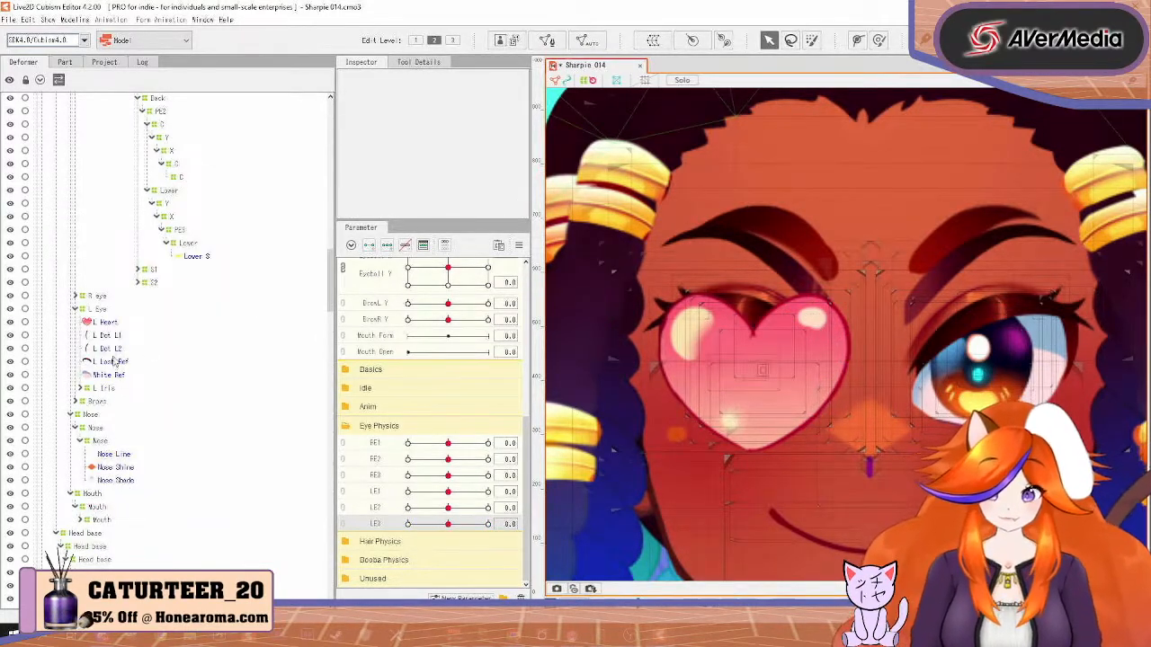
Move the original SC1 and SC2 meshes from the L Iris deformer into the mirrored eye's innermost C deformer
left_click(80, 387)
left_click(107, 403)
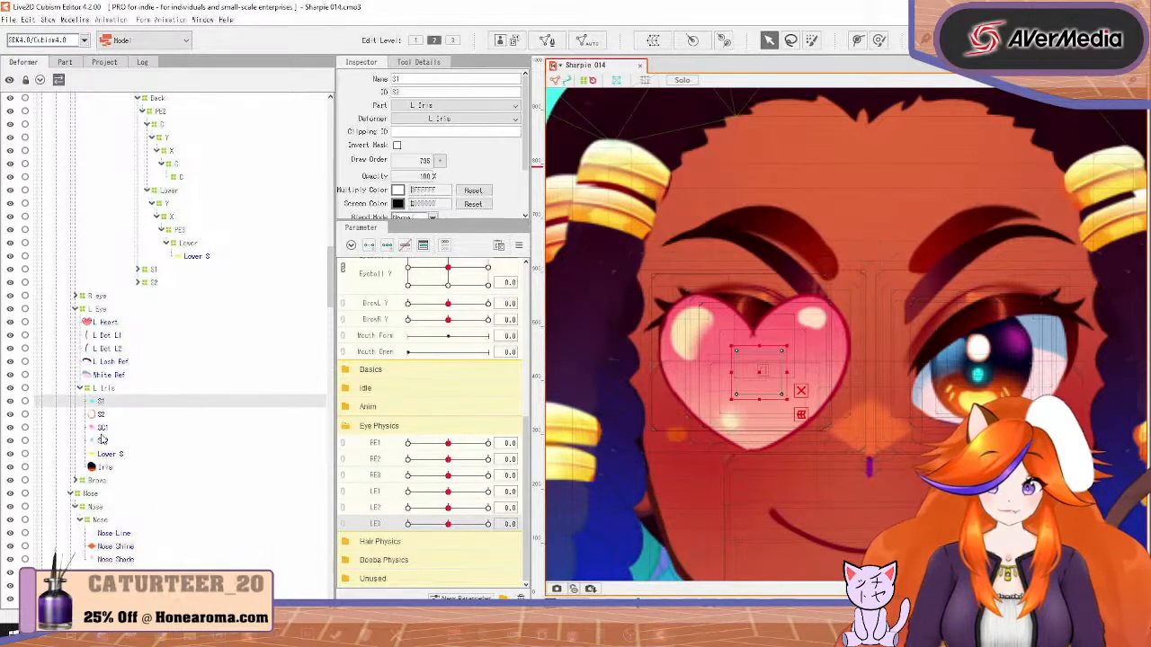
left_click(104, 440)
left_click(106, 430, "shift")
left_click_drag(107, 432, 176, 183)
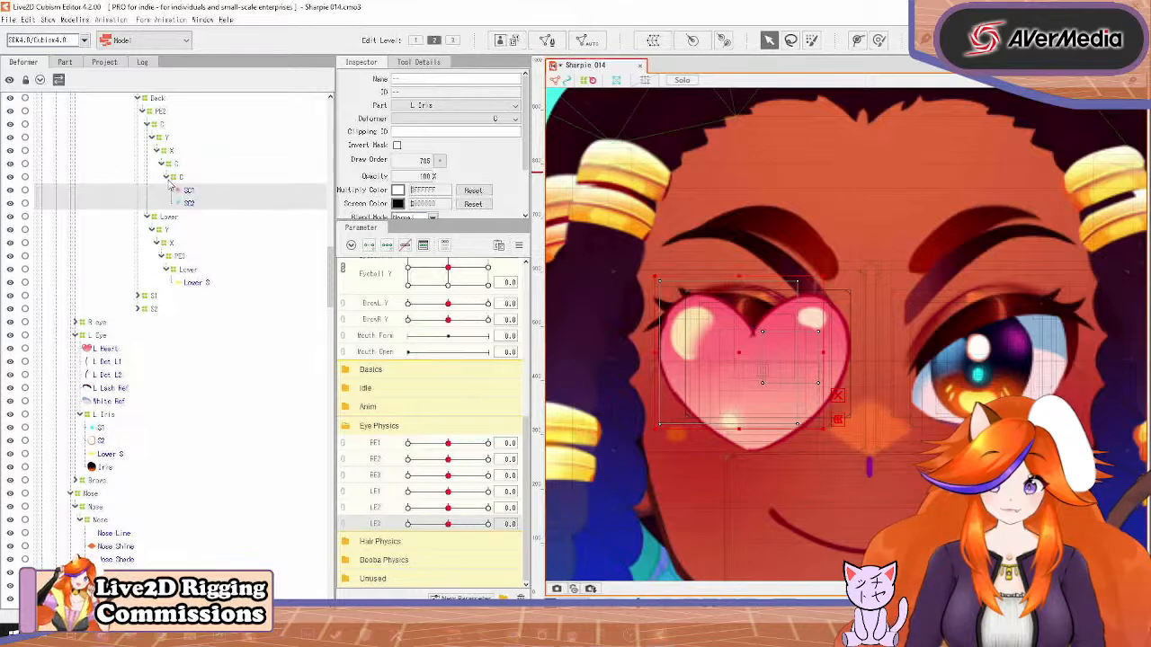
Create parent warp deformers named 1 for SC1 and 2 for SC2, each with 2 × 2 Bezier divisions
left_click(194, 189)
left_click(653, 40)
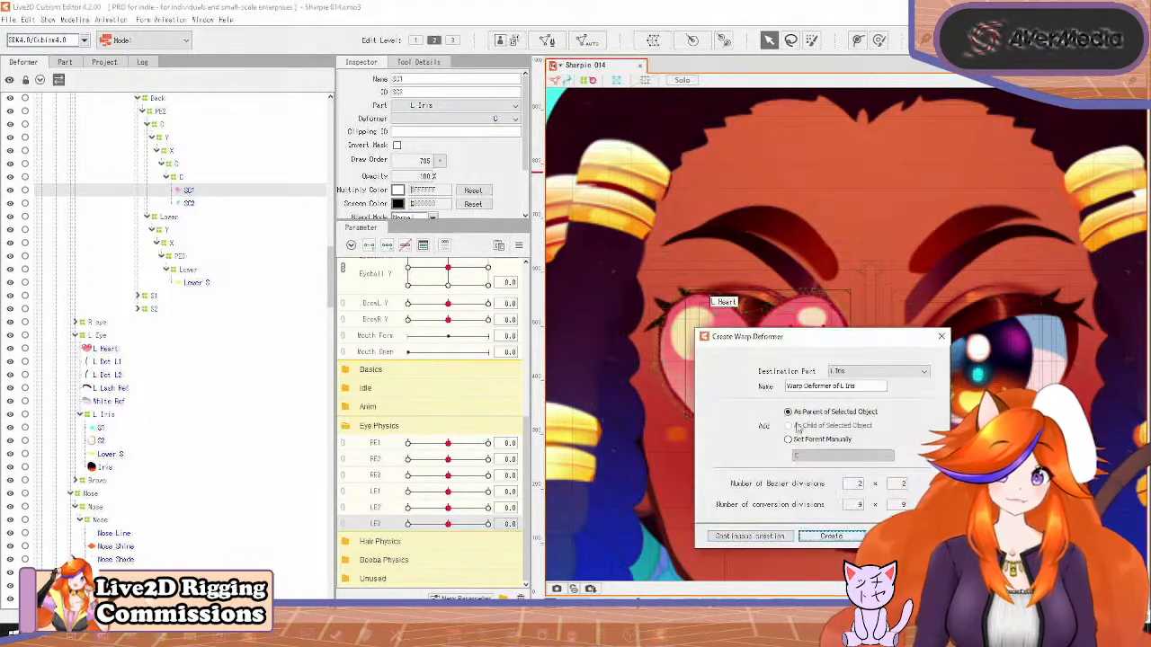
left_click(779, 537)
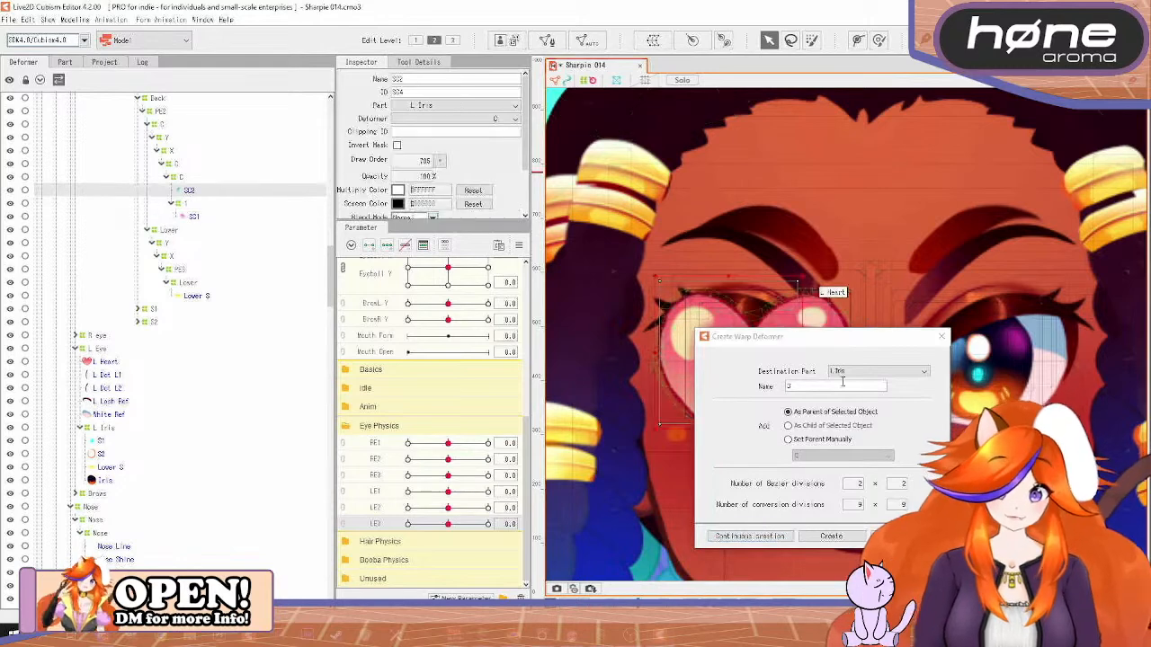
left_click_drag(814, 389, 745, 388)
type("2")
left_click(769, 539)
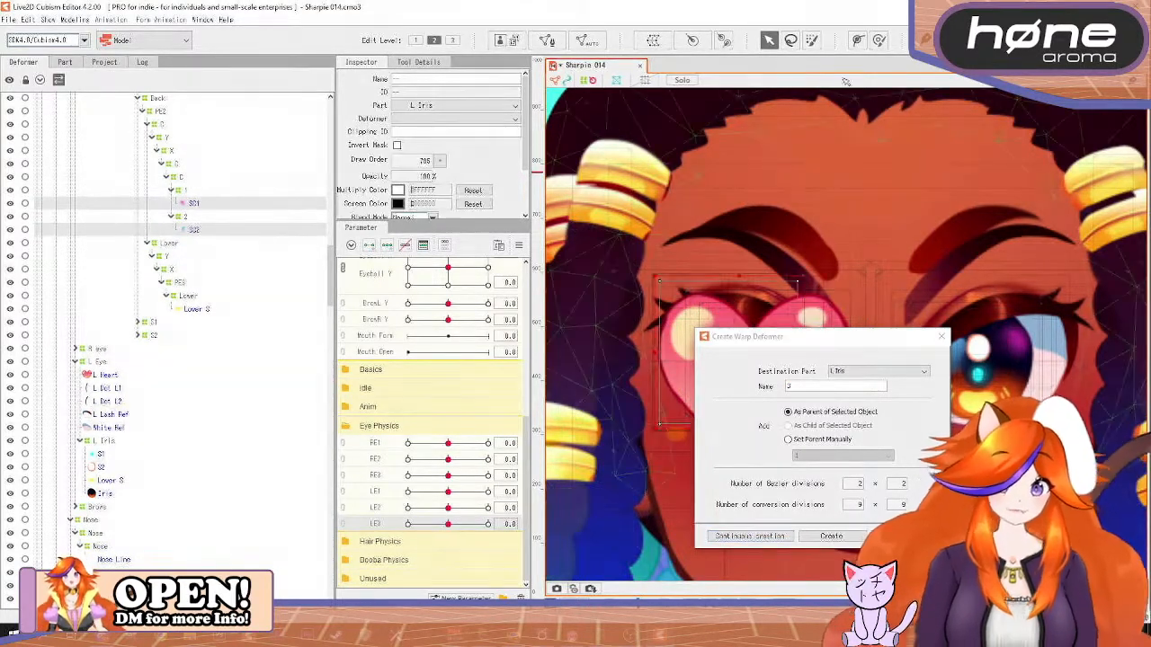
Generate automatic meshes for SC1 and SC2 with the Standard preset and dismiss the warp deformer creation dialog
left_click(594, 44)
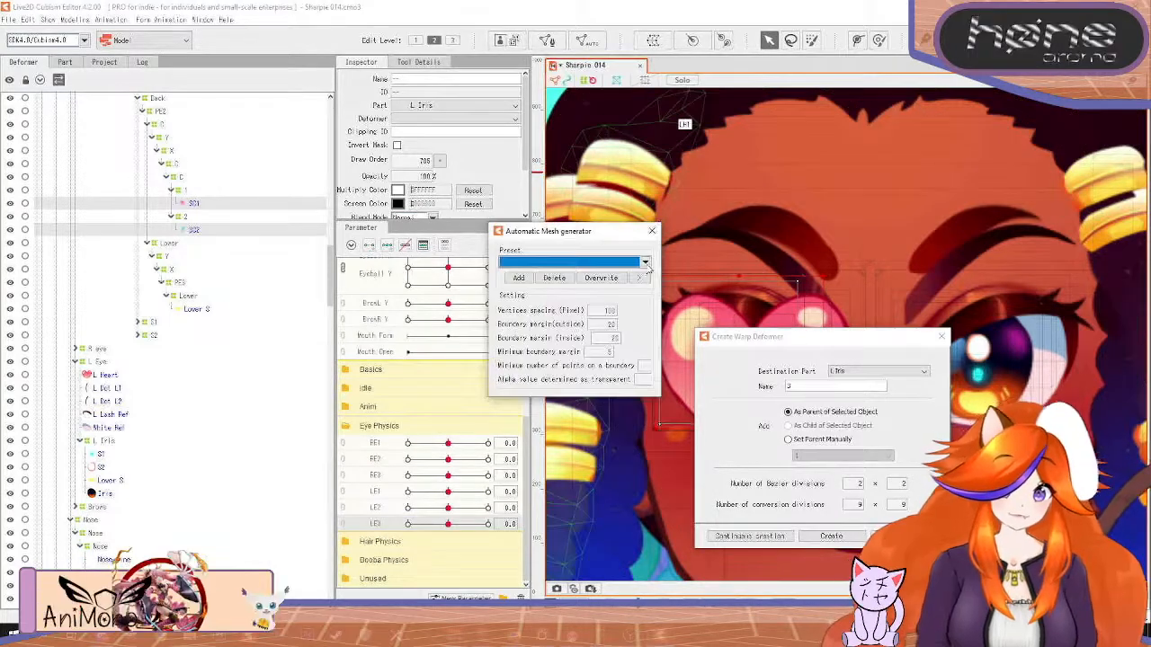
left_click(572, 261)
left_click(530, 273)
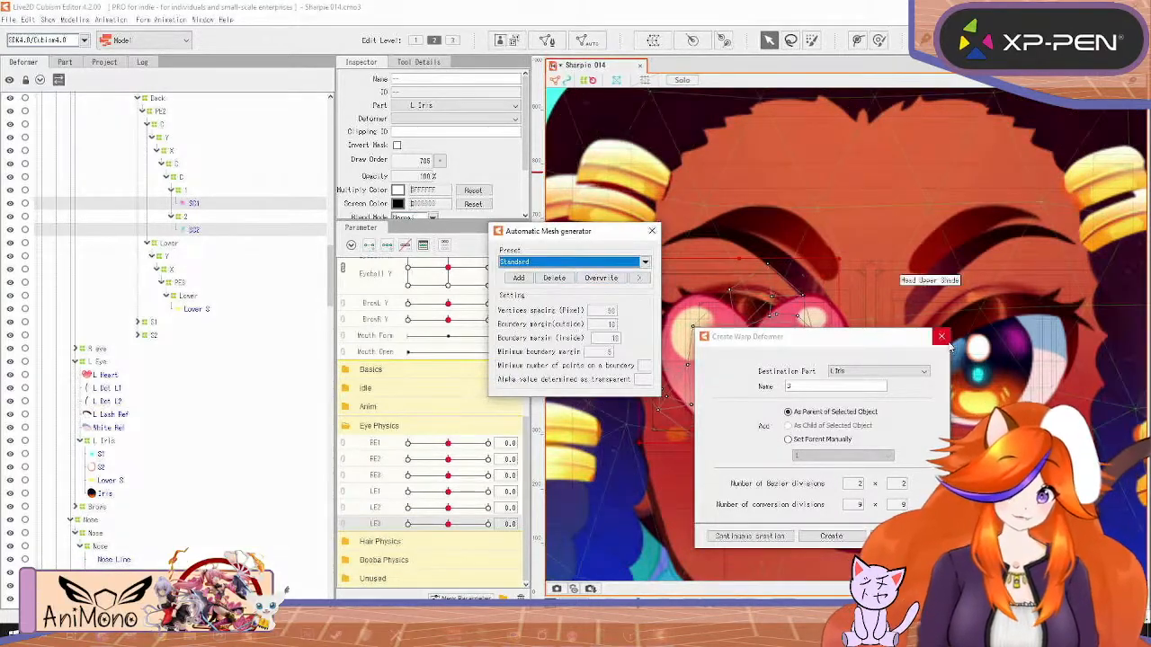
left_click(942, 338)
Add three keys on the LE3 parameter to both the 1 and 2 warp deformers
left_click(193, 204)
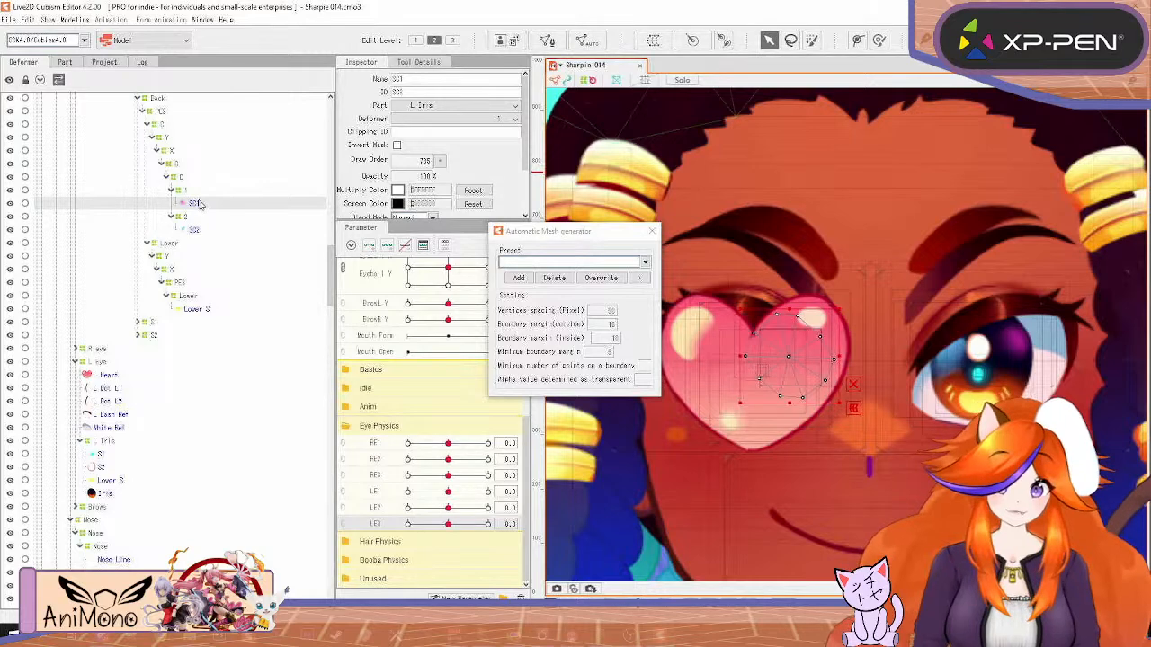
left_click(184, 190)
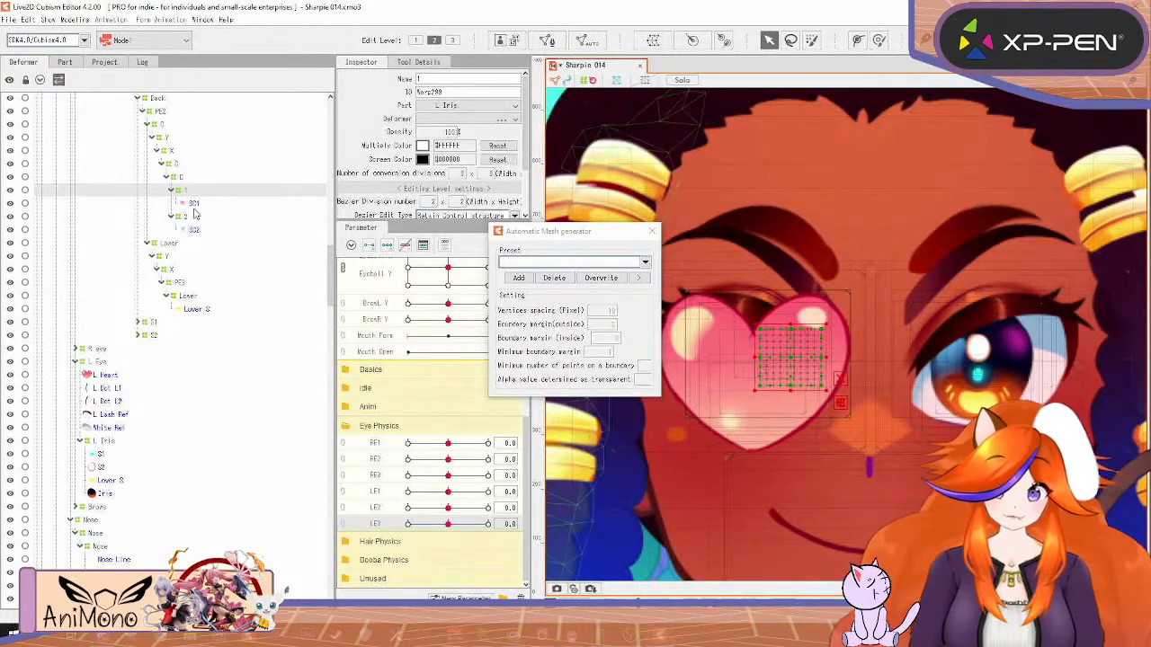
left_click(193, 215, "ctrl")
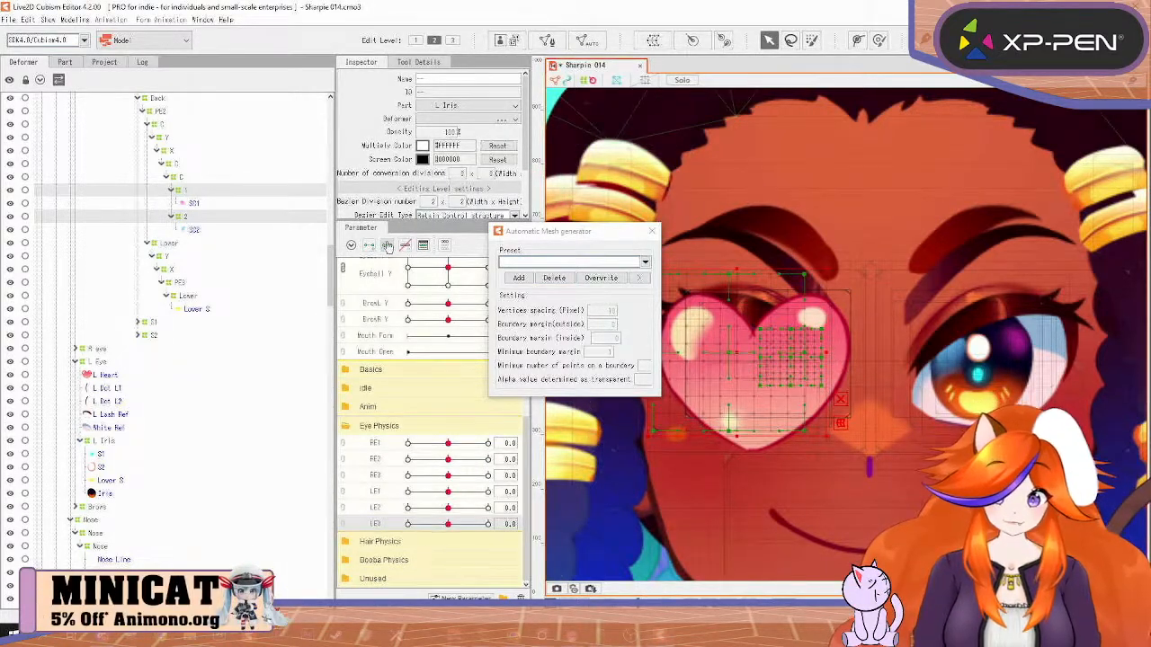
left_click(375, 524)
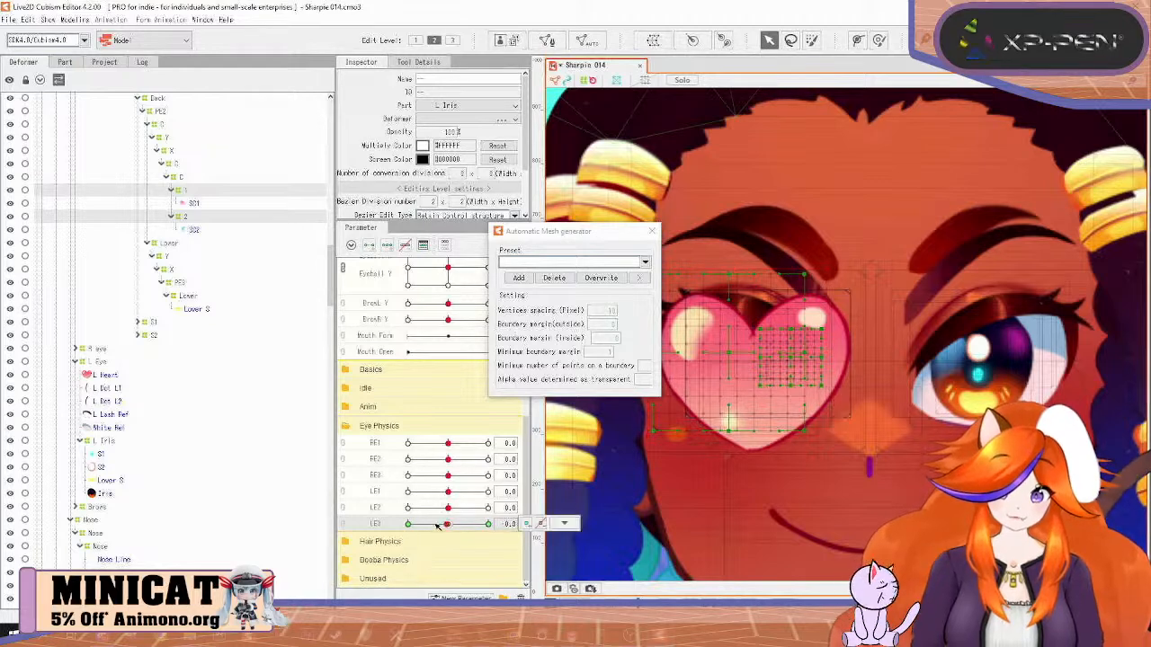
Compare with the RE3 motion, then at LE3 30 scale warp deformers 2 and 1 down slightly
left_click(420, 524)
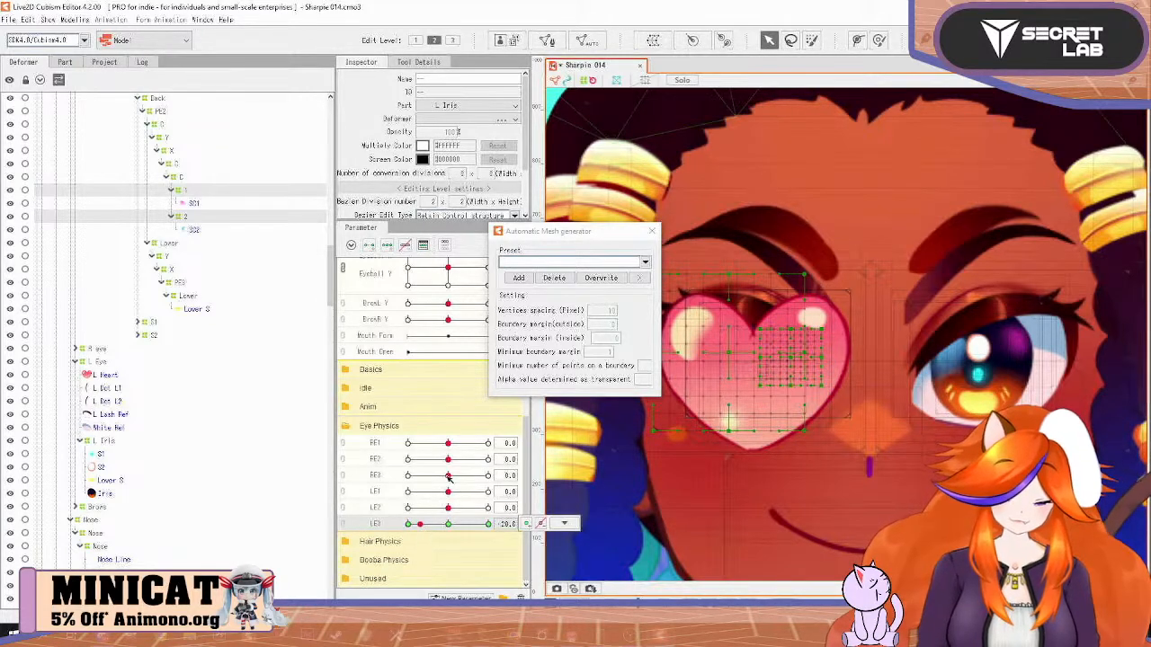
left_click_drag(448, 476, 527, 491)
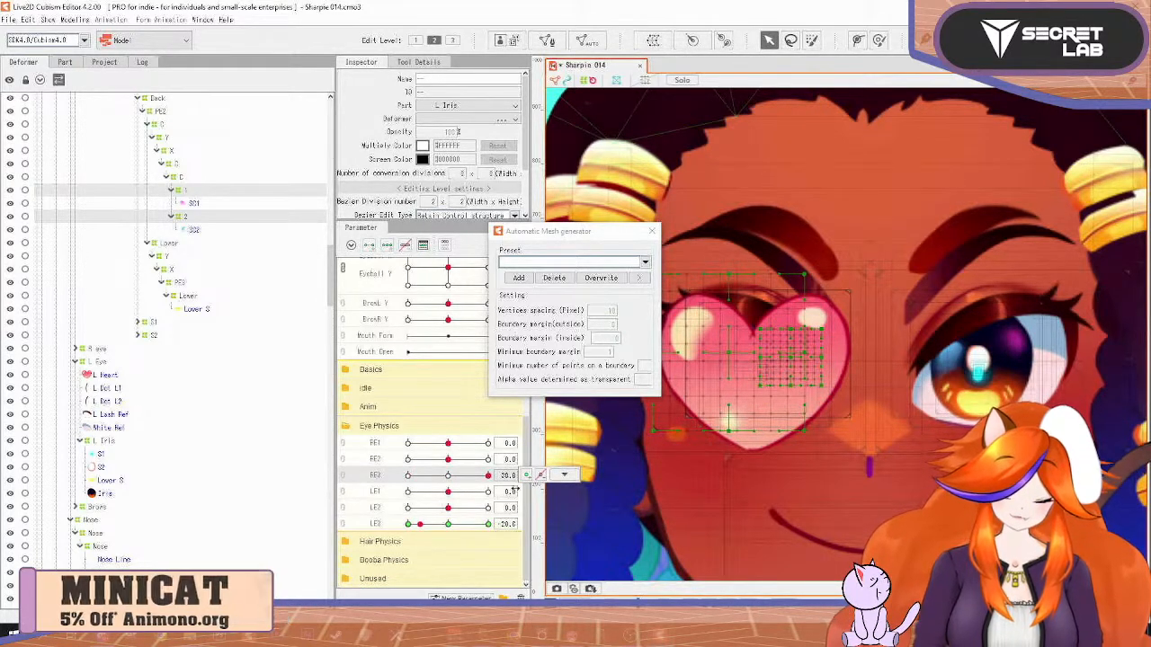
left_click(448, 476)
left_click_drag(447, 524, 548, 526)
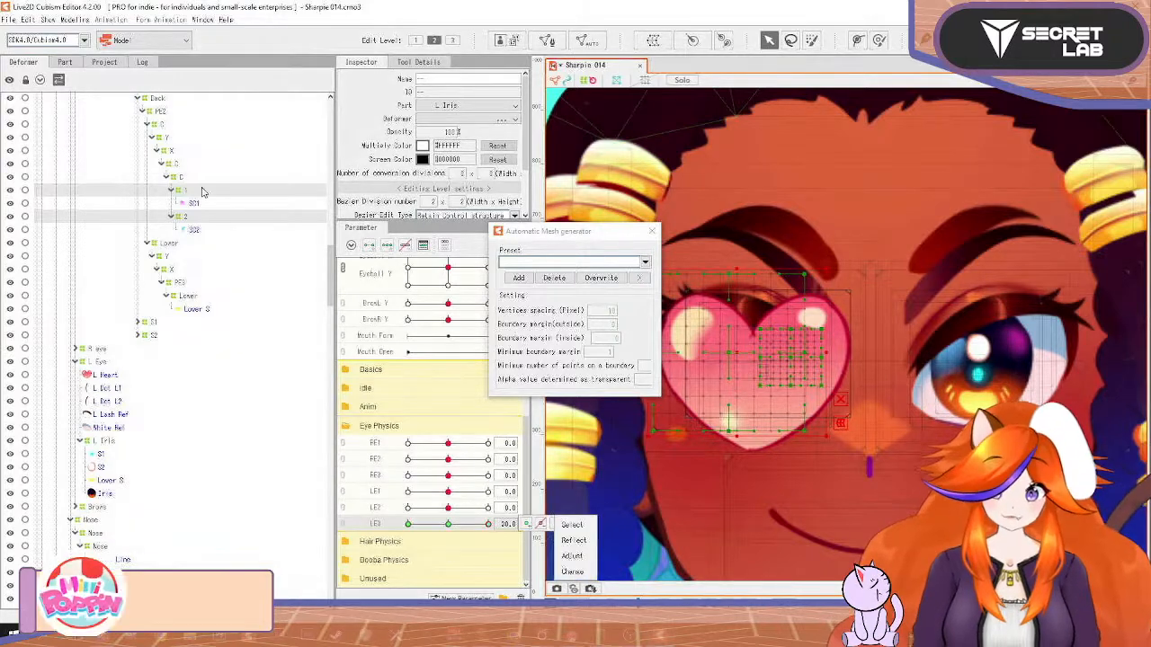
left_click(189, 220)
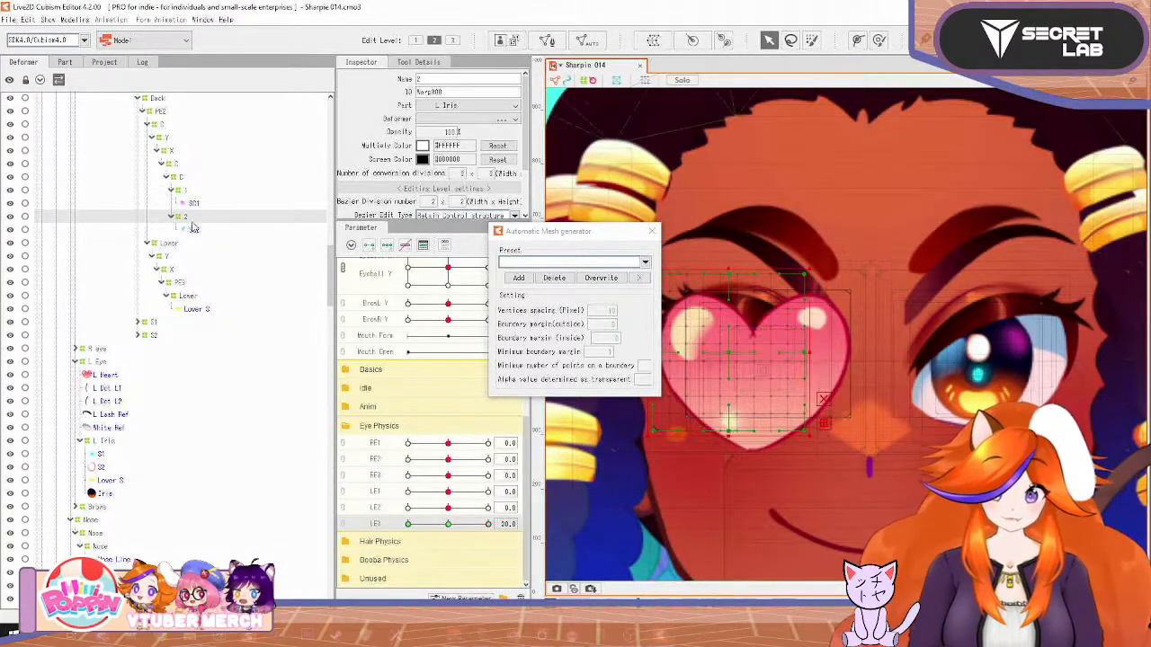
left_click_drag(798, 278, 804, 285)
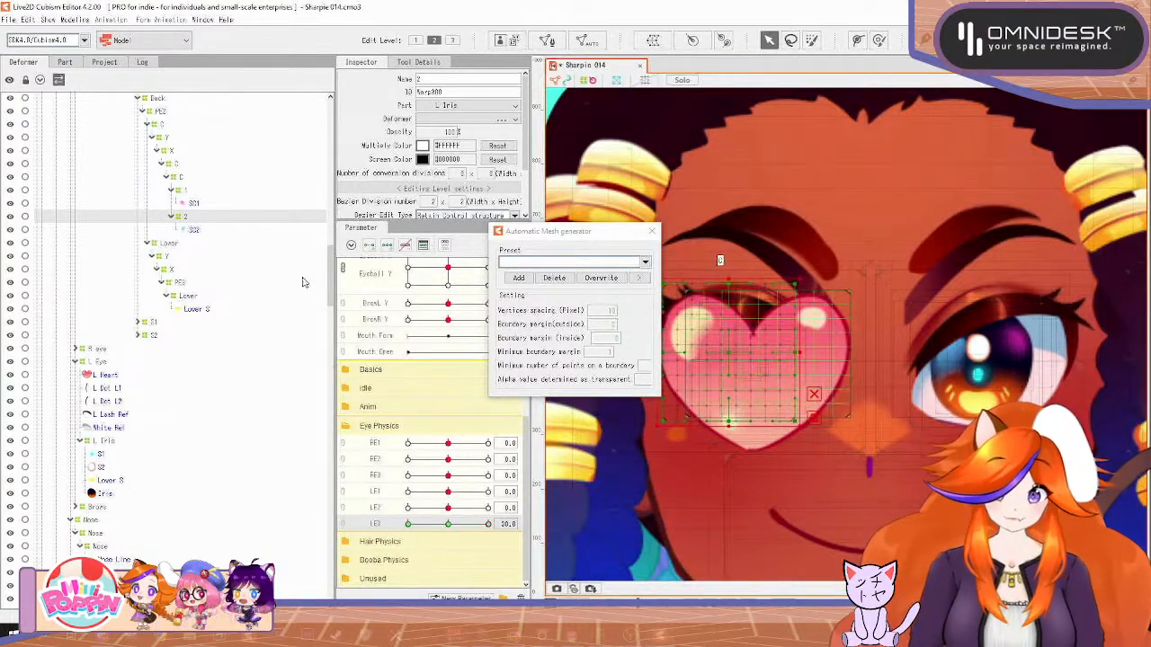
left_click(200, 192)
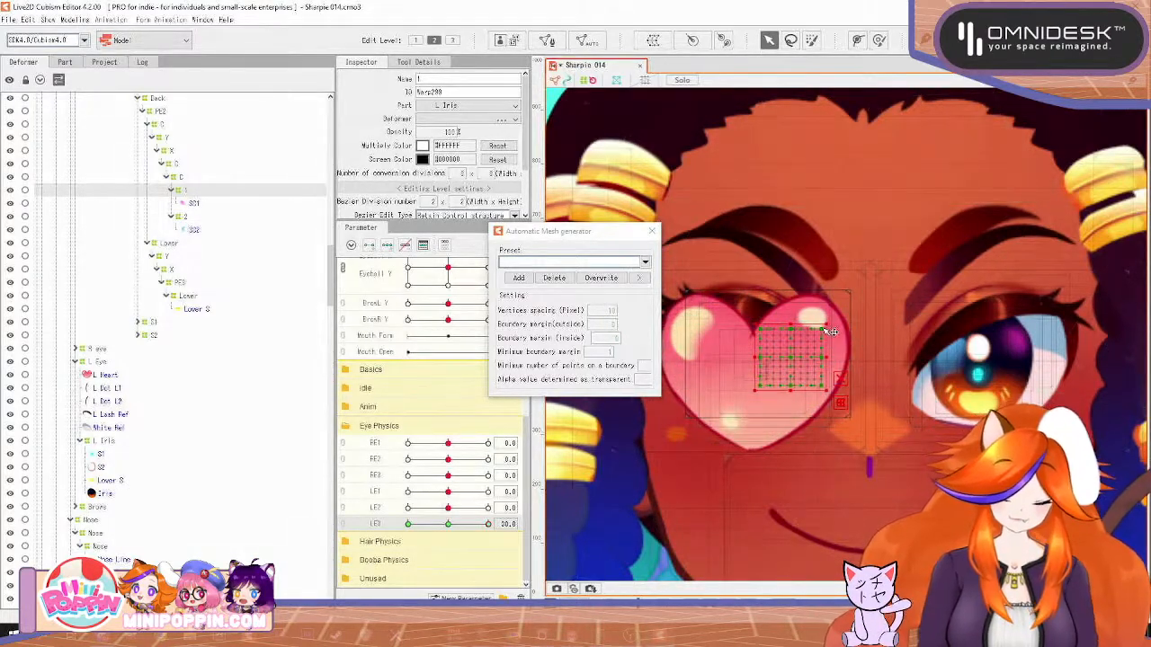
left_click_drag(829, 322, 817, 330)
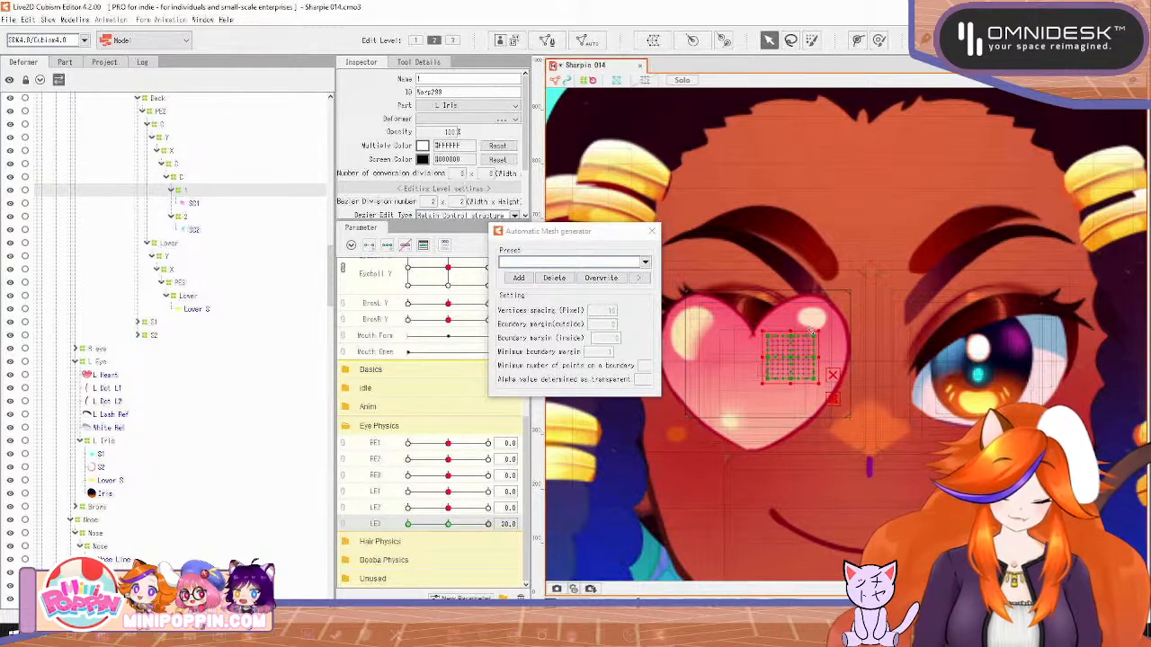
At LE3 -30, scale warp deformers 1 and 2 up slightly
left_click_drag(488, 525, 338, 533)
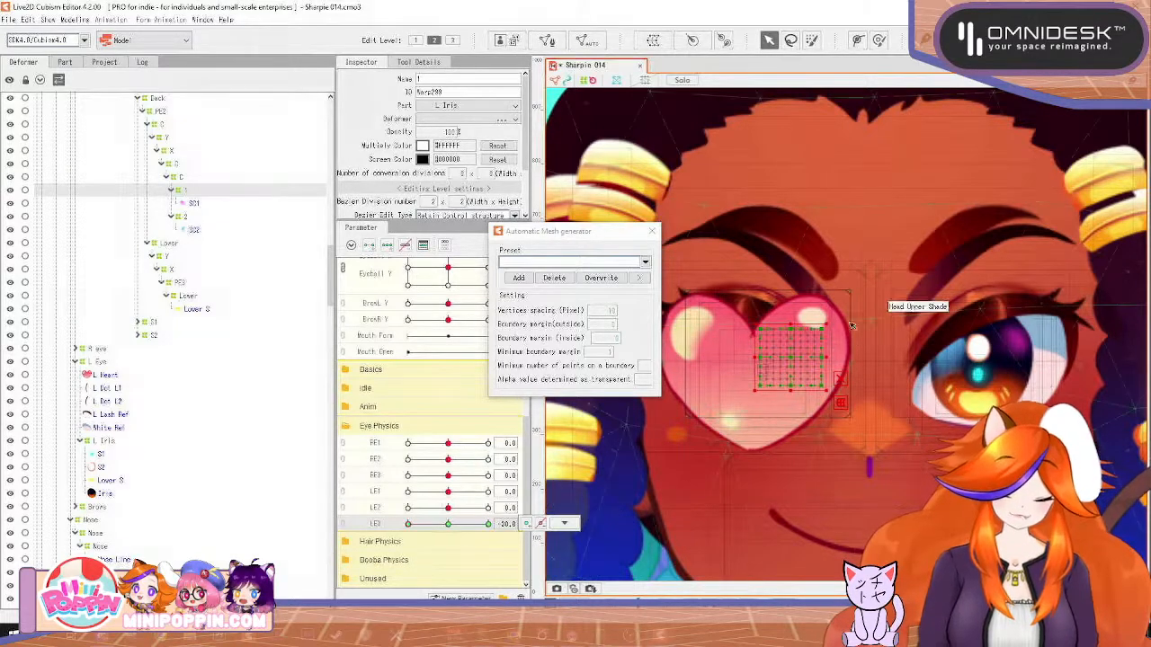
left_click_drag(830, 323, 842, 315)
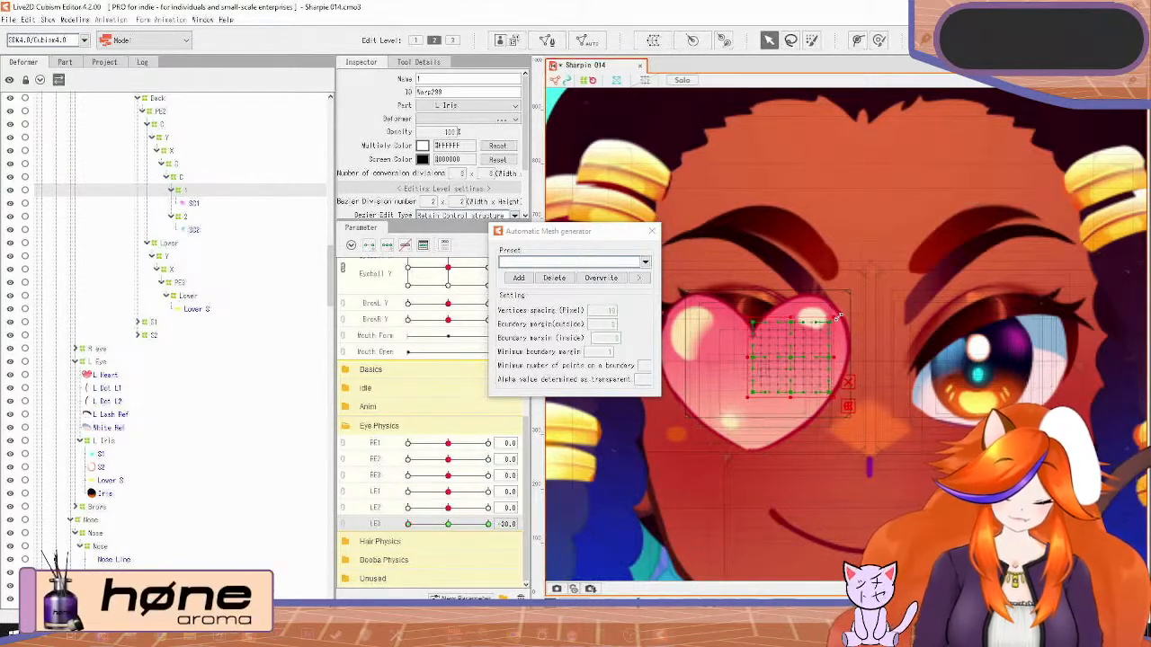
left_click(191, 217)
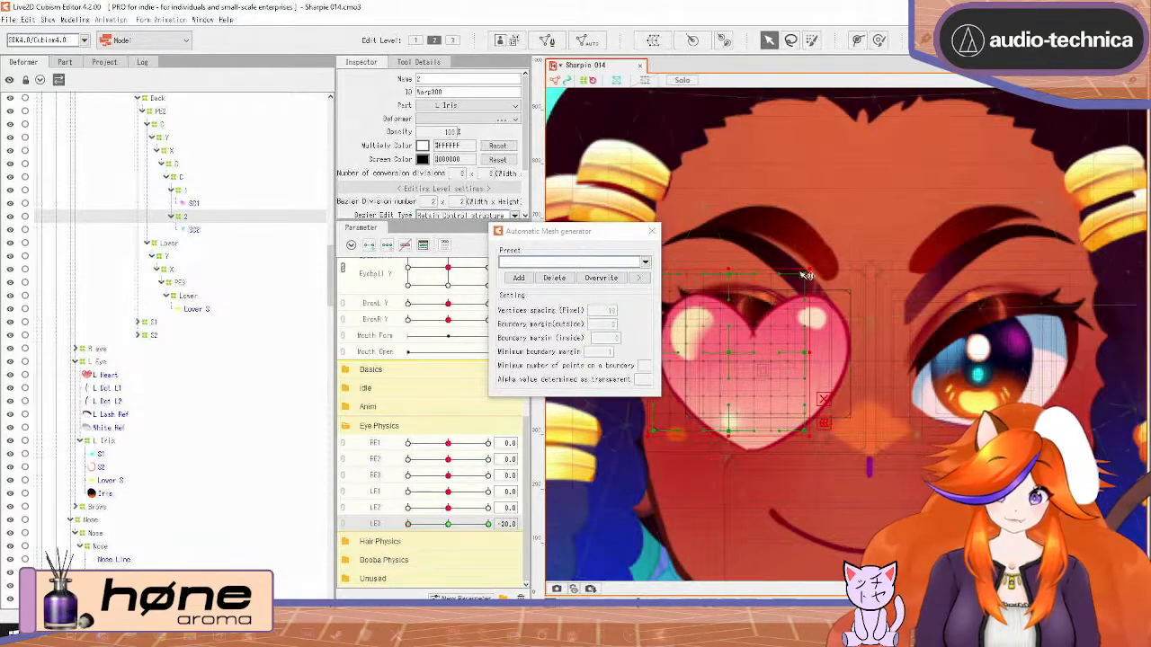
left_click_drag(812, 271, 824, 266)
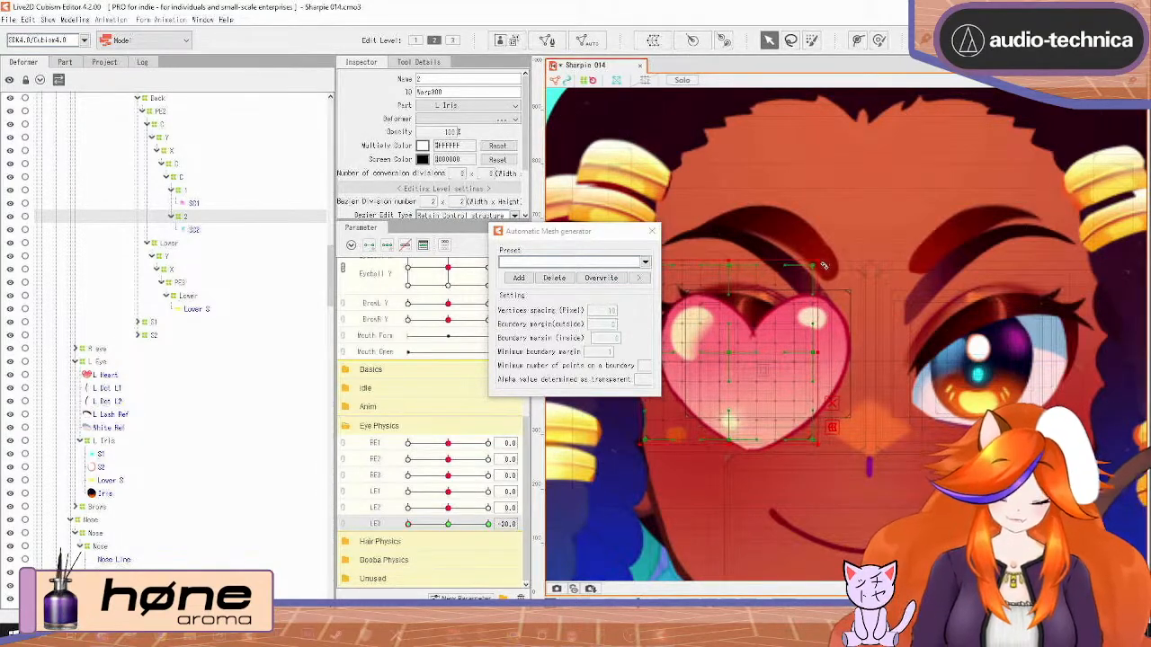
key("alt")
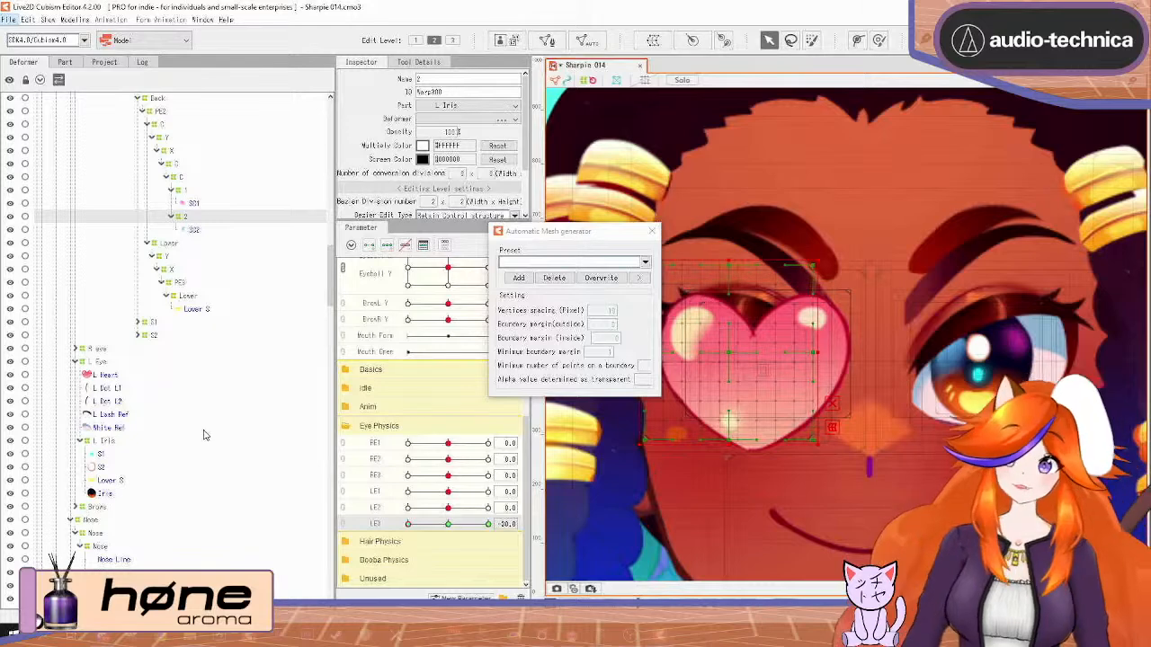
Copy the Clipping ID White2 from the Lower S mesh to the SC1 and SC2 meshes
left_click(196, 310)
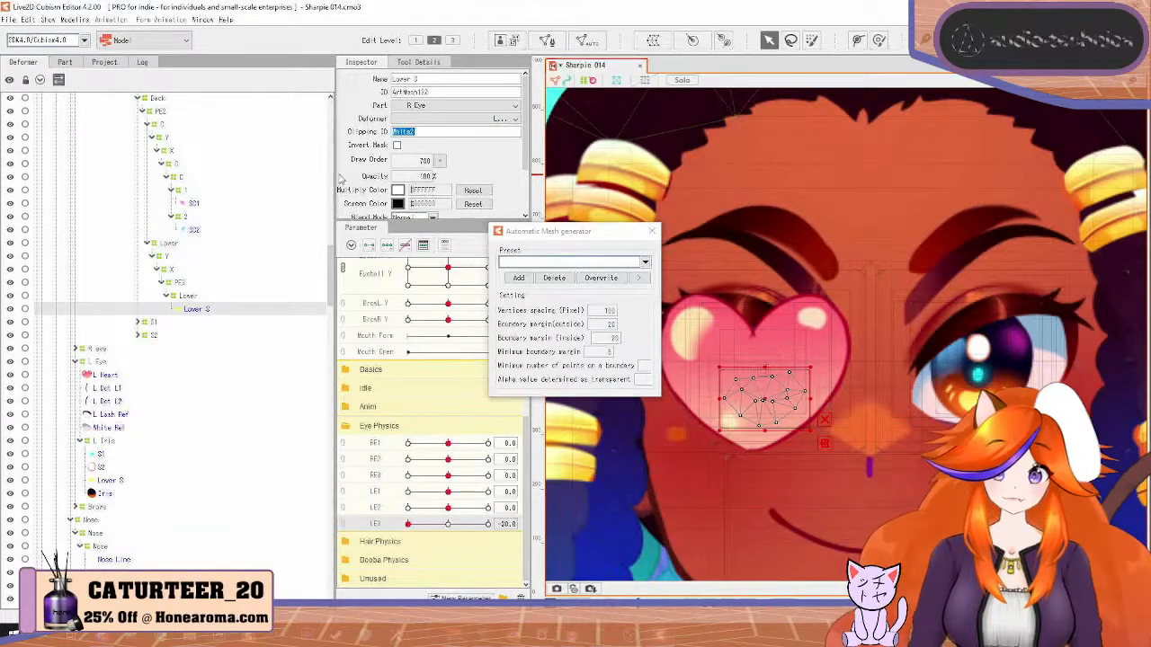
left_click(194, 229)
left_click(194, 203, "ctrl")
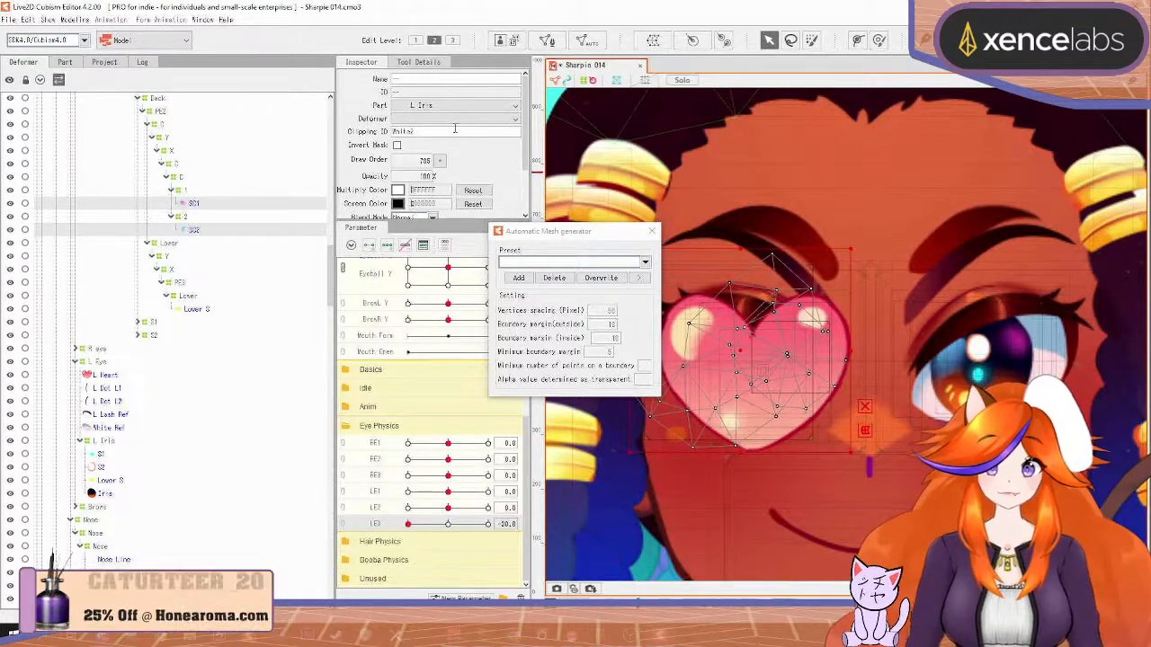
Collapse the mirrored eye's Shine, R Iris and Default branches in the deformer tree
scroll(199, 316, "up", 4)
scroll(167, 272, "up", 6)
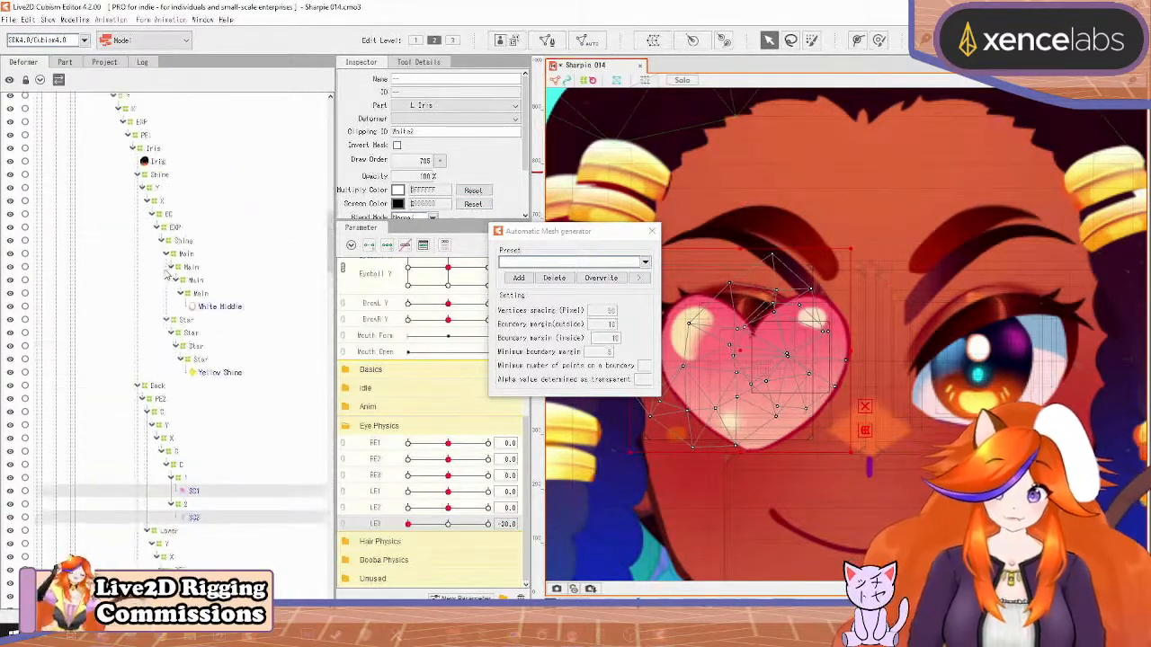
left_click(139, 271)
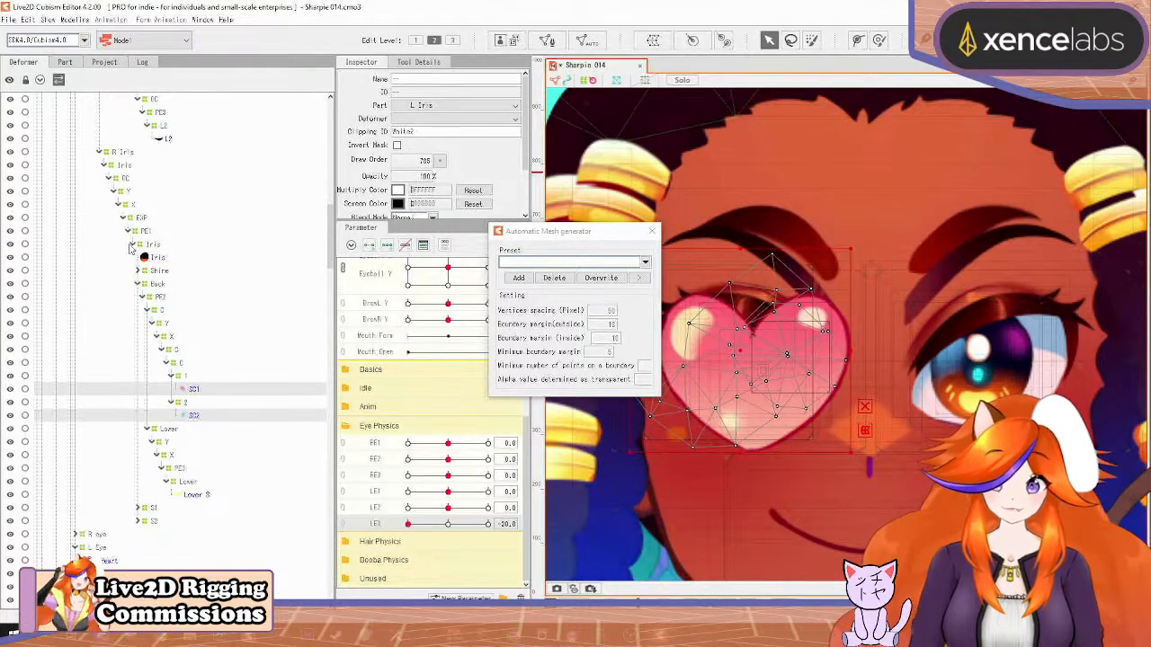
left_click(101, 153)
scroll(196, 218, "up", 10)
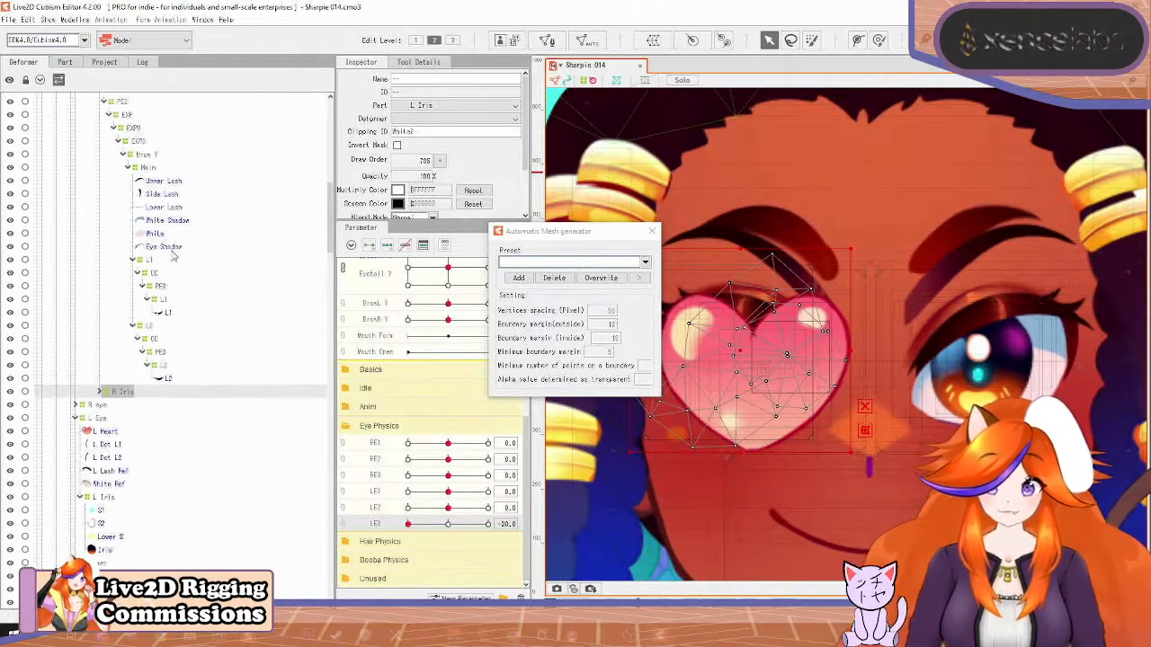
left_click(85, 195)
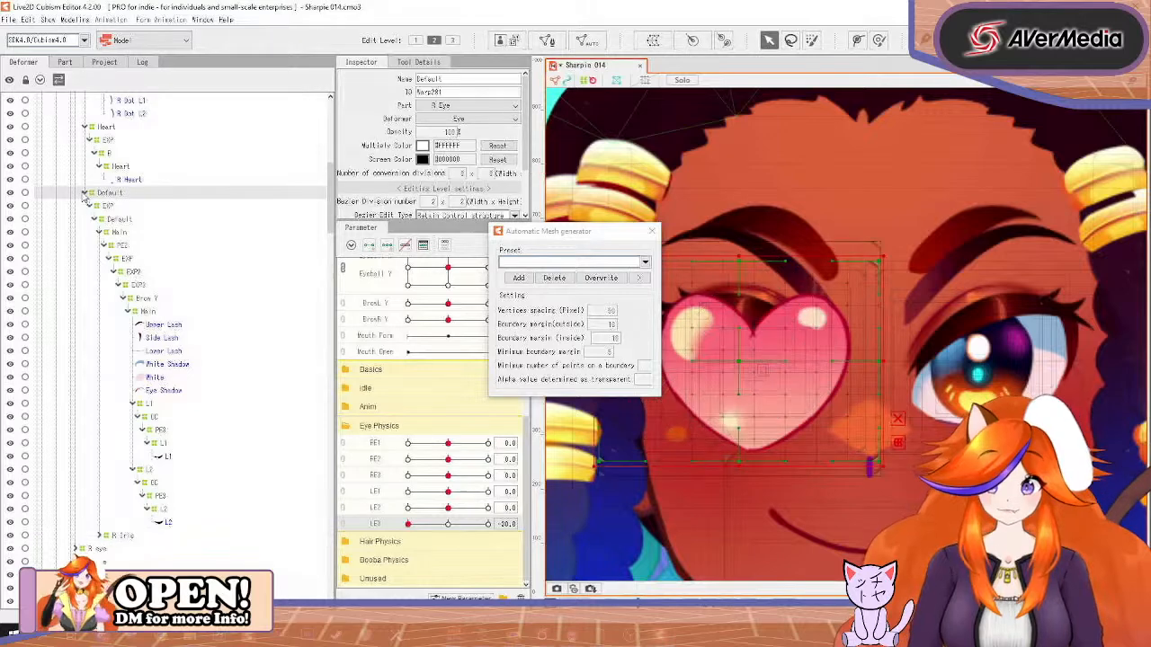
left_click(85, 193)
With the heart expression at 1.0, delete the mirrored R Heart mesh and move L Heart into the mirrored Heart deformer
left_click(105, 231)
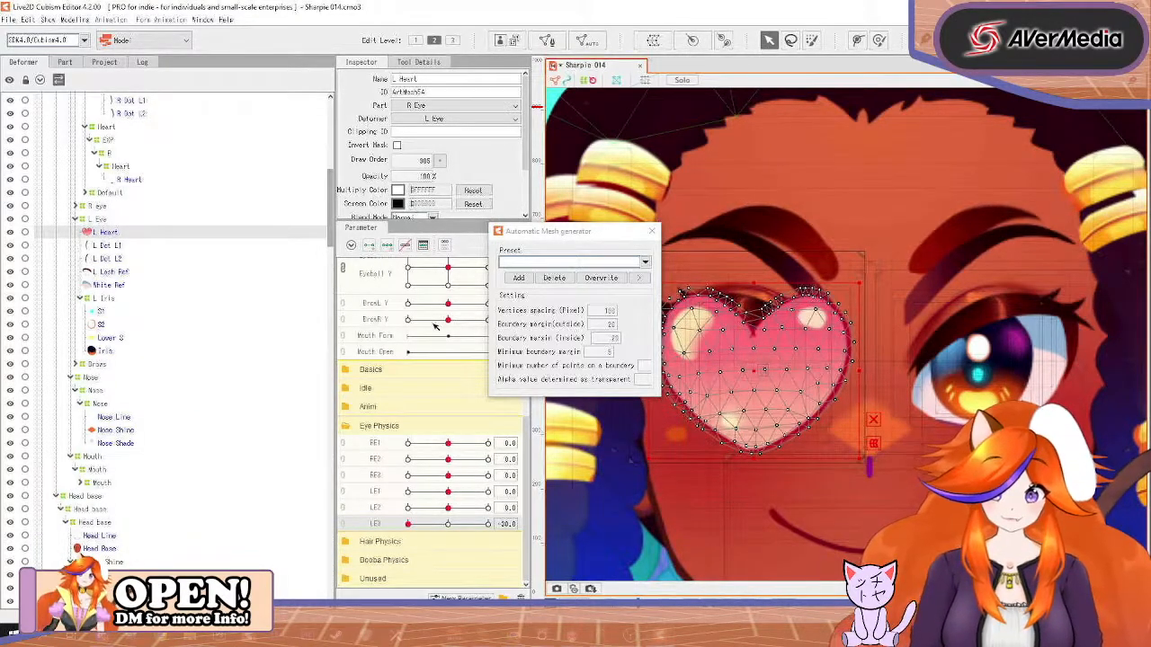
scroll(435, 327, "up", 5)
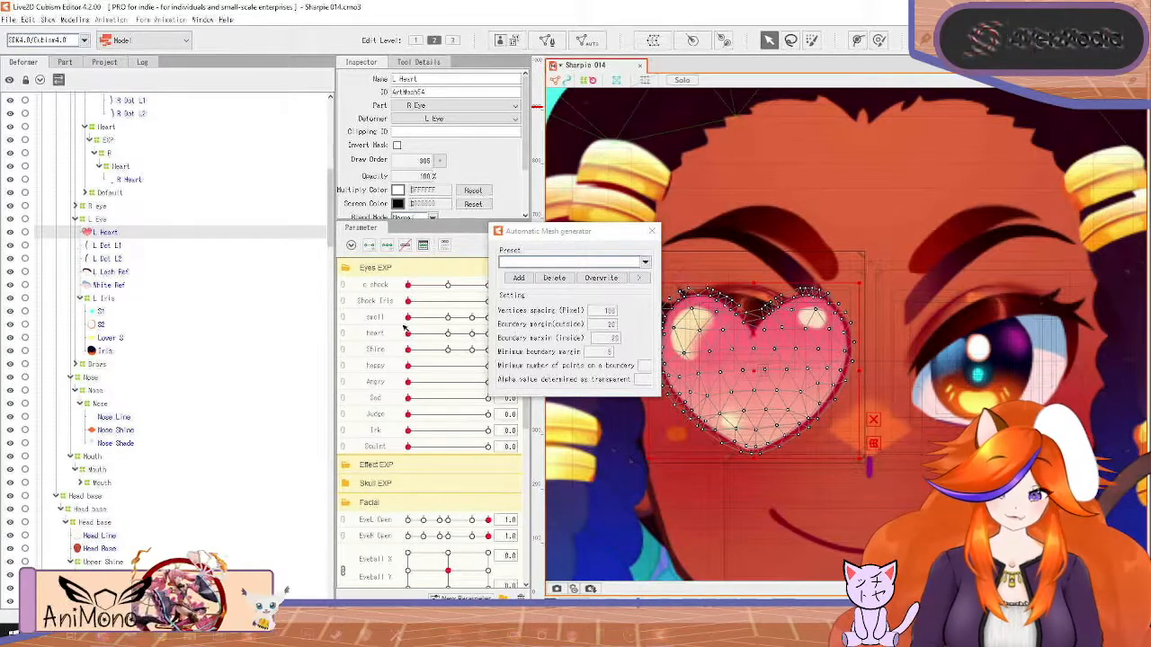
left_click_drag(409, 333, 650, 337)
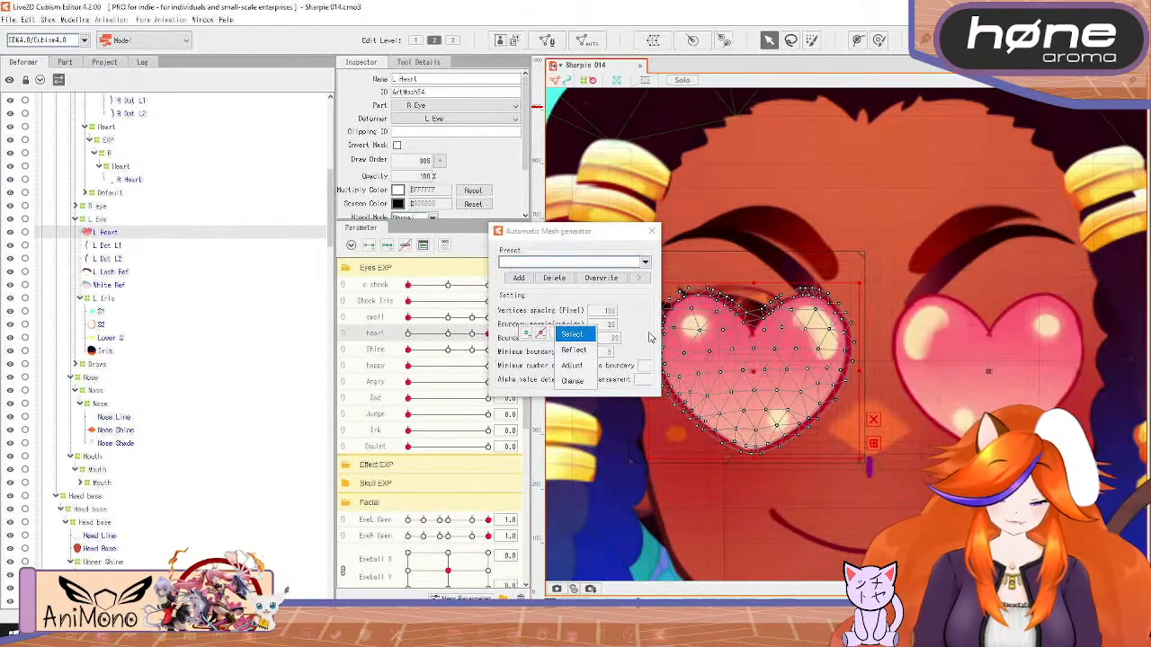
left_click(132, 181)
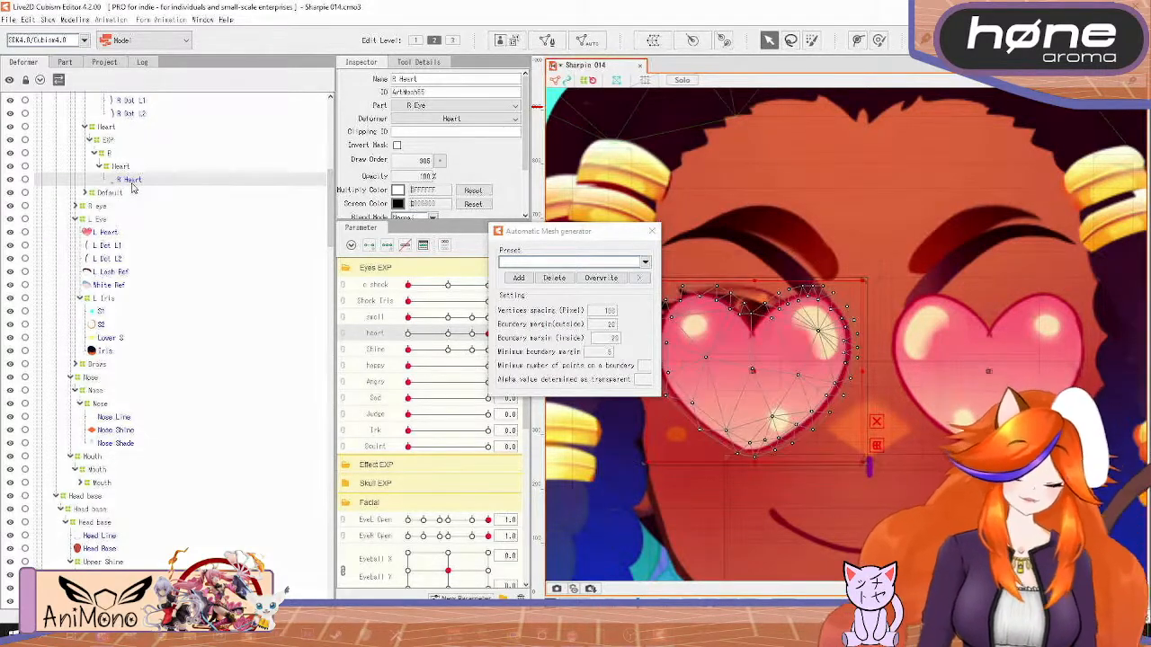
key("Delete")
left_click_drag(106, 219, 119, 174)
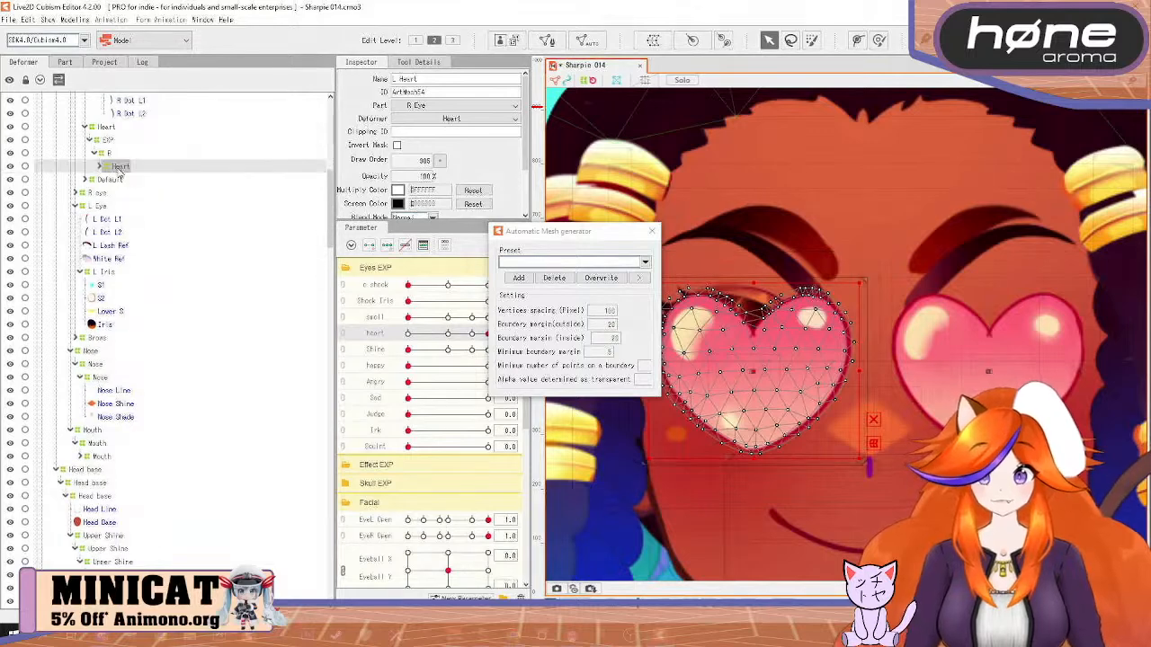
Collapse the L Eye branch, close the automatic mesh generator and return the heart expression to 0
left_click(78, 206)
left_click(117, 206)
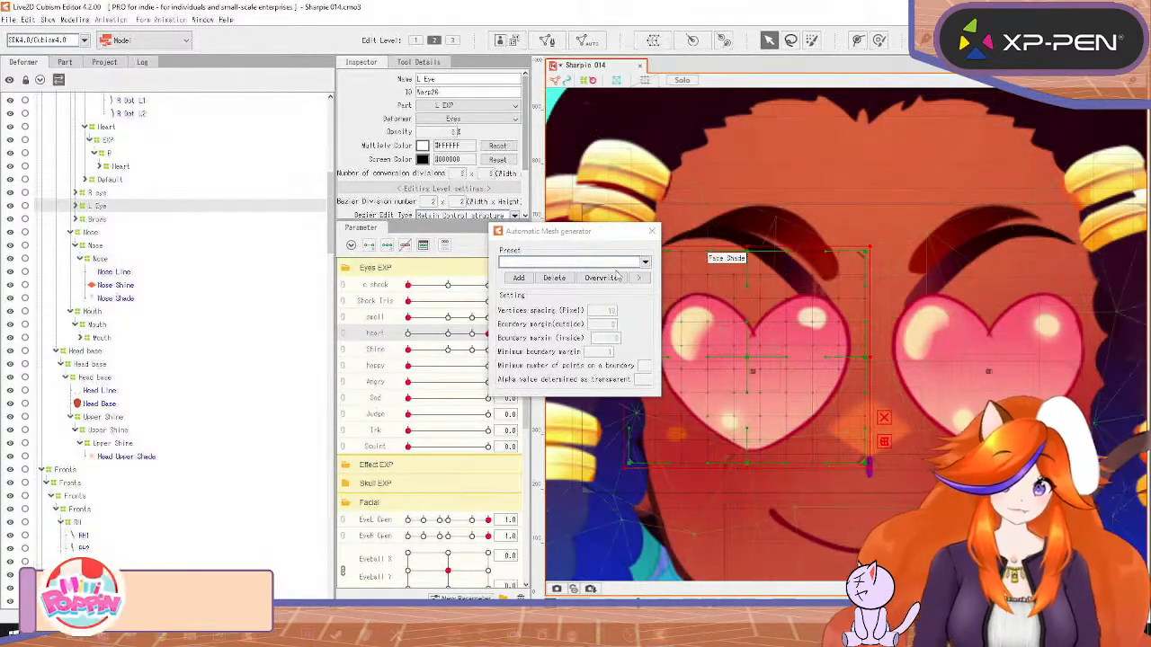
left_click(651, 232)
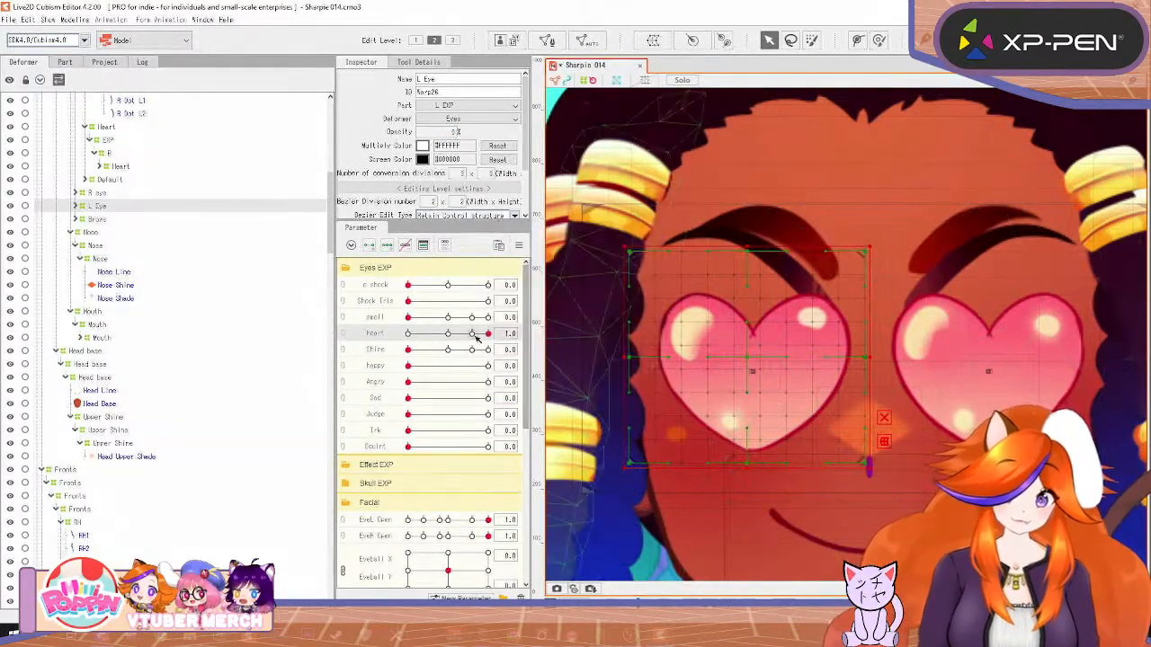
left_click_drag(488, 334, 399, 357)
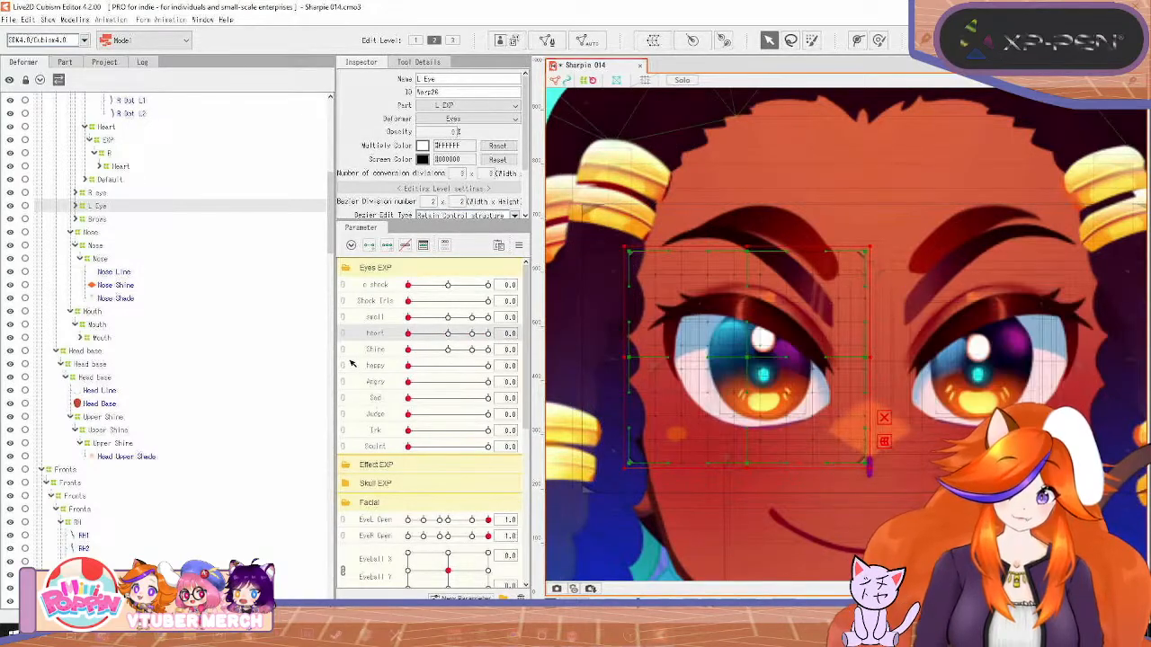
Open the physics settings and view the output settings of the L Eye group
left_click(74, 19)
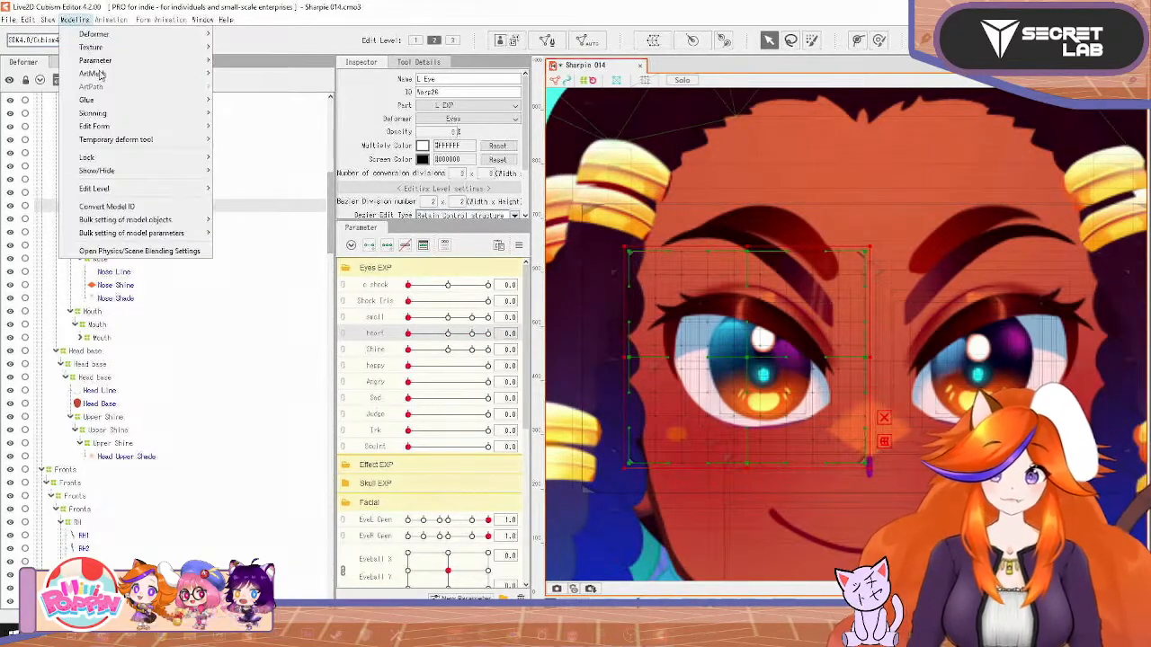
left_click(126, 250)
scroll(834, 149, "up", 6)
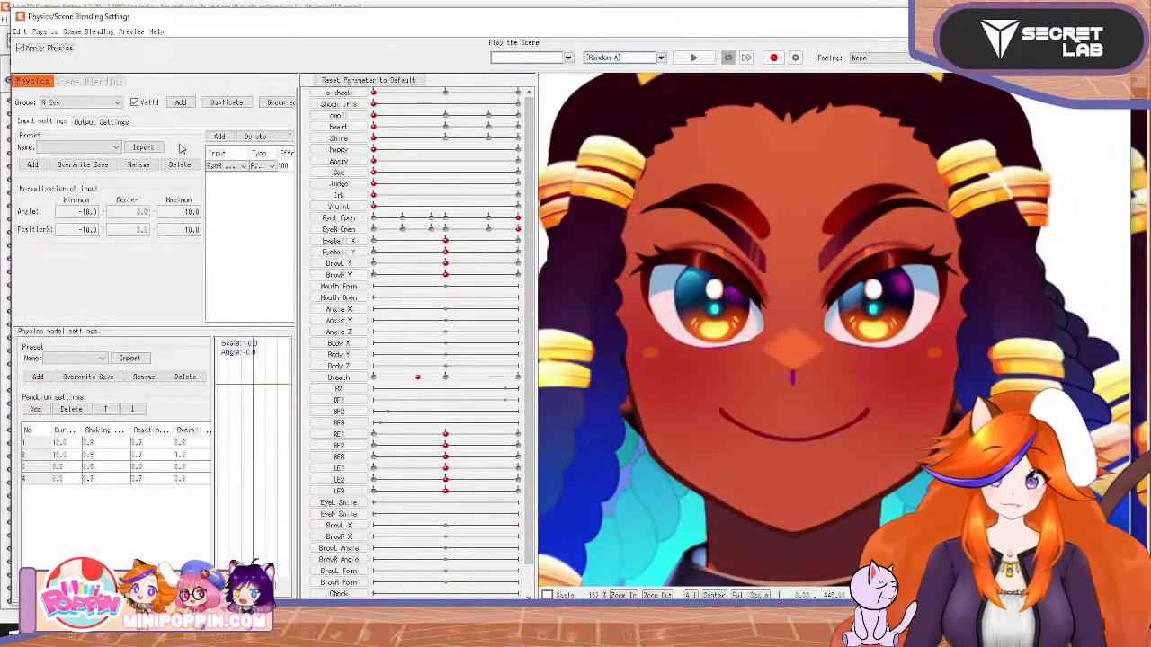
scroll(454, 356, "down", 1)
scroll(444, 344, "up", 1)
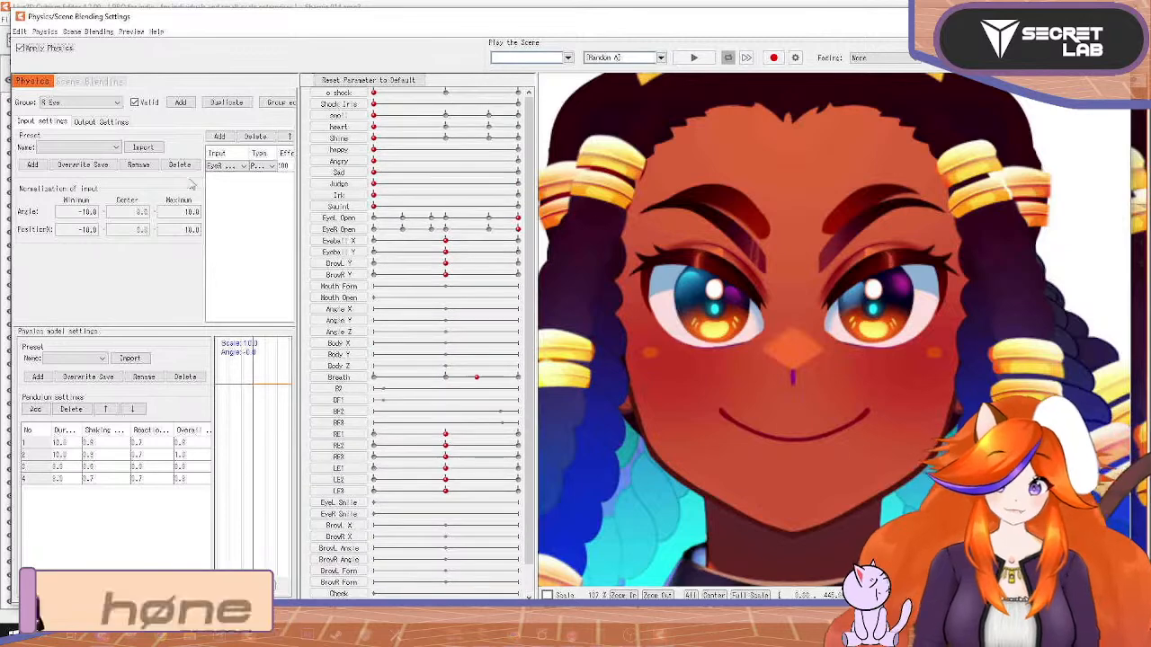
left_click(105, 107)
left_click(94, 123)
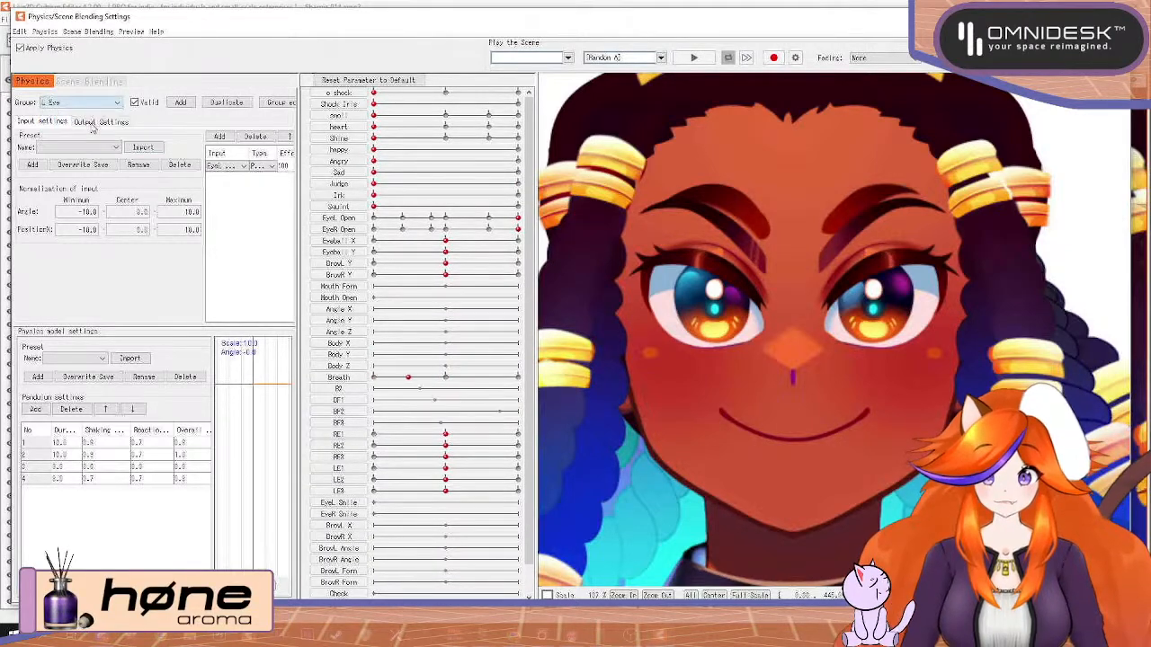
left_click(97, 122)
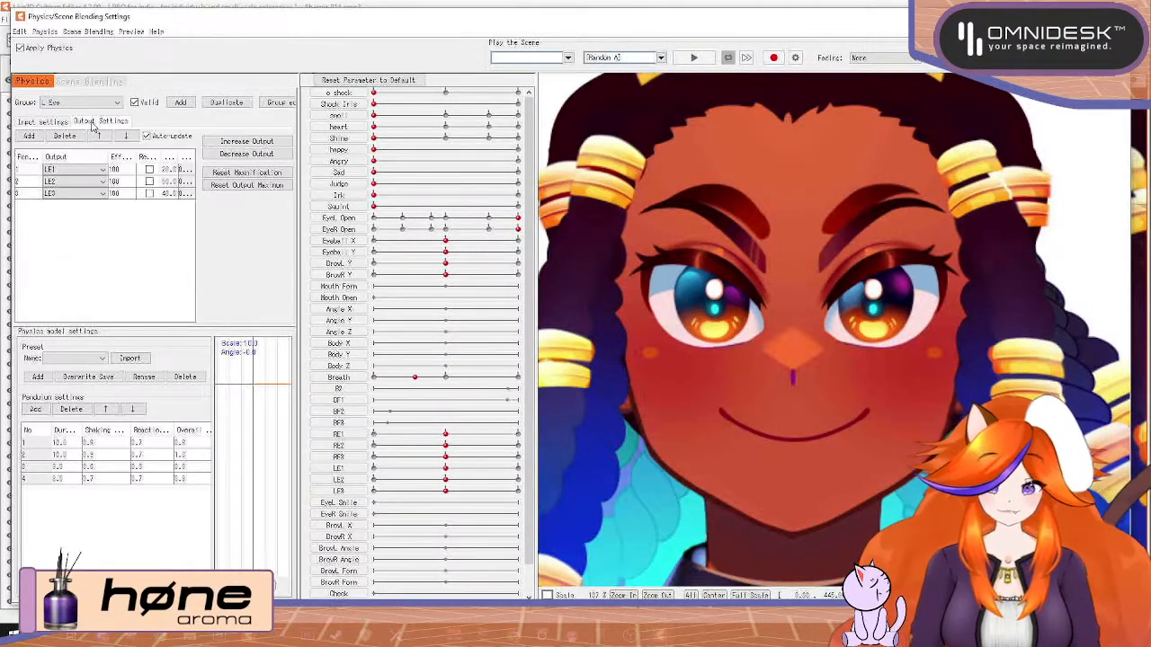
Test the eye physics by opening and closing the eyes with the eye-open parameters, then return to the model editor
scroll(452, 529, "down", 2)
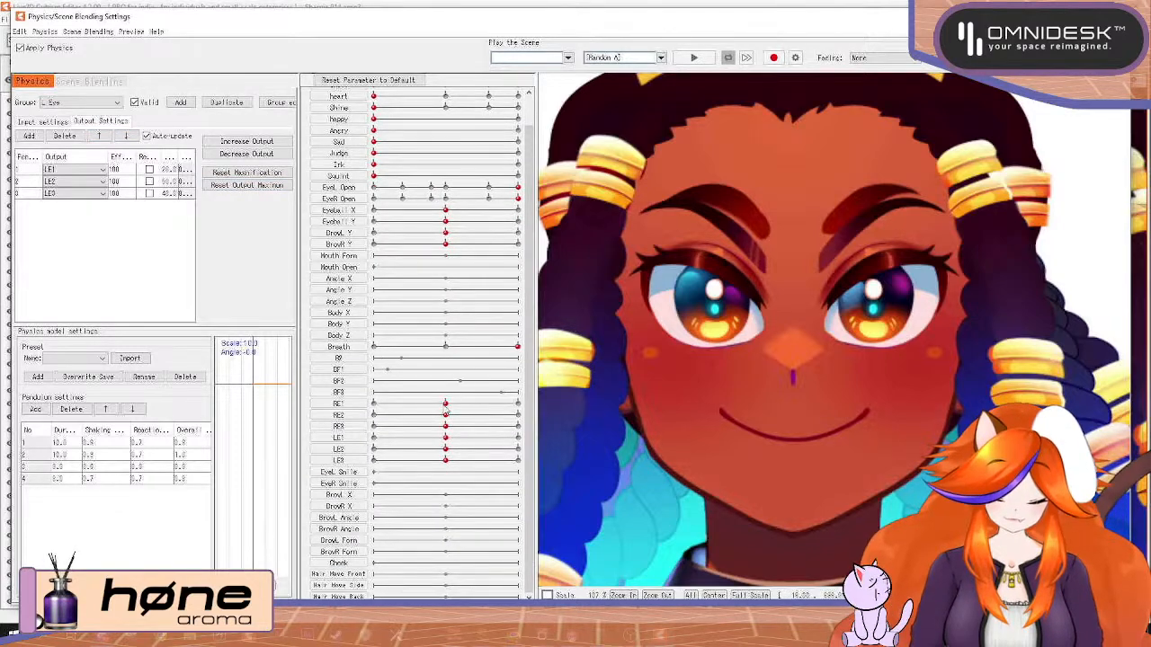
scroll(458, 333, "up", 1)
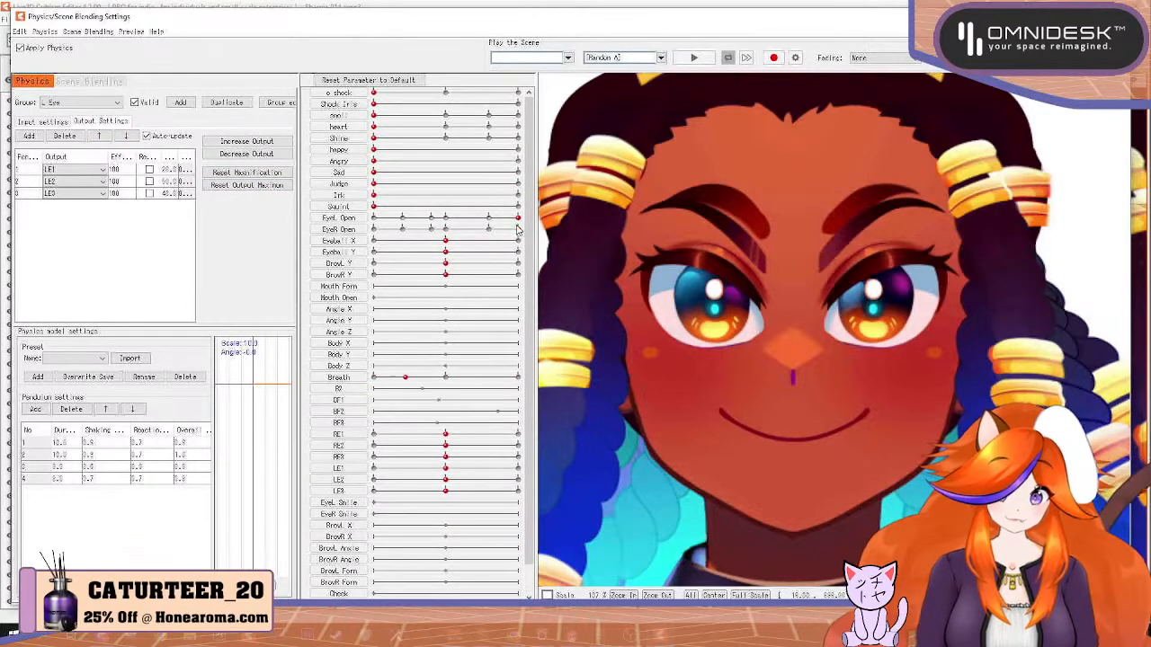
left_click_drag(518, 229, 877, 214)
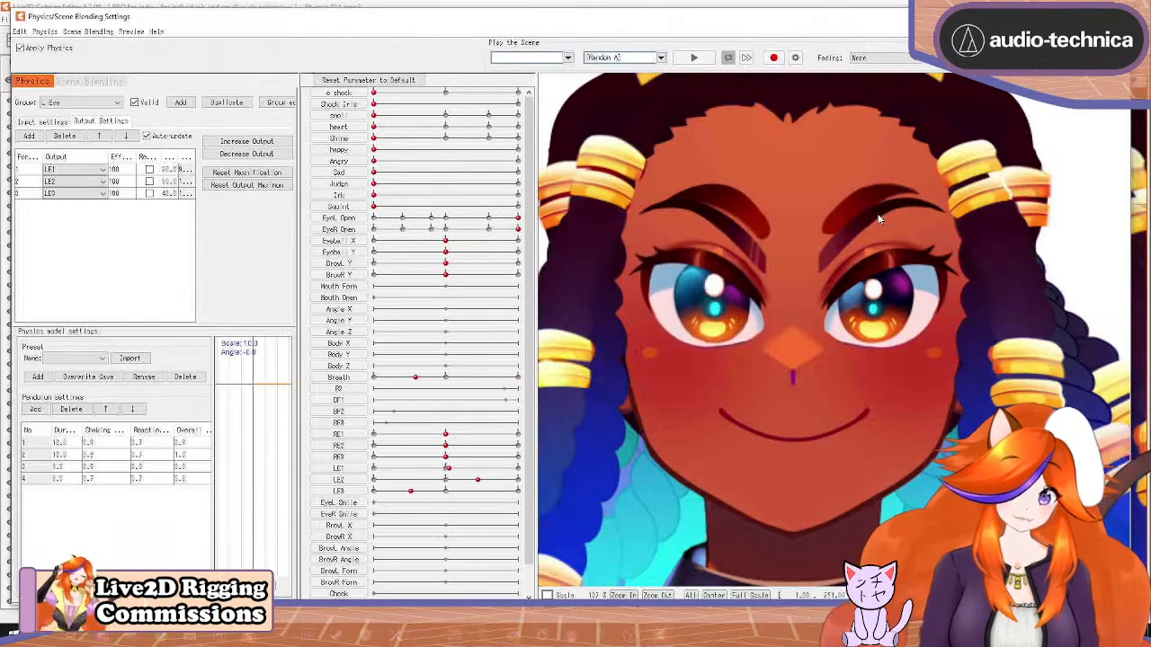
left_click_drag(532, 230, 786, 335)
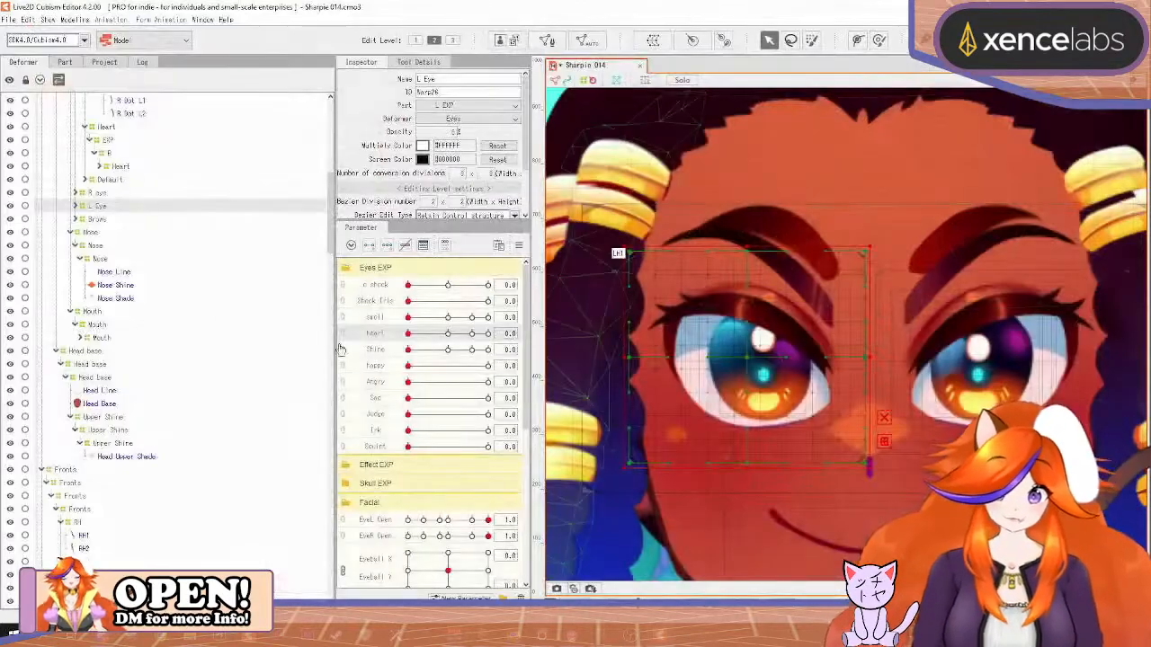
Select the PE2 deformer under Back in the rebuilt left iris and set LE2 to 30 to check its deformation
left_click(775, 404)
left_click(183, 443)
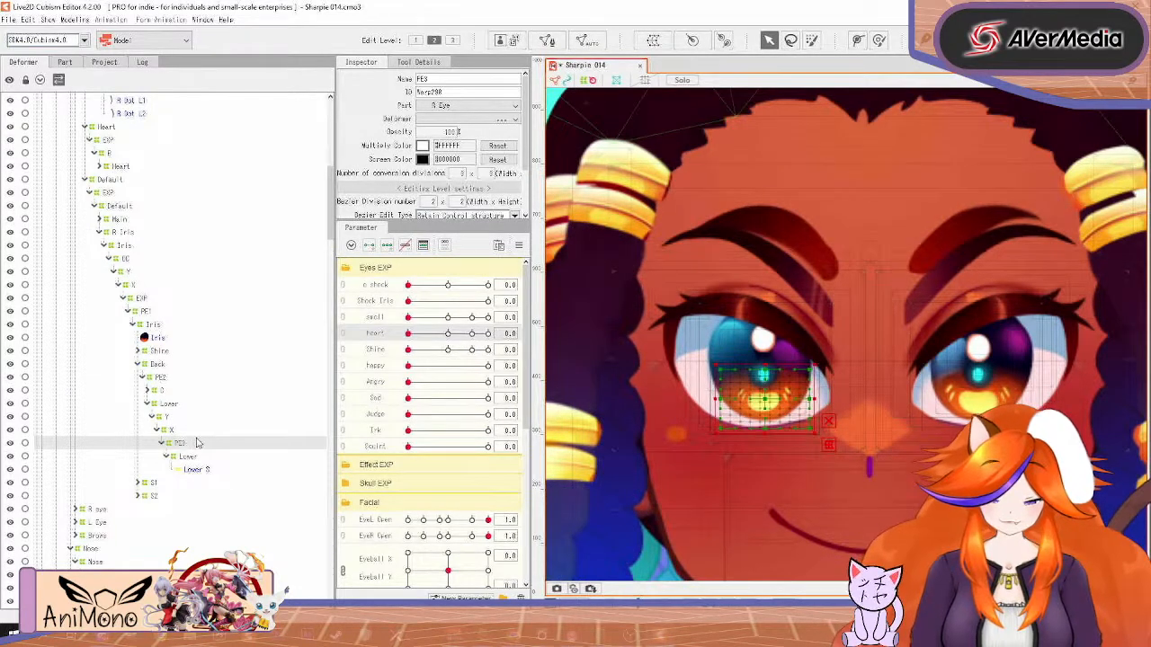
left_click(157, 380)
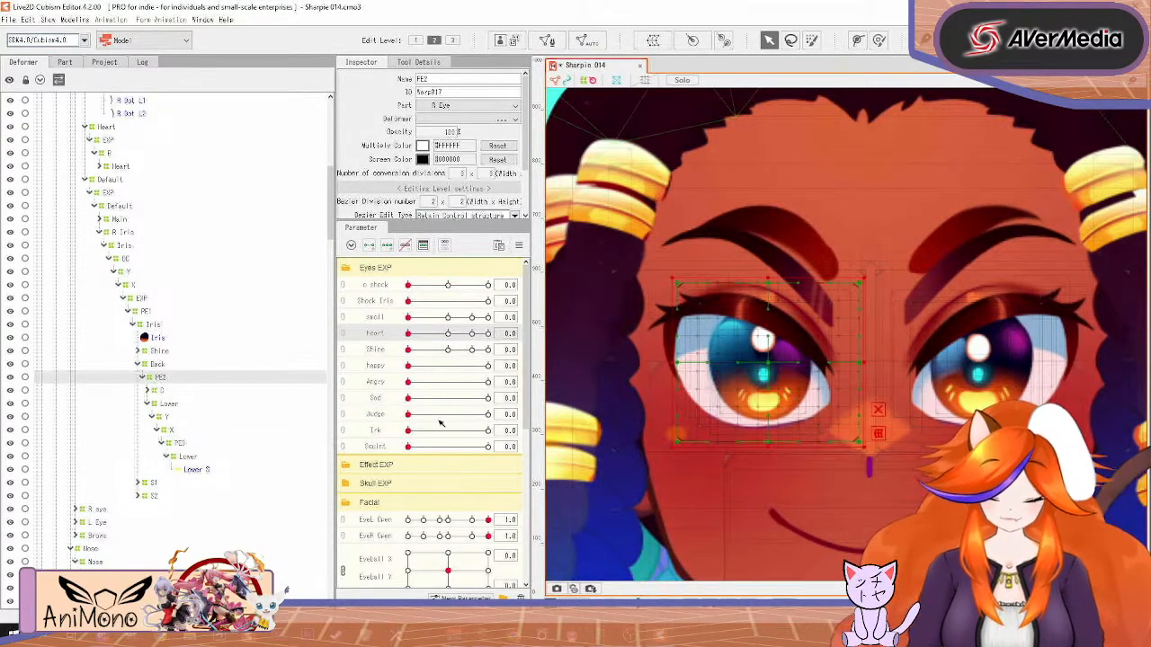
scroll(480, 478, "down", 5)
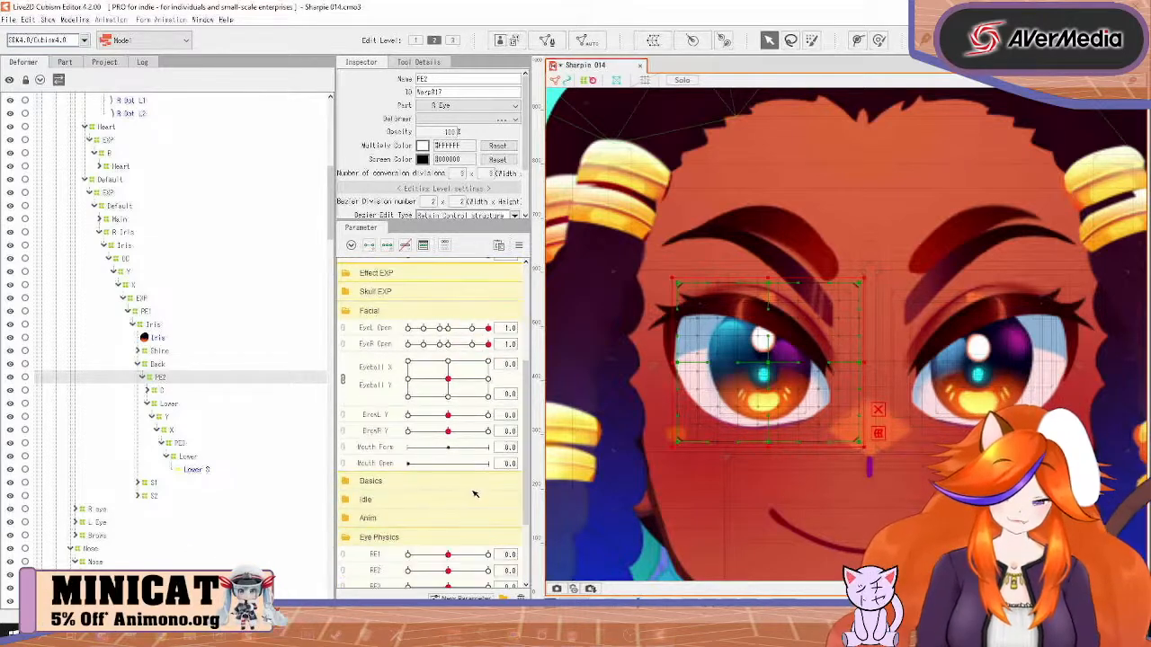
scroll(474, 493, "down", 3)
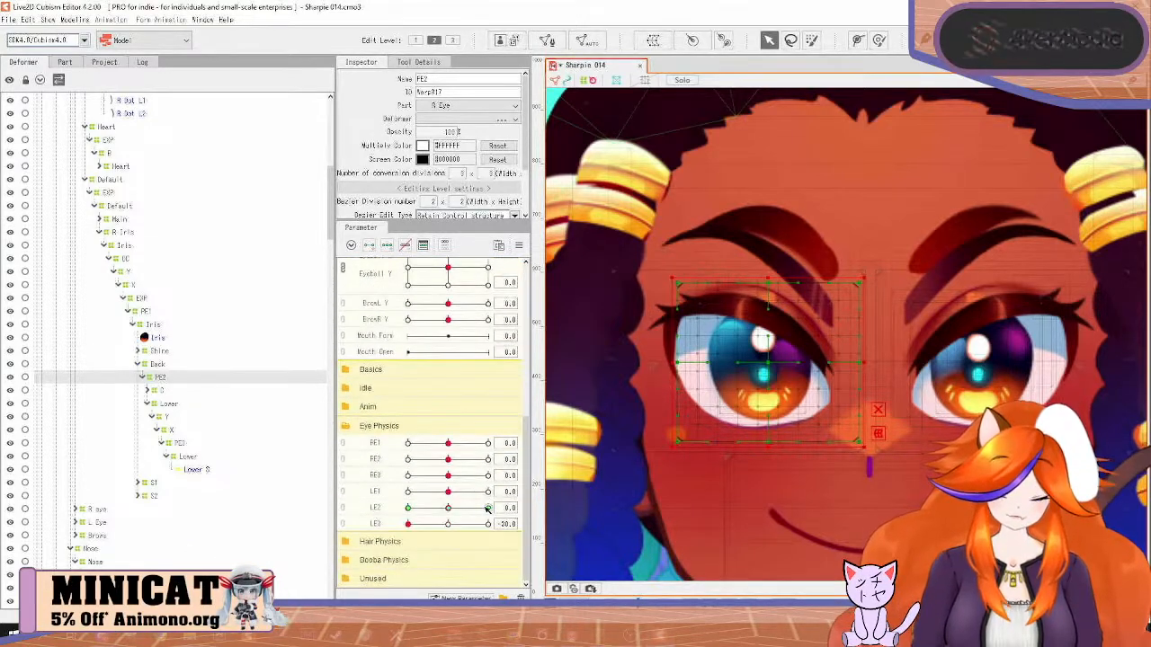
left_click(486, 508)
left_click(564, 507)
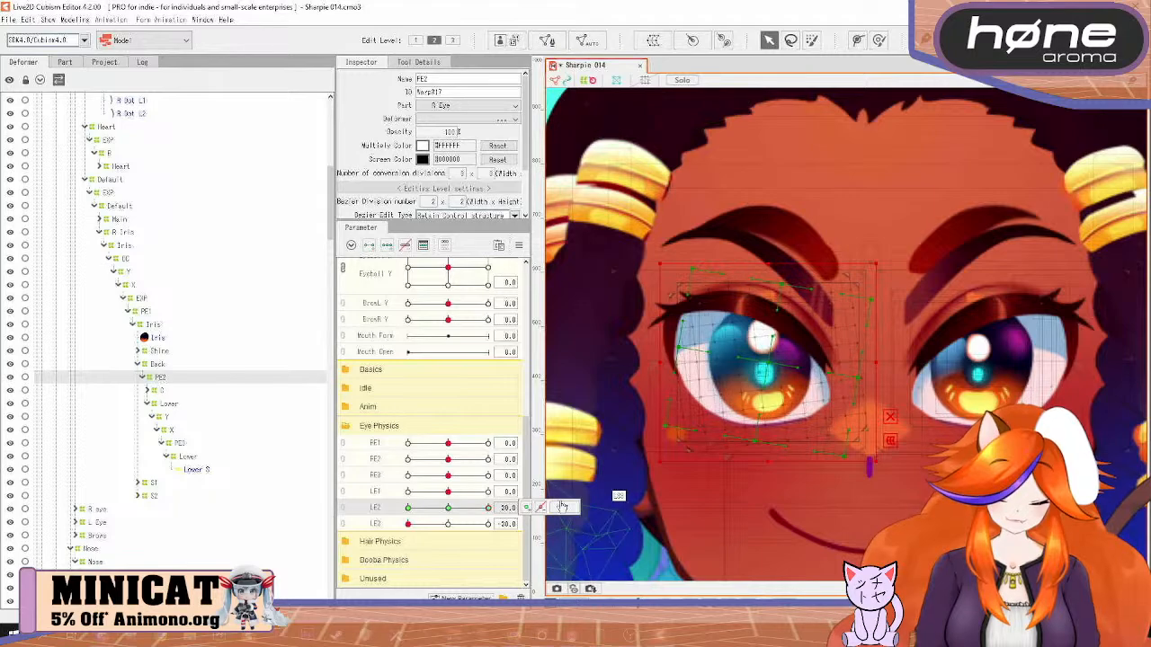
Open the physics settings, focus on the face and test the eye physics by closing the eyes with the EyeR Open parameter
left_click(76, 30)
left_click(74, 19)
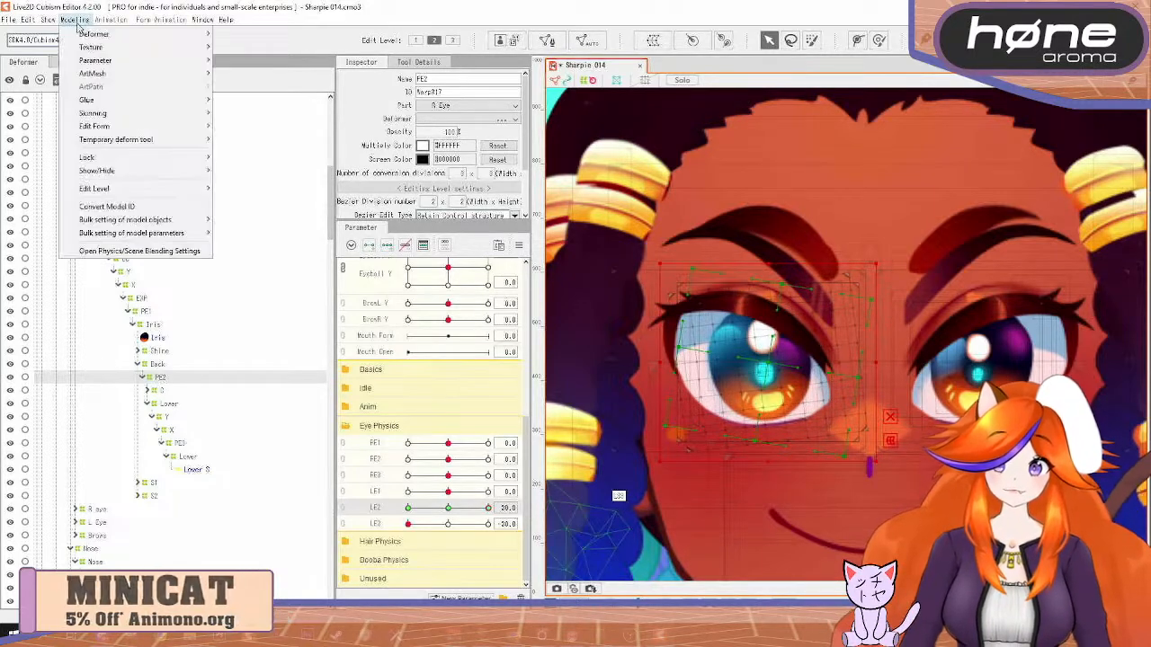
left_click(139, 251)
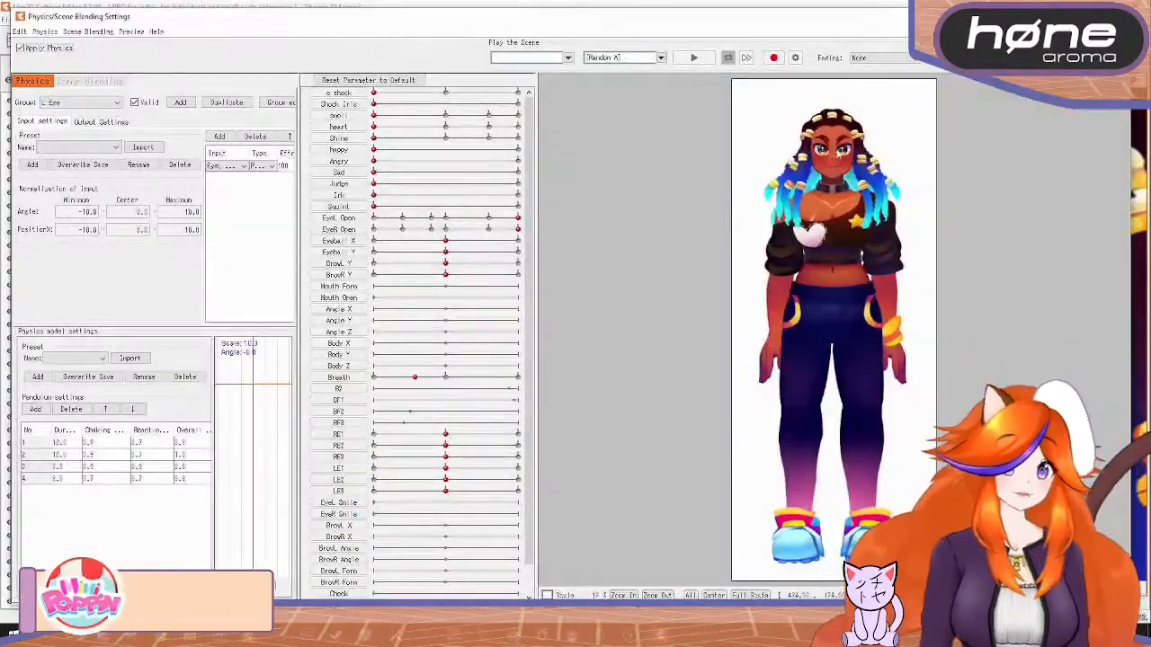
scroll(835, 146, "up", 5)
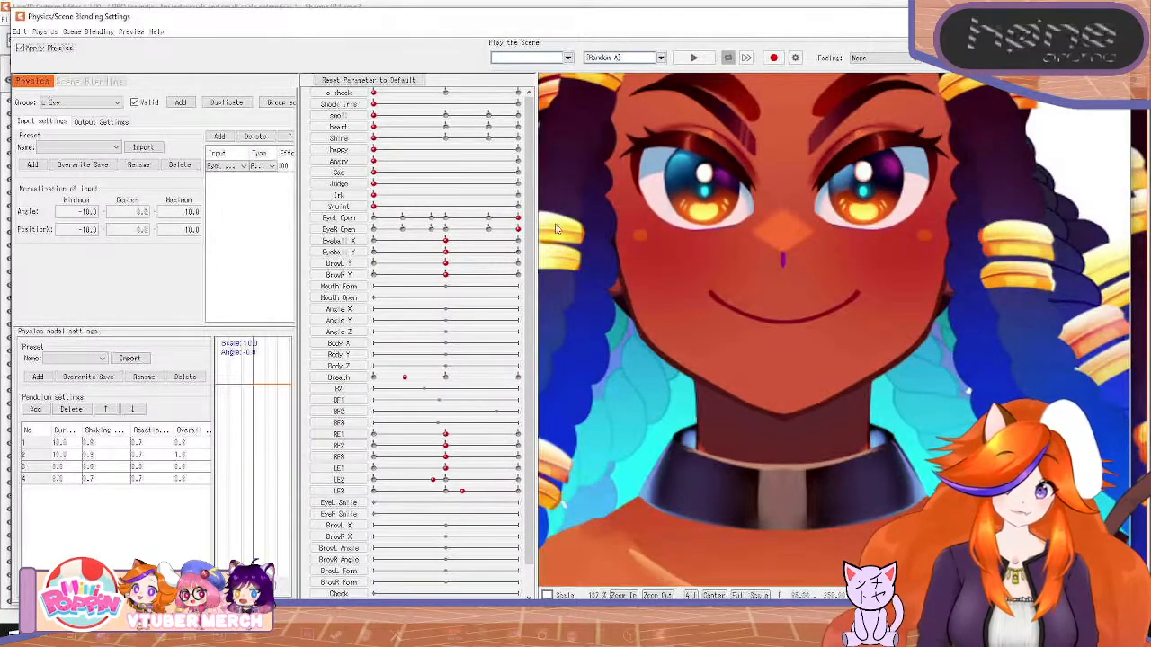
left_click_drag(517, 229, 350, 241)
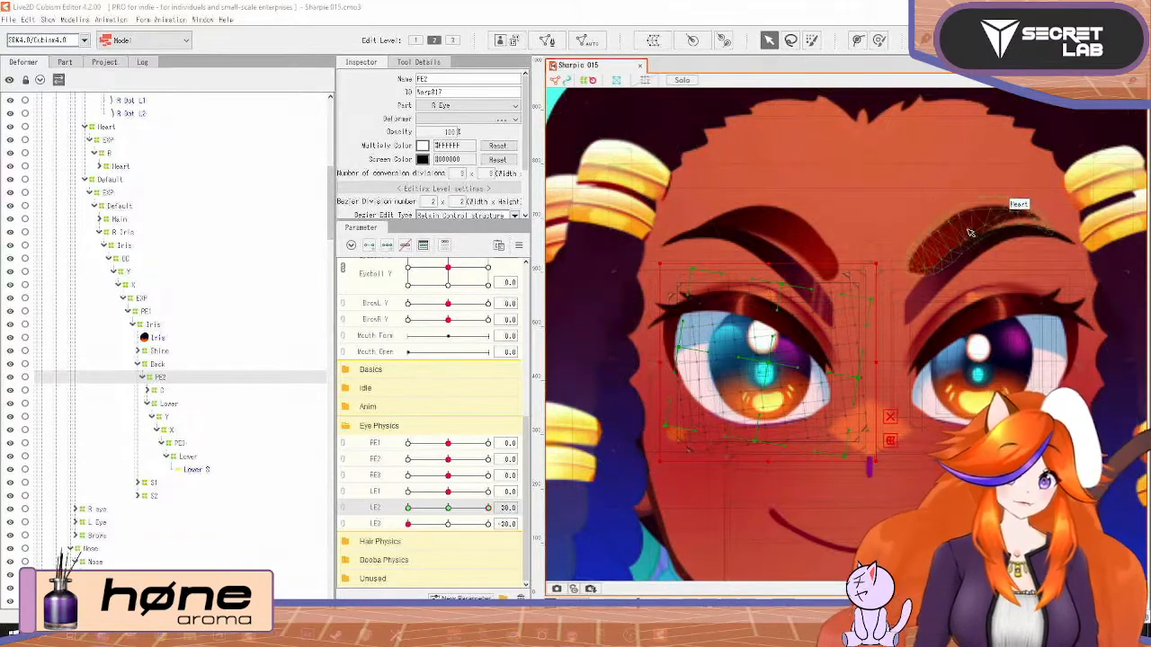
Create a warp deformer named R as parent of the right brow's Default and Heart meshes
left_click(971, 233)
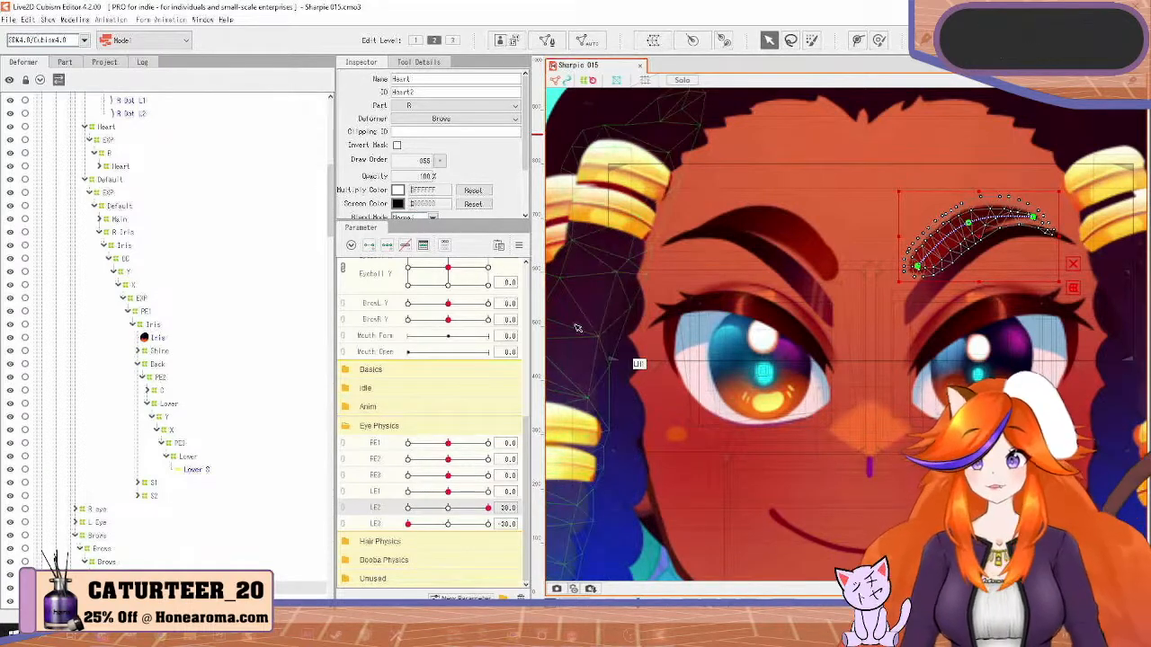
scroll(189, 537, "down", 3)
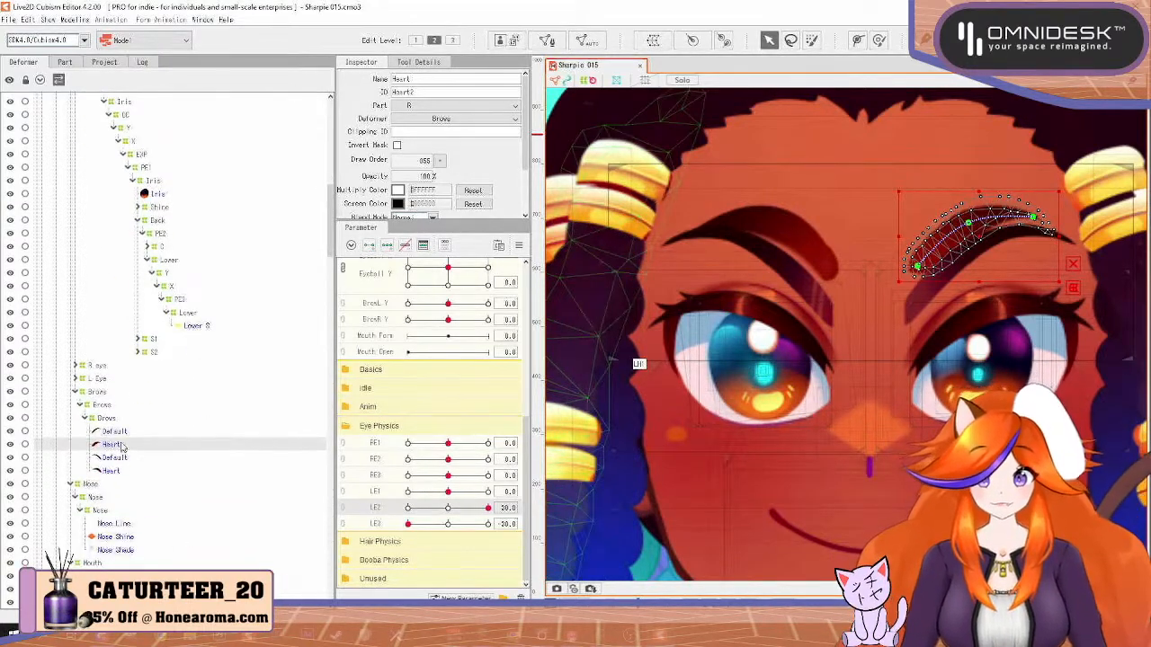
left_click(119, 435)
left_click(121, 444, "ctrl")
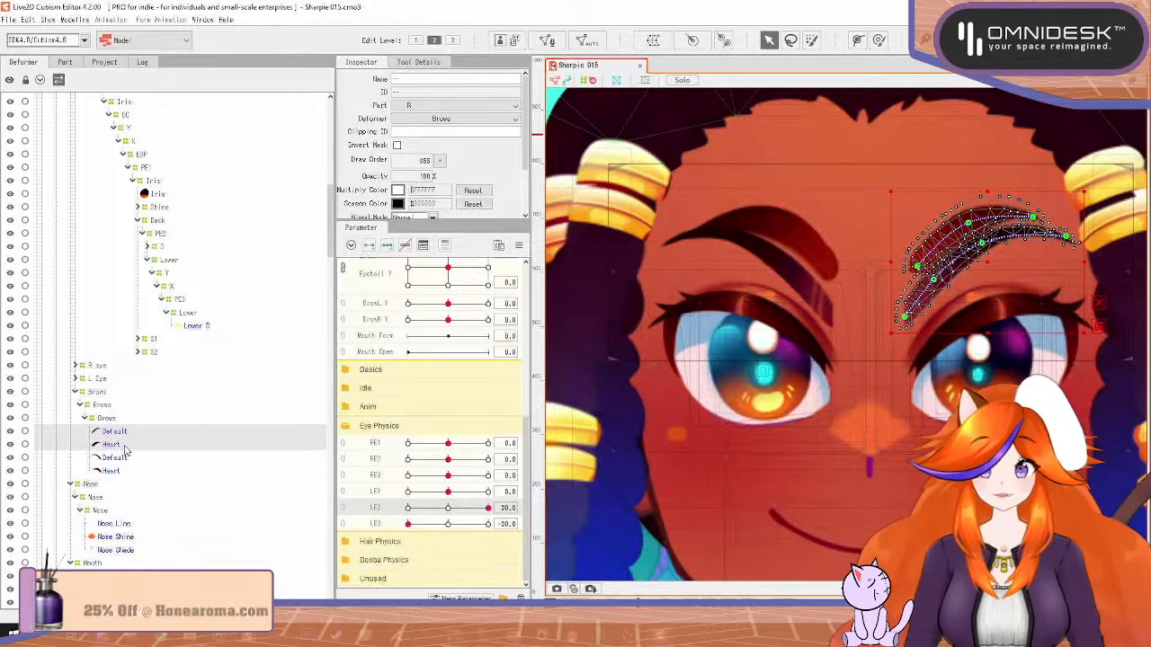
left_click(653, 40)
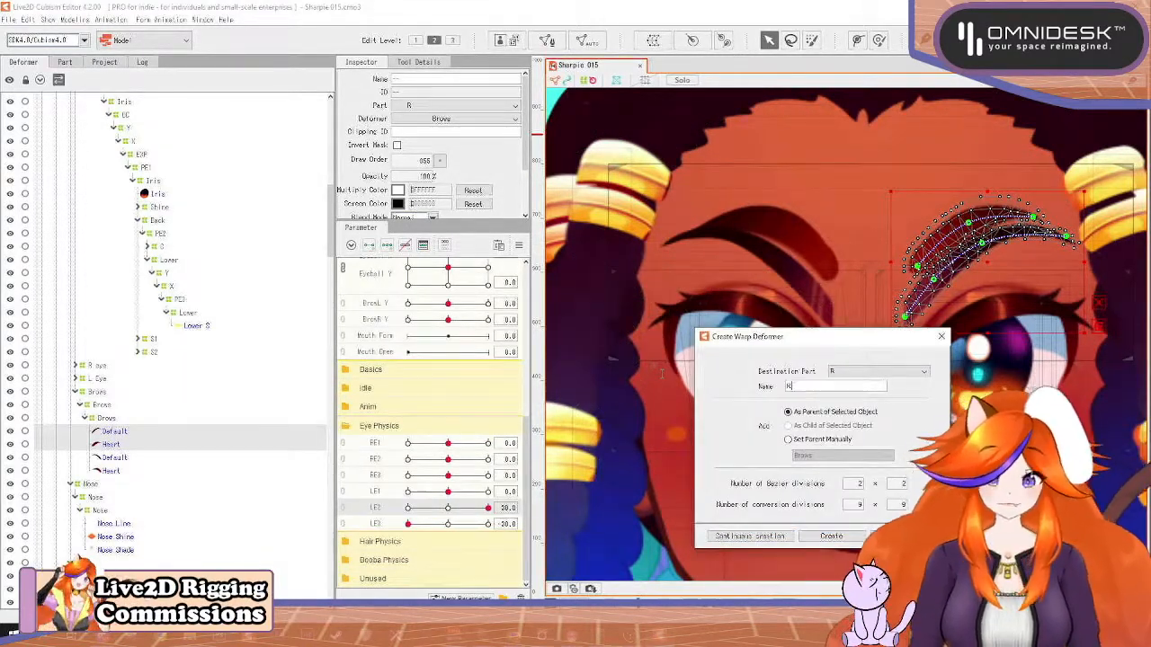
left_click(749, 536)
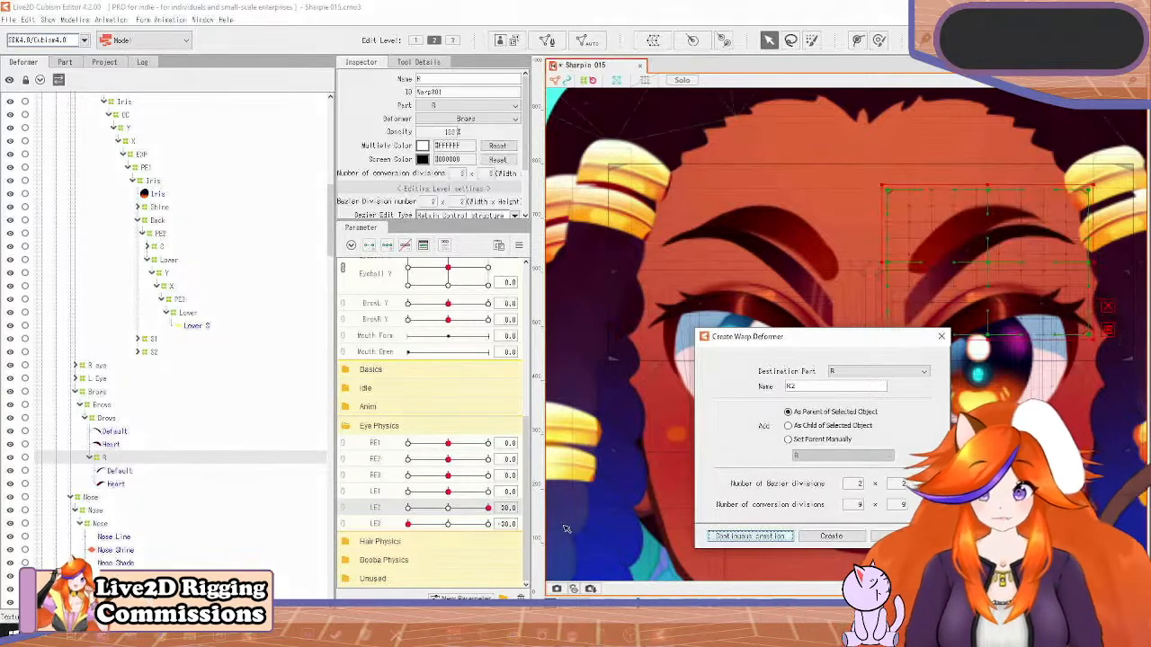
Create a warp deformer named L as parent of the left brow's Default and Heart meshes
left_click(121, 473)
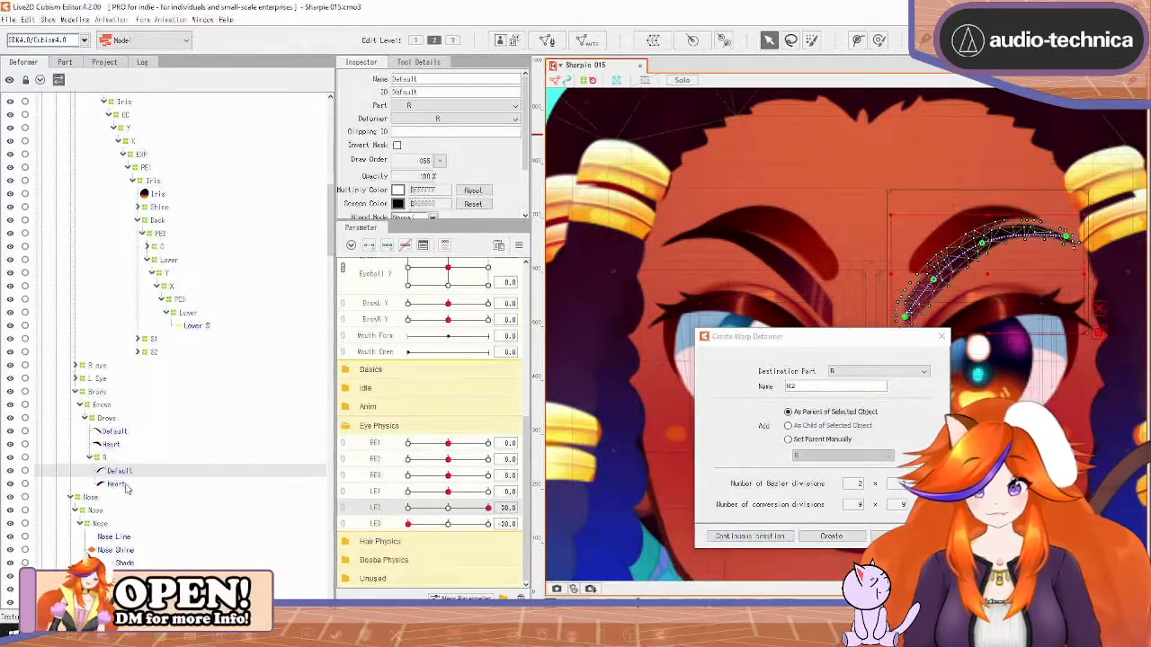
left_click(115, 432)
left_click(111, 444, "ctrl")
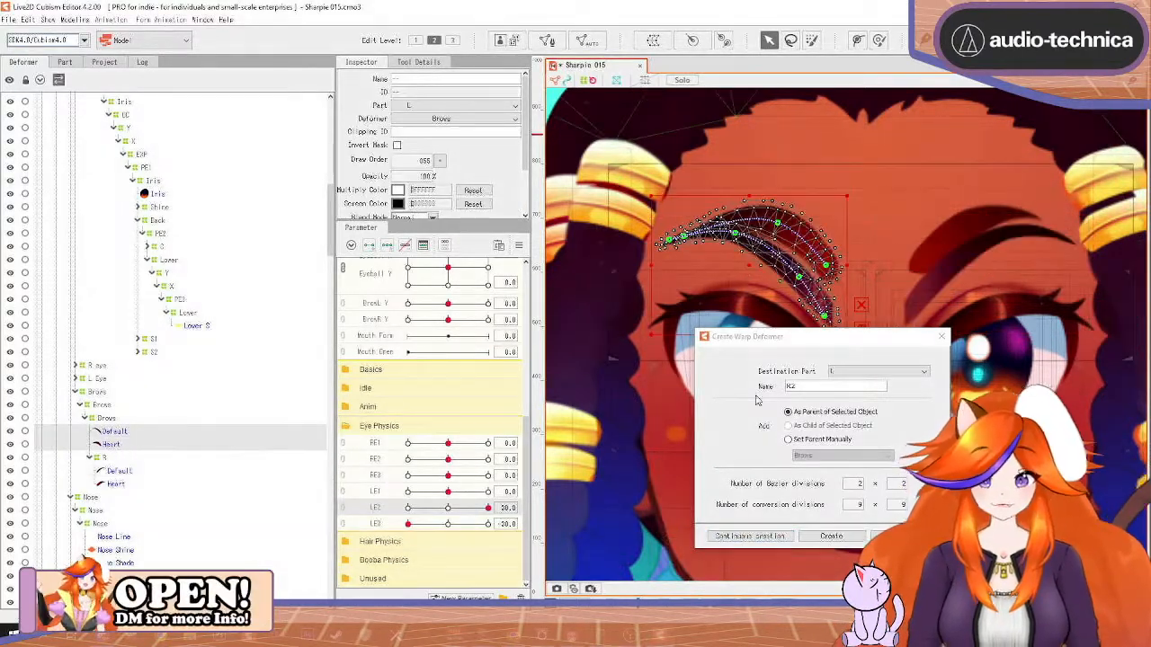
double_click(821, 384)
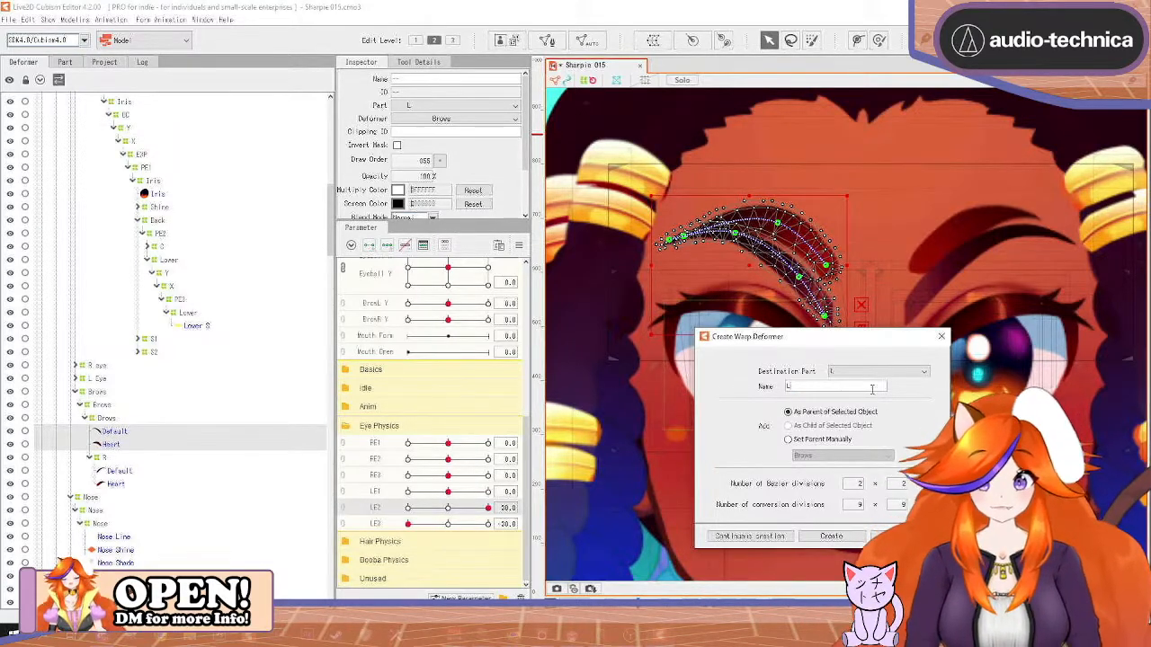
type("L")
left_click(749, 536)
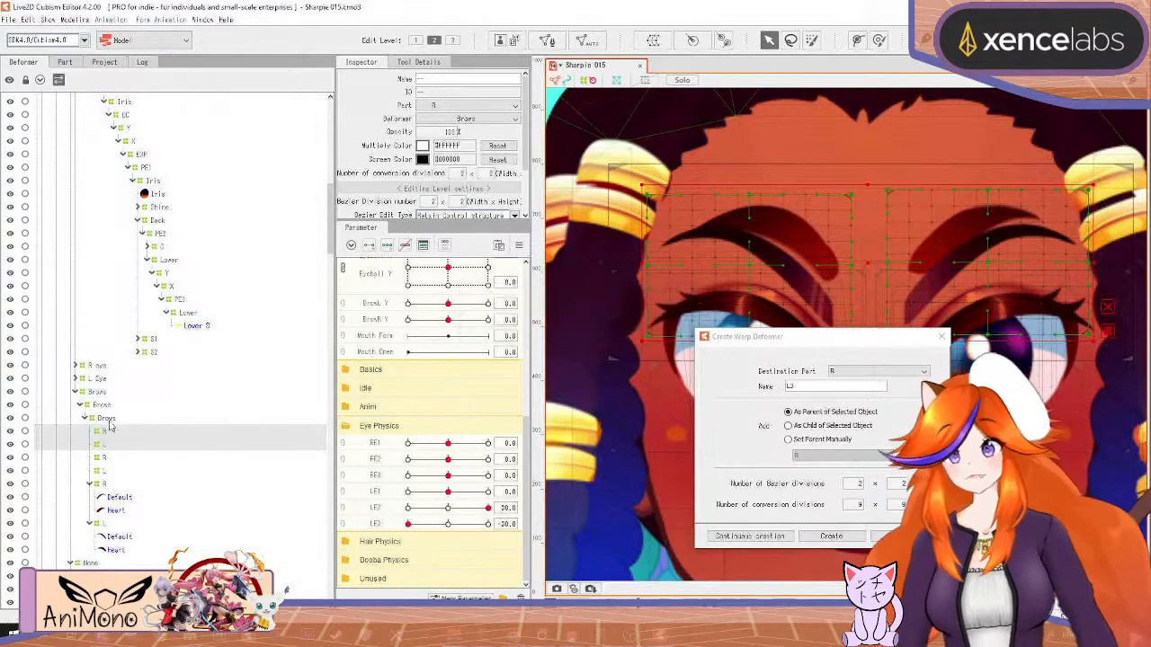
Nest the R brow warp deformers inside one another and the L ones likewise, under the Brows deformer
left_click_drag(104, 510, 105, 458)
left_click_drag(104, 457, 104, 432)
left_click_drag(100, 486, 99, 444)
left_click(90, 432)
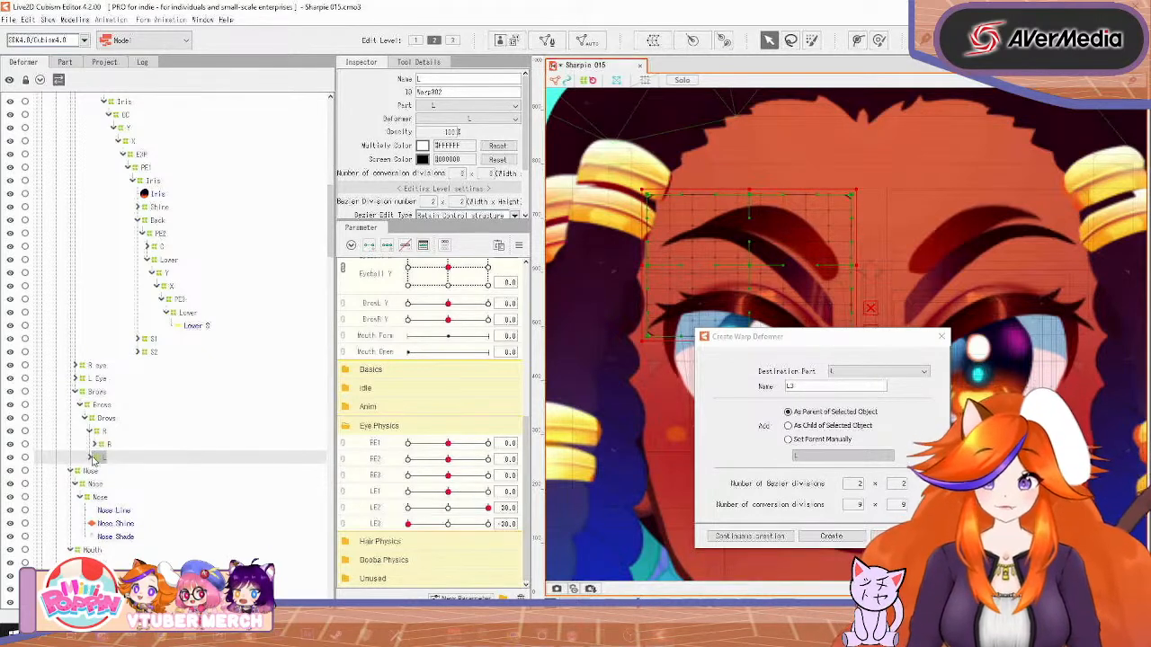
left_click(94, 459)
Rename the second-level deformers in the R and L brow branches to Y and close the warp deformer dialog
left_click(104, 444)
left_click(108, 471, "ctrl")
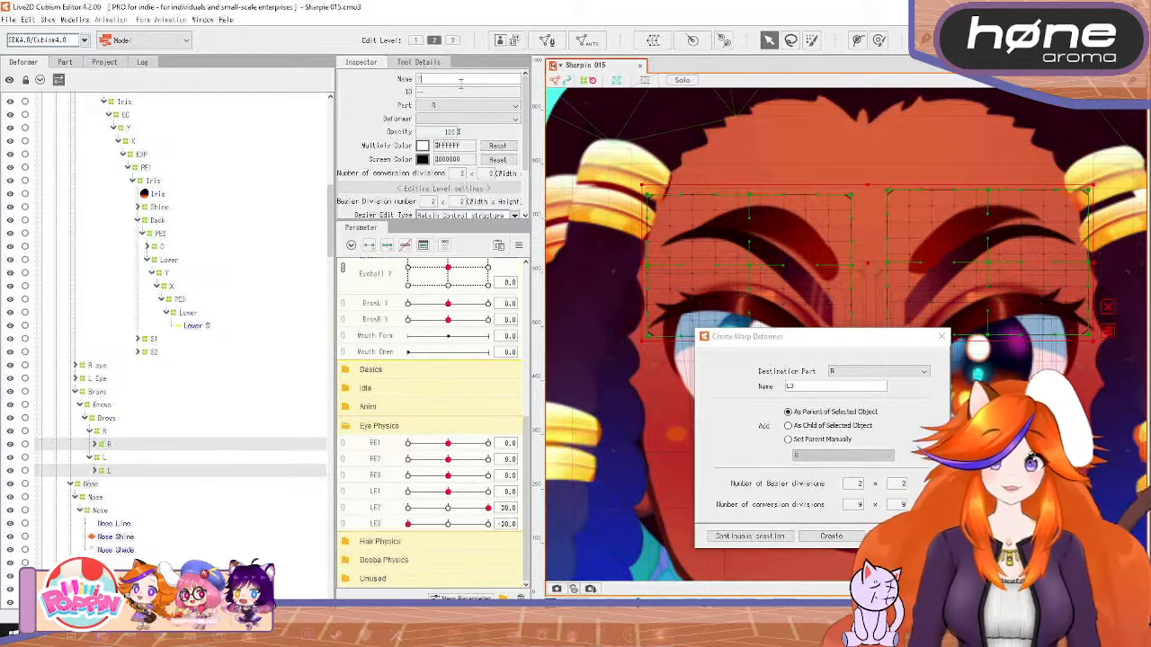
type("Y")
key("Return")
left_click(941, 336)
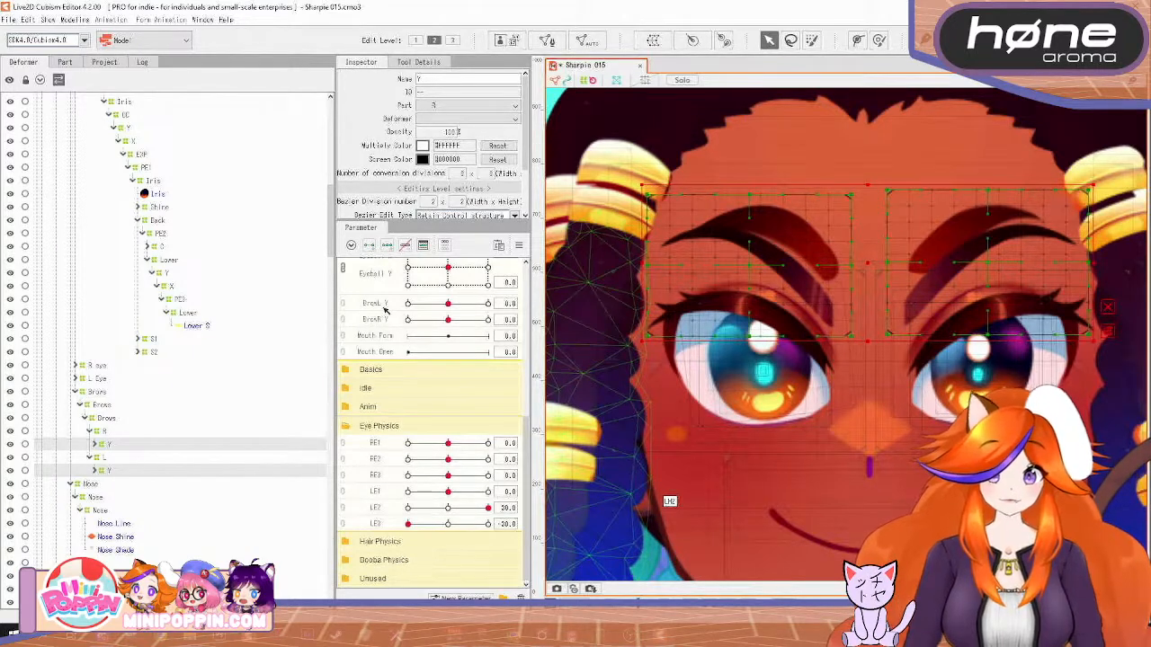
Add three keys to each brow's Y deformer, on BrowR Y for the right brow and BrowL Y for the left
left_click(140, 445)
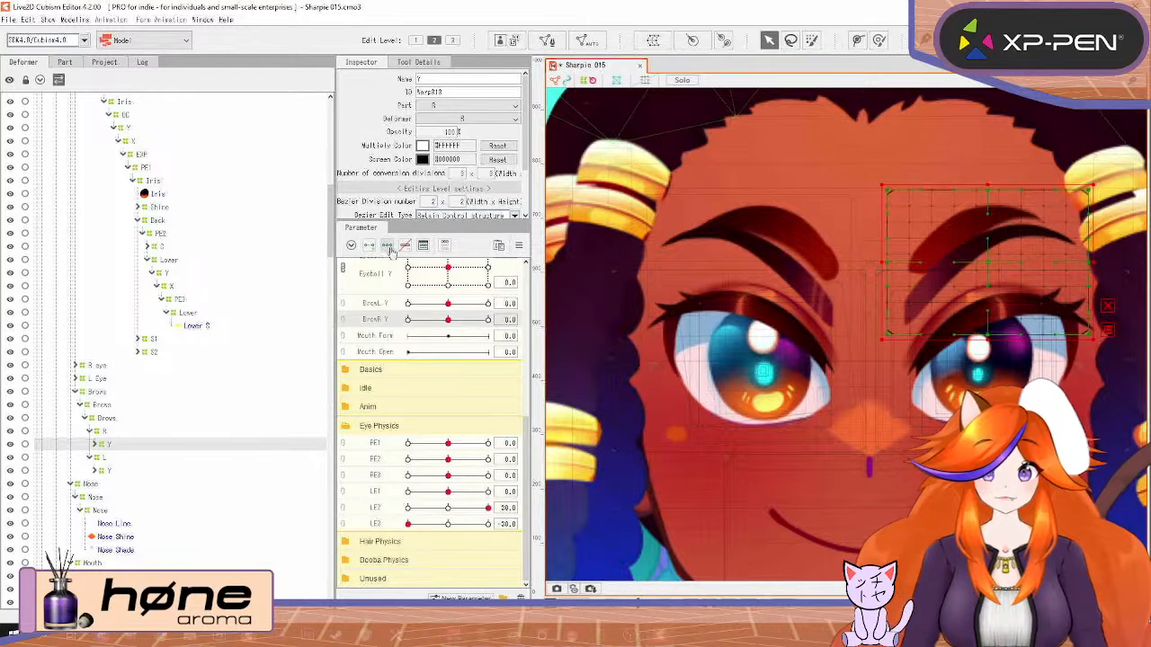
left_click(133, 463)
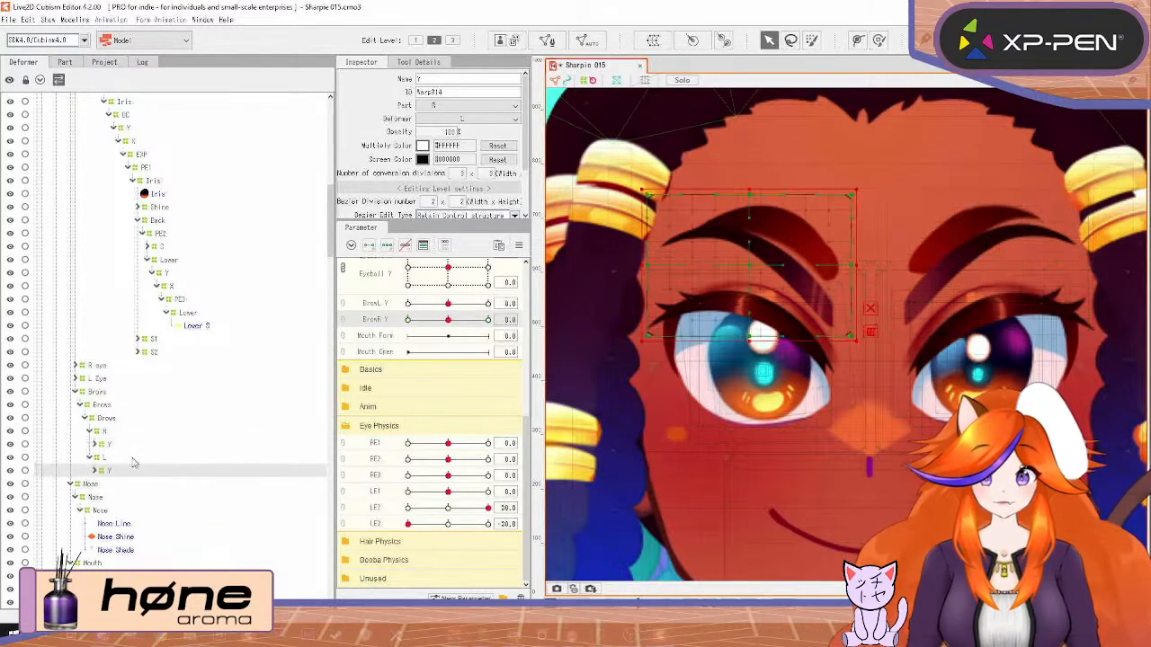
left_click(381, 302)
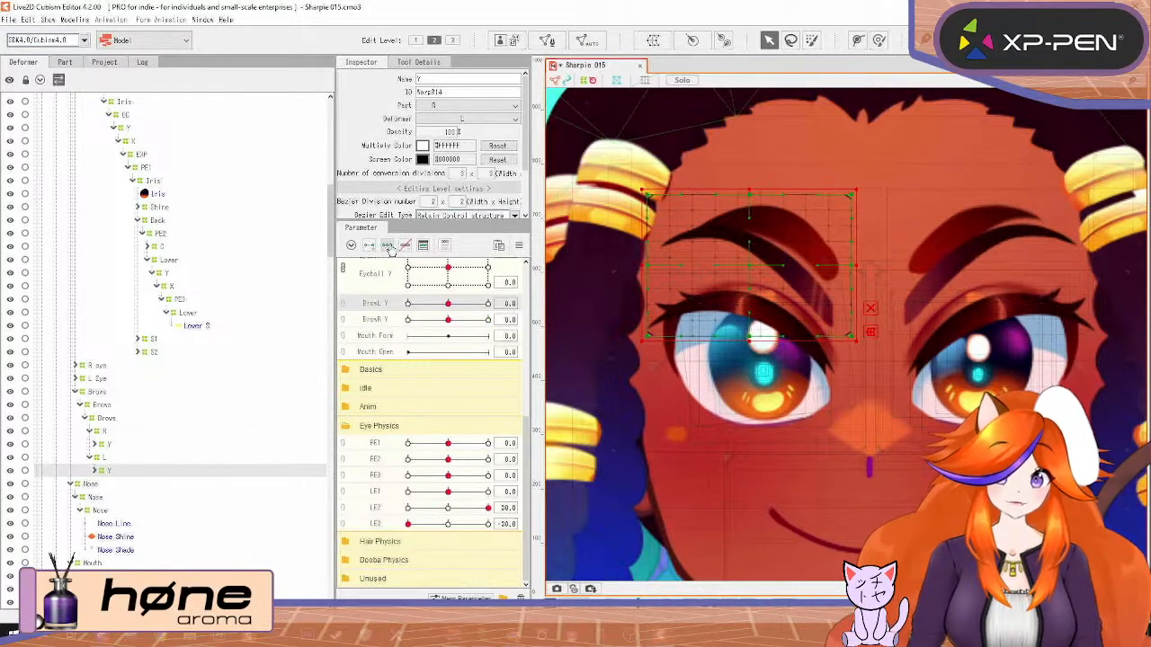
left_click(387, 246)
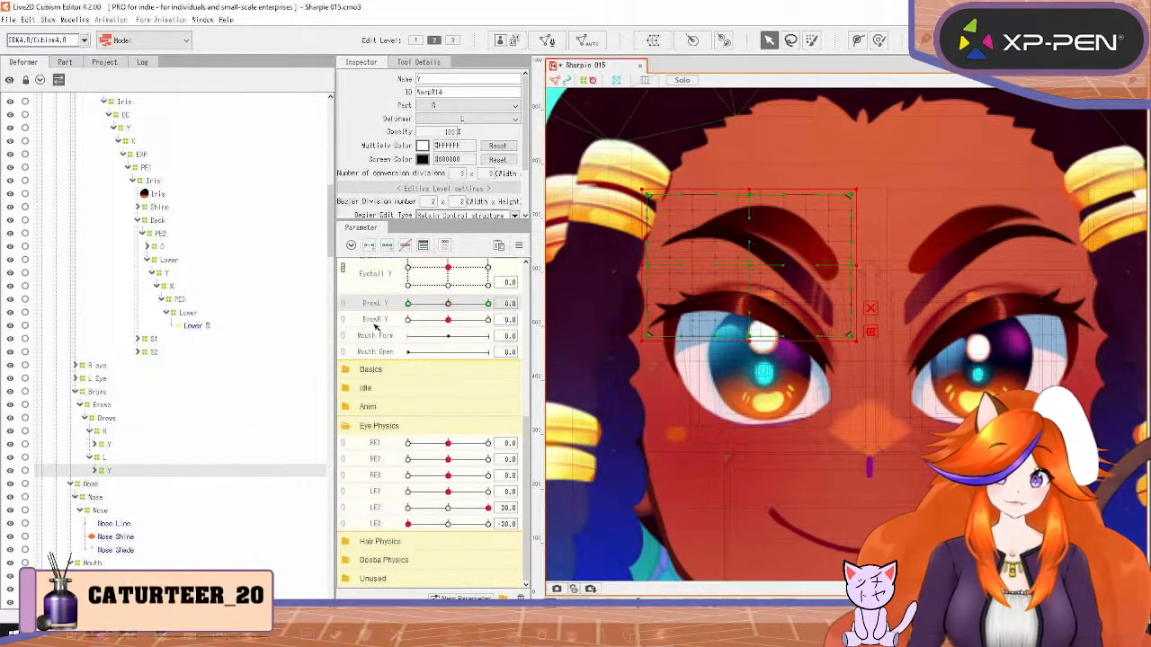
With both Y deformers selected, set BrowL Y and BrowR Y to 1.0 and move the brows up
left_click(131, 446, "ctrl")
left_click_drag(448, 303, 488, 319)
left_click_drag(868, 264, 865, 246)
mouse_move(488, 319)
left_mouse_down()
mouse_move(445, 333)
mouse_move(495, 320)
left_mouse_up()
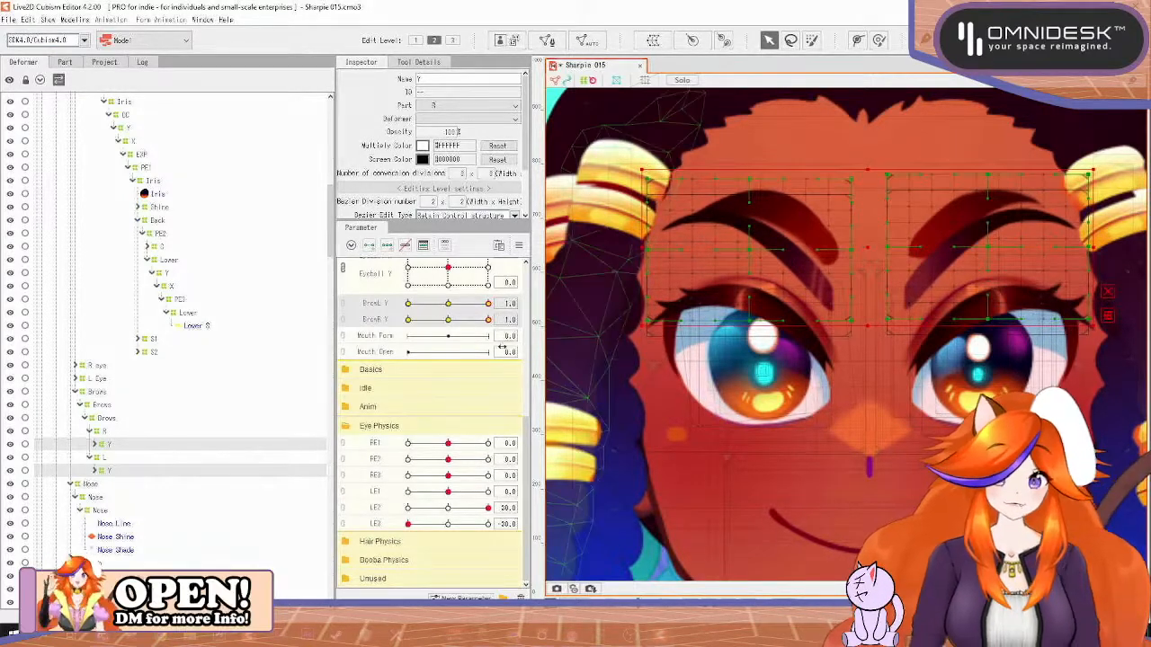
Set BrowL Y and BrowR Y to -1.0, move both brow deformers slightly down and reset all parameters to their defaults
left_click_drag(490, 321, 396, 314)
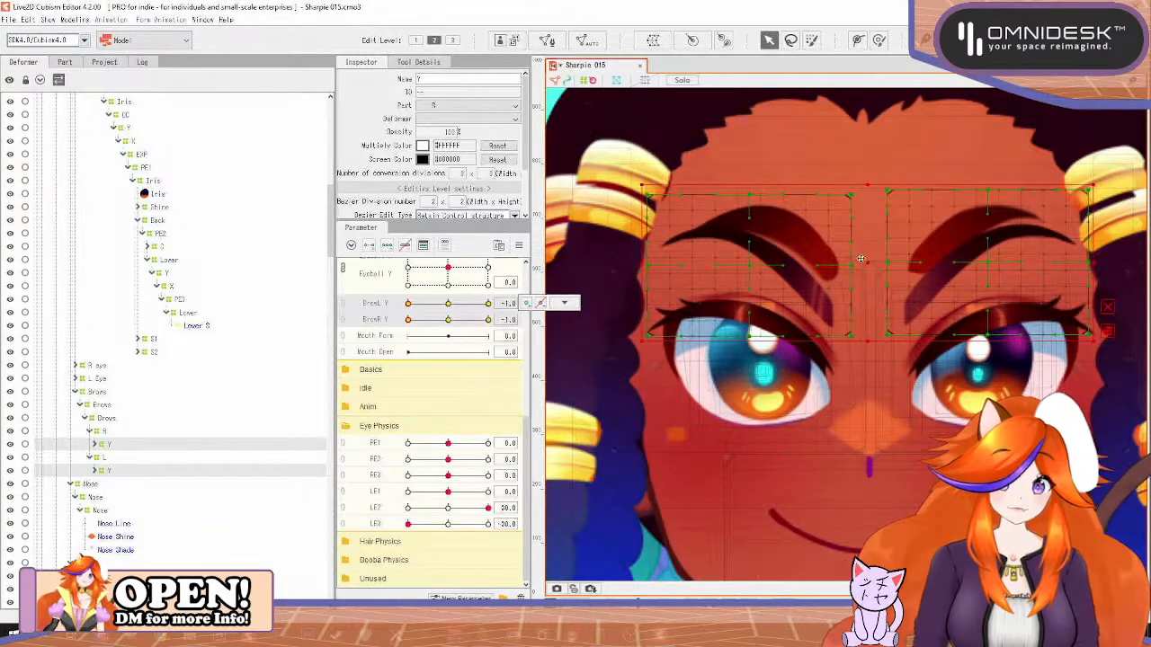
left_click_drag(871, 262, 871, 269)
left_click(387, 320)
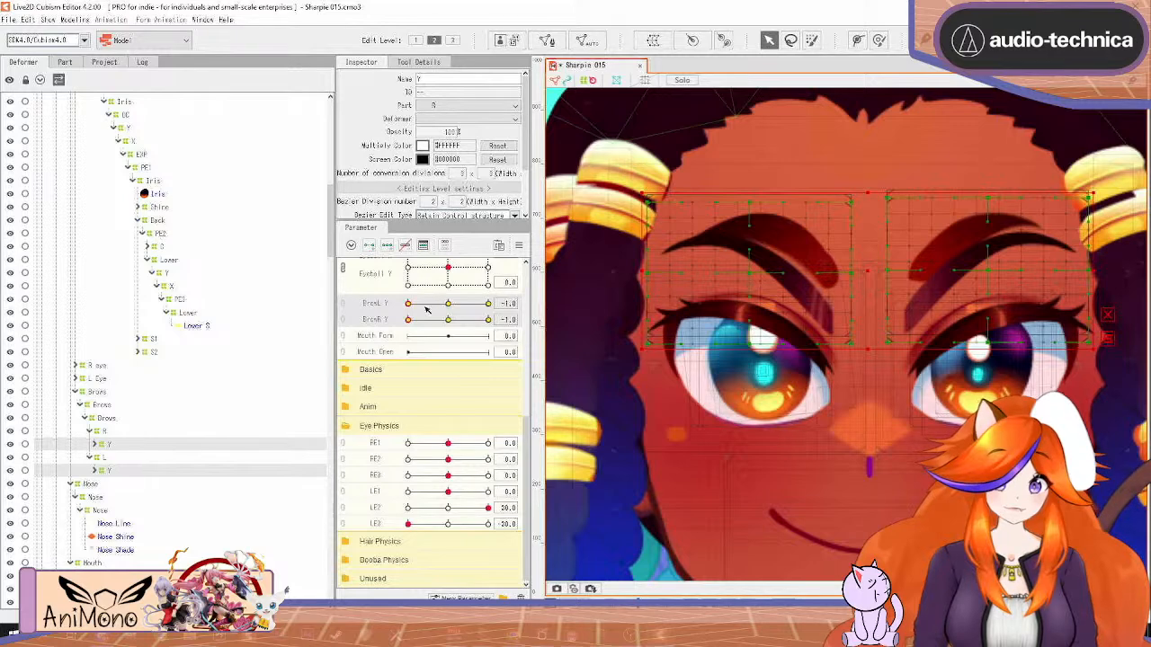
mouse_move(409, 304)
left_mouse_down()
mouse_move(488, 304)
mouse_move(403, 305)
left_mouse_up()
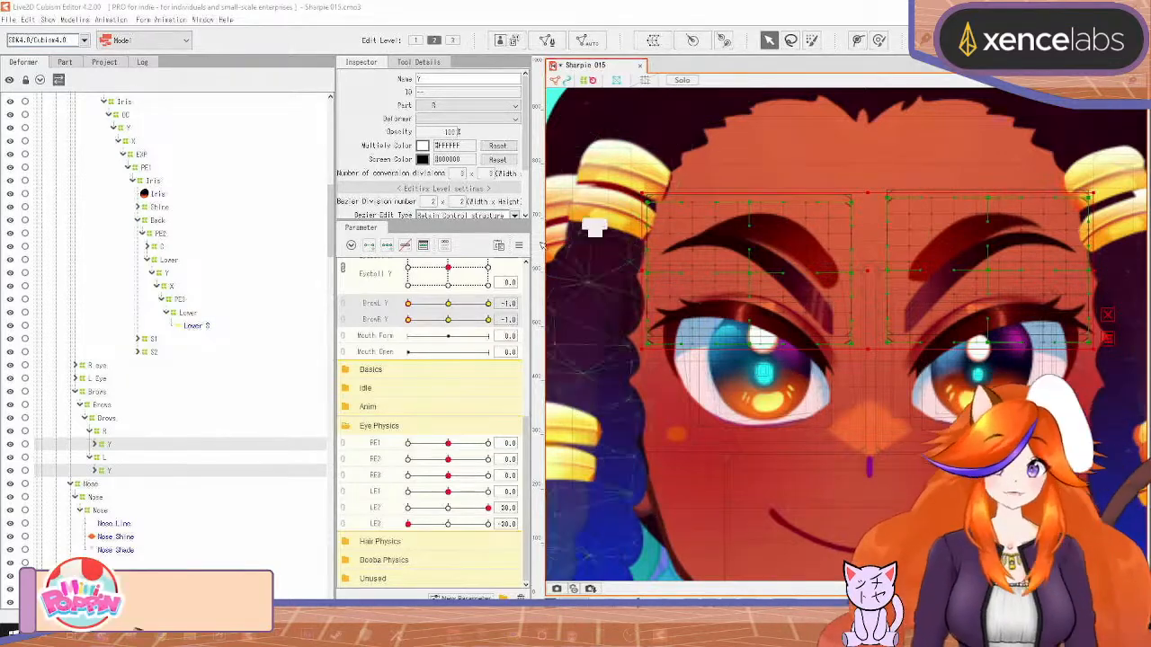
left_click(519, 244)
left_click(552, 255)
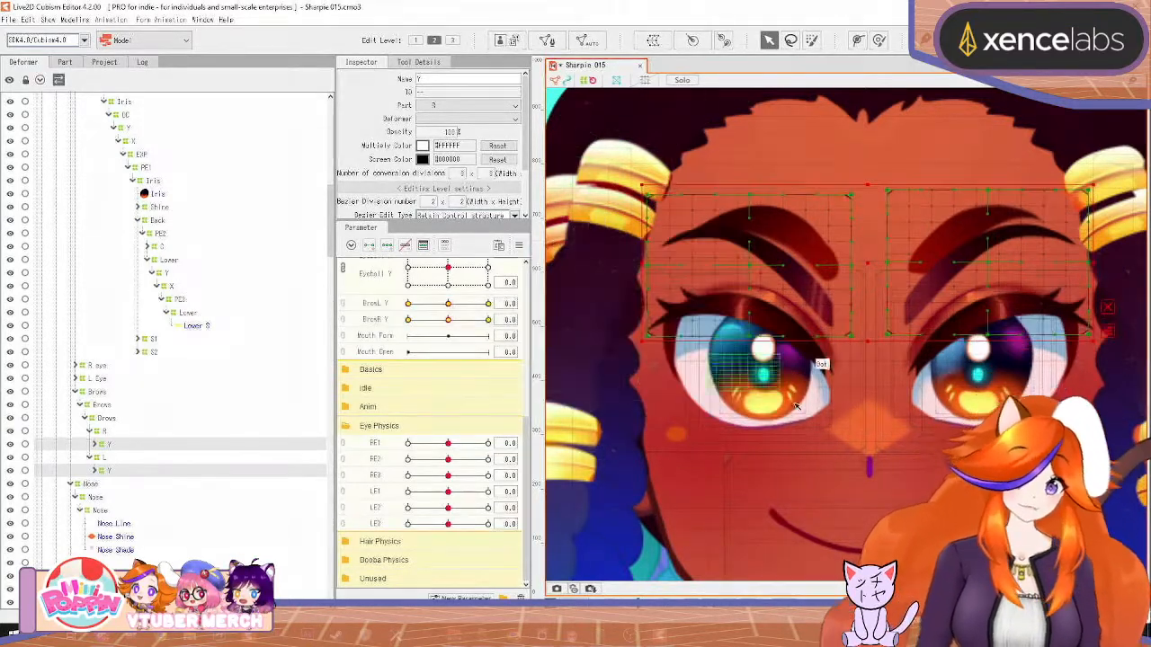
Expand the right brow's deformer branch and select its Default mesh
left_click(94, 444)
left_click(99, 458)
left_click(106, 471)
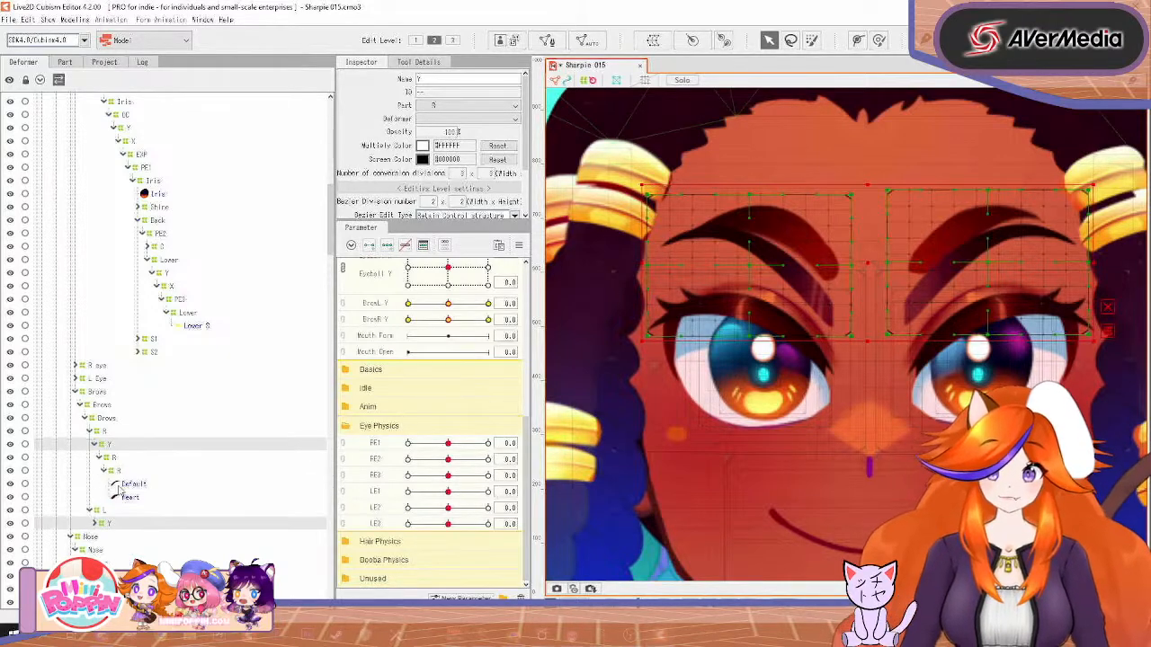
left_click(133, 484)
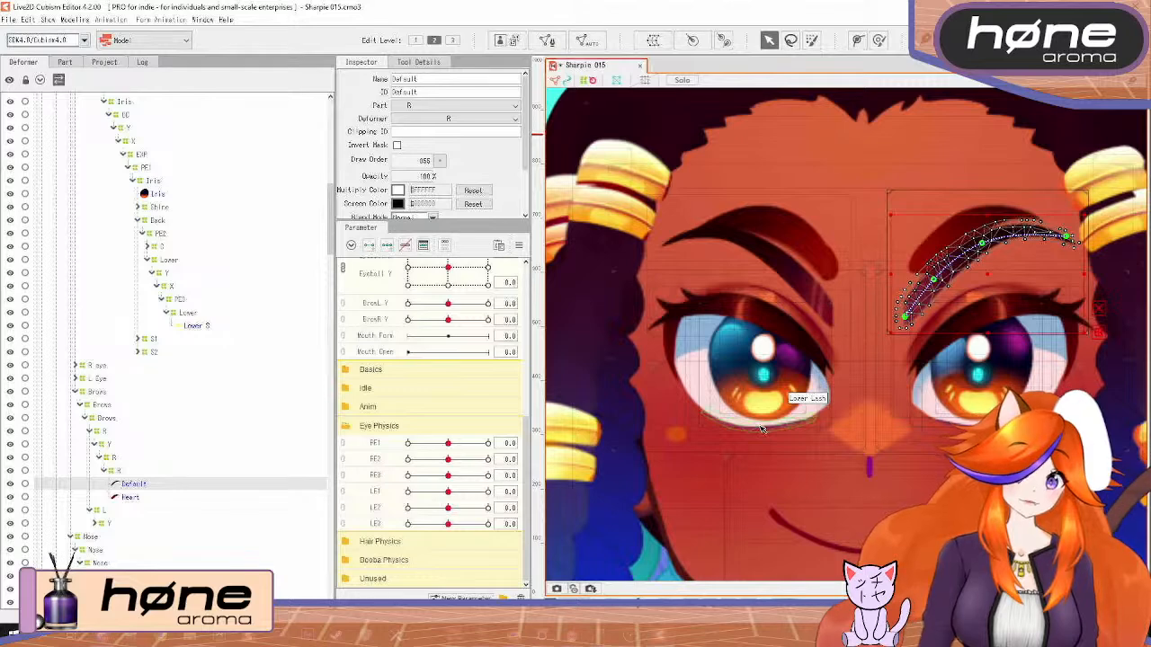
Create a parameter named Sad Brows below Squint, with a minimum of 0, default 0 and maximum 1
left_click(403, 352)
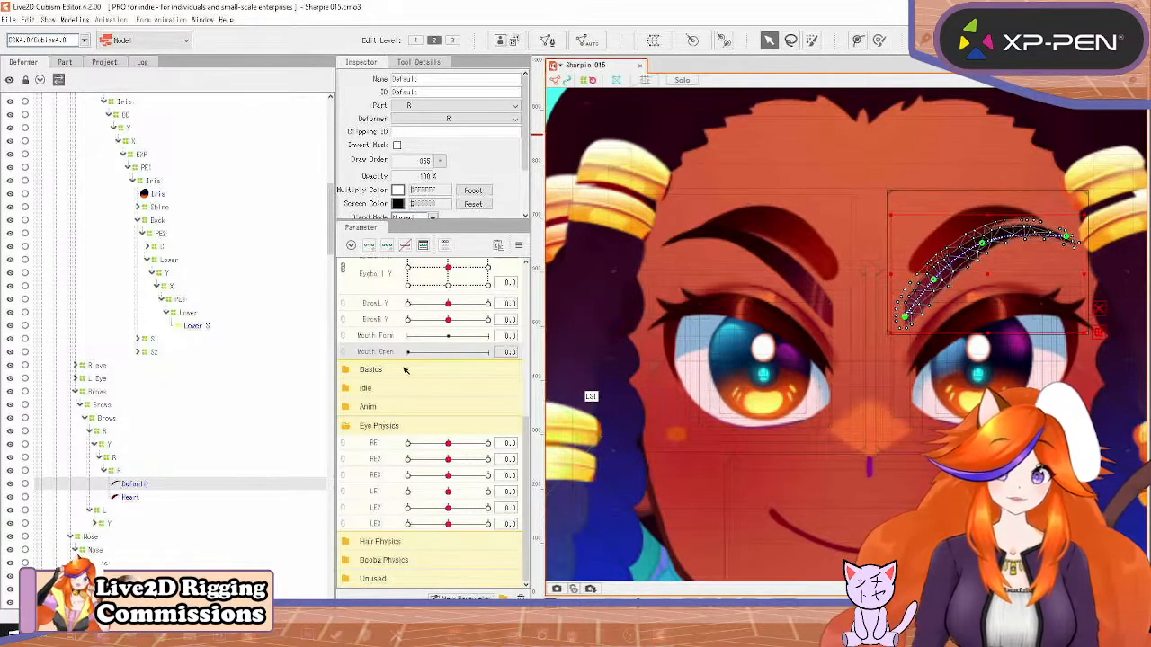
scroll(405, 369, "up", 5)
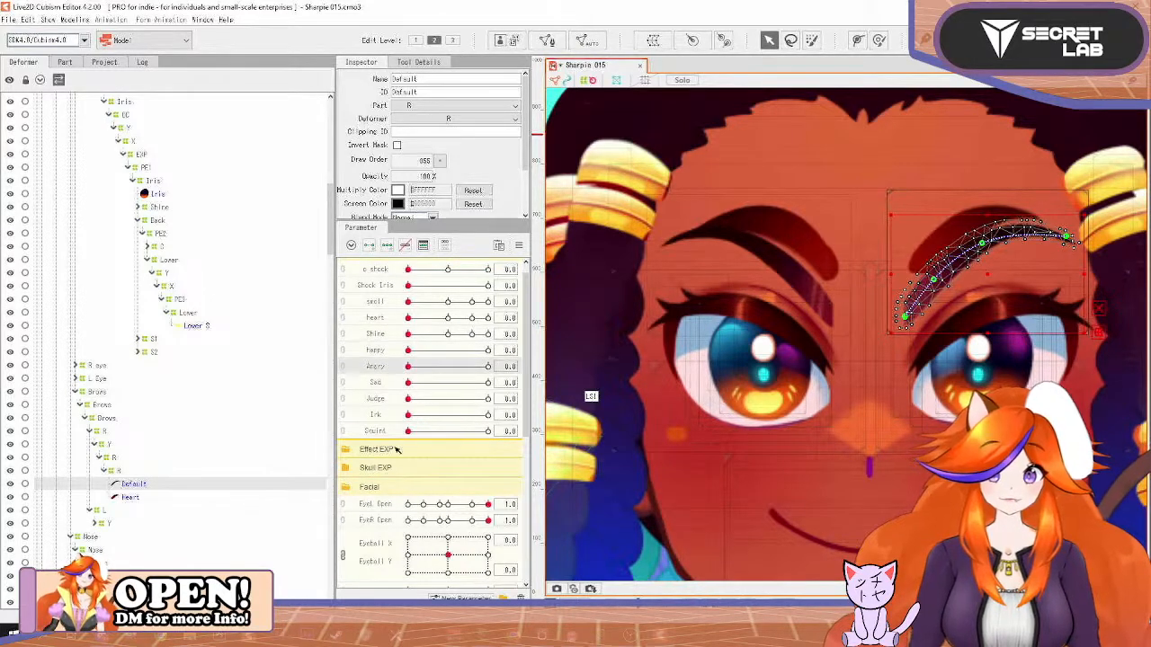
left_click(463, 597)
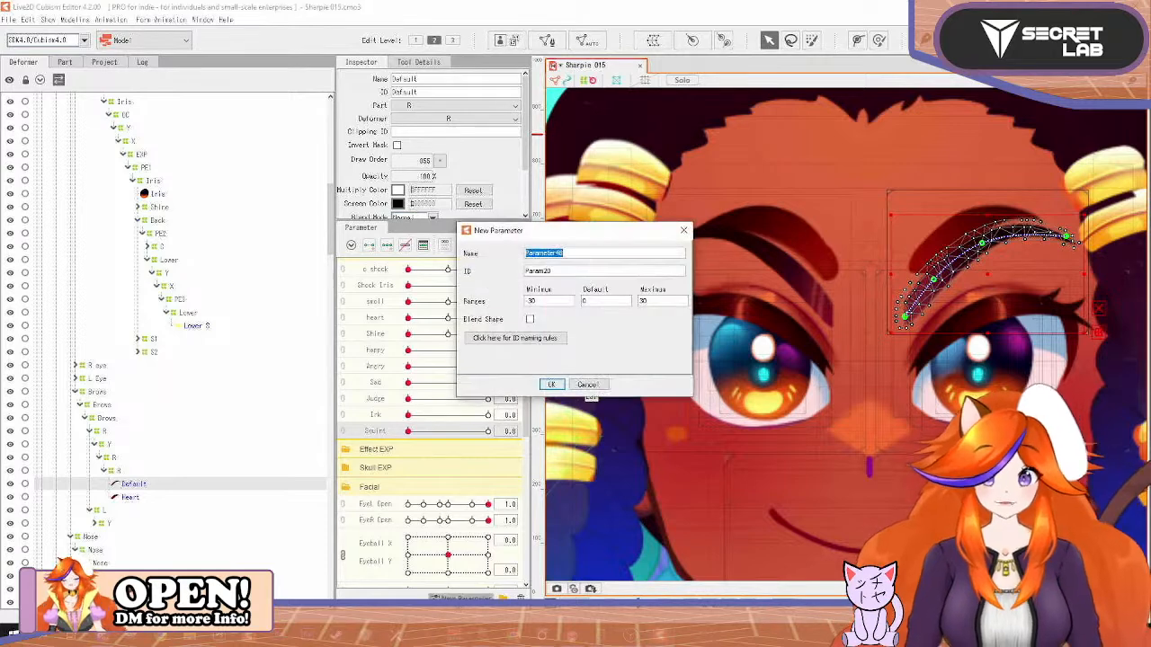
left_click(552, 302)
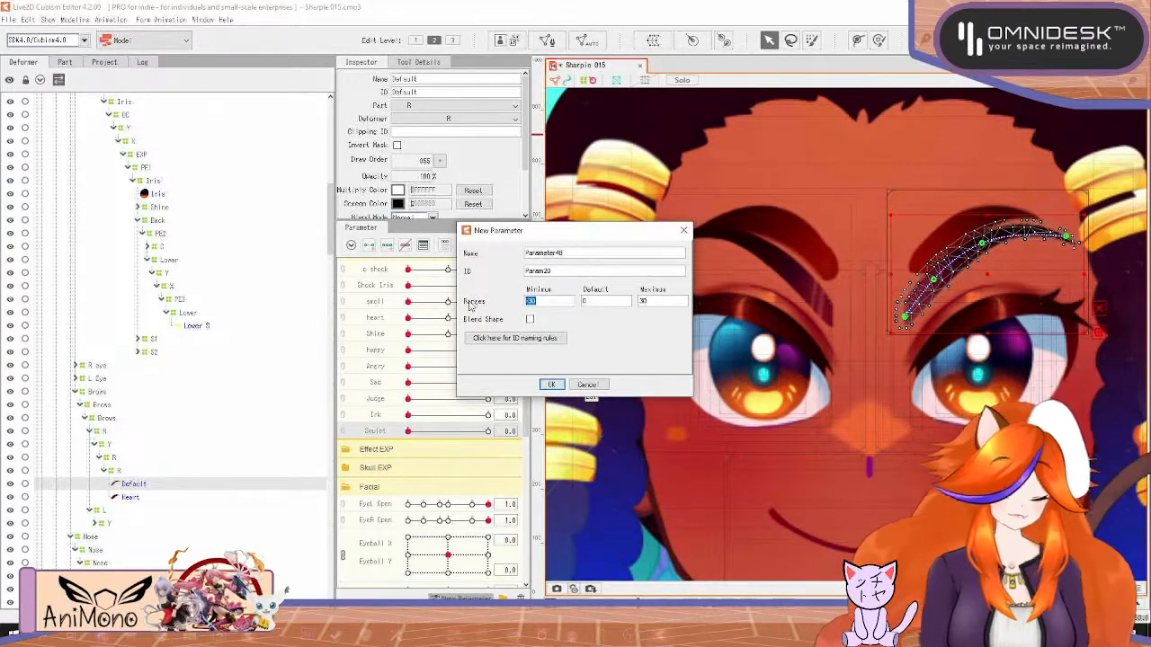
left_click(644, 304)
type("1")
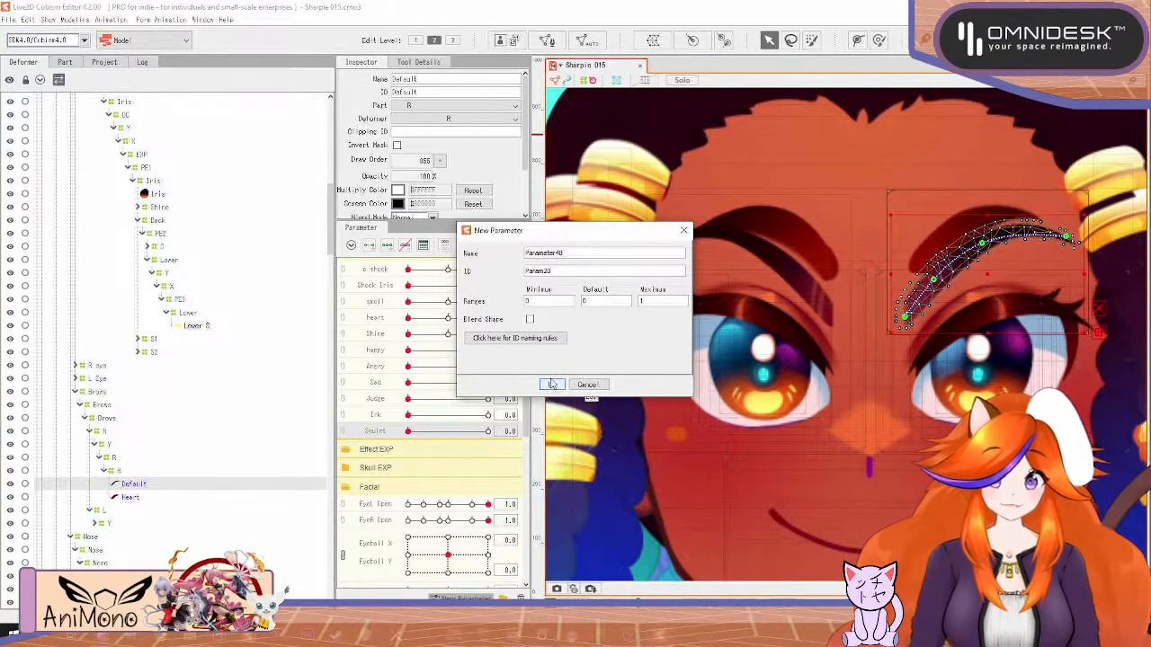
double_click(580, 255)
type("Sad Brows")
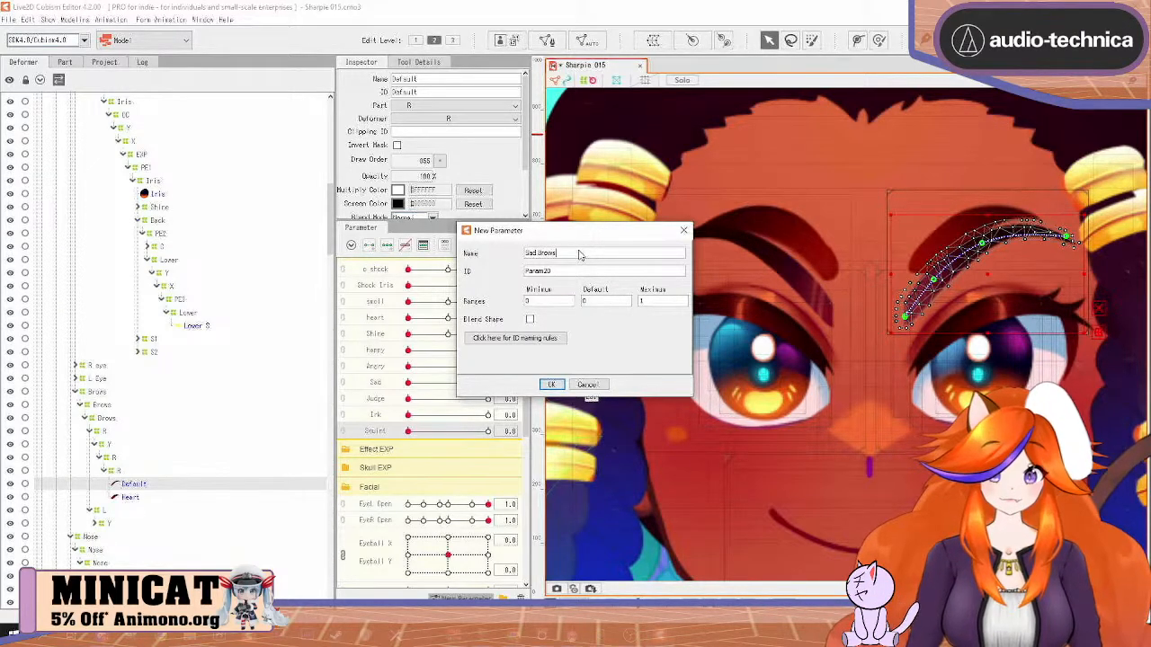
left_click(552, 385)
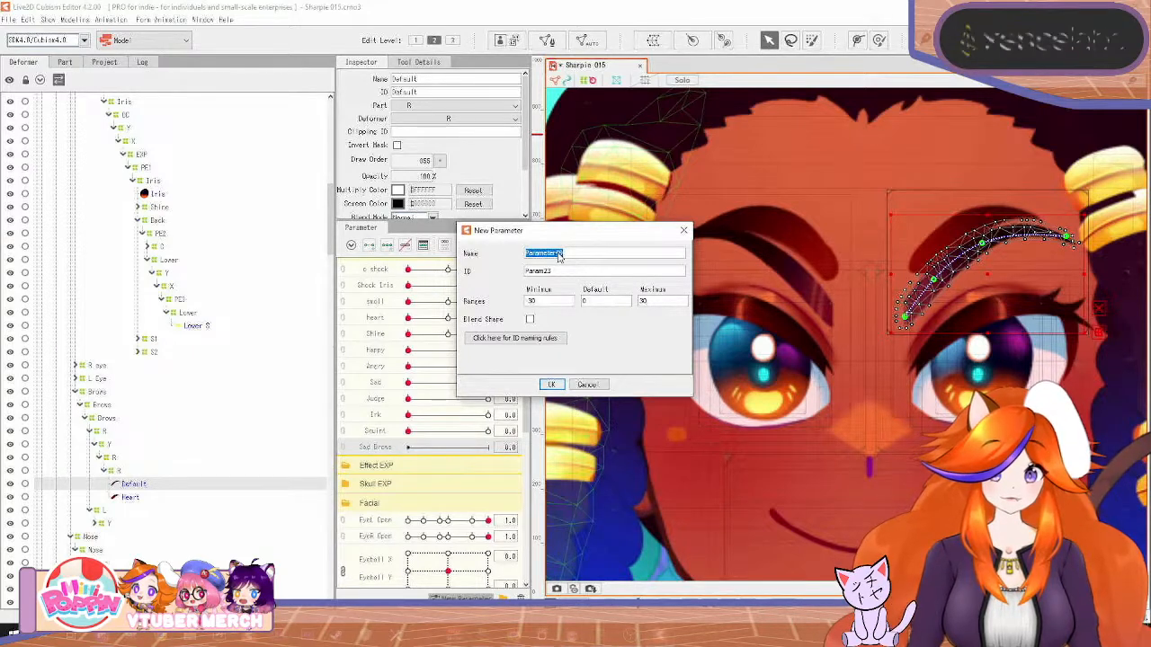
Create a Heart brows parameter below Sad Brows and edit its range so the minimum is 0
type("Heart brows")
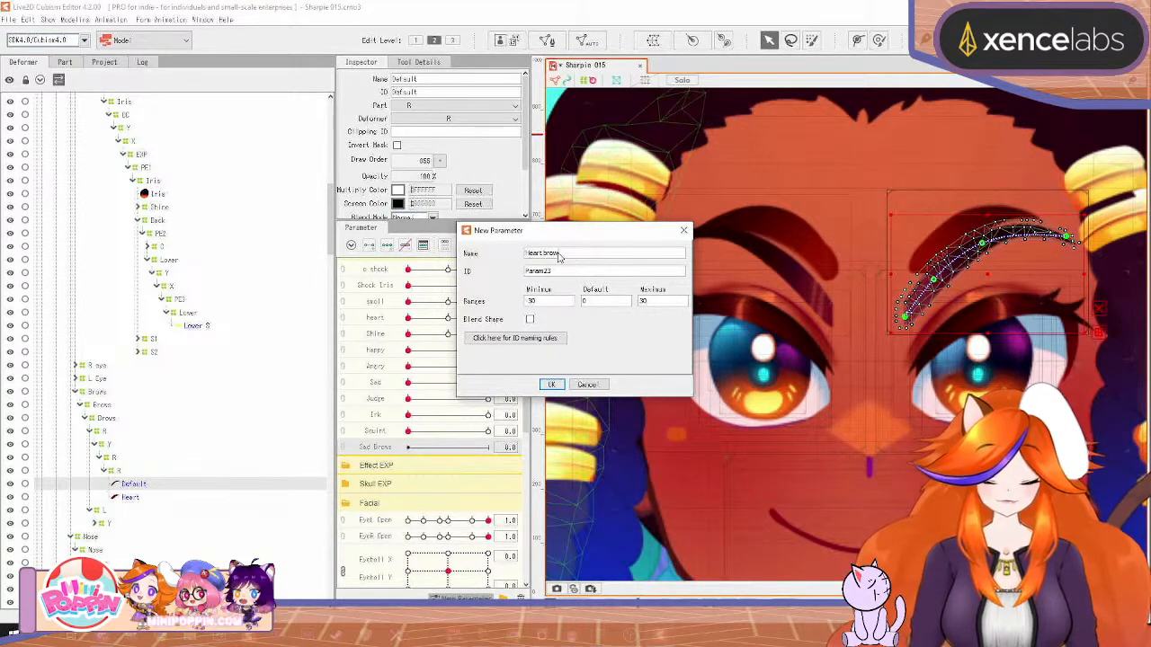
left_click(551, 385)
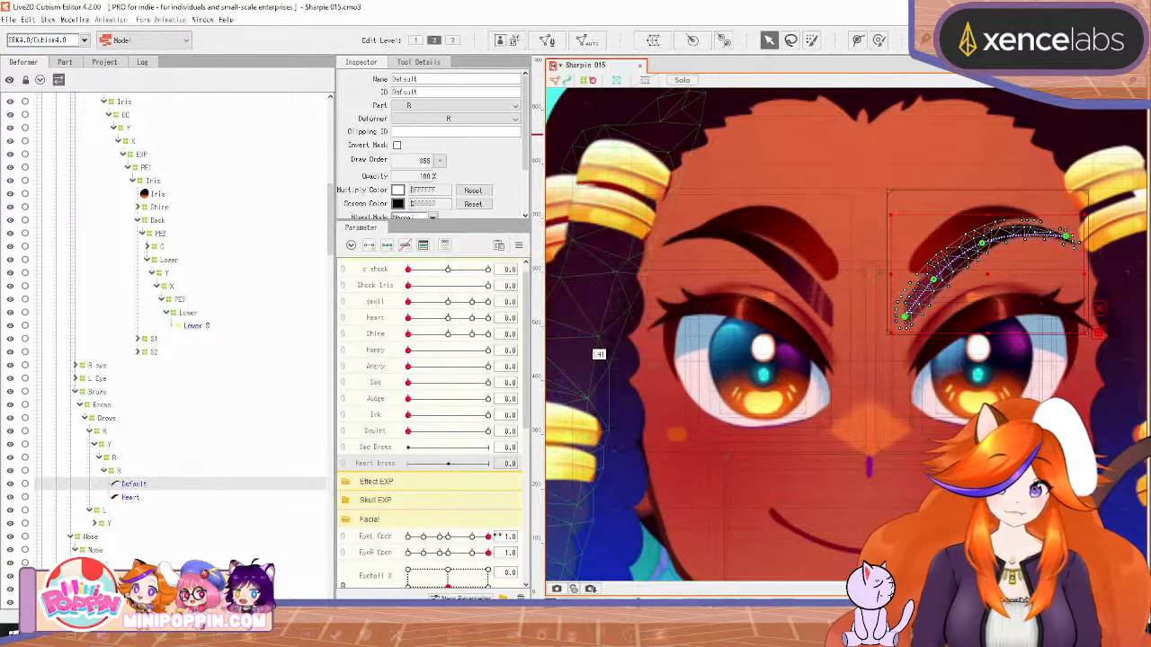
right_click(388, 464)
left_click(422, 473)
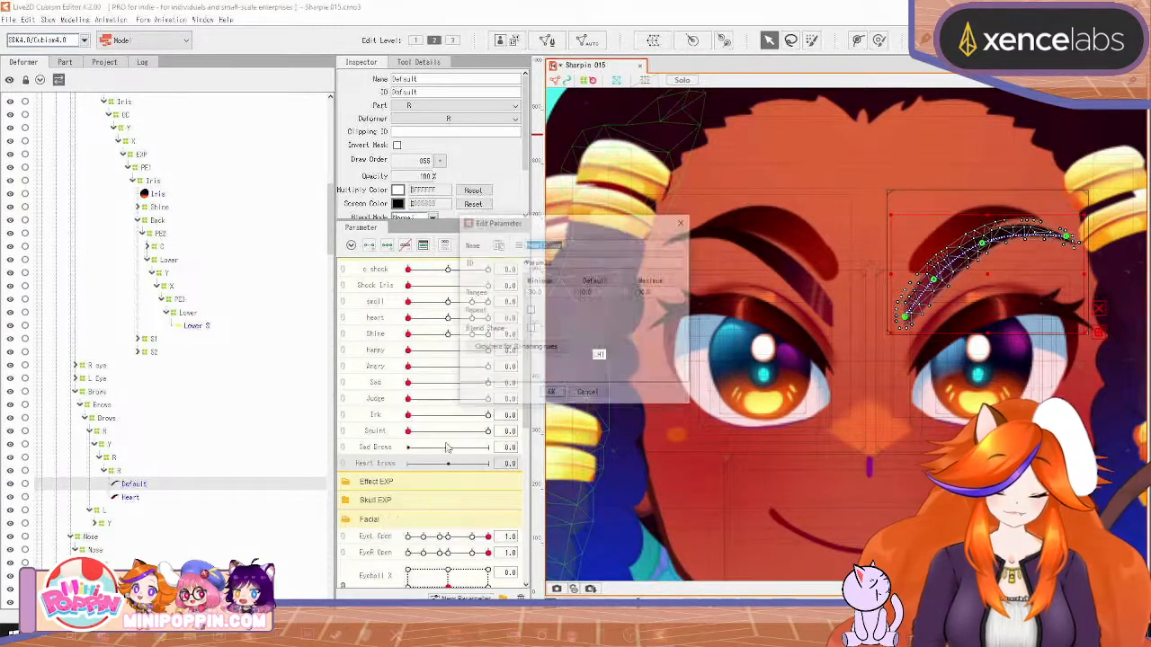
double_click(542, 294)
type("0")
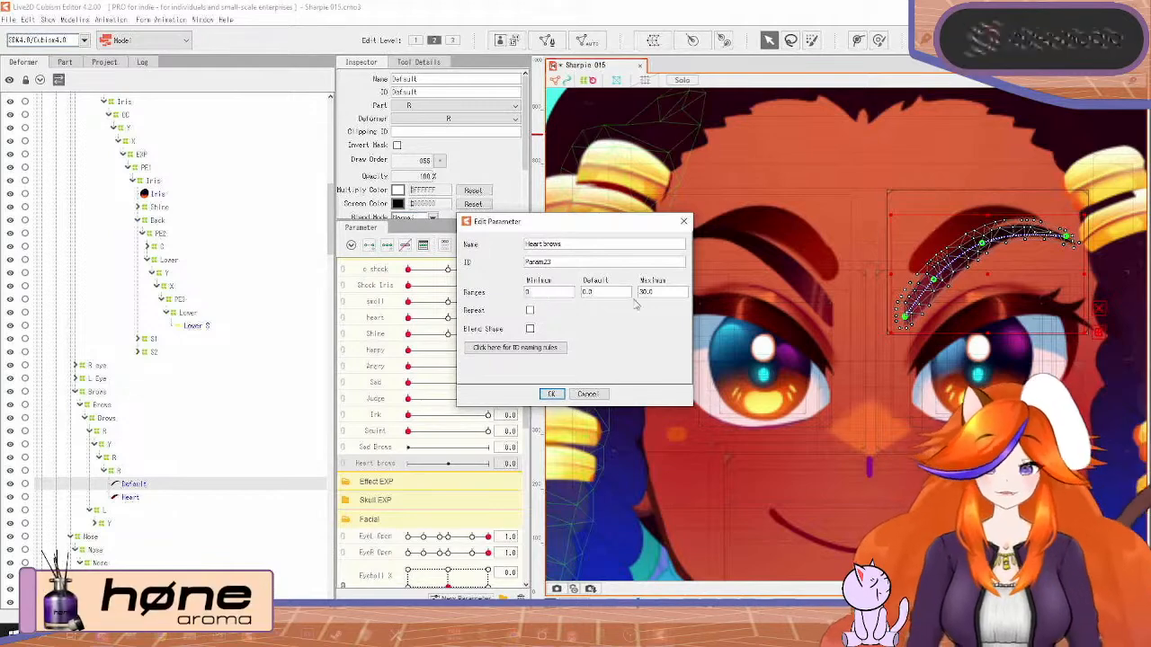
double_click(647, 293)
left_click(551, 394)
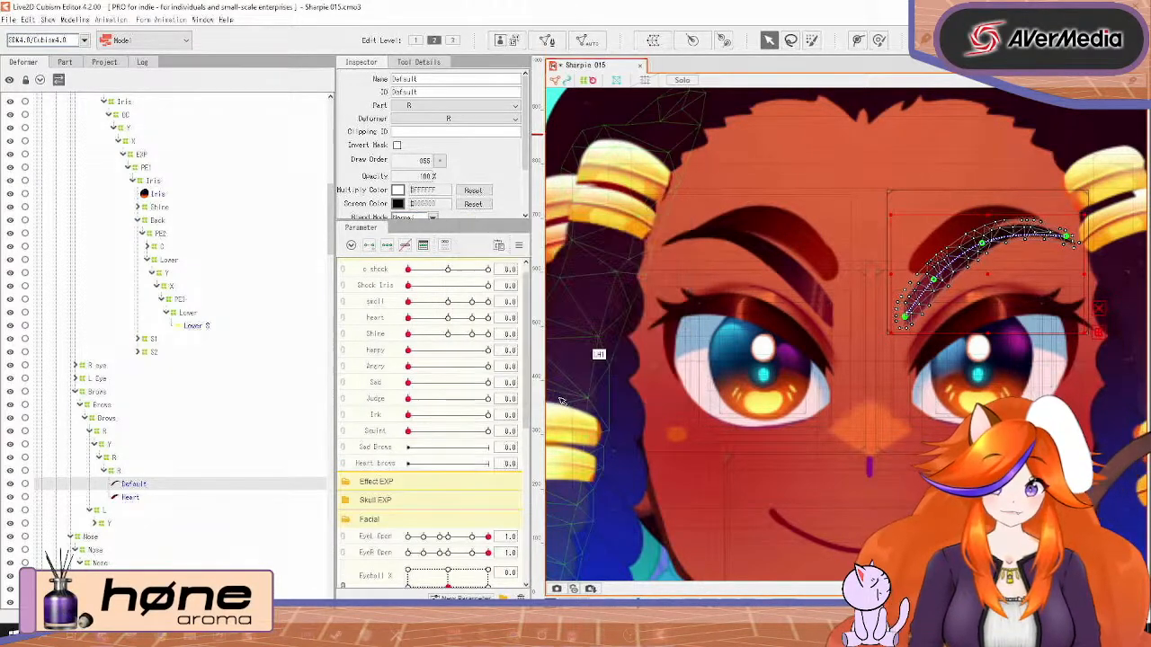
Create a parameter named Angy brows with a minimum of 0
left_click(443, 598)
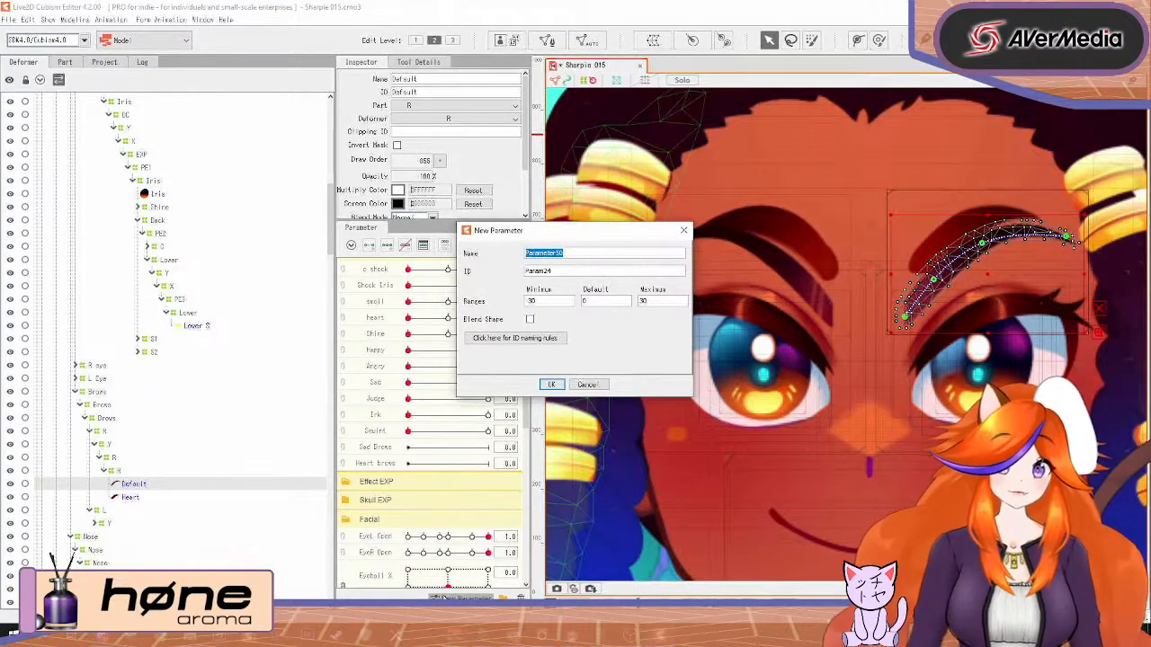
type("ASNgy")
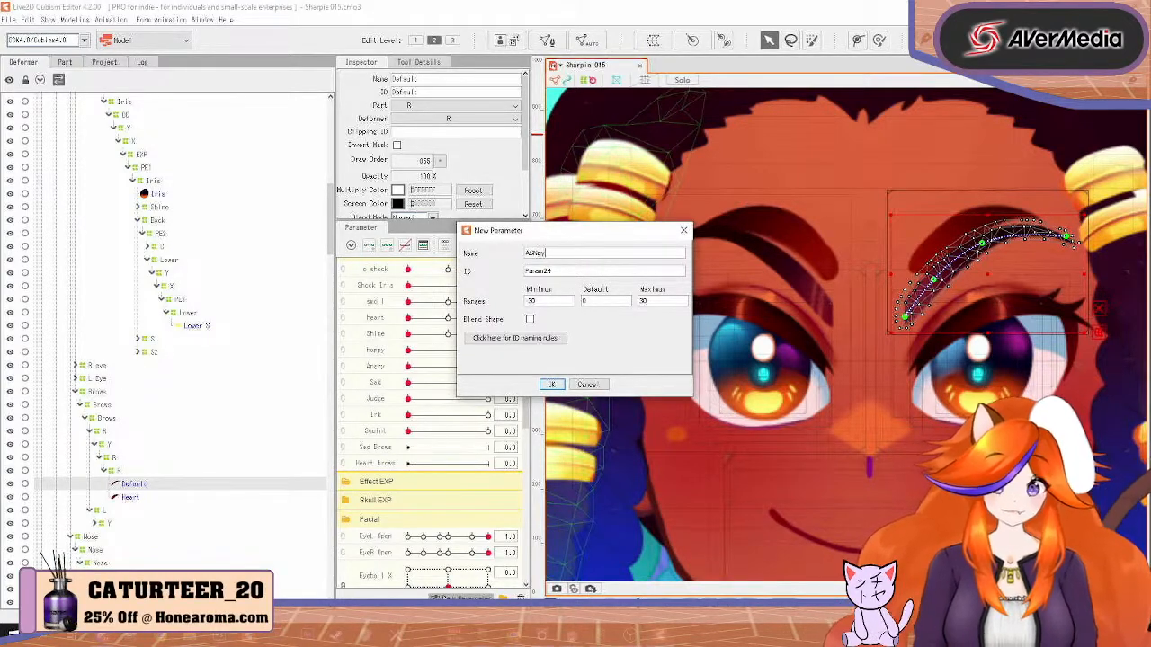
key("BackSpace")
key("BackSpace")
key("BackSpace")
key("BackSpace")
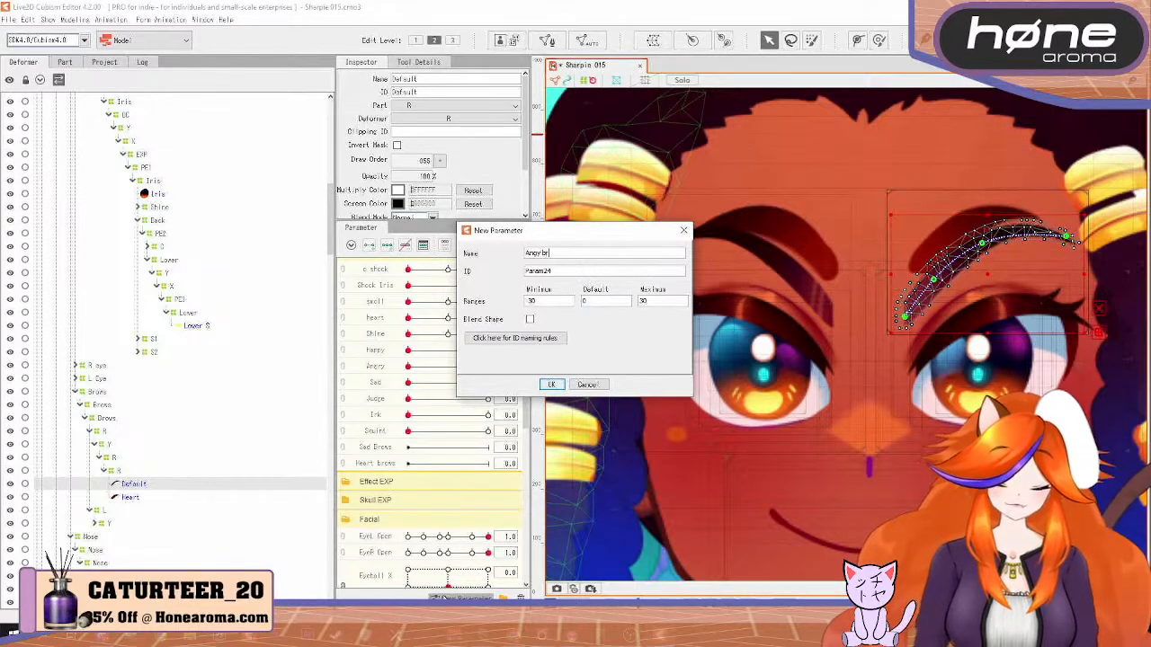
type("ngry brows")
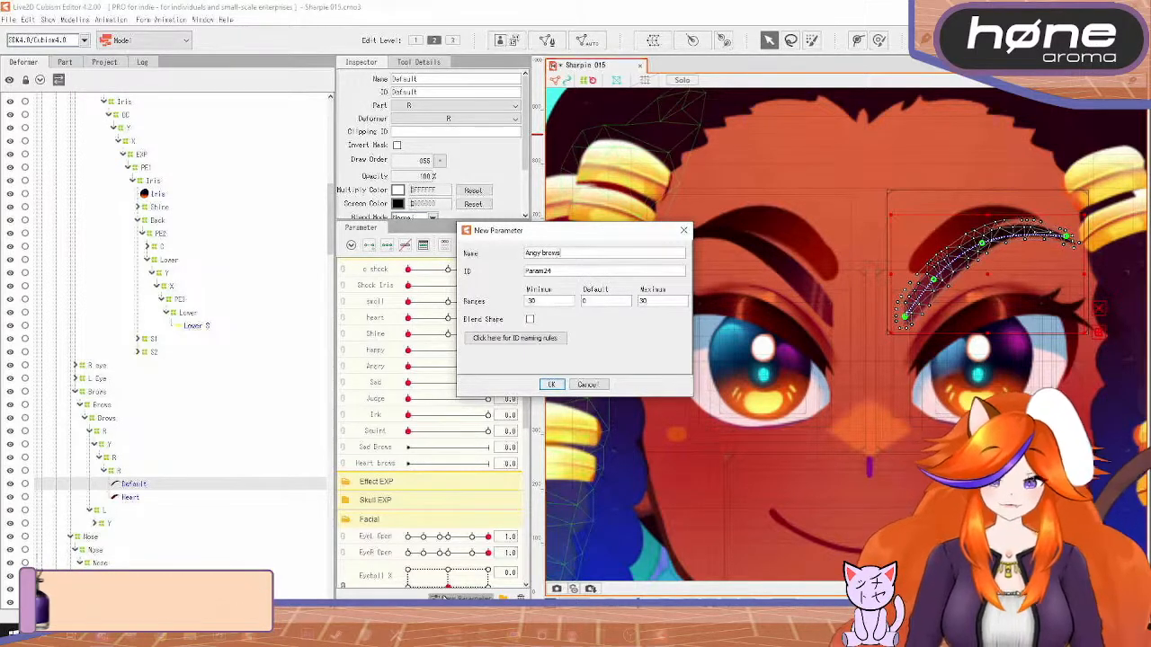
left_click_drag(546, 303, 512, 296)
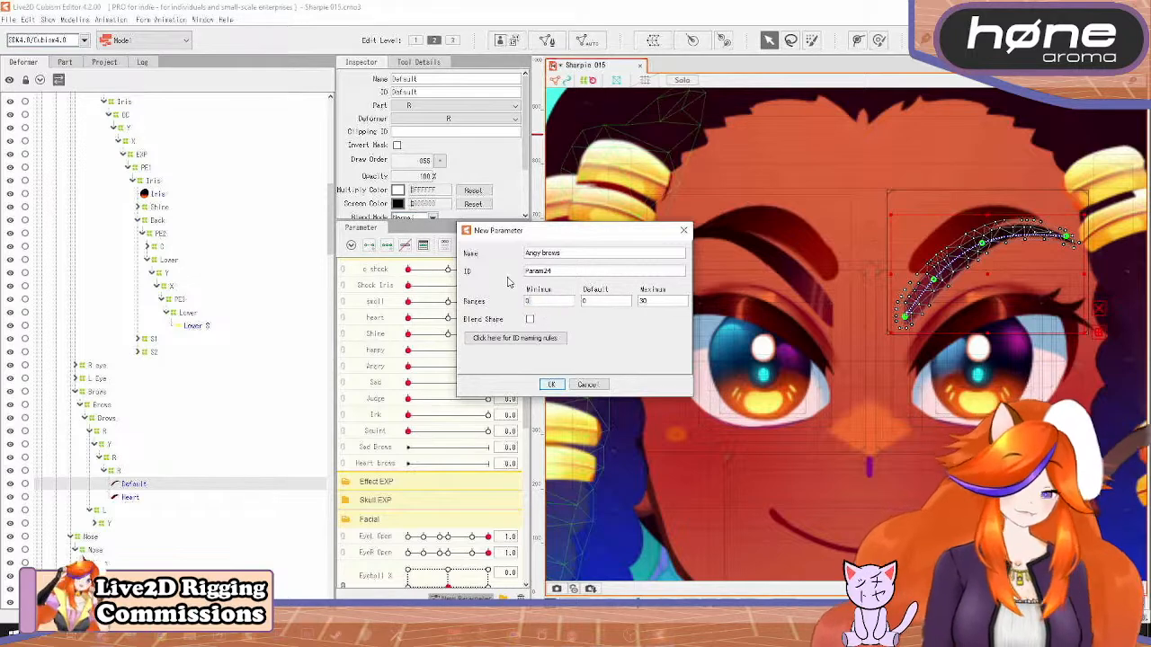
left_click(552, 384)
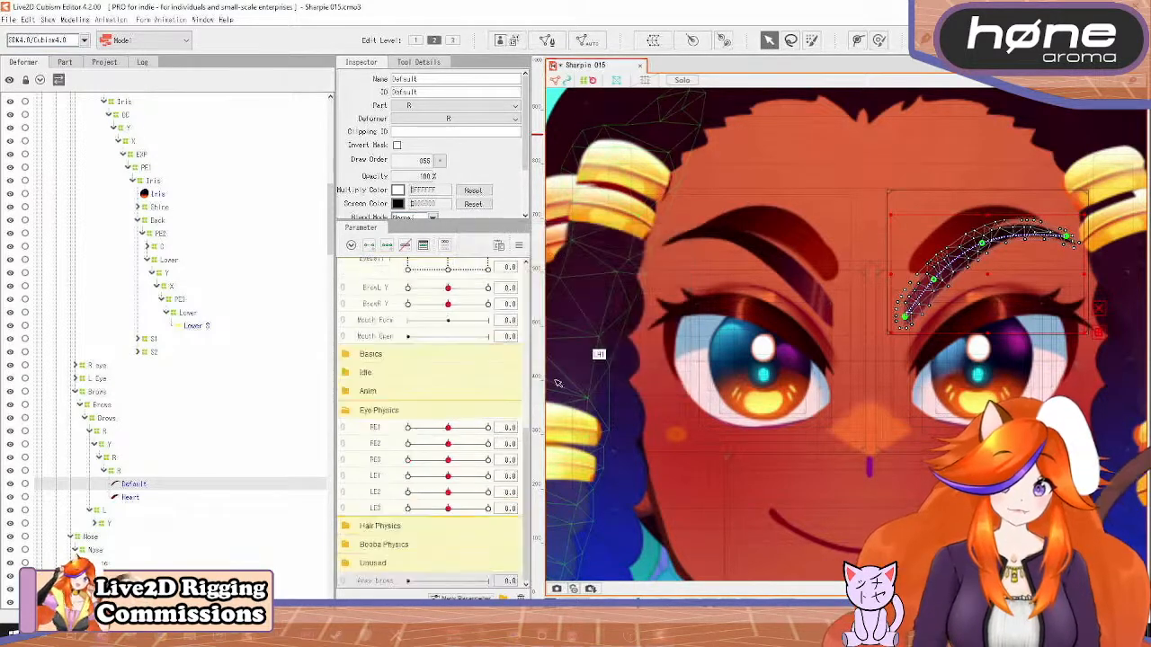
Create a Shock Brows parameter below Heart brows with its range starting at 0
scroll(414, 390, "up", 6)
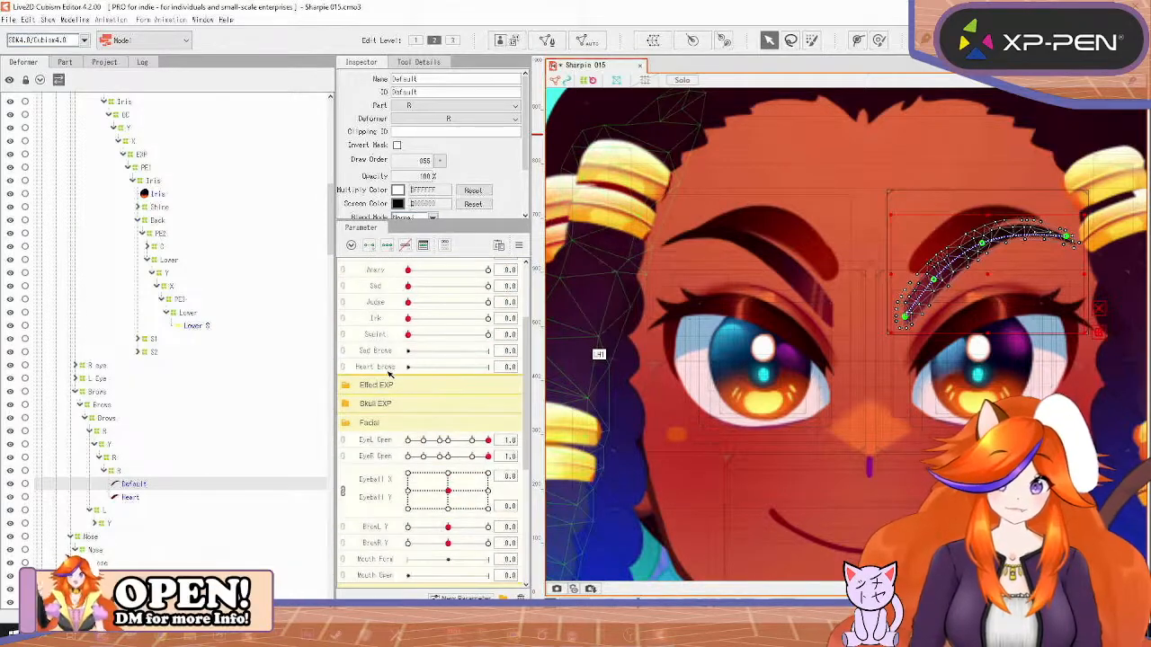
left_click(460, 597)
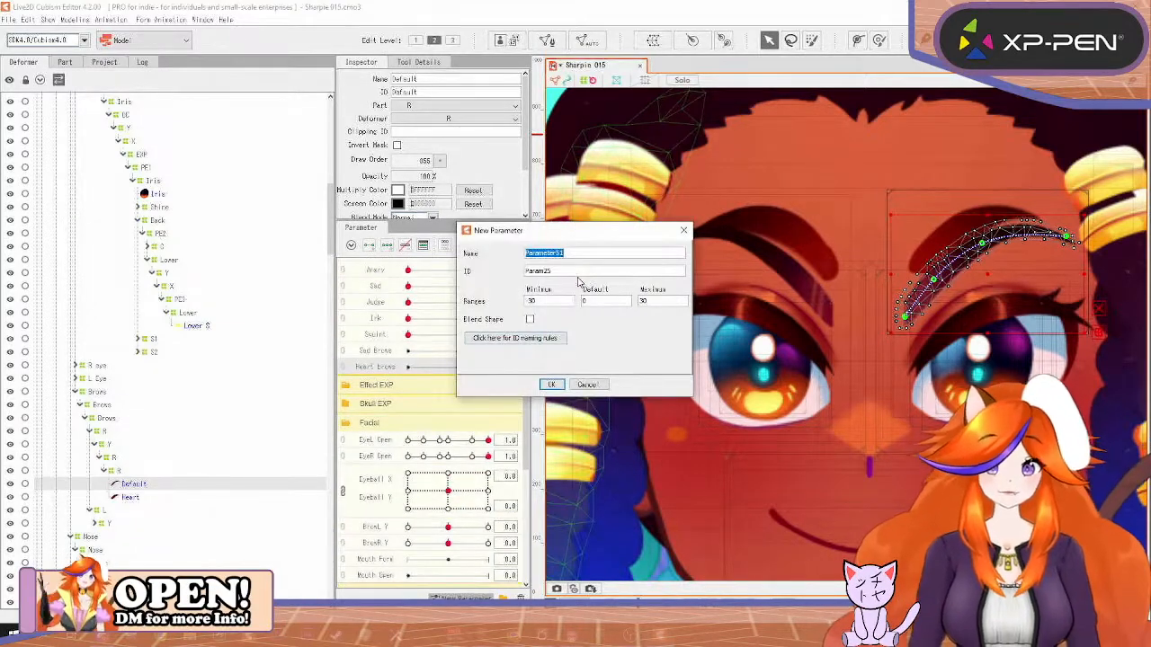
type("Shock Brows")
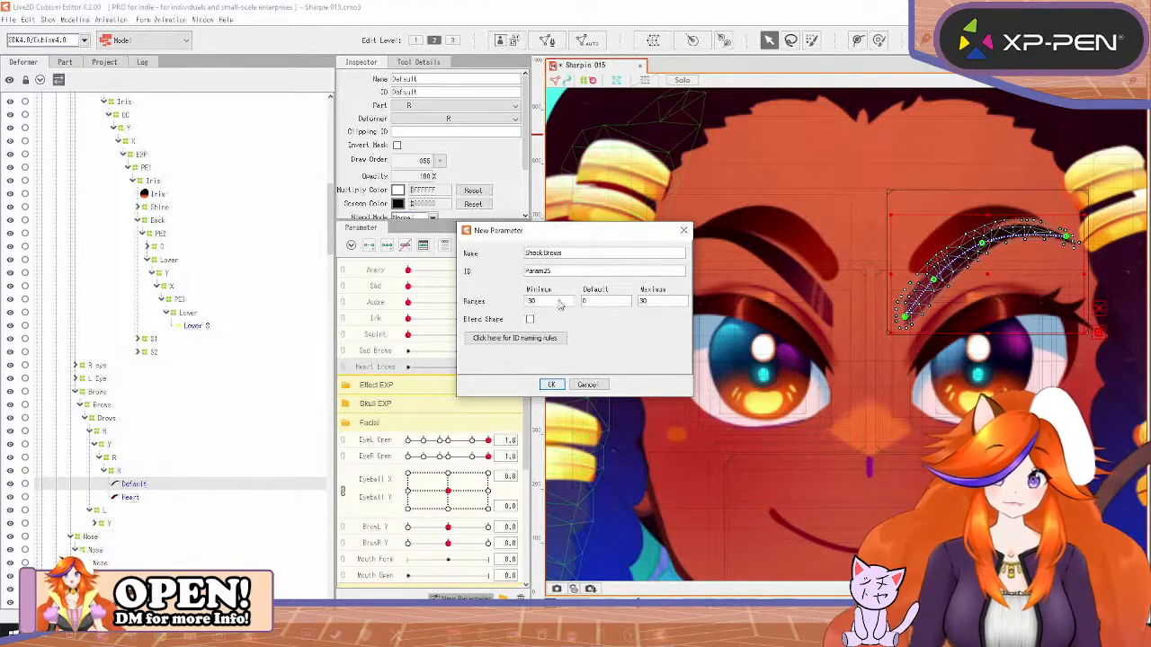
left_click_drag(559, 303, 472, 295)
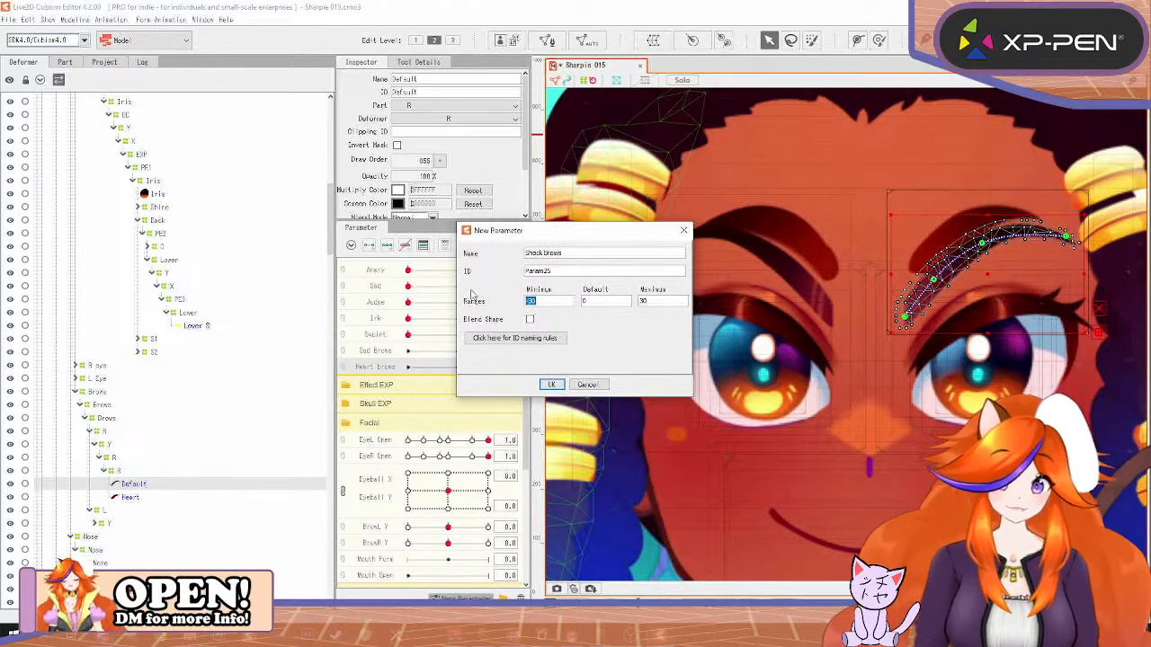
type("0")
key("Tab")
key("Tab")
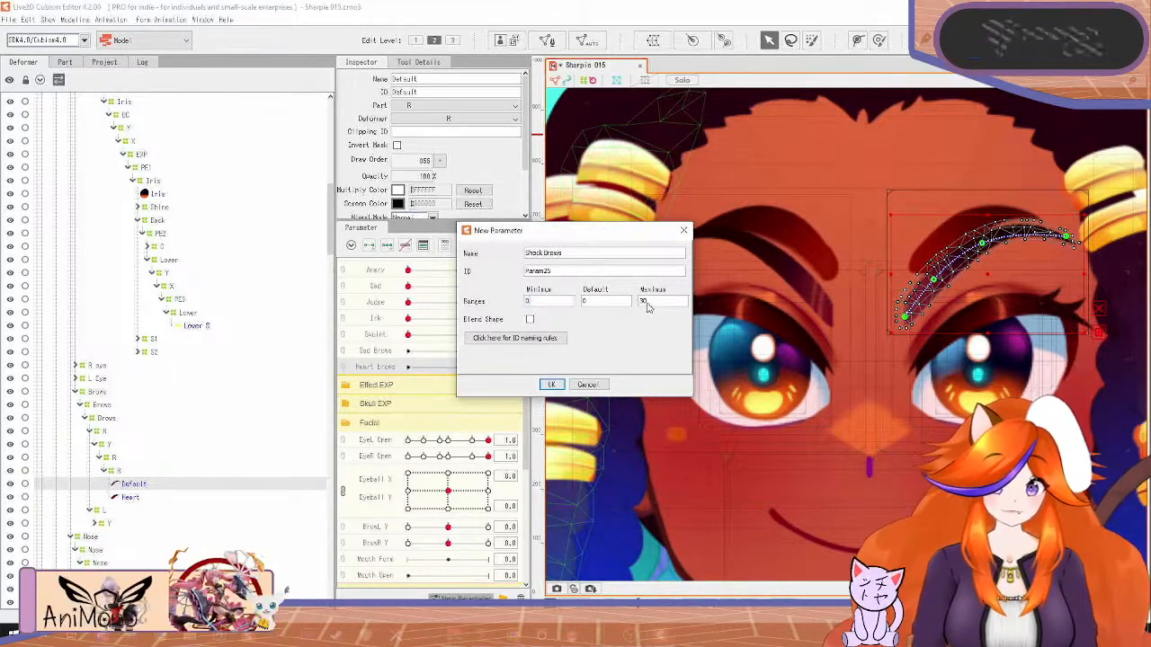
left_click(551, 384)
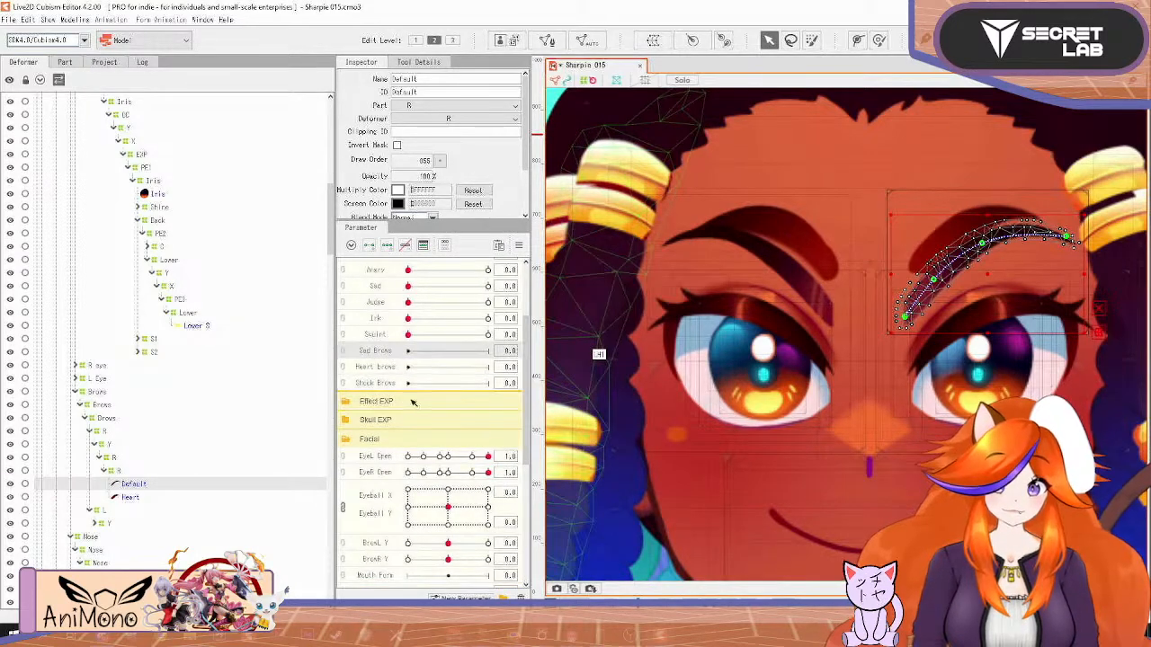
Create an Agry brows parameter directly below Sad Brows, with its minimum set to 0
left_click(460, 597)
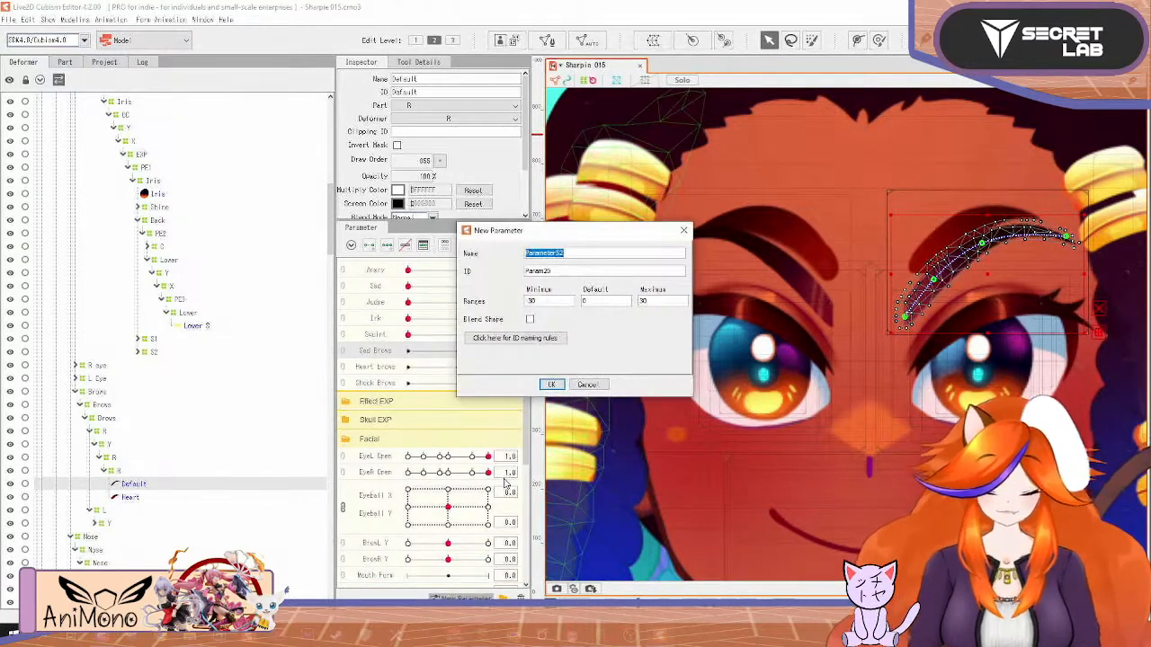
type("Very brows")
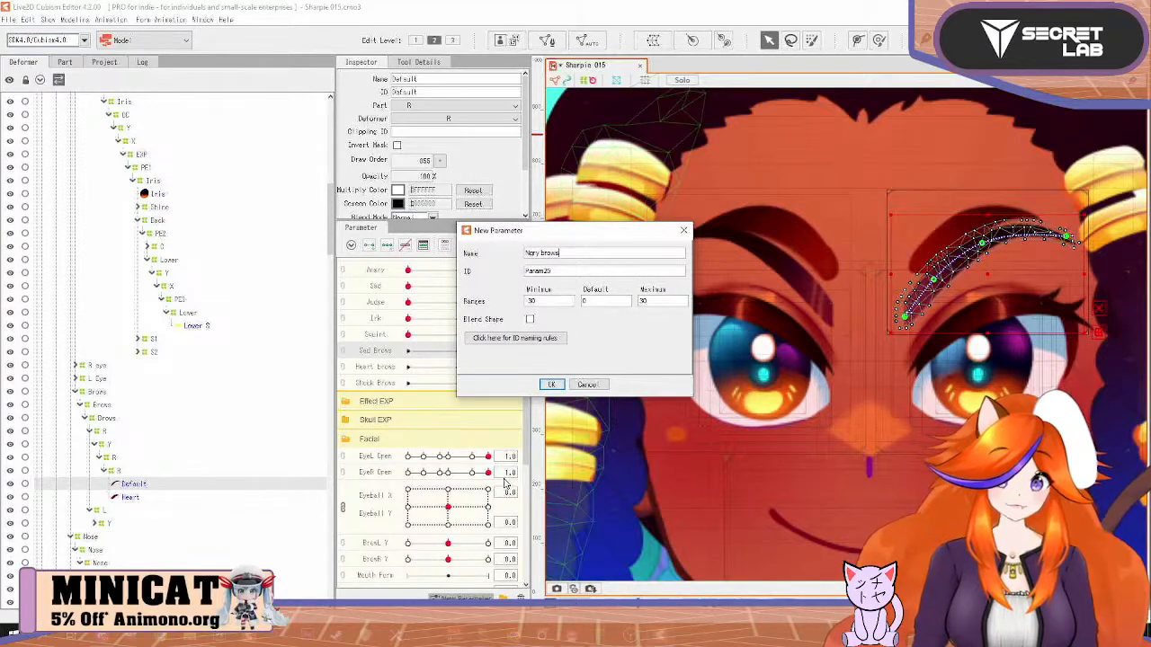
left_click_drag(529, 258, 513, 255)
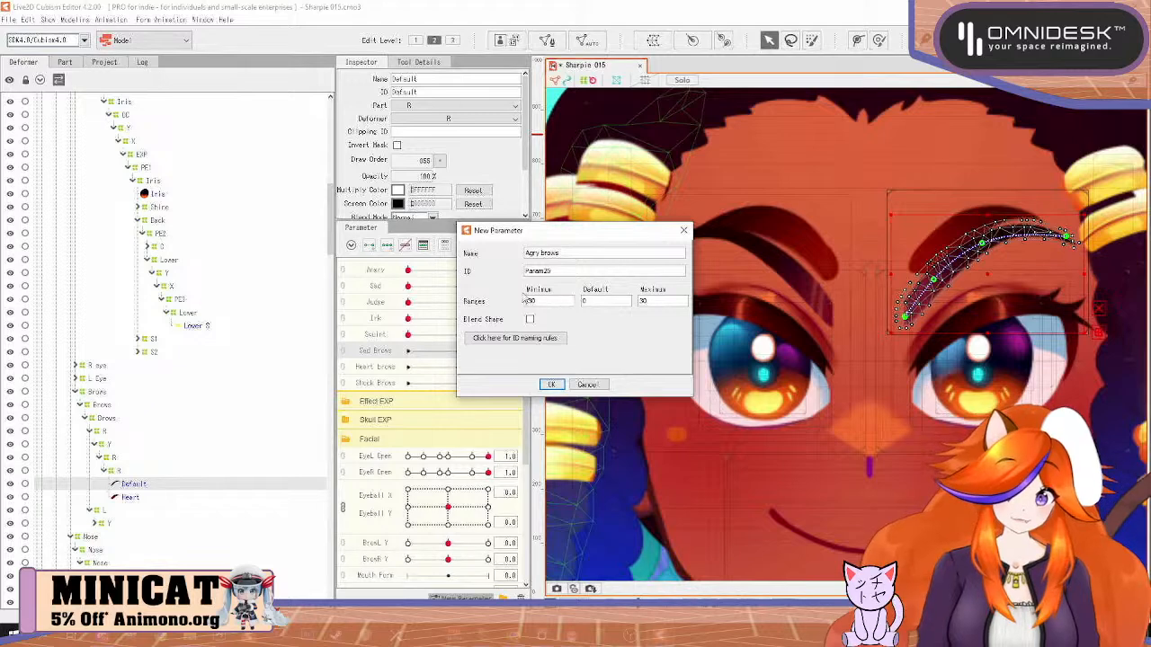
left_click_drag(538, 300, 525, 295)
type("0")
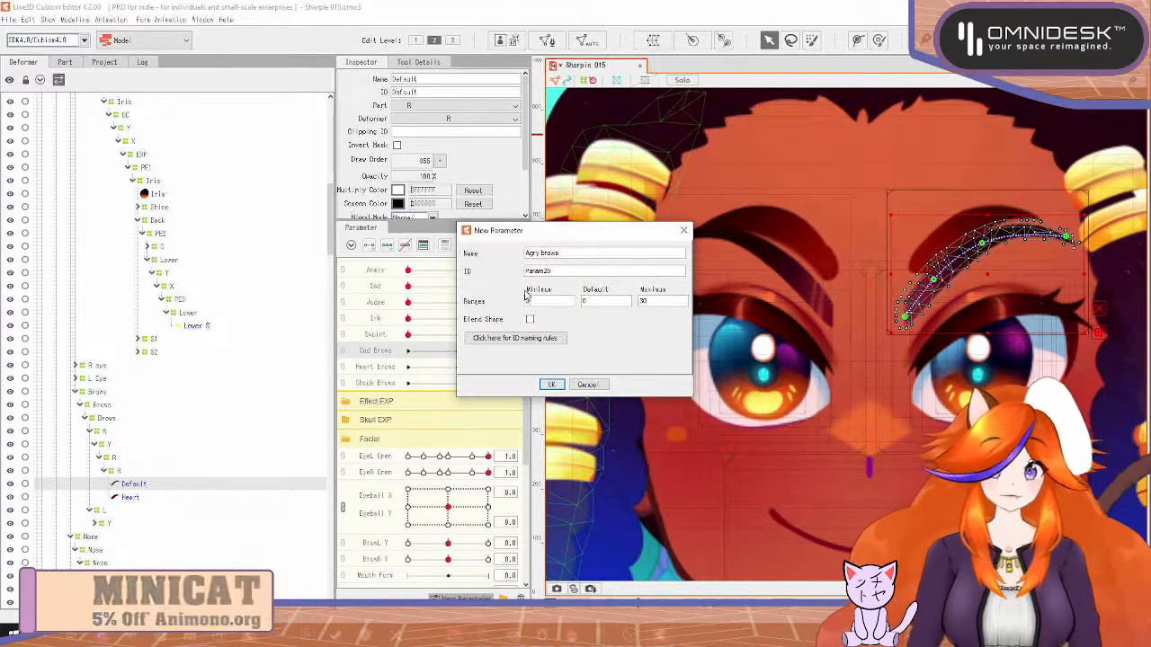
left_click_drag(656, 300, 603, 302)
left_click(551, 384)
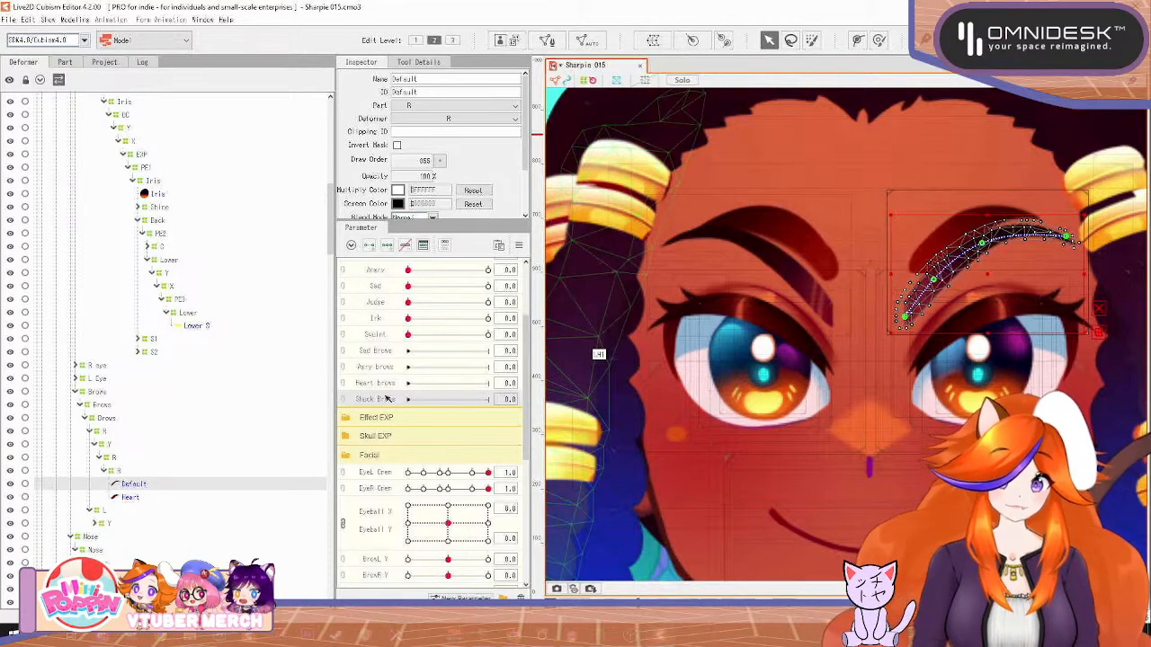
Create a Judge brows parameter below Shock Brows with a range of 0 to 1, and select the Sad Brows parameter
left_click(459, 597)
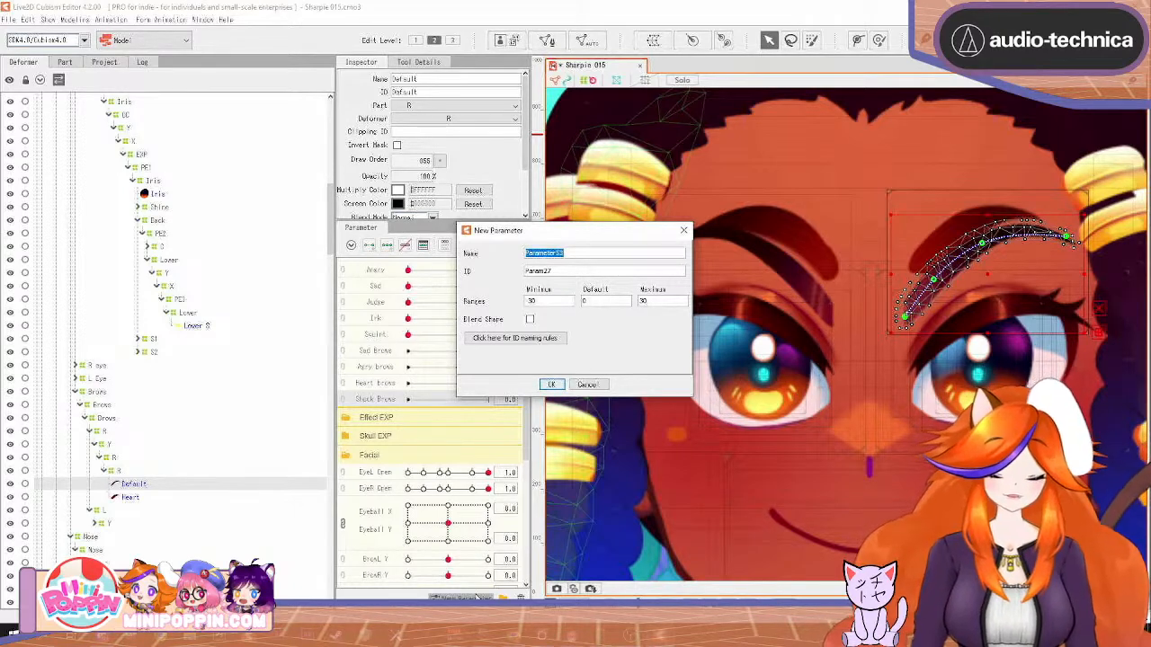
type("Judge brows")
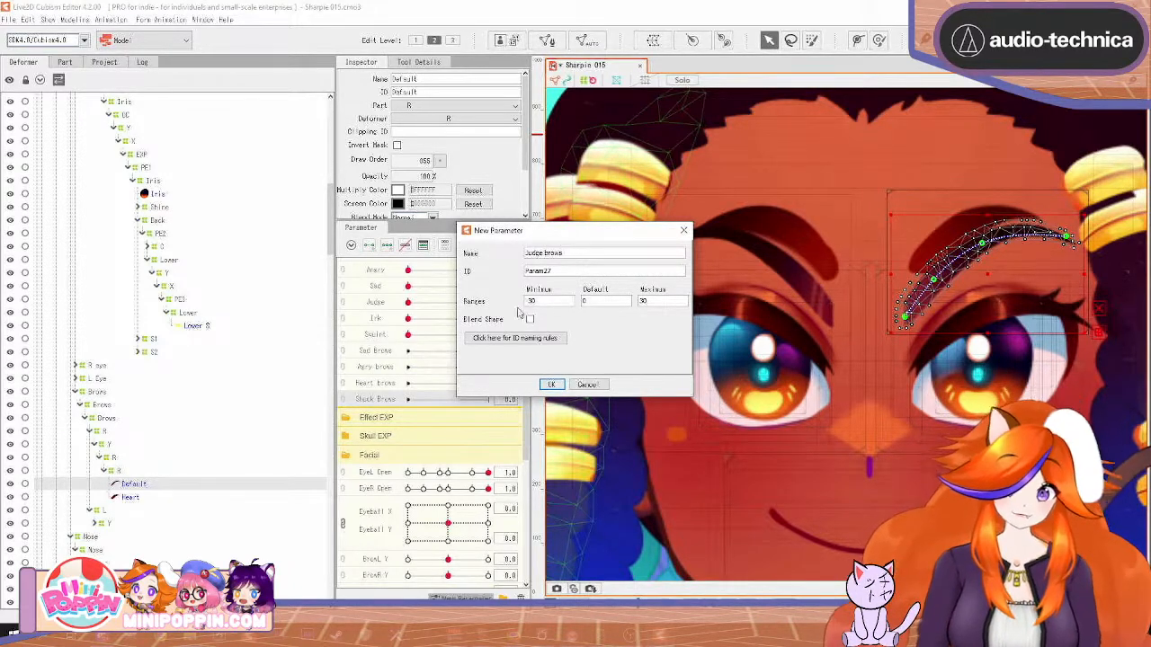
left_click_drag(541, 304, 499, 296)
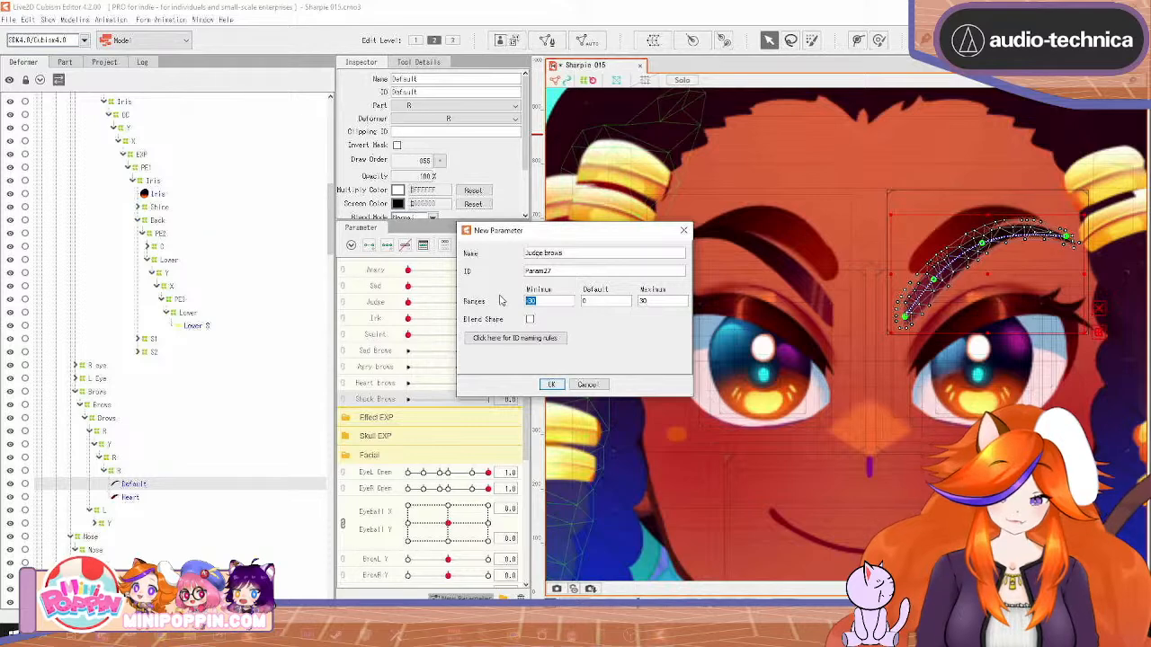
type("0")
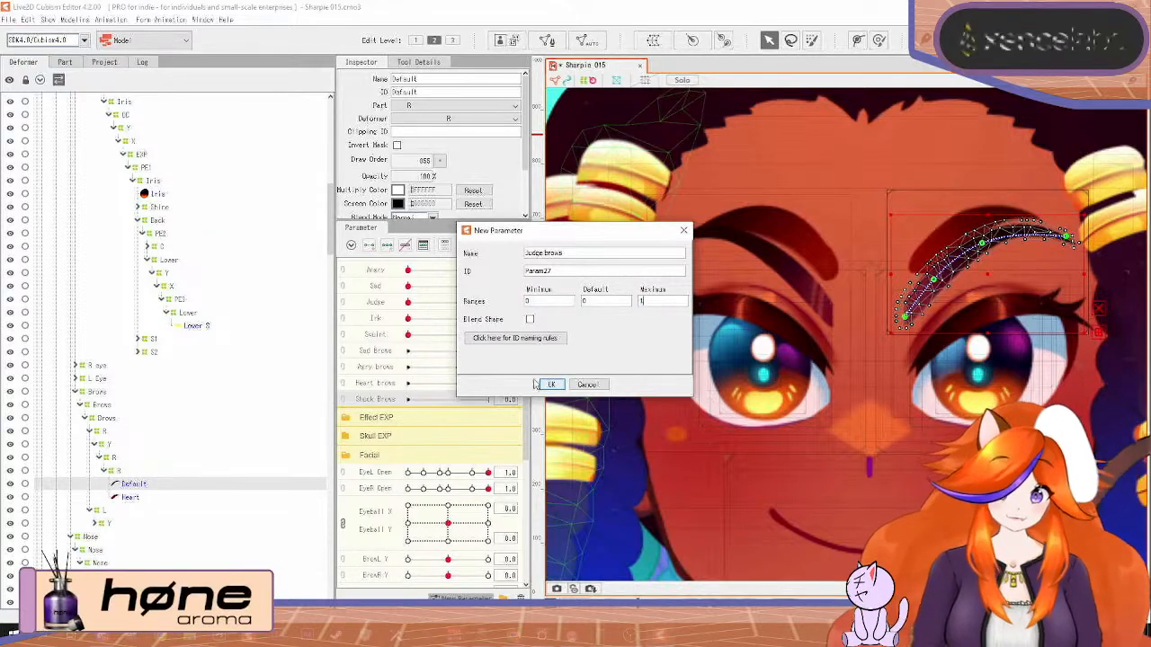
left_click(553, 385)
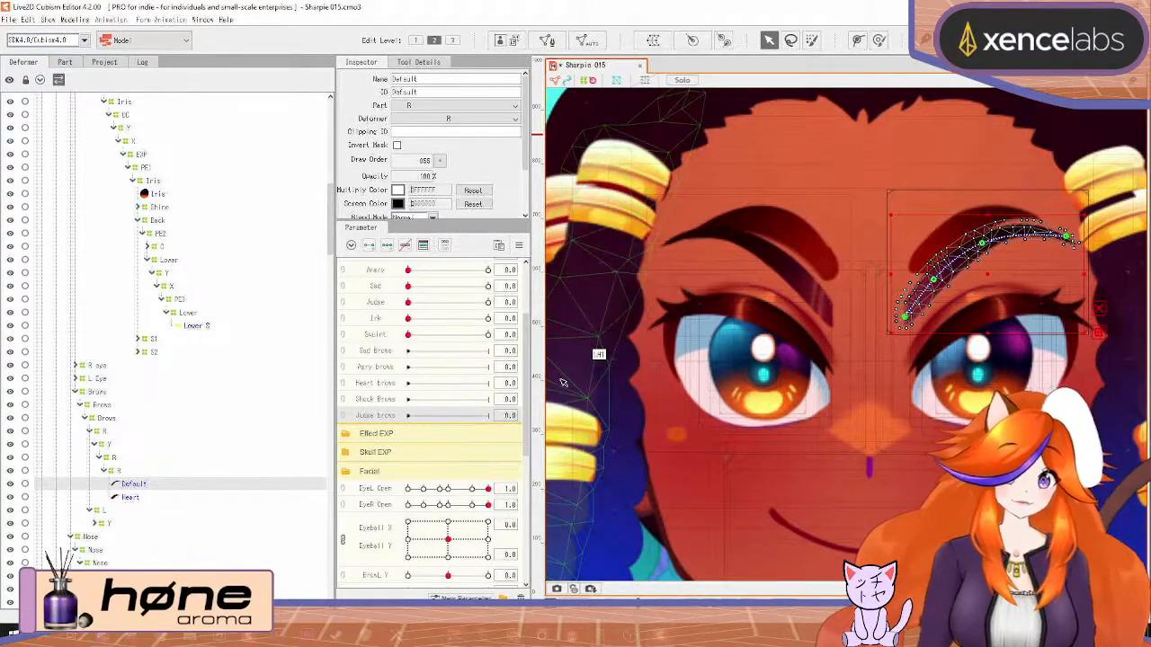
left_click(391, 402)
left_click(384, 352)
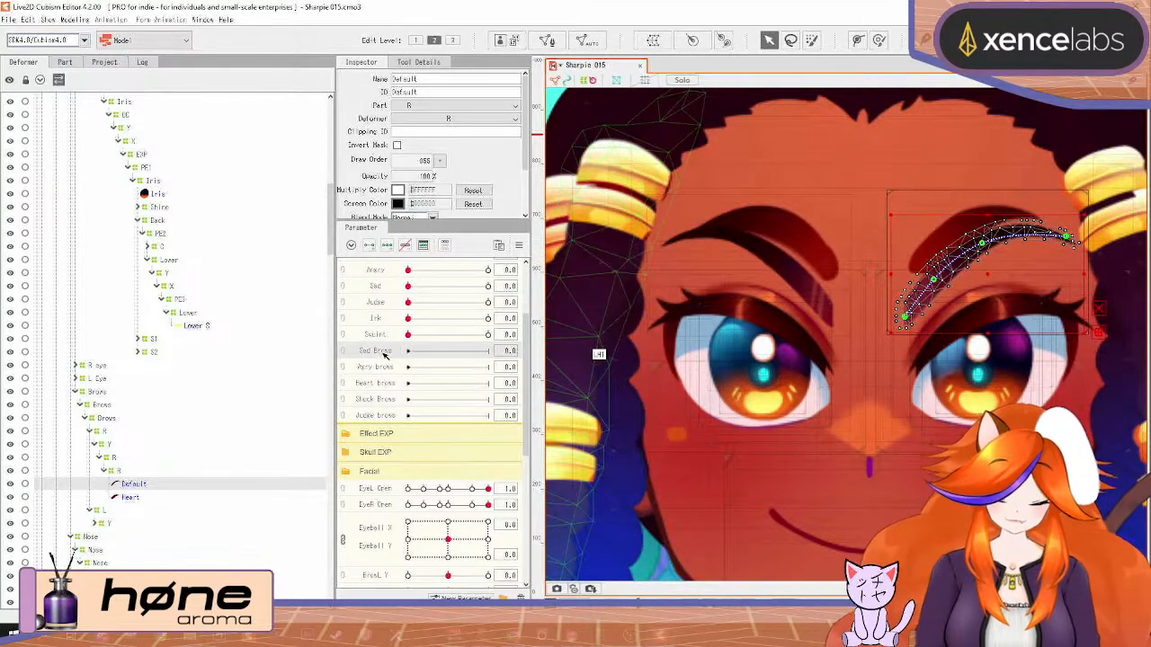
Rename the misspelled Agry brows parameter as Angry brows and reorder the list so Heart brows sits directly above Sad Brows
left_click(387, 369)
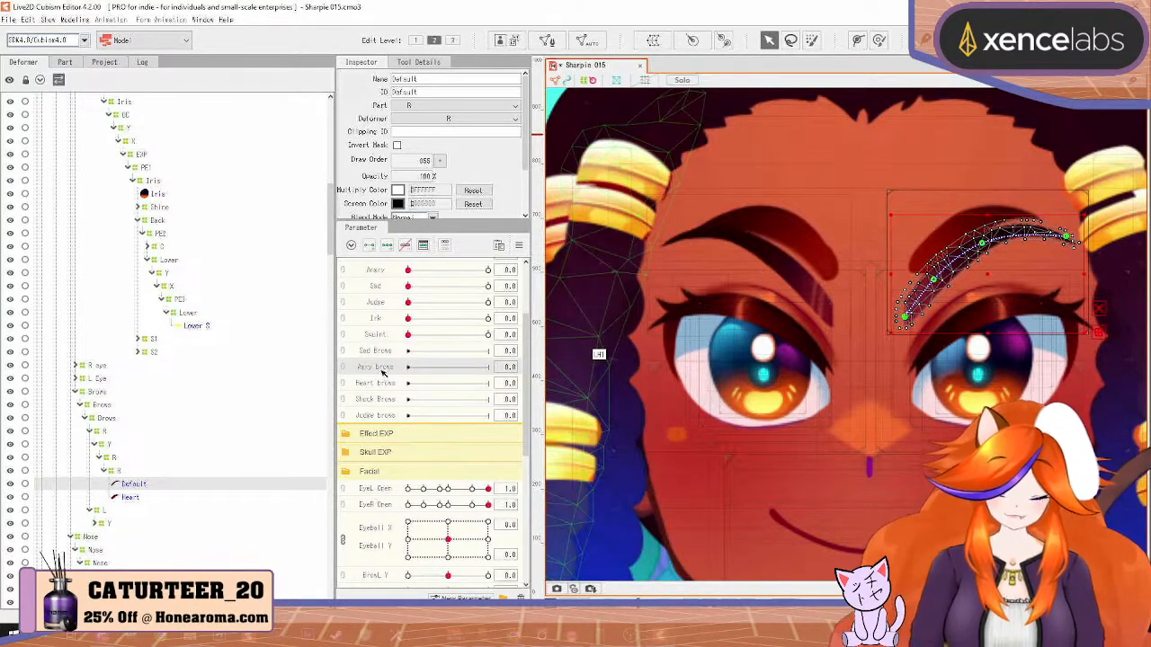
right_click(382, 371)
left_click(409, 376)
type("A")
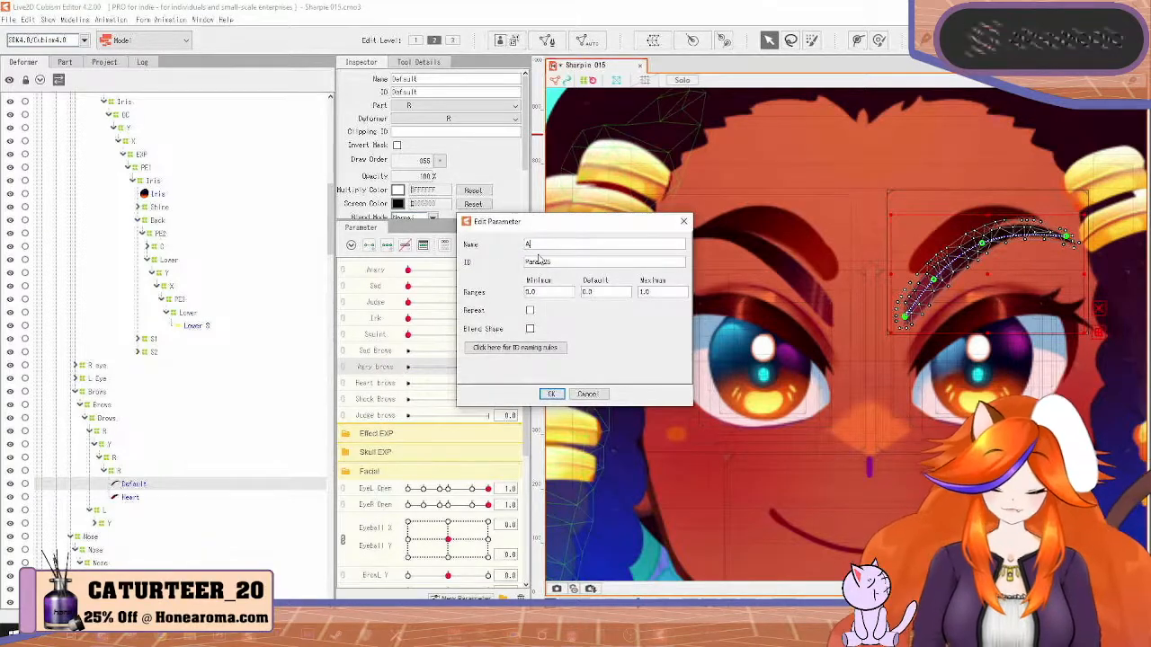
type("Angr")
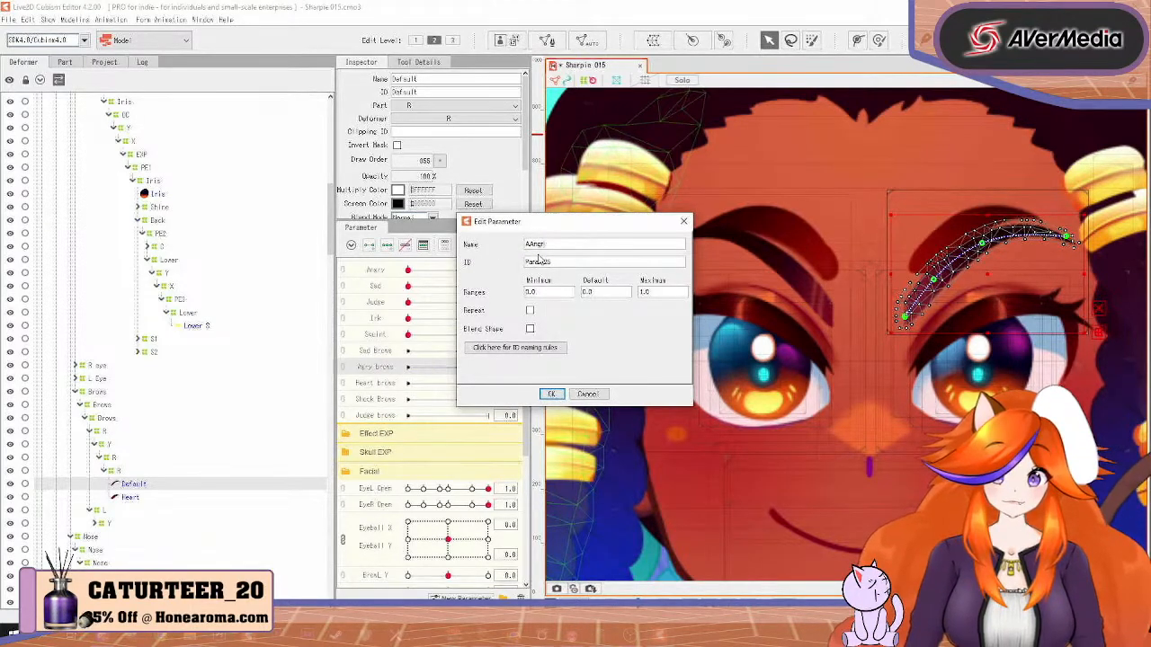
key("BackSpace")
key("BackSpace")
key("BackSpace")
key("BackSpace")
key("BackSpace")
type("Angry")
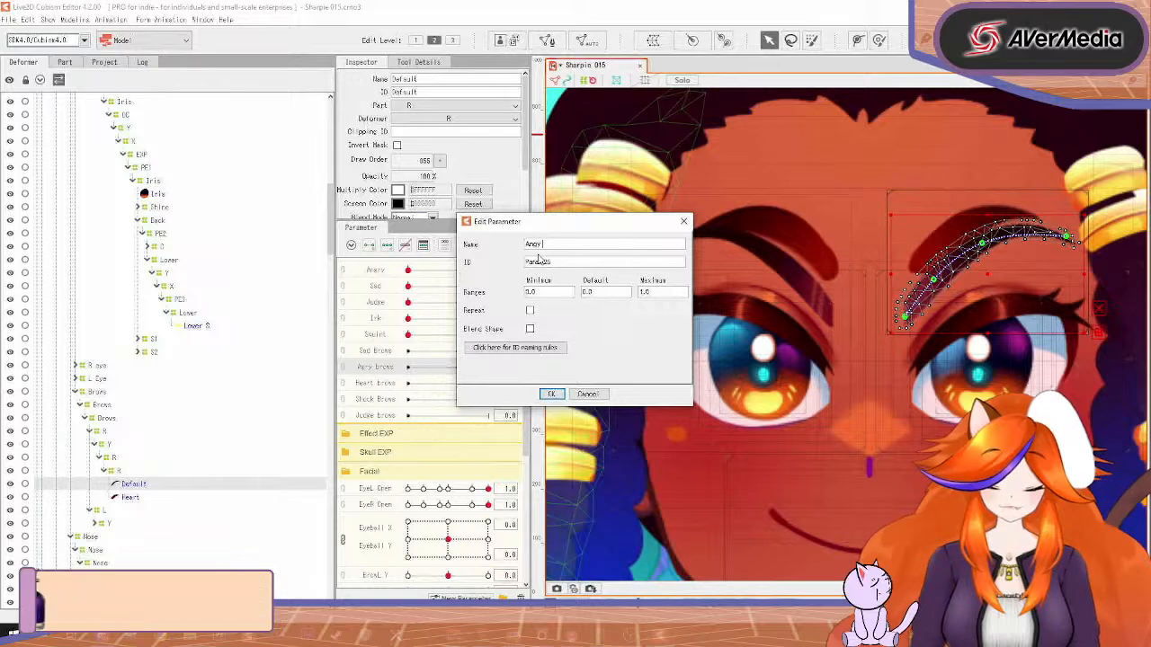
type(" brows")
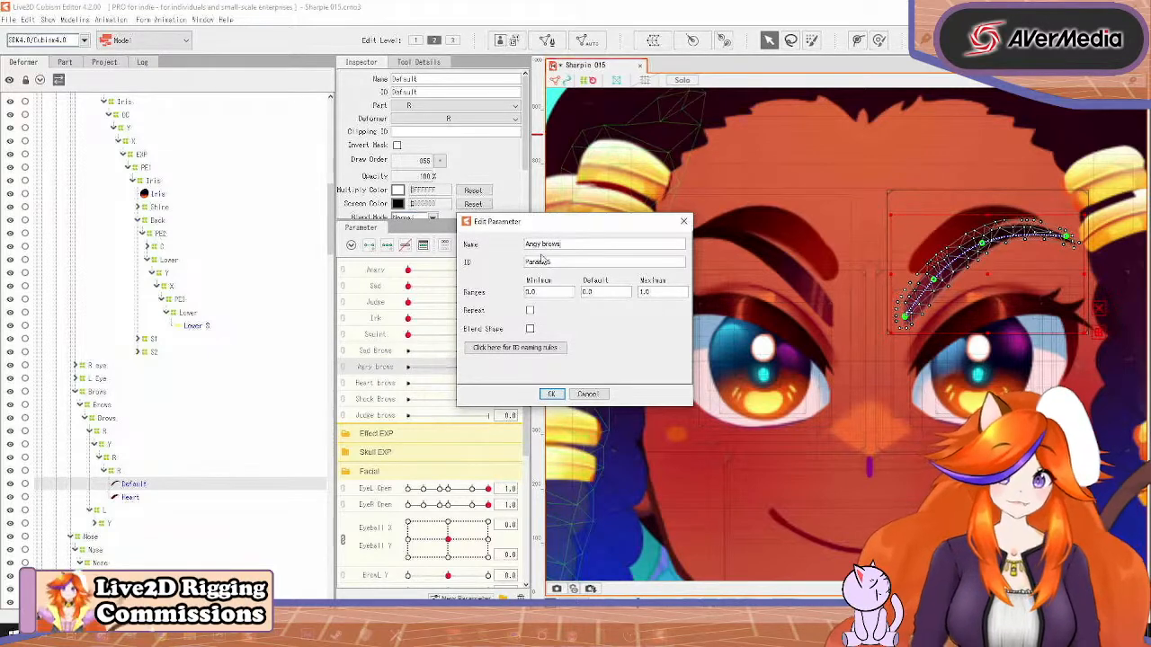
left_click(552, 395)
left_click(392, 356)
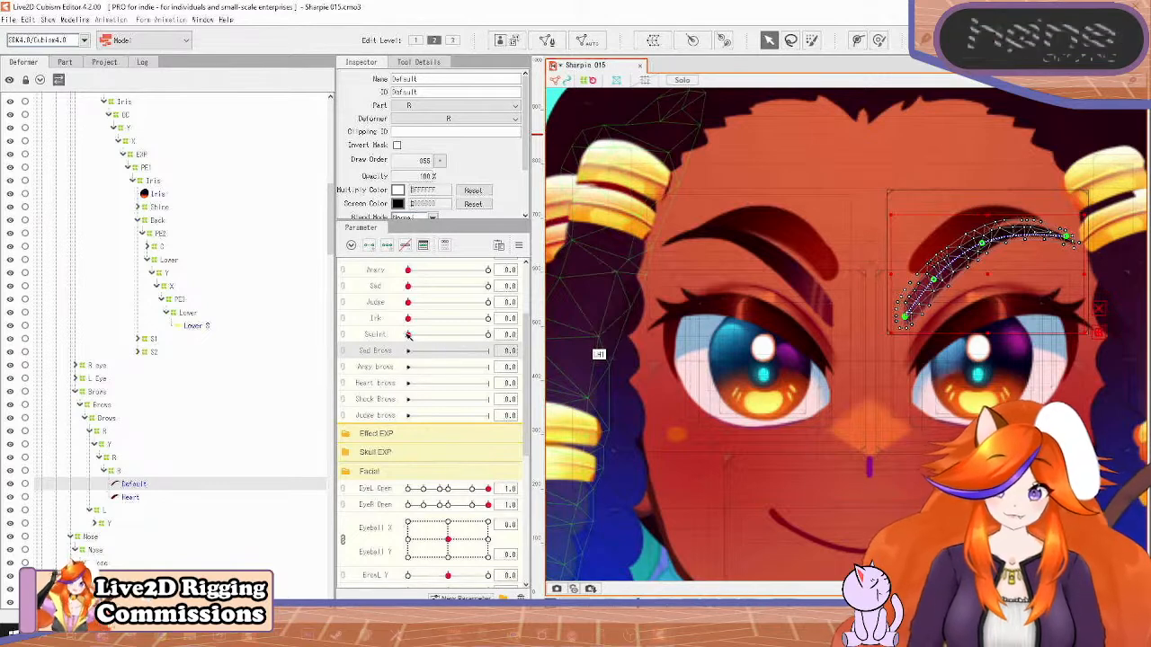
left_click_drag(388, 385, 394, 349)
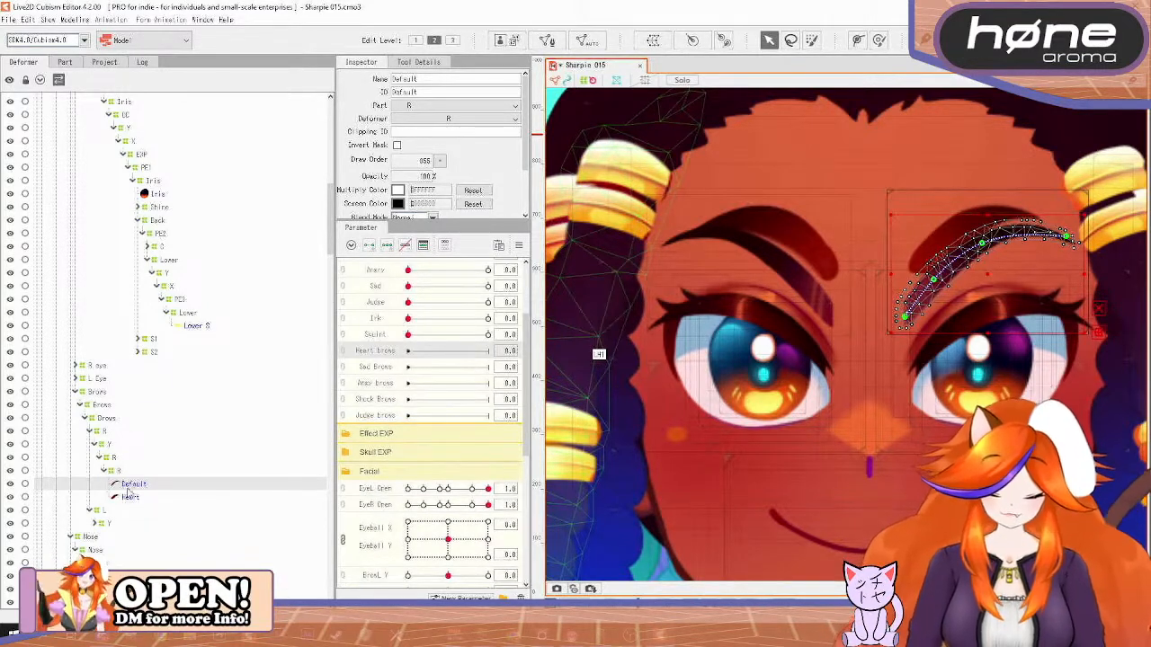
Expand the L brow deformers, select the Default brow meshes of both sides, and add keys at 0 and 1 on Heart brows
scroll(121, 490, "down", 4)
left_click(94, 381)
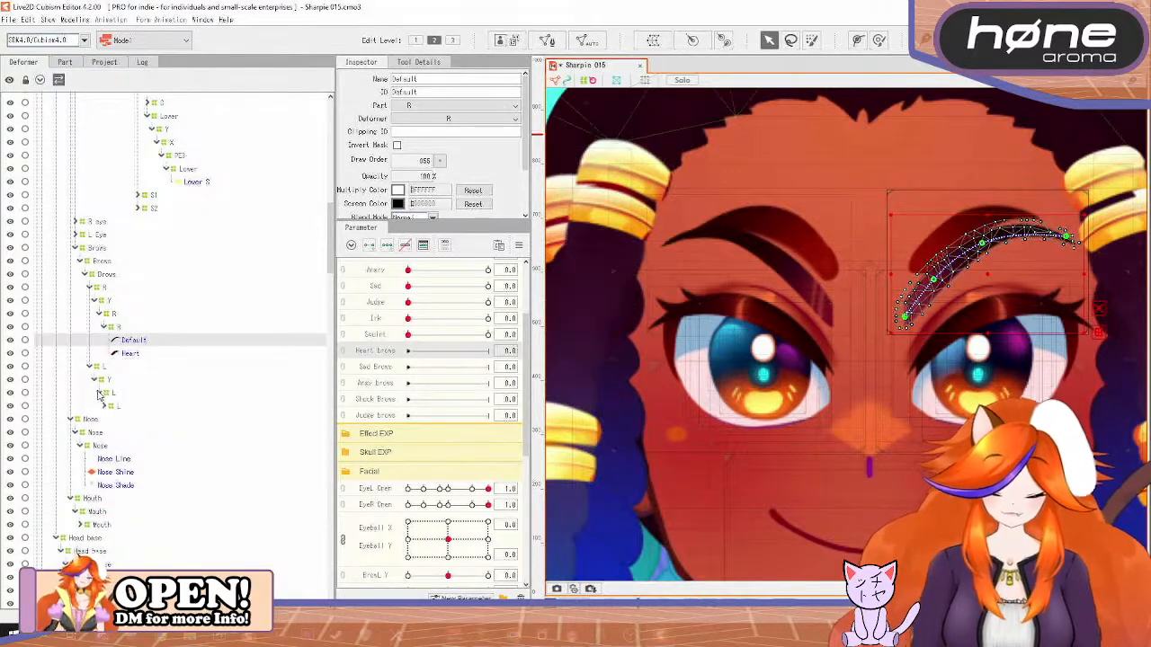
left_click(104, 406)
left_click(133, 420)
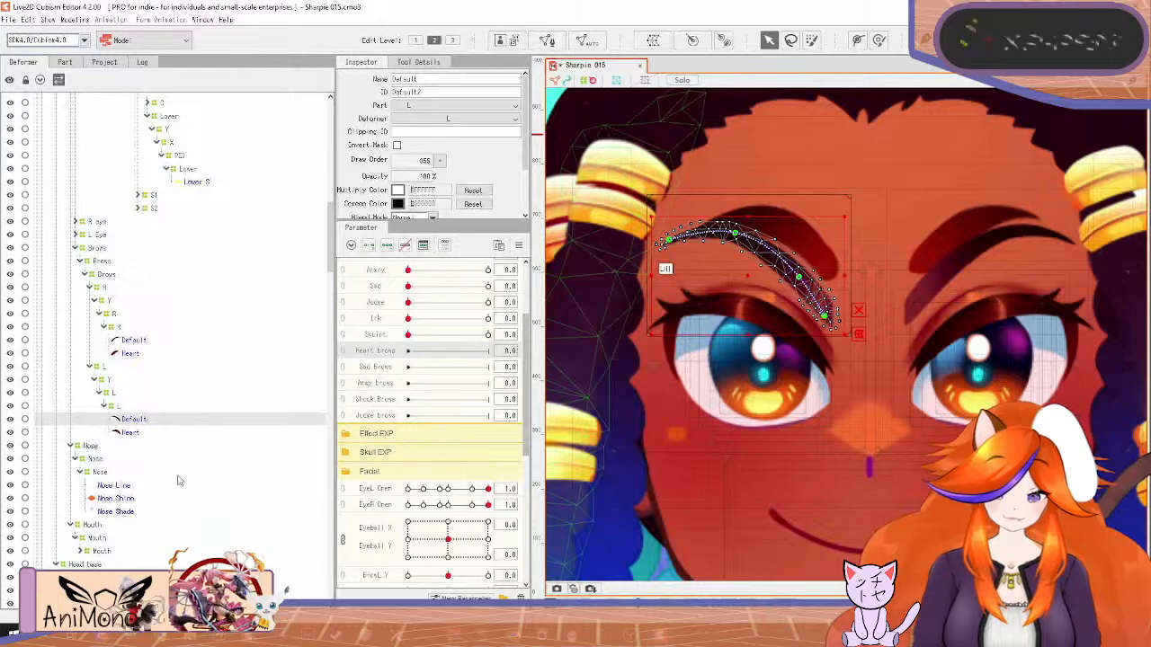
left_click(135, 347)
left_click(144, 419, "ctrl")
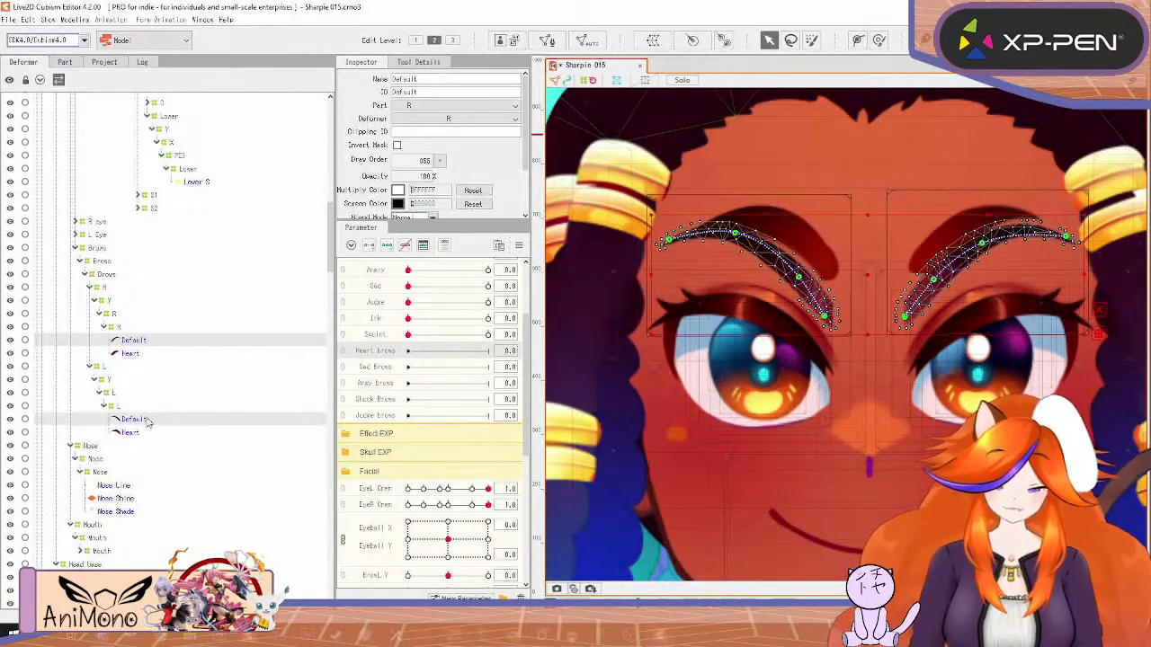
left_click(385, 245)
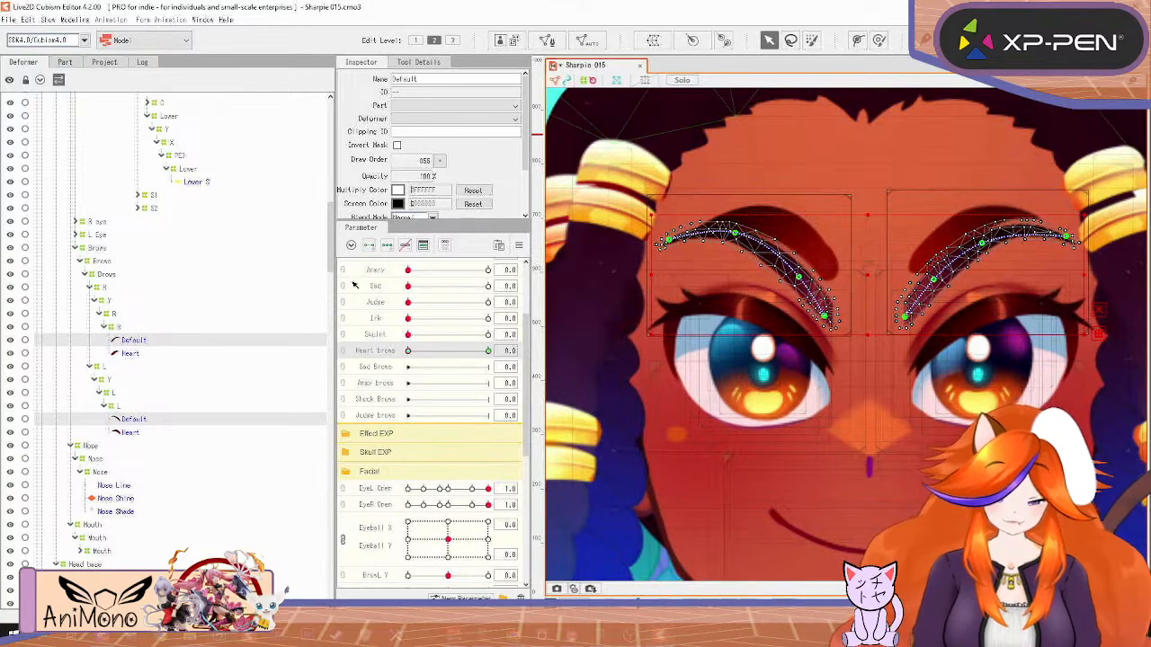
Bend the deform paths of both Default brows to match the Heart brow shapes on one Heart brows key, then compare both keys
left_click_drag(824, 316, 754, 215)
left_click_drag(667, 241, 697, 235)
left_click_drag(905, 317, 982, 218)
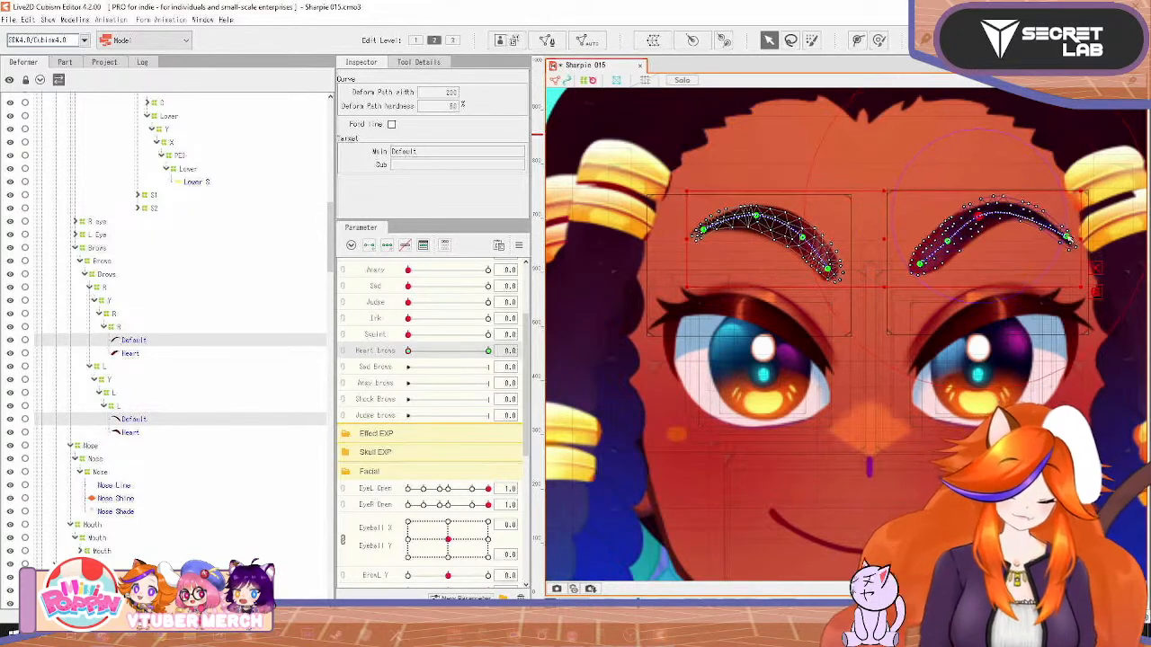
left_click_drag(1068, 239, 1030, 214)
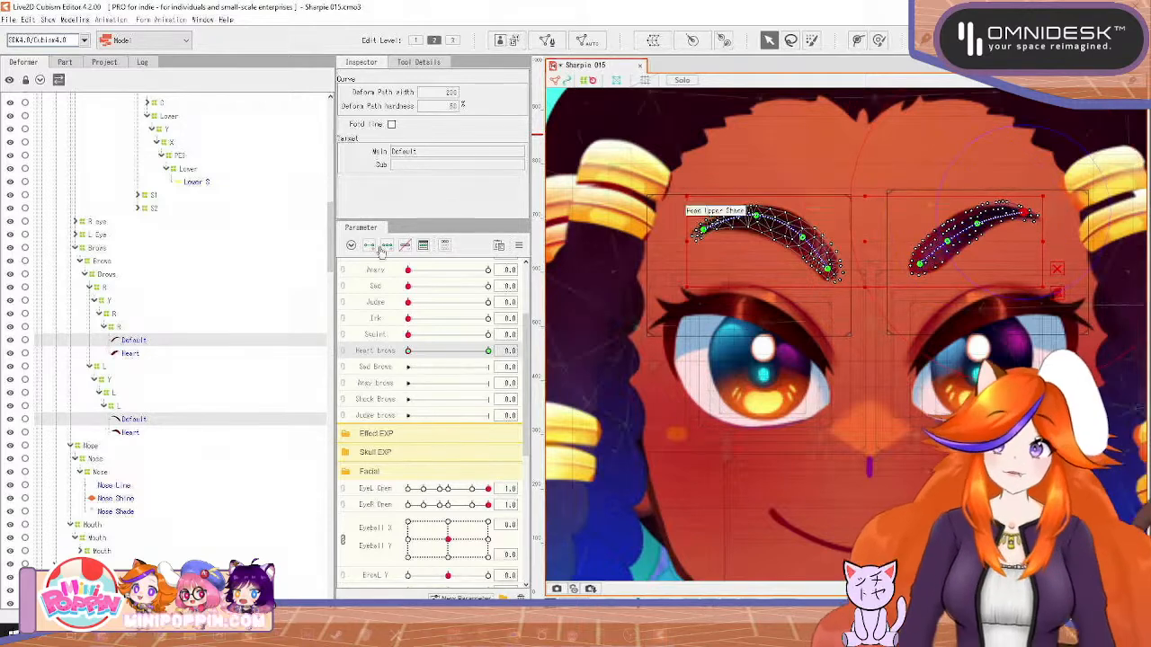
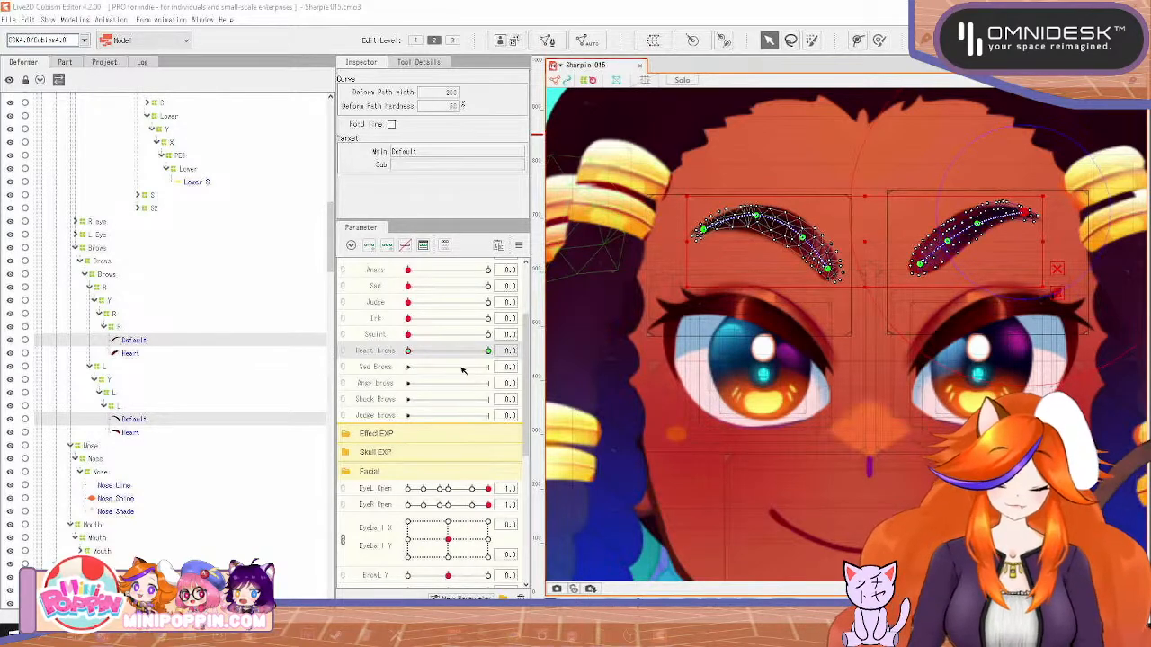
left_click(488, 351)
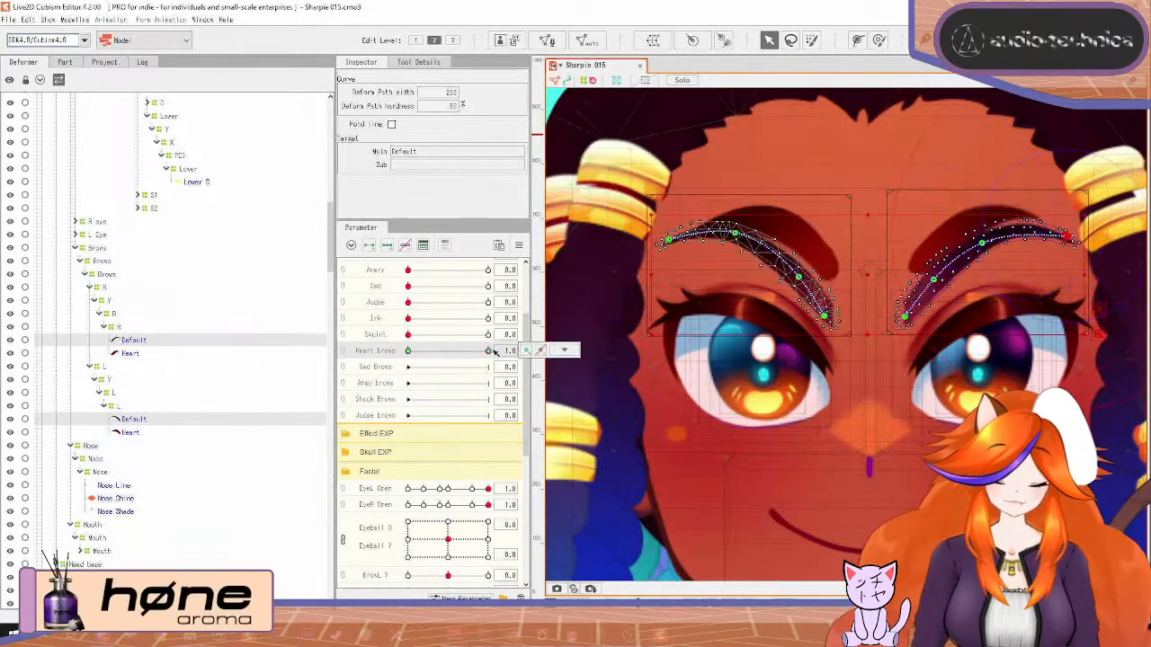
left_click_drag(481, 352, 377, 354)
Select the Heart brow meshes of both sides and add keys at 0 and 1 on Heart brows
left_click(129, 353)
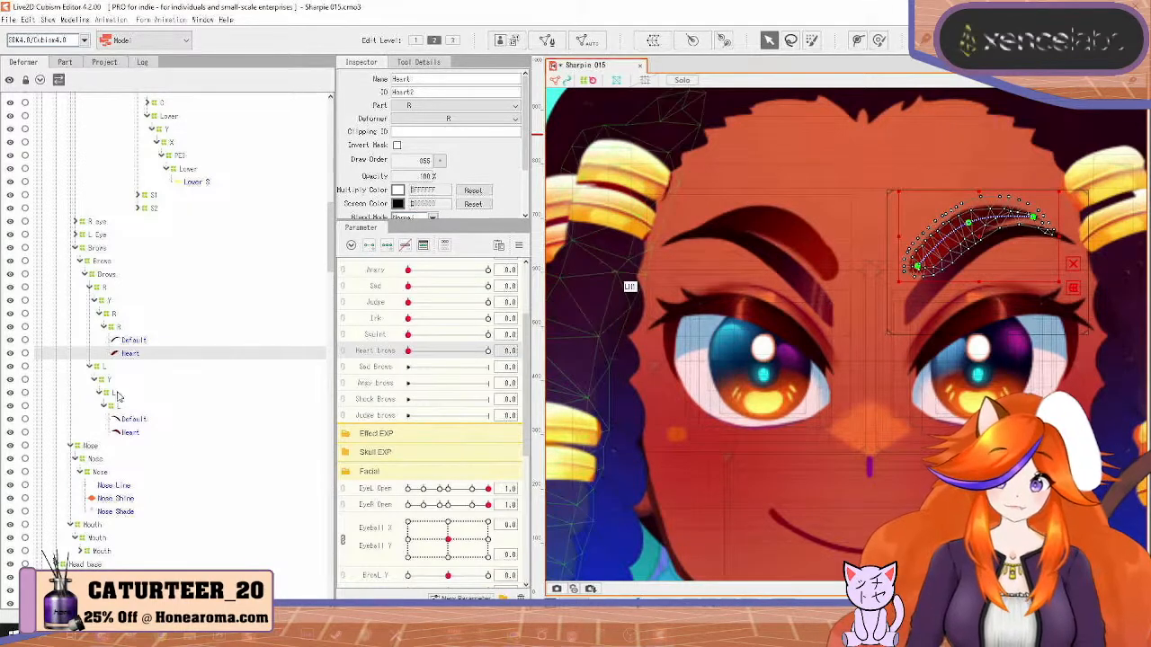
left_click(130, 433, "ctrl")
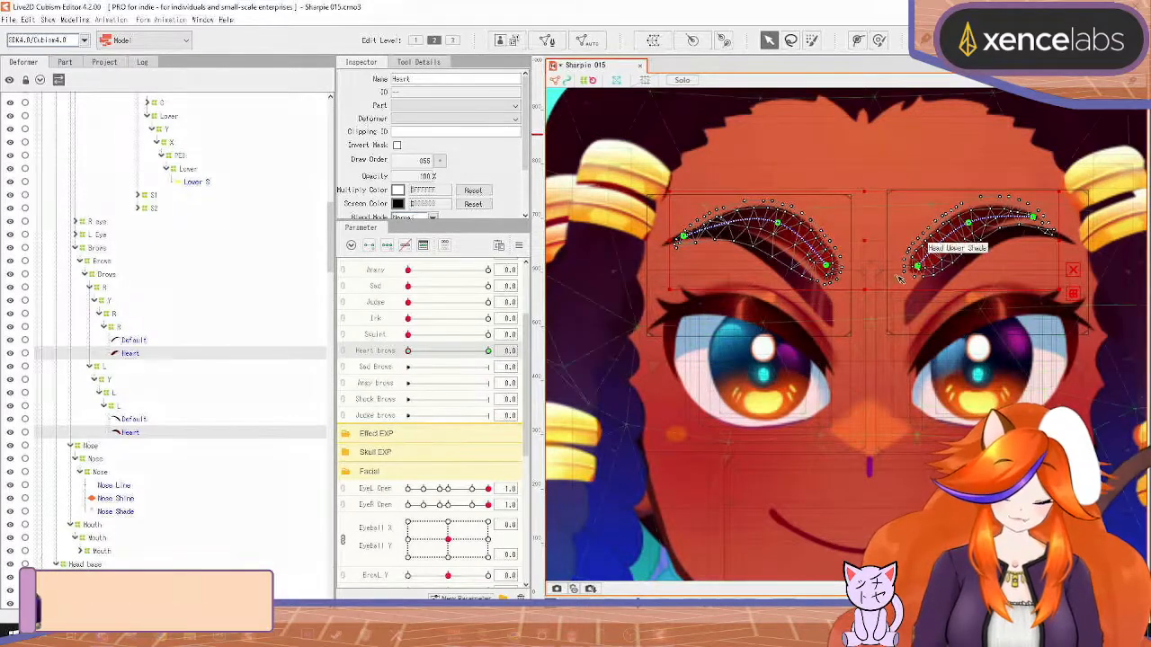
left_click_drag(919, 269, 917, 310)
left_click_drag(967, 223, 972, 247)
left_click_drag(1034, 217, 1050, 230)
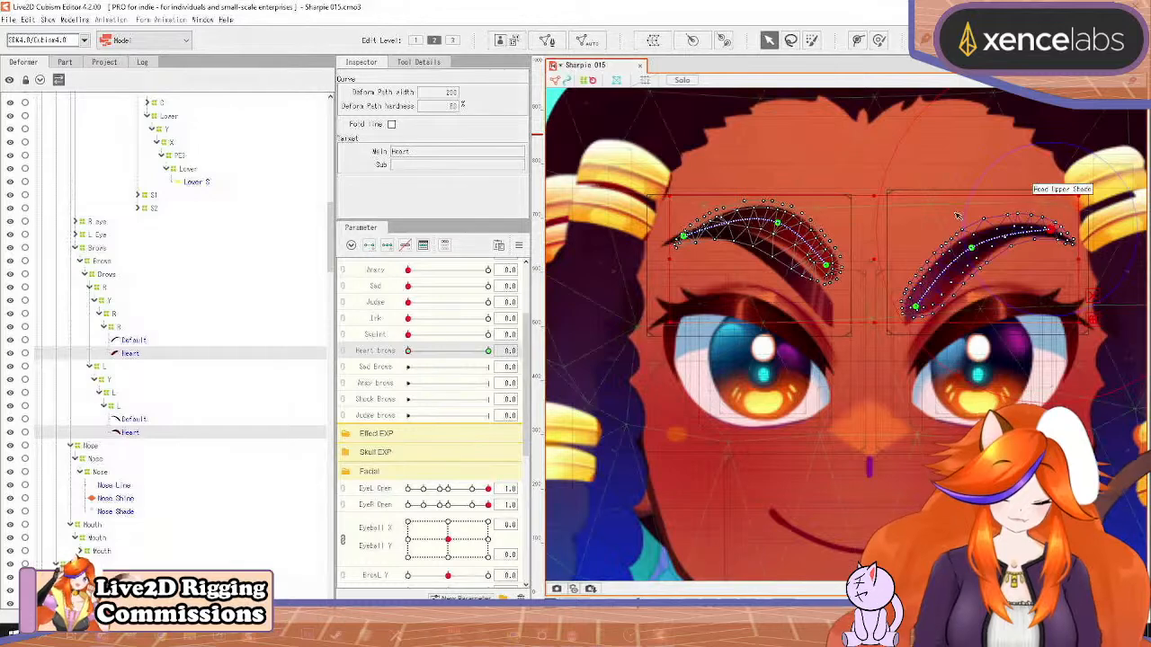
key("ctrl+z")
key("ctrl+z")
key("ctrl+z")
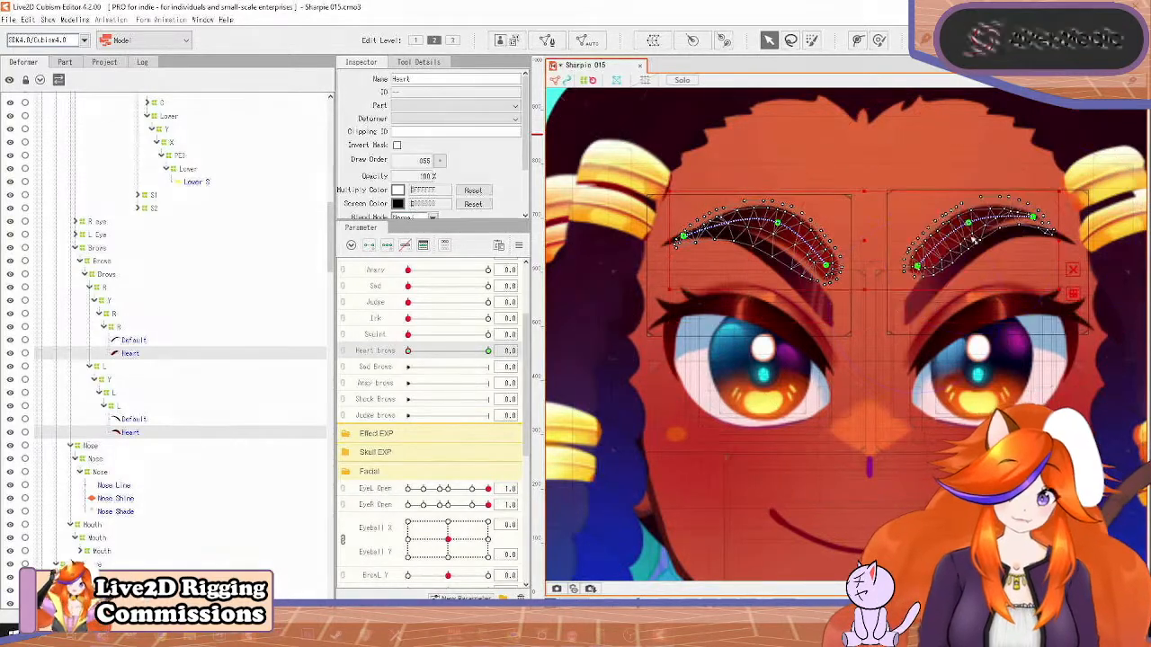
Reshape both Heart brows with their deform paths to lie over the thin Default brows at Heart brows 0
left_click_drag(865, 294, 910, 308)
left_click_drag(969, 212, 1040, 230)
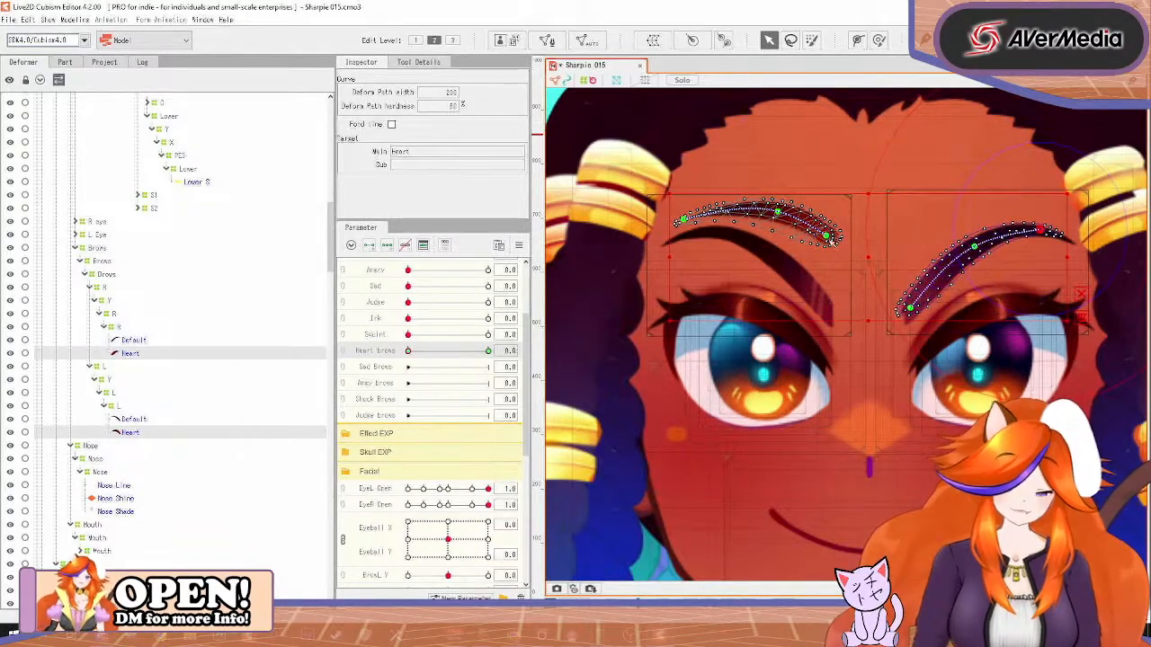
left_click_drag(825, 236, 823, 307)
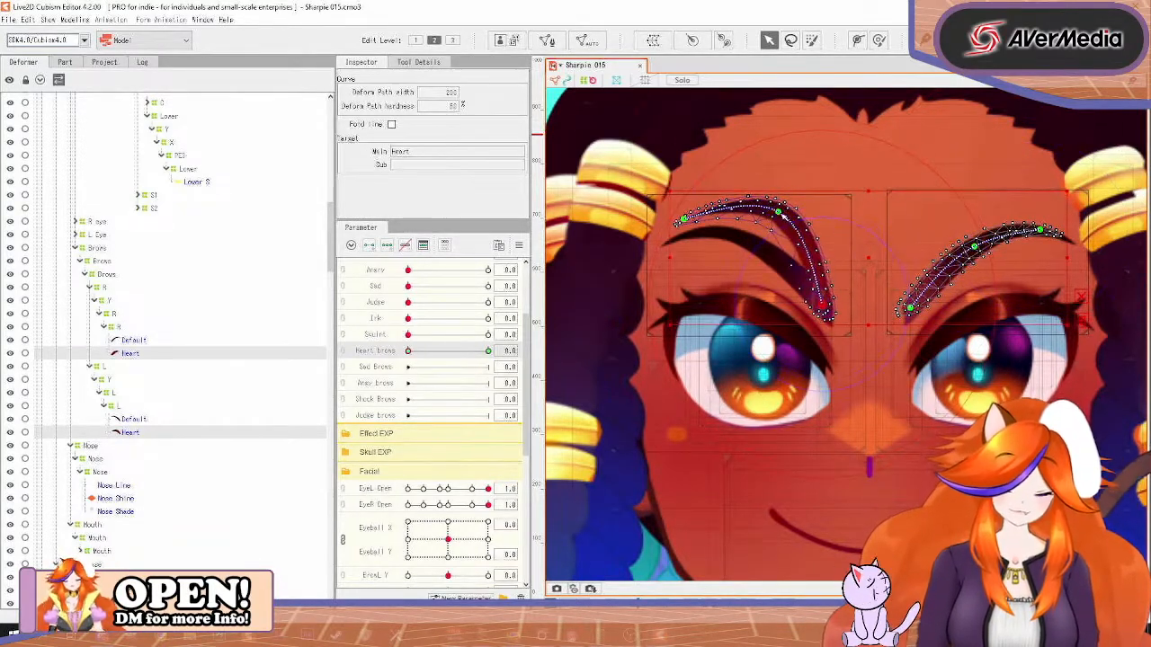
left_click_drag(778, 214, 784, 266)
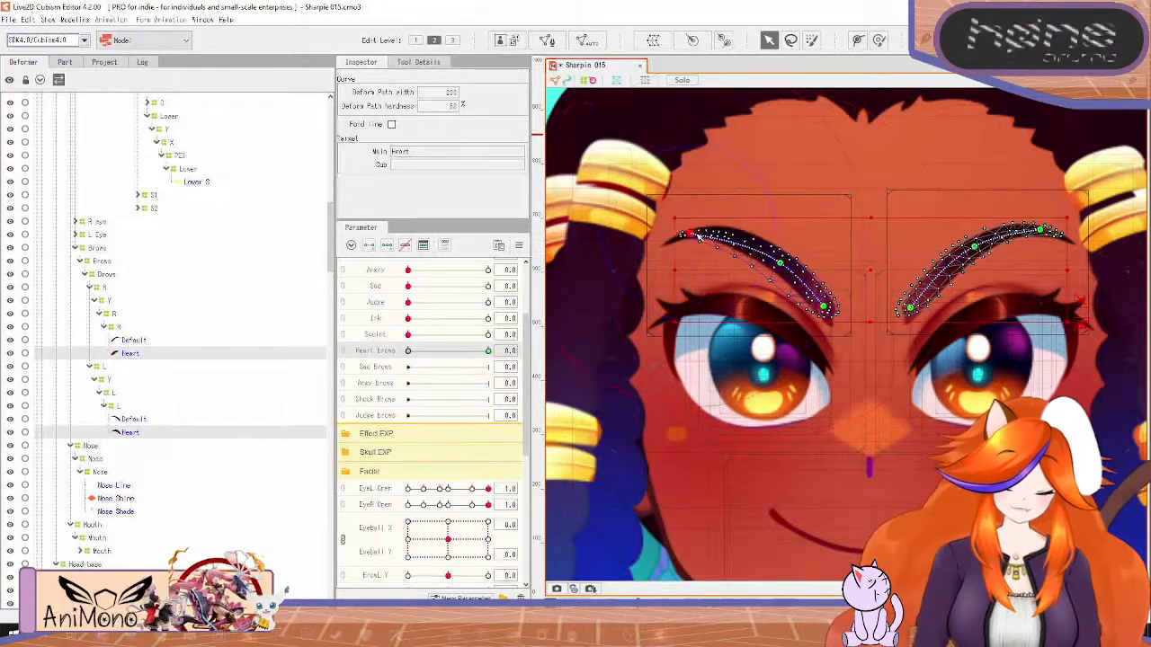
left_click_drag(683, 218, 701, 234)
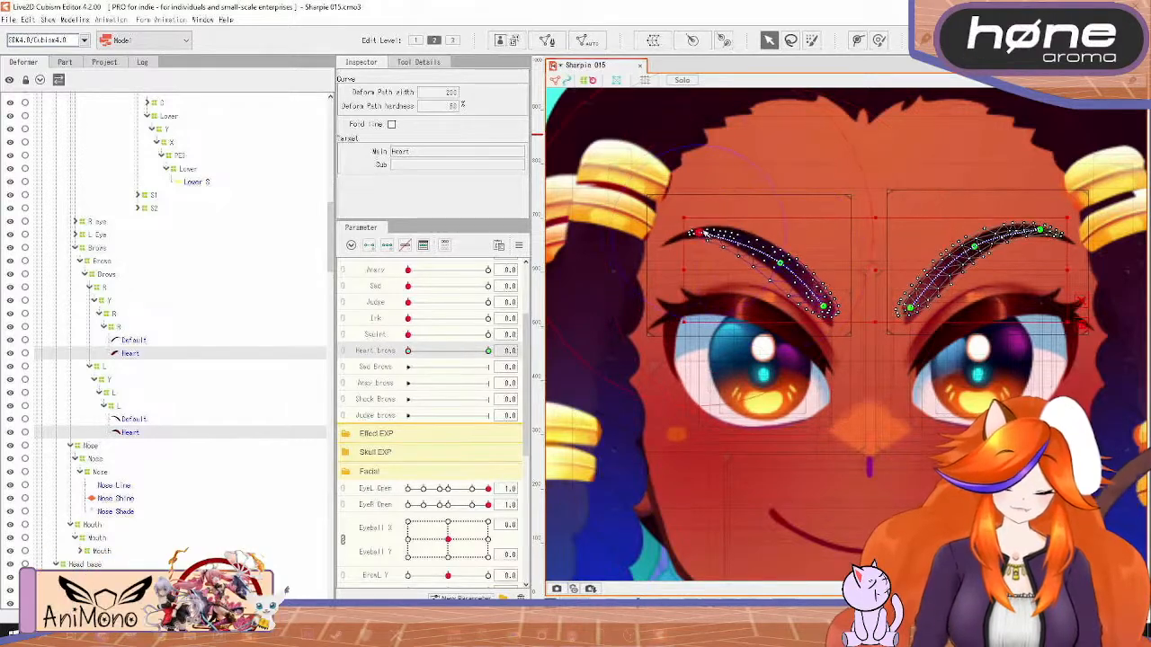
Add a middle Heart brows key to all four brow meshes, and set both Default brows to 0% opacity at value 1
left_click(134, 355)
left_click(132, 433)
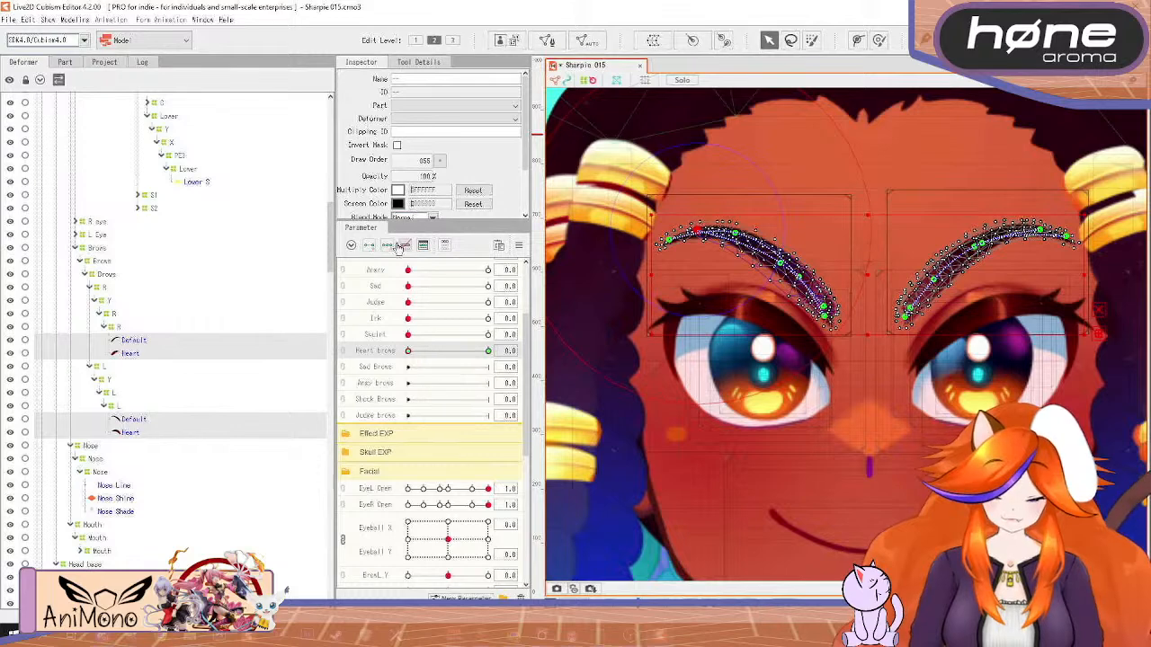
left_click(133, 341)
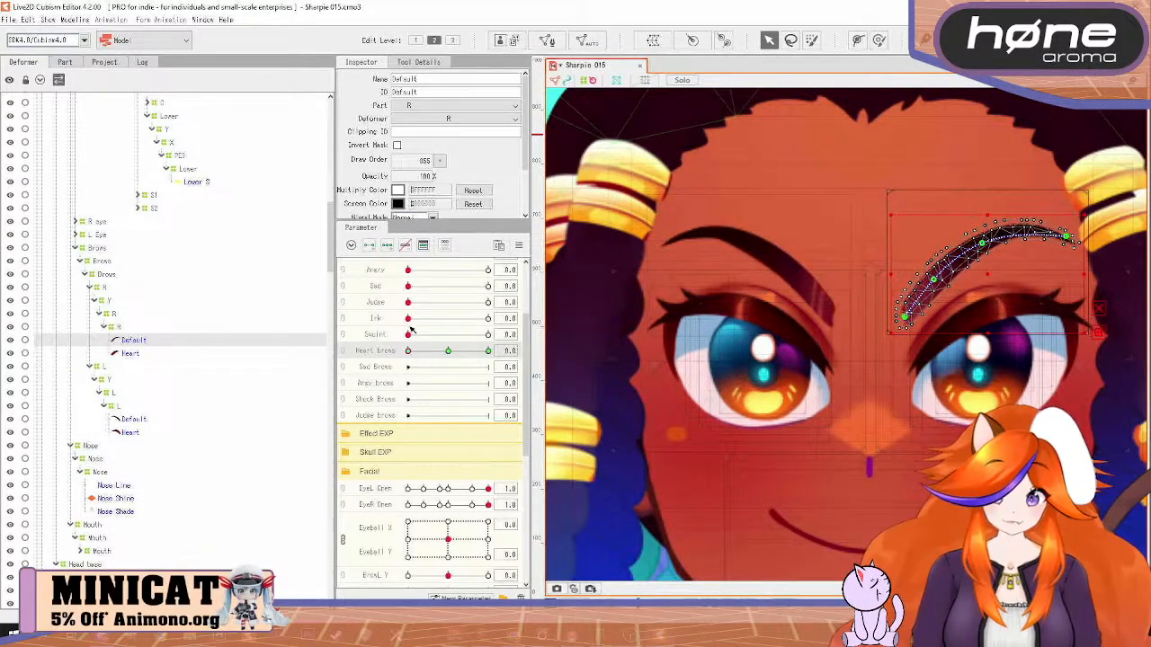
left_click_drag(409, 351, 521, 351)
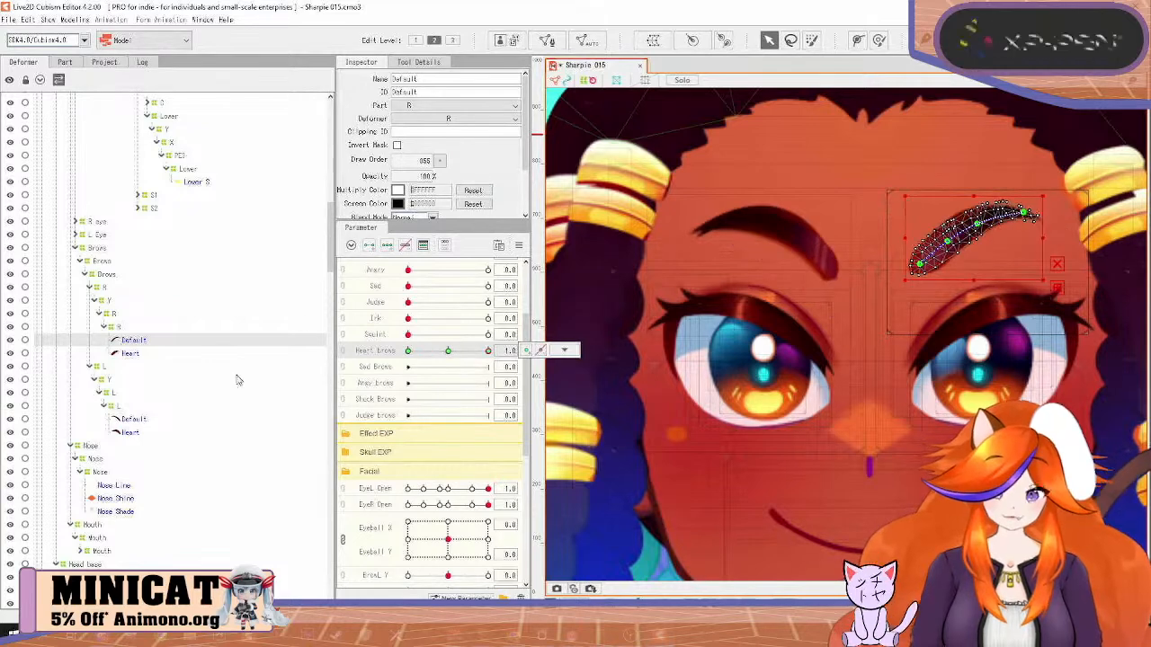
left_click(134, 419, "ctrl")
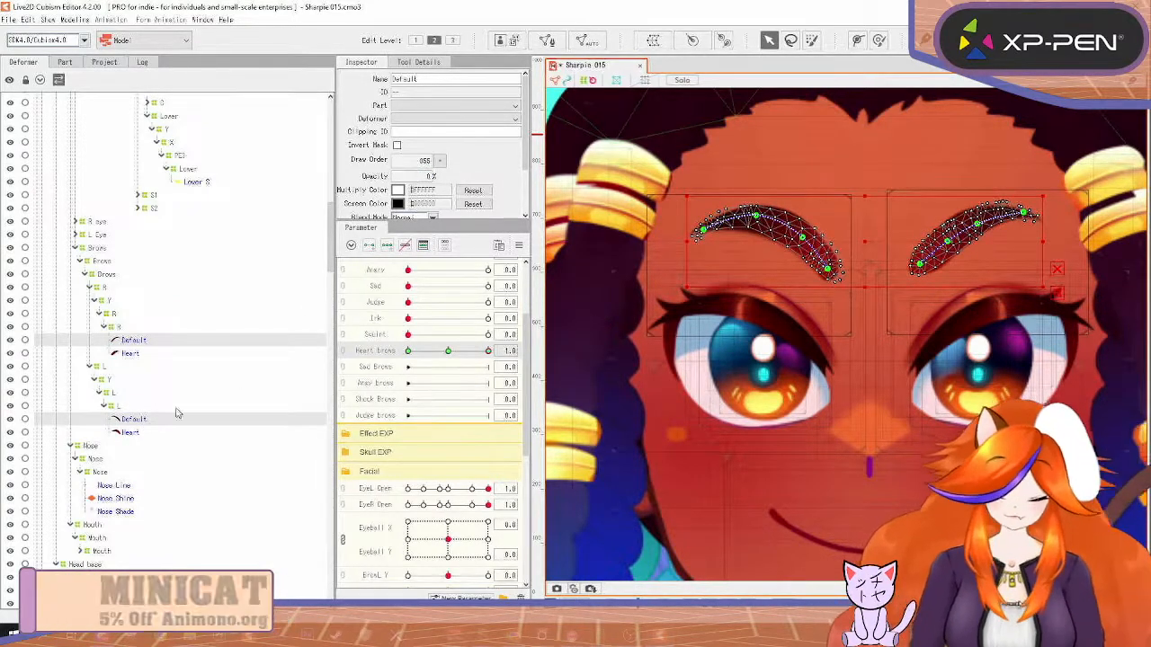
Set both Heart brow meshes to 0% opacity at Heart brows 0 and sweep the parameter to check the swap
left_click(130, 432)
left_click(130, 353, "ctrl")
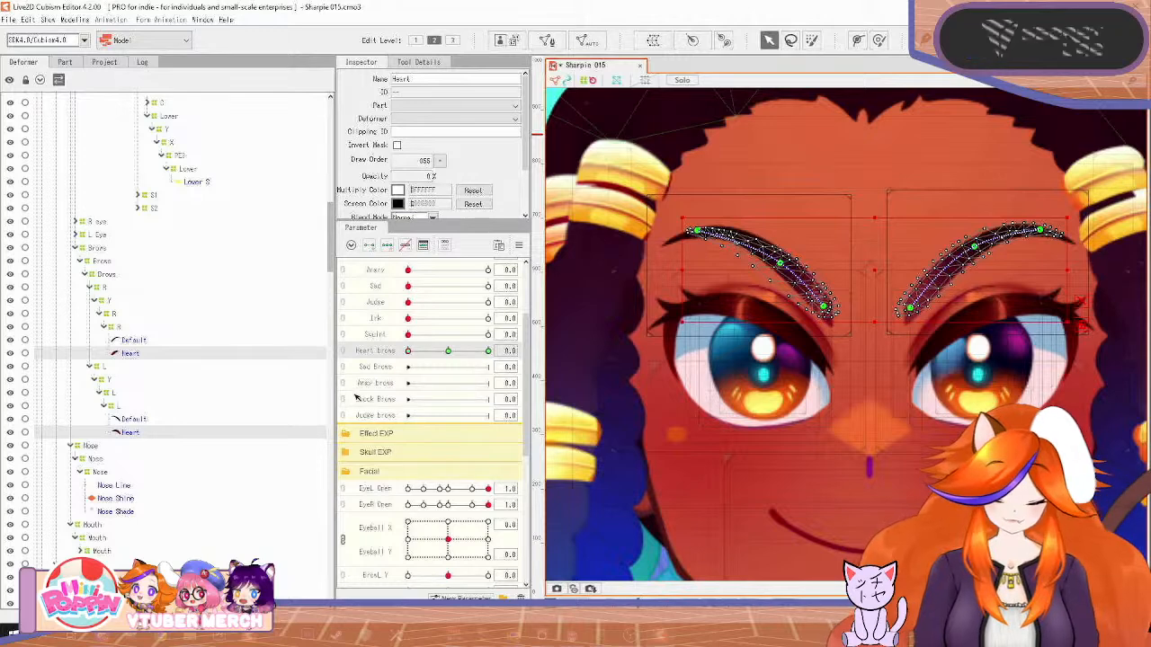
left_click(166, 390)
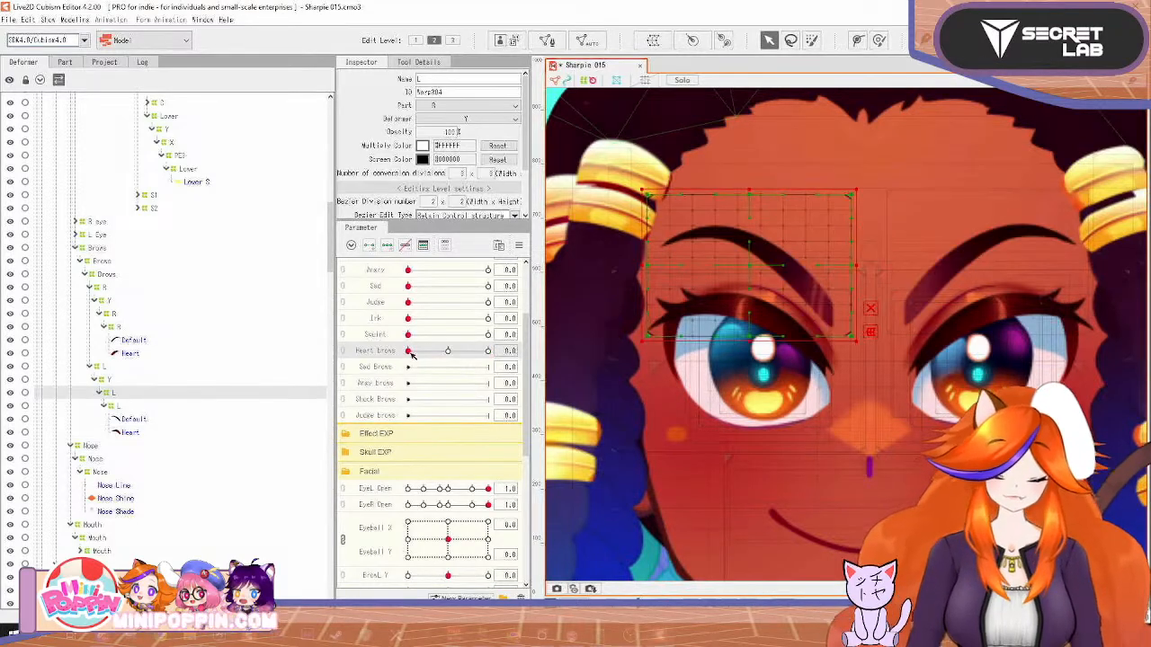
left_click_drag(409, 351, 302, 380)
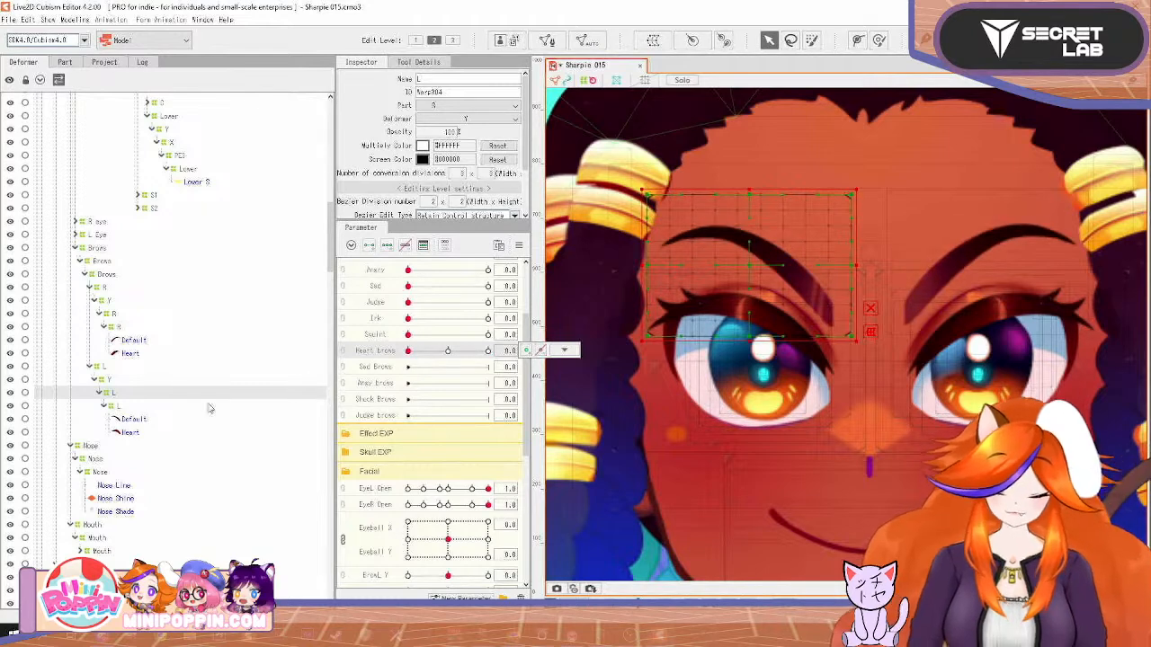
Select both Default brow meshes, add keys at 0 and 1 on Sad Brows, and set the parameter to 1
left_click(139, 434)
left_click(143, 419)
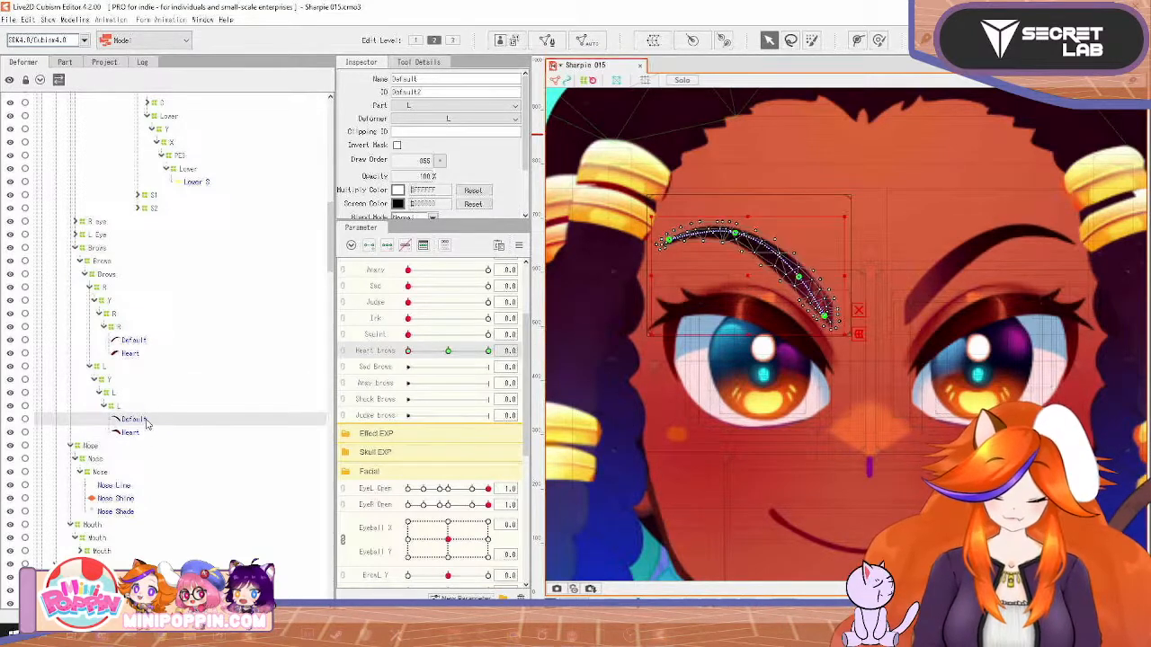
left_click(147, 341, "ctrl")
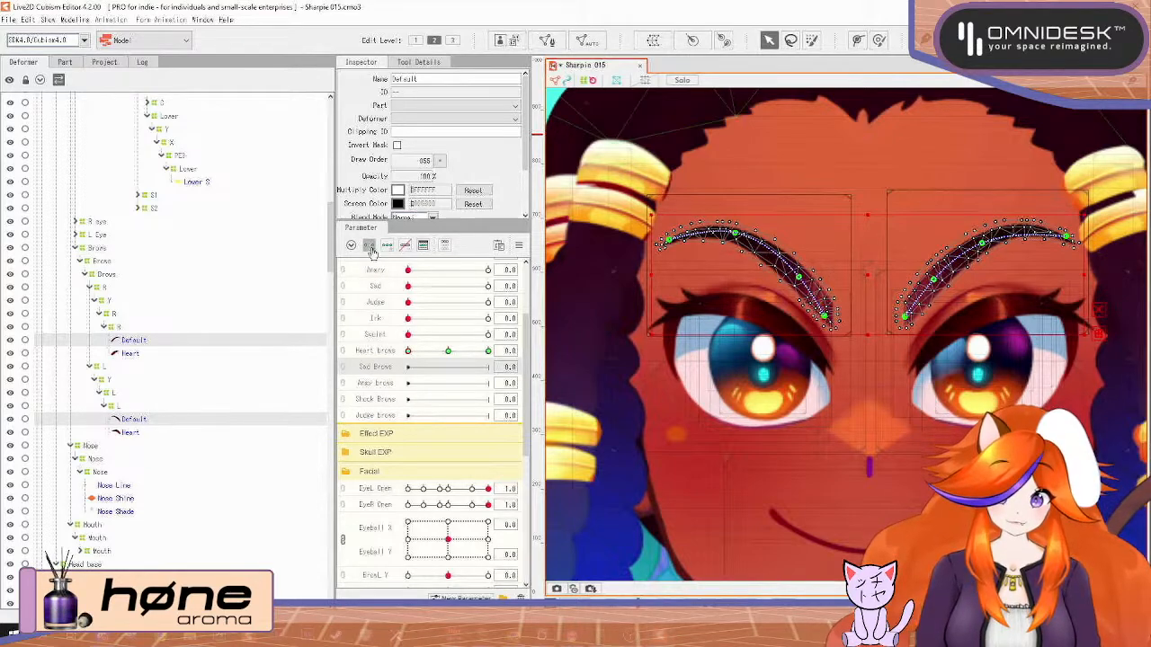
left_click_drag(408, 368, 540, 365)
Save the model as a new version named Sharpie 016.cmo3
key("ctrl+shift+s")
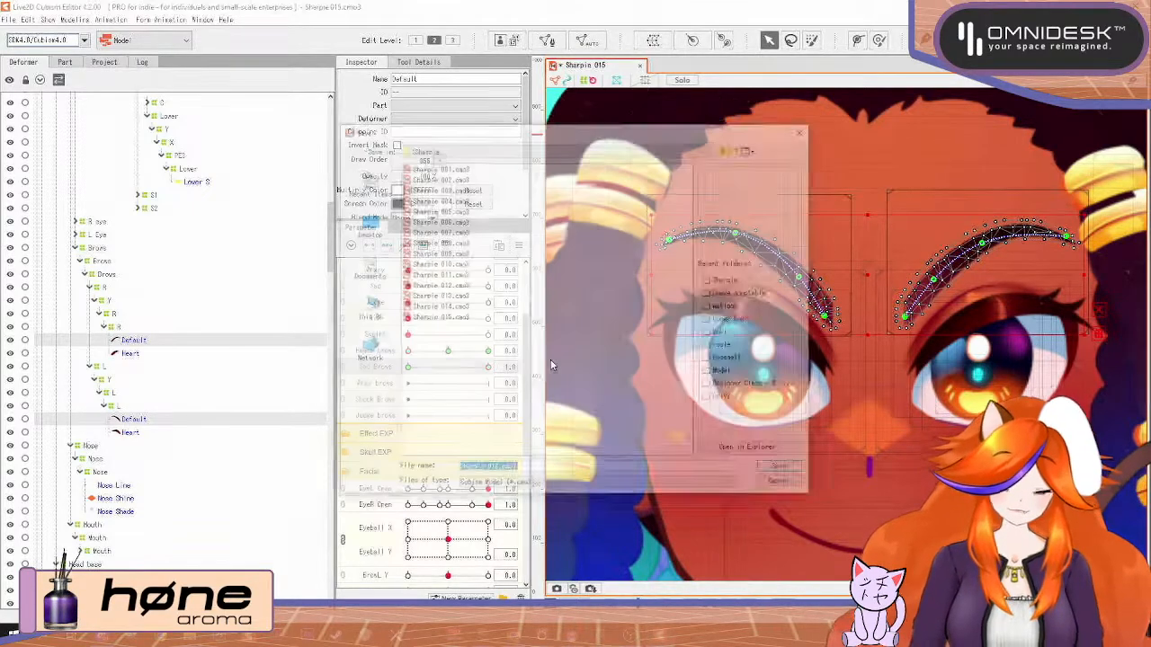
key("Return")
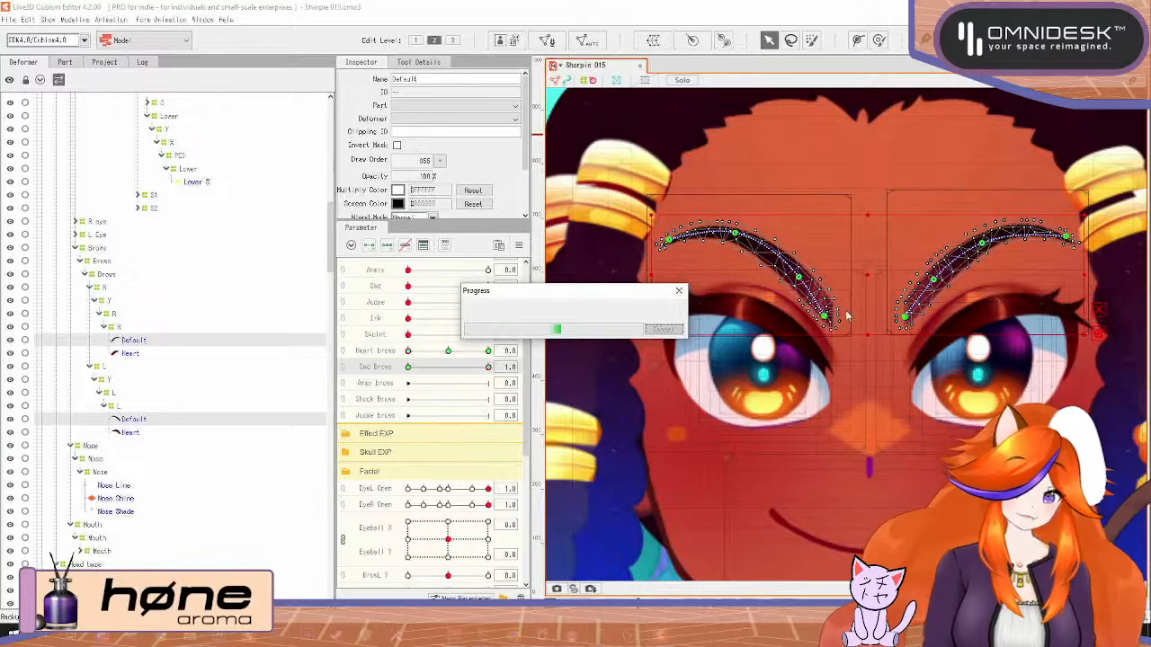
At Sad Brows 1, reshape the left-hand Default brow's deform path into a sad curve with a raised inner end and lowered outer end
left_click_drag(825, 315, 842, 299)
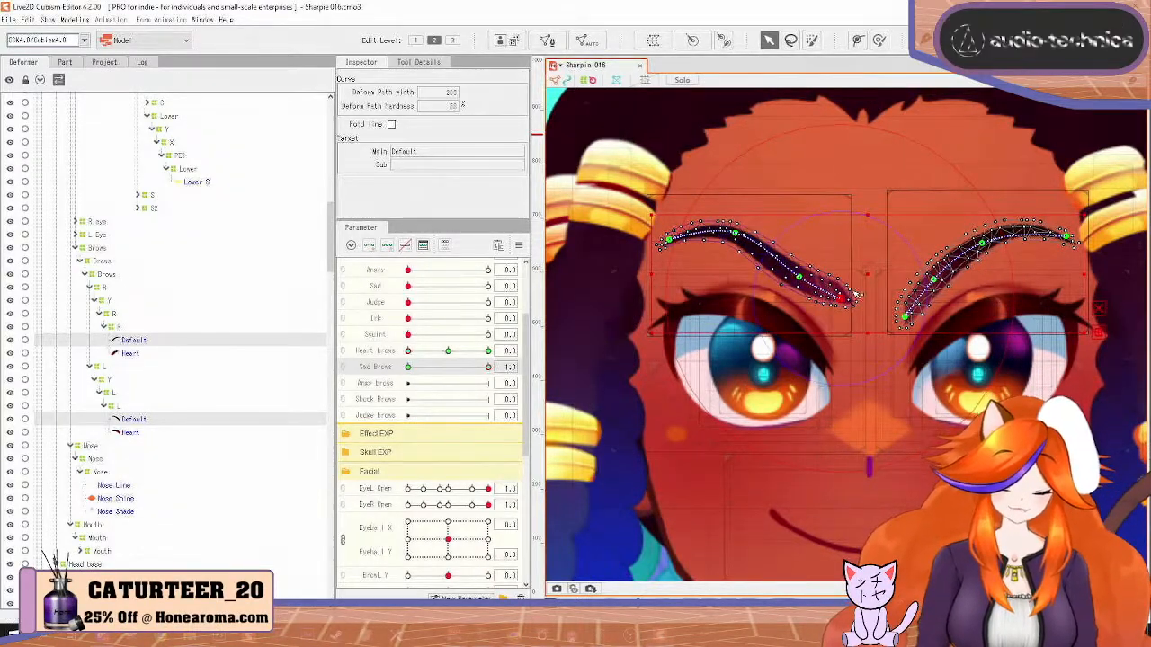
left_click_drag(834, 297, 847, 187)
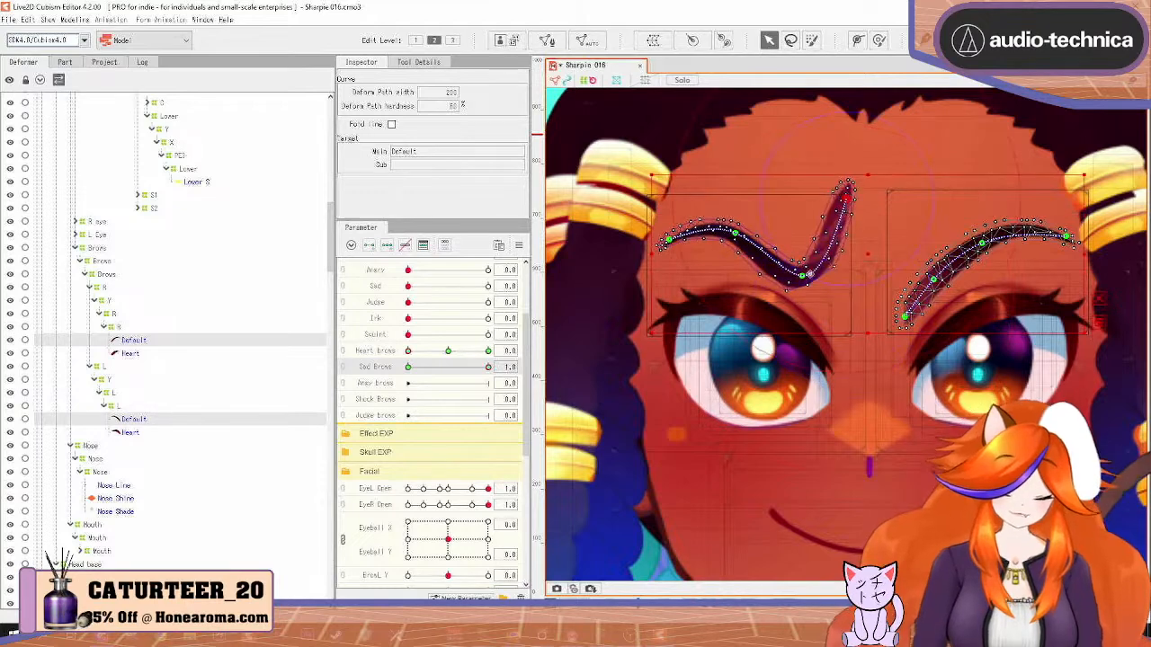
left_click_drag(803, 272, 662, 258)
left_click_drag(785, 218, 791, 234)
mouse_move(848, 199)
left_mouse_down()
mouse_move(830, 197)
mouse_move(838, 206)
left_mouse_up()
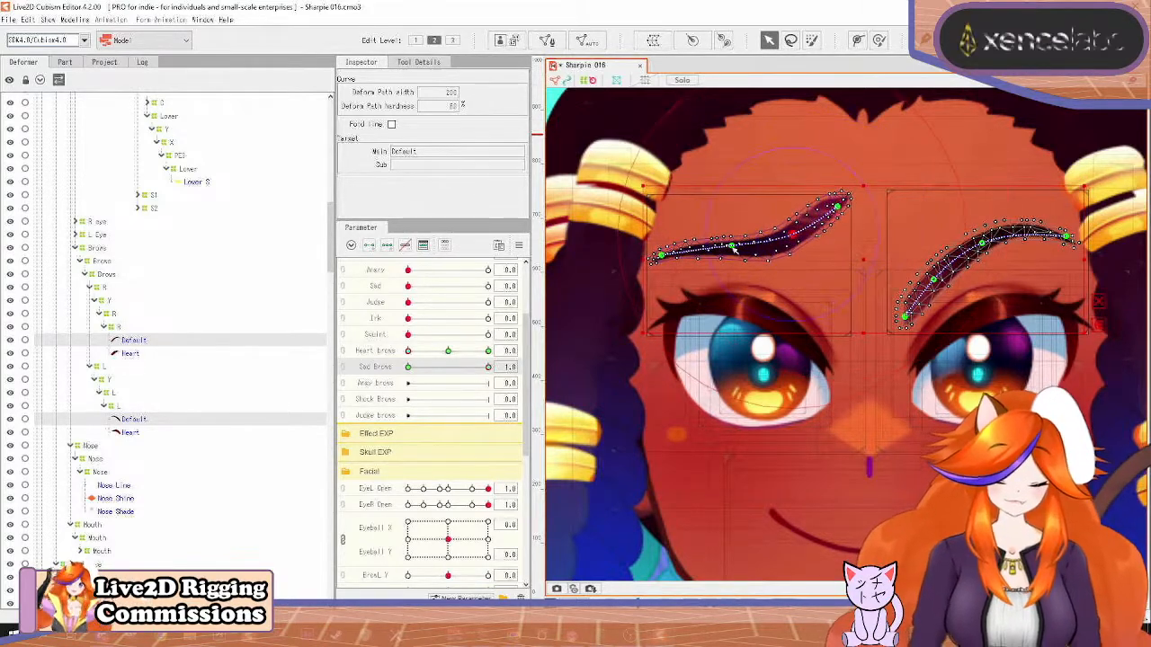
left_click_drag(731, 246, 731, 257)
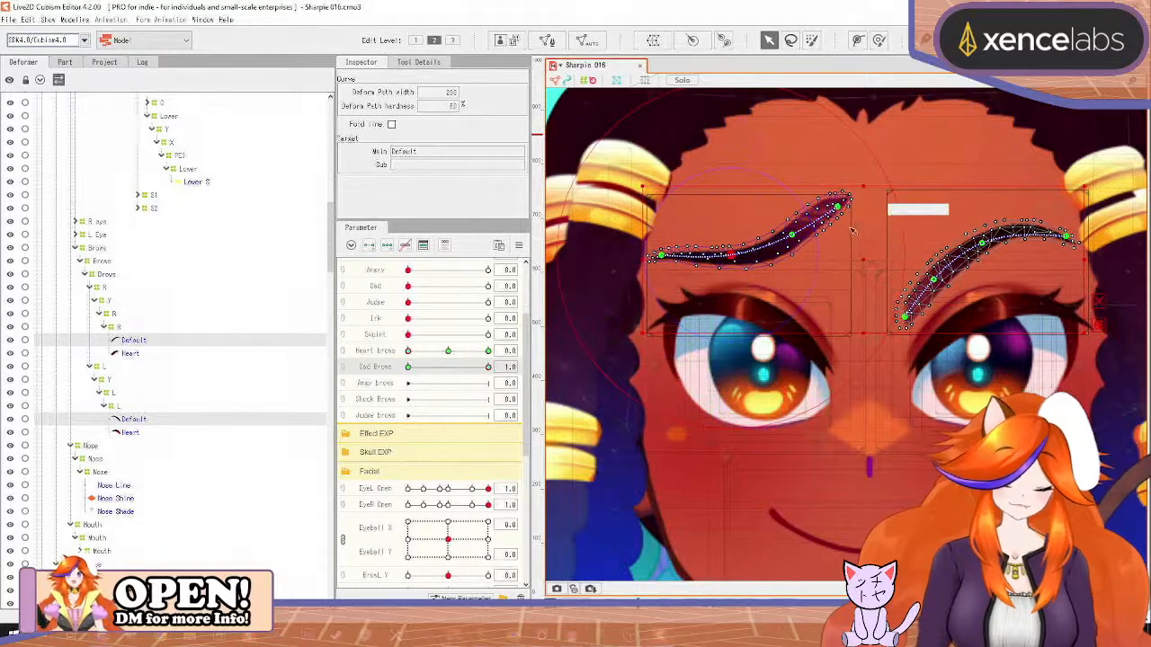
left_click_drag(791, 235, 797, 251)
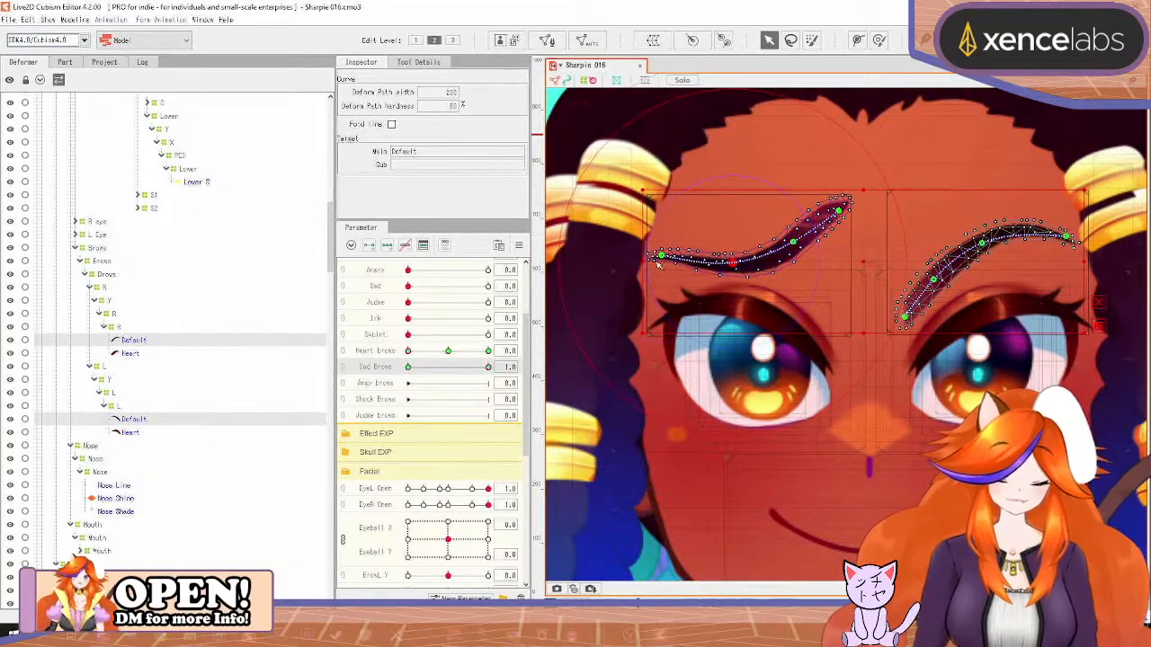
left_click_drag(661, 258, 660, 264)
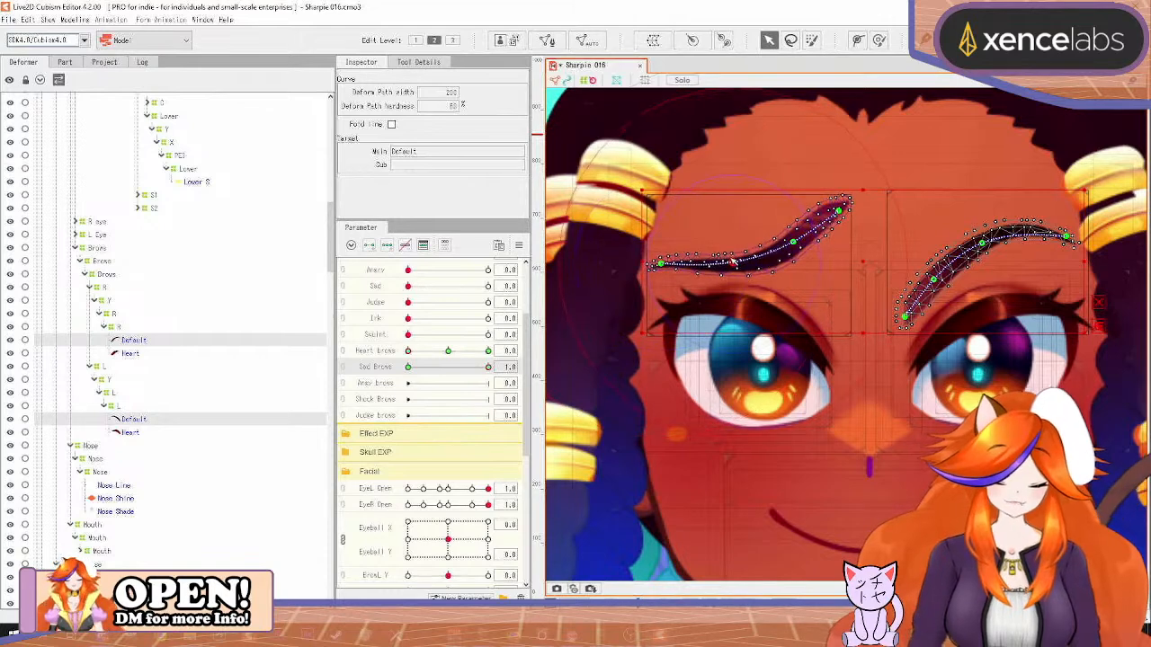
Shape the right-hand Default brow into a mirrored sad curve, raising its inner end and lowering its middle and outer points
left_click_drag(907, 316, 904, 208)
left_click_drag(945, 255, 988, 262)
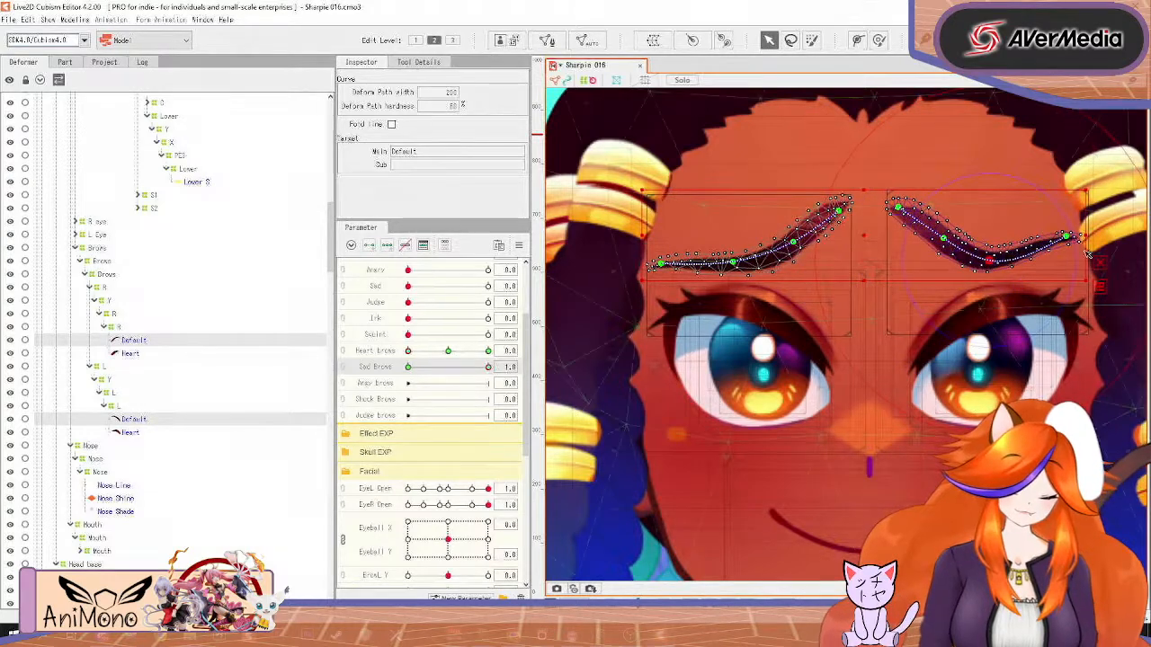
left_click_drag(1065, 236, 1075, 269)
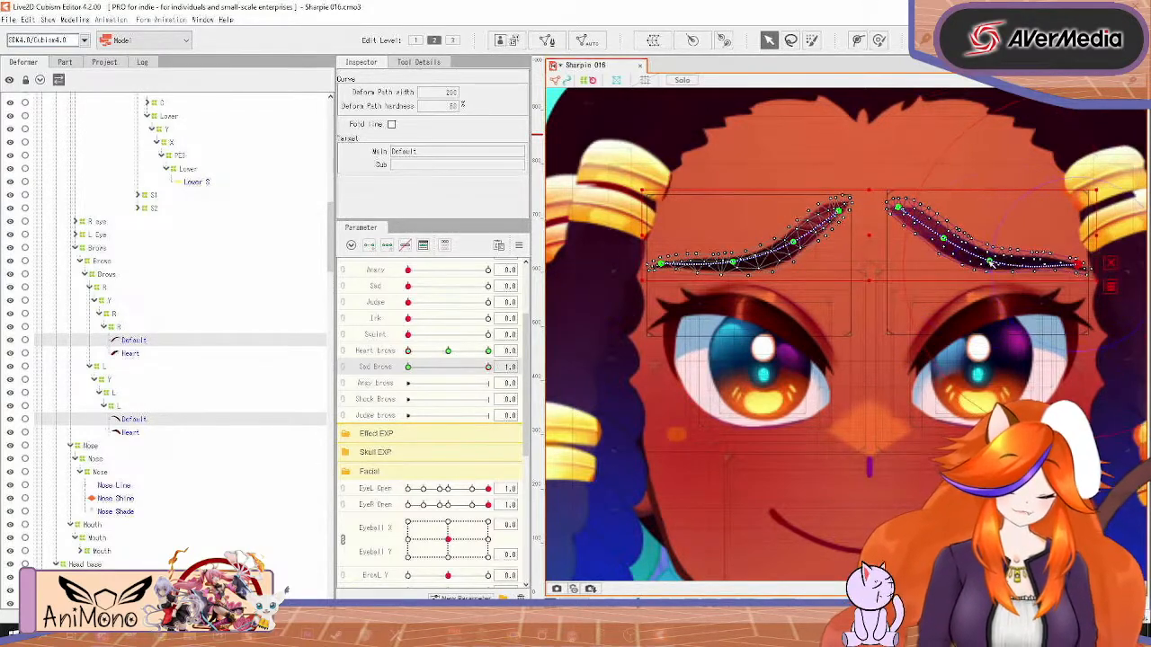
left_click_drag(990, 262, 1000, 269)
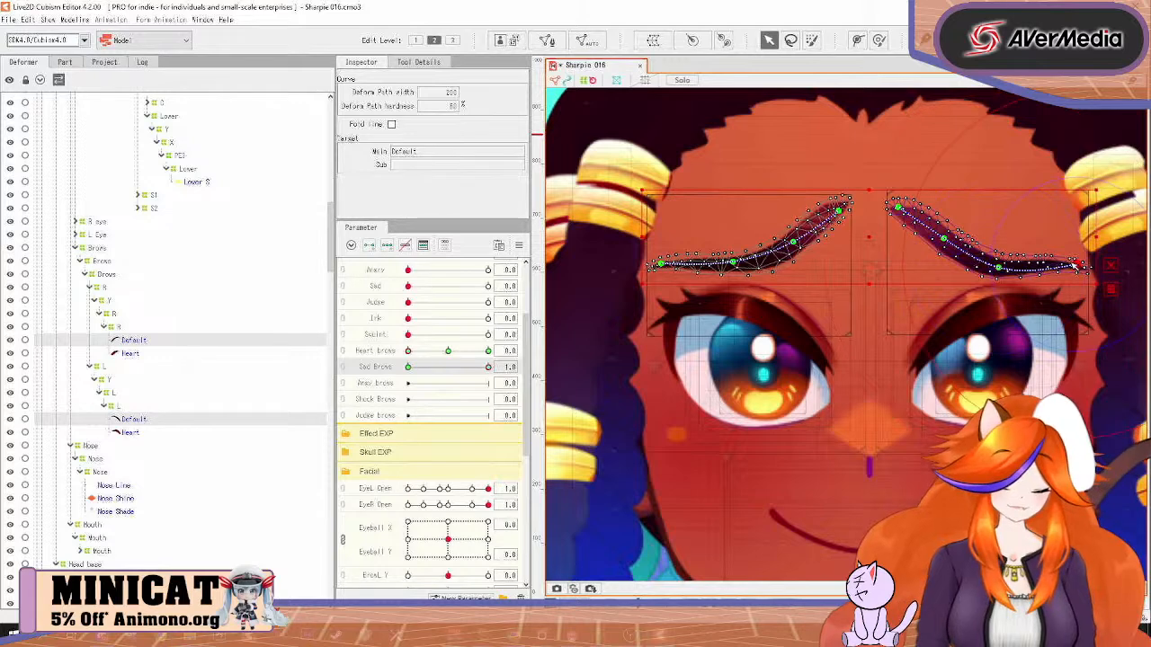
left_click_drag(1004, 267, 1000, 265)
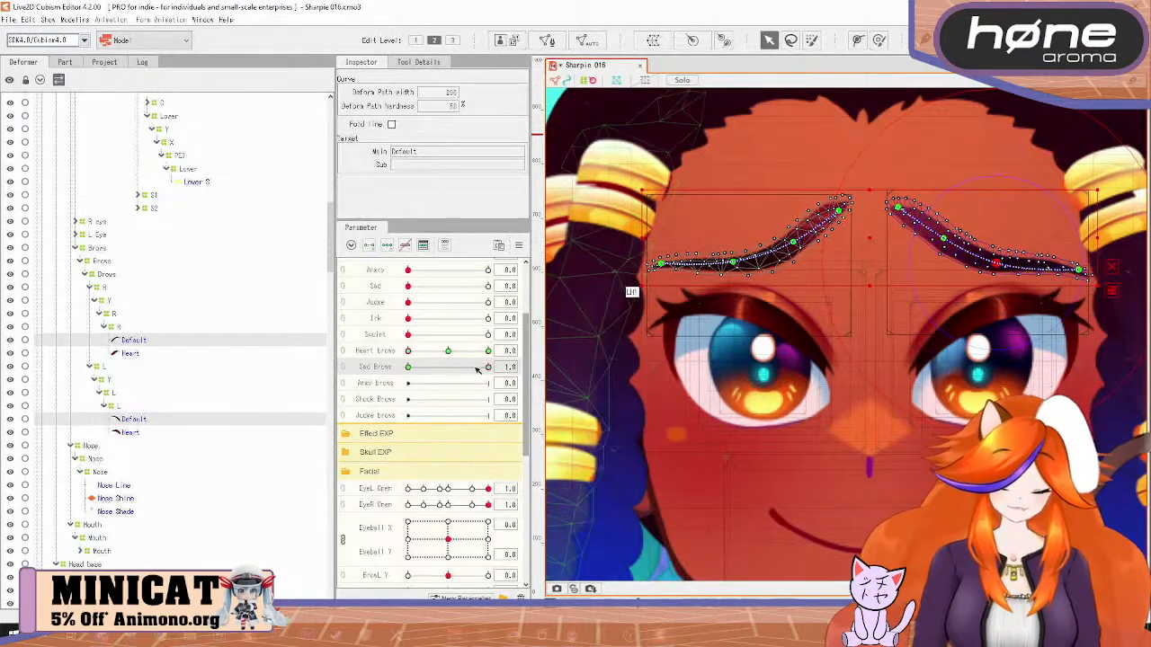
Smooth the middle path points of both sad brows, and return Sad Brows to 0
mouse_move(479, 368)
left_mouse_down()
mouse_move(435, 378)
mouse_move(492, 381)
left_mouse_up()
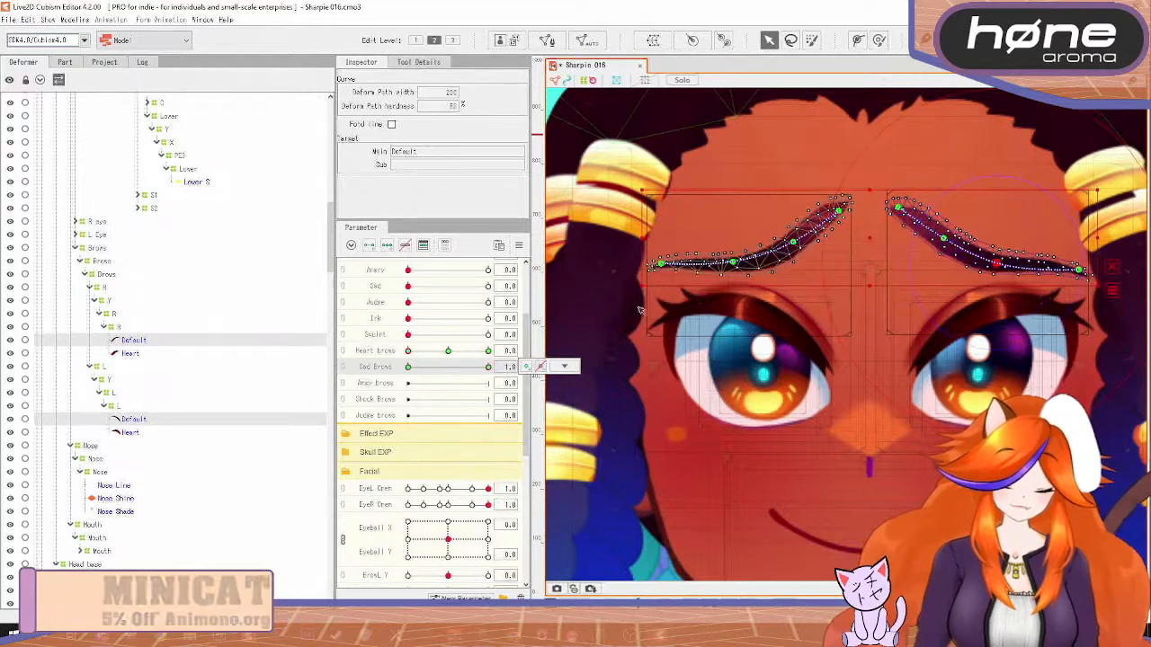
left_click_drag(798, 245, 796, 242)
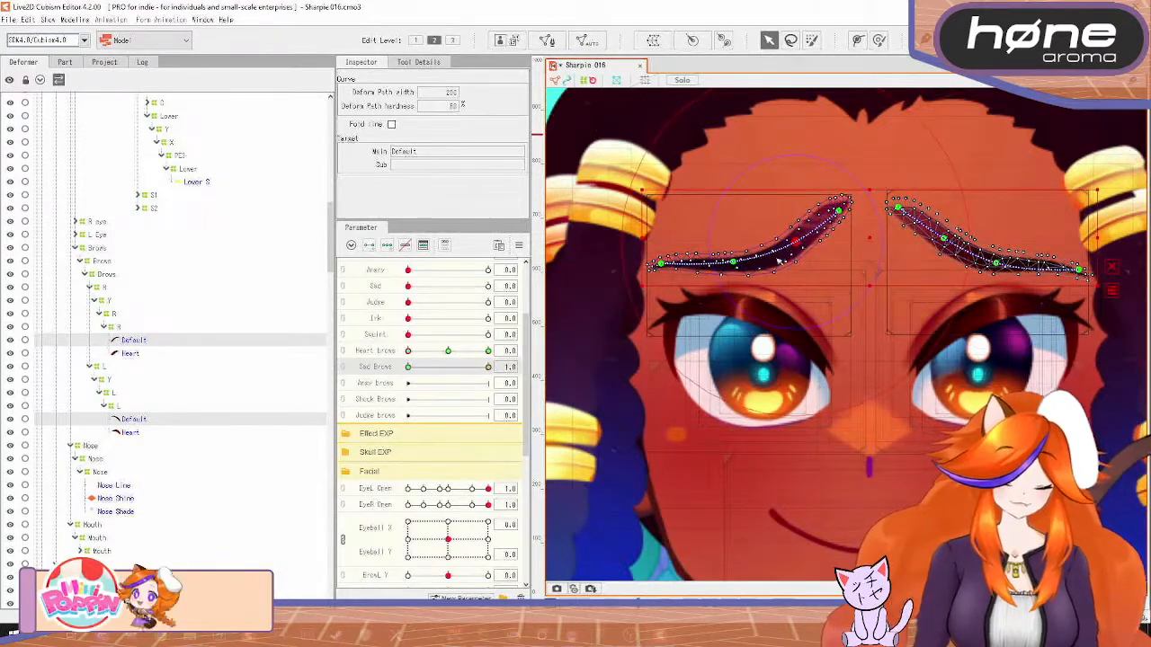
left_click_drag(733, 262, 736, 258)
left_click_drag(803, 243, 798, 241)
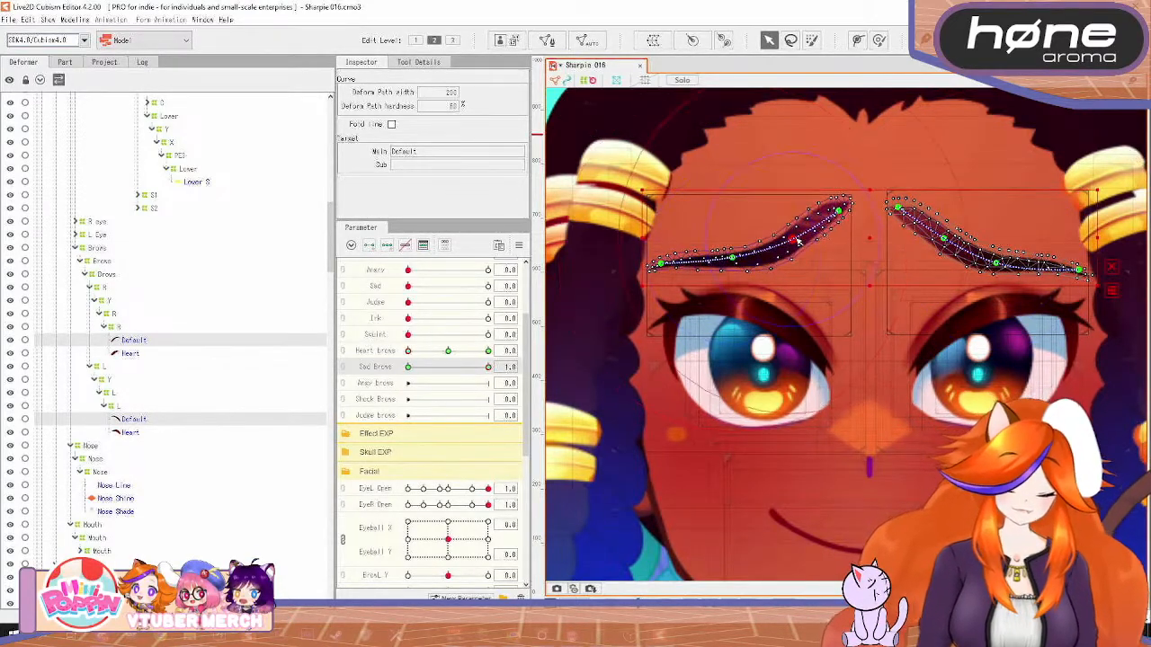
left_click_drag(994, 262, 951, 241)
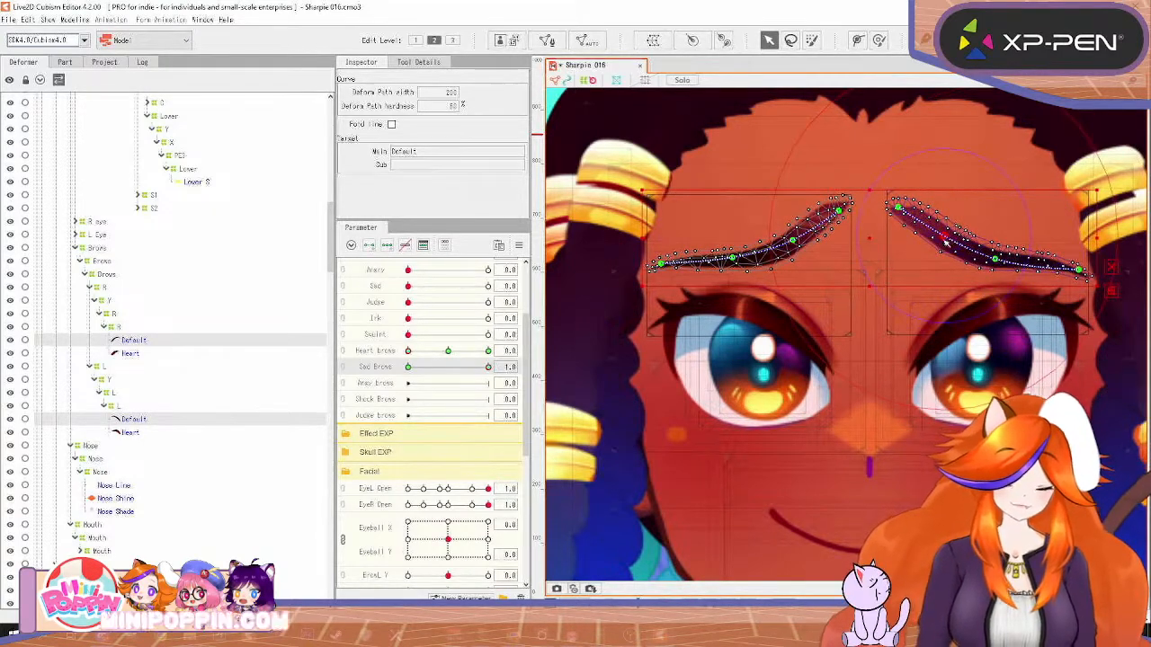
left_click_drag(489, 367, 407, 367)
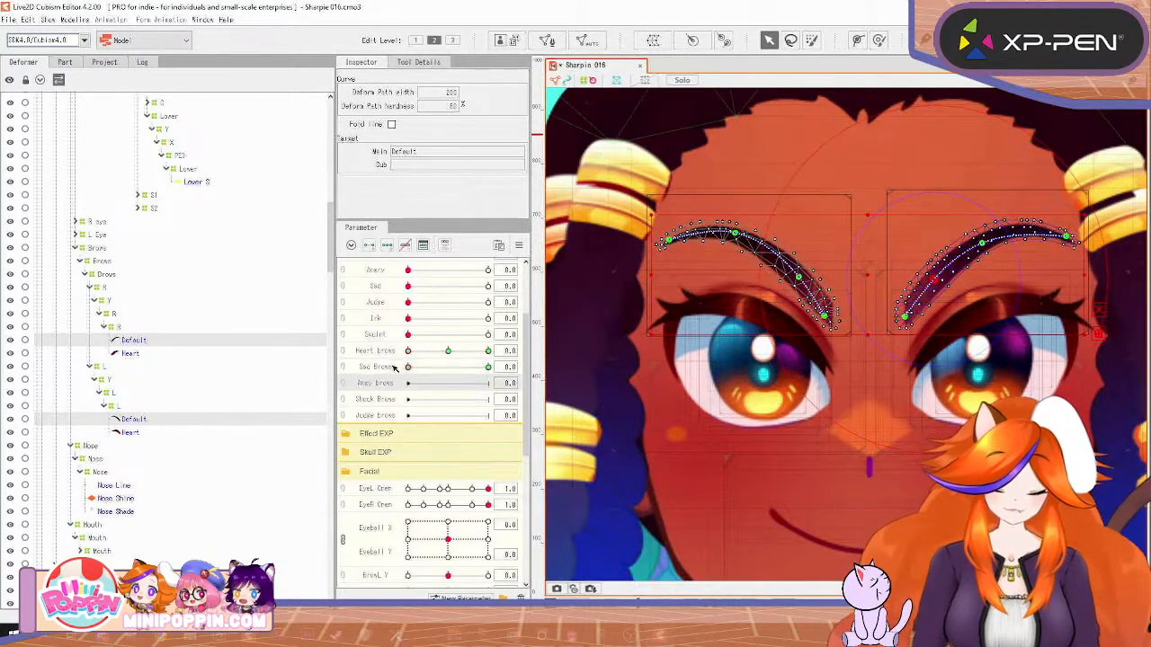
Add keys at 0 and 1 on Angry brows for both Default meshes, raising the brows' outer ends and pulling up their inner ends
left_click(369, 245)
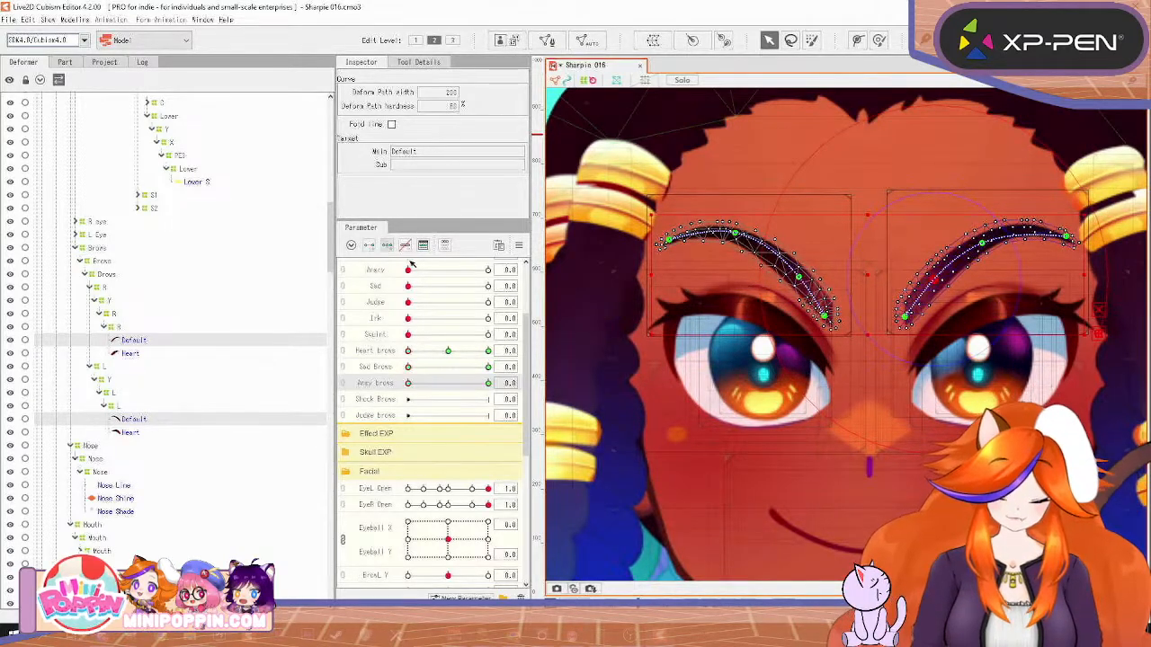
left_click_drag(669, 239, 674, 202)
left_click_drag(1068, 236, 1059, 202)
left_click(827, 317)
left_click_drag(833, 319, 845, 293)
left_click(904, 319)
left_click_drag(904, 319, 839, 285)
Refine the inner path points of both angry brows and move the pair slightly down
left_click(809, 279)
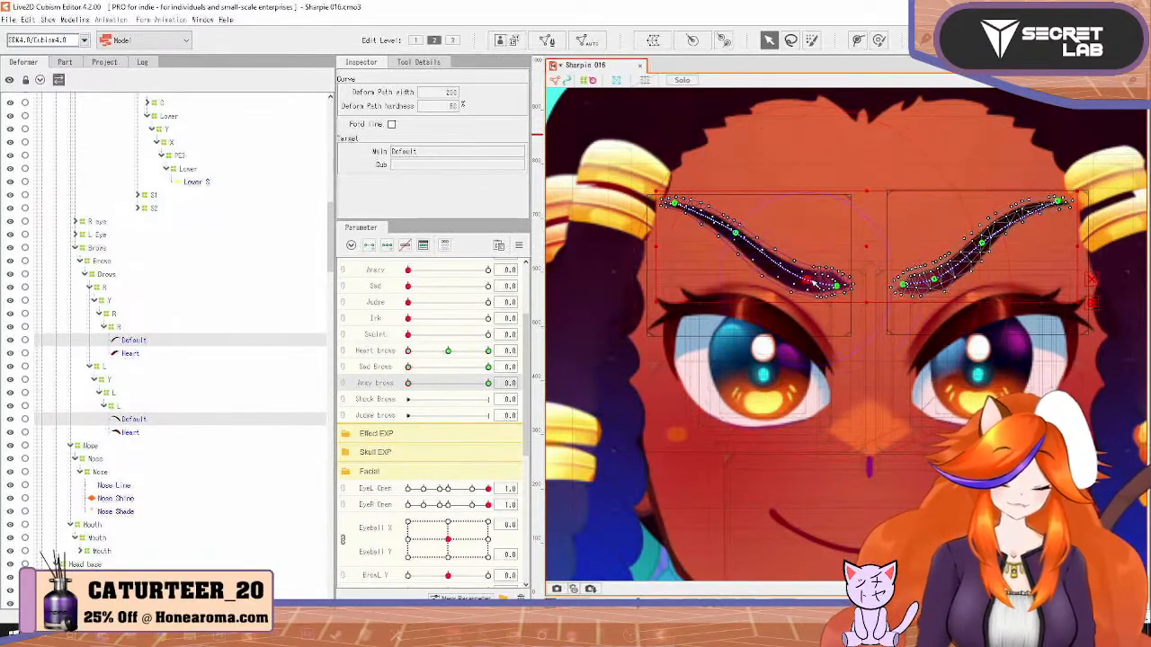
left_click(935, 280)
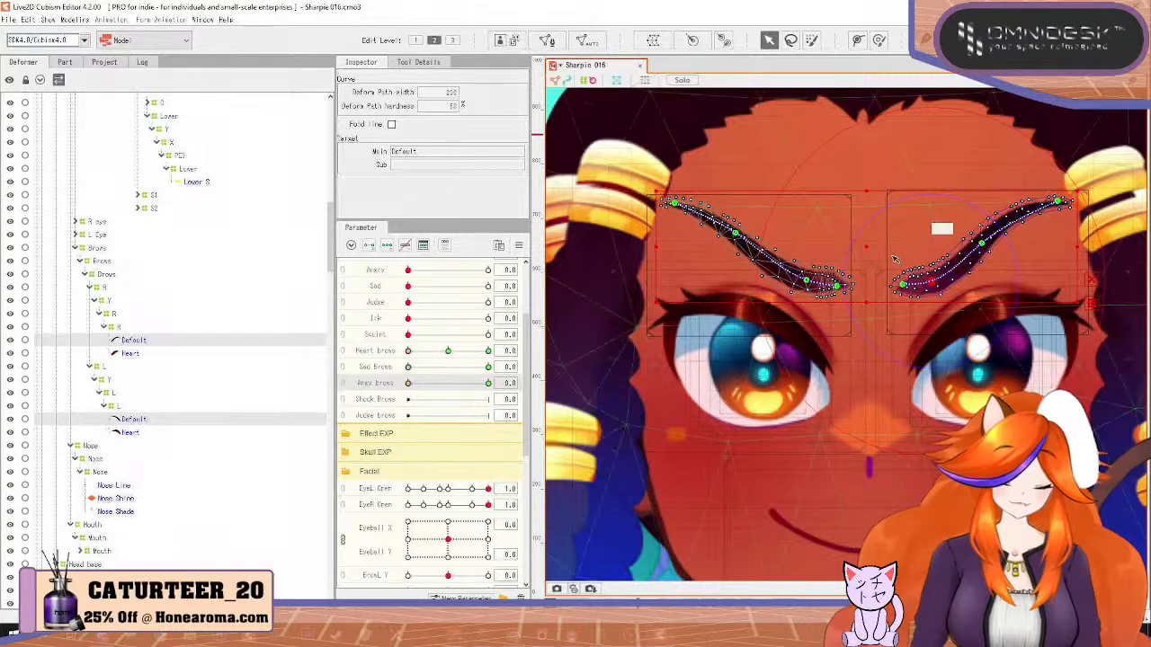
left_click(808, 283)
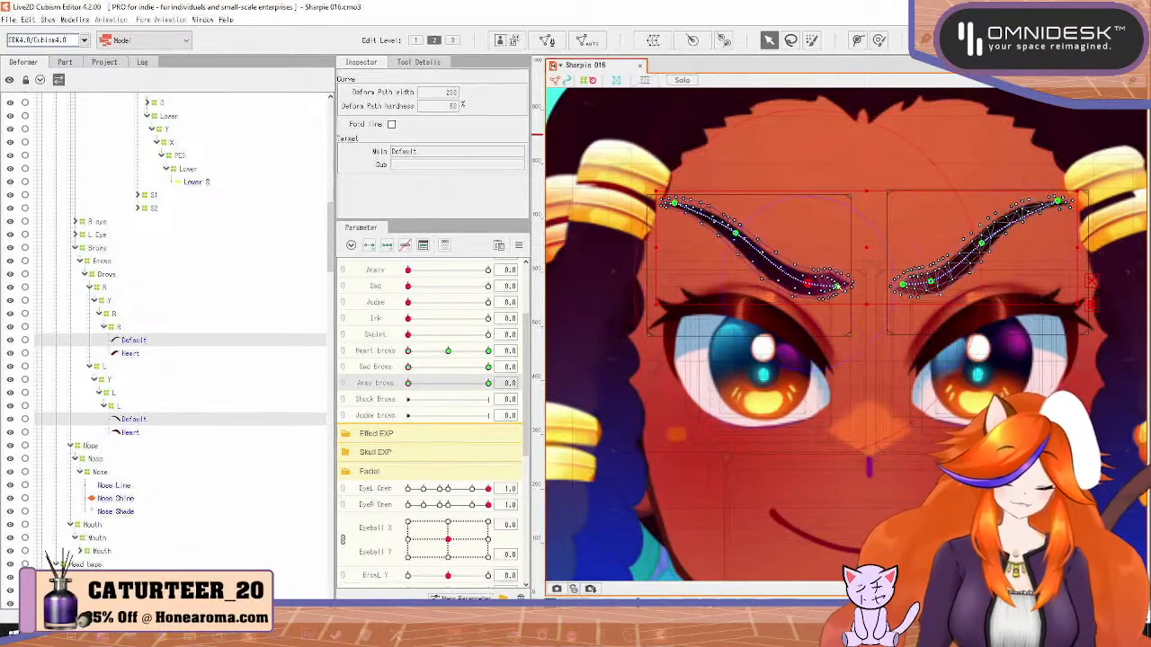
left_click(839, 285)
left_click_drag(838, 289, 836, 287)
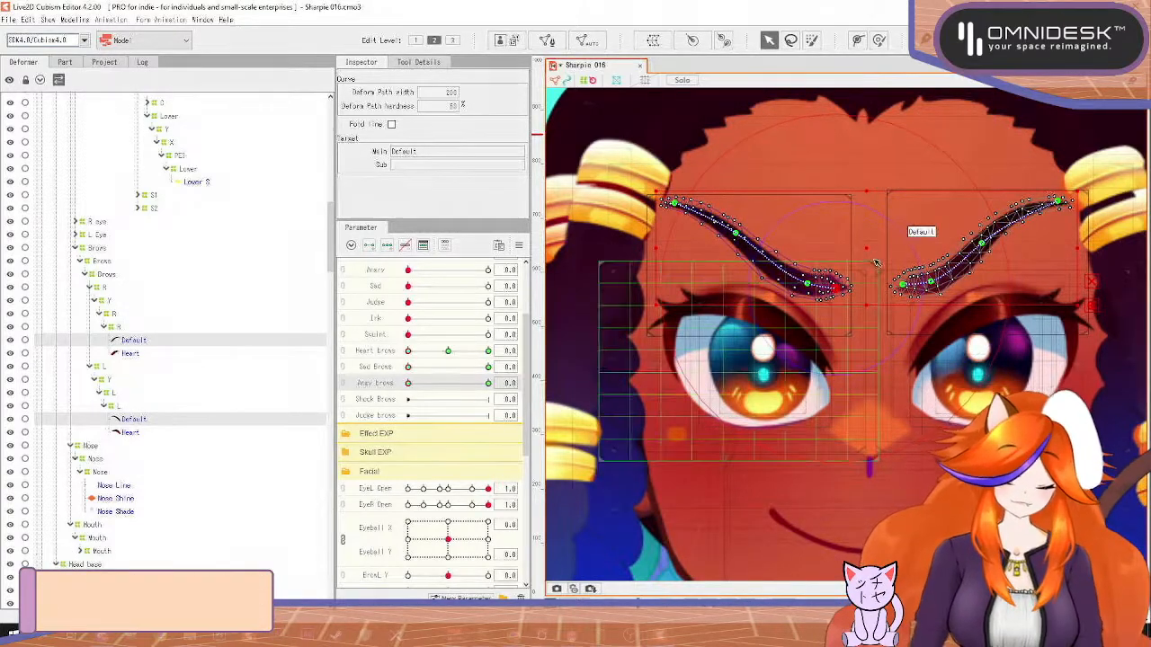
left_click_drag(869, 252, 869, 260)
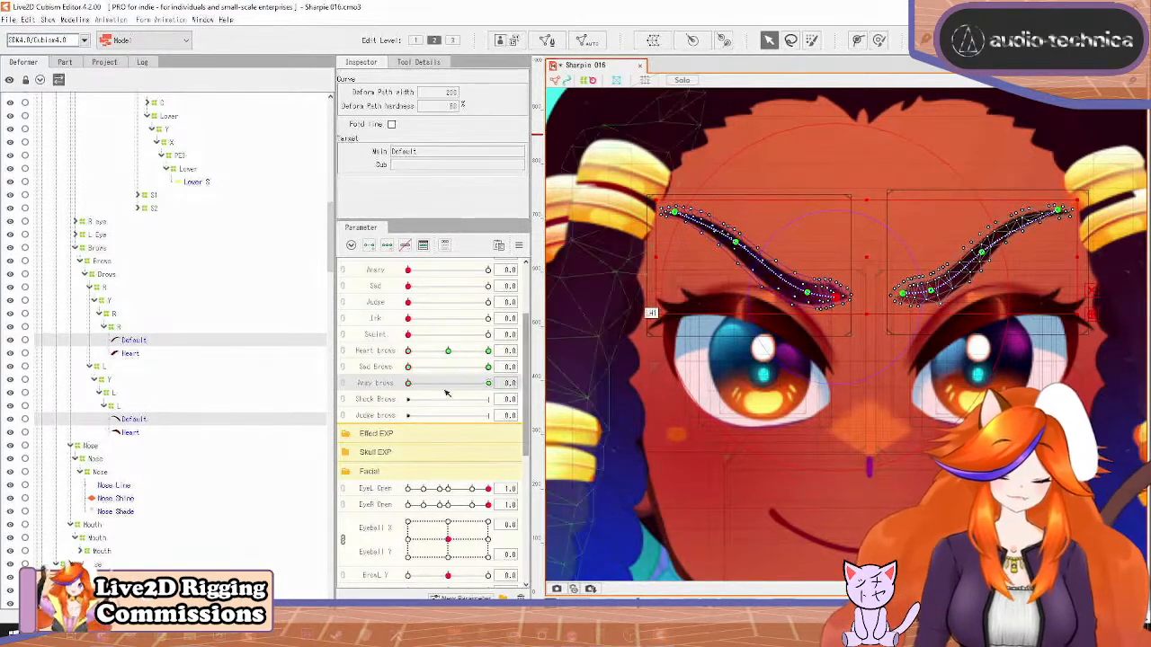
Reflect the Angry brows keyforms so the angry shape sits at value 1, and check the shape at 0
left_click(539, 383)
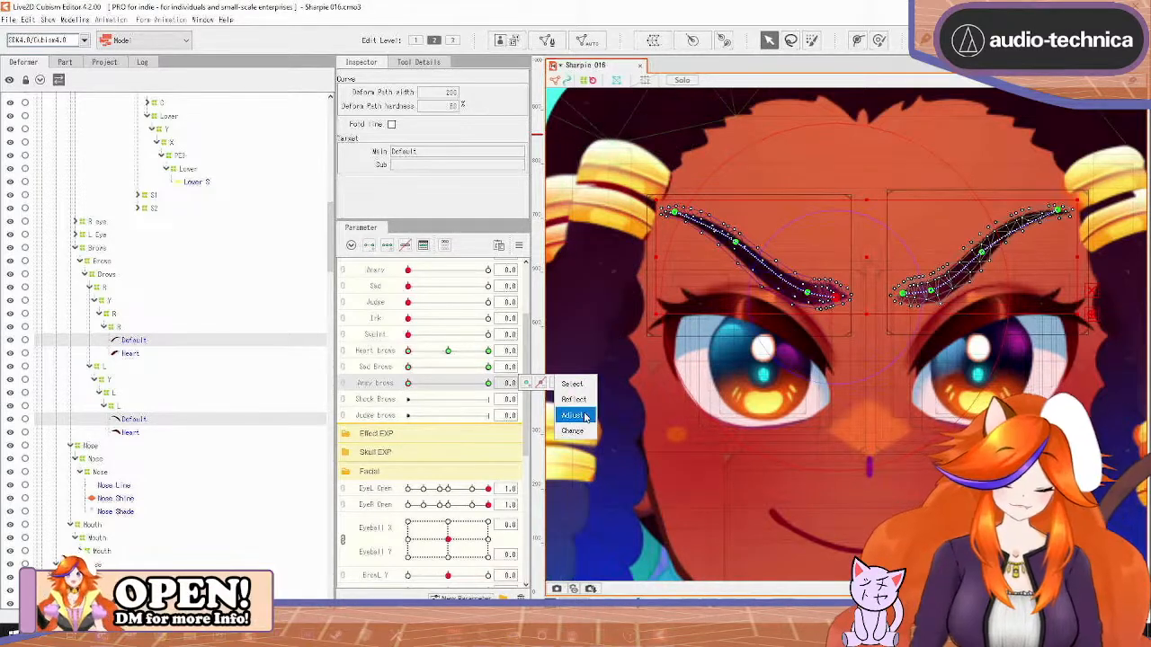
left_click(580, 403)
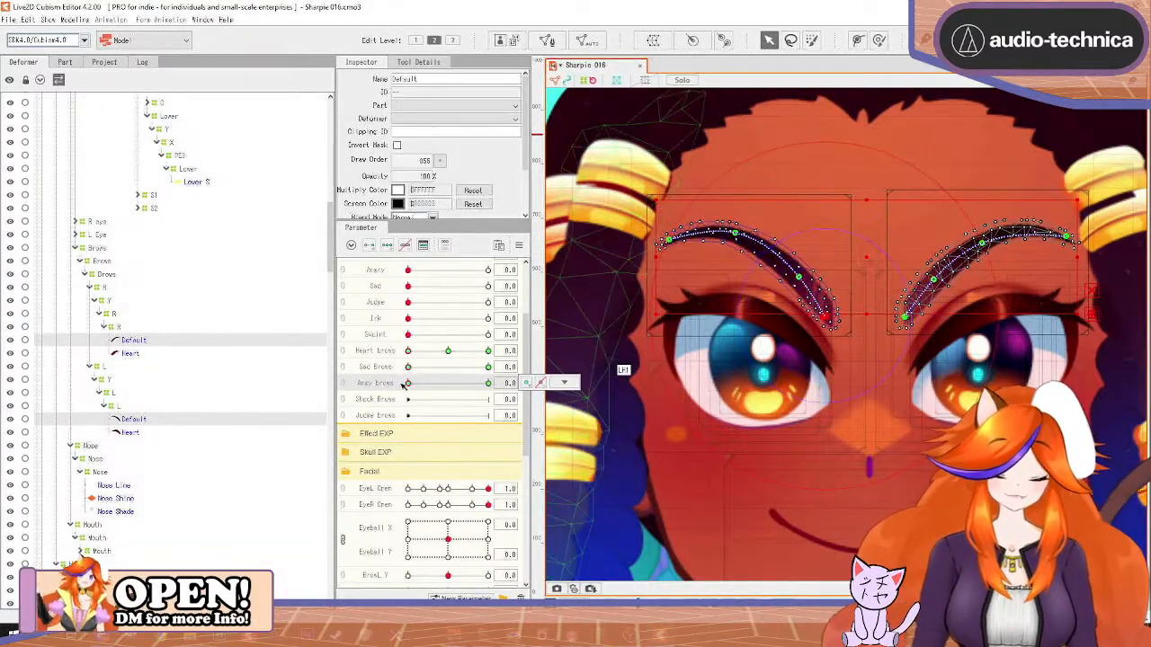
left_click_drag(404, 384, 317, 397)
left_click(539, 383)
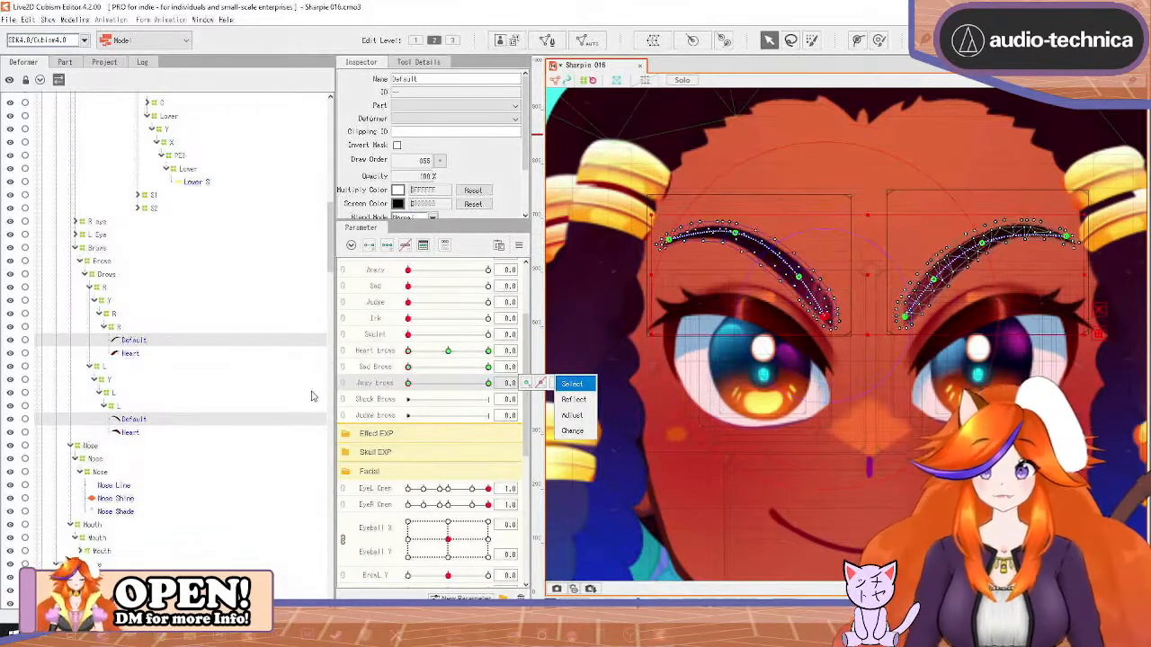
Set Angry brows to 1, lower both Default brows closer to the eyes, and check them with Angry at 1
left_click_drag(433, 393, 588, 367)
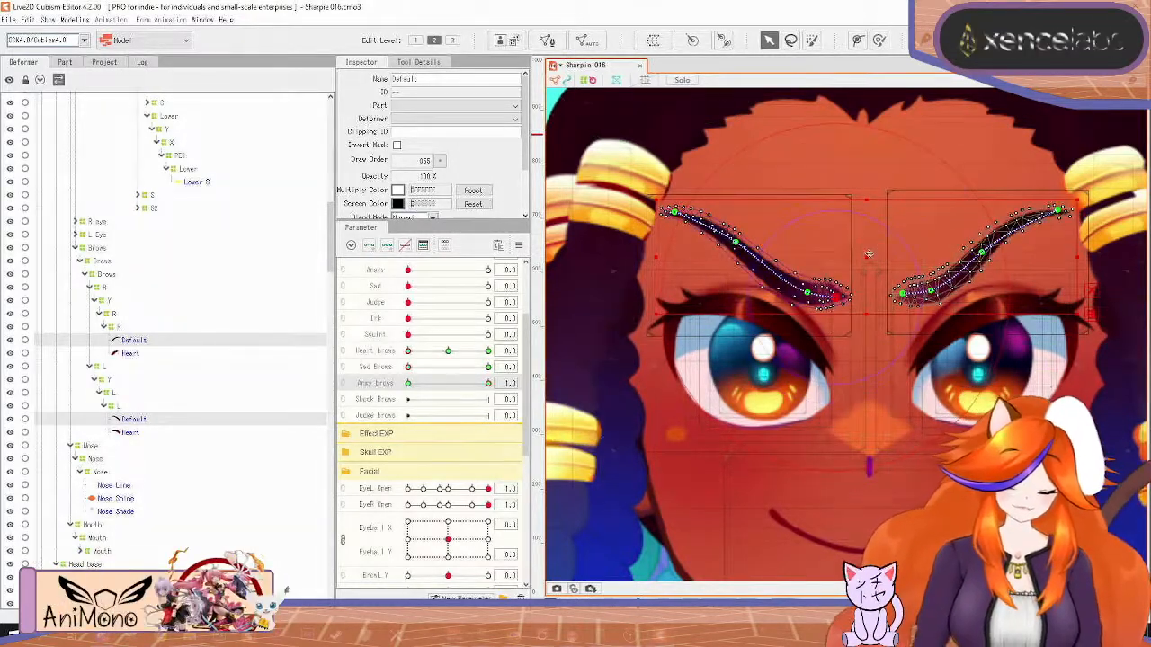
left_click_drag(869, 255, 869, 266)
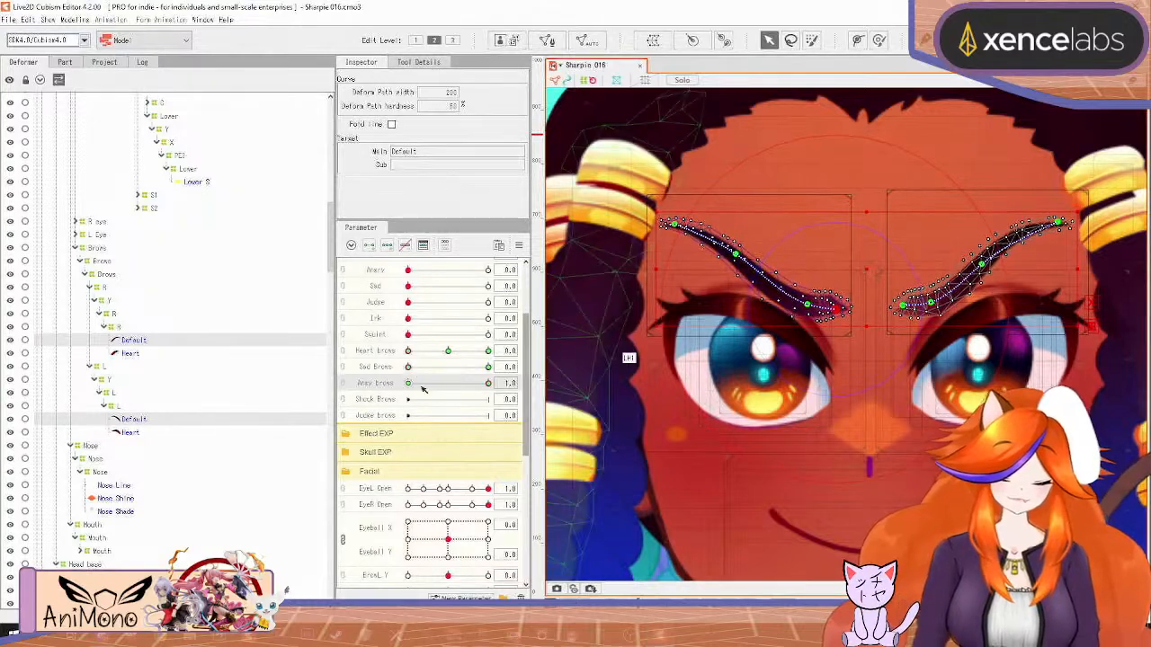
left_click_drag(409, 270, 527, 271)
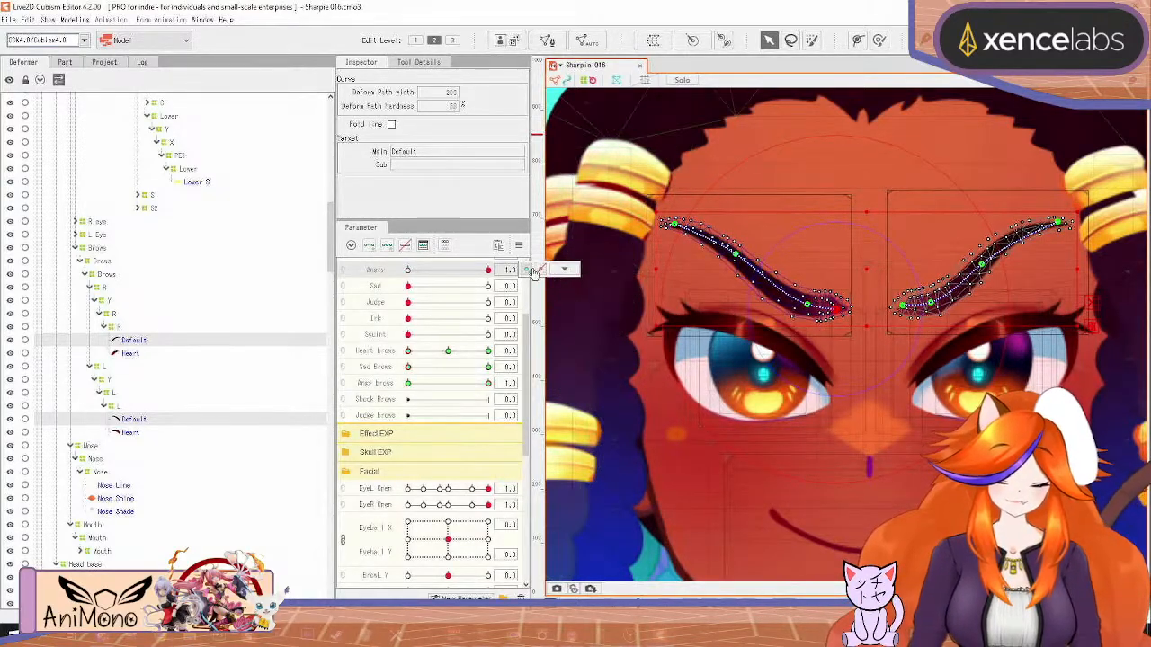
With Sad and Sad Brows at 1, move both Default brows slightly down and compare them with Sad at 0 and 1
left_click_drag(444, 279, 493, 286)
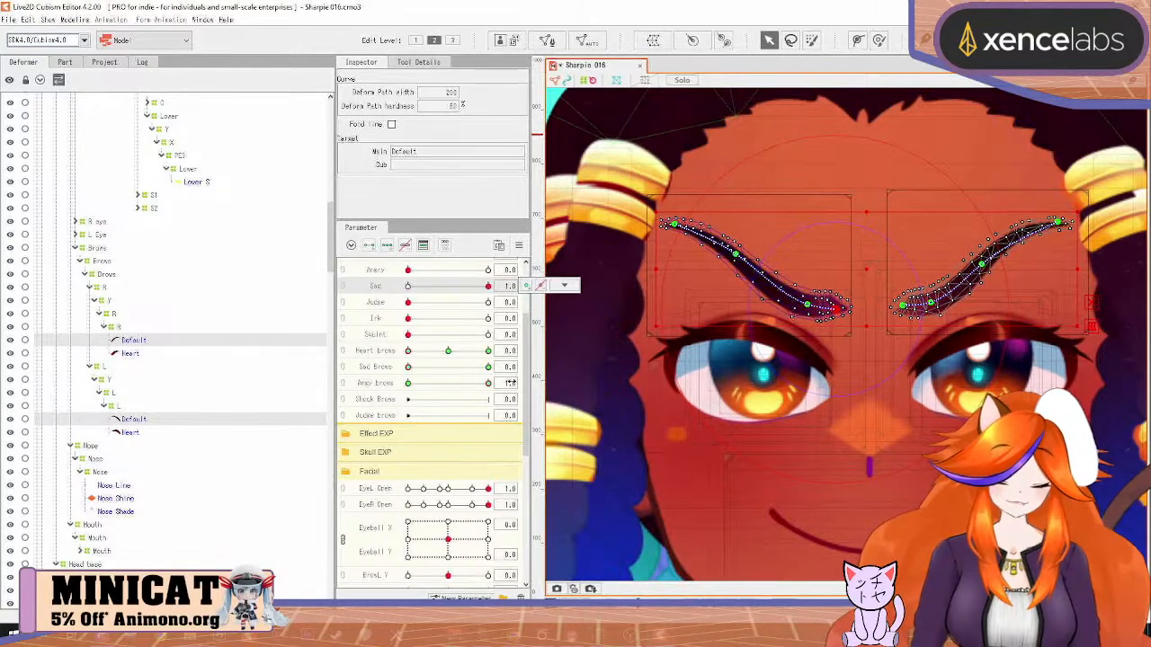
left_click_drag(410, 367, 554, 365)
left_click(564, 366)
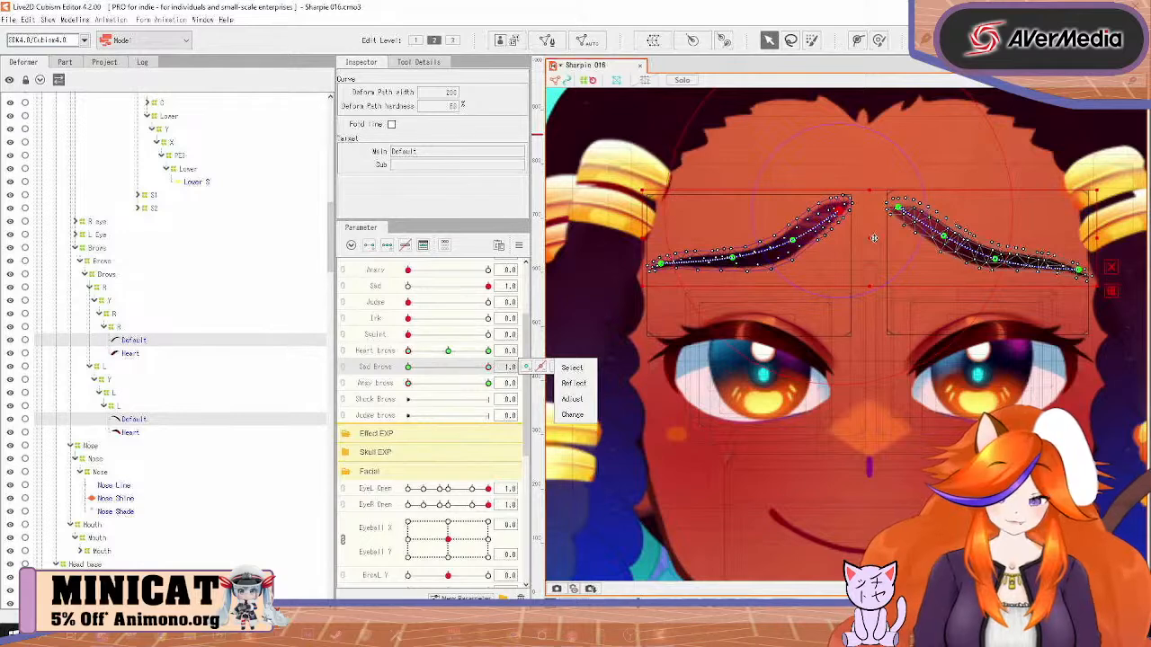
left_click_drag(874, 237, 875, 252)
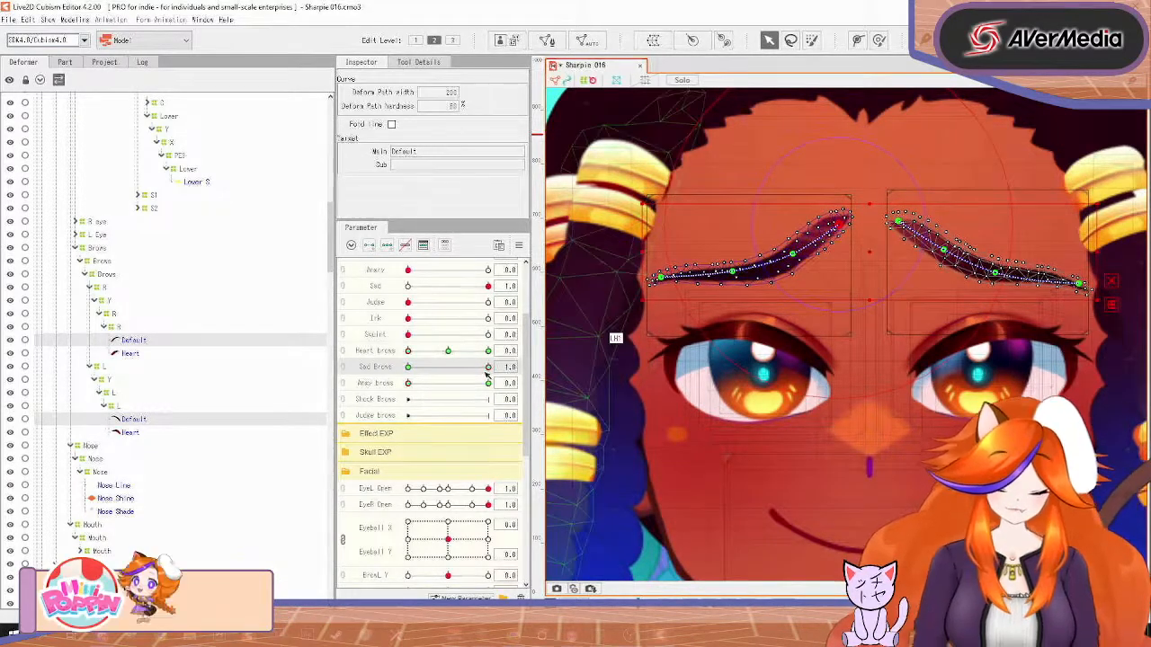
left_click_drag(488, 288, 329, 306)
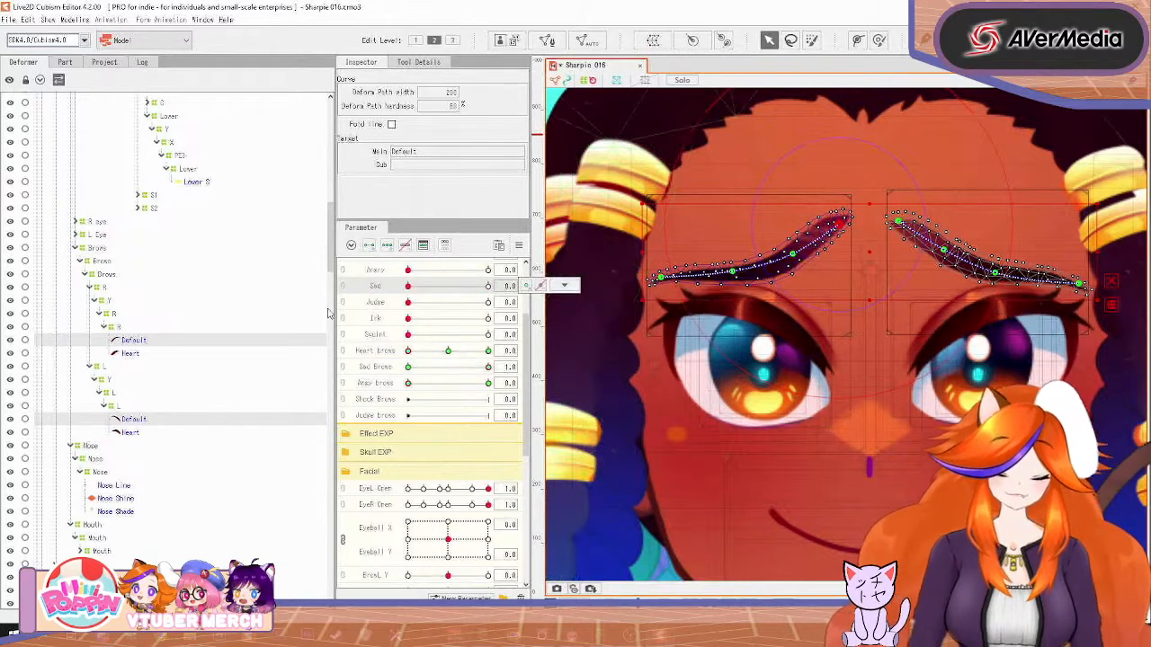
left_click_drag(407, 286, 509, 319)
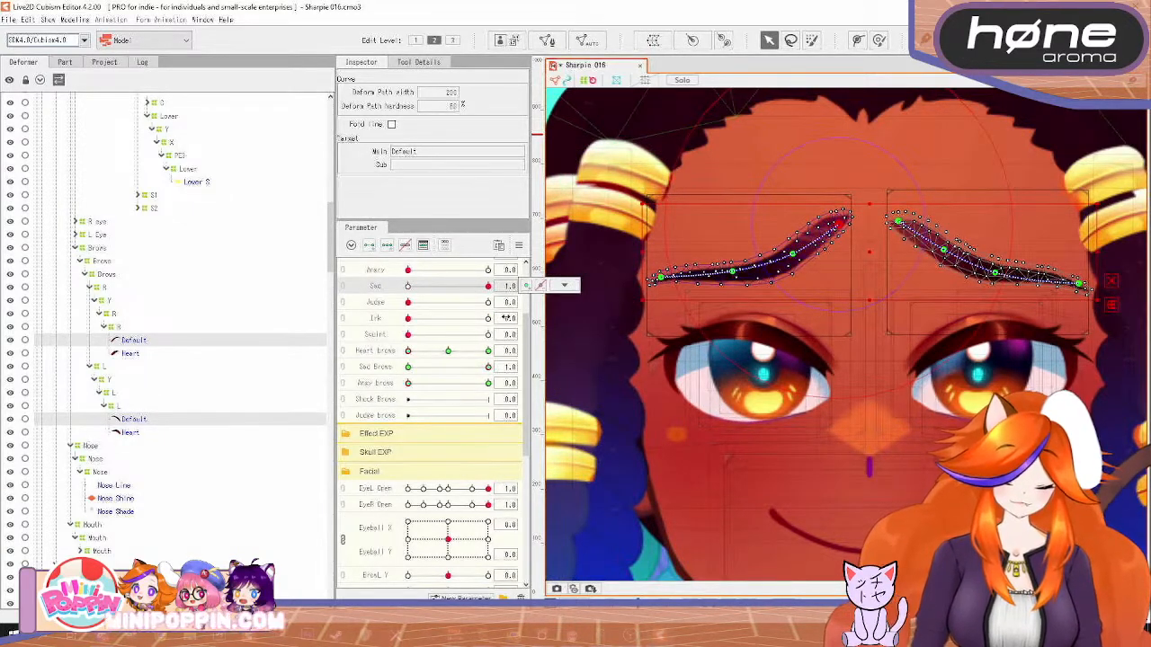
left_click_drag(459, 332, 288, 371)
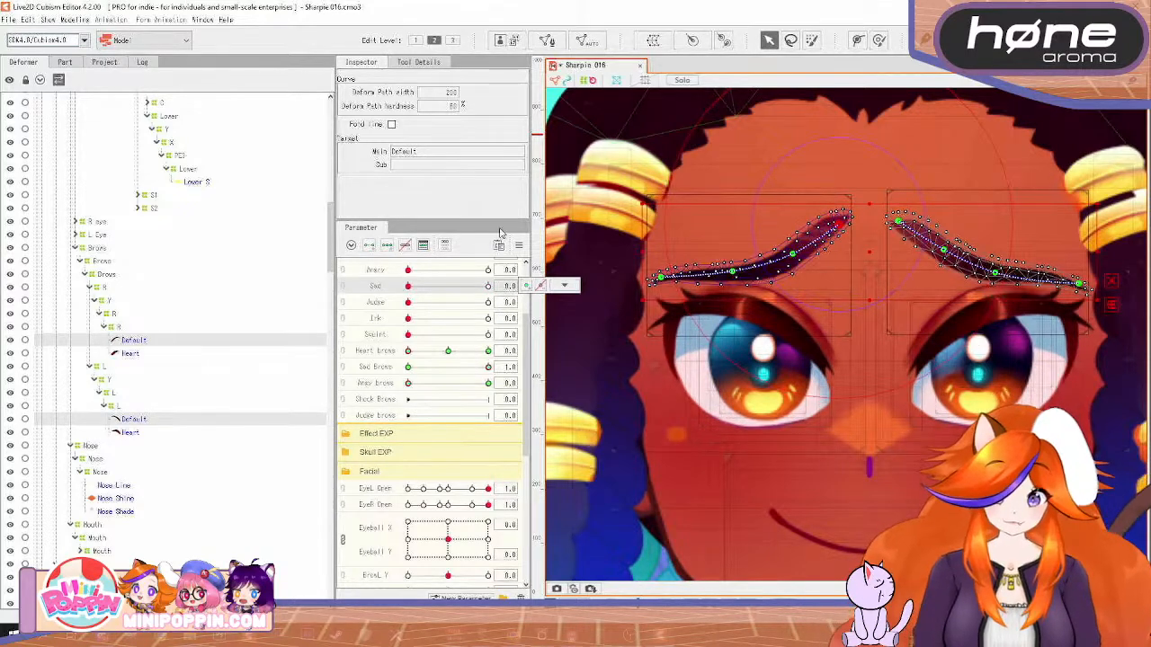
Reset all parameters to their defaults and save the model as a new version named Sharpie 017
left_click(518, 245)
left_click(550, 245)
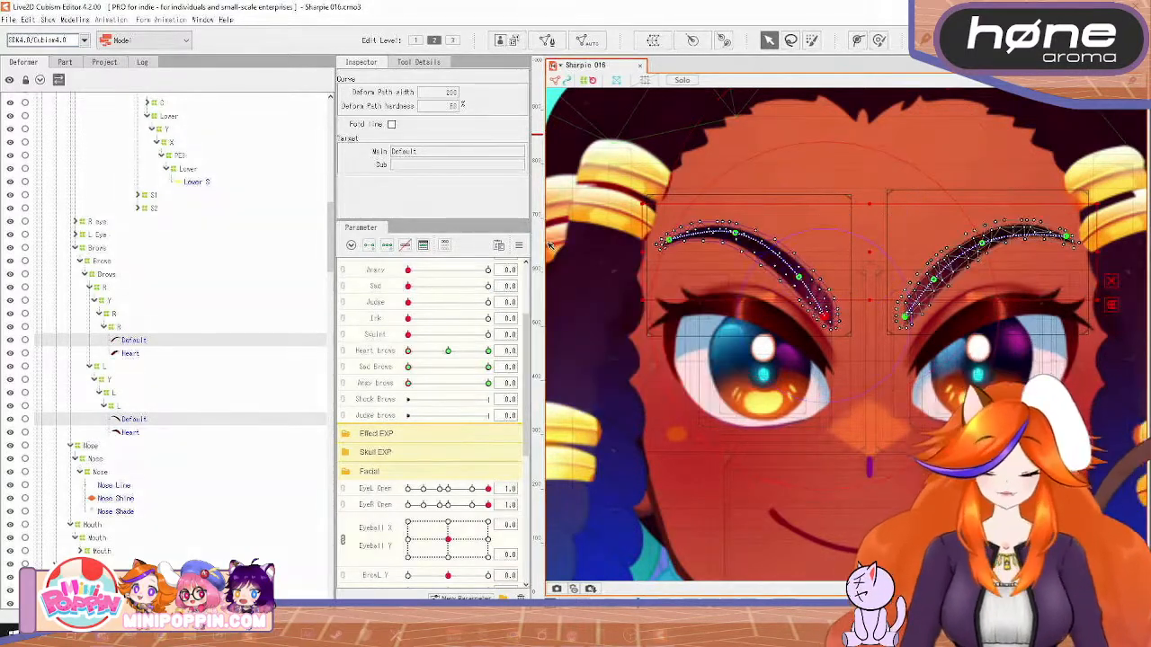
key("ctrl+shift+s")
key("Return")
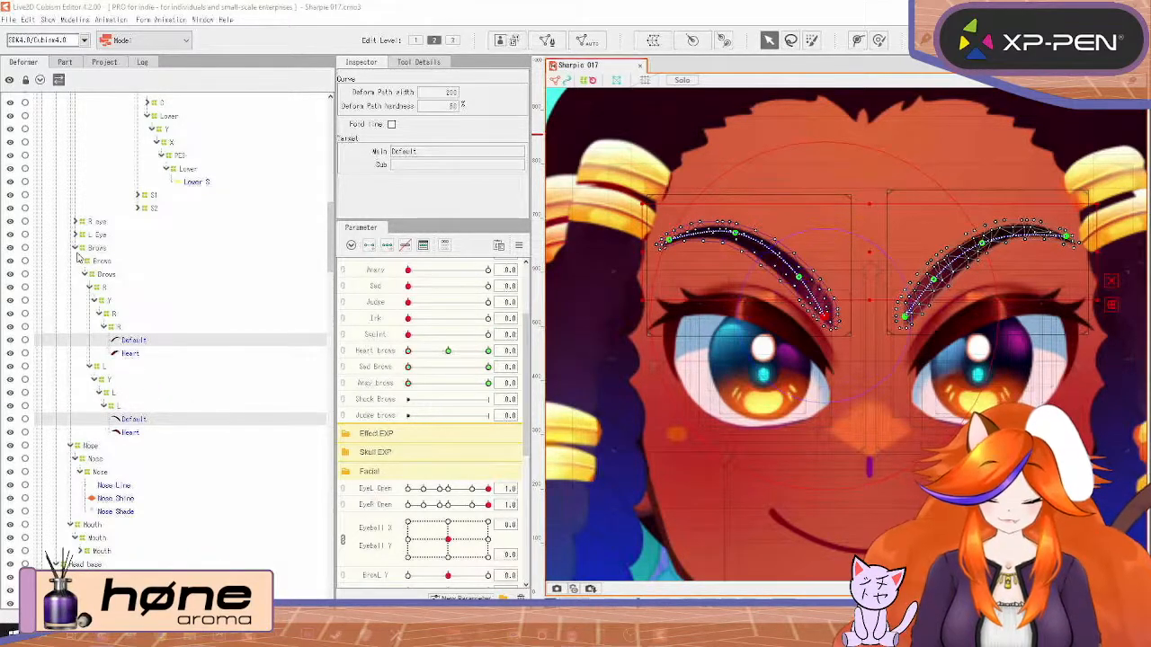
left_click(519, 245)
left_click(569, 242)
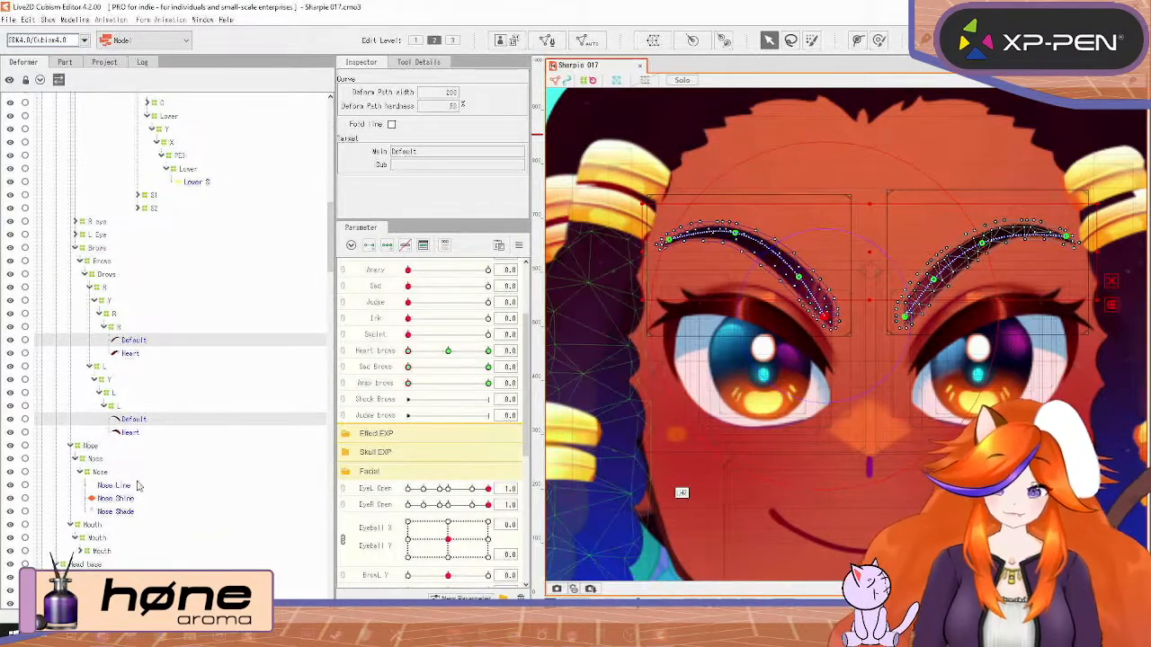
left_click(90, 288)
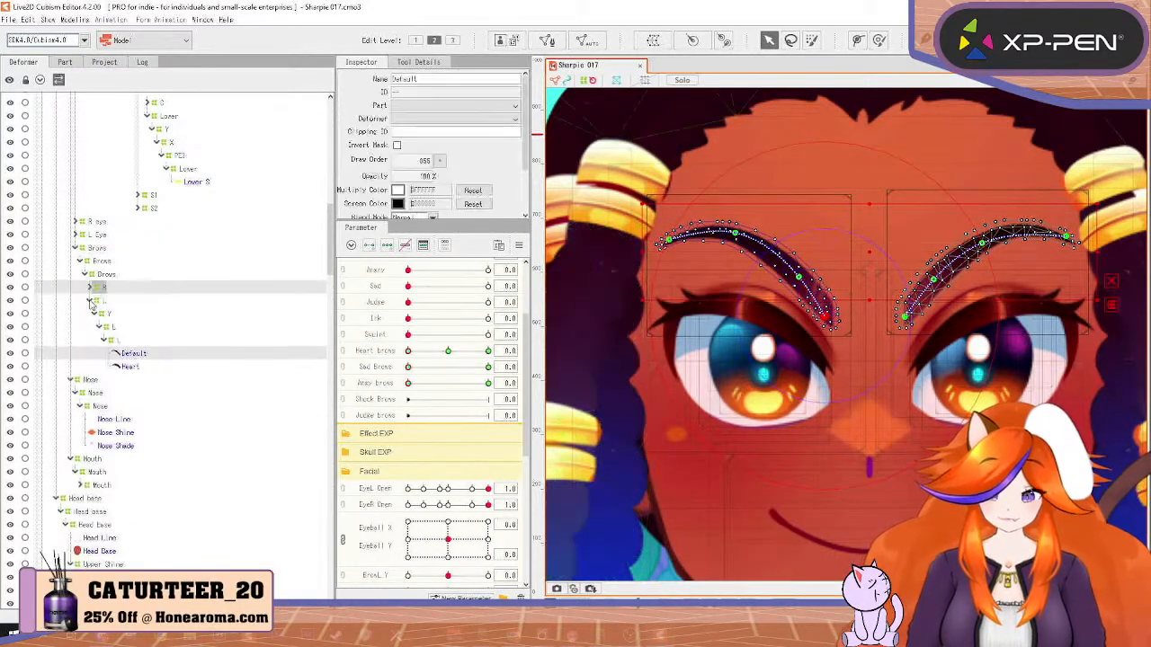
left_click(90, 302)
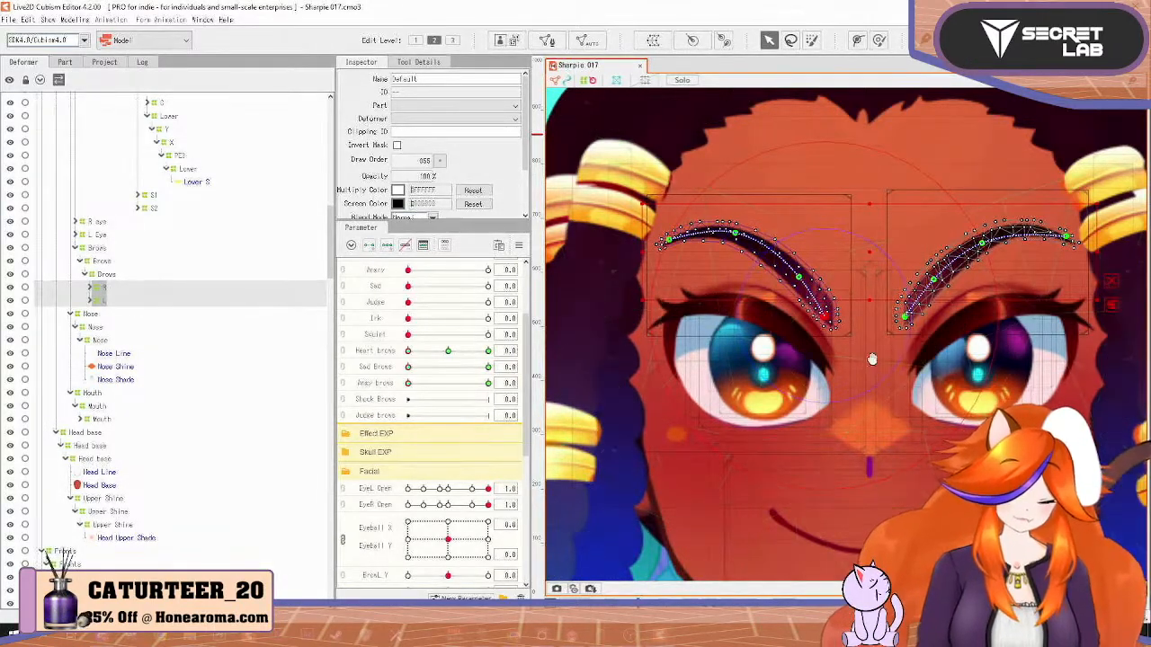
left_click_drag(881, 382, 852, 438)
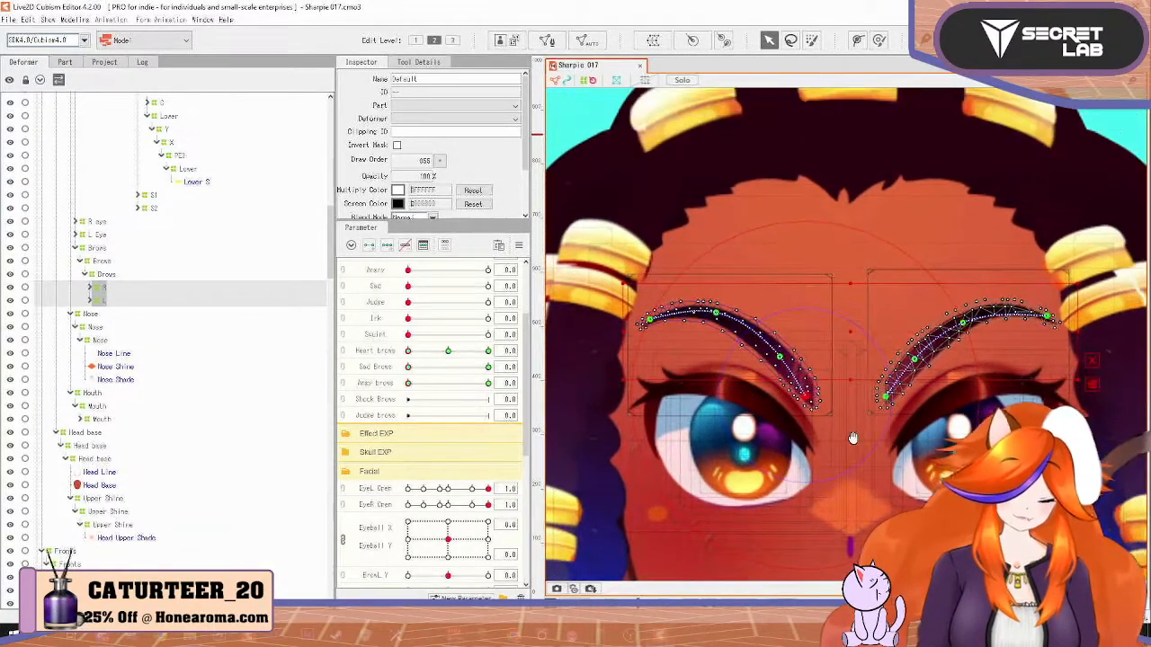
left_click(90, 299)
left_click(91, 366)
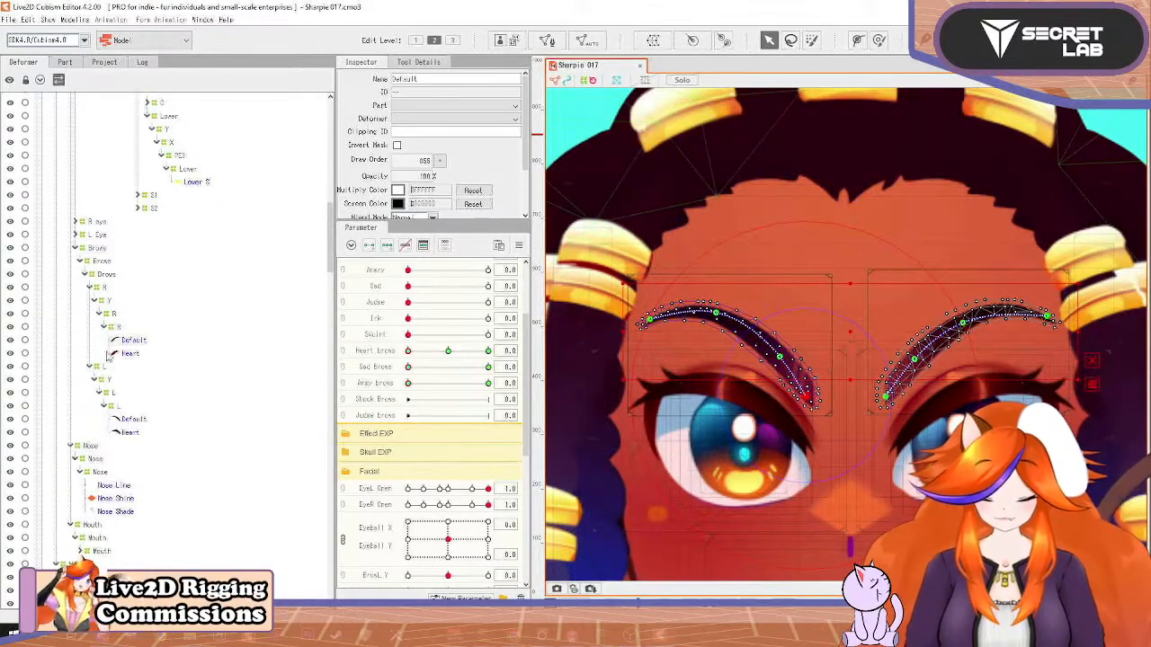
Rename the R and L warp deformers directly under the brows' Y deformers to EXP
left_click(115, 315)
left_click(118, 392, "shift")
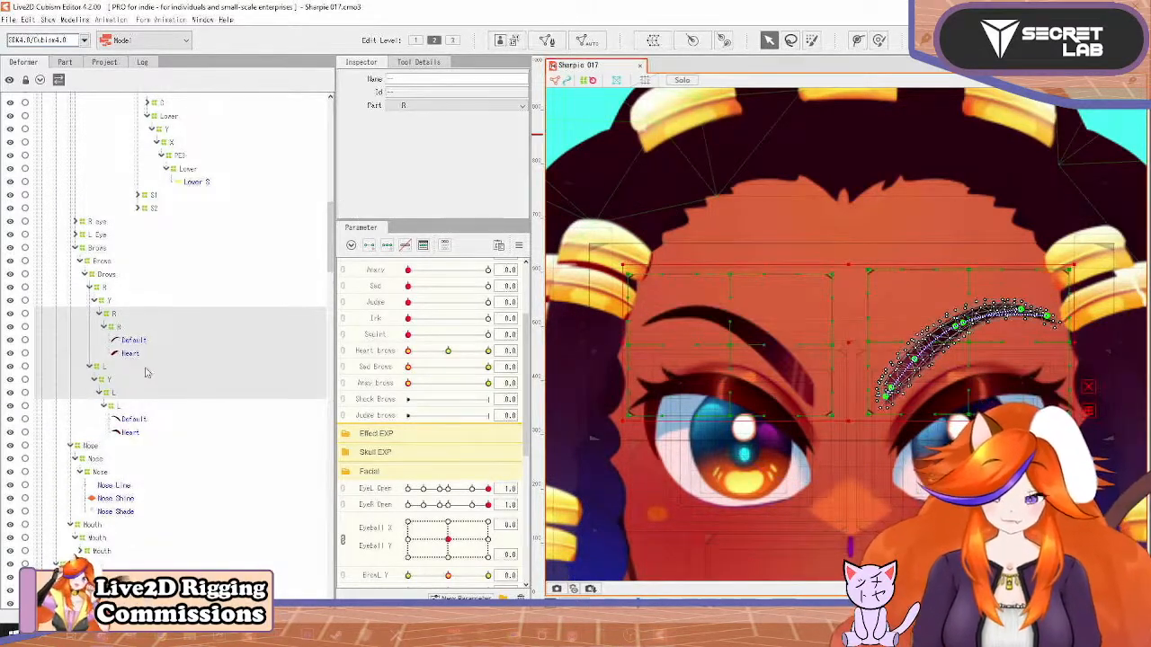
left_click(118, 315)
left_click(119, 396, "ctrl")
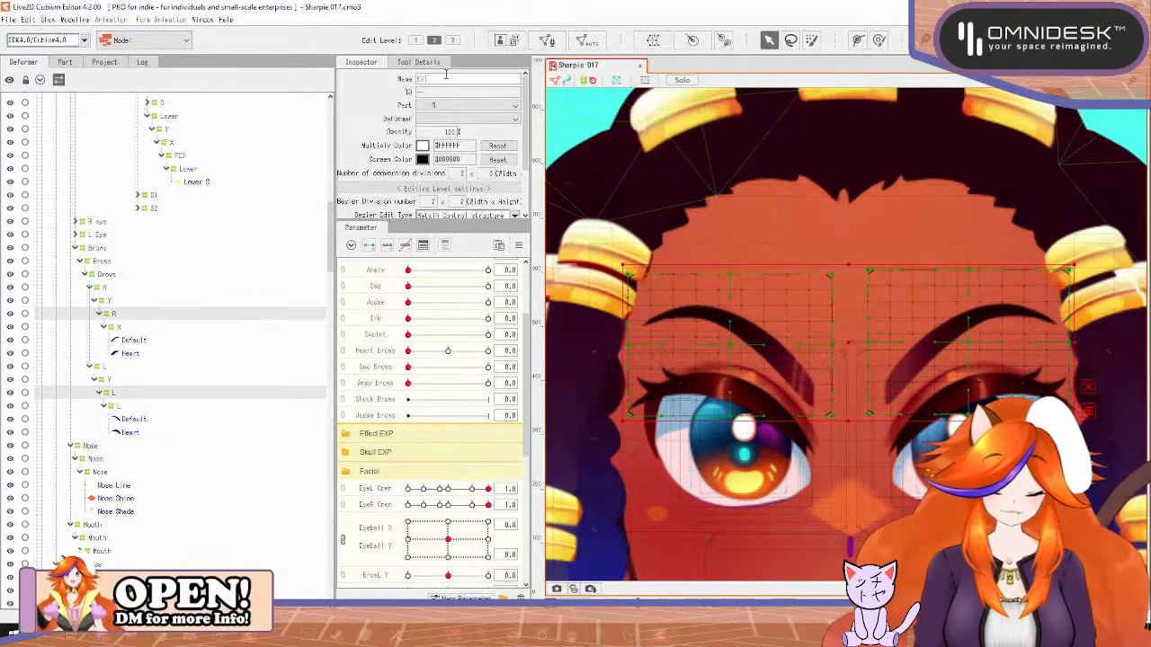
Key both EXP deformers at 0 and 1 on Shock Brows, raise them at value 1, and compare the shape with 0
left_click(386, 402)
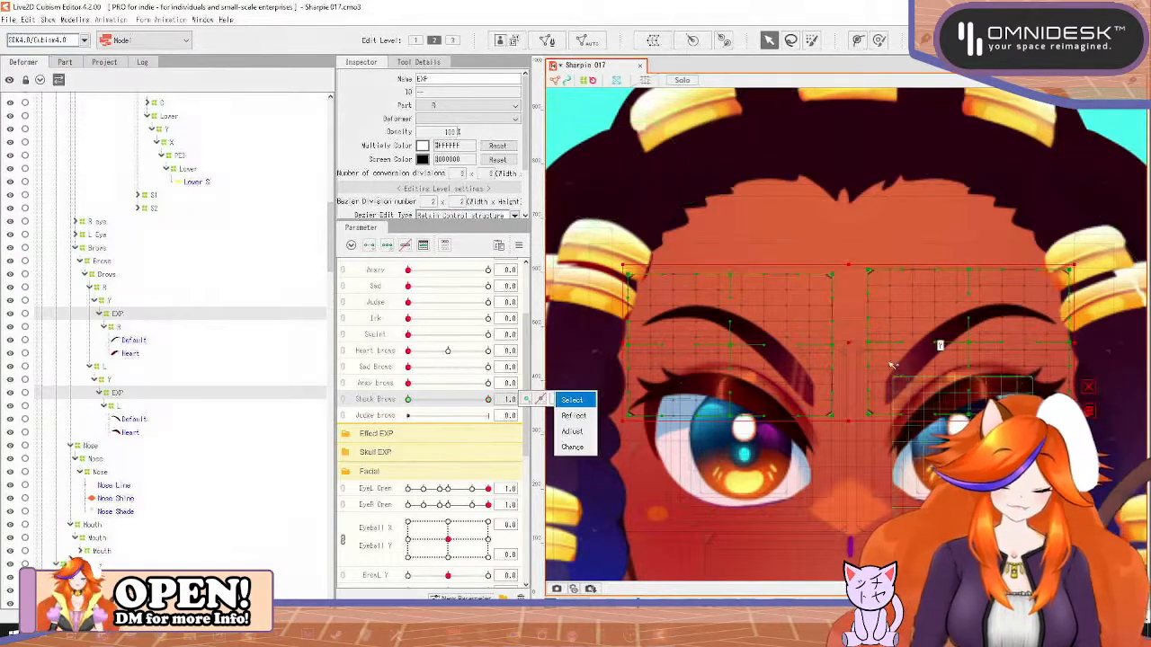
left_click_drag(847, 341, 849, 320)
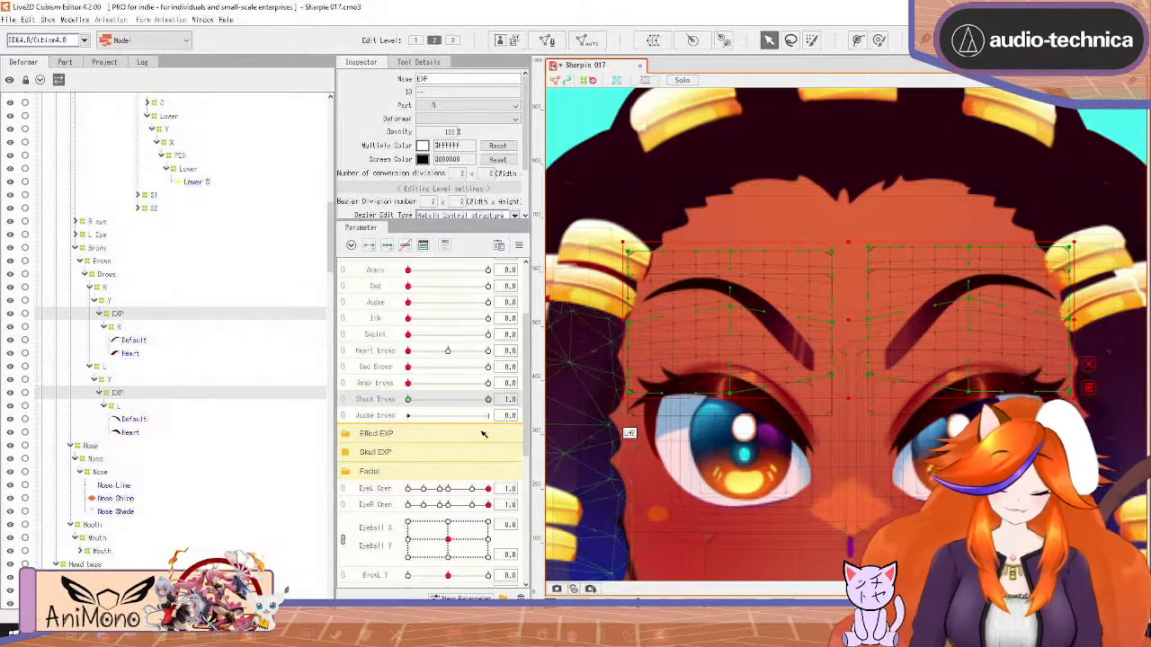
left_click_drag(488, 399, 408, 401)
left_click(488, 399)
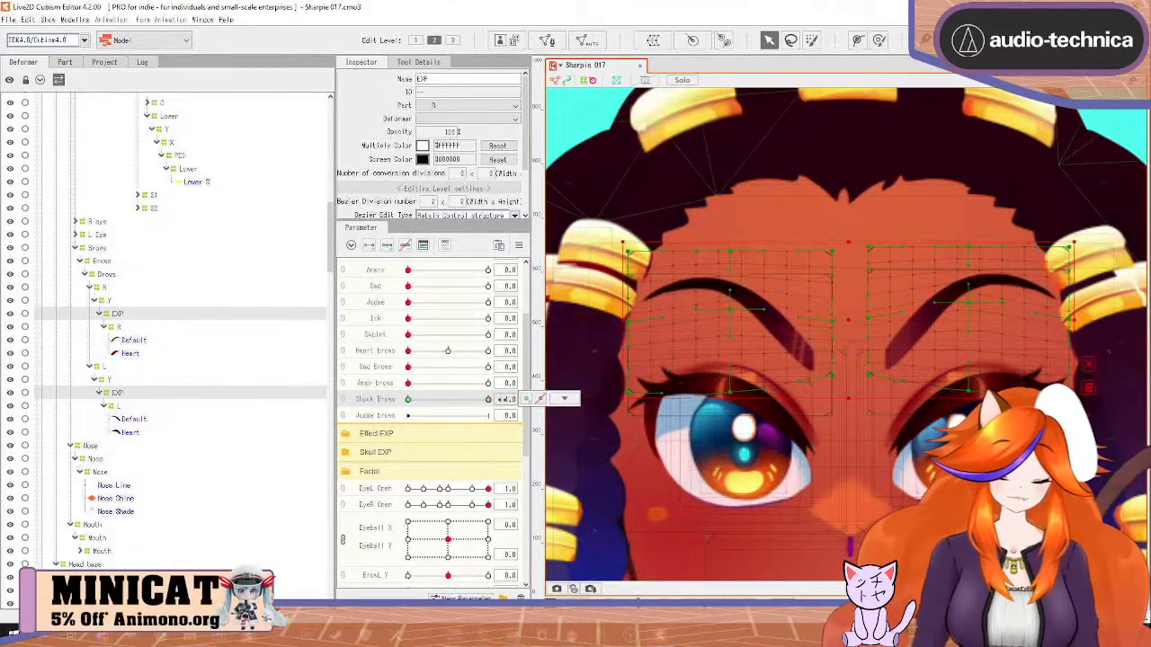
mouse_move(488, 399)
left_mouse_down()
mouse_move(432, 417)
mouse_move(506, 400)
left_mouse_up()
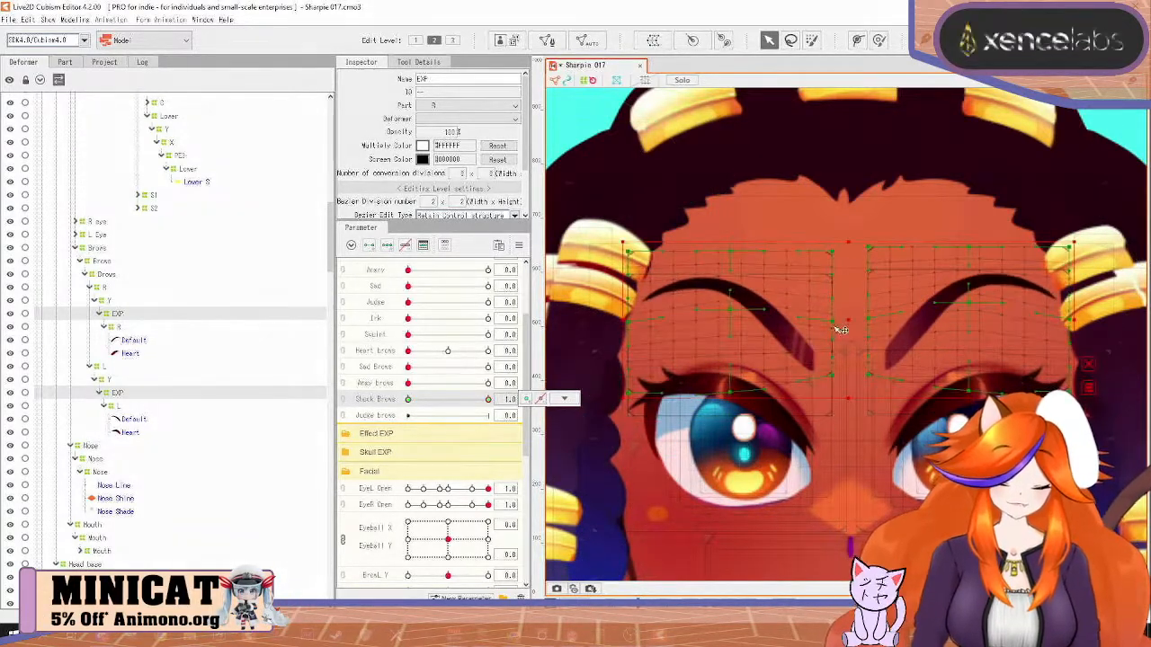
left_click_drag(835, 327, 834, 331)
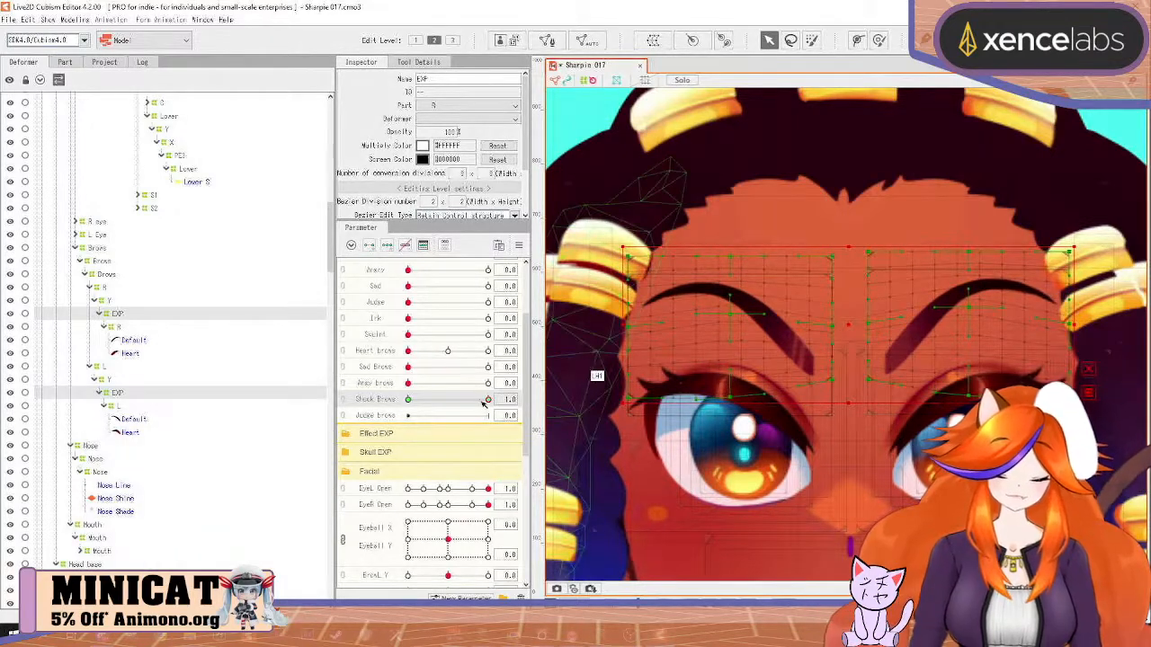
Key both EXP deformers at 0 and 1 on Judge brows, and at 1 rotate the R brow's deformer so its inner end rises
mouse_move(484, 400)
left_mouse_down()
mouse_move(262, 444)
mouse_move(388, 412)
mouse_move(489, 415)
left_mouse_up()
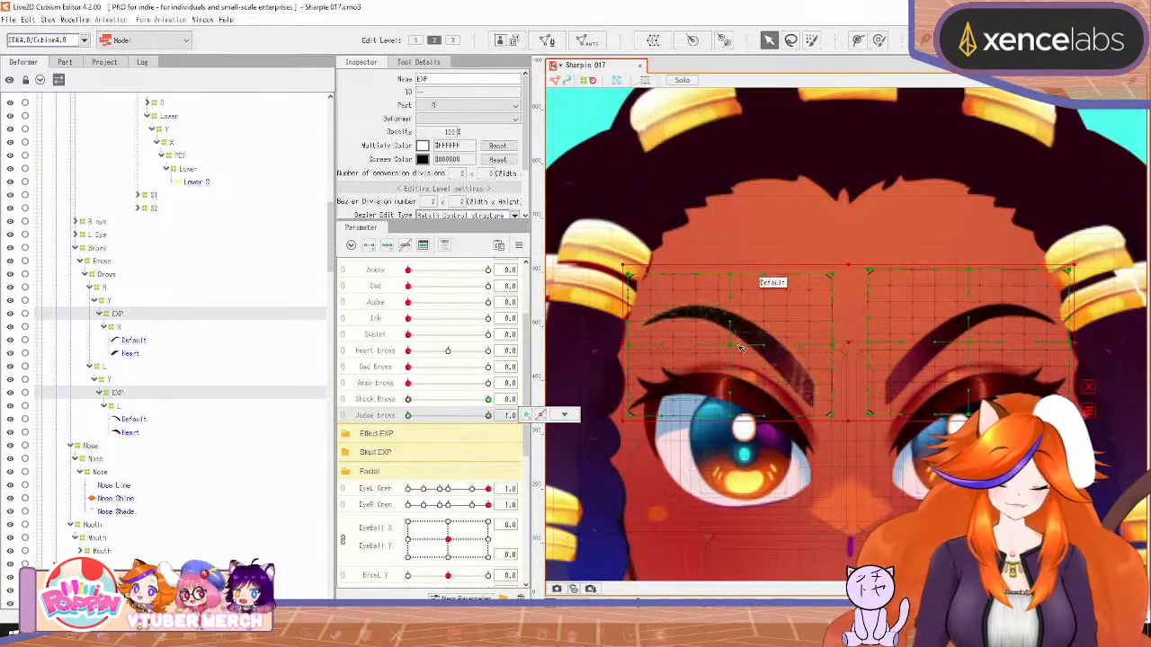
left_click(831, 274)
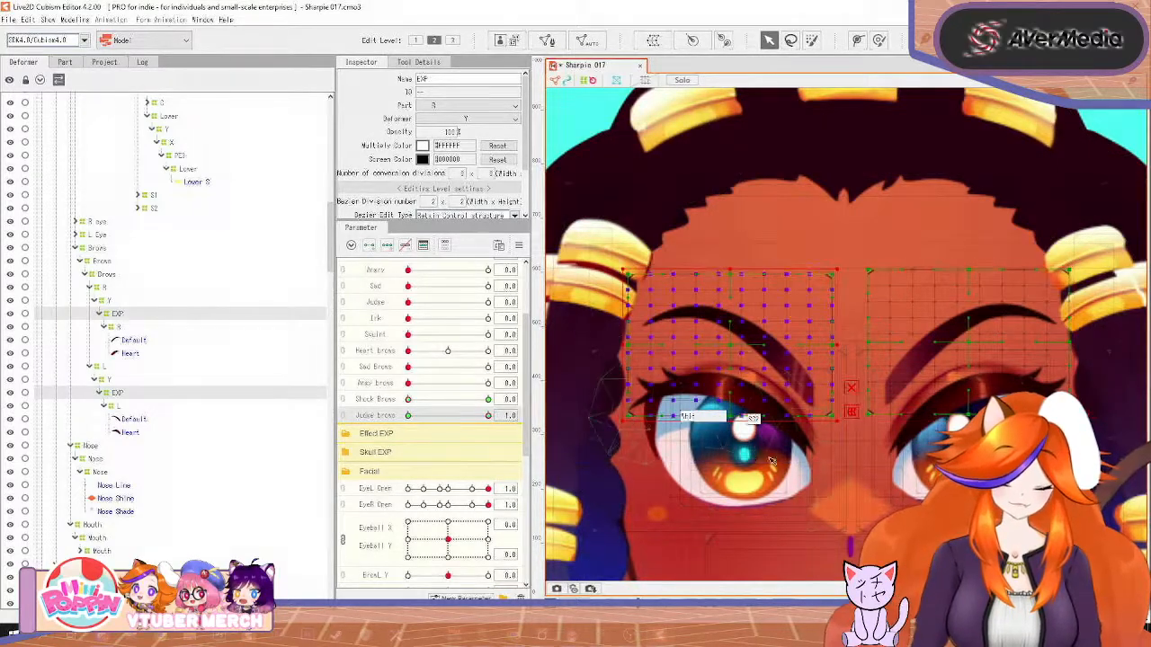
left_click_drag(843, 430, 865, 381)
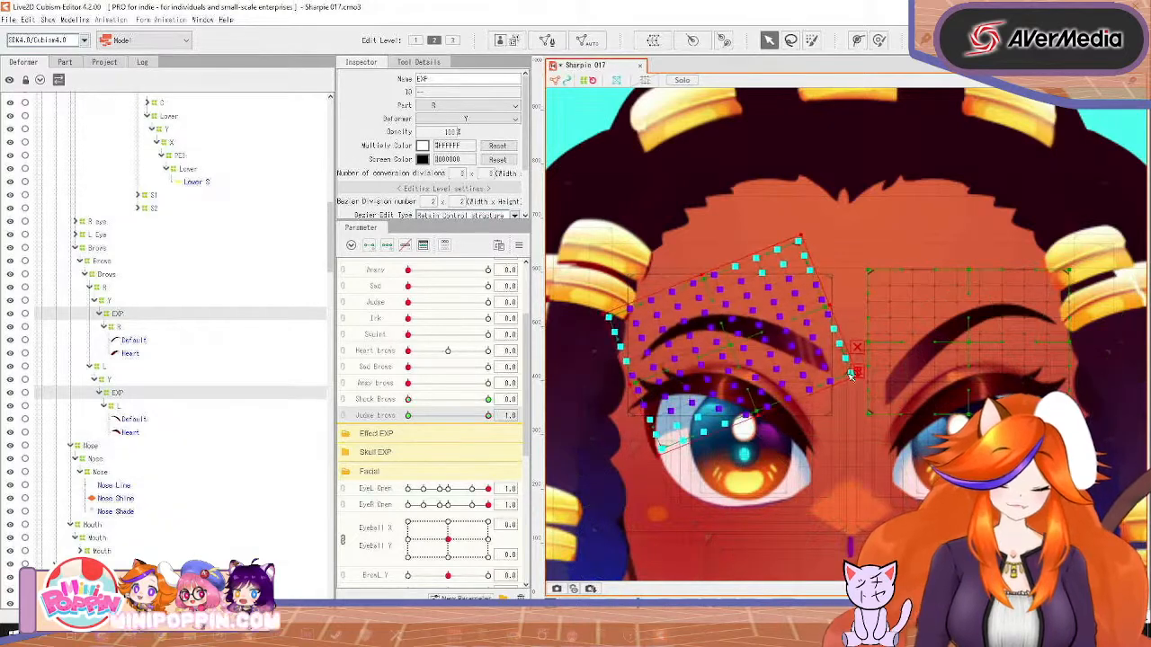
left_click_drag(726, 352, 718, 356)
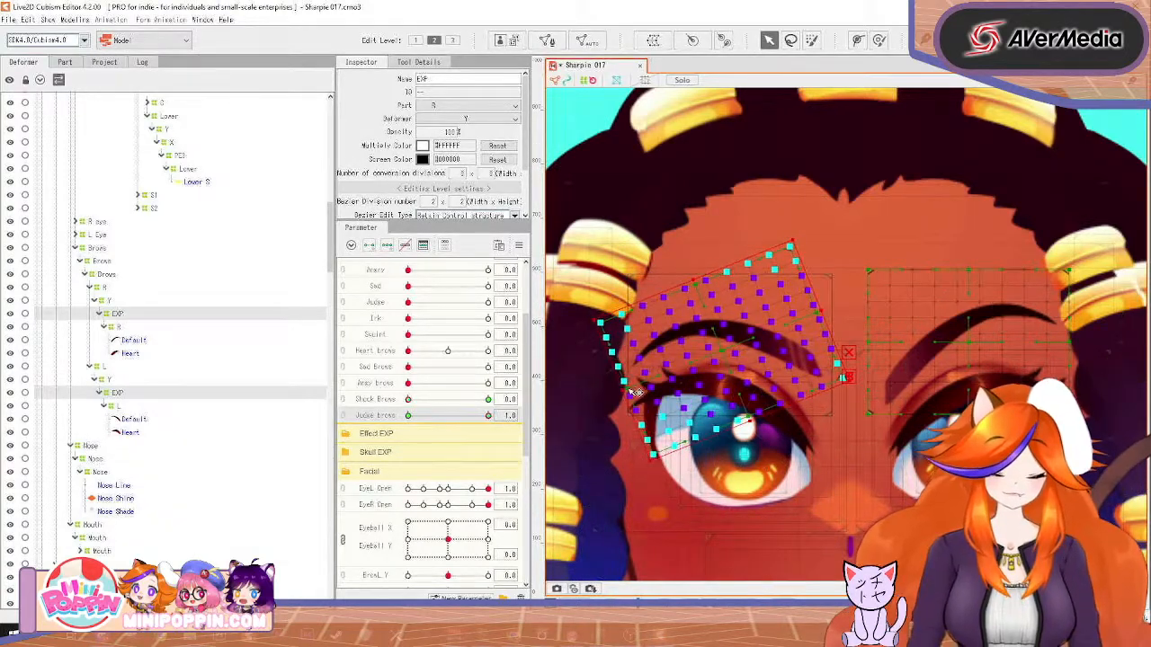
left_click_drag(629, 390, 616, 366)
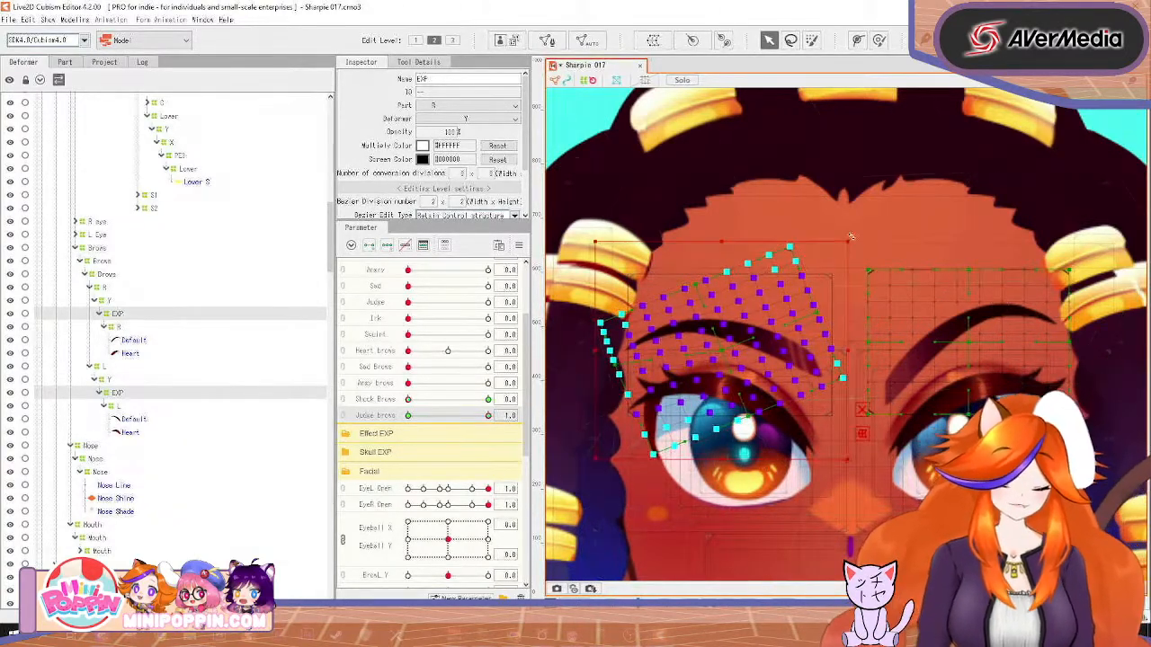
left_click_drag(851, 237, 921, 415)
key("ctrl+z")
With Judge brows at 1, rotate the L brow's EXP deformer to mirror the R brow and shift it slightly down
left_click_drag(1112, 241, 857, 480)
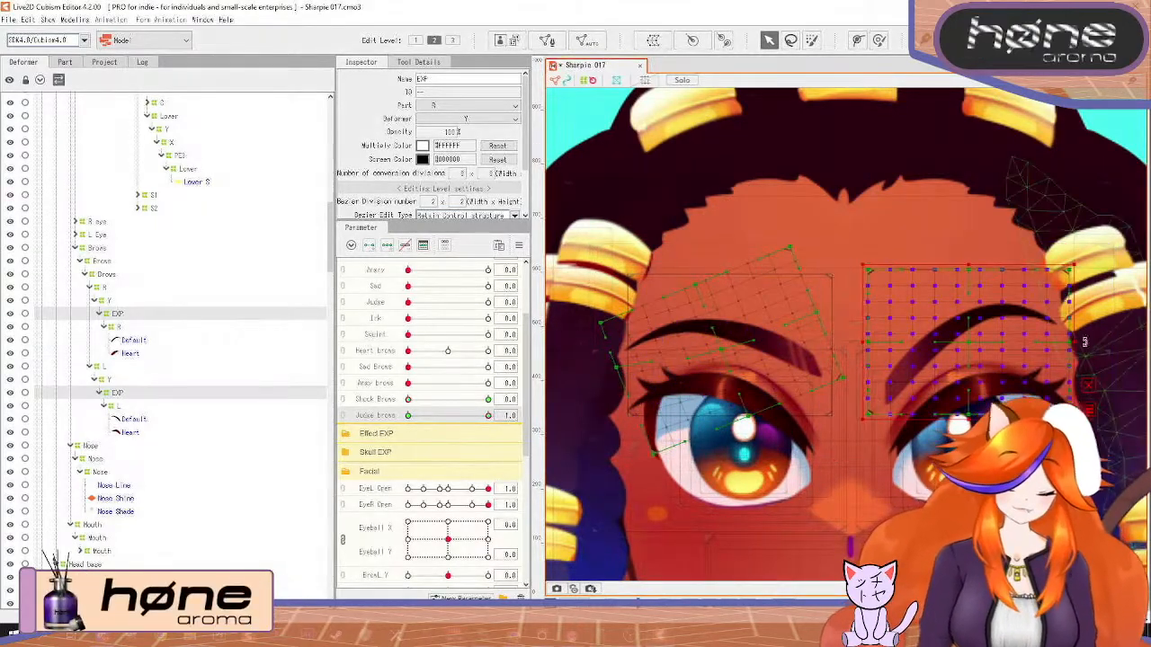
left_click_drag(1090, 335, 1092, 381)
left_click_drag(1092, 386, 1090, 391)
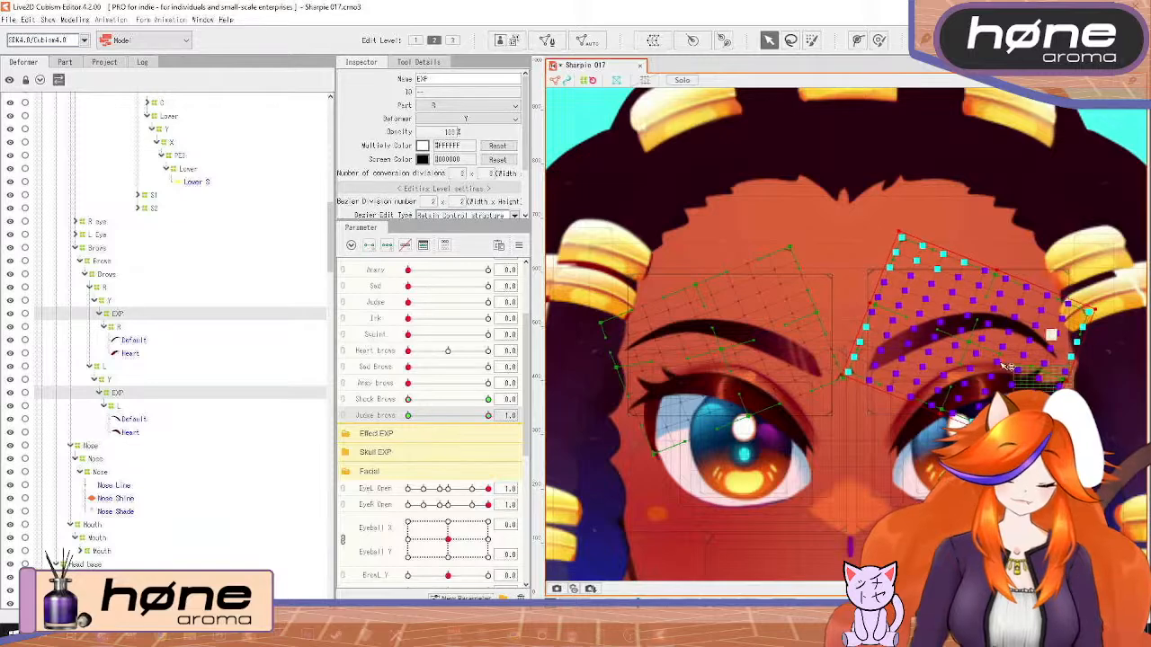
left_click_drag(972, 343, 975, 355)
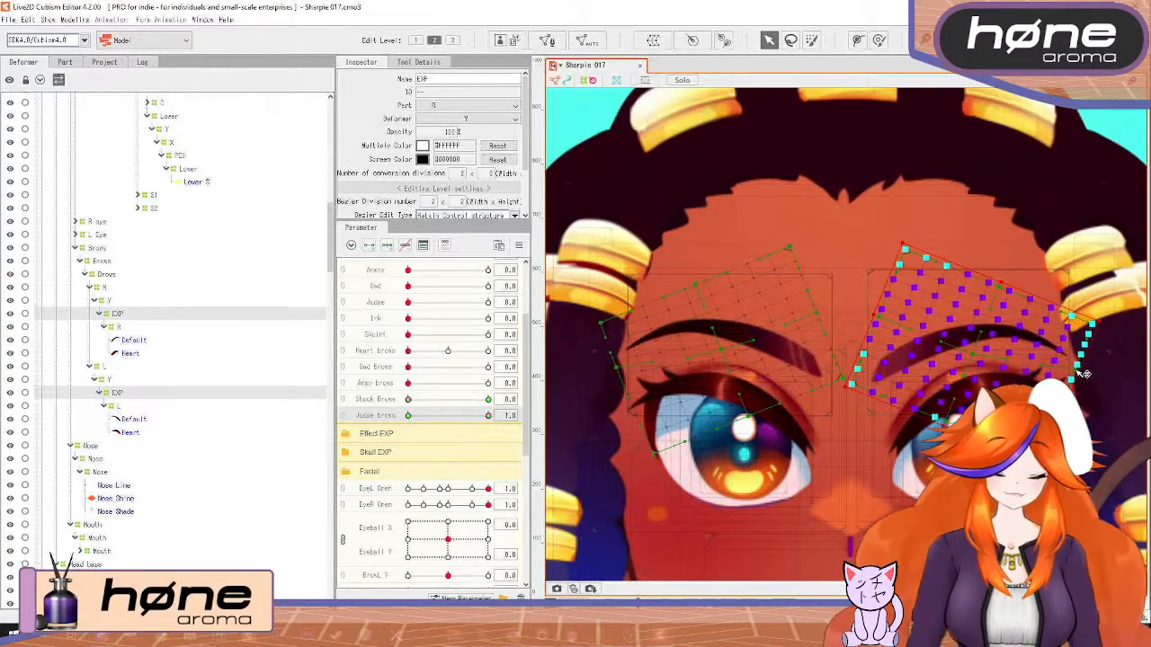
left_click(1072, 379)
left_click_drag(975, 350, 972, 349)
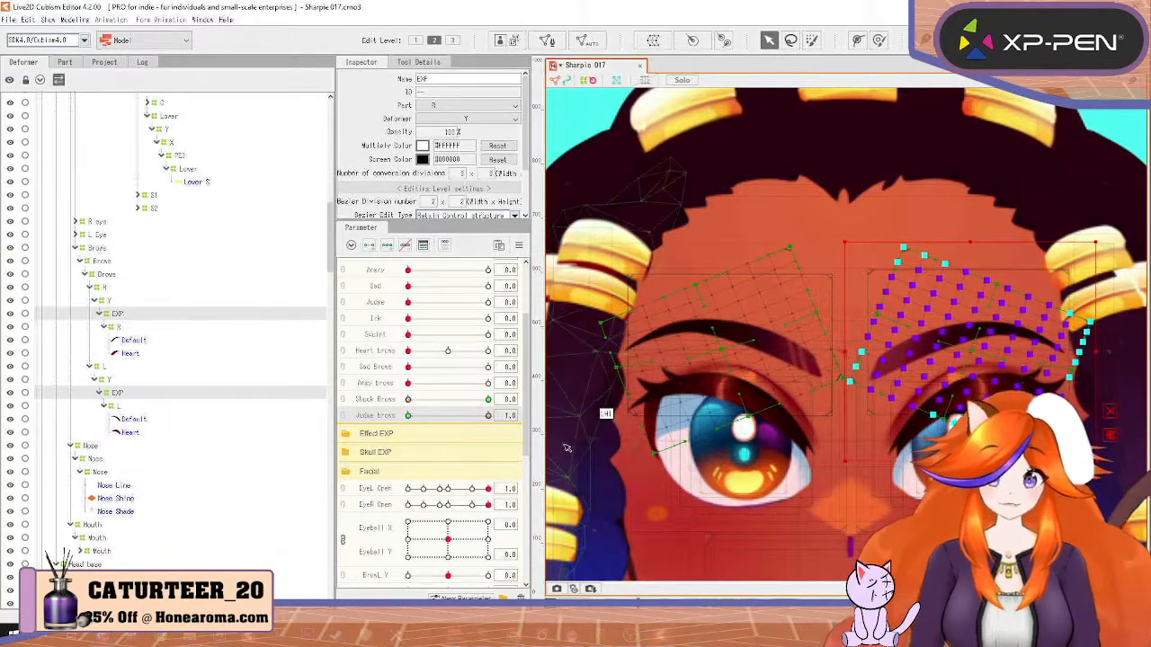
Reset all parameters to their defaults and save the model as a new version named Sharpie 018
left_click(518, 244)
left_click(555, 244)
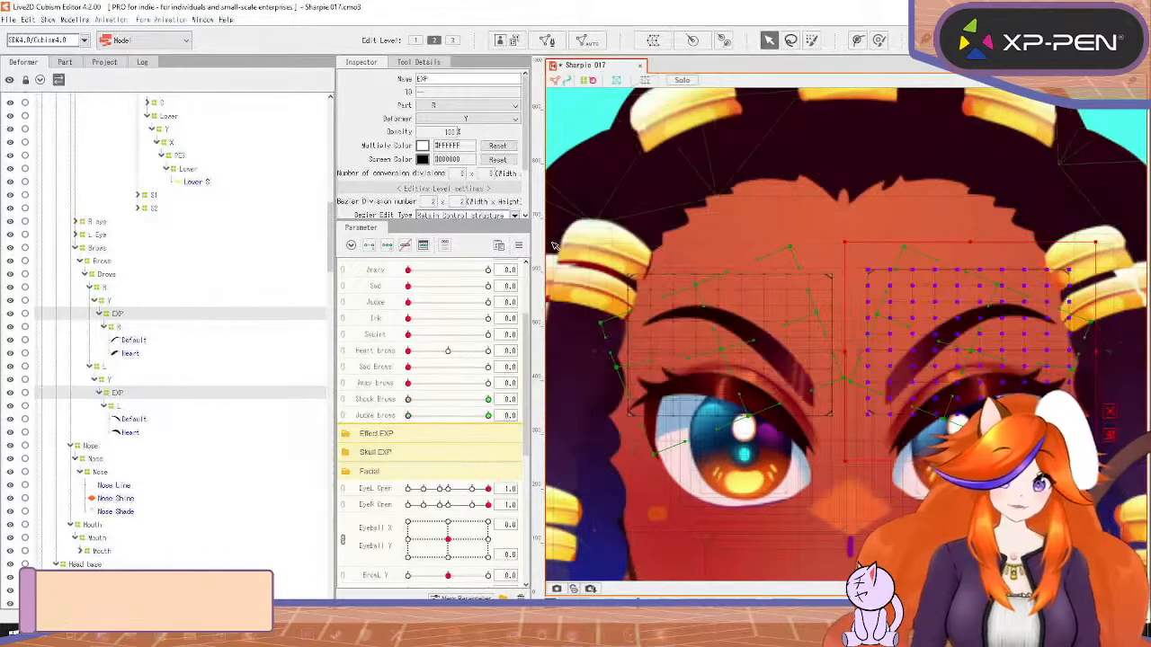
key("ctrl+shift+s")
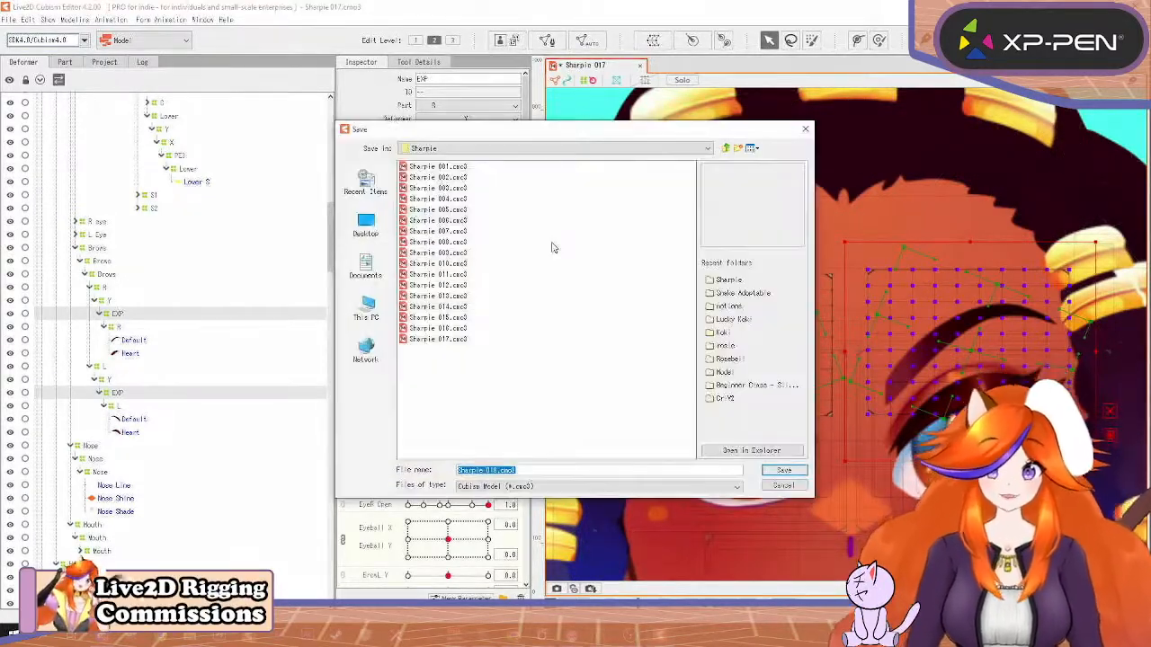
key("Return")
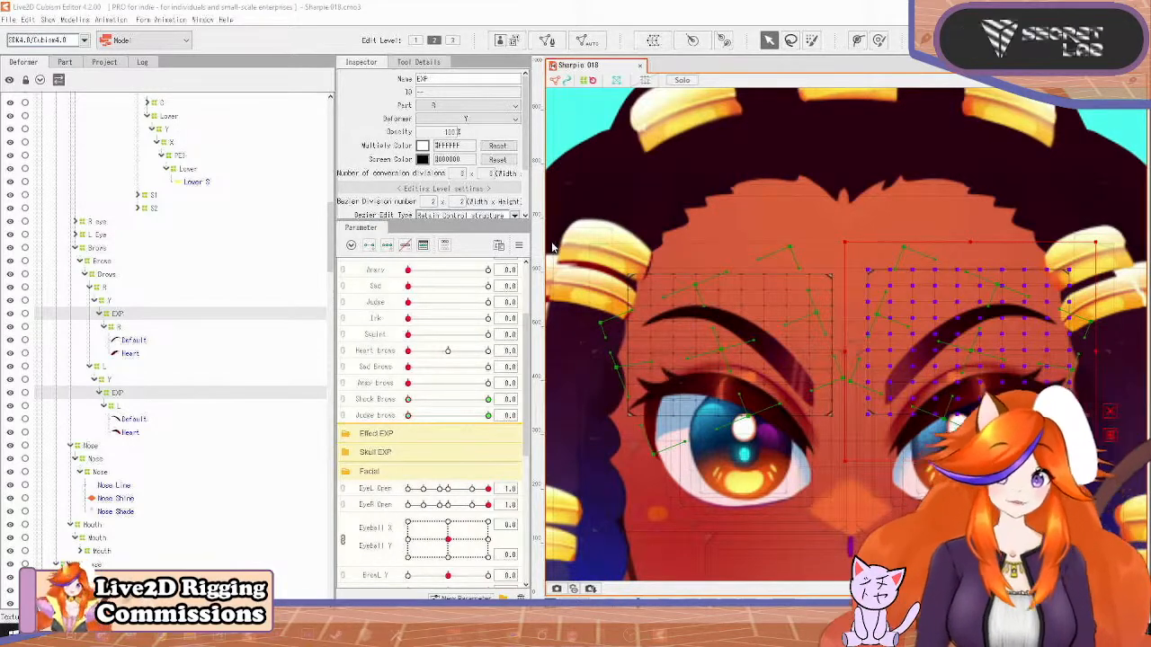
left_click(520, 246)
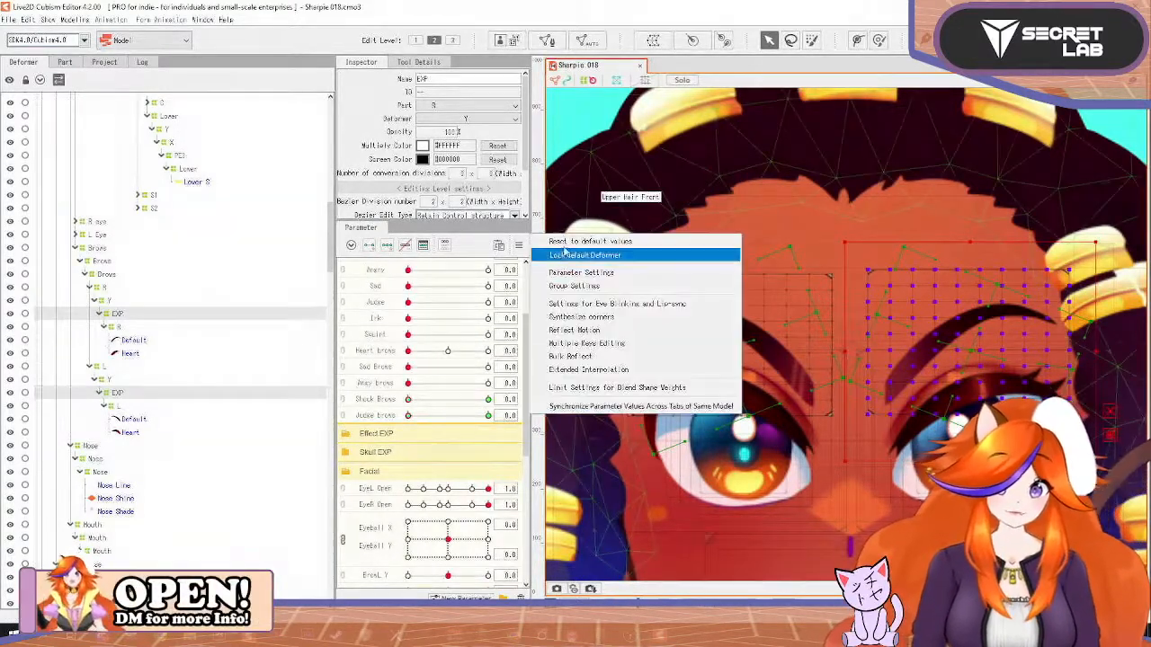
left_click(562, 244)
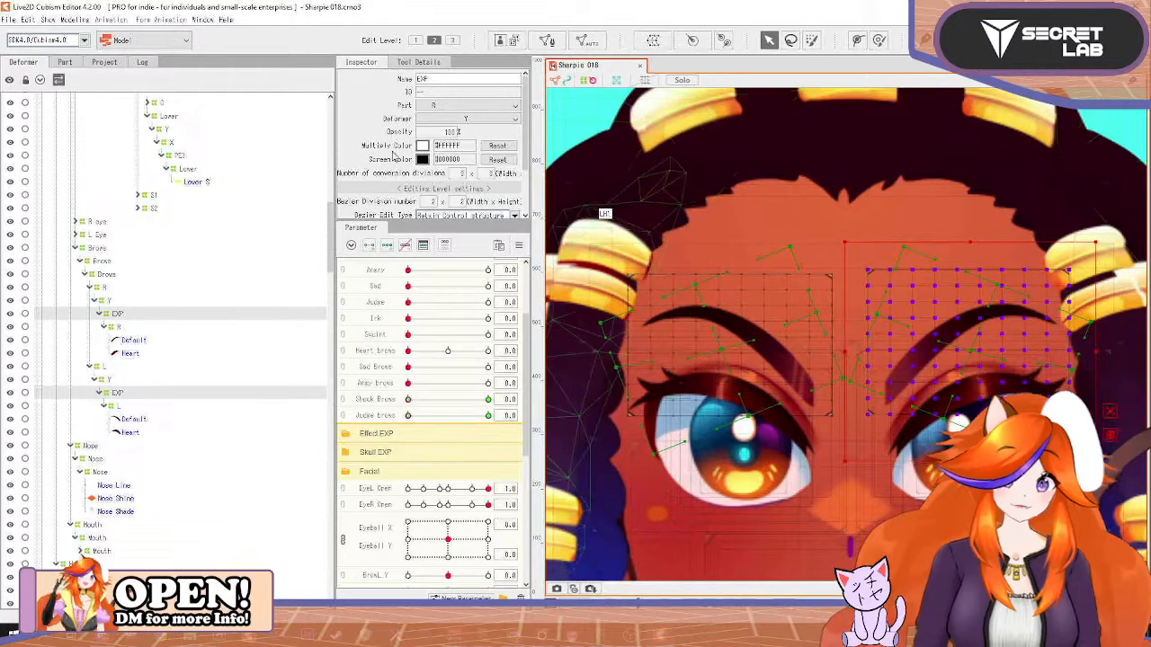
Open the Physics/Scene Blending settings and preview the face with the o shock eye expression at its maximum
left_click(75, 20)
left_click(117, 249)
scroll(832, 182, "up", 5)
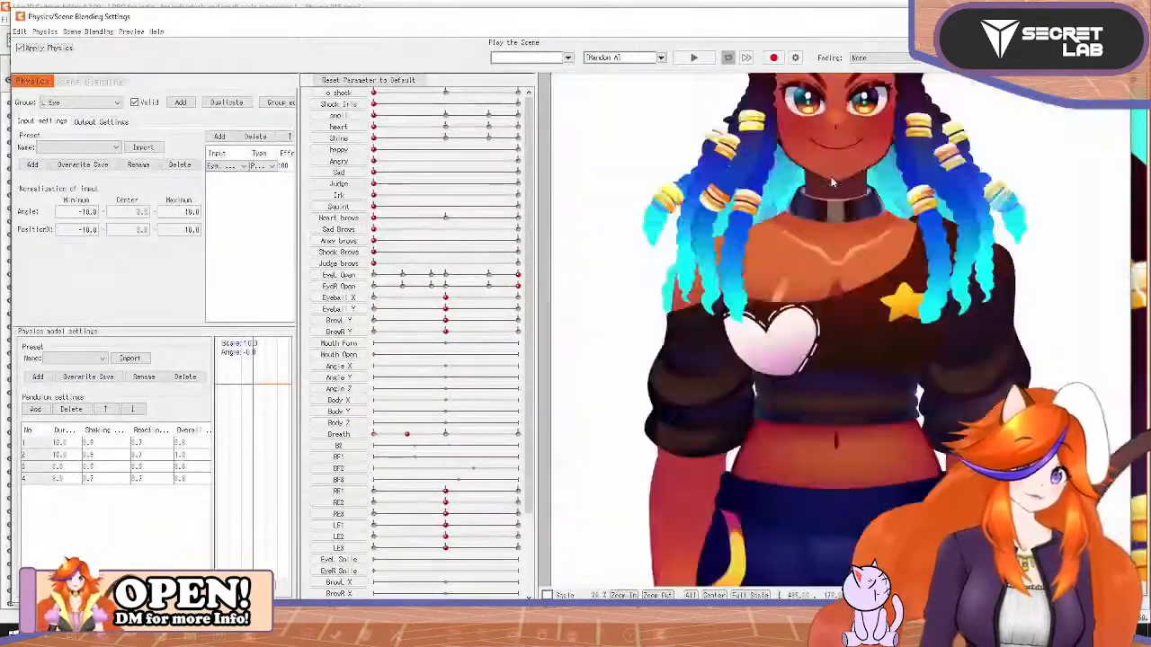
scroll(831, 182, "up", 5)
scroll(836, 171, "down", 2)
scroll(842, 154, "up", 2)
left_click_drag(843, 154, 793, 545)
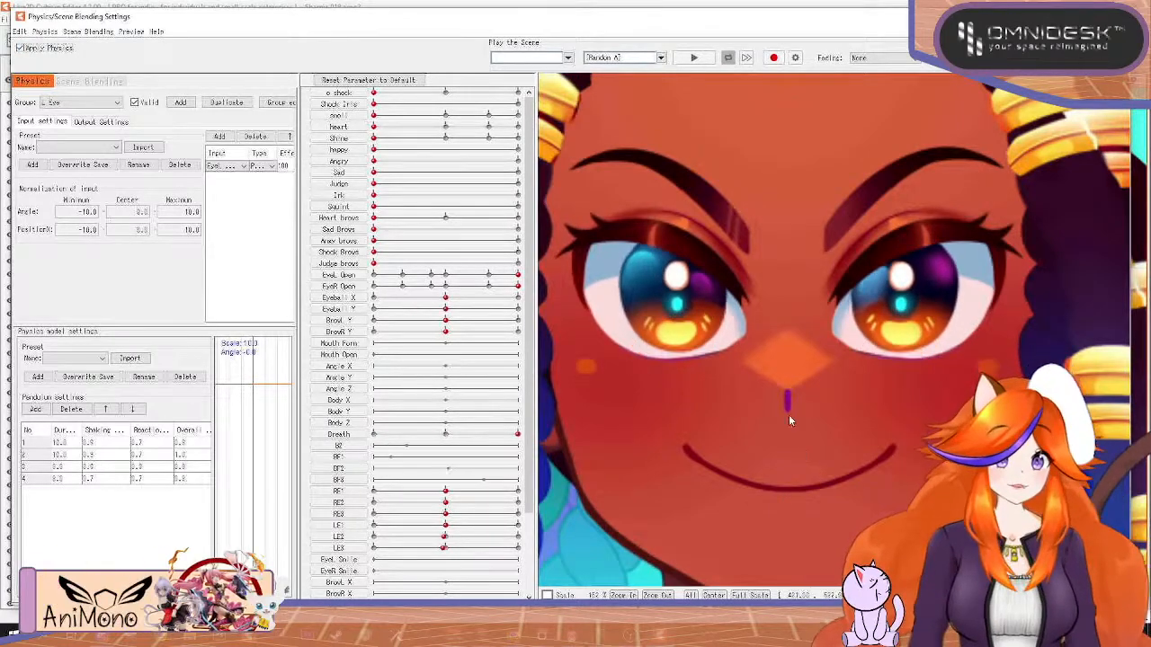
left_click_drag(776, 353, 806, 423)
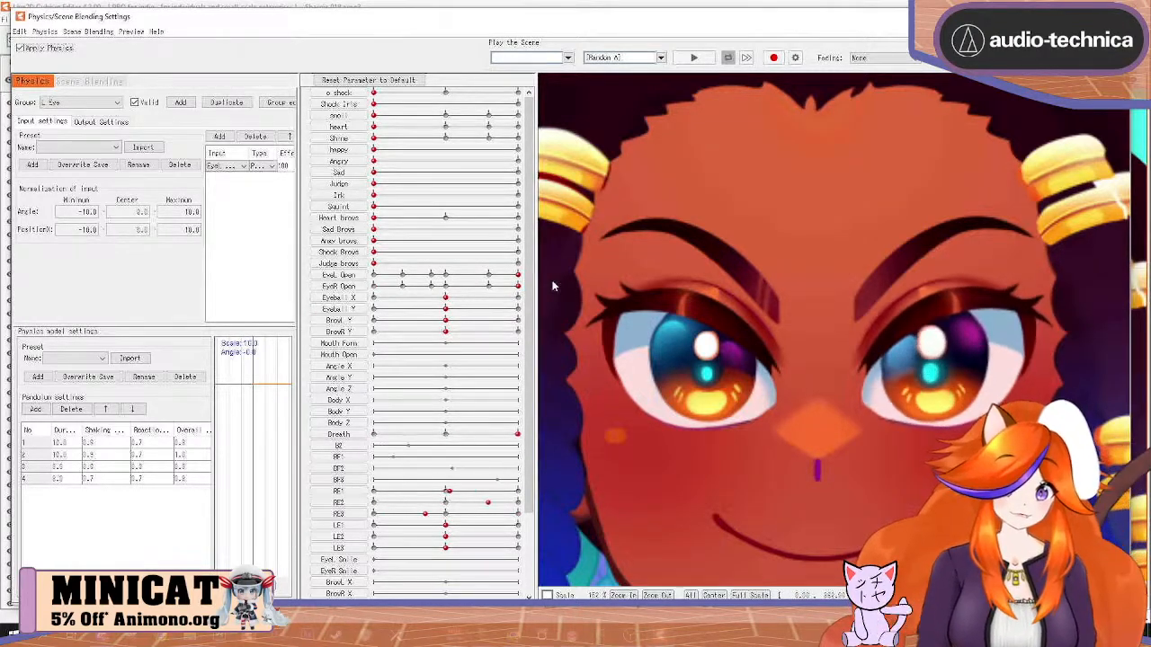
left_click(360, 298)
left_click_drag(373, 274, 593, 274)
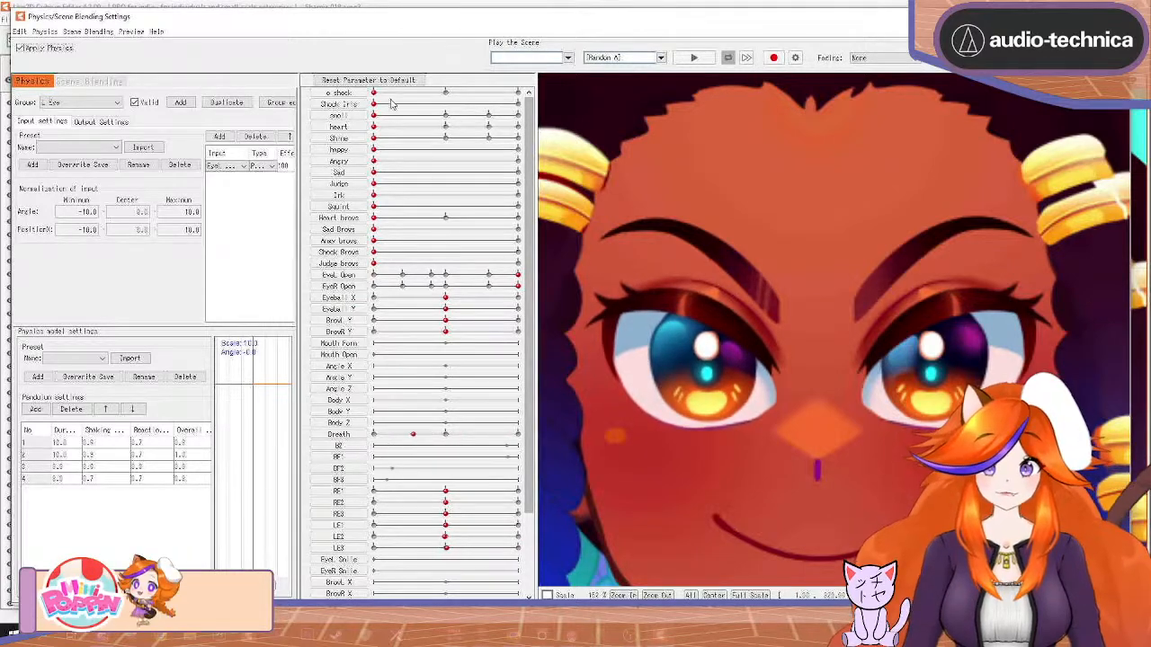
left_click_drag(373, 92, 557, 87)
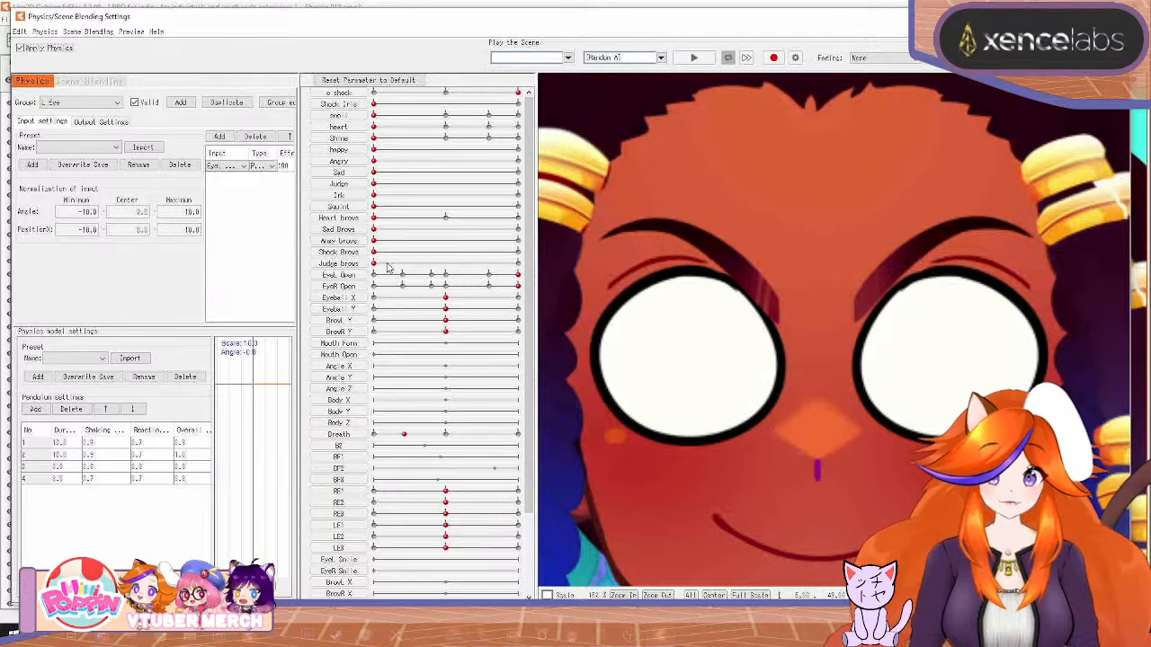
Reset the o shock expression, and preview the Shock Iris and small dot-eye expressions at their maximum values
left_click_drag(384, 258, 564, 233)
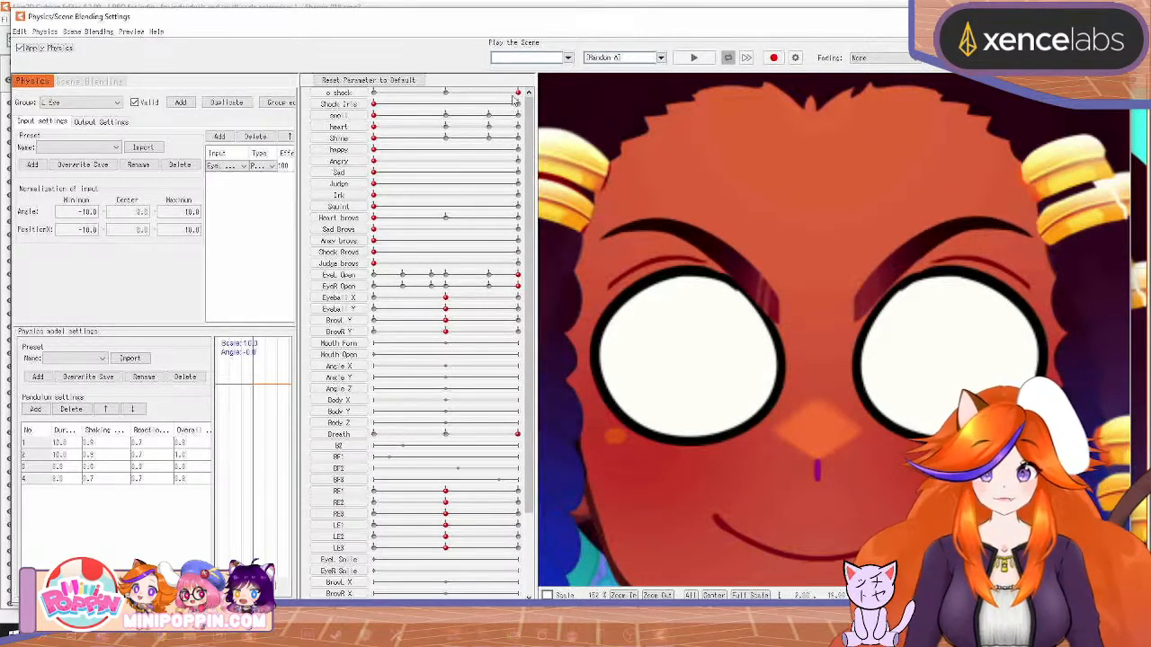
left_click_drag(515, 100, 553, 90)
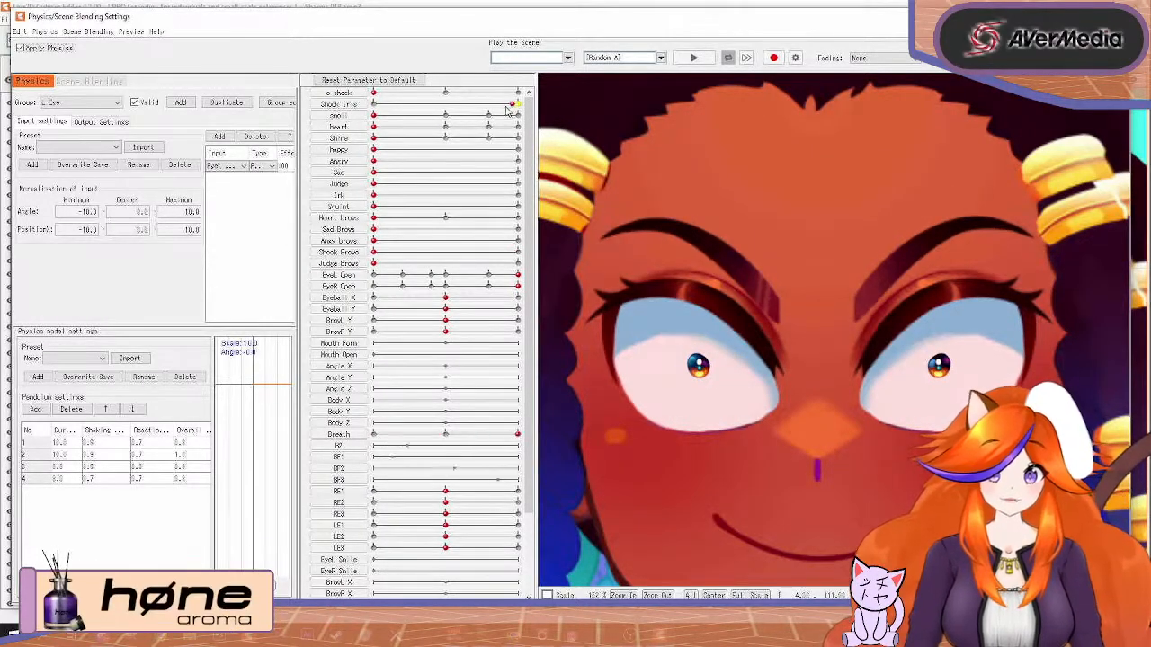
left_click_drag(515, 105, 558, 114)
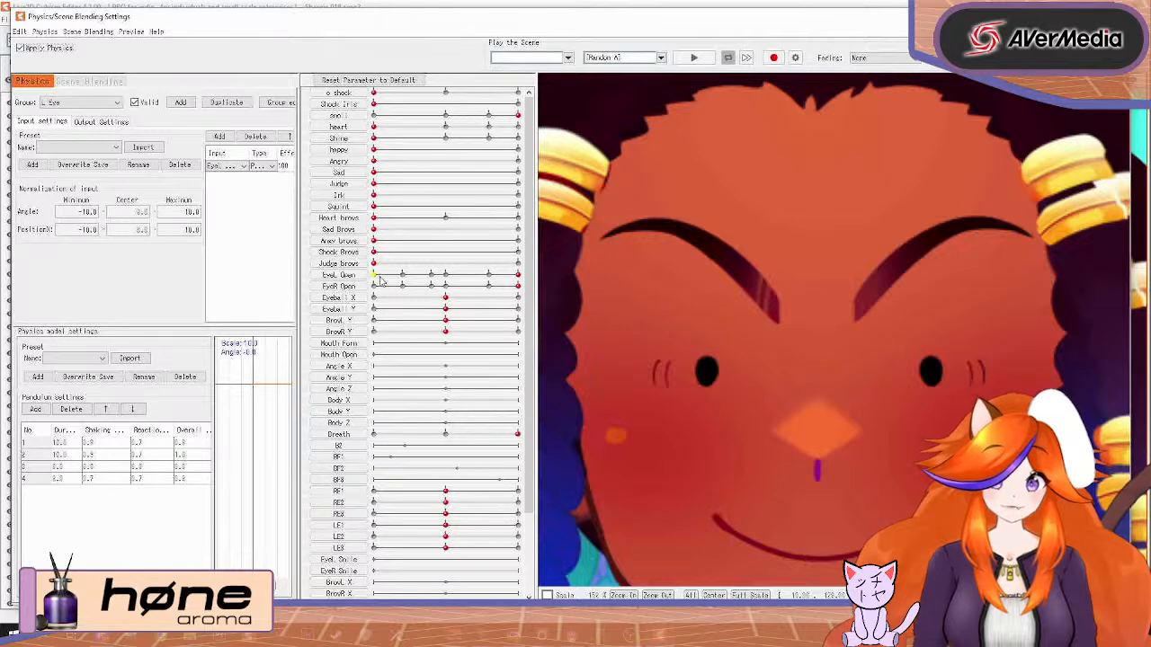
left_click_drag(387, 244, 328, 253)
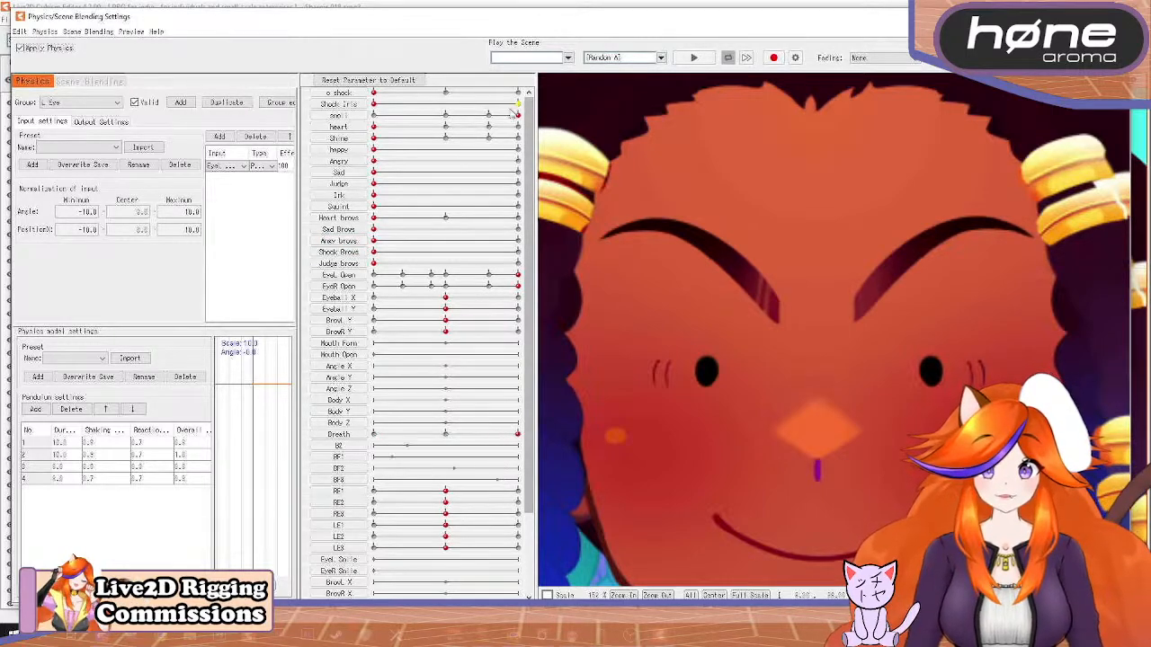
Reset the small dot-eye expression, preview the heart and Shine eyes at their maximum values, and test the EyeL and EyeR Open blinks with Shine active
left_click_drag(517, 113, 551, 111)
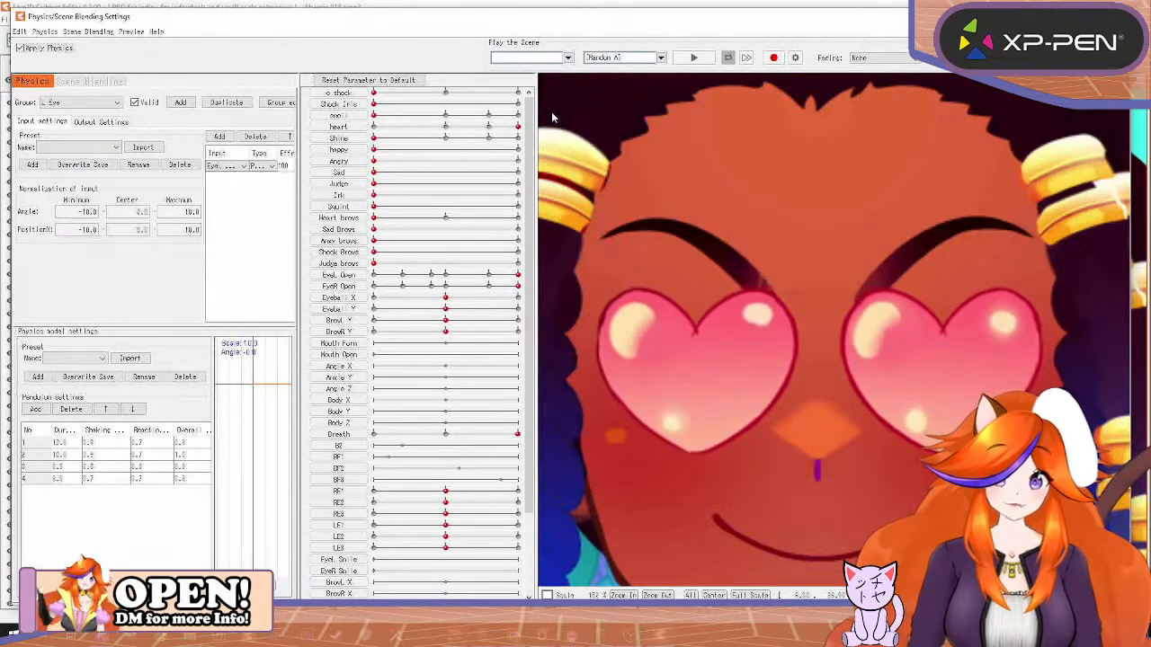
left_click_drag(518, 127, 252, 167)
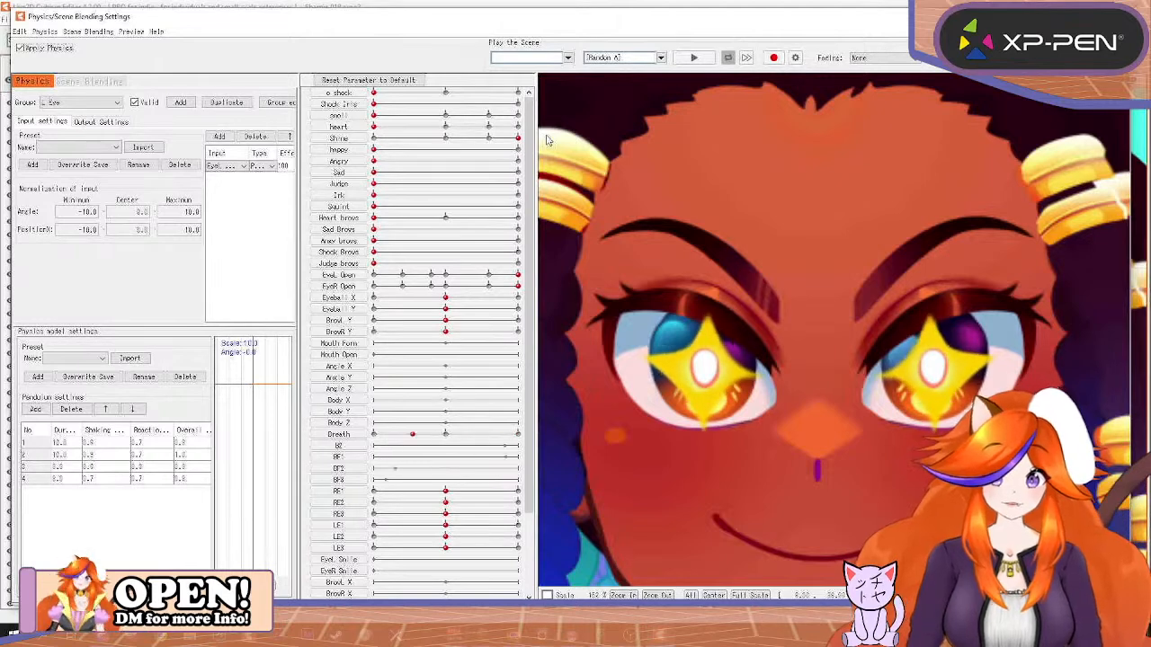
left_click_drag(649, 237, 743, 131)
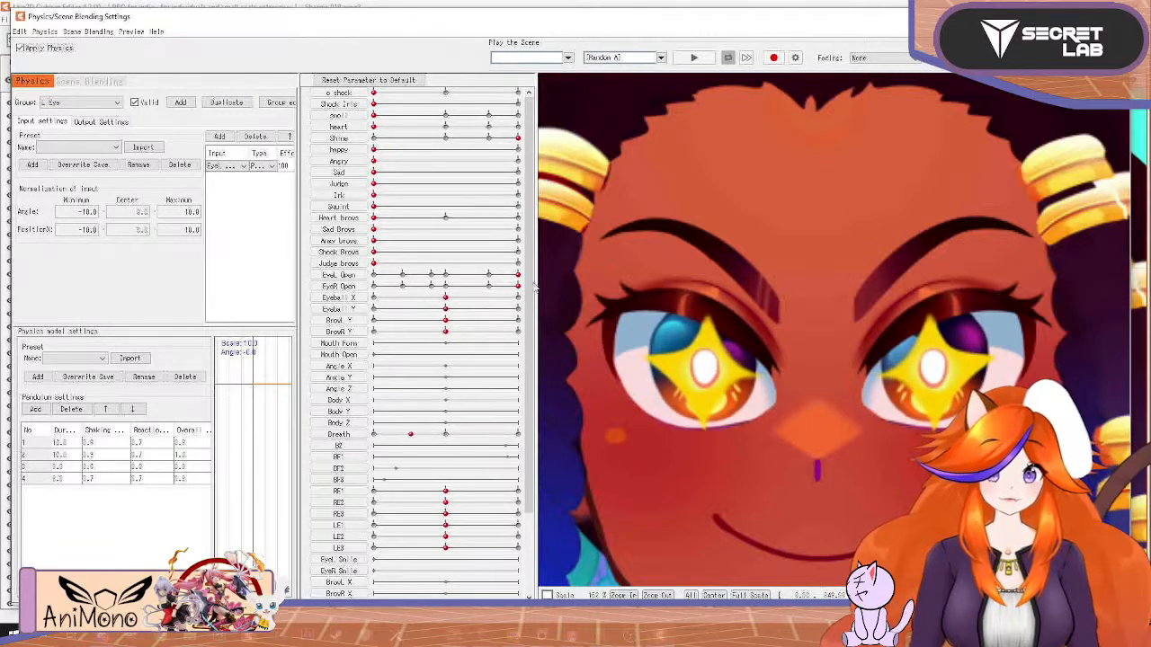
left_click_drag(518, 275, 517, 334)
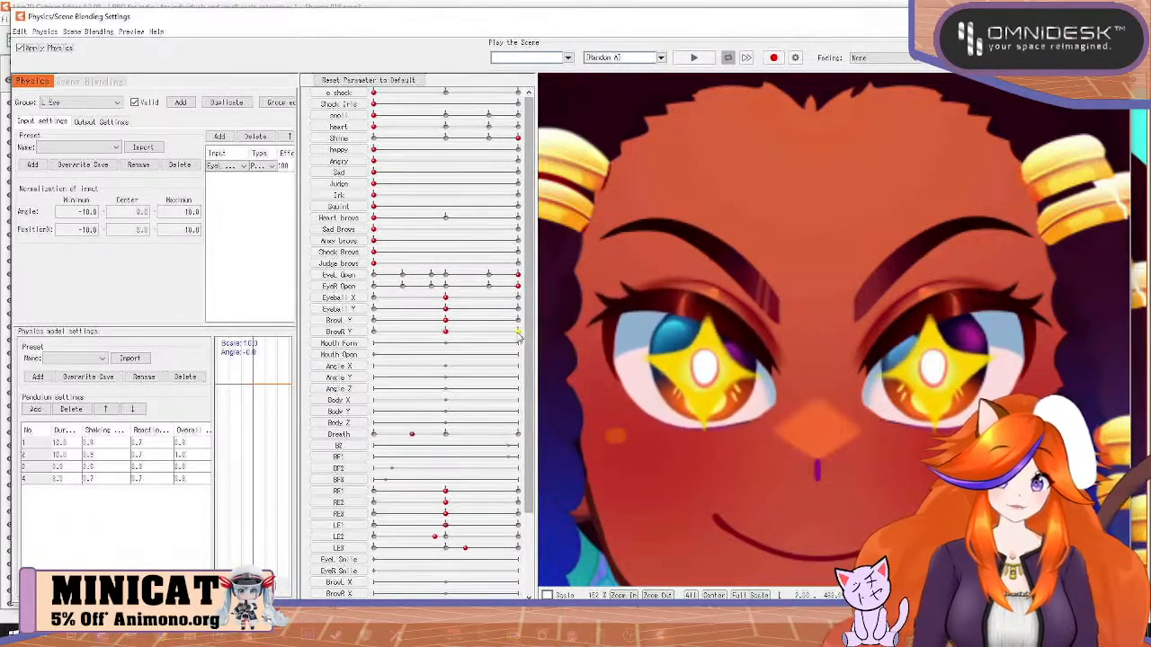
left_click_drag(516, 290, 578, 310)
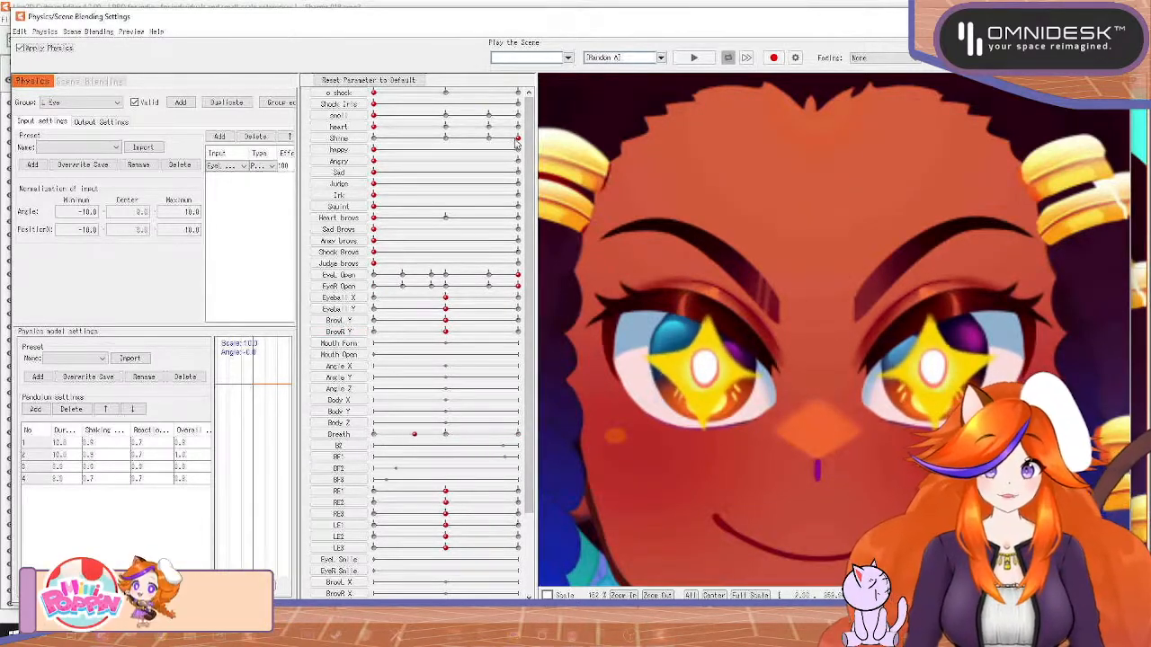
Reset Shine, set the happy expression to its maximum, and test closing and reopening the eye with EyeL Open
left_click_drag(511, 138, 374, 151)
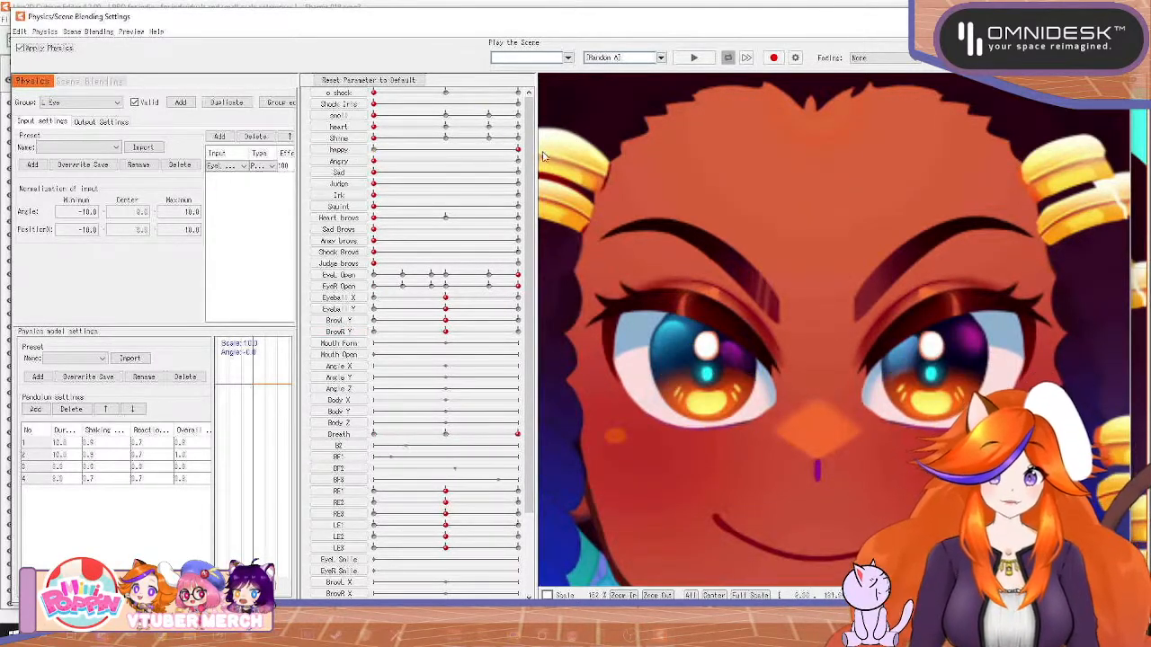
mouse_move(515, 284)
left_mouse_down()
mouse_move(396, 300)
mouse_move(518, 286)
left_mouse_up()
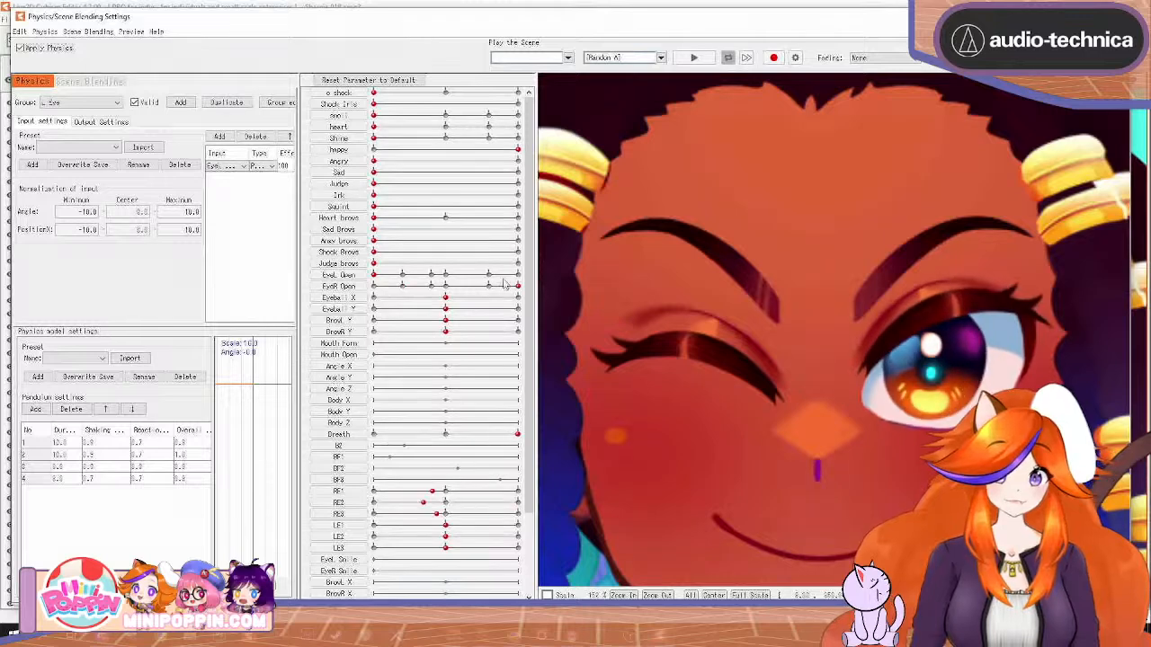
left_click_drag(374, 274, 518, 273)
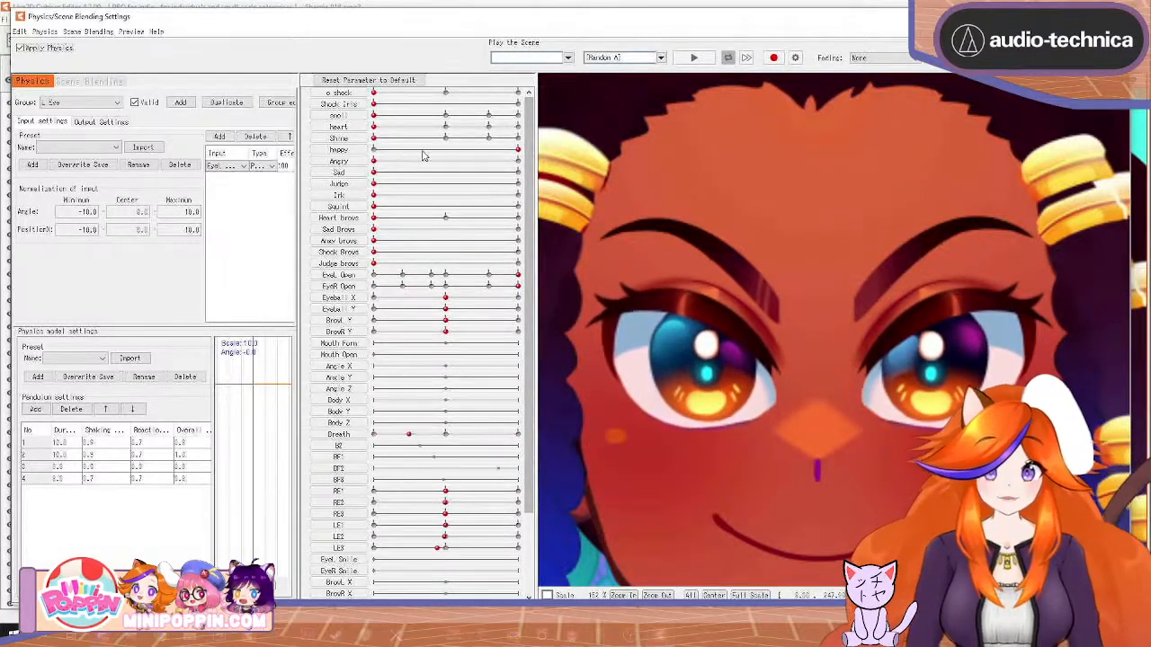
Preview the Angry eye expression at its maximum together with the Angry brows, and reset both parameters
left_click_drag(377, 167, 545, 168)
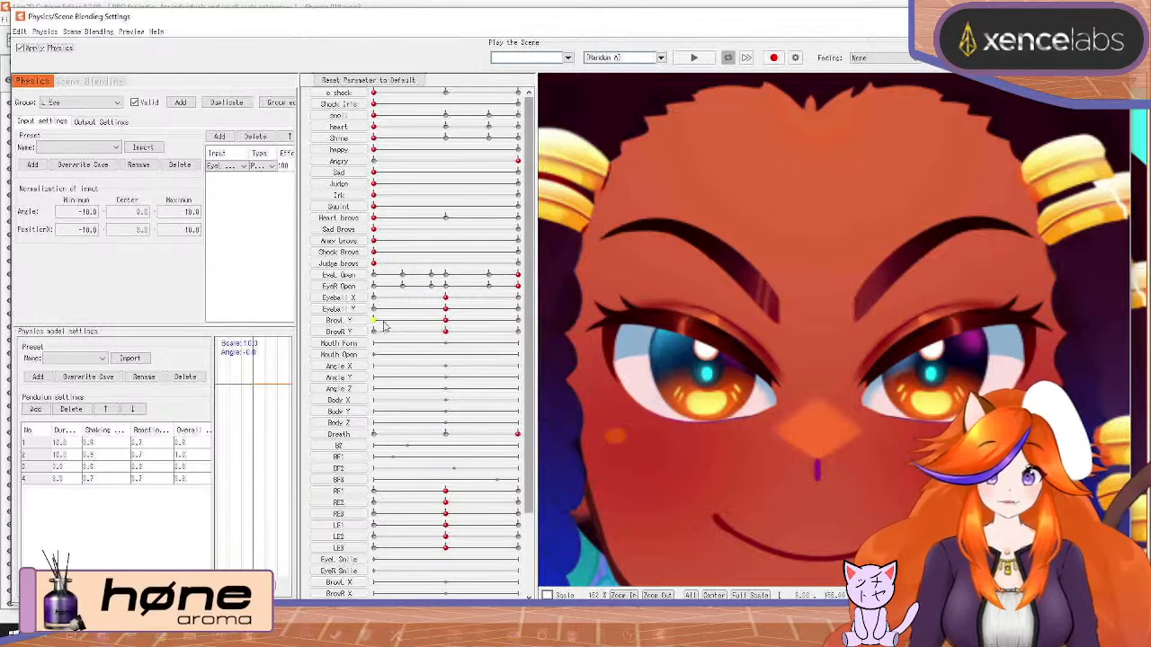
left_click(516, 241)
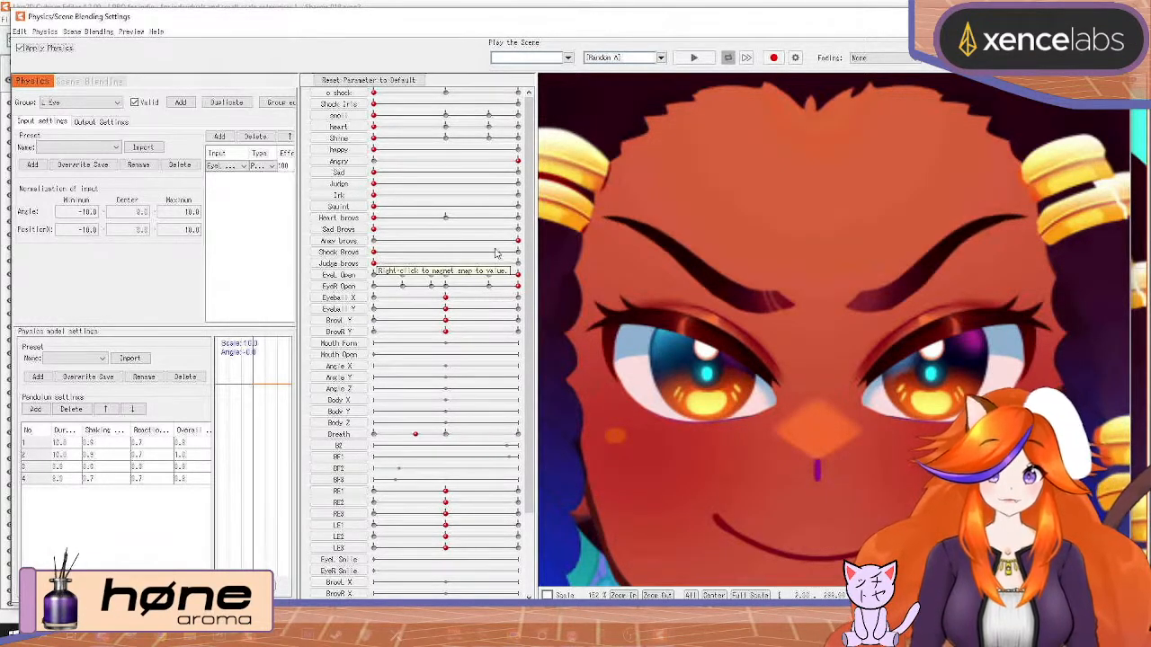
left_click_drag(515, 241, 302, 262)
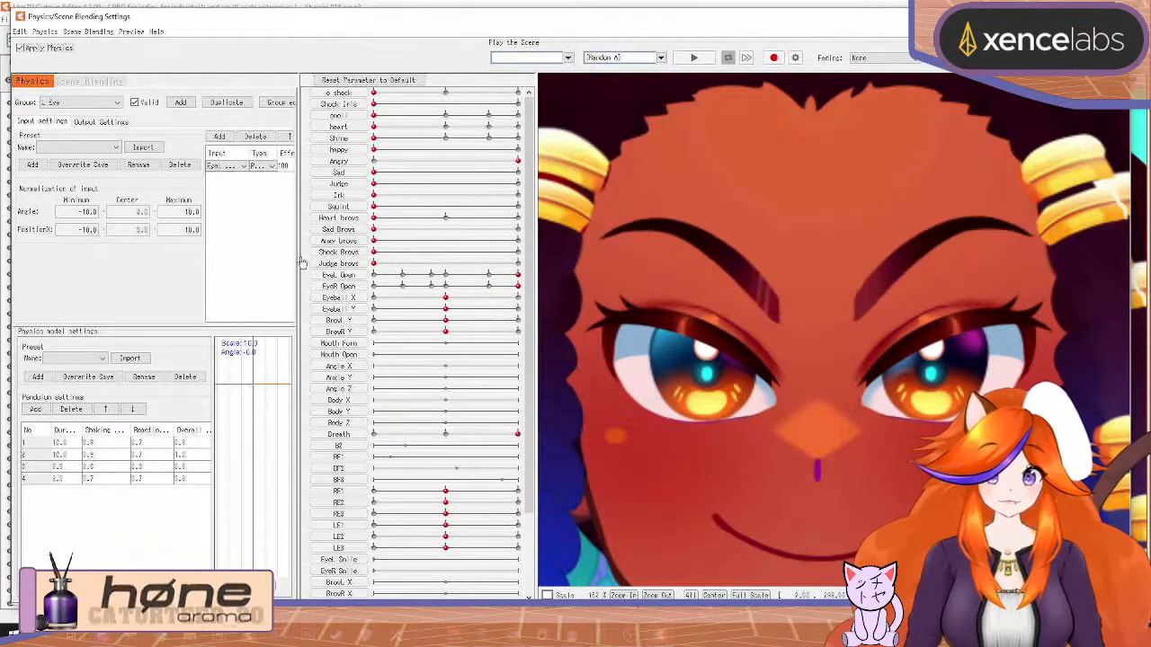
left_click_drag(486, 168, 347, 173)
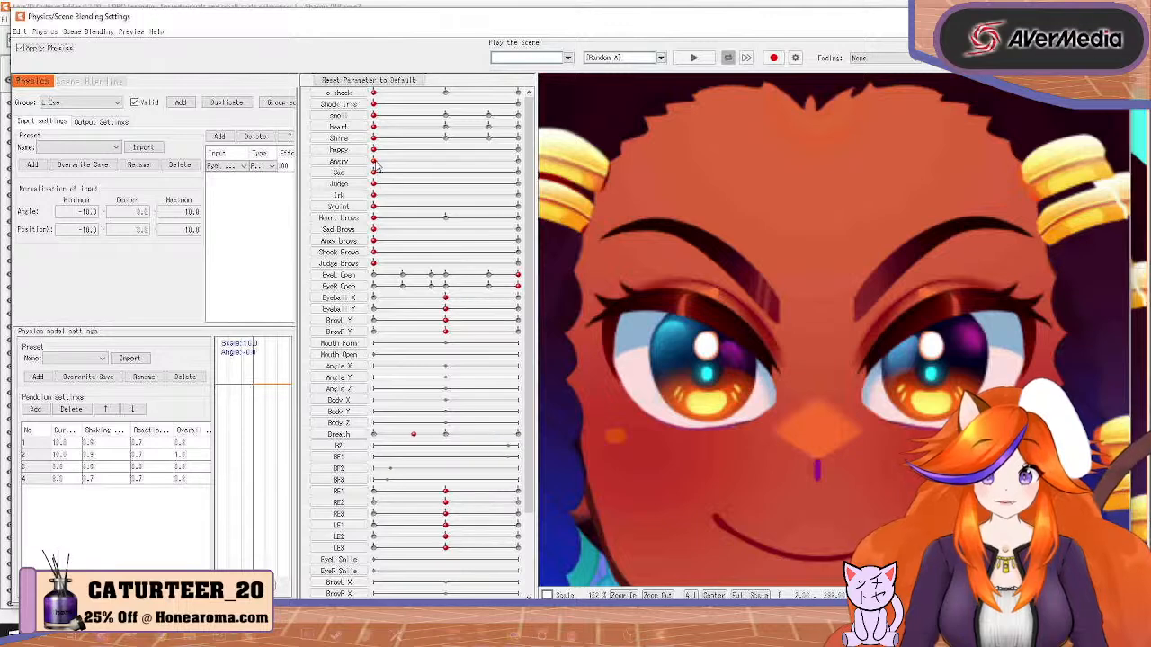
Preview the Sad eye expression at its maximum together with the Sad Brows, and reset both parameters
left_click_drag(376, 173, 517, 176)
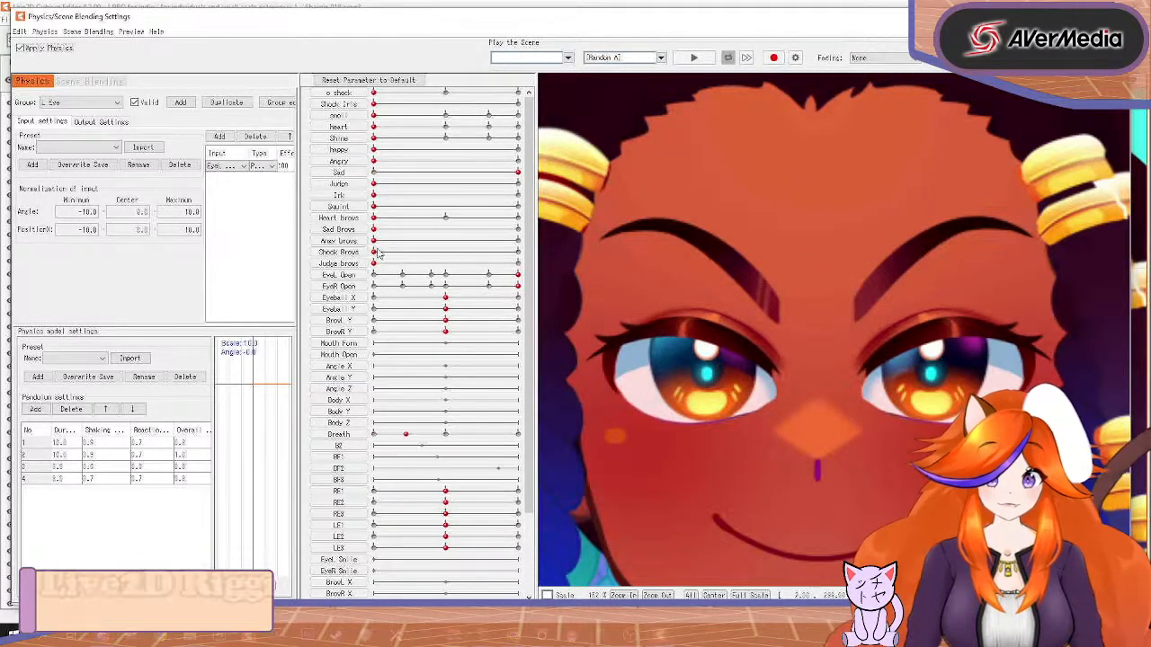
mouse_move(374, 241)
left_mouse_down()
mouse_move(582, 247)
mouse_move(372, 260)
left_mouse_up()
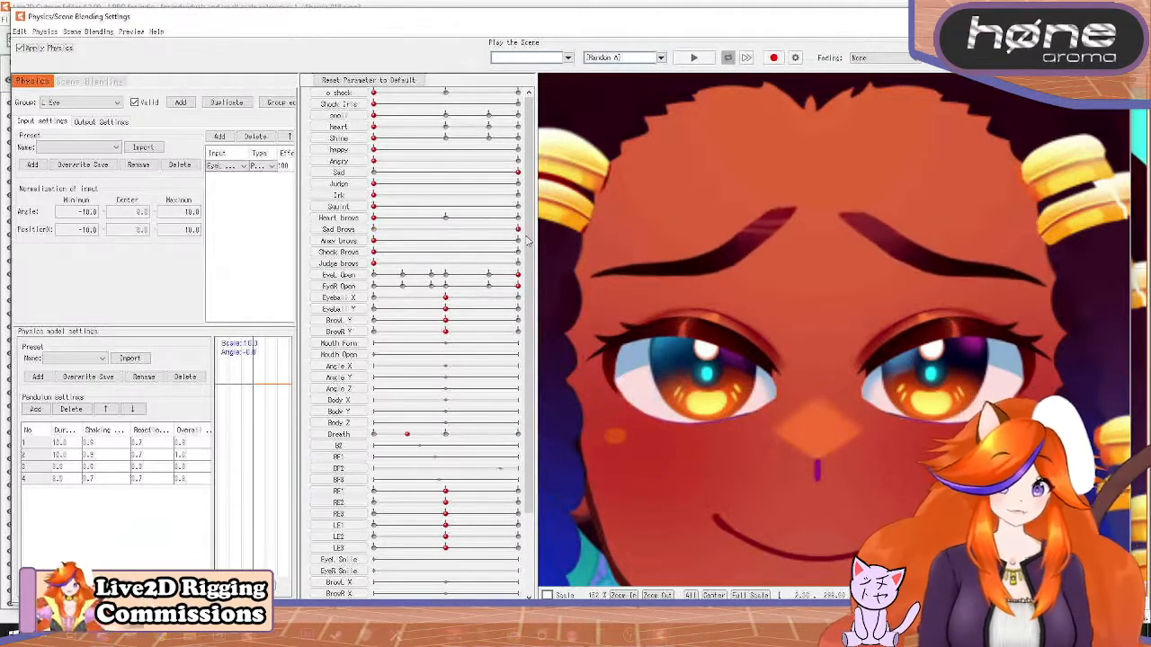
left_click_drag(511, 173, 292, 177)
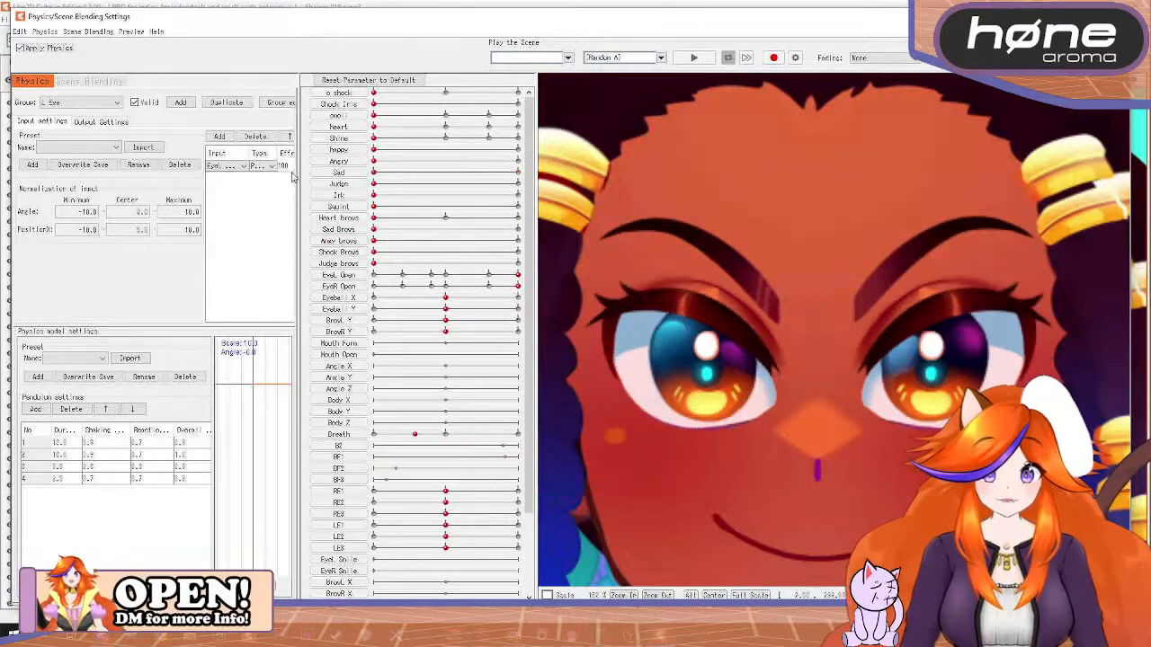
Preview the Judge and Irk eye expressions one after the other at their maximum values
left_click_drag(374, 183, 555, 202)
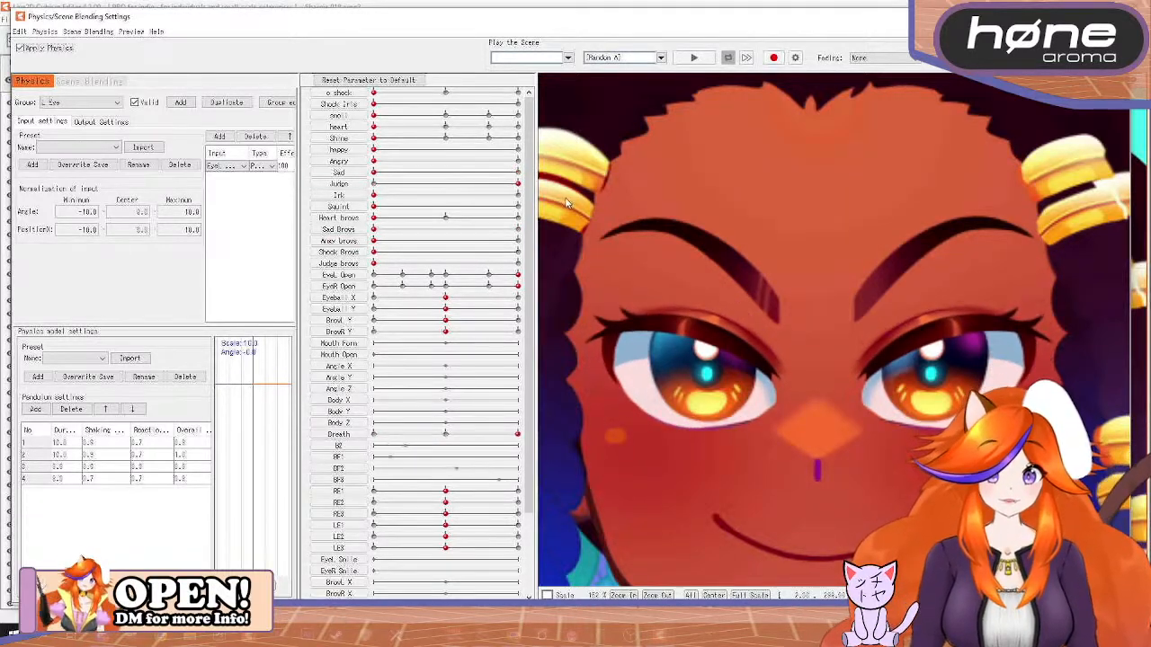
left_click(370, 208)
left_click_drag(376, 197, 573, 204)
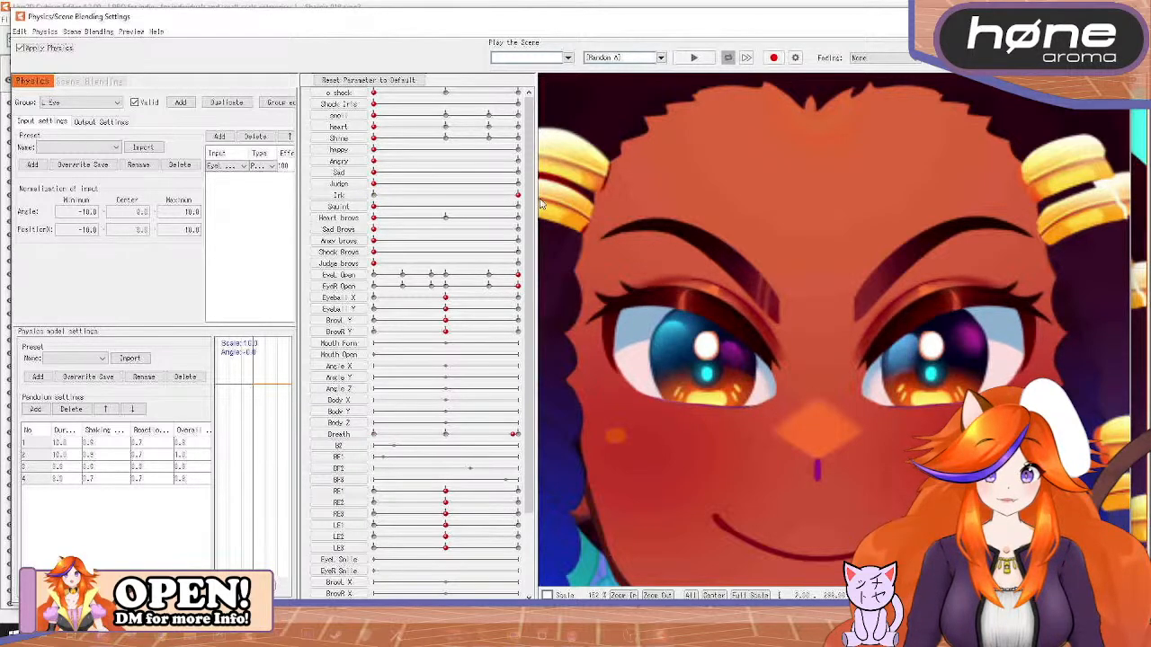
Reset Irk, preview the Heart brows at maximum combined with the heart eyes, and reset both heart parameters
mouse_move(540, 203)
left_mouse_down()
mouse_move(369, 200)
mouse_move(441, 218)
mouse_move(369, 229)
mouse_move(531, 219)
left_mouse_up()
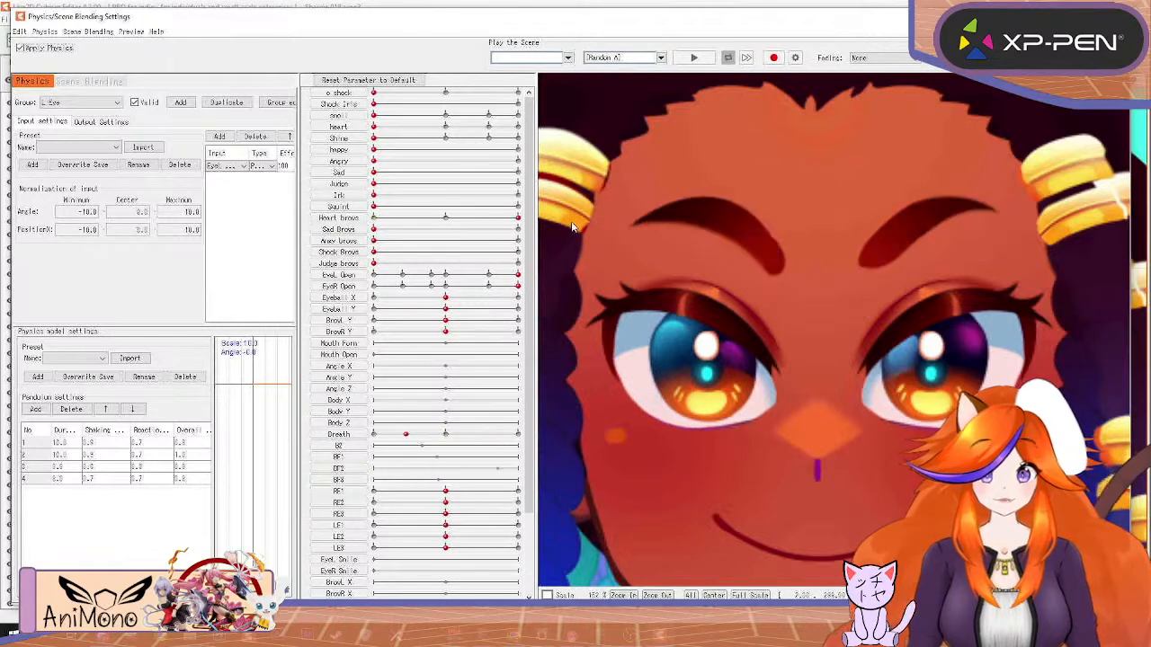
left_click_drag(375, 127, 530, 127)
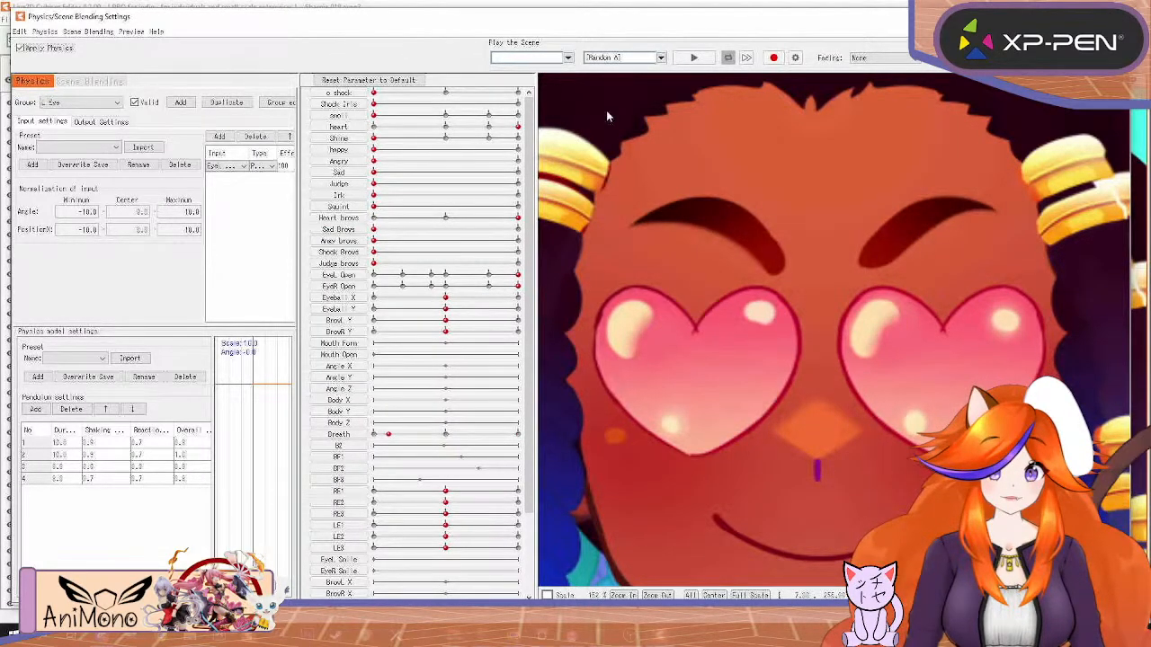
left_click_drag(517, 126, 374, 127)
left_click_drag(518, 218, 362, 222)
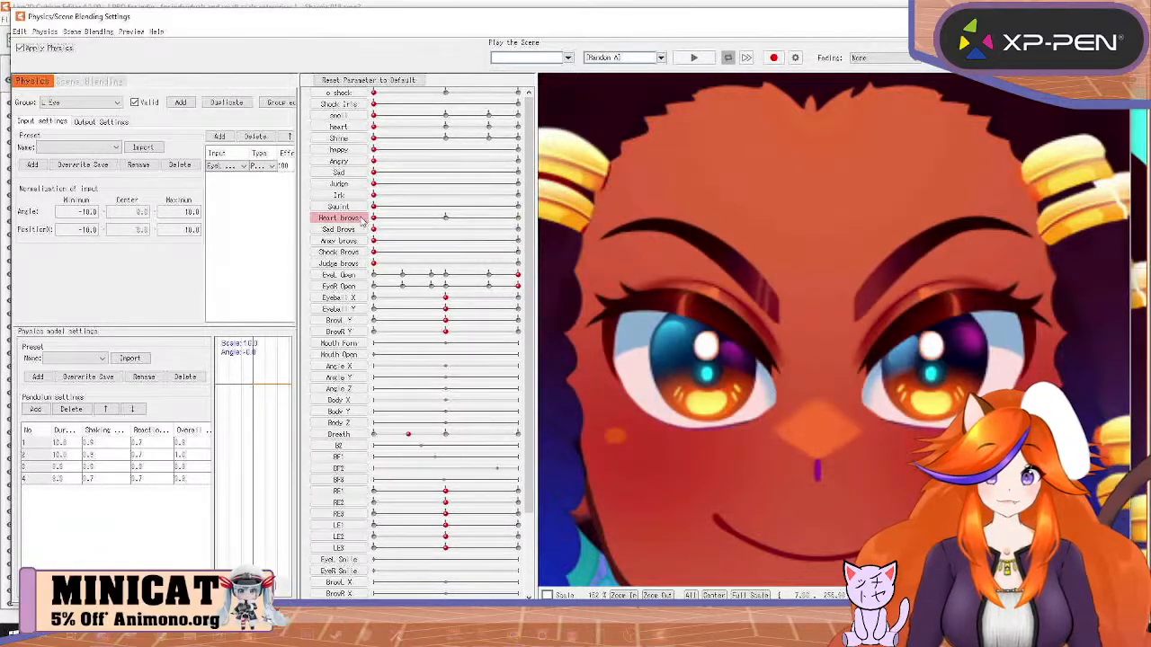
left_click_drag(787, 285, 1072, 224)
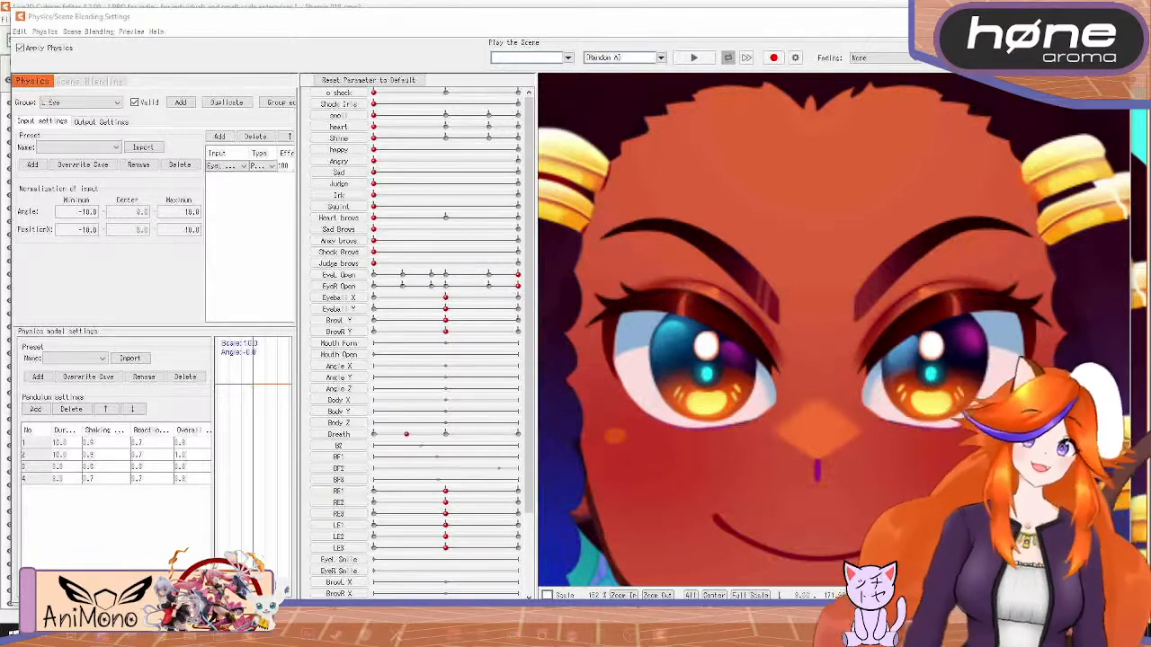
key("alt+Tab")
key("alt+Tab")
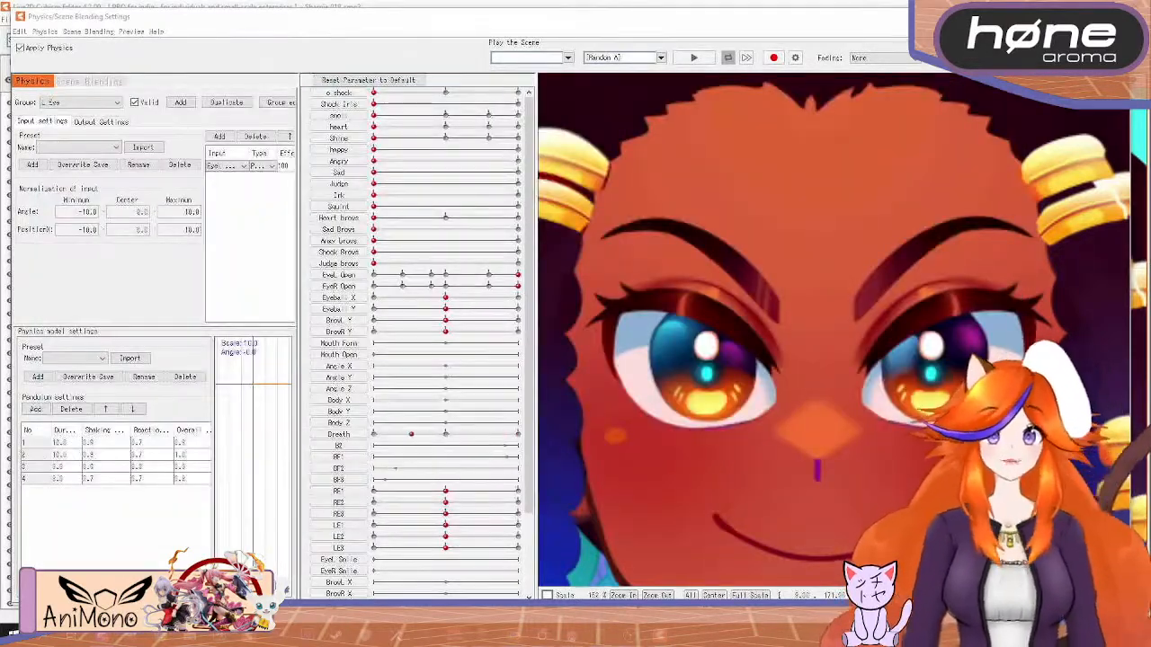